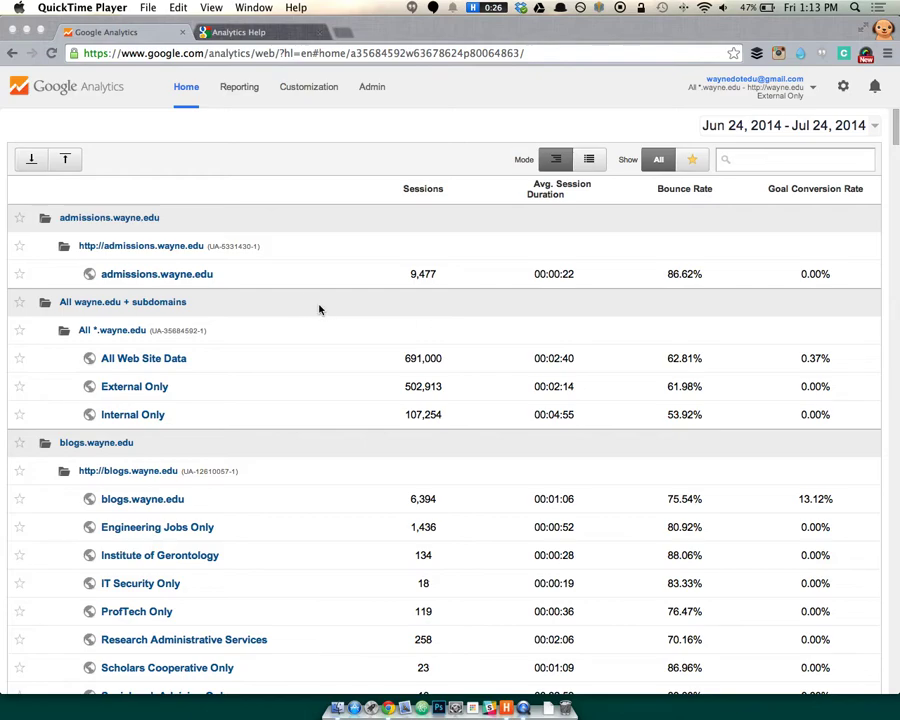
# Open a new incognito window and load accounts.google.com.
pyautogui.click(345, 140)
pyautogui.press('super+shift+n')
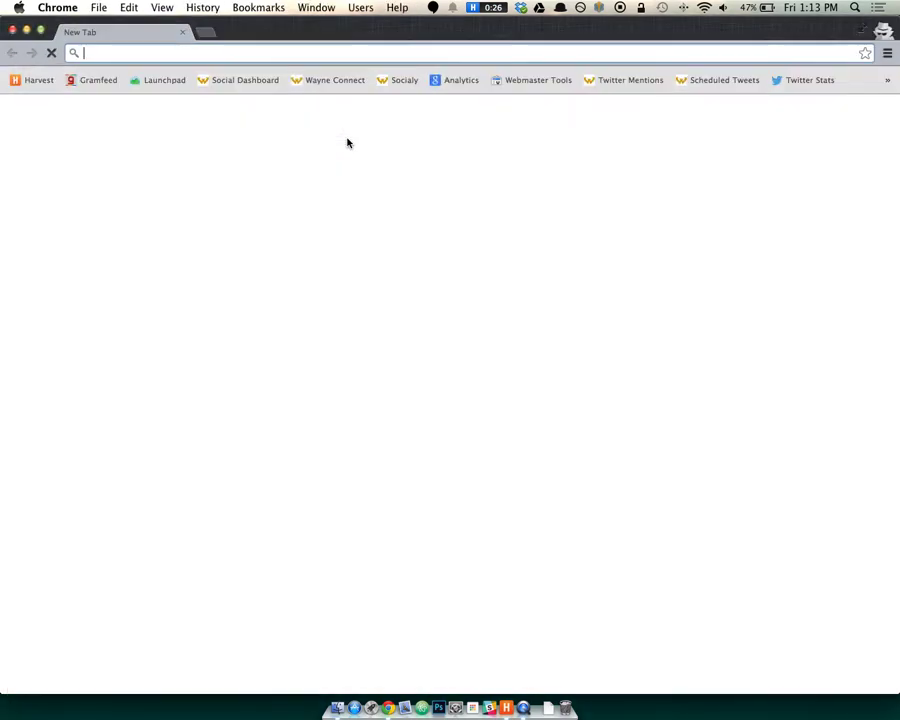
pyautogui.write('accounts.google.com')
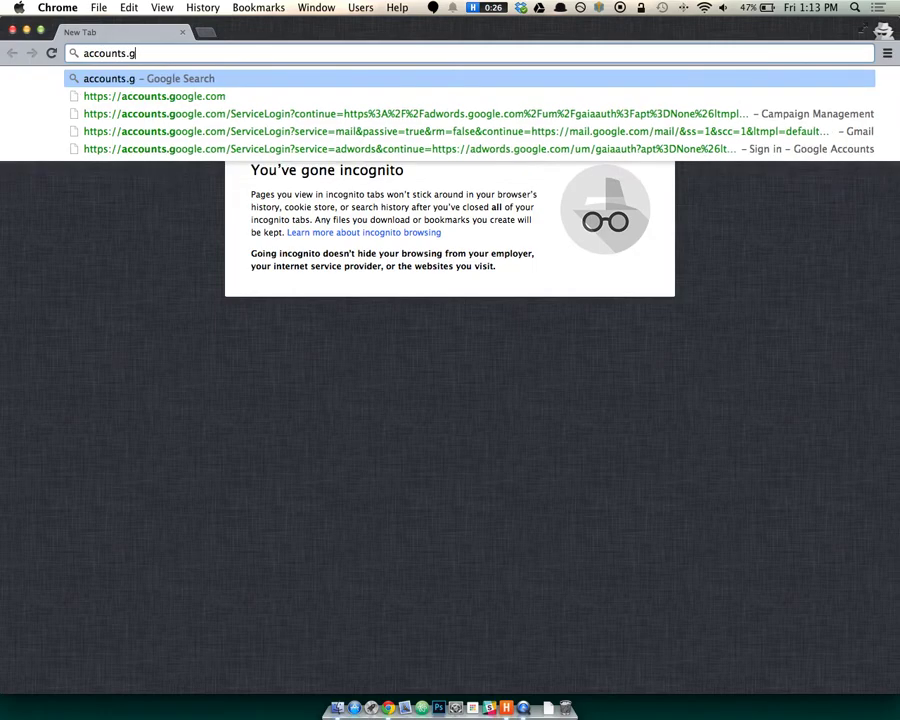
pyautogui.press('Return')
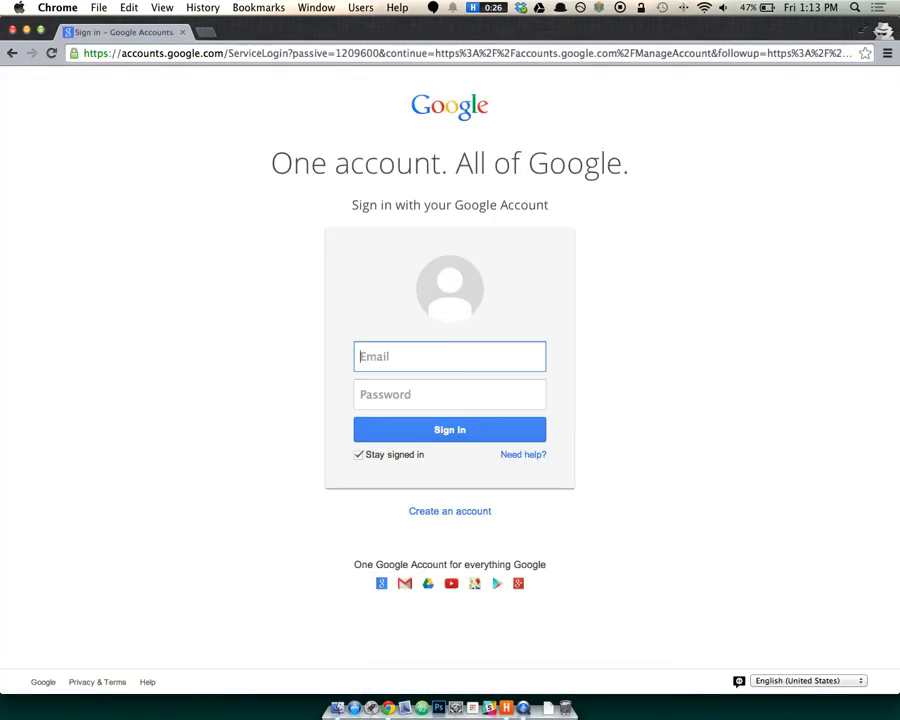
# Choose 'Create an account' and look over the empty sign-up form.
pyautogui.click(448, 514)
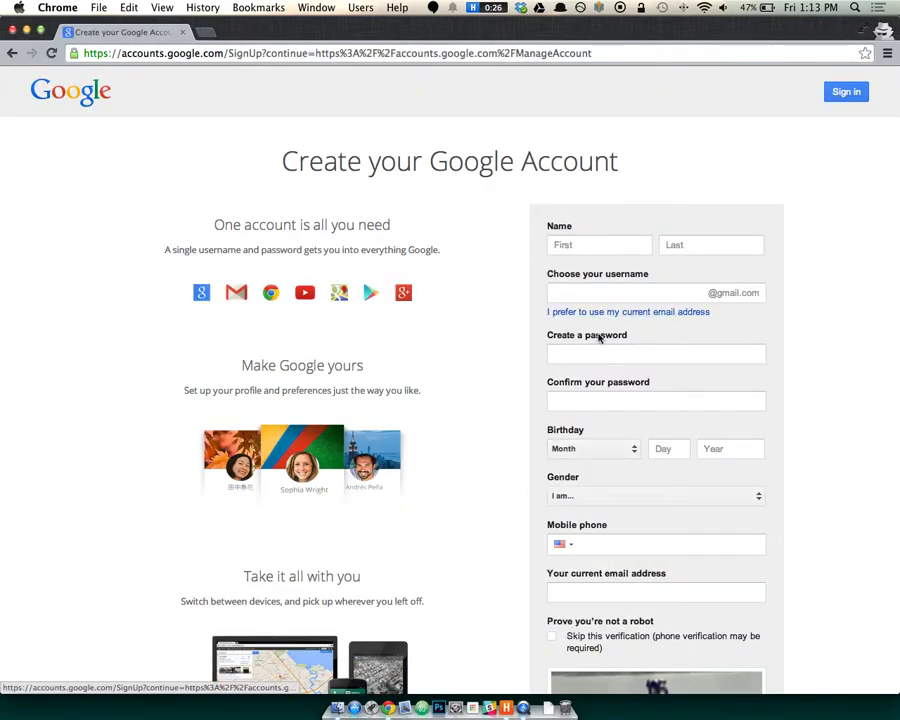
pyautogui.scroll(-2, 514, 386)
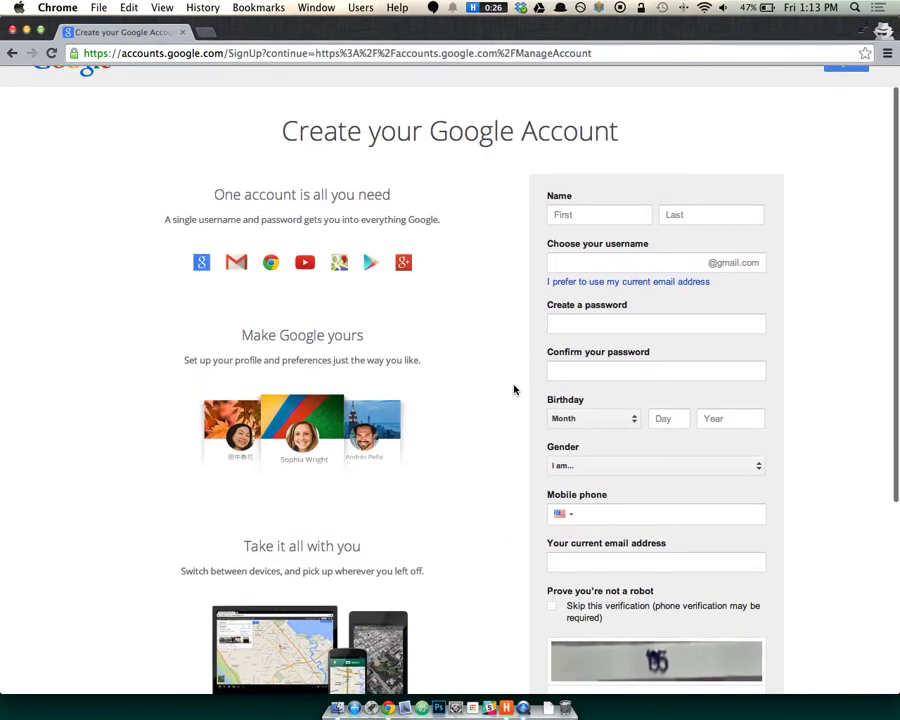
pyautogui.click(623, 551)
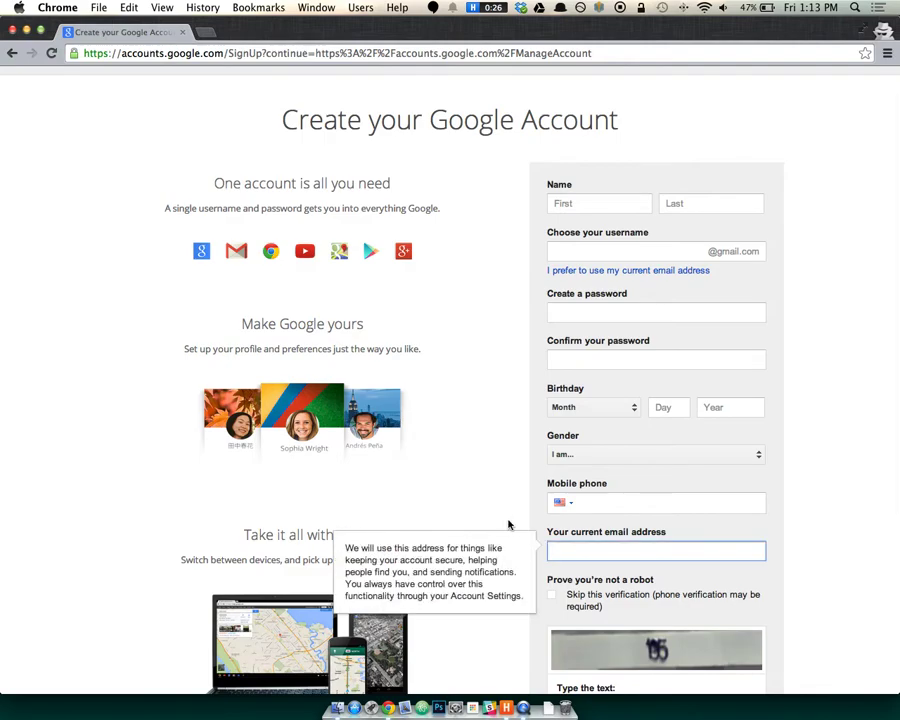
pyautogui.scroll(-5, 509, 512)
pyautogui.scroll(-1, 504, 503)
pyautogui.scroll(8, 502, 495)
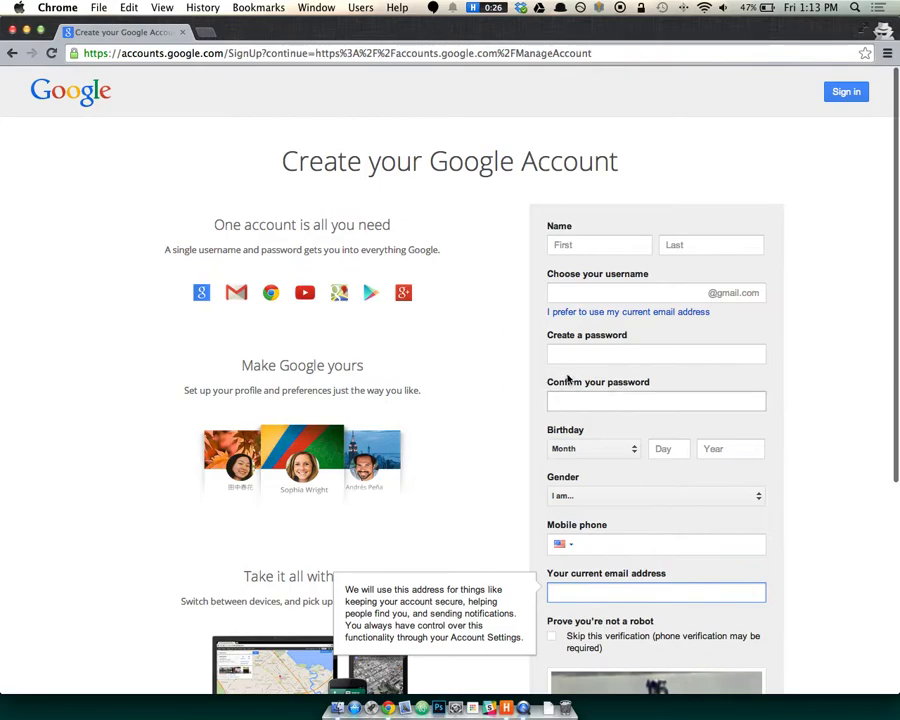
# Switch the form to 'I prefer to use my current email address', leaving the email field blank.
pyautogui.click(628, 312)
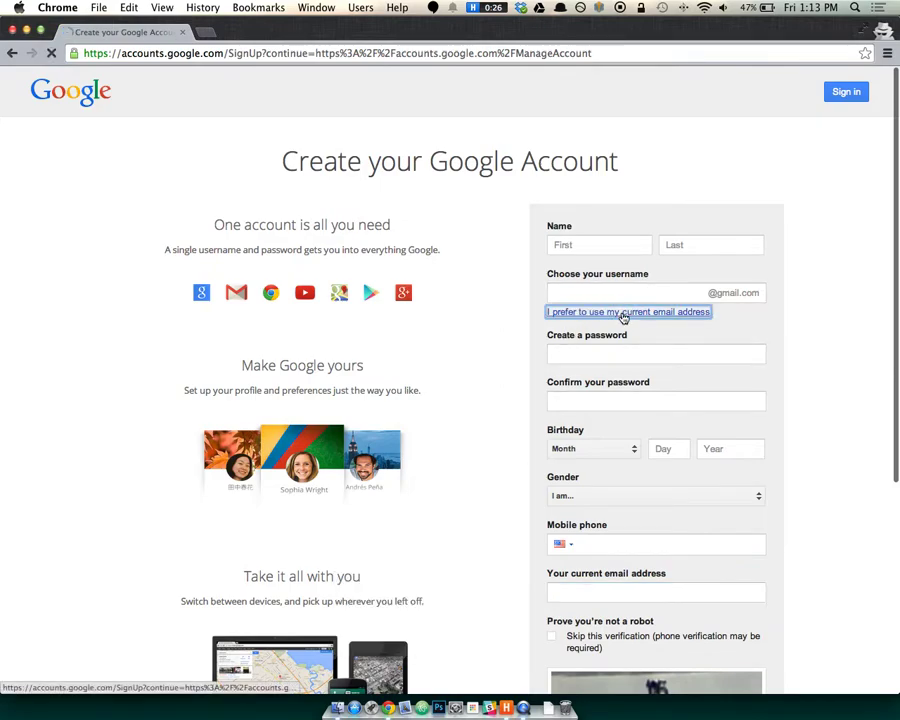
pyautogui.click(620, 295)
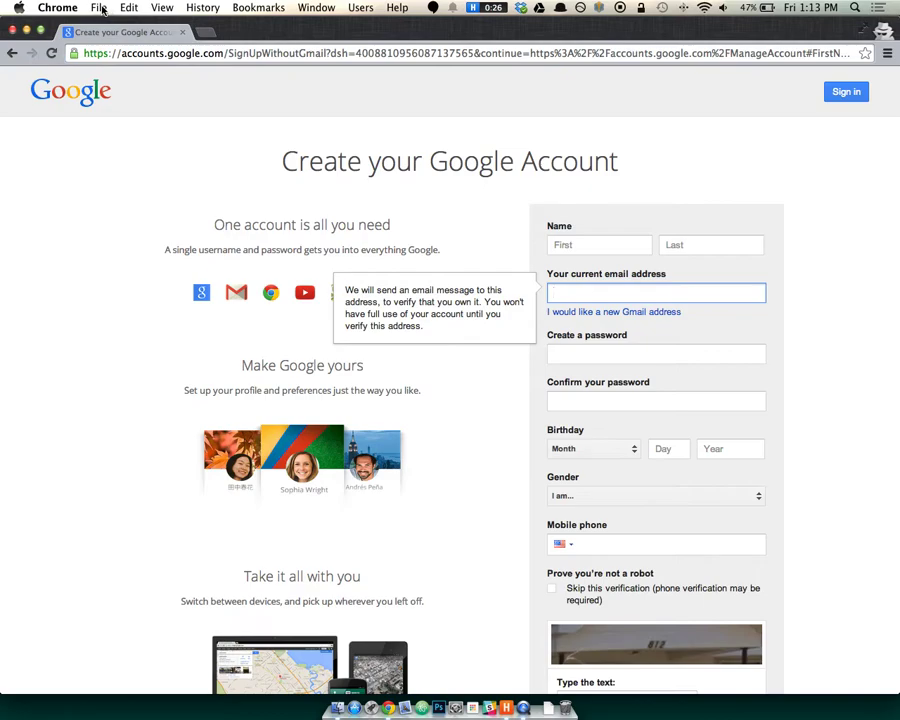
pyautogui.click(100, 8)
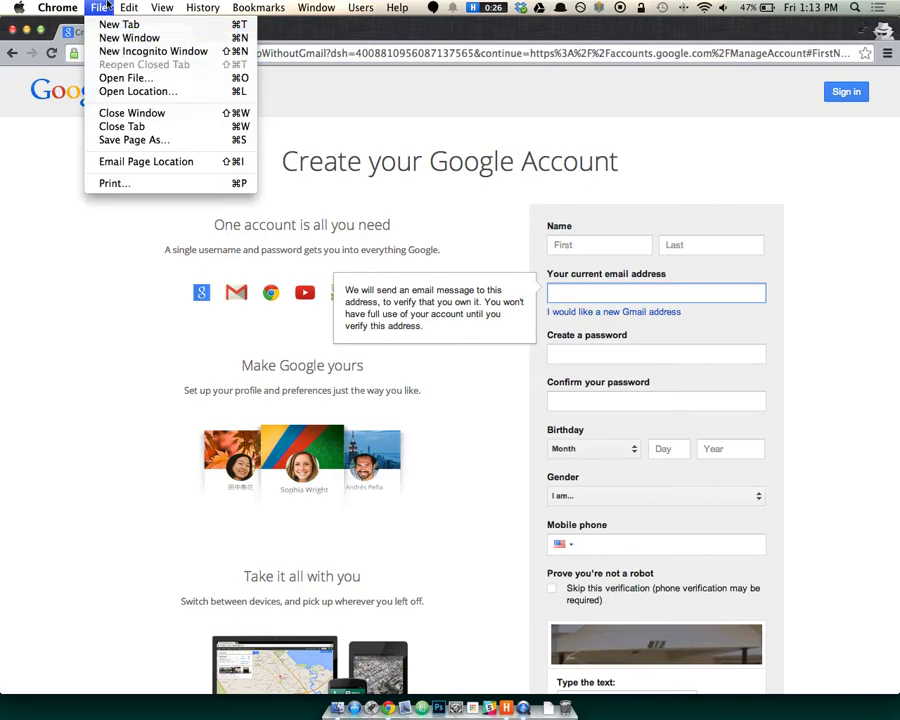
pyautogui.click(65, 222)
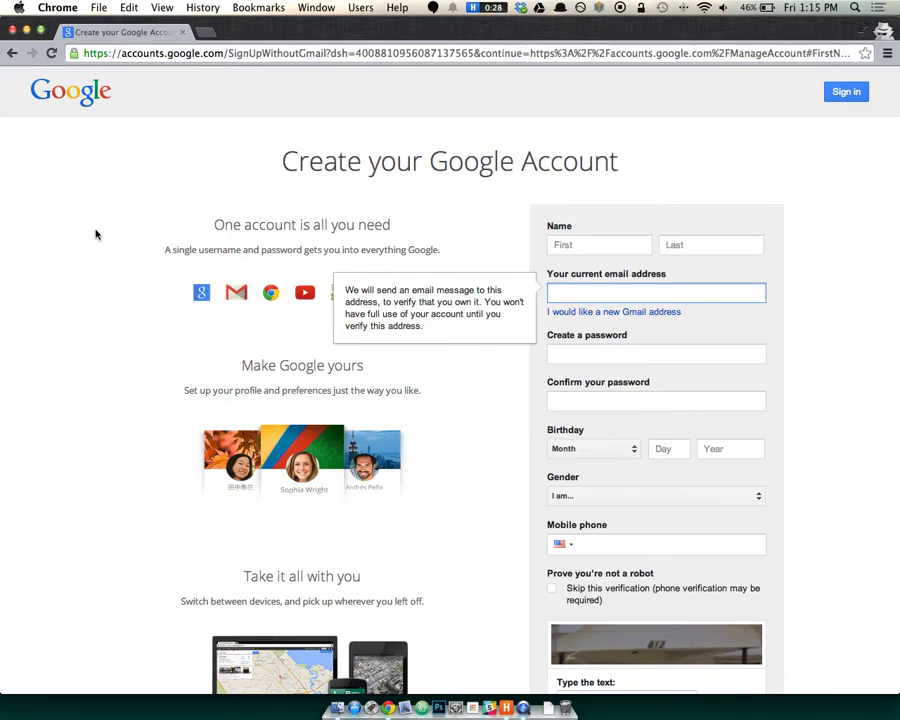
pyautogui.click(97, 234)
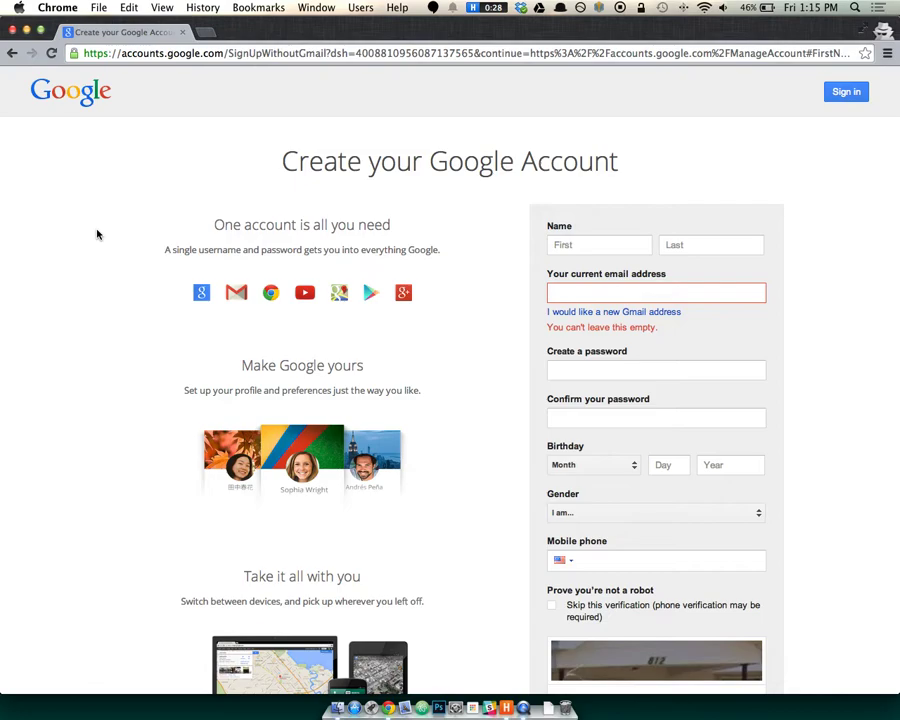
# Load accounts.google.com in a new regular-window tab and close the incognito sign-up window.
pyautogui.moveTo(198, 32); pyautogui.dragTo(172, 88)
pyautogui.click(343, 33)
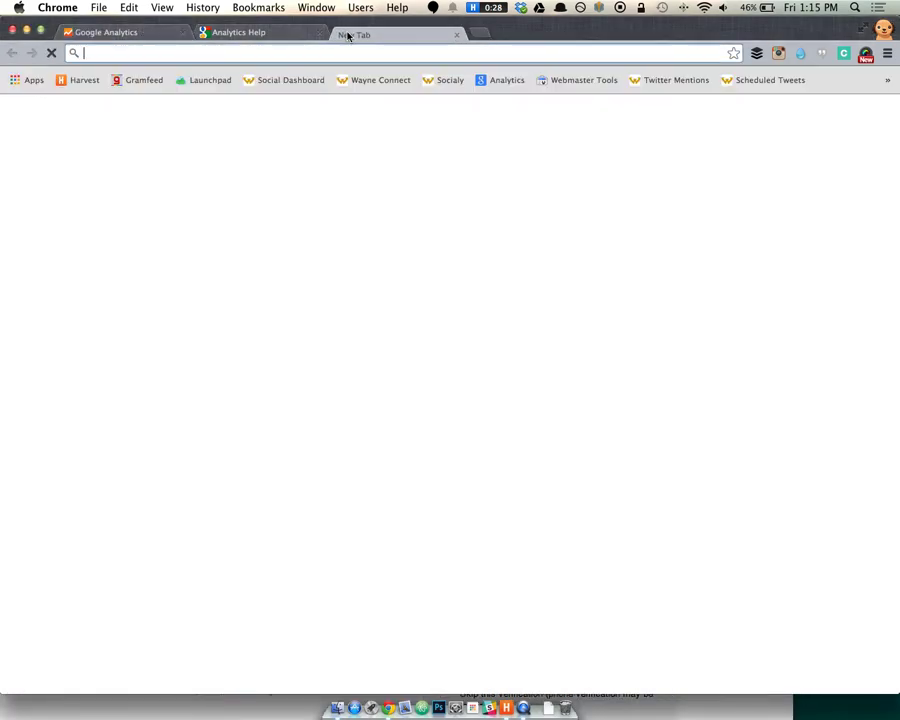
pyautogui.write('accoun')
pyautogui.write('ts.google')
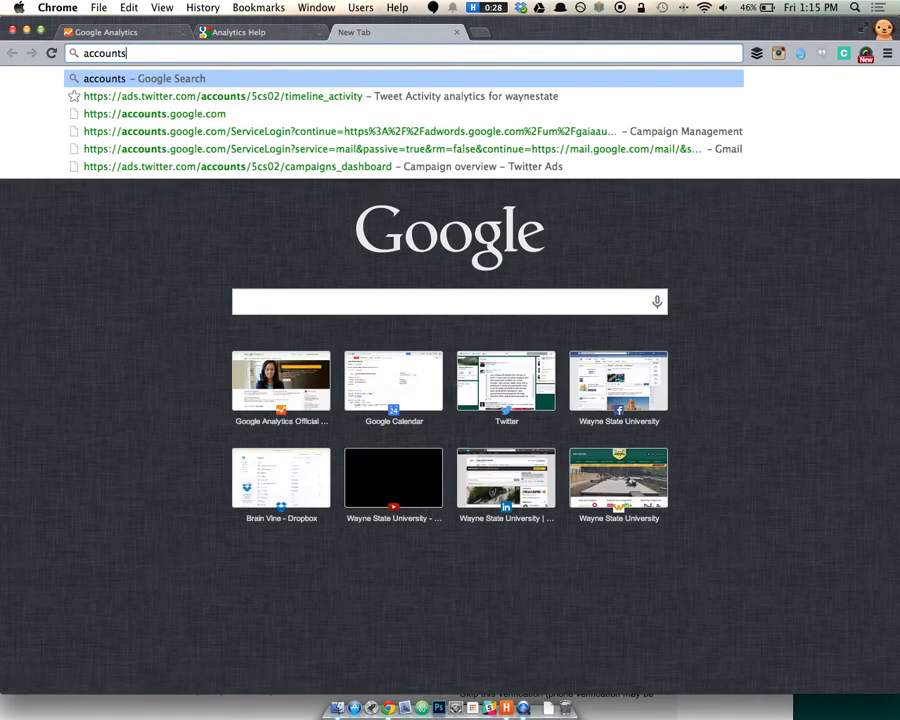
pyautogui.write('.com')
pyautogui.press('Return')
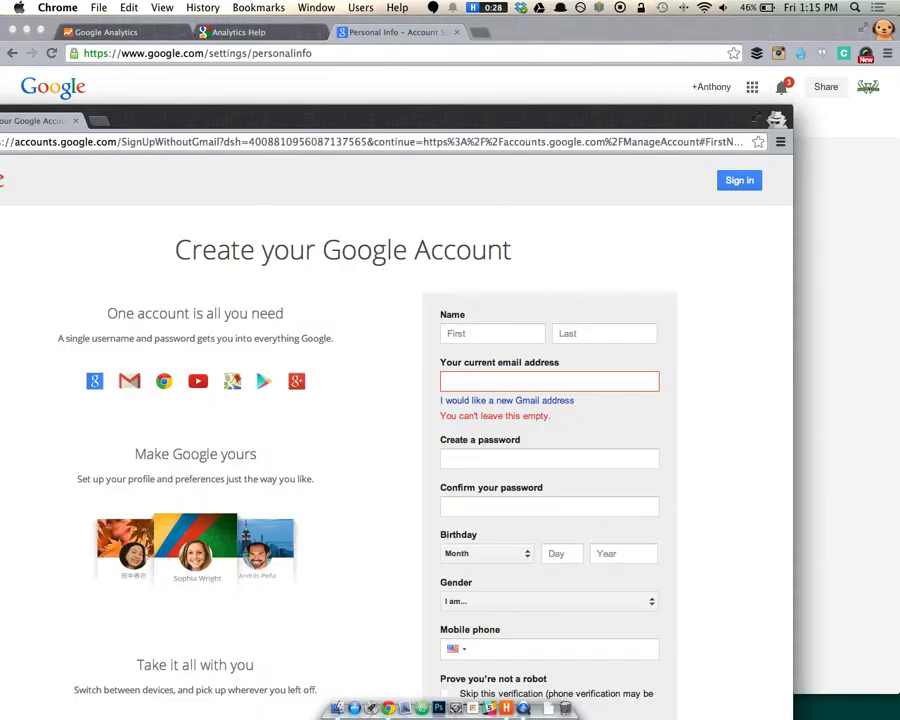
pyautogui.moveTo(155, 124); pyautogui.dragTo(297, 21)
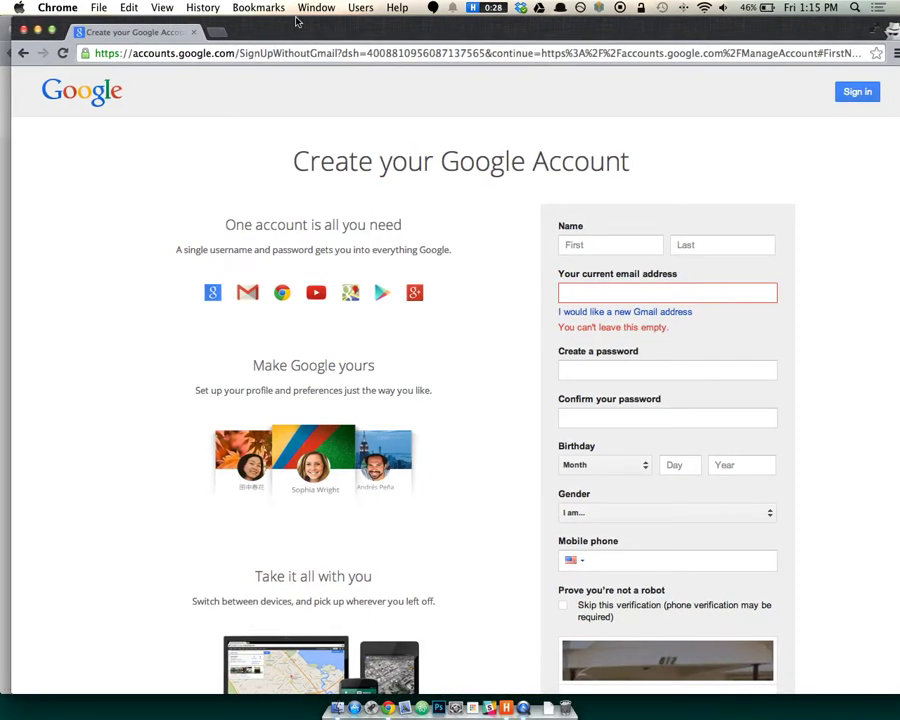
pyautogui.click(193, 32)
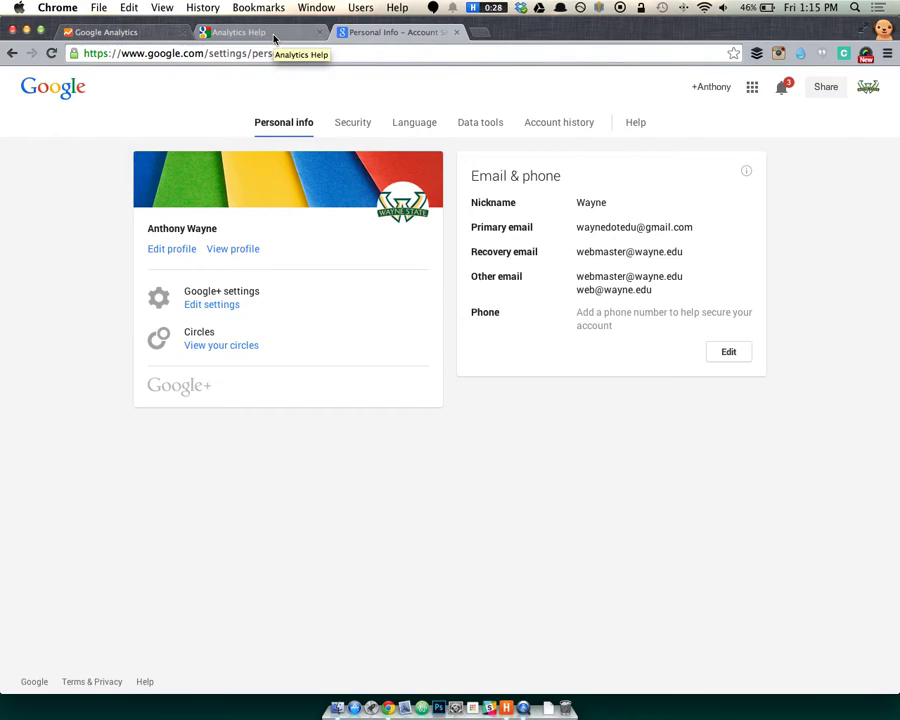
# Switch back to the Google Analytics browser tab.
pyautogui.click(105, 32)
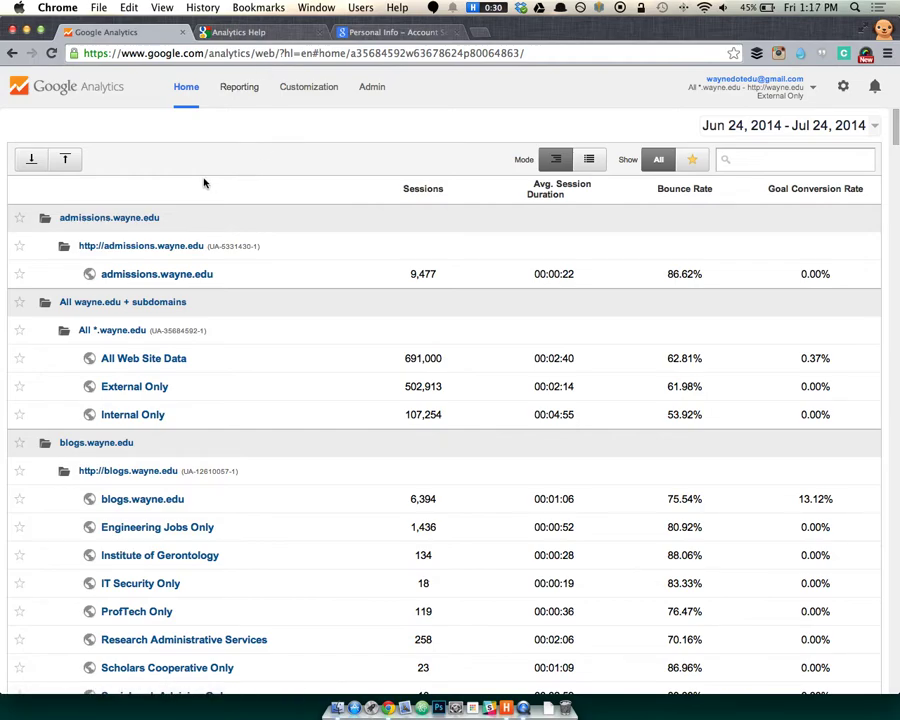
# Open the All Web Site Data report, then go to the Admin section.
pyautogui.scroll(-10, 231, 261)
pyautogui.scroll(10, 228, 258)
pyautogui.scroll(-2, 227, 260)
pyautogui.scroll(1, 308, 275)
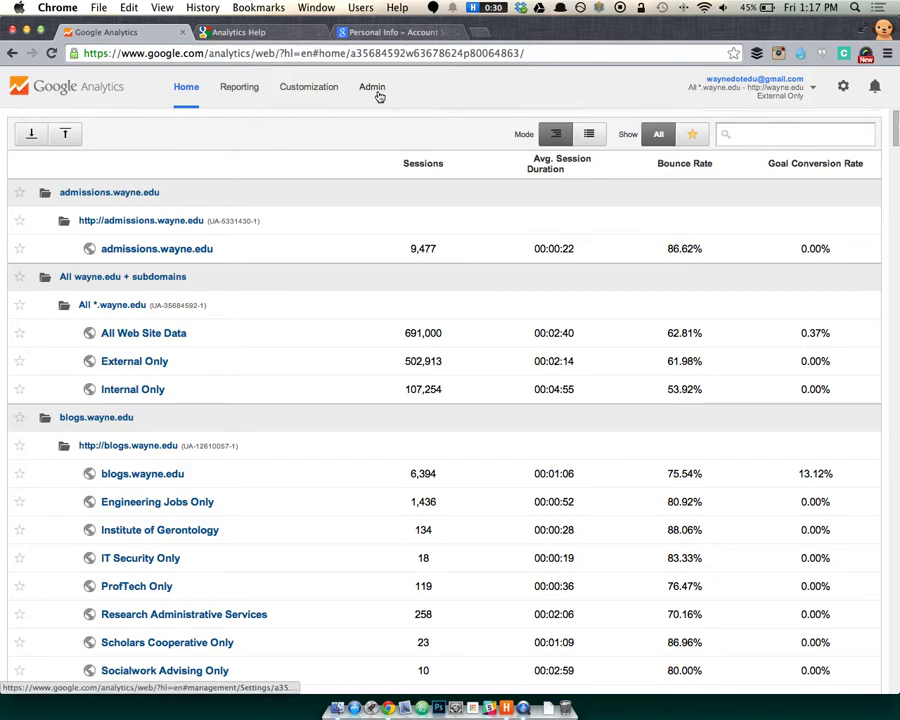
pyautogui.click(110, 338)
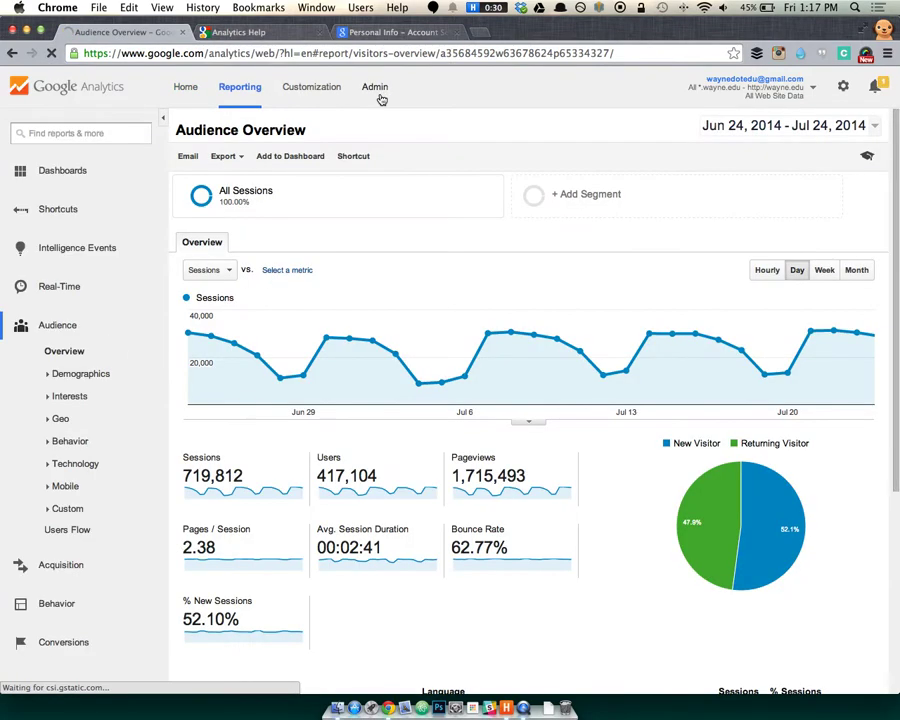
pyautogui.click(372, 87)
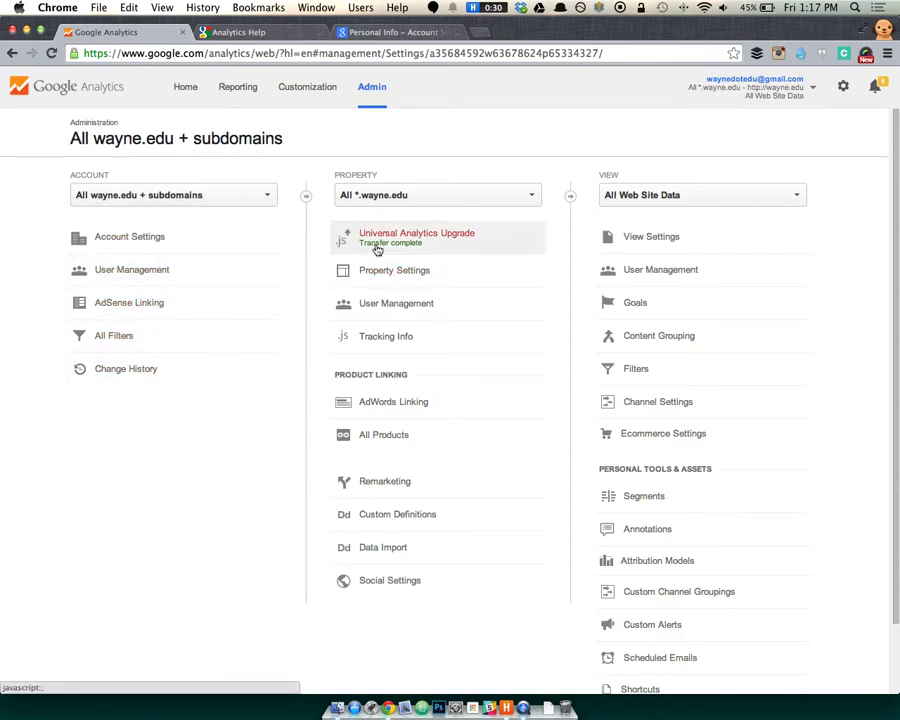
pyautogui.click(431, 204)
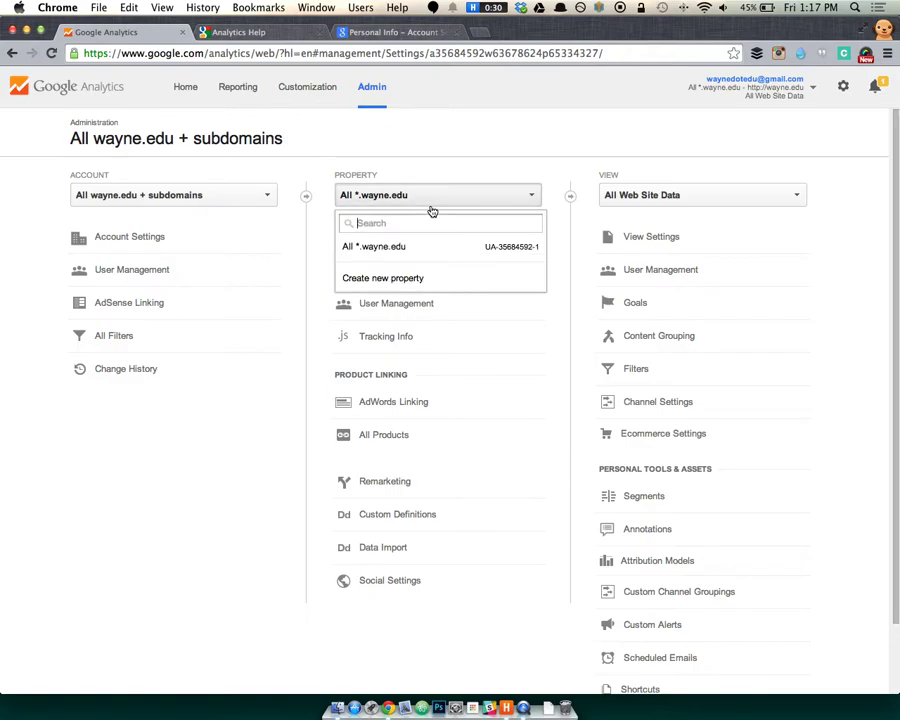
pyautogui.click(423, 178)
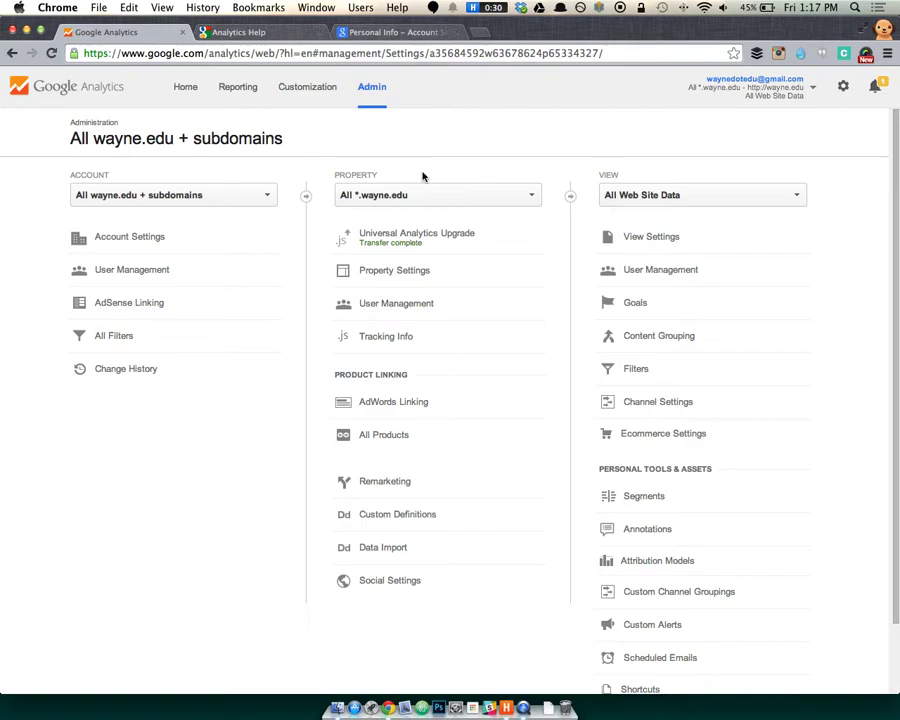
# Return to the Home list of all accounts and expand the Creative property.
pyautogui.click(238, 88)
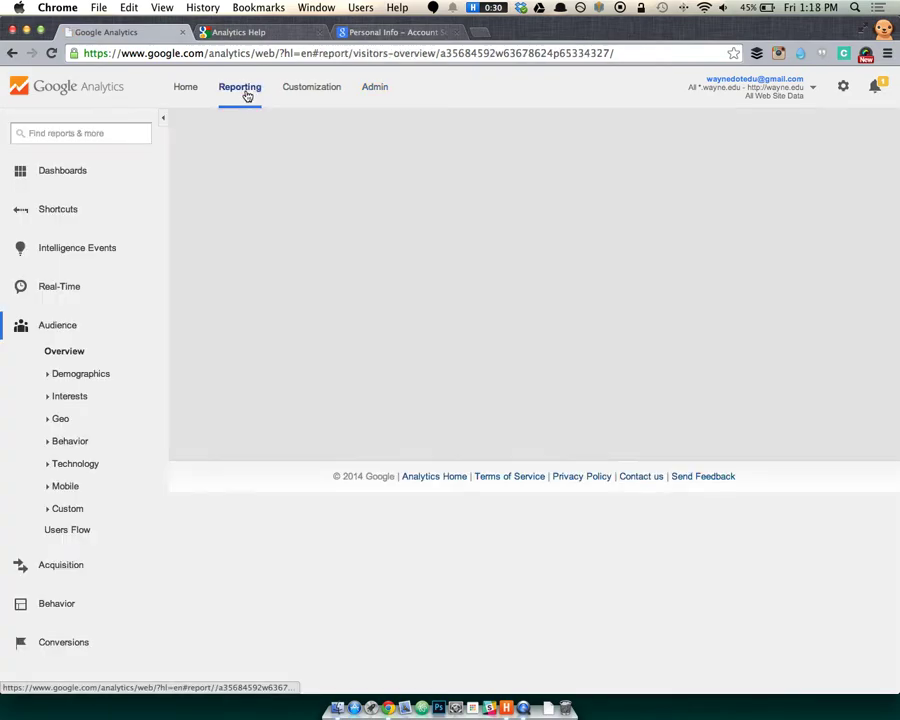
pyautogui.click(185, 87)
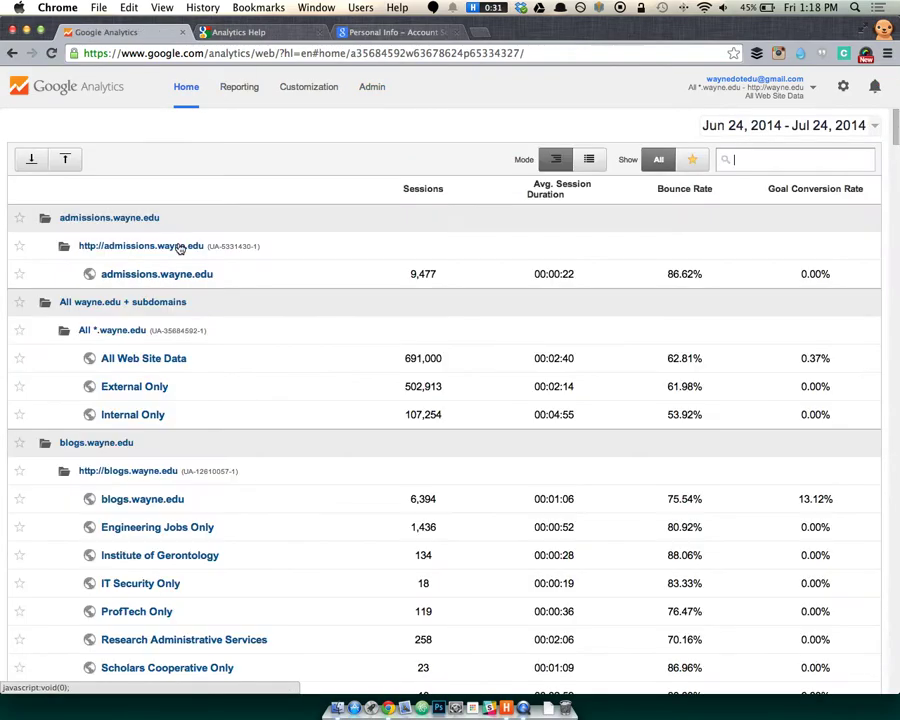
pyautogui.scroll(-5, 177, 246)
pyautogui.scroll(-4, 214, 316)
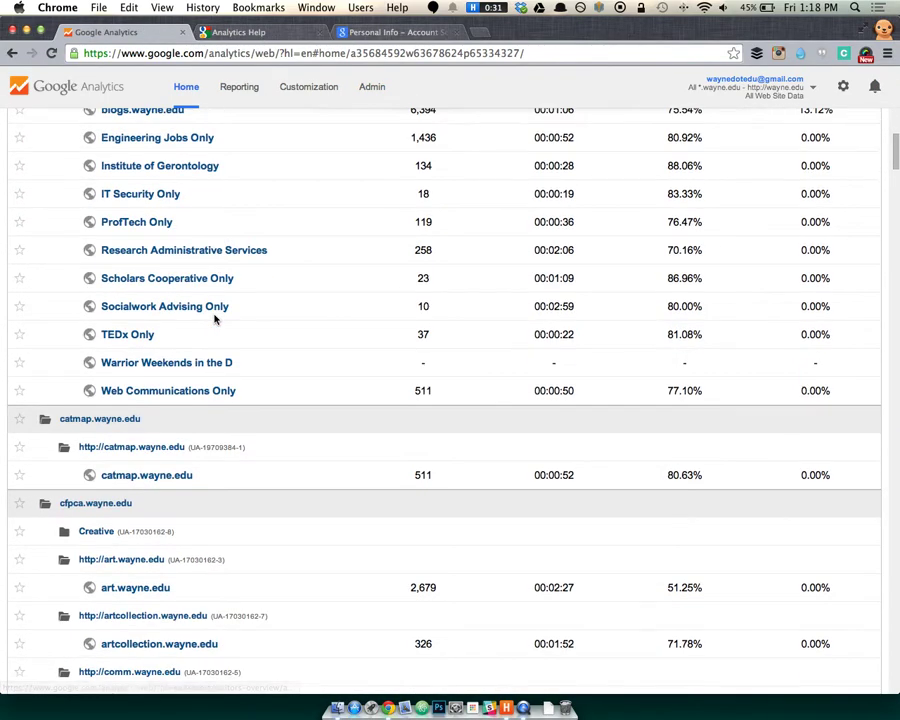
pyautogui.scroll(2, 214, 316)
pyautogui.scroll(-3, 215, 318)
pyautogui.scroll(-6, 214, 318)
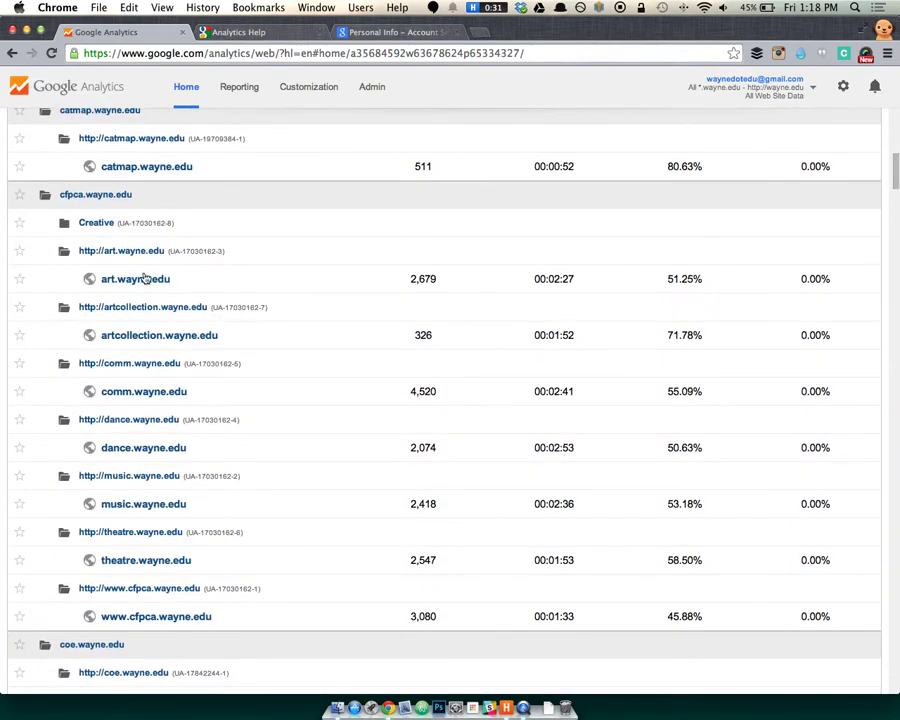
pyautogui.click(99, 225)
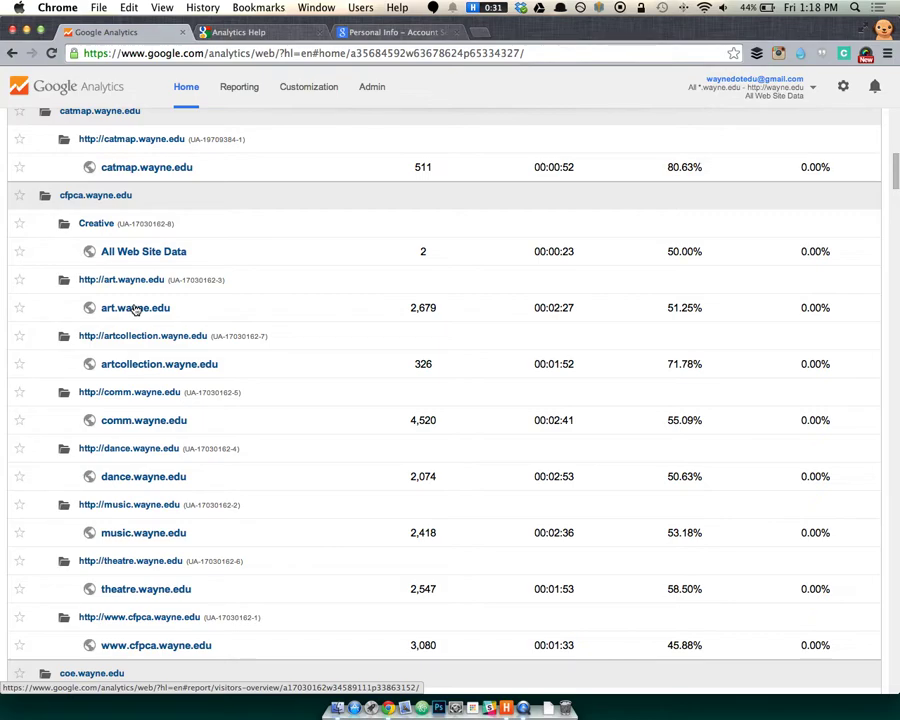
# Open the Audience Overview report for blogs.wayne.edu from the account table.
pyautogui.scroll(10, 140, 312)
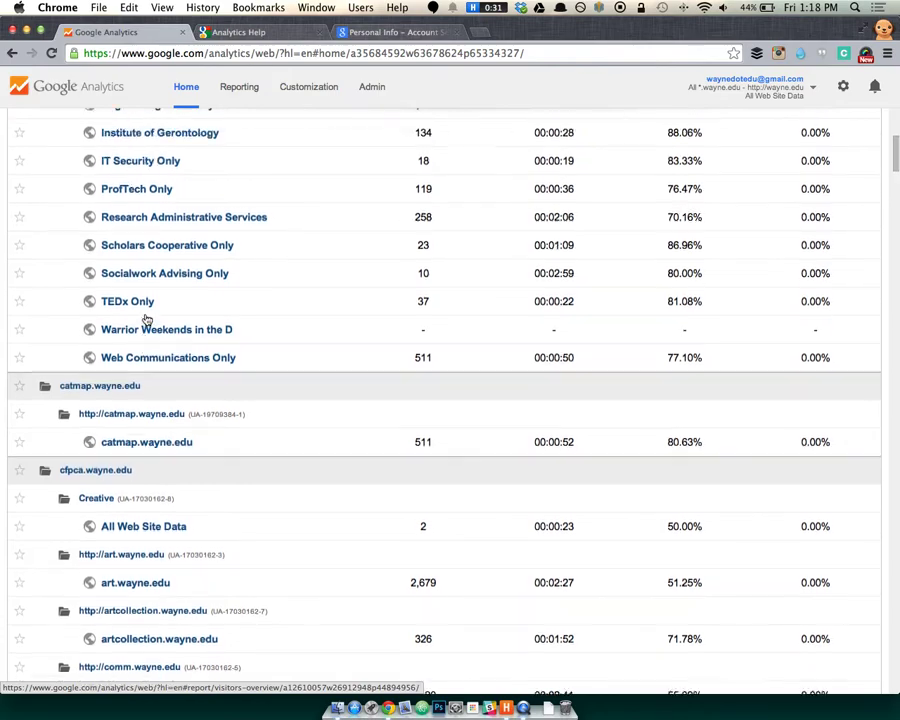
pyautogui.scroll(2, 146, 316)
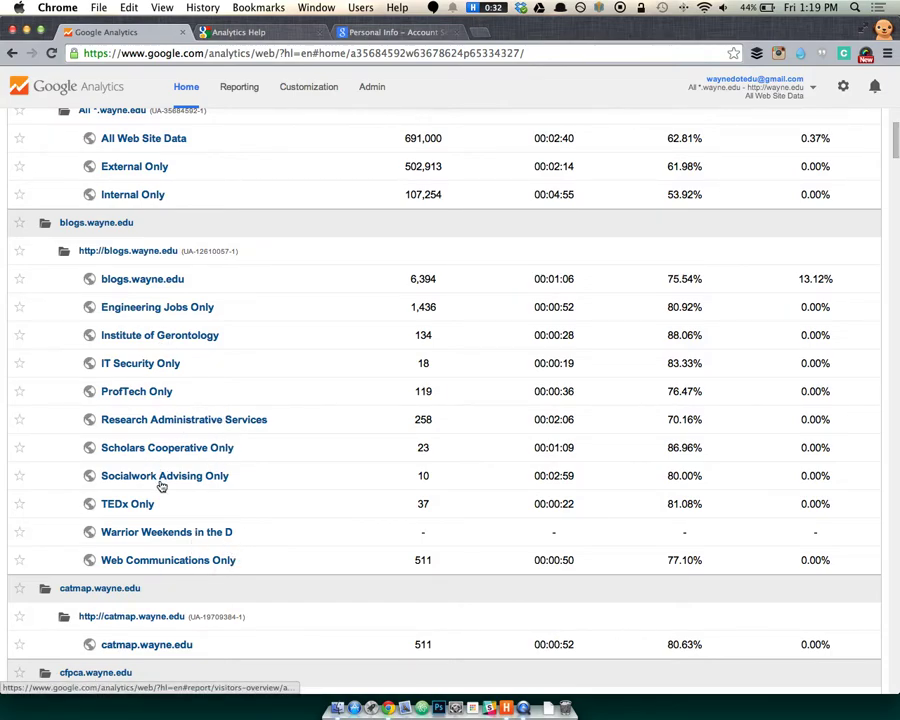
pyautogui.scroll(3, 132, 175)
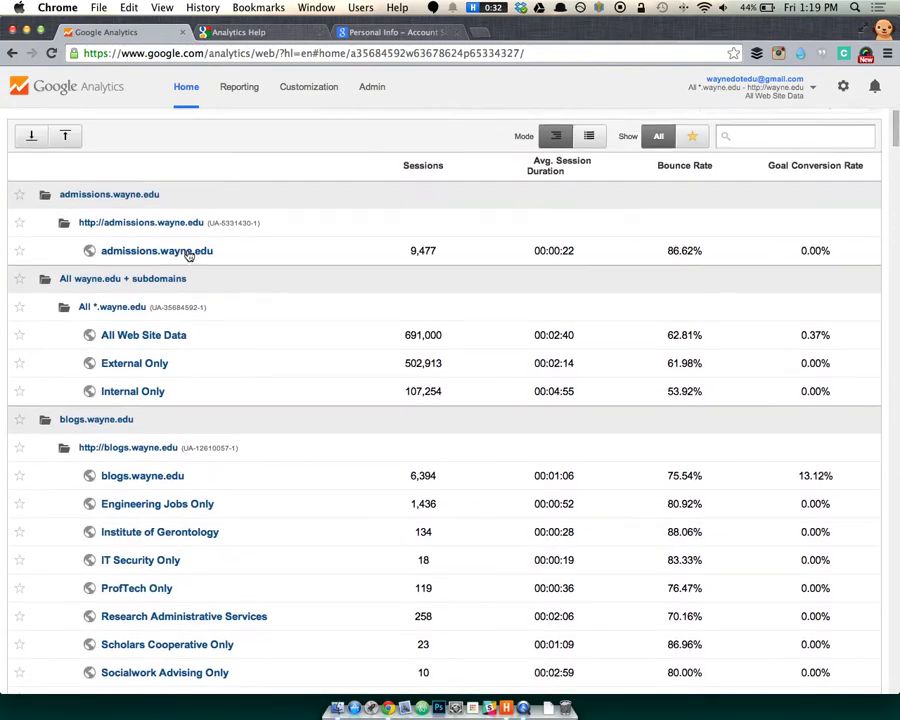
pyautogui.scroll(-2, 144, 410)
pyautogui.click(140, 398)
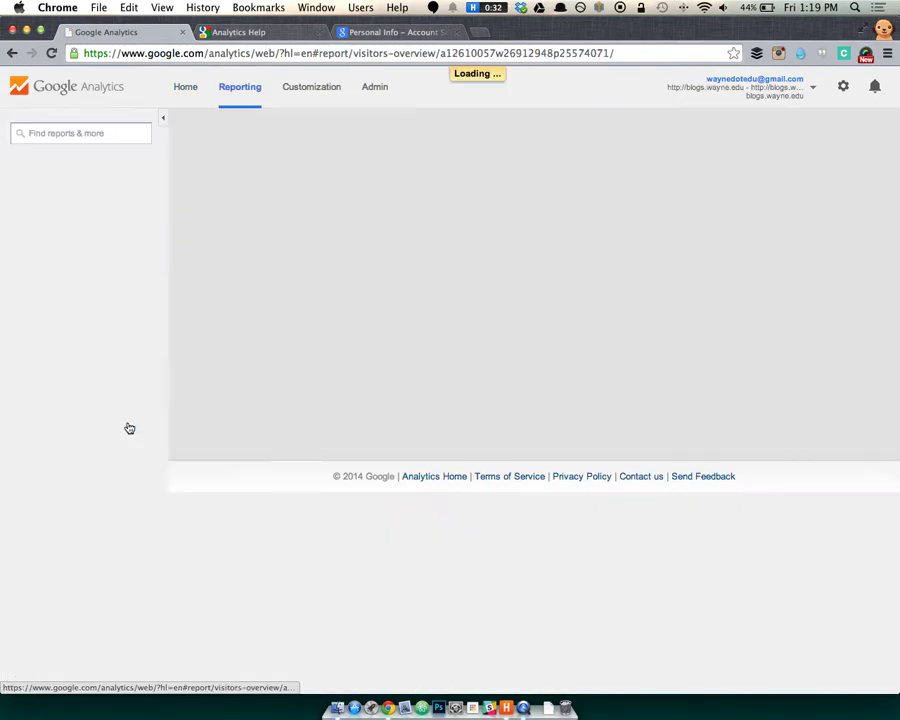
# Switch to the Admin tab for the blogs.wayne.edu account.
pyautogui.click(378, 83)
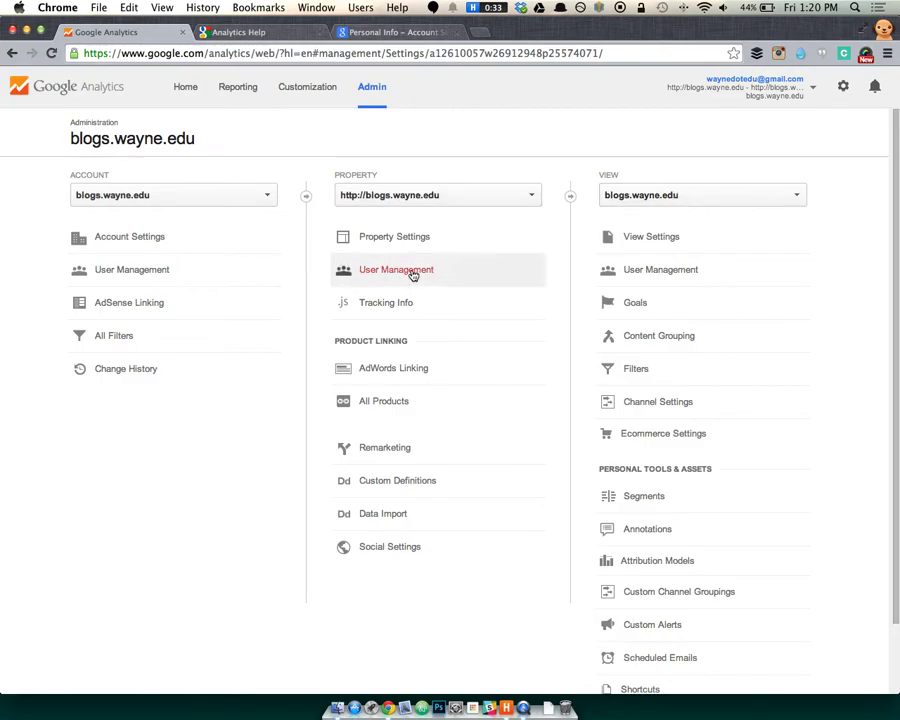
pyautogui.click(667, 200)
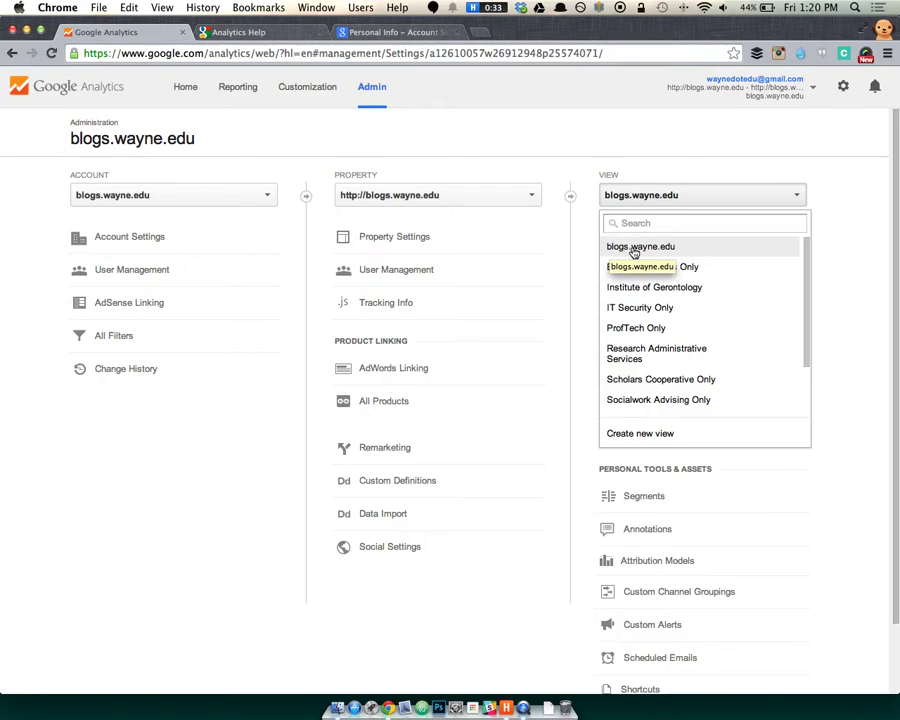
pyautogui.click(392, 117)
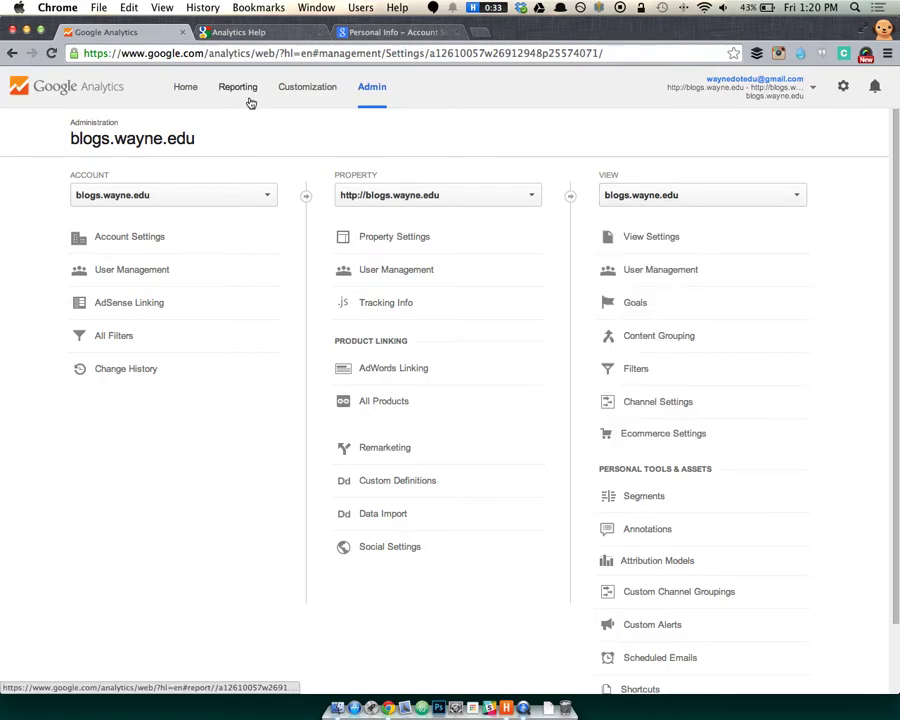
pyautogui.click(185, 89)
pyautogui.scroll(-10, 127, 481)
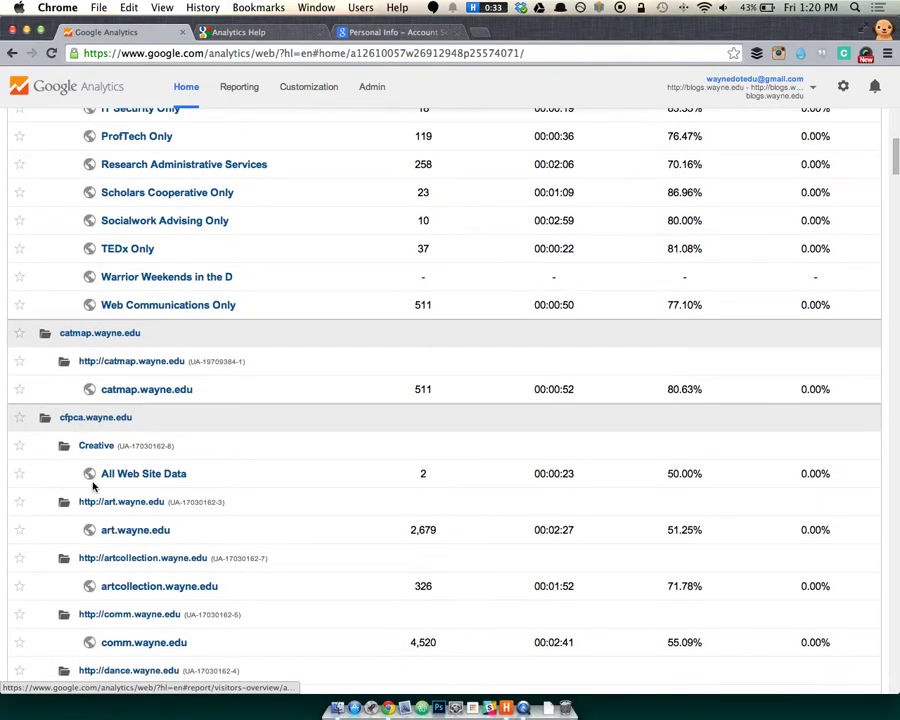
pyautogui.scroll(-3, 123, 437)
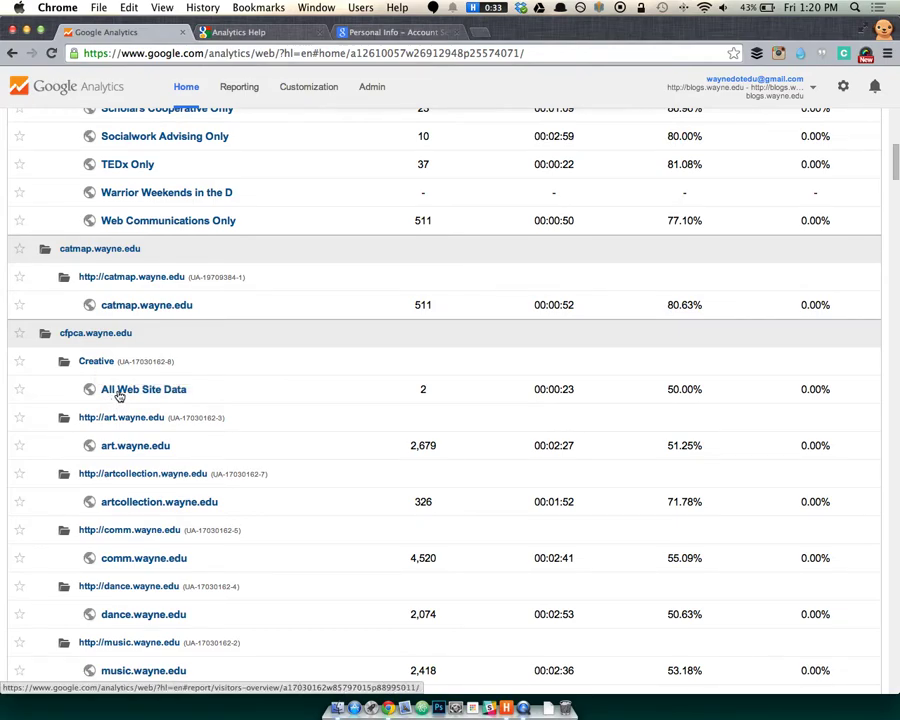
pyautogui.scroll(10, 122, 393)
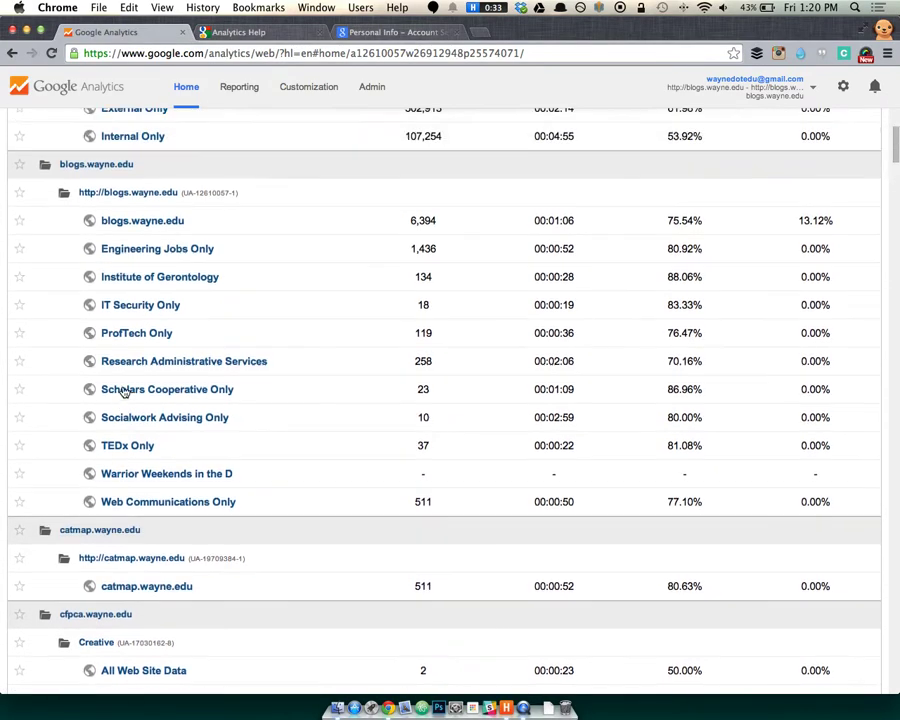
pyautogui.click(130, 247)
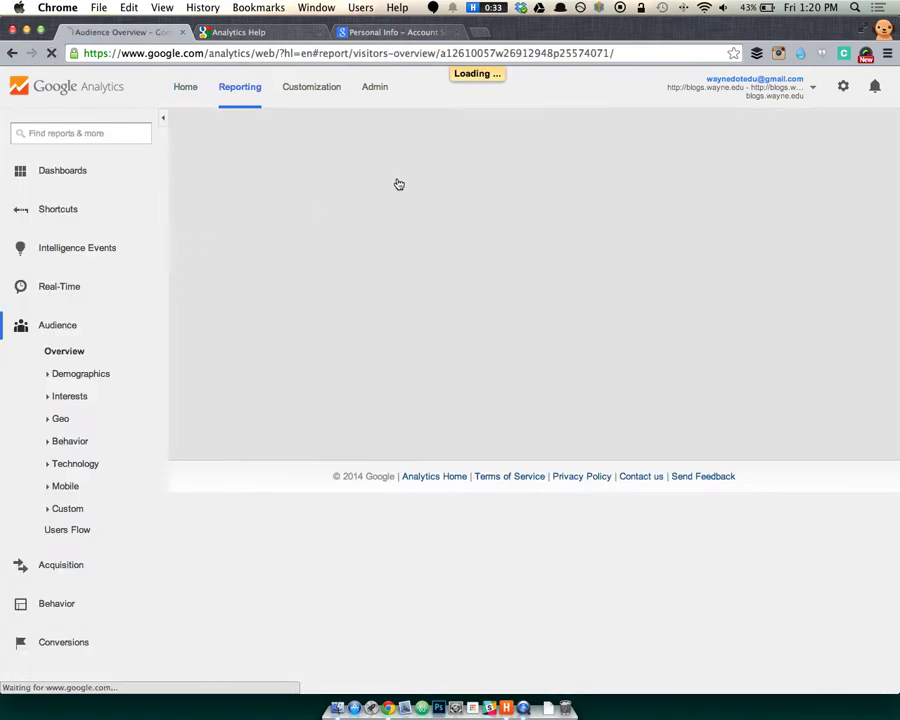
pyautogui.click(378, 88)
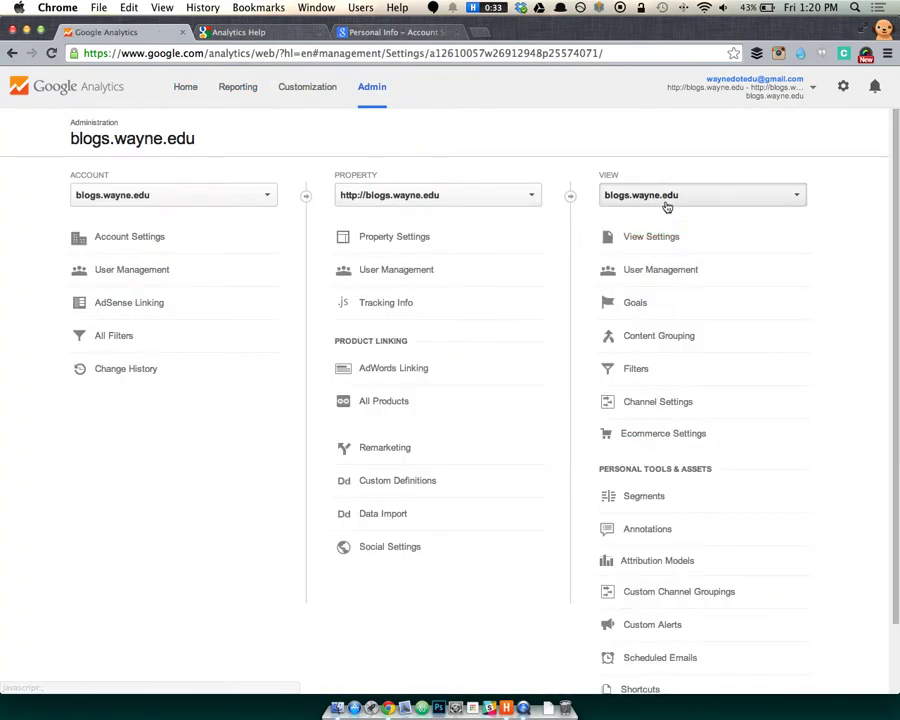
# Choose Engineering Jobs Only from the Admin page's View dropdown.
pyautogui.click(663, 198)
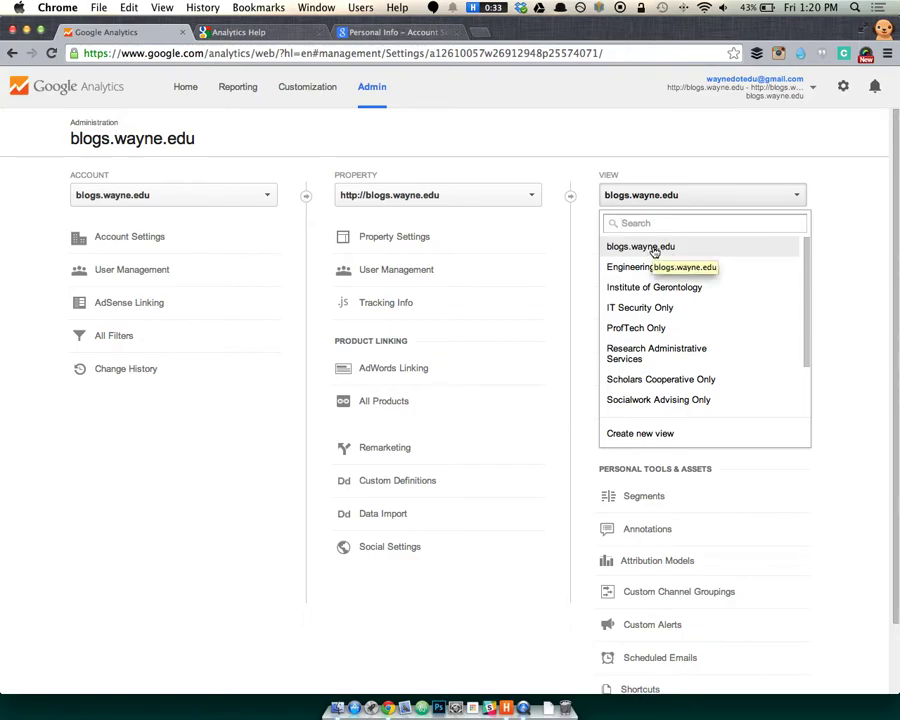
pyautogui.click(630, 268)
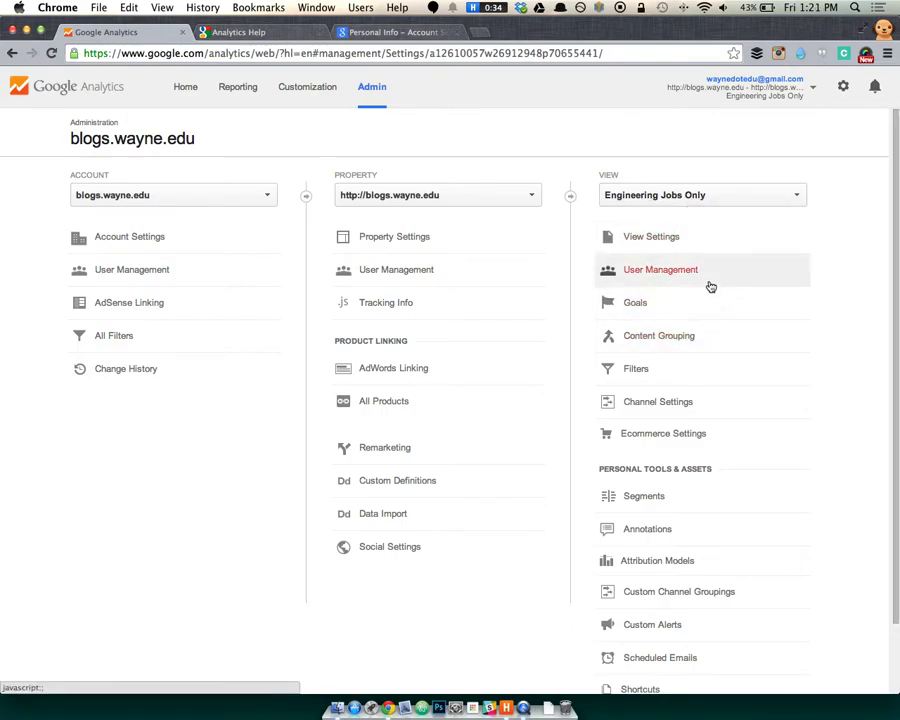
# In the view's Filters, cancel a new filter and edit the Engineering Jobs Only filter.
pyautogui.click(689, 370)
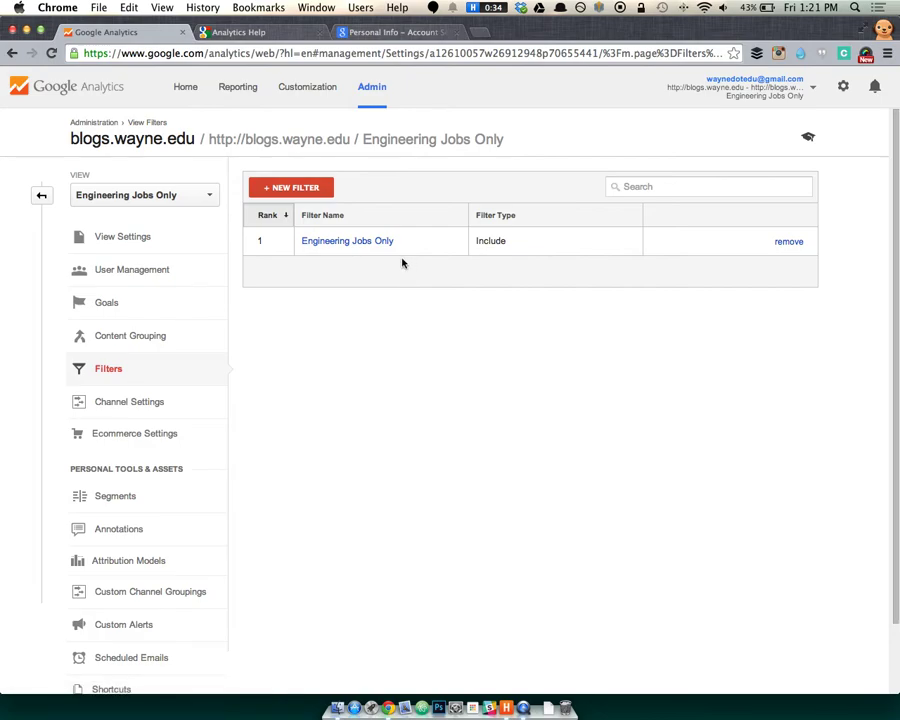
pyautogui.click(308, 188)
pyautogui.click(316, 436)
pyautogui.click(362, 243)
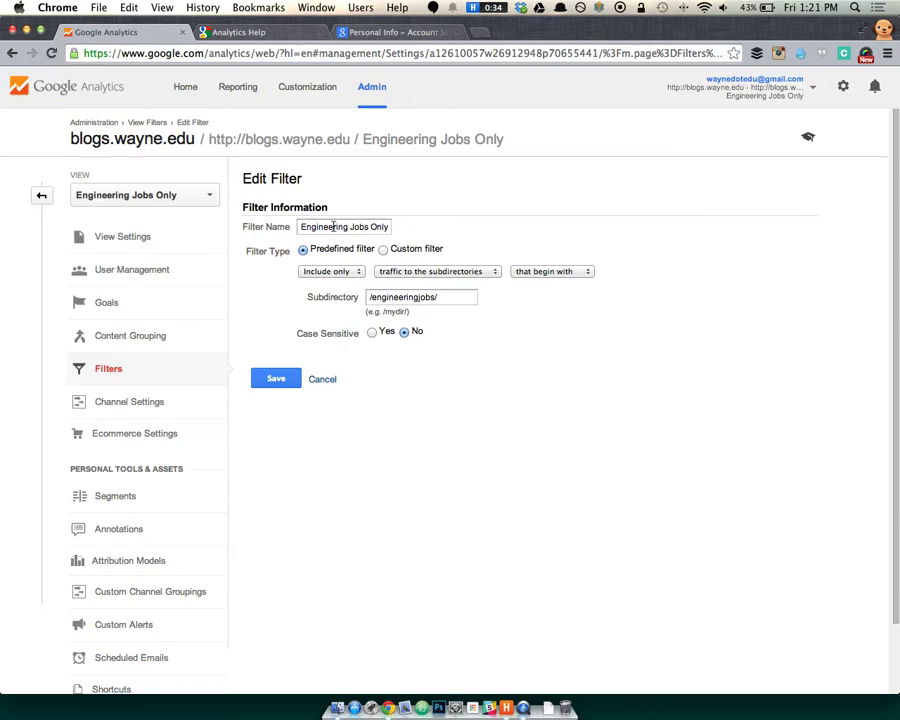
# Review the include-only, subdirectories, begins-with '/engineeringjobs/' settings and save the filter.
pyautogui.moveTo(333, 226); pyautogui.dragTo(382, 243)
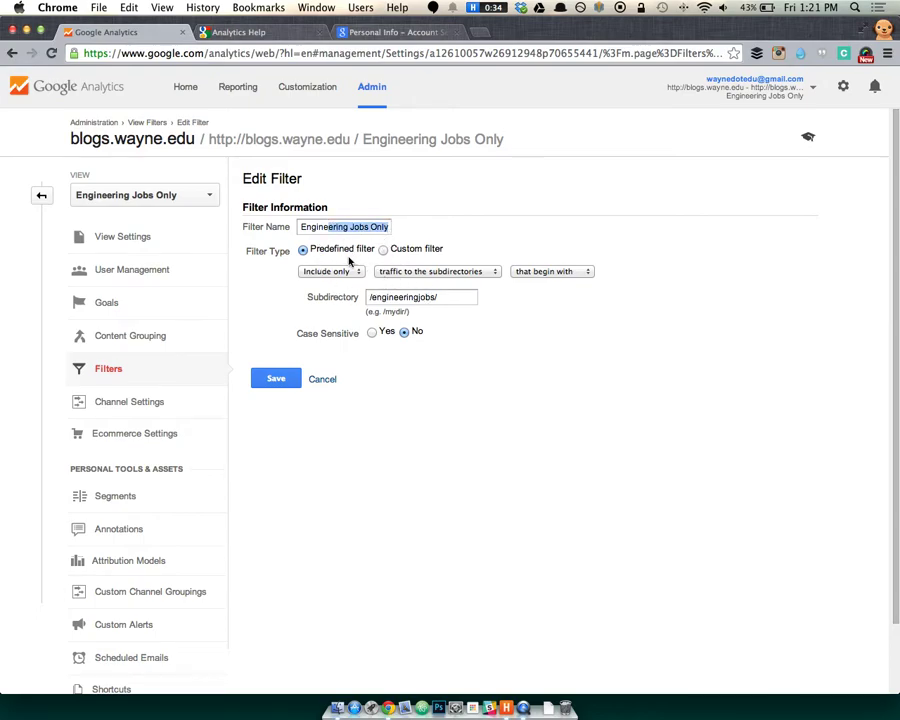
pyautogui.click(323, 273)
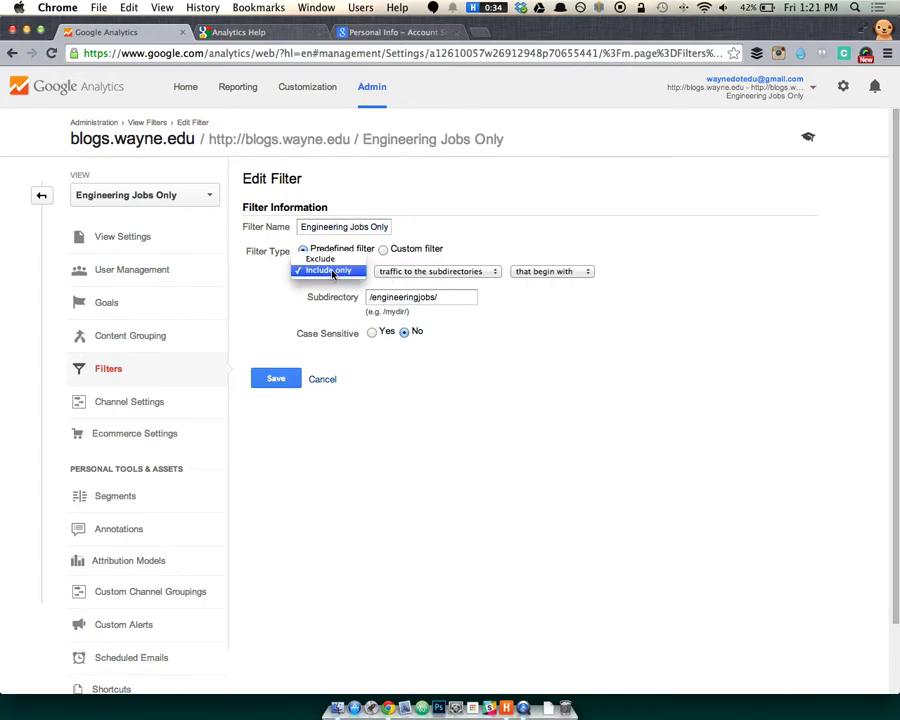
pyautogui.click(470, 272)
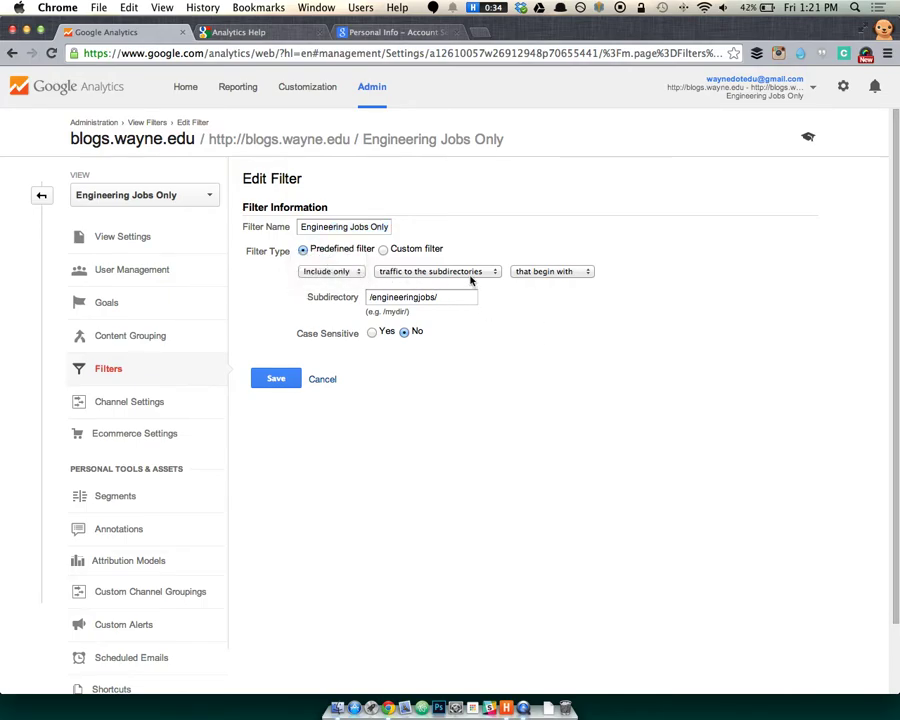
pyautogui.click(470, 272)
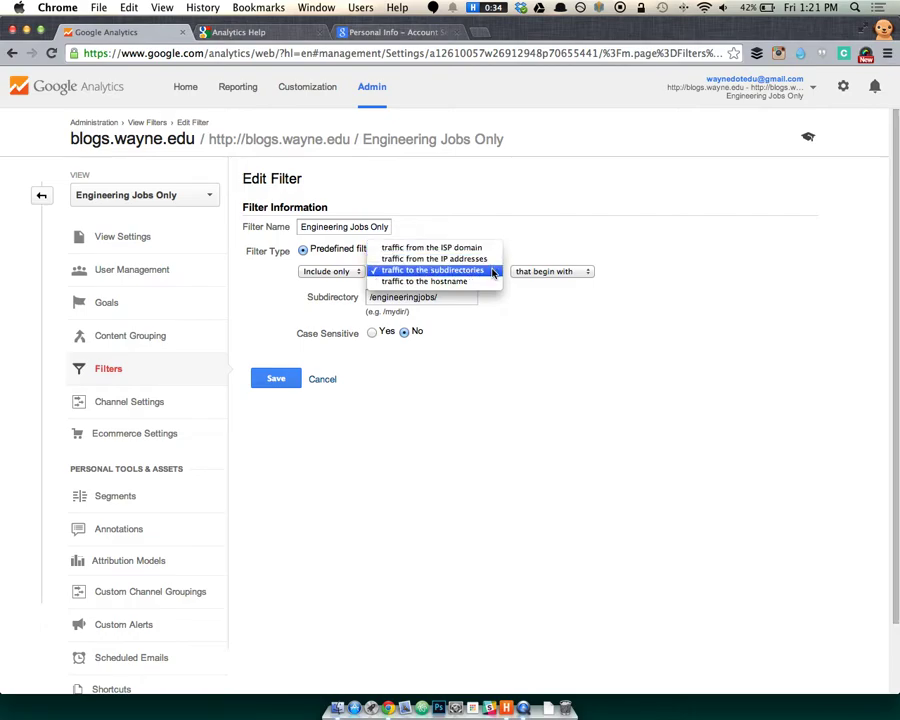
pyautogui.click(566, 268)
pyautogui.click(566, 268)
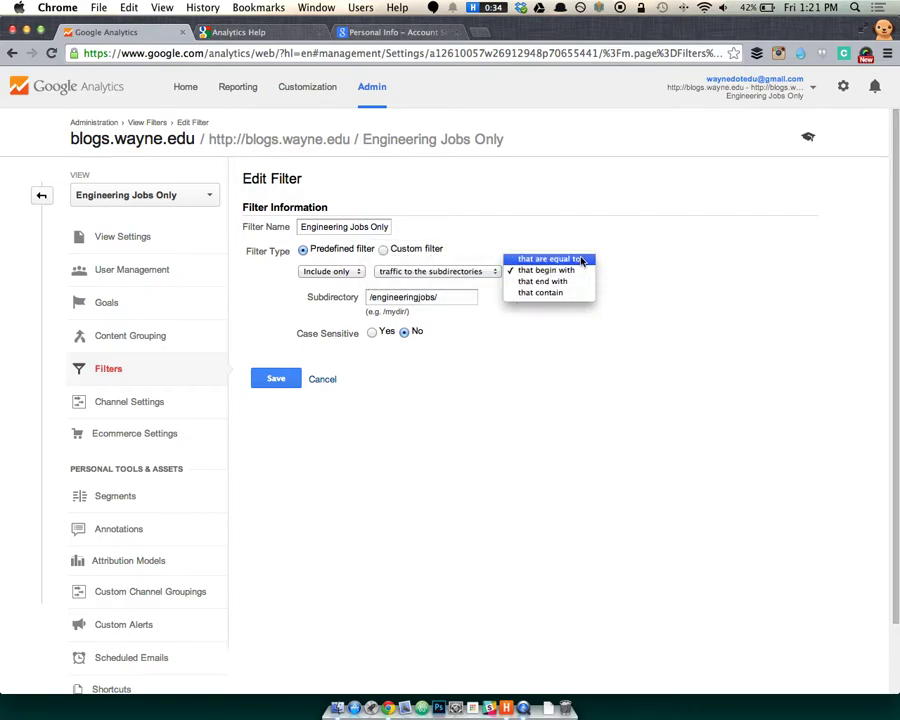
pyautogui.click(556, 354)
pyautogui.moveTo(458, 300); pyautogui.dragTo(362, 291)
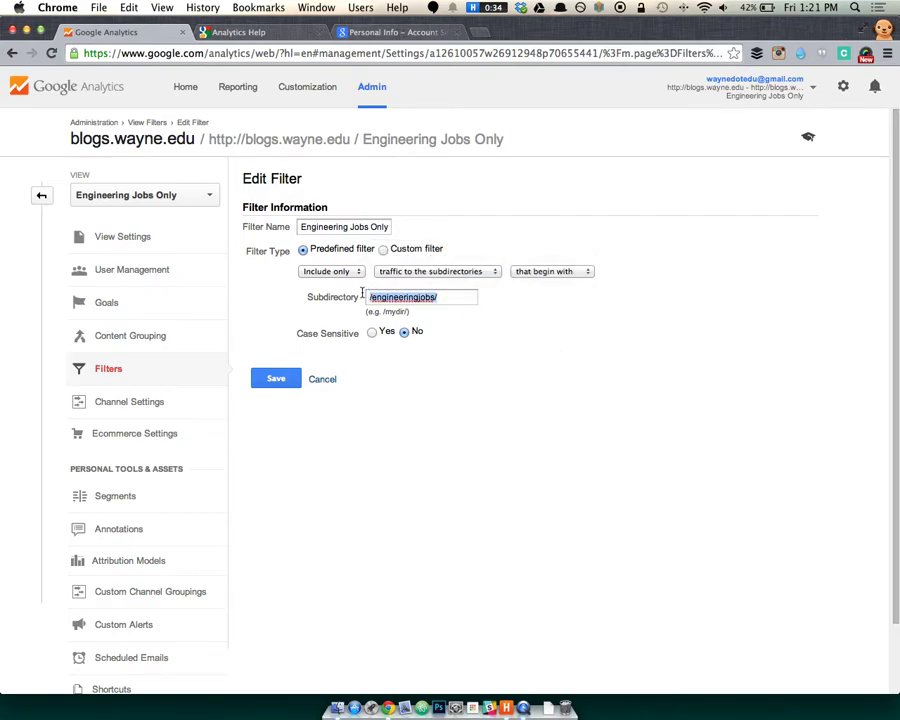
pyautogui.click(413, 303)
pyautogui.click(263, 381)
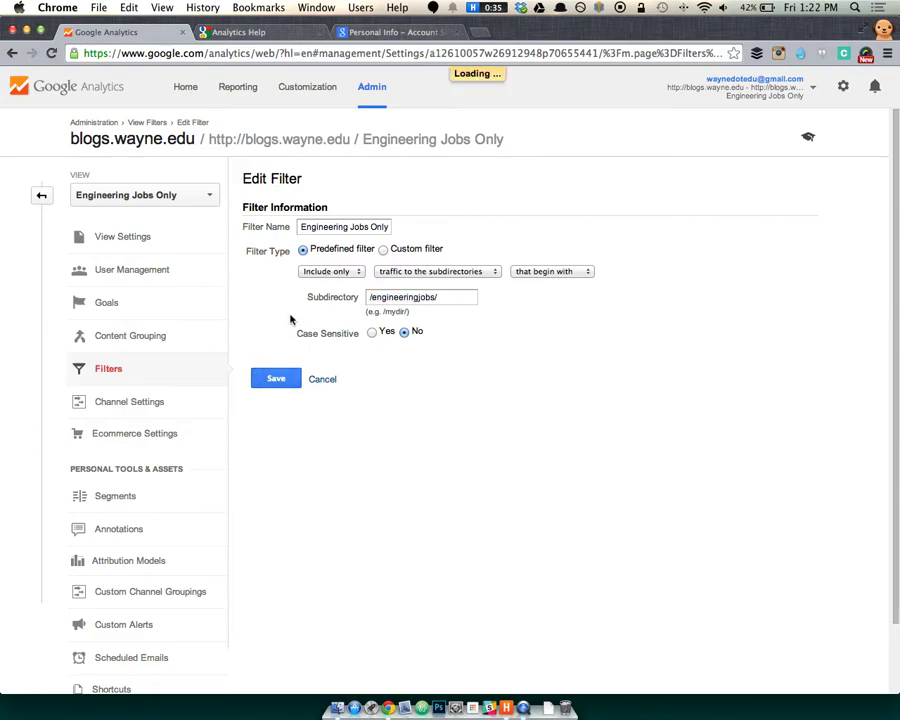
# Review the Engineering Jobs Only Audience Overview, then return to its Admin settings.
pyautogui.click(226, 88)
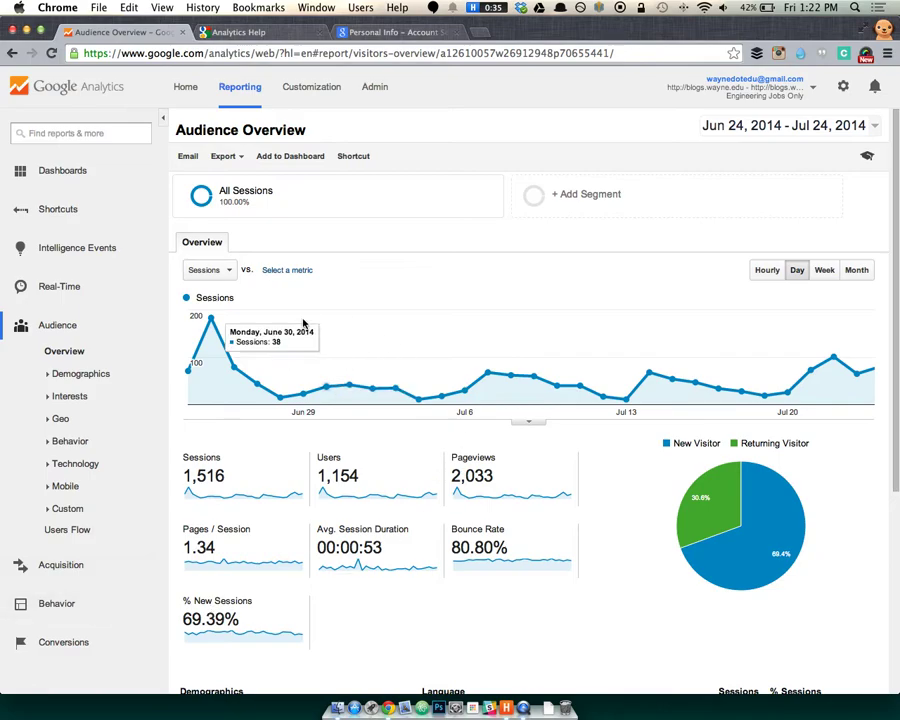
pyautogui.scroll(-3, 197, 368)
pyautogui.scroll(-2, 197, 368)
pyautogui.scroll(5, 198, 366)
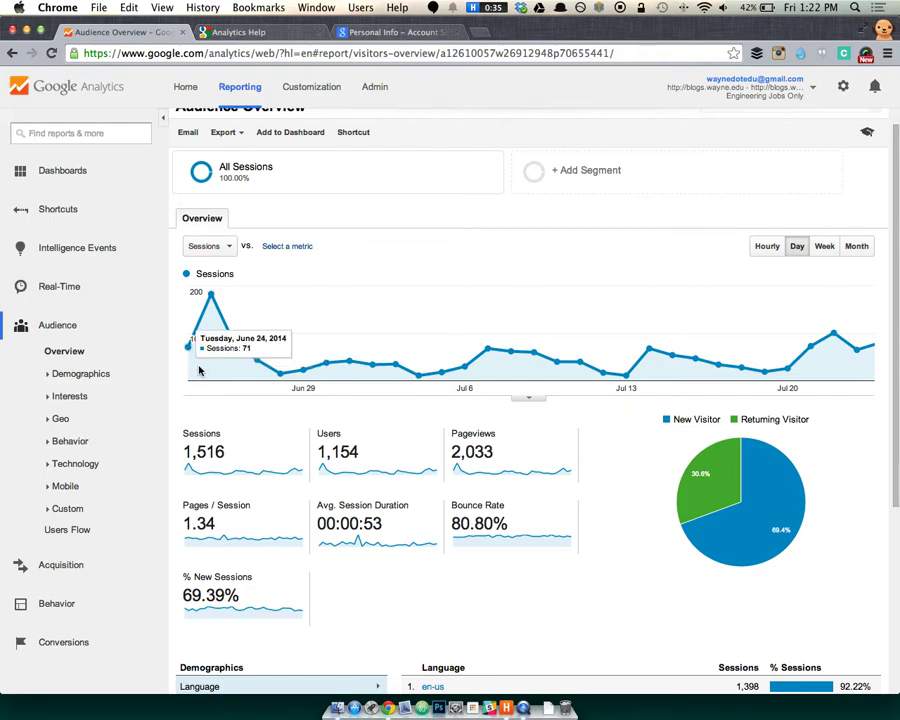
pyautogui.scroll(1, 350, 252)
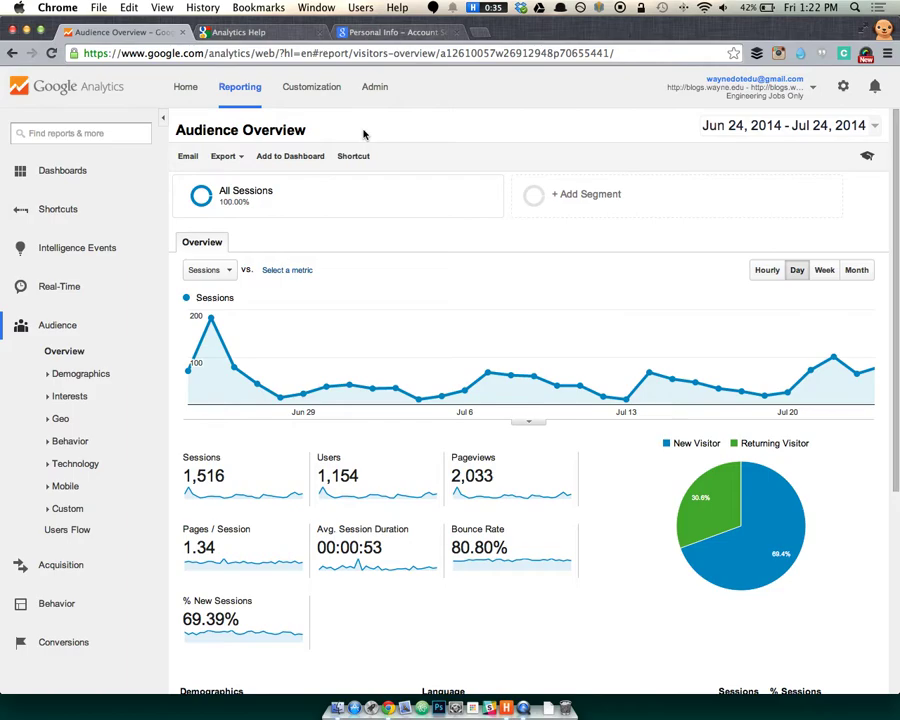
pyautogui.click(390, 90)
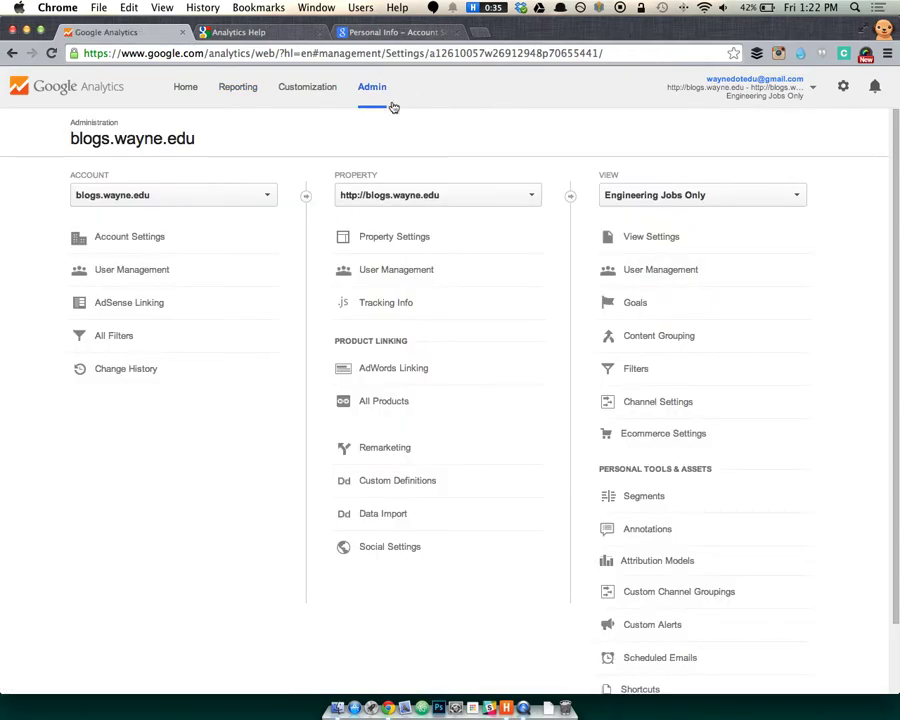
# On the Home account list, mark External Only sessions 502,913 and Internal Only sessions 107,254.
pyautogui.click(184, 88)
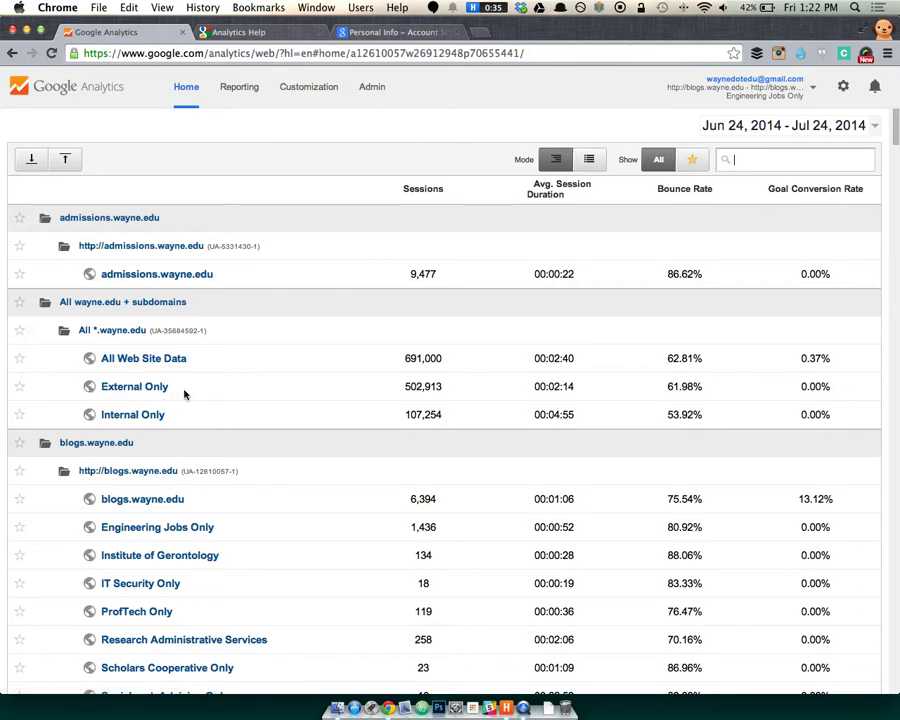
pyautogui.scroll(-2, 184, 393)
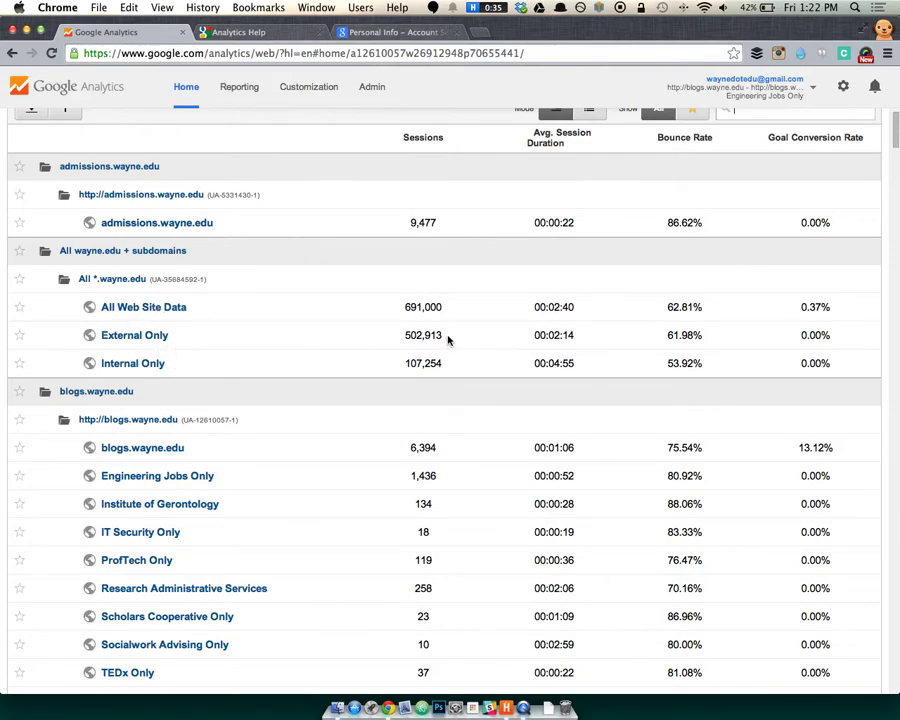
pyautogui.moveTo(448, 341); pyautogui.dragTo(404, 337)
pyautogui.moveTo(448, 370); pyautogui.dragTo(382, 366)
pyautogui.click(384, 365)
# Highlight average session durations for Internal Only, External Only and All Web Site Data.
pyautogui.scroll(-1, 427, 360)
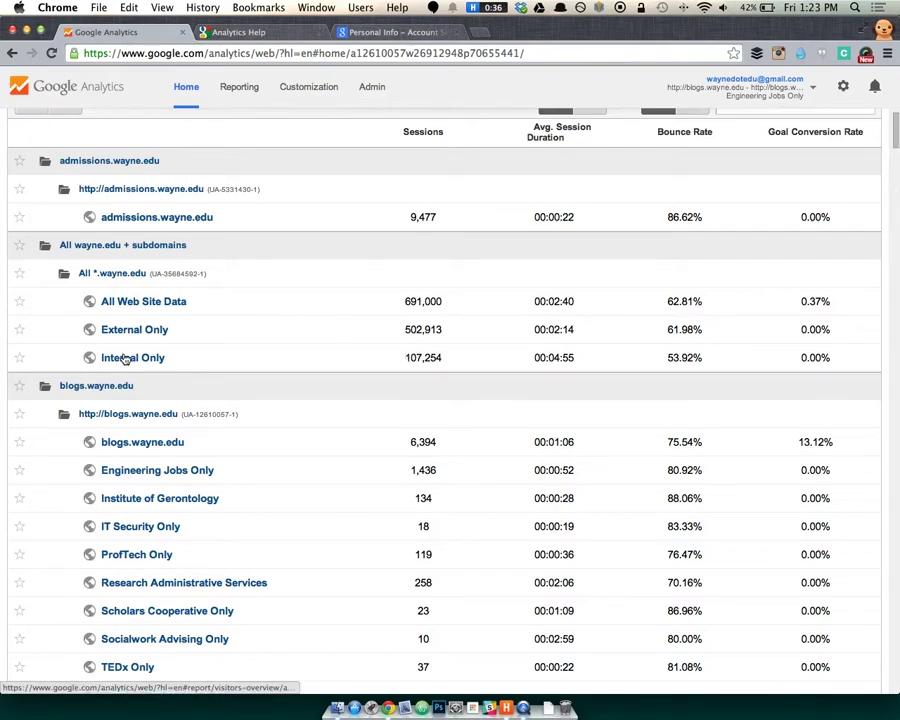
pyautogui.moveTo(568, 368); pyautogui.dragTo(538, 356)
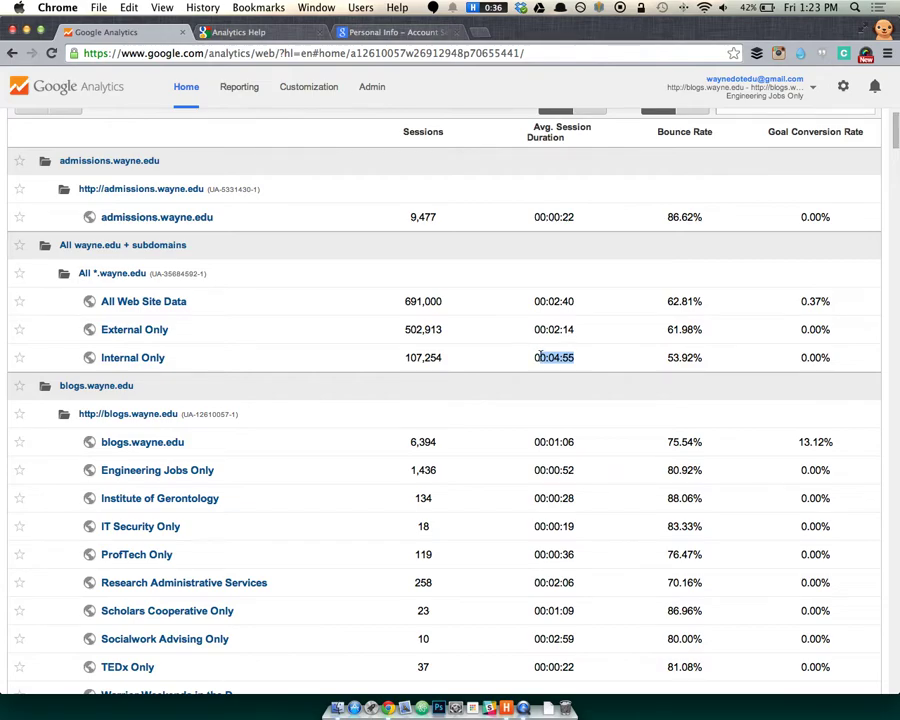
pyautogui.scroll(1, 539, 356)
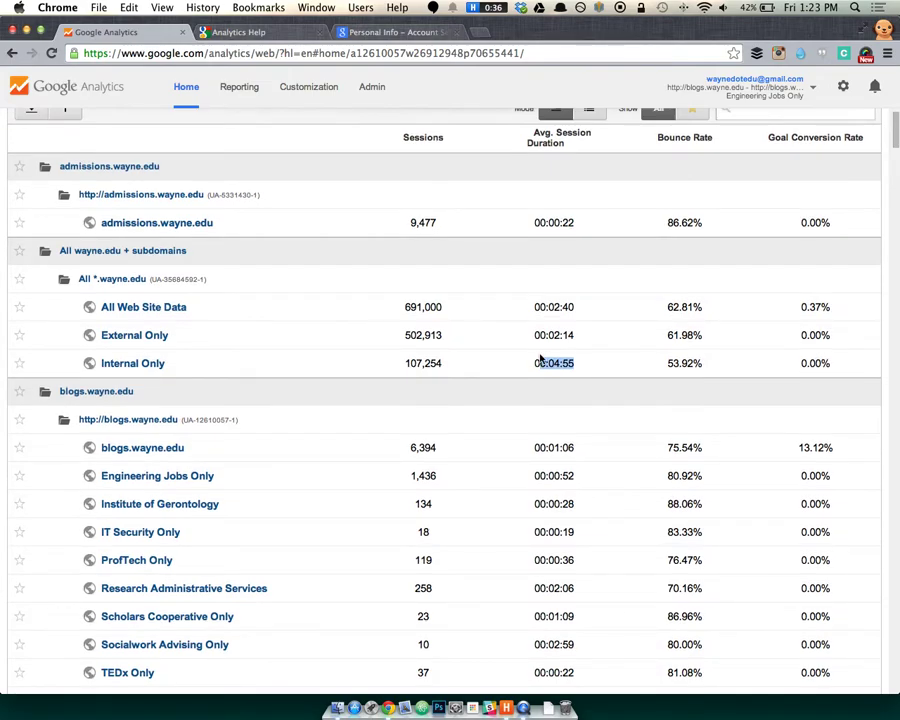
pyautogui.moveTo(575, 337); pyautogui.dragTo(534, 328)
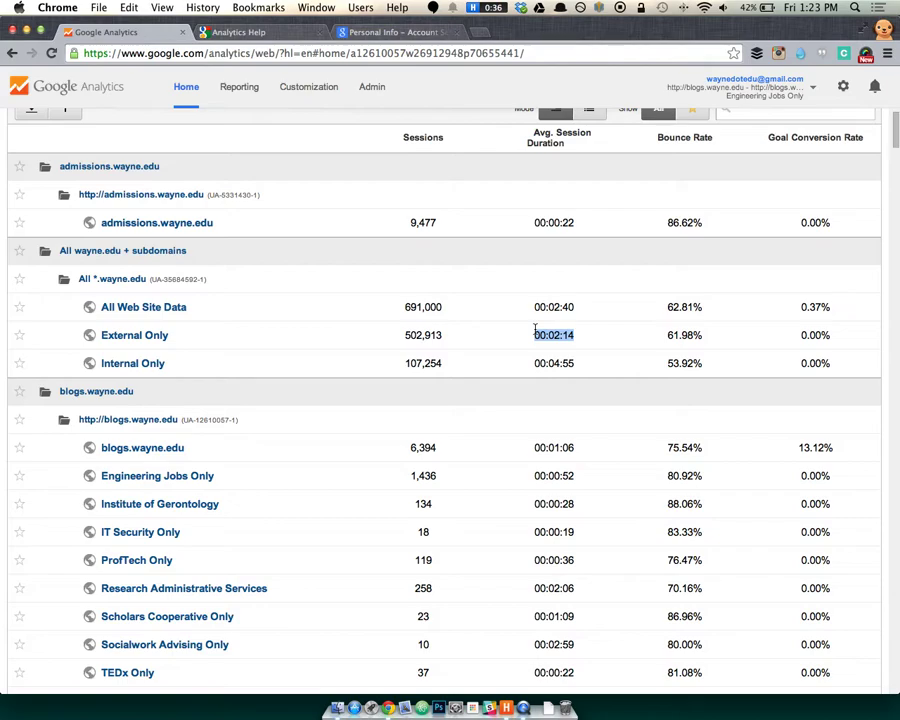
pyautogui.moveTo(587, 309); pyautogui.dragTo(529, 307)
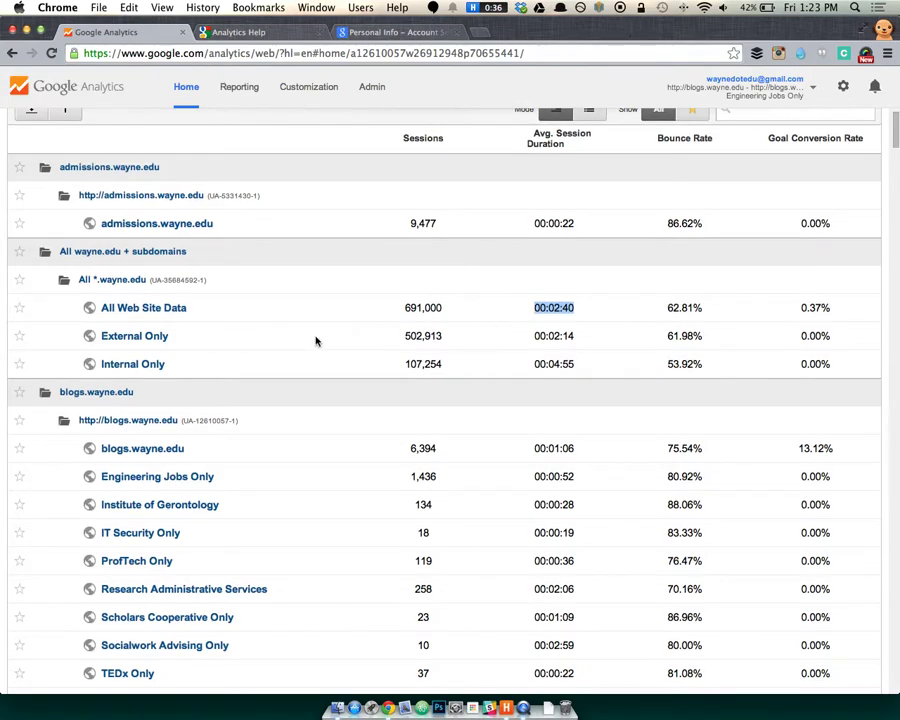
pyautogui.click(214, 342)
# Scroll down and point out the Engineering Jobs Only session count.
pyautogui.scroll(-5, 230, 332)
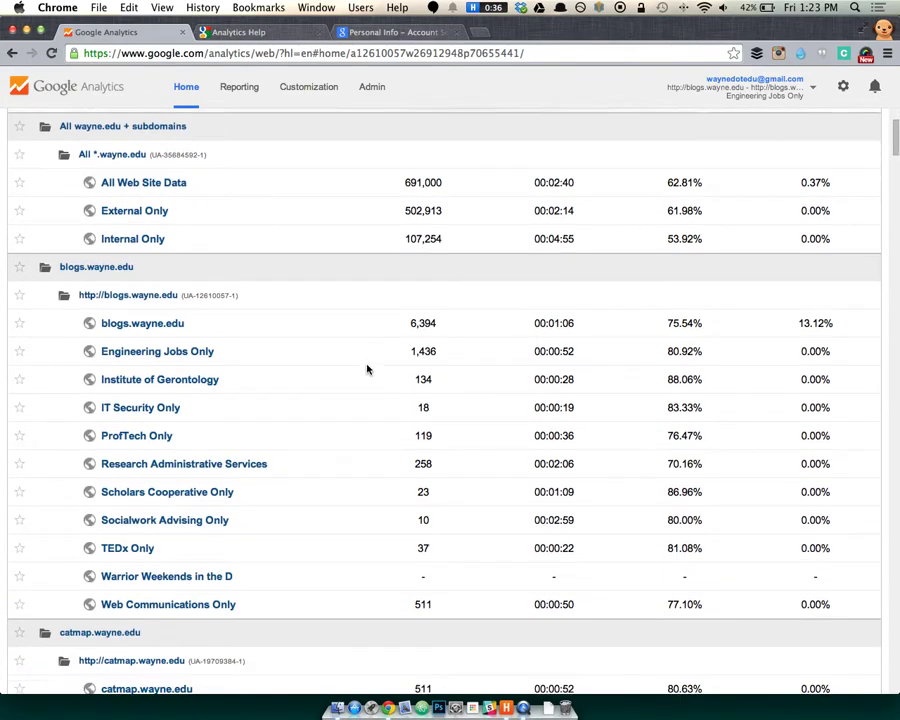
pyautogui.scroll(-3, 366, 374)
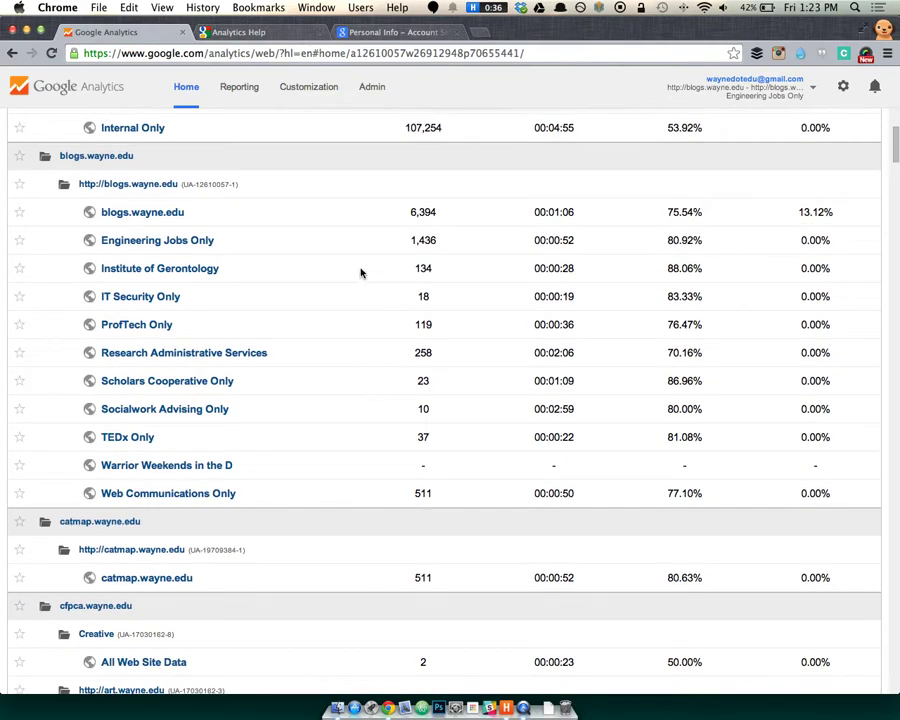
pyautogui.moveTo(425, 240); pyautogui.dragTo(382, 240)
# Open the Engineering Jobs Only audience report, then go to the blogs.wayne.edu Admin page.
pyautogui.click(196, 240)
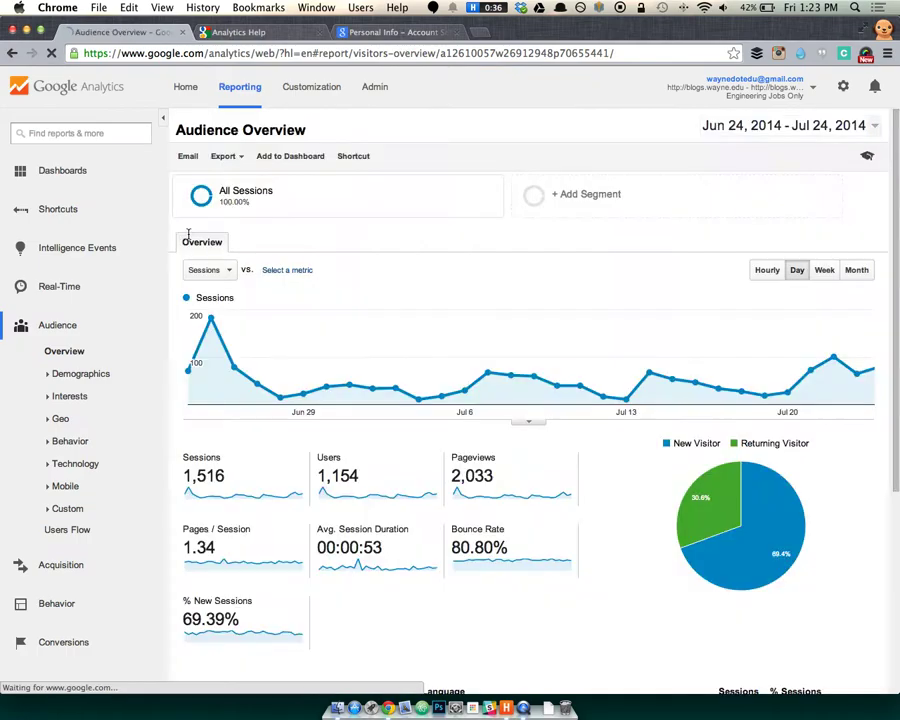
pyautogui.click(373, 87)
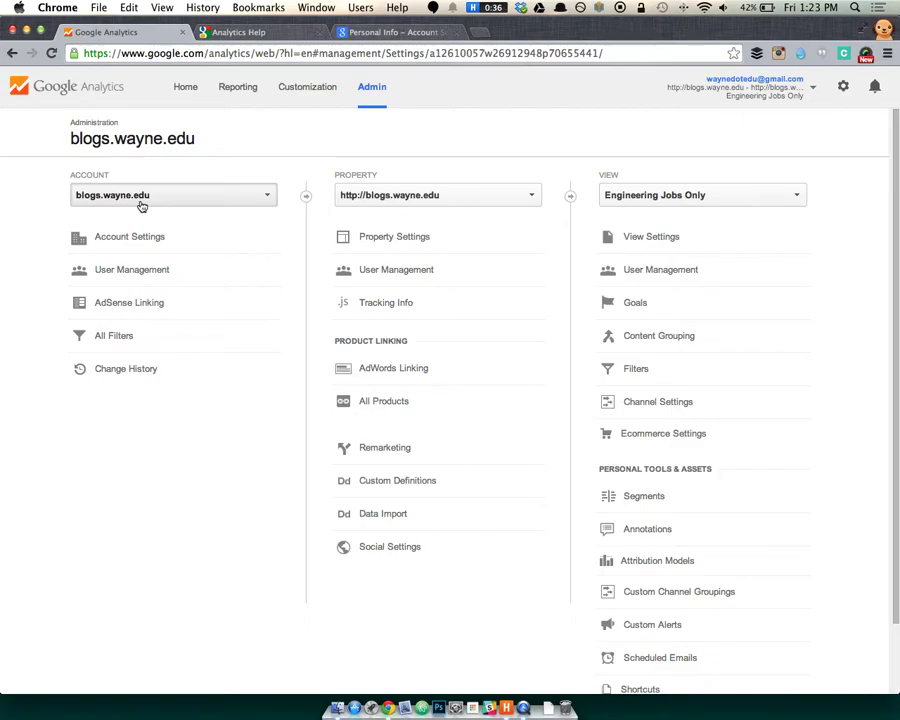
# Browse the Account dropdown without switching accounts, then return to the Engineering Jobs Only Audience Overview.
pyautogui.click(142, 205)
pyautogui.scroll(-10, 136, 262)
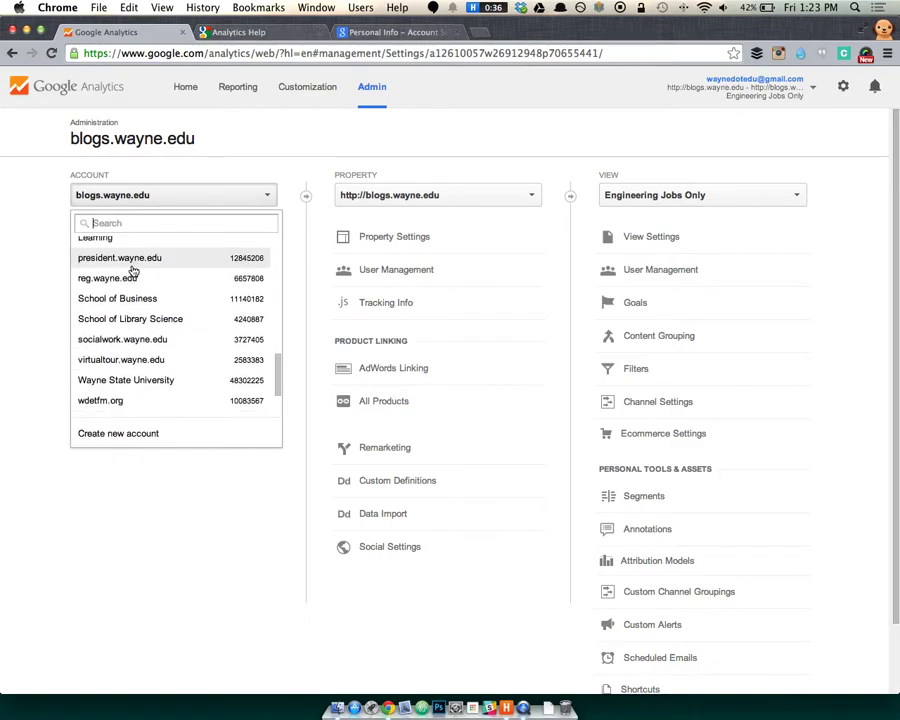
pyautogui.scroll(-5, 140, 312)
pyautogui.scroll(2, 127, 310)
pyautogui.scroll(10, 127, 307)
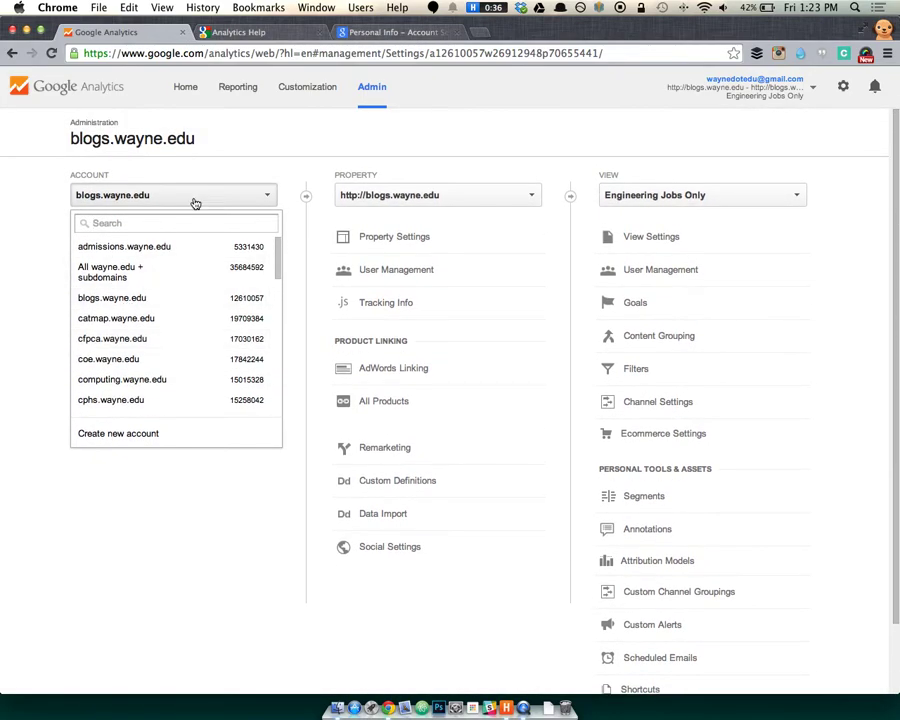
pyautogui.click(212, 156)
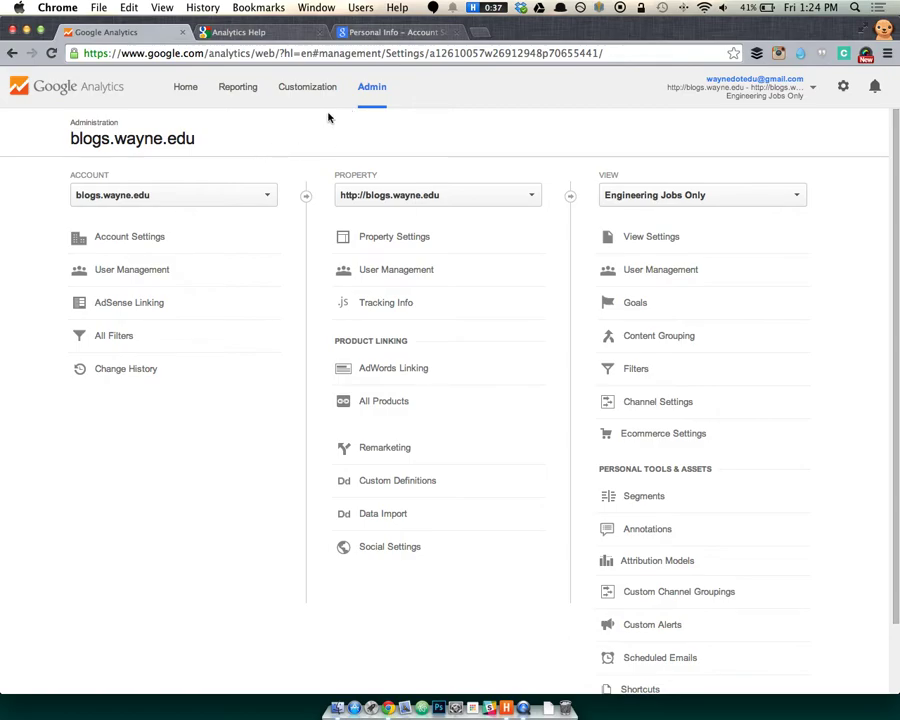
pyautogui.click(240, 90)
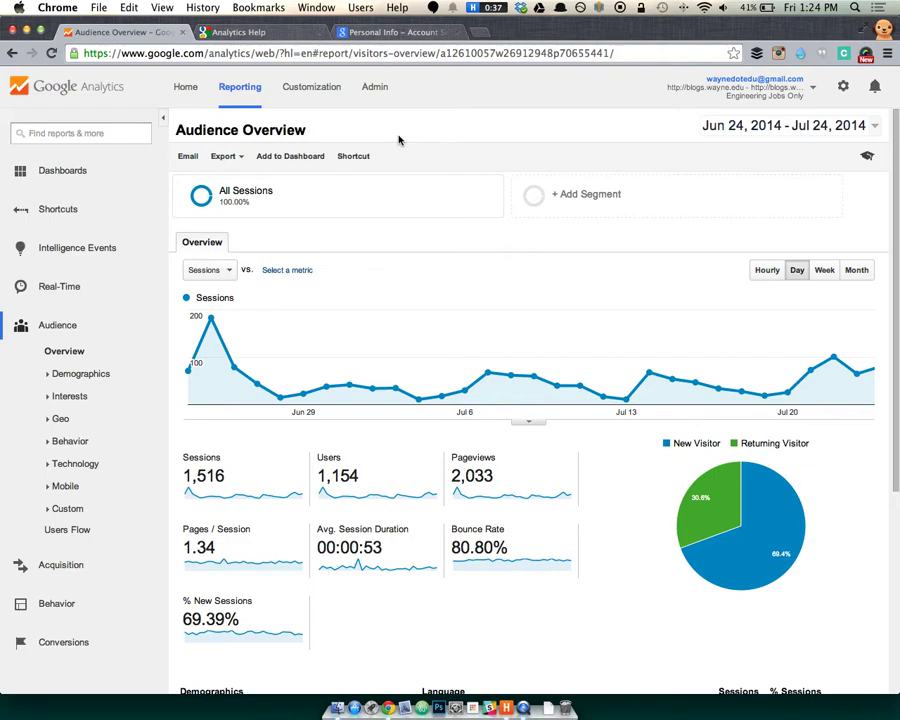
# Load creative.wayne.edu in a new Chrome tab.
pyautogui.click(476, 32)
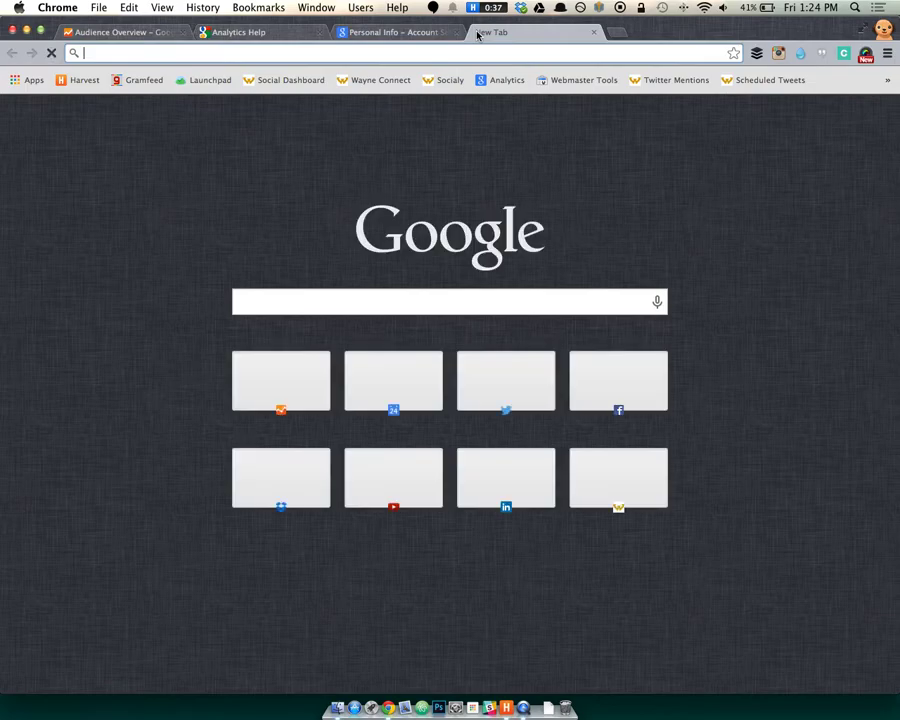
pyautogui.write('c')
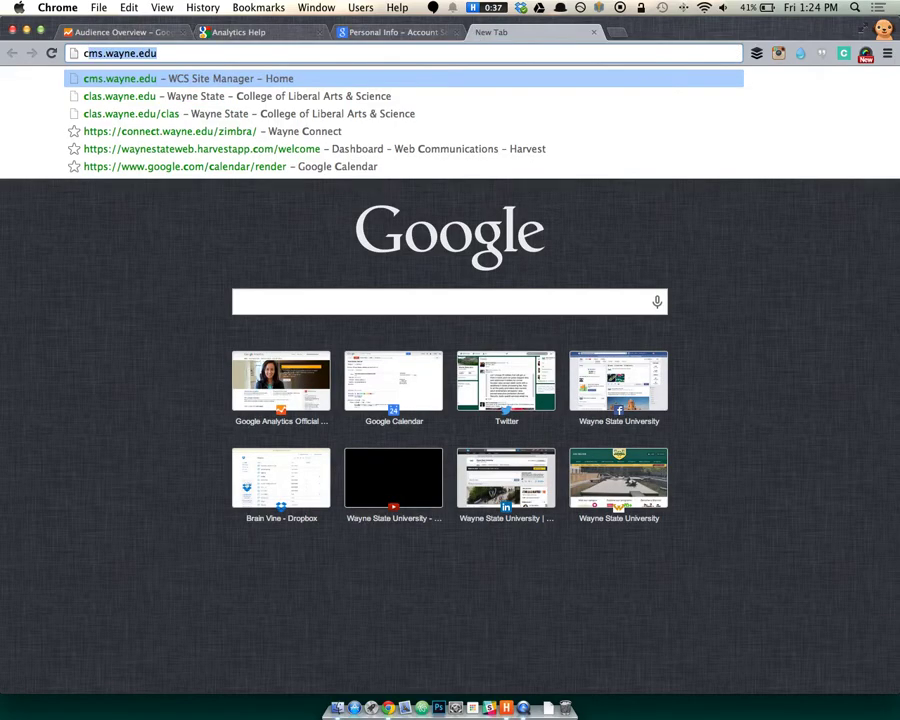
pyautogui.write('reative.')
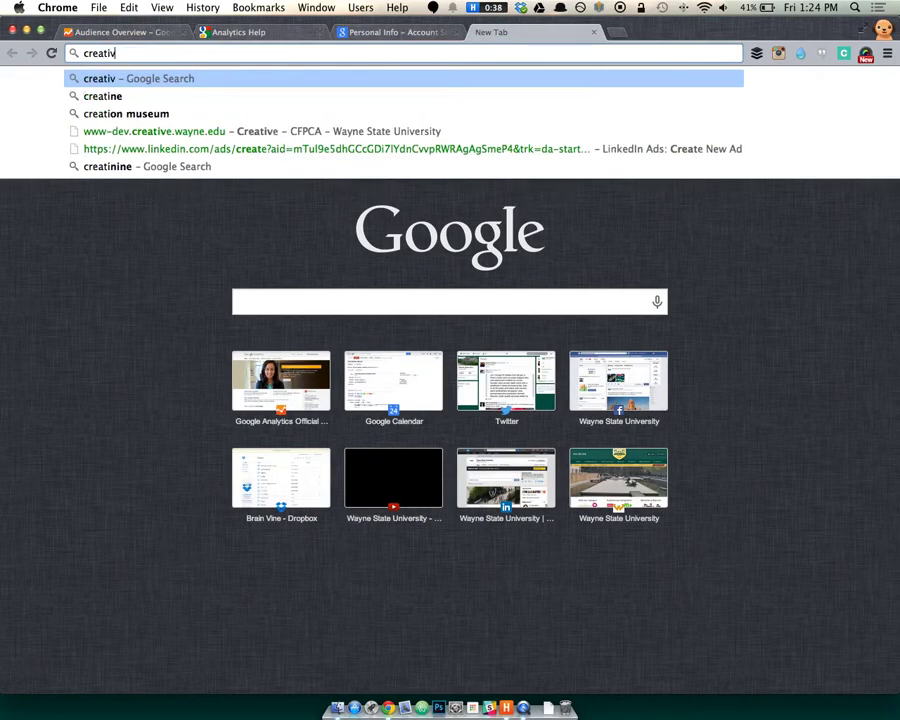
pyautogui.write('wayne.edu')
pyautogui.press('Return')
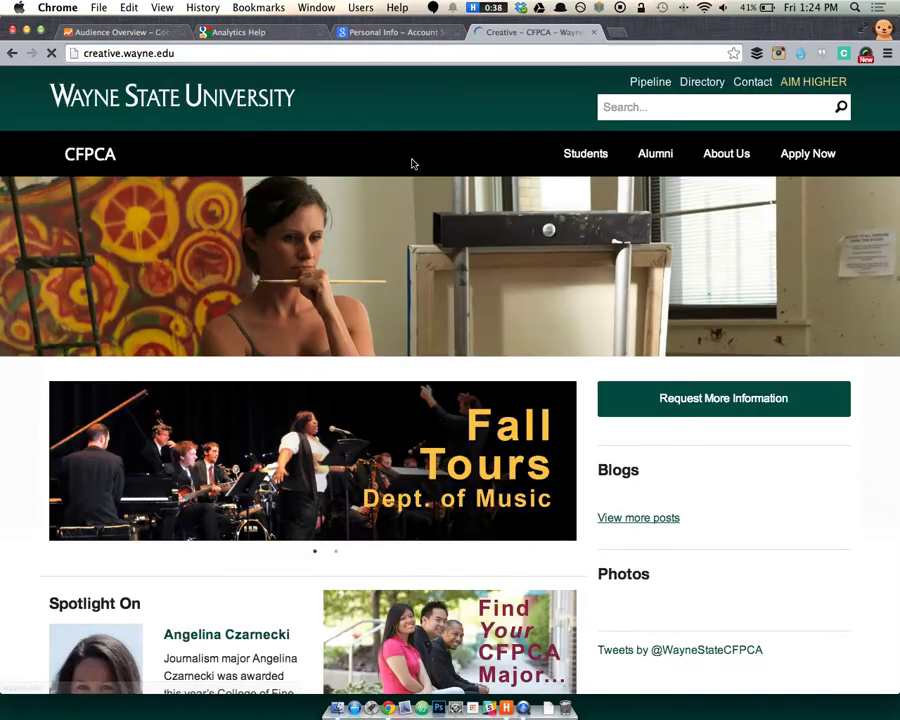
# Show the creative.wayne.edu page's HTML source with View Page Source.
pyautogui.rightClick(35, 383)
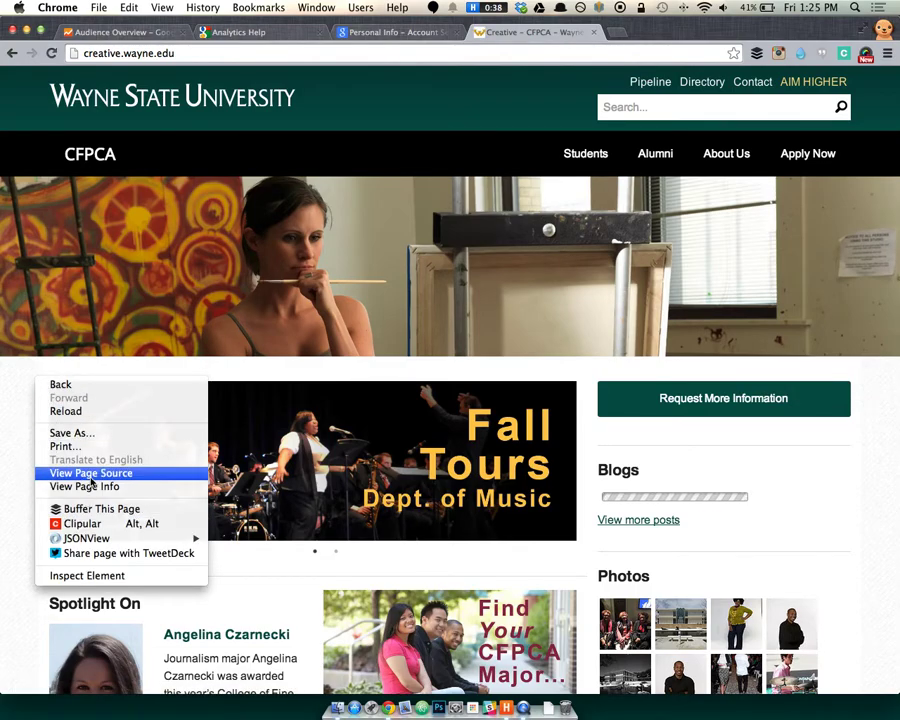
pyautogui.rightClick(22, 380)
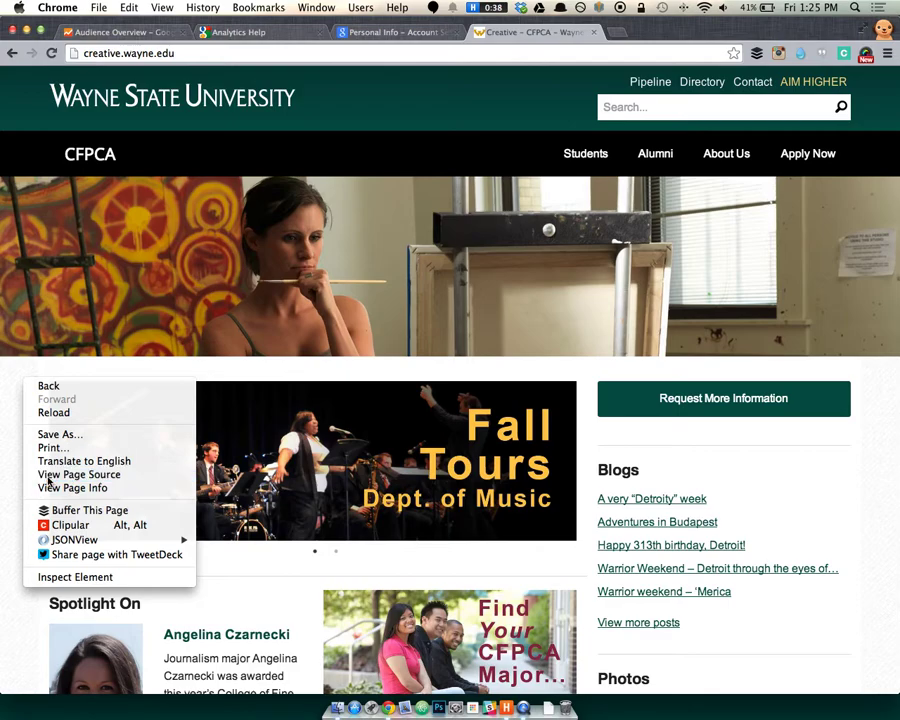
pyautogui.click(48, 475)
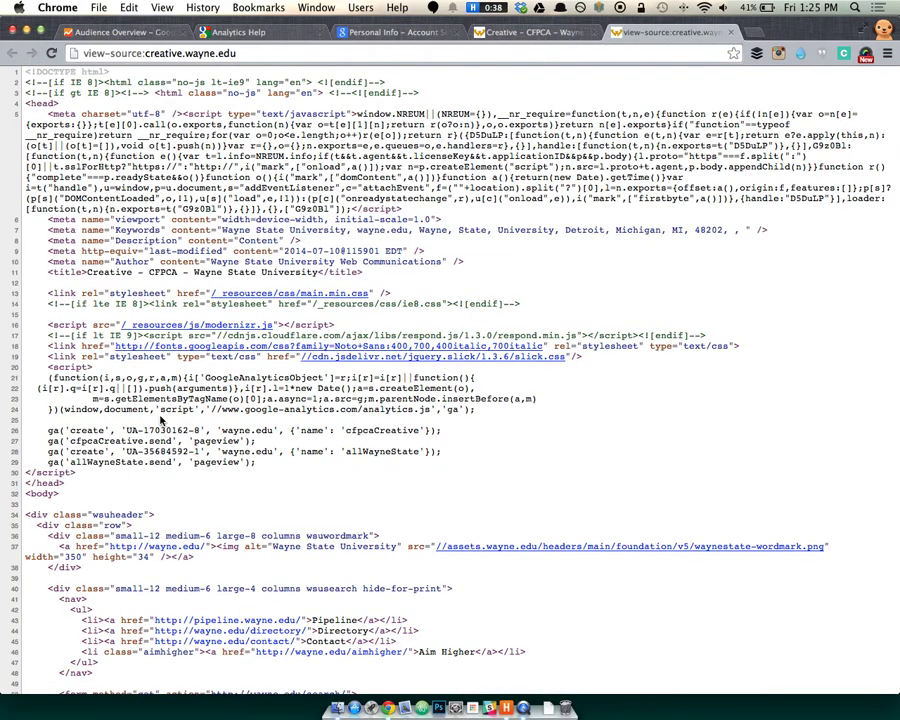
# Highlight the Google Analytics script block, its google-analytics address and the first tracking ID.
pyautogui.moveTo(48, 367); pyautogui.dragTo(110, 461)
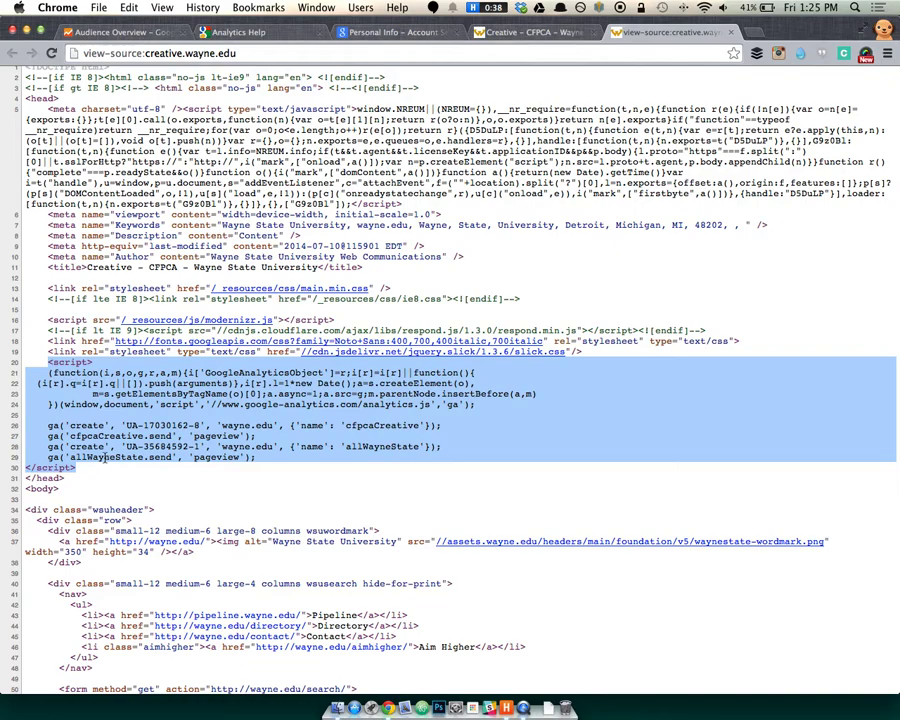
pyautogui.click(110, 461)
pyautogui.moveTo(256, 457); pyautogui.dragTo(47, 446)
pyautogui.click(47, 362)
pyautogui.moveTo(47, 362); pyautogui.dragTo(92, 363)
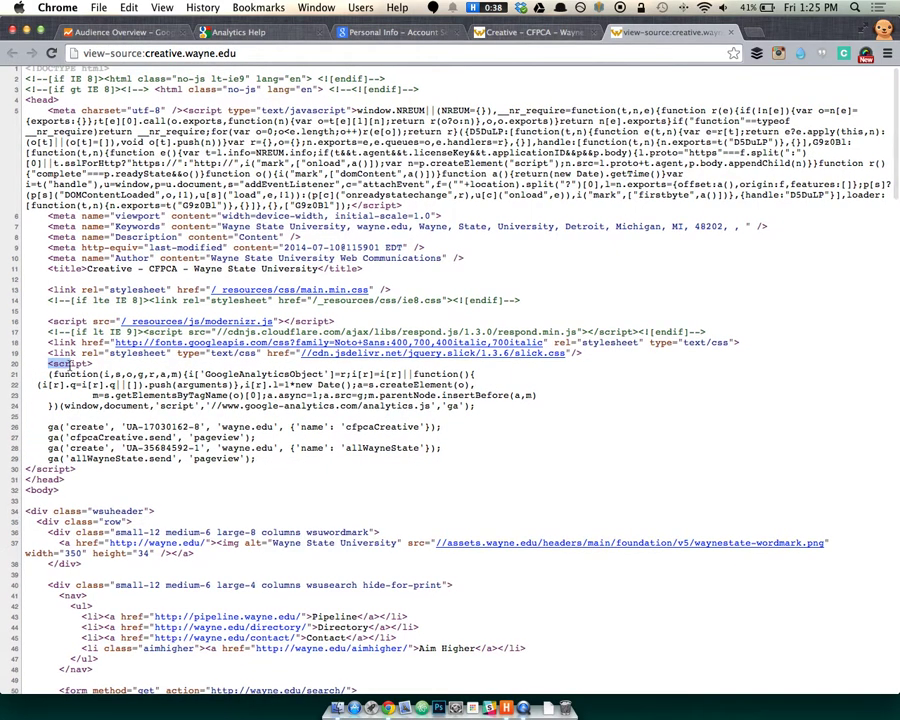
pyautogui.moveTo(127, 430); pyautogui.dragTo(145, 430)
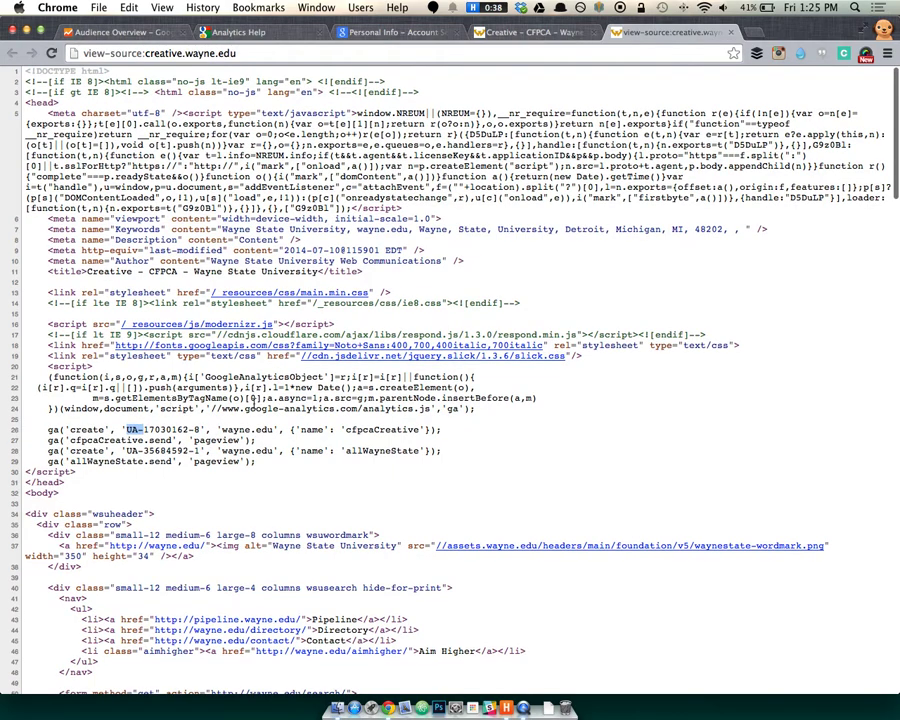
pyautogui.moveTo(243, 409); pyautogui.dragTo(340, 409)
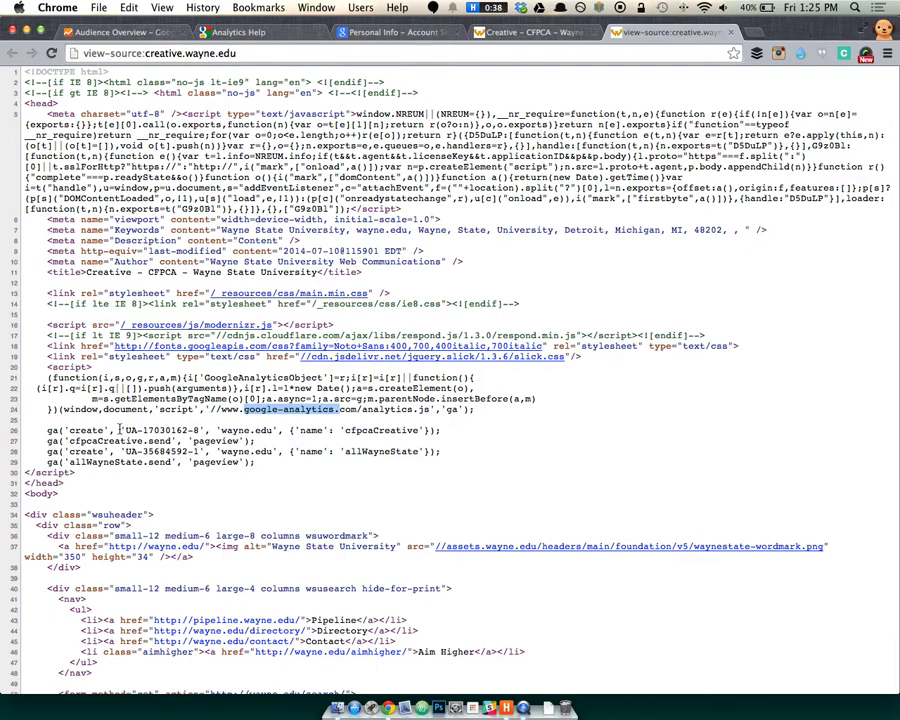
pyautogui.moveTo(126, 430); pyautogui.dragTo(172, 426)
# Highlight the allWayneState and cfpcaCreative create and send calls, then close the source and site tabs.
pyautogui.scroll(-1, 139, 430)
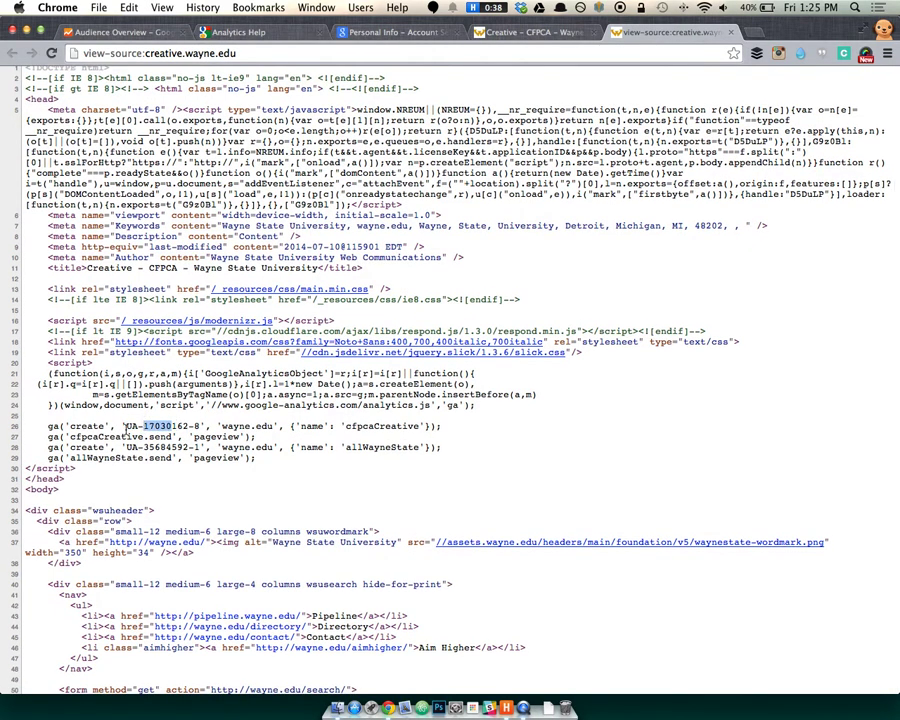
pyautogui.scroll(-1, 172, 427)
pyautogui.moveTo(296, 460); pyautogui.dragTo(40, 420)
pyautogui.scroll(-1, 49, 433)
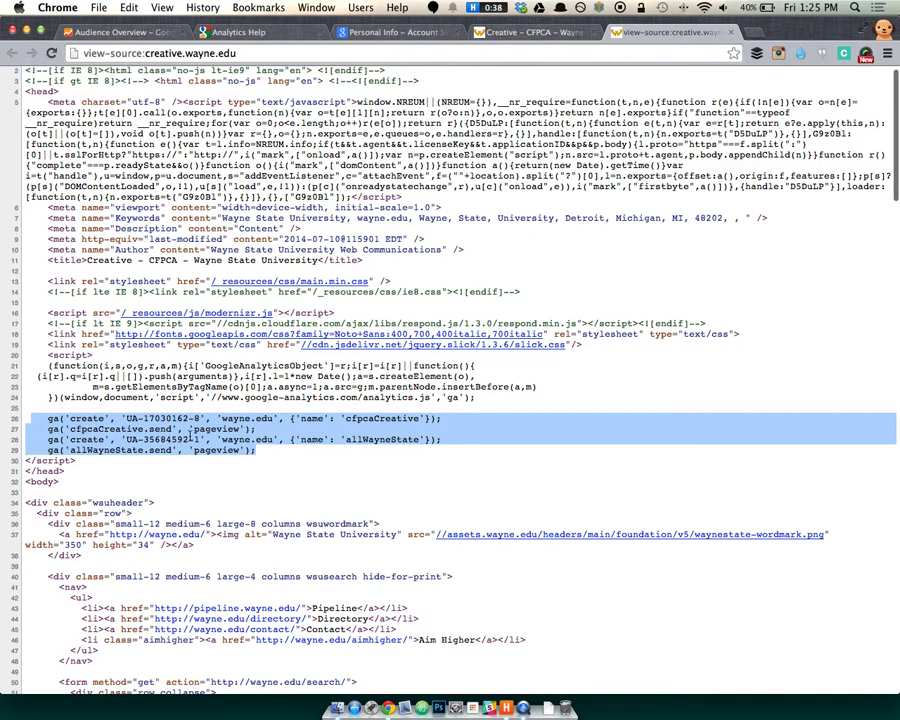
pyautogui.click(187, 439)
pyautogui.moveTo(256, 429); pyautogui.dragTo(44, 418)
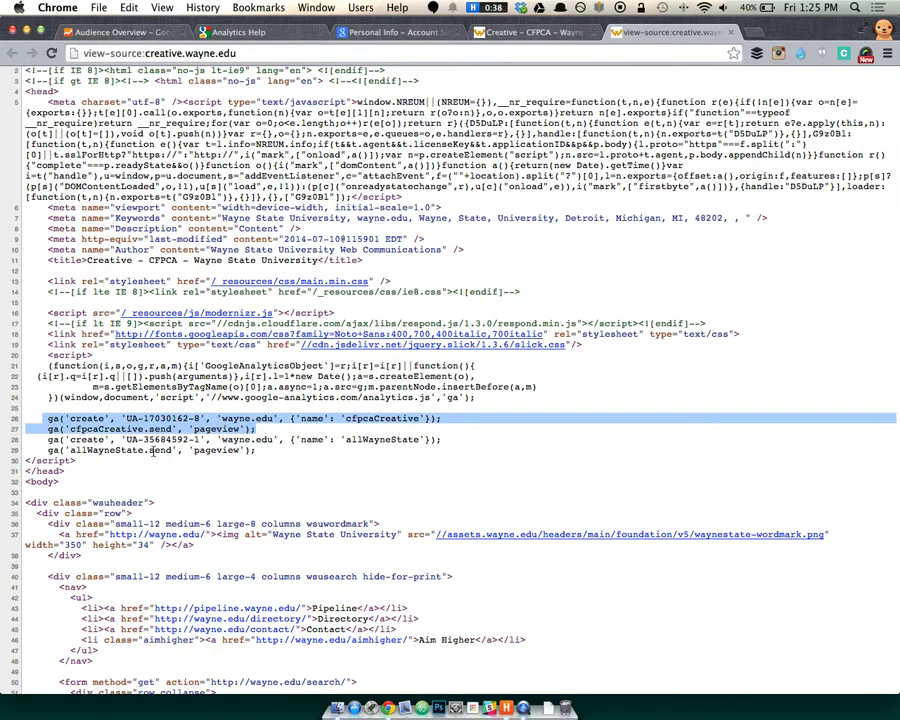
pyautogui.moveTo(258, 450); pyautogui.dragTo(49, 440)
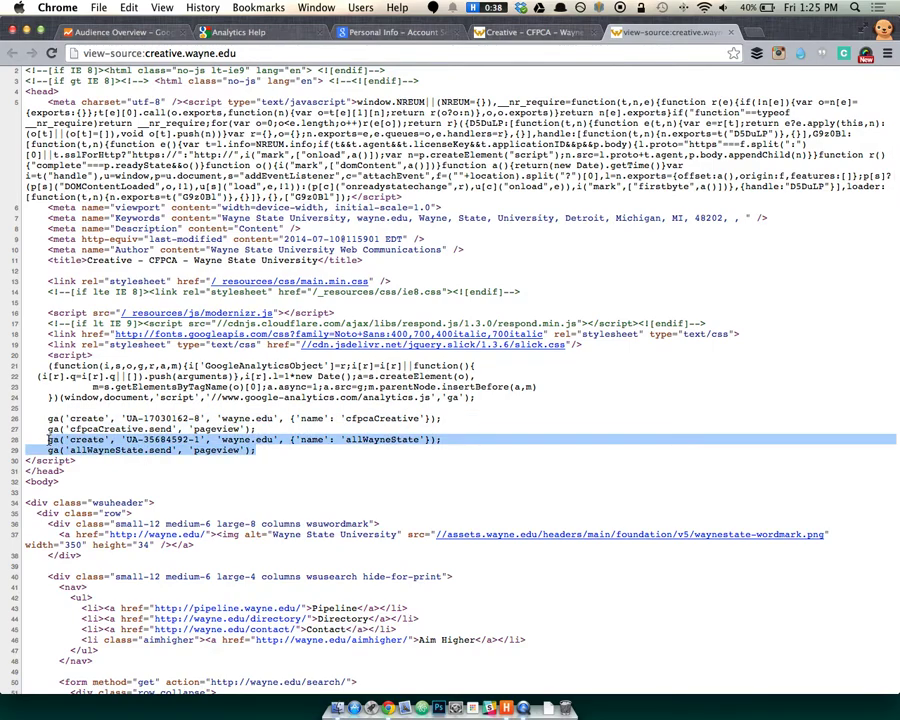
pyautogui.click(107, 440)
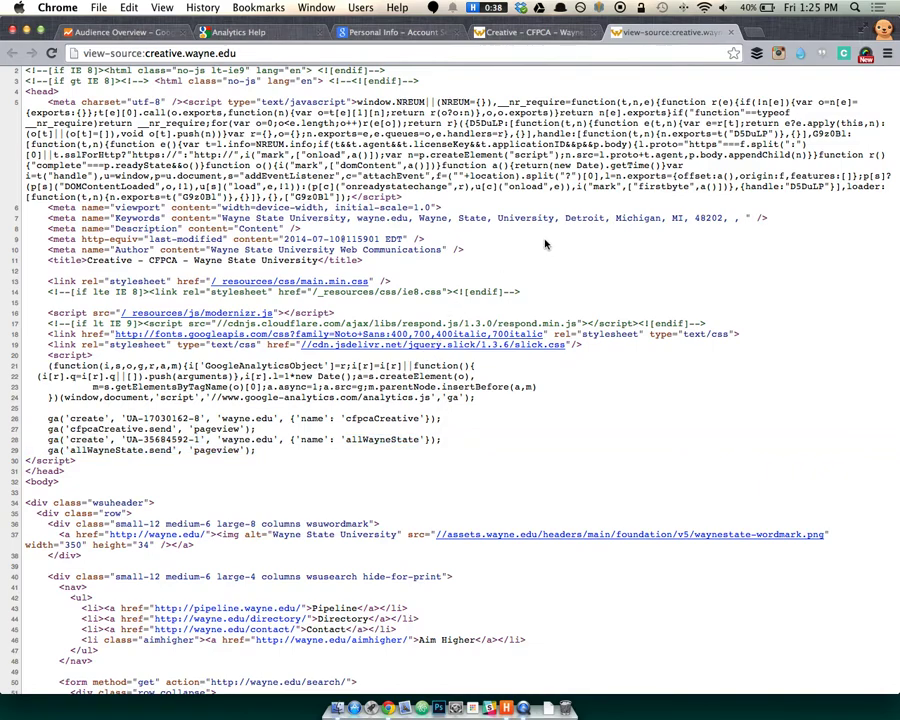
pyautogui.press('super+w')
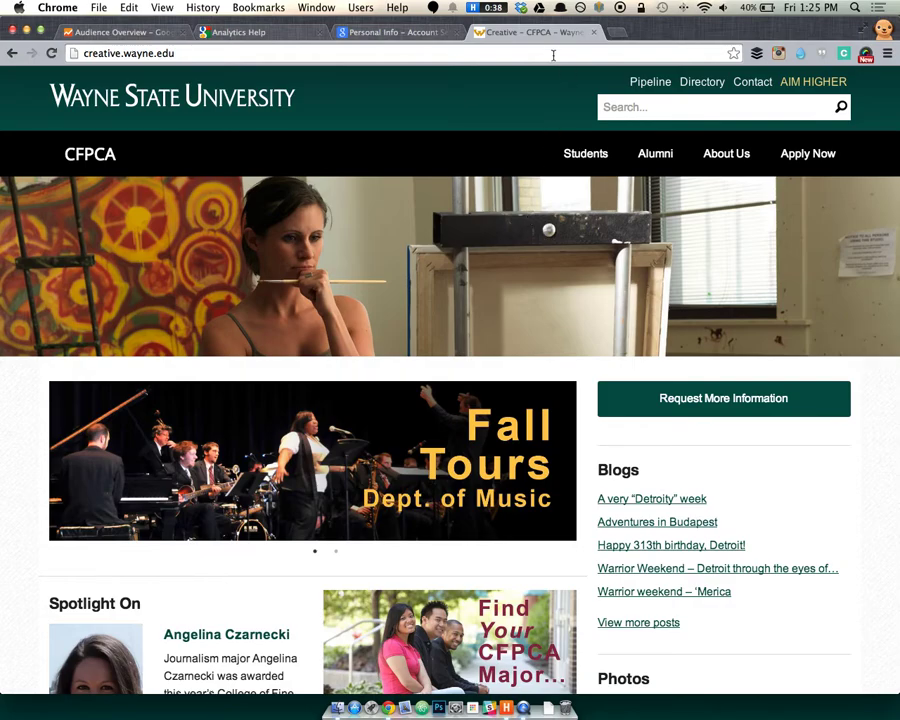
pyautogui.press('super+w')
# On the Home account list, collapse the Creative, art, artcollection and comm folders under cfpca.wayne.edu.
pyautogui.click(140, 37)
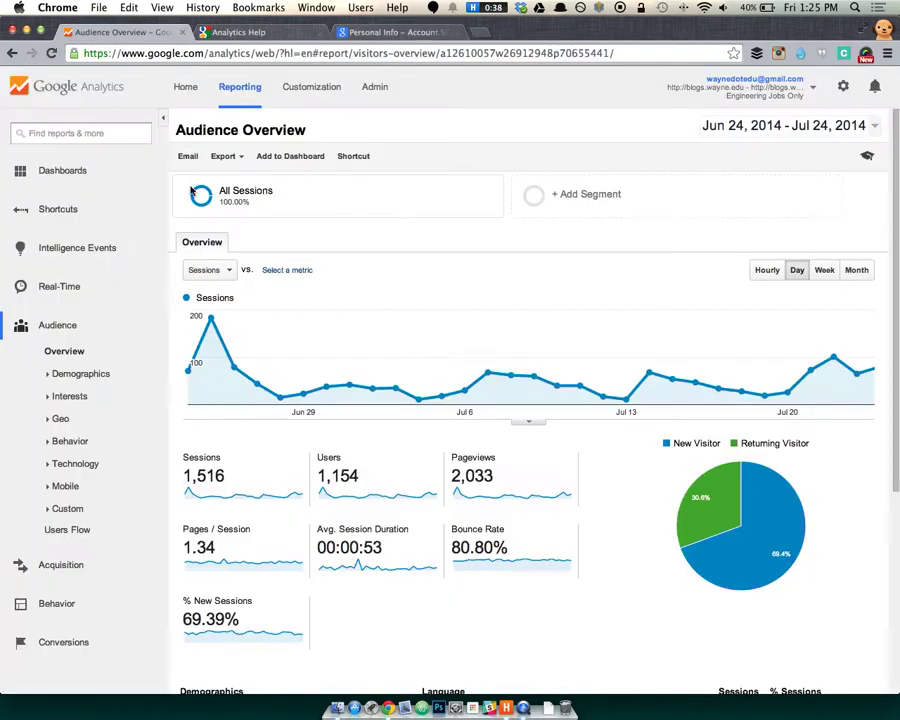
pyautogui.click(176, 92)
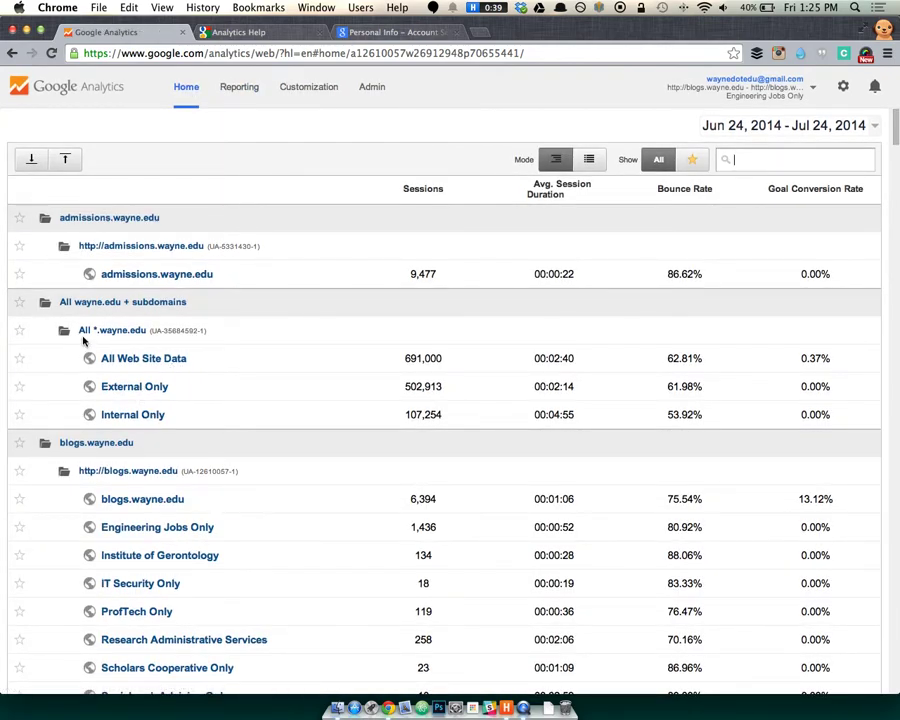
pyautogui.scroll(-10, 128, 436)
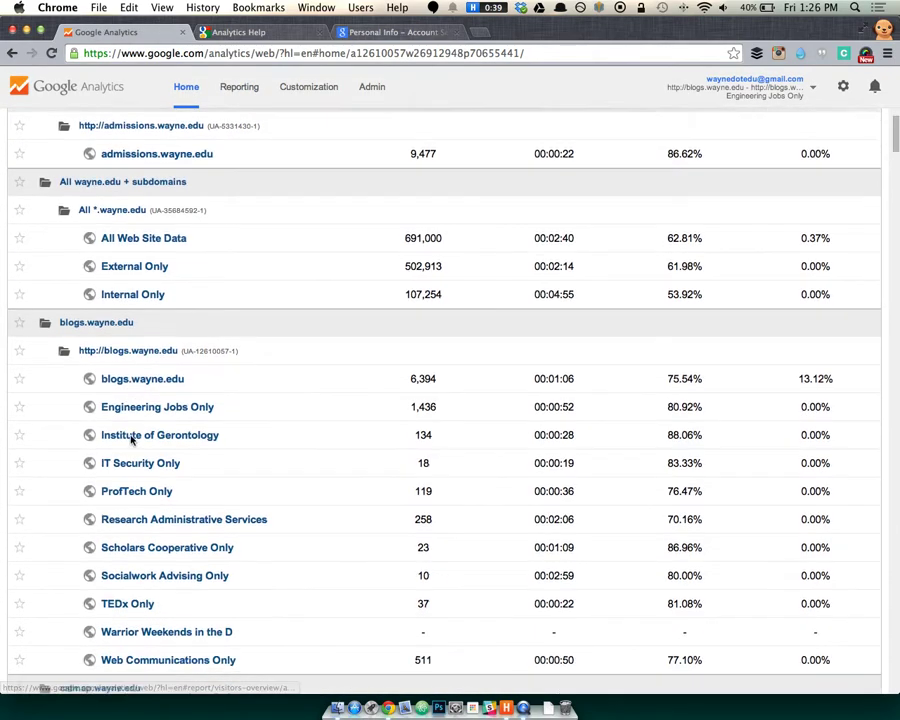
pyautogui.click(97, 354)
pyautogui.click(102, 381)
pyautogui.click(100, 409)
pyautogui.click(99, 437)
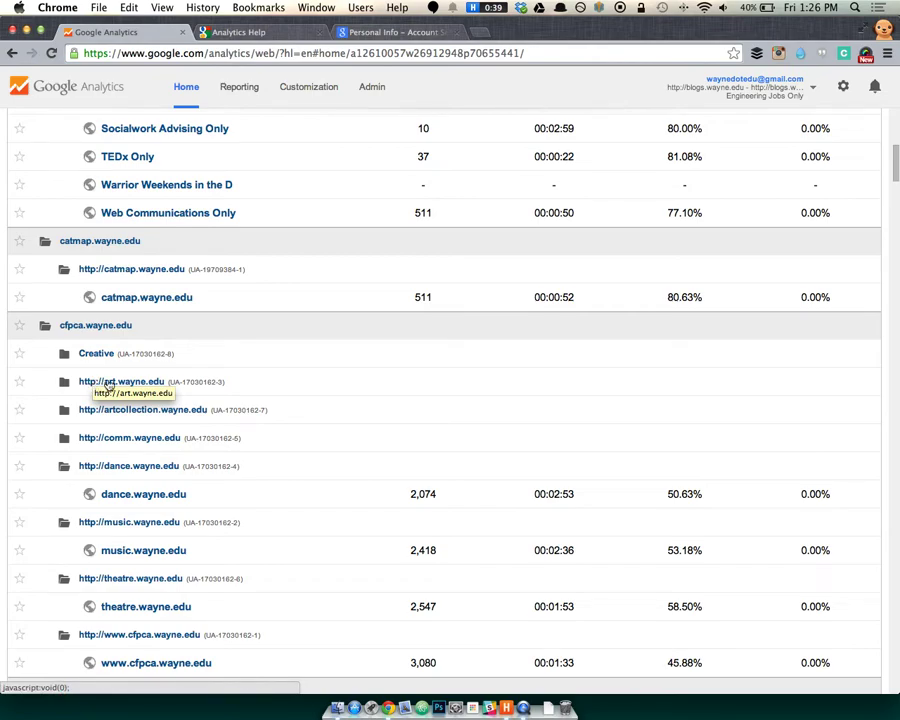
pyautogui.click(98, 386)
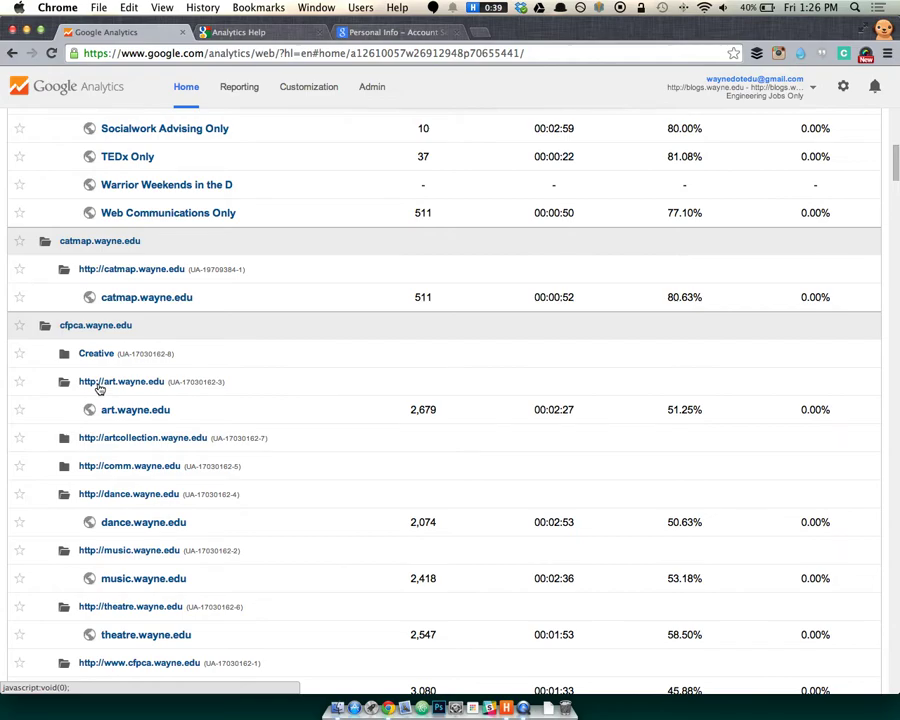
pyautogui.click(152, 440)
pyautogui.click(130, 494)
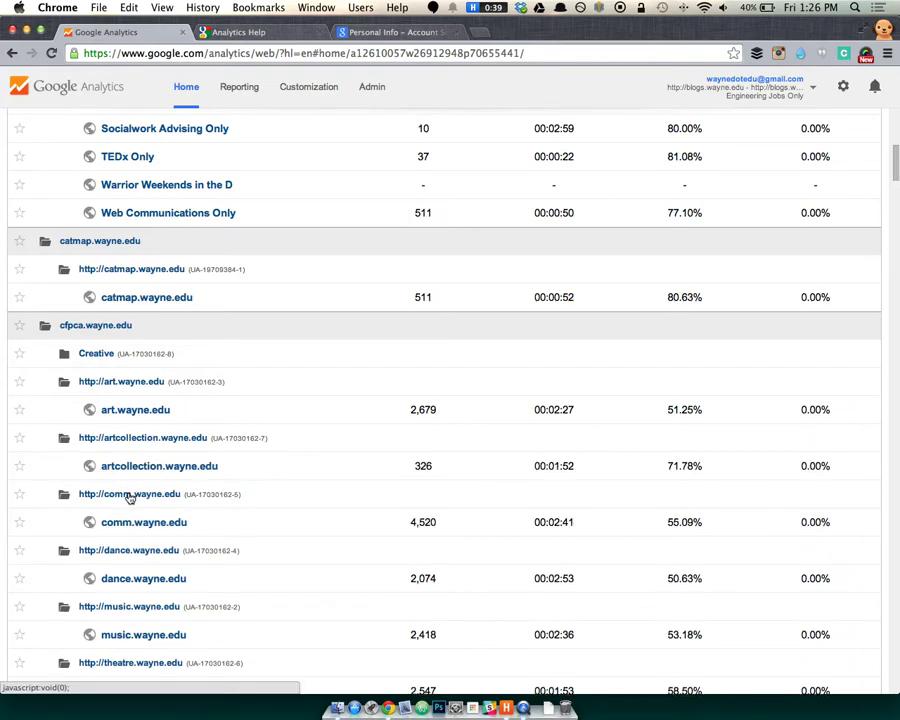
pyautogui.scroll(-5, 135, 510)
pyautogui.scroll(-4, 138, 522)
pyautogui.scroll(6, 146, 514)
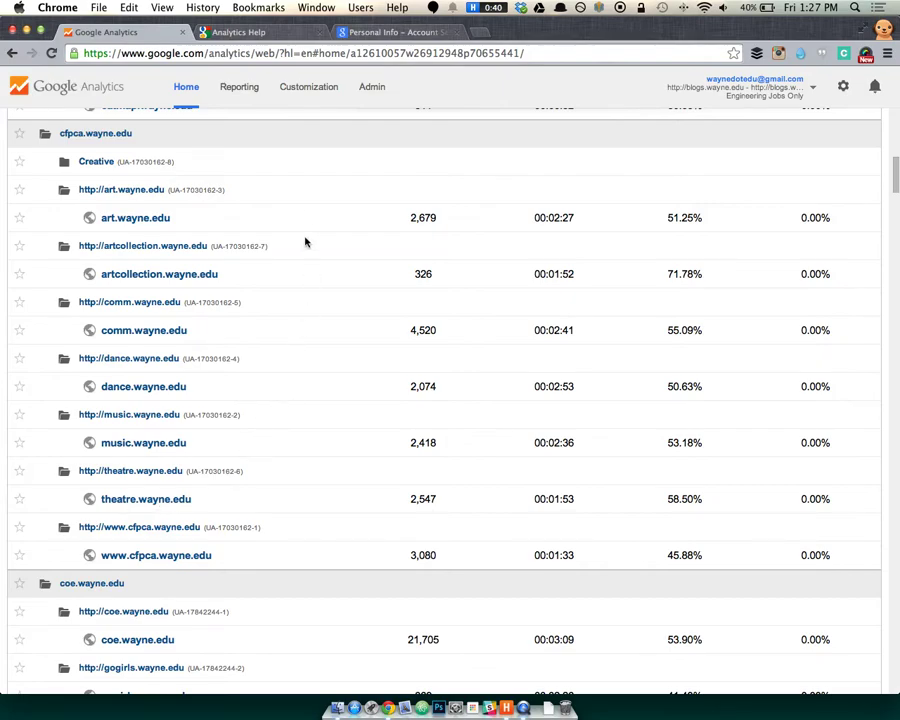
pyautogui.scroll(1, 318, 214)
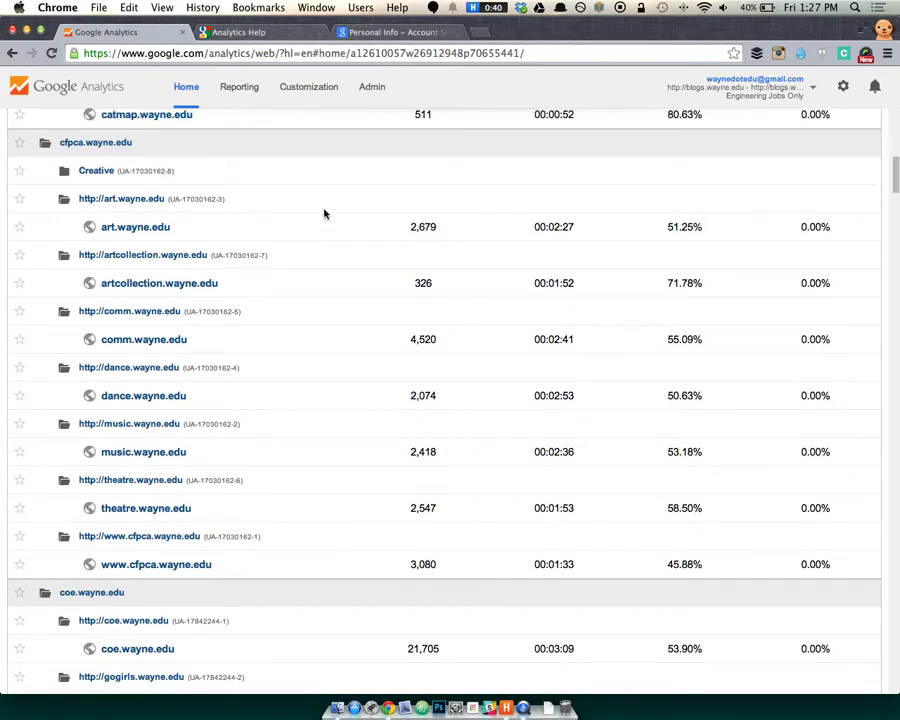
pyautogui.scroll(10, 285, 229)
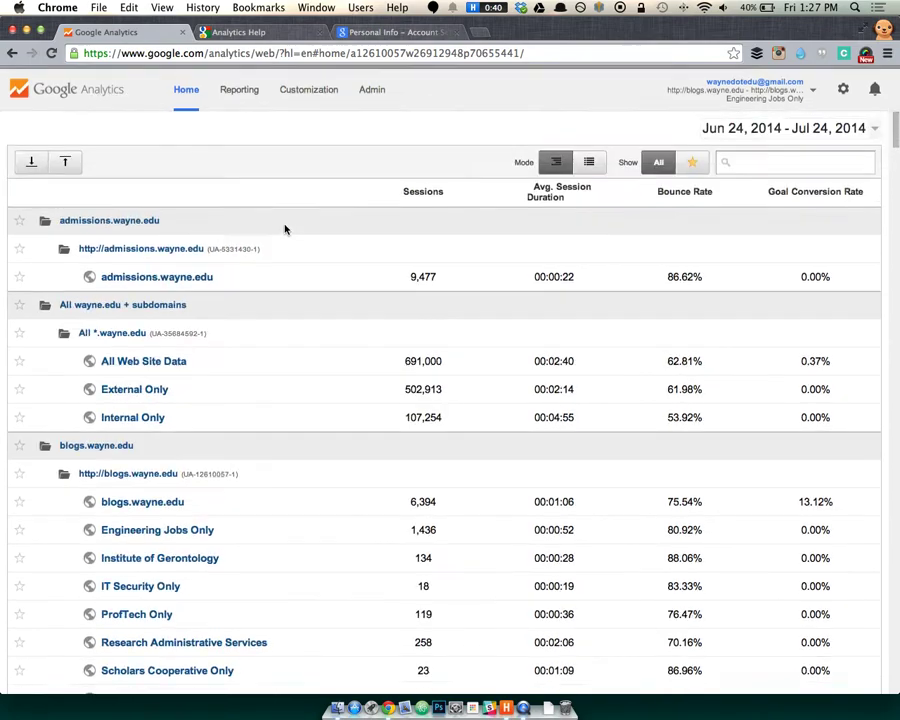
pyautogui.scroll(-5, 254, 326)
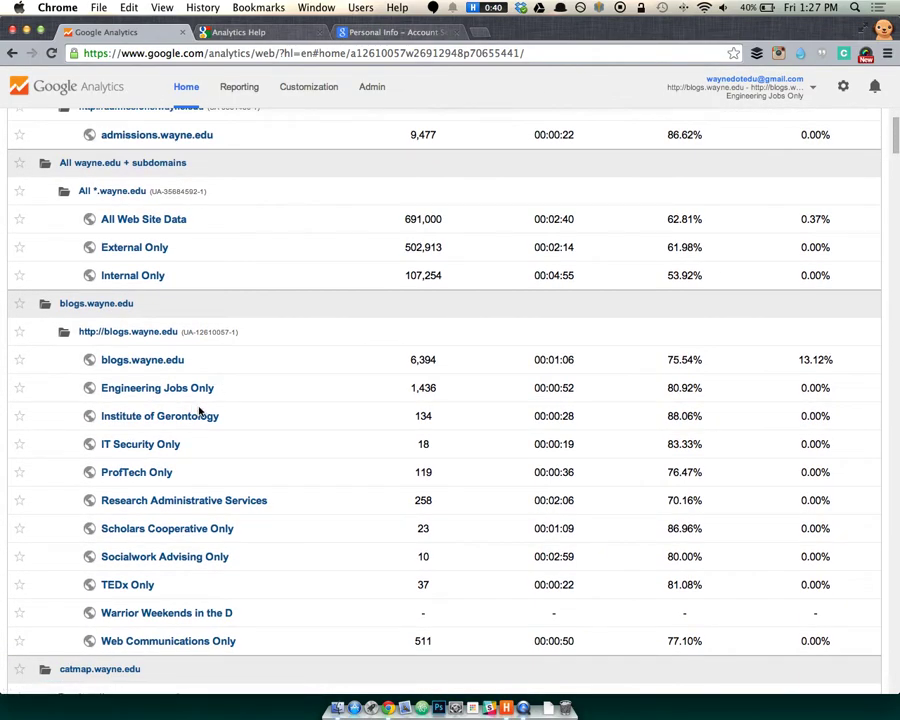
pyautogui.scroll(-1, 196, 406)
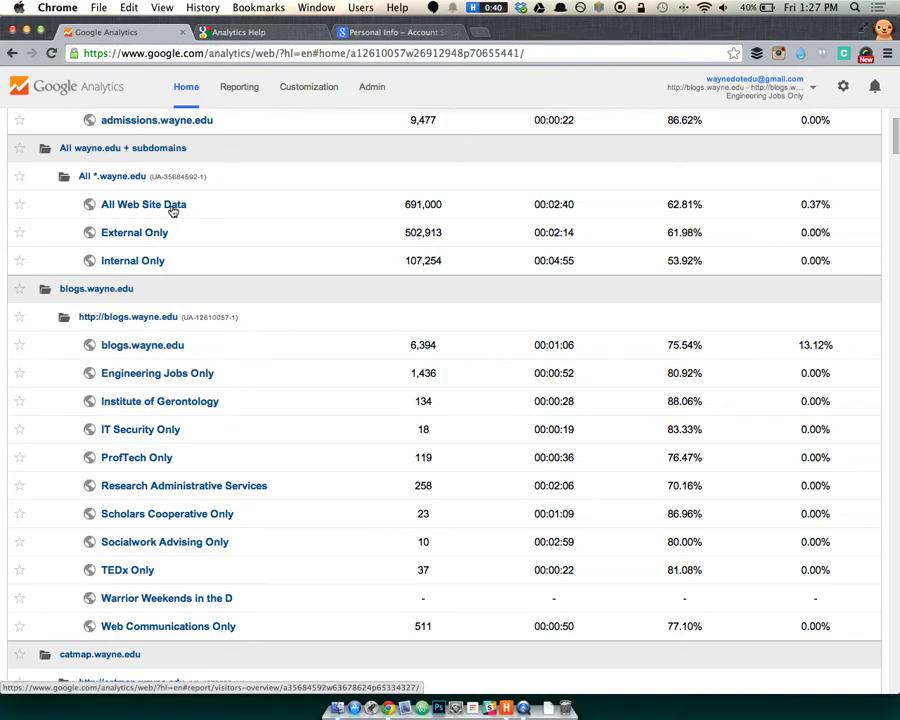
pyautogui.scroll(-20, 115, 316)
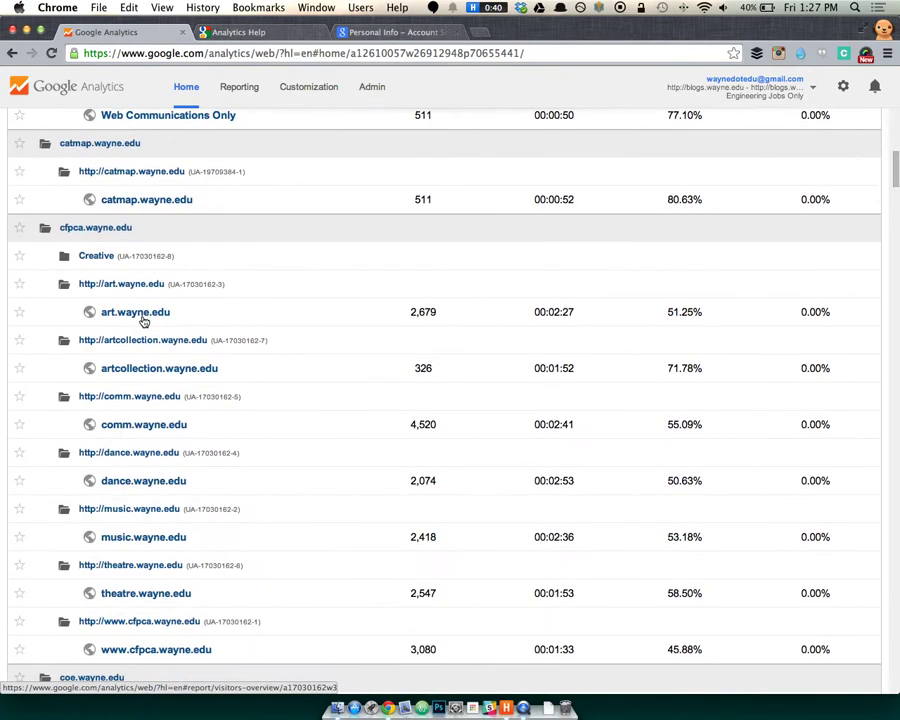
pyautogui.scroll(-5, 146, 322)
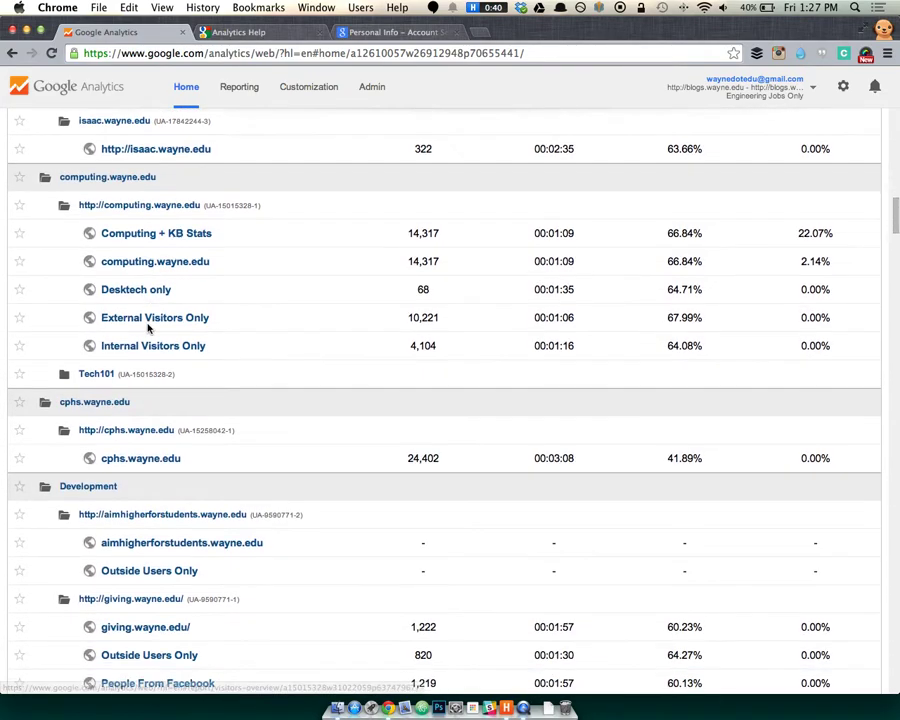
pyautogui.scroll(-3, 141, 418)
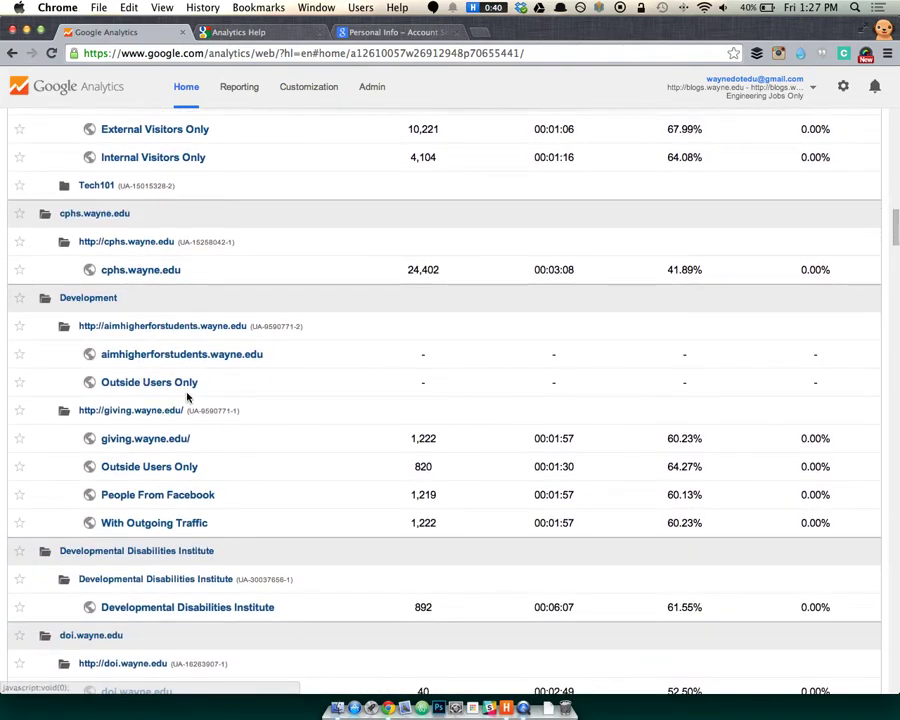
pyautogui.scroll(-7, 366, 460)
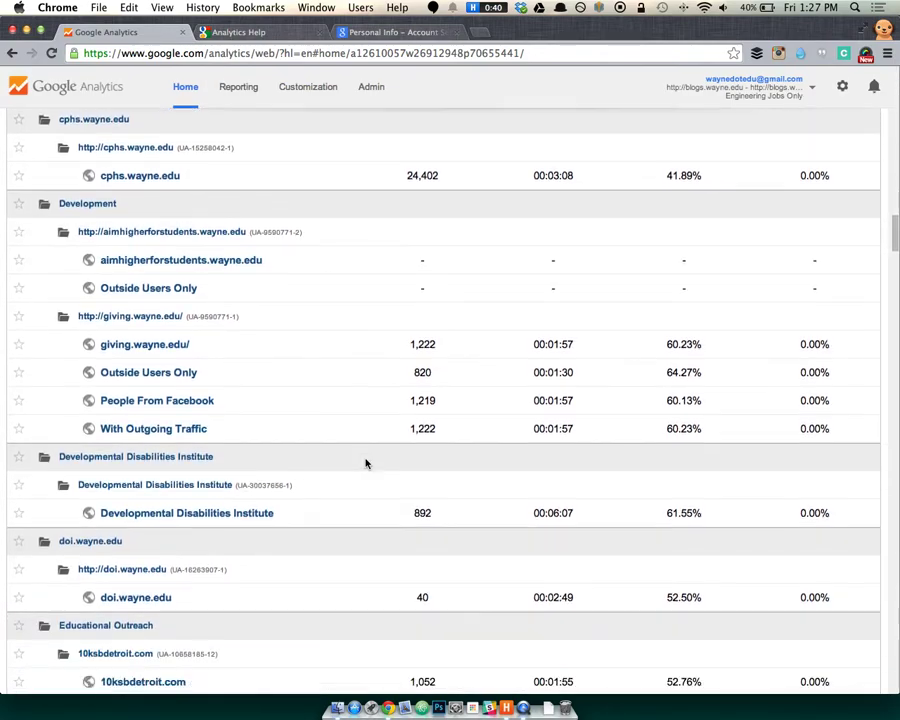
pyautogui.scroll(-1, 366, 463)
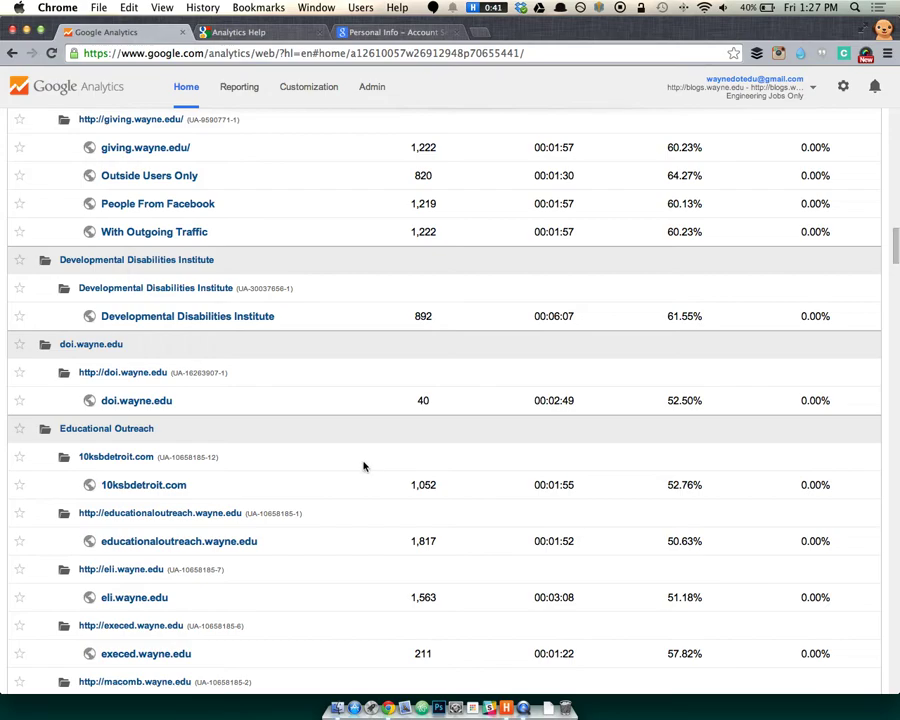
pyautogui.scroll(-5, 364, 467)
pyautogui.scroll(-2, 364, 463)
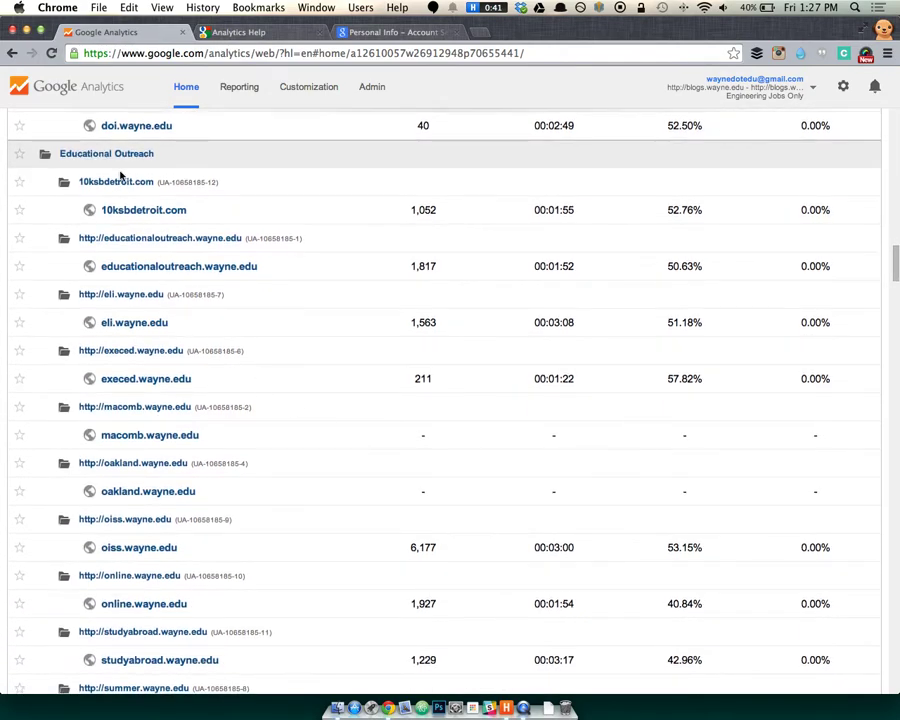
pyautogui.scroll(-2, 163, 442)
pyautogui.scroll(-1, 163, 445)
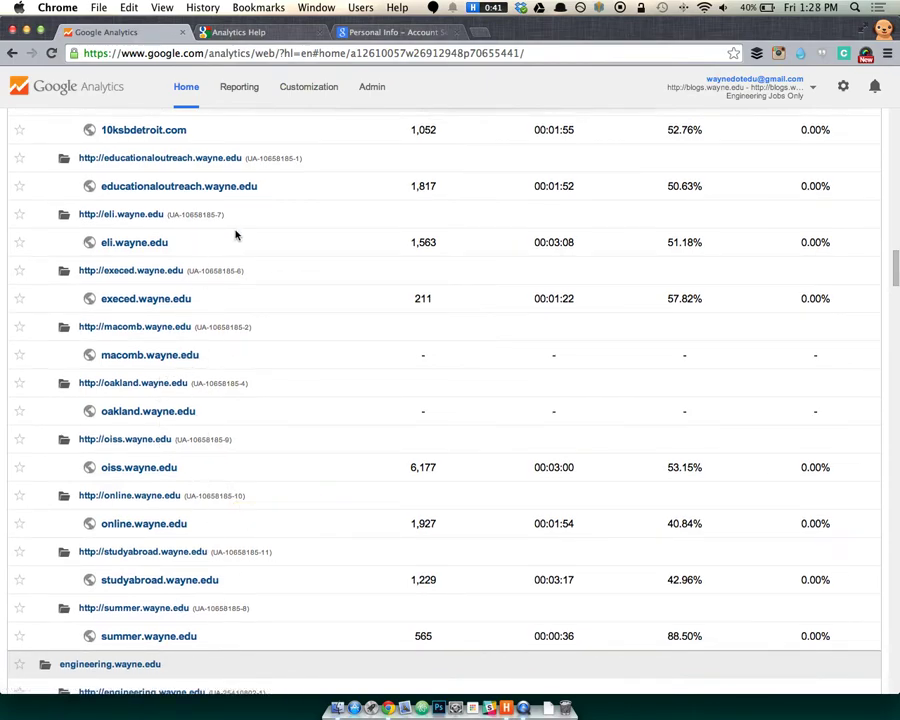
pyautogui.scroll(-1, 265, 350)
pyautogui.scroll(2, 265, 350)
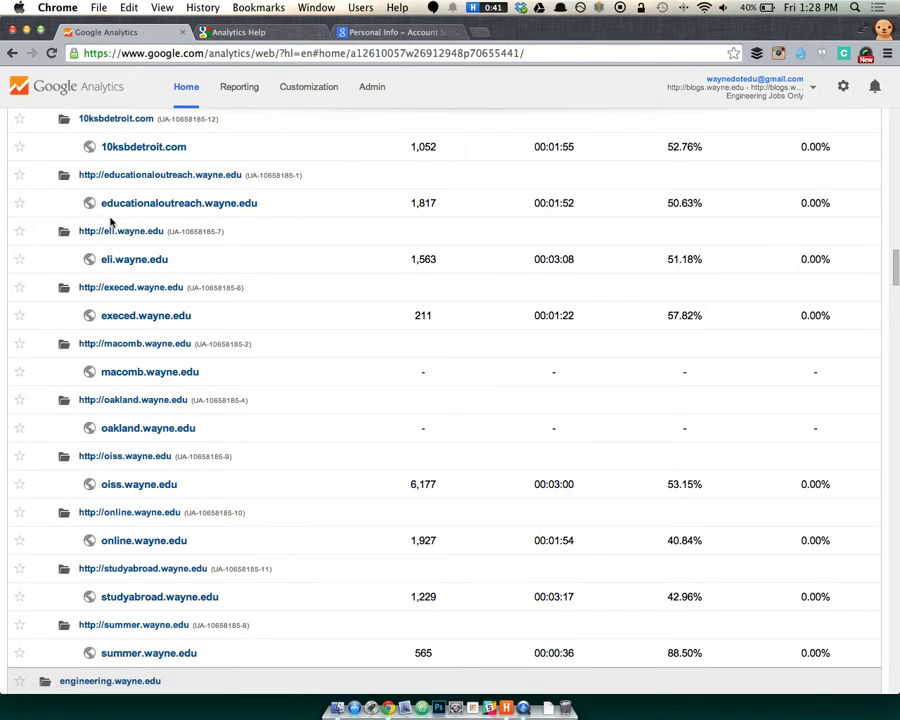
pyautogui.scroll(2, 106, 221)
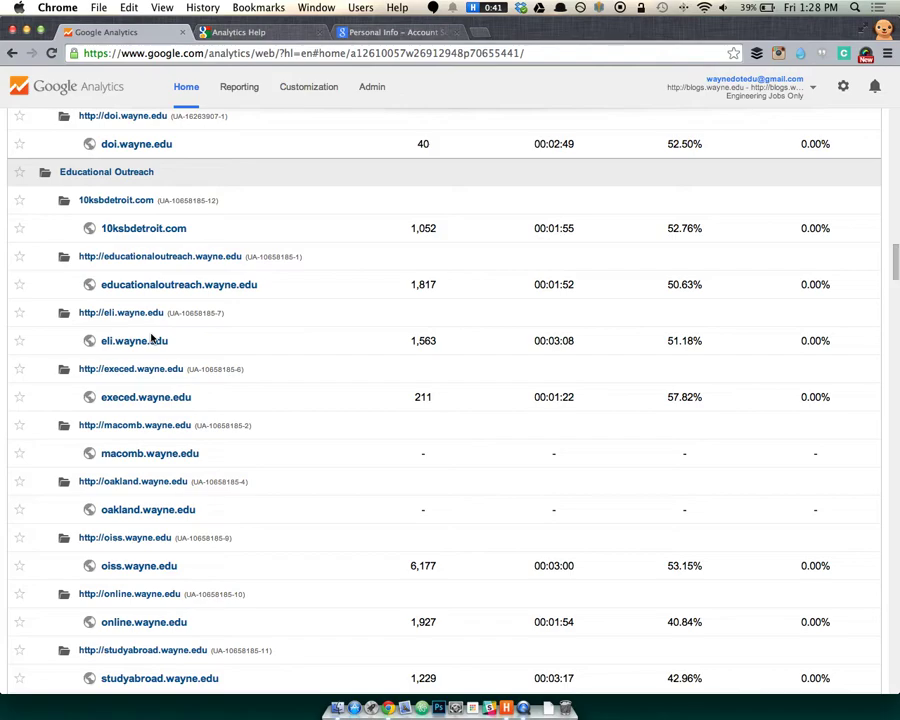
pyautogui.moveTo(171, 313); pyautogui.dragTo(223, 313)
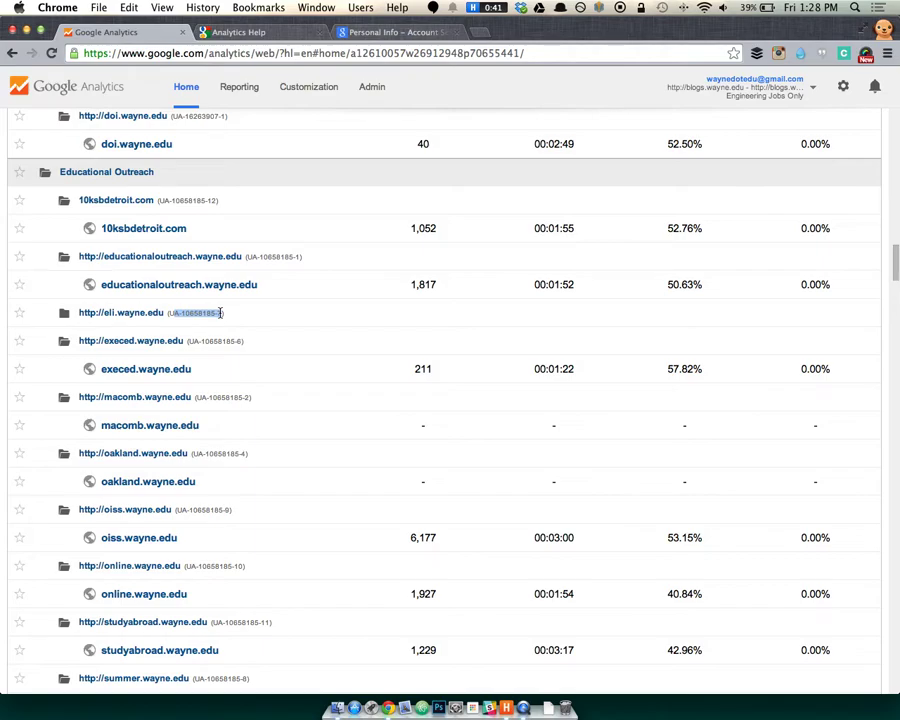
pyautogui.click(219, 313)
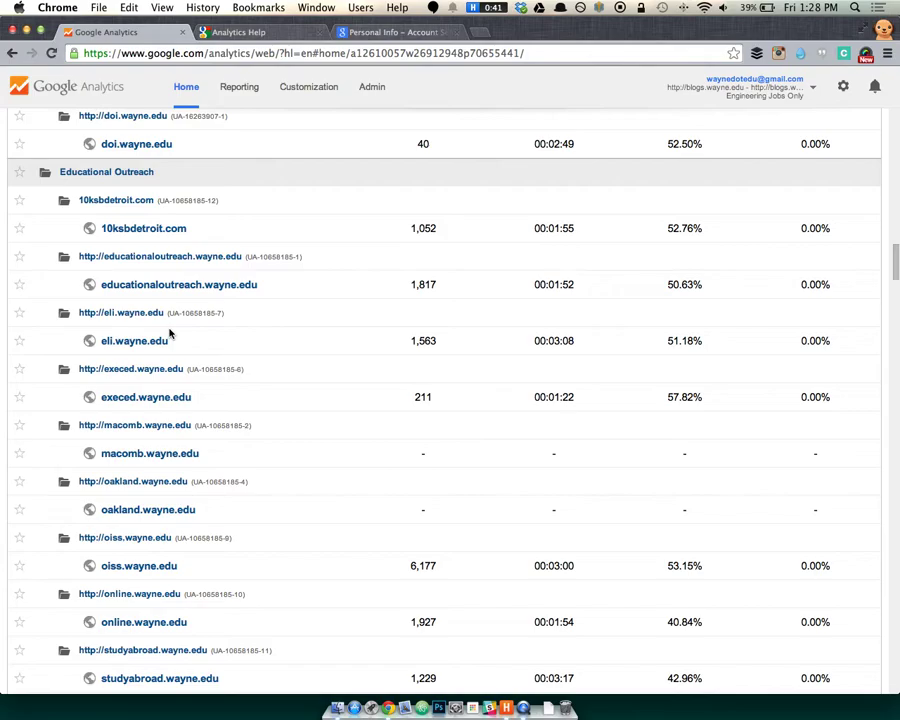
pyautogui.scroll(2, 170, 333)
pyautogui.scroll(-3, 170, 333)
pyautogui.scroll(15, 170, 330)
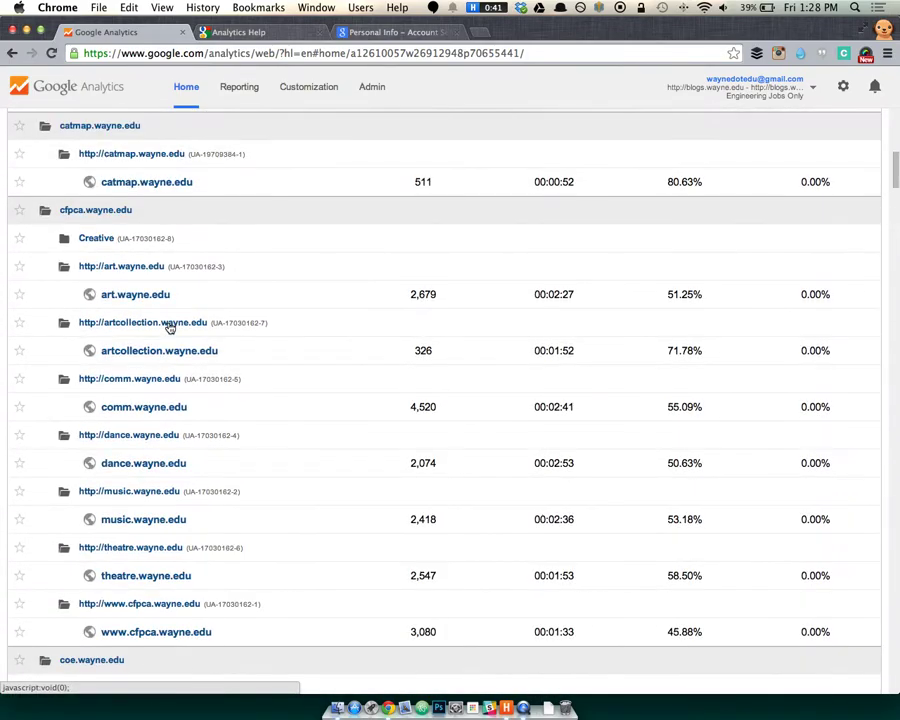
pyautogui.scroll(-3, 200, 330)
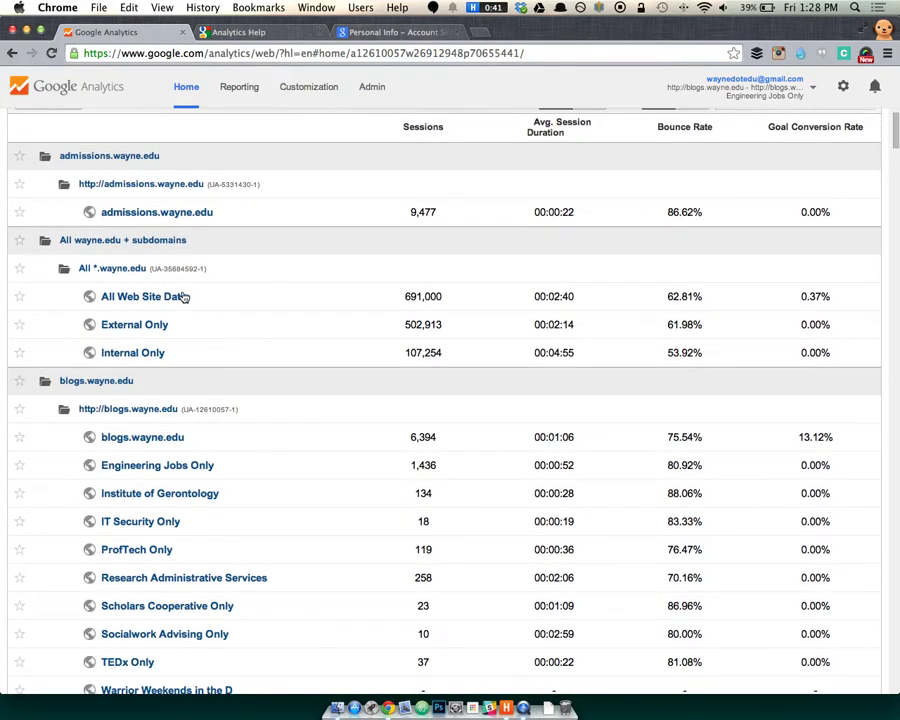
# Open the All Web Site Data Audience Overview and expand the dashboards and shortcuts lists.
pyautogui.click(161, 298)
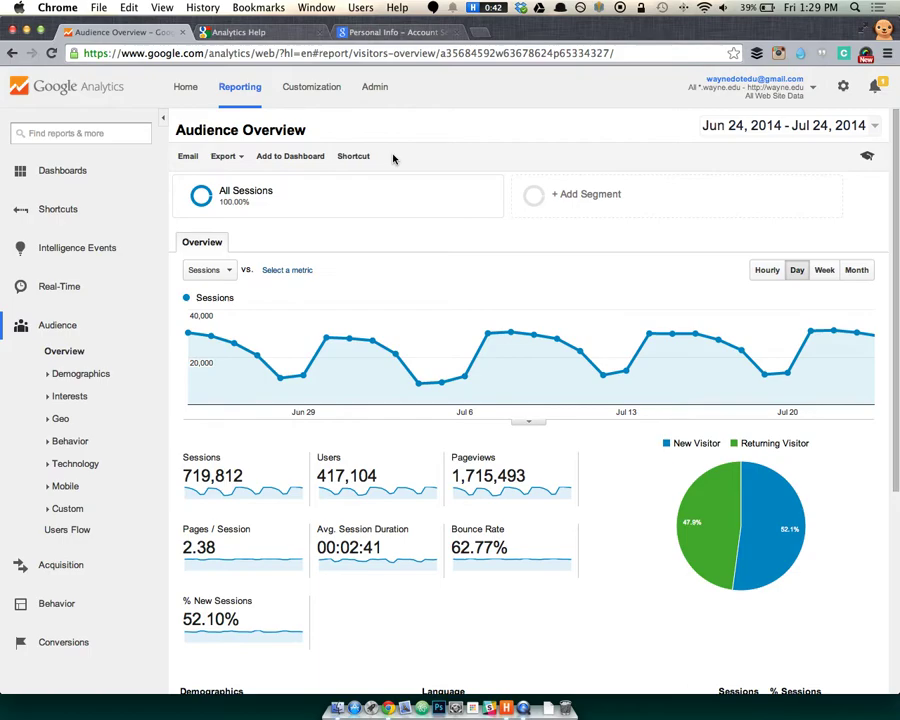
pyautogui.moveTo(273, 205)
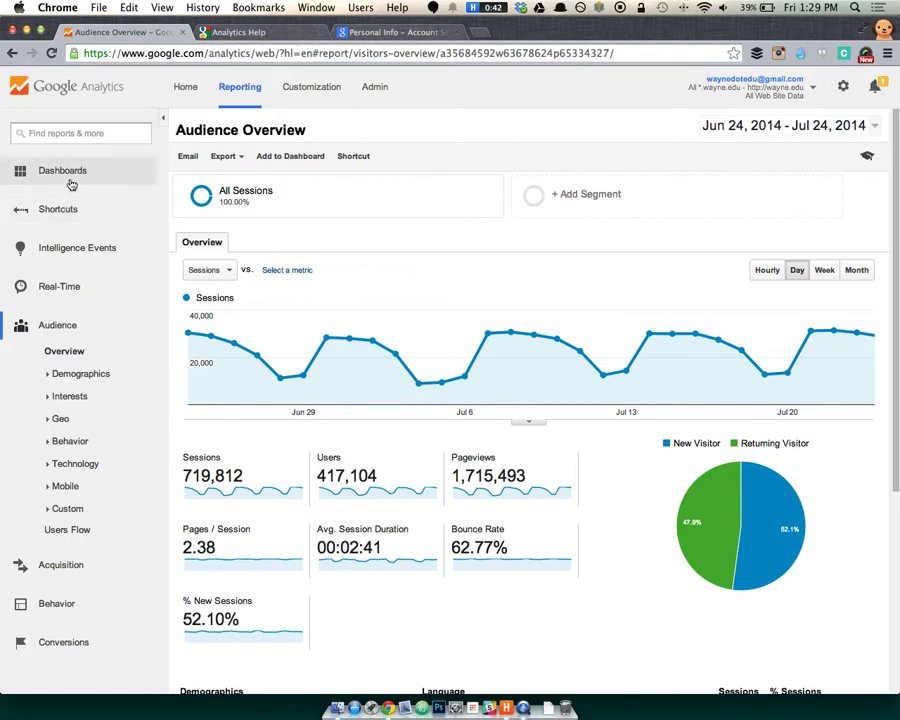
pyautogui.click(72, 185)
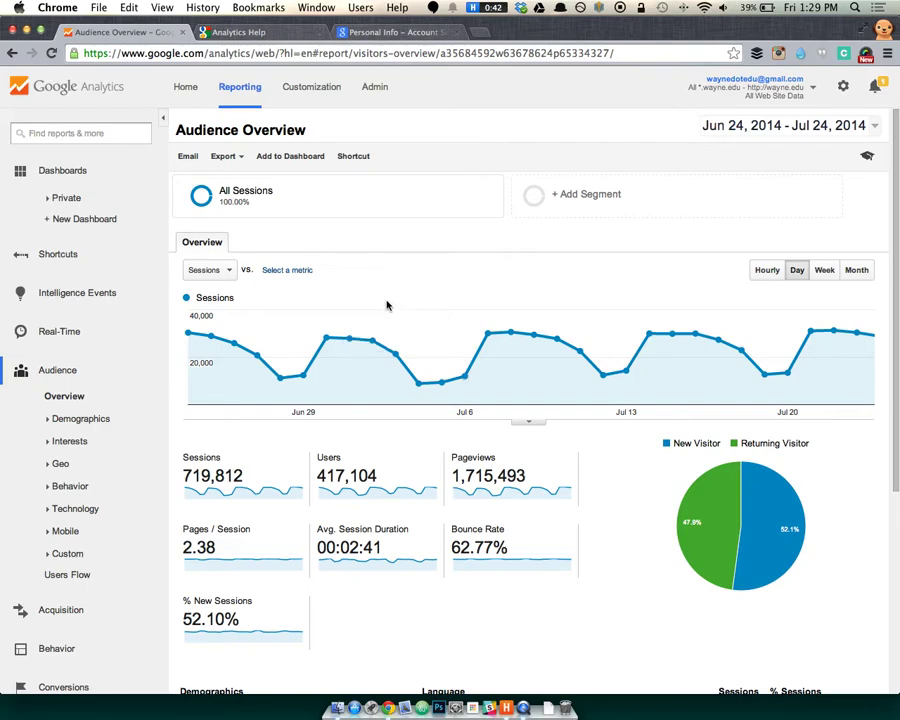
pyautogui.click(90, 260)
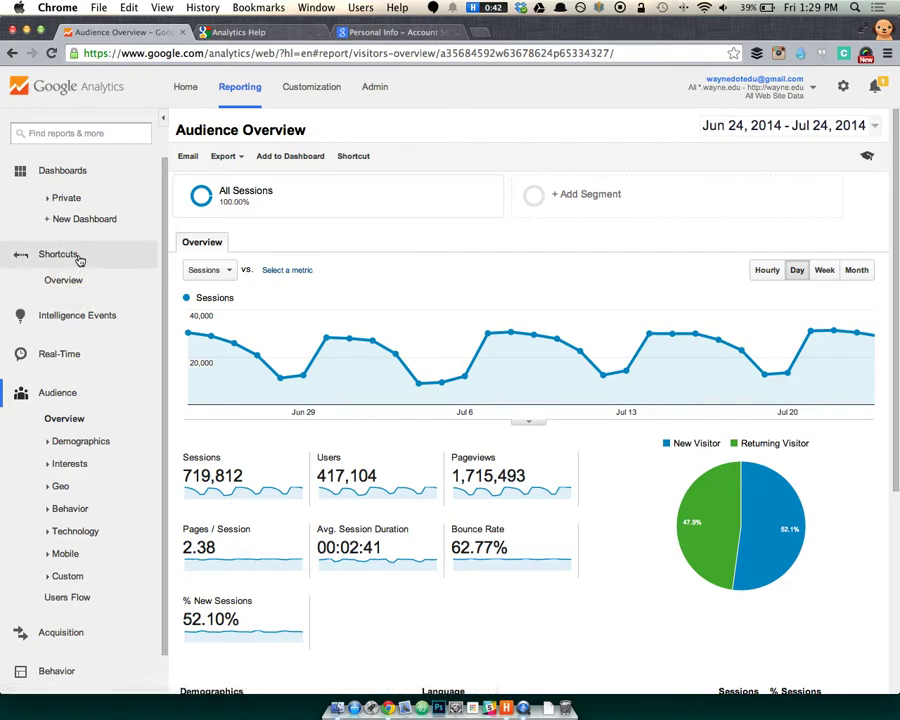
# Search reports for 'visit', collapse Audience and expand Intelligence Events in the left nav.
pyautogui.click(76, 134)
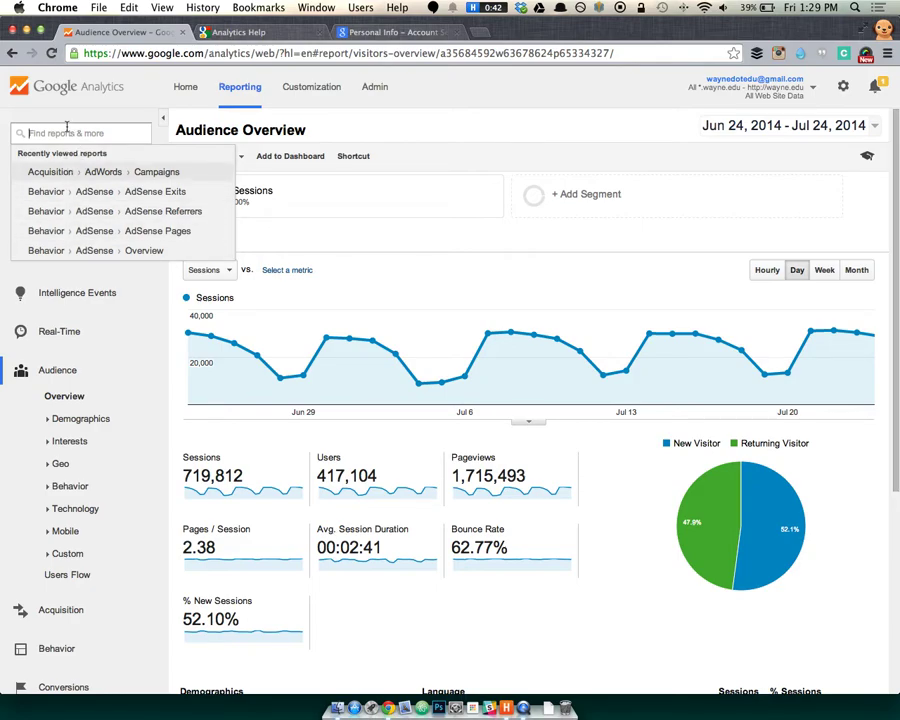
pyautogui.write('visit')
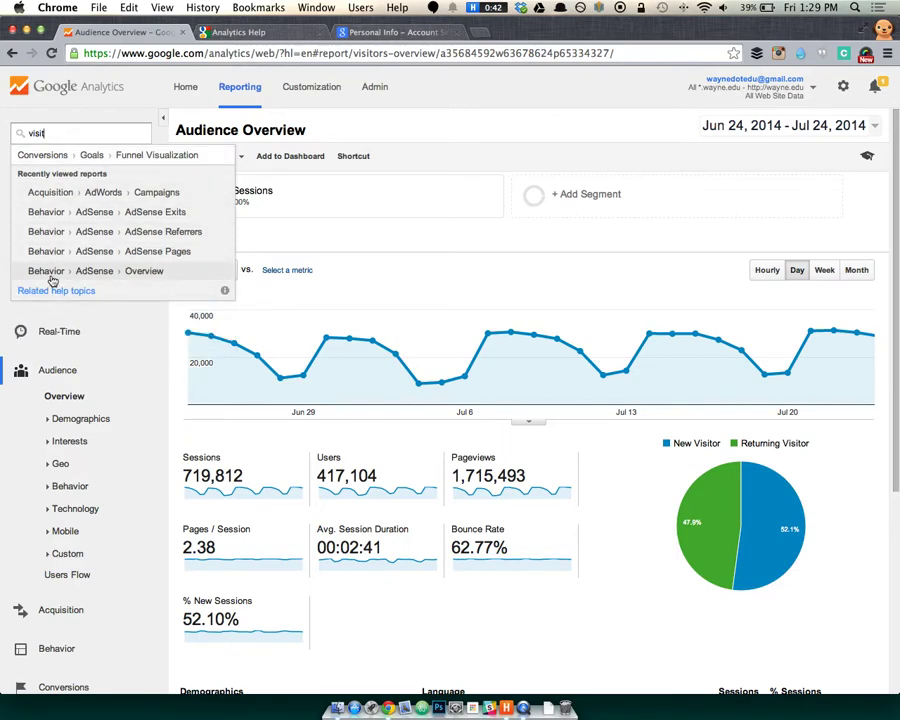
pyautogui.click(212, 244)
pyautogui.click(58, 372)
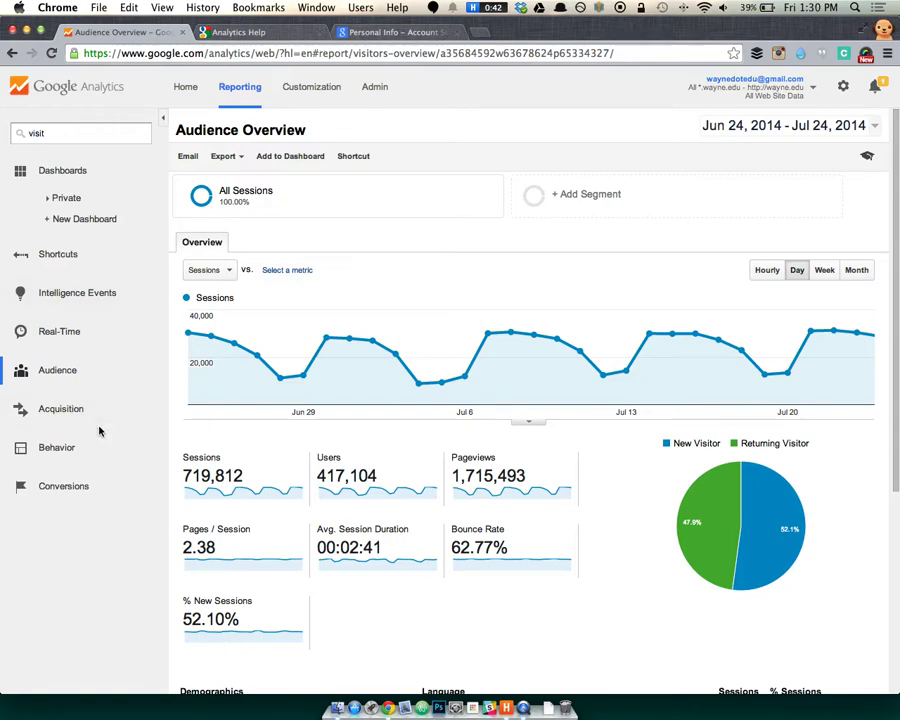
pyautogui.click(80, 290)
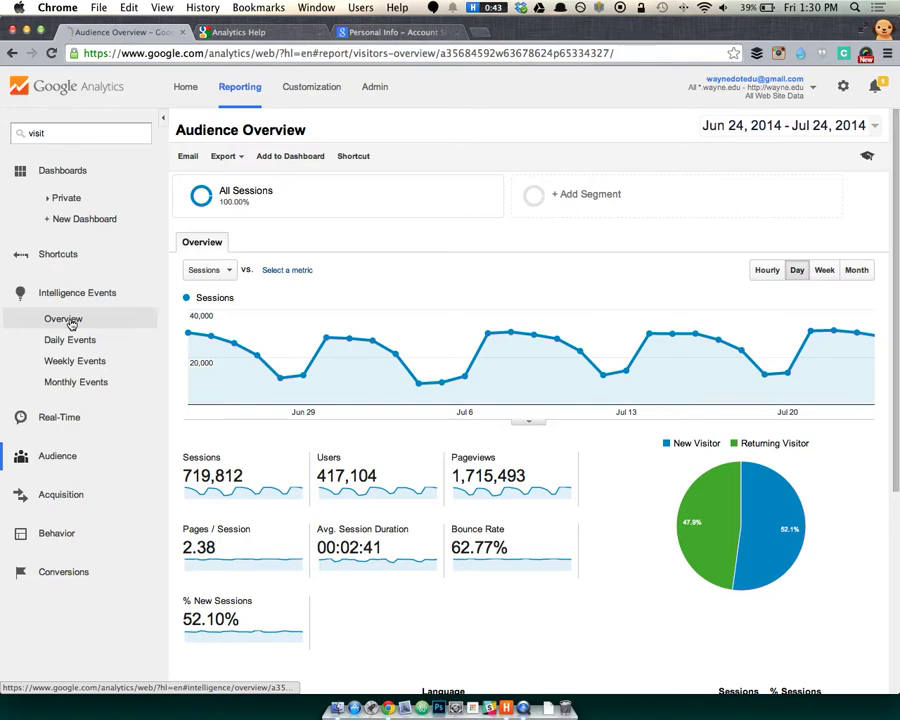
# Open the Intelligence Events Overview and highlight the first alert's RSVP homepage metric and >500% change.
pyautogui.click(66, 319)
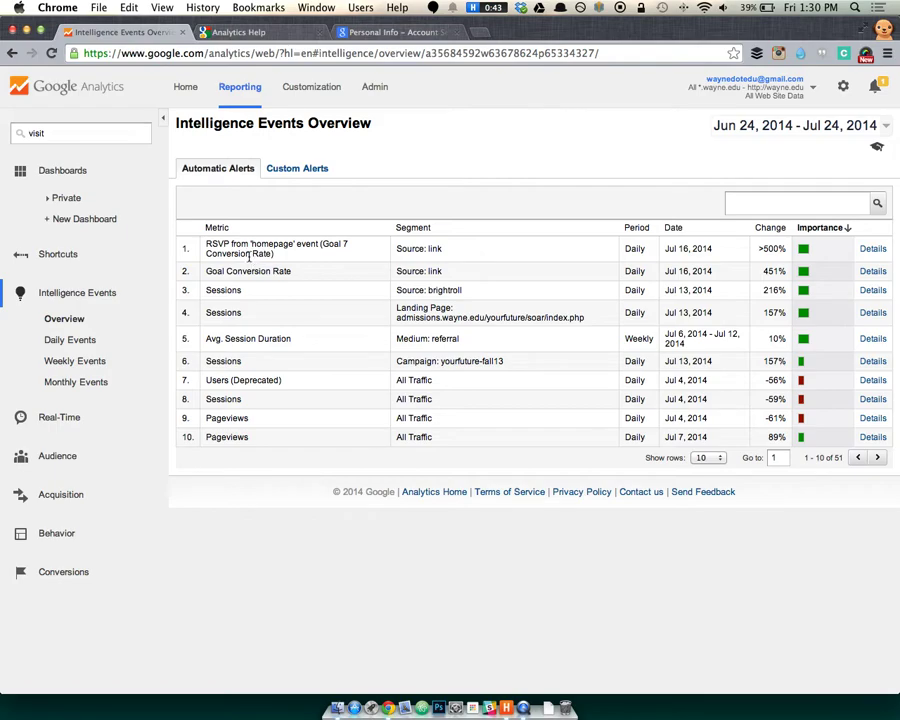
pyautogui.moveTo(206, 243); pyautogui.dragTo(258, 243)
pyautogui.click(250, 243)
pyautogui.doubleClick(212, 243)
pyautogui.doubleClick(284, 243)
pyautogui.moveTo(758, 248); pyautogui.dragTo(780, 249)
pyautogui.click(782, 249)
# Open wayne.edu in a new tab and view the Financial Workshop event's RSVP page.
pyautogui.press('super+t')
pyautogui.write('wayne.edu')
pyautogui.press('Return')
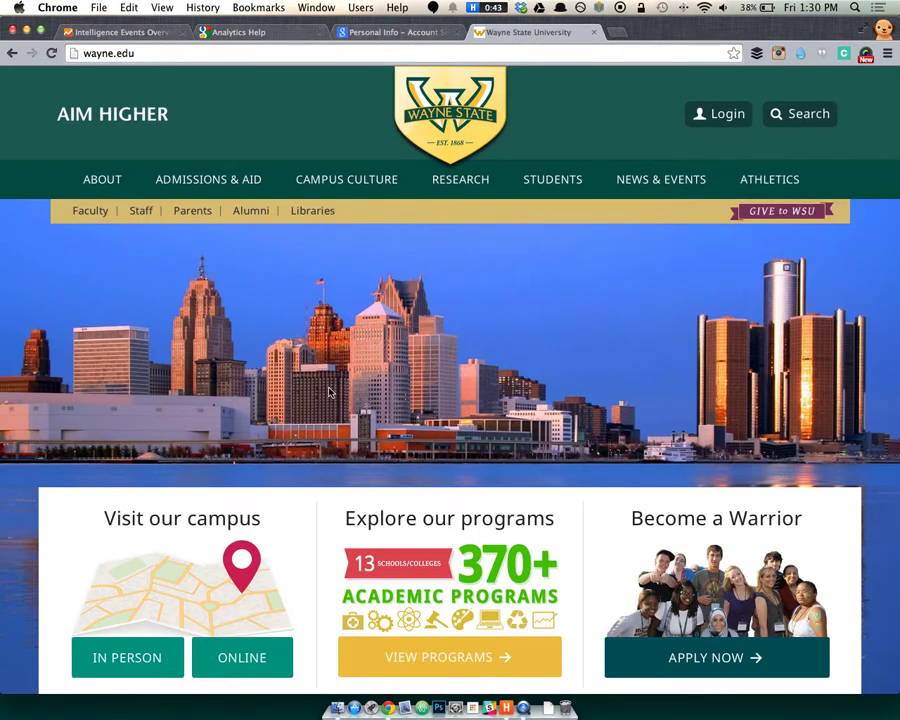
pyautogui.scroll(-5, 300, 350)
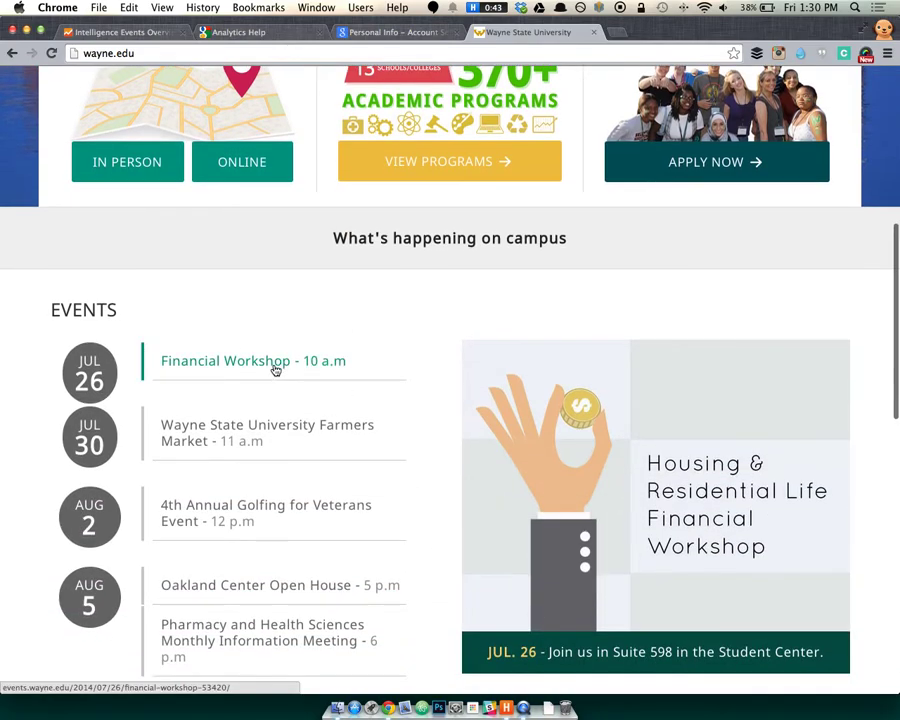
pyautogui.click(274, 368)
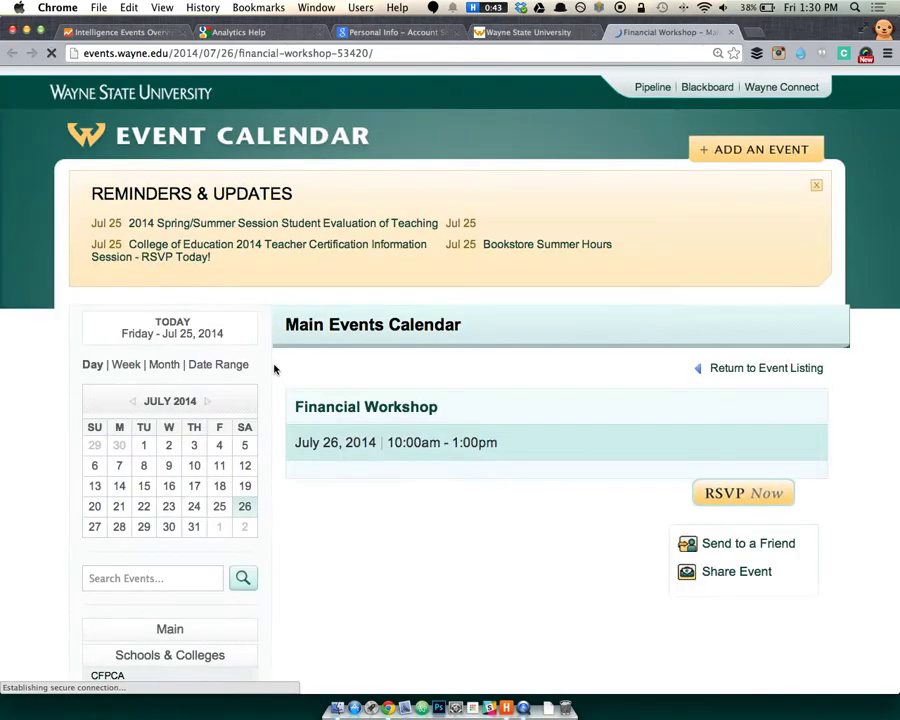
pyautogui.click(703, 490)
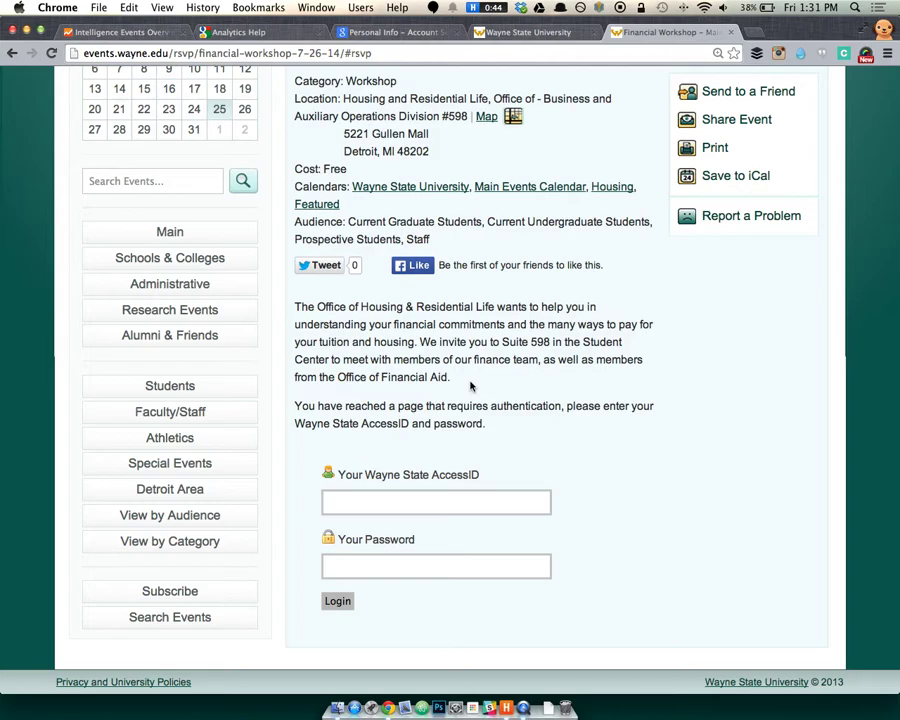
pyautogui.press('super+w')
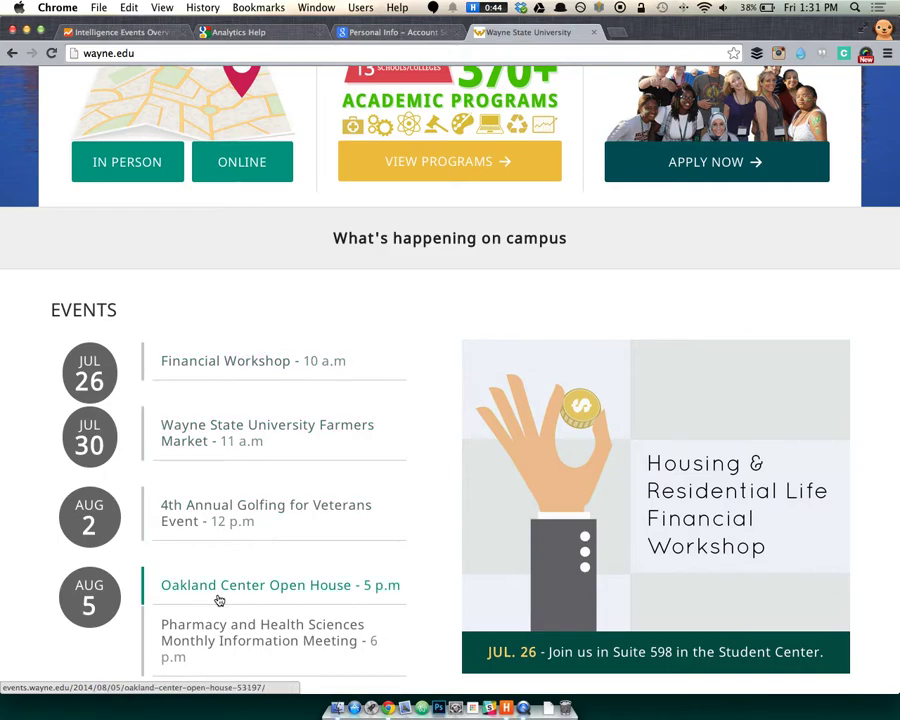
# Glance at the Pharmacy and Health Sciences event page, close it, and return to Analytics.
pyautogui.scroll(-3, 217, 597)
pyautogui.click(245, 500)
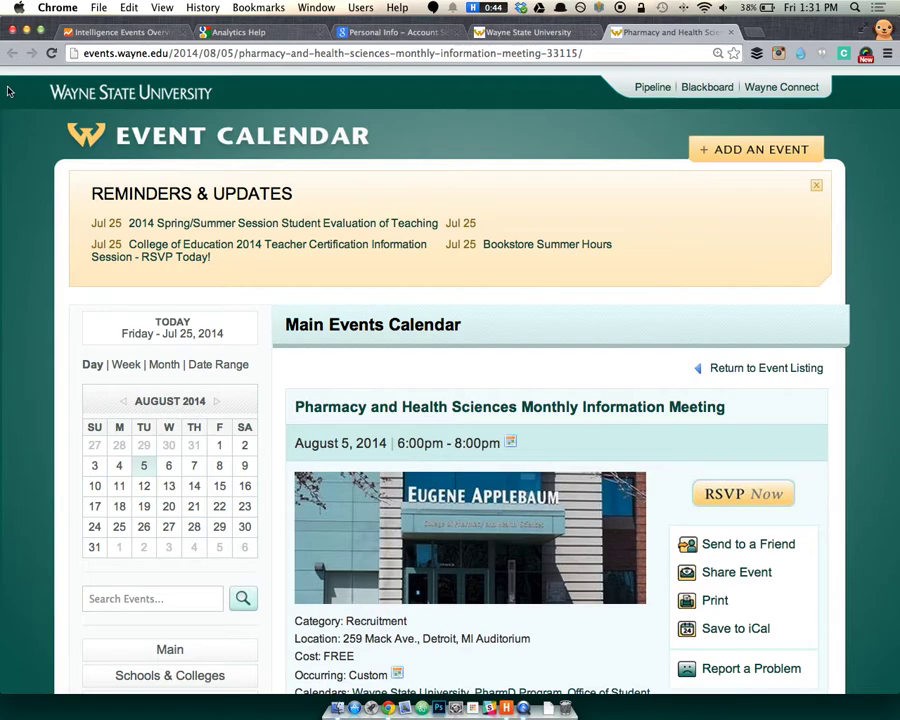
pyautogui.press('super+w')
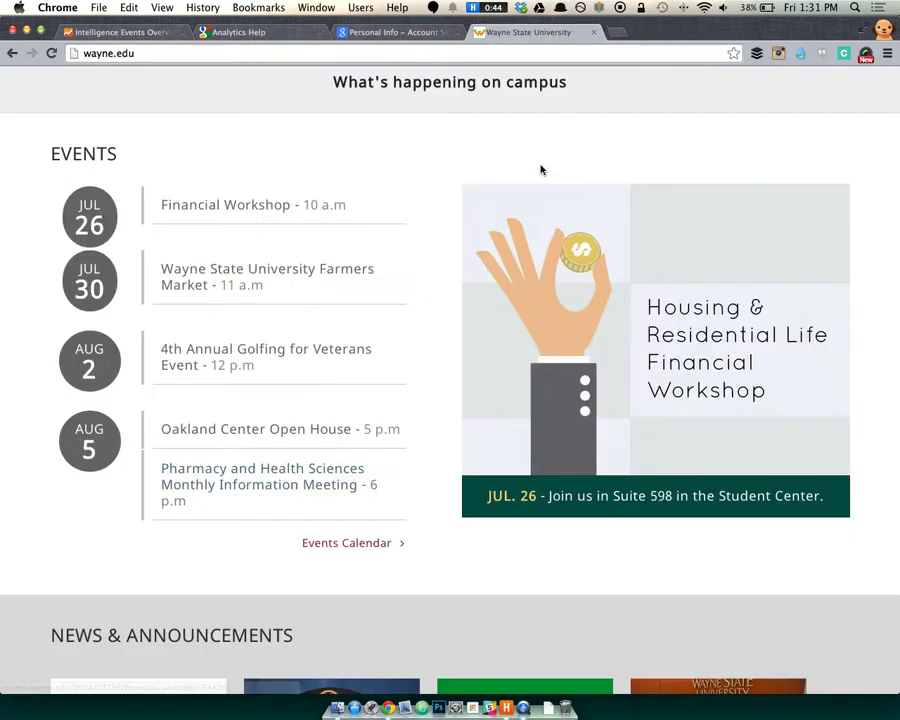
pyautogui.click(115, 32)
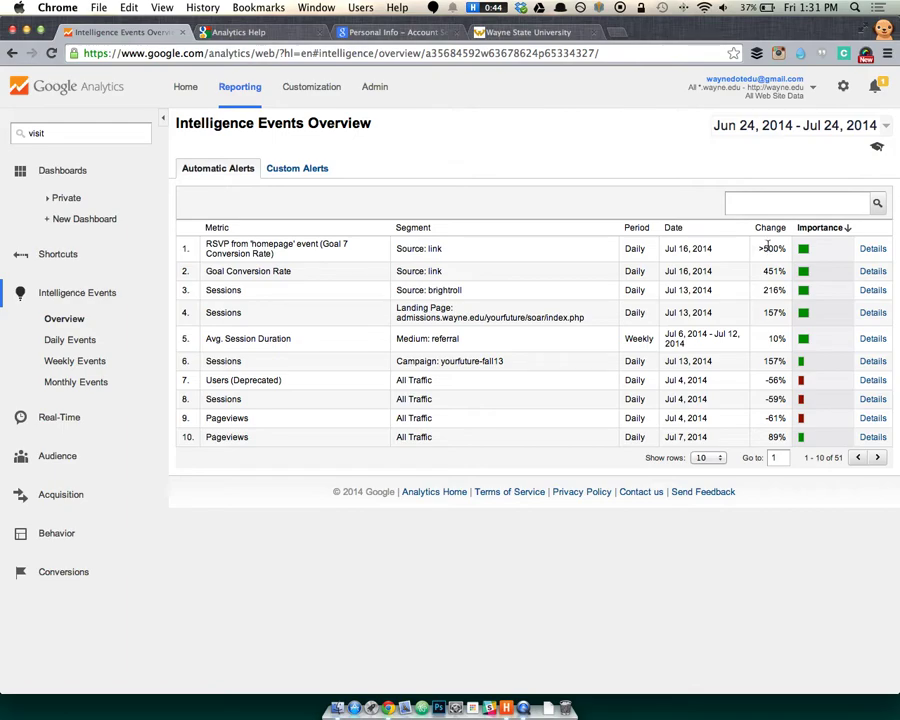
# View and close the top RSVP alert's details chart, then show the Custom Alerts table.
pyautogui.click(873, 248)
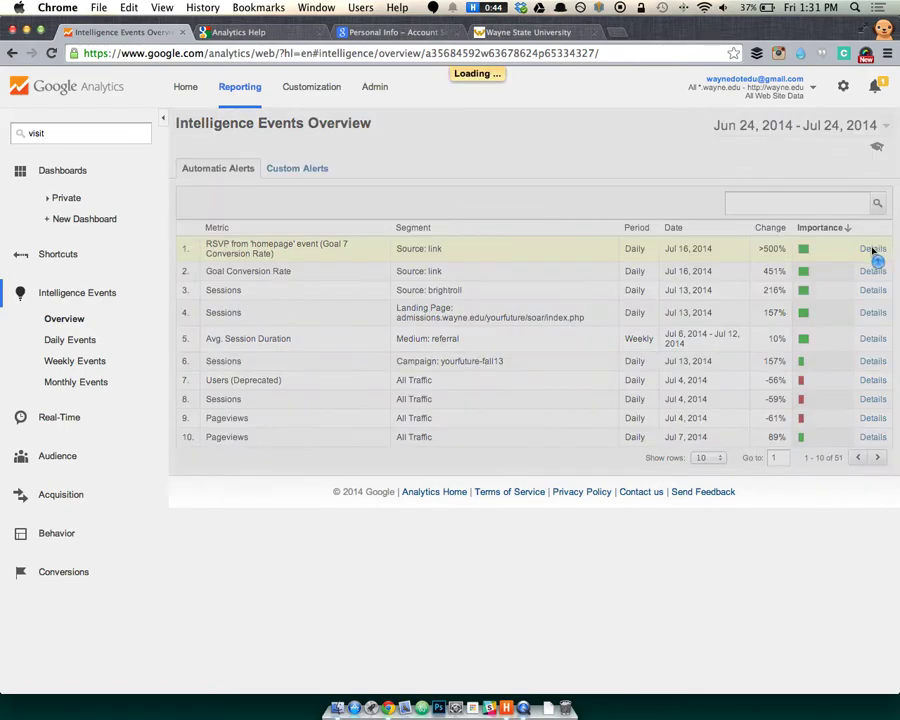
pyautogui.moveTo(426, 283); pyautogui.dragTo(493, 255)
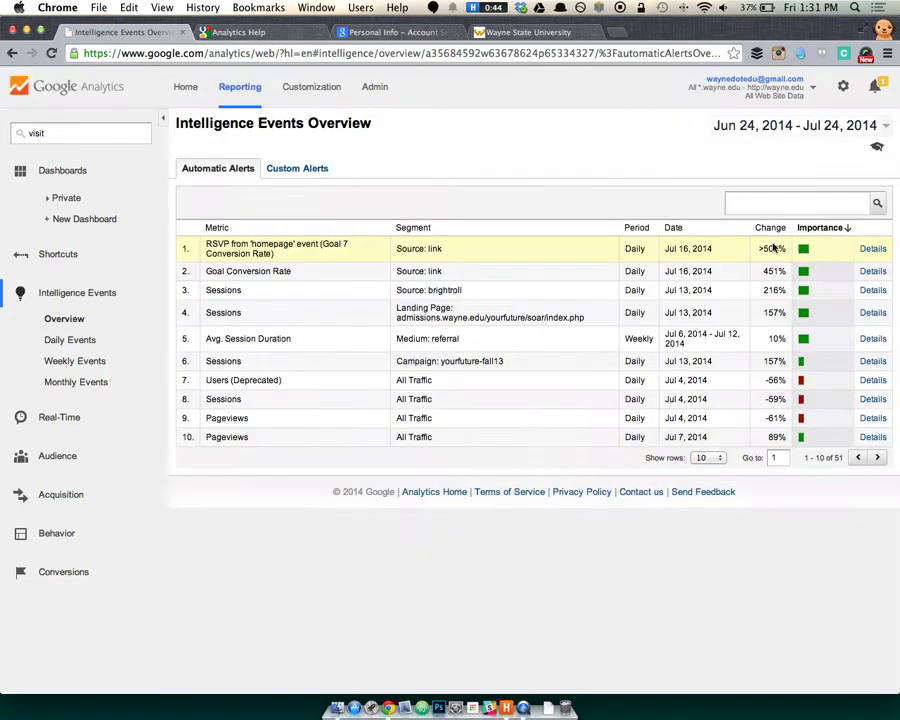
pyautogui.click(572, 179)
pyautogui.click(316, 174)
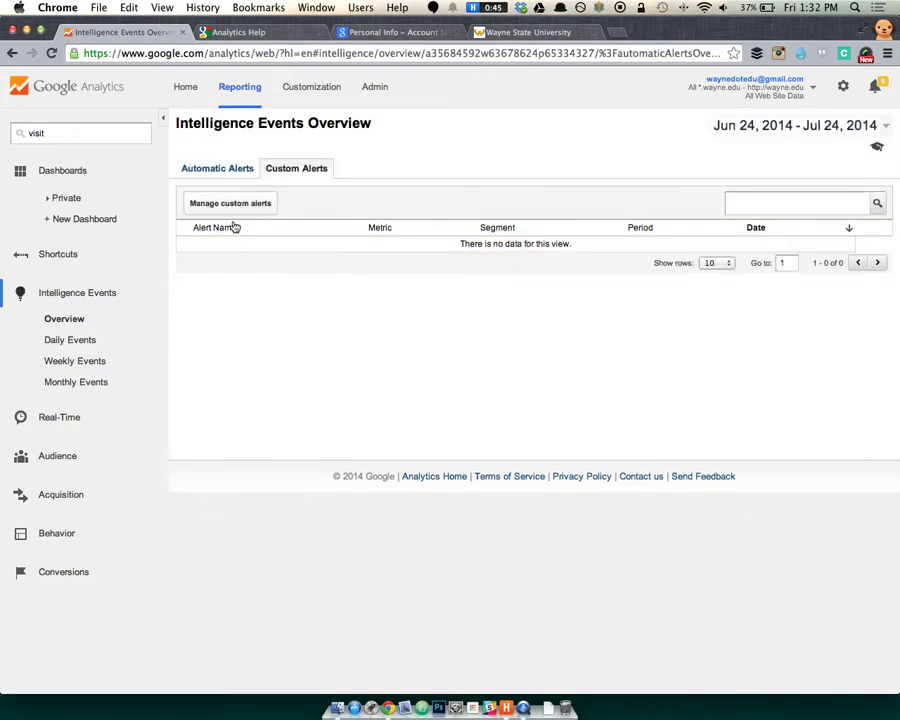
# Start a new custom alert, then briefly visit Reporting and Admin.
pyautogui.click(232, 208)
pyautogui.click(302, 190)
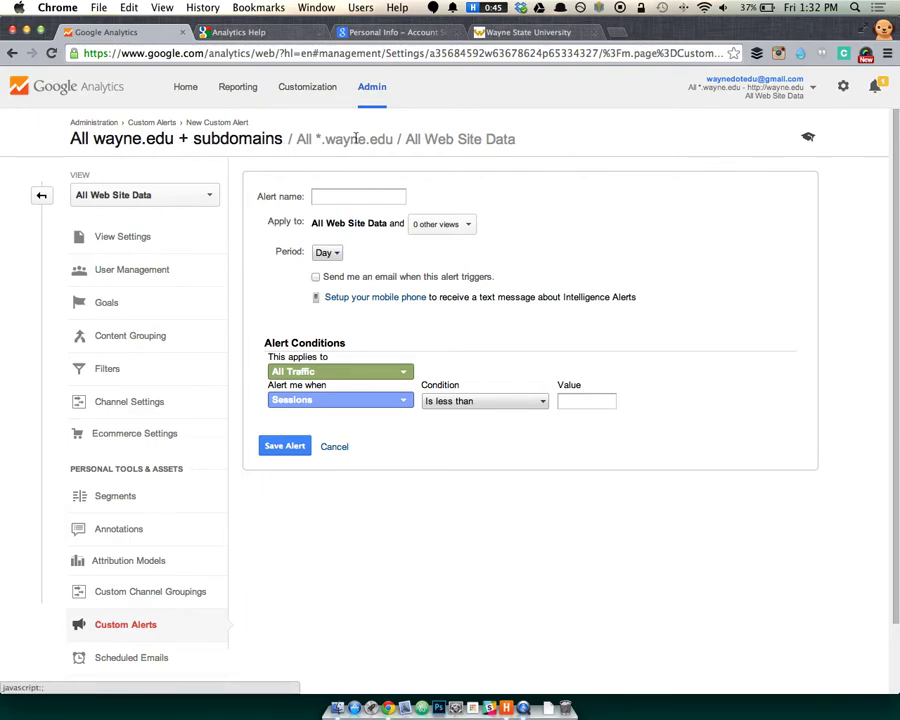
pyautogui.click(228, 88)
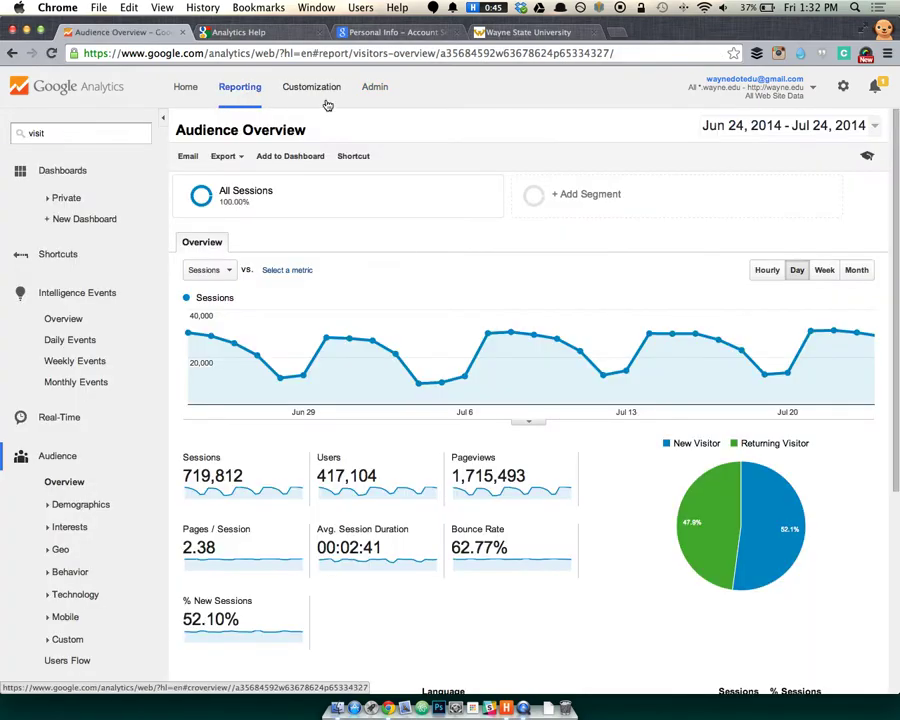
pyautogui.click(374, 88)
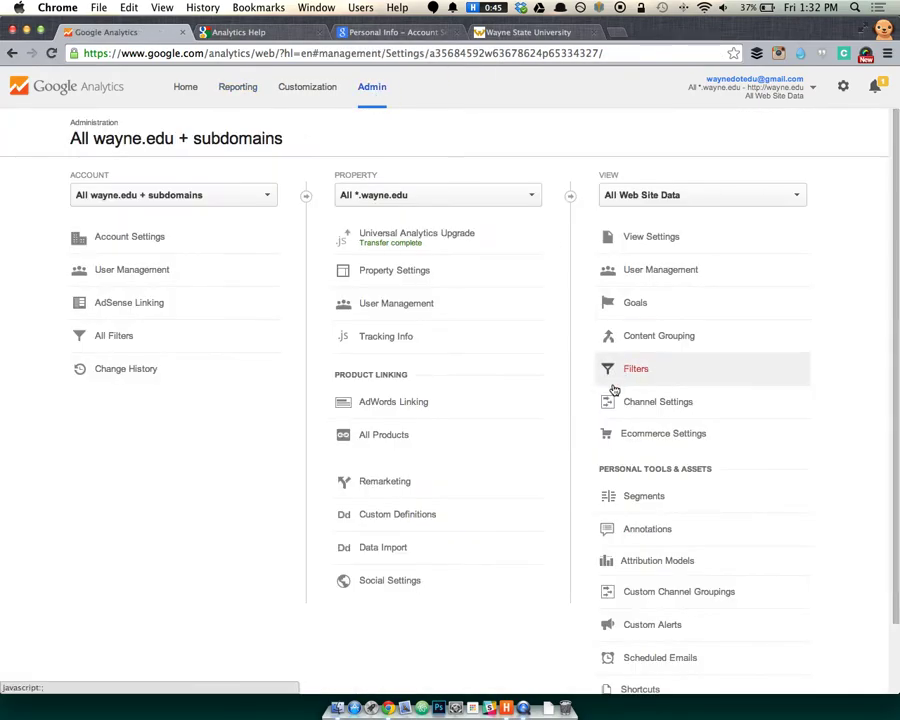
pyautogui.click(237, 92)
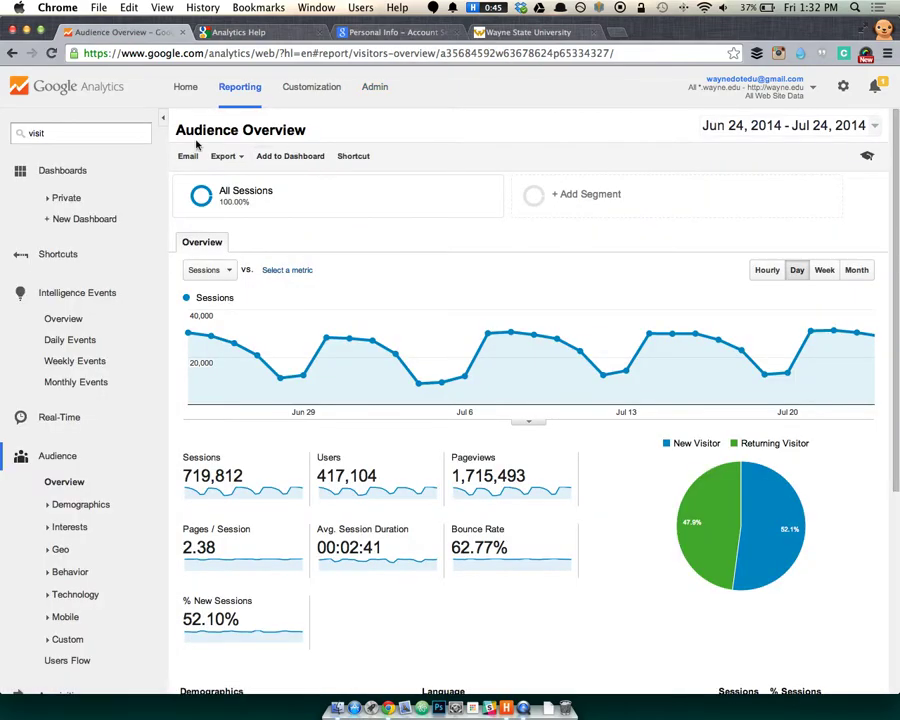
# Return through Intelligence Events > Custom Alerts and start a fresh new custom alert.
pyautogui.click(78, 298)
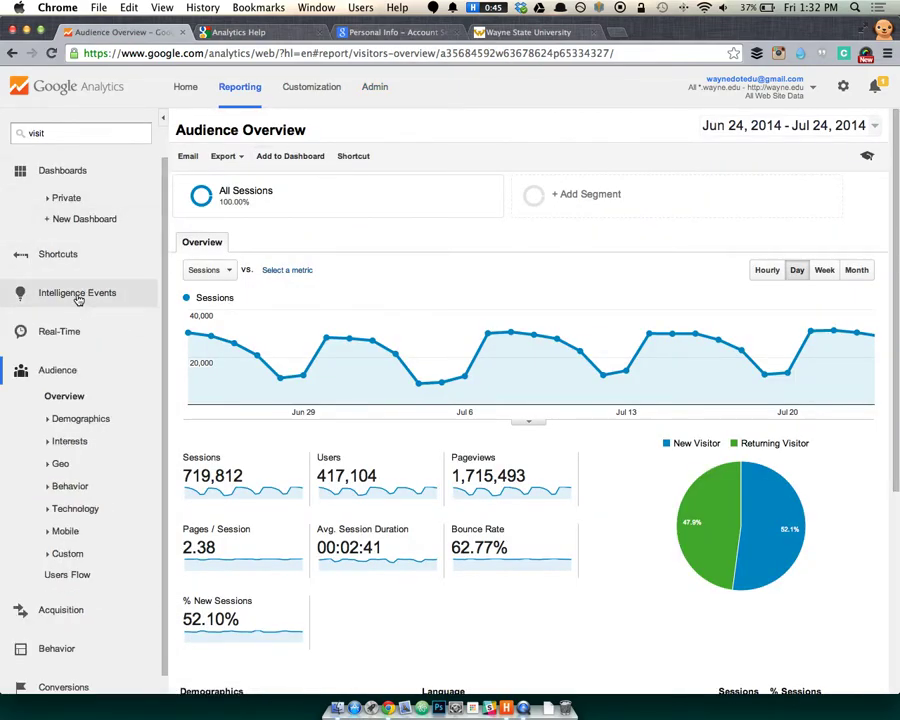
pyautogui.click(24, 295)
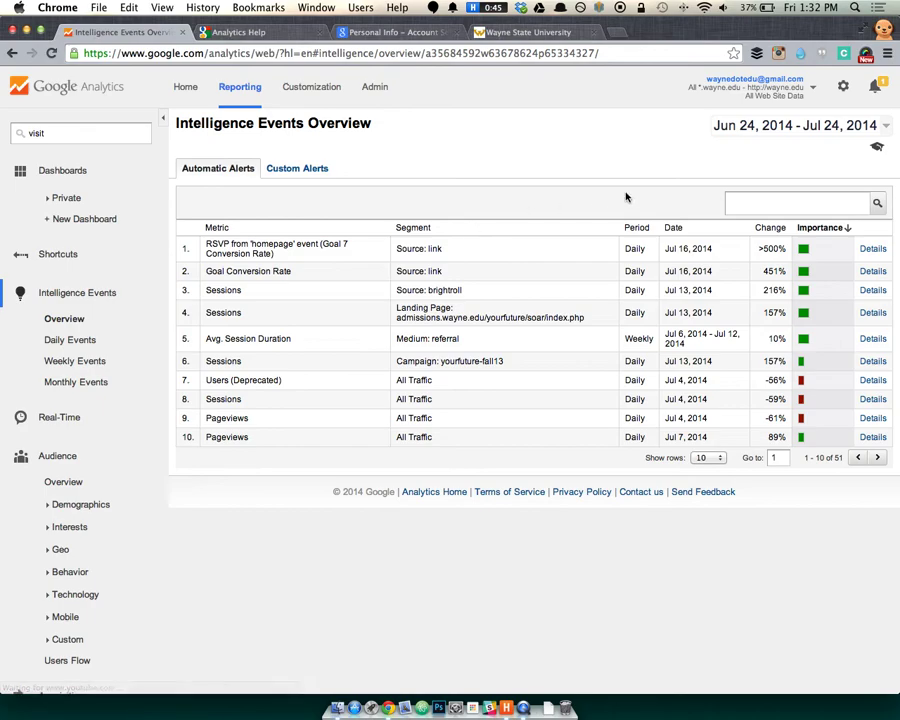
pyautogui.click(308, 170)
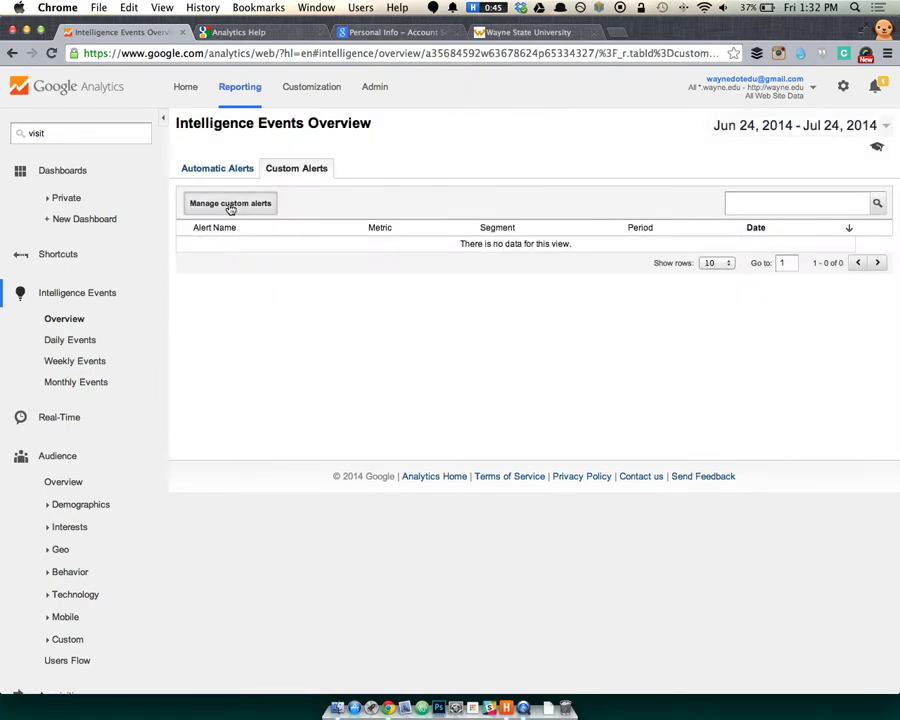
pyautogui.click(231, 205)
pyautogui.click(304, 190)
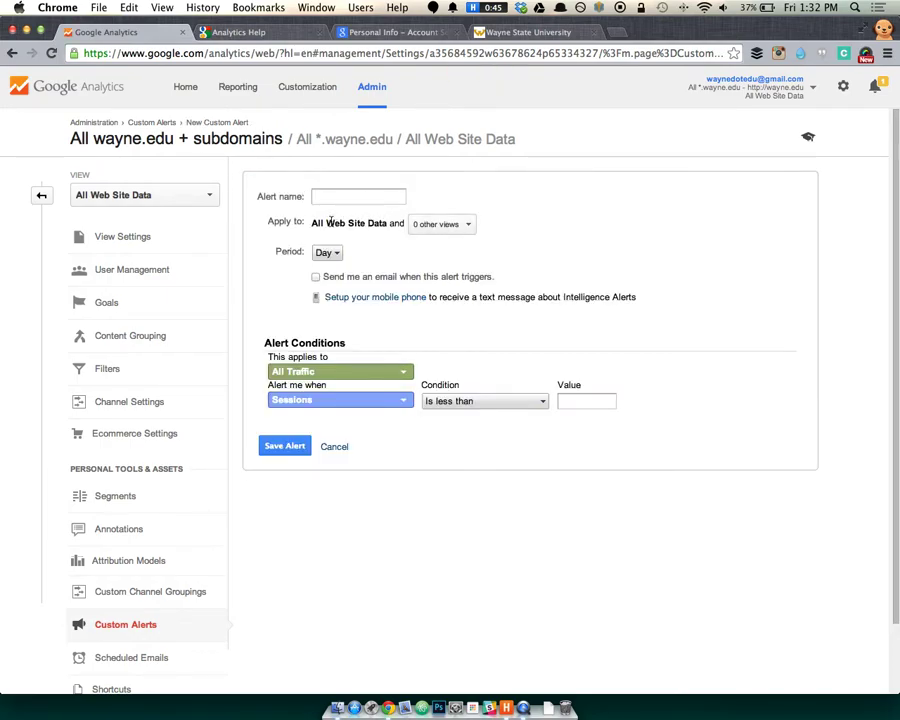
pyautogui.click(437, 229)
pyautogui.click(513, 224)
pyautogui.click(337, 256)
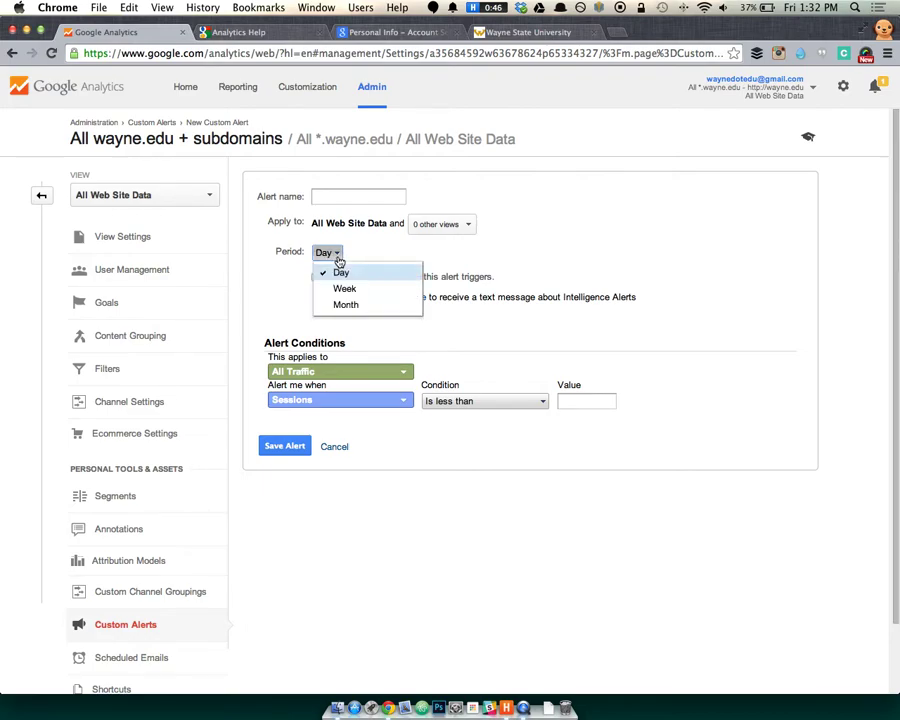
pyautogui.click(564, 209)
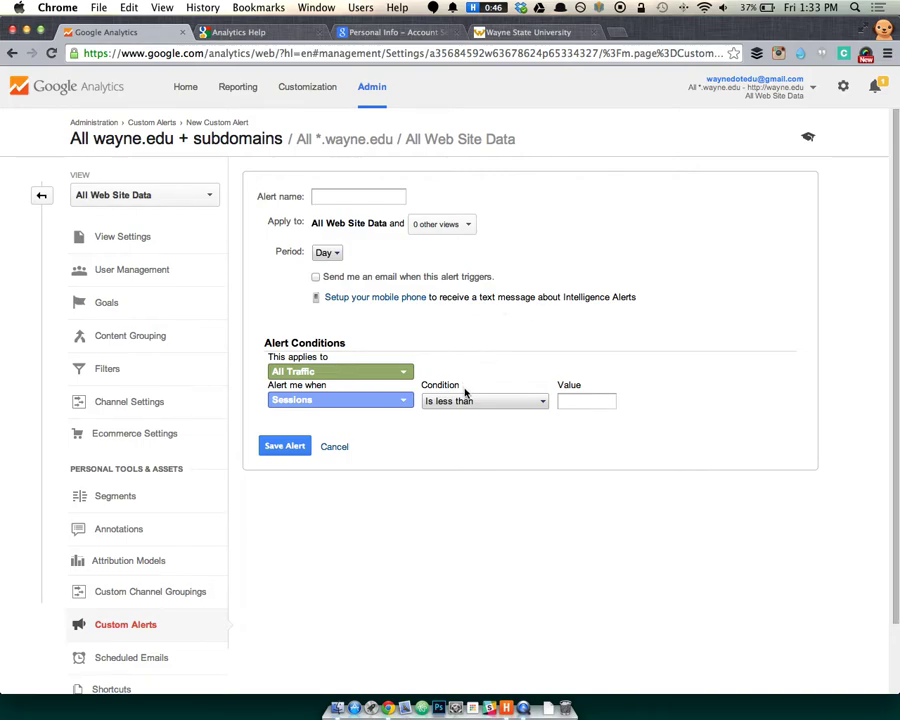
# Check the segment and other-views lists, keeping All Traffic and adding no other views.
pyautogui.click(397, 375)
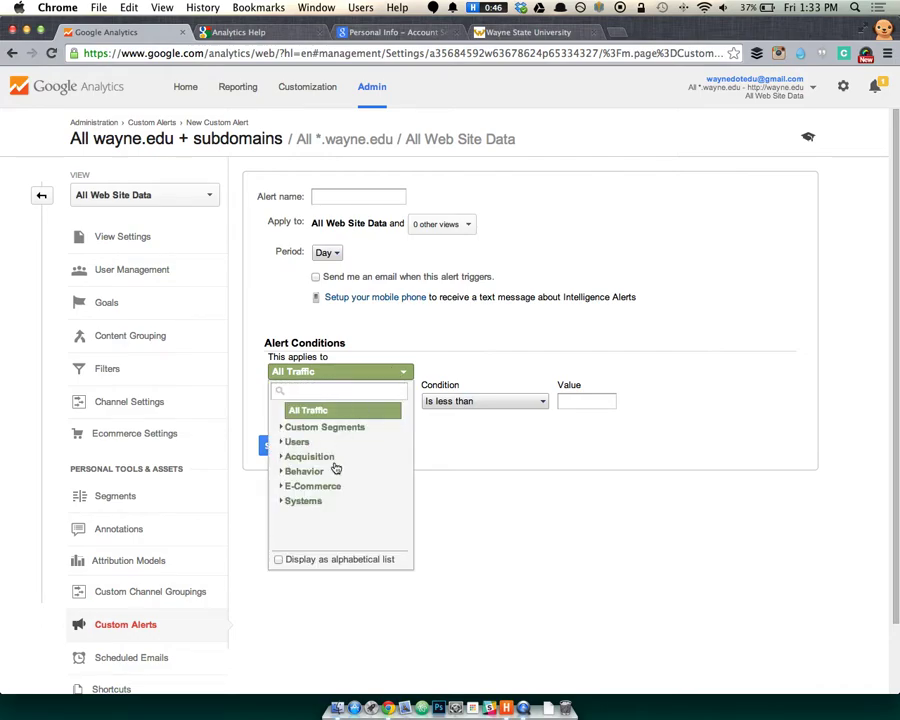
pyautogui.click(450, 329)
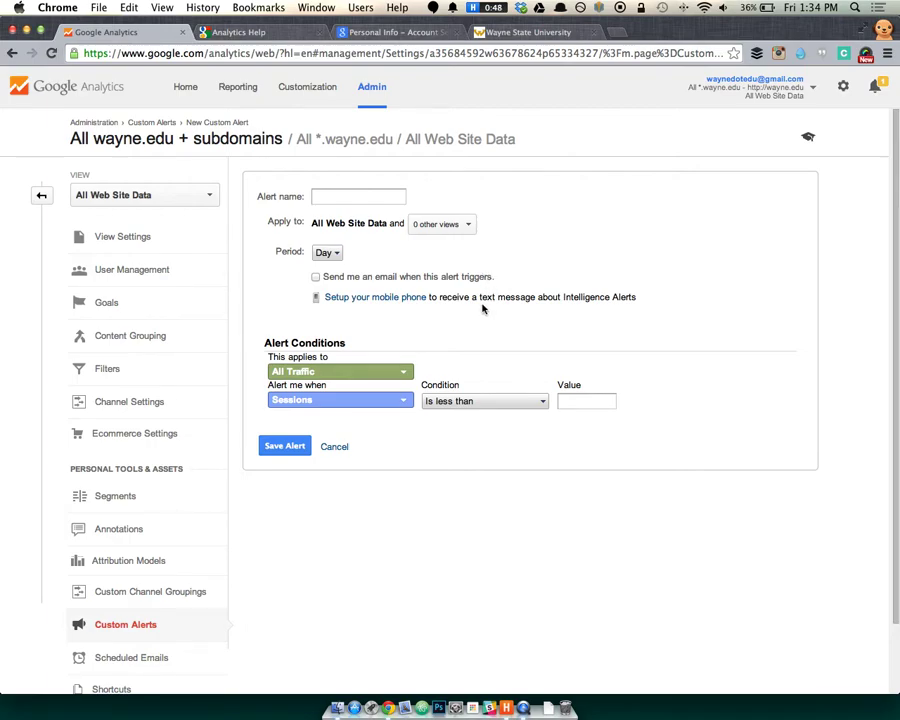
pyautogui.click(453, 228)
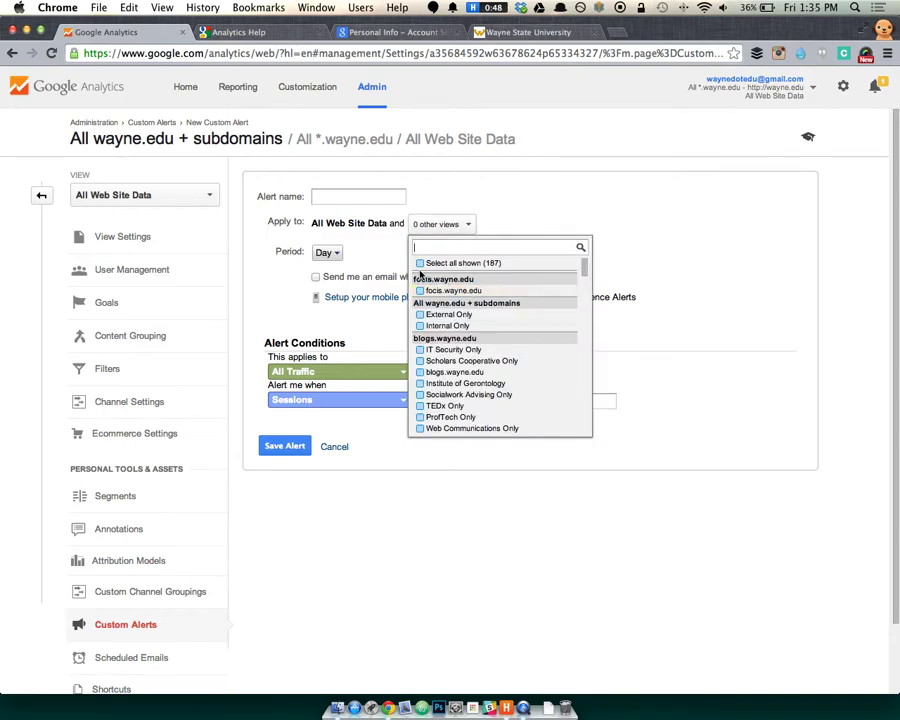
pyautogui.click(336, 196)
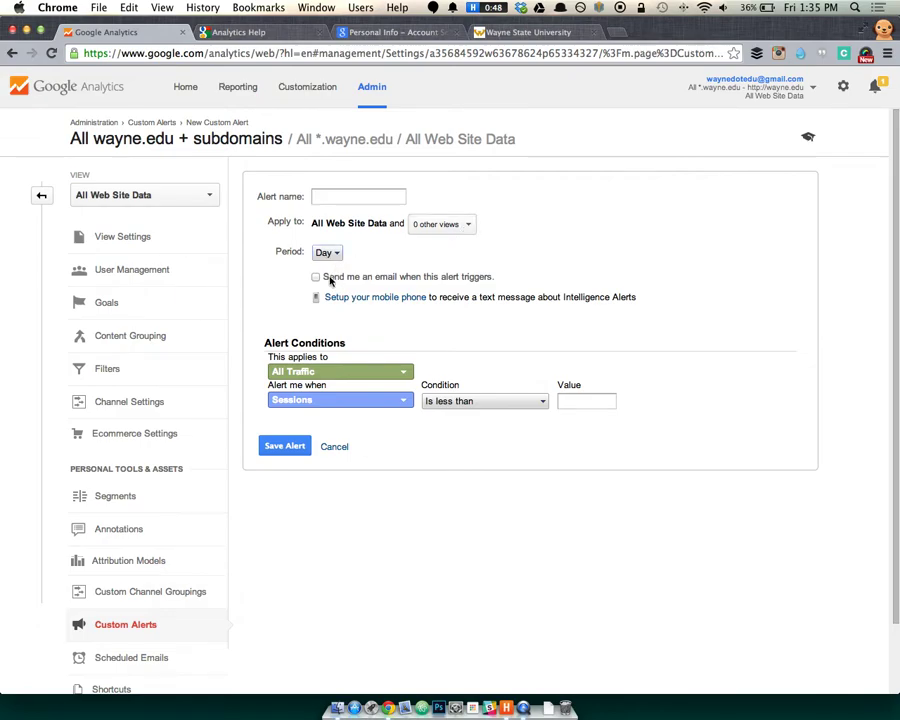
pyautogui.click(330, 279)
pyautogui.click(606, 282)
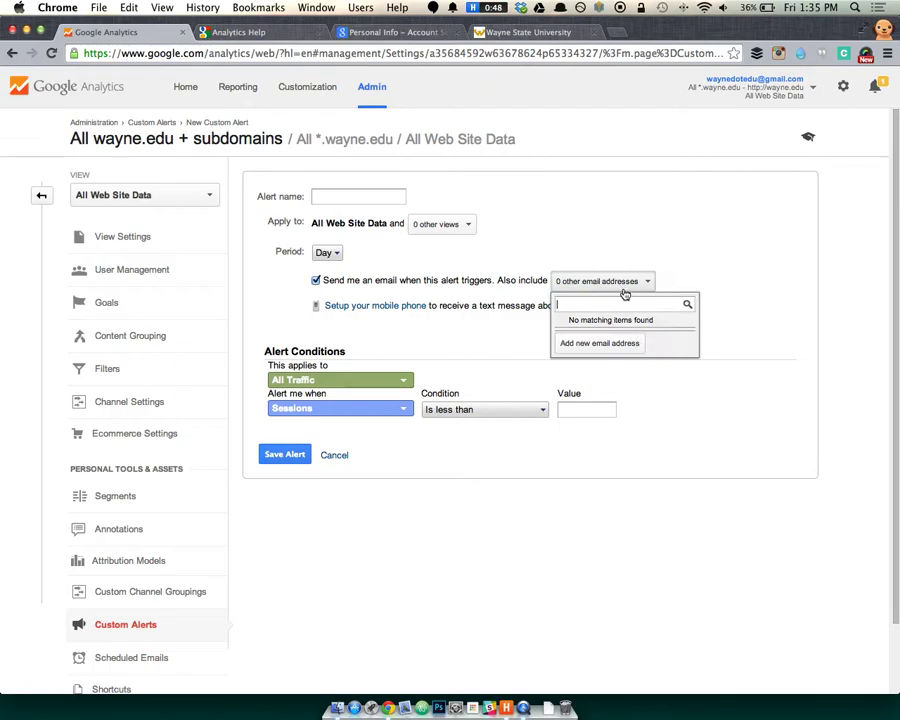
pyautogui.click(619, 348)
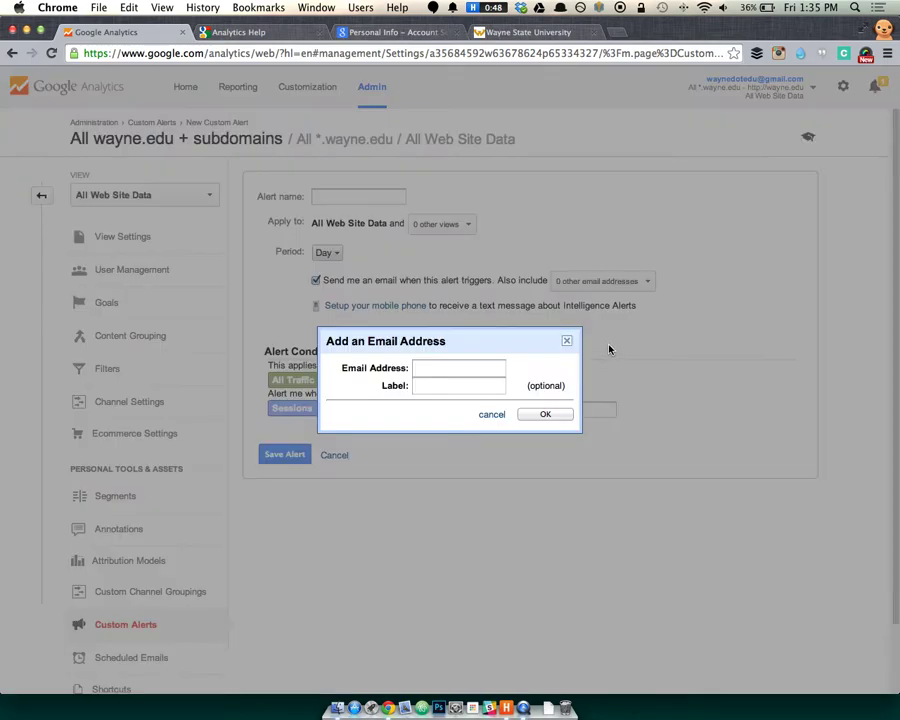
pyautogui.click(438, 372)
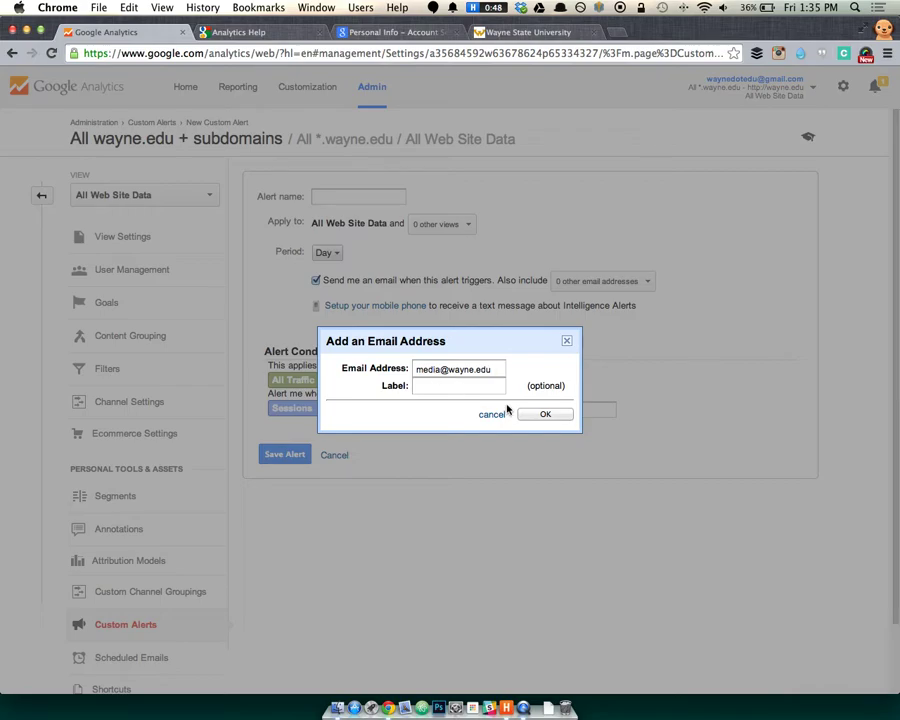
pyautogui.click(542, 414)
pyautogui.click(368, 195)
pyautogui.write('Big')
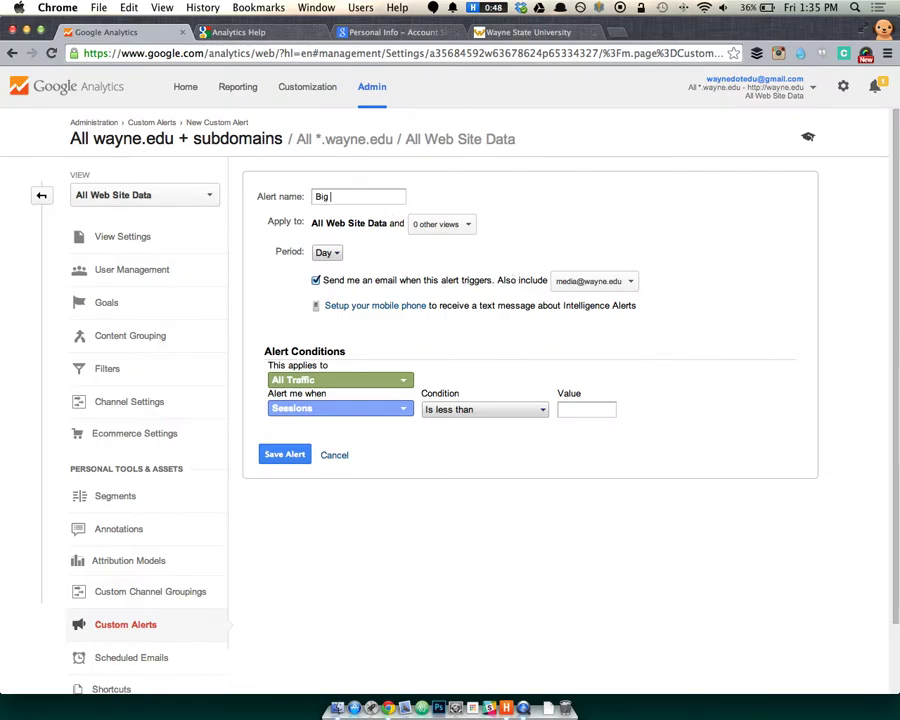
pyautogui.write(' PR Traffic')
# Browse the Systems and E-Commerce segment groups, keeping All Traffic.
pyautogui.click(382, 386)
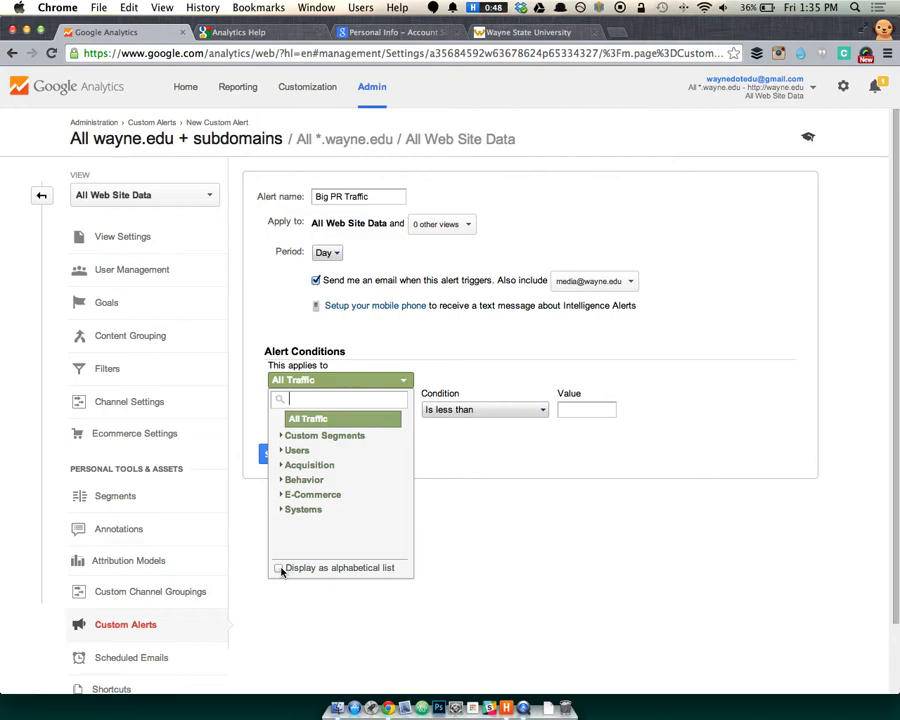
pyautogui.click(283, 510)
pyautogui.click(284, 510)
pyautogui.click(281, 494)
pyautogui.click(281, 494)
pyautogui.click(307, 418)
# Browse and search the 'Alert me when' metric list, keeping Sessions.
pyautogui.click(394, 407)
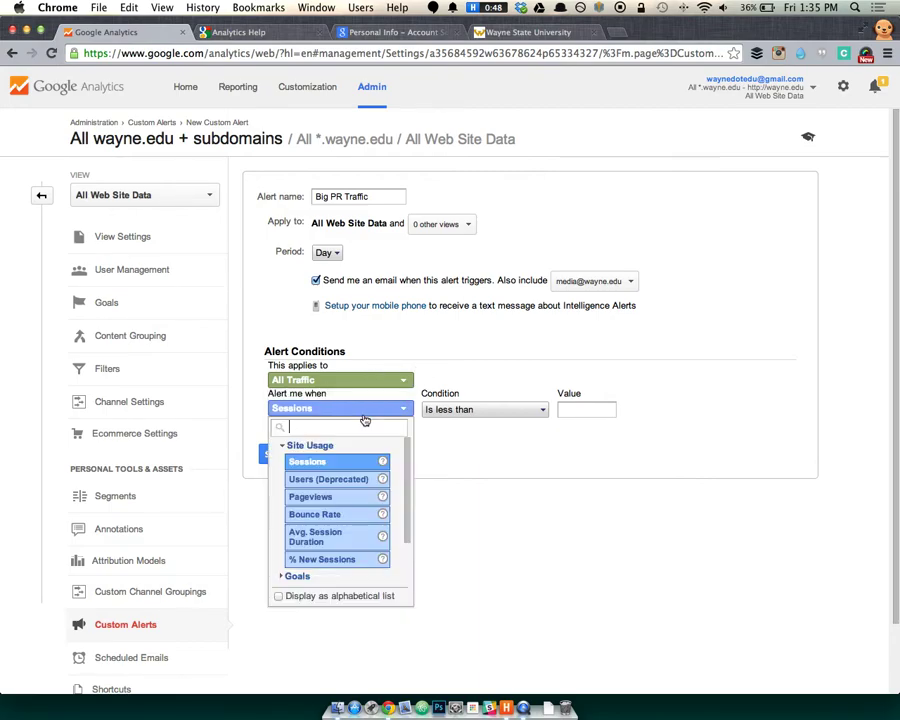
pyautogui.moveTo(408, 463); pyautogui.dragTo(405, 527)
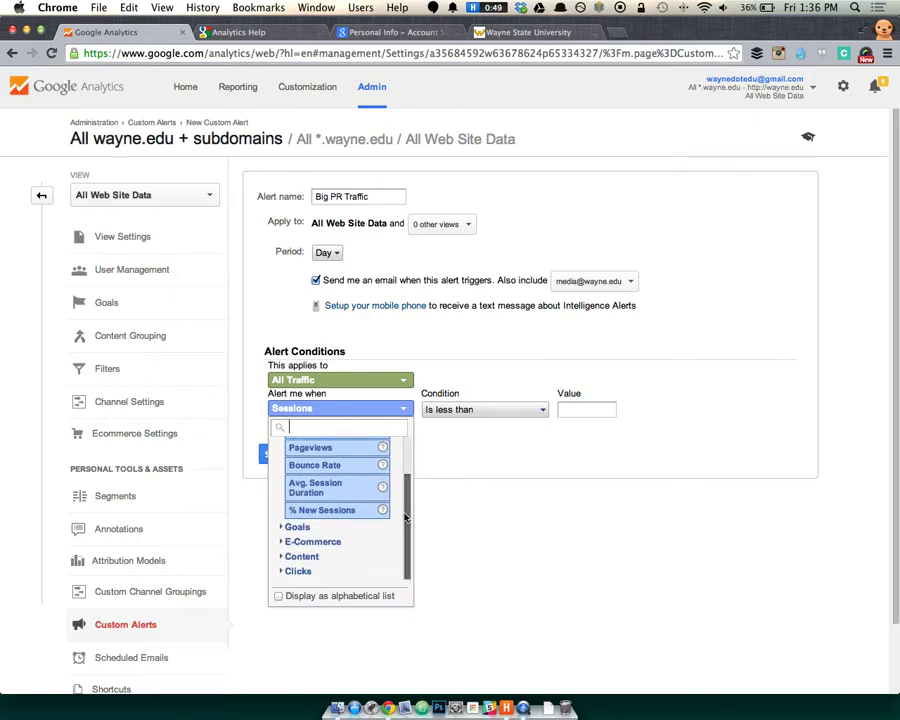
pyautogui.scroll(3, 406, 520)
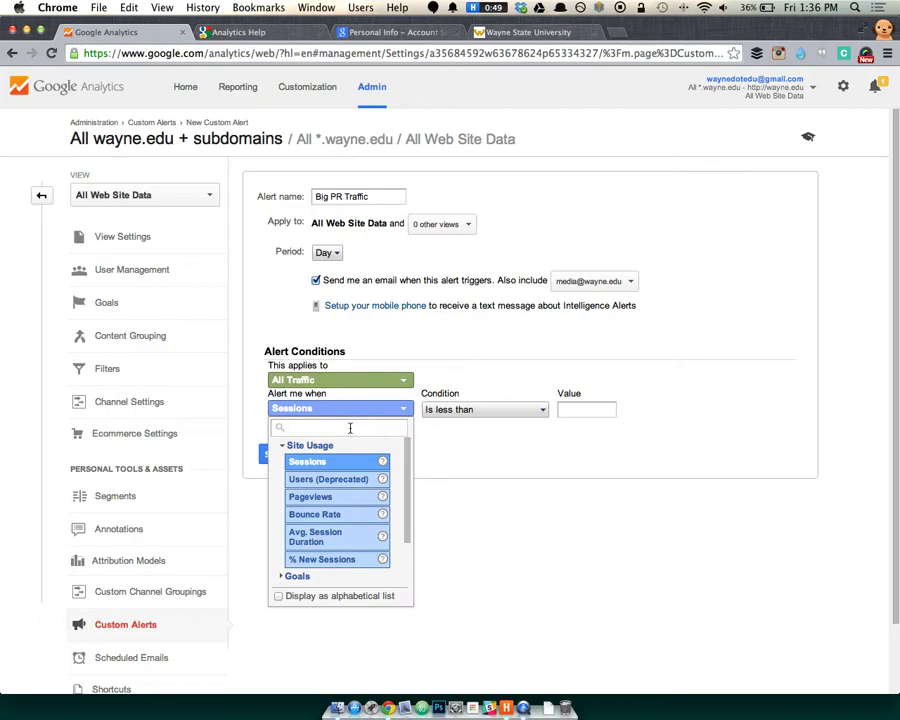
pyautogui.write('in')
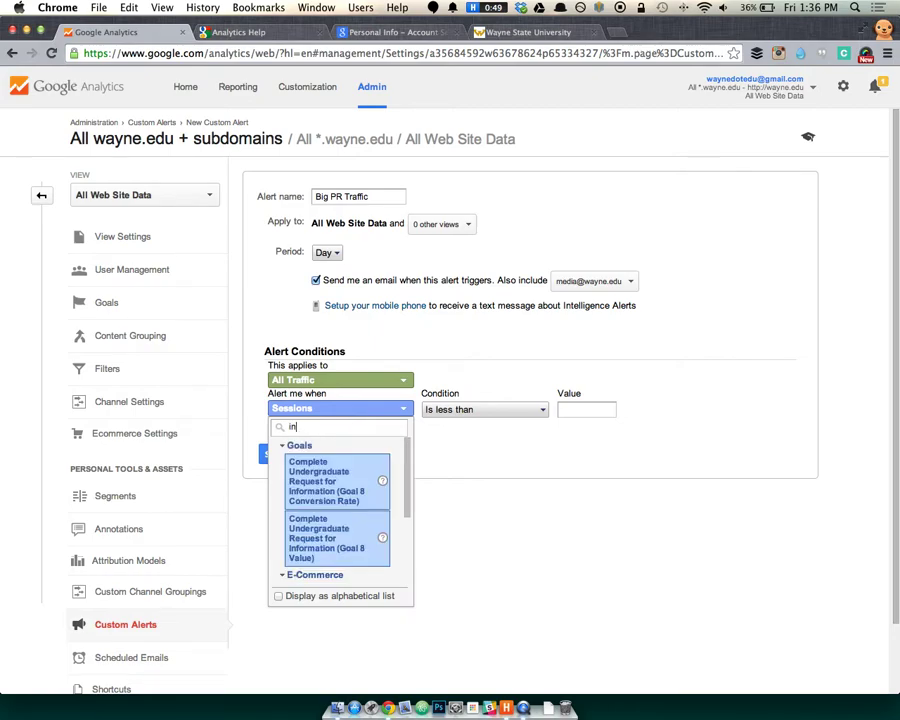
pyautogui.press('BackSpace')
pyautogui.press('BackSpace')
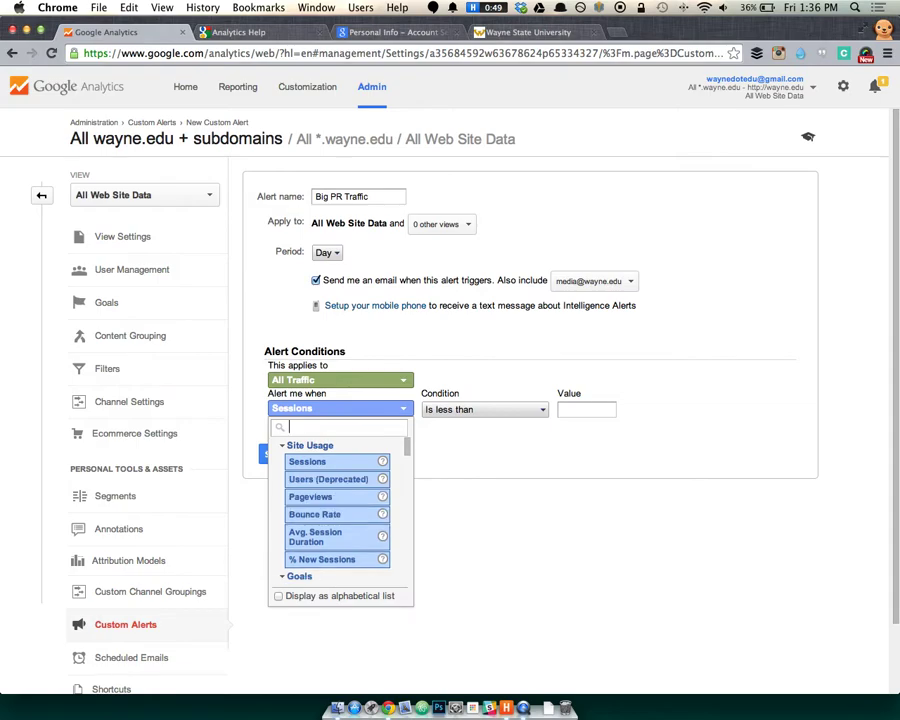
pyautogui.press('Escape')
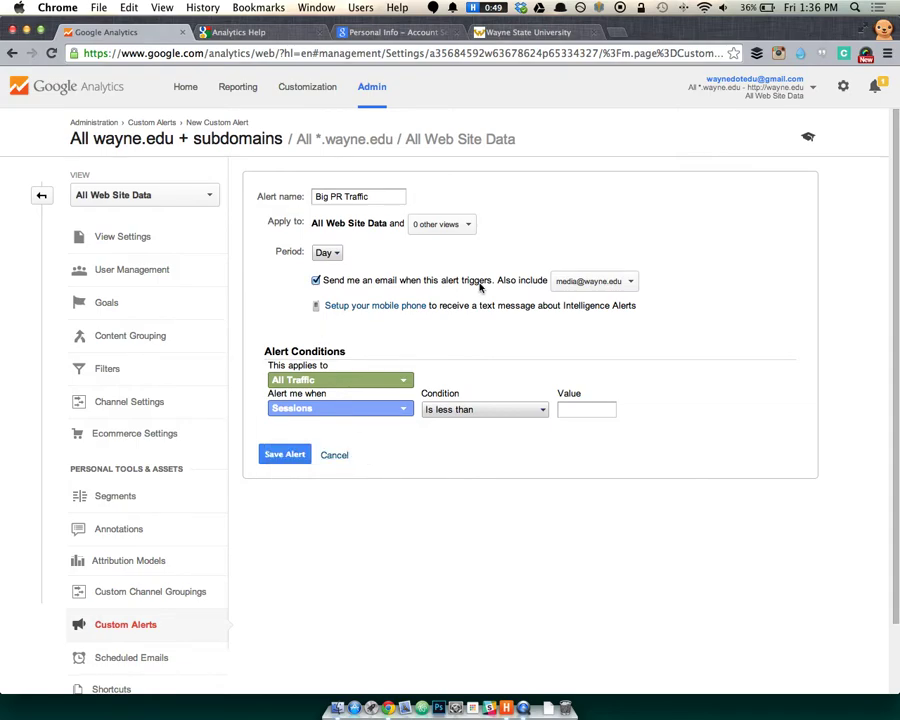
# Check the metric and condition lists without changing either.
pyautogui.click(350, 410)
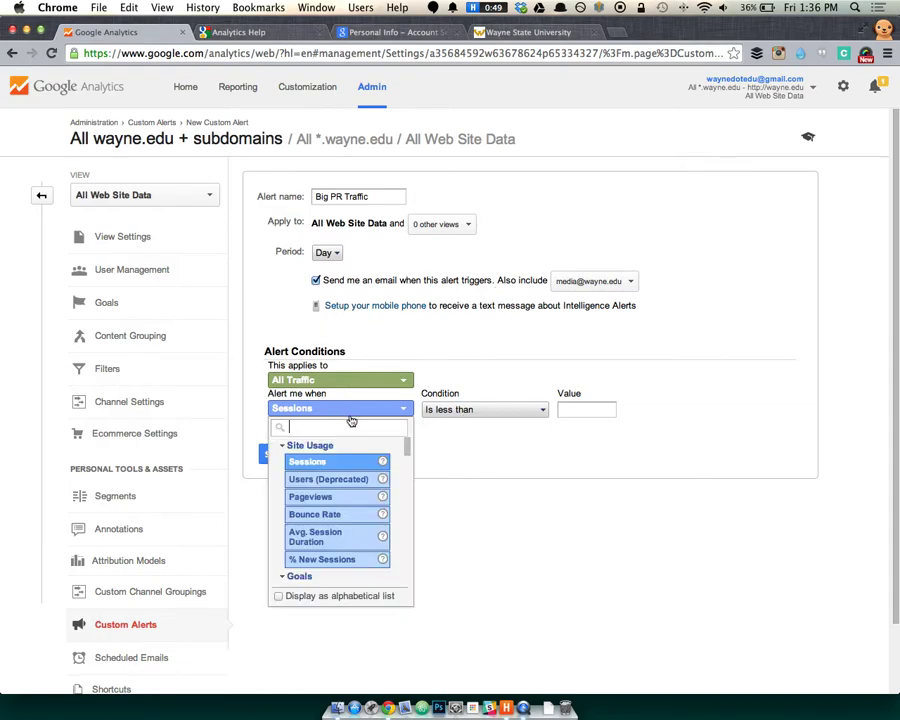
pyautogui.click(506, 417)
pyautogui.click(508, 412)
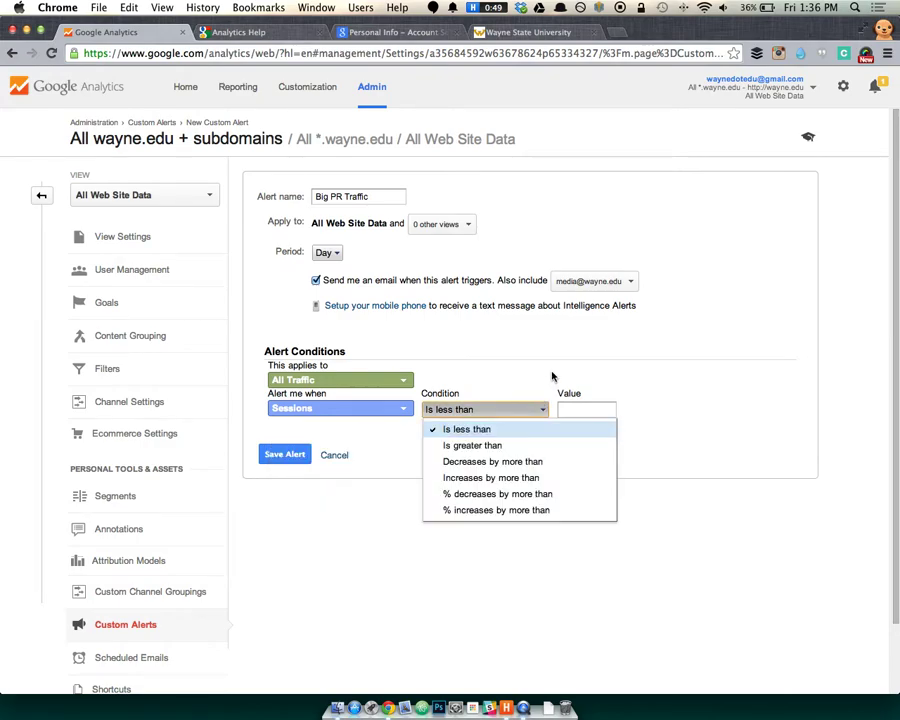
pyautogui.click(404, 408)
# Set the alert metric to Impressions, keeping the condition 'Is less than'.
pyautogui.click(322, 410)
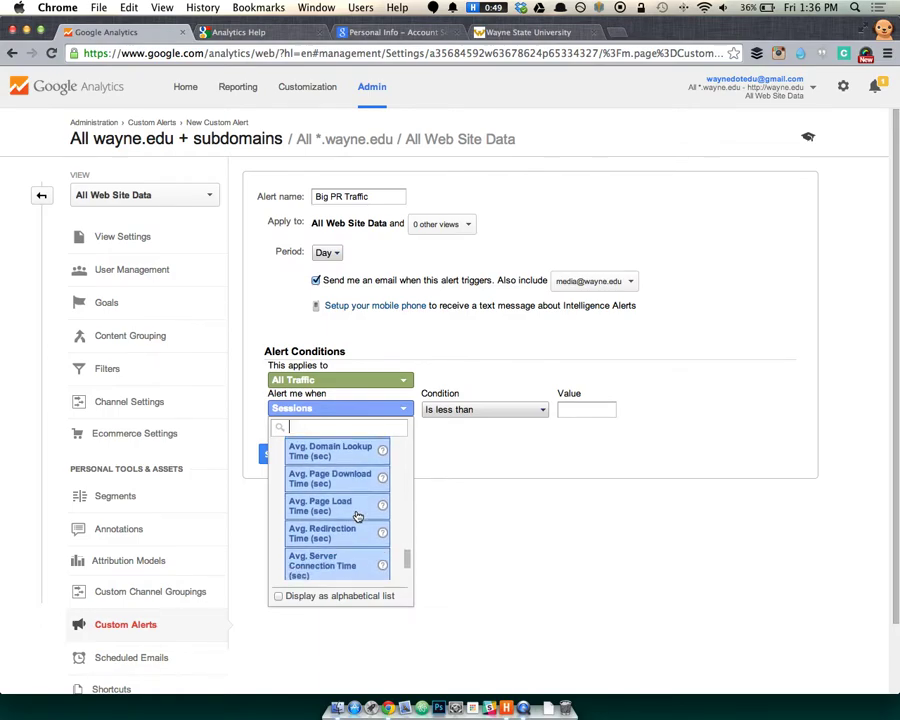
pyautogui.scroll(-5, 357, 514)
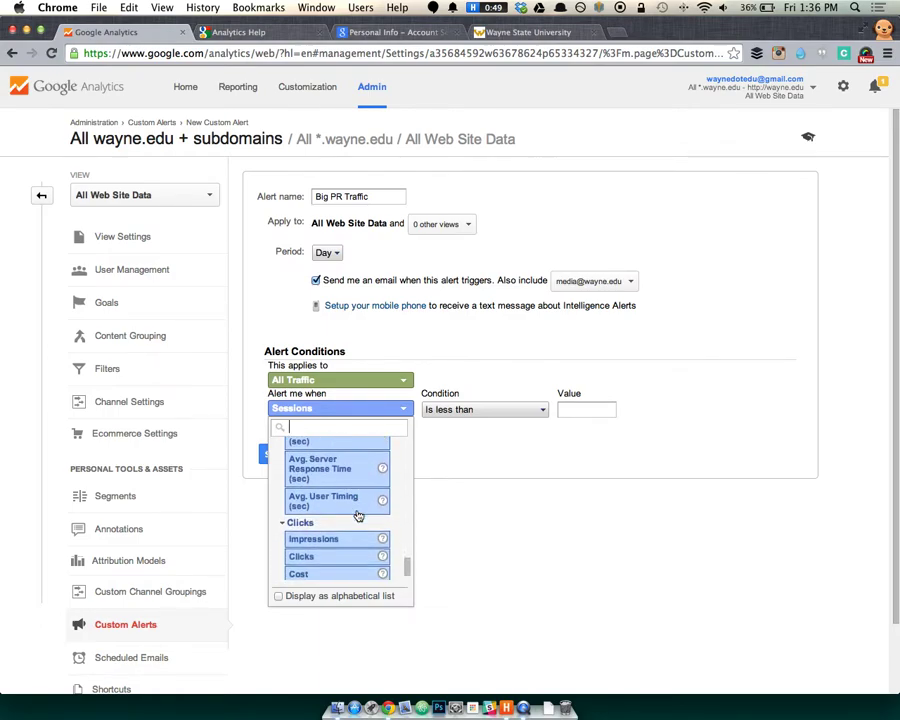
pyautogui.scroll(-4, 345, 485)
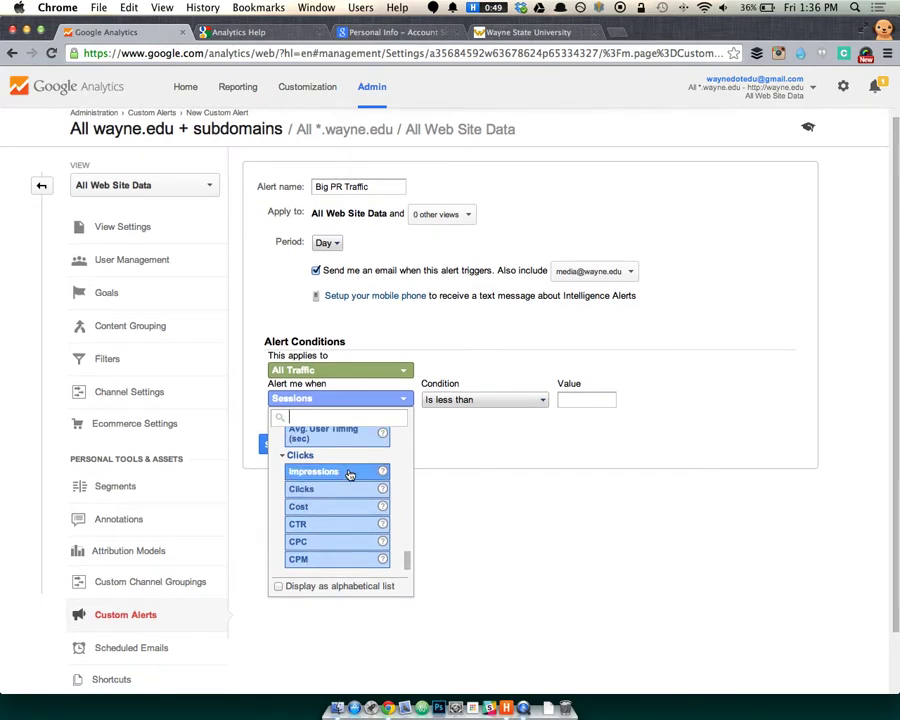
pyautogui.click(316, 472)
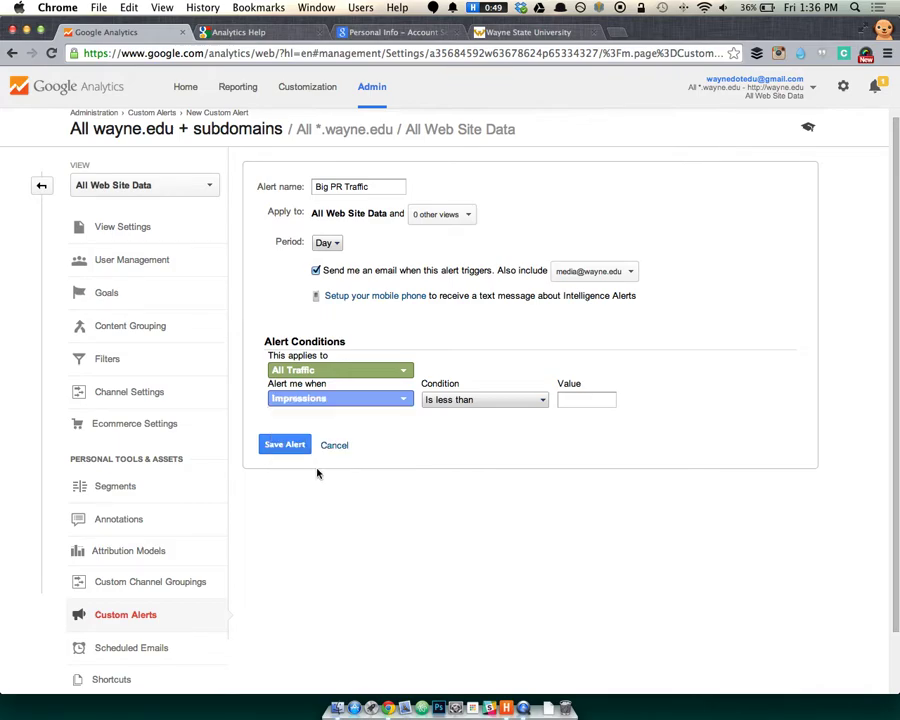
pyautogui.click(430, 401)
pyautogui.click(445, 417)
pyautogui.scroll(-2, 186, 520)
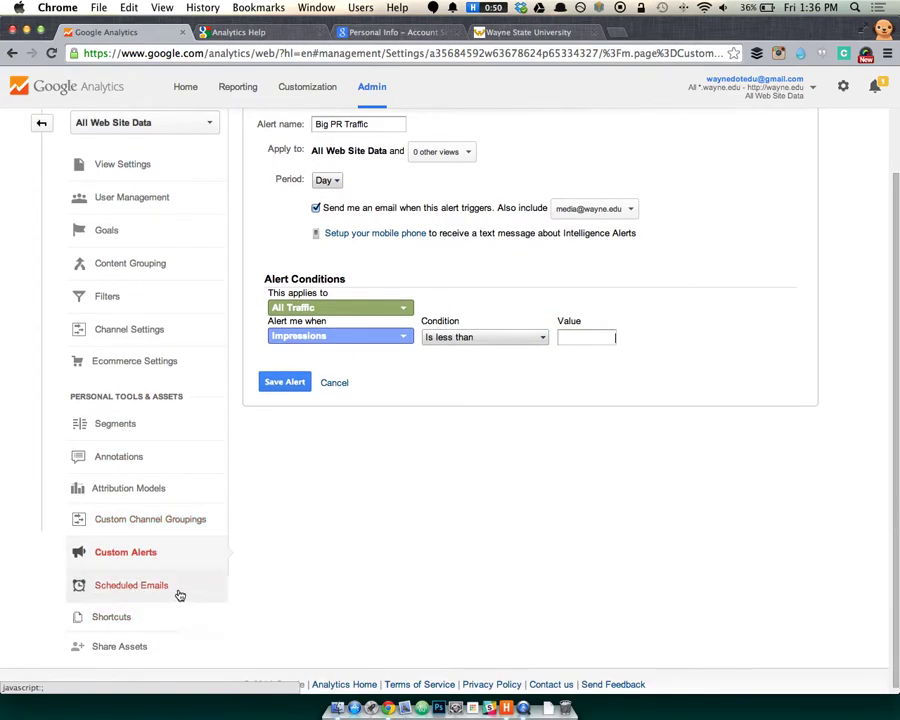
# Discard the unsaved Big PR Traffic alert via Scheduled Emails, then switch to Reporting.
pyautogui.click(175, 590)
pyautogui.click(556, 255)
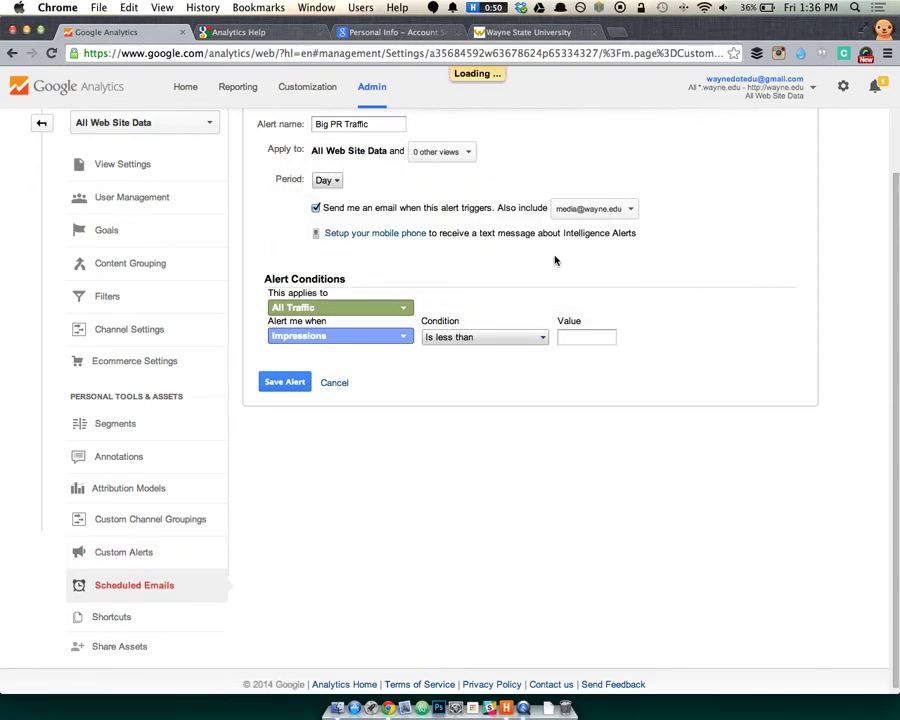
pyautogui.scroll(2, 344, 224)
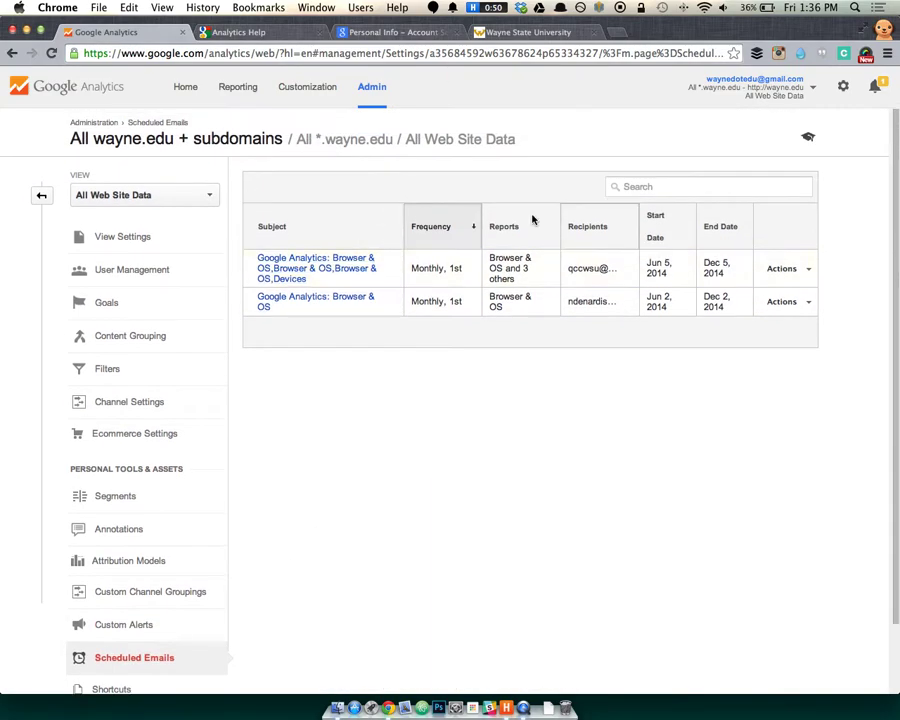
pyautogui.click(240, 90)
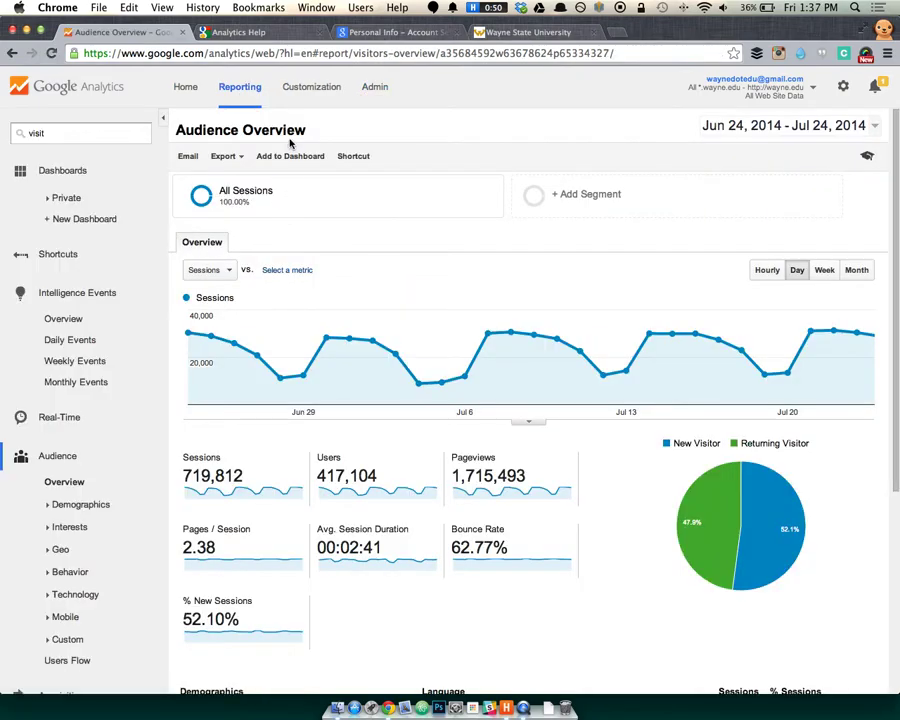
# Switch back and forth between the Intelligence Events Daily Events and Overview pages.
pyautogui.click(102, 343)
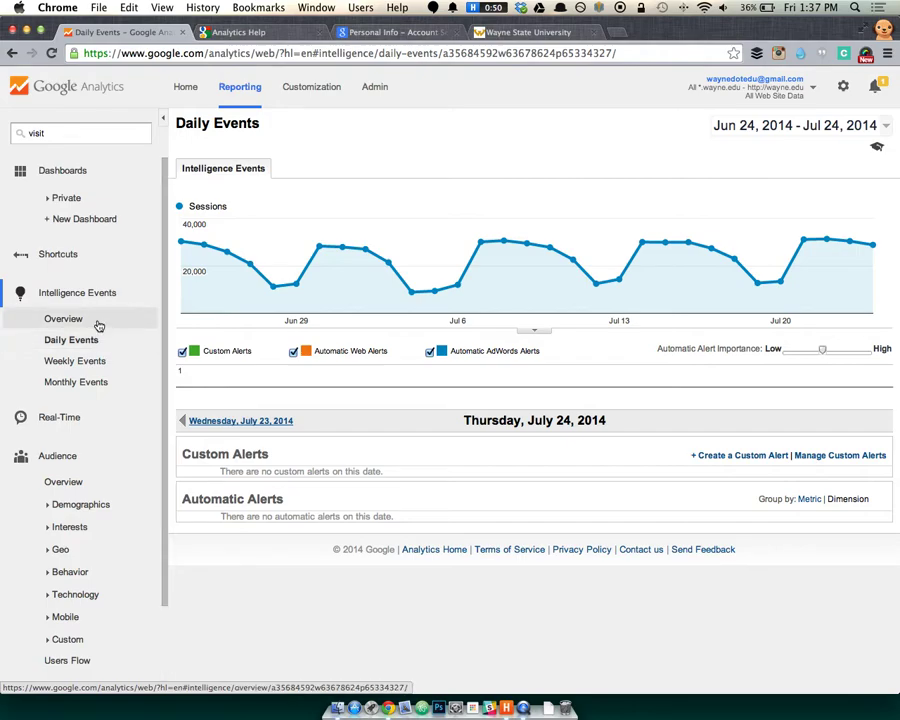
pyautogui.click(96, 320)
pyautogui.click(99, 340)
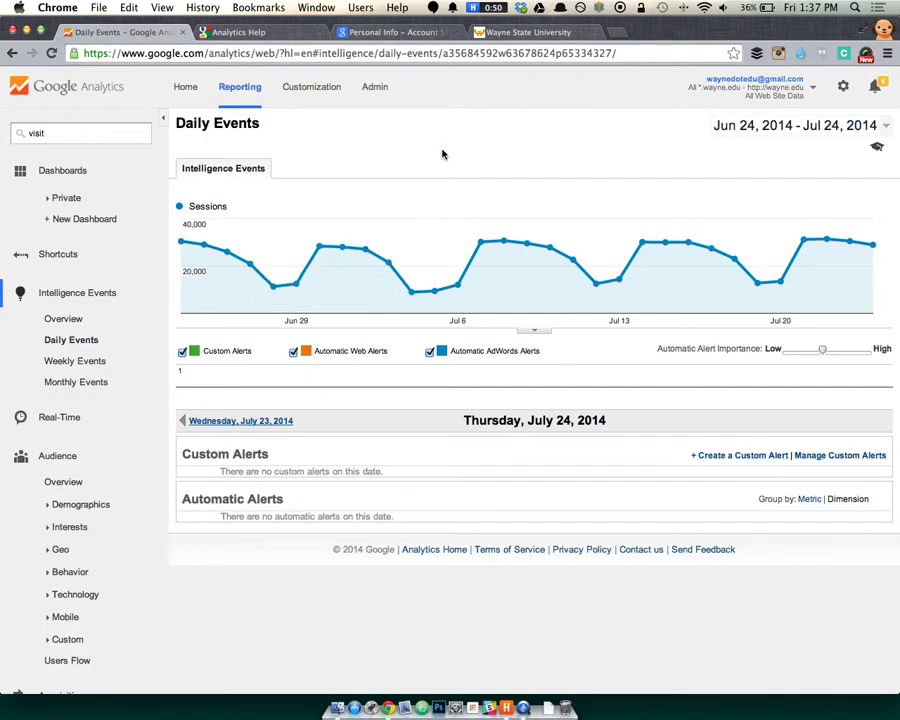
pyautogui.click(103, 321)
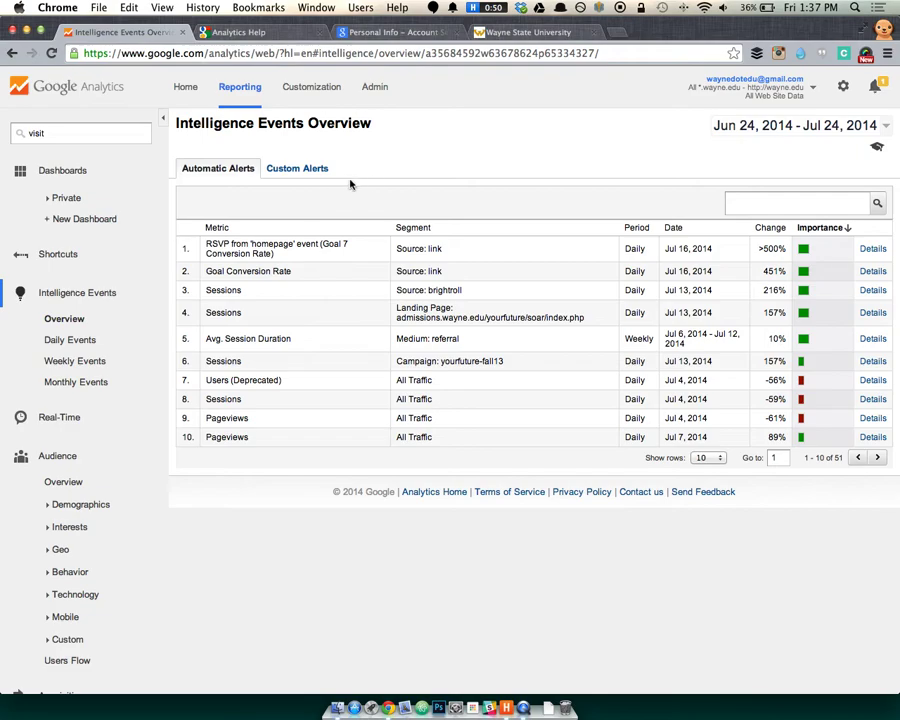
pyautogui.click(77, 344)
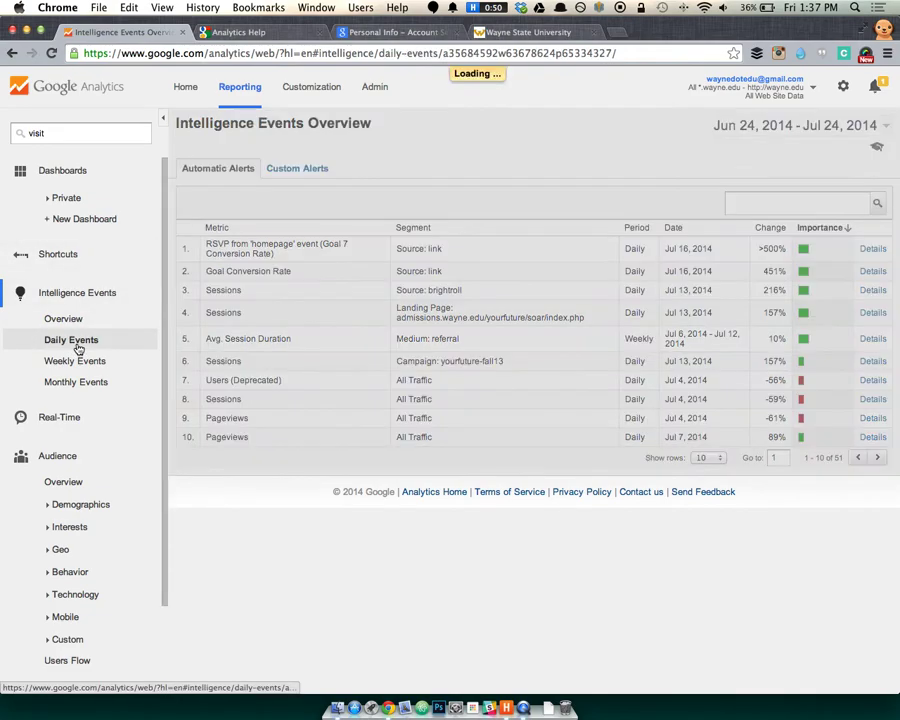
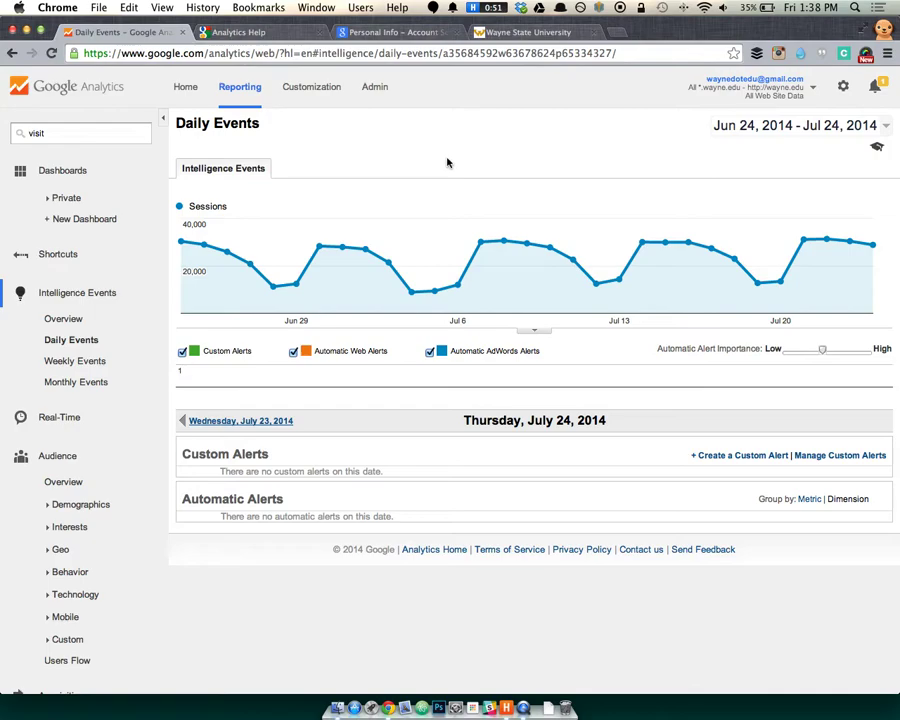
# Compare the Weekly, Monthly, Weekly again, and Daily intelligence event charts.
pyautogui.click(87, 365)
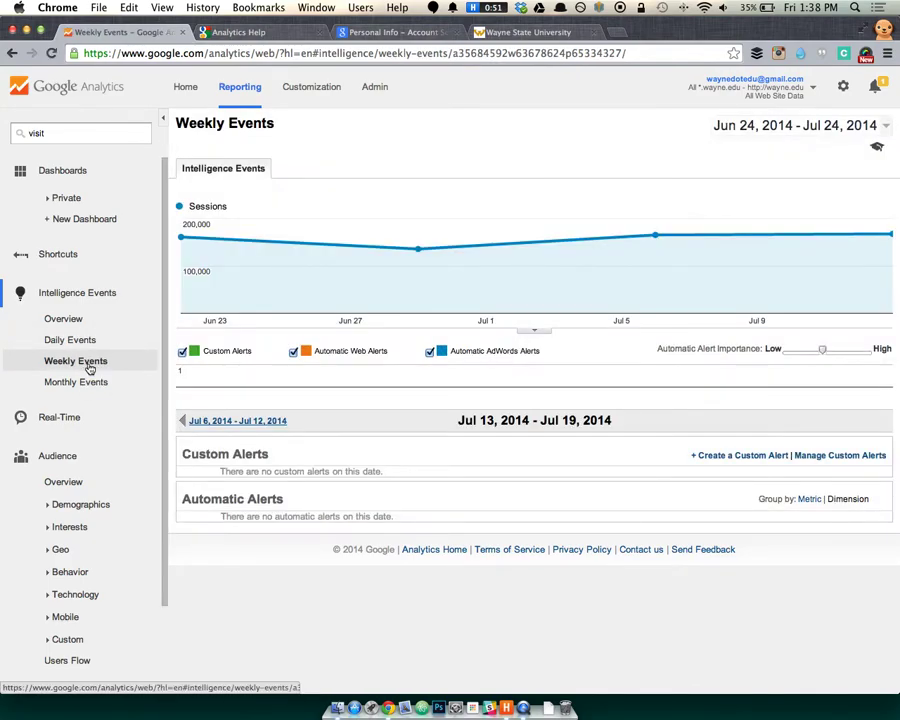
pyautogui.click(118, 382)
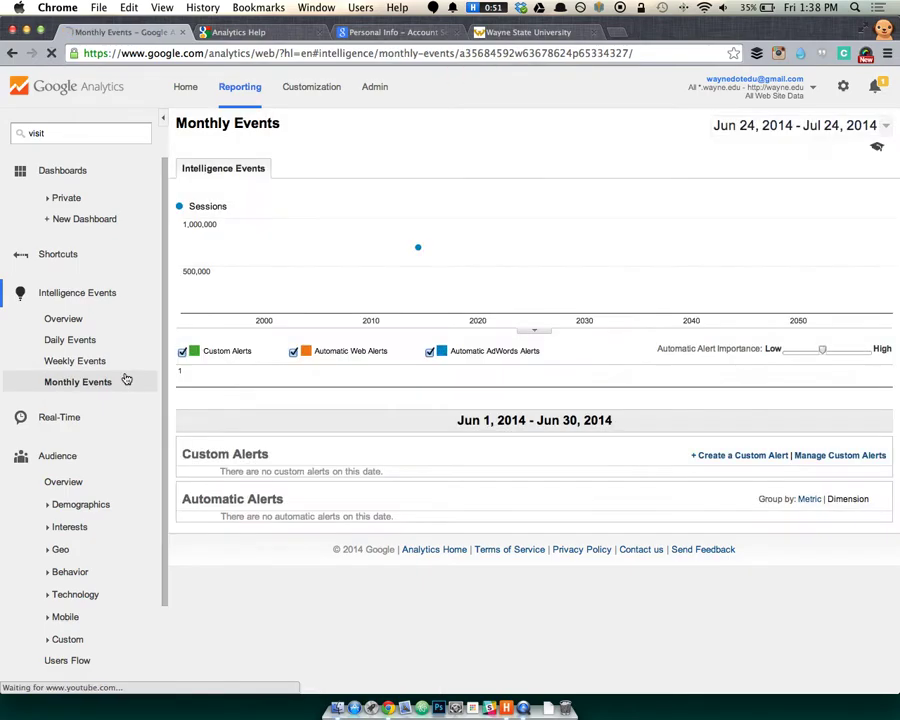
pyautogui.click(100, 363)
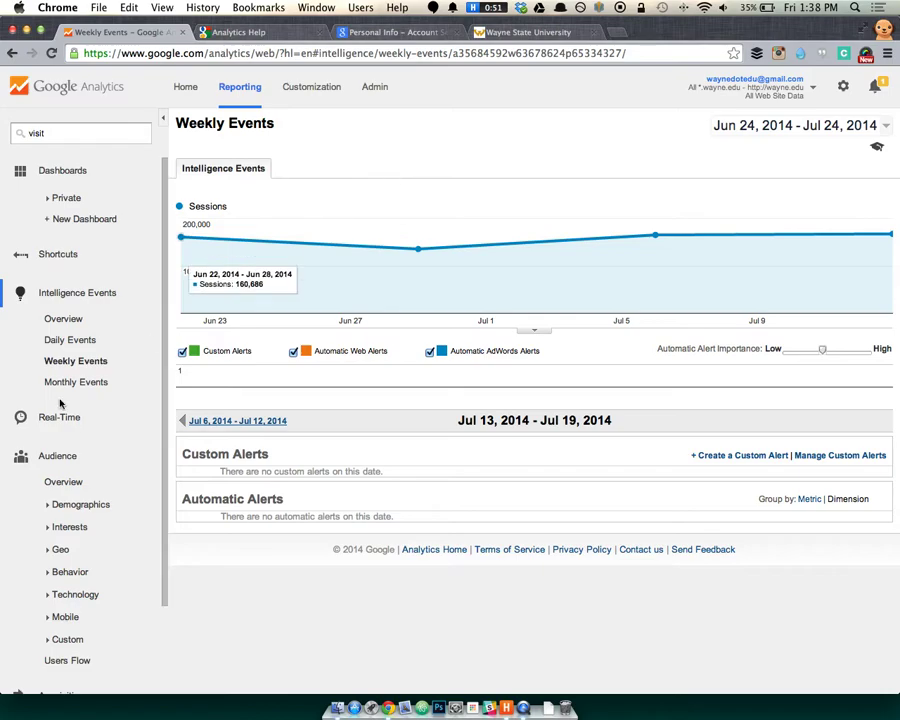
pyautogui.click(52, 342)
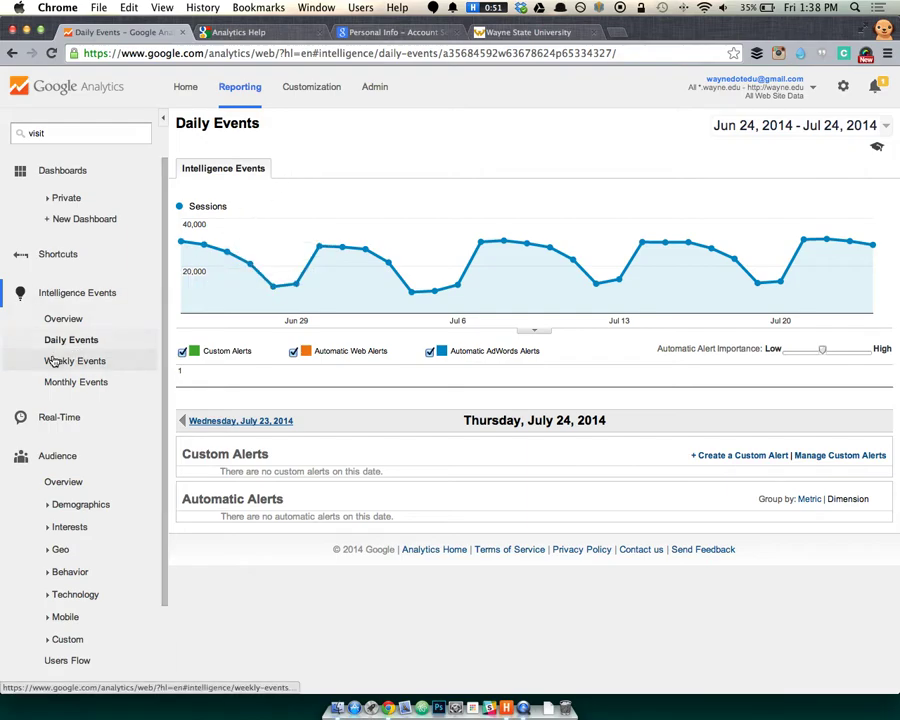
# Review the Intelligence Events Overview list of automatic alerts and expand the Real-Time section.
pyautogui.click(66, 320)
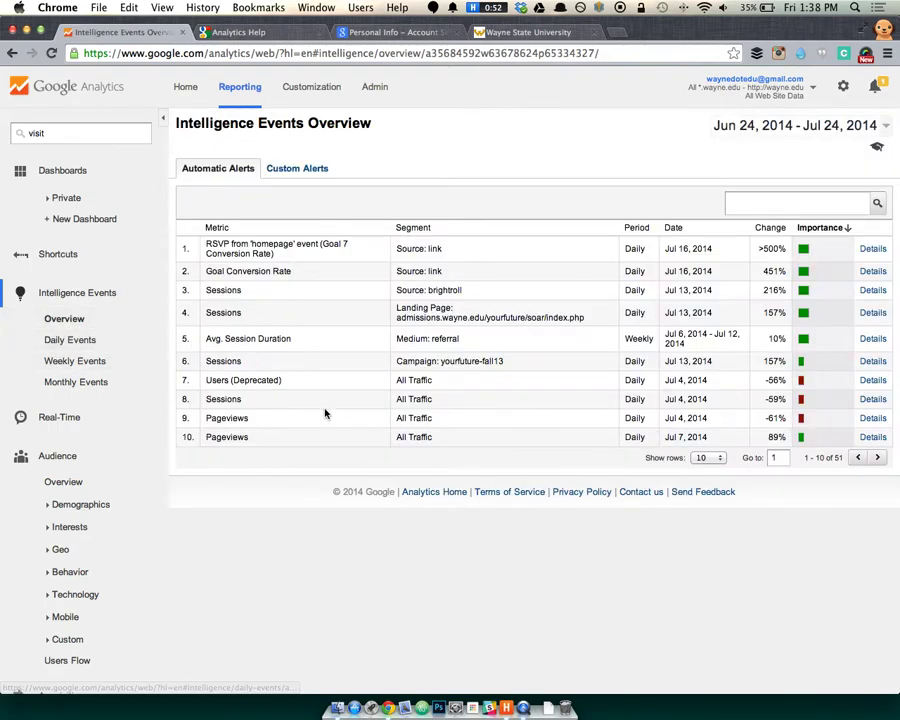
pyautogui.scroll(-2, 115, 484)
pyautogui.scroll(-2, 115, 484)
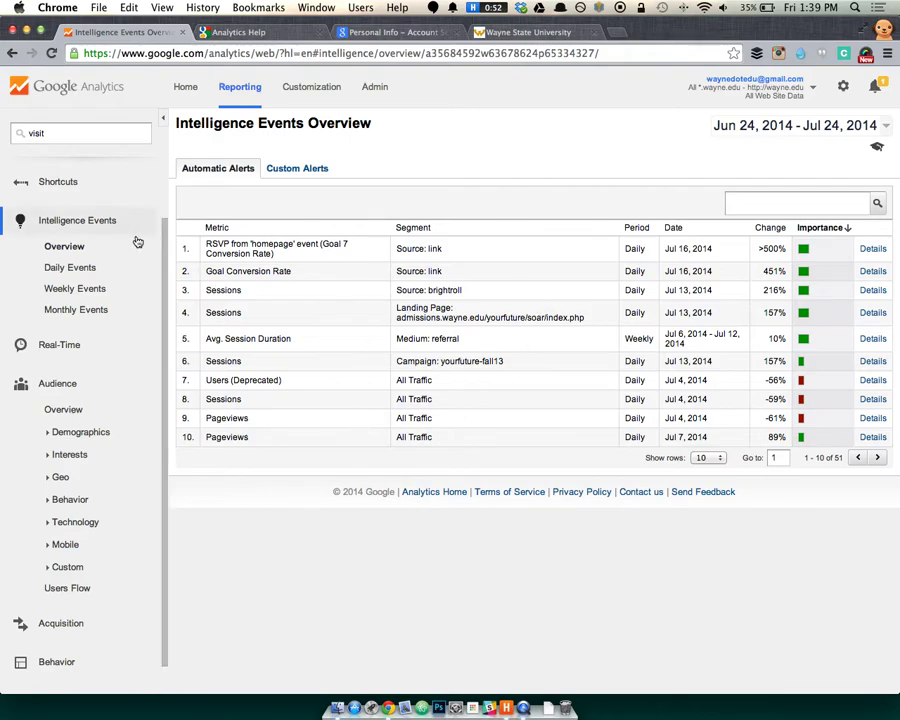
pyautogui.scroll(3, 110, 235)
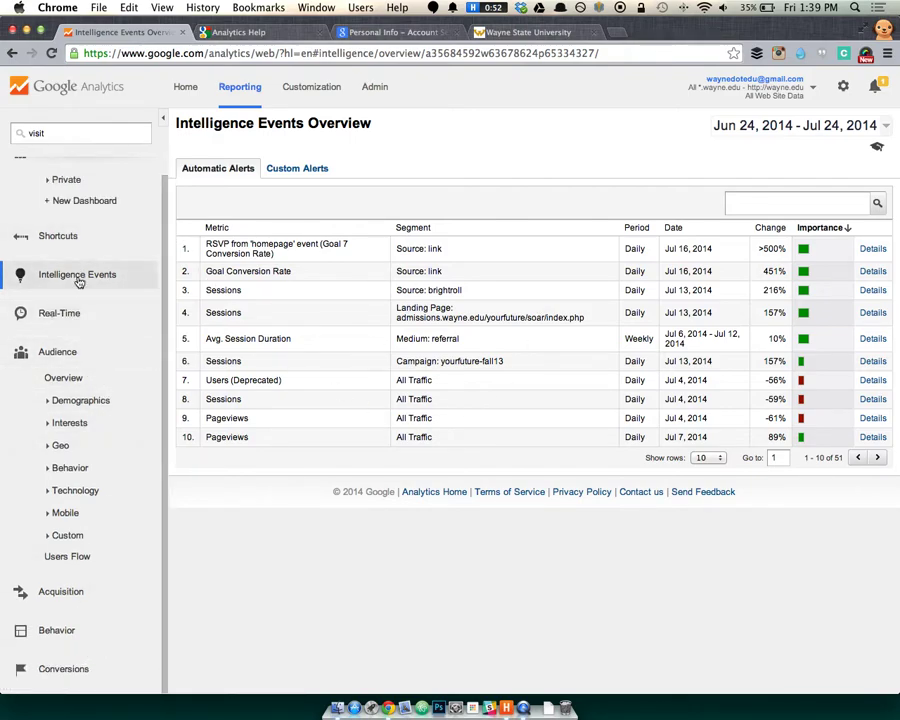
pyautogui.click(82, 314)
# Review the Real-Time Overview, then show current active users by country in Locations.
pyautogui.click(64, 340)
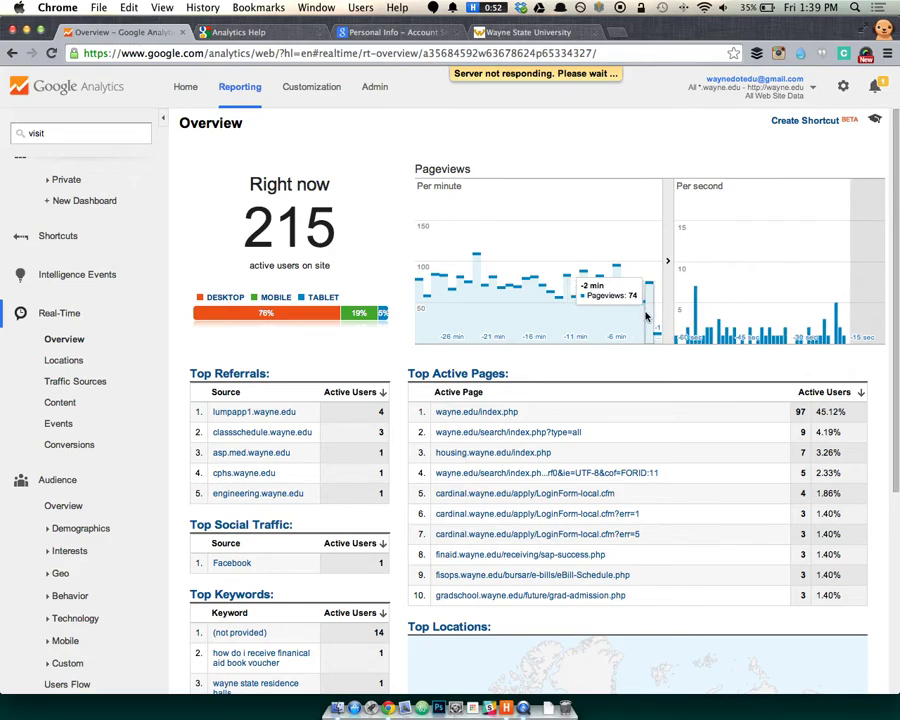
pyautogui.scroll(-2, 560, 330)
pyautogui.scroll(-3, 496, 472)
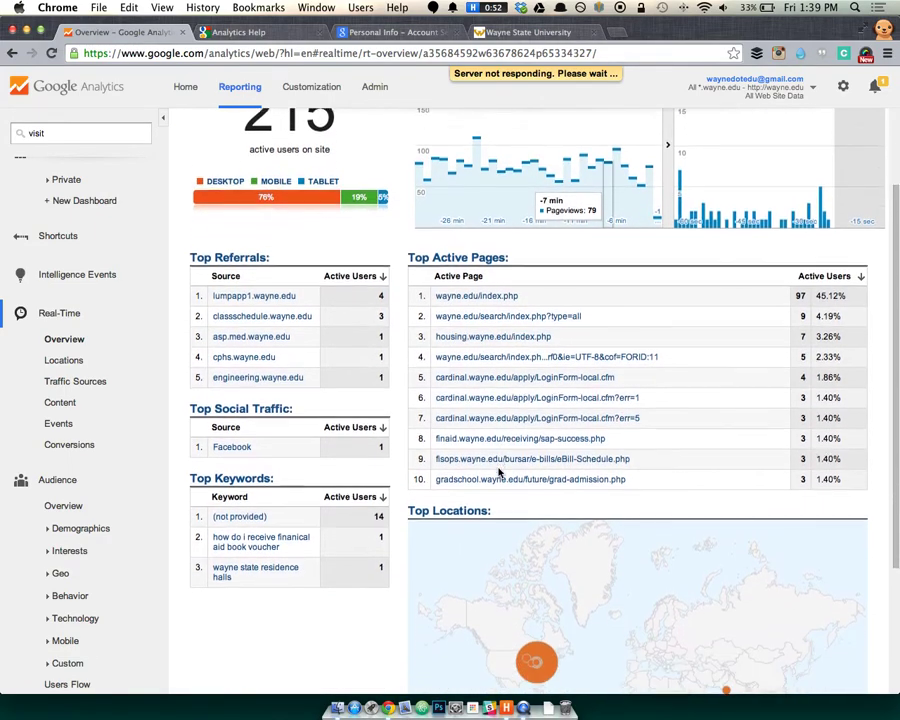
pyautogui.scroll(-2, 351, 374)
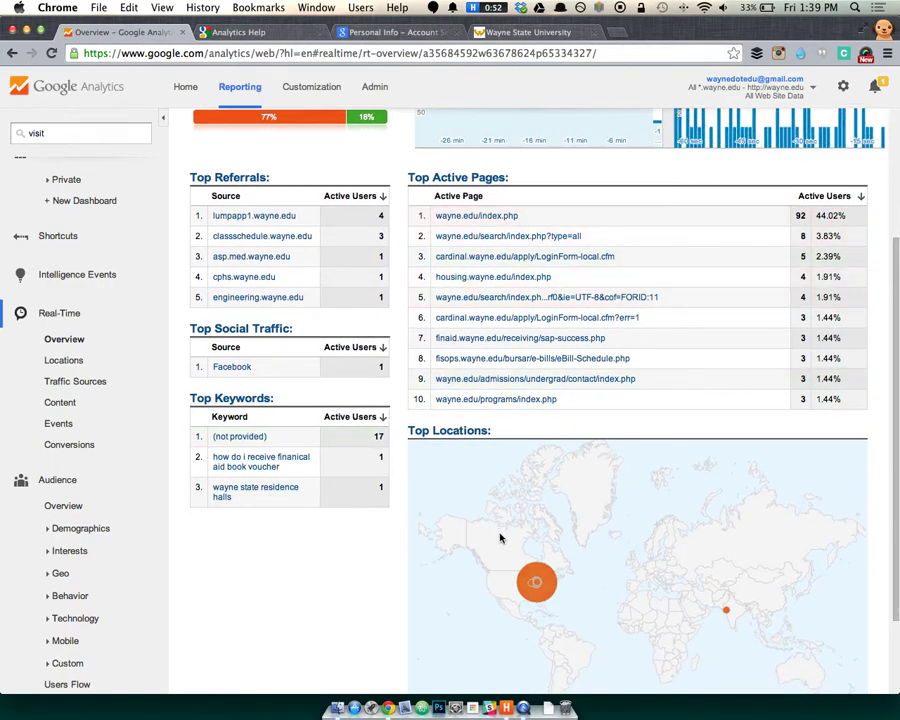
pyautogui.scroll(-3, 420, 510)
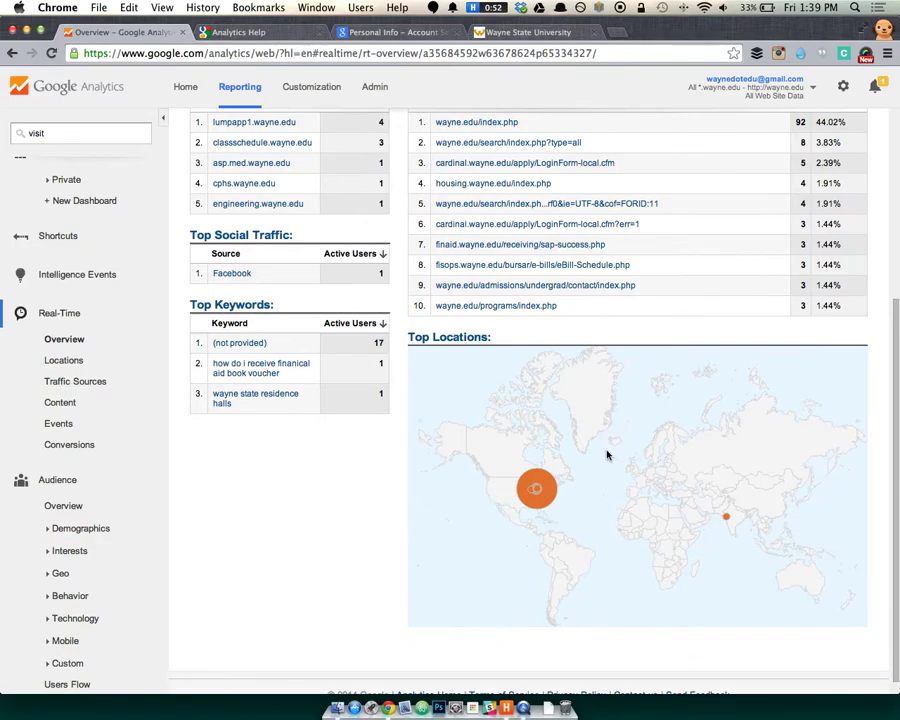
pyautogui.scroll(10, 329, 488)
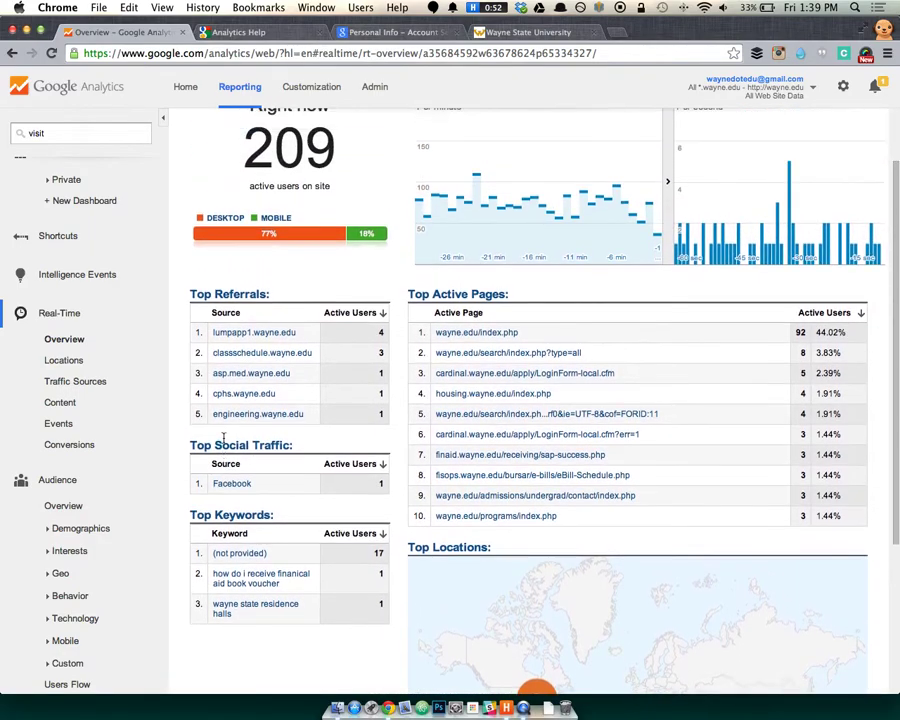
pyautogui.click(92, 364)
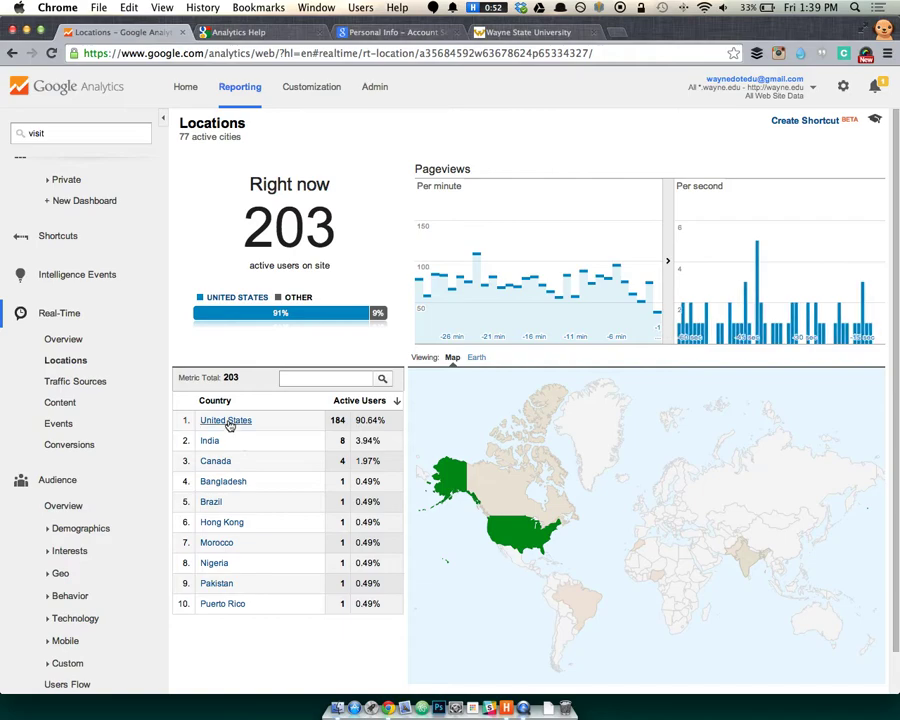
# Filter real-time Traffic Sources to United States visitors arriving from google (13 active users).
pyautogui.click(228, 421)
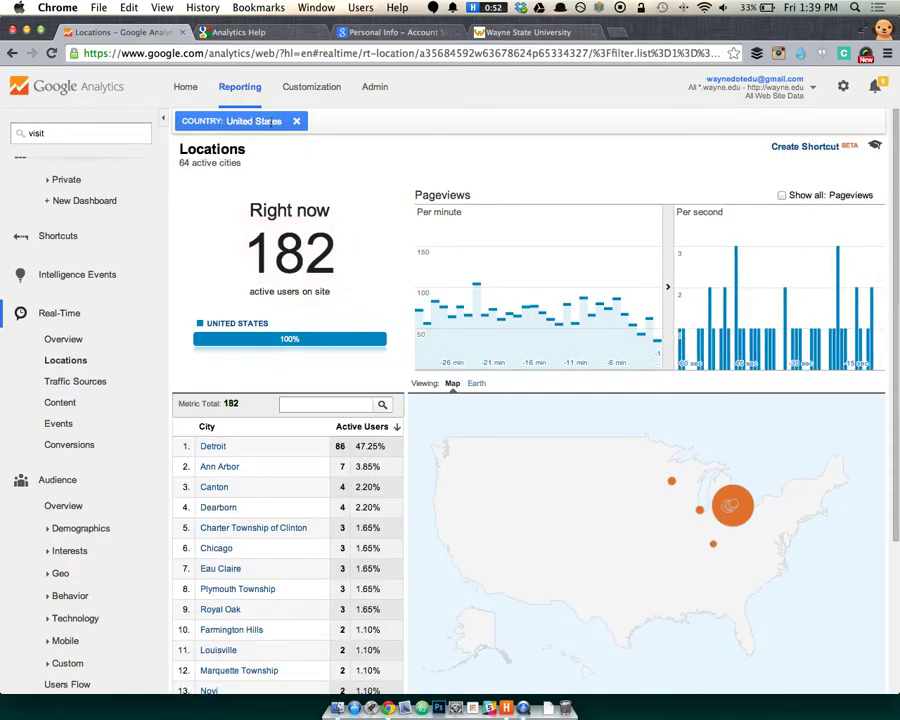
pyautogui.click(75, 382)
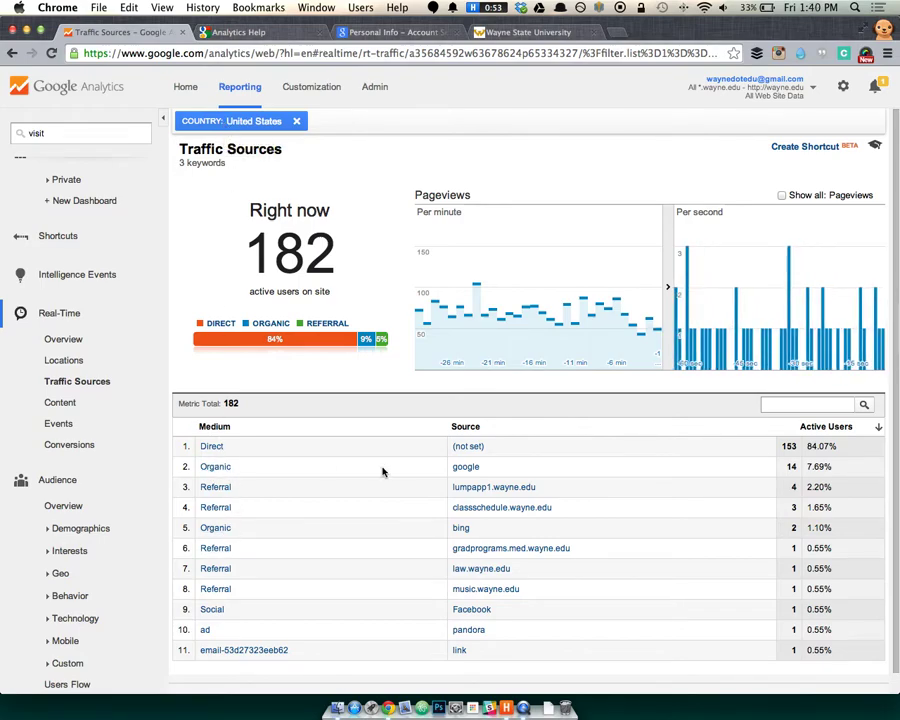
pyautogui.click(466, 467)
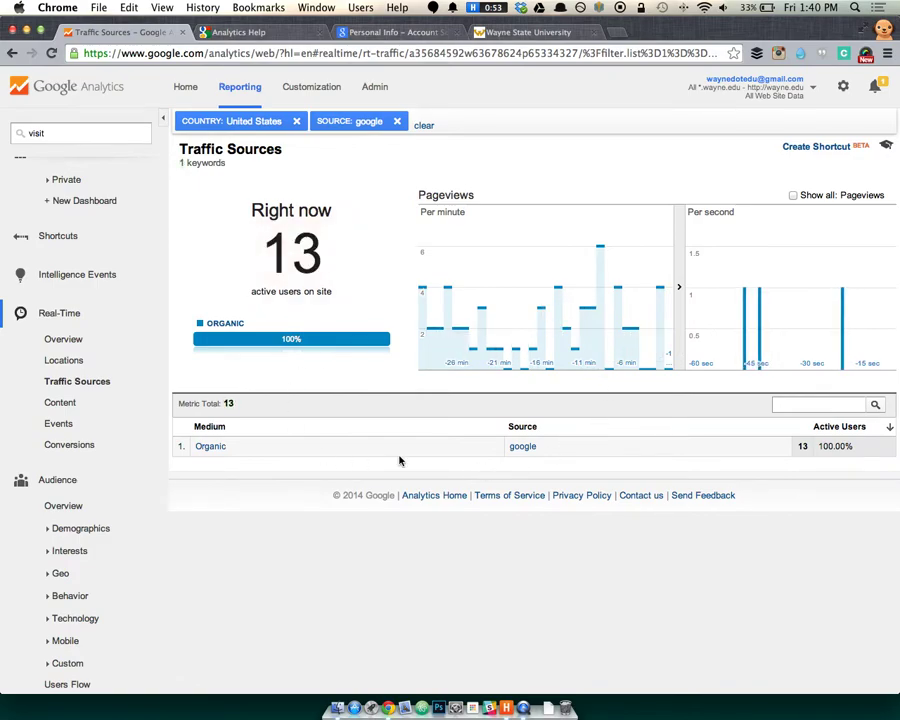
# Show the real-time Content report of active pages for the United States/google visitors.
pyautogui.click(82, 405)
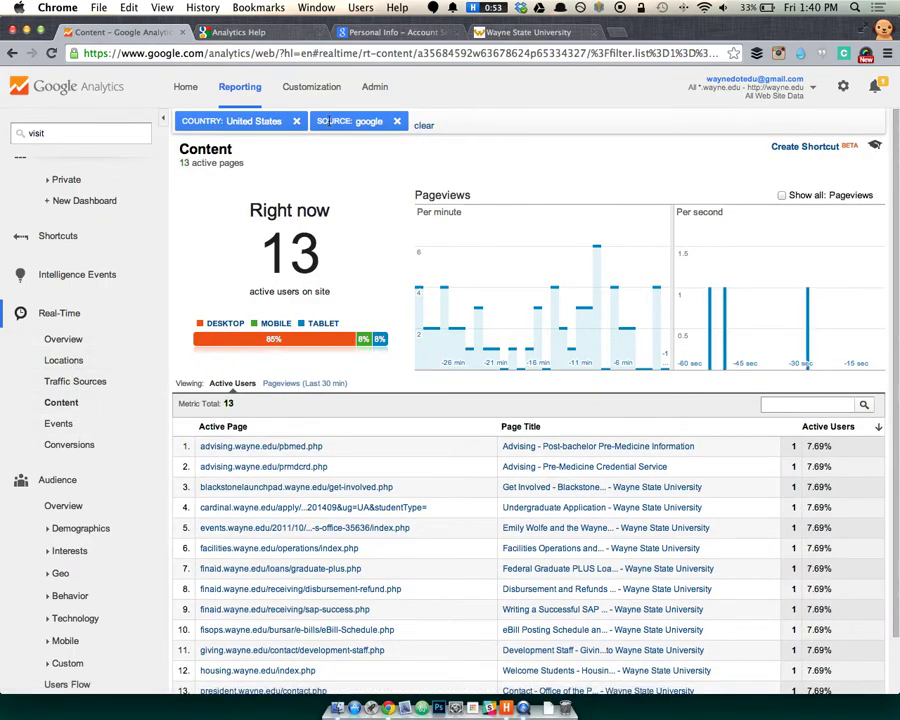
pyautogui.scroll(-2, 310, 437)
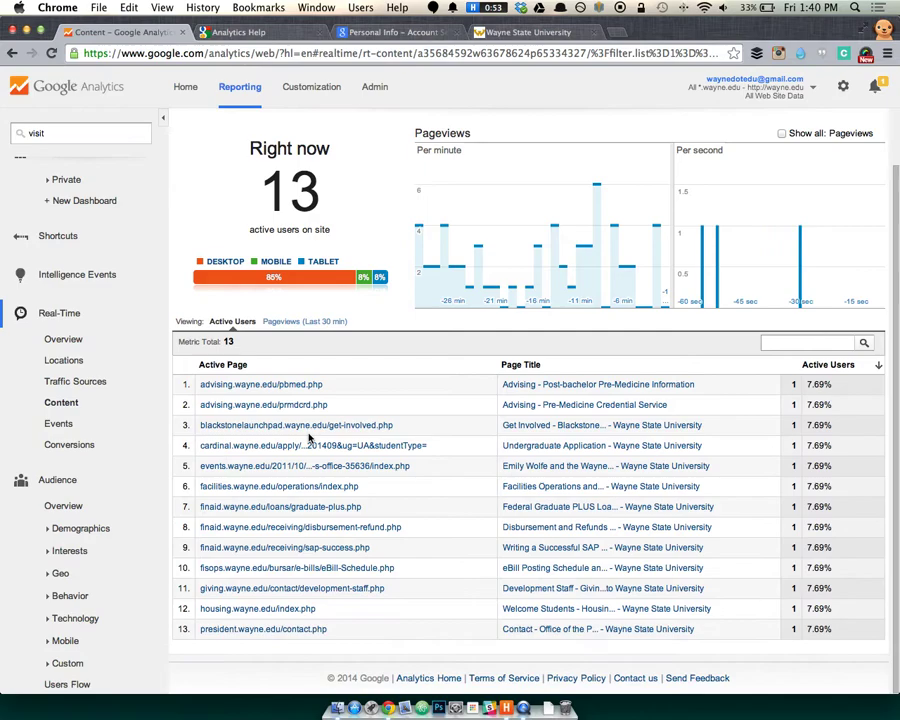
pyautogui.scroll(2, 375, 400)
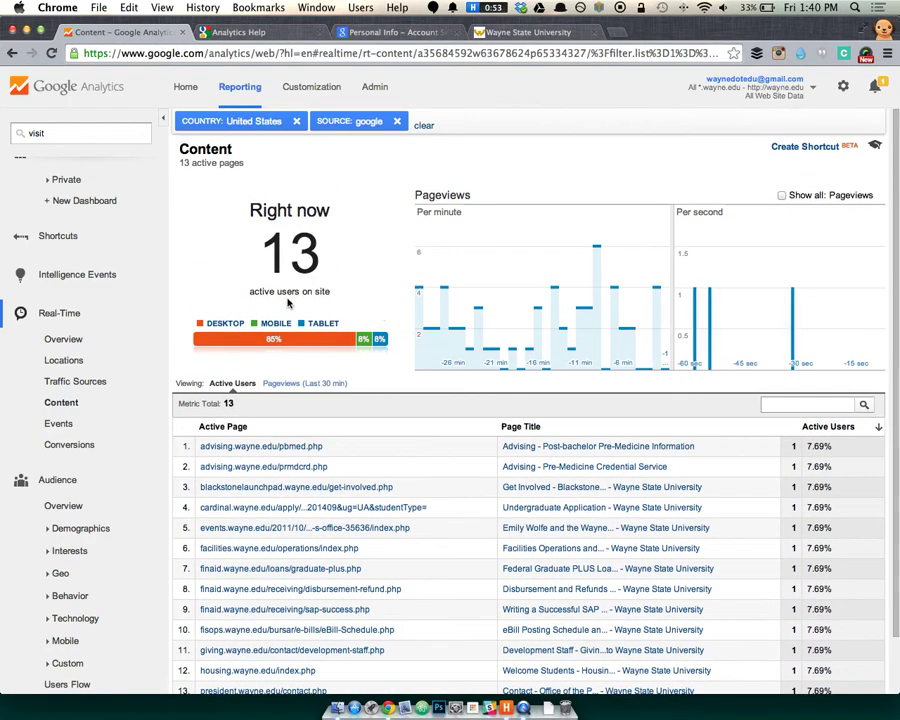
pyautogui.doubleClick(290, 252)
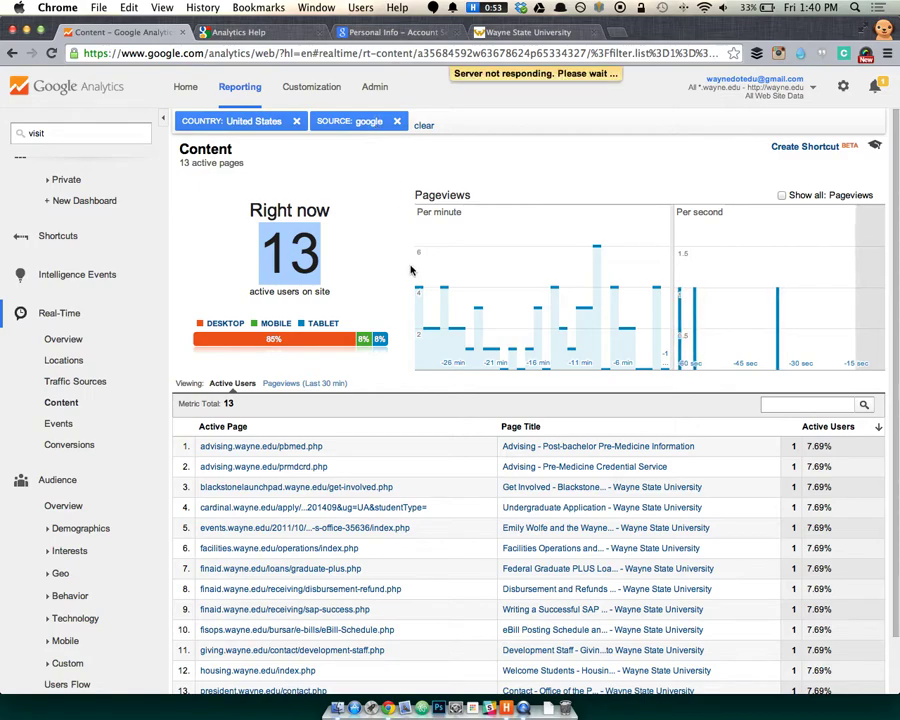
pyautogui.scroll(-1, 371, 490)
pyautogui.scroll(-1, 371, 494)
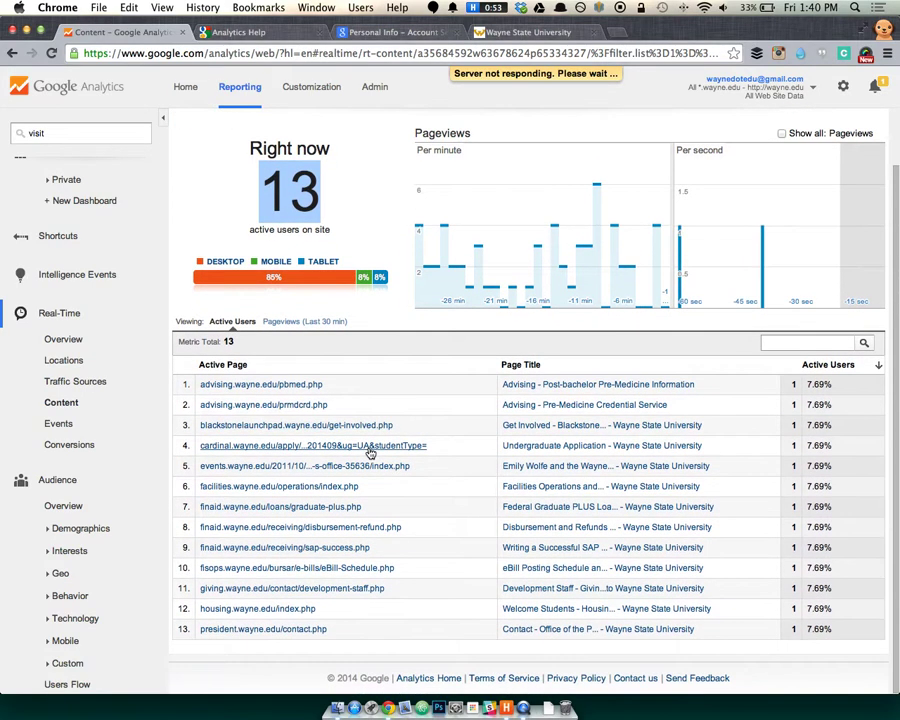
# Rank the active pages by Pageviews (Last 30 min), then switch back to Active Users.
pyautogui.click(296, 330)
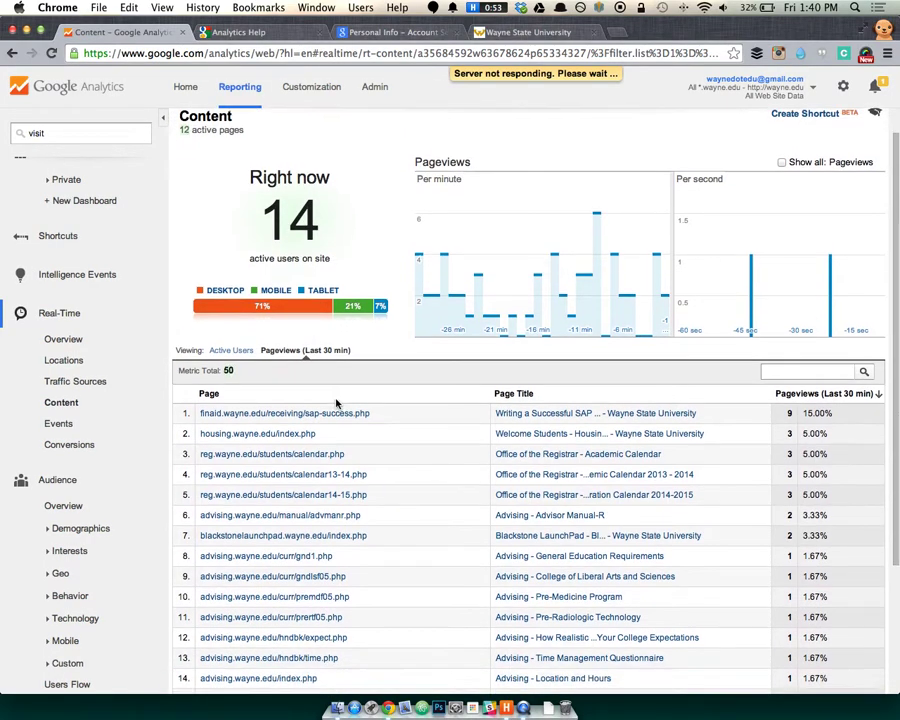
pyautogui.scroll(-1, 394, 376)
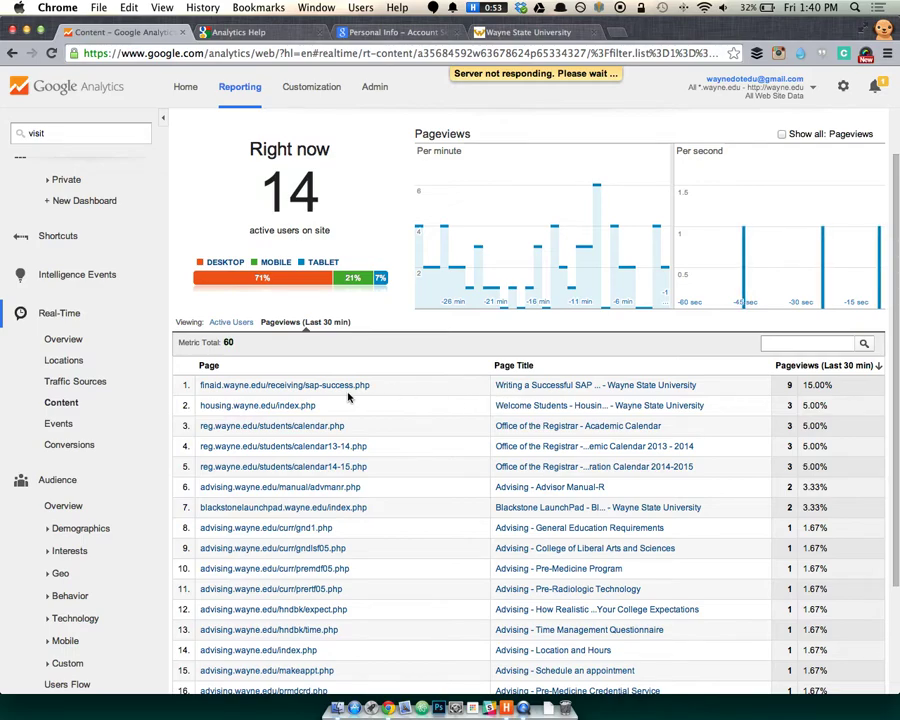
pyautogui.scroll(-4, 350, 392)
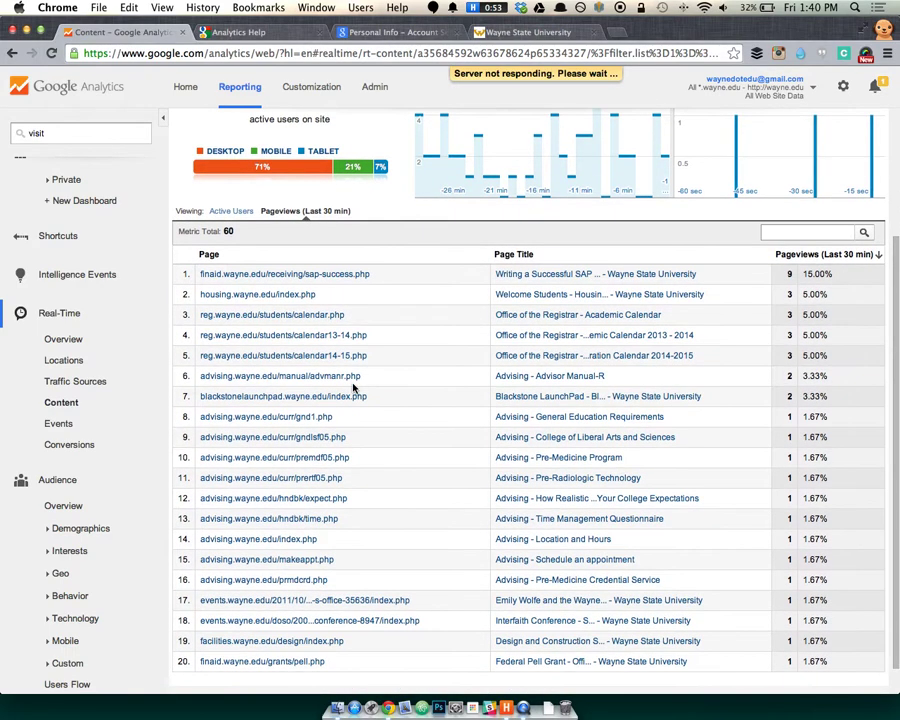
pyautogui.scroll(2, 380, 335)
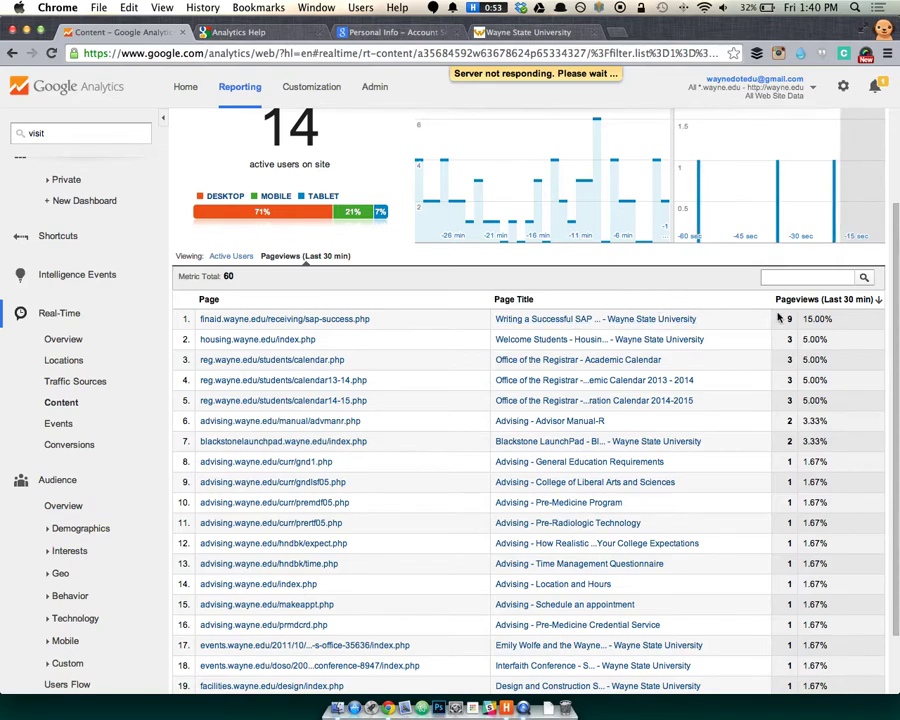
pyautogui.click(233, 256)
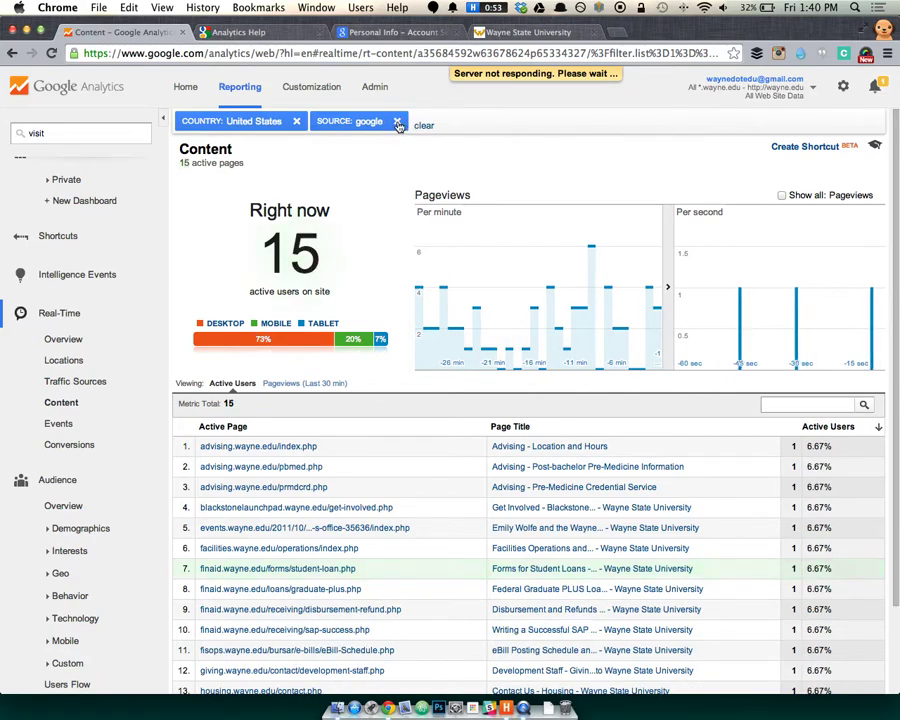
# Remove the google and United States filters and reopen the unfiltered Real-Time Overview (201 active users).
pyautogui.click(398, 122)
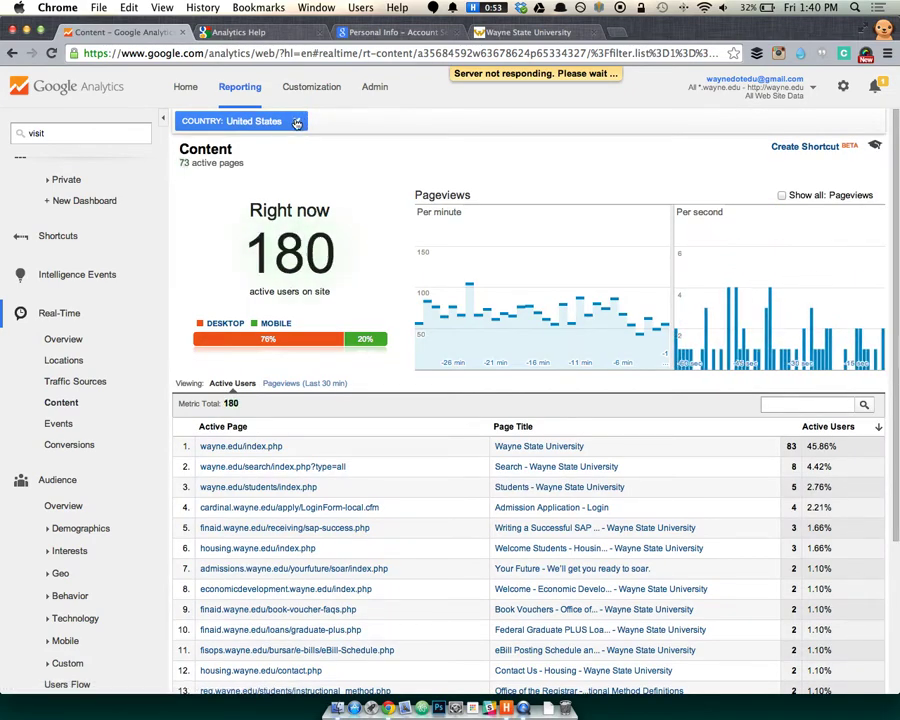
pyautogui.click(296, 122)
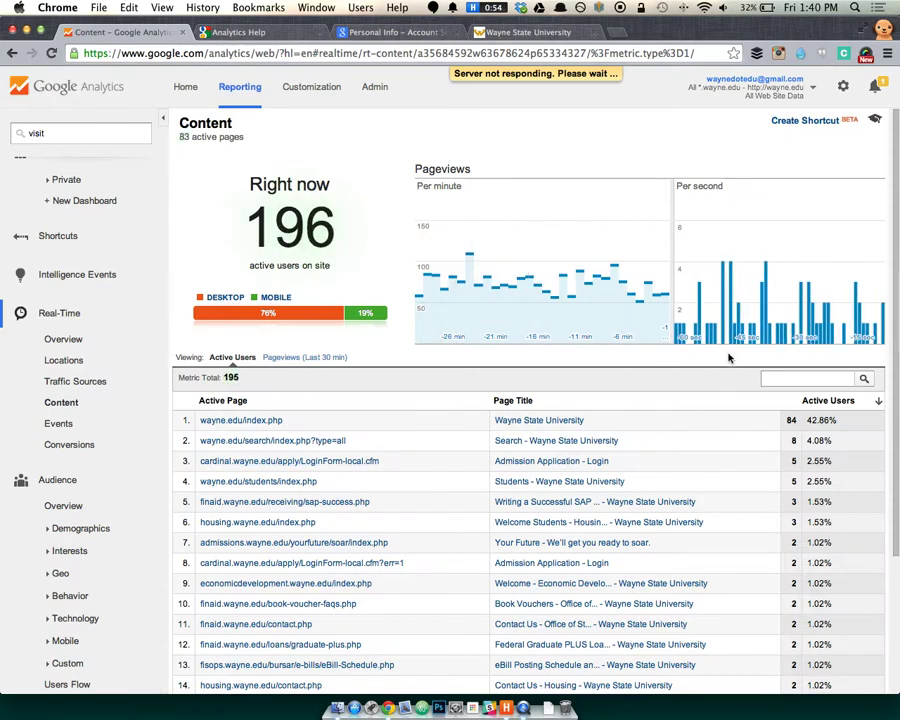
pyautogui.click(55, 344)
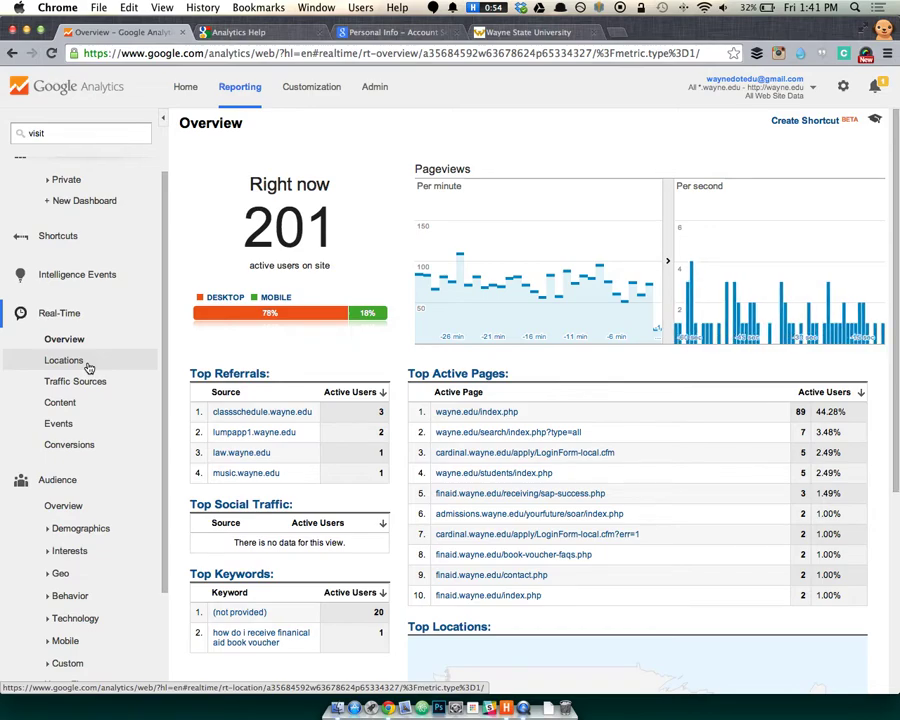
pyautogui.scroll(-3, 108, 514)
pyautogui.scroll(2, 100, 470)
pyautogui.scroll(2, 98, 455)
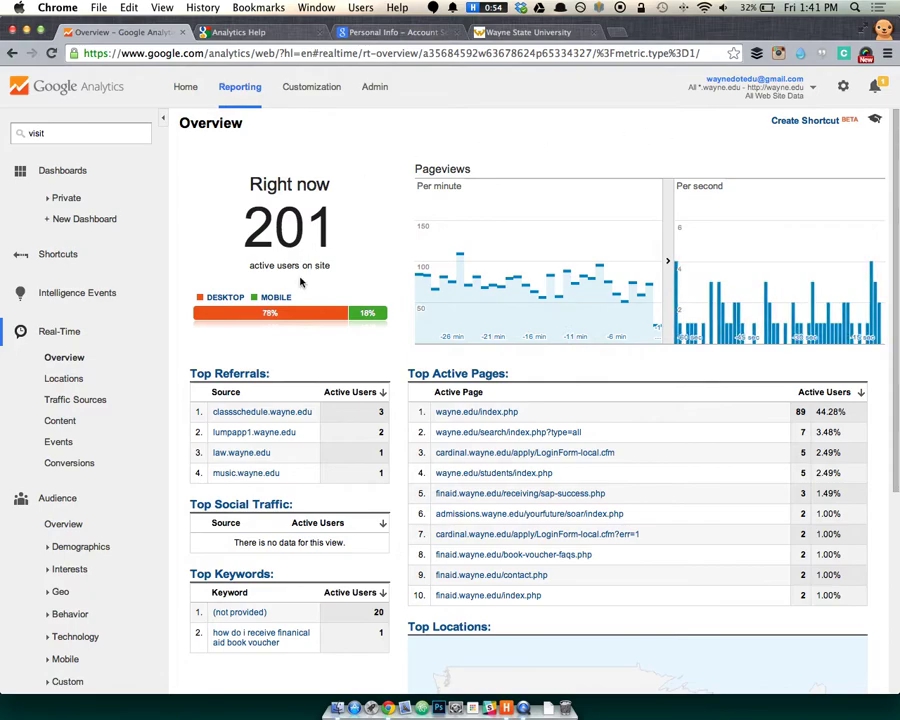
# Set the Audience Overview date range to Jul 25, 2014 only, then reopen the Real-Time Overview.
pyautogui.click(76, 525)
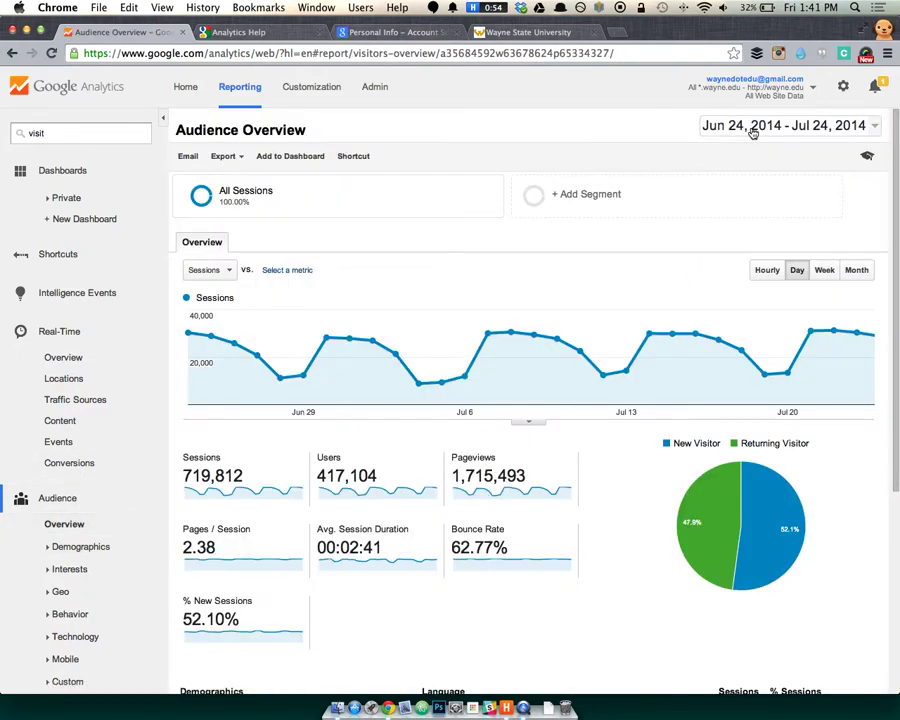
pyautogui.click(753, 133)
pyautogui.click(679, 203)
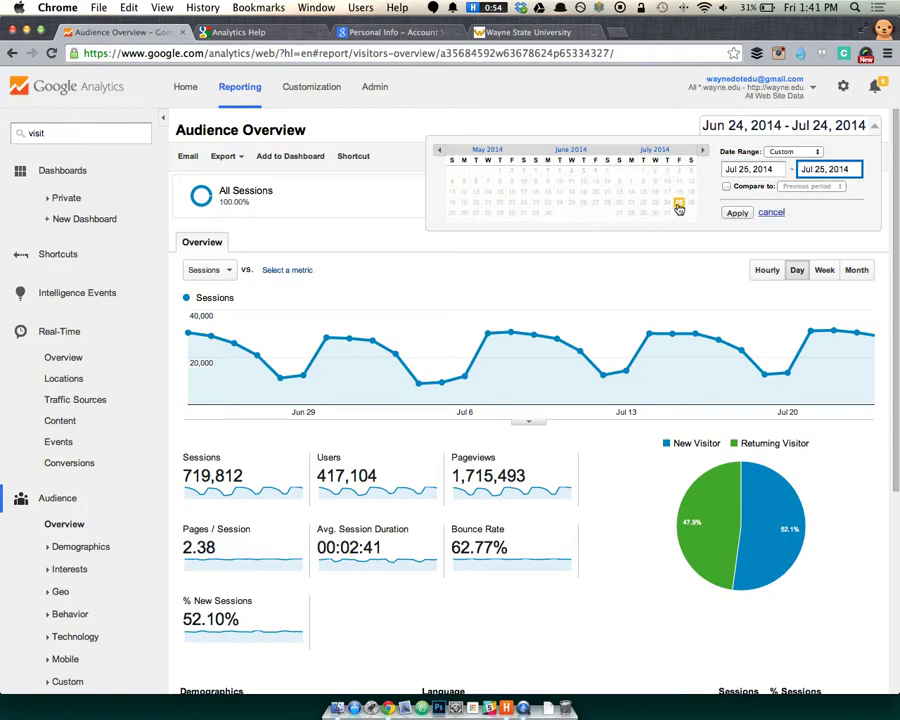
pyautogui.click(736, 213)
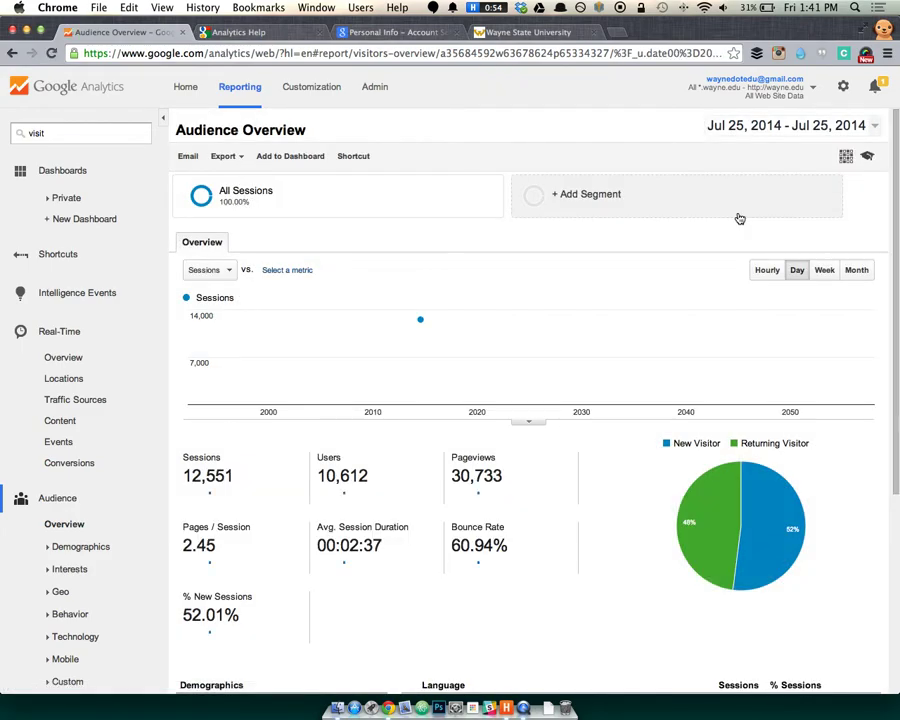
pyautogui.click(45, 358)
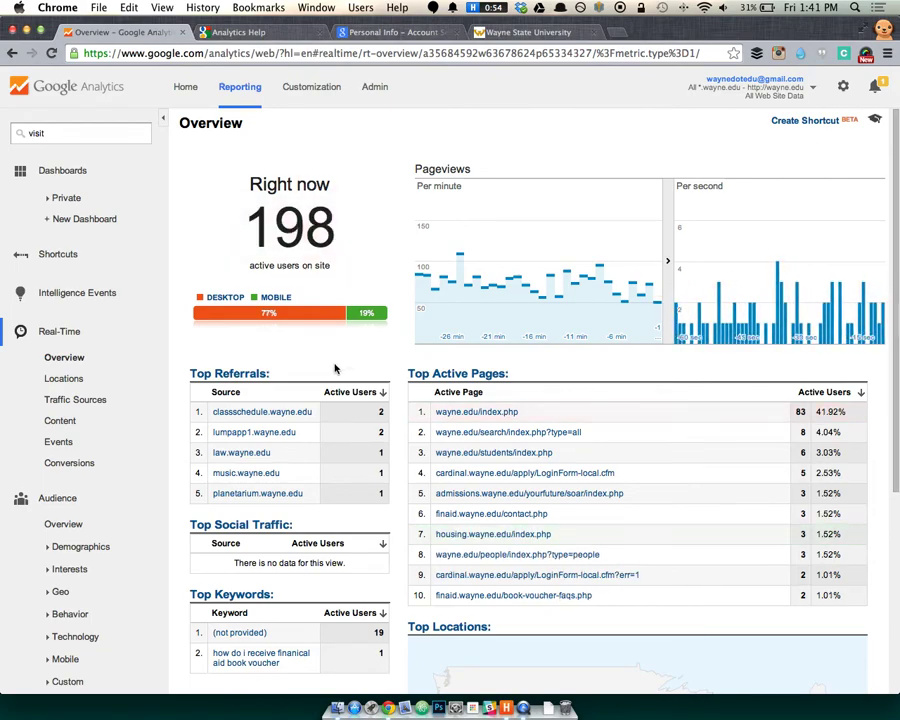
# Search 'engin' in the account menu and switch to the engineering.wayne.edu view.
pyautogui.click(745, 88)
pyautogui.write('engin')
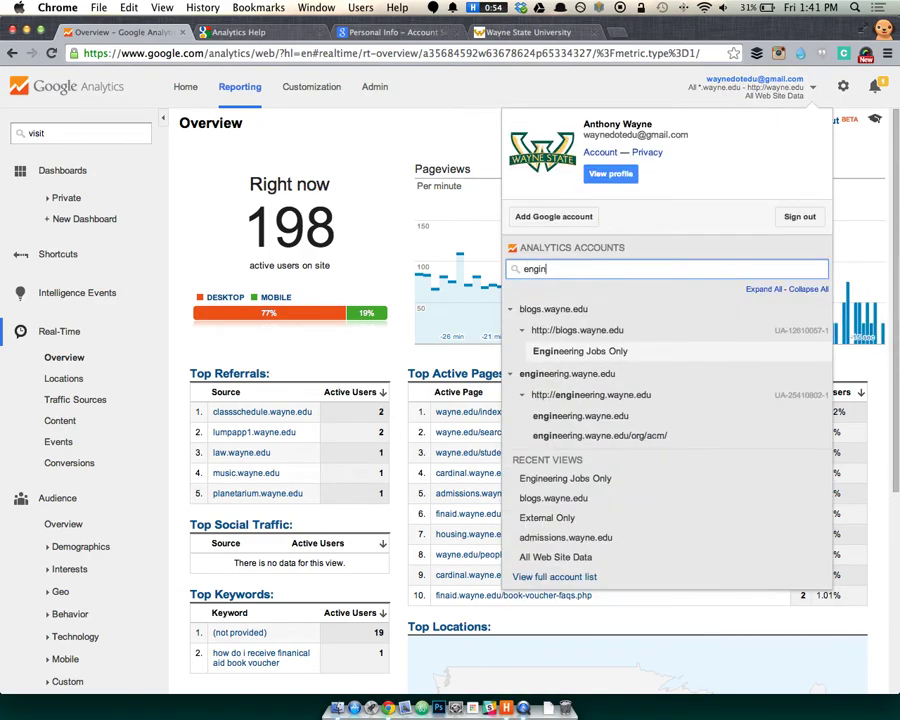
pyautogui.click(613, 416)
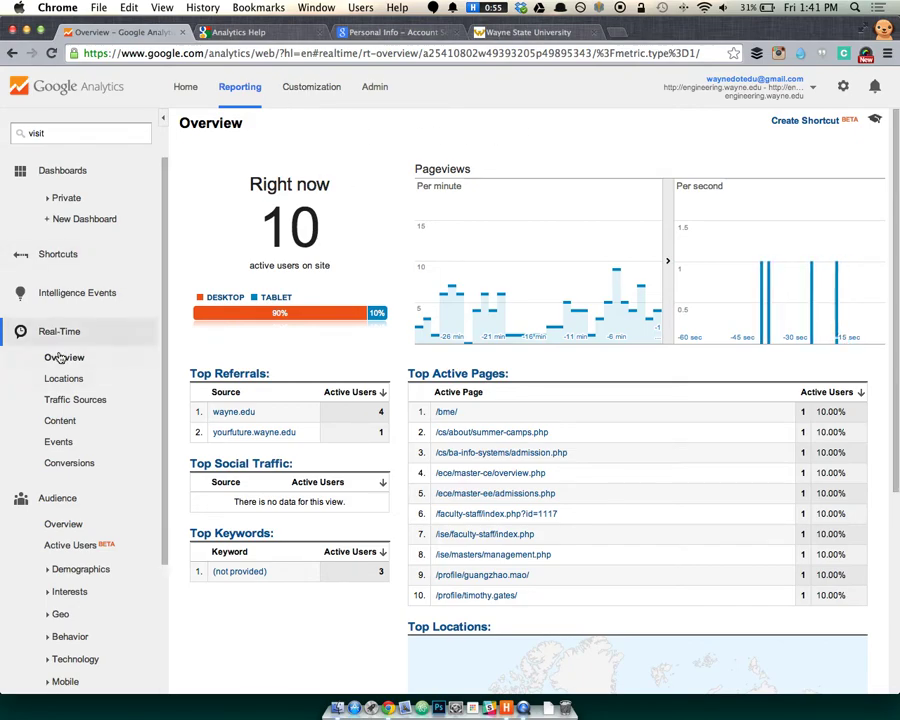
pyautogui.click(730, 90)
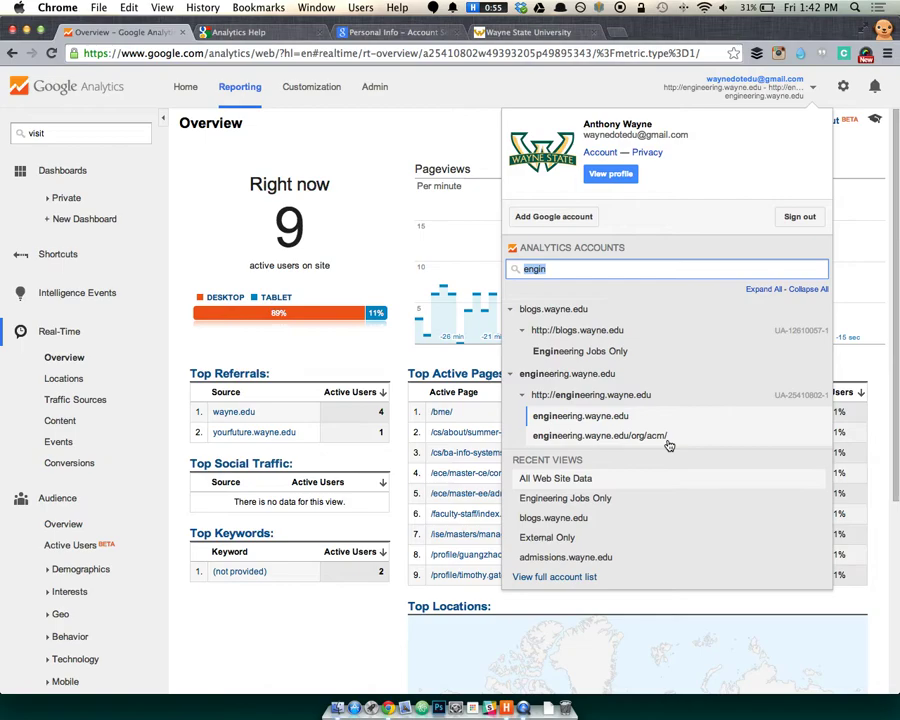
# Switch to the engineering.wayne.edu/org/acm/ view and check its real-time Locations and Overview.
pyautogui.click(667, 440)
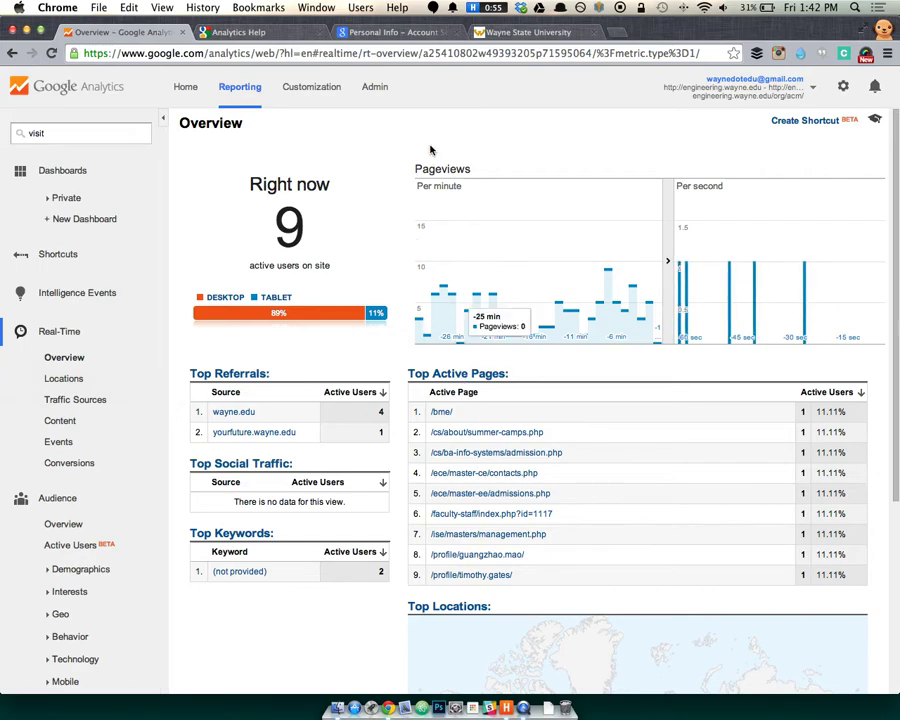
pyautogui.click(94, 381)
pyautogui.click(94, 358)
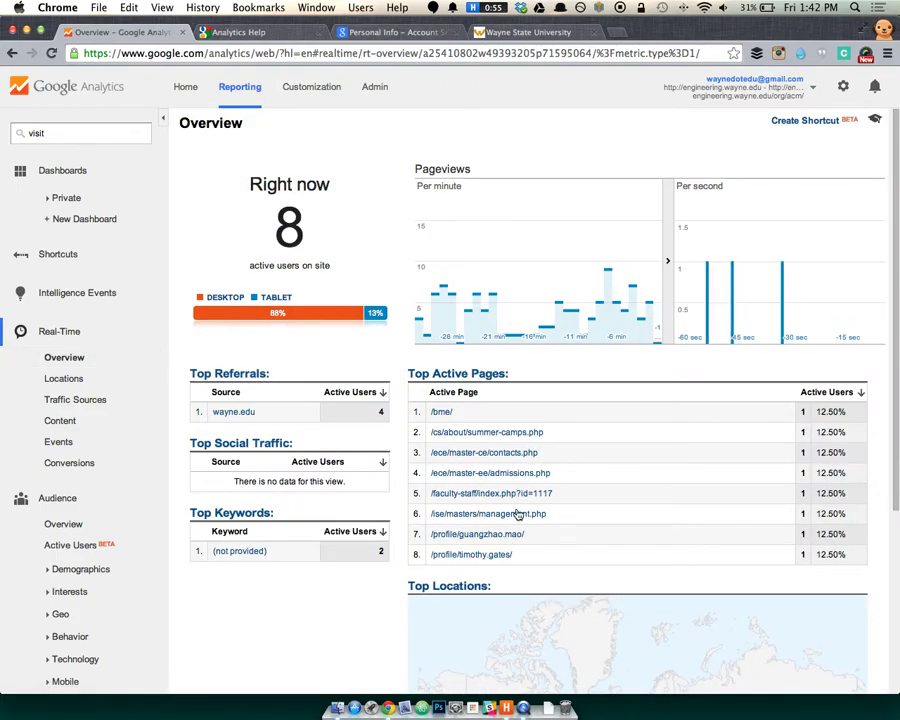
pyautogui.scroll(-5, 507, 578)
pyautogui.scroll(5, 367, 568)
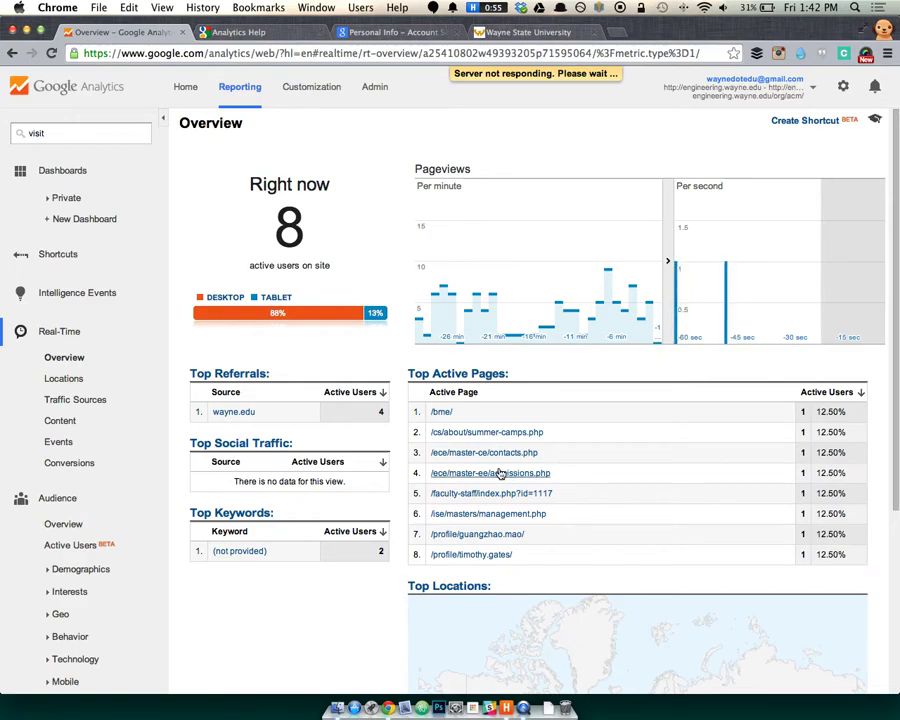
pyautogui.scroll(-5, 496, 472)
pyautogui.scroll(4, 524, 472)
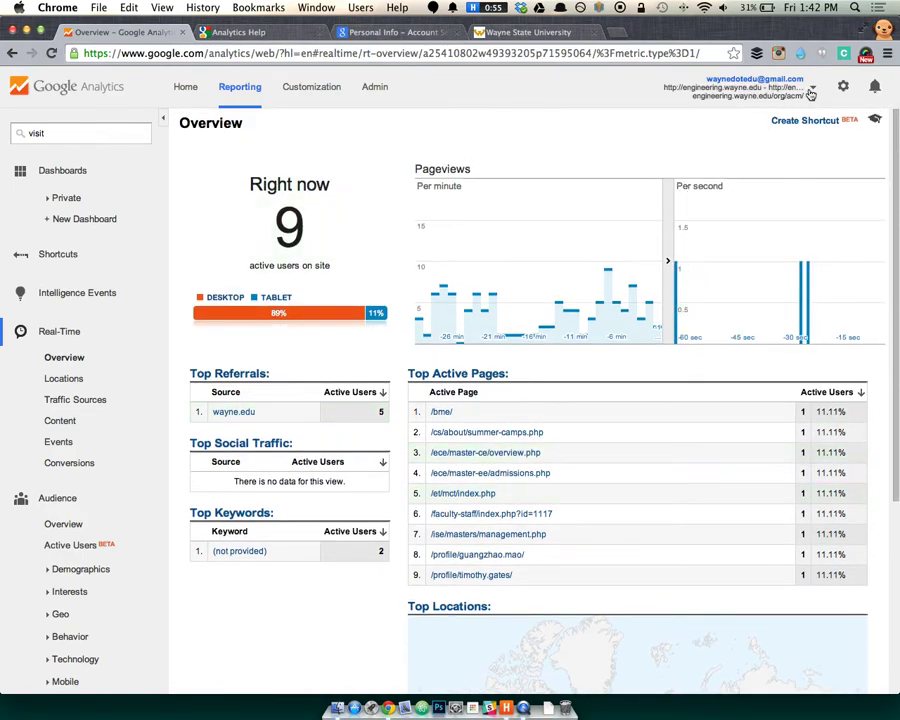
# Select the engineering.wayne.edu view again from the account menu.
pyautogui.click(760, 88)
pyautogui.click(608, 390)
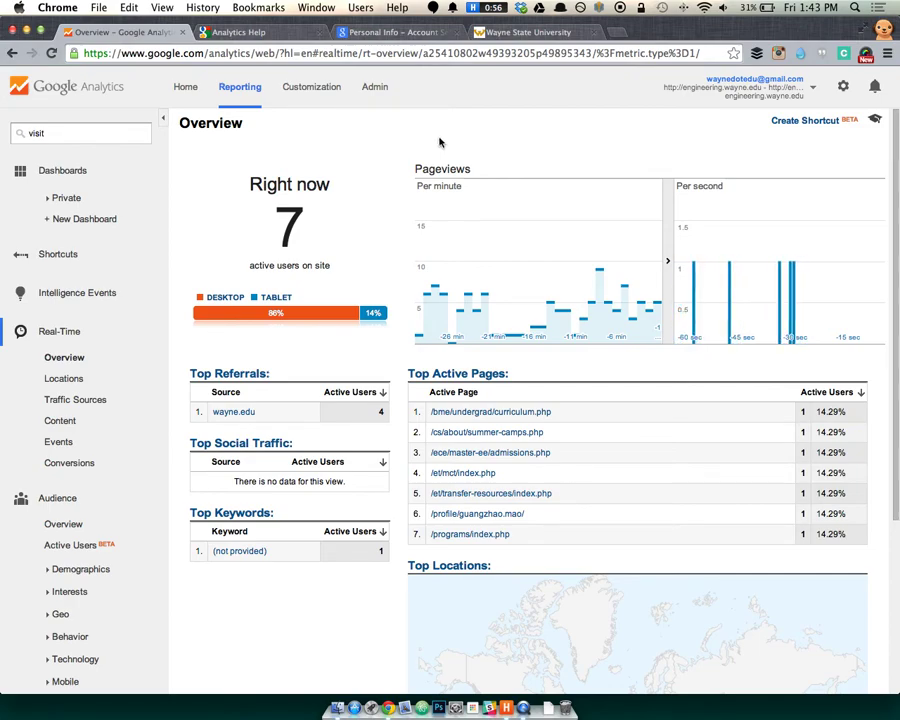
pyautogui.hotkey('ctrl', 't')
pyautogui.write('woopra.com')
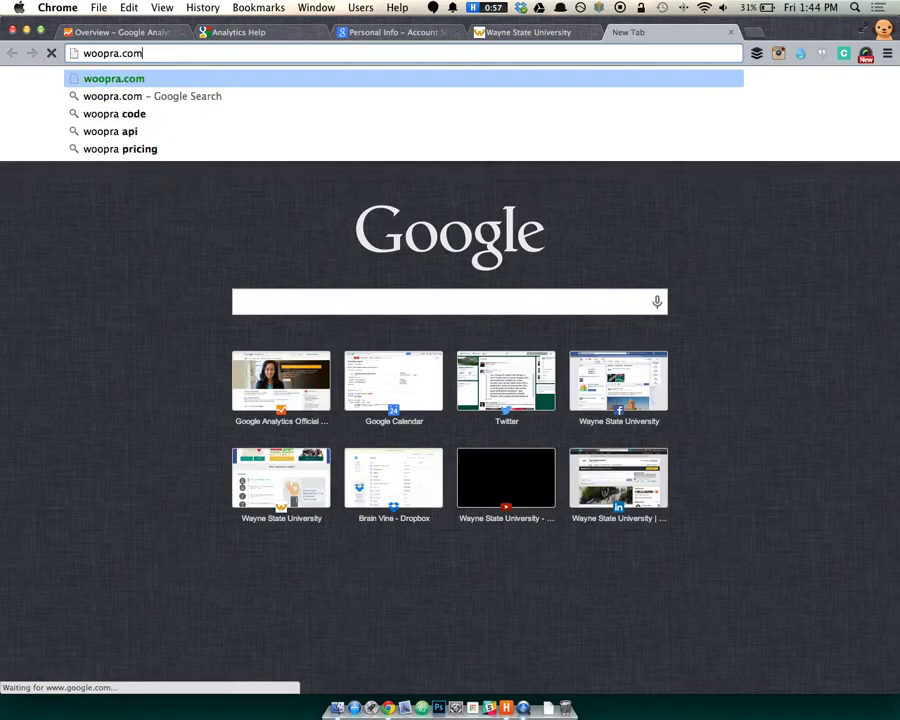
pyautogui.press('Return')
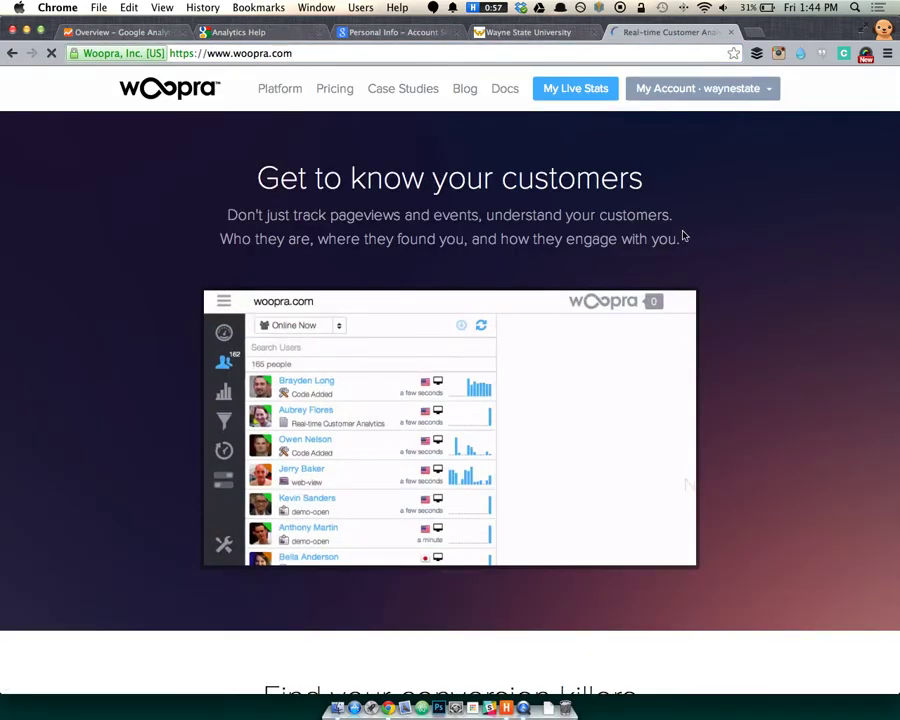
pyautogui.scroll(-2, 773, 354)
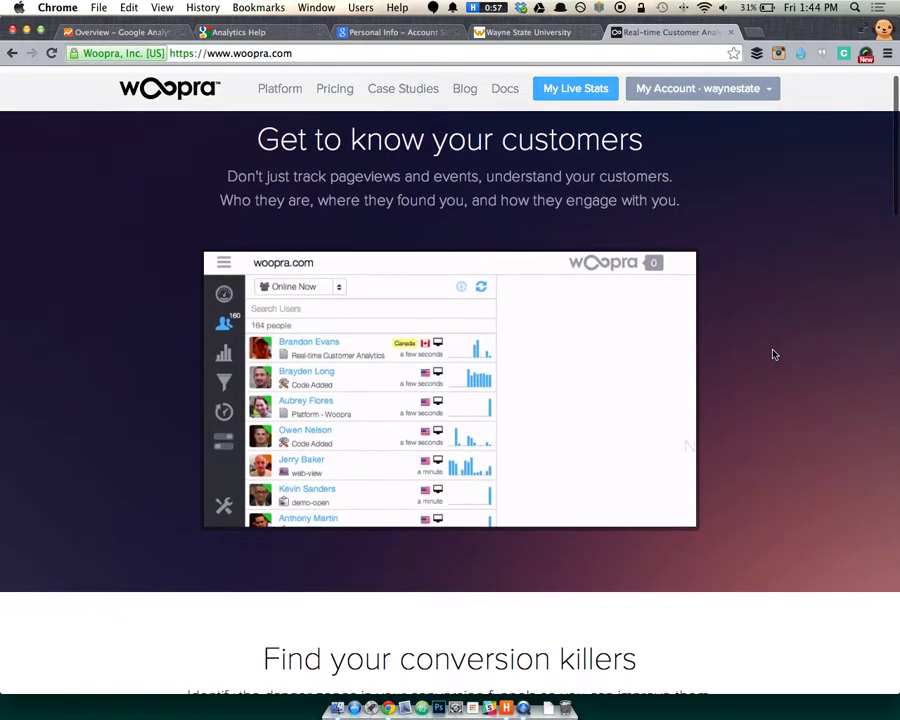
pyautogui.scroll(2, 773, 354)
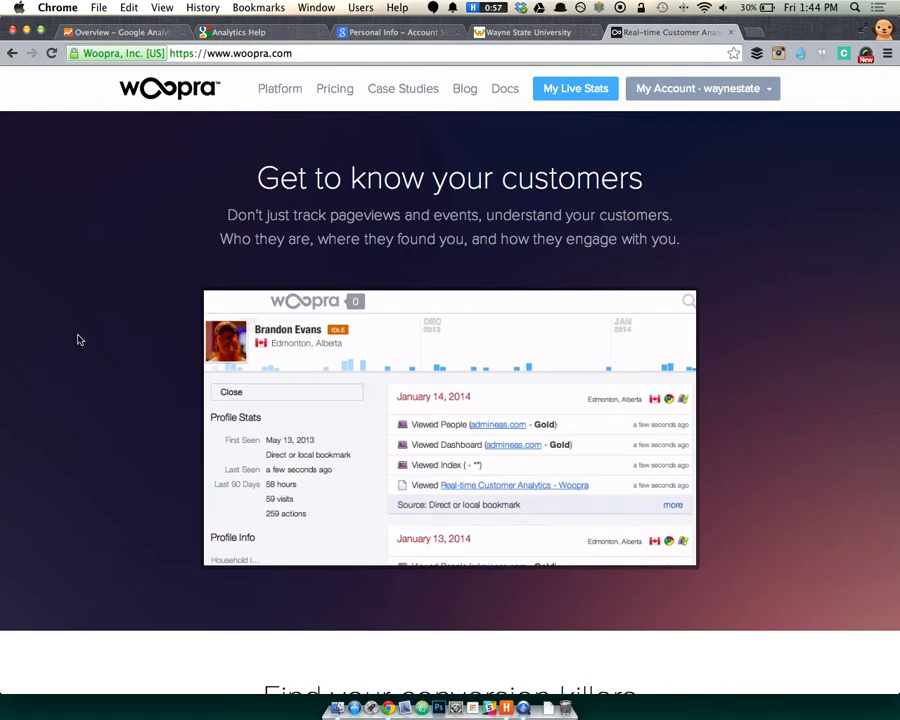
pyautogui.press('super+w')
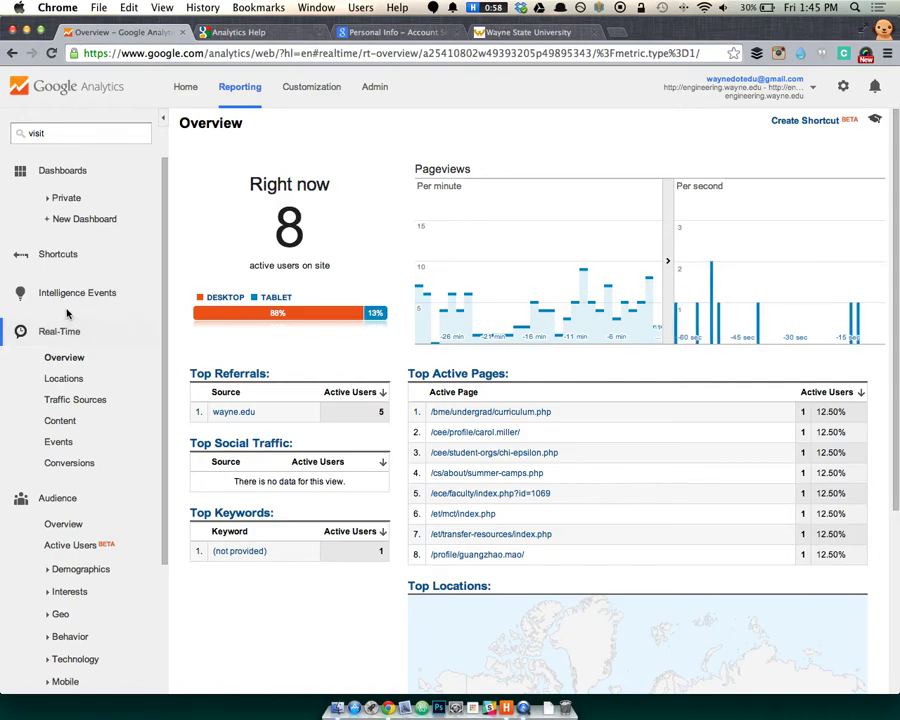
# Go through real-time Locations and Traffic Sources to the Content list of engineering pages.
pyautogui.click(58, 376)
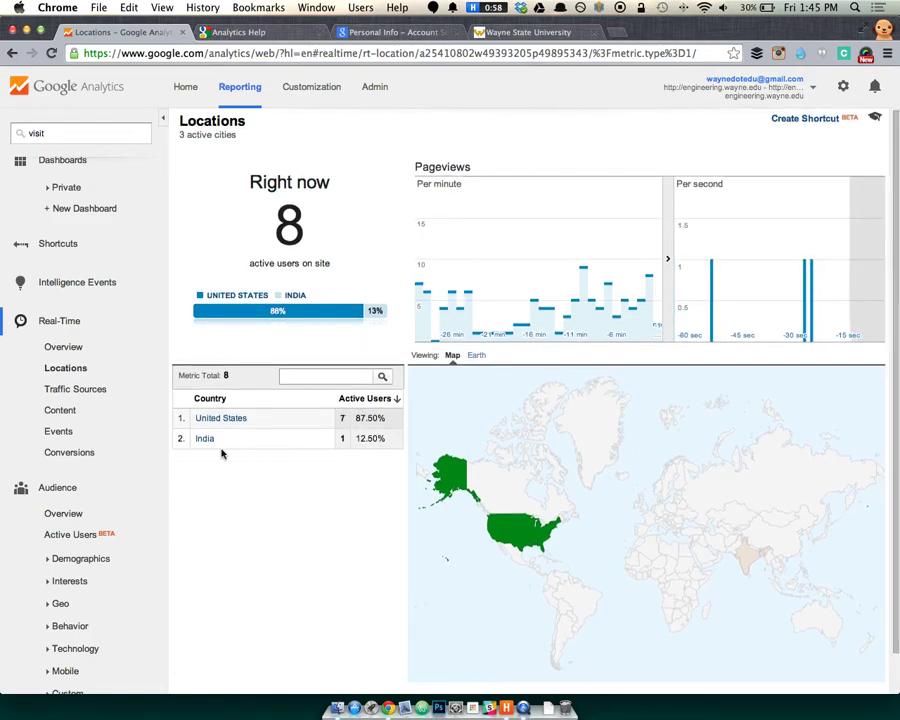
pyautogui.click(112, 390)
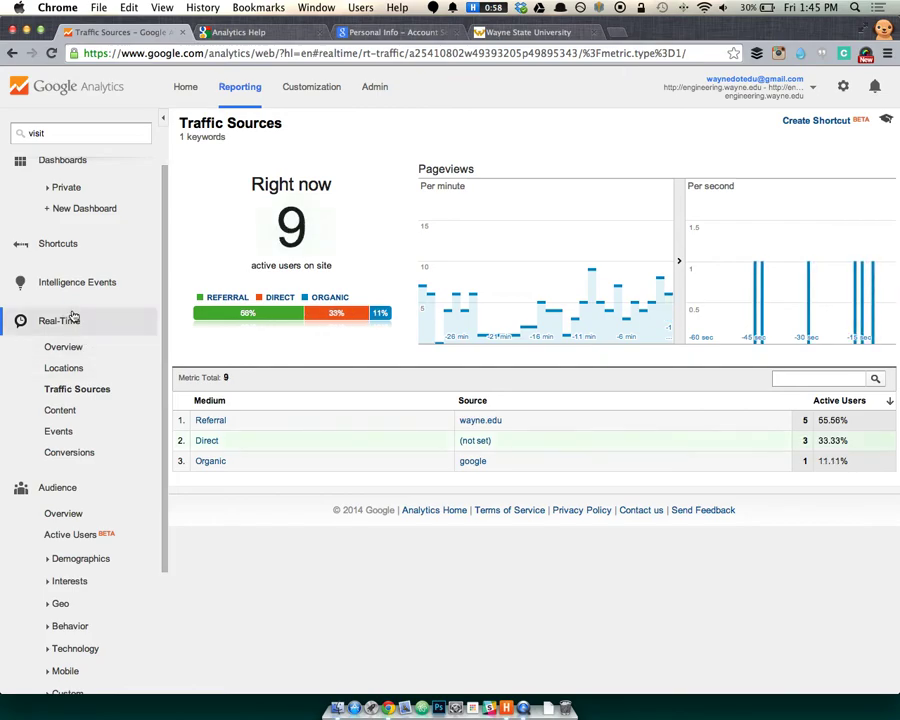
pyautogui.click(73, 412)
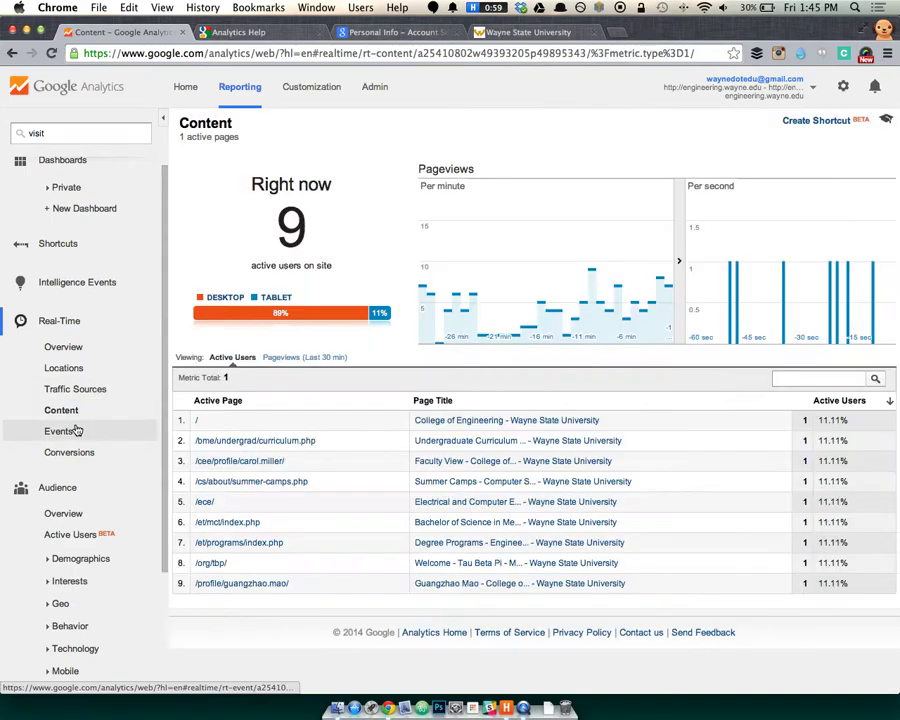
# Switch to the Real-Time Events report to see live activity on engineering.wayne.edu.
pyautogui.click(77, 430)
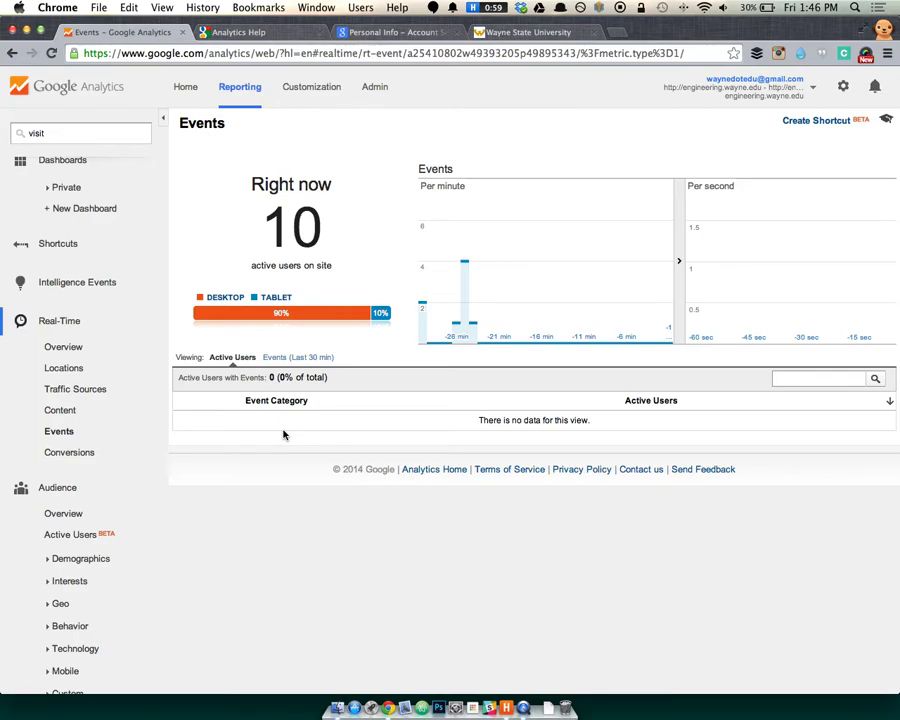
# Load the College of Engineering site in a new tab, read the featured news story, and return home.
pyautogui.press('super+t')
pyautogui.write('en')
pyautogui.press('Return')
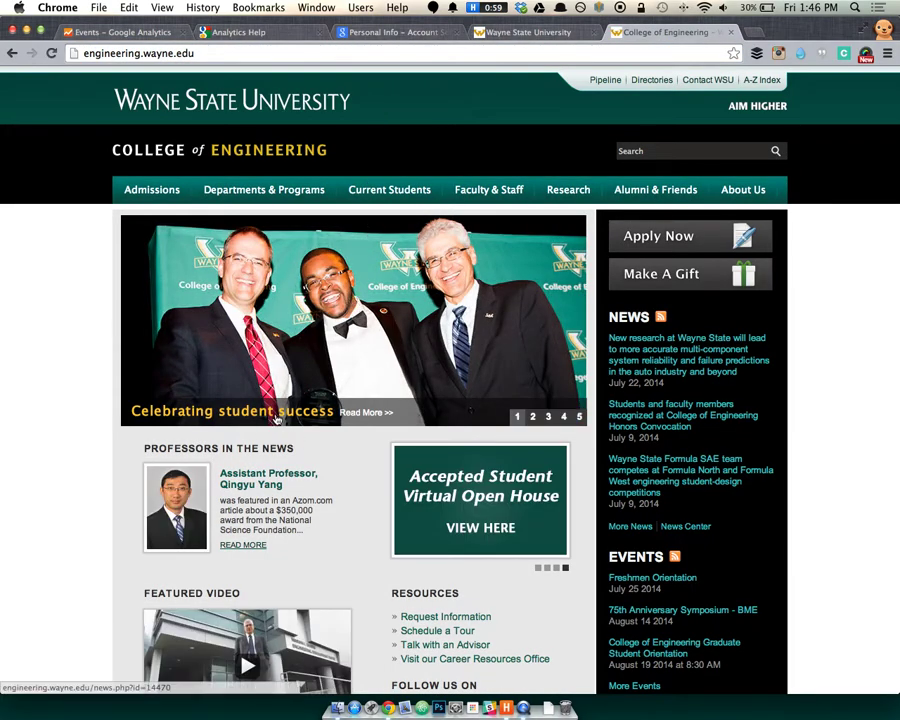
pyautogui.moveTo(129, 412); pyautogui.dragTo(350, 421)
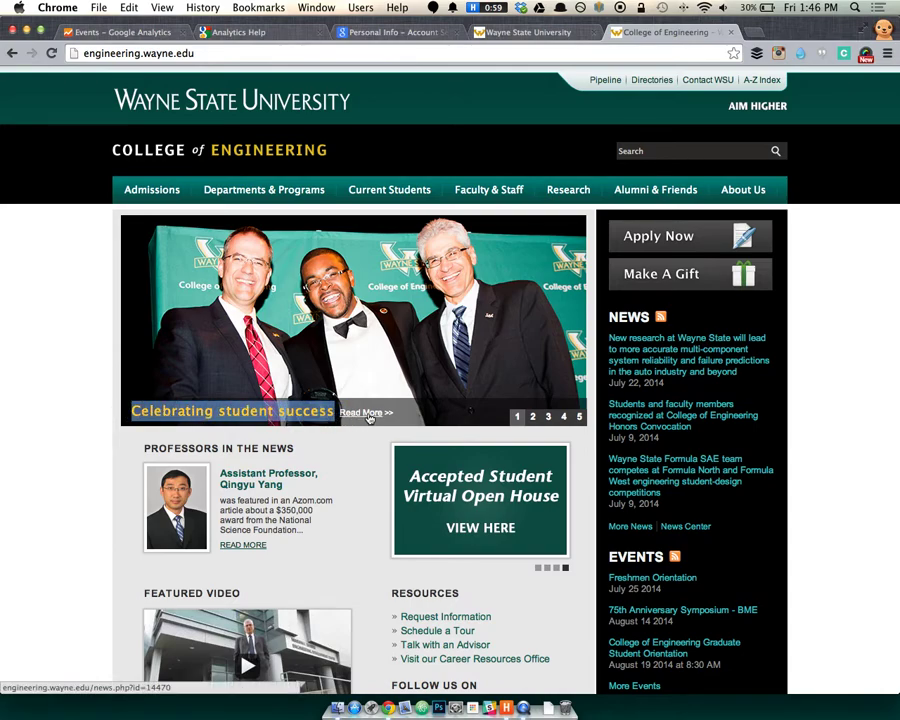
pyautogui.click(99, 435)
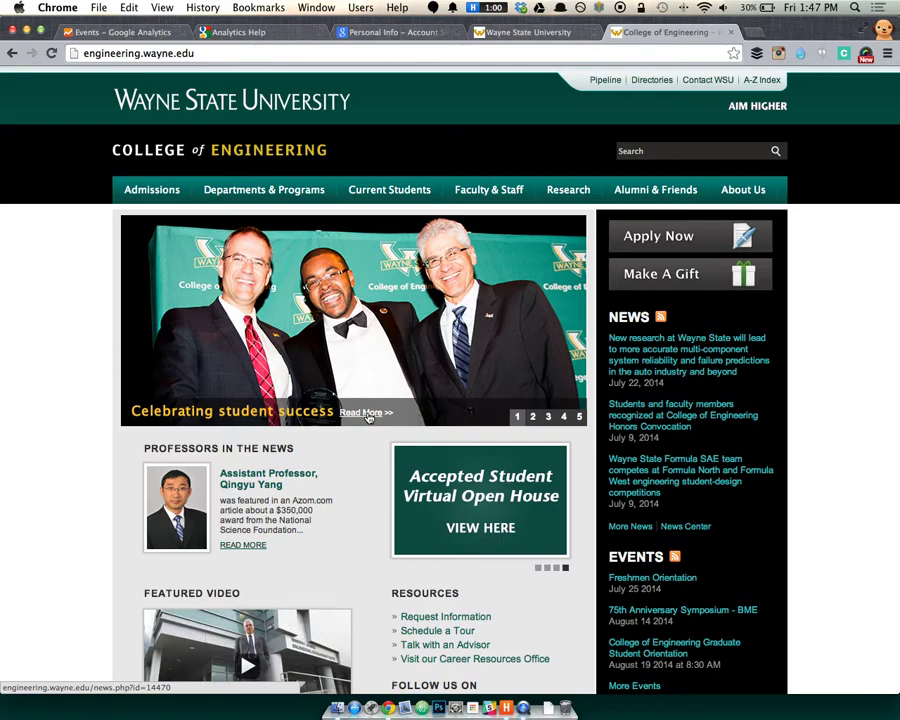
pyautogui.click(366, 413)
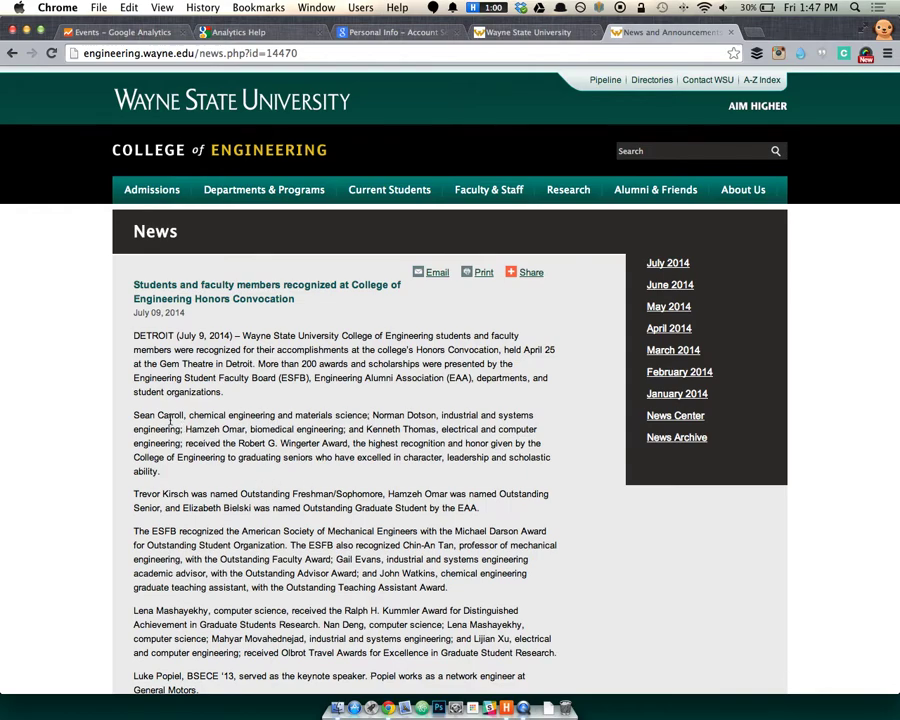
pyautogui.click(208, 172)
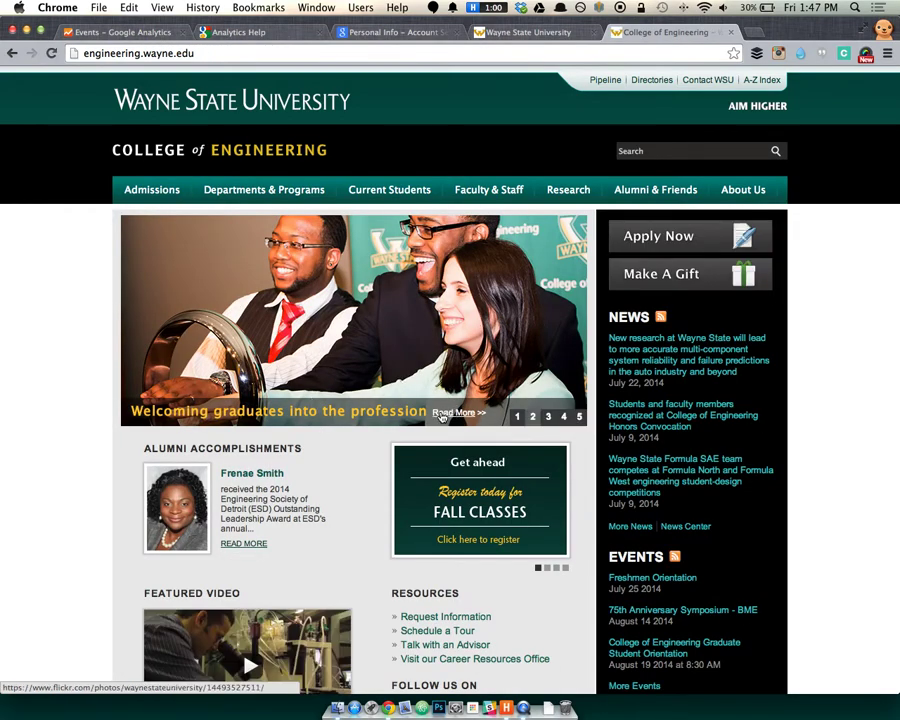
# Scroll the homepage and check the slideshow caption, then return to the Analytics Events tab.
pyautogui.scroll(-4, 40, 482)
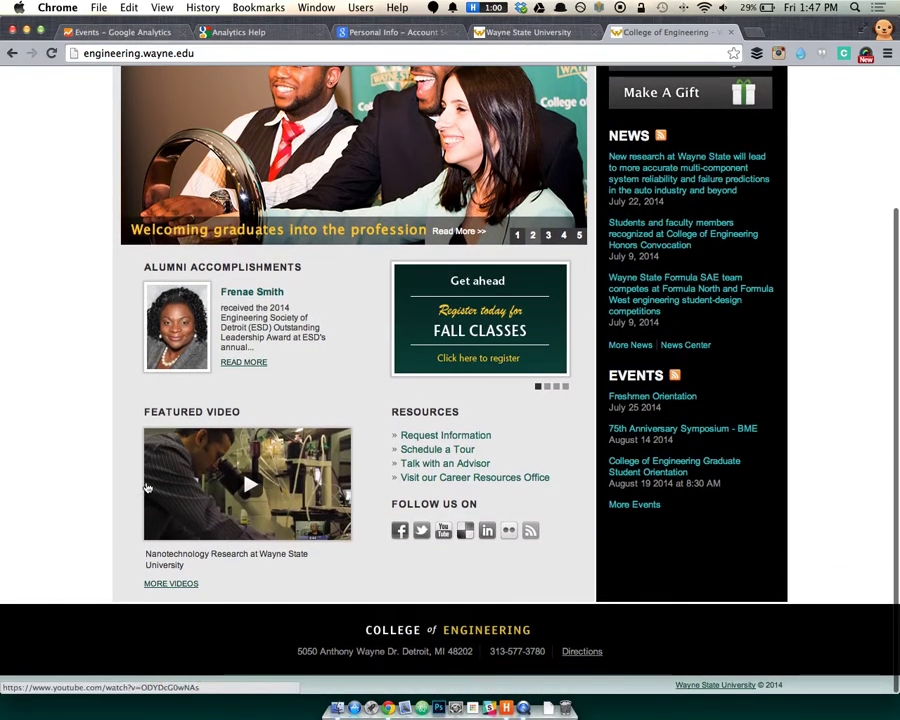
pyautogui.scroll(3, 147, 483)
pyautogui.scroll(2, 147, 485)
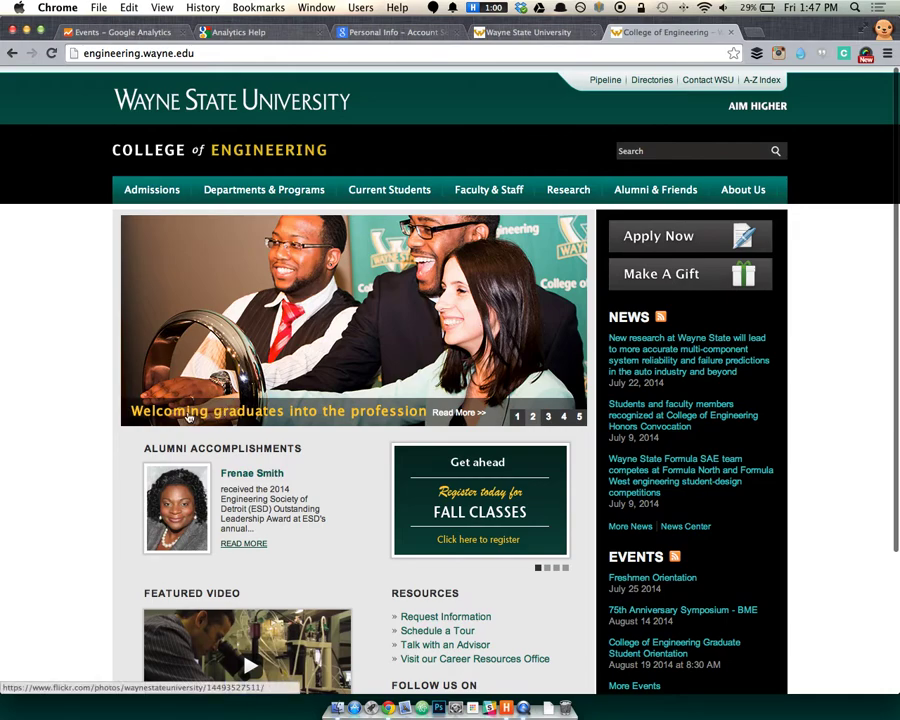
pyautogui.moveTo(131, 412); pyautogui.dragTo(438, 415)
pyautogui.click(96, 444)
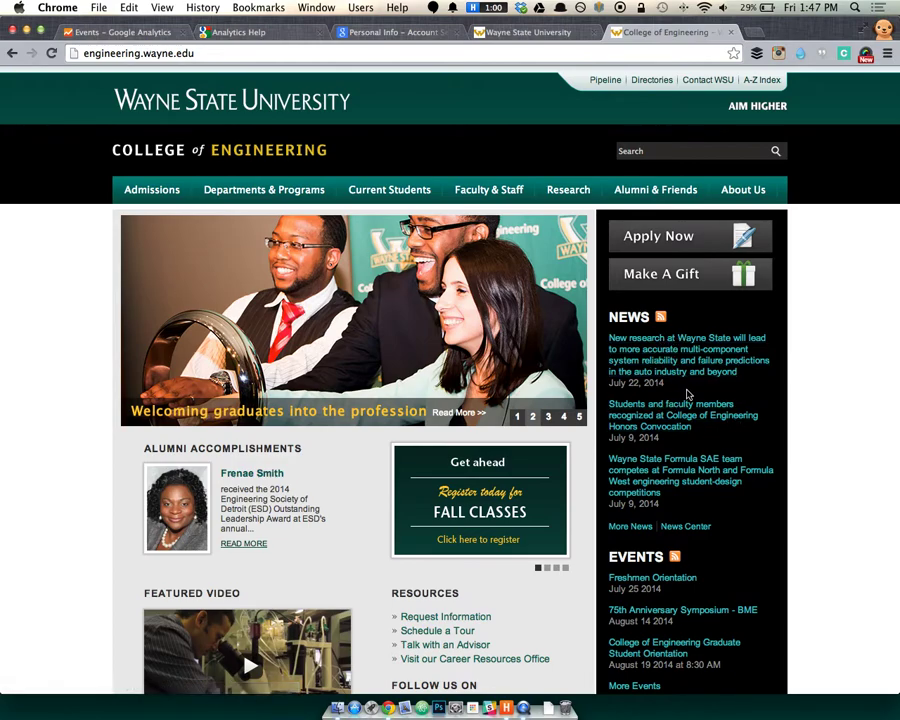
pyautogui.scroll(-1, 686, 420)
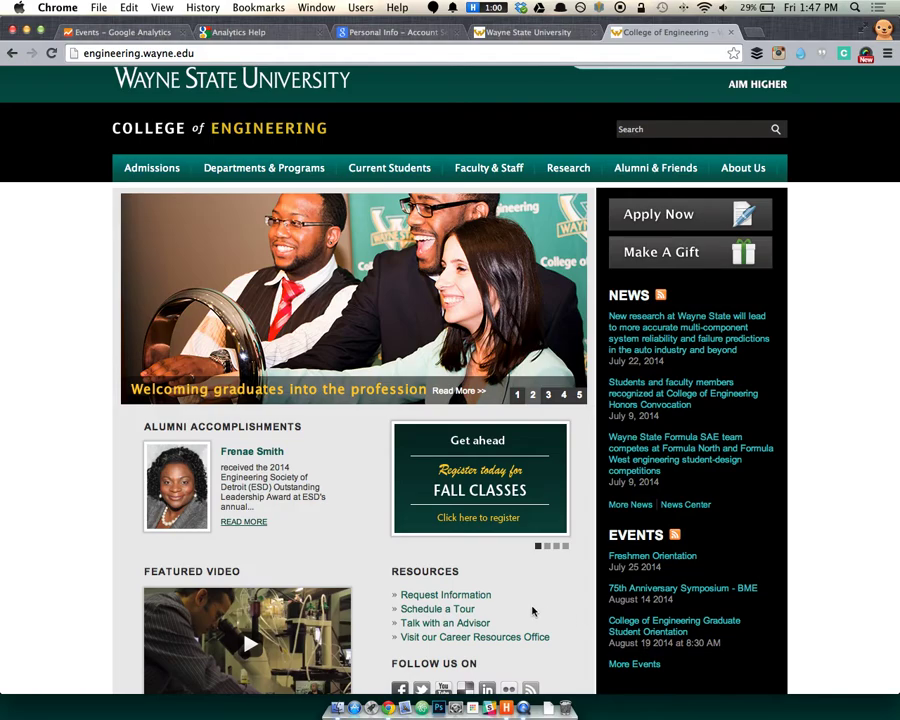
pyautogui.click(97, 37)
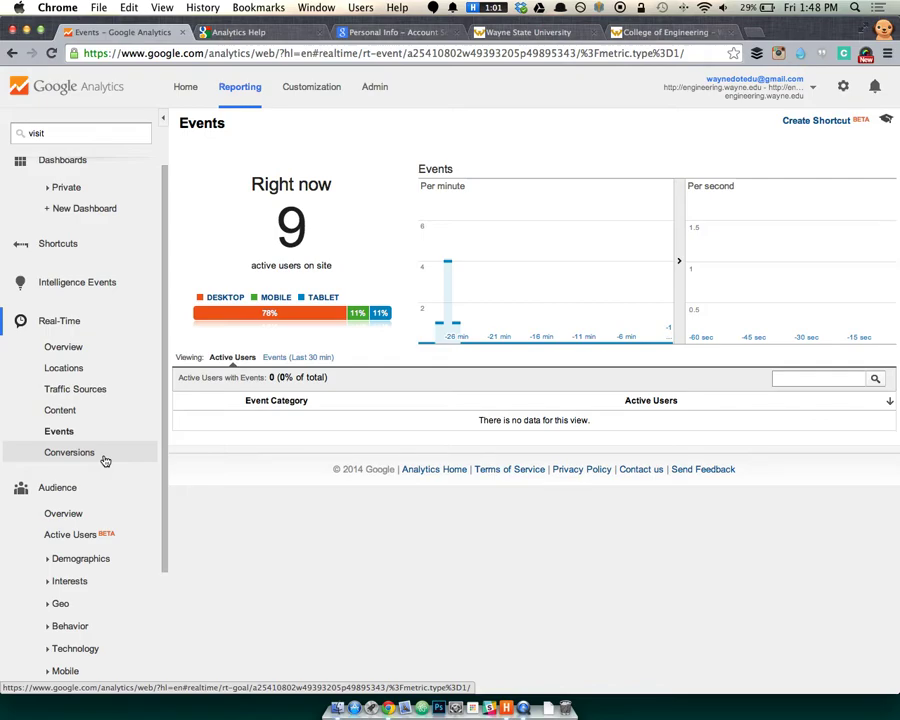
# Show the real-time Conversions report and scroll through the site's four goals.
pyautogui.click(104, 458)
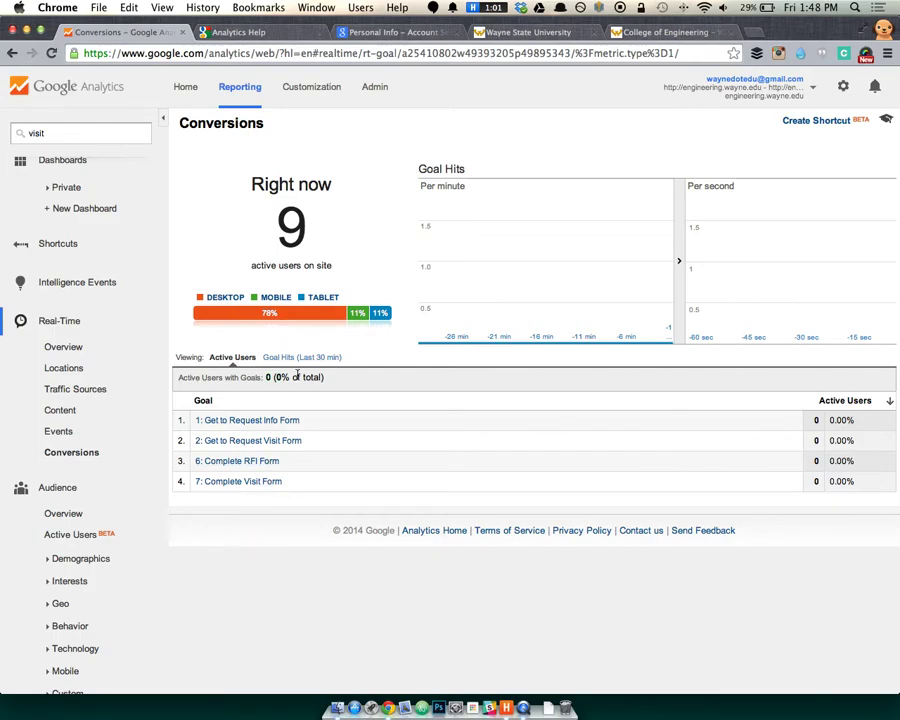
pyautogui.click(66, 462)
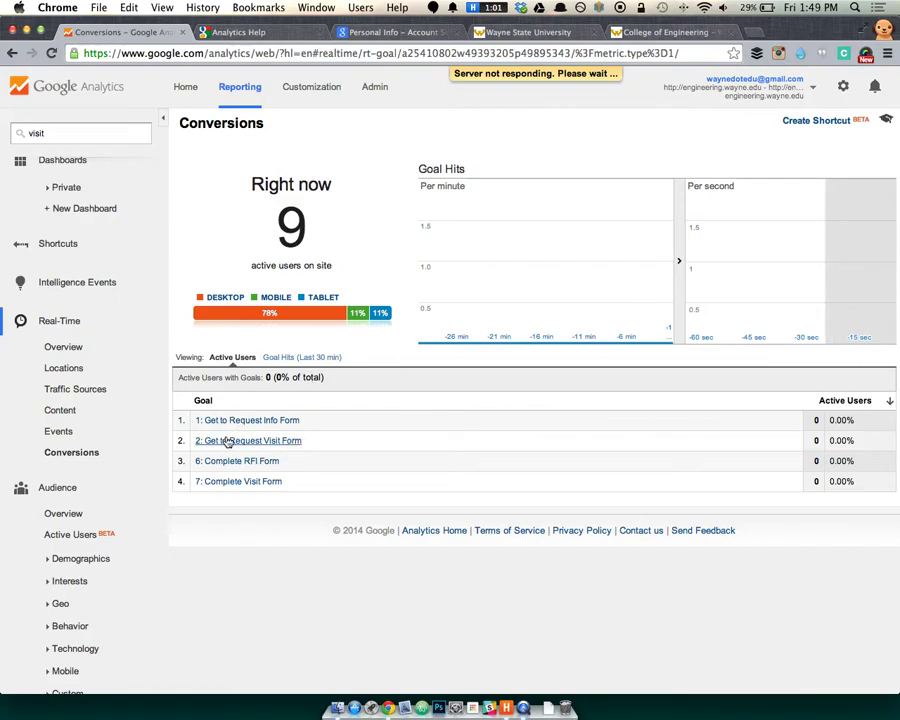
pyautogui.scroll(-4, 112, 514)
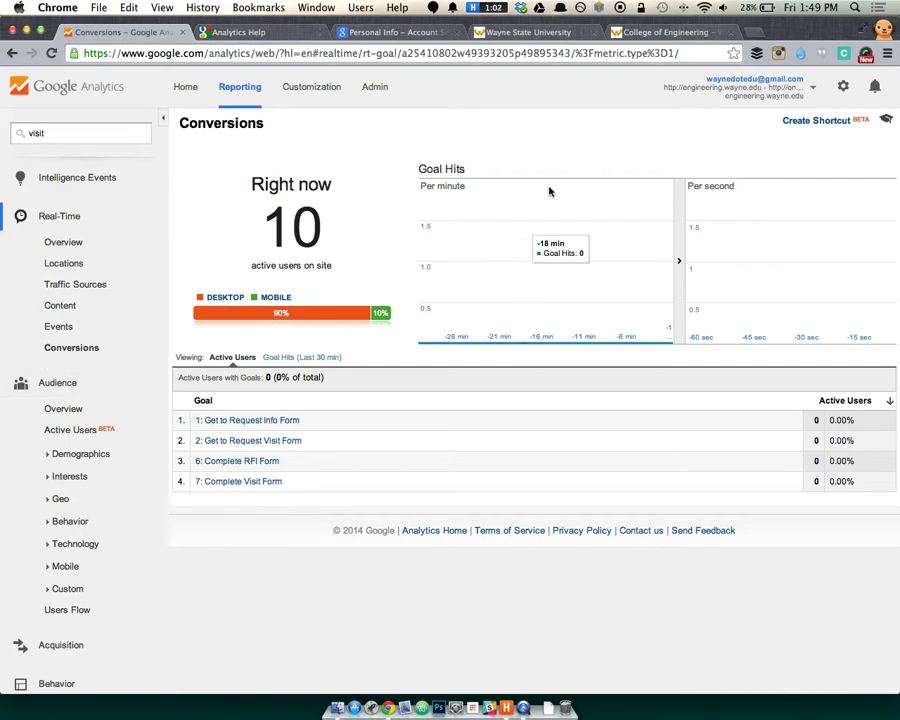
# Open and close a blank browser tab, then show the real-time Traffic Sources report.
pyautogui.hotkey('ctrl', 't')
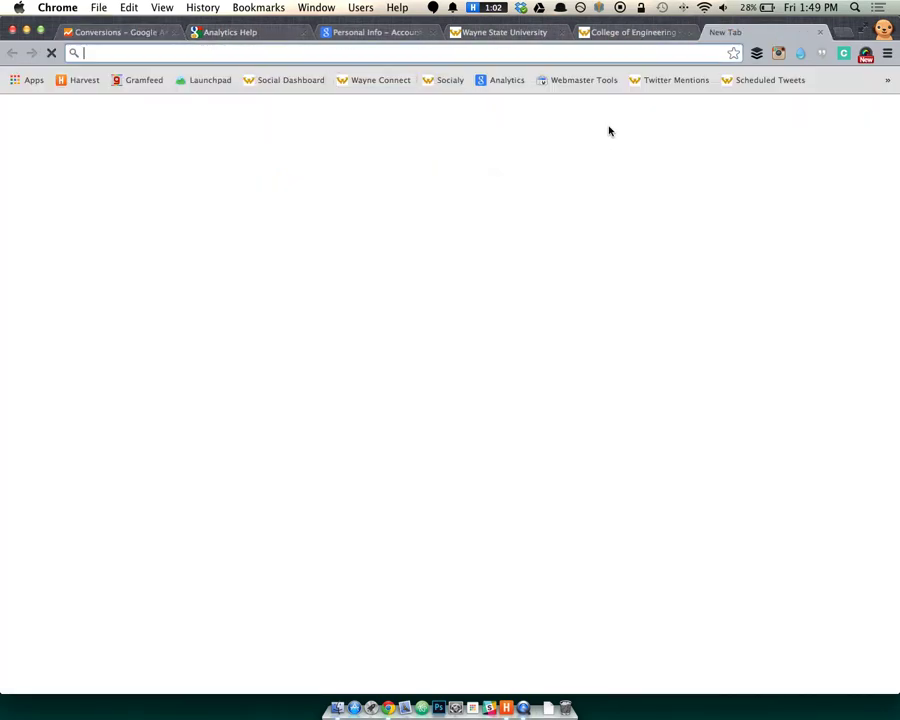
pyautogui.hotkey('ctrl', 'w')
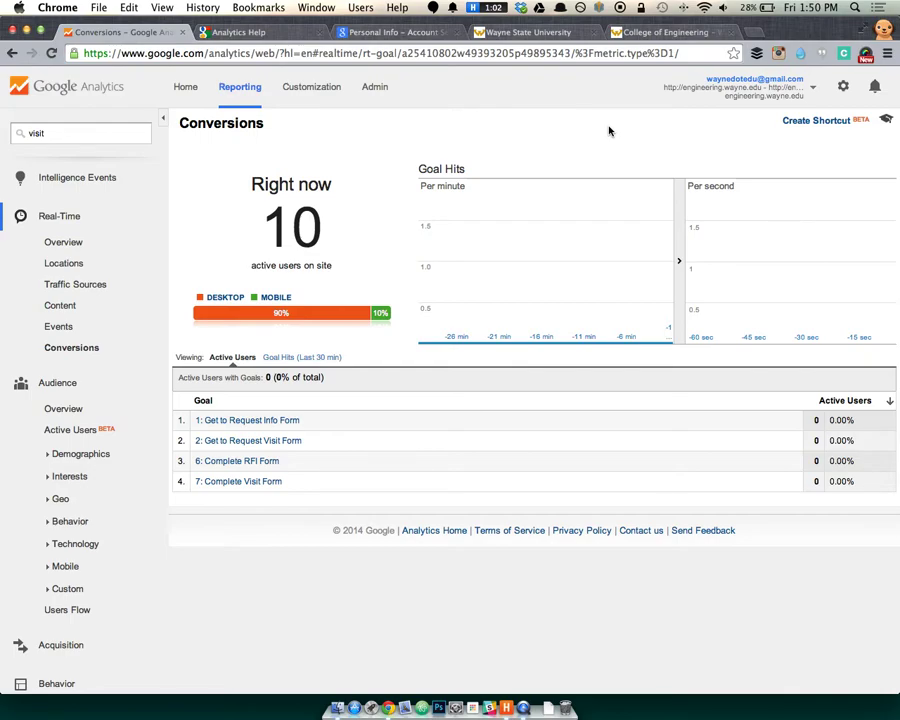
pyautogui.click(73, 286)
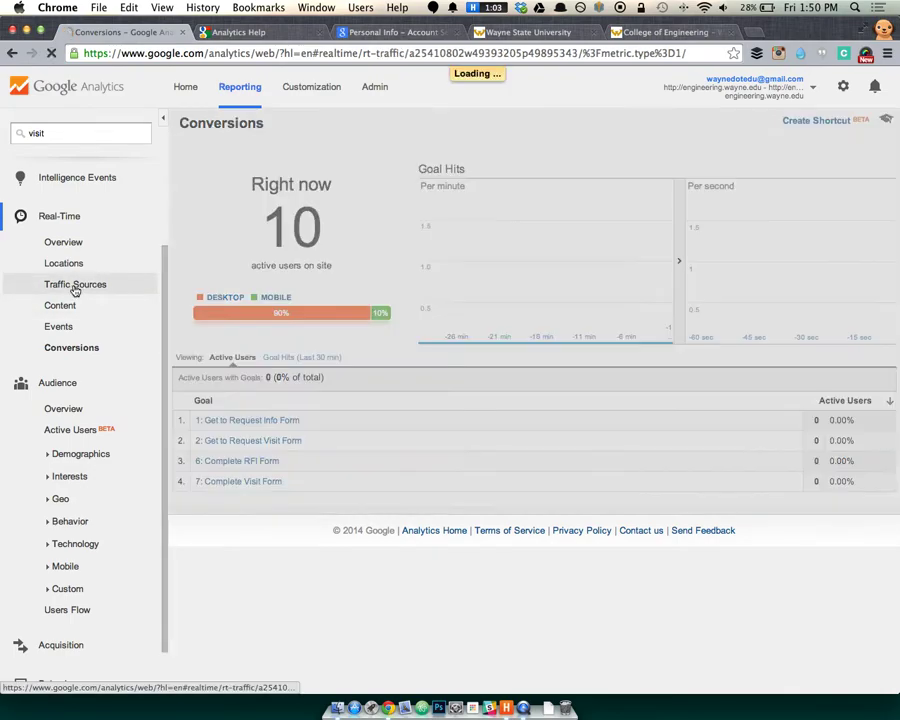
pyautogui.click(739, 95)
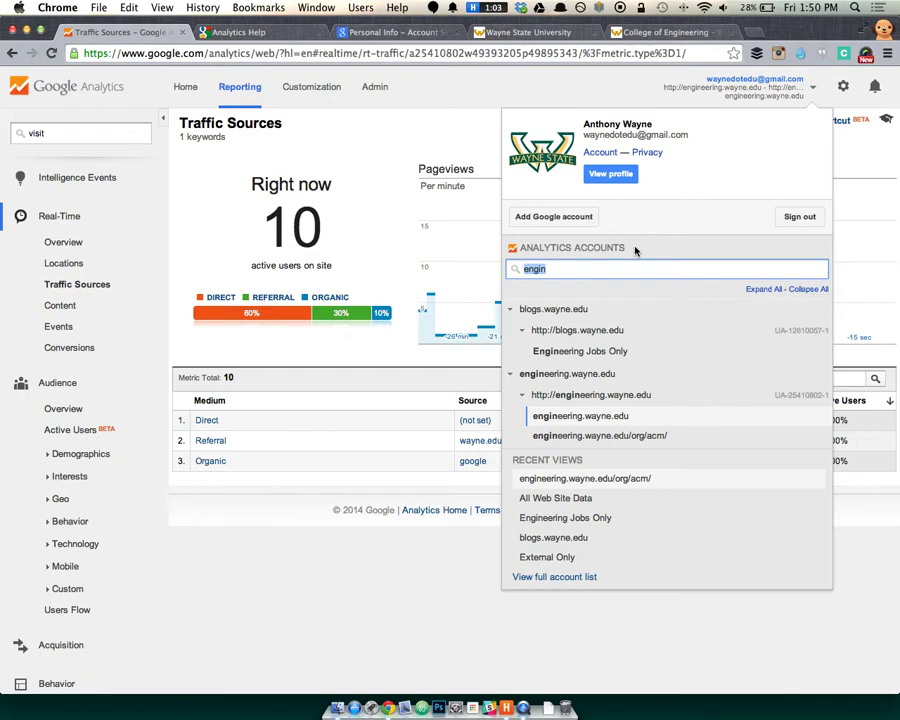
# Clear the account search and pick All Web Site Data under All *.wayne.edu.
pyautogui.press('BackSpace')
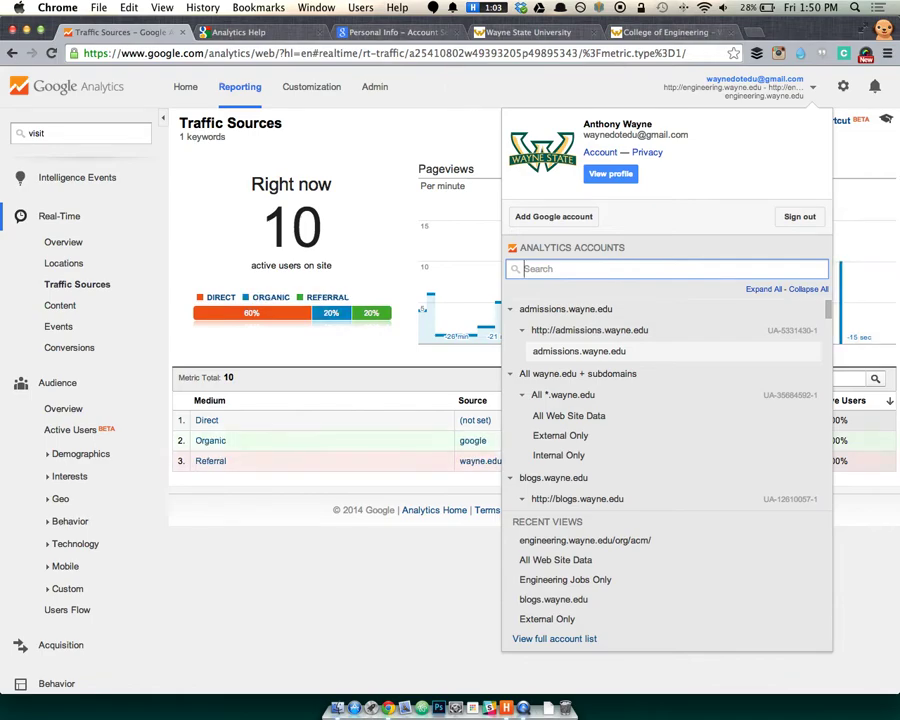
pyautogui.click(580, 419)
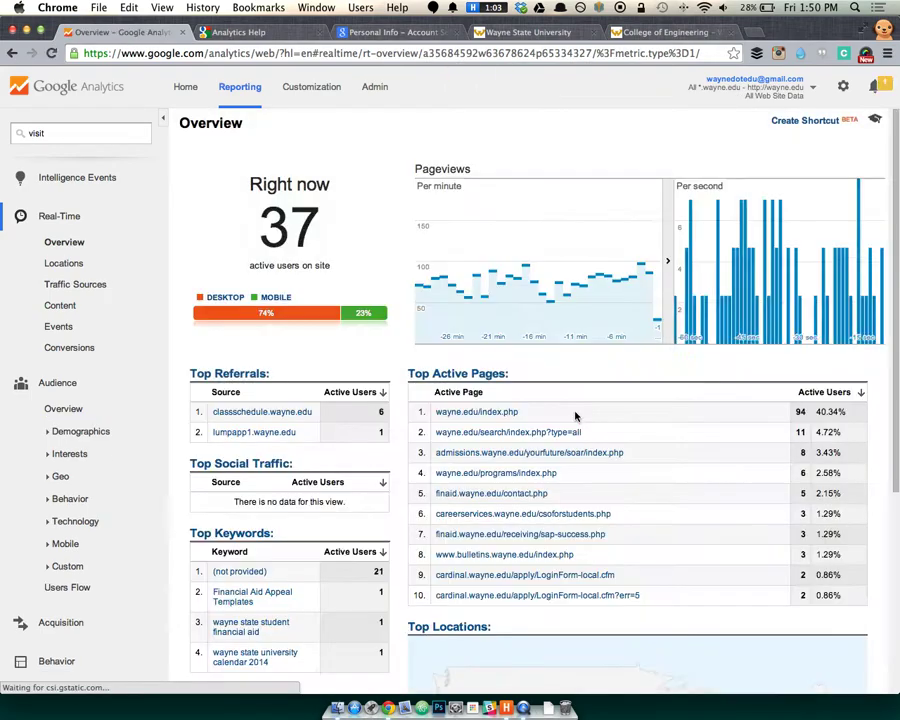
# Show real-time Events for all wayne.edu sites, filtering briefly to Error, then Formy, before clearing filters.
pyautogui.click(62, 327)
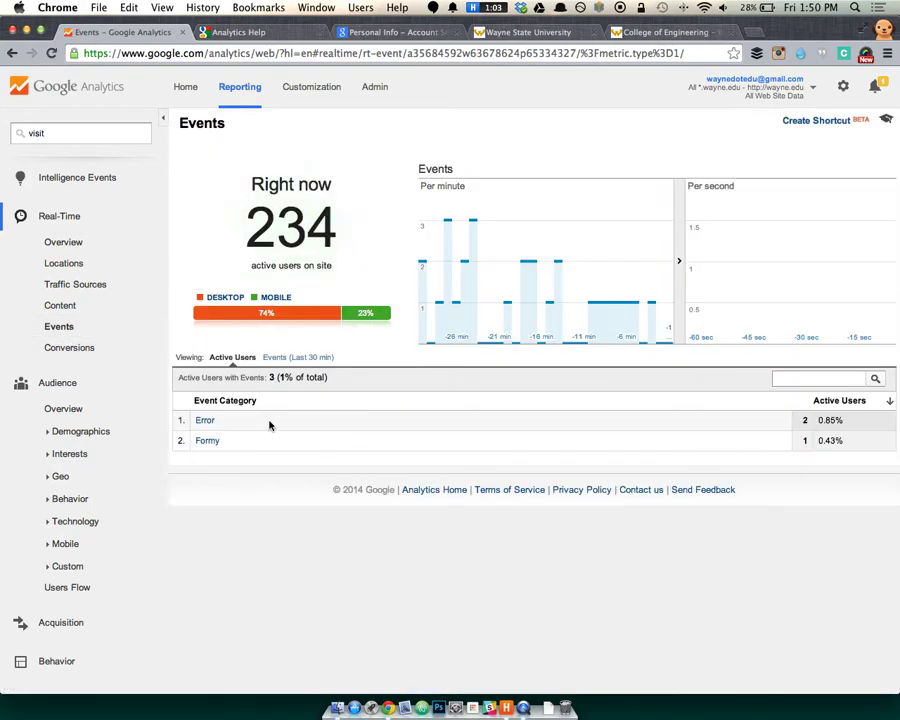
pyautogui.click(202, 421)
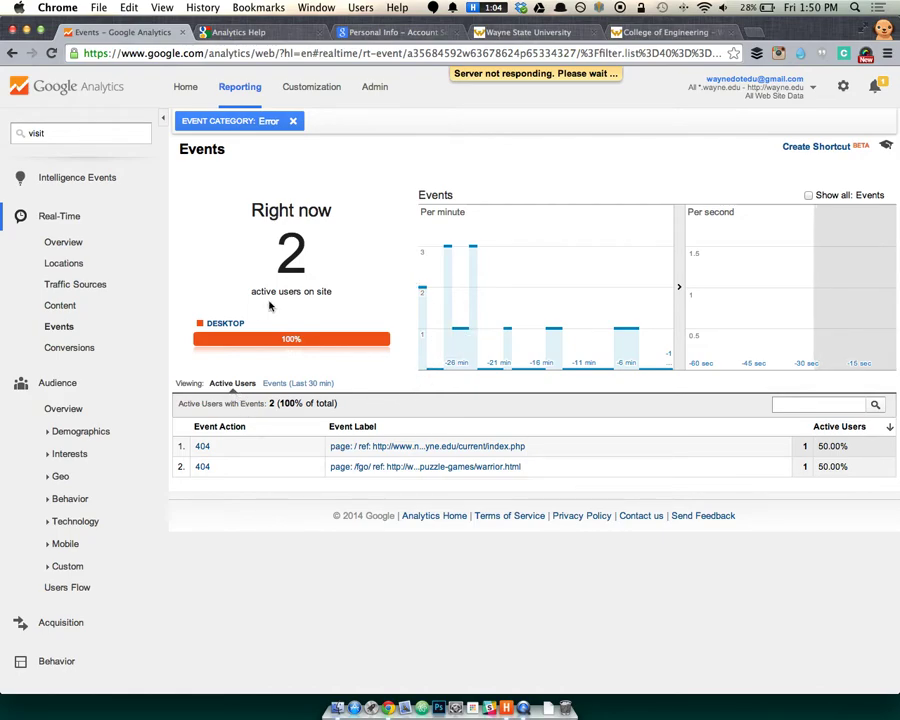
pyautogui.click(295, 122)
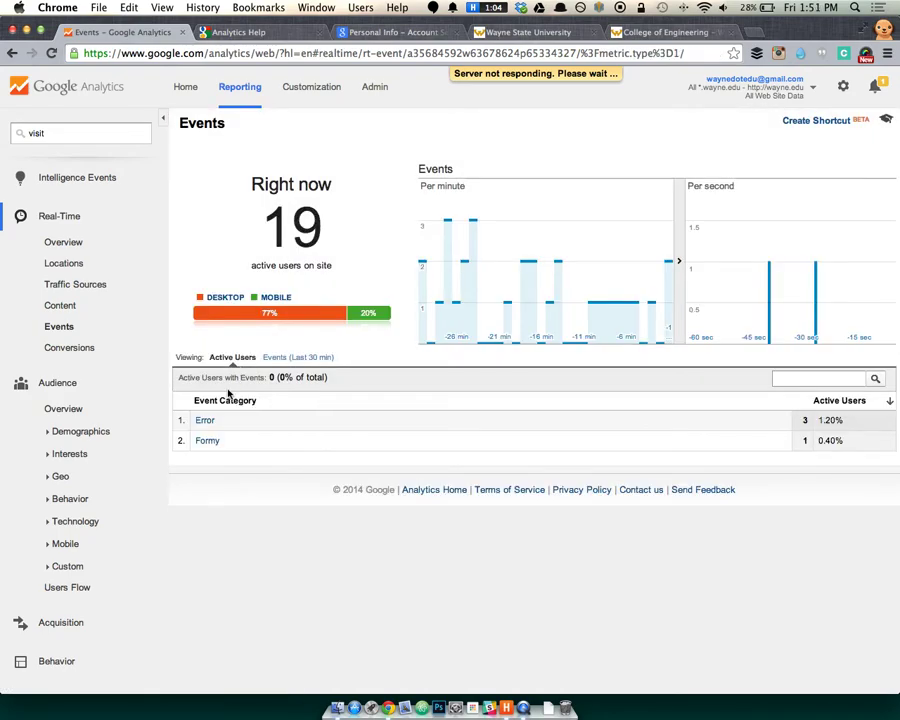
pyautogui.click(206, 441)
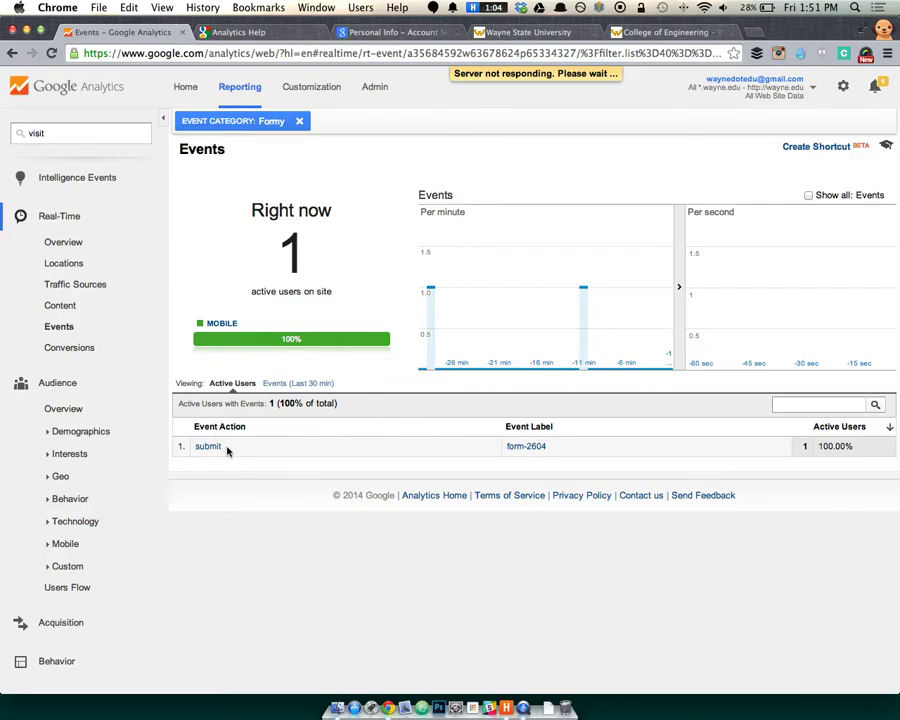
pyautogui.moveTo(507, 453)
pyautogui.mouseDown()
pyautogui.moveTo(556, 448)
pyautogui.moveTo(494, 467)
pyautogui.mouseUp()
pyautogui.click(540, 455)
pyautogui.click(299, 121)
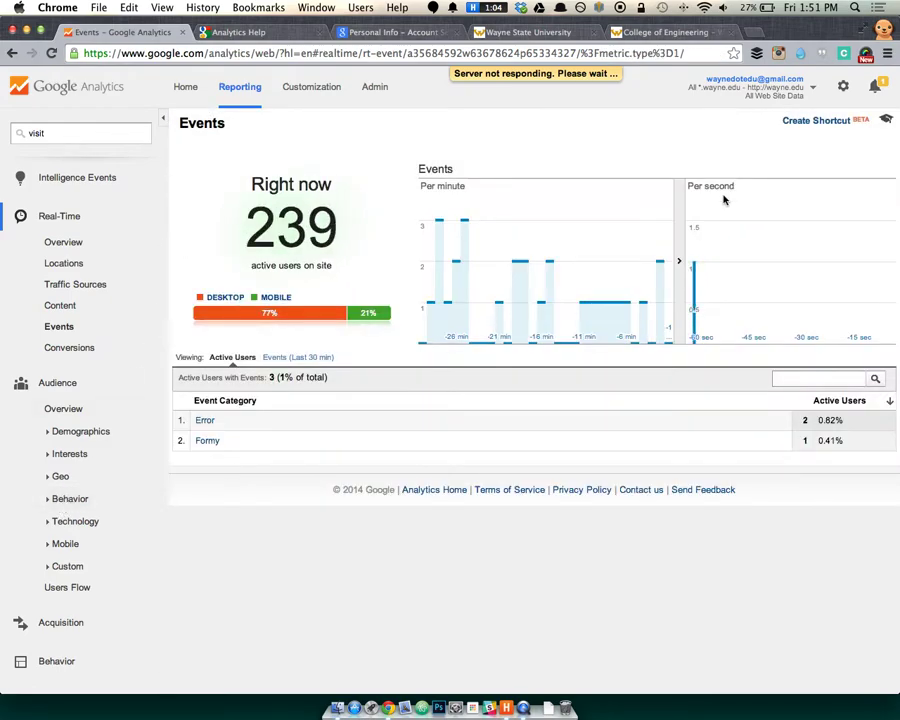
# Search 'engin' in the account selector and choose the engineering.wayne.edu view.
pyautogui.click(776, 94)
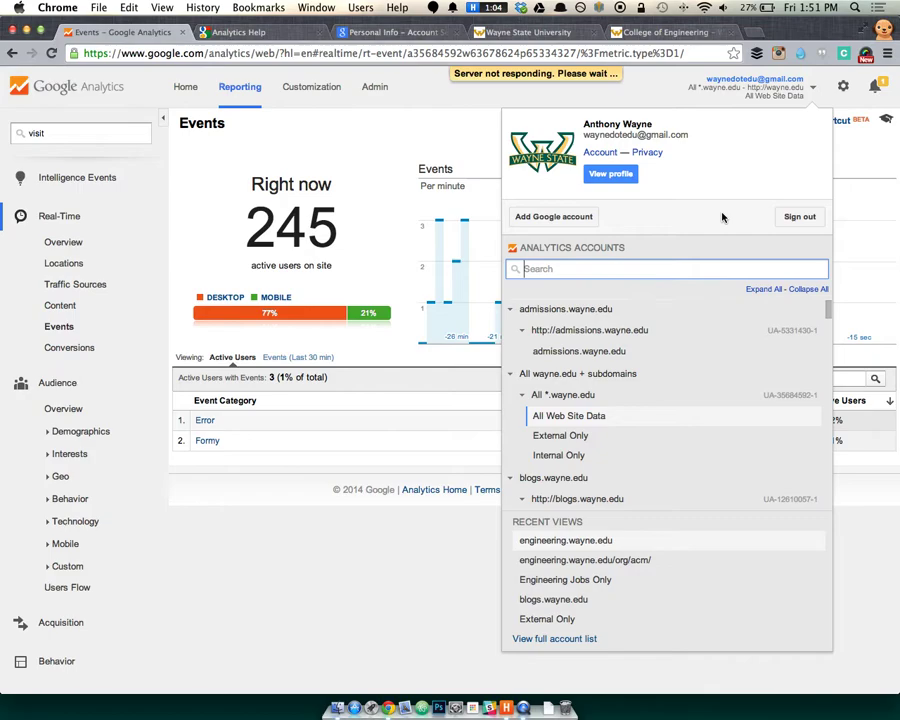
pyautogui.write('engin')
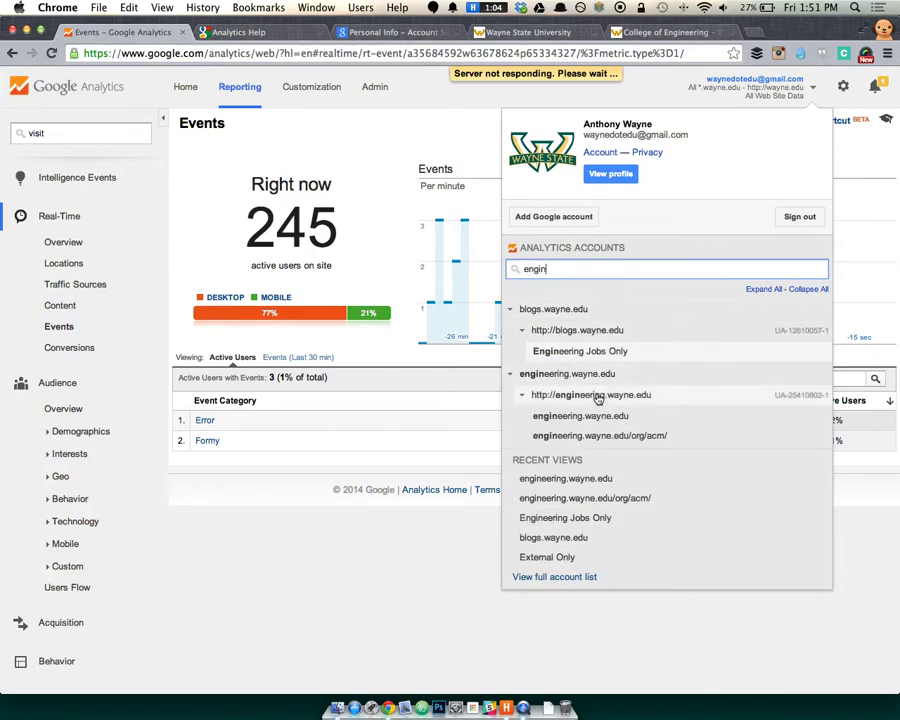
pyautogui.click(594, 415)
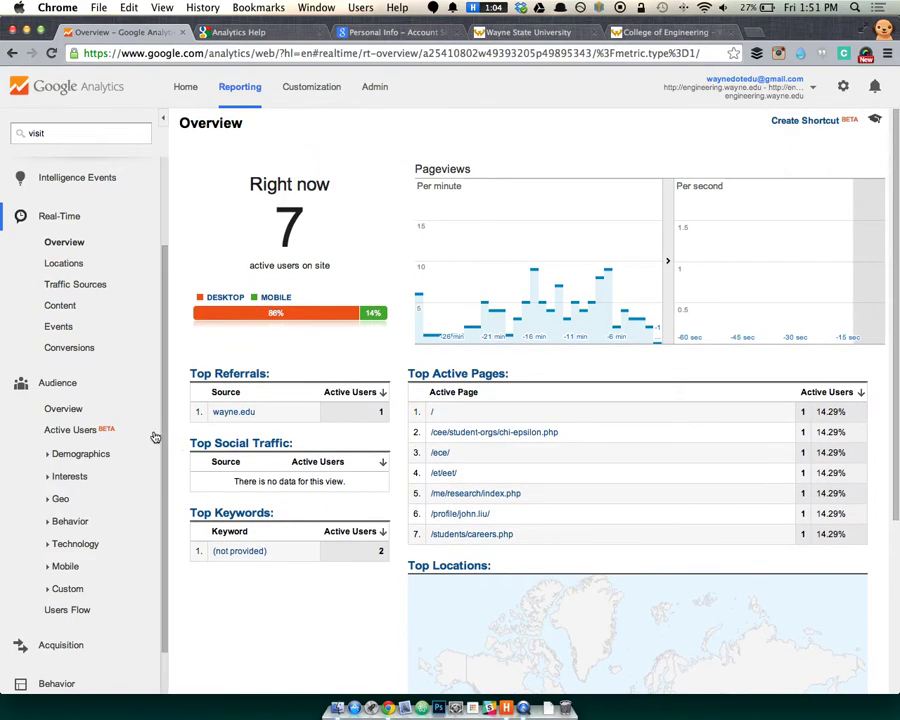
# Go to Audience > Overview for engineering.wayne.edu from the left sidebar.
pyautogui.scroll(-2, 127, 432)
pyautogui.scroll(2, 127, 432)
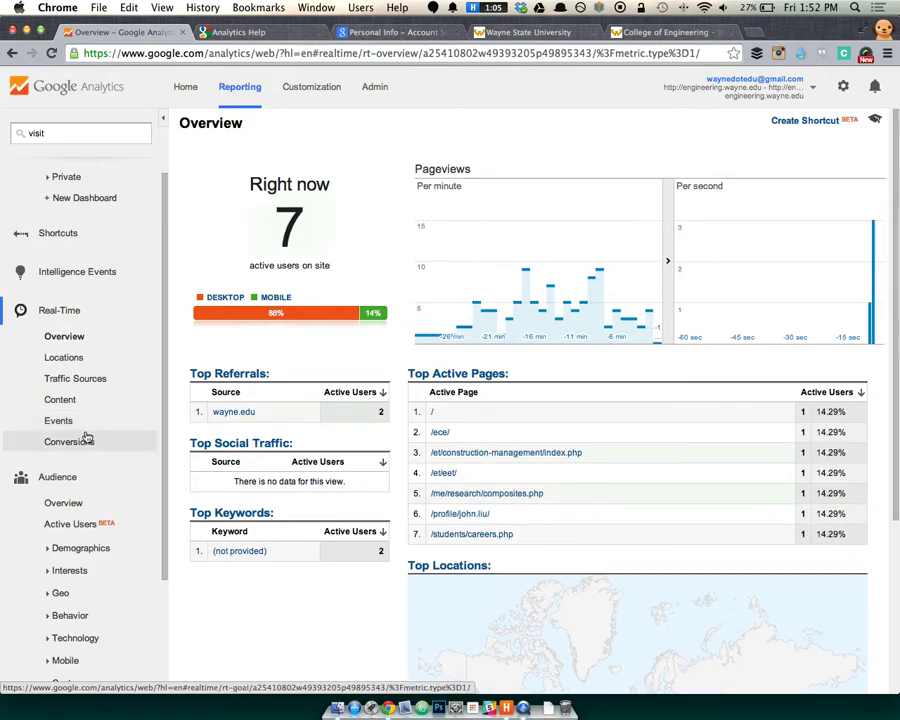
pyautogui.click(63, 504)
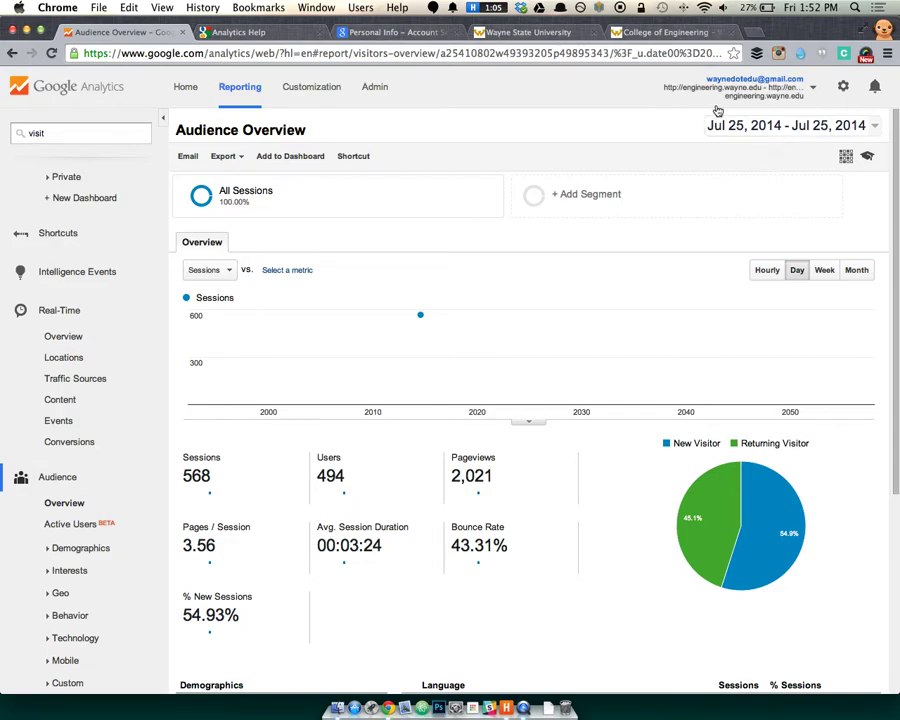
# Collapse the Real-Time, Dashboards and Audience navigation sections and bring up the date range picker.
pyautogui.click(86, 312)
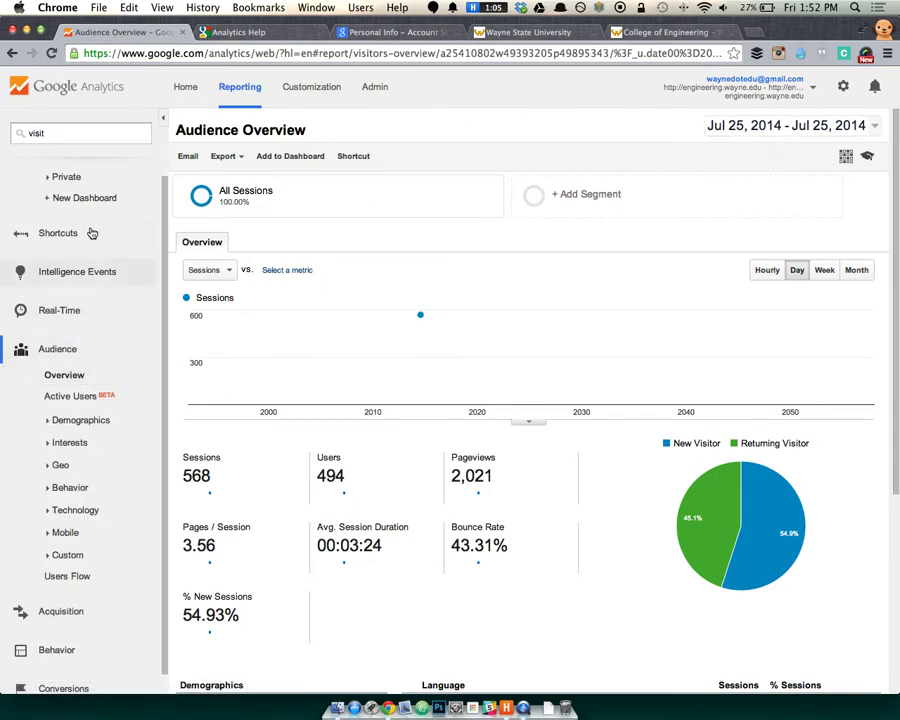
pyautogui.scroll(1, 89, 210)
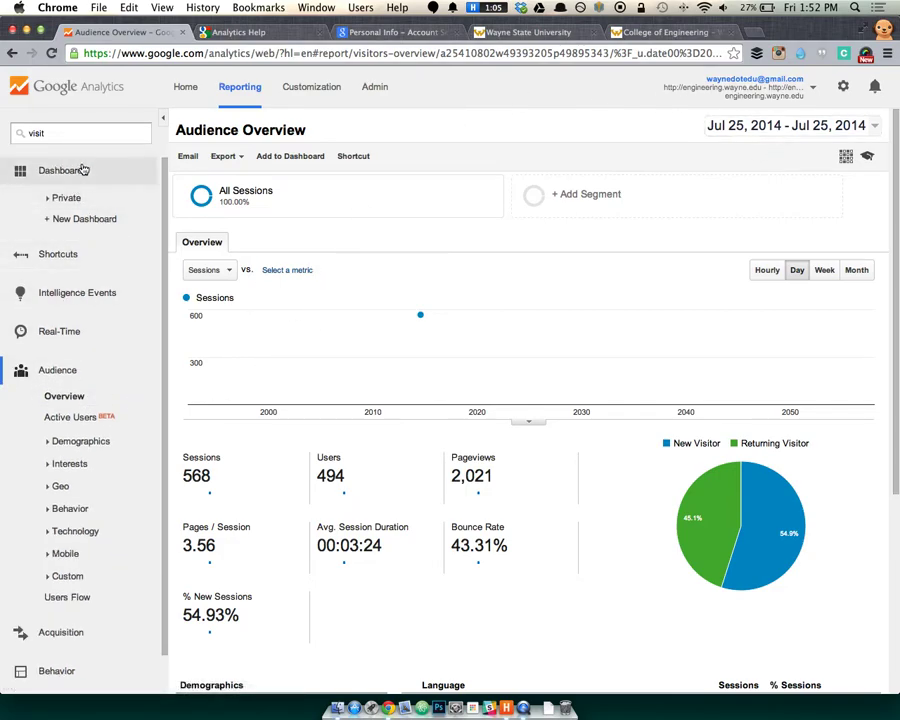
pyautogui.click(80, 170)
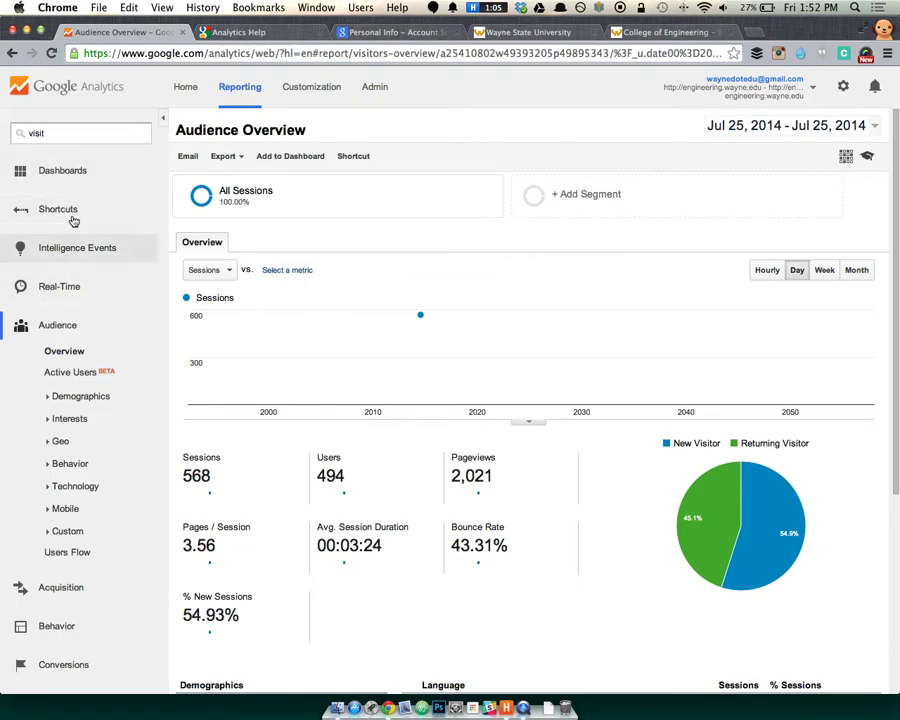
pyautogui.click(64, 330)
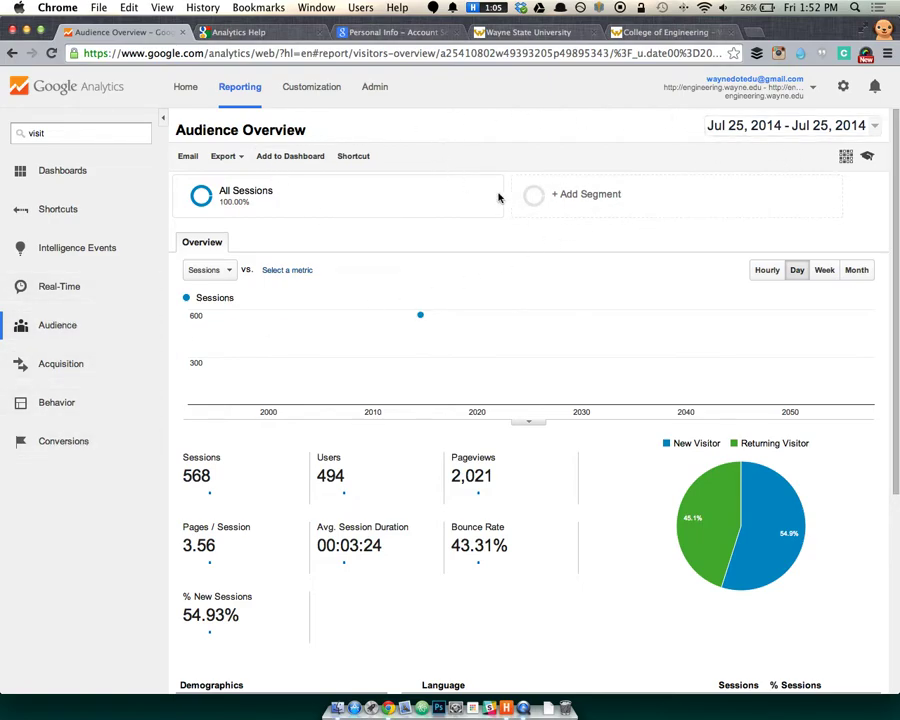
pyautogui.click(725, 136)
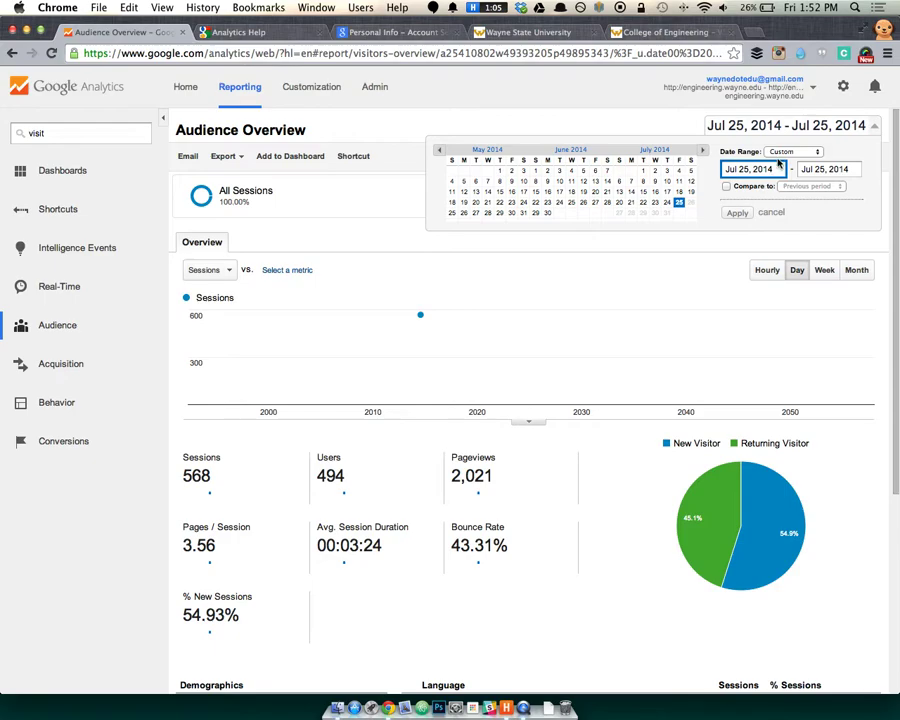
# Apply the Last 30 days preset to the Audience Overview.
pyautogui.click(790, 151)
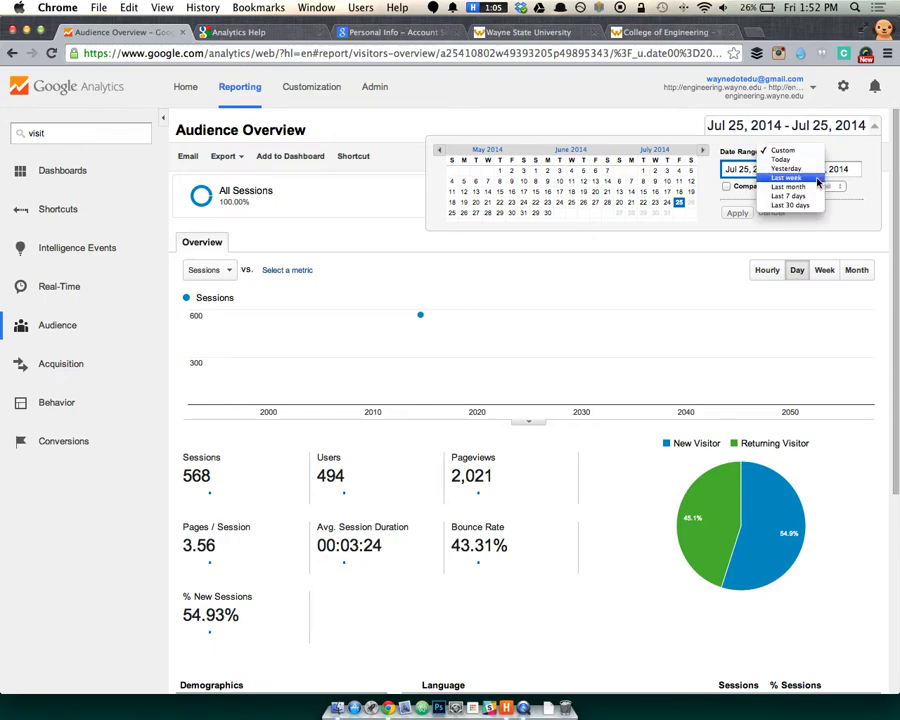
pyautogui.click(788, 205)
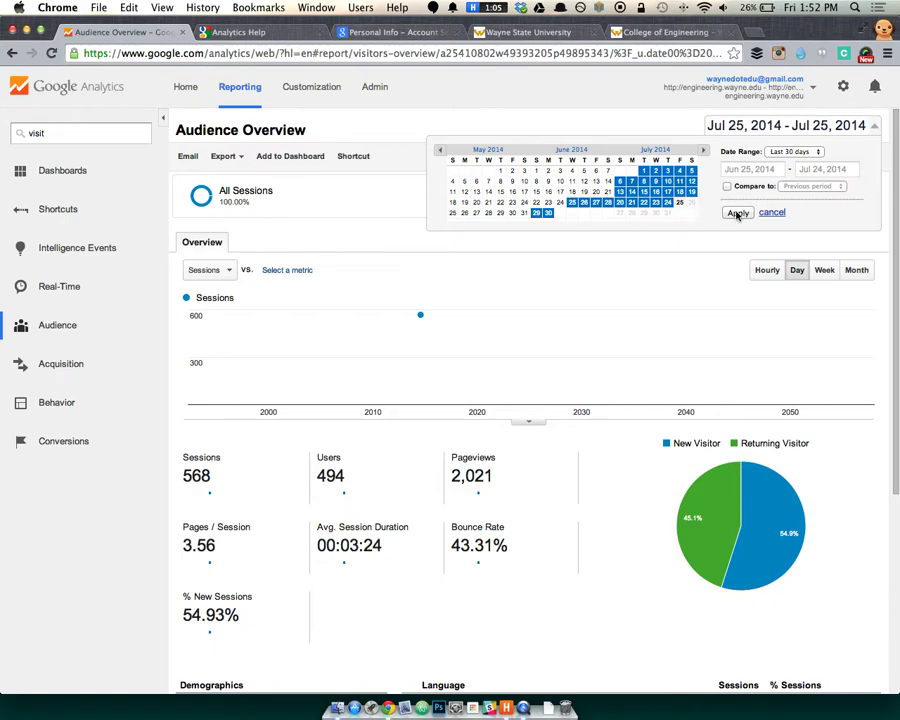
pyautogui.click(737, 213)
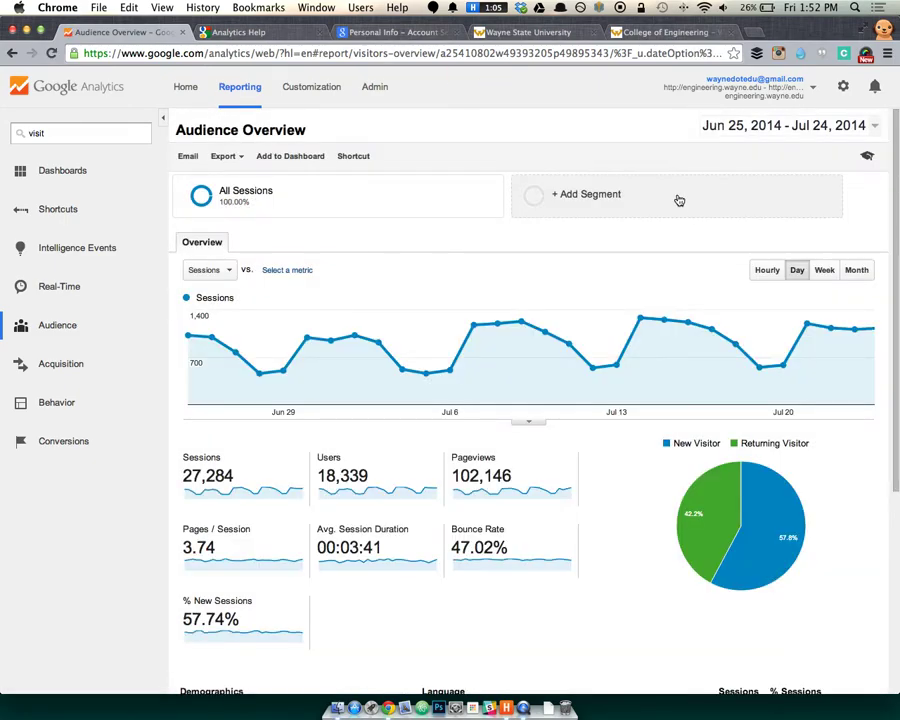
# Apply a custom date range of Jun 29 – Jul 25, 2014.
pyautogui.click(757, 128)
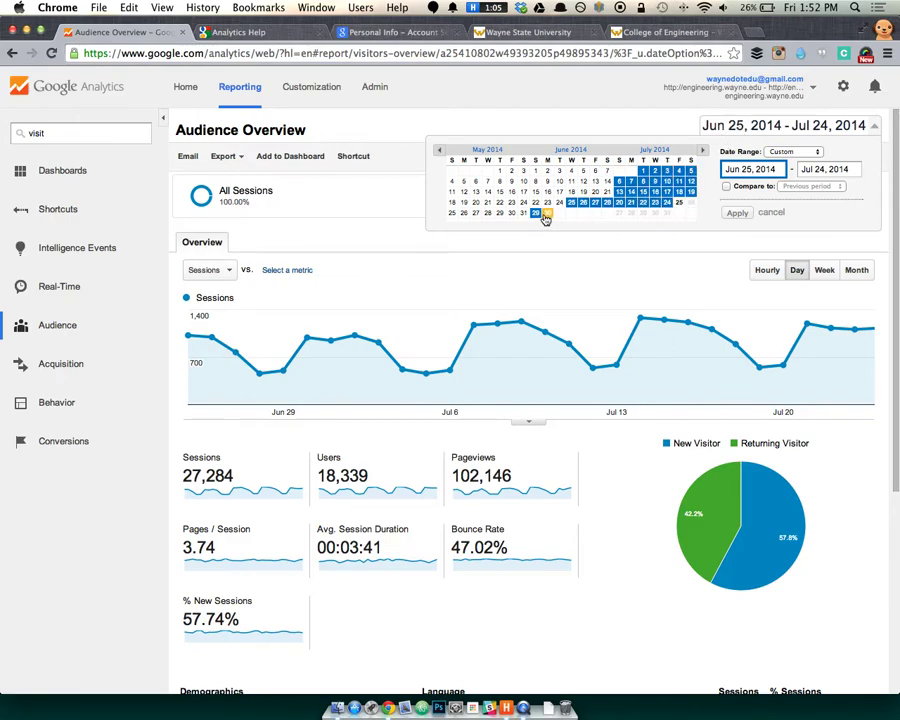
pyautogui.click(548, 216)
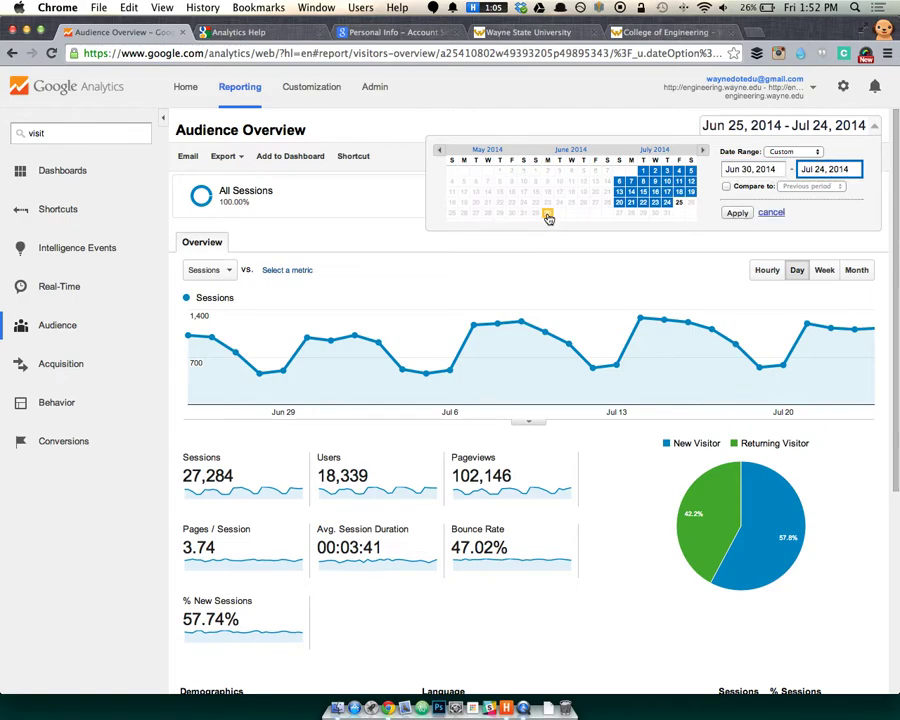
pyautogui.click(679, 203)
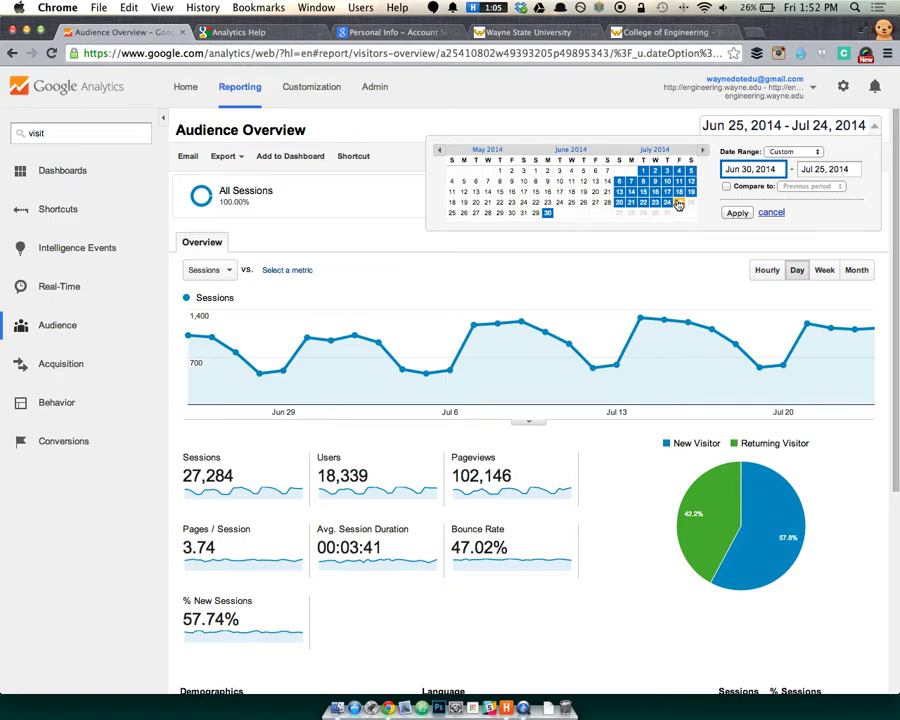
pyautogui.click(535, 216)
pyautogui.click(679, 203)
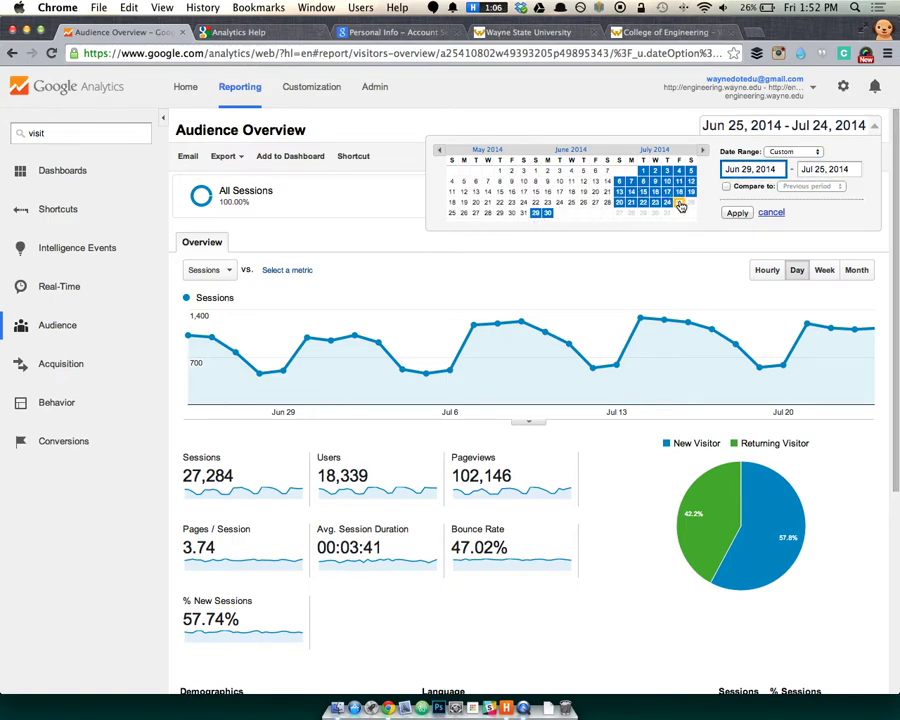
pyautogui.click(737, 216)
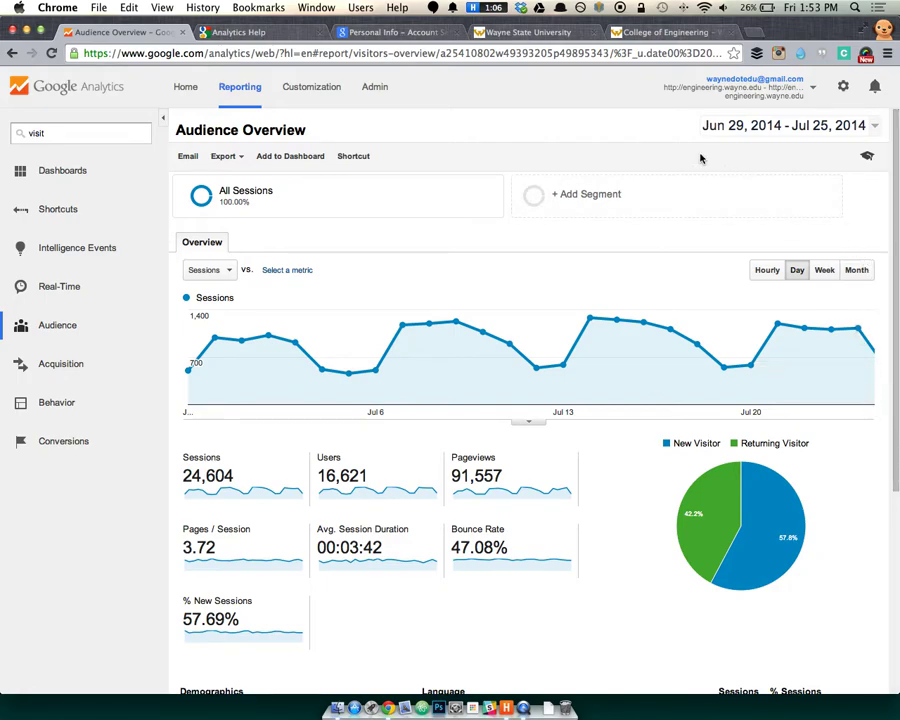
# Reapply the Last 30 days preset (Jun 25 – Jul 24, 2014) and reopen the date picker.
pyautogui.click(790, 125)
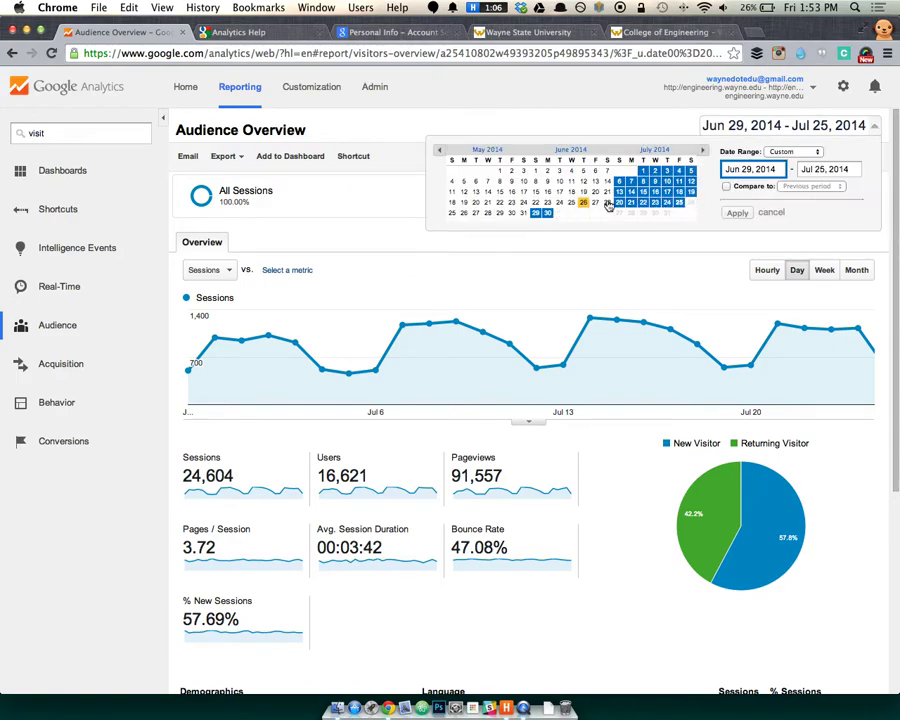
pyautogui.click(778, 151)
pyautogui.click(800, 205)
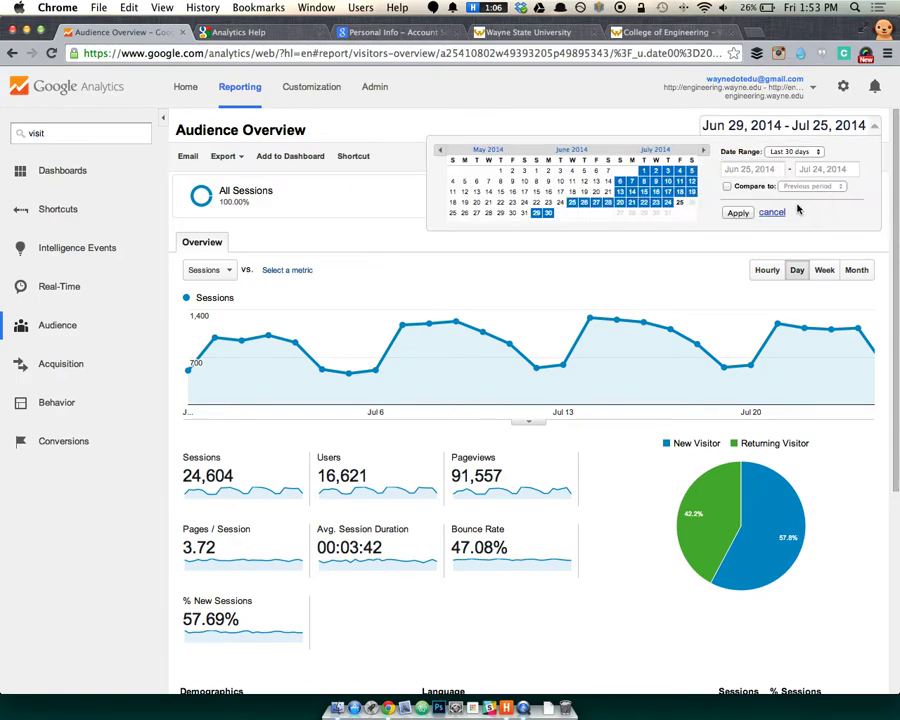
pyautogui.click(739, 213)
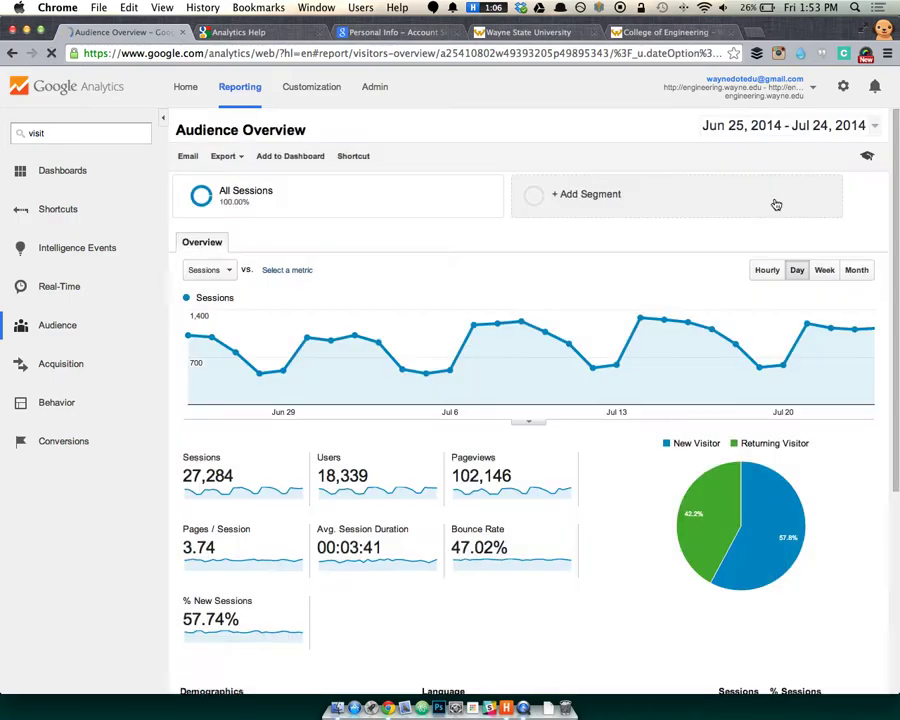
pyautogui.click(808, 129)
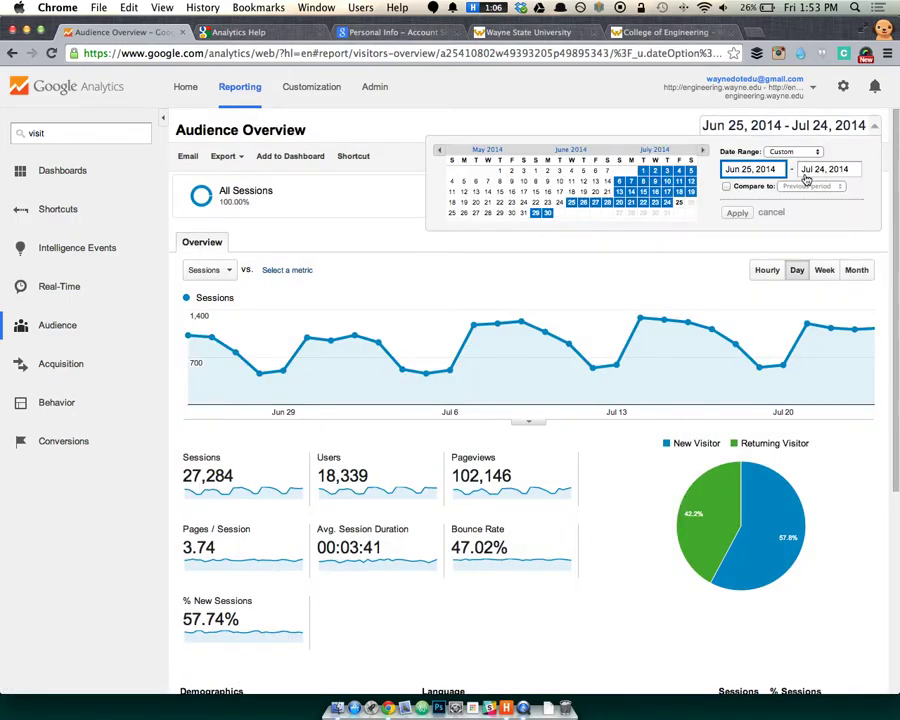
# Compare the Jun 25 – Jul 24, 2014 range against the previous year.
pyautogui.click(727, 186)
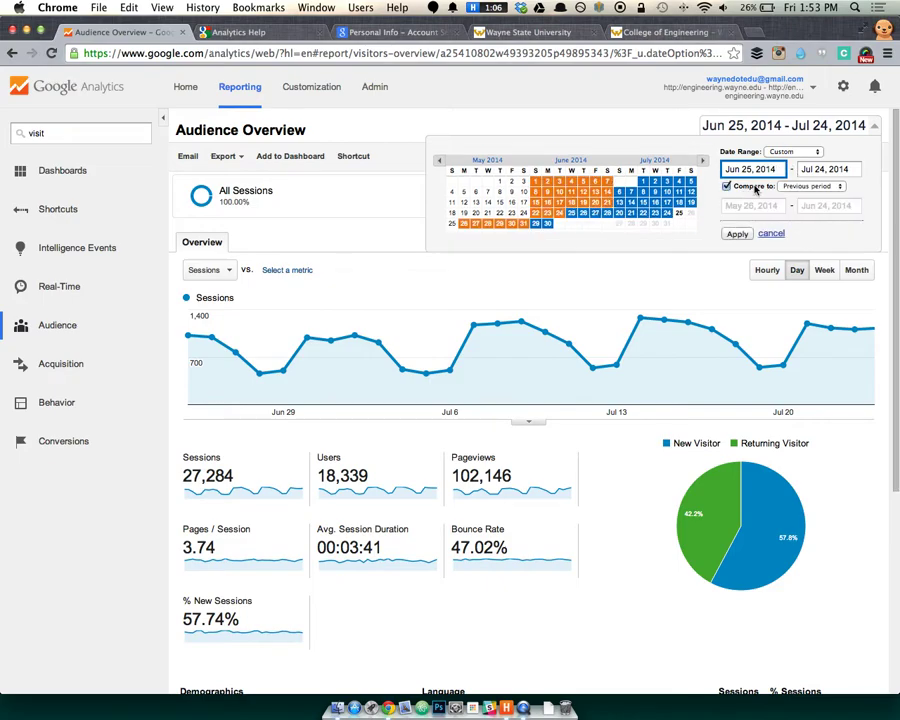
pyautogui.click(810, 186)
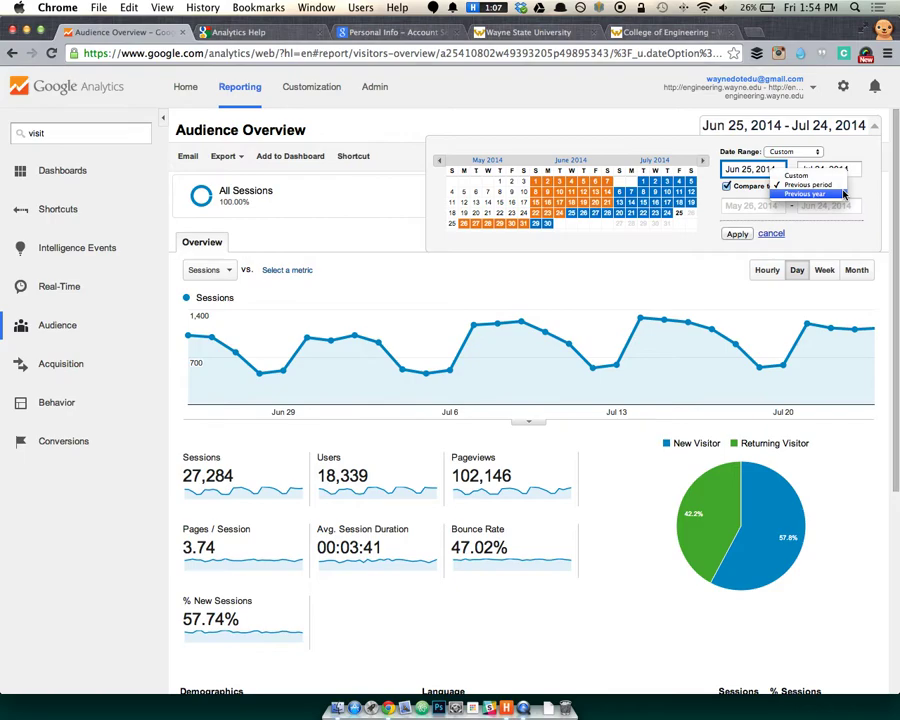
pyautogui.click(843, 194)
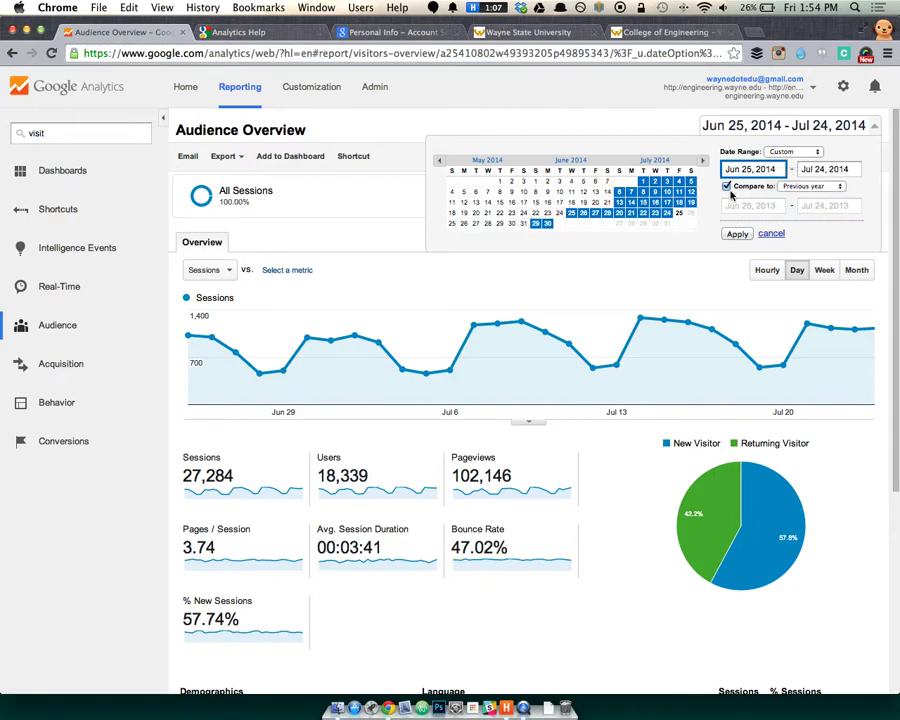
pyautogui.click(736, 233)
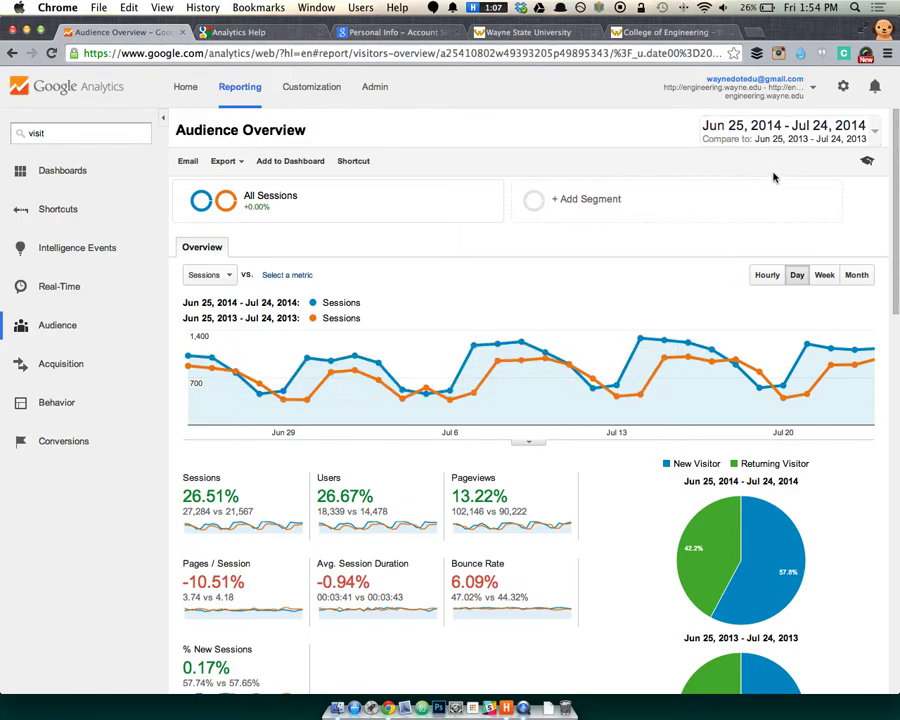
# Move the comparison start date to Jun 26, 2013 and apply the adjusted range.
pyautogui.click(790, 137)
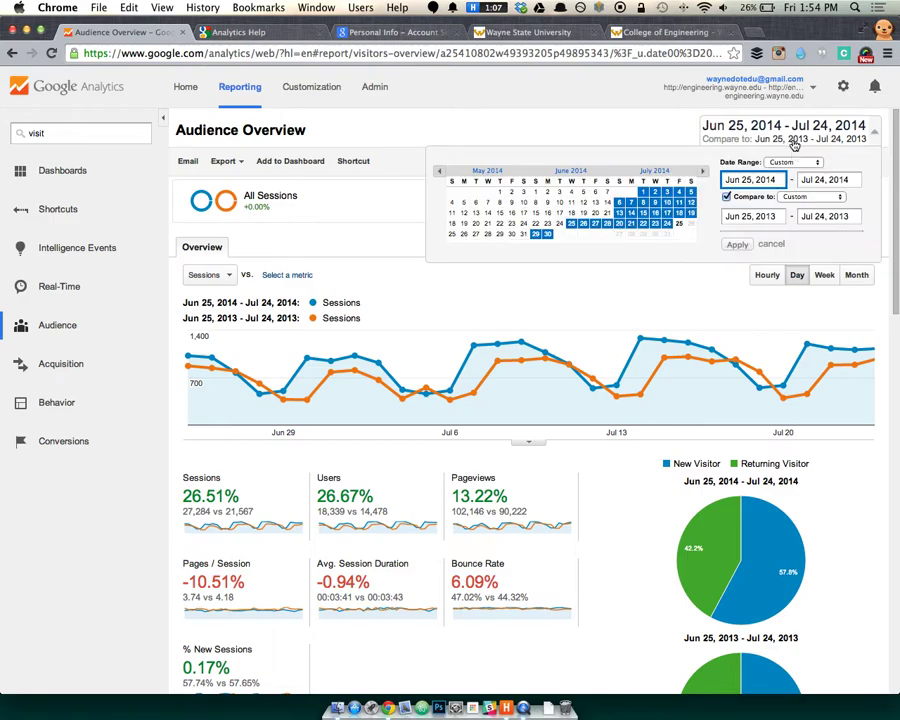
pyautogui.click(758, 217)
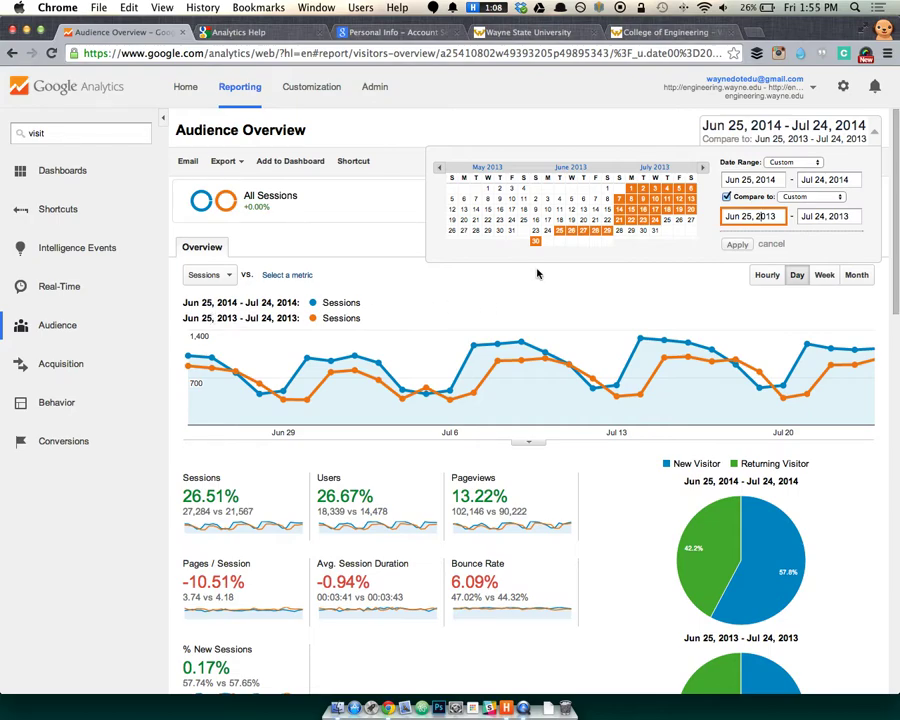
pyautogui.click(573, 233)
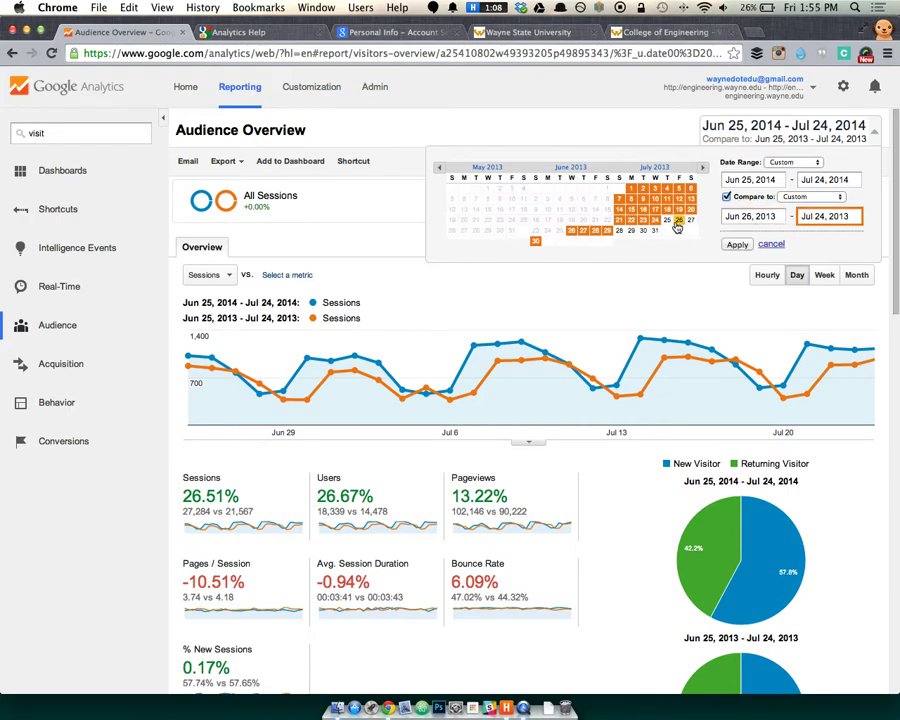
pyautogui.click(740, 245)
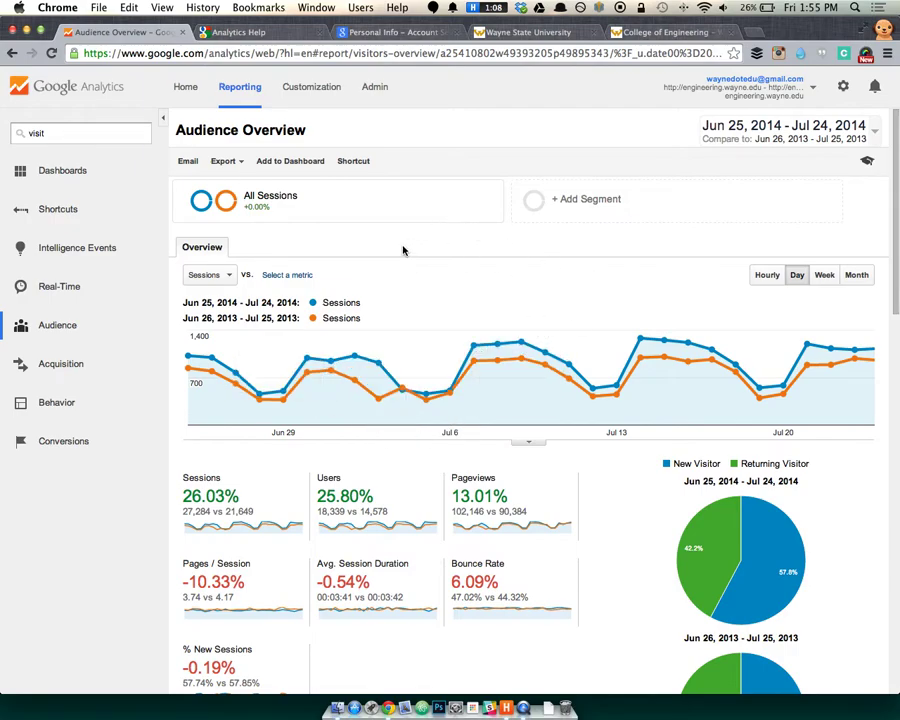
# Close the account list and highlight the Users increase of 25.80%.
pyautogui.scroll(-1, 516, 240)
pyautogui.press('a')
pyautogui.click(479, 77)
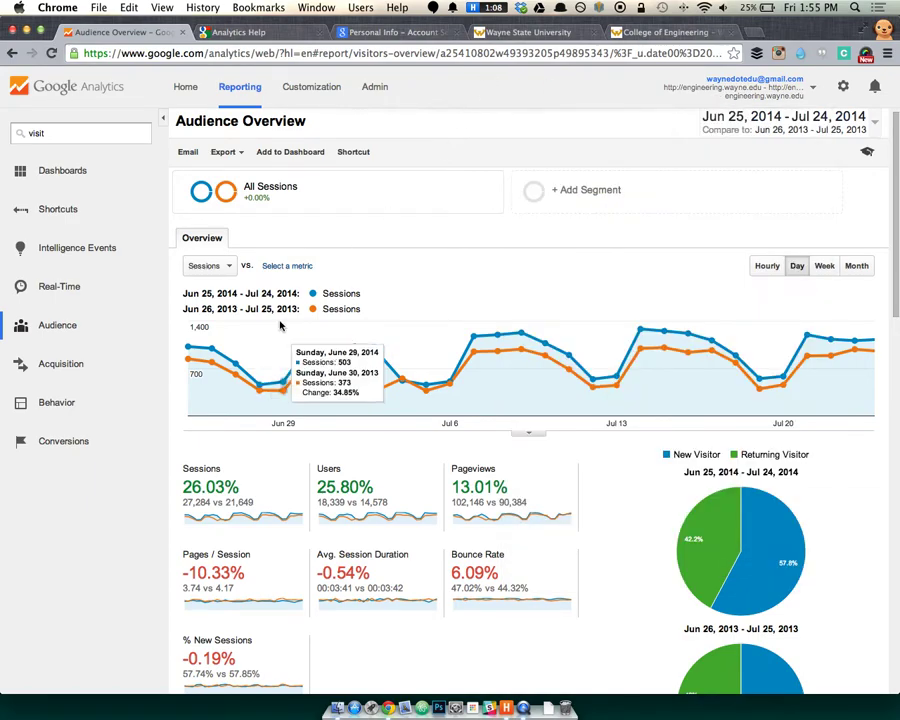
pyautogui.scroll(-1, 364, 377)
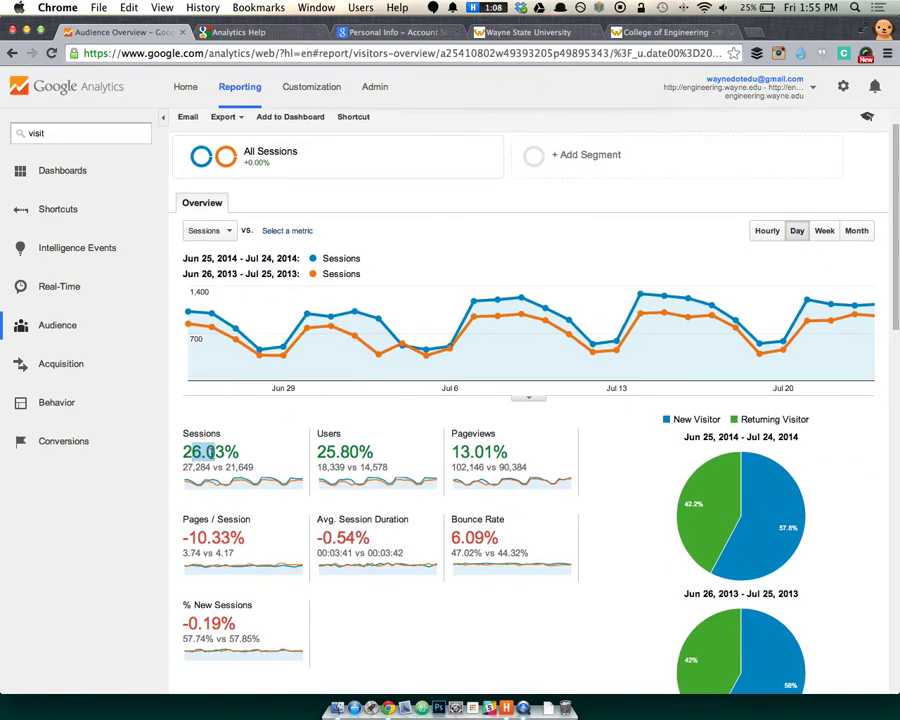
pyautogui.moveTo(335, 452); pyautogui.dragTo(369, 452)
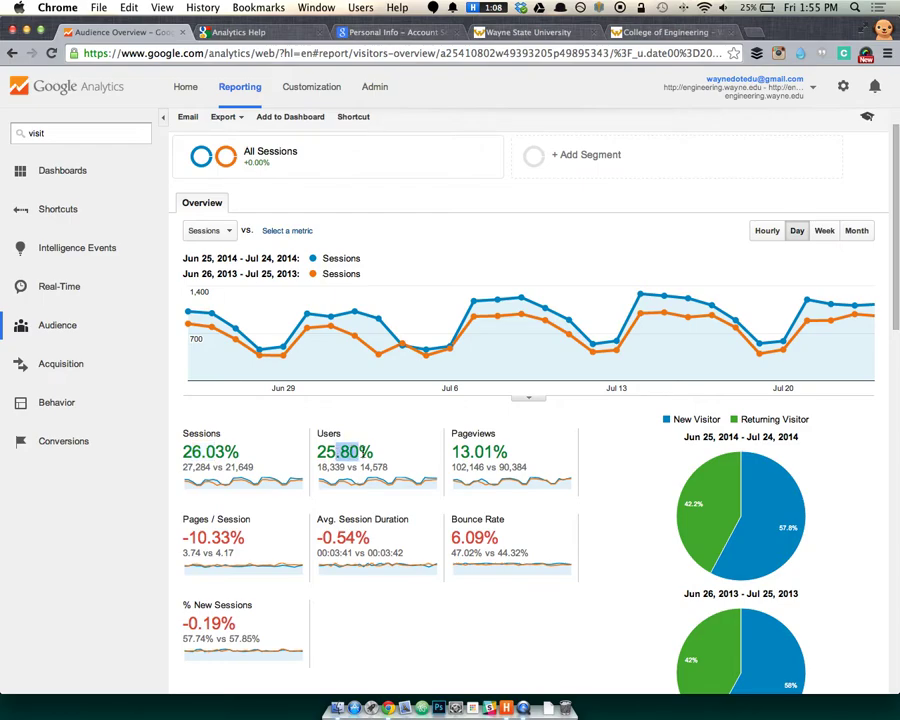
pyautogui.click(421, 452)
# Highlight the Pages / Session drop of -10.33%, then expand the Audience reports list.
pyautogui.moveTo(515, 453); pyautogui.dragTo(465, 452)
pyautogui.scroll(-2, 386, 456)
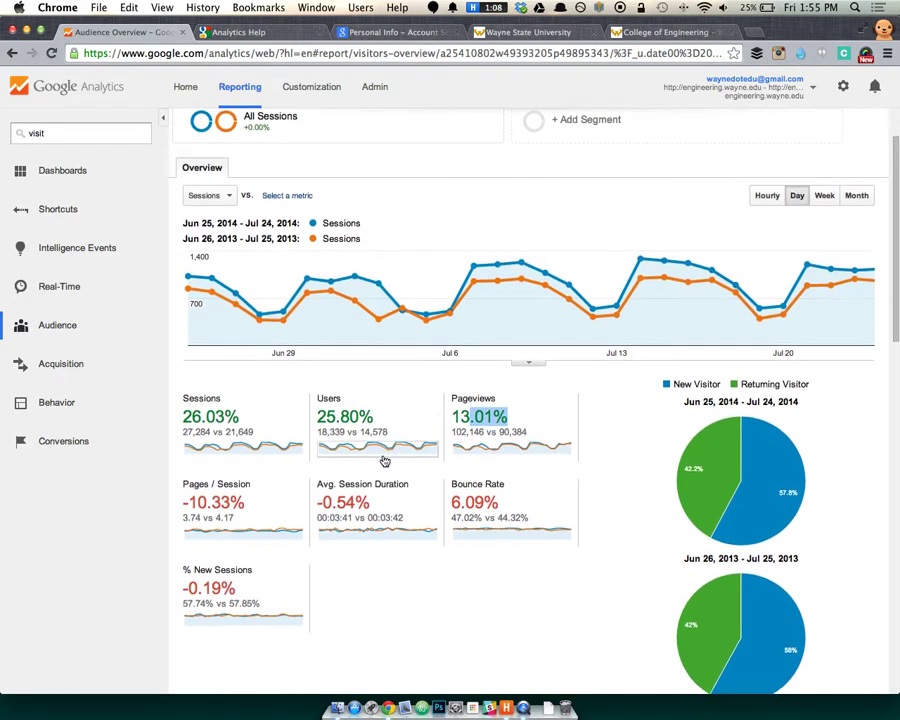
pyautogui.moveTo(226, 510); pyautogui.dragTo(177, 500)
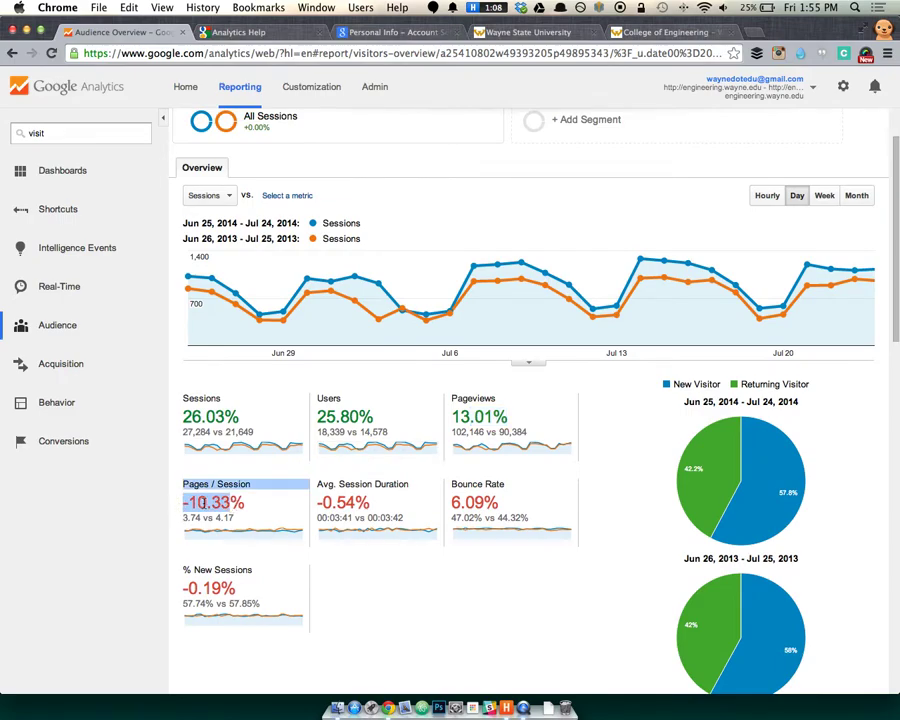
pyautogui.click(388, 562)
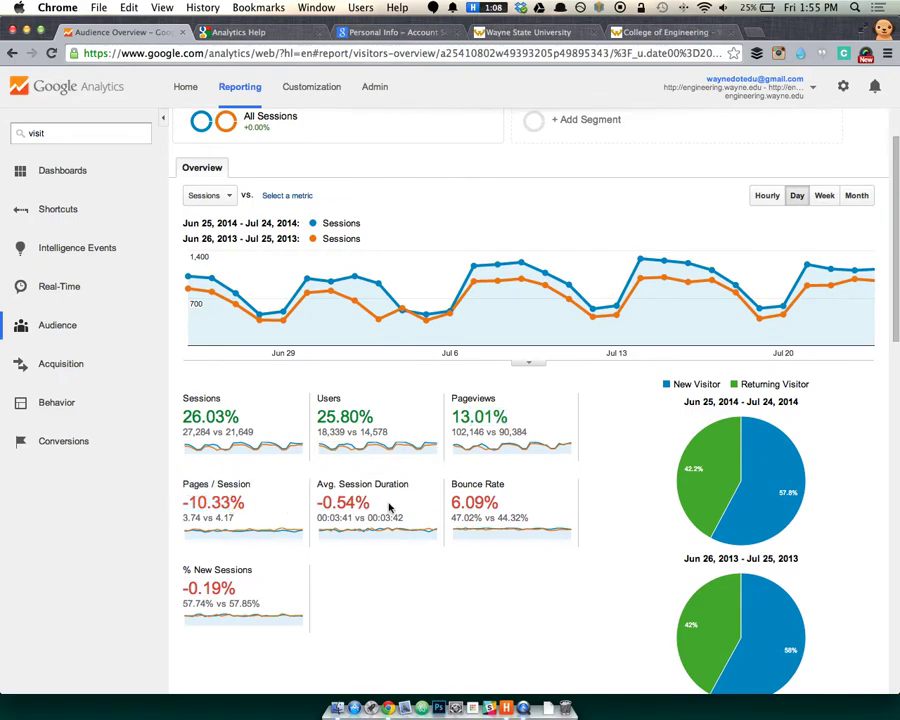
pyautogui.click(108, 330)
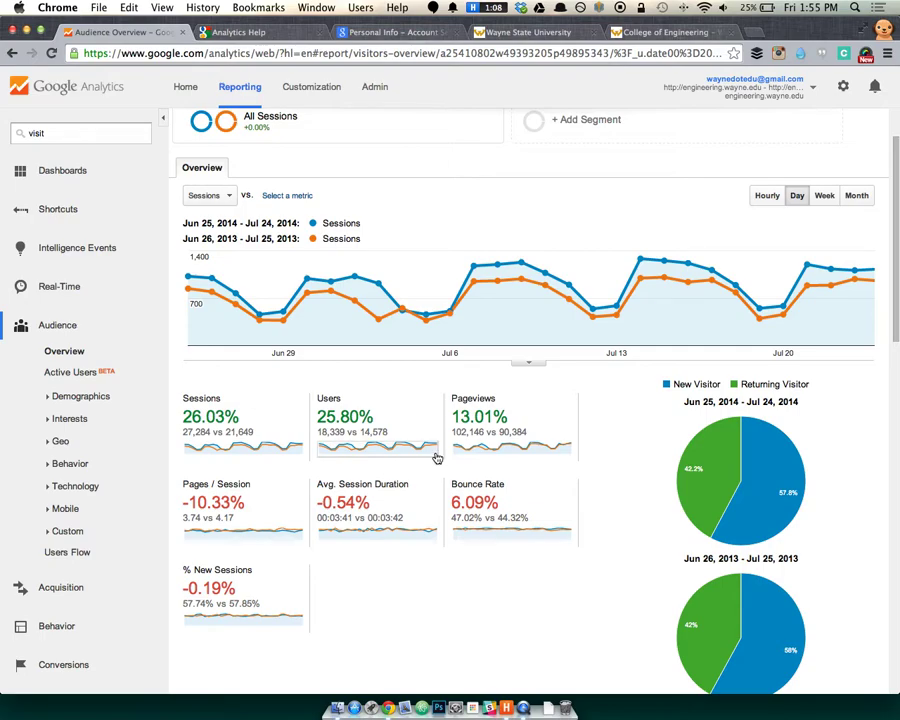
pyautogui.moveTo(196, 403)
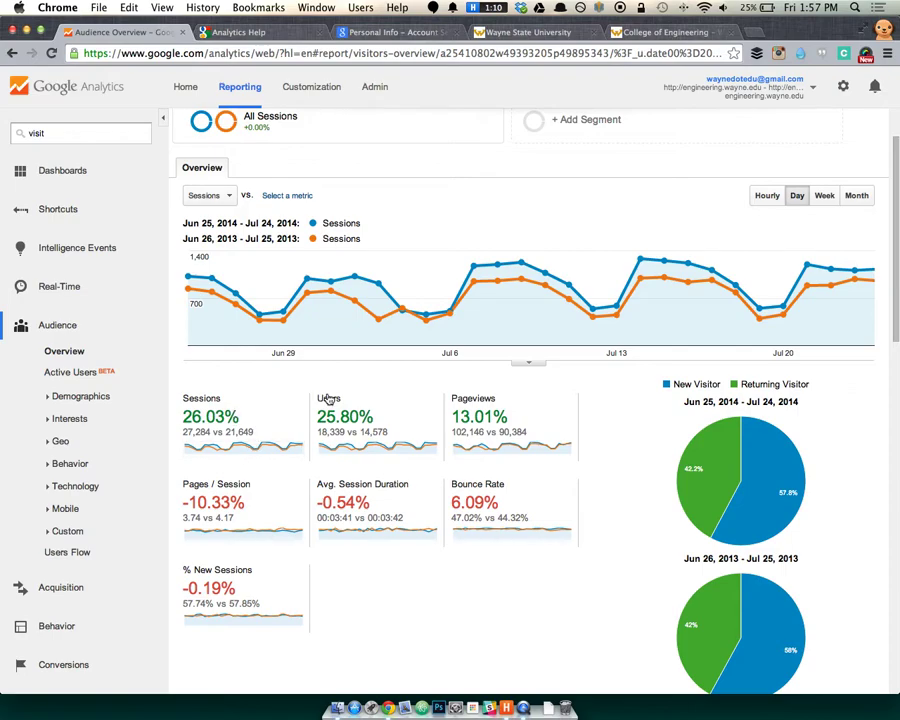
pyautogui.moveTo(329, 399)
pyautogui.moveTo(525, 405)
pyautogui.moveTo(484, 382)
pyautogui.moveTo(258, 488)
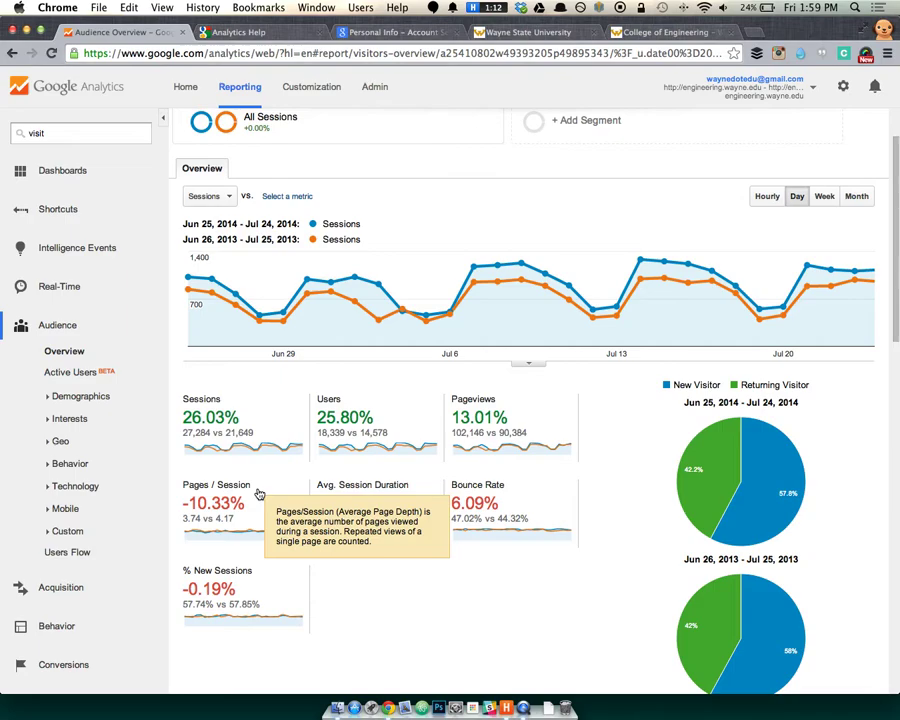
pyautogui.scroll(1, 258, 494)
pyautogui.scroll(-1, 296, 496)
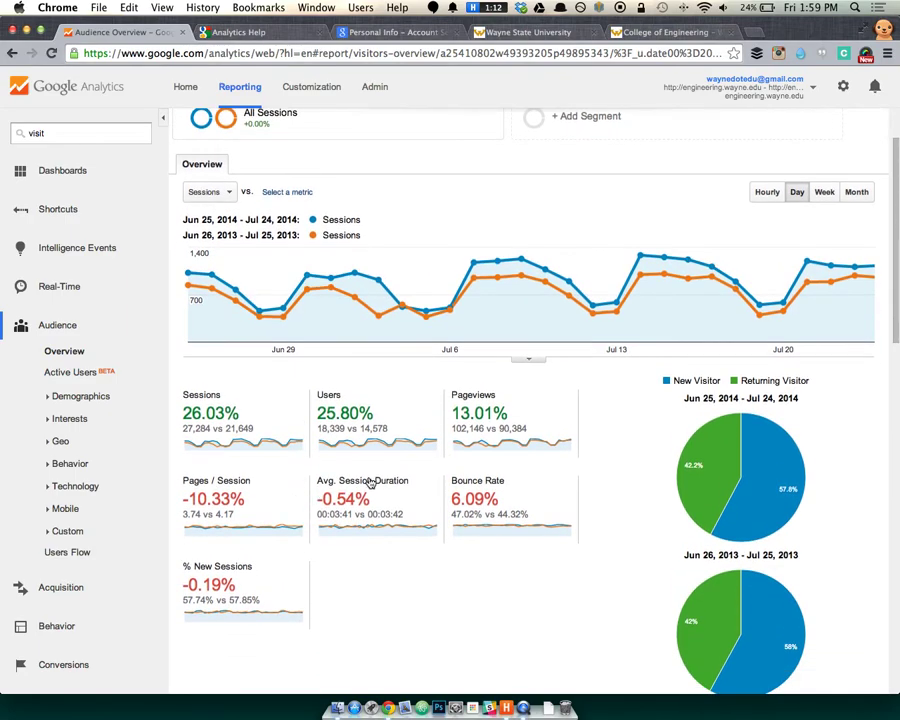
pyautogui.moveTo(346, 482)
pyautogui.scroll(-1, 320, 490)
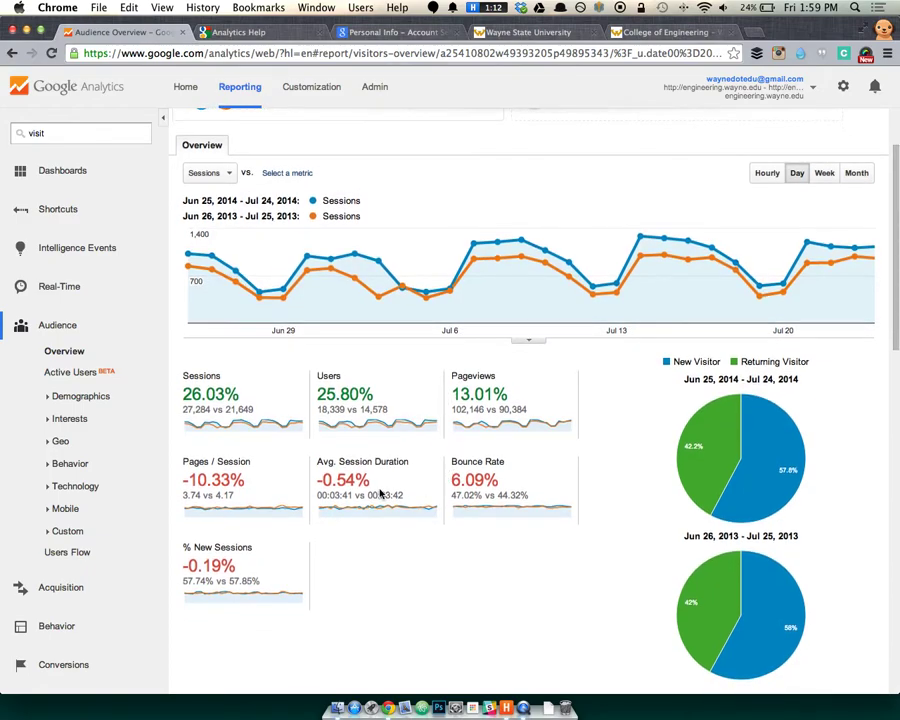
pyautogui.doubleClick(320, 494)
pyautogui.moveTo(368, 494); pyautogui.dragTo(390, 494)
pyautogui.moveTo(196, 494); pyautogui.dragTo(183, 494)
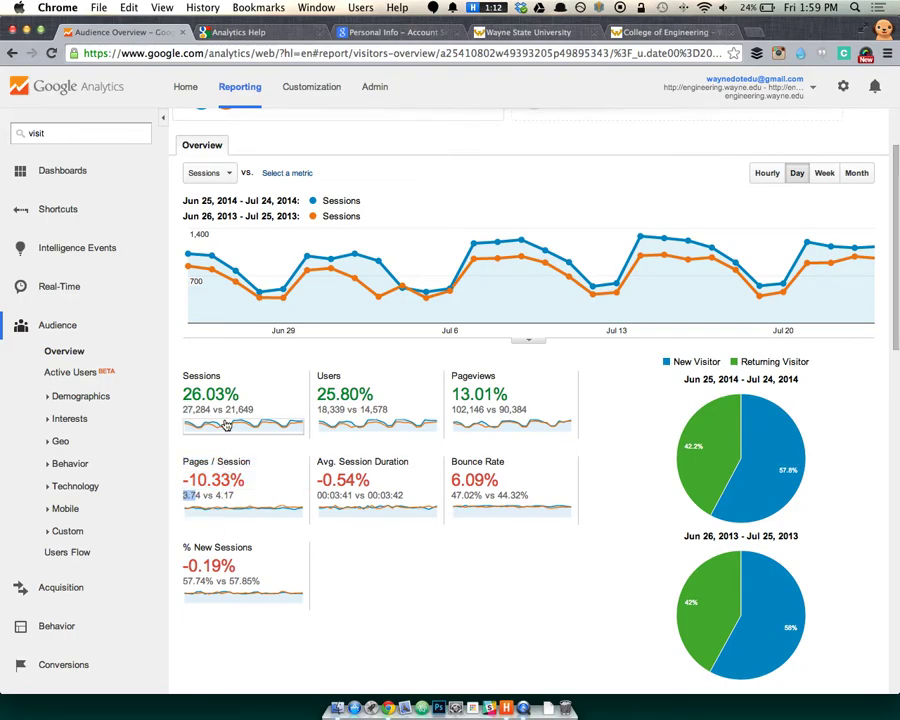
pyautogui.moveTo(213, 409); pyautogui.dragTo(183, 410)
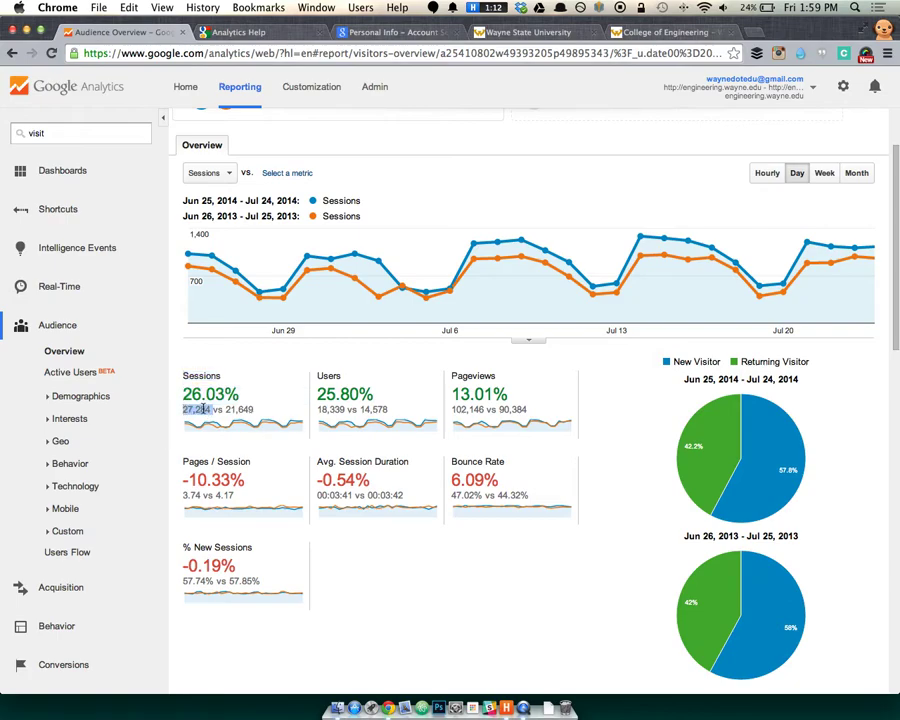
pyautogui.click(226, 406)
pyautogui.moveTo(226, 408); pyautogui.dragTo(257, 409)
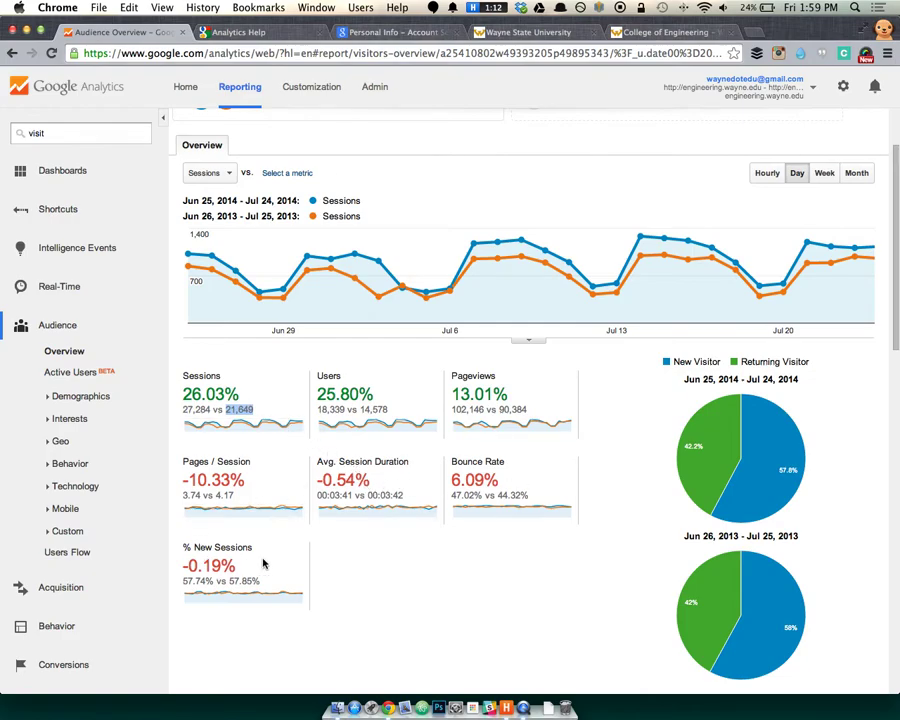
pyautogui.moveTo(362, 466)
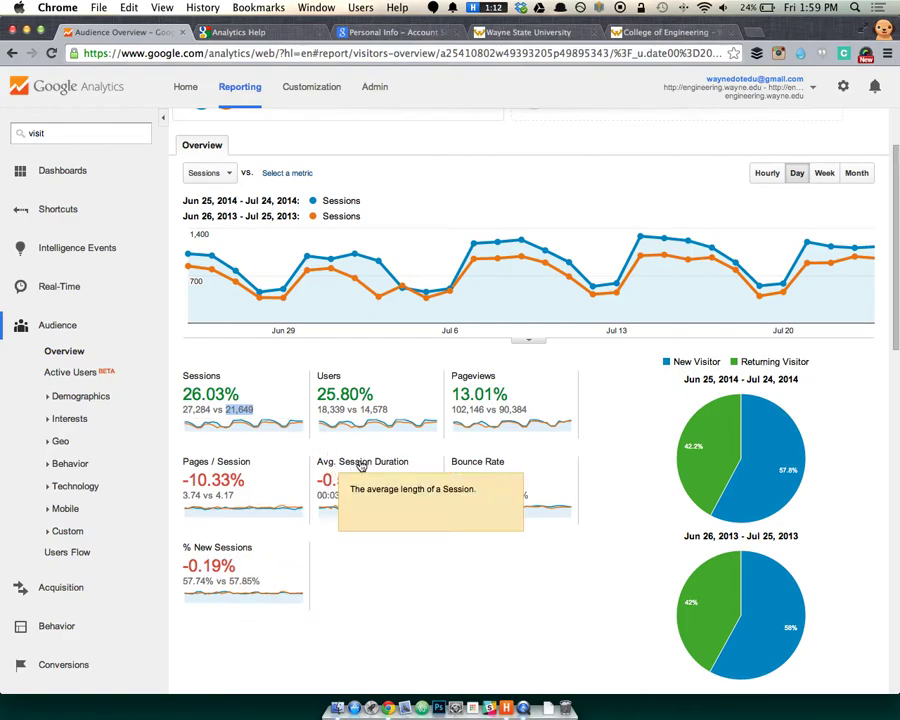
pyautogui.click(440, 598)
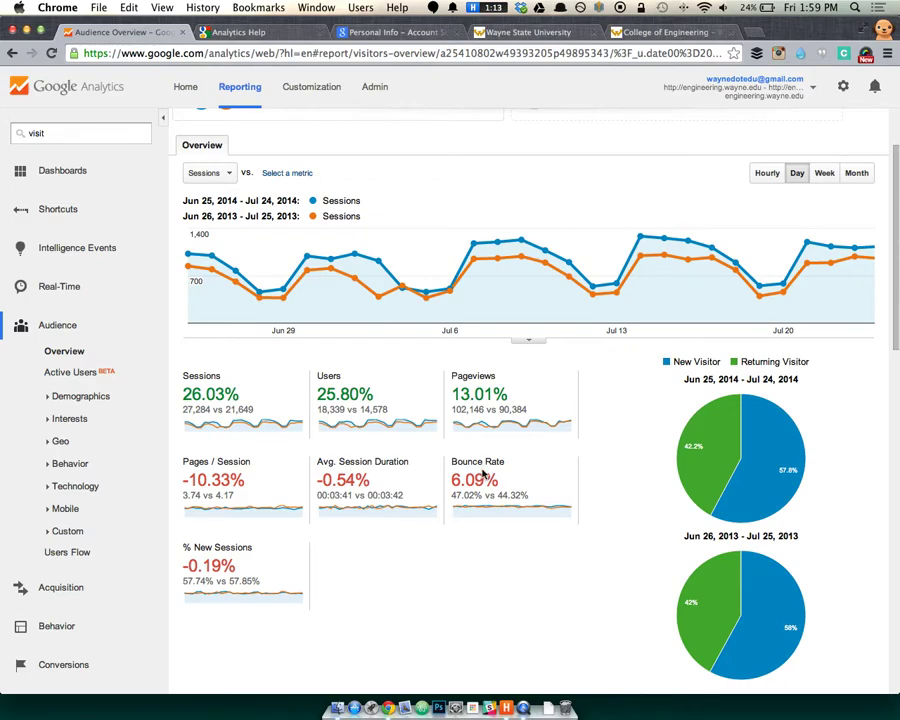
pyautogui.moveTo(482, 470)
pyautogui.scroll(-2, 343, 546)
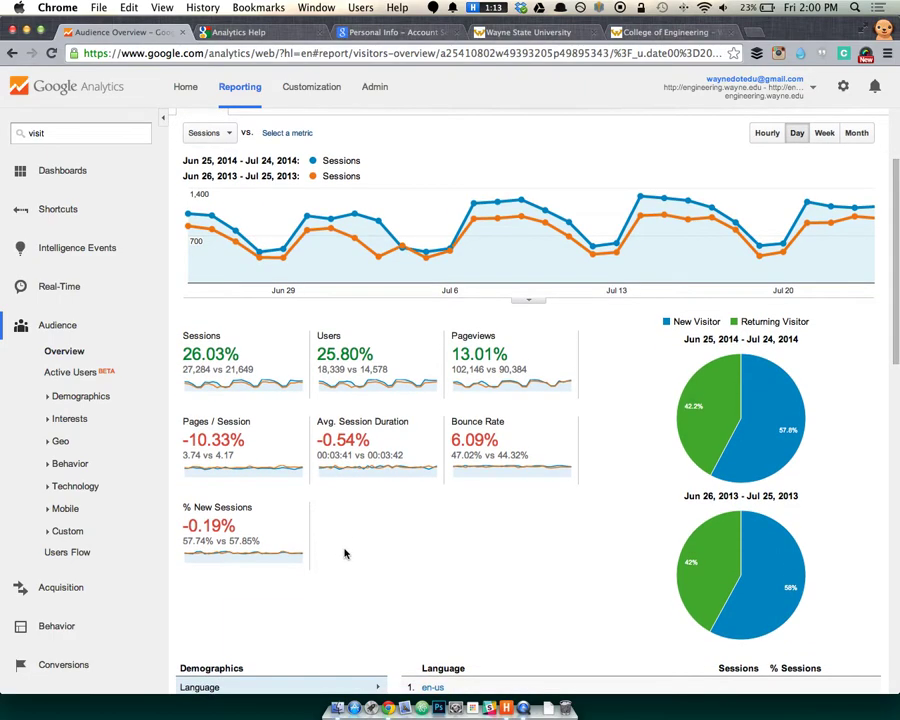
pyautogui.moveTo(698, 380)
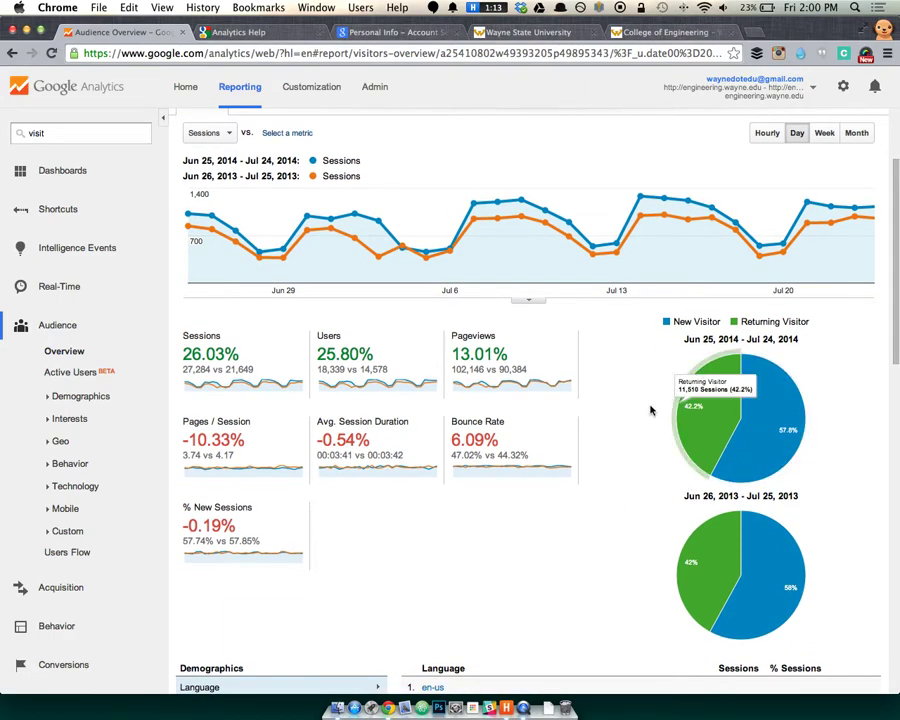
pyautogui.moveTo(736, 520)
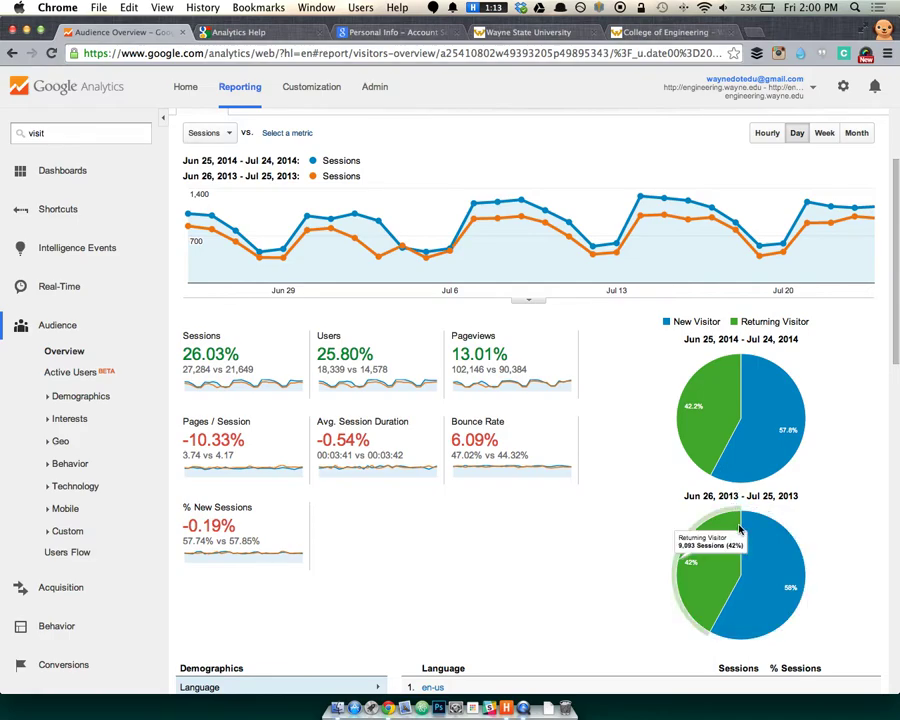
pyautogui.scroll(-2, 736, 520)
pyautogui.moveTo(757, 551)
pyautogui.moveTo(720, 548)
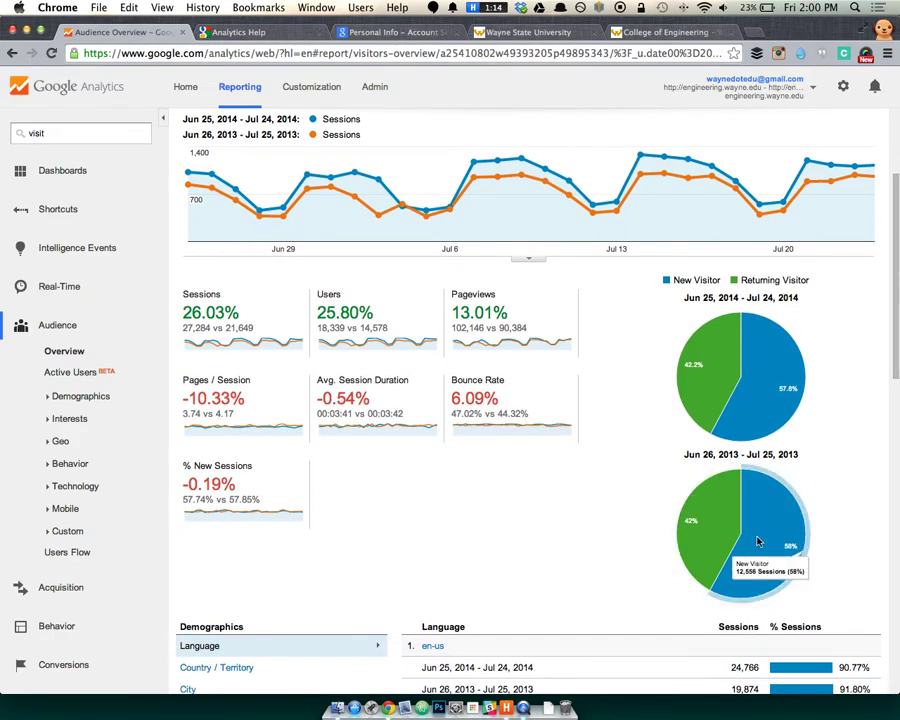
pyautogui.scroll(4, 690, 300)
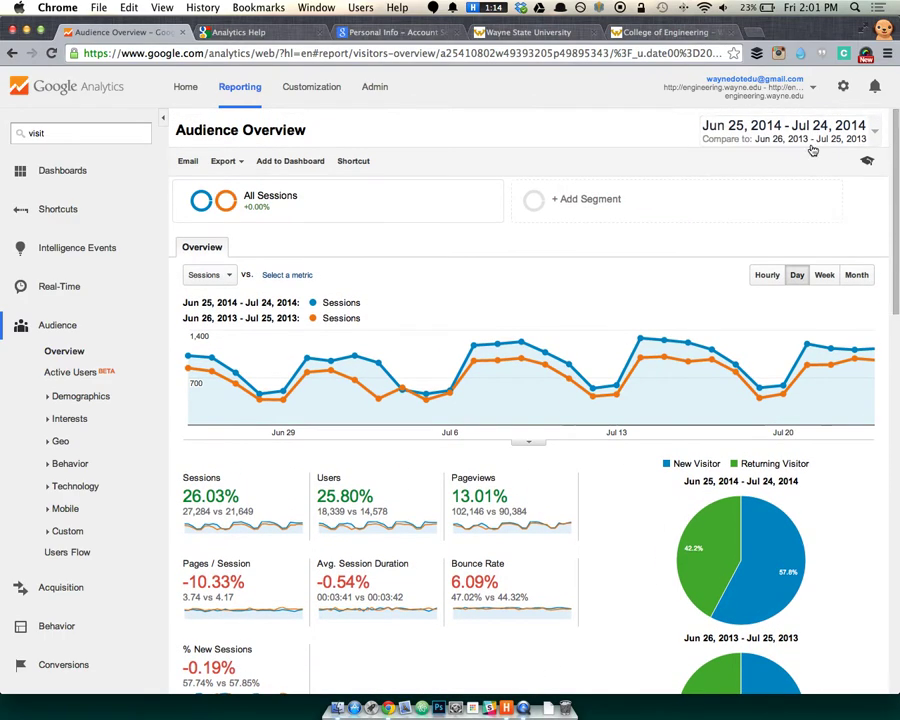
pyautogui.scroll(-1, 560, 180)
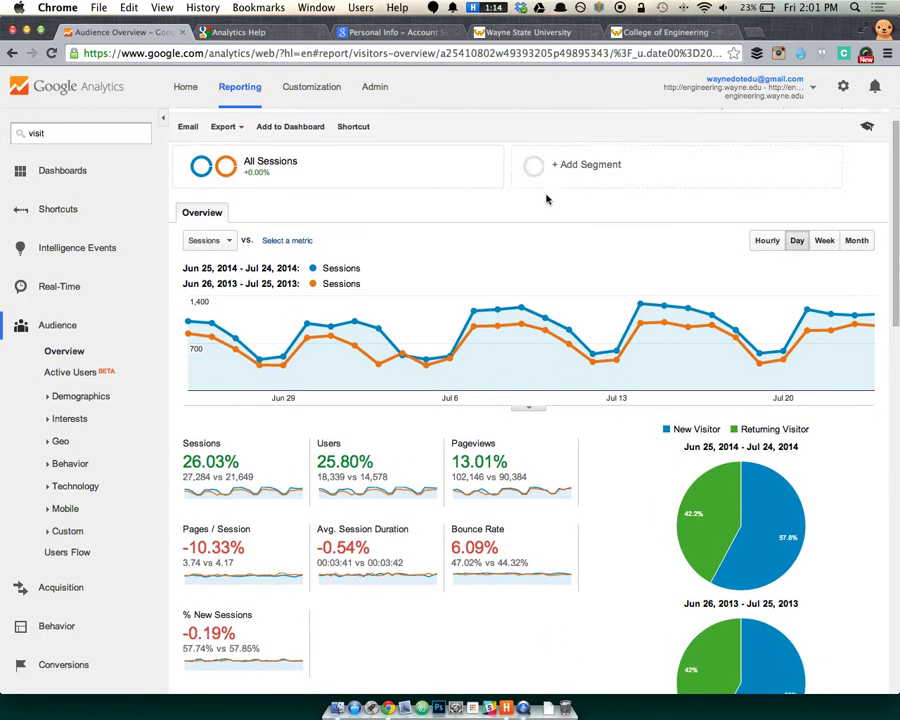
pyautogui.scroll(-1, 543, 212)
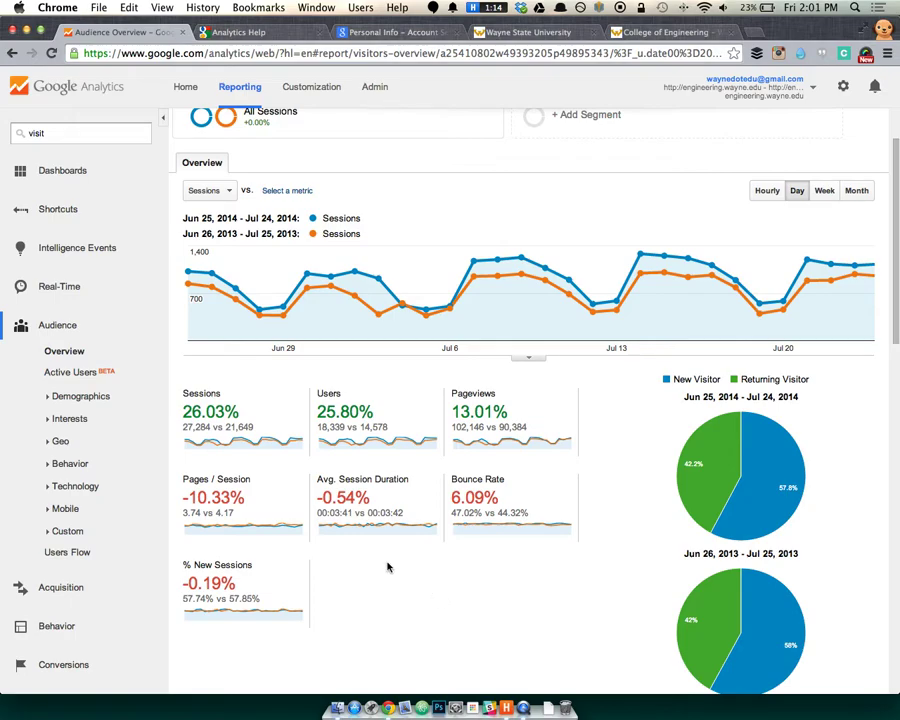
pyautogui.moveTo(236, 568)
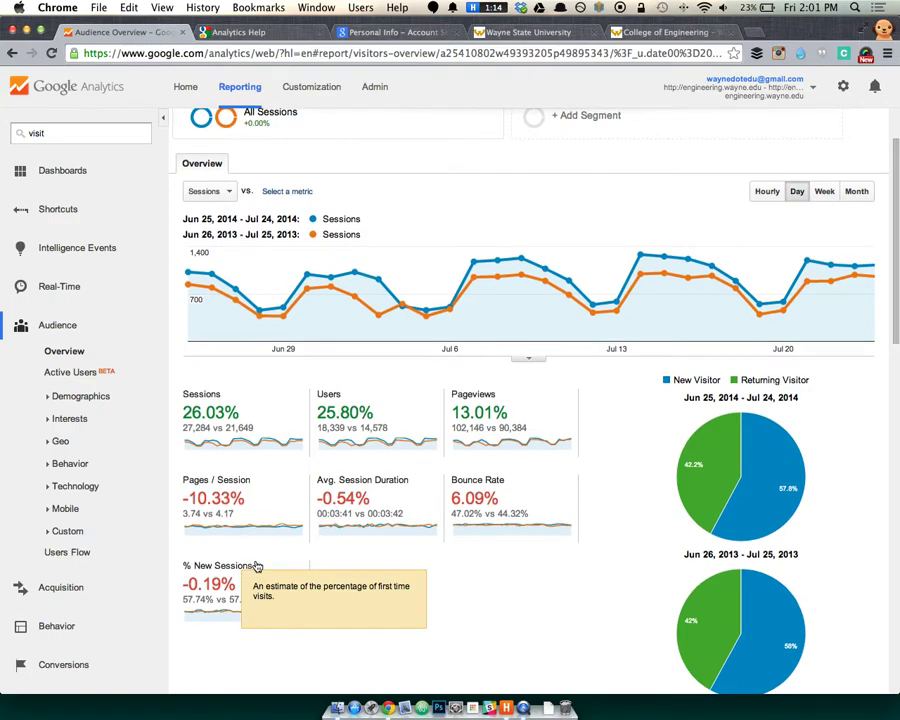
pyautogui.scroll(-3, 645, 572)
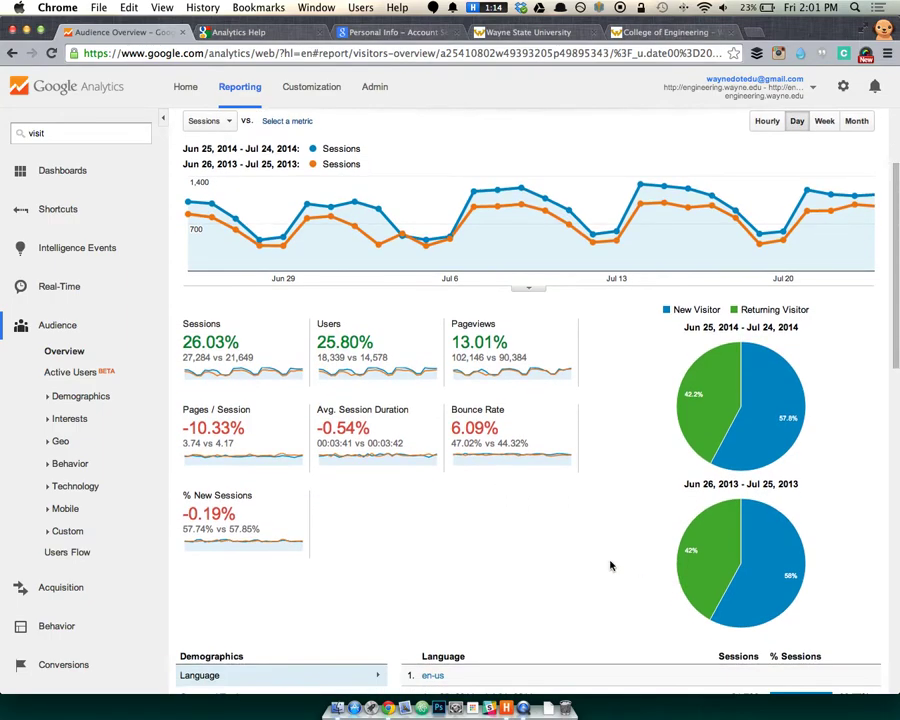
pyautogui.scroll(-1, 574, 562)
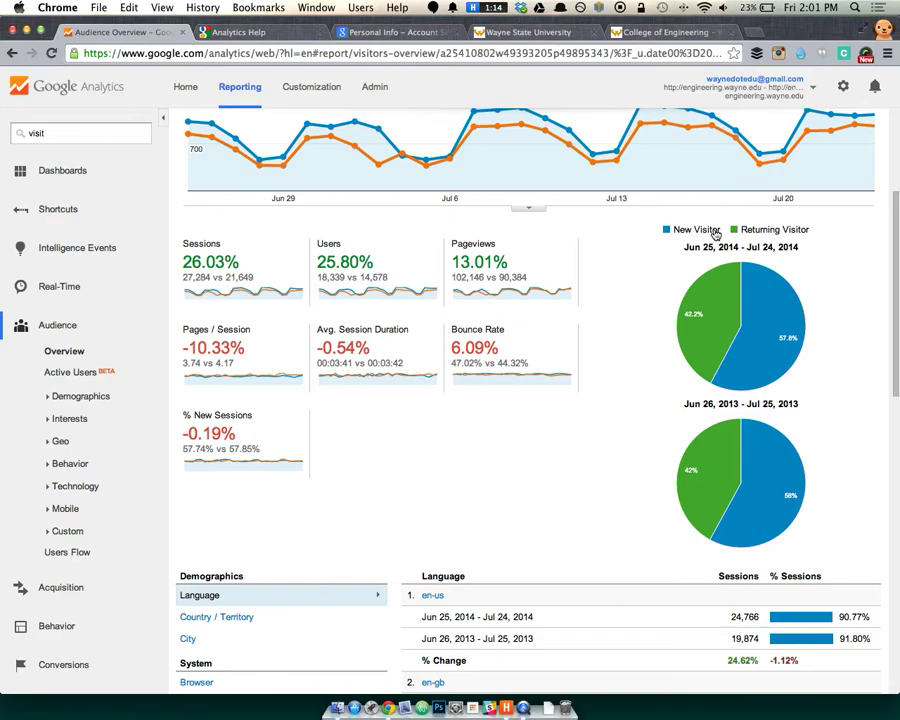
pyautogui.scroll(-10, 500, 530)
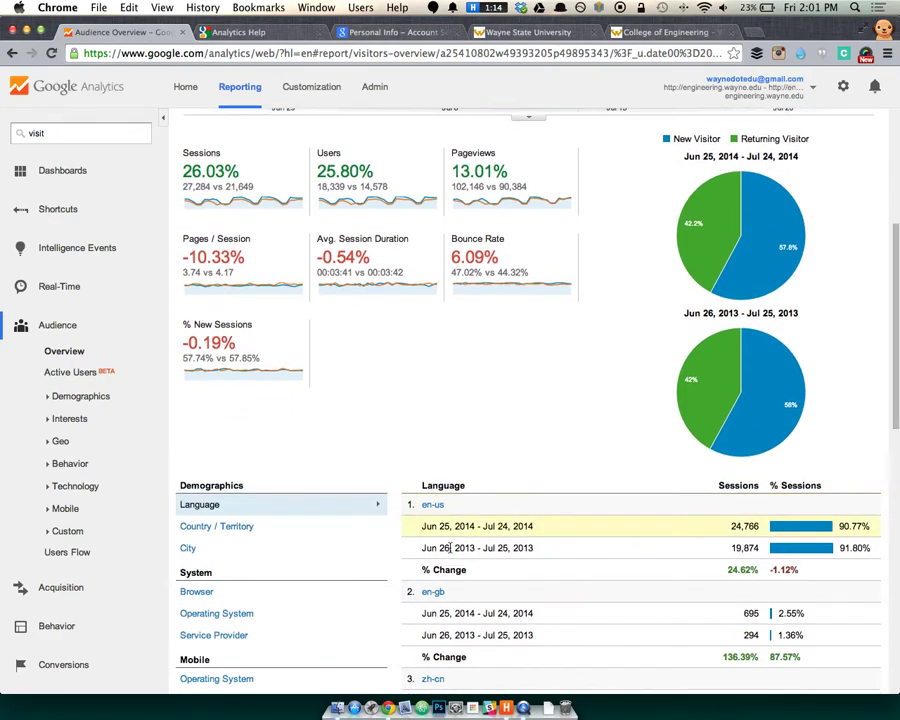
pyautogui.scroll(10, 450, 552)
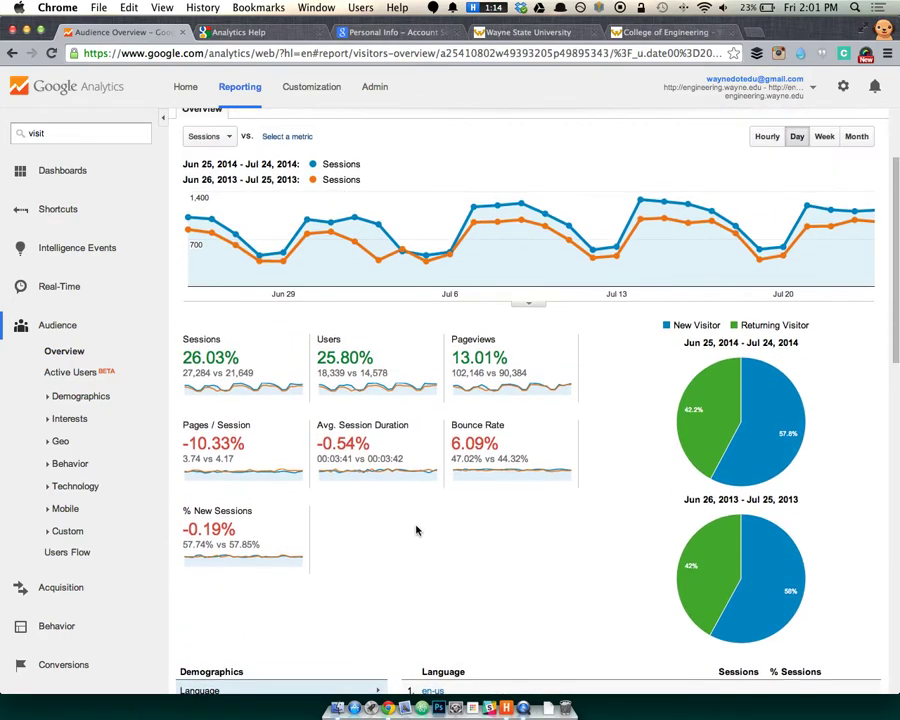
pyautogui.moveTo(295, 509)
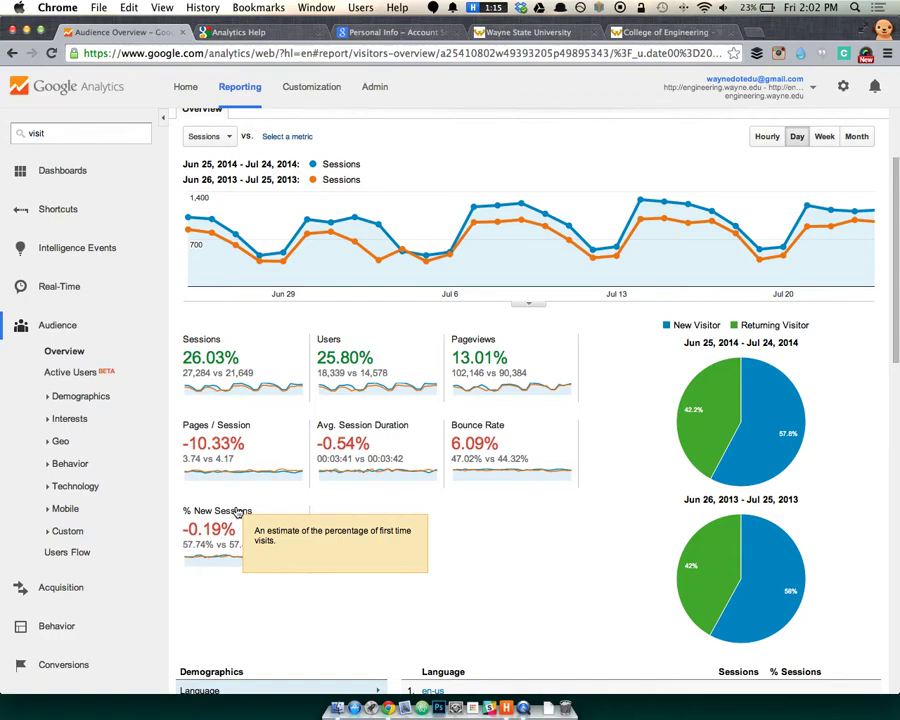
pyautogui.moveTo(700, 380)
pyautogui.scroll(-1, 706, 378)
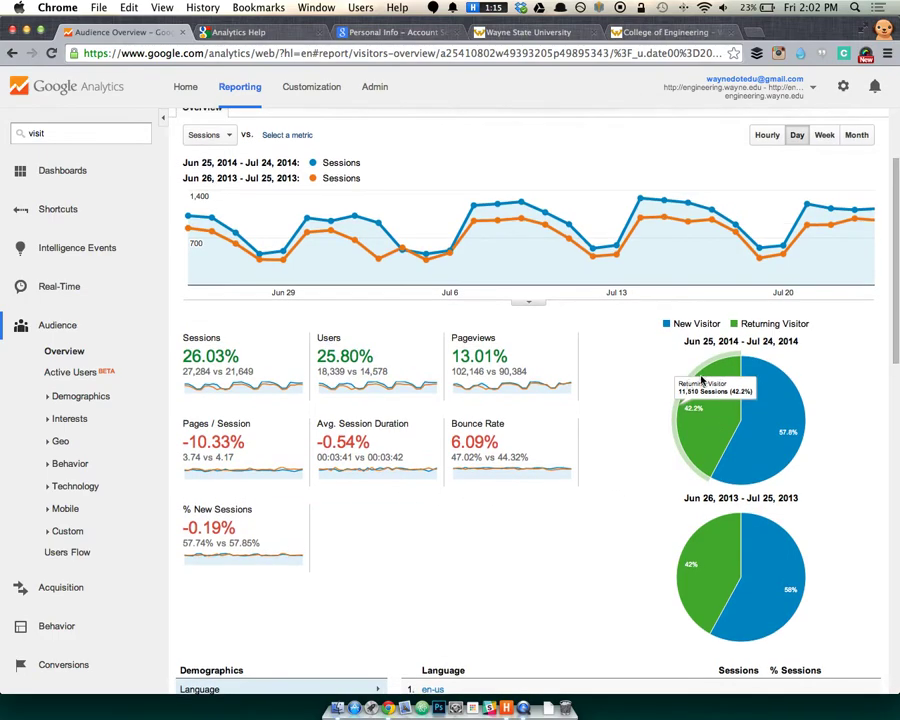
pyautogui.scroll(-1, 616, 456)
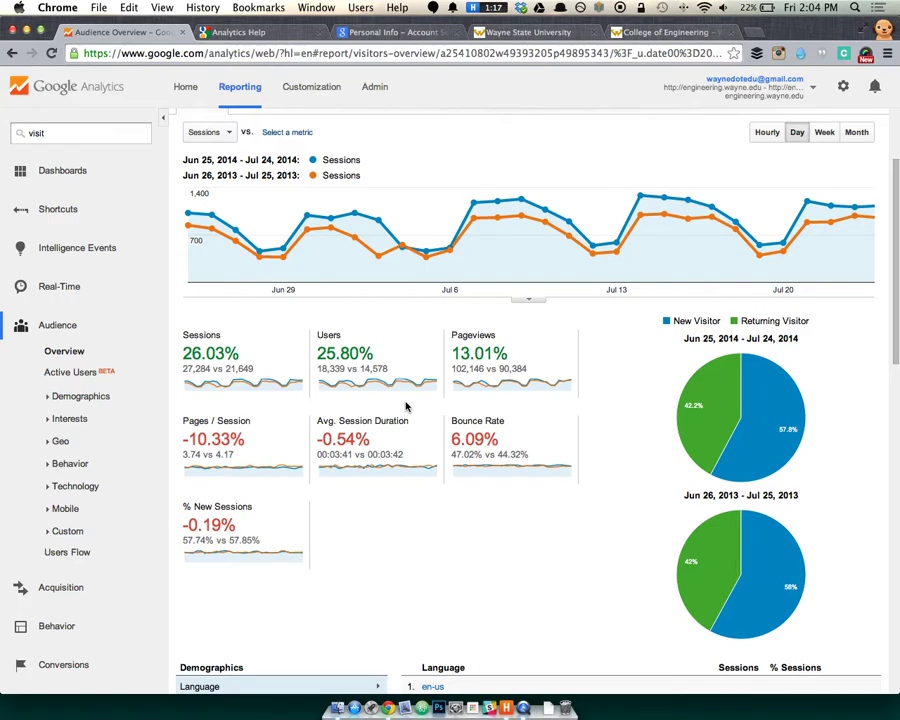
# Visit Active Users, expand Demographics (Overview, Age, Gender), then return to Audience Overview.
pyautogui.moveTo(735, 352)
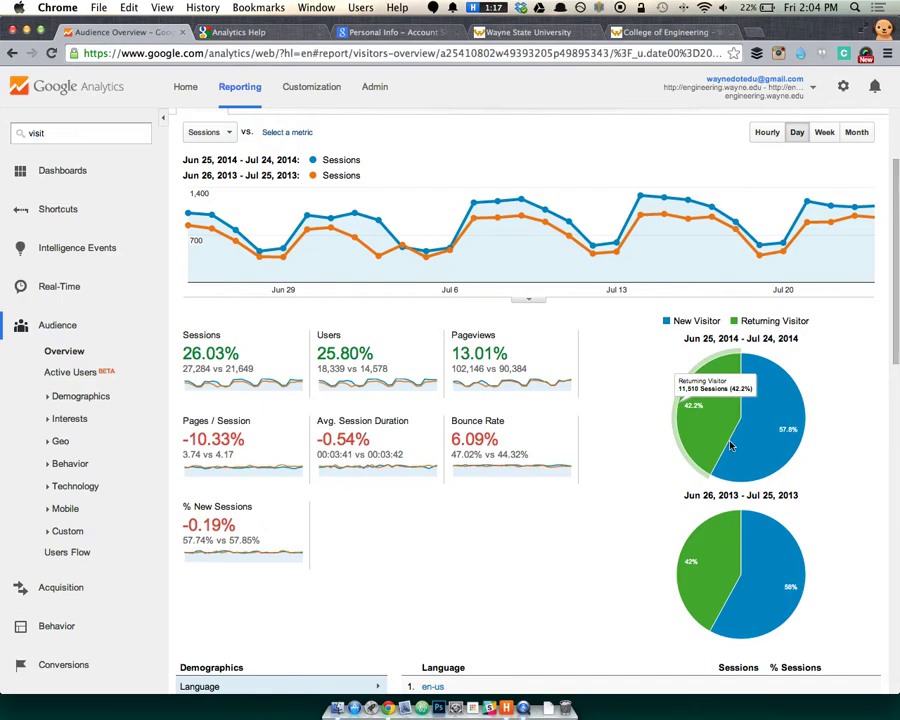
pyautogui.moveTo(762, 416)
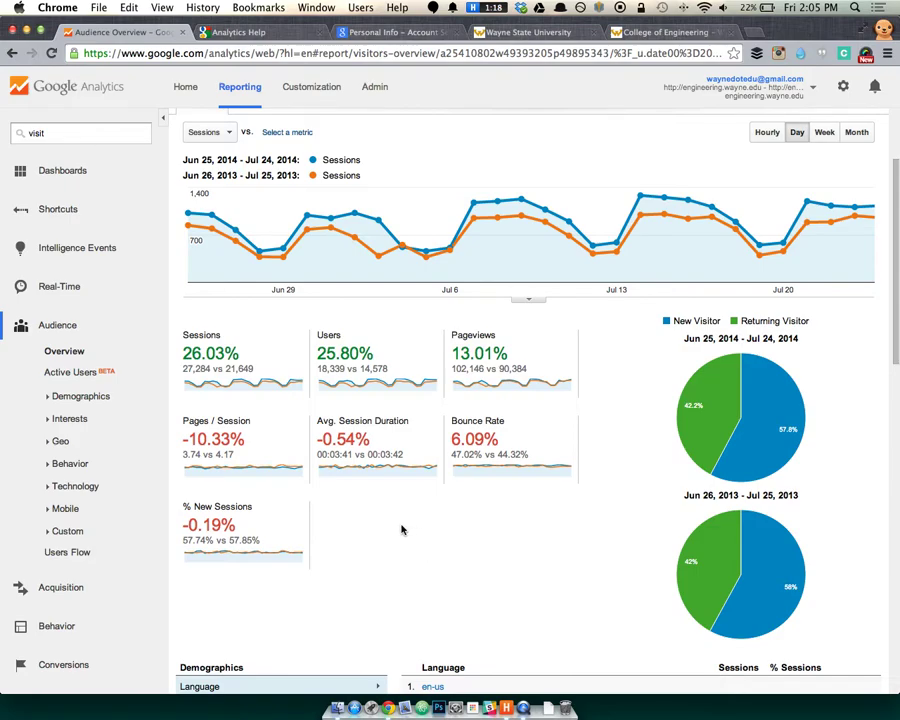
pyautogui.scroll(-2, 403, 530)
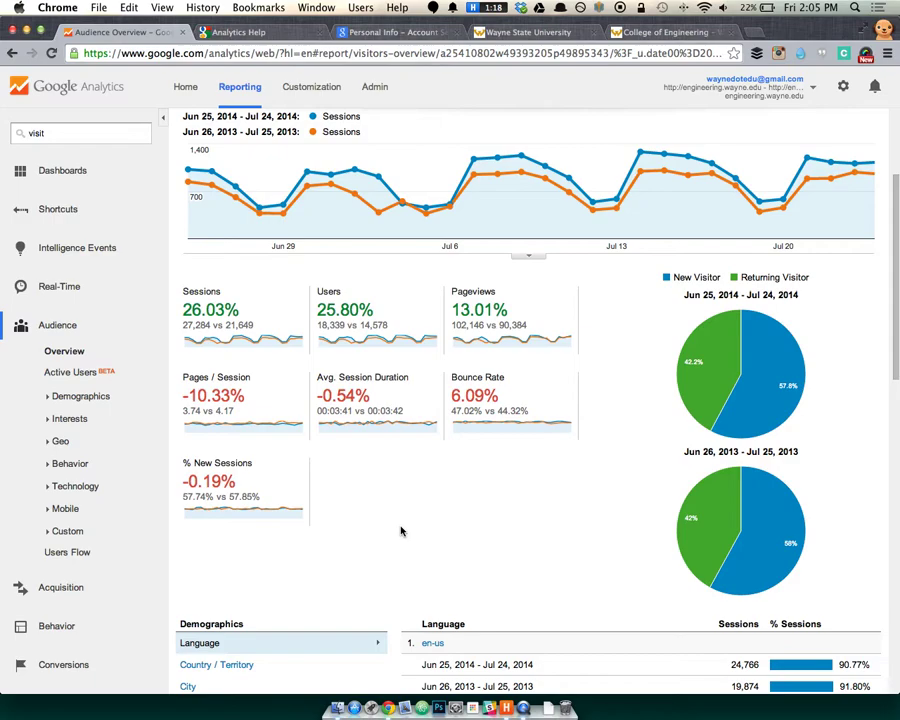
pyautogui.scroll(-1, 400, 530)
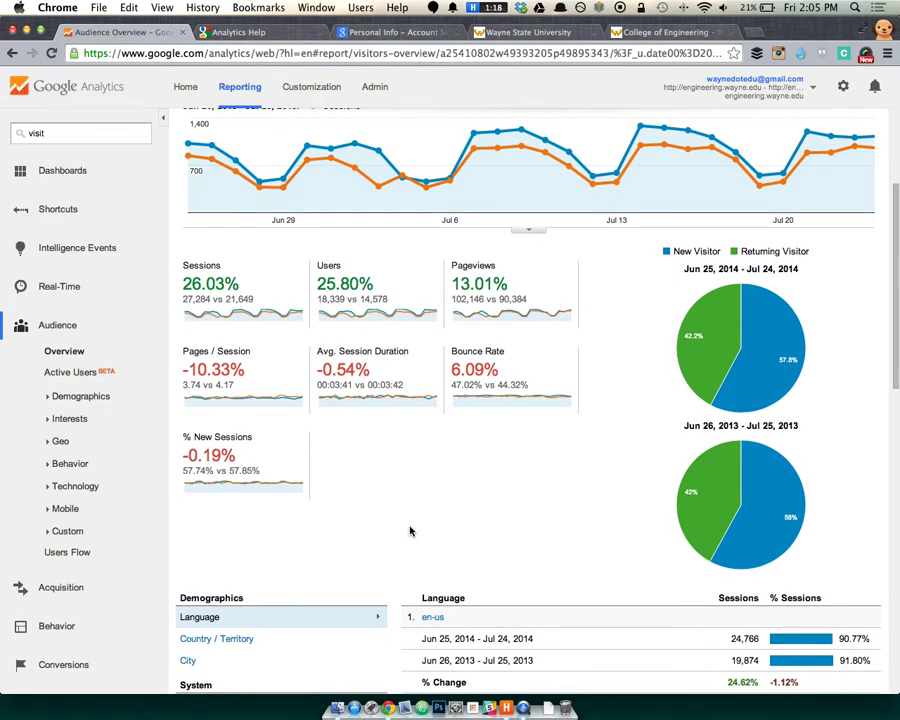
pyautogui.scroll(-2, 442, 530)
pyautogui.scroll(-1, 442, 532)
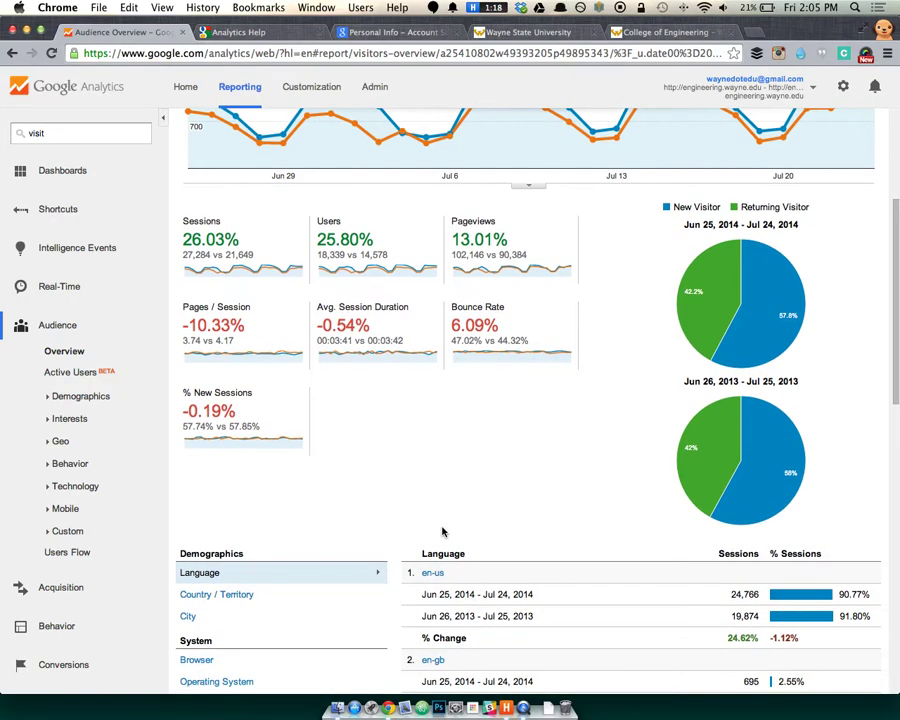
pyautogui.scroll(5, 442, 512)
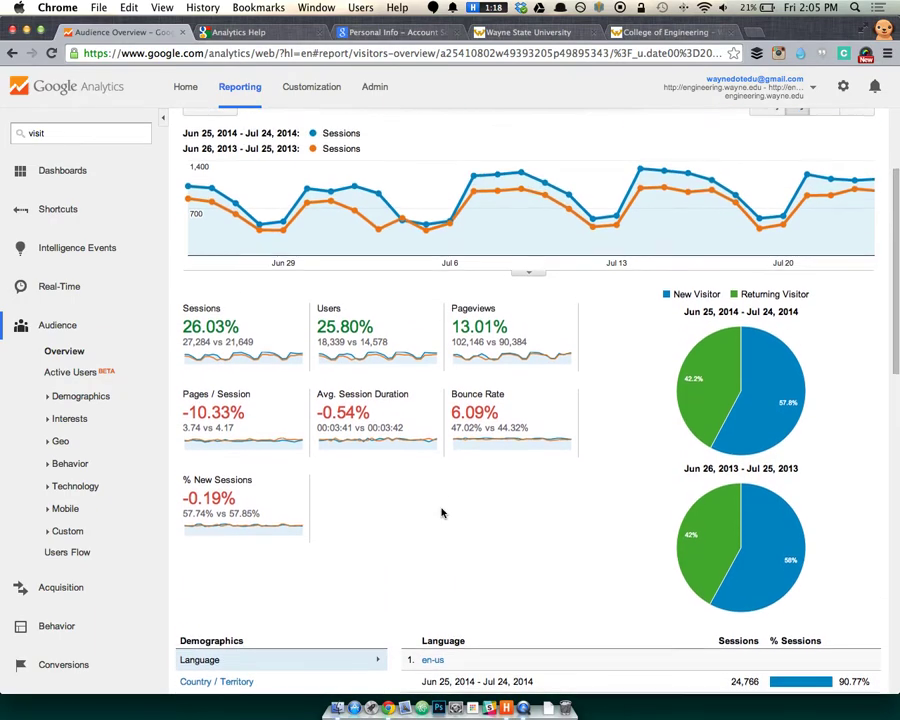
pyautogui.scroll(-1, 442, 512)
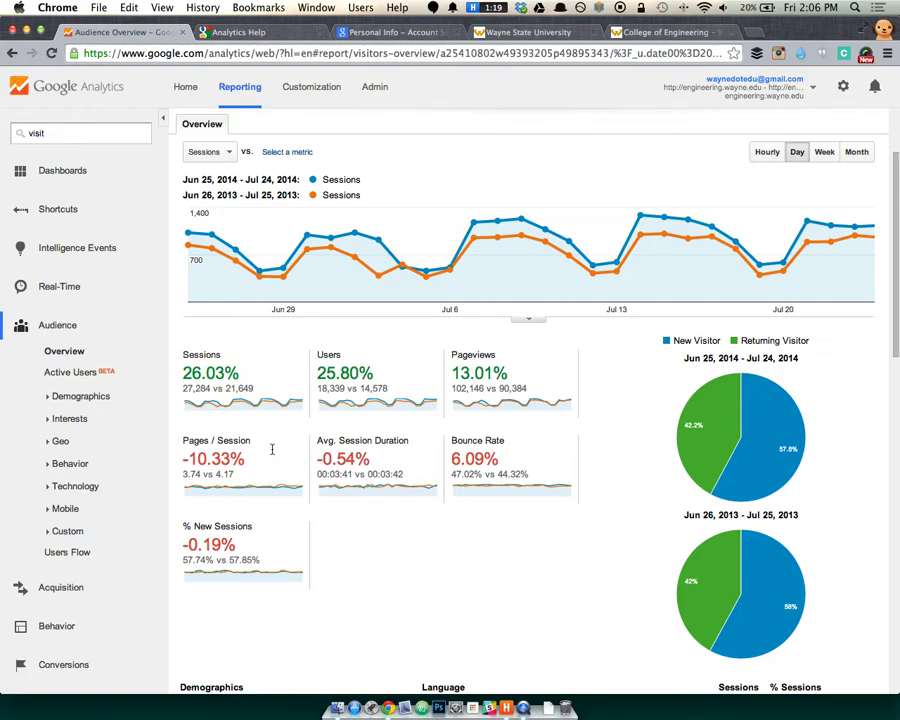
pyautogui.click(77, 373)
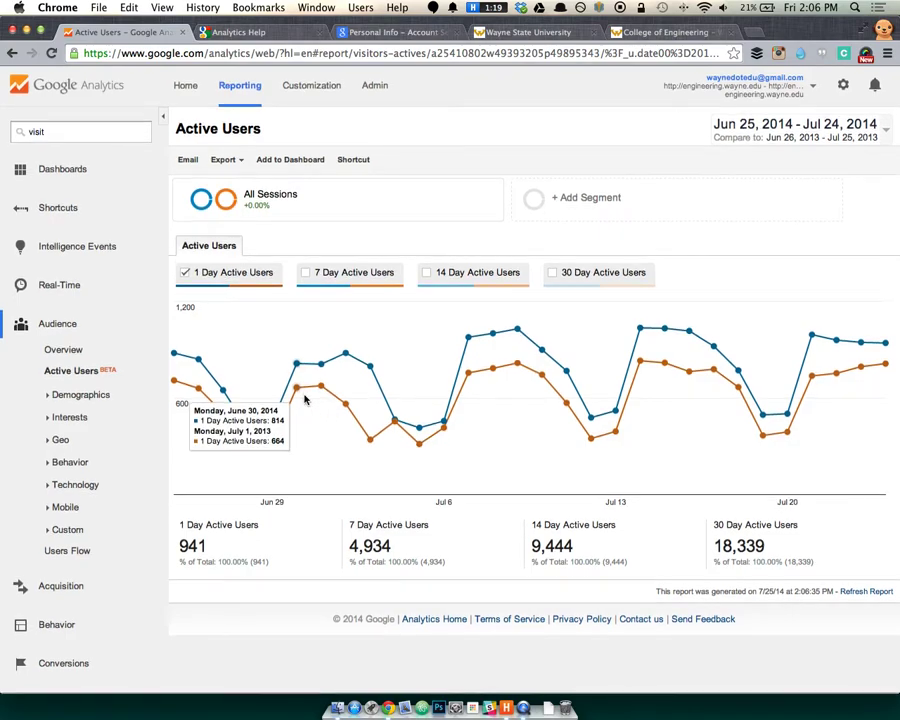
pyautogui.click(70, 397)
pyautogui.click(70, 358)
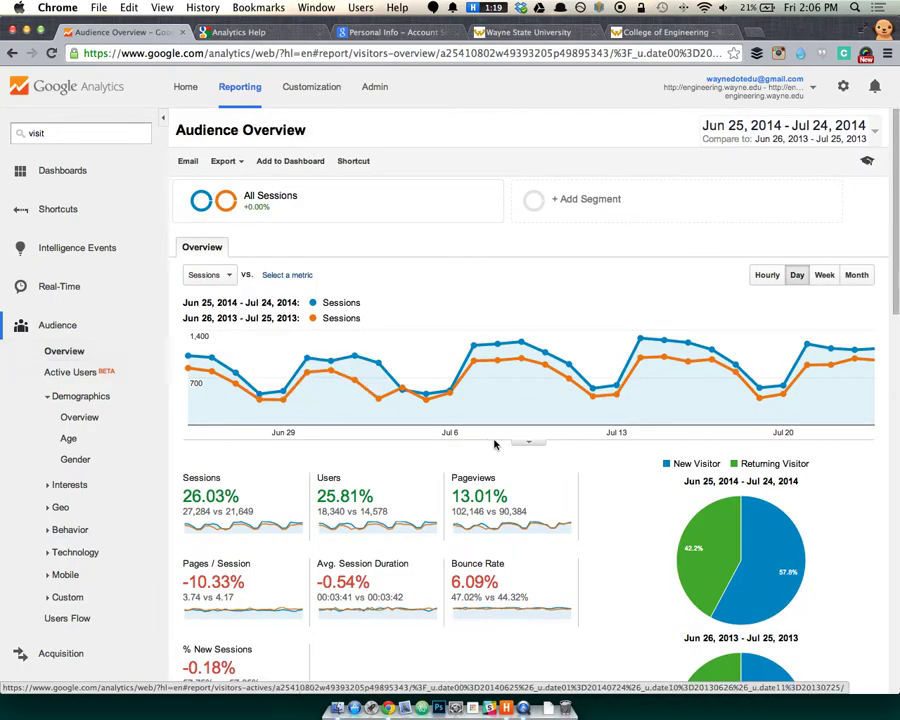
pyautogui.scroll(-3, 494, 440)
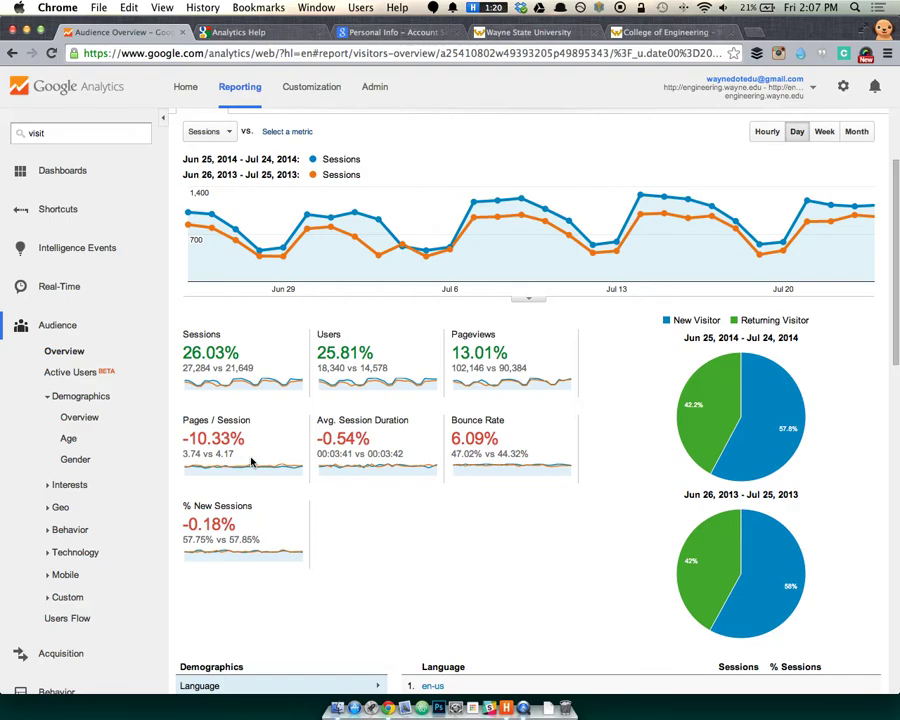
# Open the annotations bar under the sessions line chart.
pyautogui.scroll(1, 321, 341)
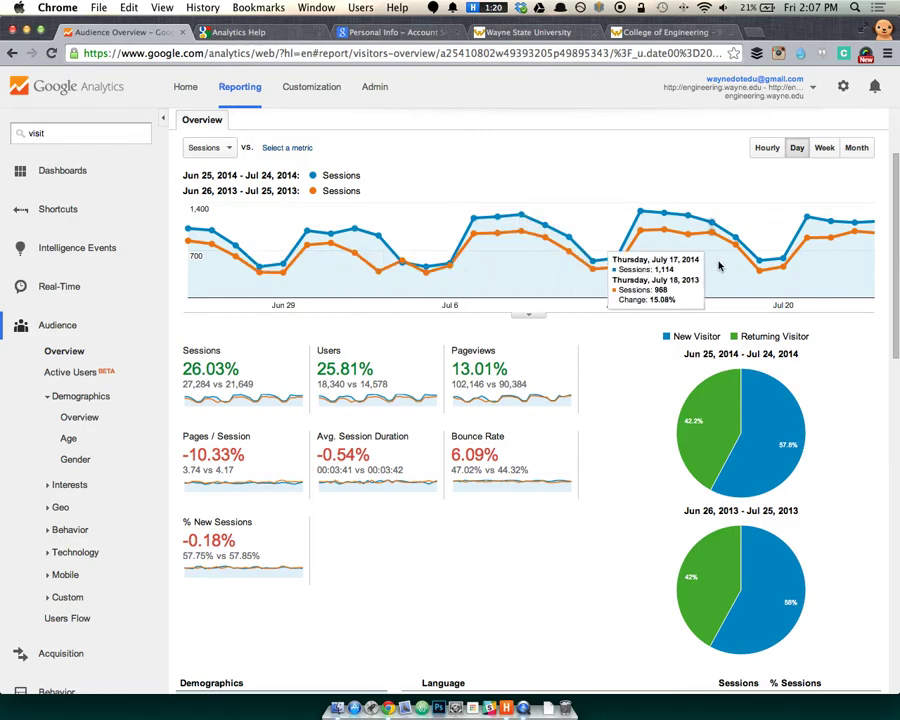
pyautogui.click(529, 316)
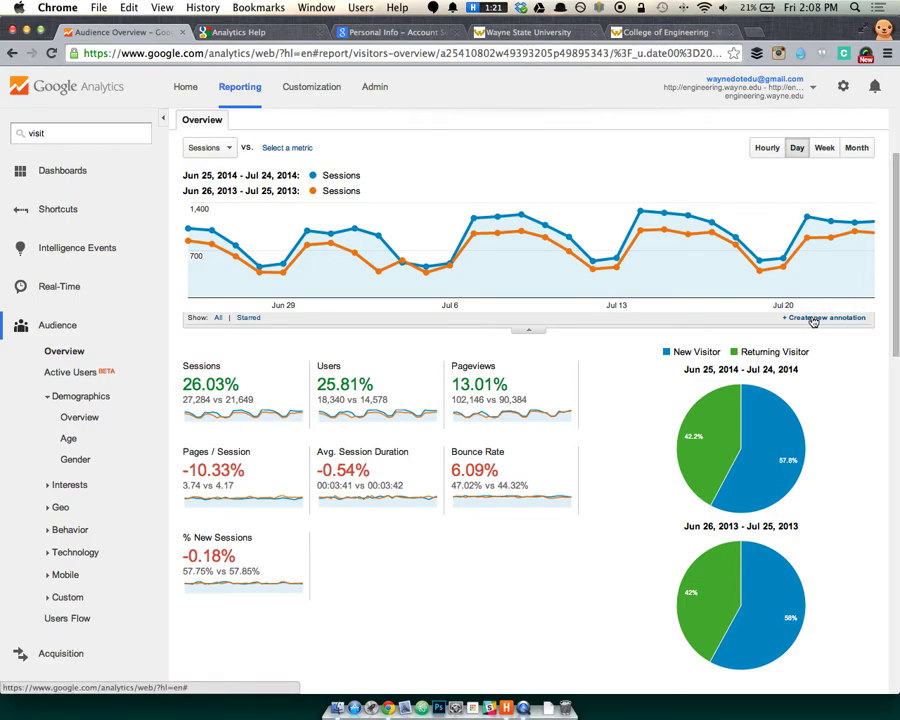
pyautogui.click(812, 319)
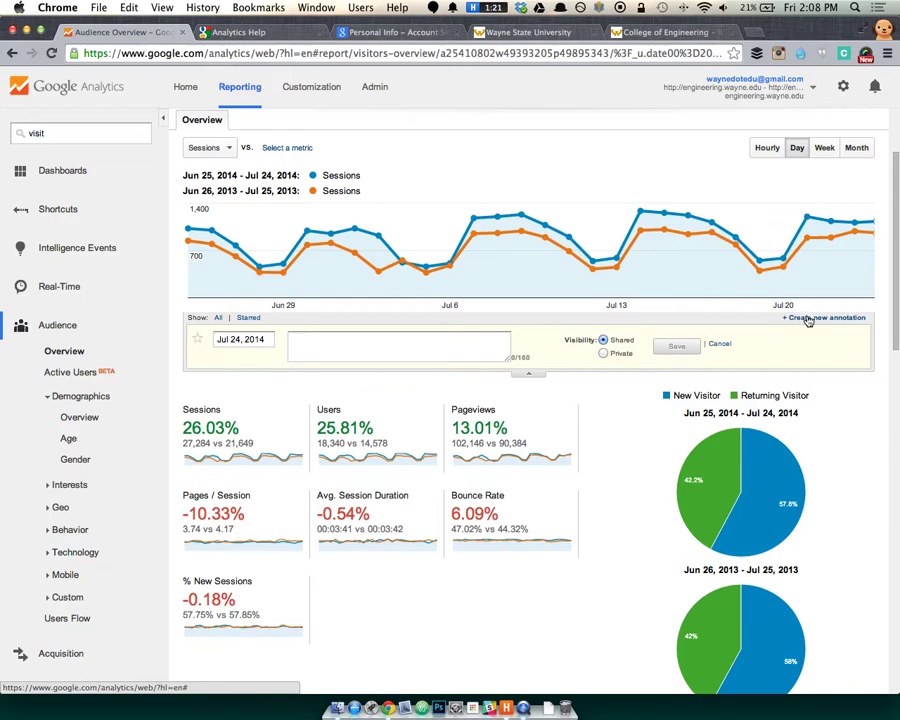
pyautogui.click(244, 339)
pyautogui.click(332, 340)
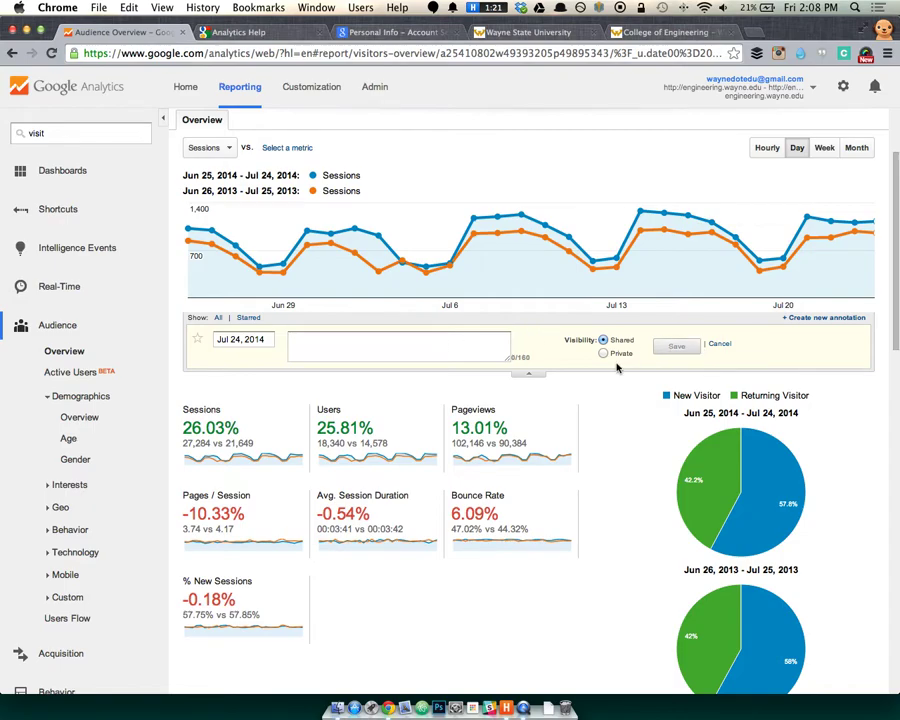
pyautogui.click(720, 345)
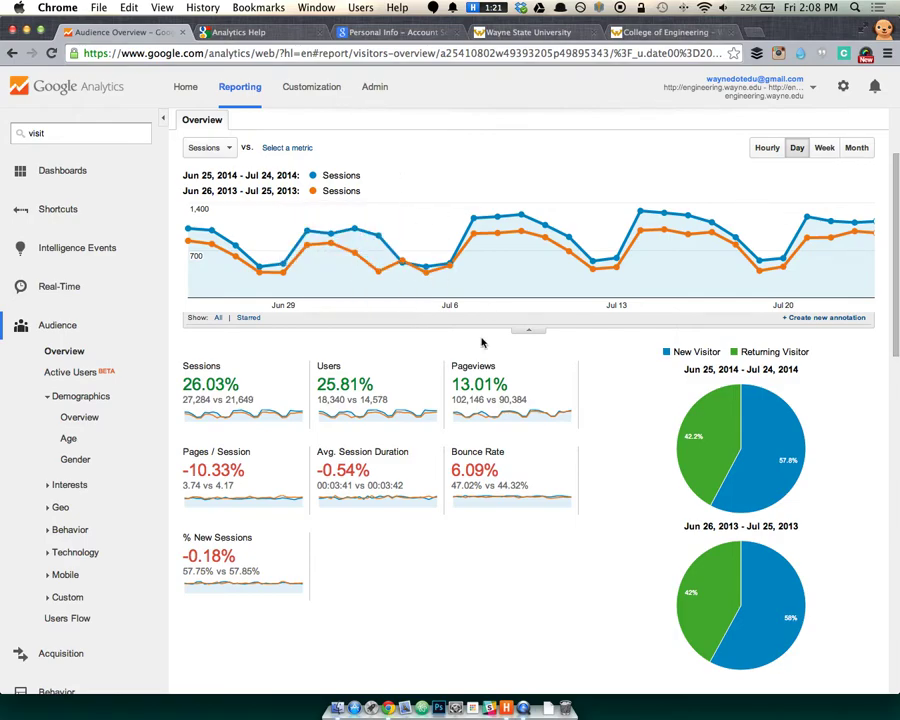
pyautogui.click(74, 383)
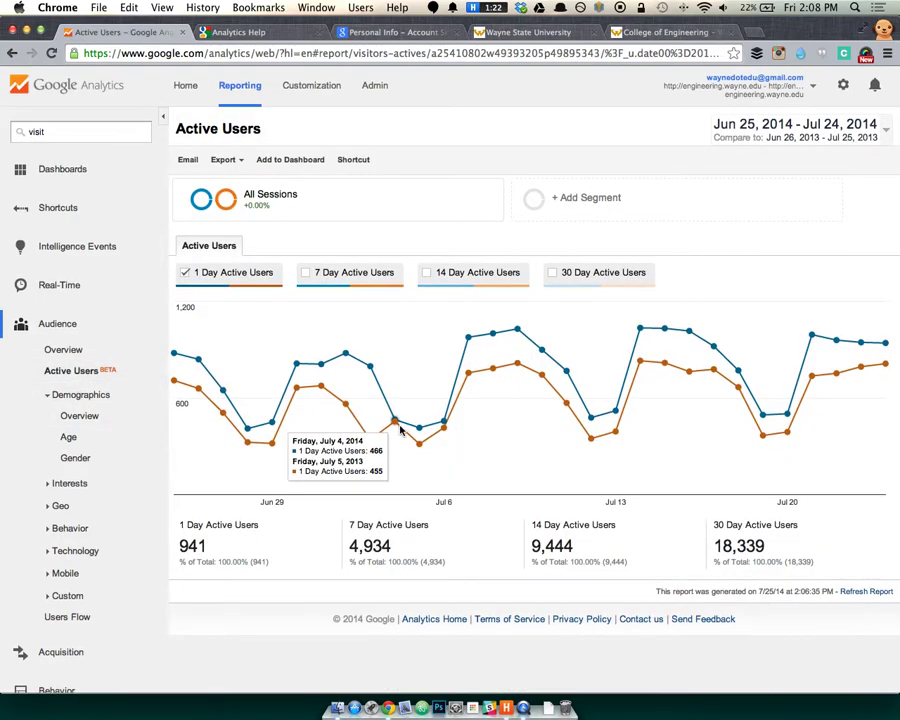
pyautogui.click(85, 351)
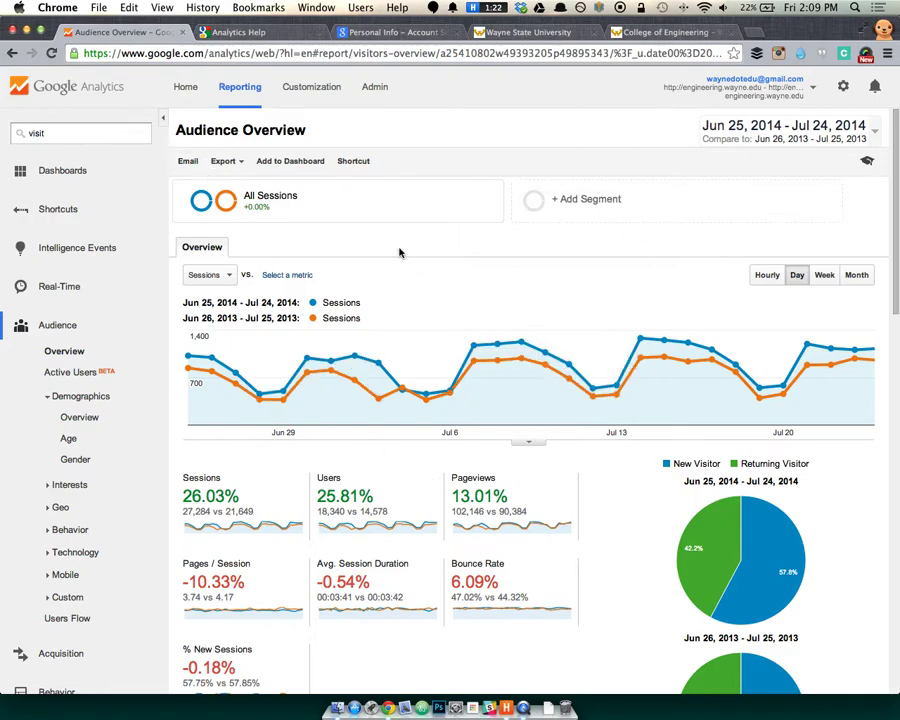
pyautogui.click(189, 165)
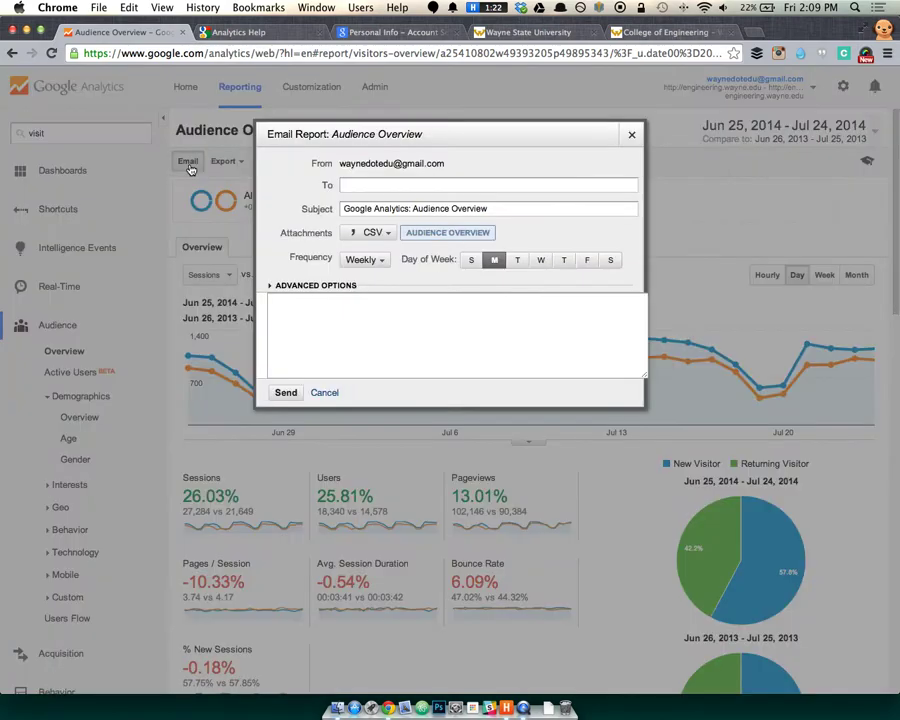
pyautogui.click(376, 187)
pyautogui.click(378, 233)
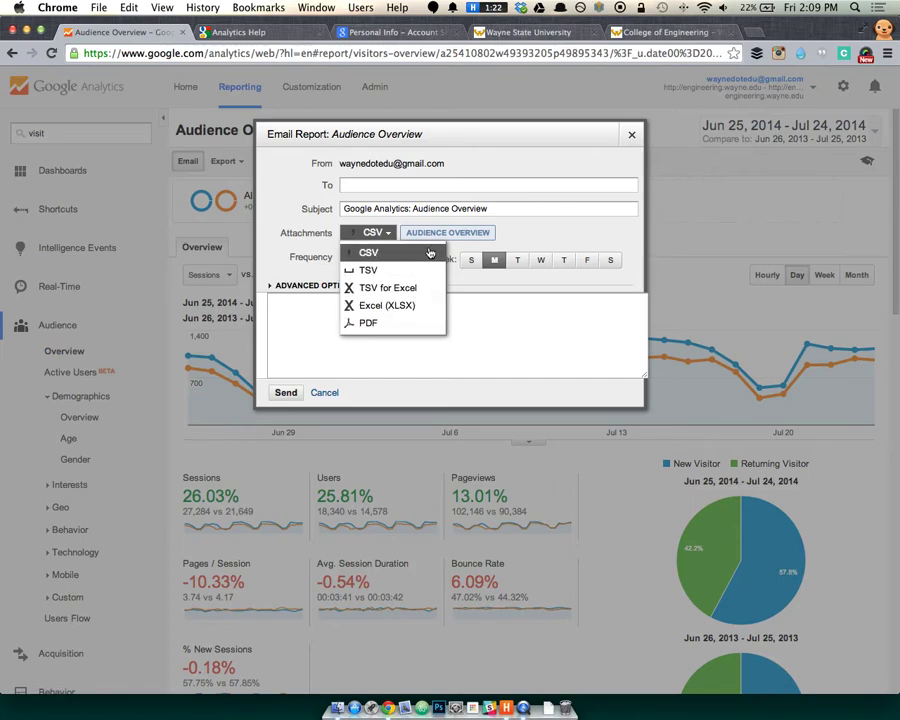
pyautogui.click(478, 312)
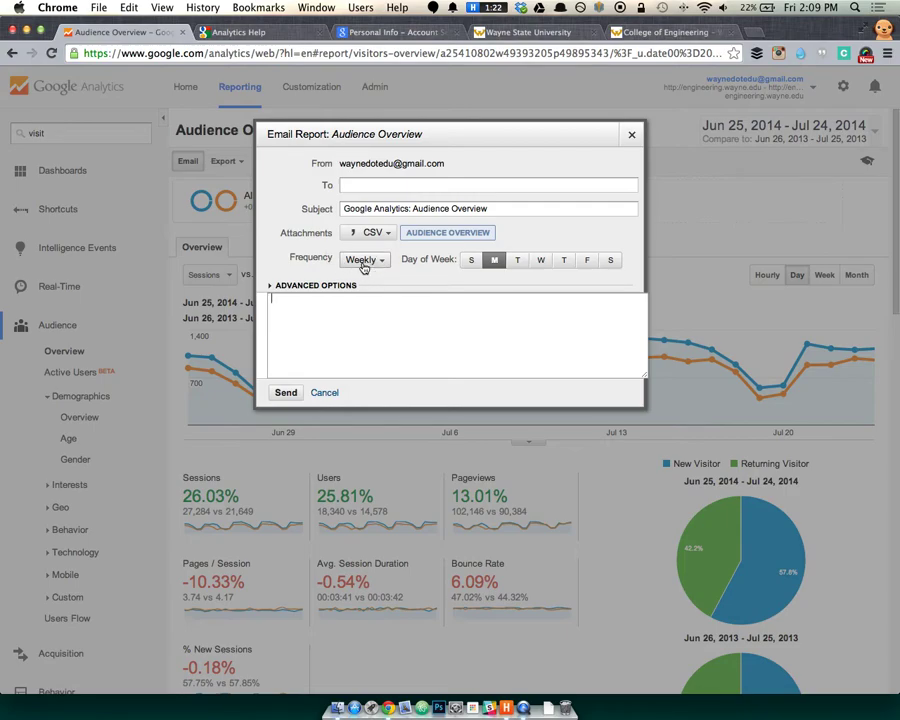
pyautogui.click(379, 262)
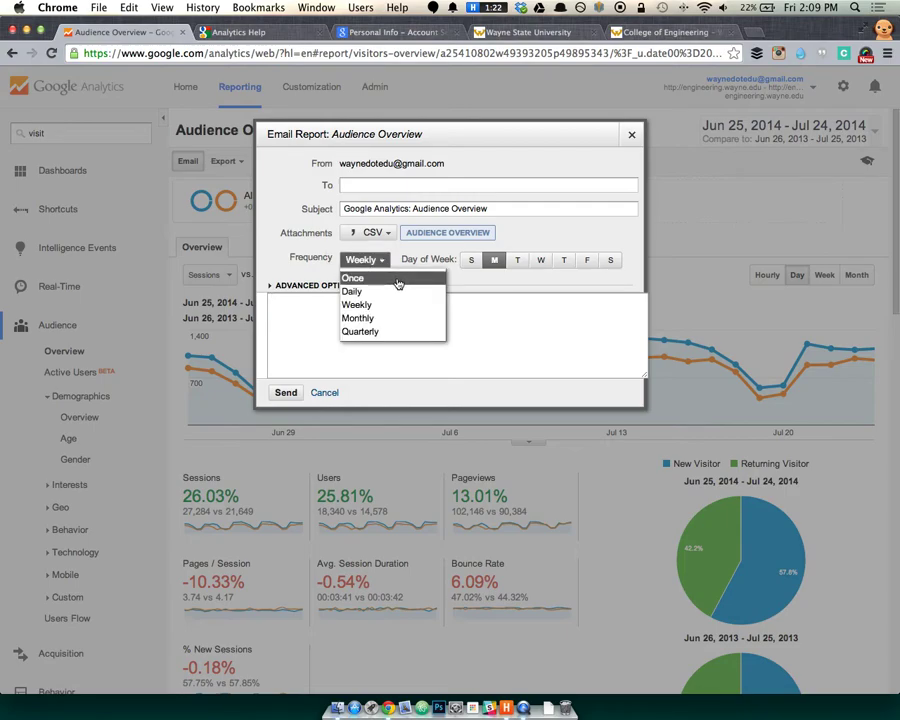
pyautogui.click(494, 345)
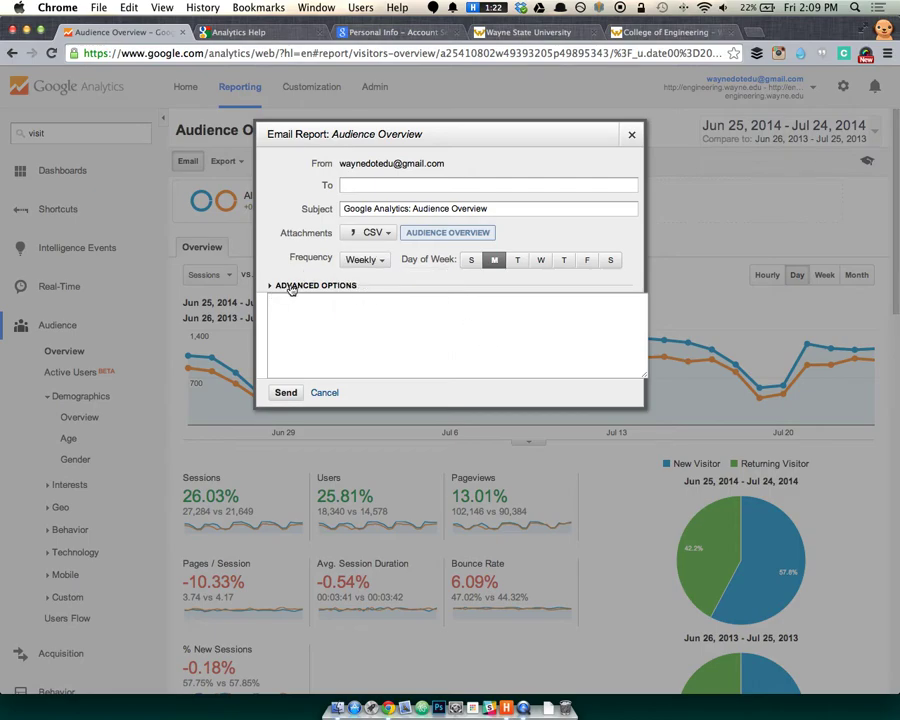
pyautogui.click(290, 287)
pyautogui.click(365, 302)
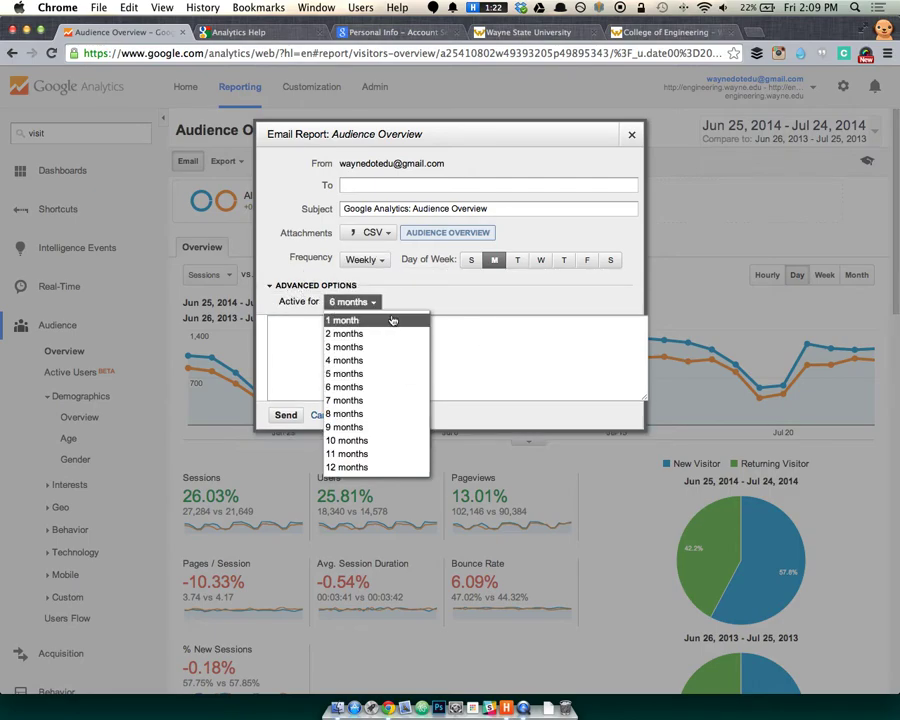
pyautogui.click(374, 298)
pyautogui.click(297, 286)
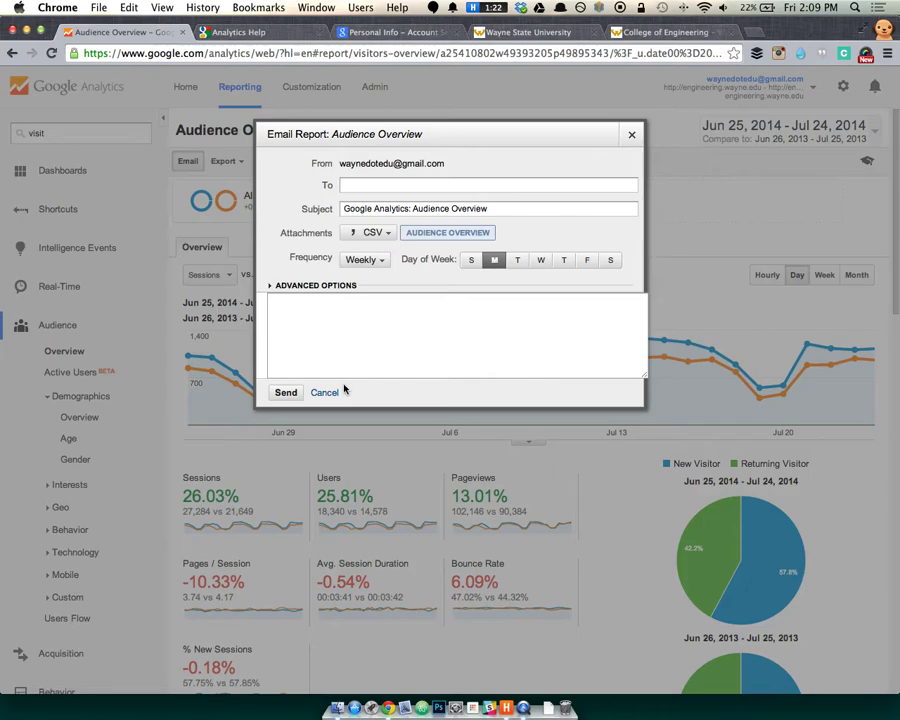
pyautogui.click(337, 393)
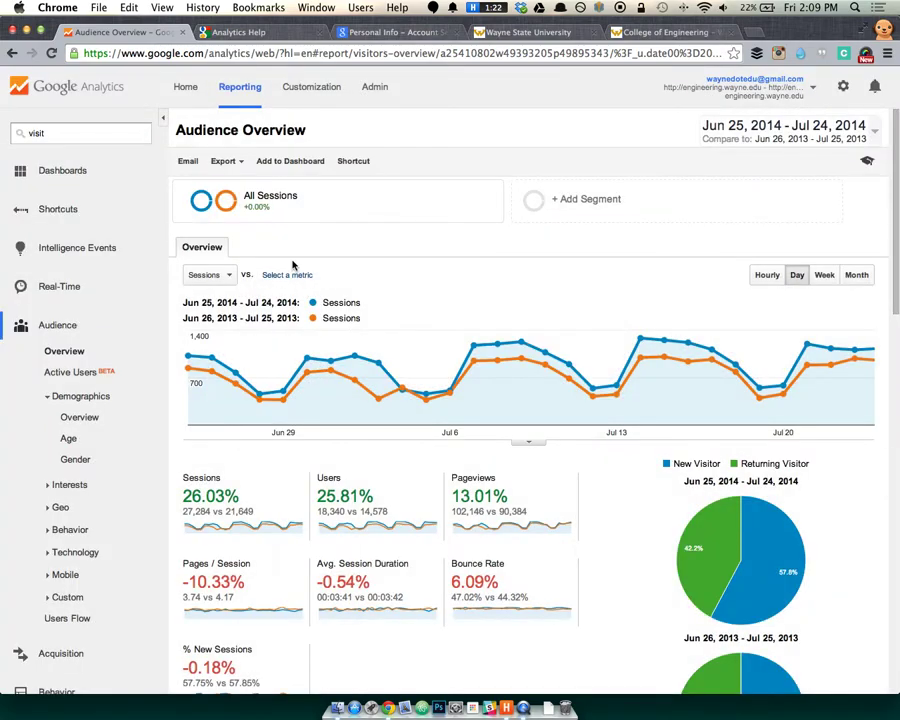
# Look at the report's export formats and shortcut option, closing both without saving.
pyautogui.click(223, 161)
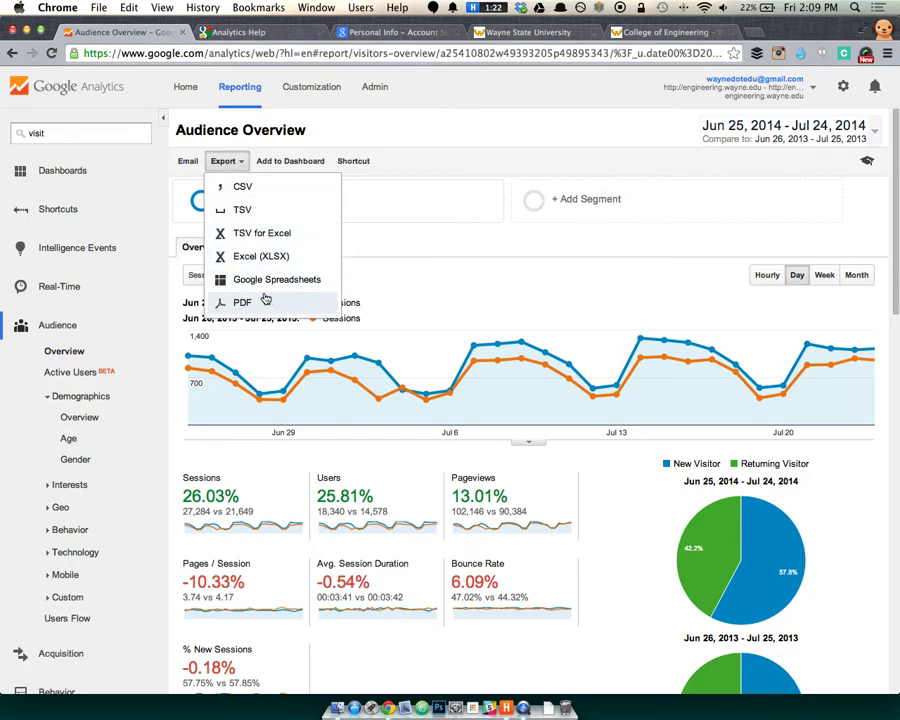
pyautogui.click(412, 134)
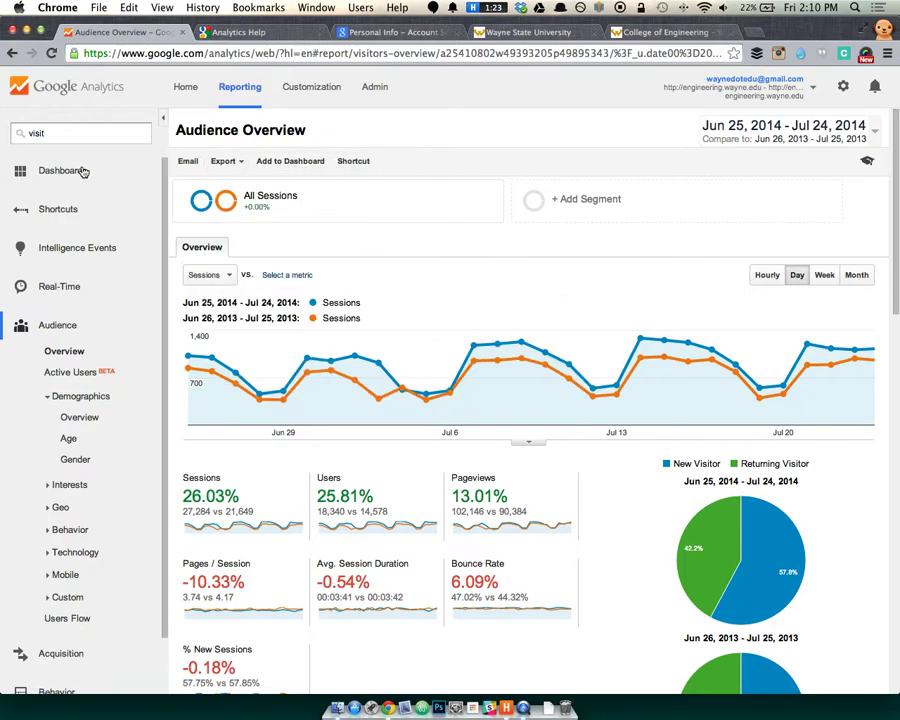
pyautogui.click(356, 164)
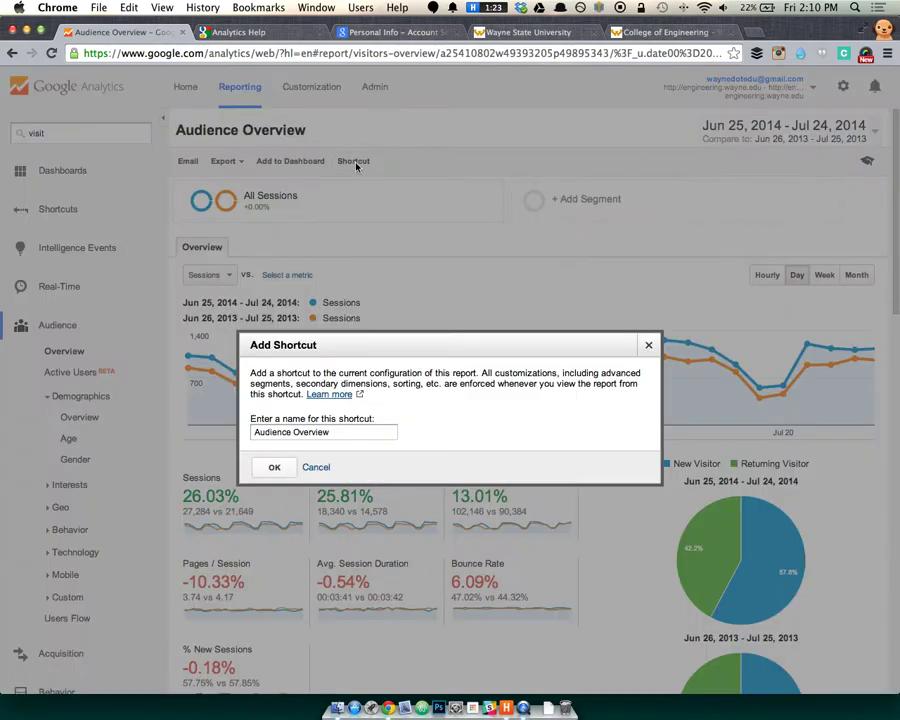
pyautogui.click(316, 467)
# Turn off the 2013 comparison so only Jun 25 – Jul 24, 2014 data shows.
pyautogui.moveTo(697, 413)
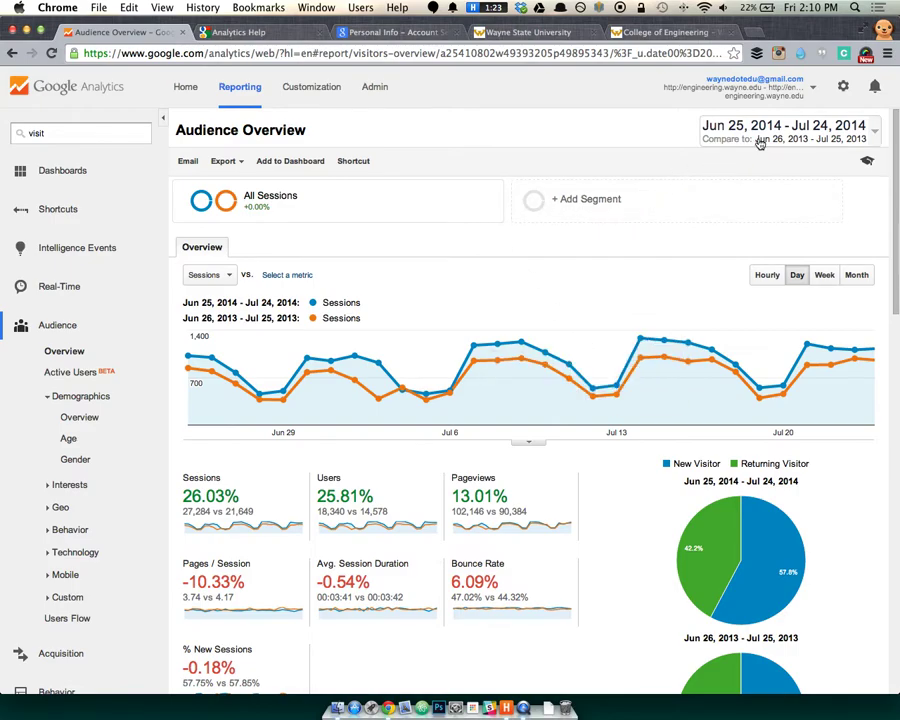
pyautogui.click(701, 140)
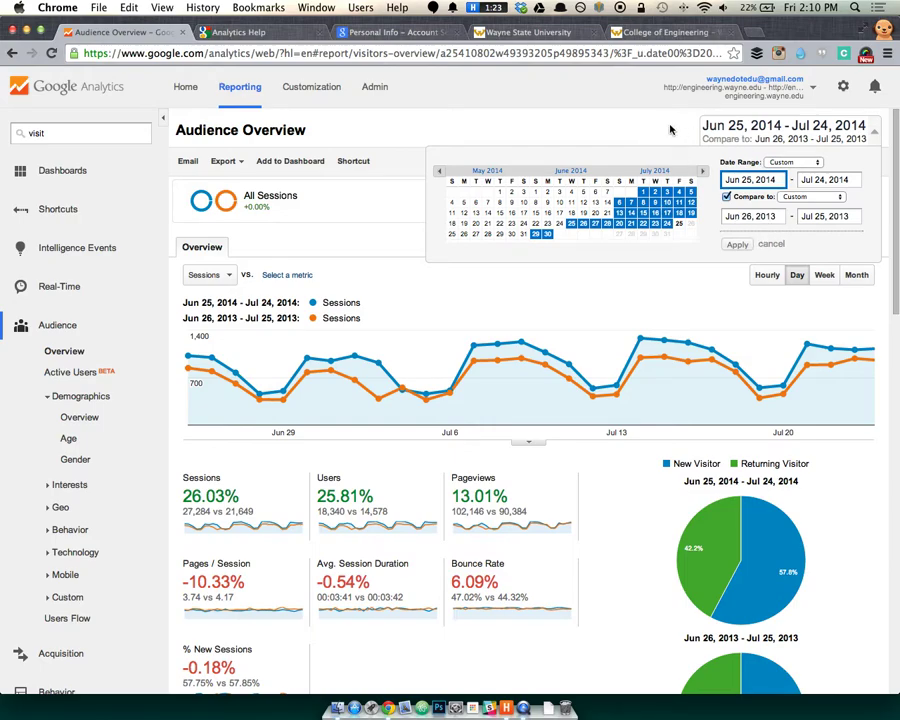
pyautogui.click(764, 244)
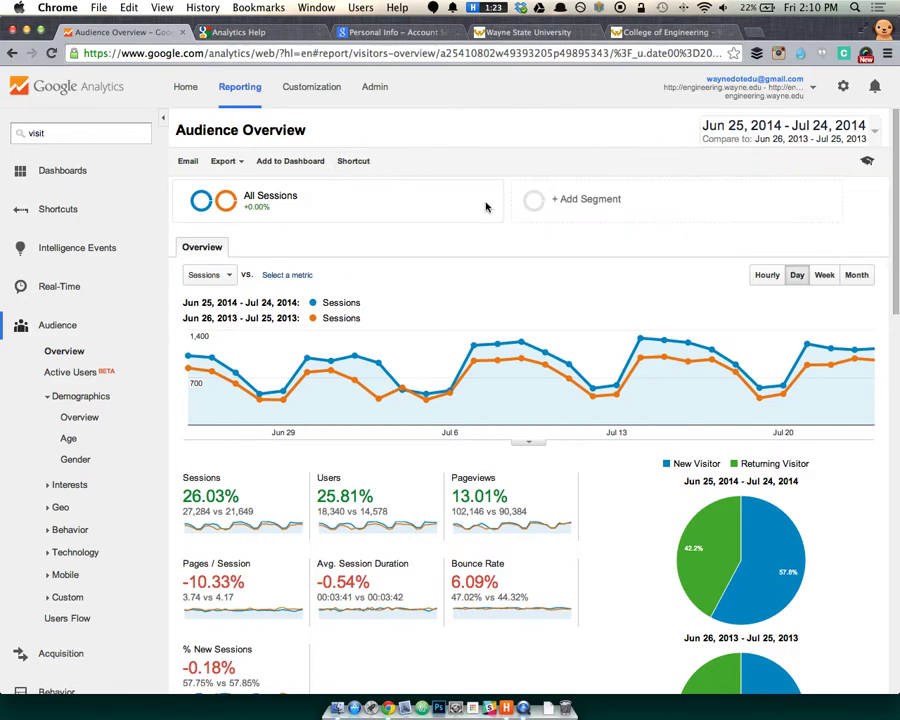
pyautogui.moveTo(389, 212)
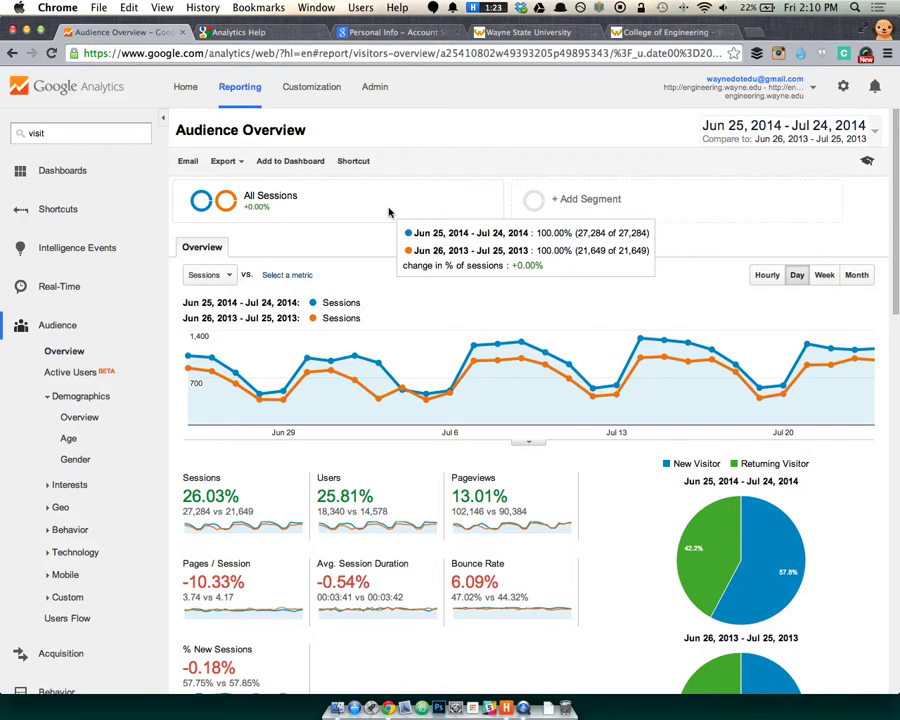
pyautogui.click(745, 140)
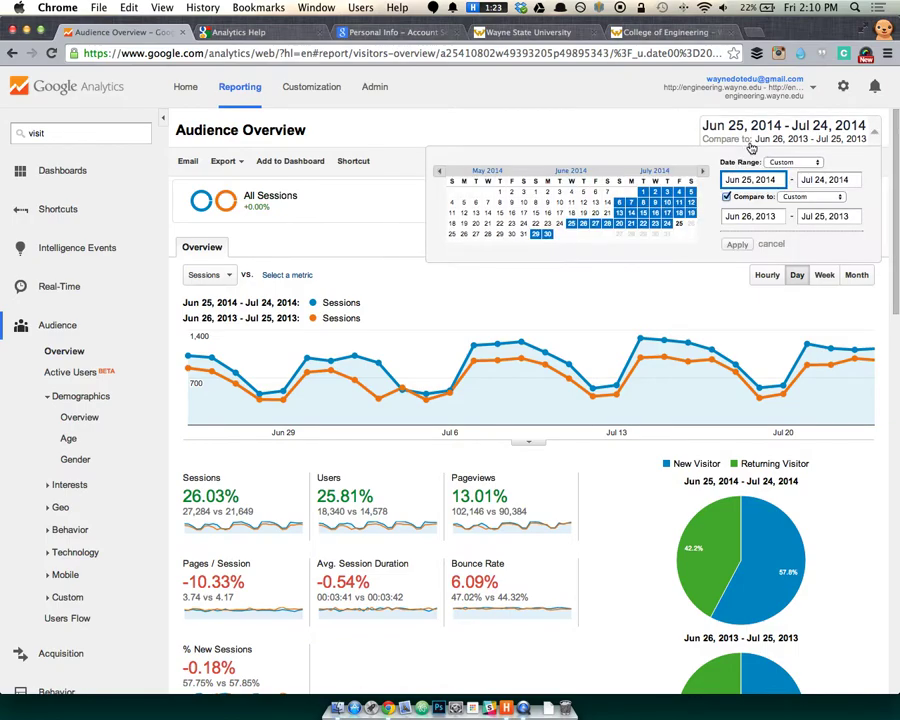
pyautogui.click(728, 197)
pyautogui.click(730, 223)
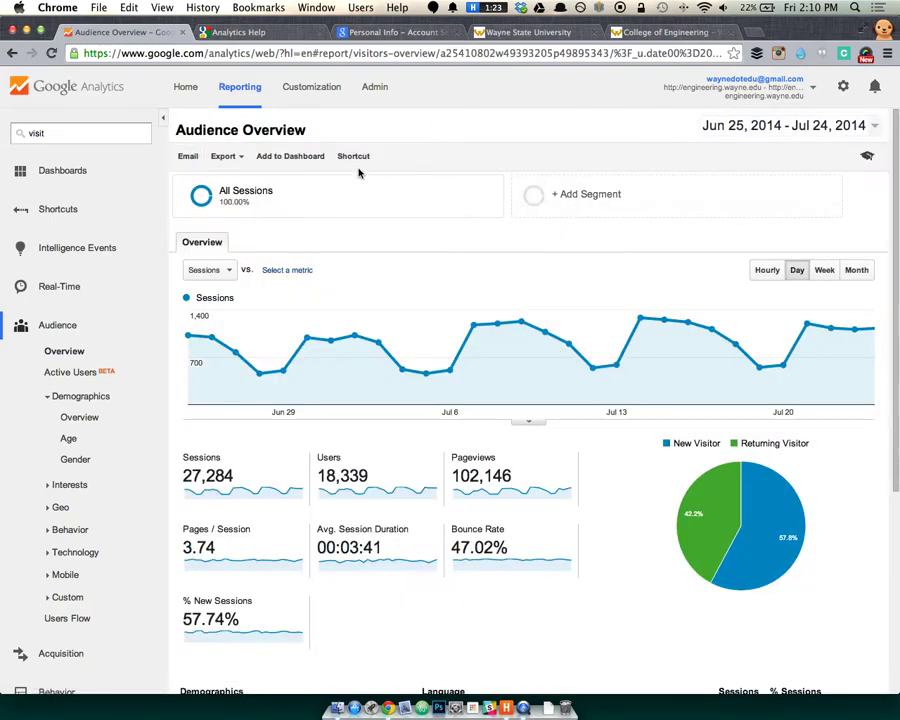
pyautogui.moveTo(280, 202)
pyautogui.click(373, 87)
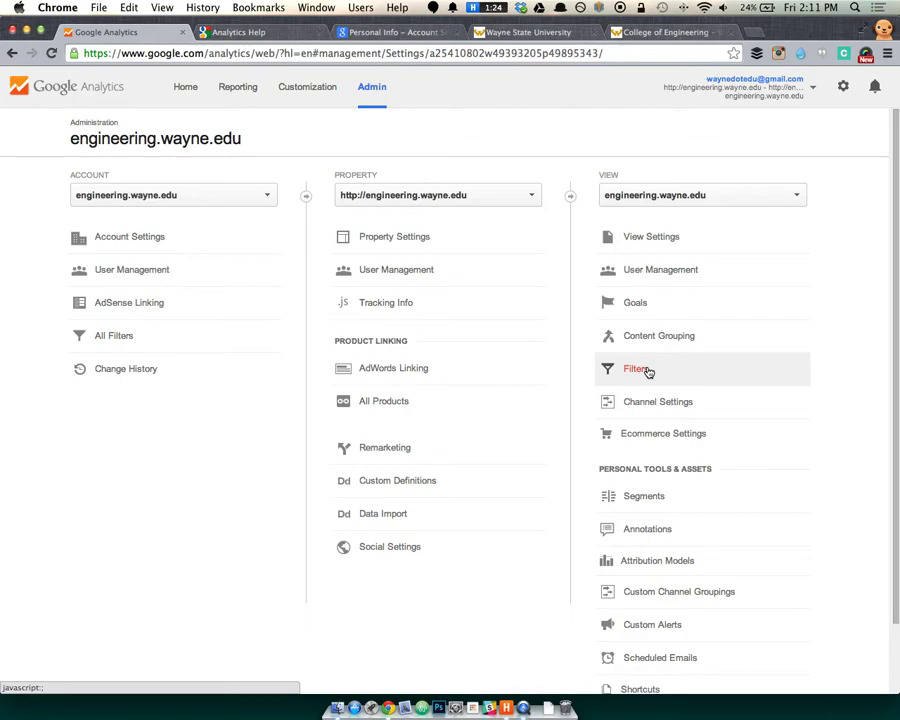
pyautogui.click(238, 87)
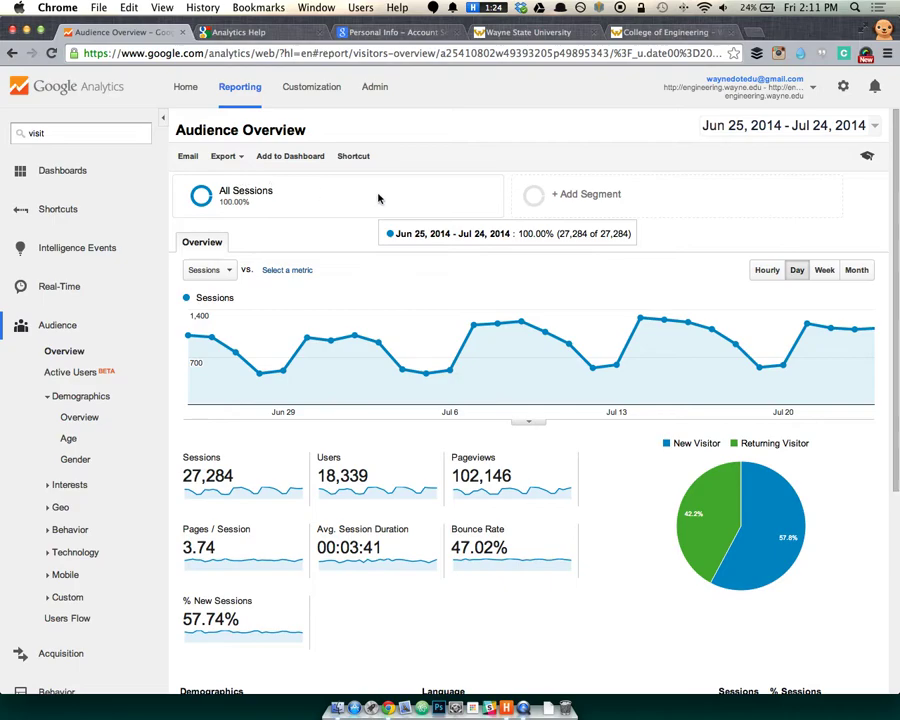
# Browse System, Custom and starred segments, then pick Mobile and Tablet Traffic instead of Mobile Traffic.
pyautogui.click(574, 200)
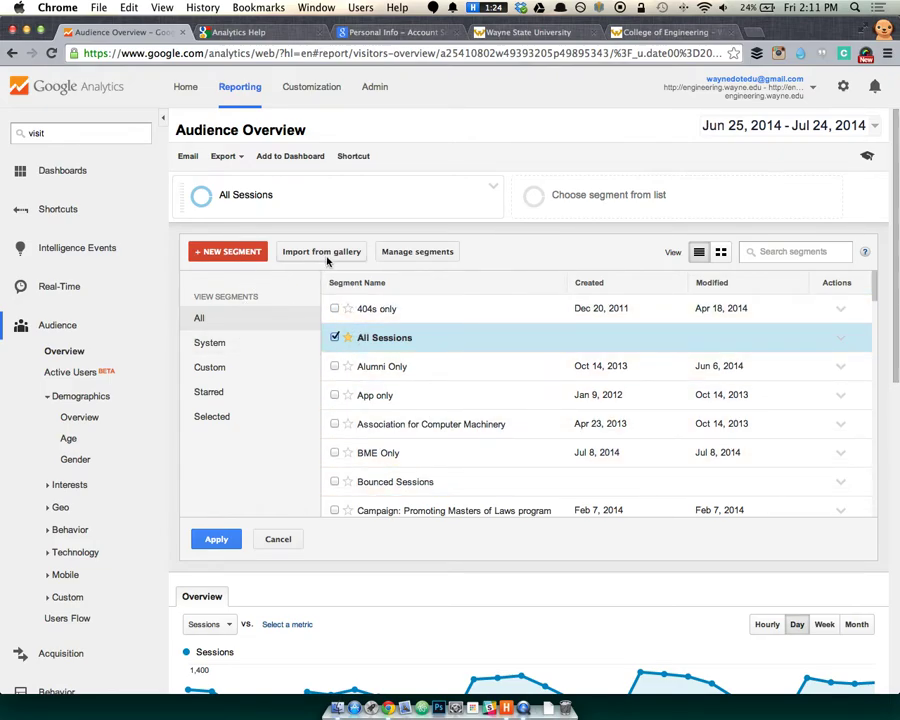
pyautogui.click(250, 346)
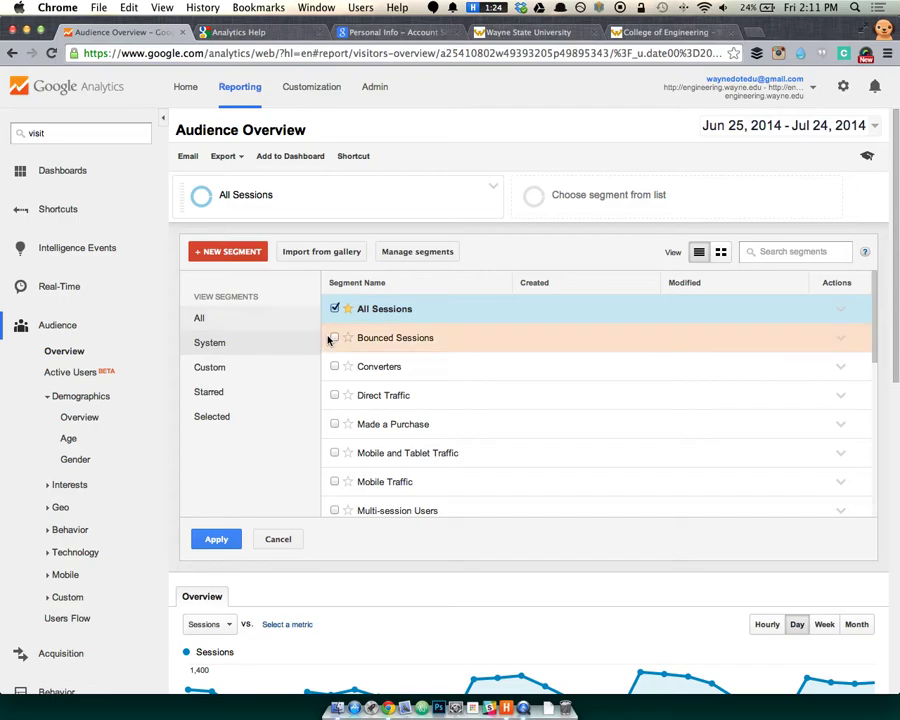
pyautogui.click(267, 379)
pyautogui.click(261, 394)
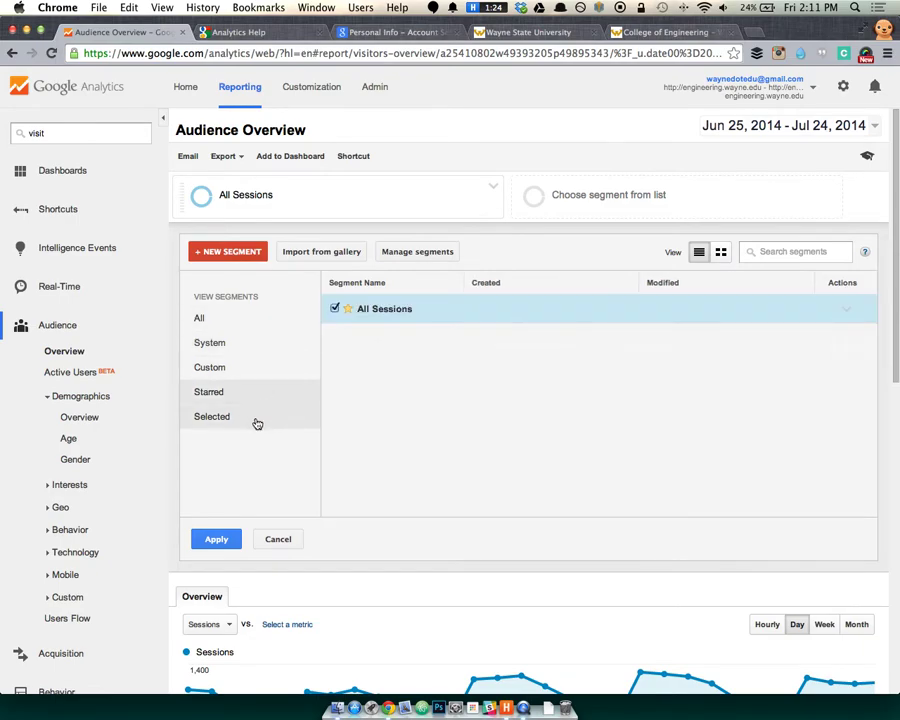
pyautogui.click(262, 341)
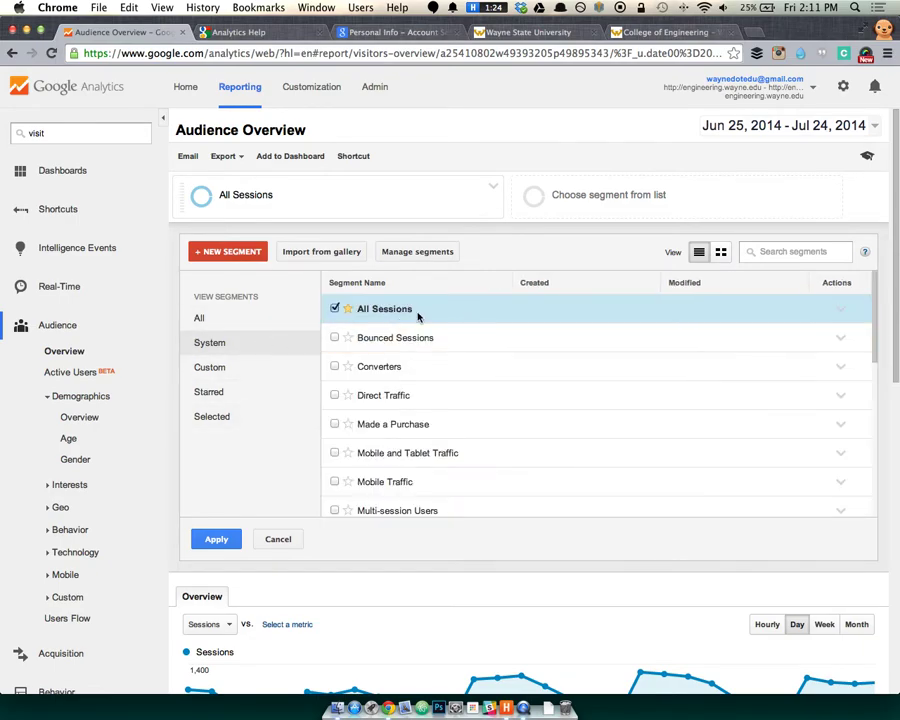
pyautogui.scroll(-3, 443, 375)
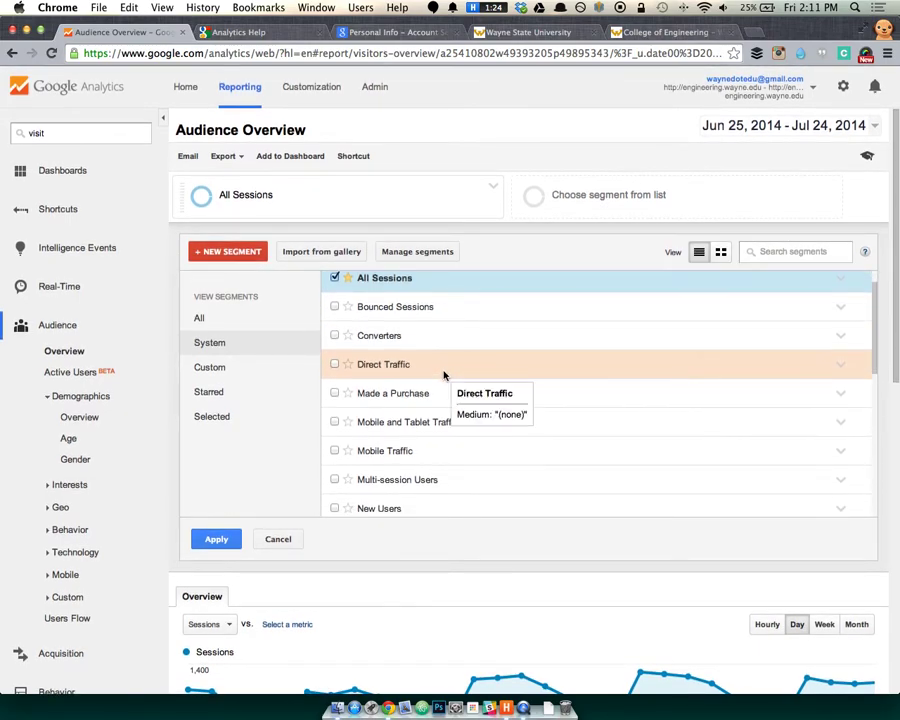
pyautogui.click(376, 407)
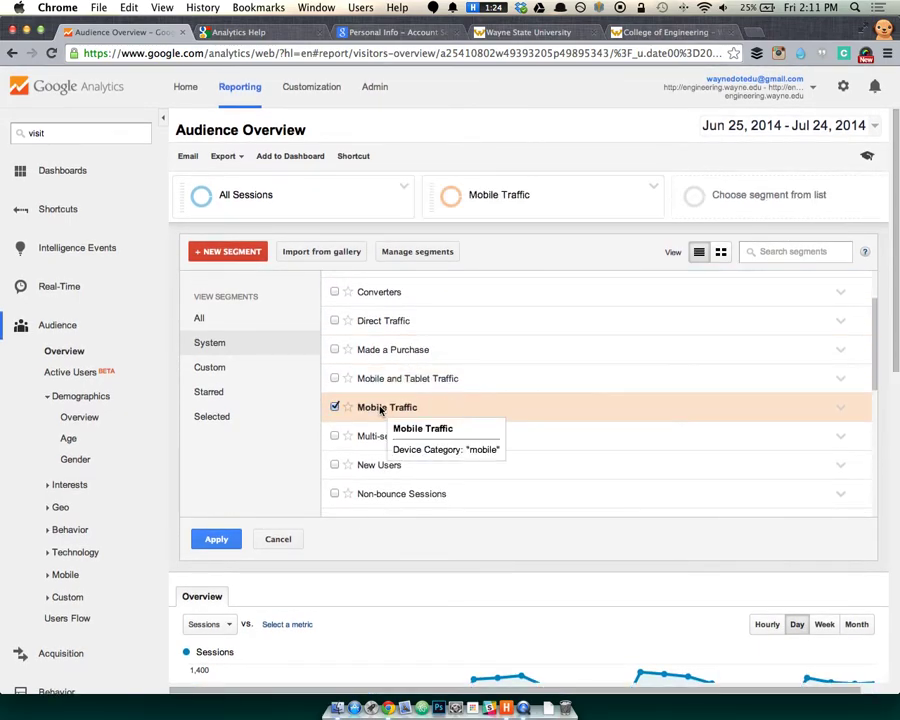
pyautogui.click(372, 388)
pyautogui.click(336, 407)
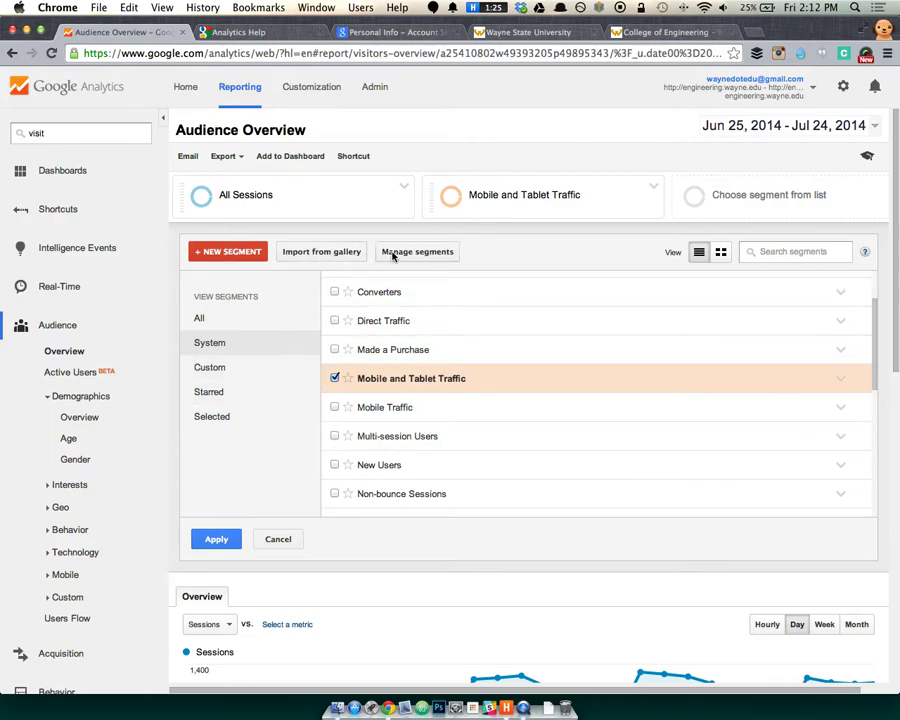
# Apply the segments so Mobile and Tablet Traffic (4,994 sessions) is compared against All Sessions.
pyautogui.click(219, 540)
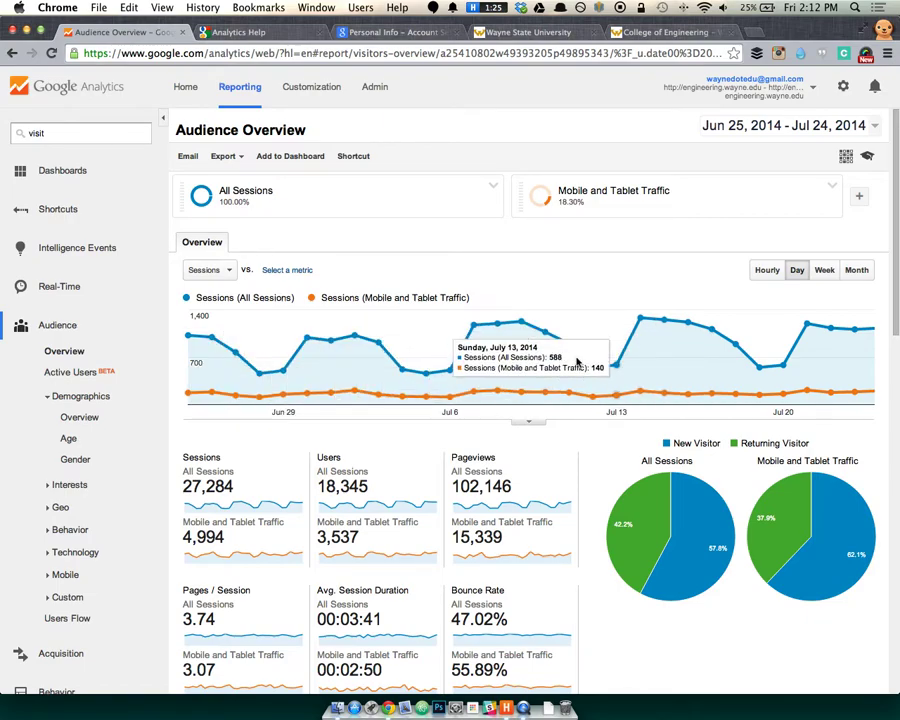
pyautogui.scroll(-1, 578, 363)
pyautogui.scroll(-1, 468, 373)
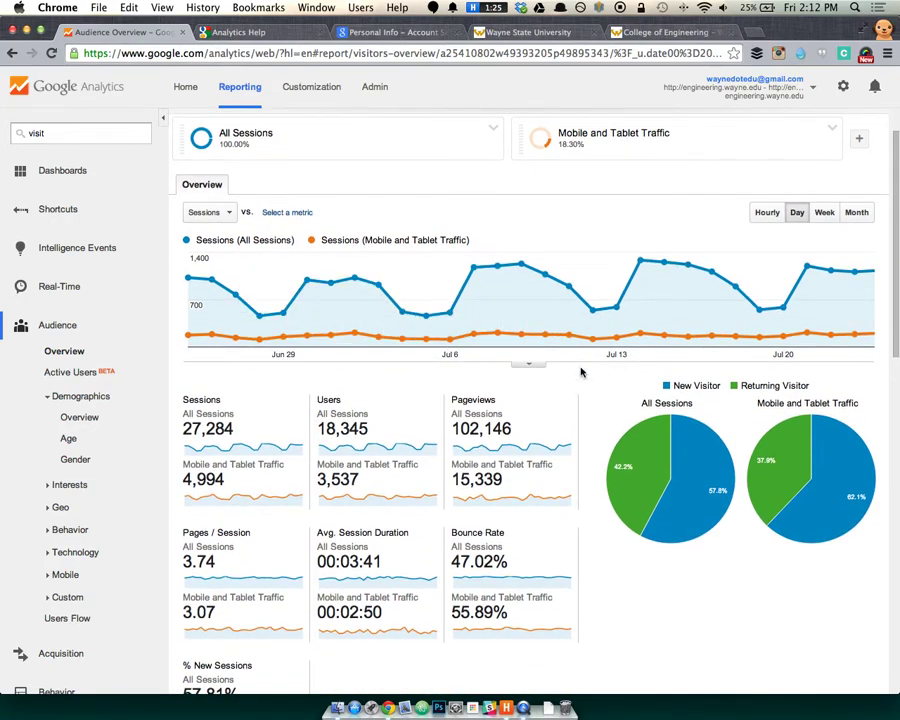
pyautogui.scroll(-2, 540, 418)
pyautogui.scroll(3, 540, 418)
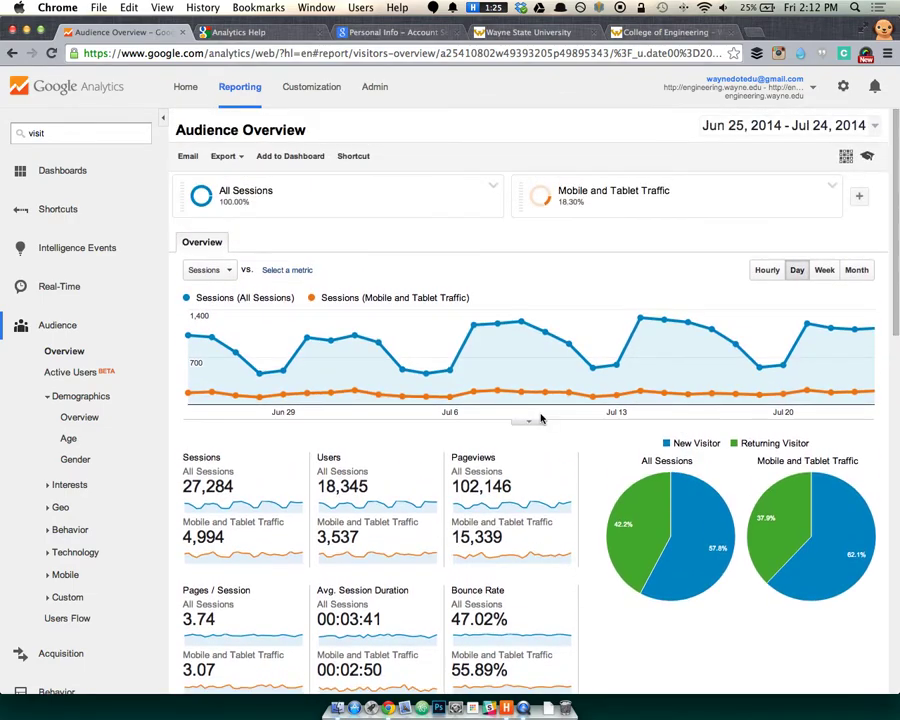
# Move the start date to May 1, 2014 and apply the range ending Jul 24, 2014.
pyautogui.click(807, 128)
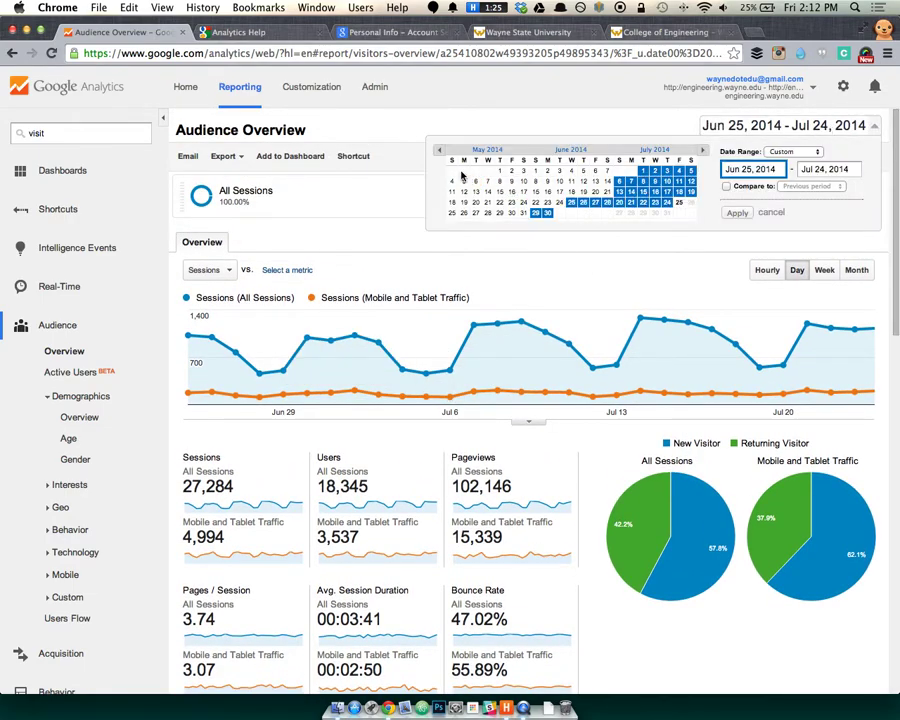
pyautogui.click(499, 171)
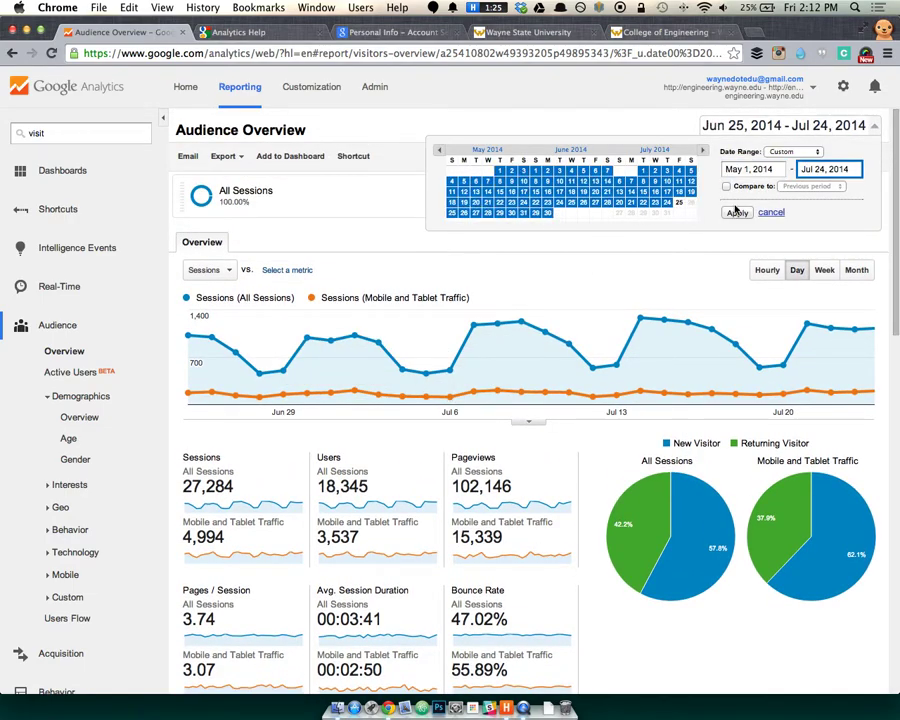
pyautogui.click(737, 213)
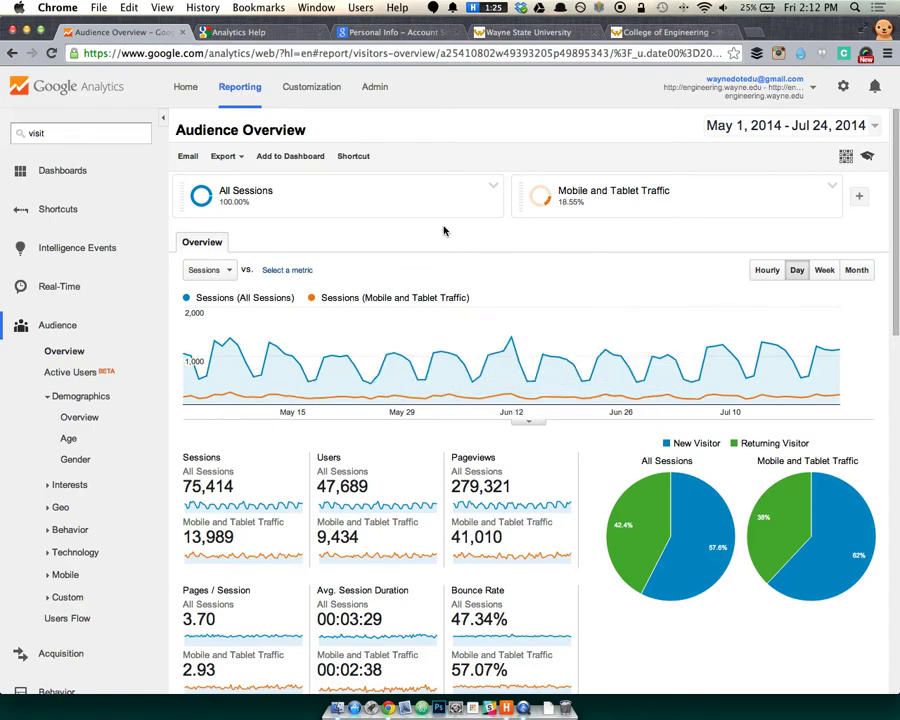
pyautogui.moveTo(568, 202)
# Drop All Sessions and start a new segment visible only in the engineering.wayne.edu view.
pyautogui.click(855, 199)
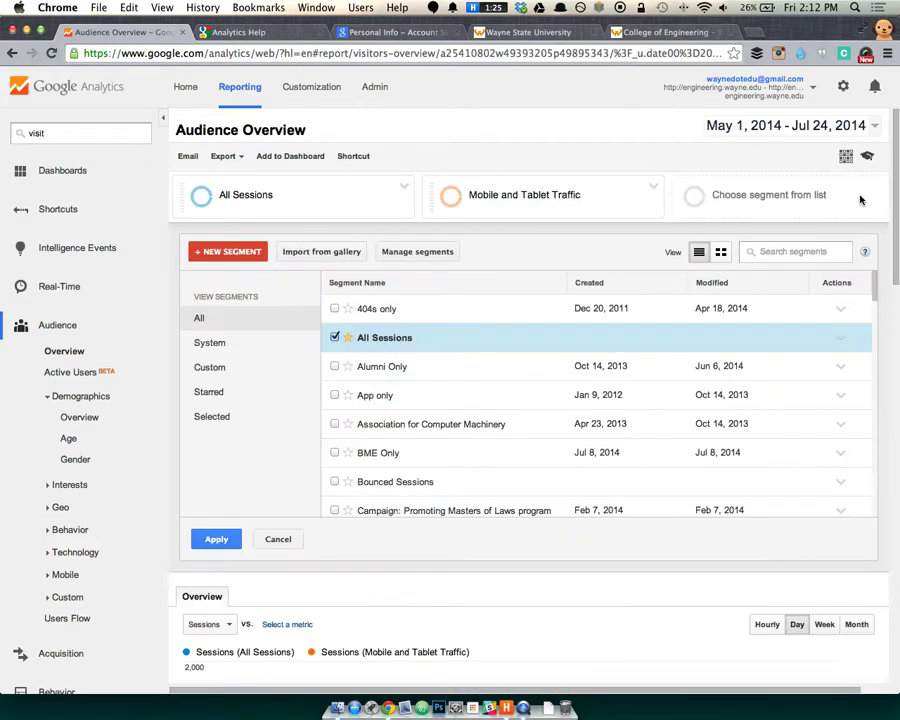
pyautogui.click(334, 337)
pyautogui.click(218, 254)
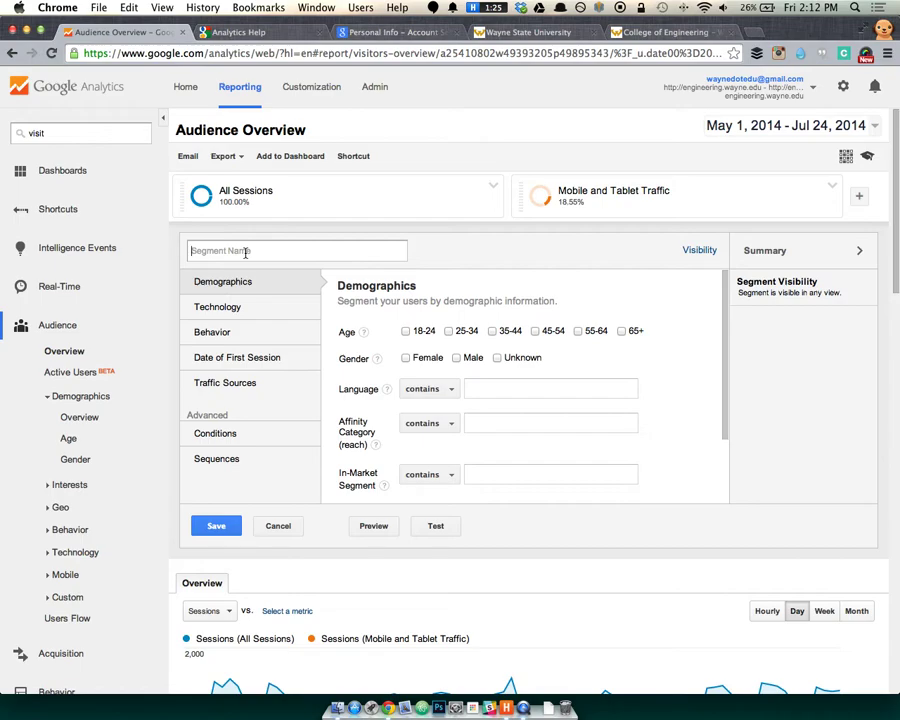
pyautogui.click(698, 251)
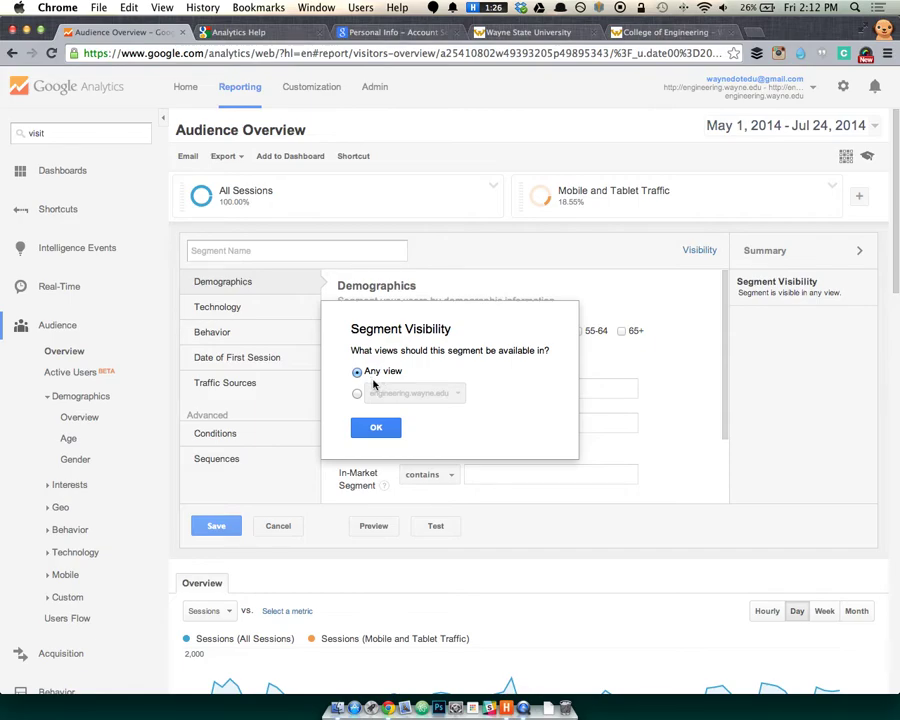
pyautogui.click(358, 393)
pyautogui.click(412, 394)
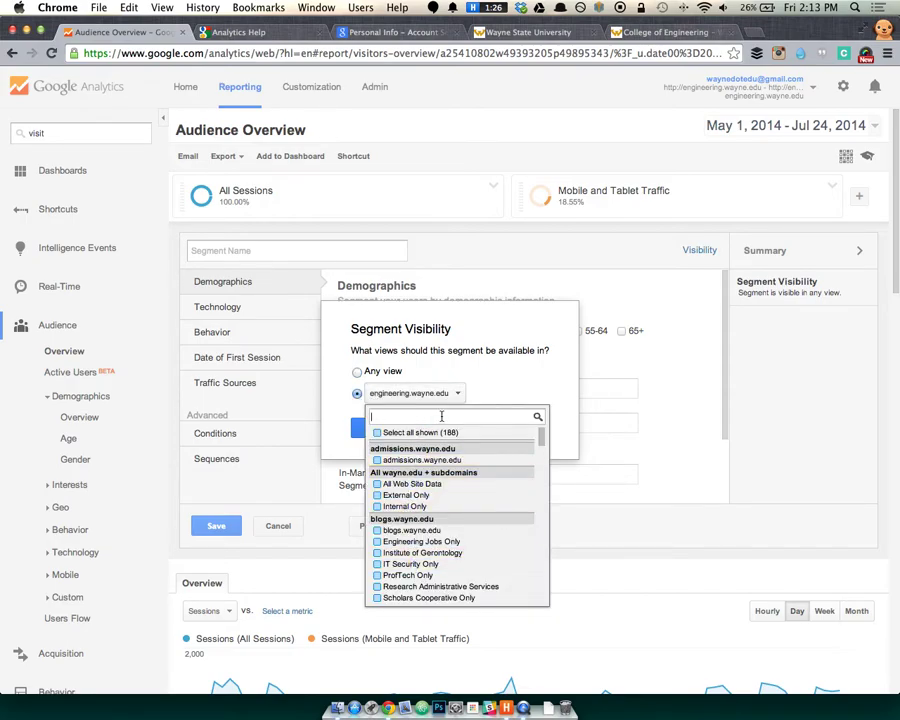
pyautogui.click(359, 376)
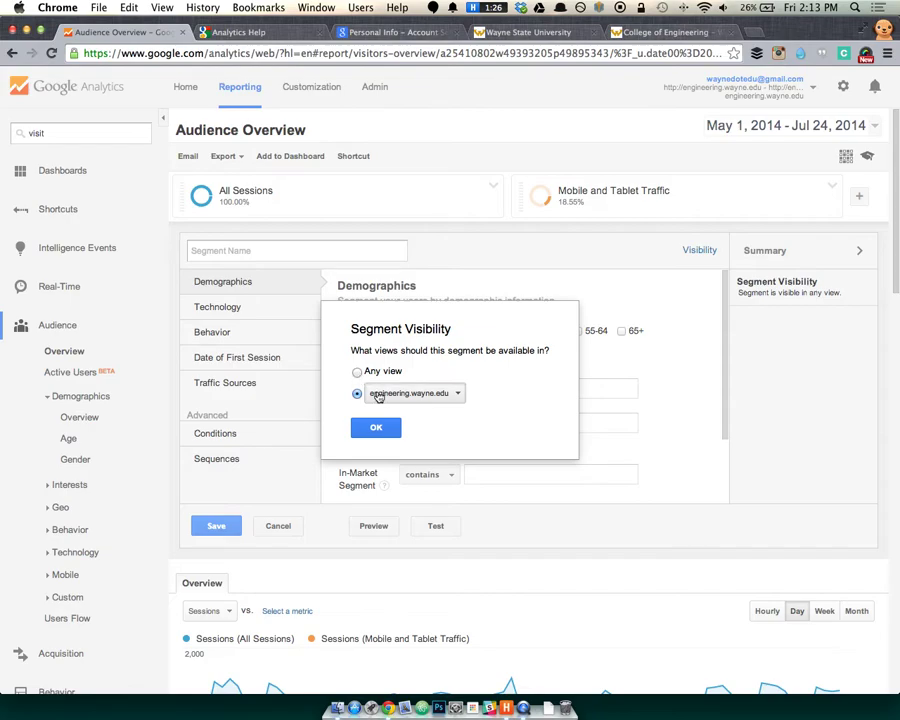
pyautogui.click(377, 427)
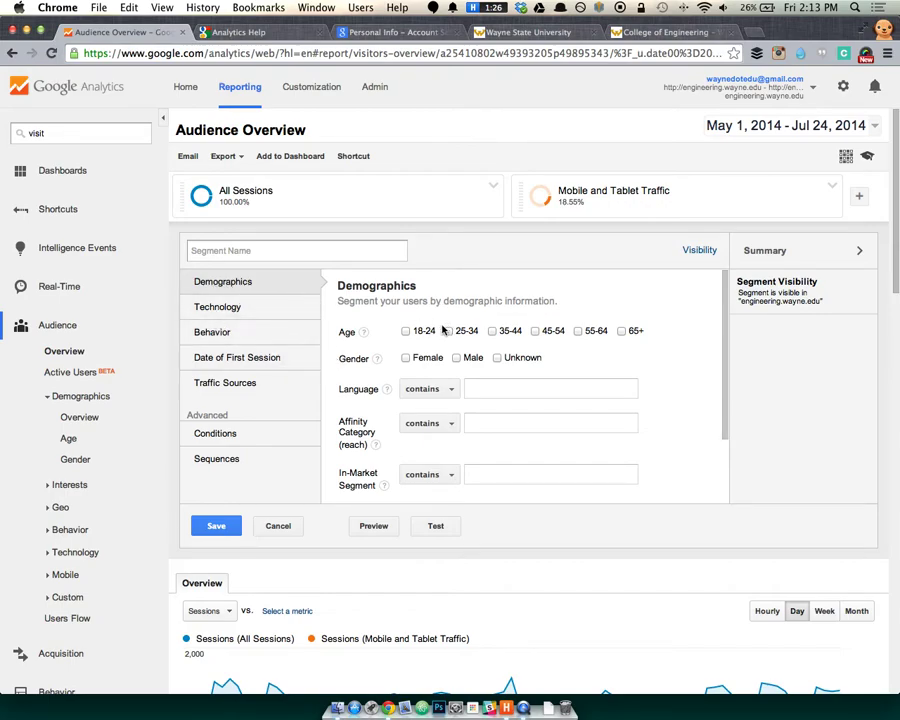
# Browse the Technology and then Behavior condition groups in the segment editor.
pyautogui.scroll(-3, 456, 324)
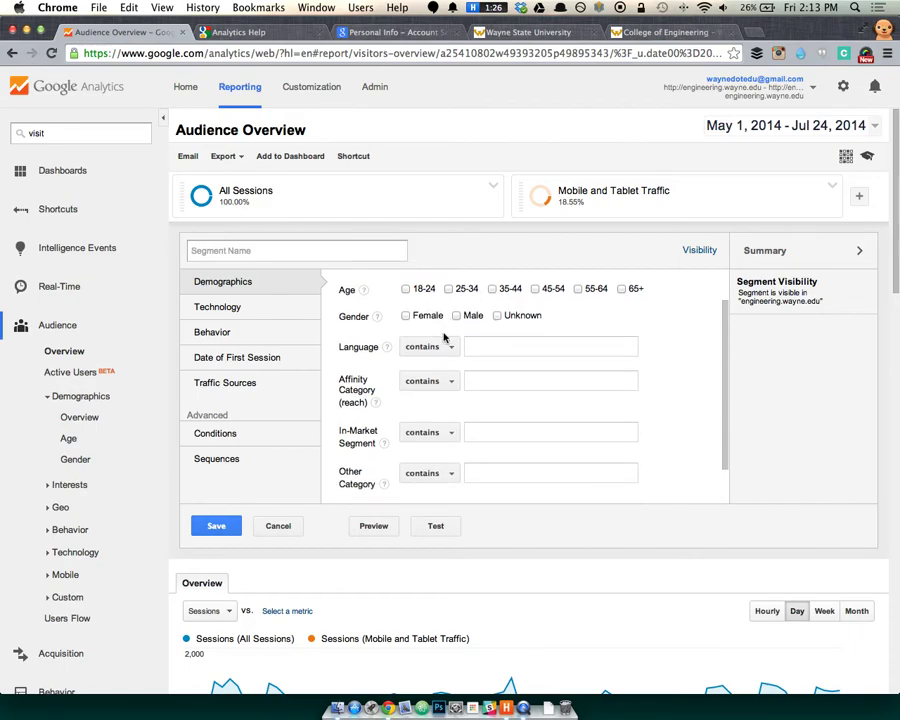
pyautogui.scroll(-2, 444, 337)
pyautogui.scroll(5, 400, 330)
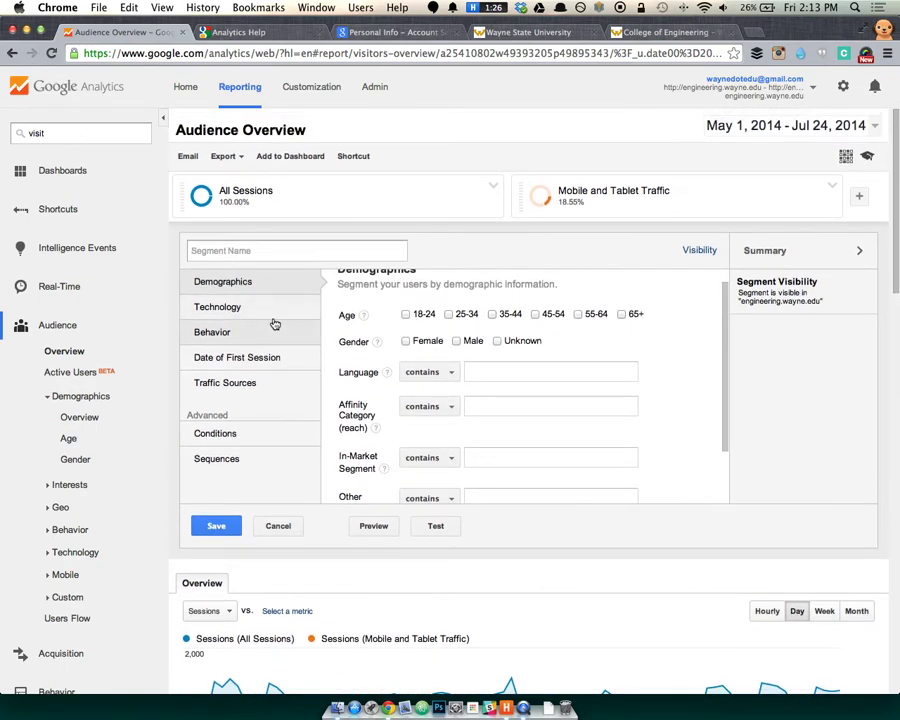
pyautogui.click(300, 309)
pyautogui.scroll(1, 382, 316)
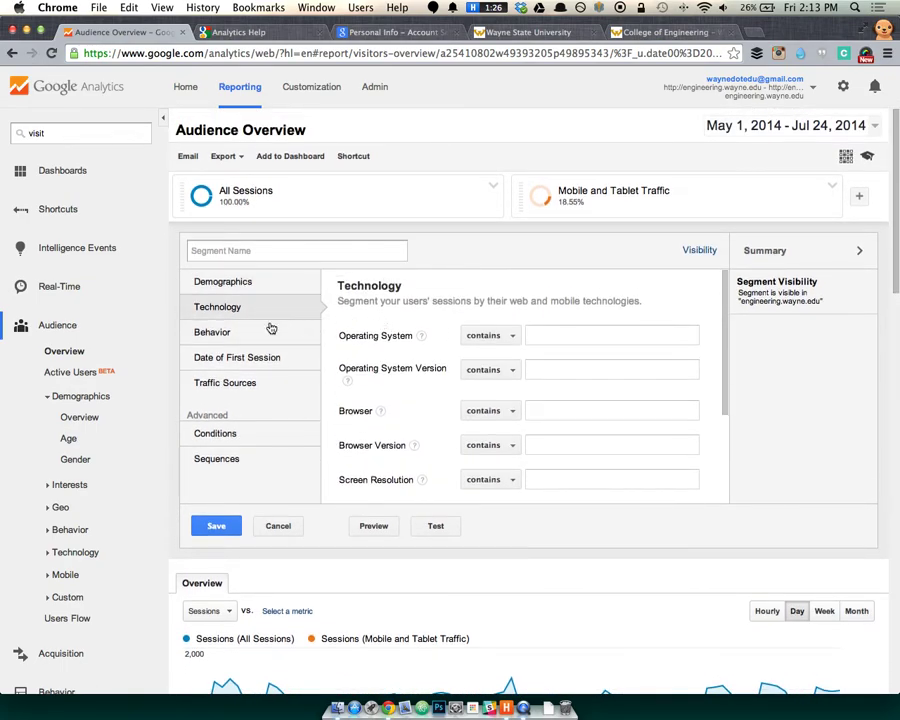
pyautogui.click(237, 333)
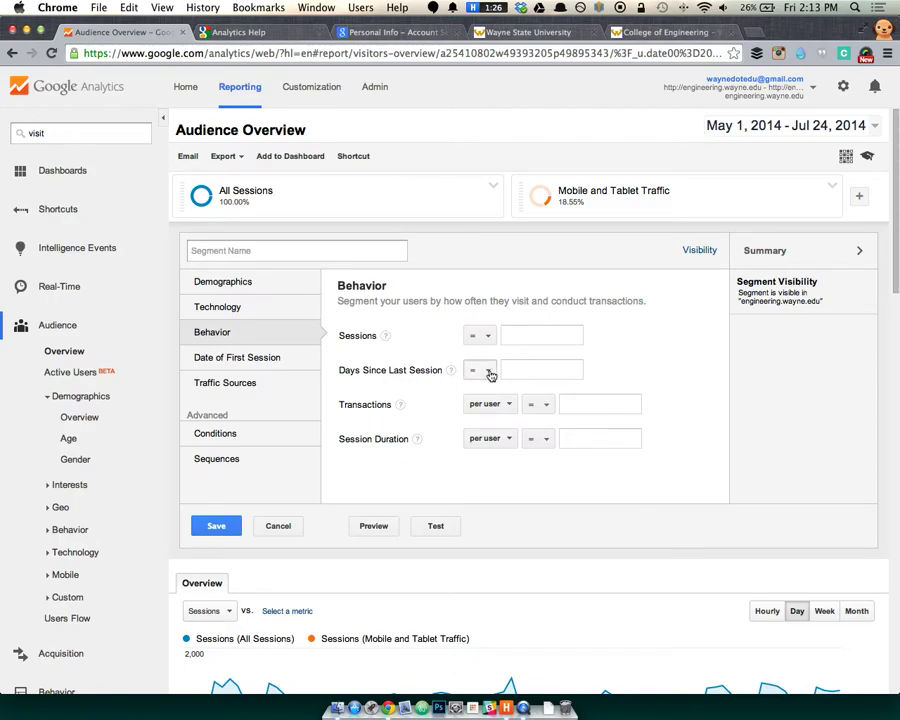
# Set the Days Since Last Session condition to greater than 7.
pyautogui.click(485, 371)
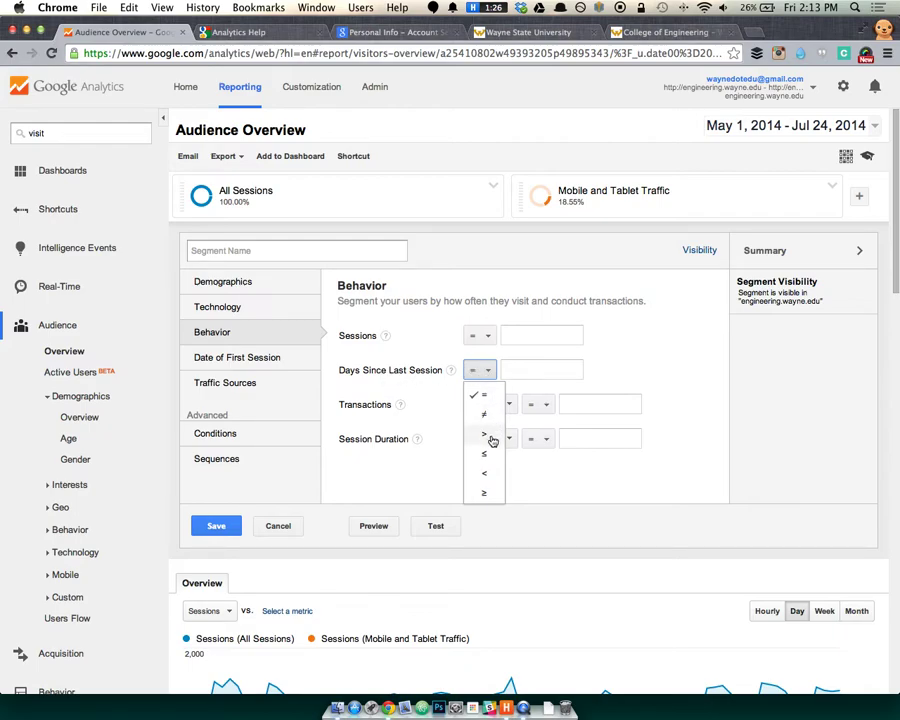
pyautogui.click(485, 434)
pyautogui.click(520, 368)
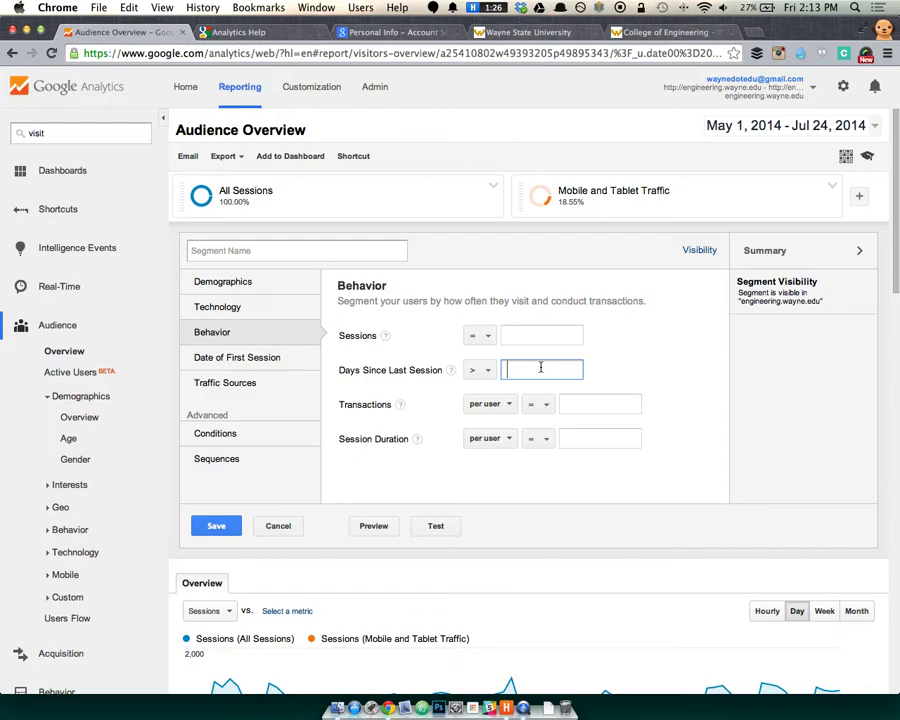
pyautogui.write('7')
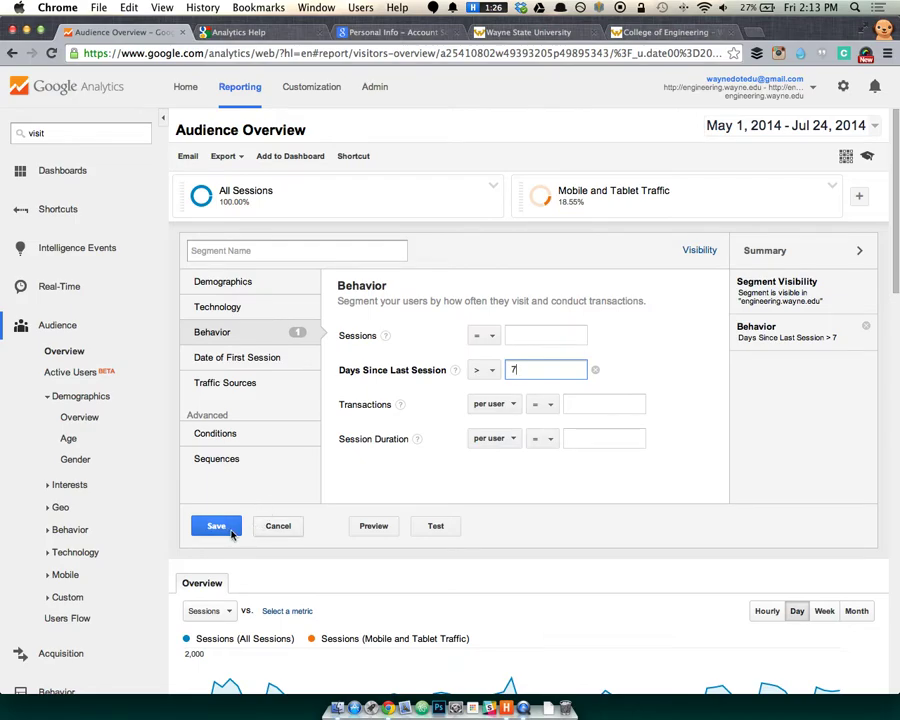
pyautogui.click(216, 526)
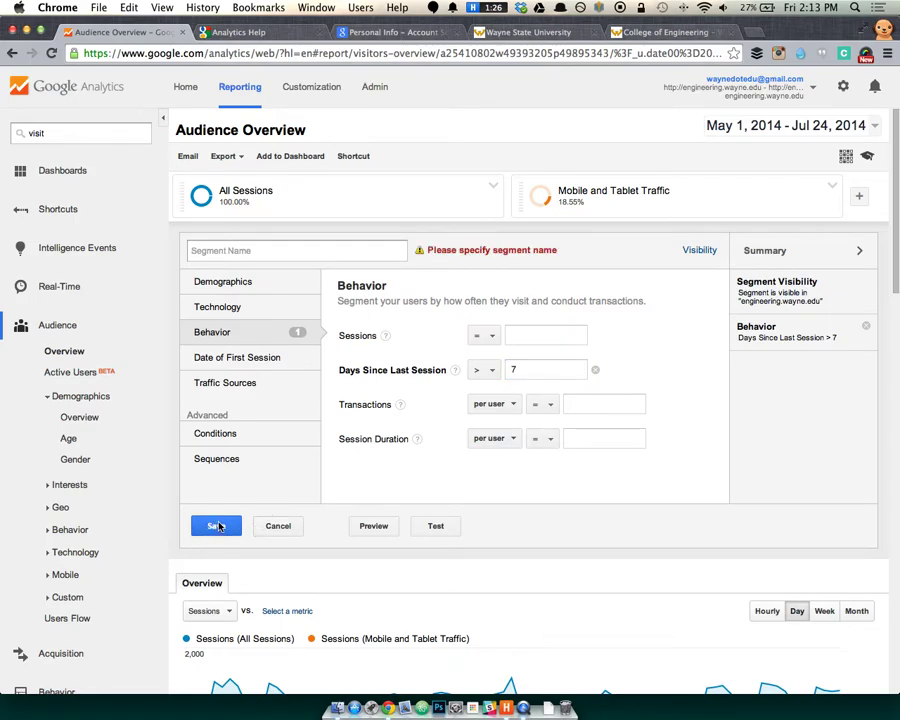
# Name the segment 'Hasn't been to the site in 7 days'.
pyautogui.click(256, 253)
pyautogui.write('Hasn')
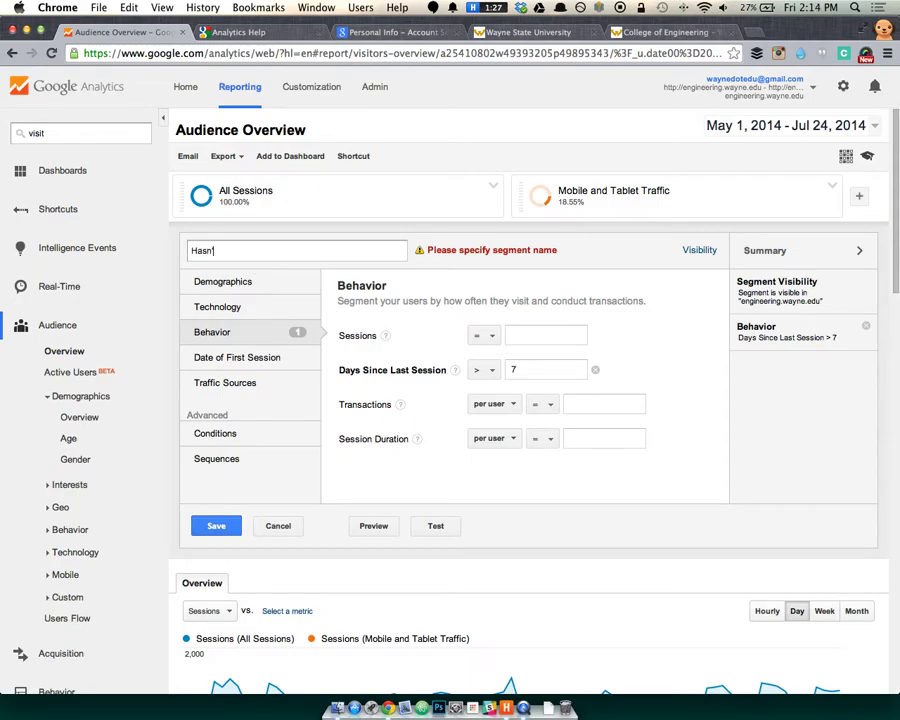
pyautogui.write("'t been to the site in 7 days")
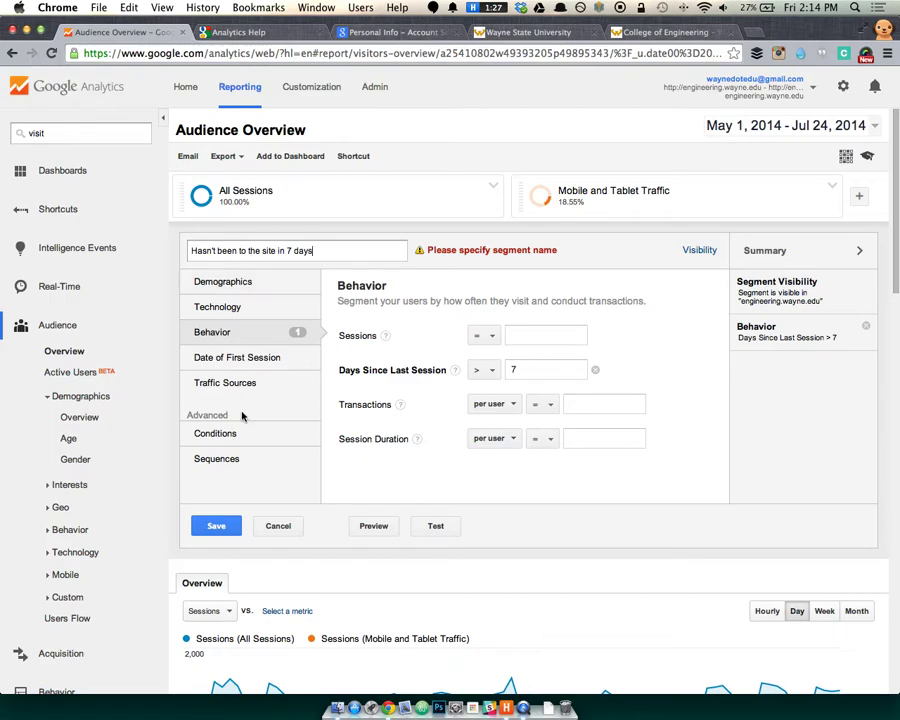
# Try the Date of First Session options without setting a date, then save the 7-day segment.
pyautogui.click(280, 361)
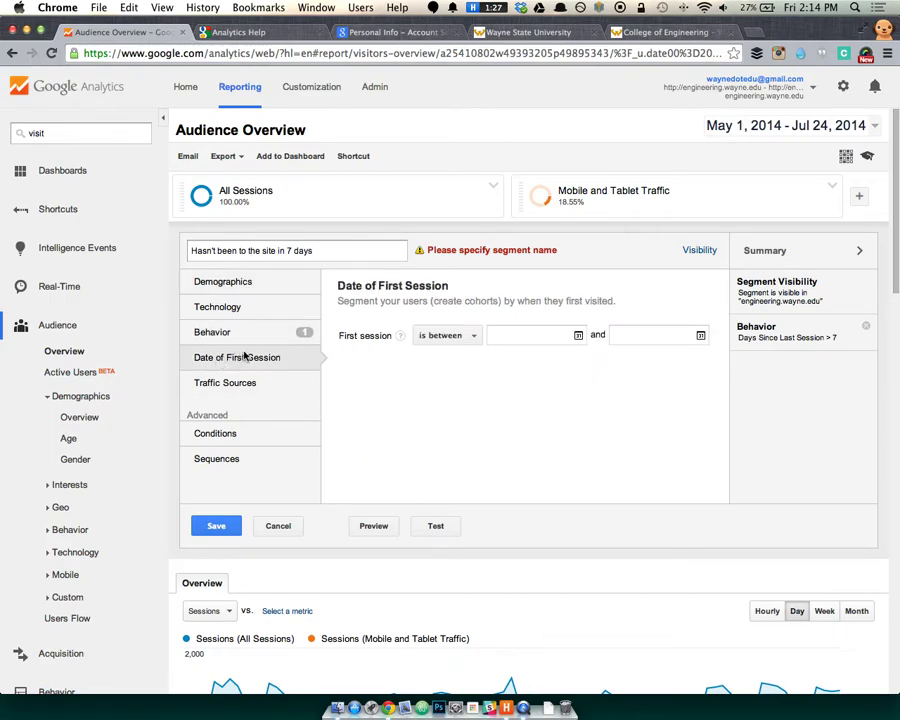
pyautogui.click(473, 339)
pyautogui.click(518, 333)
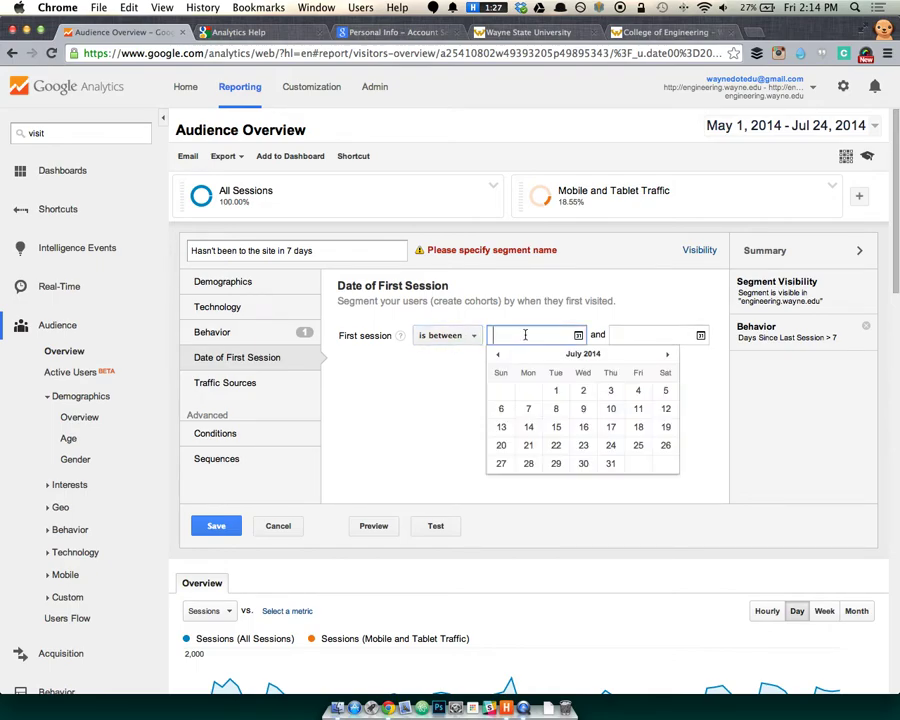
pyautogui.click(459, 346)
pyautogui.click(459, 343)
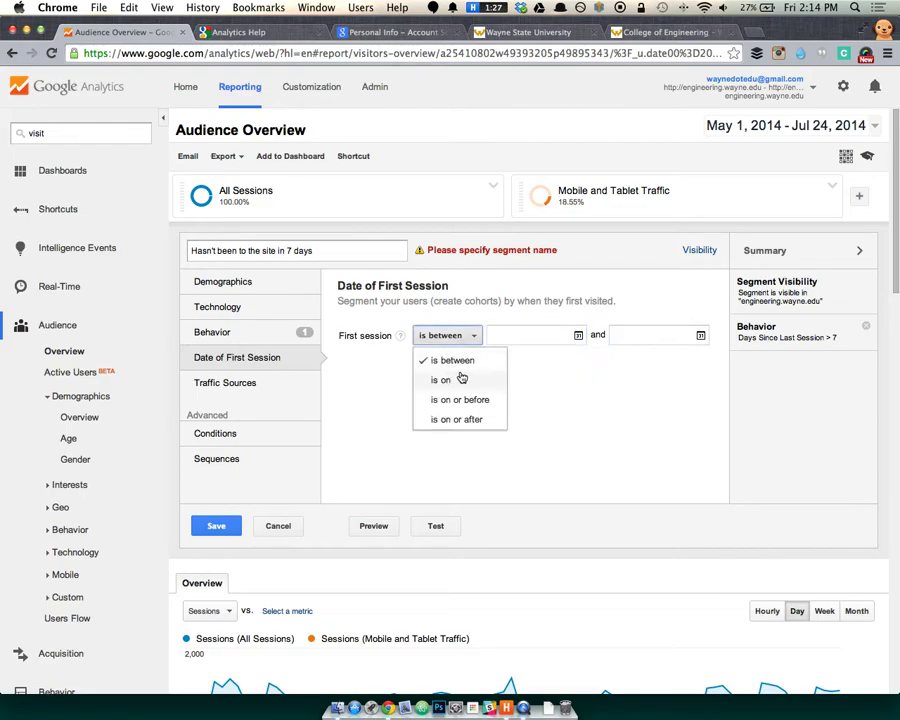
pyautogui.click(476, 376)
pyautogui.click(528, 337)
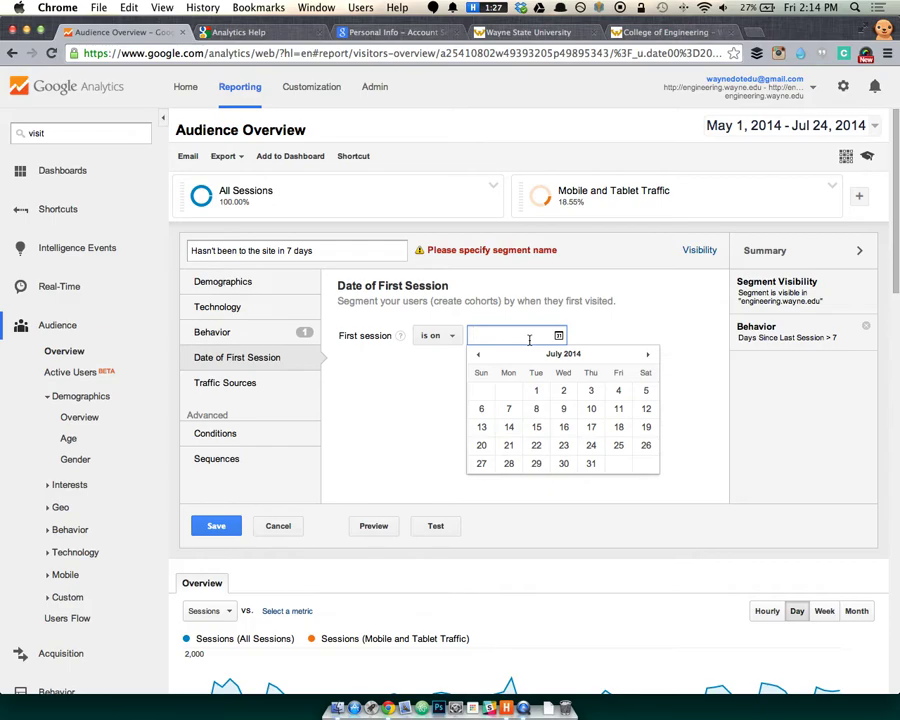
pyautogui.click(563, 301)
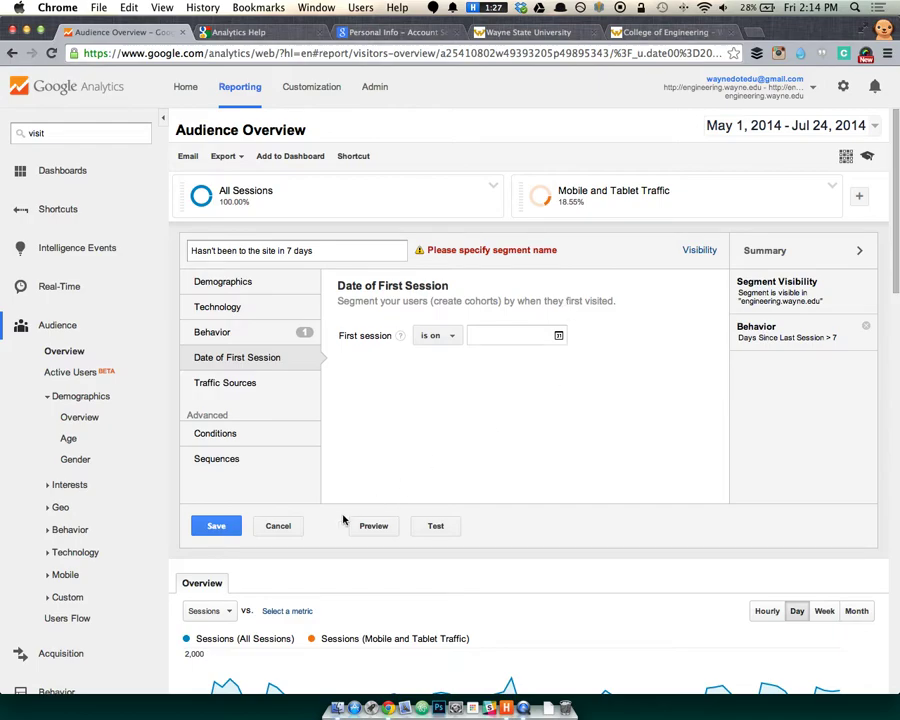
pyautogui.click(216, 530)
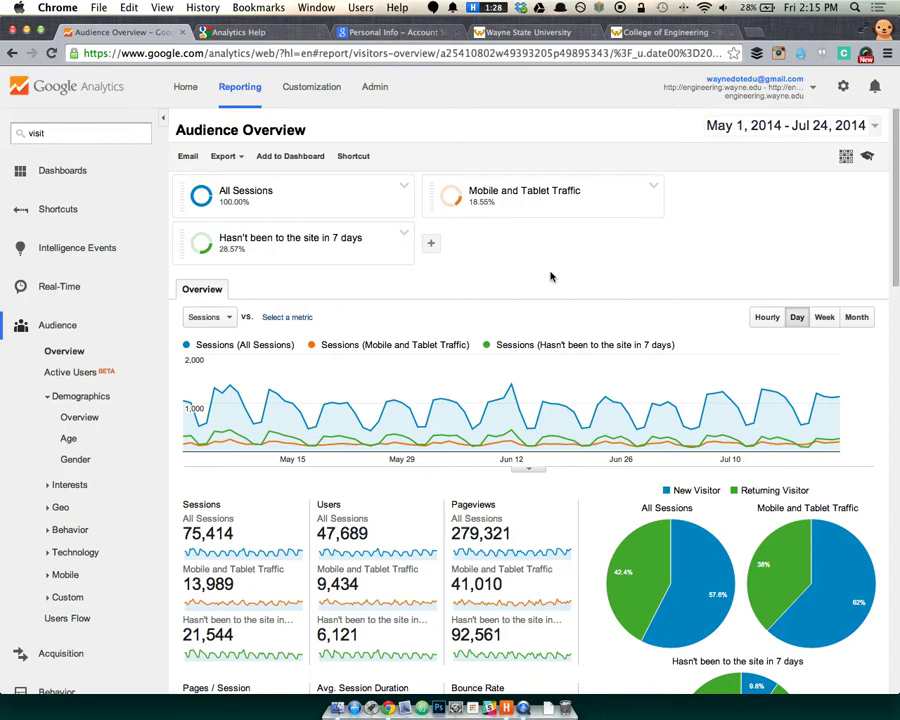
# Remove Mobile and Tablet Traffic from the segment comparison.
pyautogui.click(652, 187)
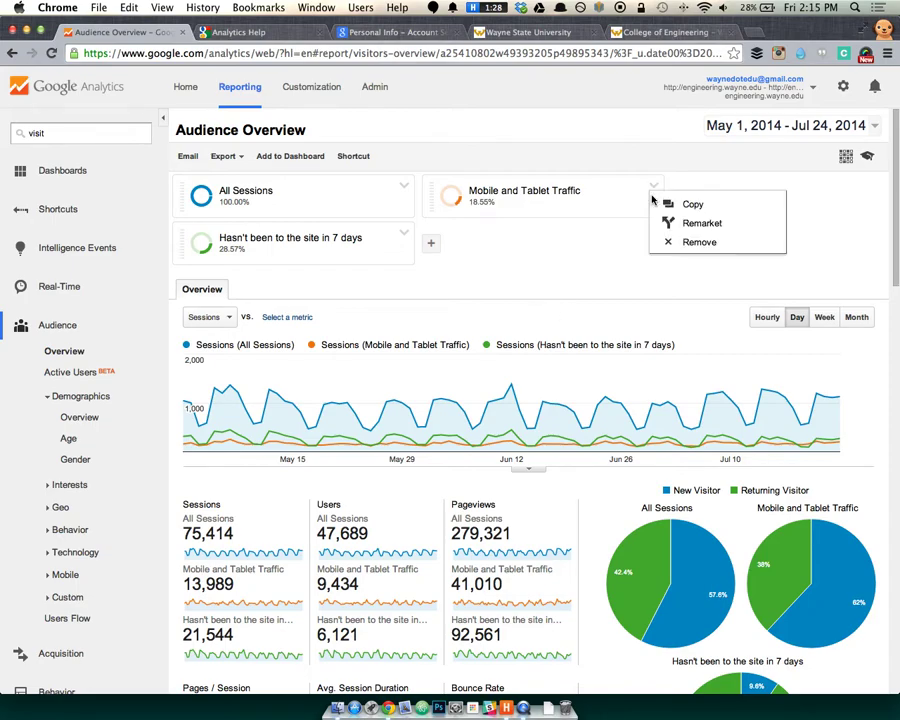
pyautogui.click(667, 242)
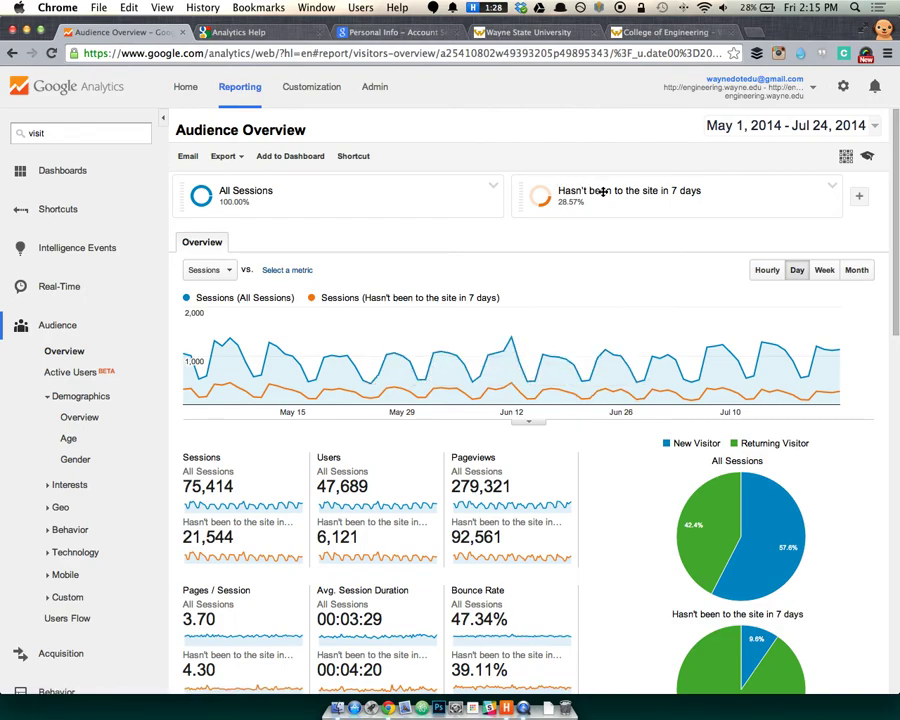
# Apply the system segment Mobile and Tablet Traffic as a third comparison segment (13,989 sessions).
pyautogui.click(859, 197)
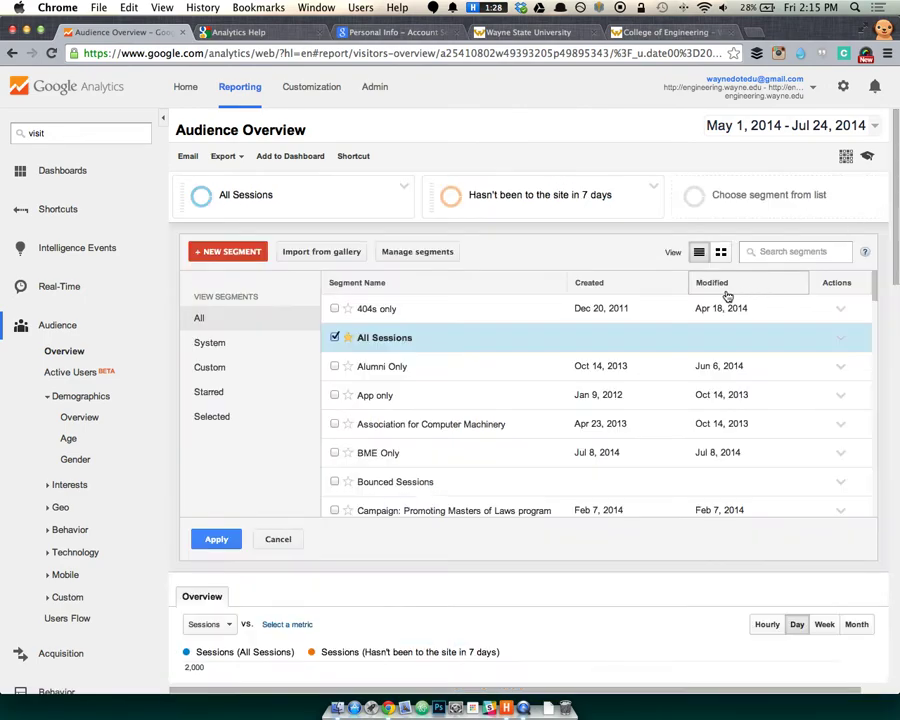
pyautogui.click(214, 369)
pyautogui.click(220, 392)
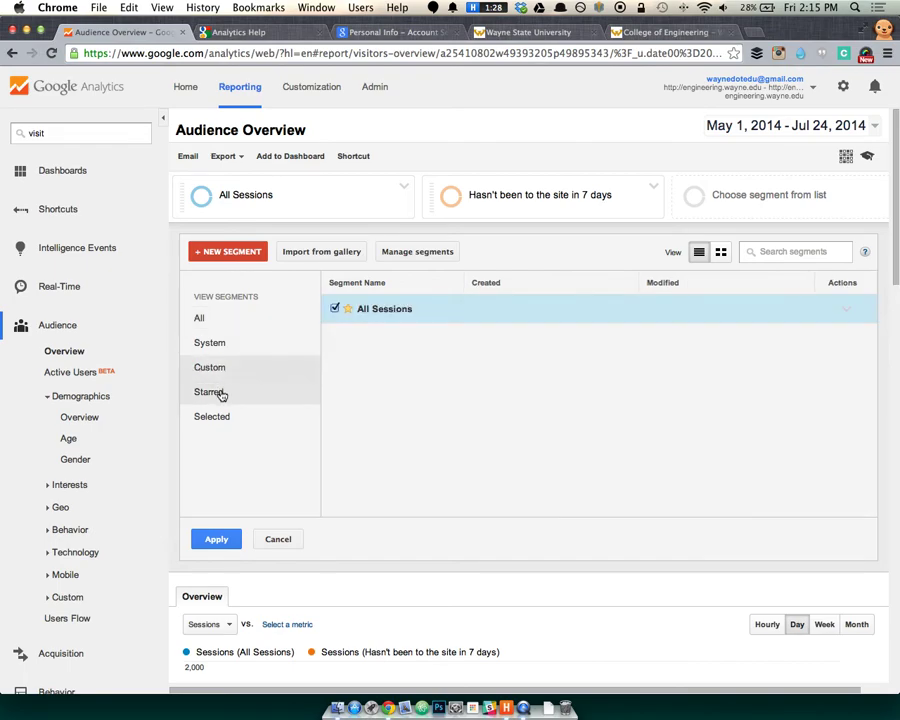
pyautogui.click(270, 342)
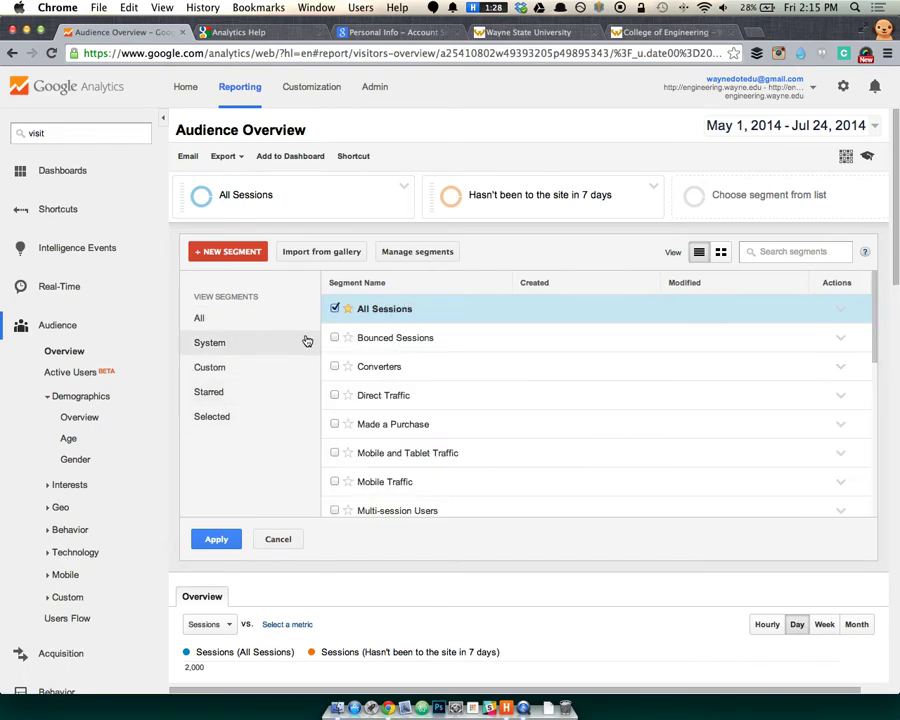
pyautogui.scroll(-2, 360, 392)
pyautogui.click(332, 389)
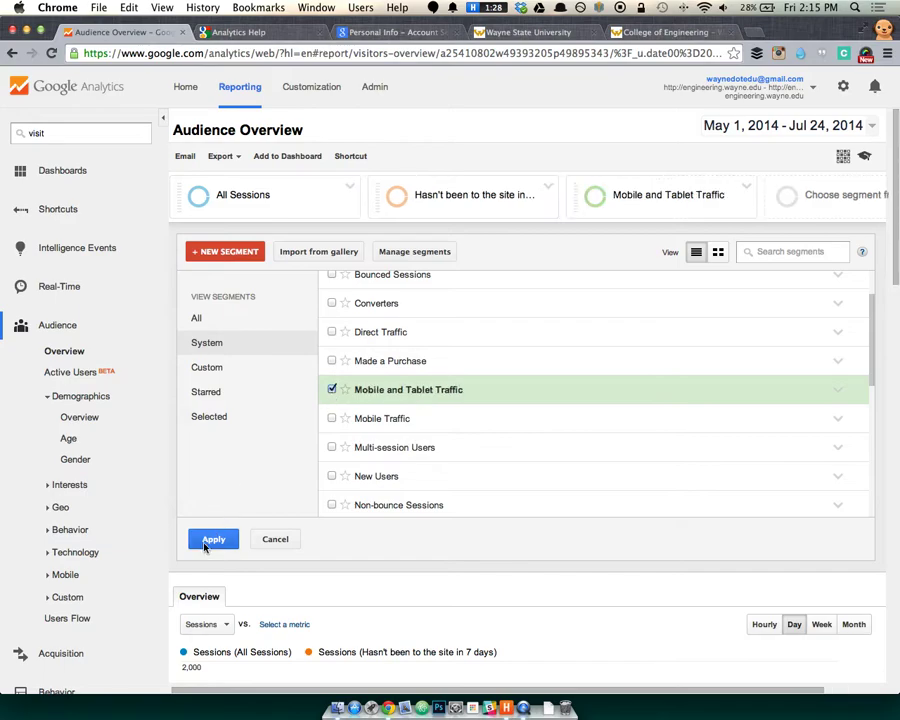
pyautogui.click(213, 539)
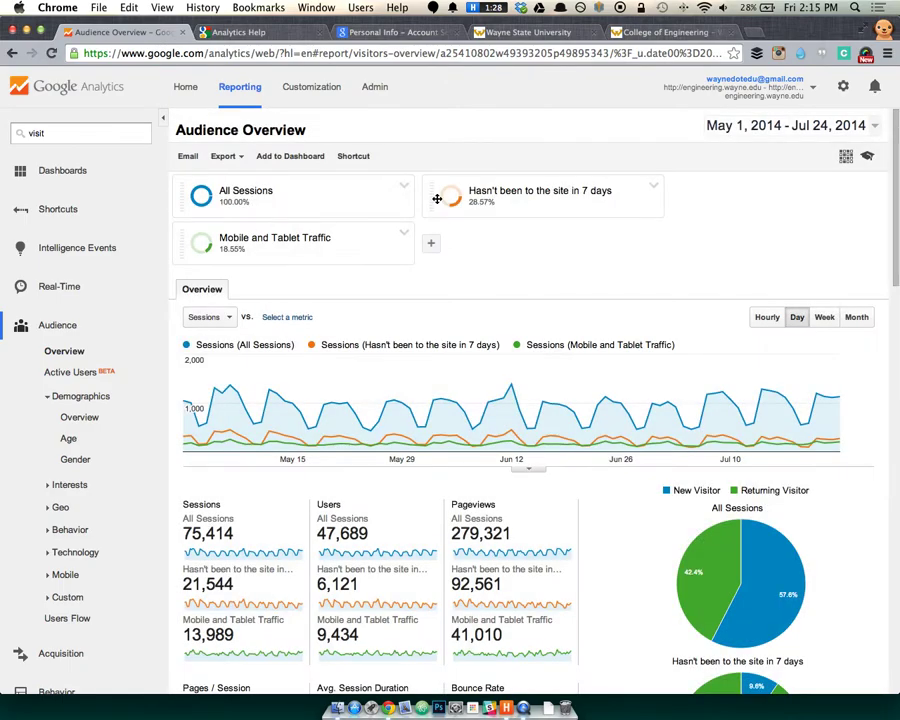
pyautogui.moveTo(437, 199)
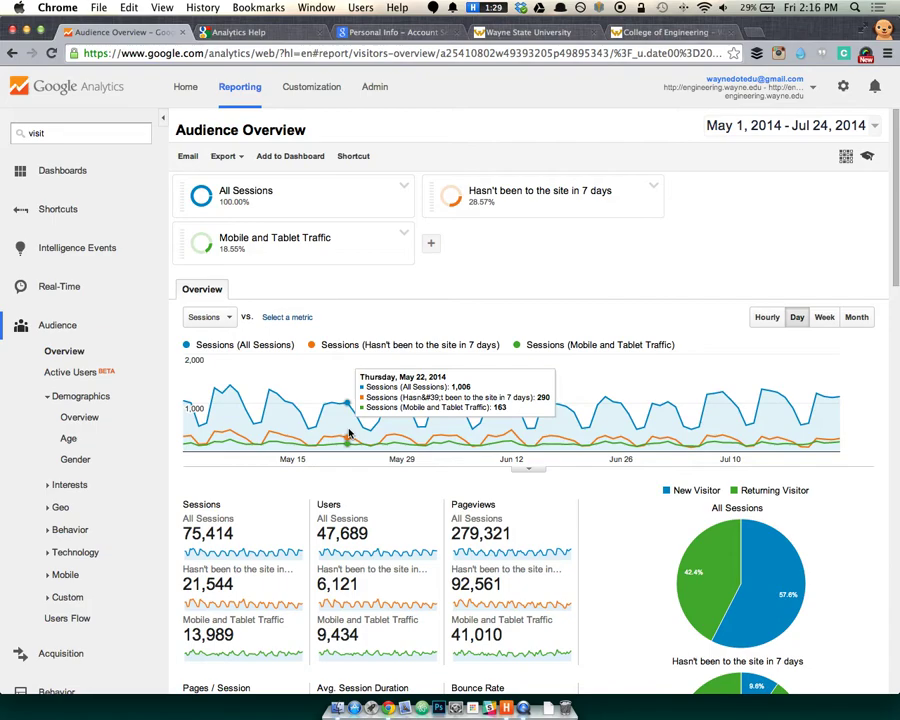
pyautogui.scroll(-5, 349, 432)
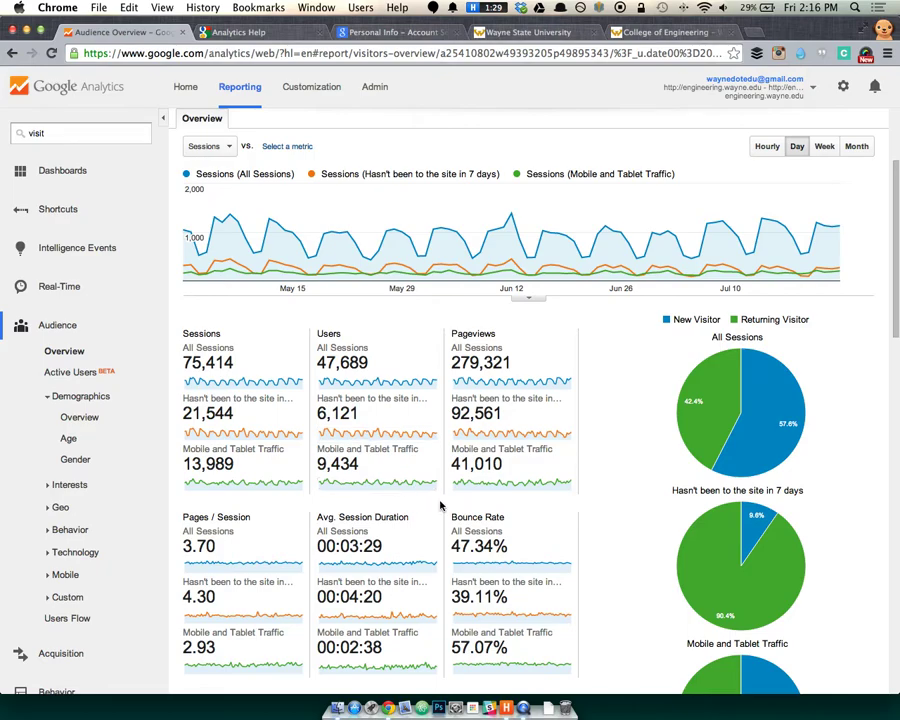
pyautogui.scroll(2, 615, 450)
pyautogui.scroll(5, 617, 448)
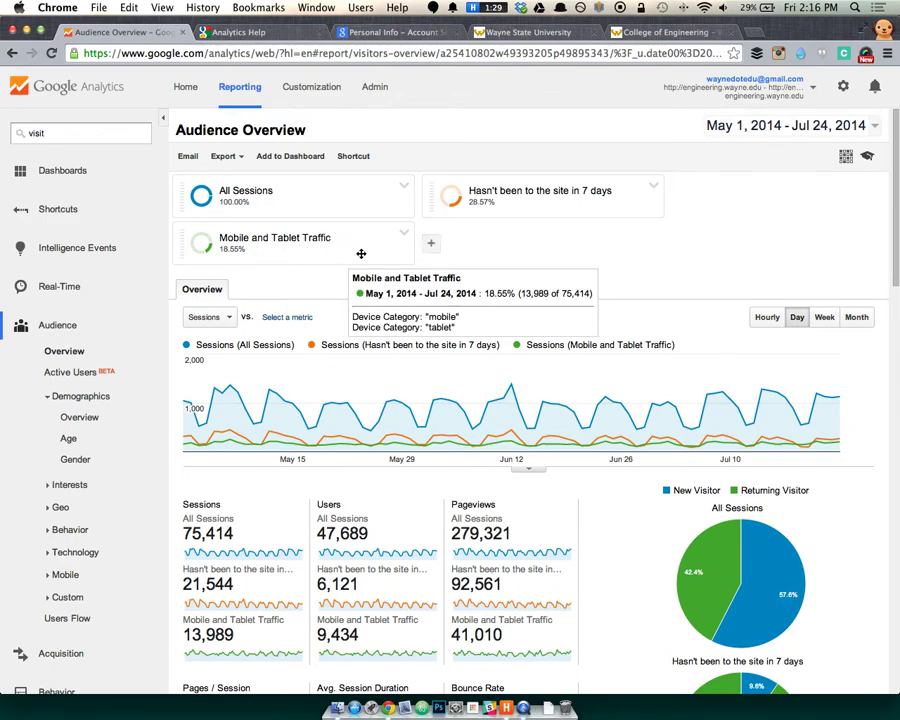
# Remove Mobile and Tablet Traffic, leaving All Sessions and the 7-day segment compared.
pyautogui.click(411, 233)
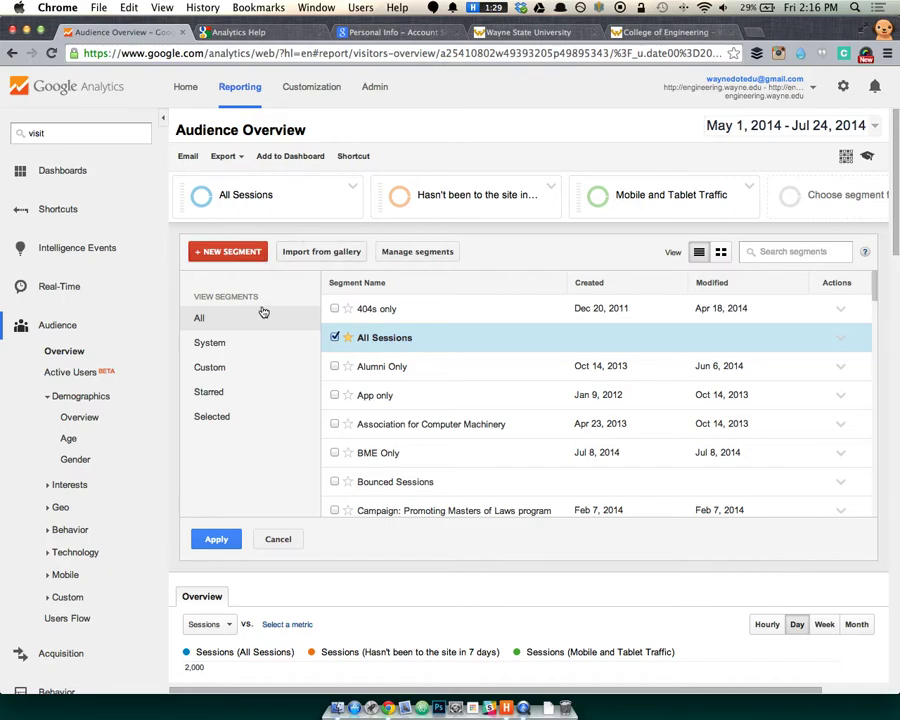
pyautogui.click(283, 538)
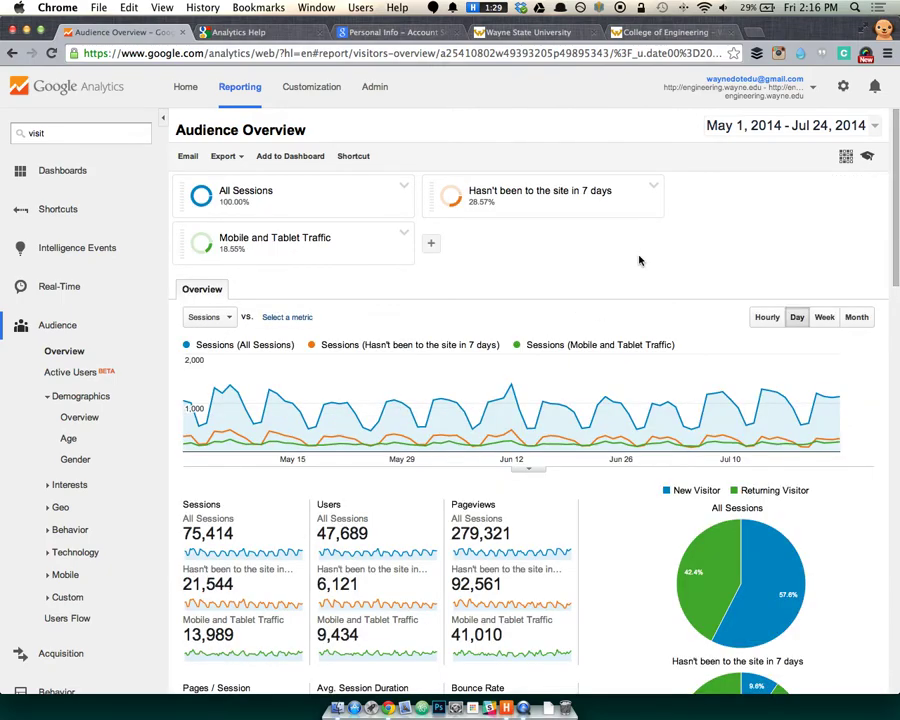
pyautogui.click(404, 235)
pyautogui.click(449, 289)
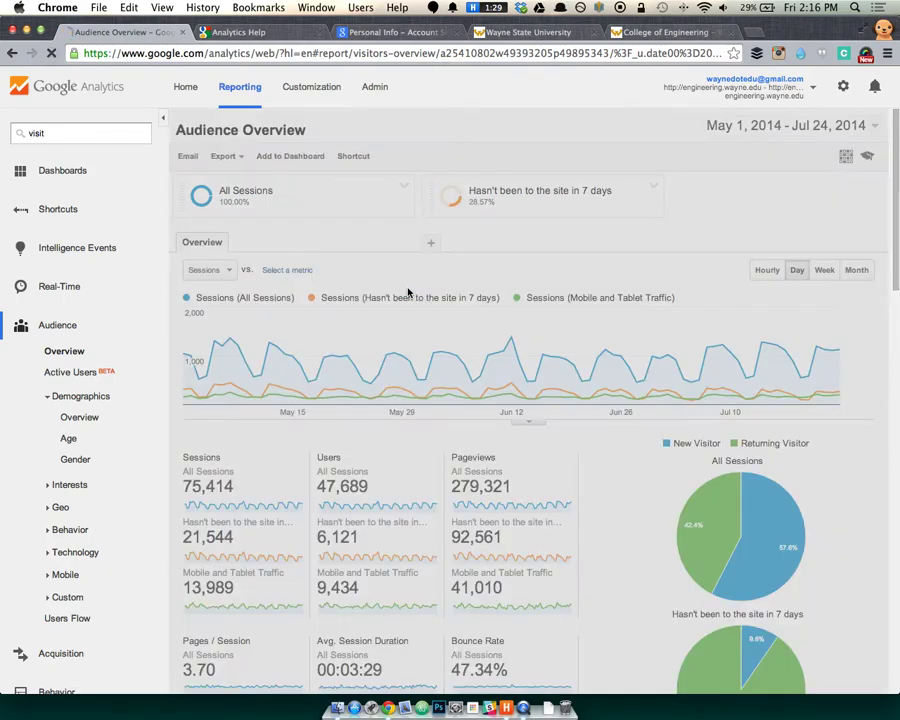
pyautogui.scroll(-3, 536, 511)
pyautogui.scroll(-1, 530, 530)
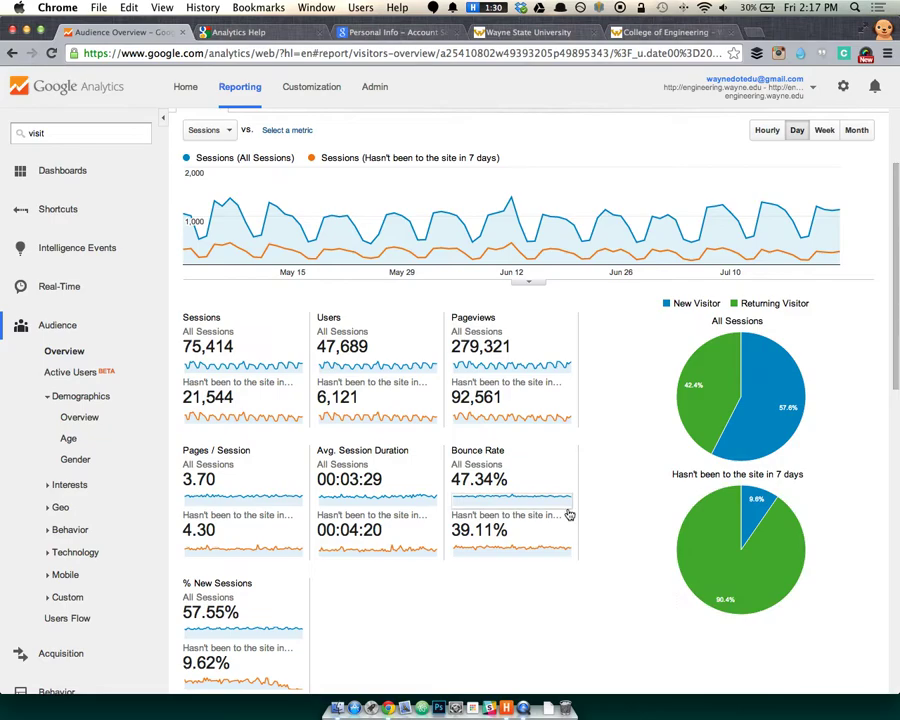
pyautogui.scroll(3, 569, 514)
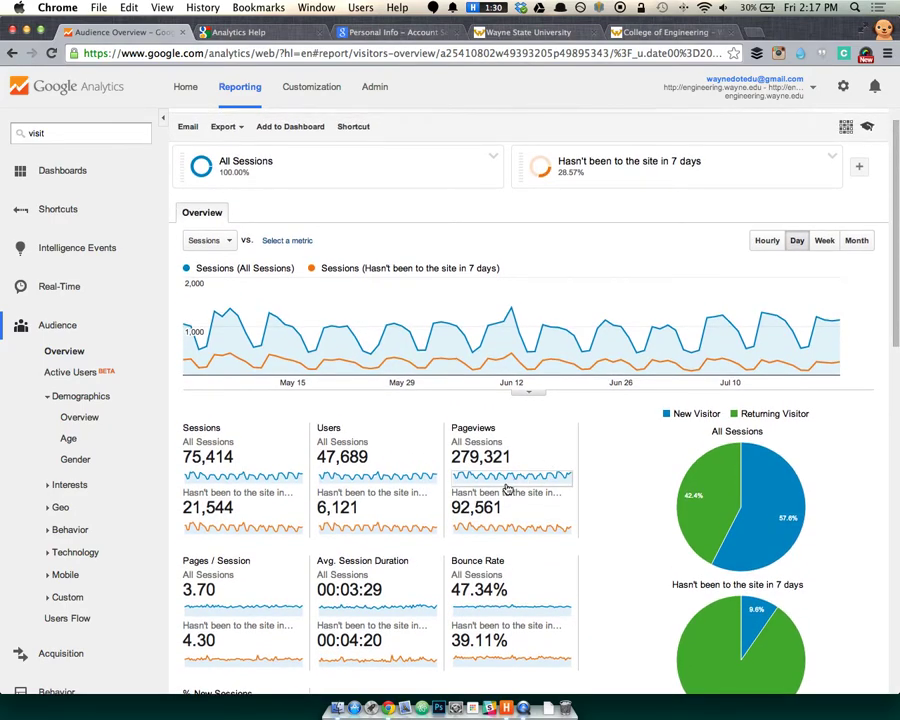
pyautogui.scroll(-1, 506, 475)
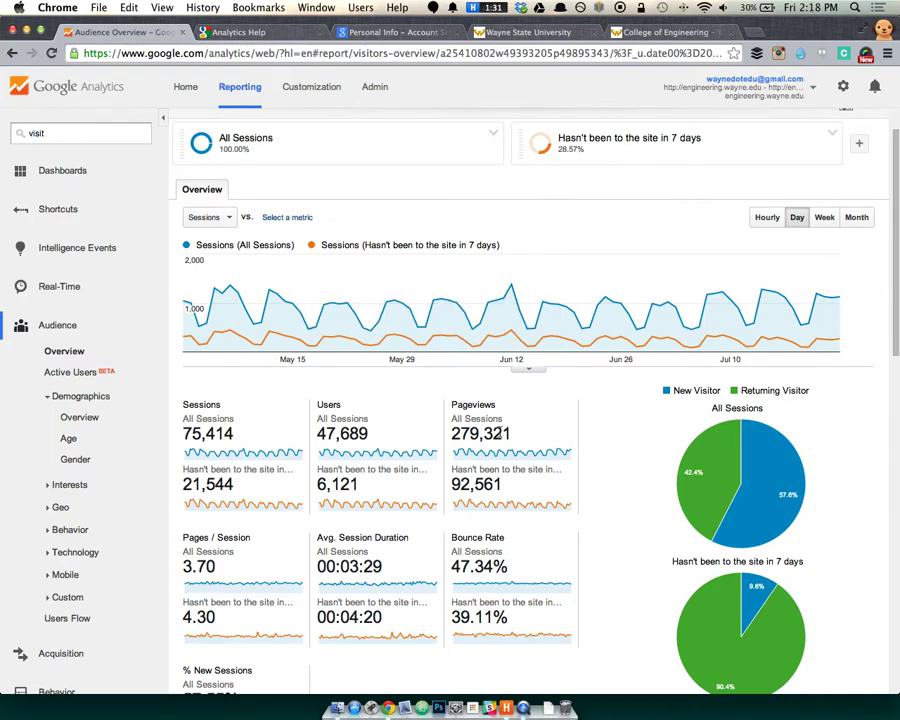
pyautogui.scroll(-2, 520, 440)
pyautogui.scroll(-2, 544, 605)
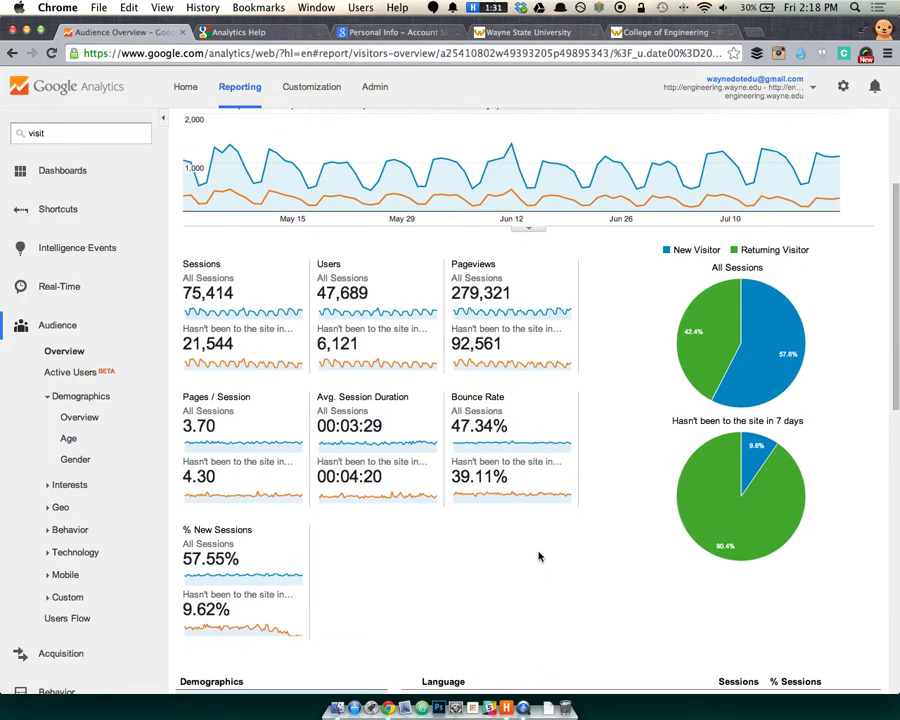
pyautogui.moveTo(812, 482)
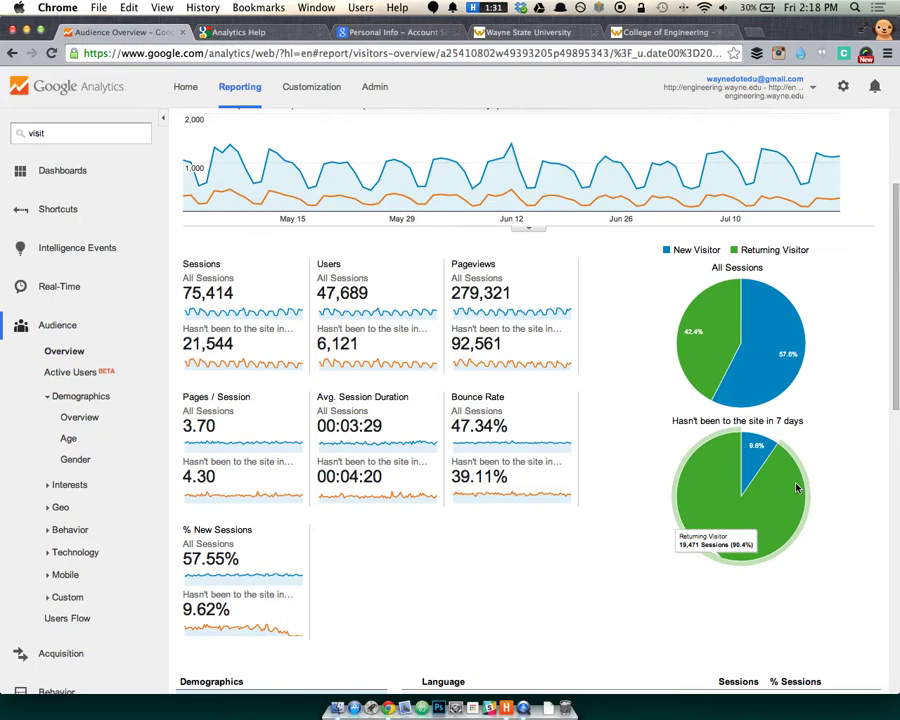
pyautogui.scroll(2, 464, 522)
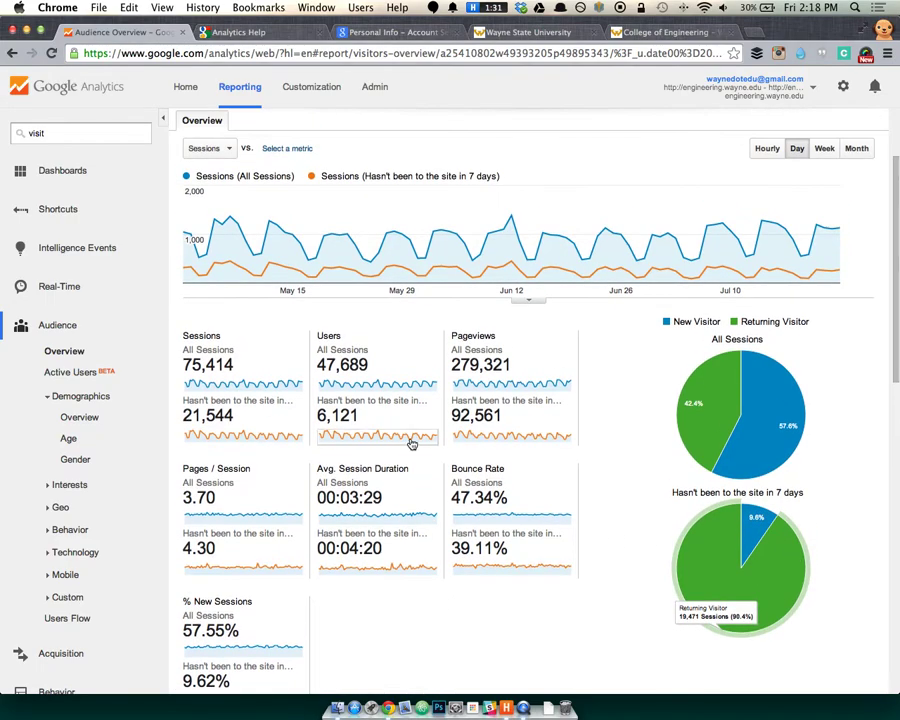
pyautogui.scroll(3, 436, 179)
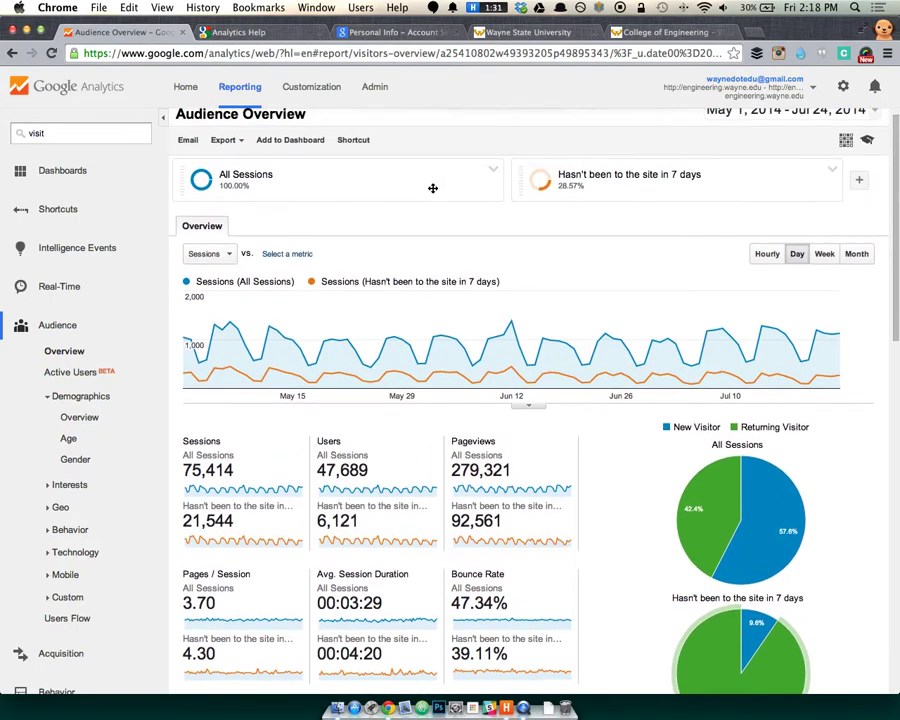
pyautogui.scroll(-1, 200, 372)
pyautogui.scroll(-1, 60, 390)
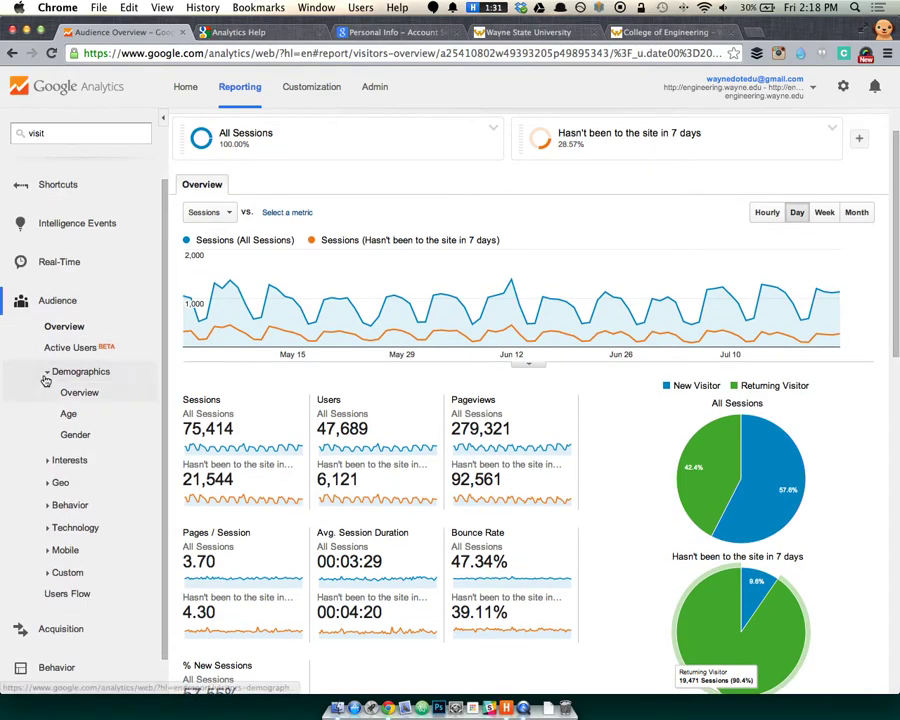
pyautogui.scroll(-1, 48, 405)
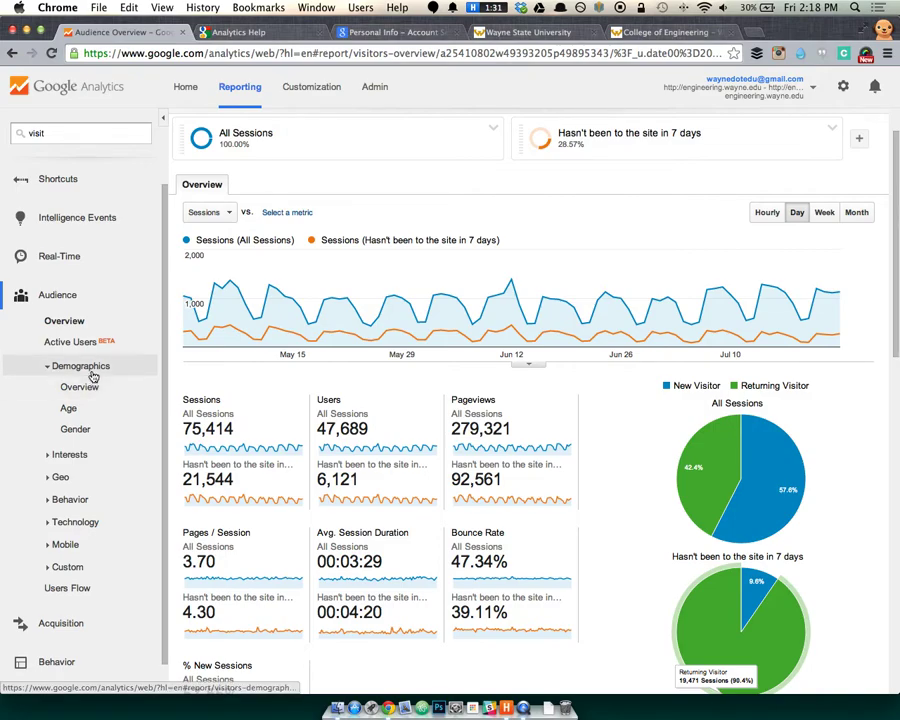
# Open the Audience > Demographics Overview with age and gender charts for both segments.
pyautogui.click(87, 391)
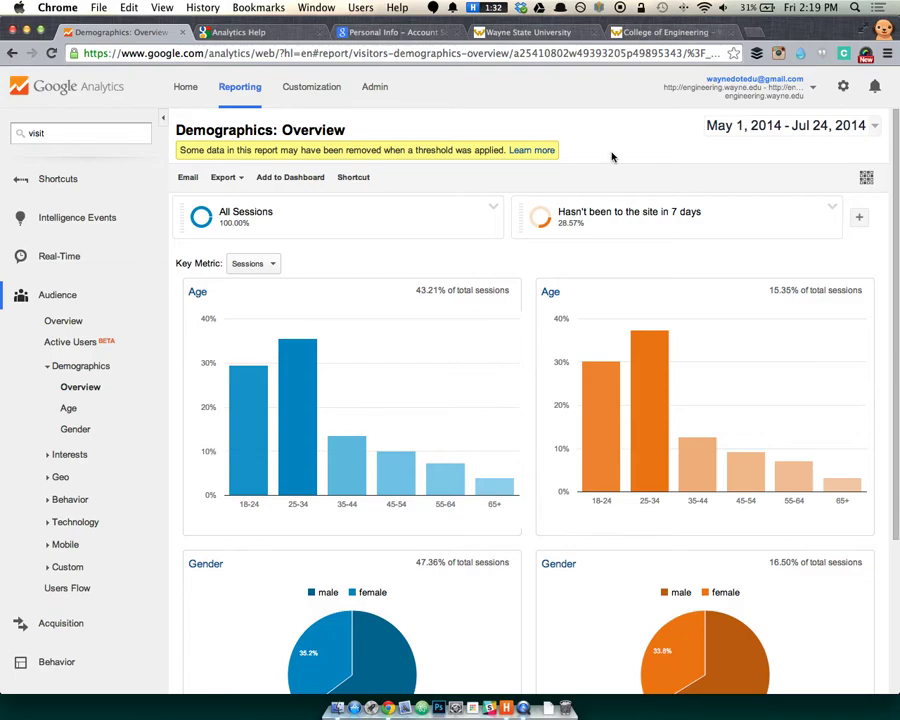
pyautogui.moveTo(595, 203)
pyautogui.click(517, 150)
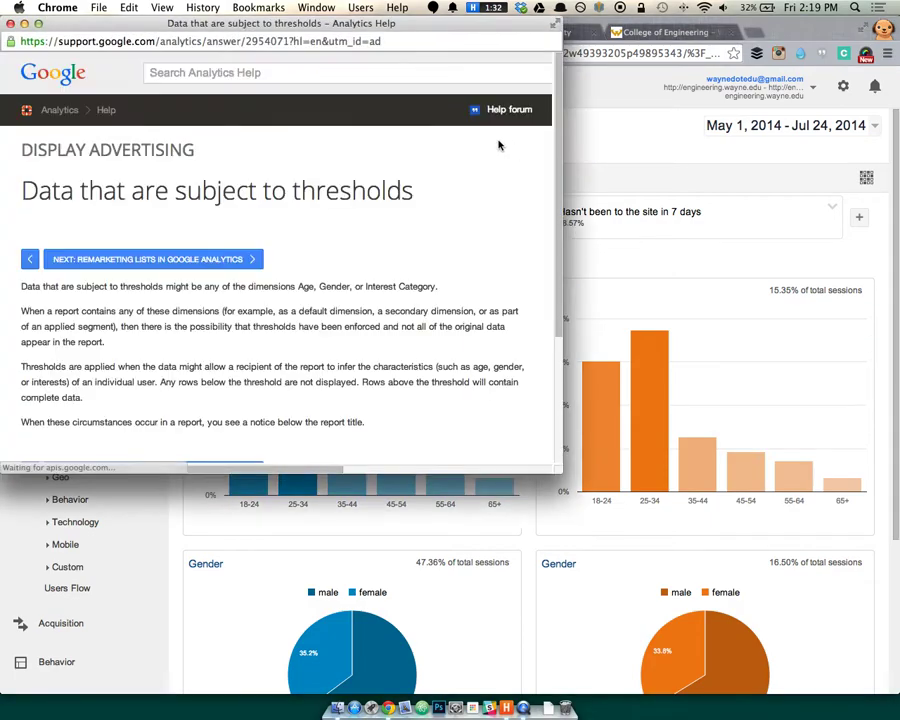
pyautogui.scroll(-2, 396, 285)
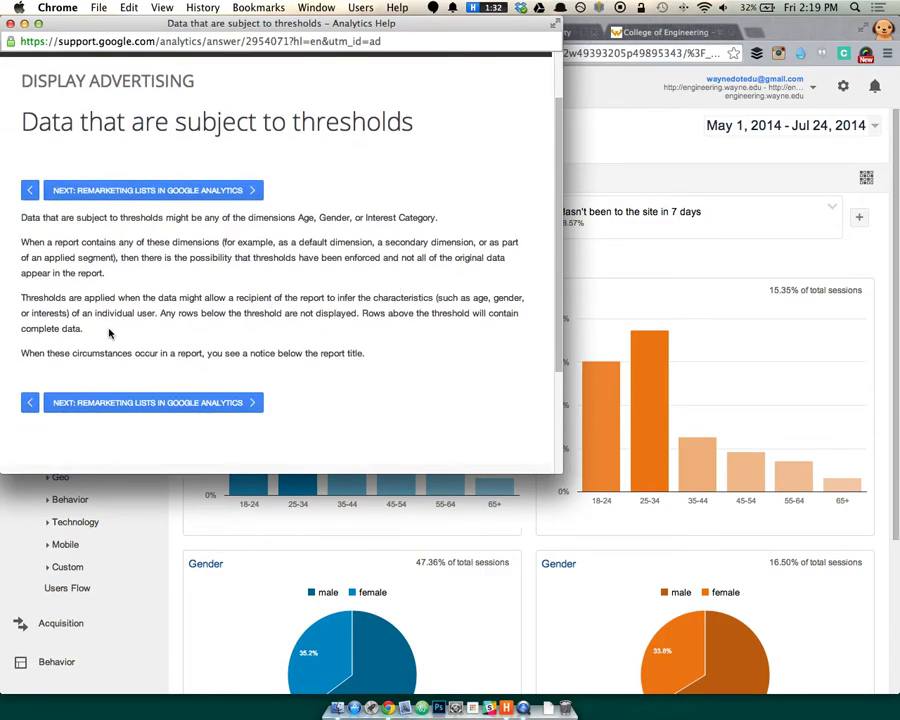
pyautogui.scroll(-1, 287, 341)
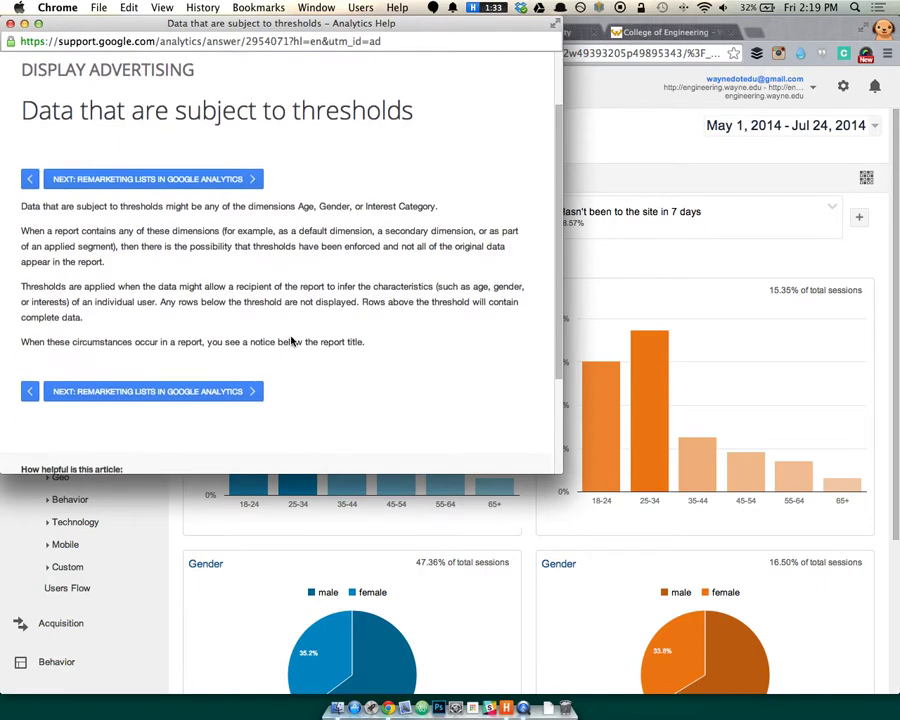
pyautogui.scroll(-1, 291, 342)
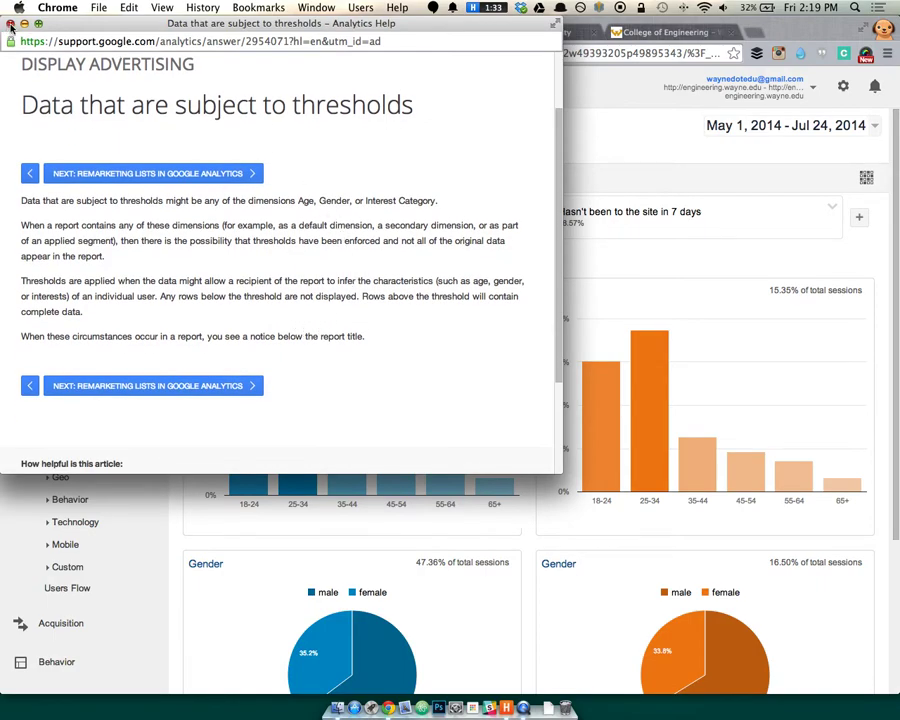
pyautogui.click(10, 24)
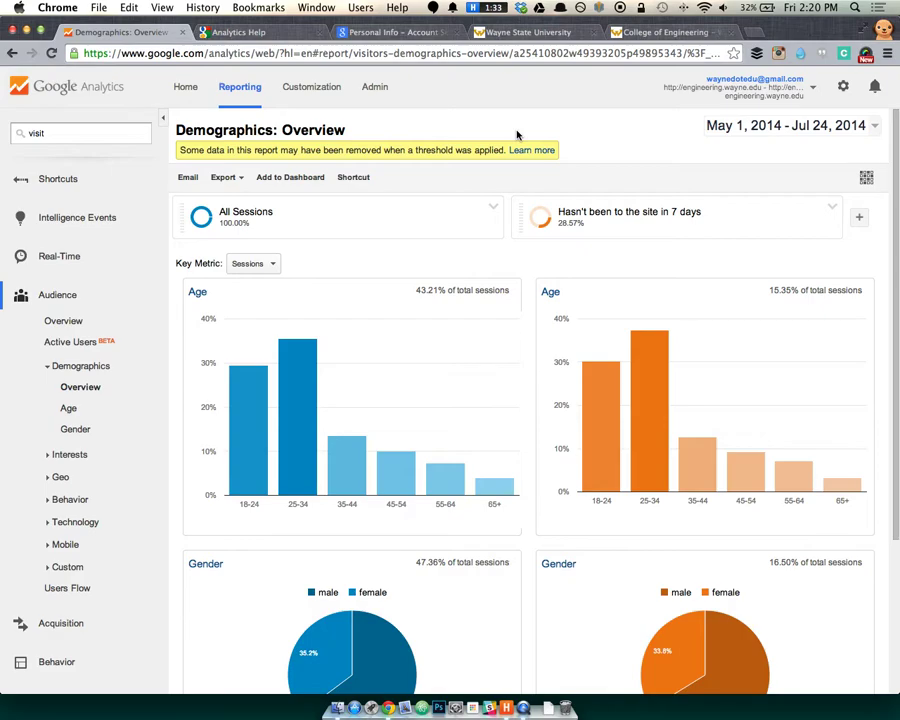
# Switch from Demographics to the Geo Language report showing 75,414 sessions and 47.34% bounce rate.
pyautogui.scroll(-2, 580, 143)
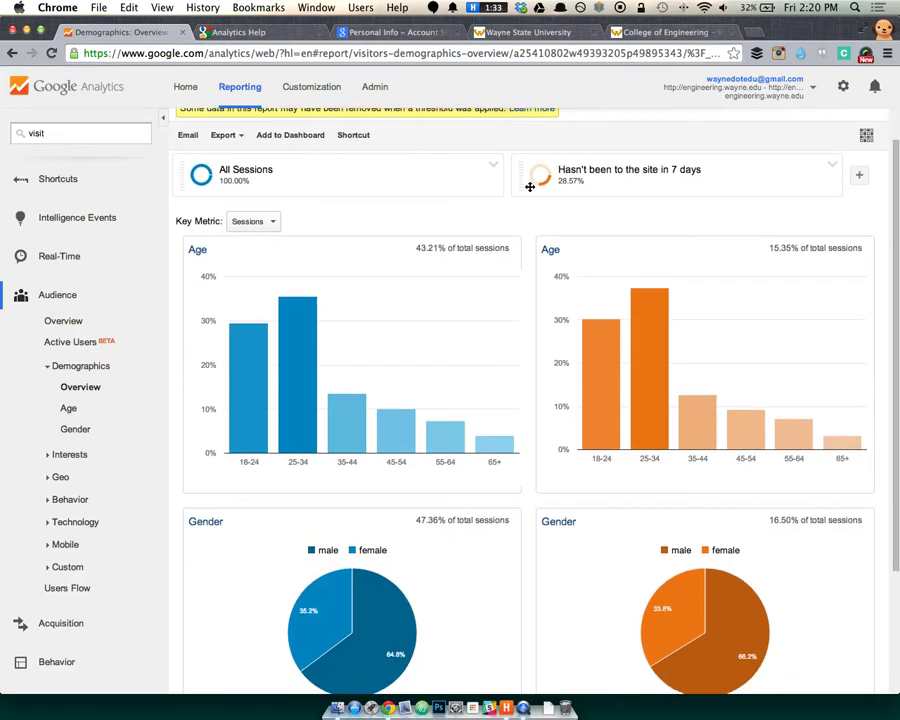
pyautogui.scroll(-2, 530, 186)
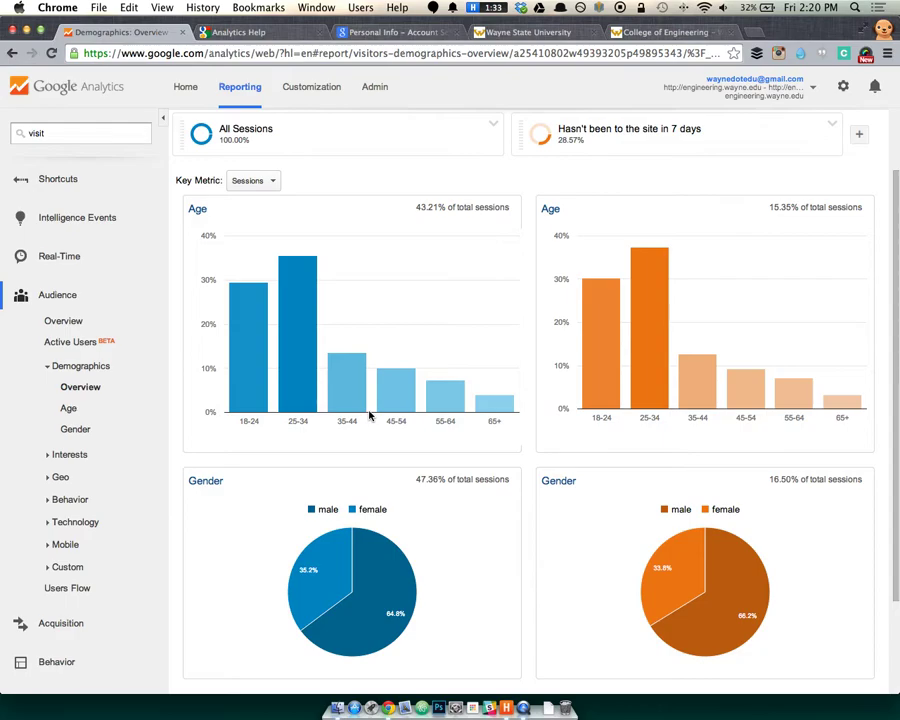
pyautogui.scroll(-1, 68, 380)
pyautogui.click(56, 366)
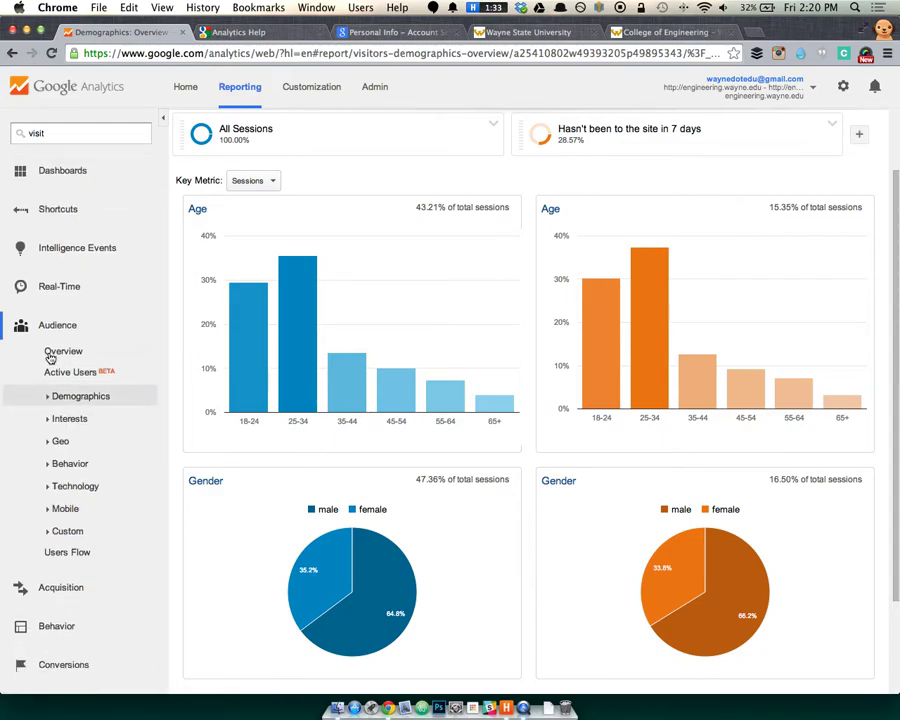
pyautogui.click(62, 420)
pyautogui.click(58, 420)
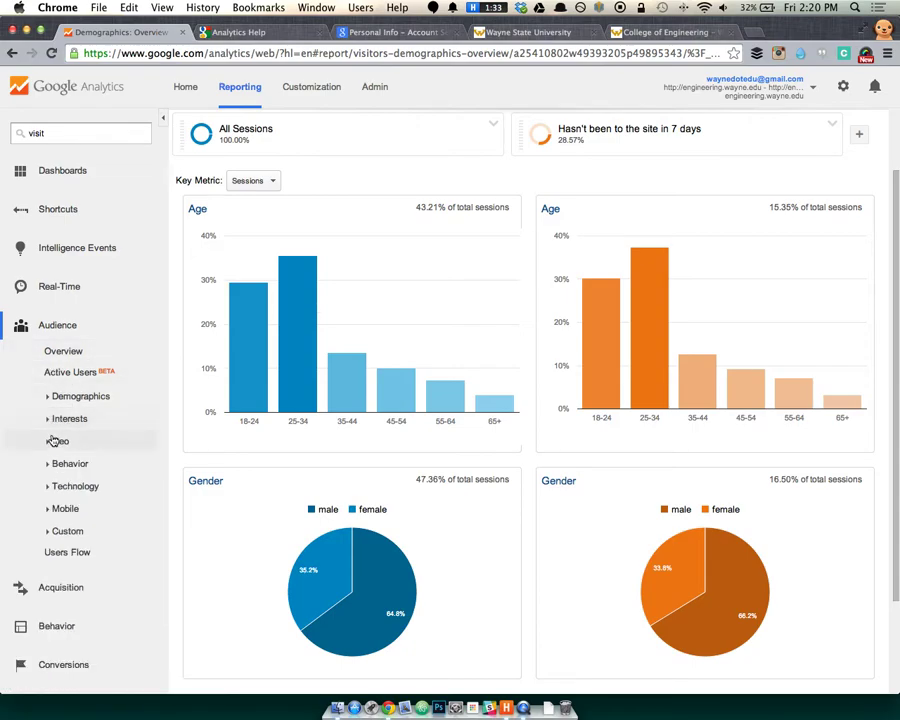
pyautogui.click(52, 442)
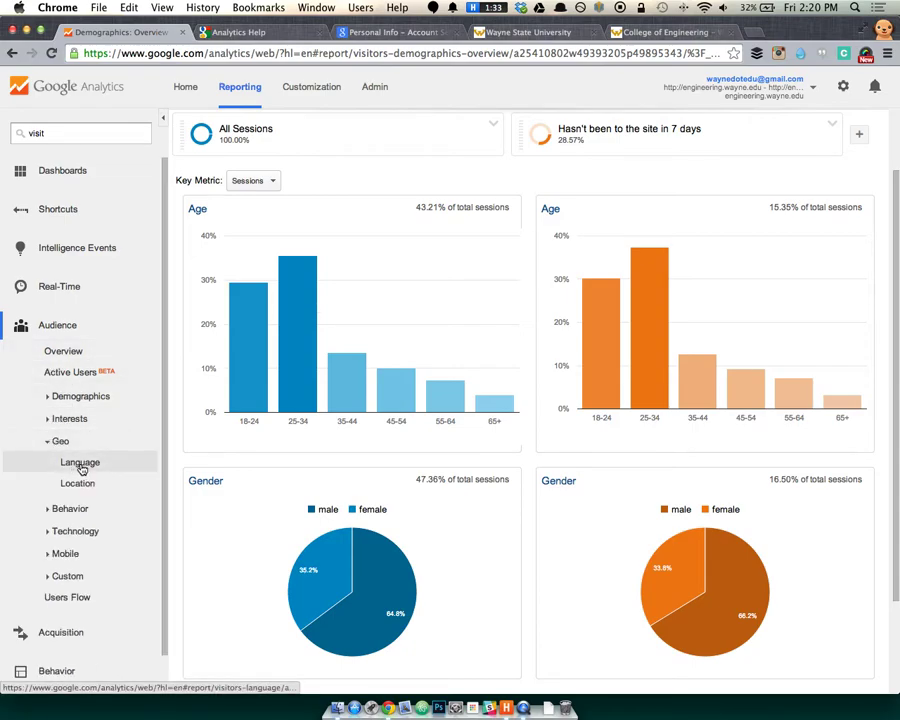
pyautogui.click(80, 462)
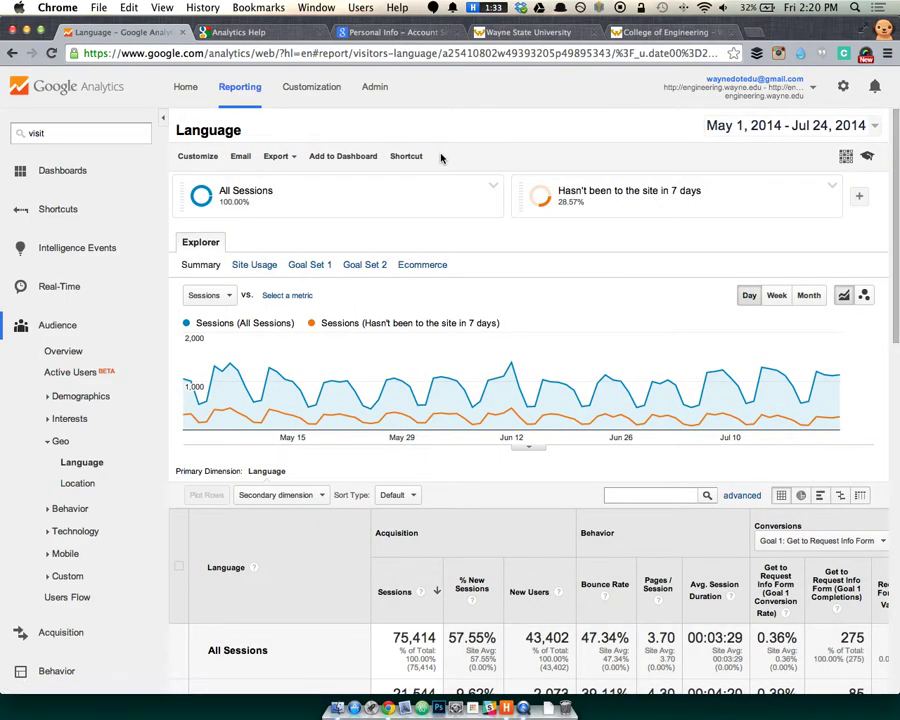
pyautogui.click(58, 442)
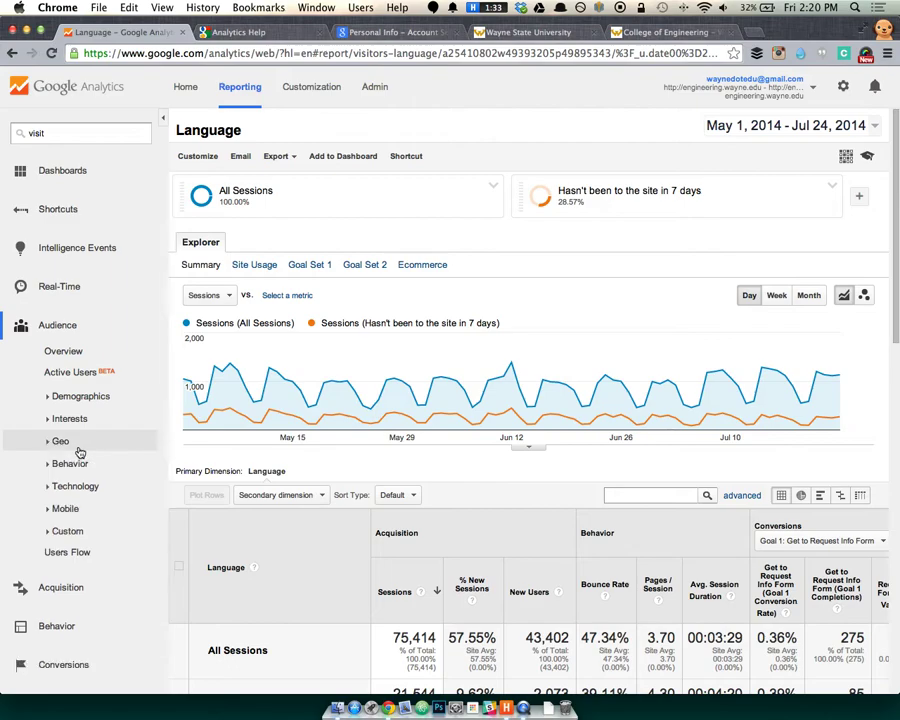
pyautogui.click(60, 442)
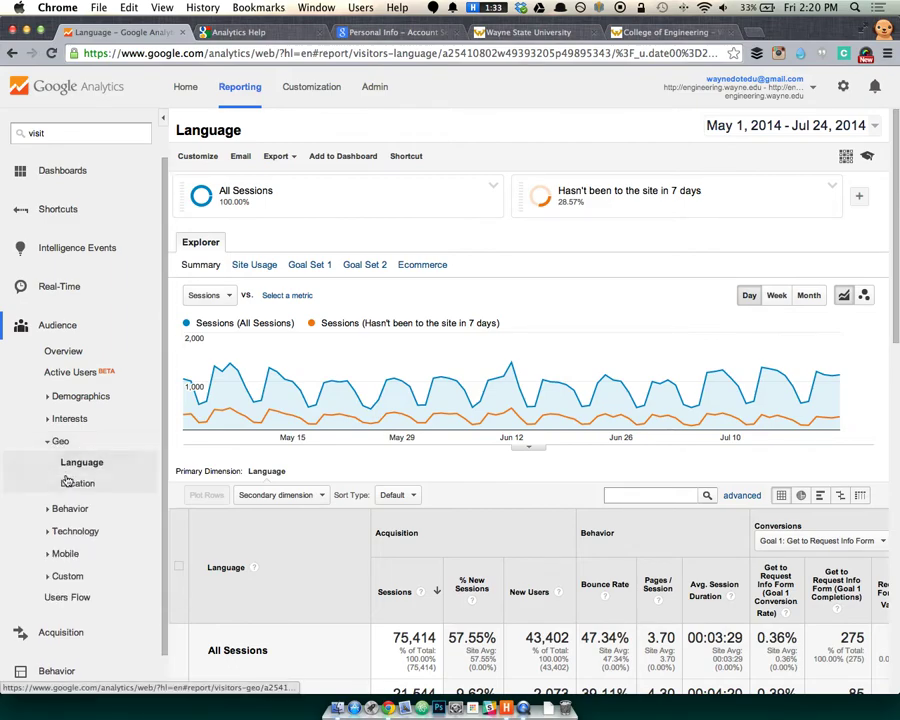
# Open the Location report and close the Analytics Education lessons panel.
pyautogui.click(95, 483)
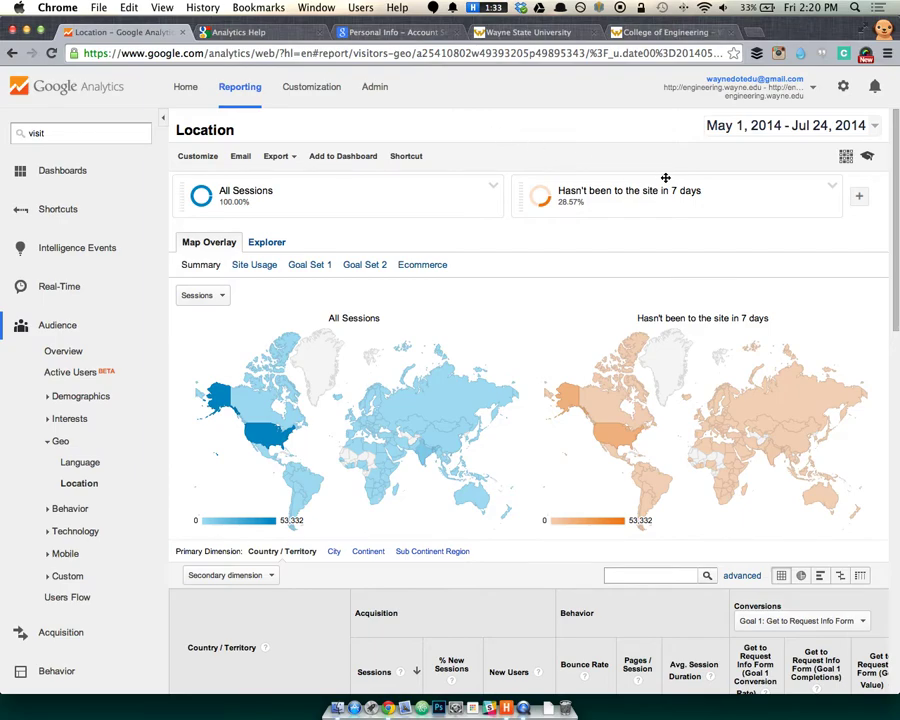
pyautogui.click(868, 159)
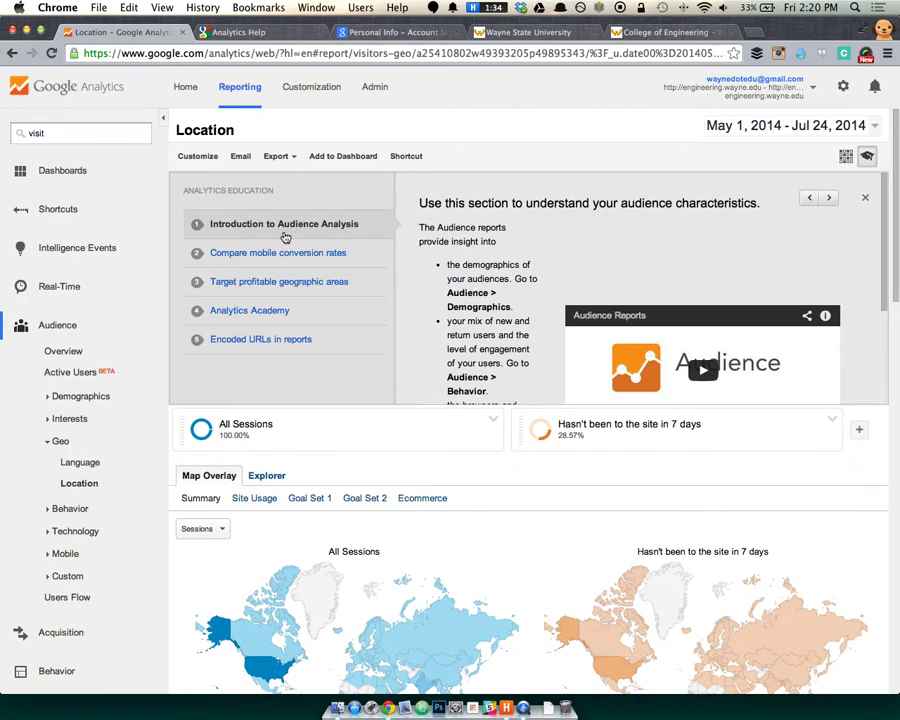
pyautogui.scroll(-4, 510, 291)
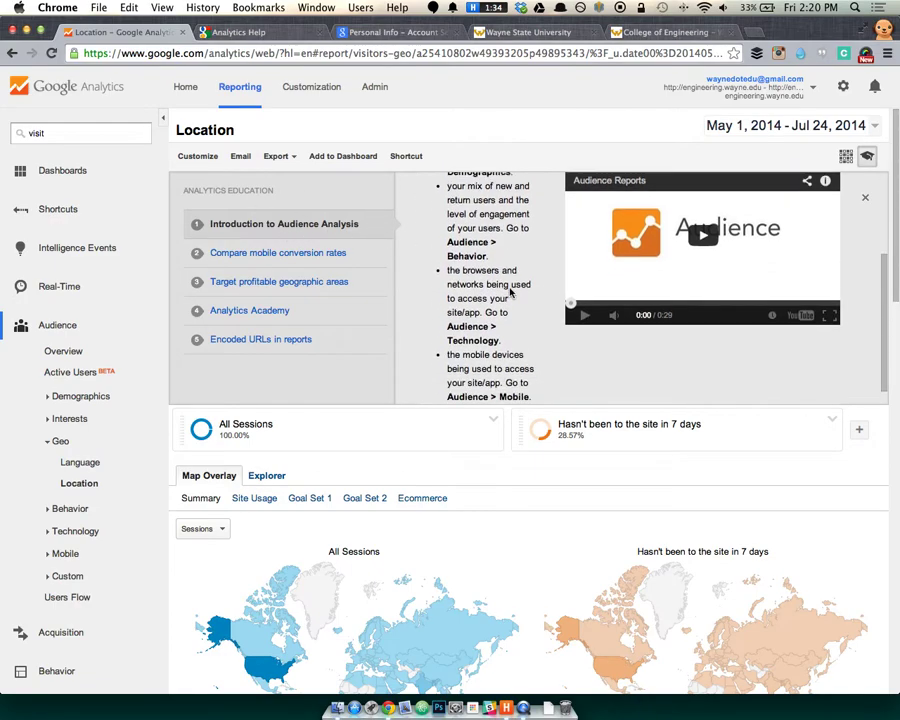
pyautogui.scroll(5, 568, 287)
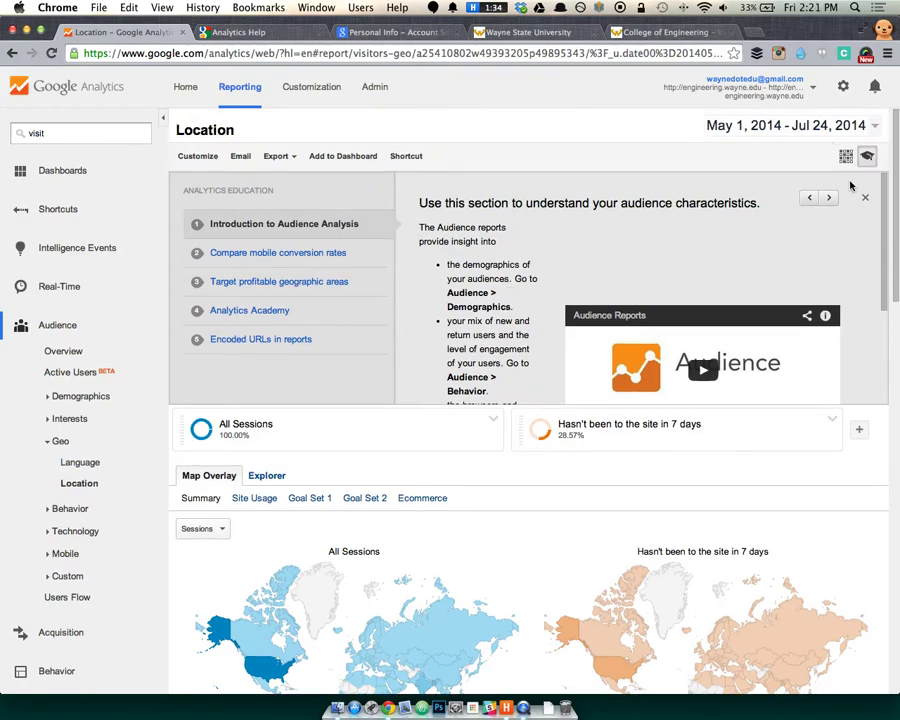
pyautogui.scroll(-2, 648, 320)
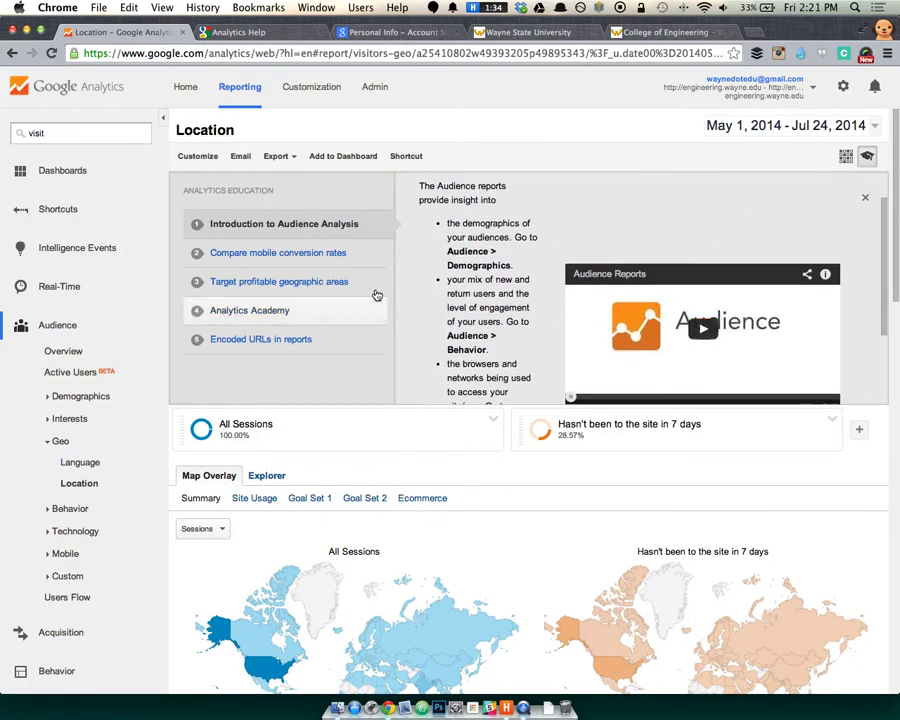
pyautogui.click(308, 256)
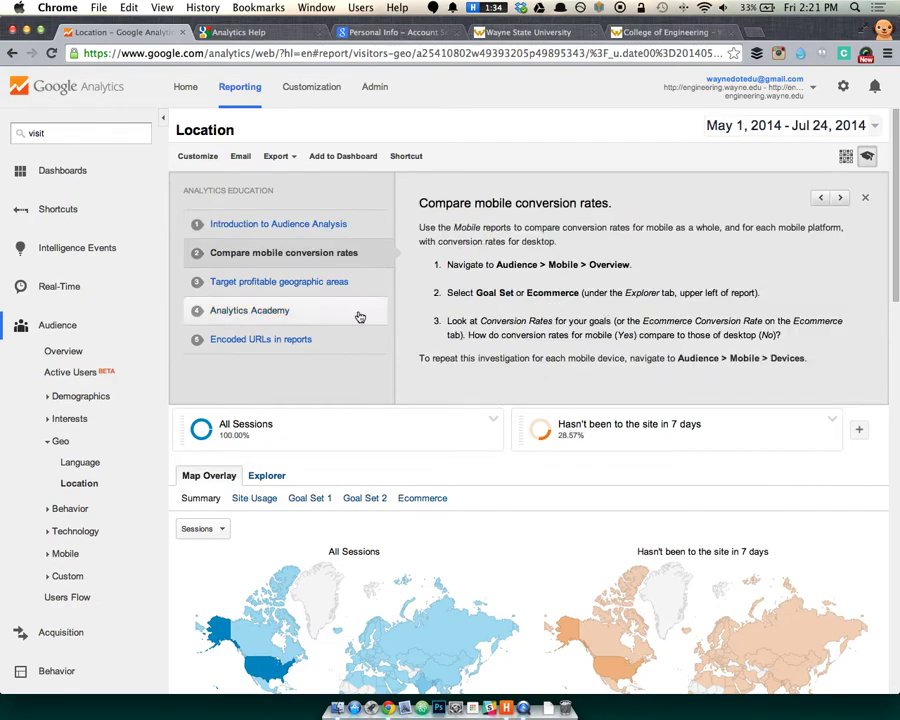
pyautogui.click(356, 284)
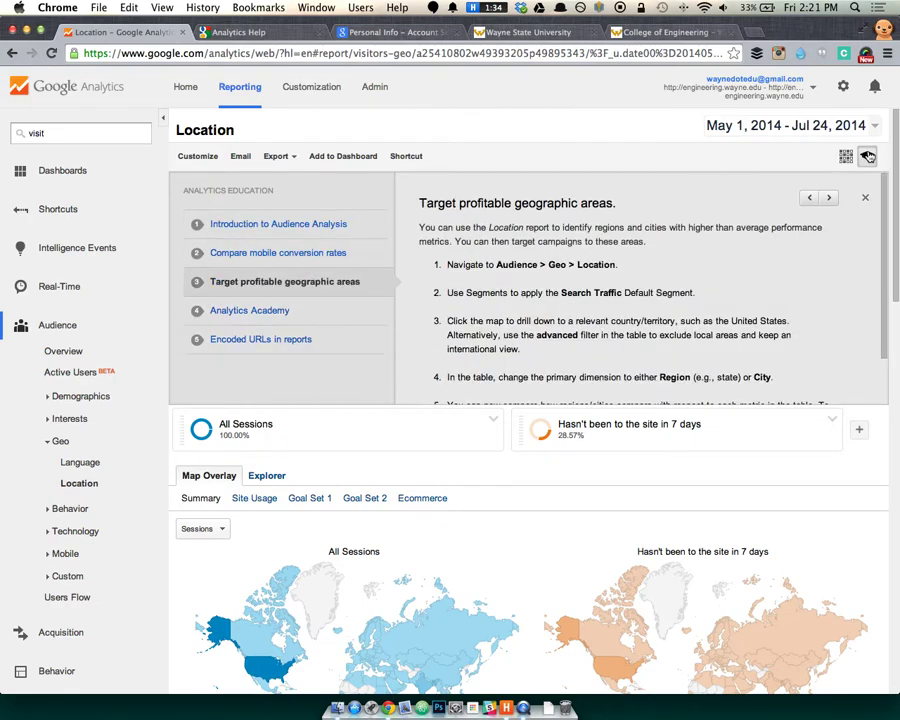
pyautogui.click(868, 157)
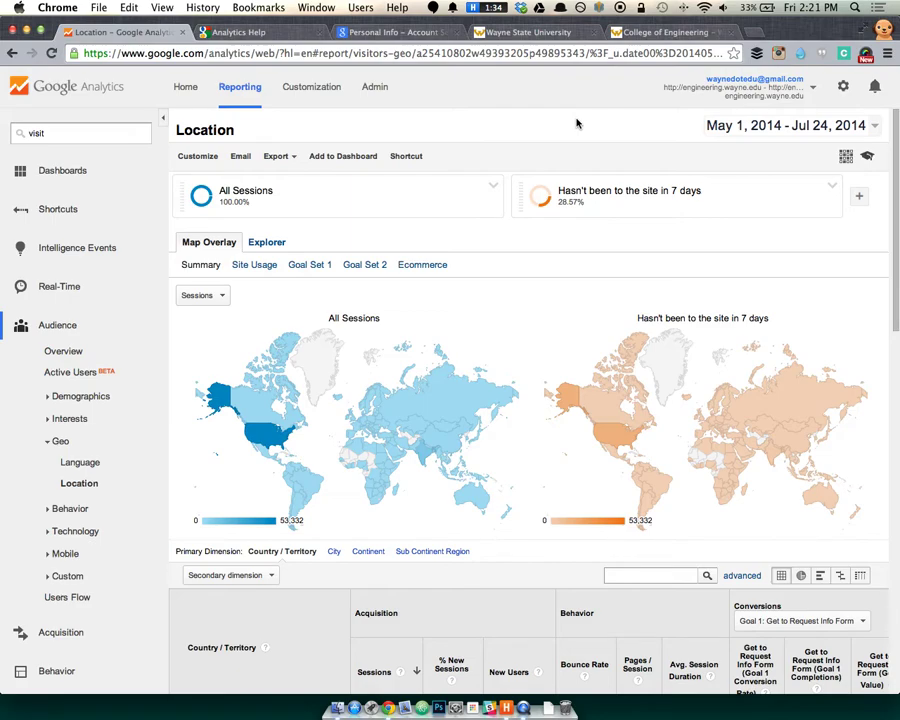
# Scroll through the Location table, where United States leads with 53,332 sessions and India has 9,666.
pyautogui.scroll(-5, 576, 125)
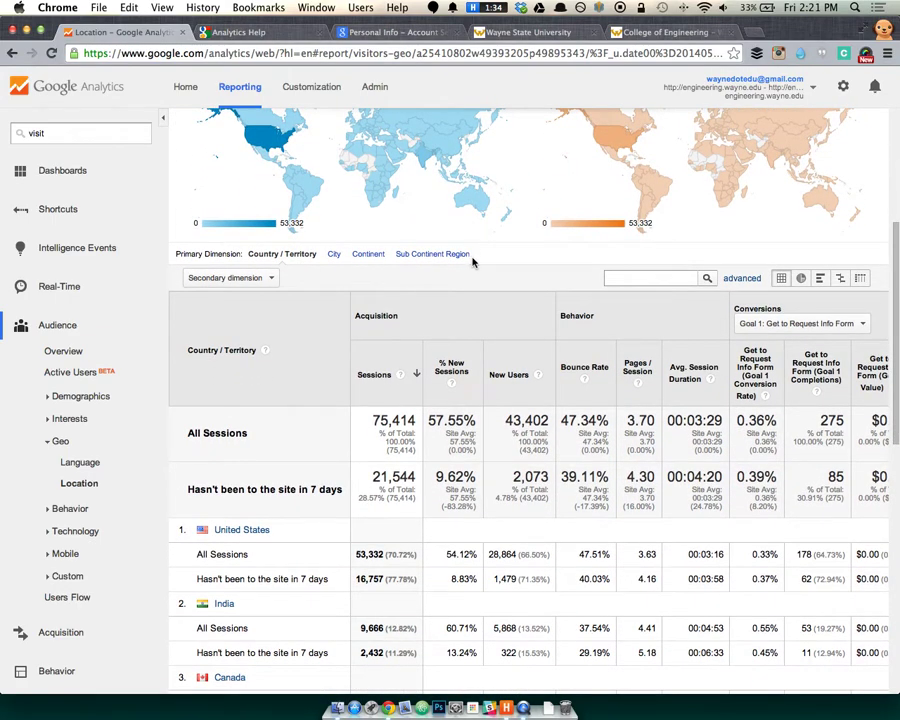
pyautogui.scroll(-2, 460, 284)
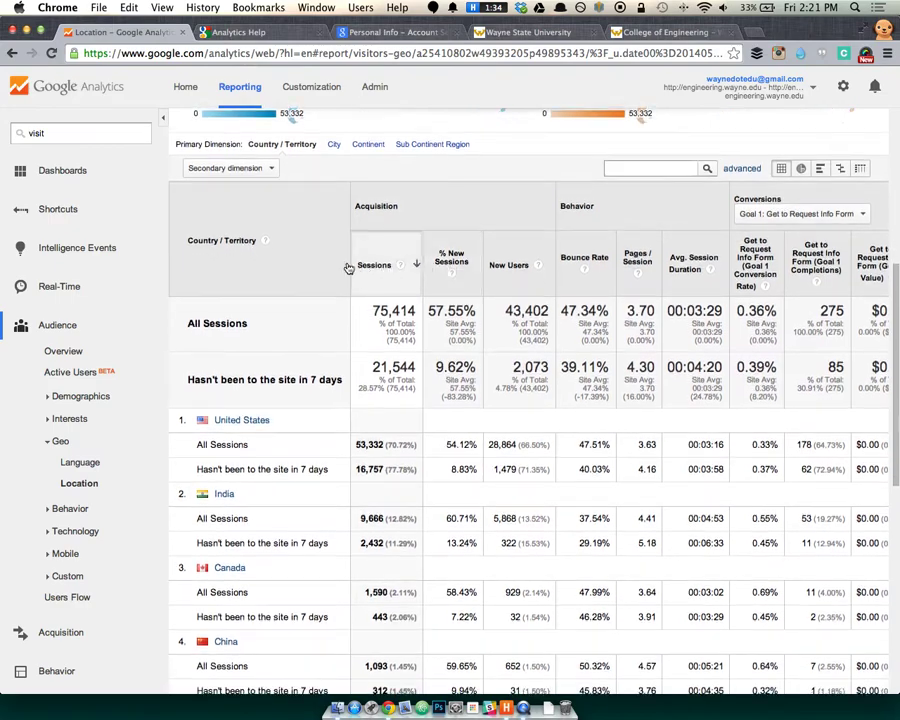
pyautogui.scroll(-1, 339, 268)
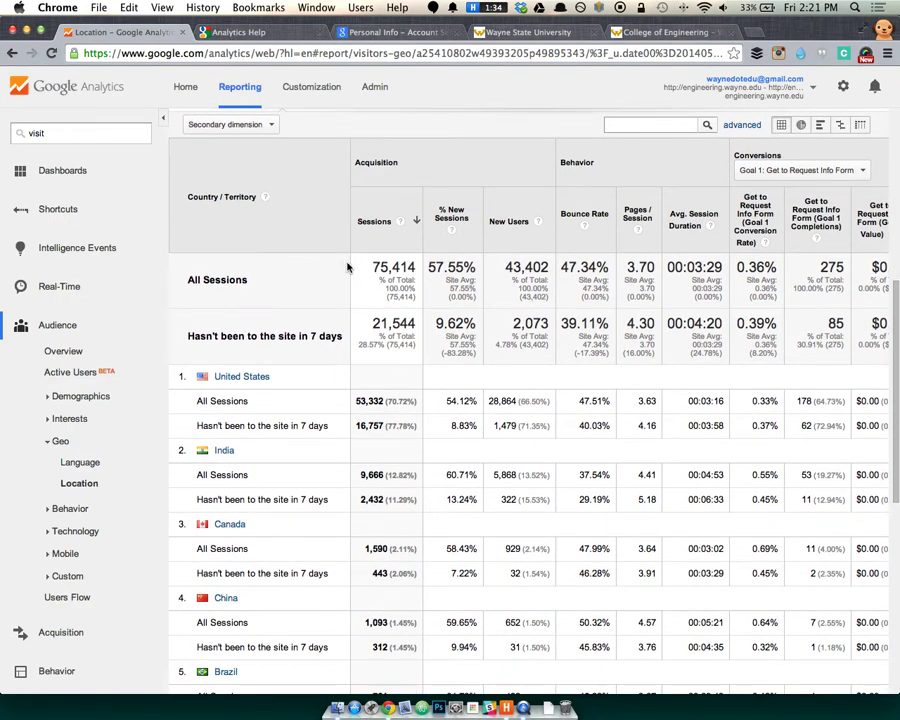
pyautogui.scroll(-2, 350, 266)
pyautogui.scroll(2, 357, 263)
pyautogui.hscroll(1, 360, 258)
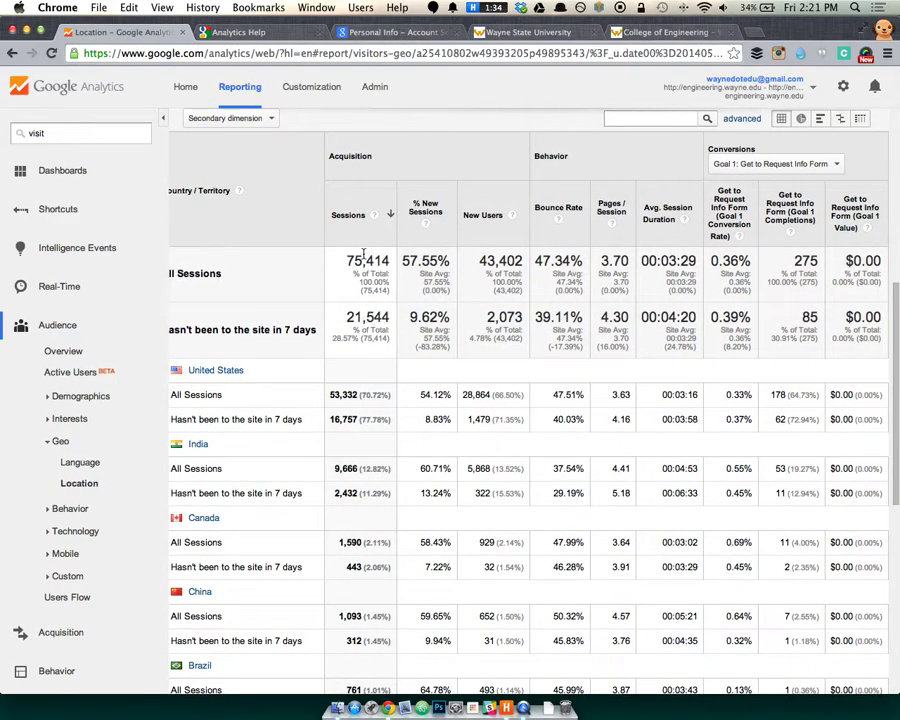
pyautogui.scroll(2, 363, 254)
pyautogui.scroll(5, 278, 250)
pyautogui.scroll(2, 278, 250)
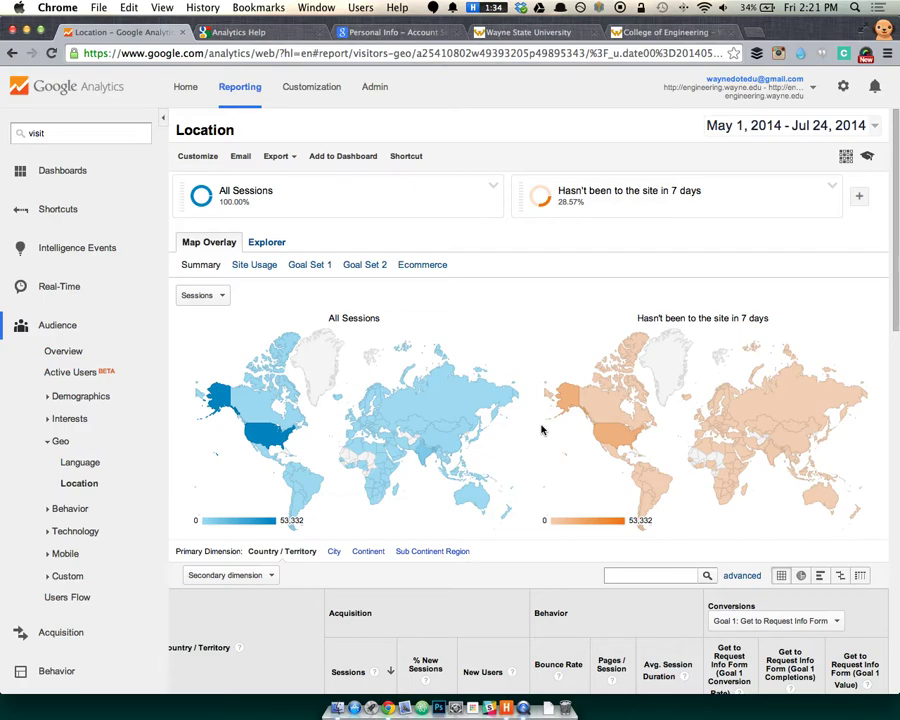
pyautogui.scroll(-5, 450, 450)
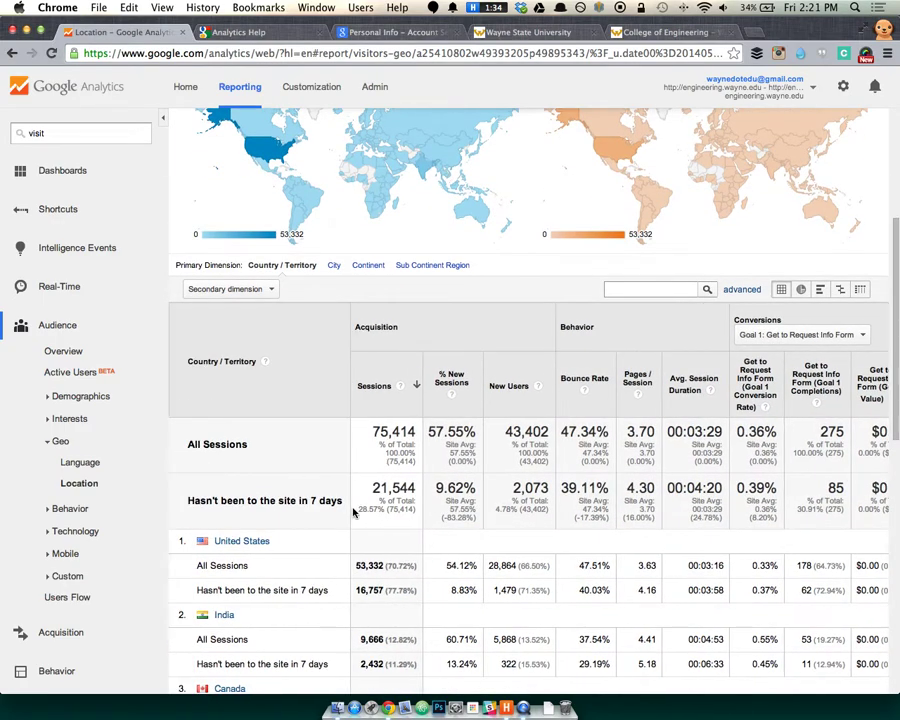
pyautogui.scroll(-2, 353, 512)
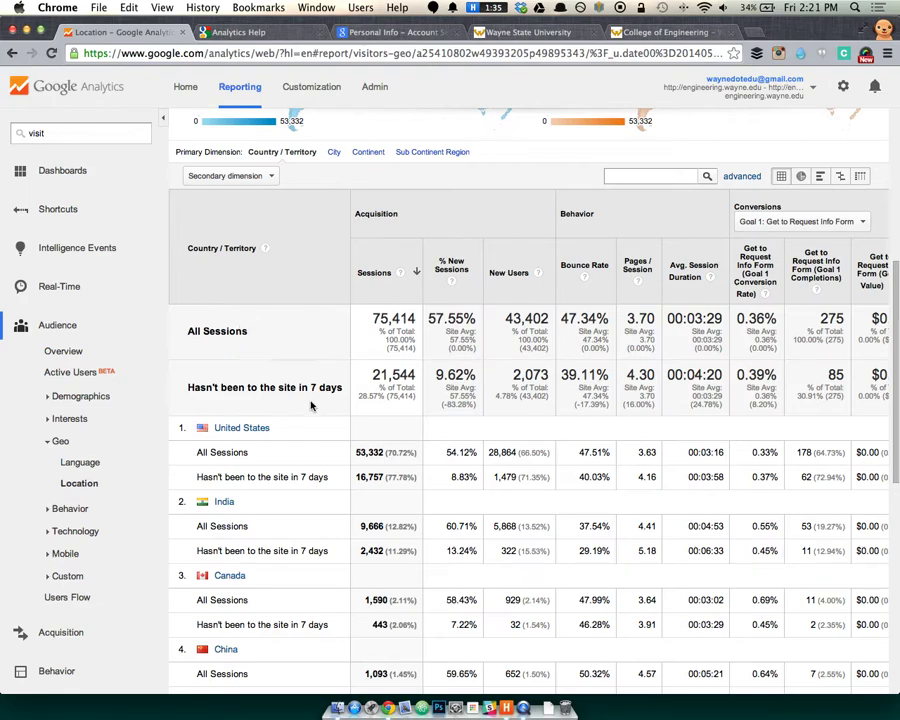
pyautogui.scroll(-4, 350, 410)
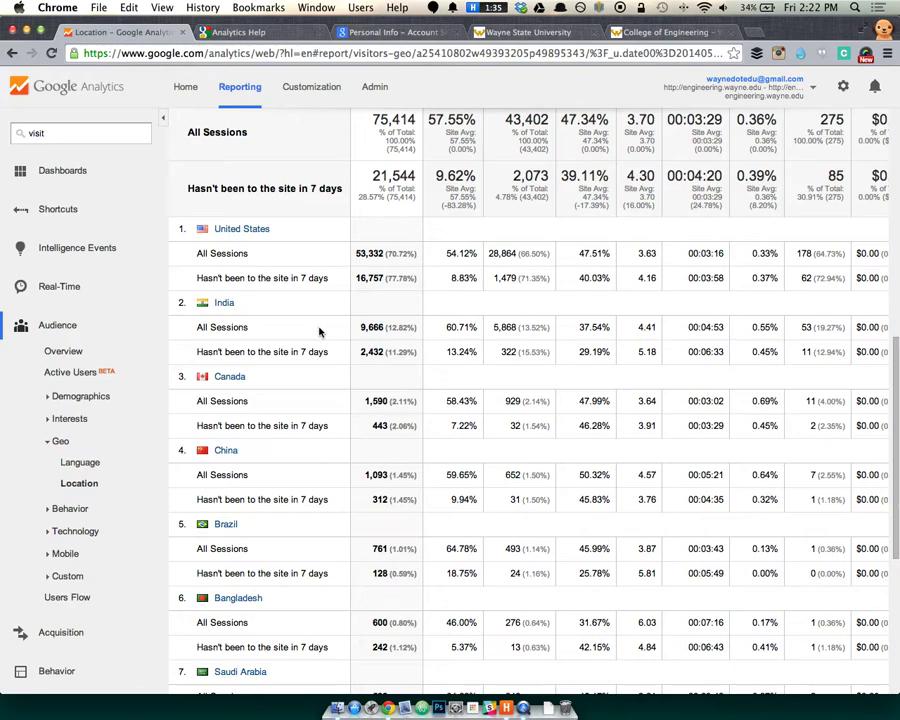
pyautogui.scroll(-1, 385, 385)
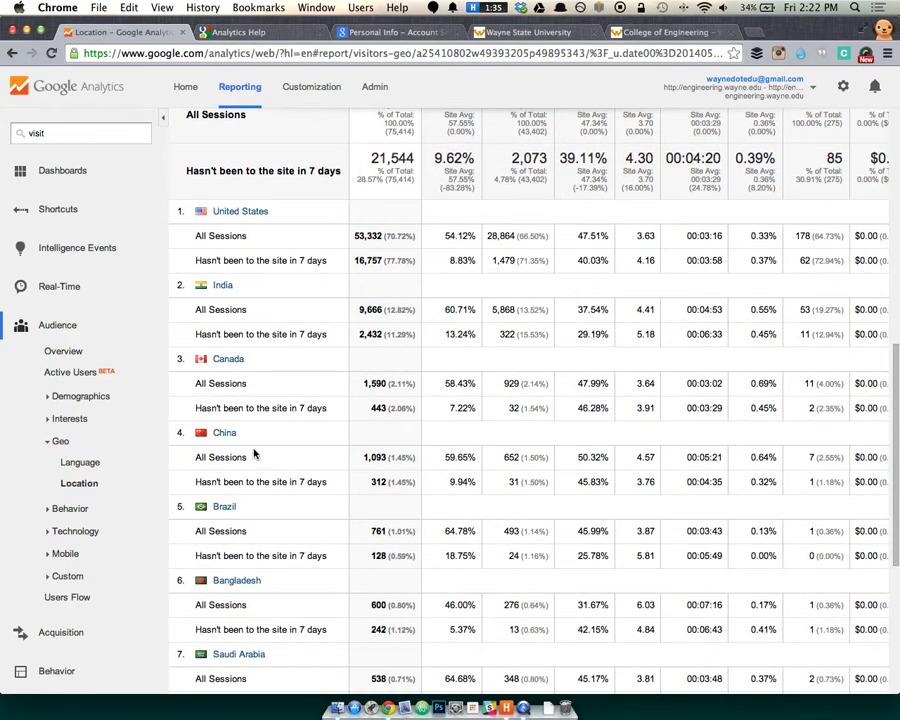
pyautogui.scroll(1, 407, 398)
pyautogui.scroll(10, 407, 398)
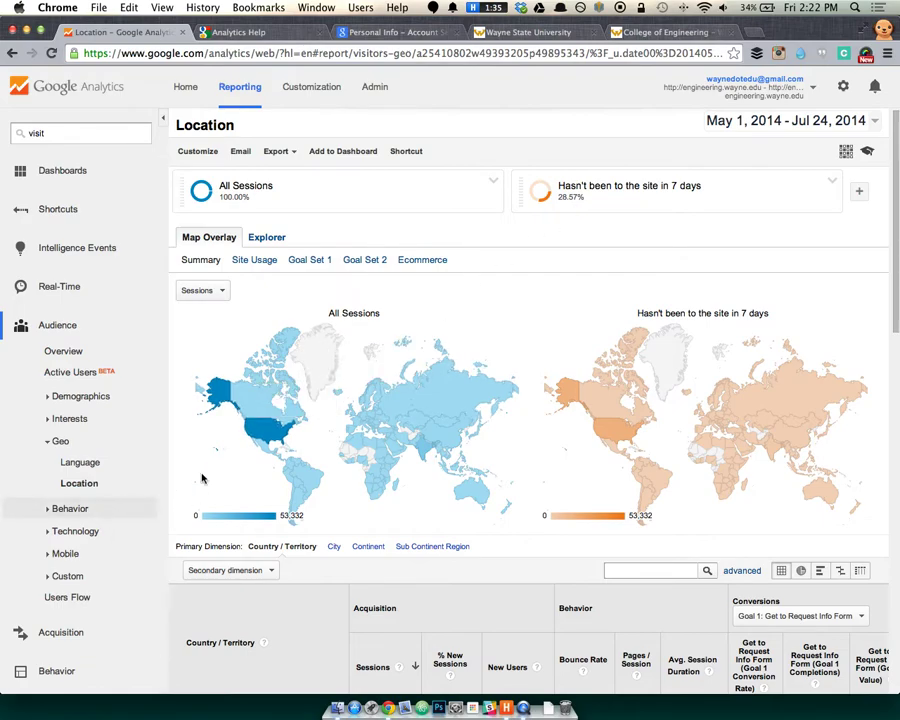
# Open the Behavior > Engagement report and highlight the 0–10 seconds bucket with 39,333 sessions.
pyautogui.click(42, 509)
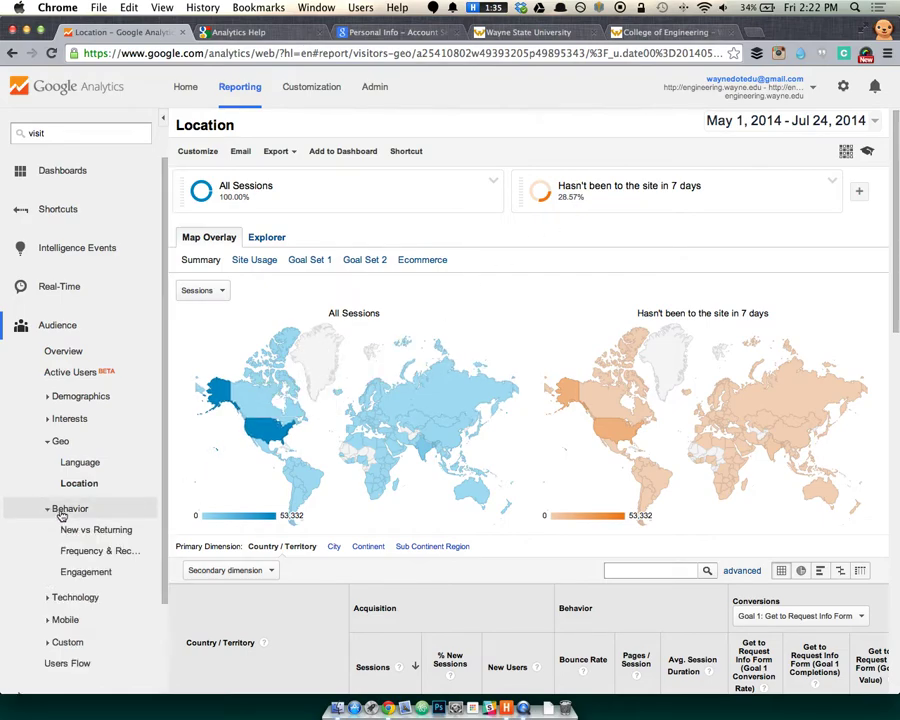
pyautogui.click(82, 571)
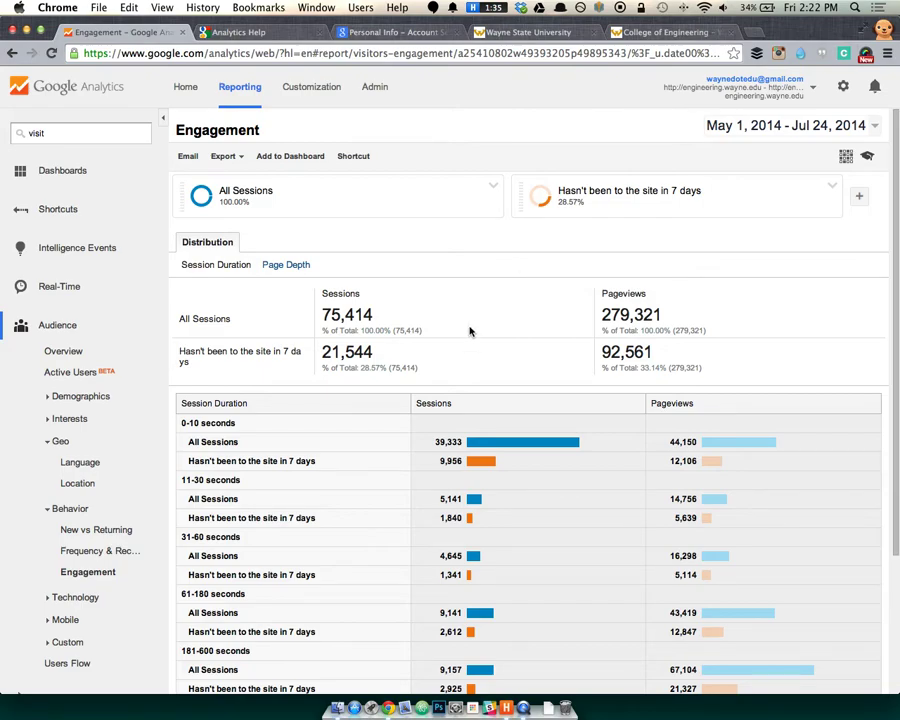
pyautogui.scroll(-1, 470, 329)
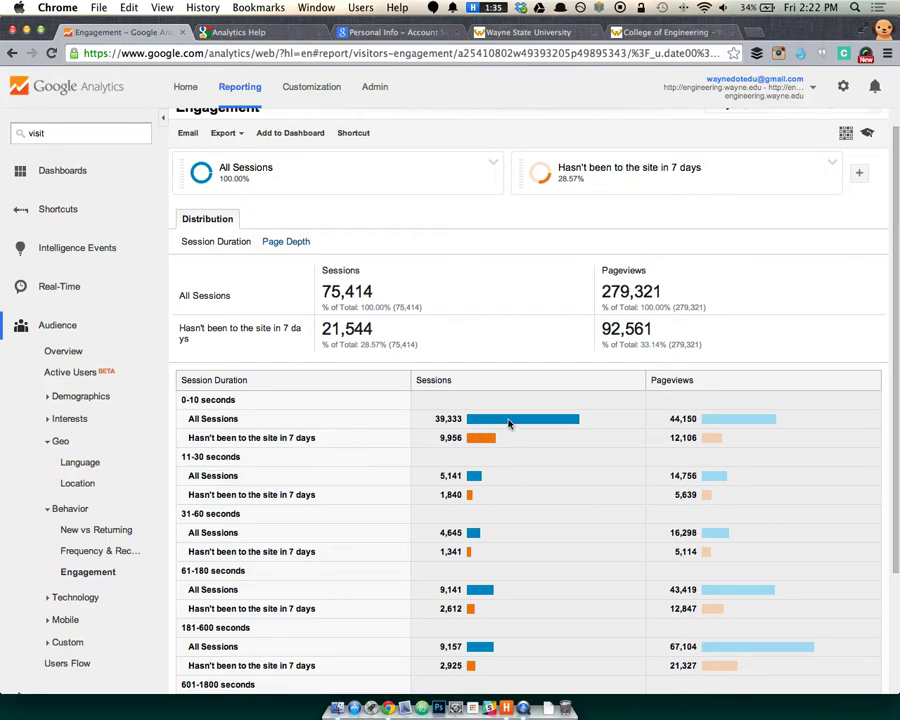
pyautogui.scroll(-5, 508, 423)
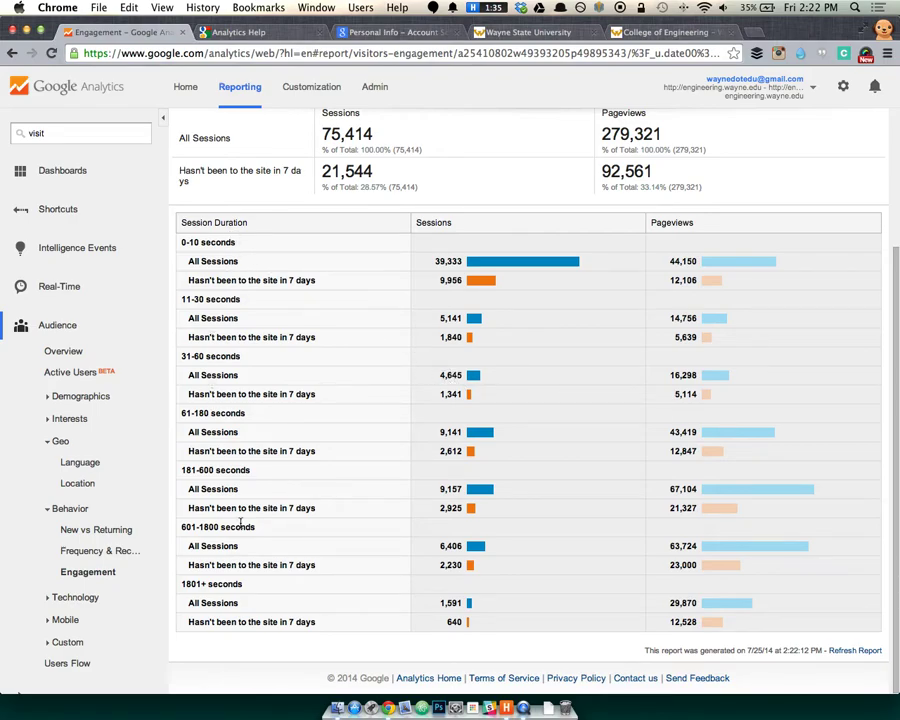
pyautogui.doubleClick(191, 242)
pyautogui.moveTo(447, 261); pyautogui.dragTo(518, 262)
pyautogui.moveTo(184, 295); pyautogui.dragTo(215, 296)
pyautogui.moveTo(182, 241); pyautogui.dragTo(544, 281)
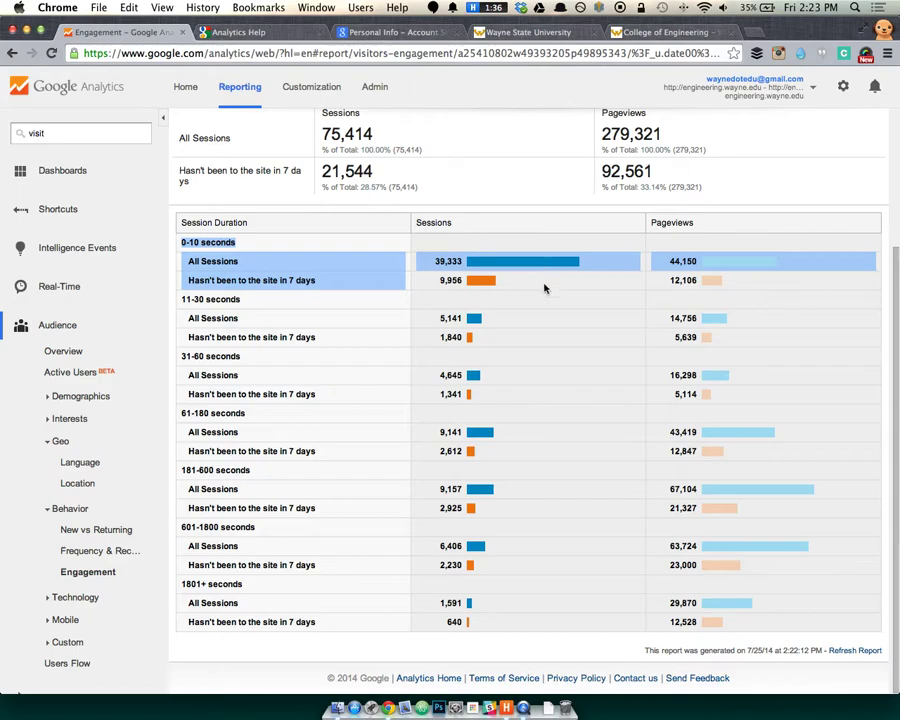
pyautogui.click(486, 293)
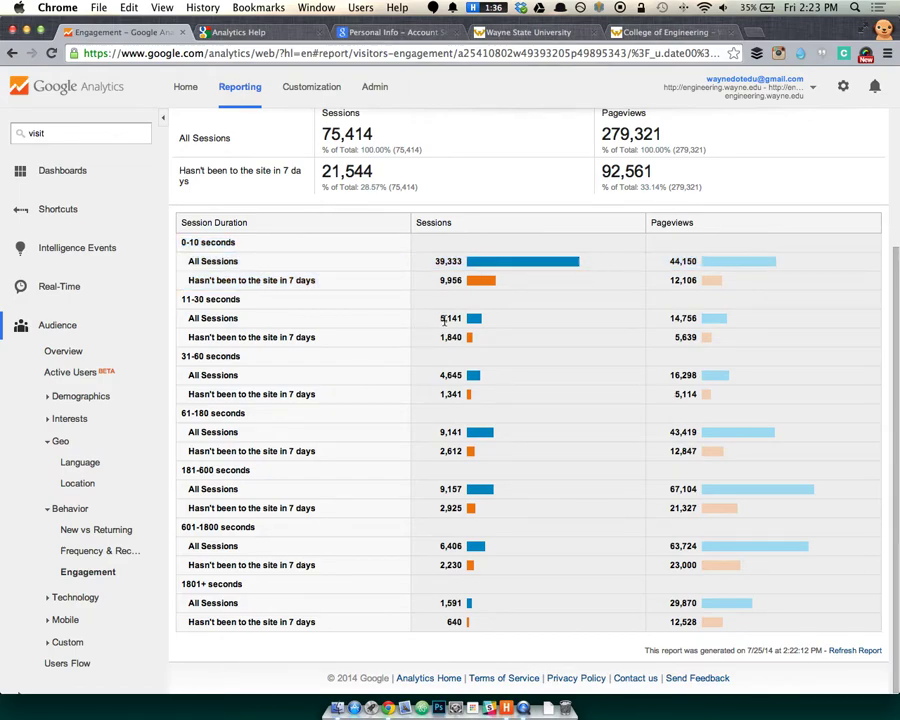
# Highlight the 11–30, 31–60 and 61–180 through 1801+ seconds duration rows.
pyautogui.moveTo(177, 299); pyautogui.dragTo(213, 300)
pyautogui.moveTo(172, 356); pyautogui.dragTo(227, 361)
pyautogui.moveTo(206, 299); pyautogui.dragTo(249, 381)
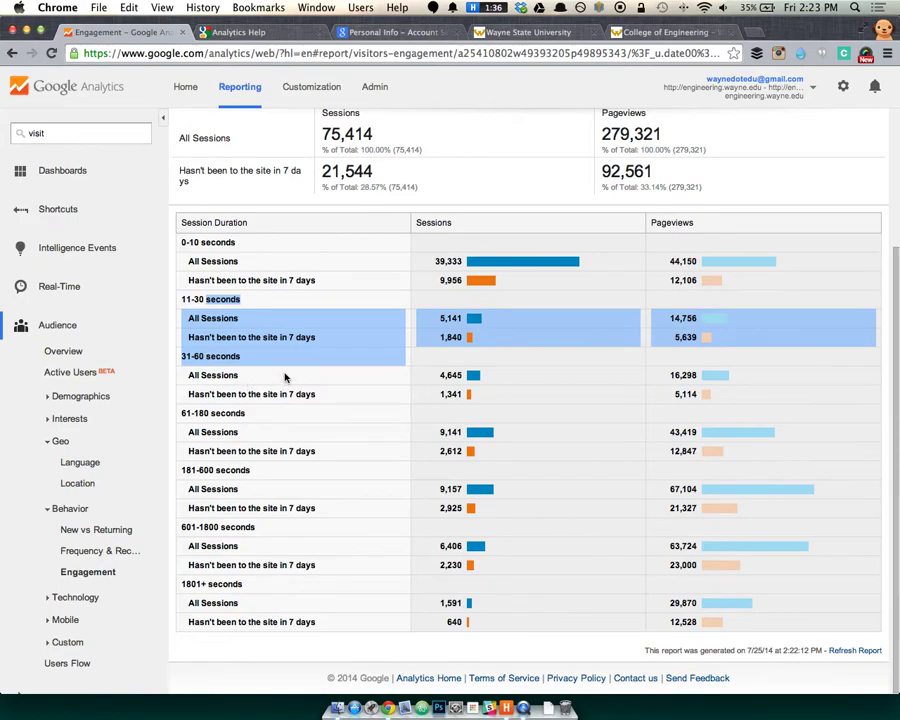
pyautogui.doubleClick(193, 242)
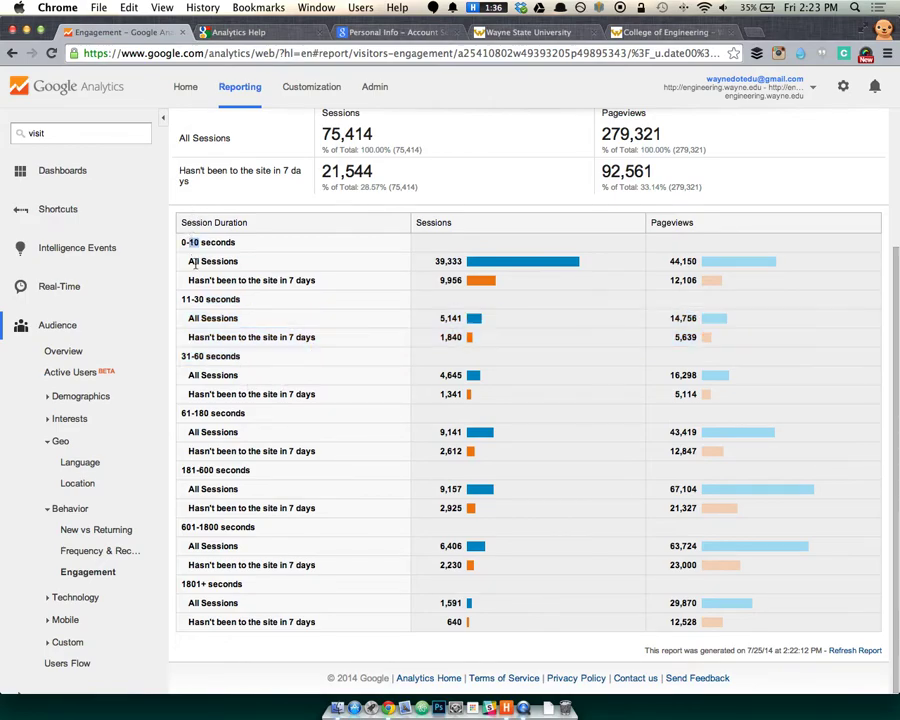
pyautogui.moveTo(187, 413); pyautogui.dragTo(520, 603)
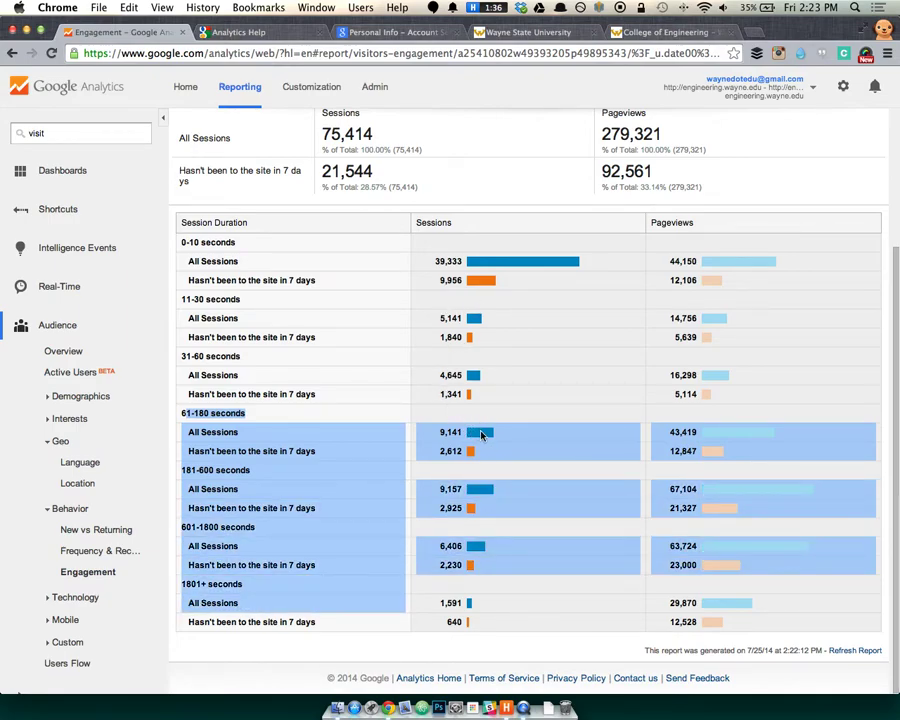
pyautogui.click(270, 431)
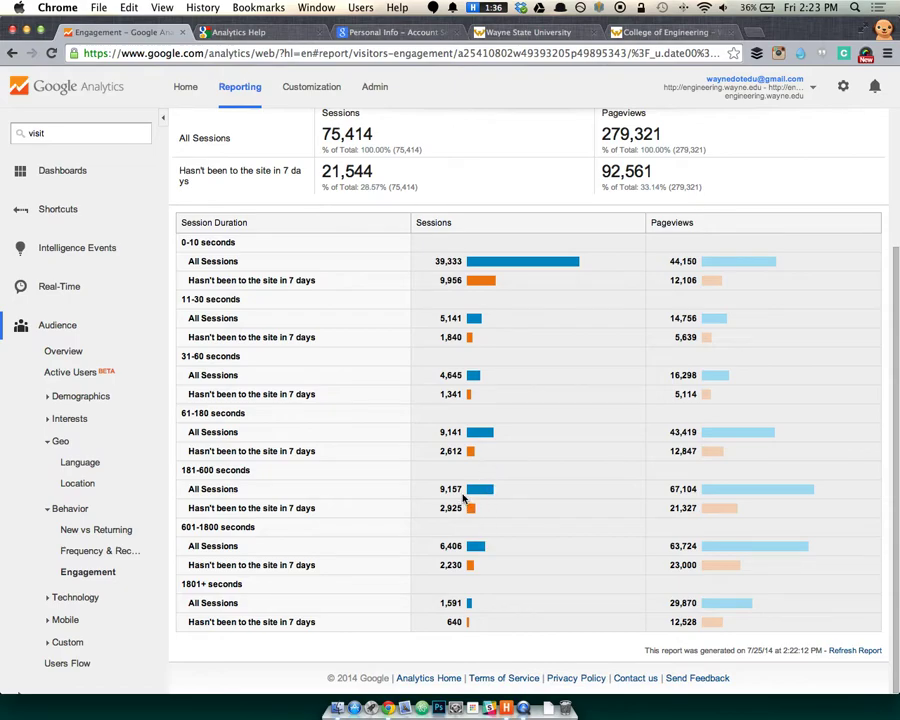
pyautogui.scroll(2, 317, 405)
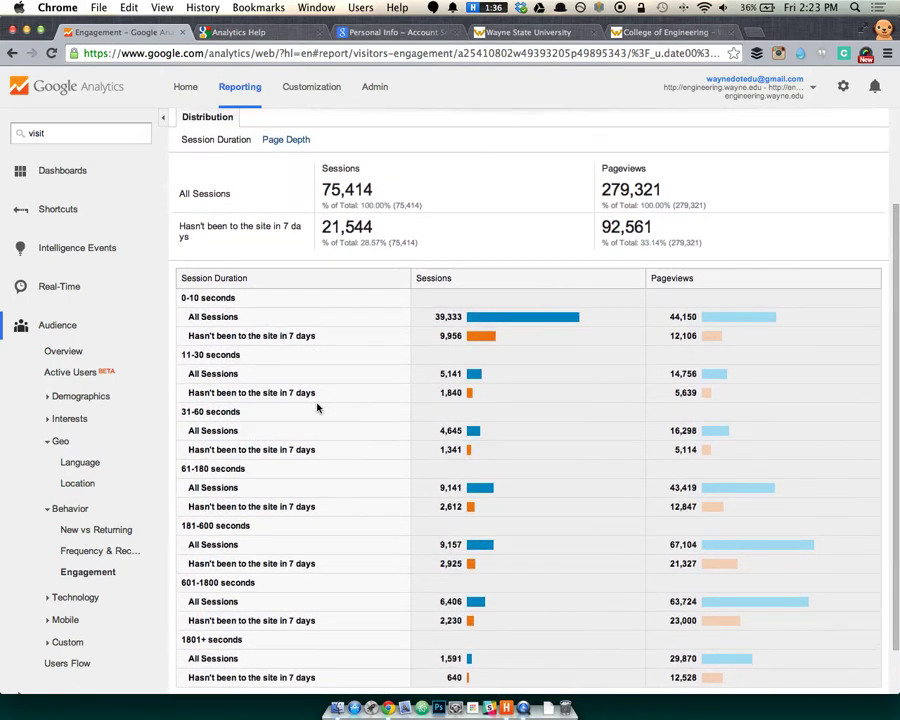
pyautogui.scroll(3, 314, 402)
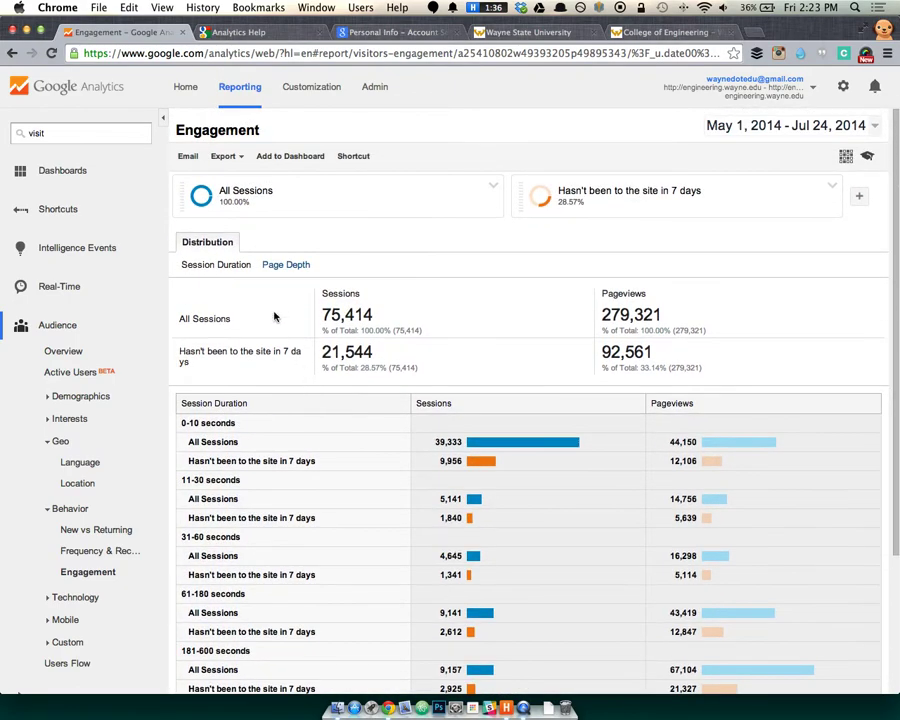
pyautogui.click(286, 265)
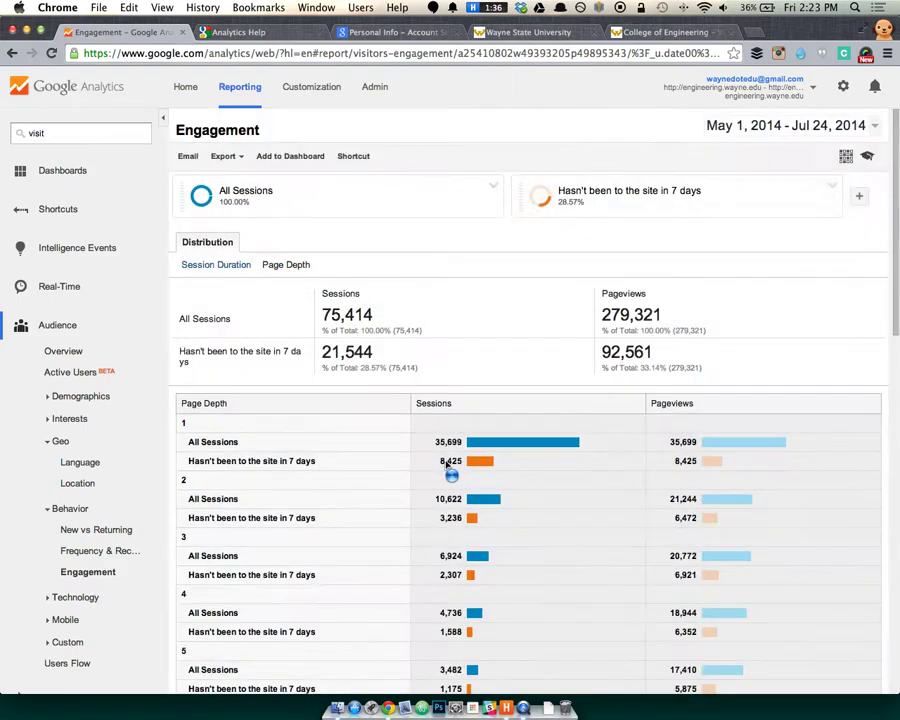
pyautogui.scroll(-6, 458, 462)
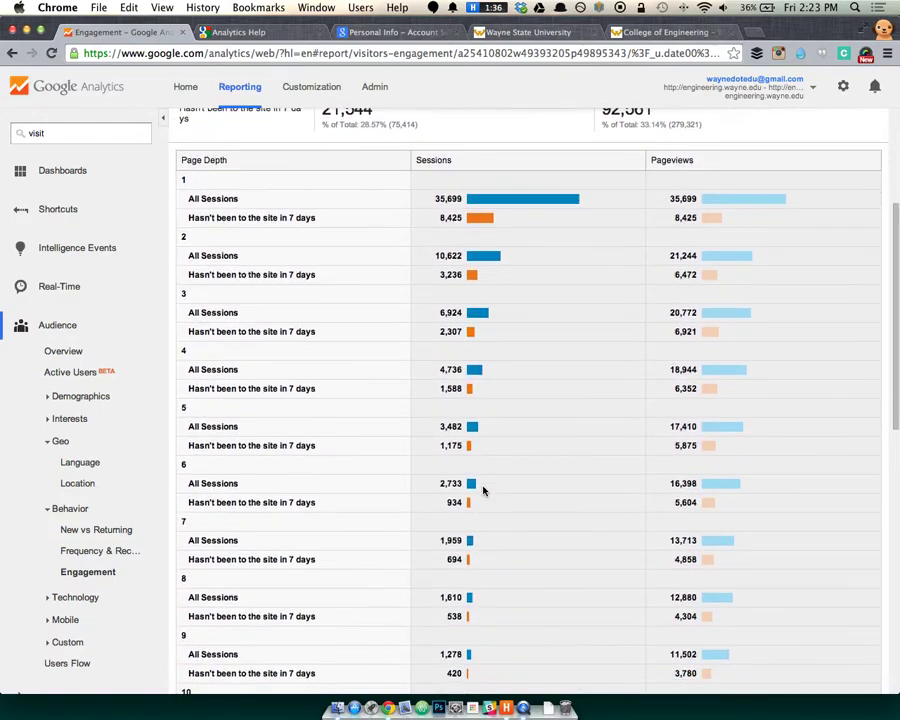
pyautogui.scroll(3, 460, 428)
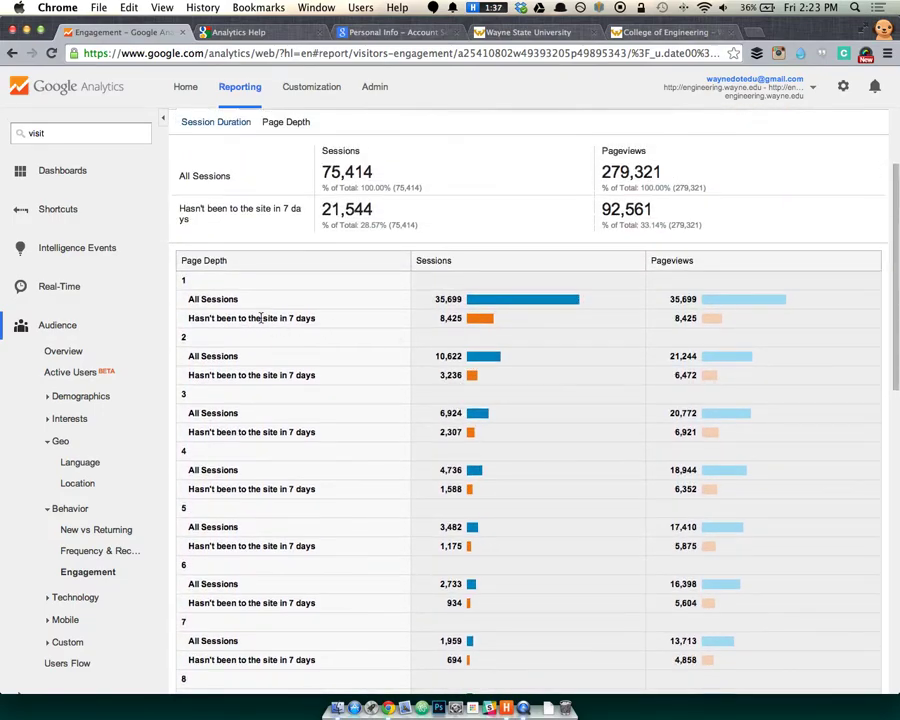
pyautogui.moveTo(288, 318); pyautogui.dragTo(188, 318)
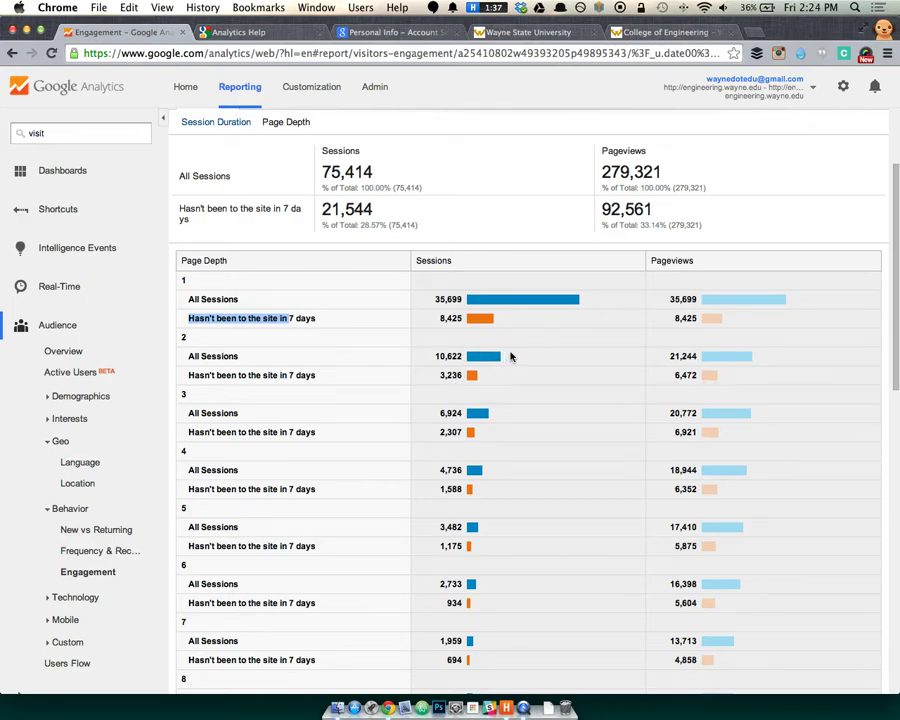
pyautogui.scroll(-2, 505, 360)
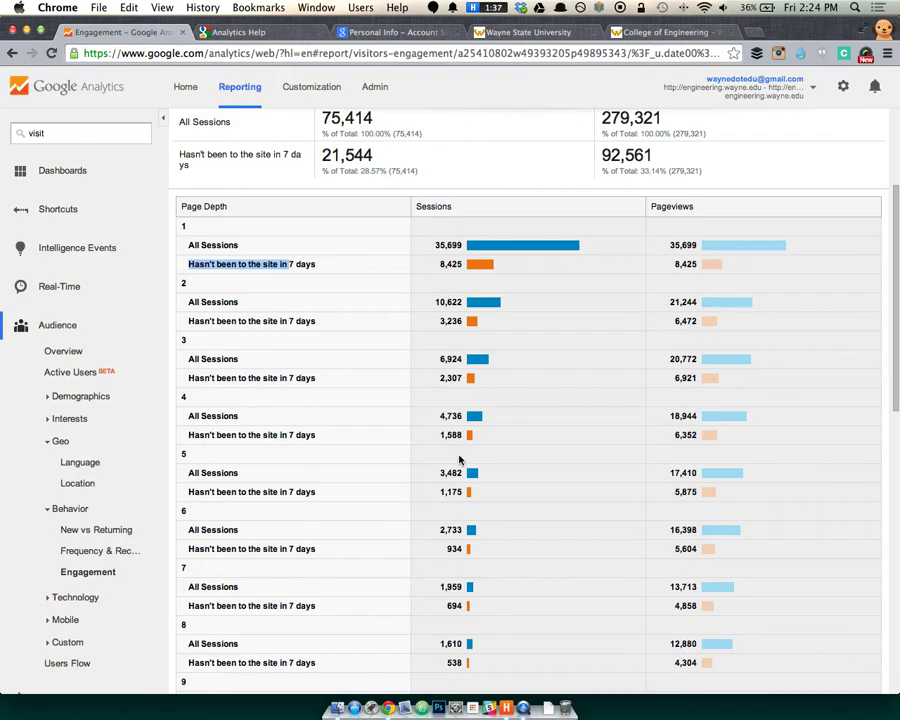
pyautogui.scroll(-2, 385, 445)
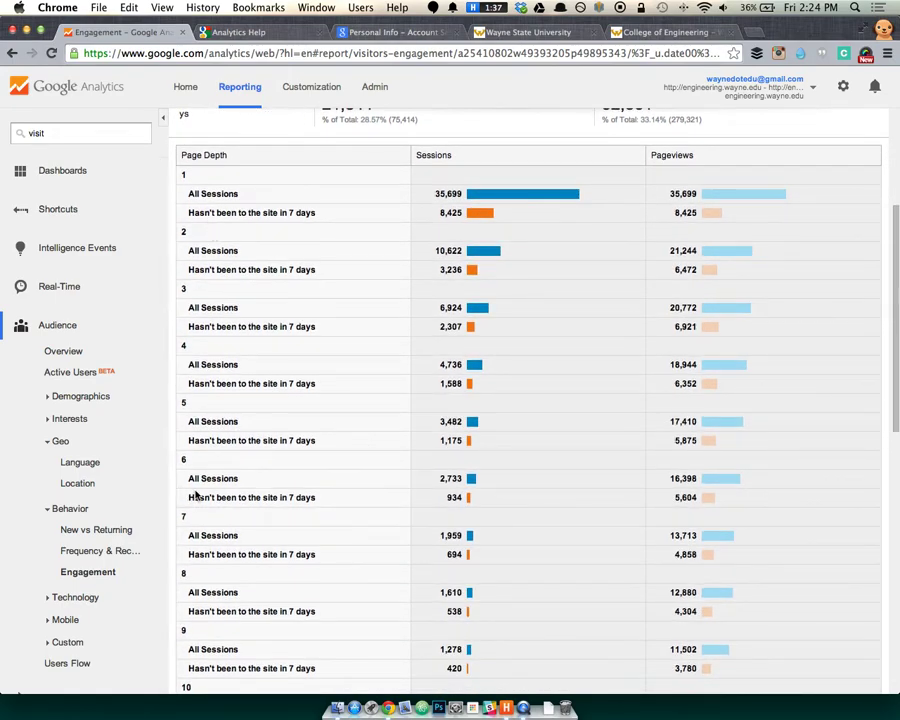
pyautogui.scroll(-2, 196, 484)
pyautogui.scroll(-10, 196, 484)
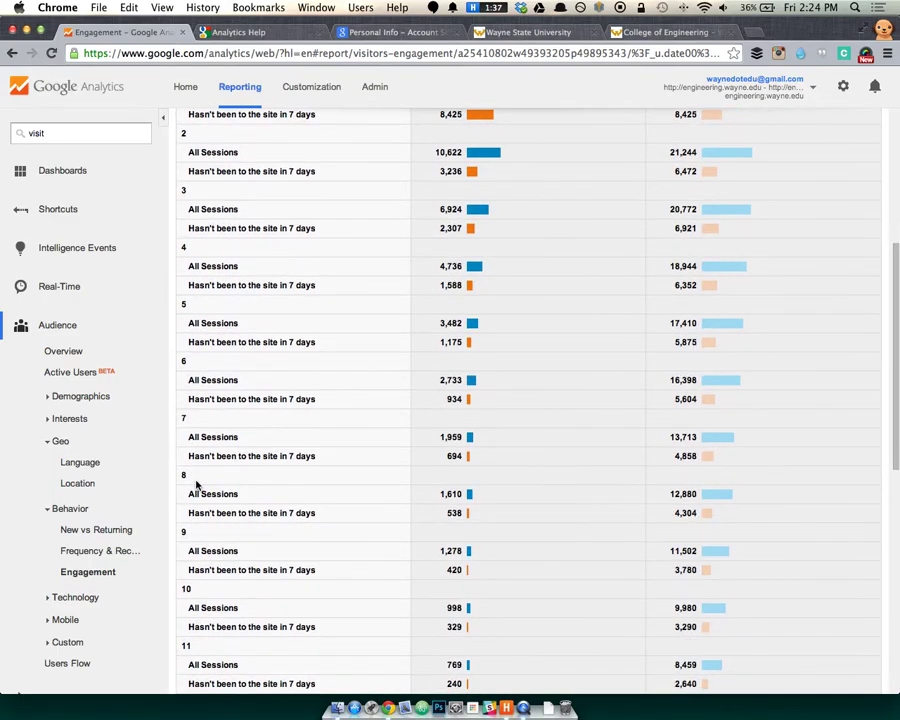
pyautogui.scroll(-12, 197, 484)
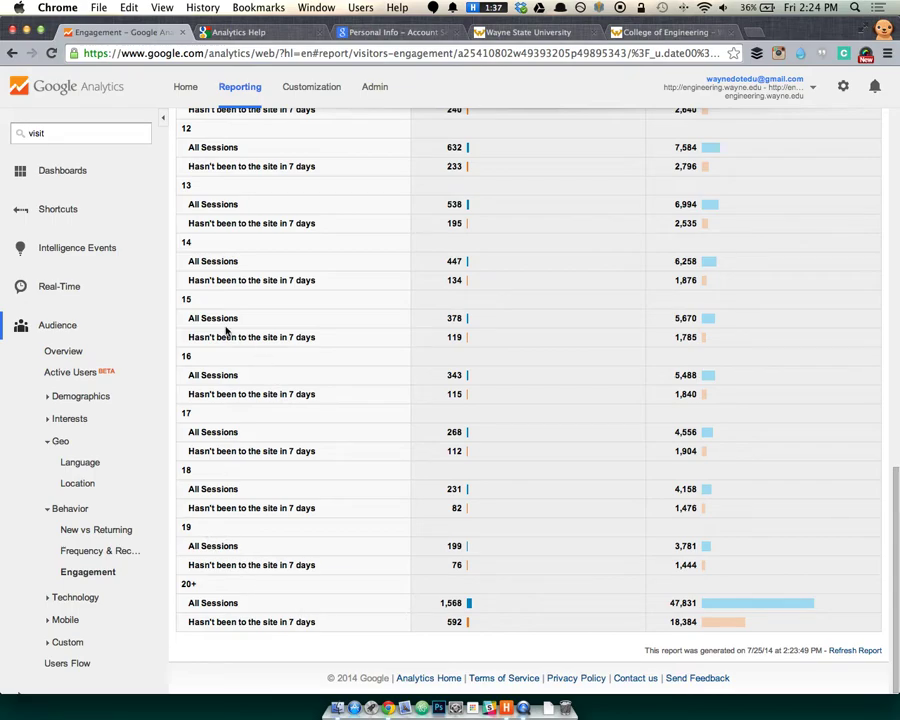
pyautogui.moveTo(205, 300); pyautogui.dragTo(522, 620)
pyautogui.scroll(15, 514, 586)
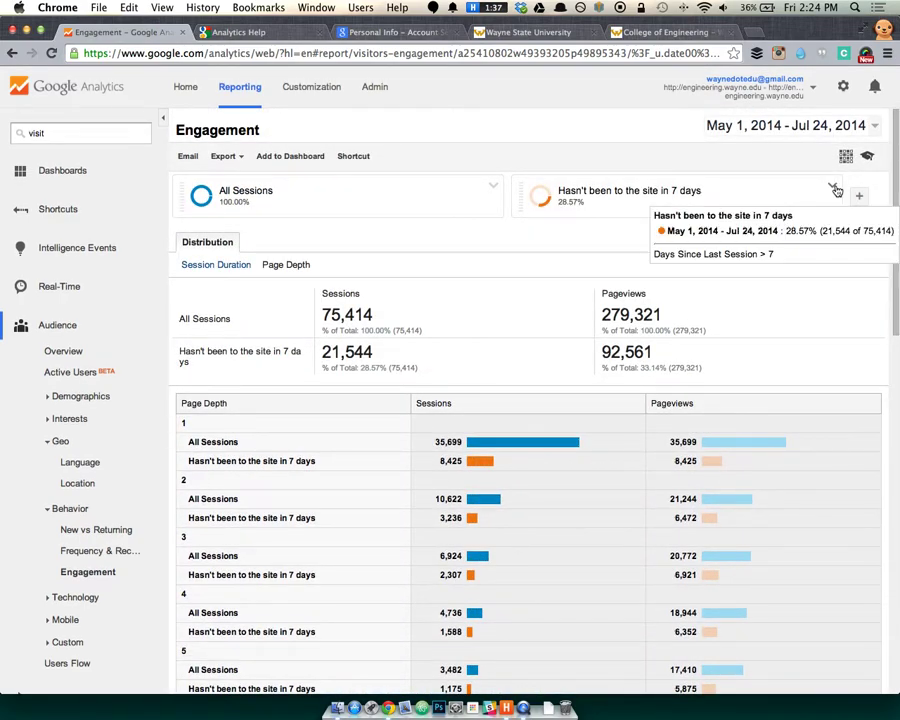
# Remove the Hasn't been to the site in 7 days segment and list the System segments.
pyautogui.click(832, 187)
pyautogui.click(755, 280)
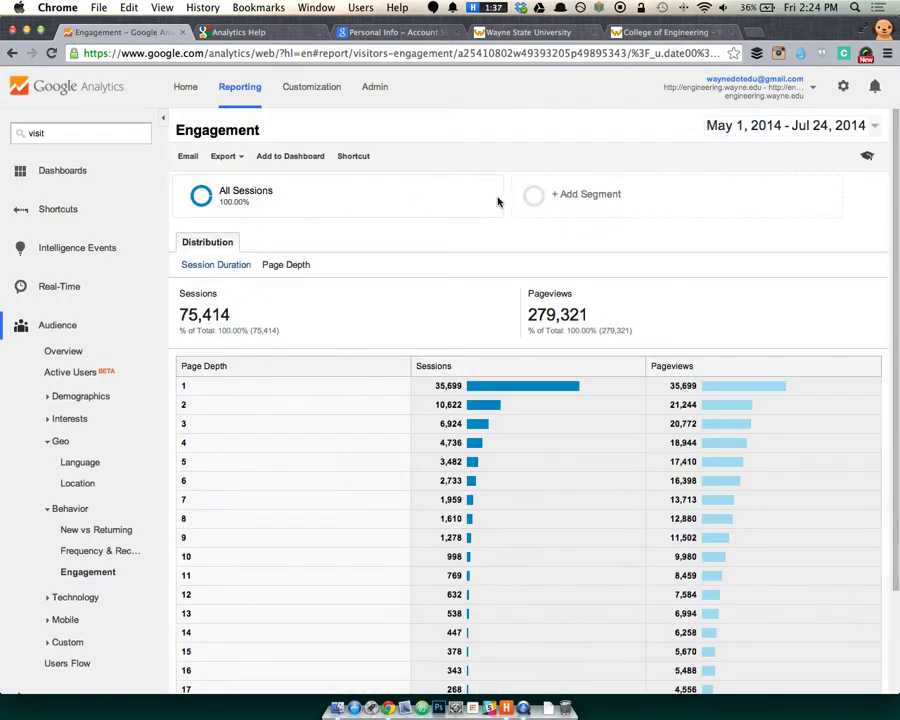
pyautogui.click(590, 200)
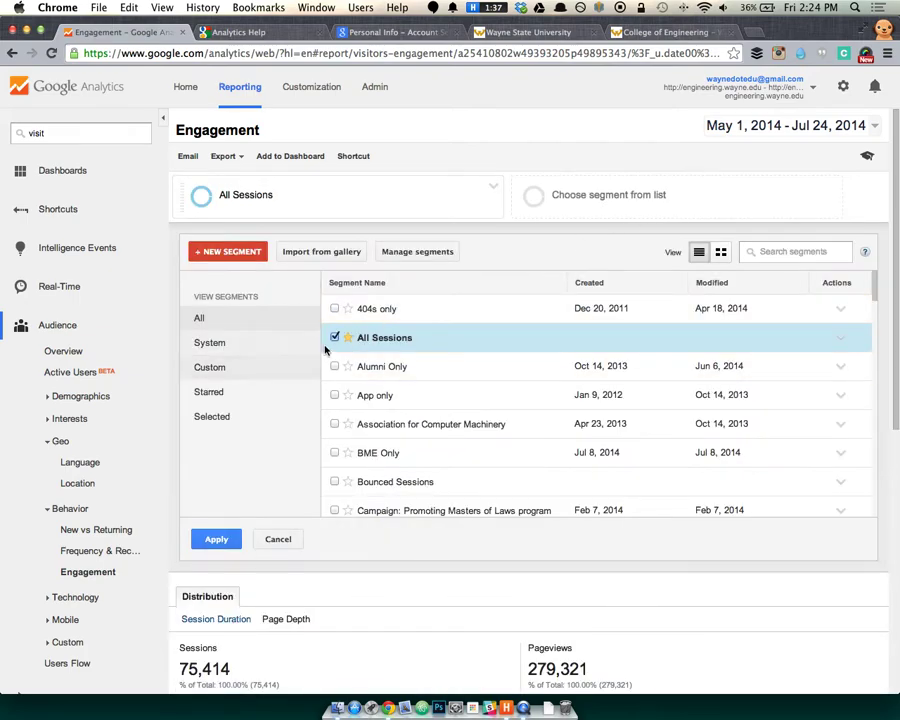
pyautogui.click(243, 345)
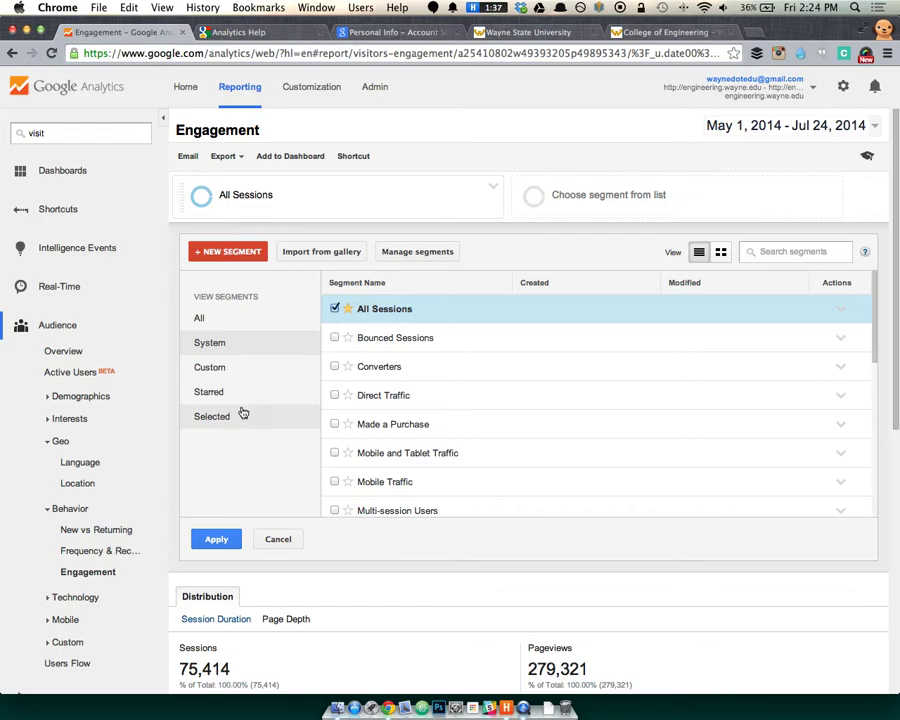
pyautogui.scroll(-3, 430, 340)
pyautogui.scroll(-5, 437, 370)
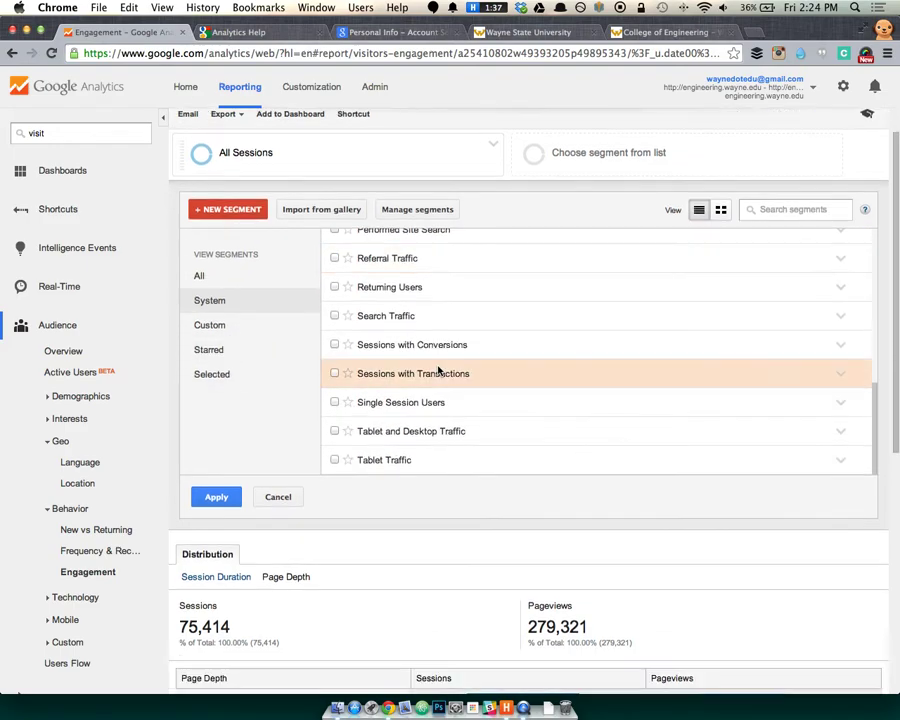
pyautogui.scroll(8, 400, 340)
# Create a new segment named 'Very engaged user' and browse its Behavior, Traffic Sources and first-session options.
pyautogui.click(228, 251)
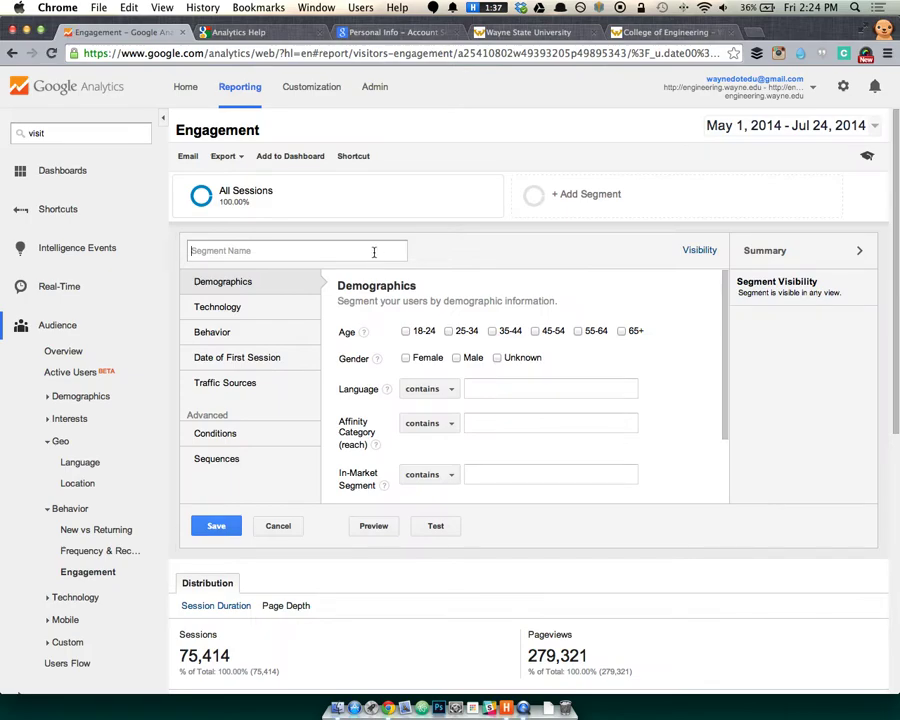
pyautogui.click(374, 252)
pyautogui.write('Very engaged user')
pyautogui.click(290, 333)
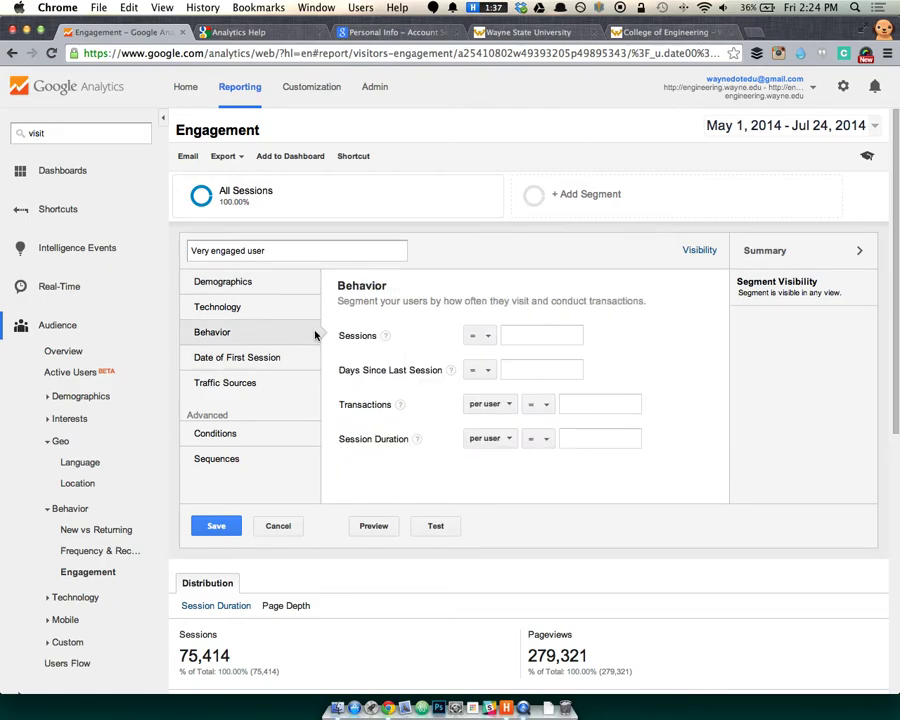
pyautogui.click(296, 390)
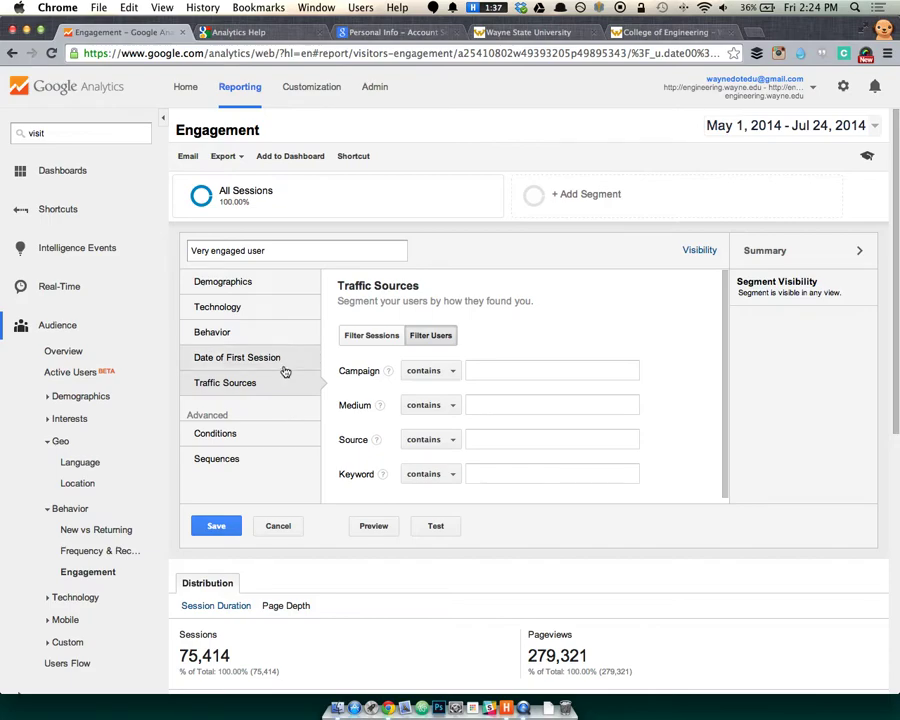
pyautogui.click(284, 368)
pyautogui.click(283, 338)
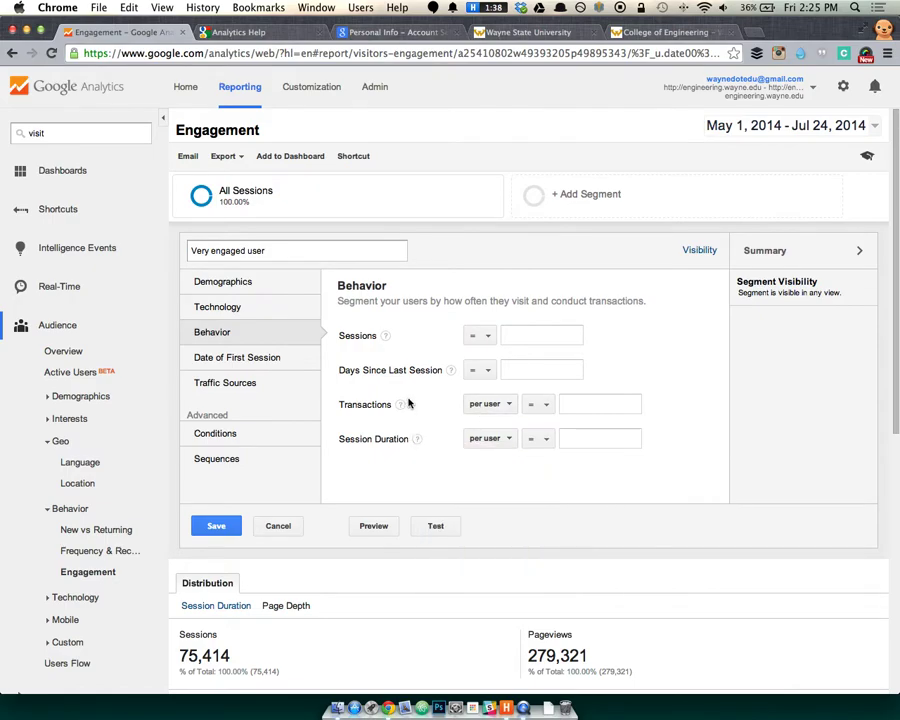
# Look through the Sequences, Conditions (Ad Content dimension), Traffic Sources and Date of First Session criteria.
pyautogui.moveTo(401, 405)
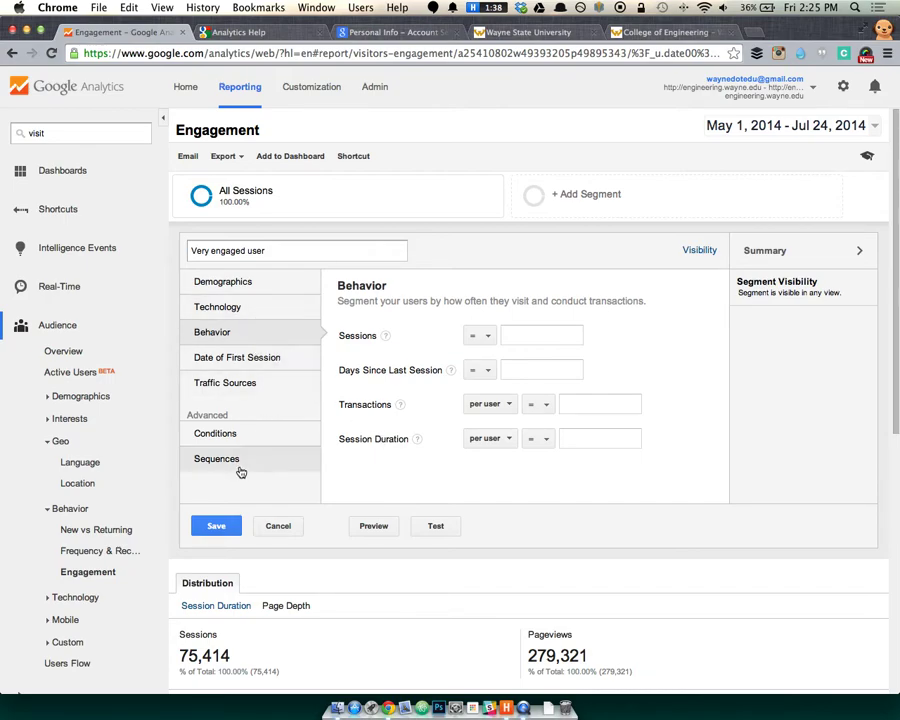
pyautogui.click(240, 462)
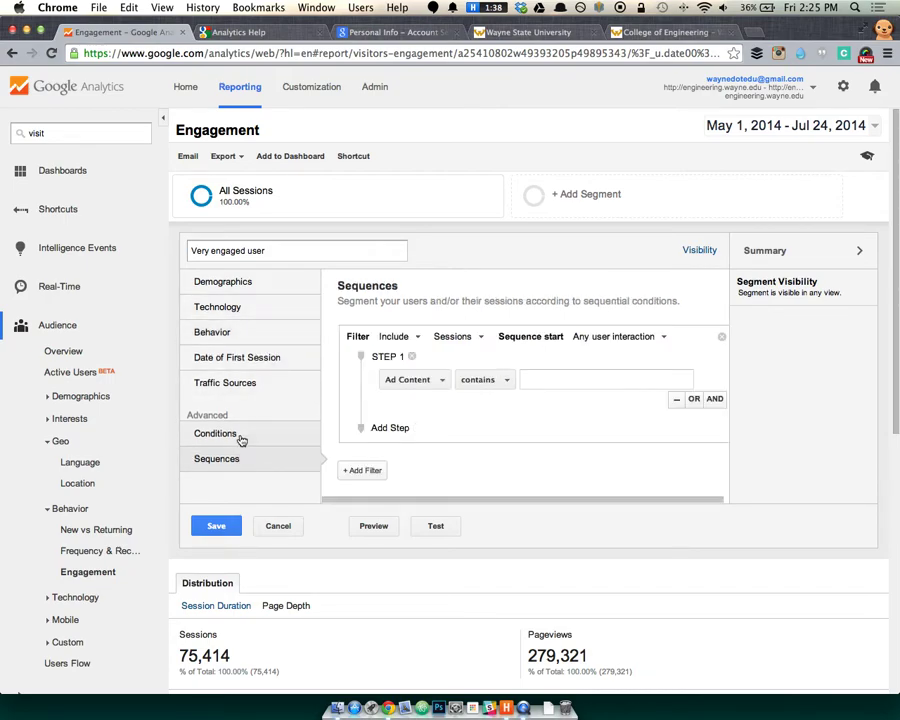
pyautogui.click(215, 436)
pyautogui.click(386, 360)
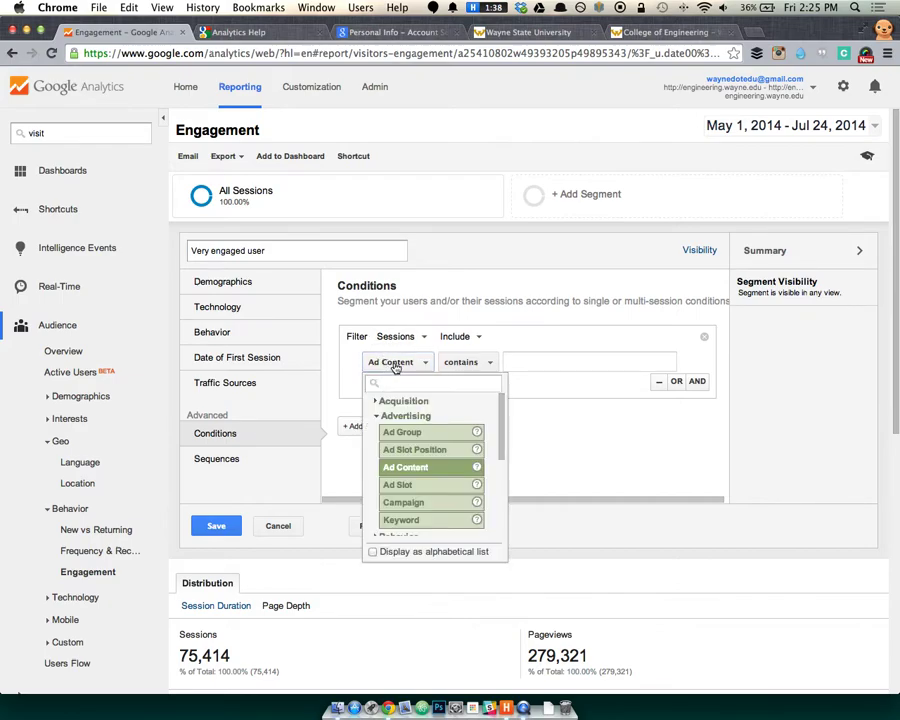
pyautogui.click(476, 313)
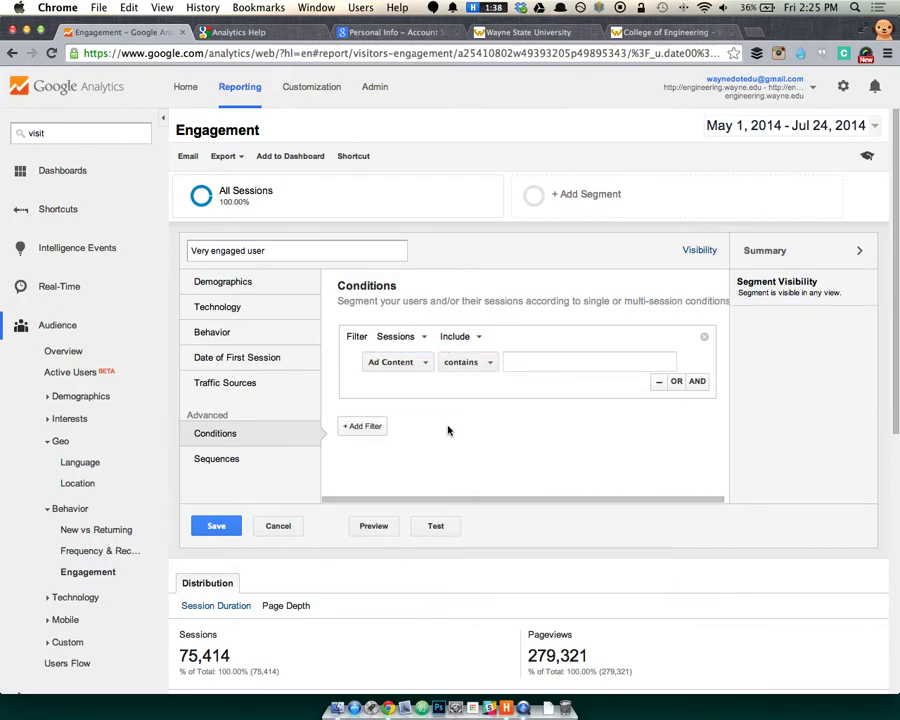
pyautogui.click(267, 388)
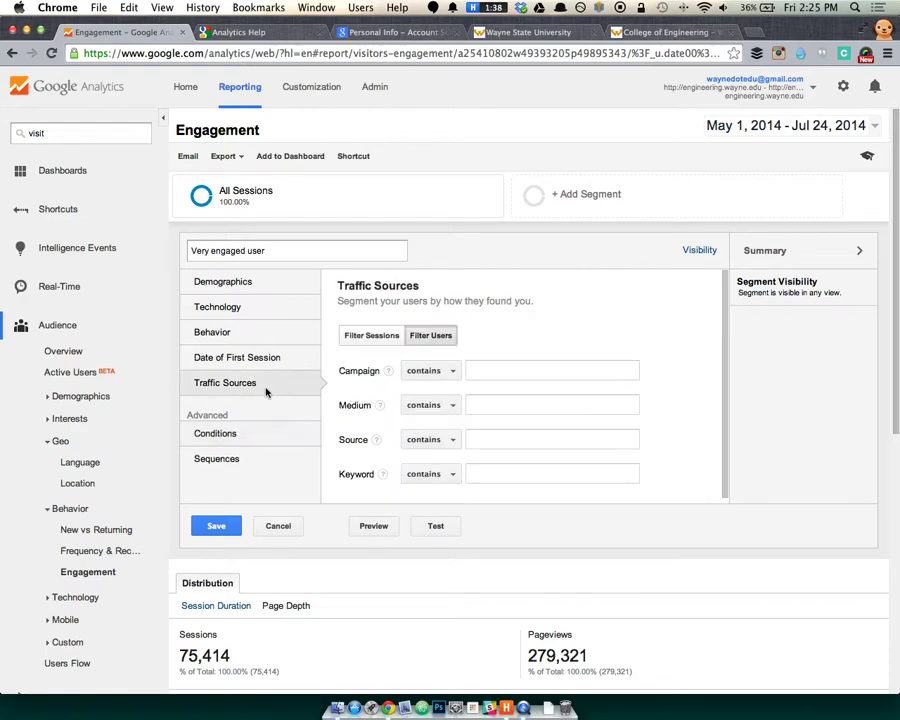
pyautogui.scroll(-1, 483, 401)
pyautogui.scroll(-1, 483, 401)
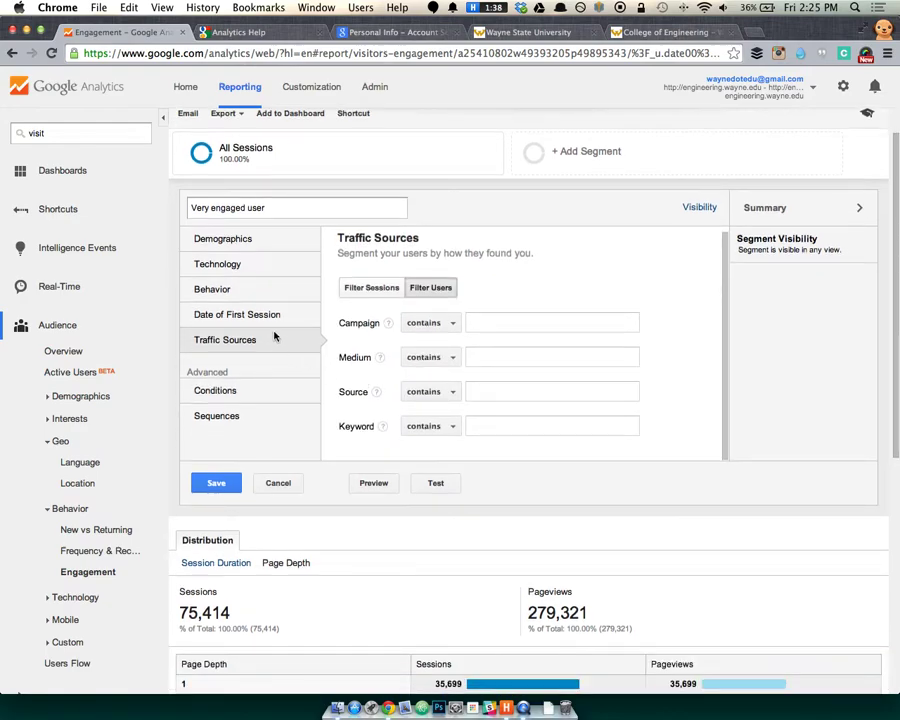
pyautogui.click(276, 313)
# Add a trial Behavior condition of Session Duration greater than 200.
pyautogui.click(277, 298)
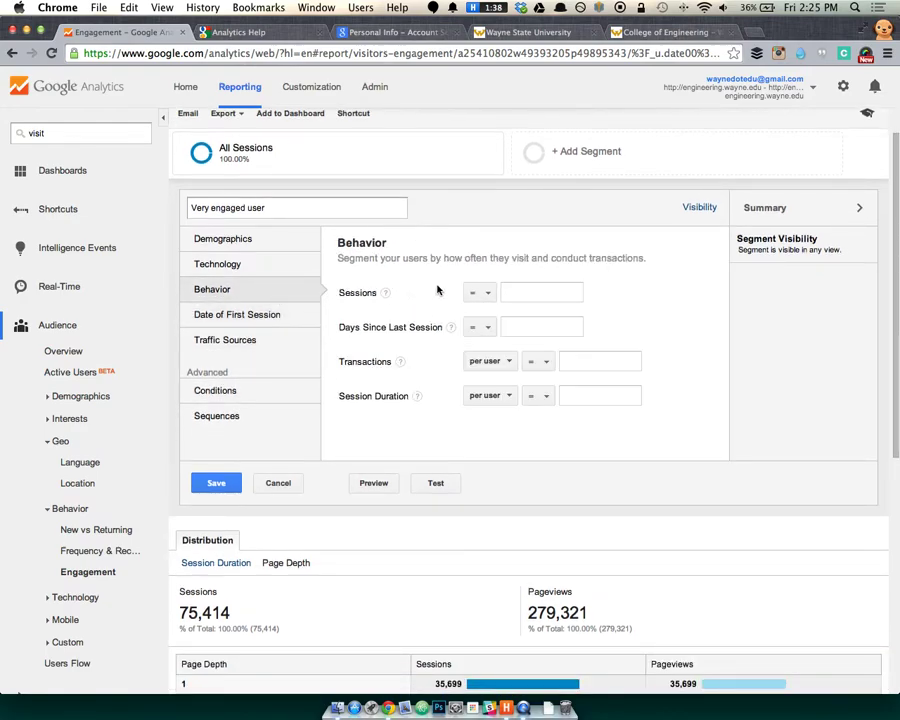
pyautogui.click(480, 292)
pyautogui.click(630, 283)
pyautogui.click(487, 396)
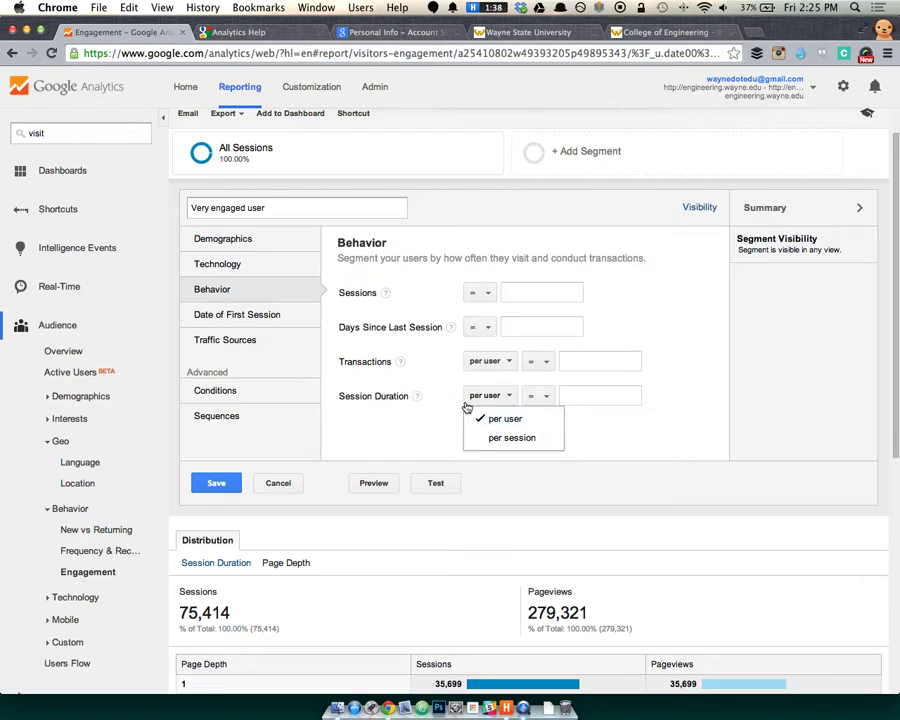
pyautogui.click(538, 396)
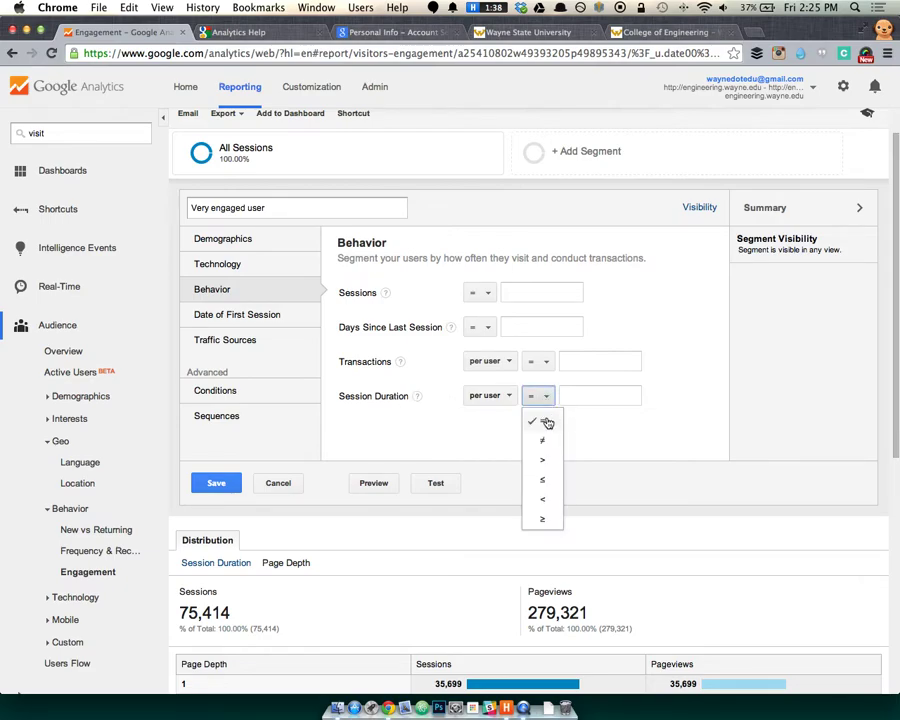
pyautogui.click(556, 456)
pyautogui.click(588, 396)
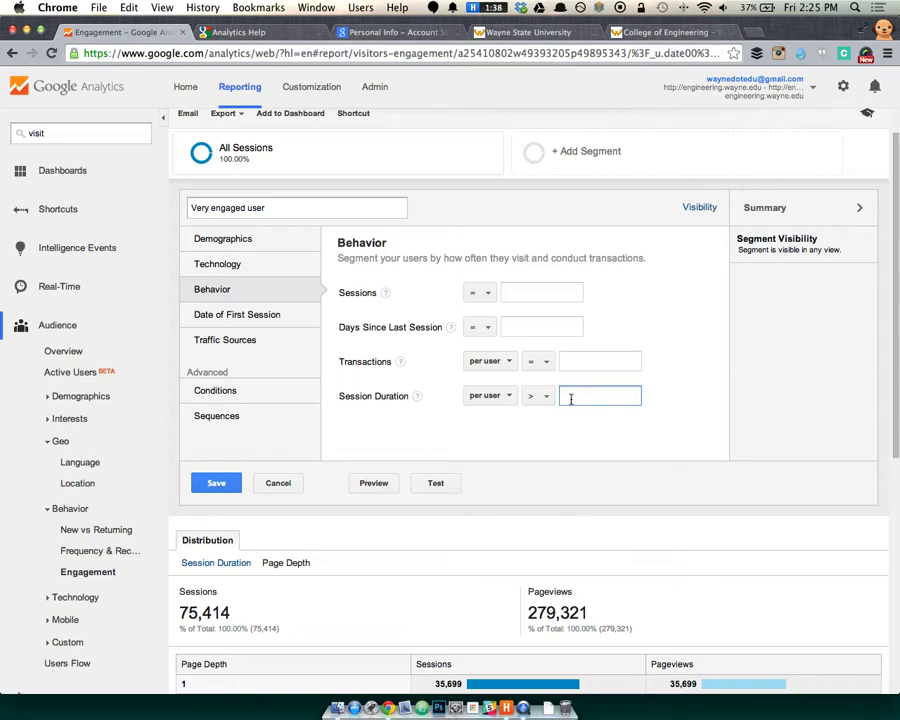
pyautogui.moveTo(420, 400)
pyautogui.write('20')
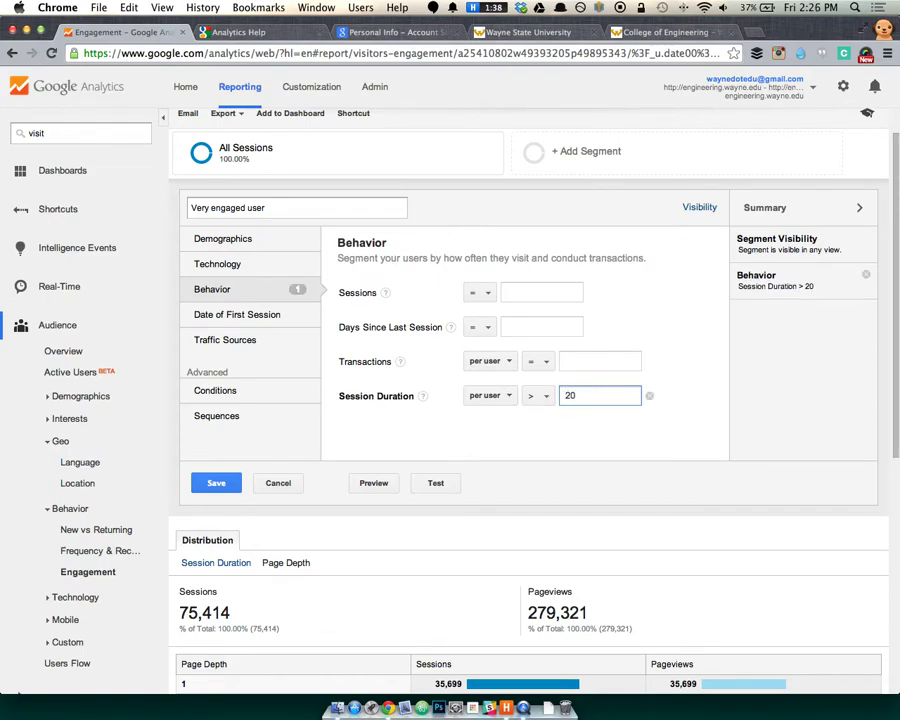
pyautogui.press('BackSpace')
pyautogui.press('BackSpace')
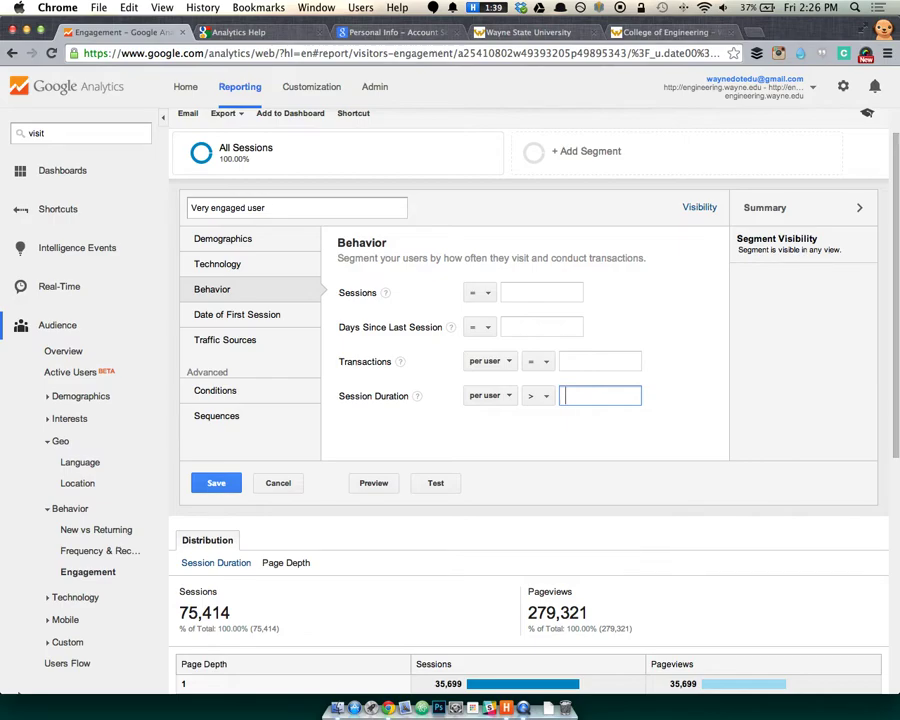
pyautogui.write('200')
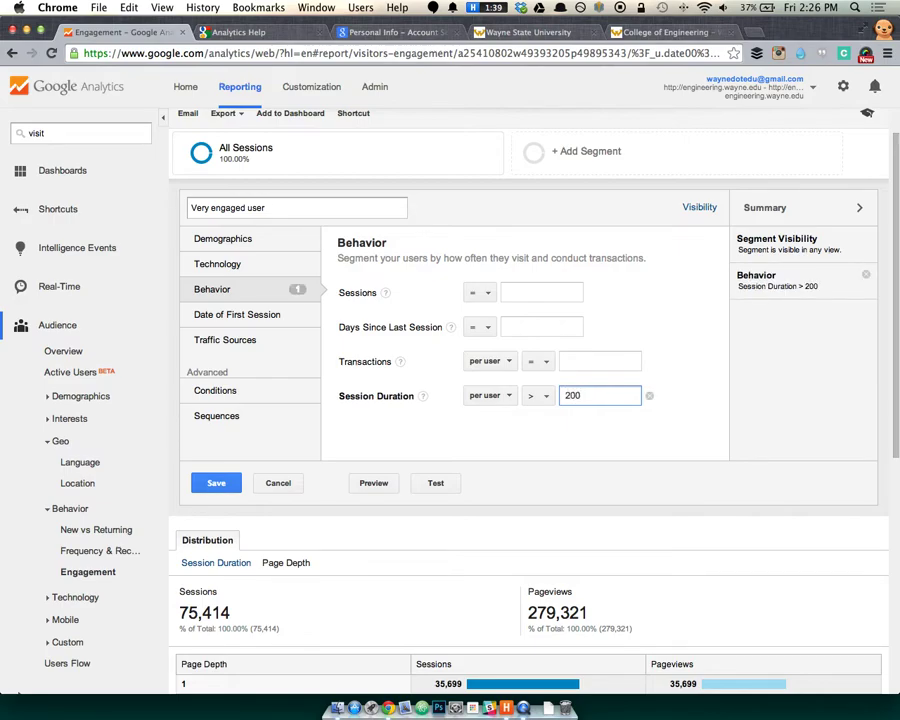
# Delete the Session Duration over 200 condition, leaving the Behavior criteria empty.
pyautogui.click(502, 400)
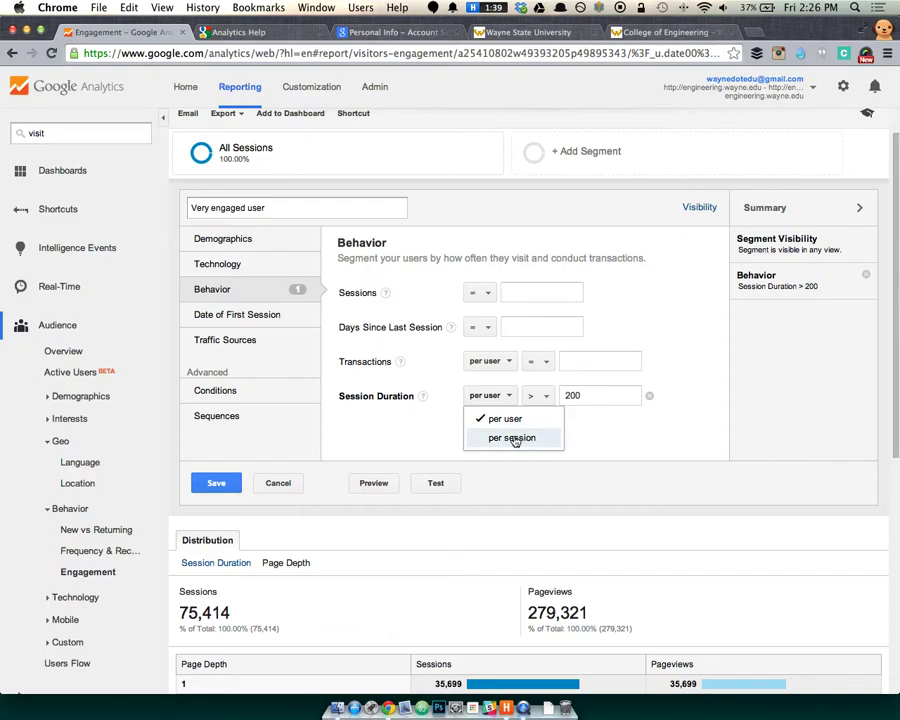
pyautogui.moveTo(336, 294); pyautogui.dragTo(439, 424)
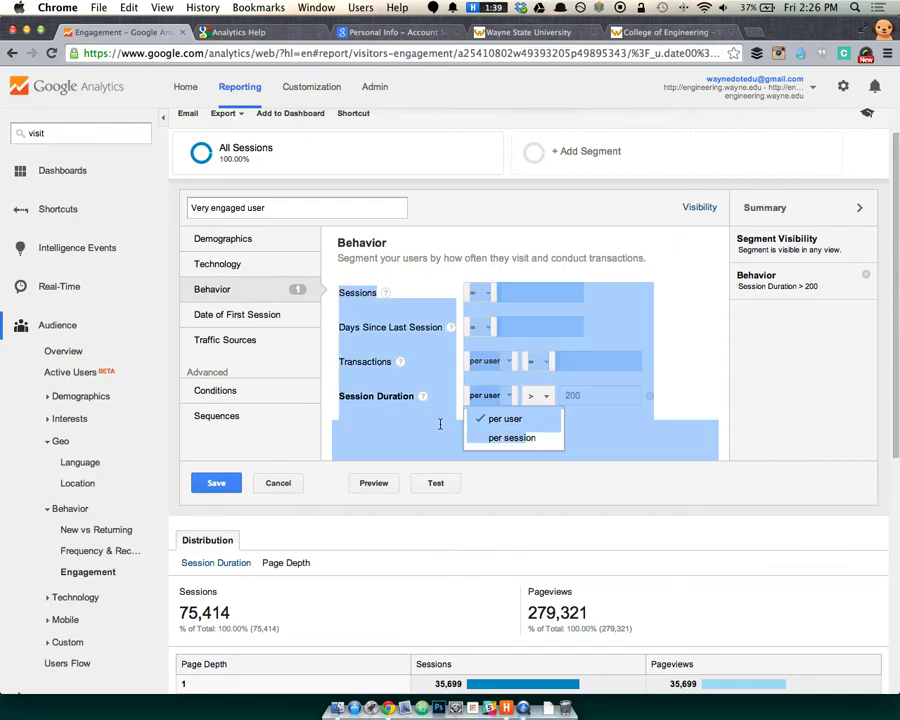
pyautogui.click(437, 428)
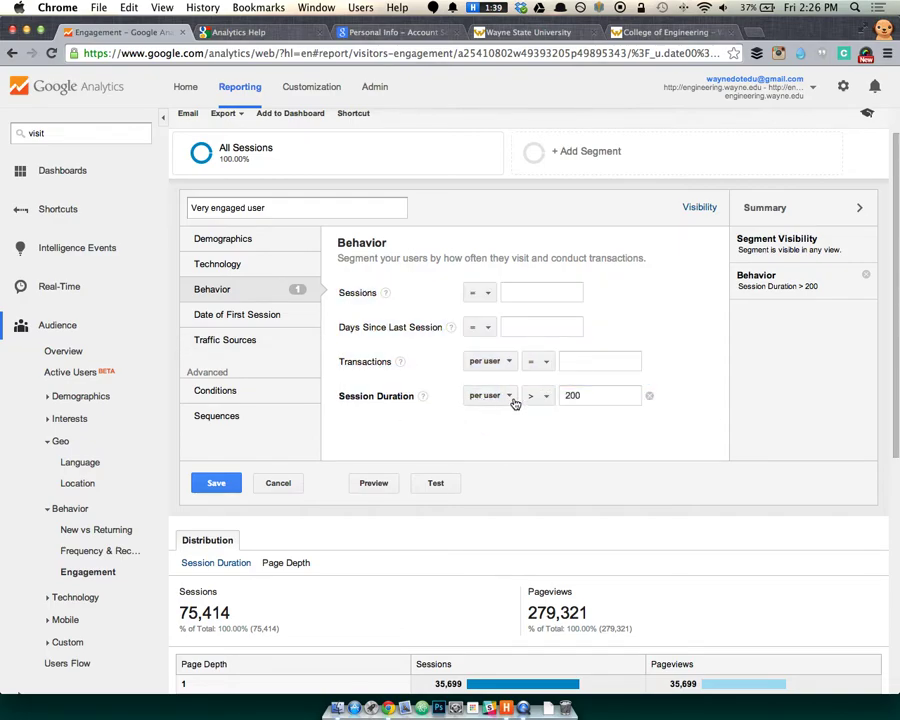
pyautogui.click(649, 395)
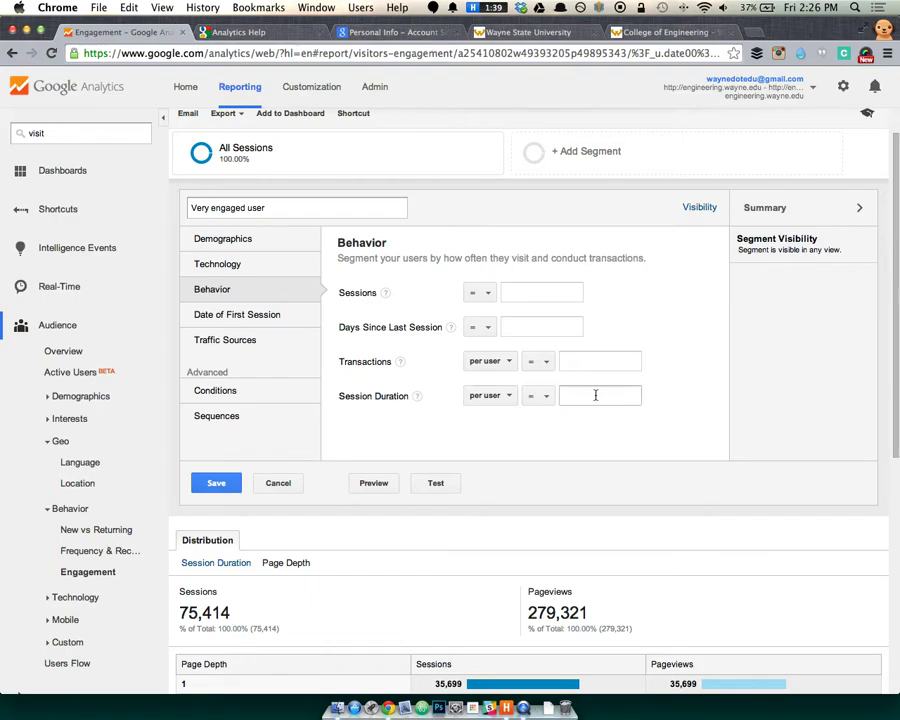
# Check the empty Traffic Sources campaign filters, then open a new blank browser tab.
pyautogui.click(254, 314)
pyautogui.click(265, 345)
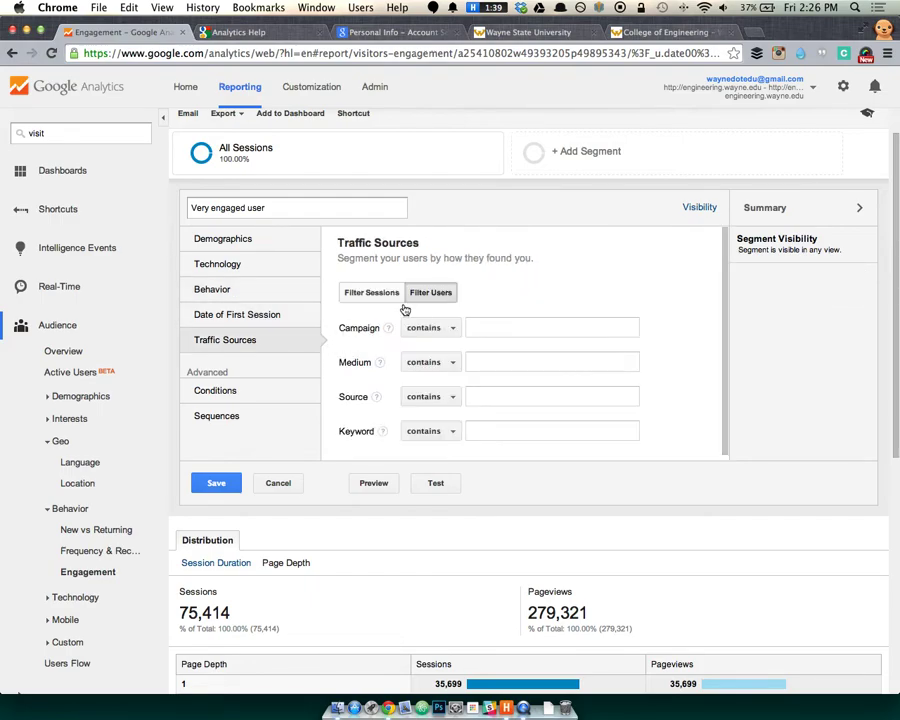
pyautogui.scroll(-2, 408, 344)
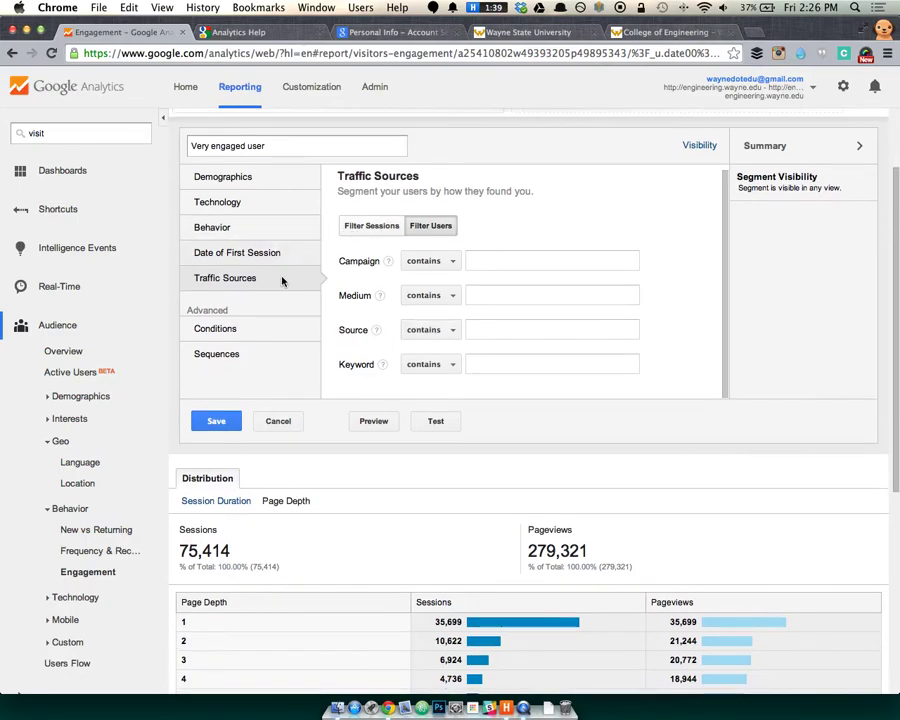
pyautogui.scroll(3, 277, 278)
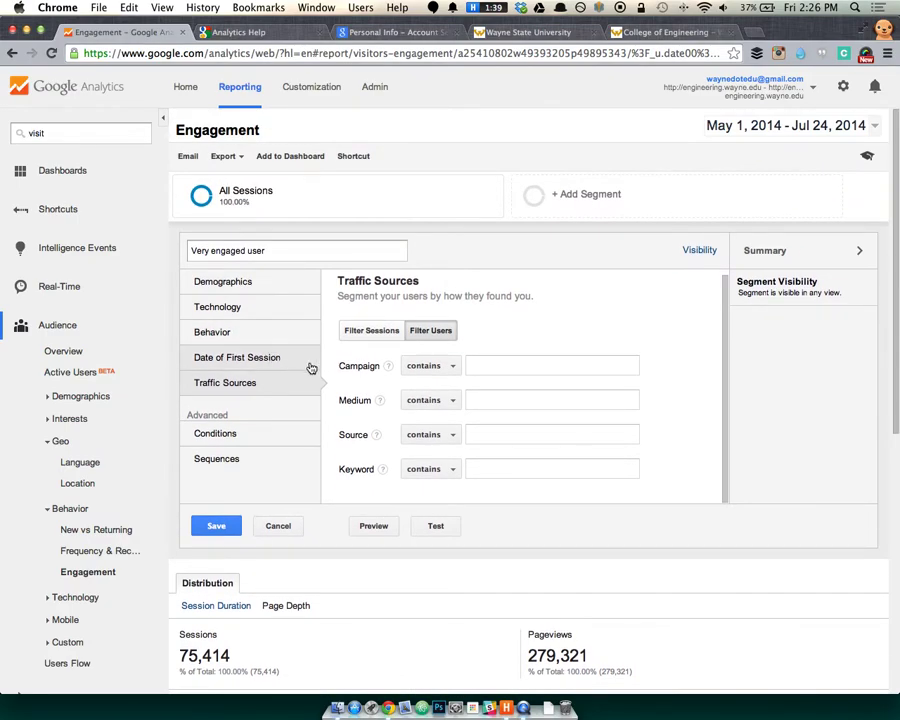
pyautogui.click(430, 366)
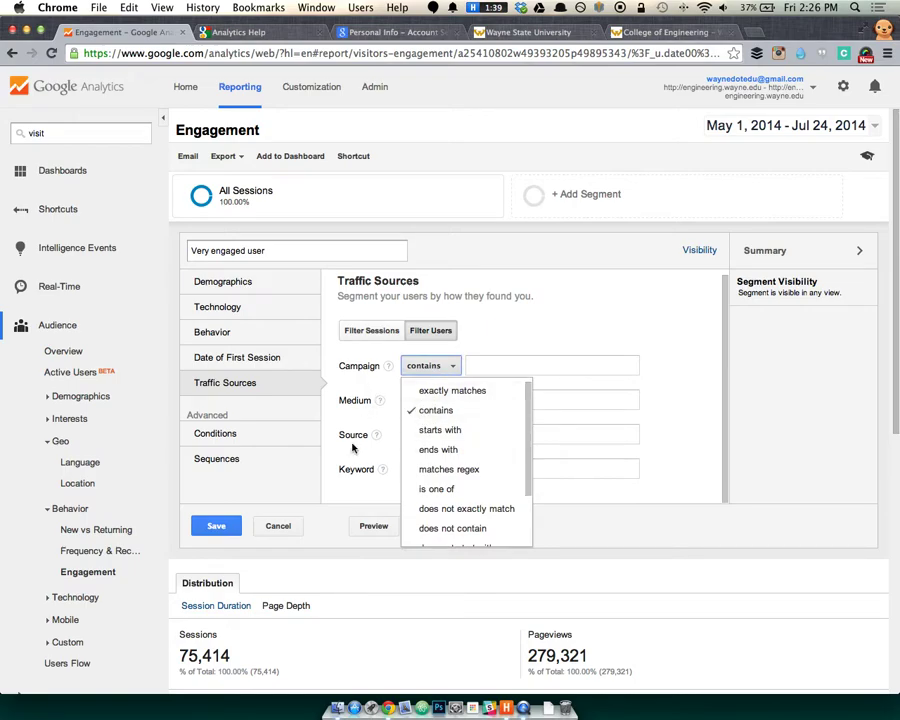
pyautogui.click(346, 473)
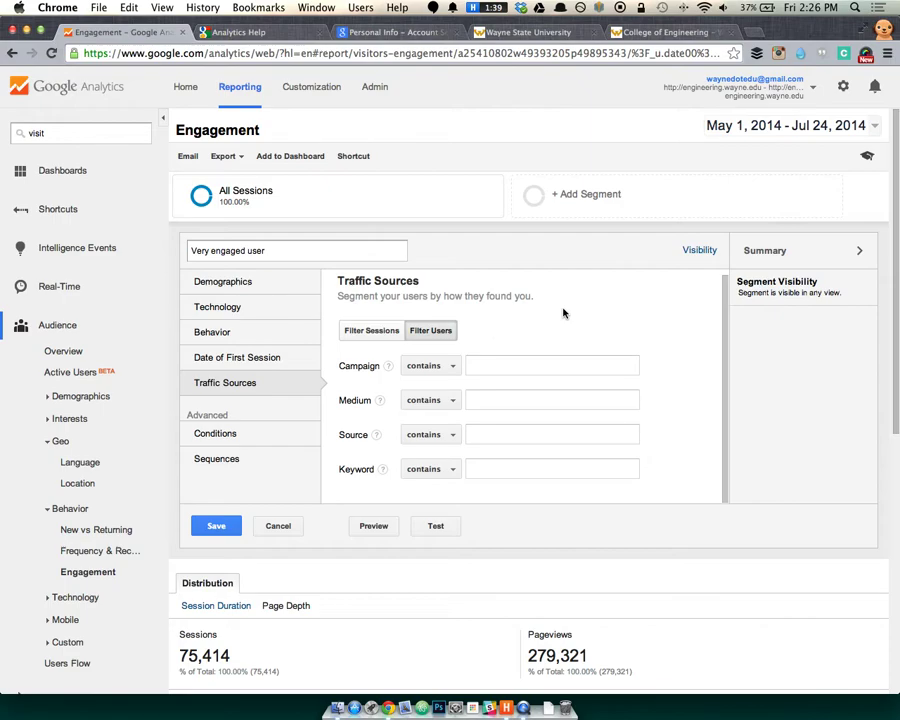
pyautogui.press('super+t')
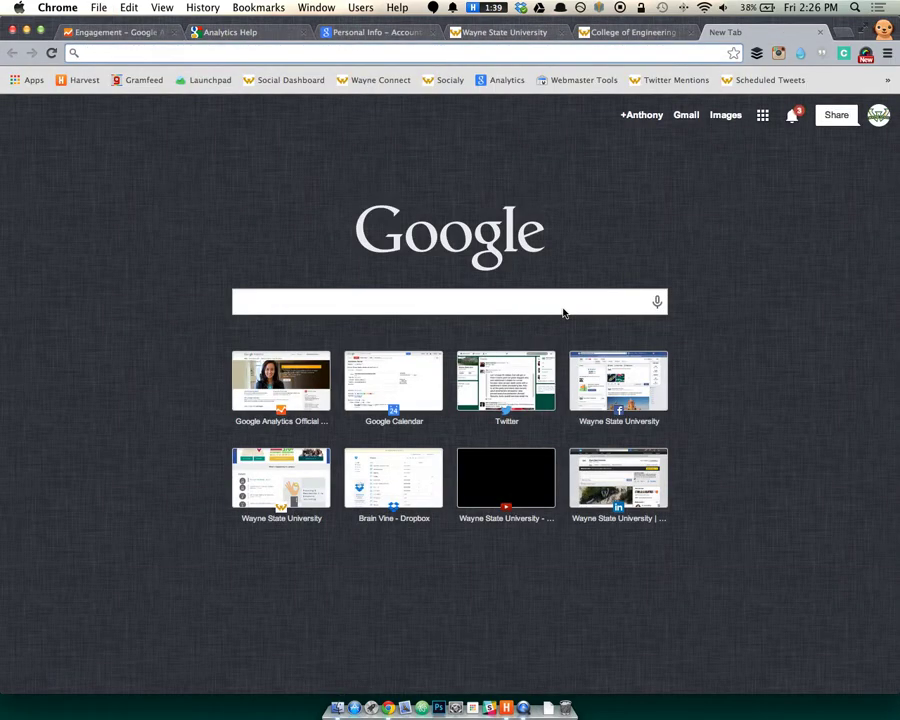
# Search Google for 'google campaign' to find the URL builder help page.
pyautogui.write('google')
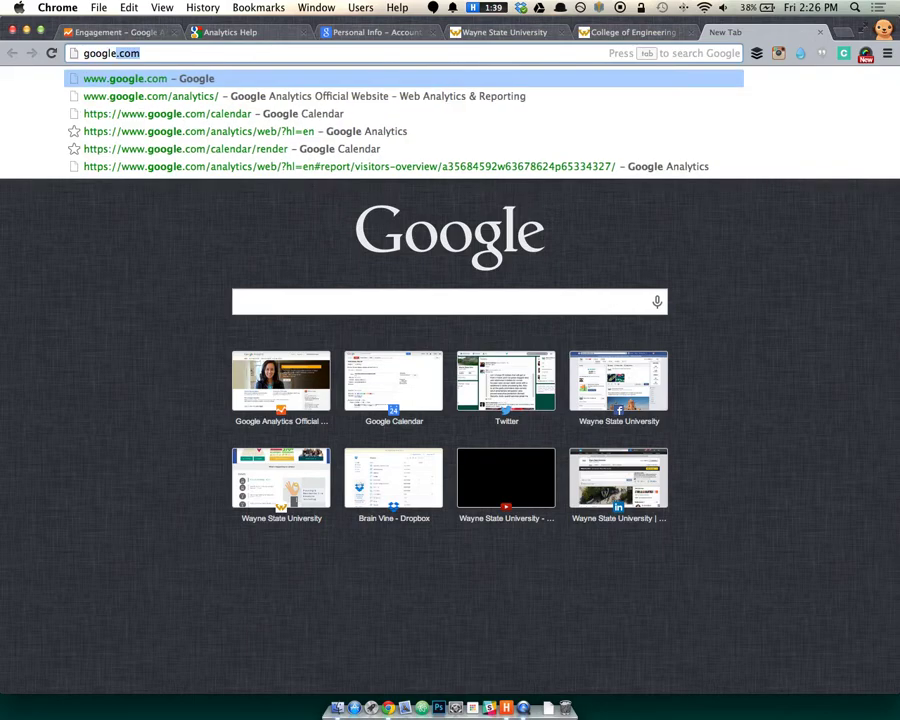
pyautogui.write(' campaign u')
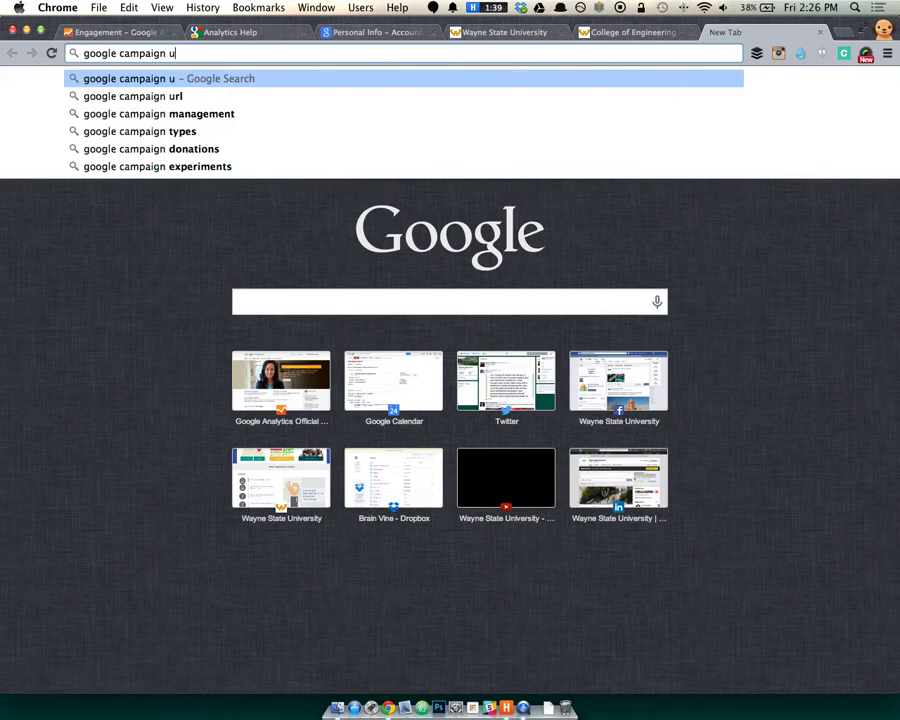
pyautogui.write('rl')
pyautogui.press('BackSpace')
pyautogui.press('BackSpace')
pyautogui.press('BackSpace')
pyautogui.press('BackSpace')
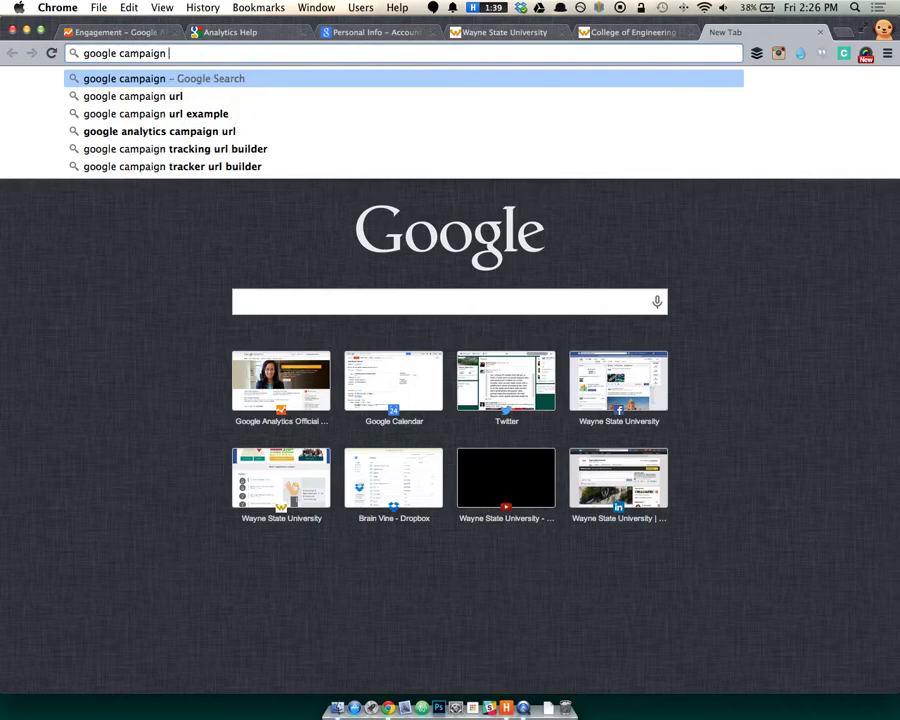
pyautogui.press('Return')
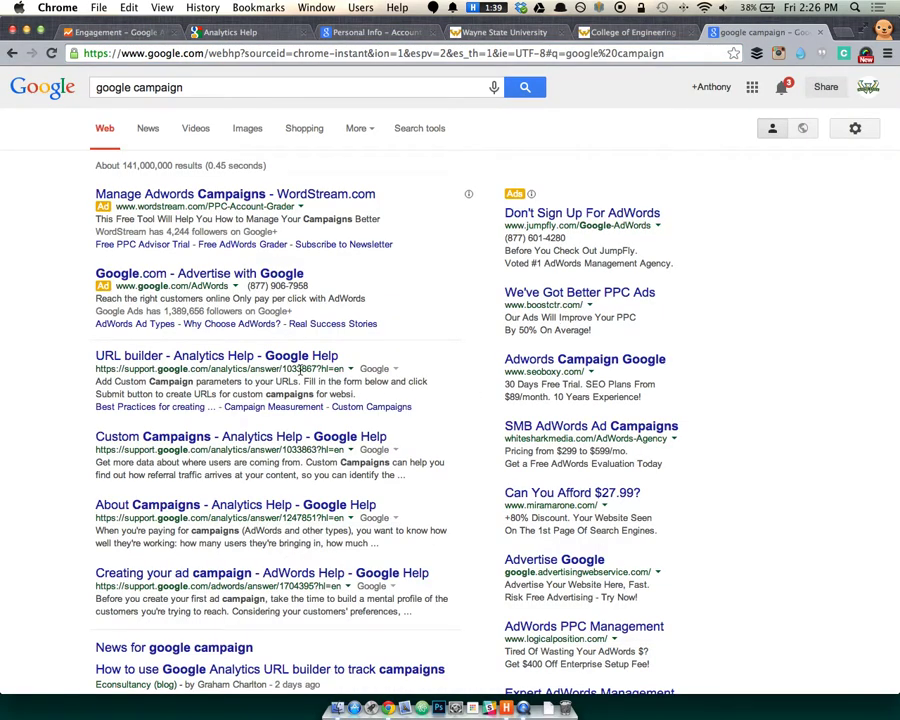
pyautogui.click(130, 359)
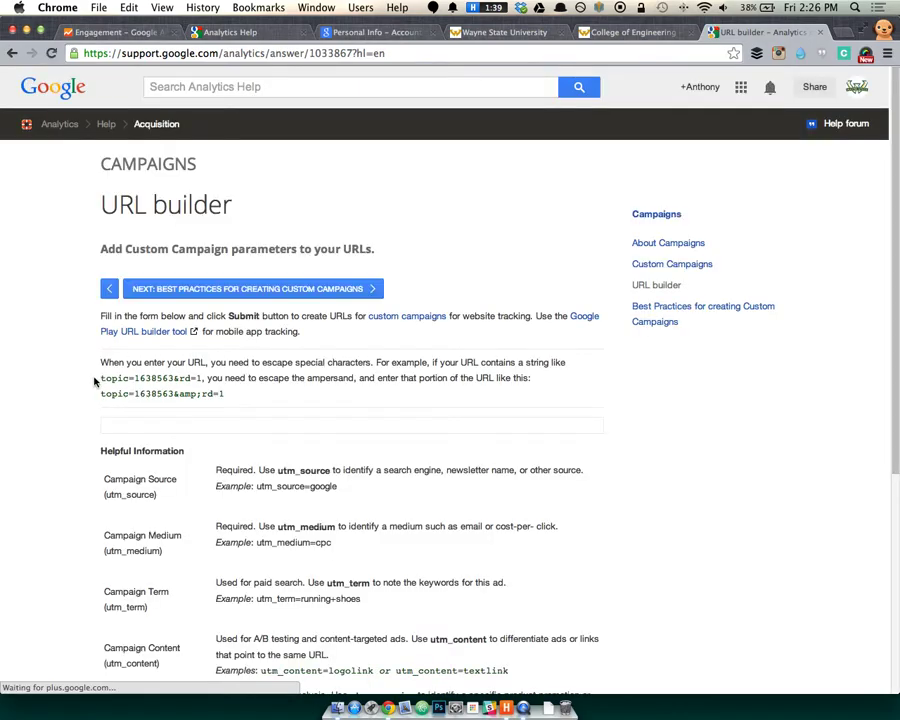
pyautogui.scroll(-7, 94, 380)
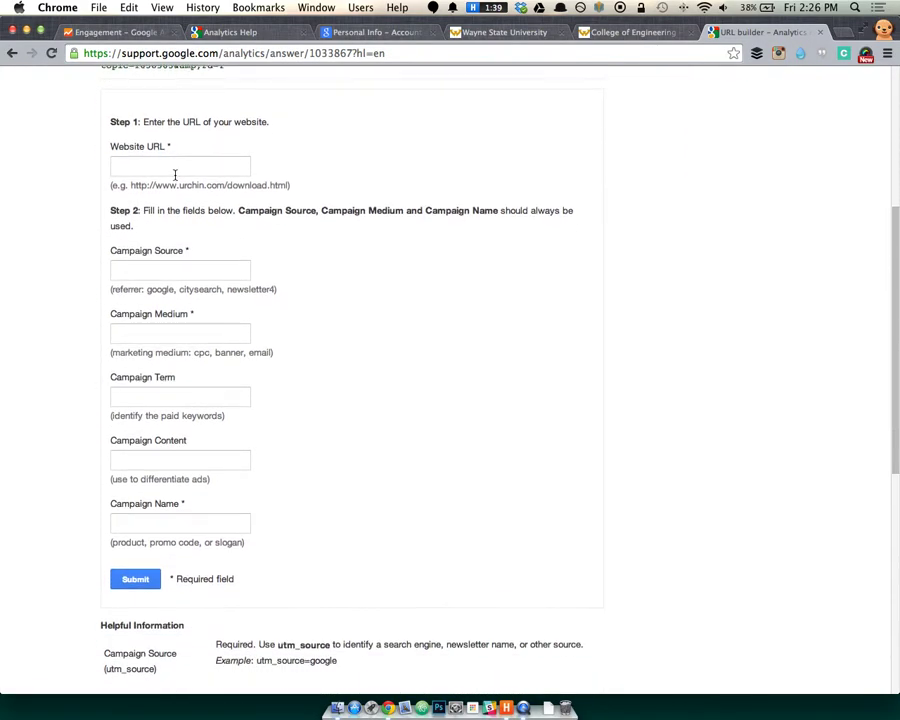
pyautogui.click(175, 167)
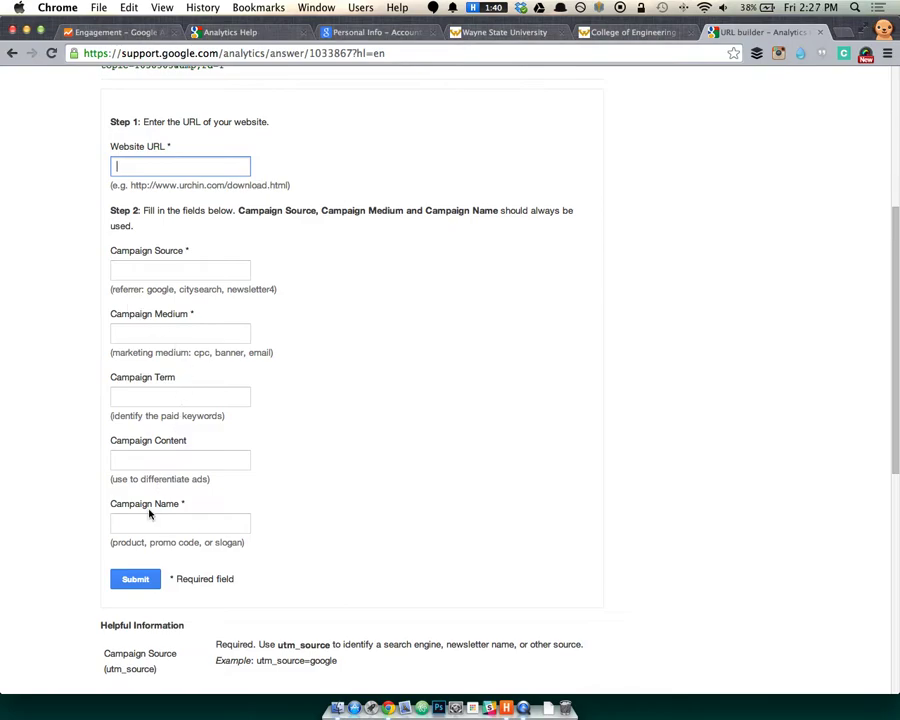
pyautogui.click(180, 522)
pyautogui.click(184, 164)
pyautogui.write('http://eng.wayne.edu/')
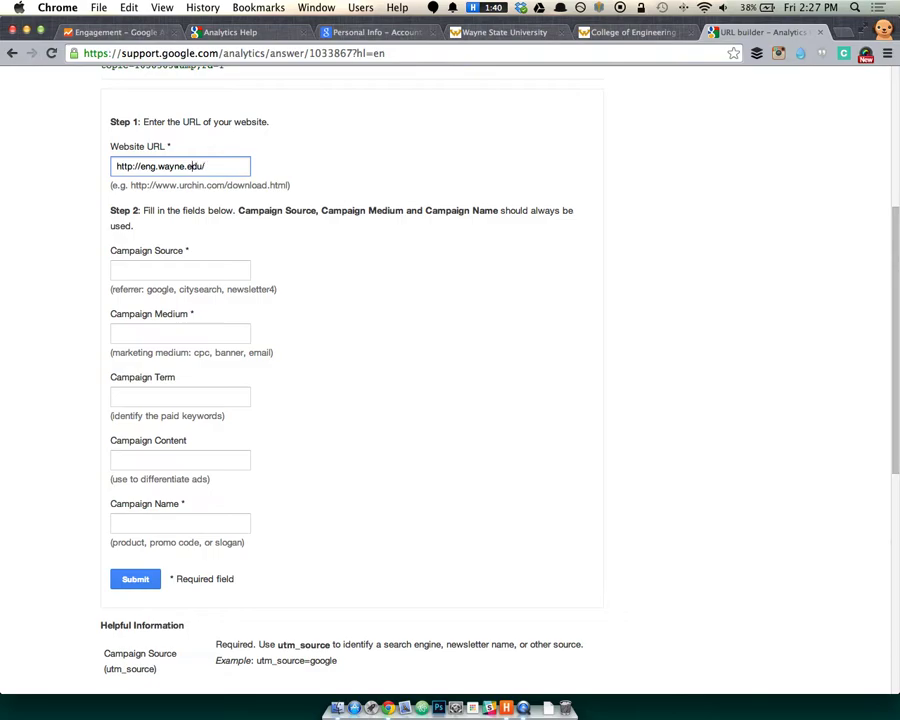
pyautogui.write('ineering')
# Enter 'Webinar Series' as the campaign name.
pyautogui.click(118, 522)
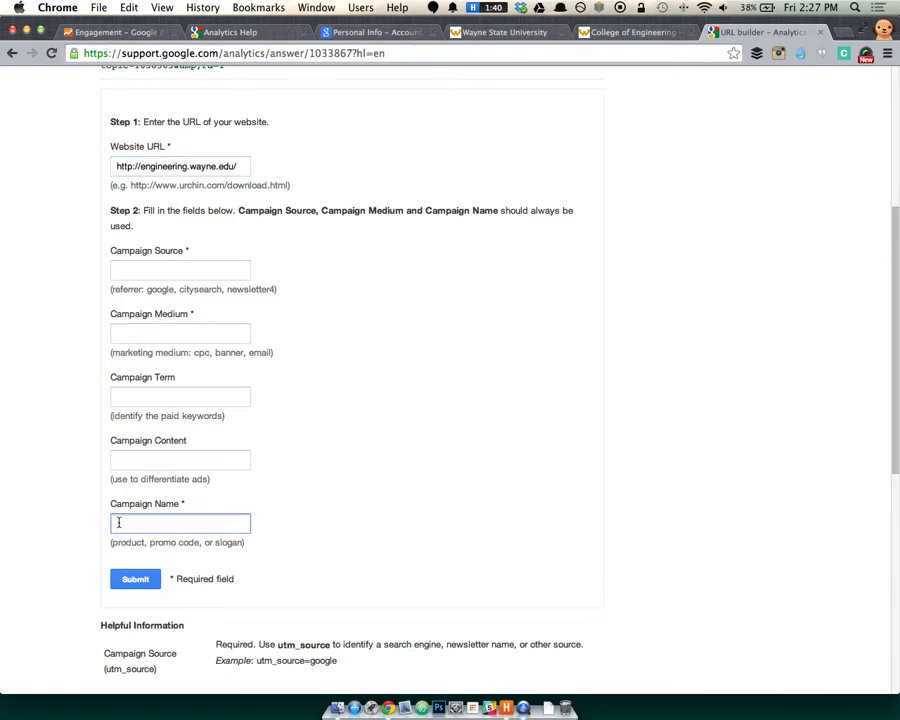
pyautogui.write('Webinar Series')
pyautogui.hotkey('shift', 'Tab')
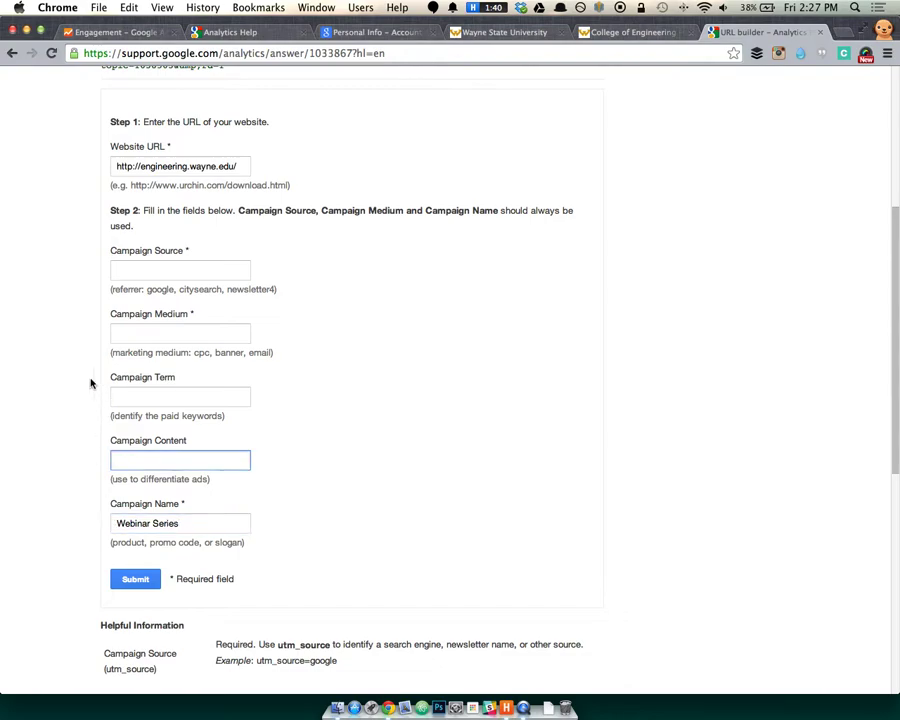
# Set the URL builder's campaign medium to live-chat.
pyautogui.click(142, 266)
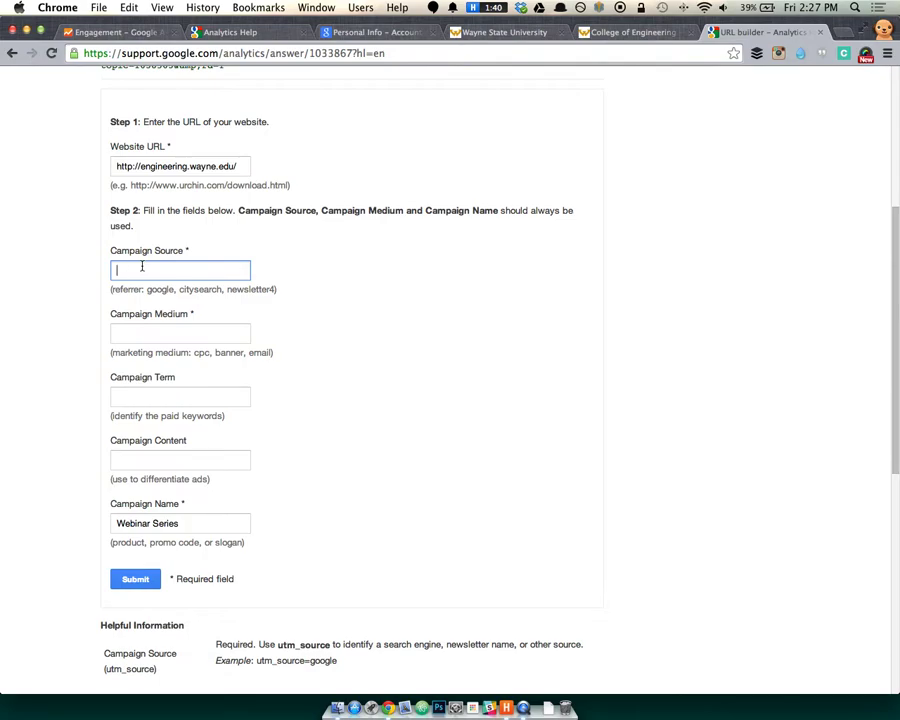
pyautogui.click(223, 269)
pyautogui.press('Escape')
pyautogui.click(245, 332)
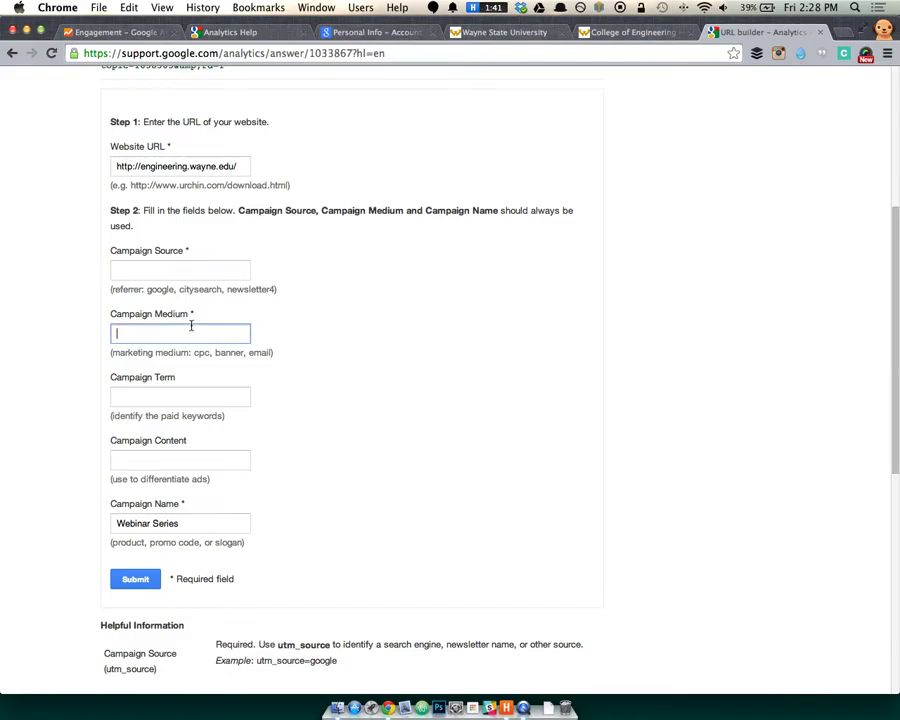
pyautogui.write('live-chat')
# Set the campaign source to july-4-2014.
pyautogui.click(221, 270)
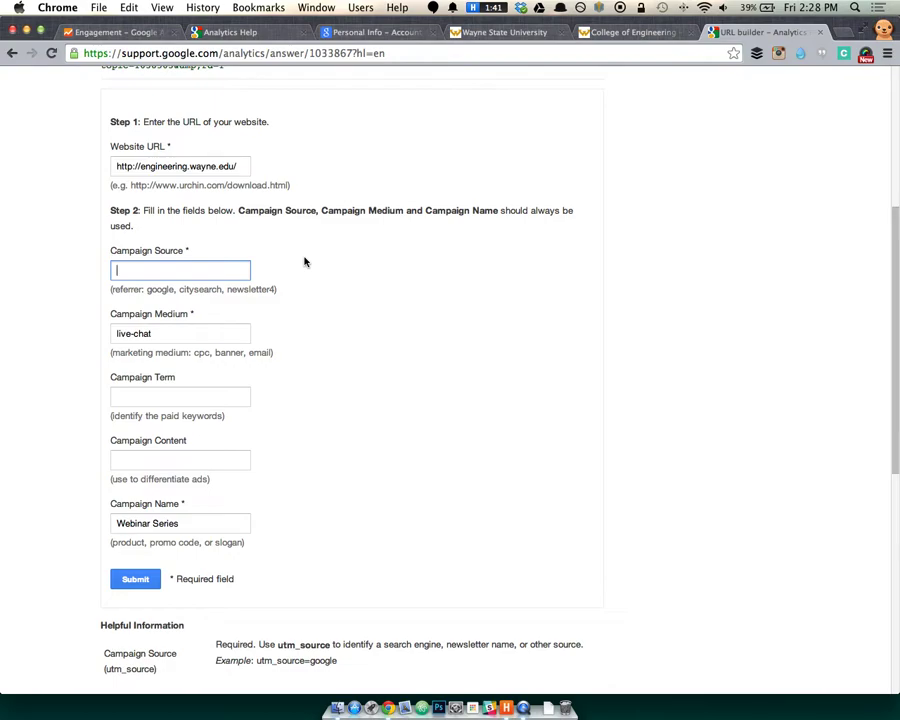
pyautogui.write('july-4-2014')
pyautogui.moveTo(152, 333); pyautogui.dragTo(113, 333)
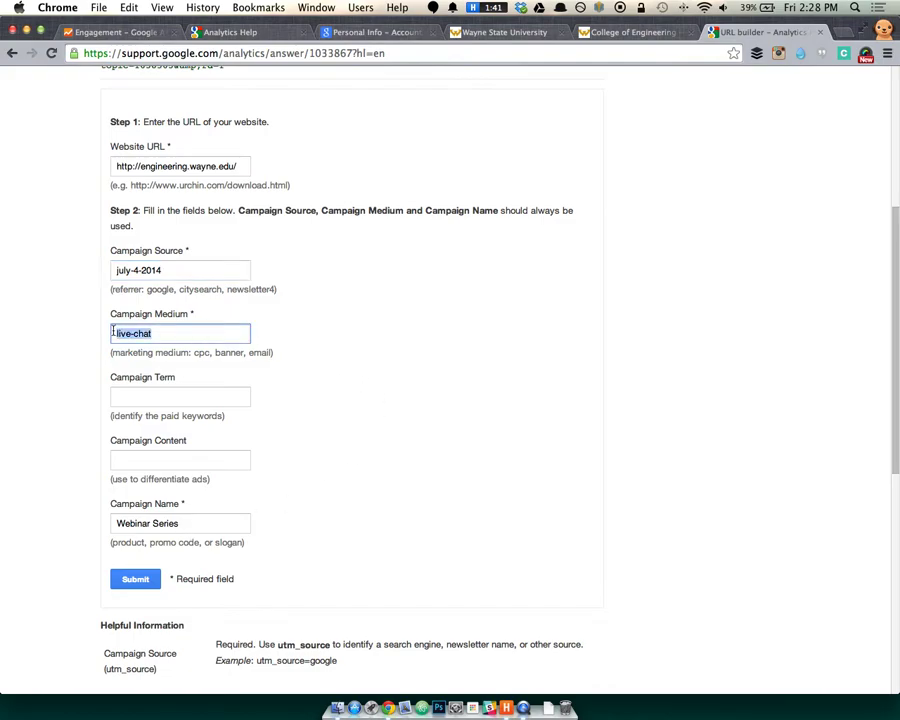
pyautogui.click(183, 270)
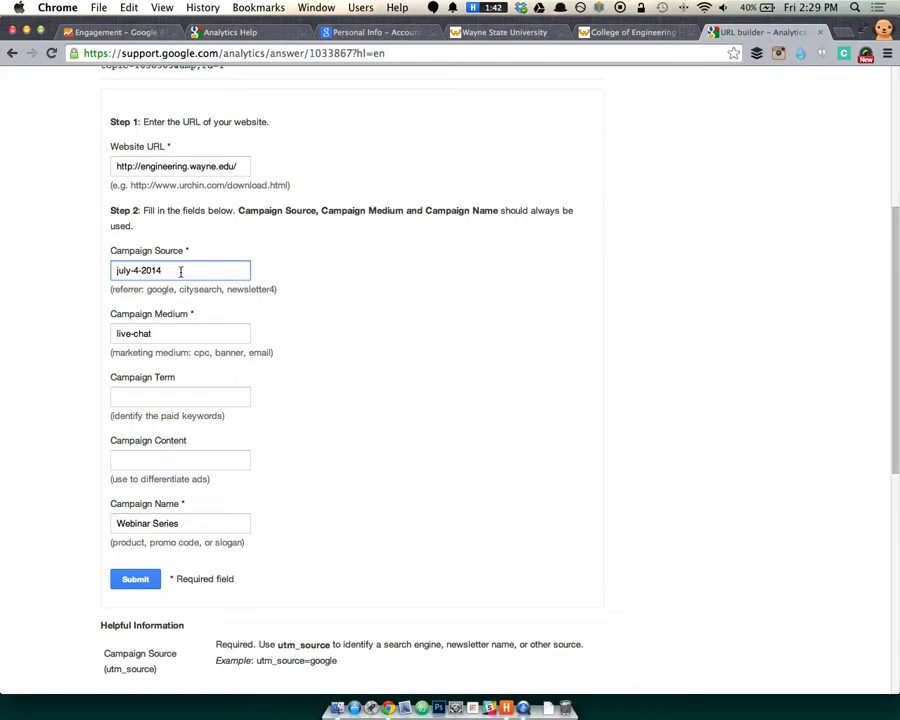
# Select the Campaign Source value, then go back to the Engagement report's segment editor.
pyautogui.click(168, 333)
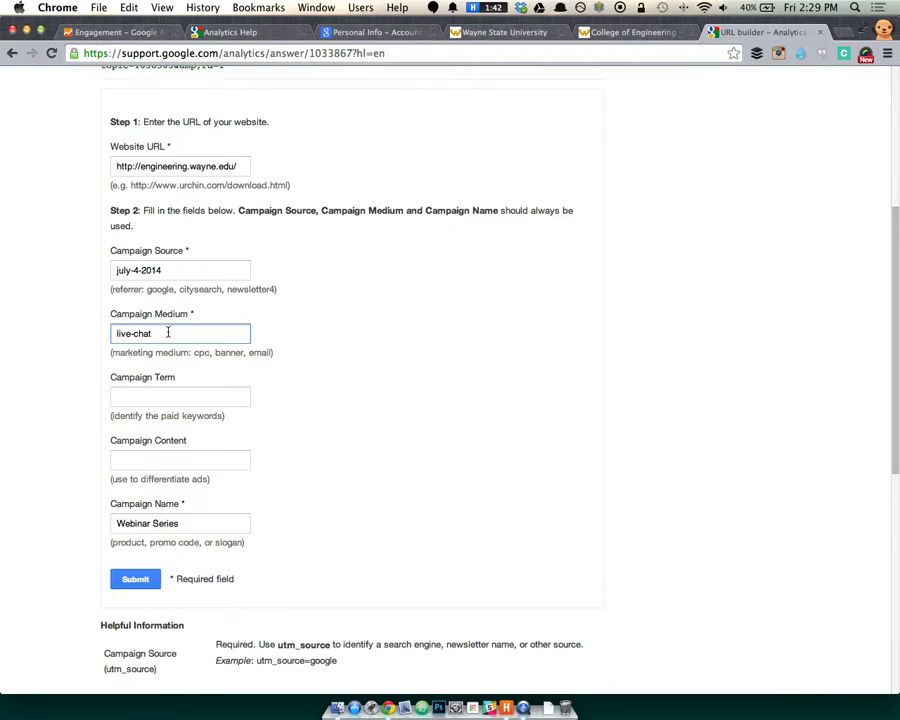
pyautogui.click(183, 264)
pyautogui.press('super+a')
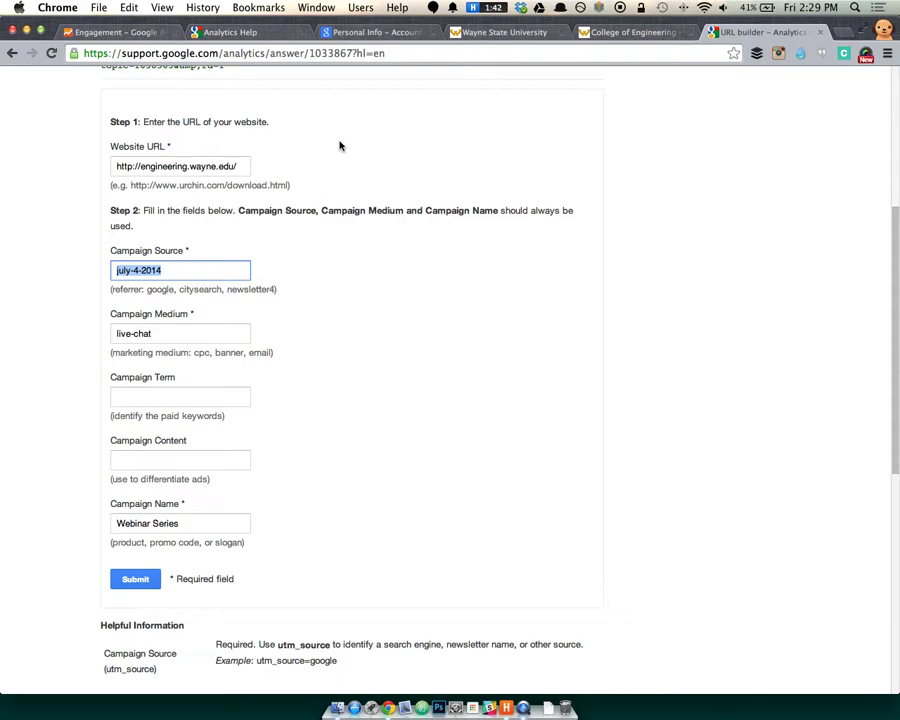
pyautogui.click(100, 32)
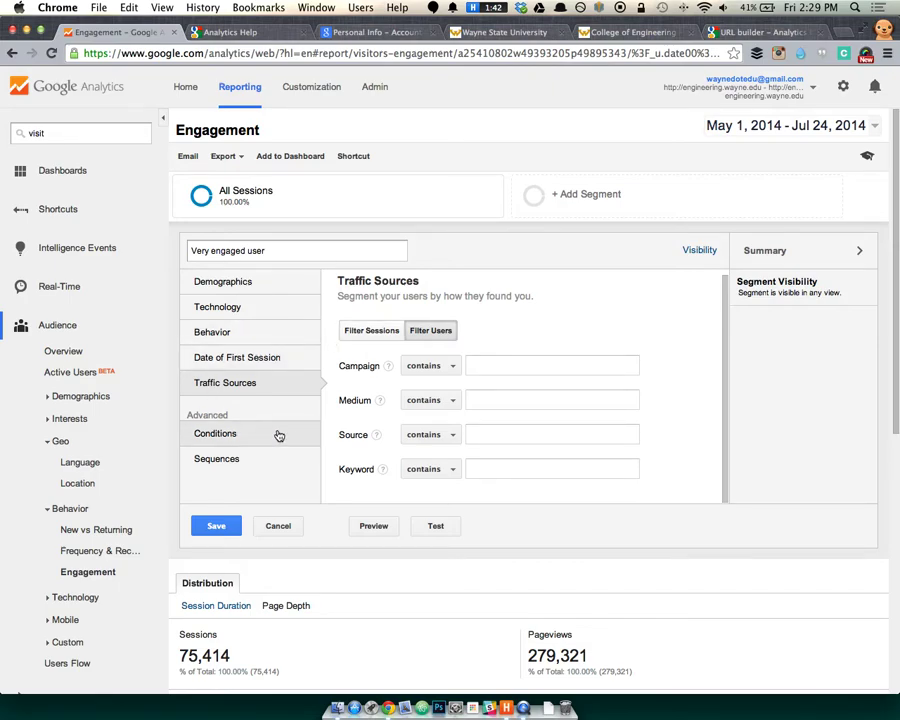
# Set the segment's Campaign filter to contain the Helios campaign.
pyautogui.click(430, 366)
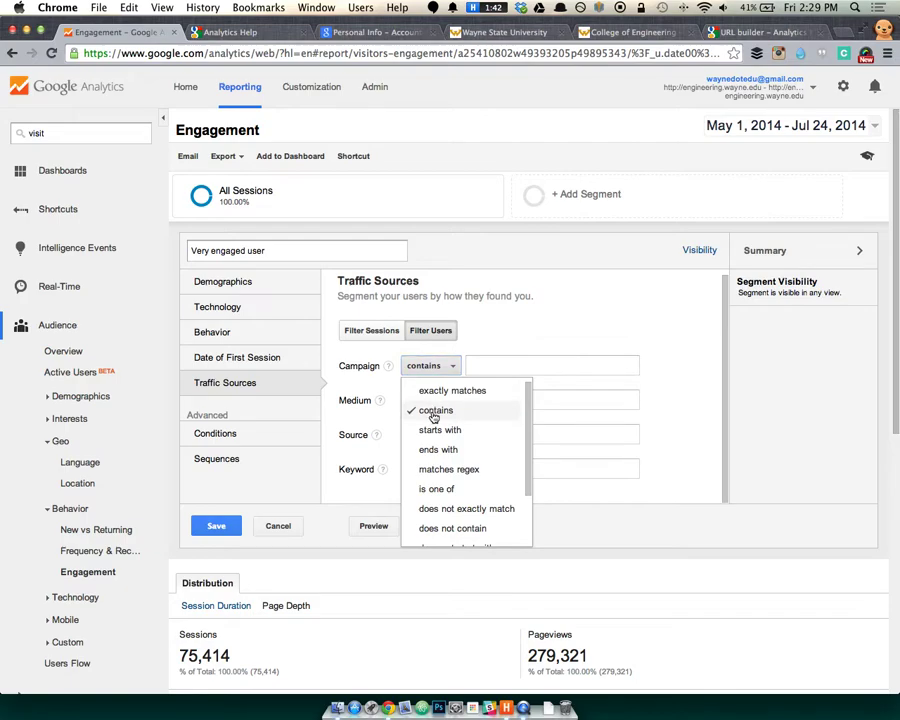
pyautogui.click(514, 362)
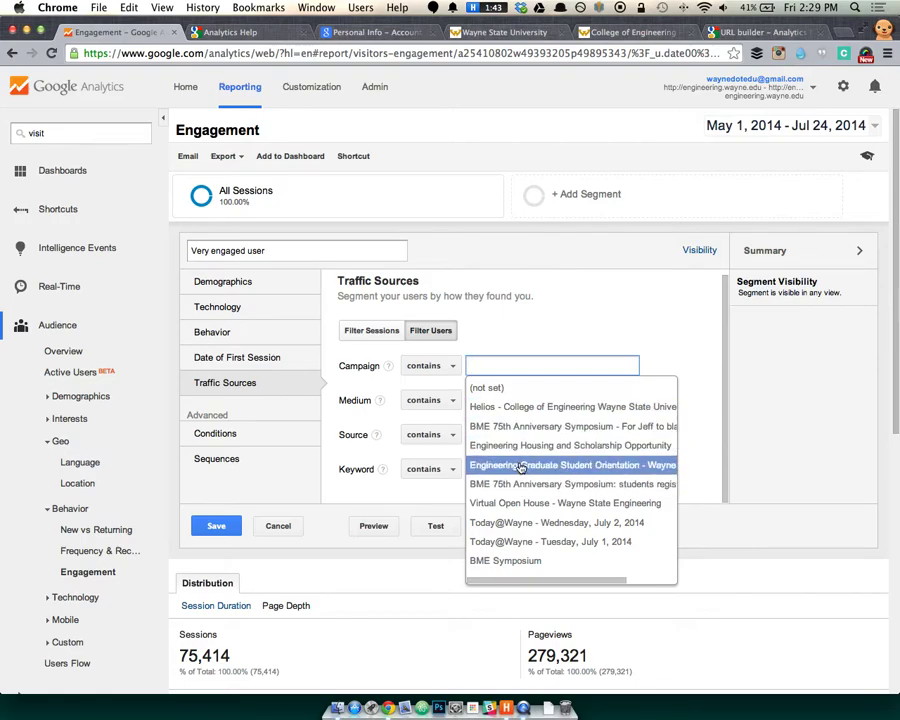
pyautogui.click(558, 408)
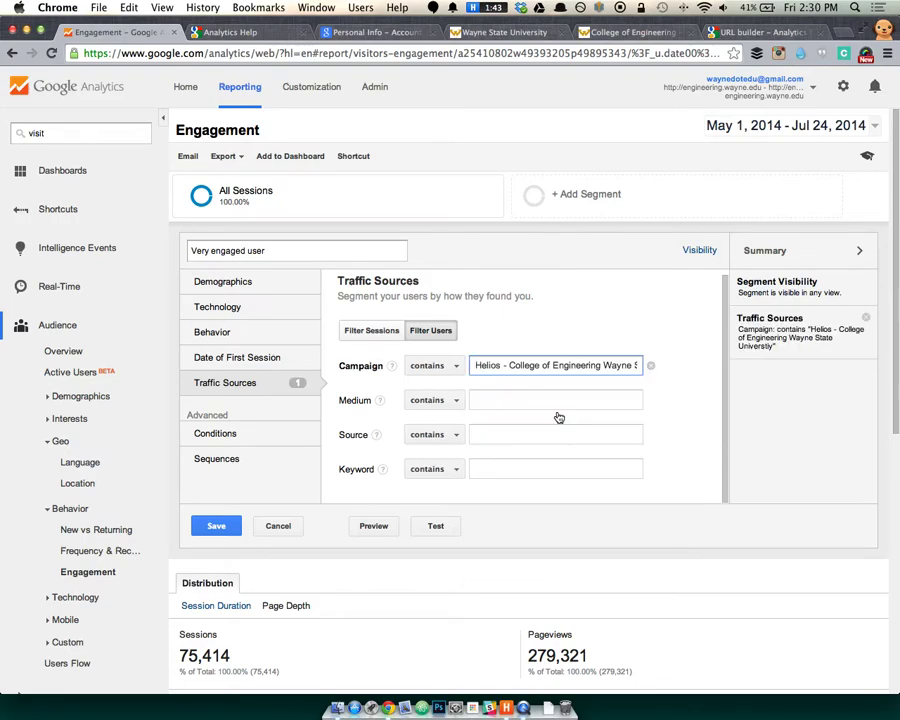
pyautogui.moveTo(592, 366); pyautogui.dragTo(709, 369)
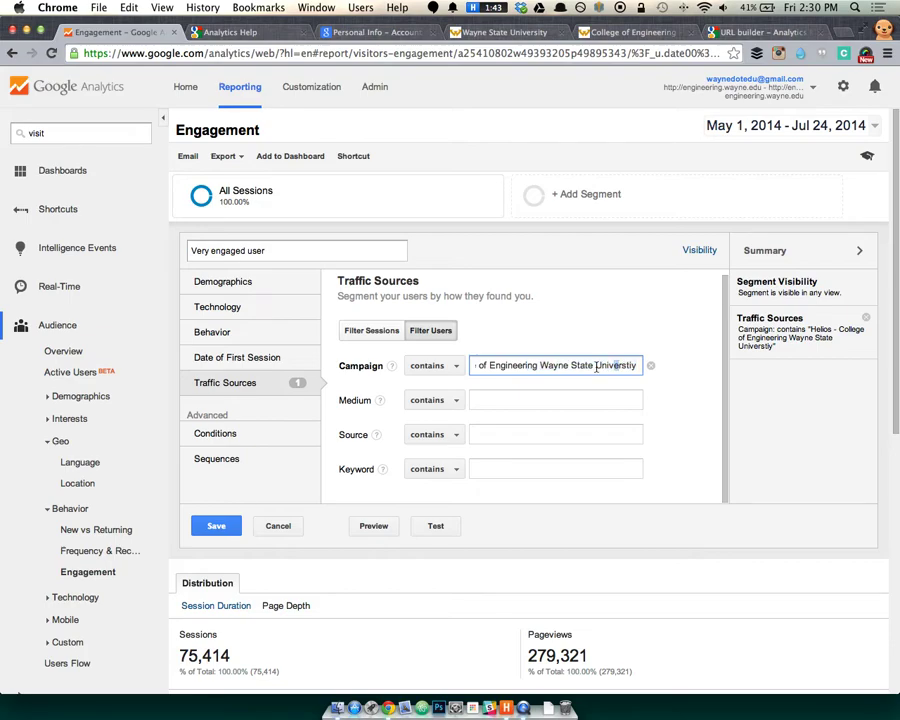
pyautogui.moveTo(633, 366); pyautogui.dragTo(412, 366)
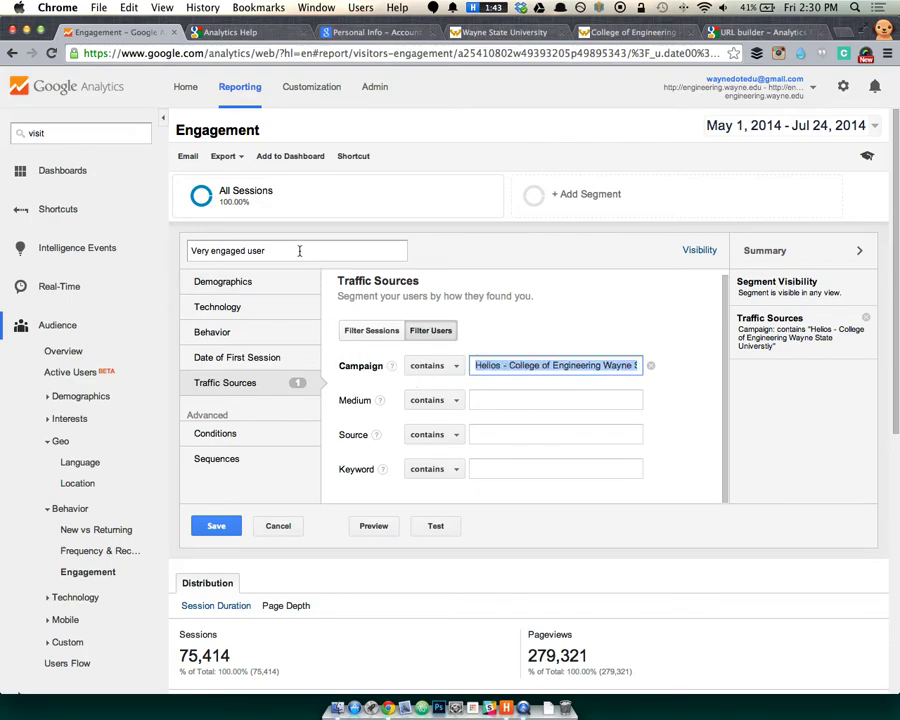
# Rename the segment to 'From Helios' and save it.
pyautogui.moveTo(298, 250); pyautogui.dragTo(45, 242)
pyautogui.write('F')
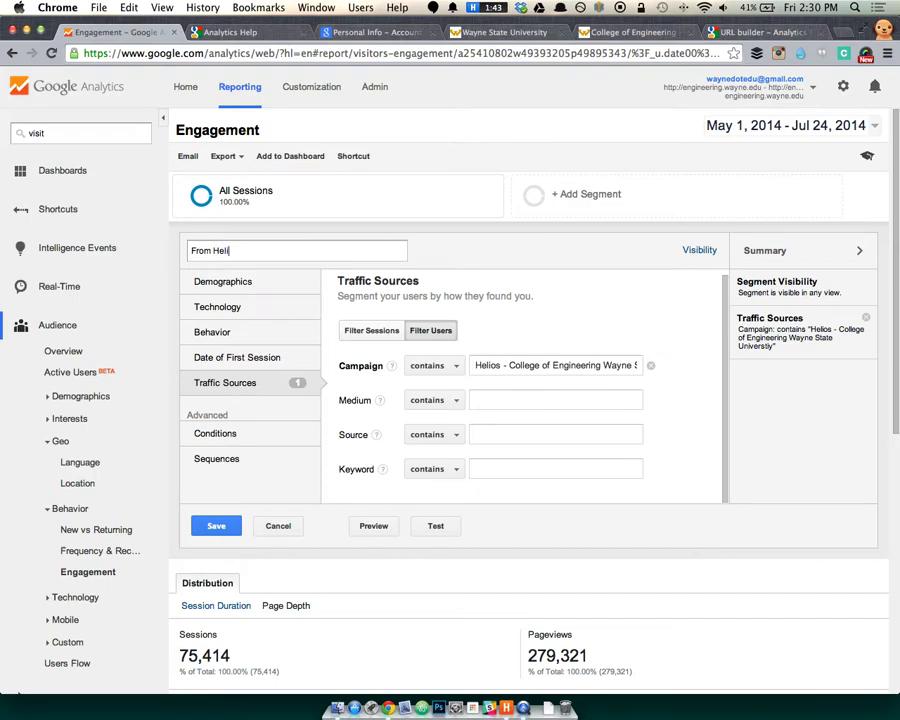
pyautogui.write('rom Helioes')
pyautogui.press('BackSpace')
pyautogui.click(477, 401)
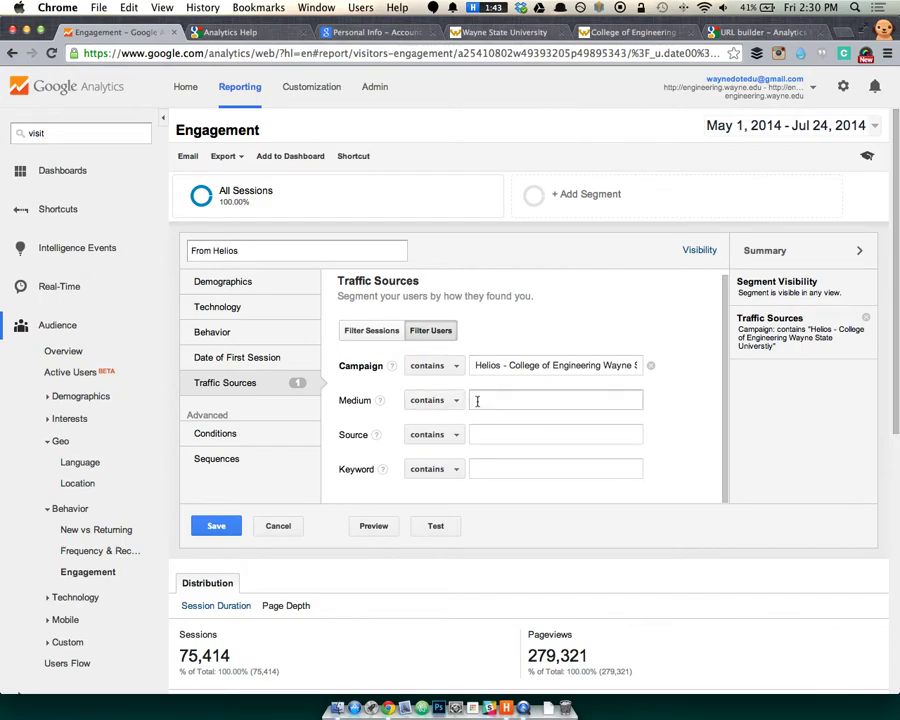
pyautogui.click(212, 526)
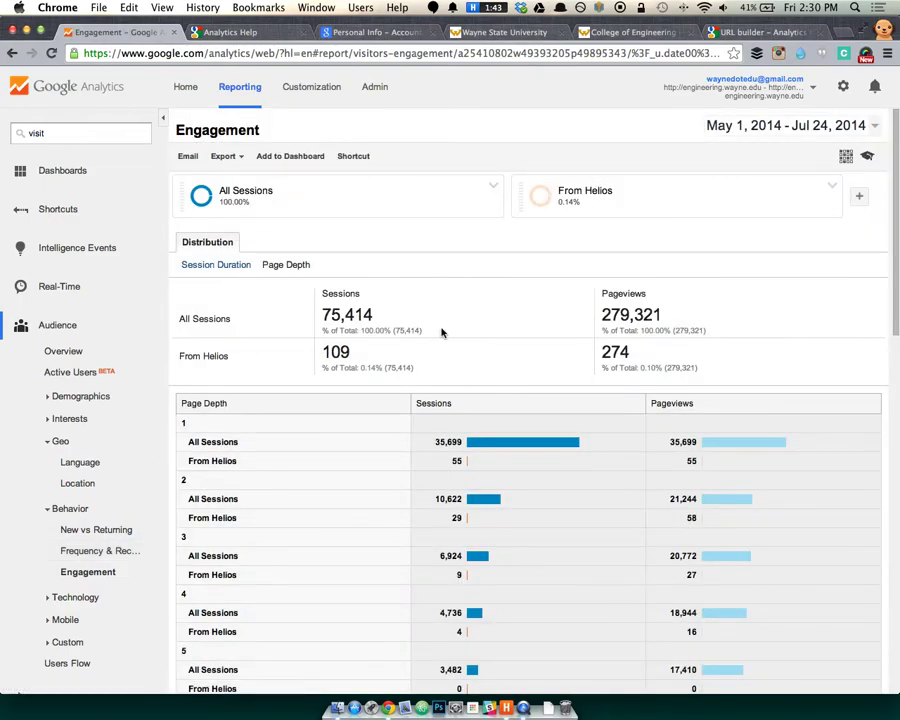
# Remove the All Sessions segment and open Audience > Geo > Location for From Helios.
pyautogui.scroll(-2, 441, 331)
pyautogui.scroll(-1, 441, 331)
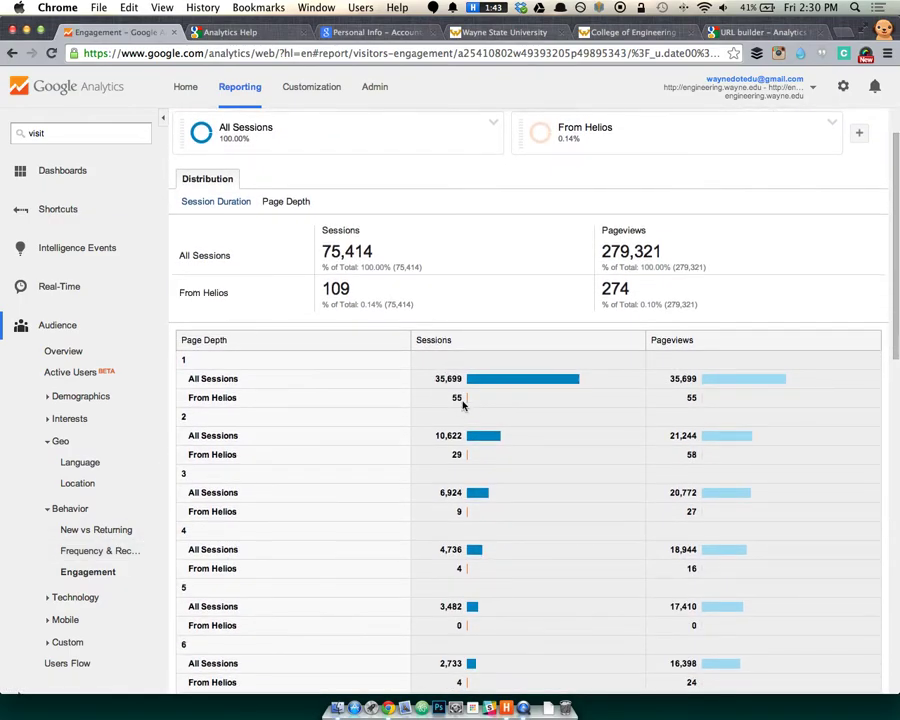
pyautogui.click(493, 122)
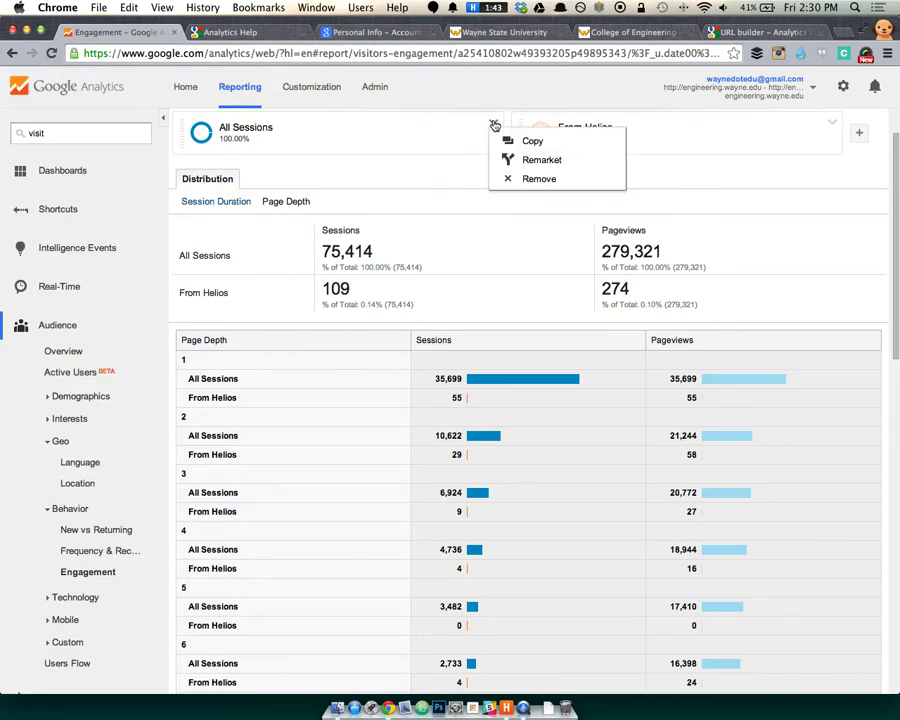
pyautogui.click(505, 178)
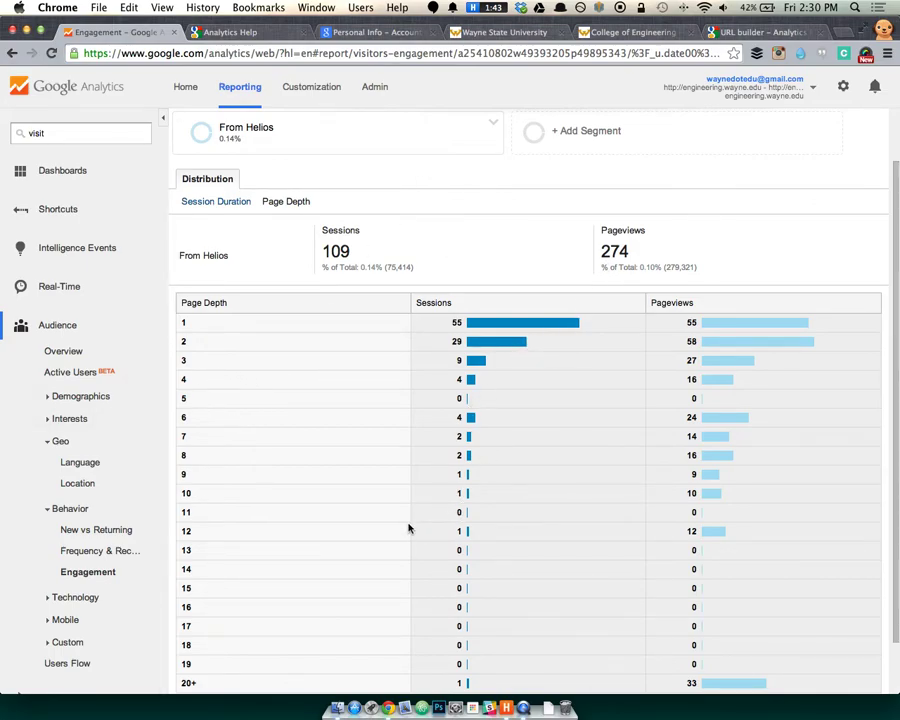
pyautogui.click(68, 487)
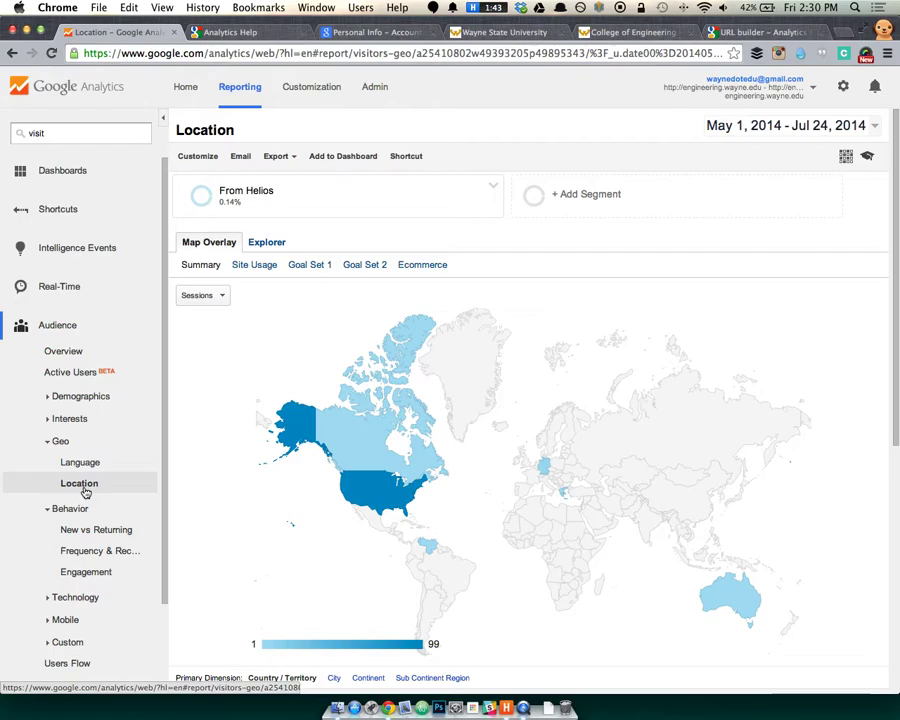
# Drill into United States to list From Helios sessions by state, Michigan leading at 52.
pyautogui.scroll(-5, 363, 551)
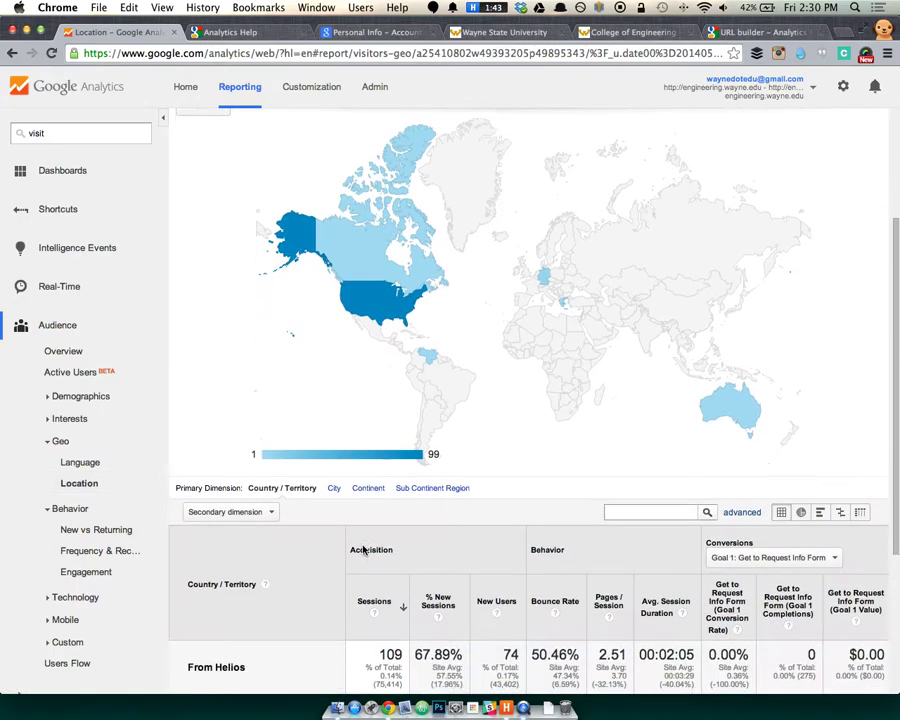
pyautogui.scroll(-3, 363, 551)
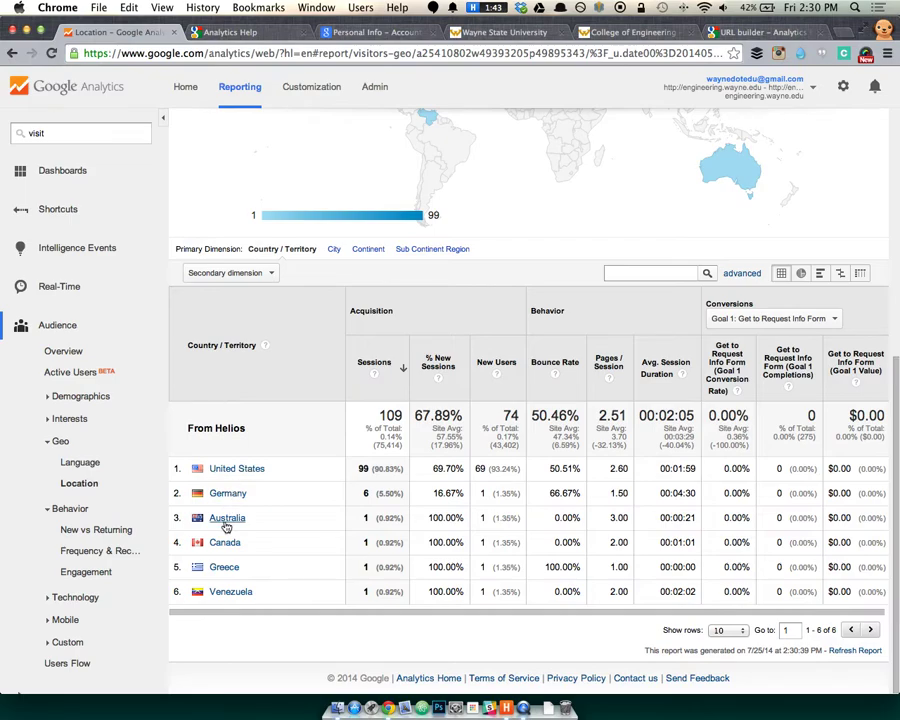
pyautogui.click(239, 474)
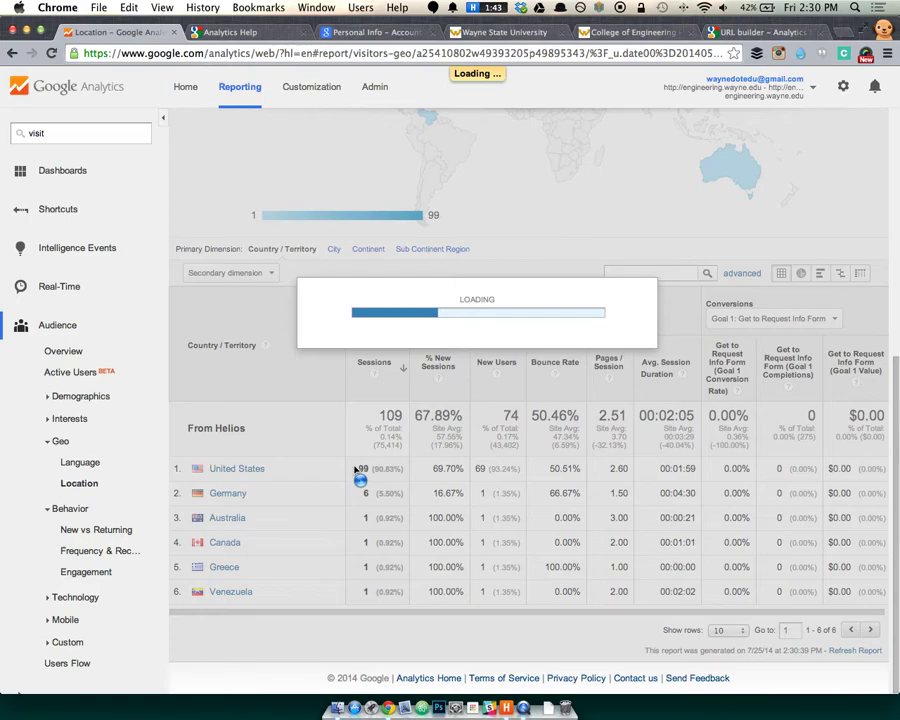
pyautogui.scroll(-2, 412, 470)
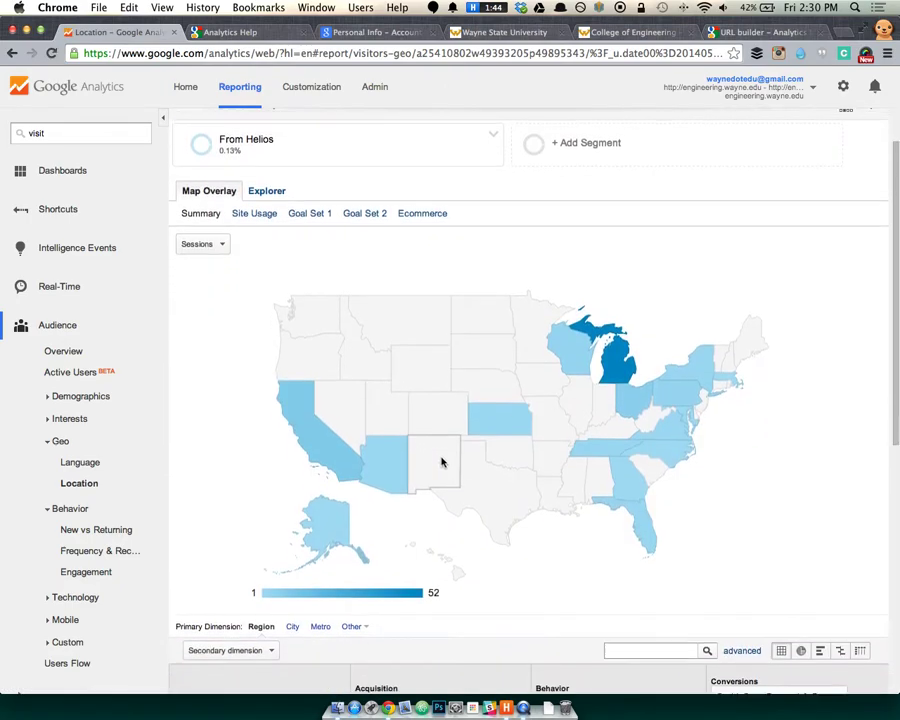
pyautogui.scroll(-5, 587, 455)
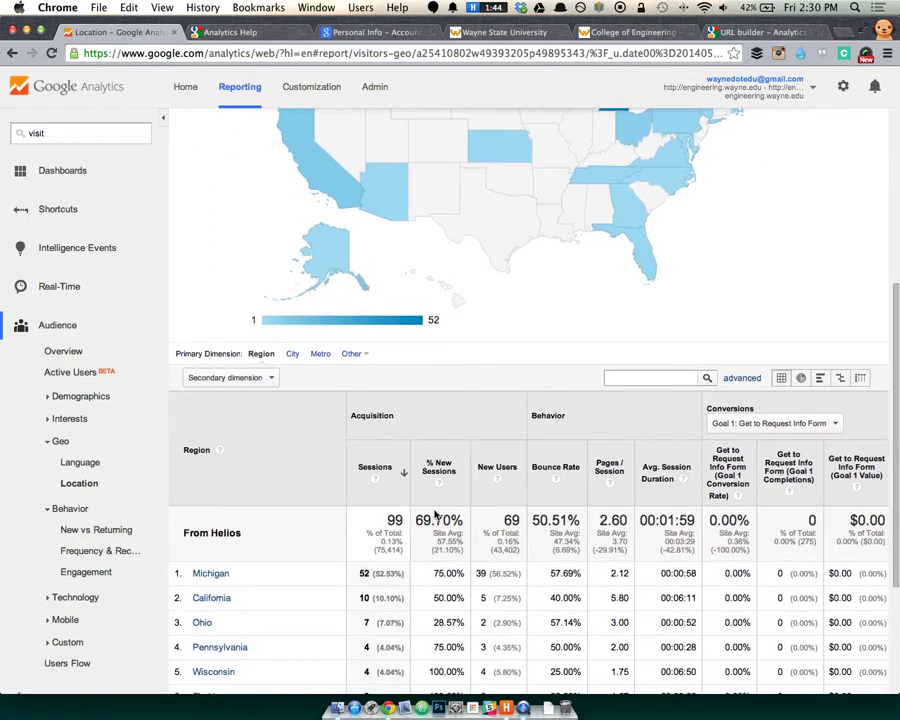
pyautogui.scroll(-1, 297, 572)
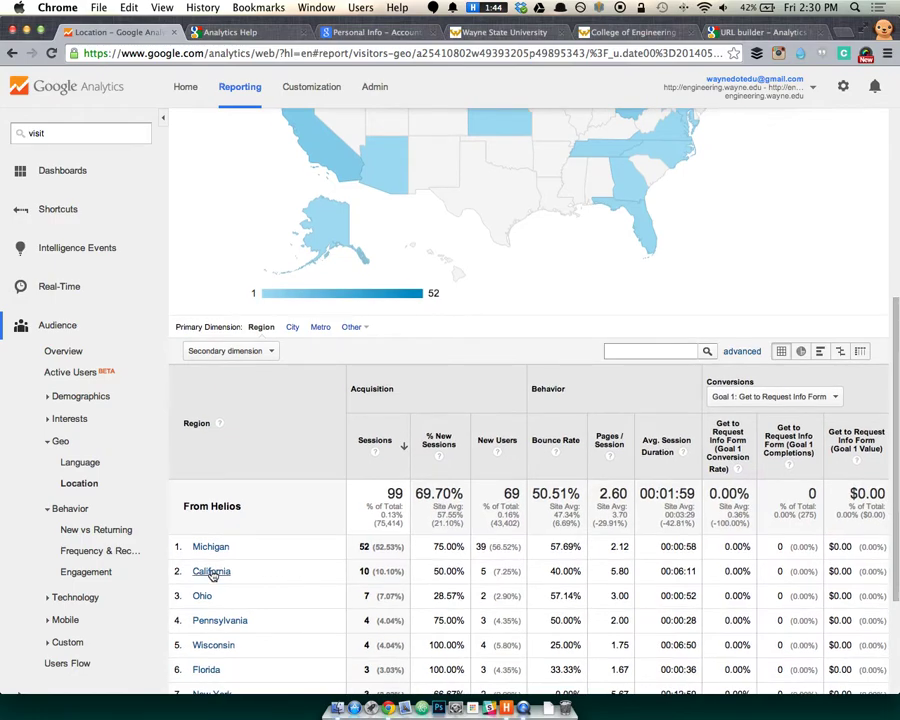
pyautogui.scroll(7, 506, 416)
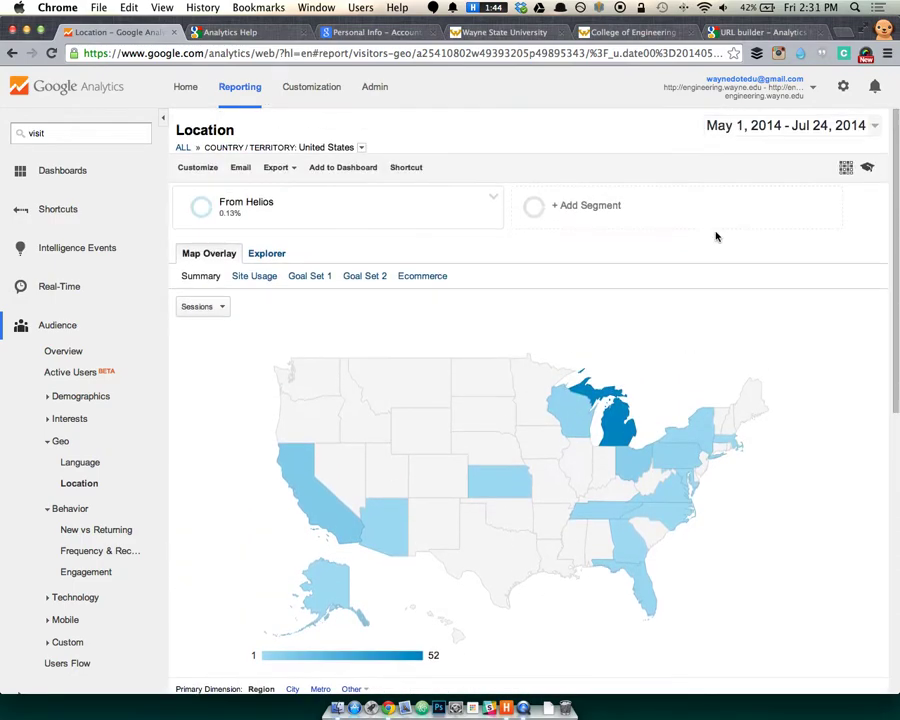
# Set a custom report date range to Jan 1 – Mar 31, 2014.
pyautogui.click(806, 132)
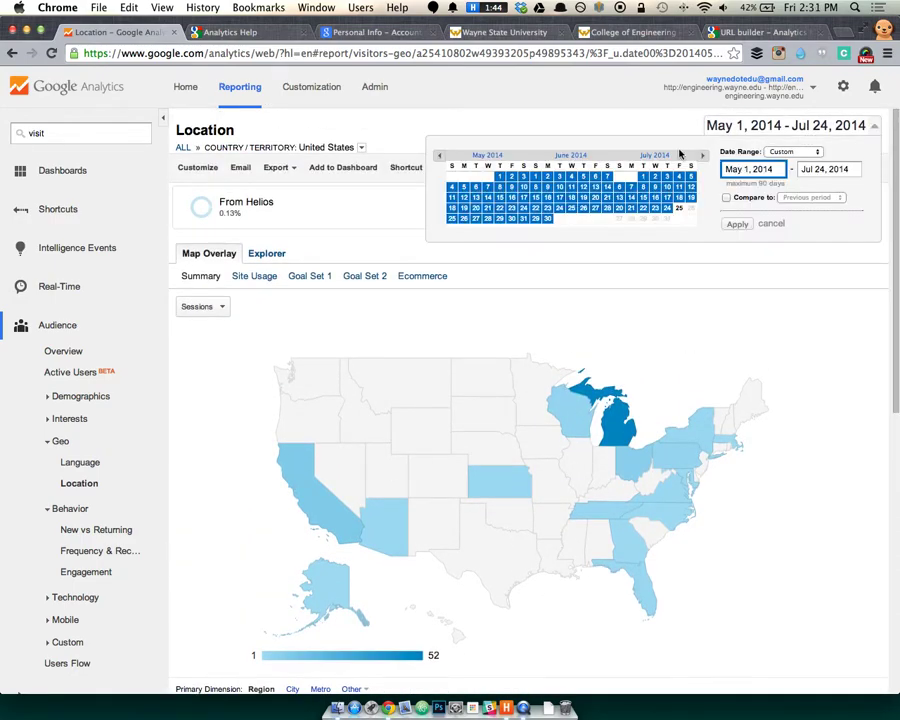
pyautogui.click(439, 157)
pyautogui.click(439, 157)
pyautogui.click(439, 157)
pyautogui.click(439, 157)
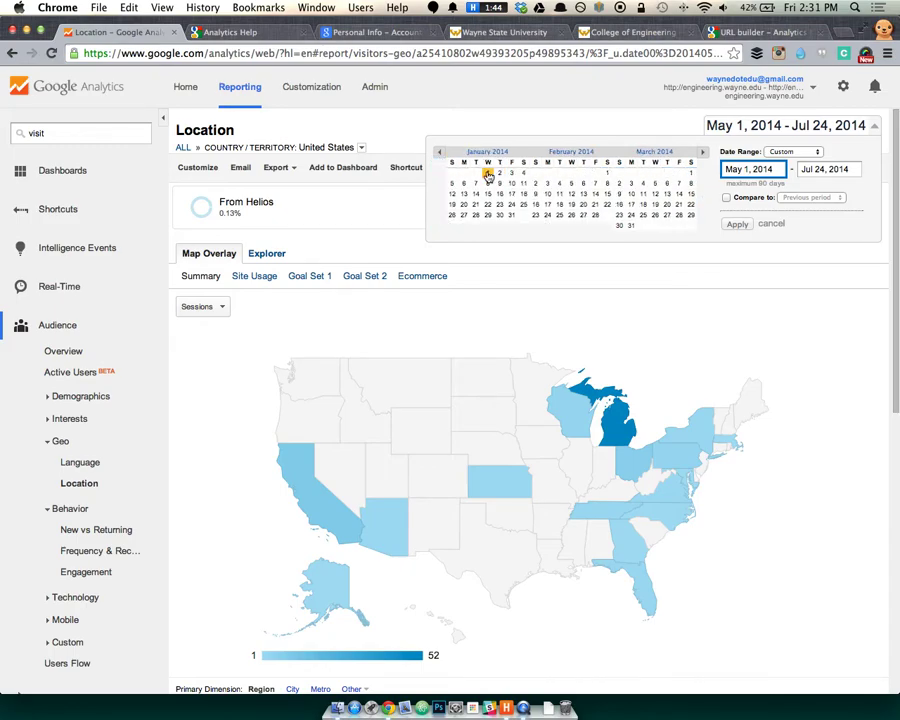
pyautogui.click(487, 174)
pyautogui.click(702, 153)
pyautogui.click(702, 153)
pyautogui.click(702, 153)
pyautogui.click(702, 153)
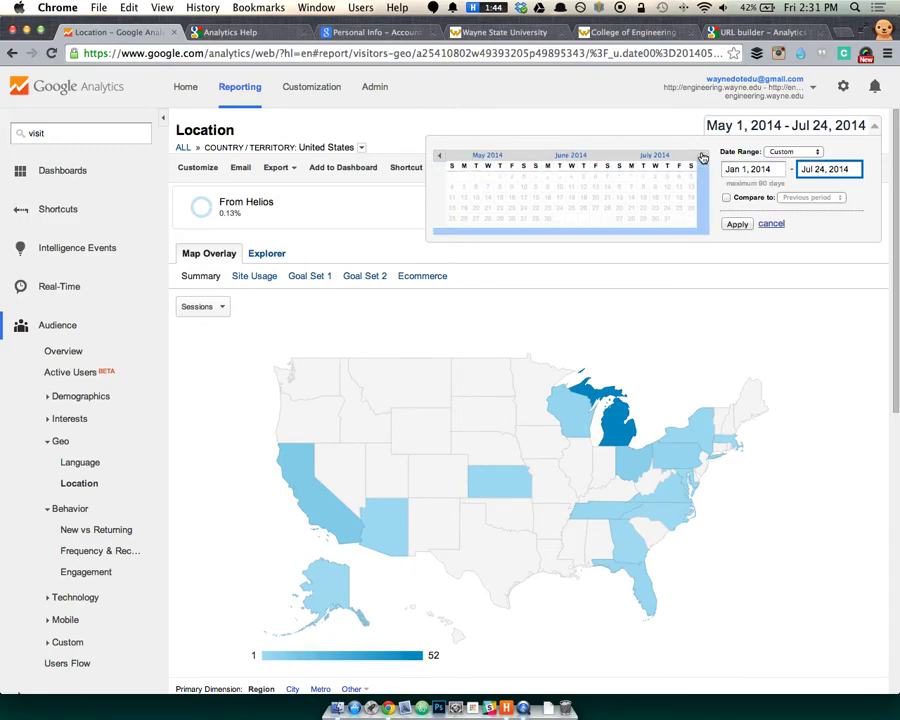
pyautogui.click(702, 153)
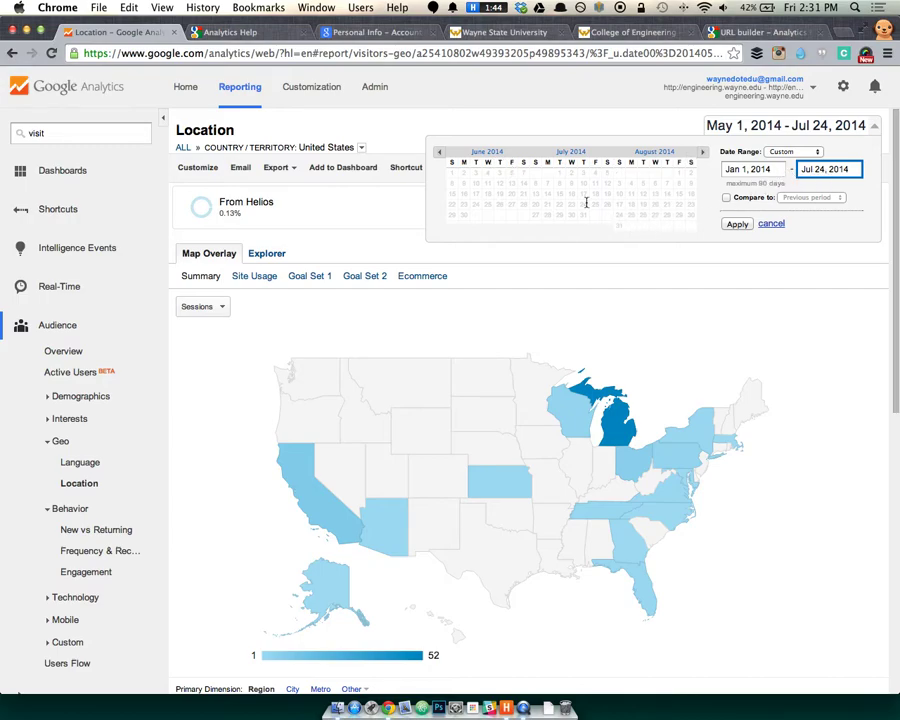
pyautogui.click(440, 153)
pyautogui.click(440, 153)
pyautogui.click(440, 153)
pyautogui.click(440, 153)
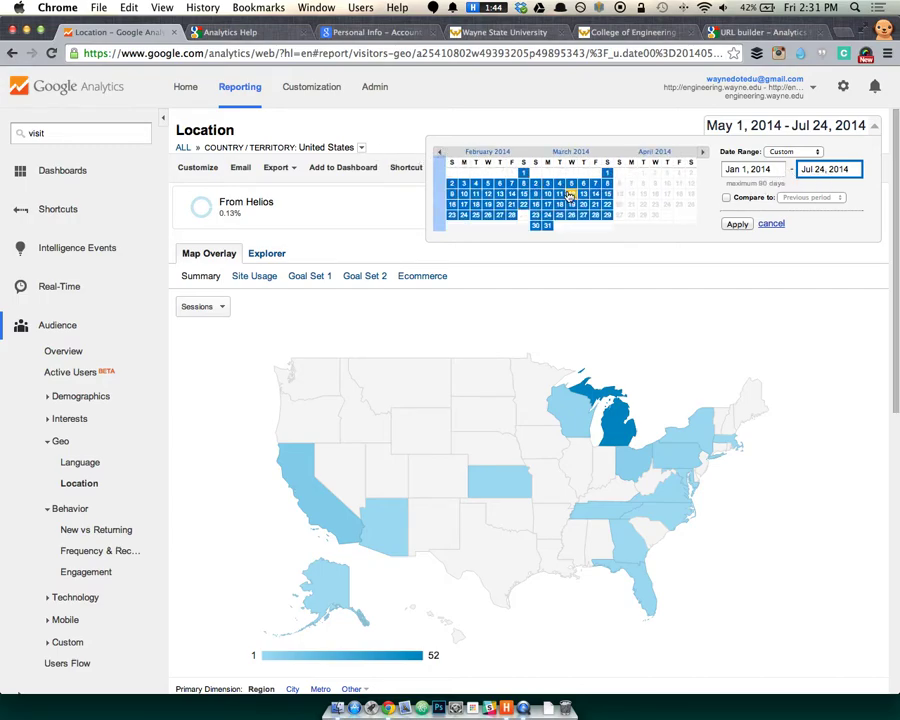
pyautogui.click(772, 152)
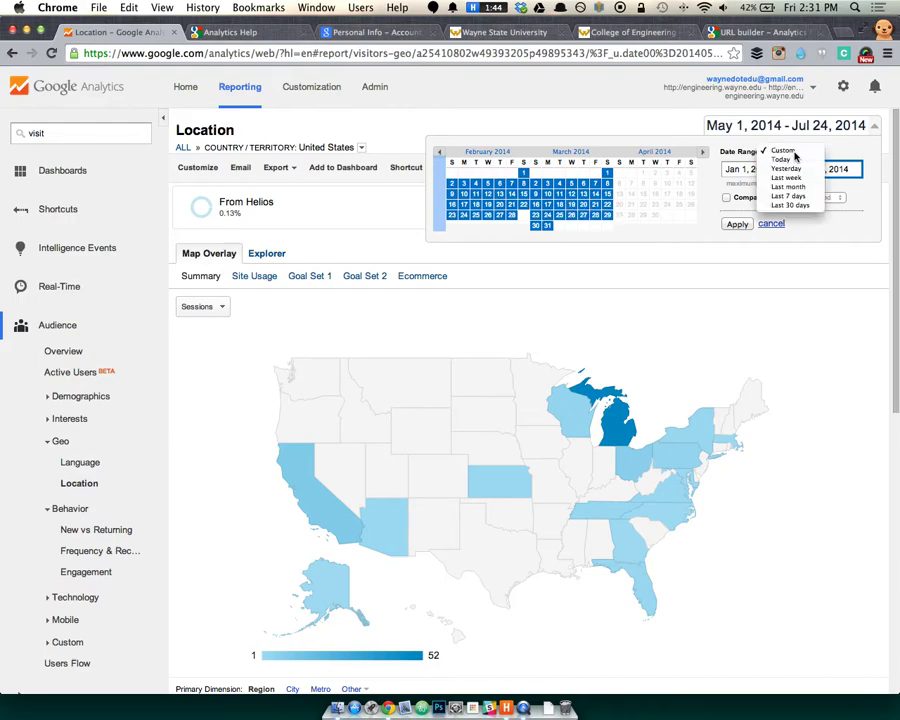
pyautogui.click(793, 154)
pyautogui.click(756, 169)
pyautogui.click(828, 172)
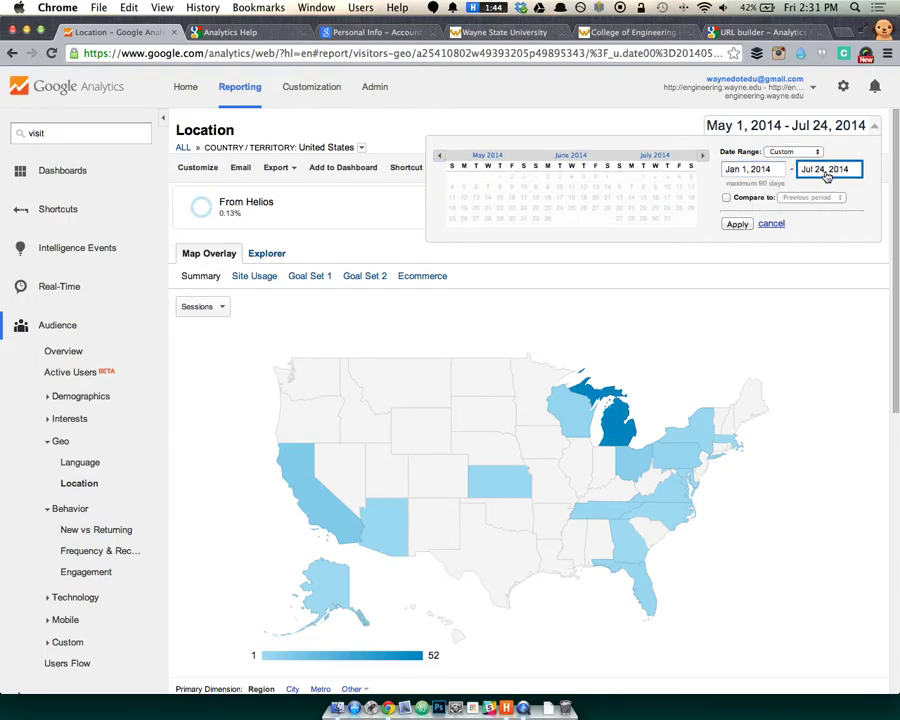
pyautogui.click(737, 224)
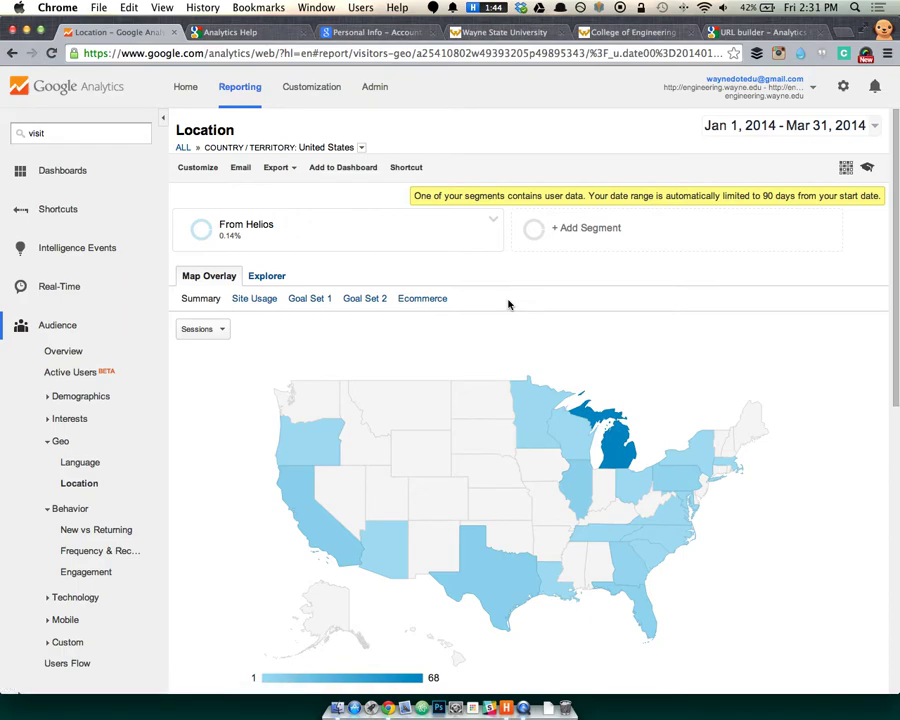
# Scroll to the state table showing 141 From Helios sessions, Michigan leading with 68.
pyautogui.moveTo(231, 248)
pyautogui.scroll(-2, 620, 554)
pyautogui.scroll(-10, 620, 554)
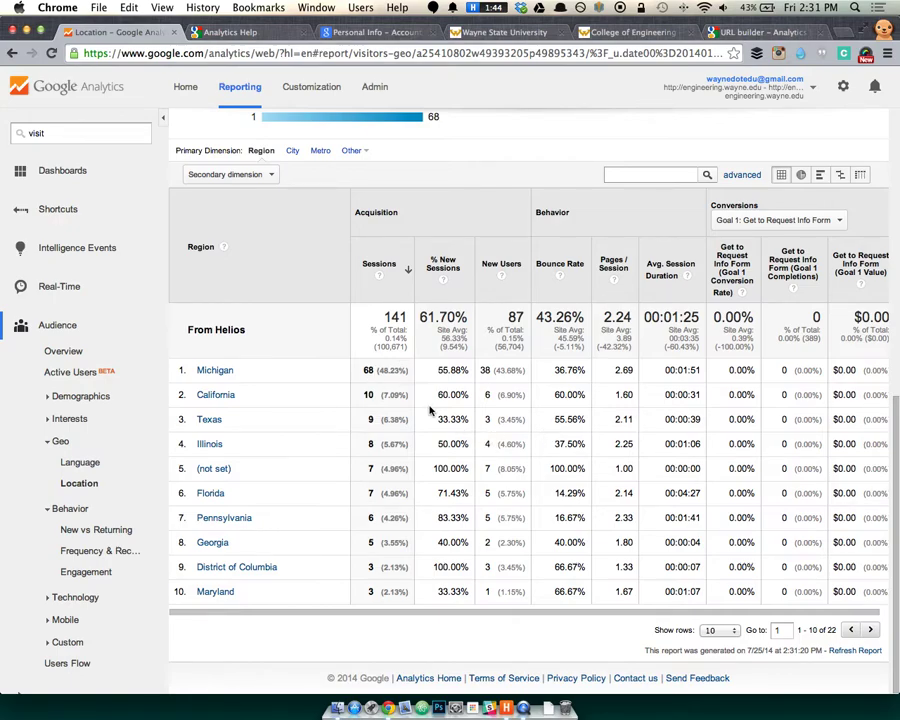
# View New vs Returning for From Helios (144 sessions, 89 new users) and open its segment menu.
pyautogui.click(95, 463)
pyautogui.scroll(-1, 80, 480)
pyautogui.click(99, 472)
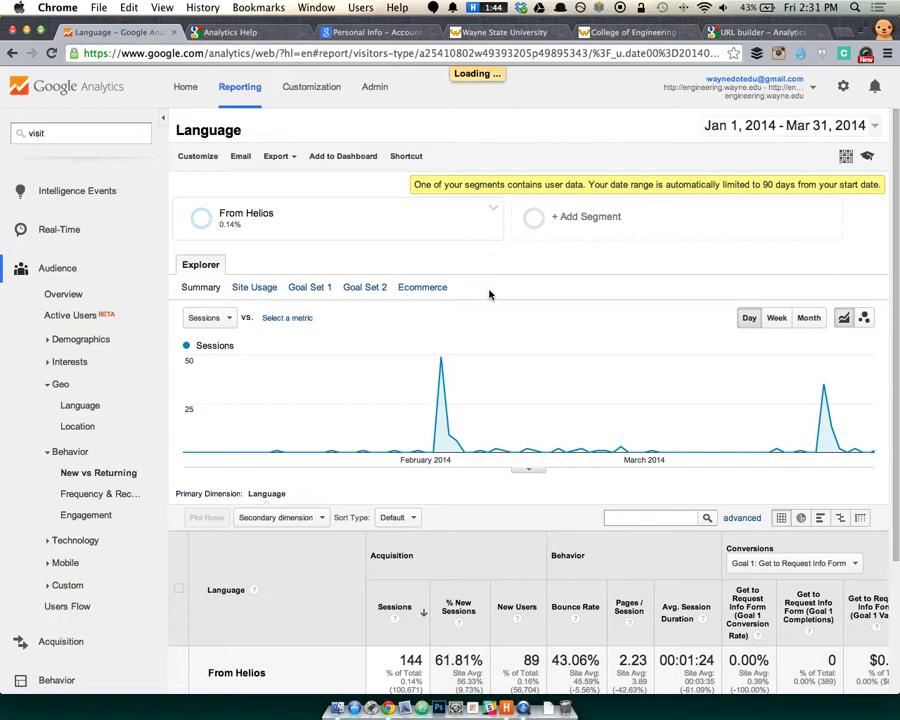
pyautogui.scroll(-3, 488, 292)
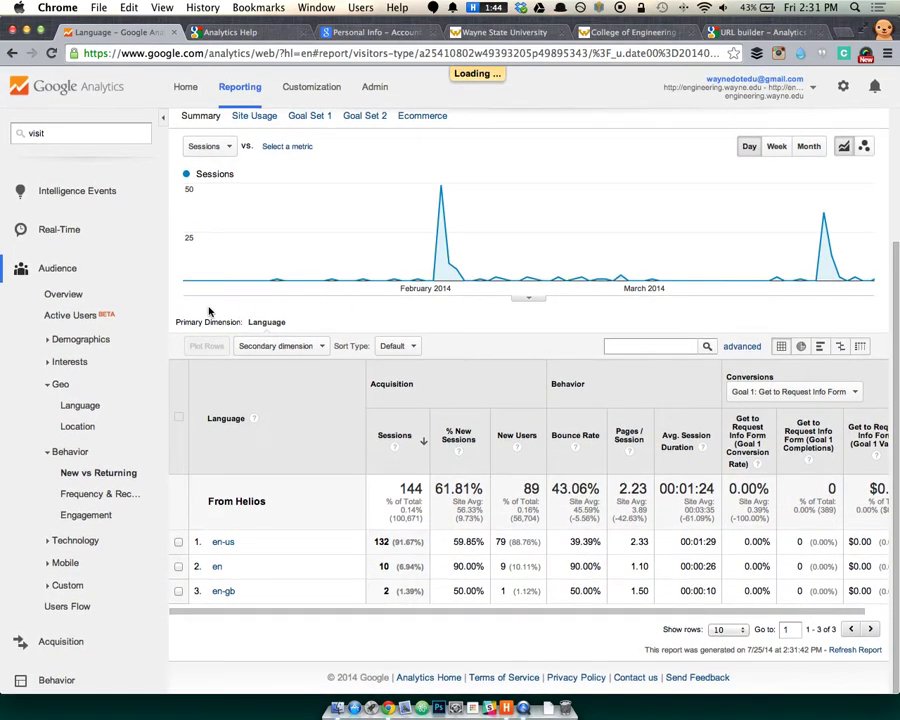
pyautogui.scroll(5, 643, 280)
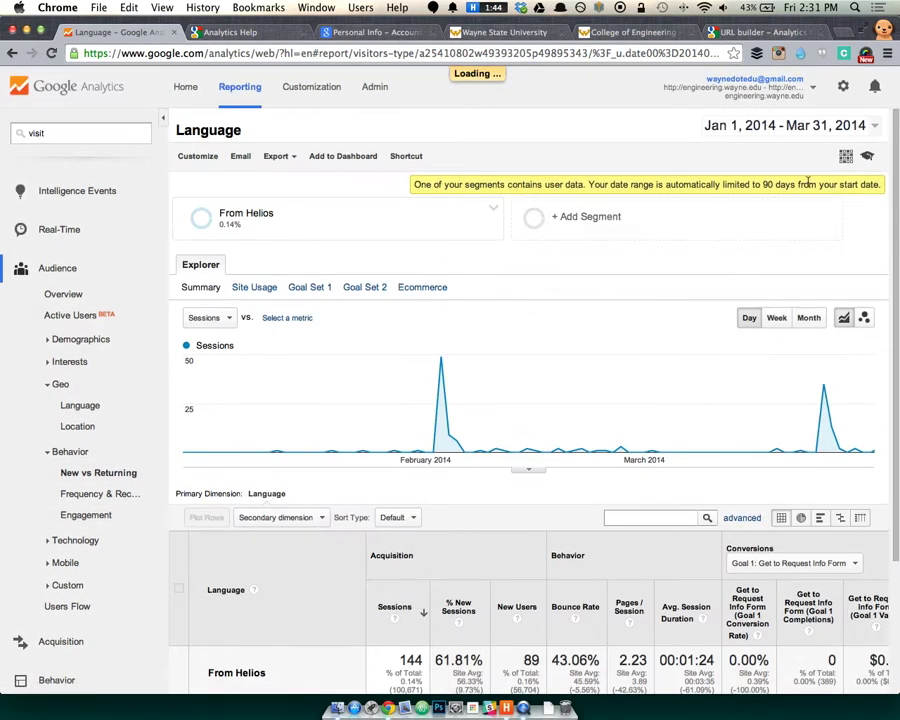
pyautogui.click(492, 208)
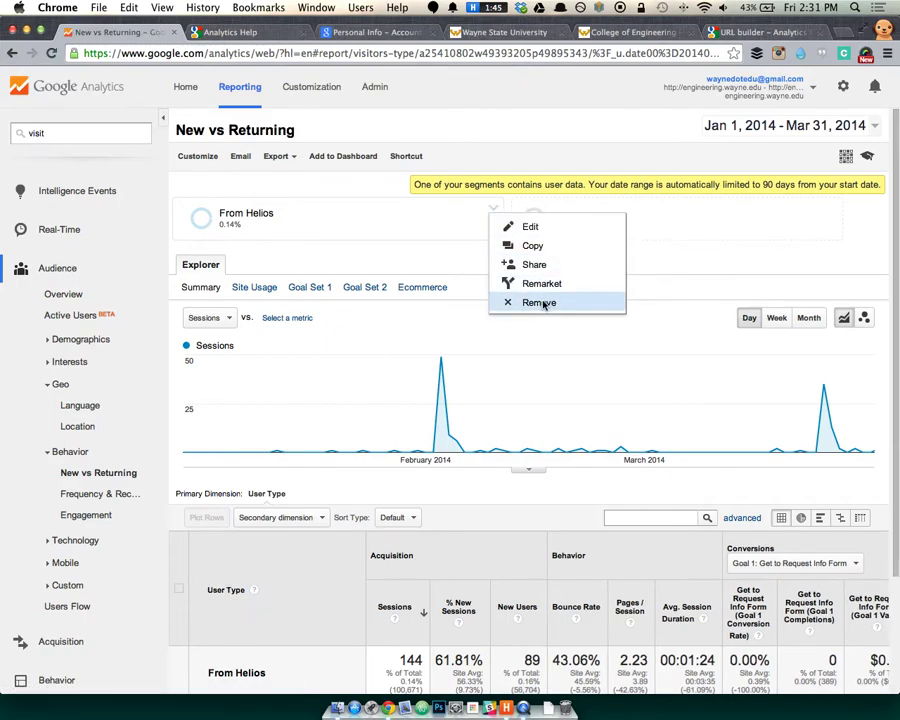
# Generate the Webinar Series link tagged july-4-2014 / live-chat and select the full URL.
pyautogui.click(735, 35)
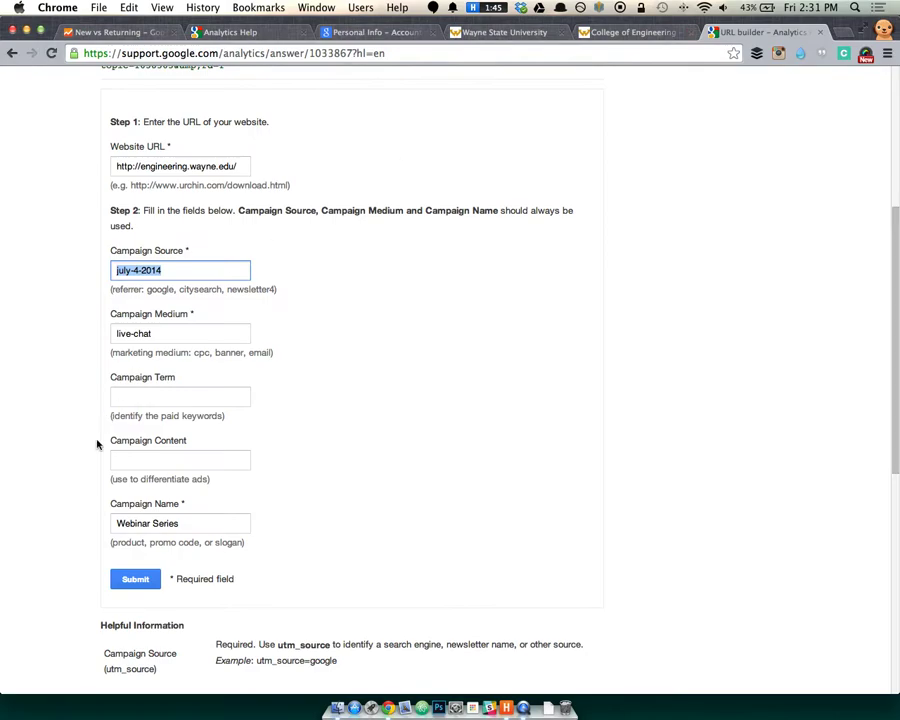
pyautogui.click(137, 584)
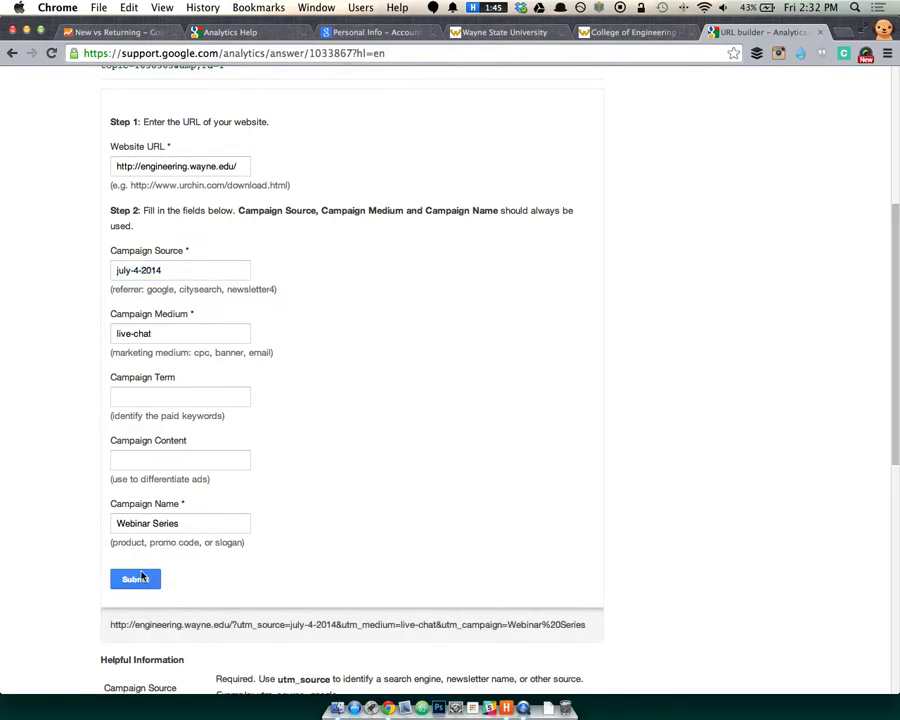
pyautogui.scroll(-5, 86, 576)
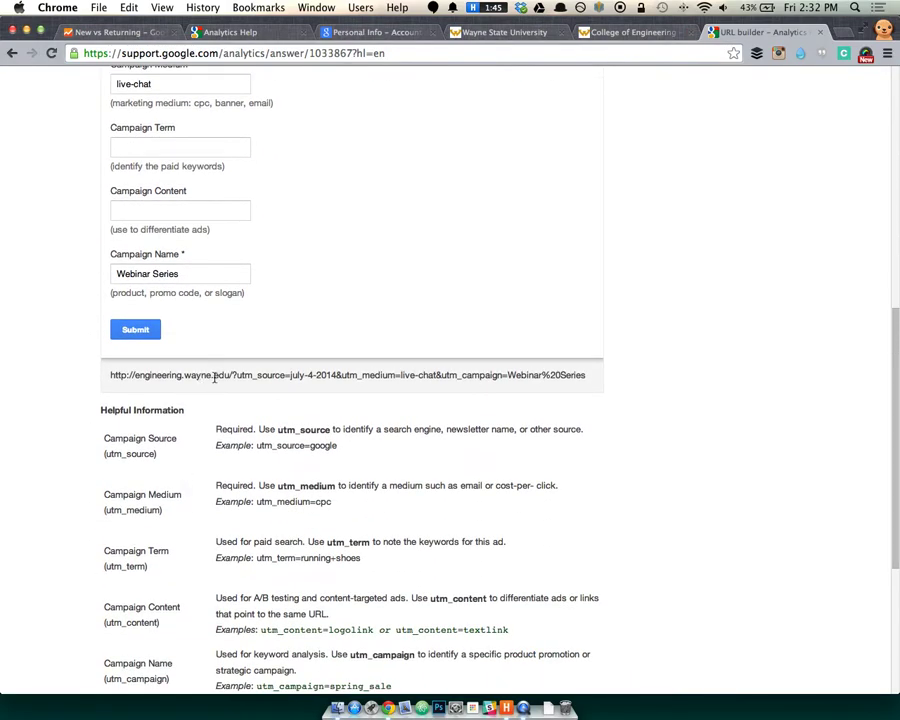
pyautogui.moveTo(237, 375); pyautogui.dragTo(588, 371)
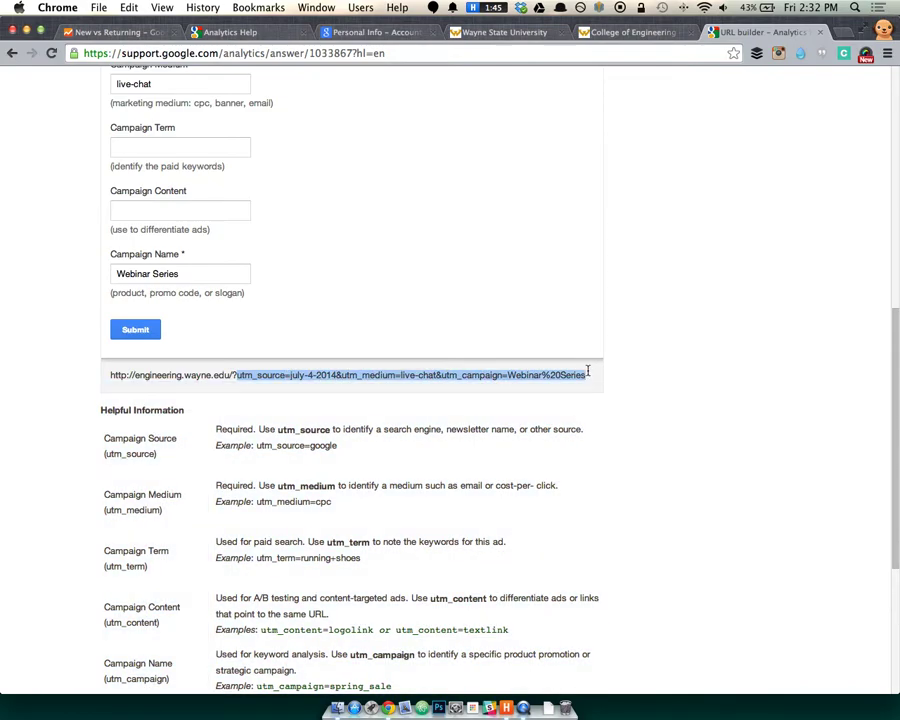
pyautogui.click(588, 371)
pyautogui.tripleClick(555, 370)
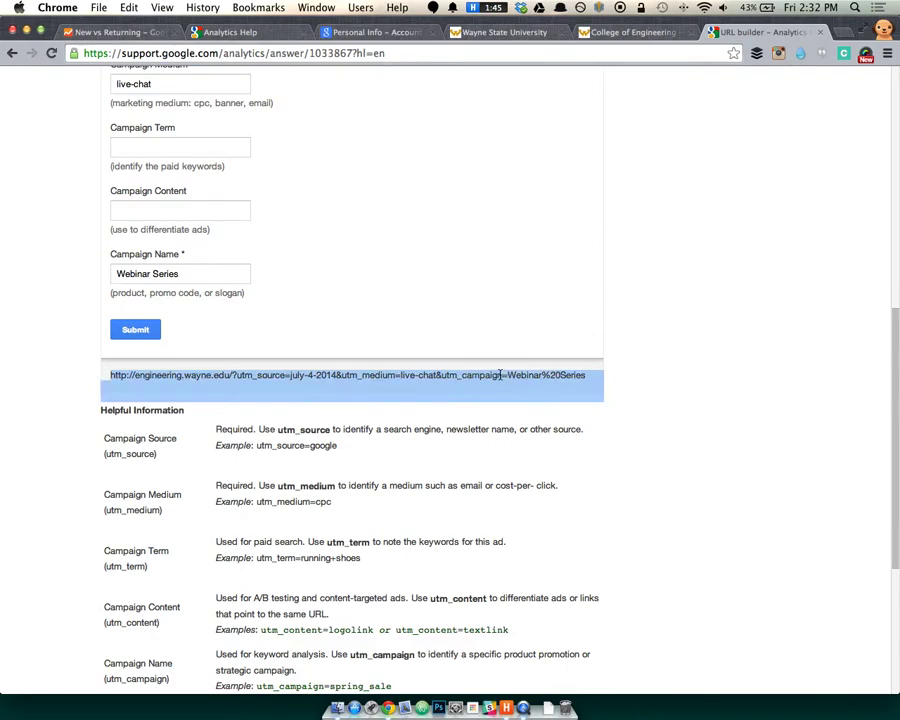
pyautogui.click(646, 374)
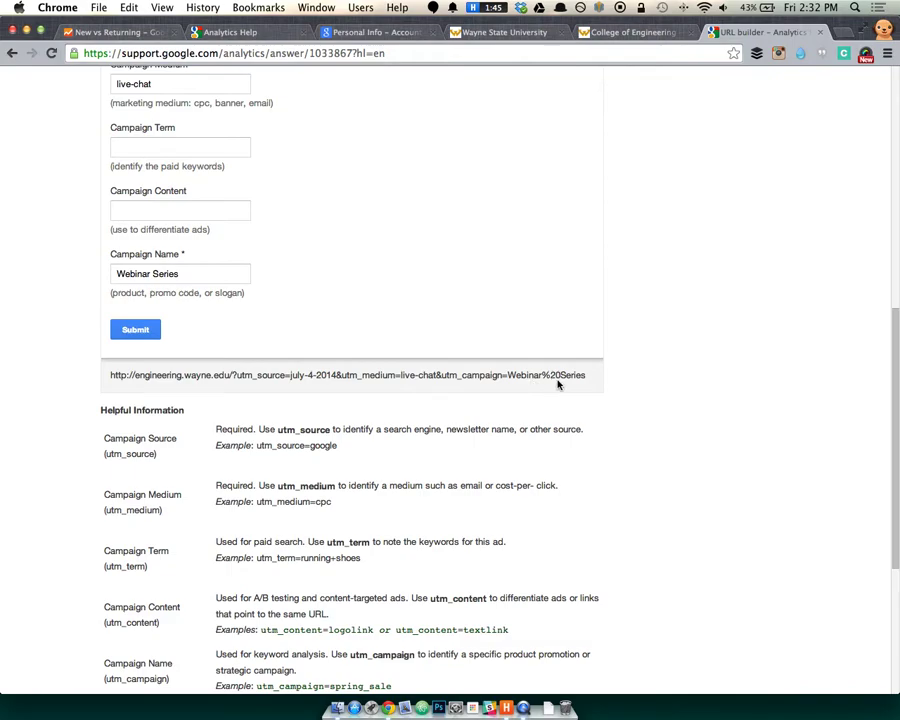
pyautogui.moveTo(584, 375); pyautogui.dragTo(103, 379)
pyautogui.press('super+c')
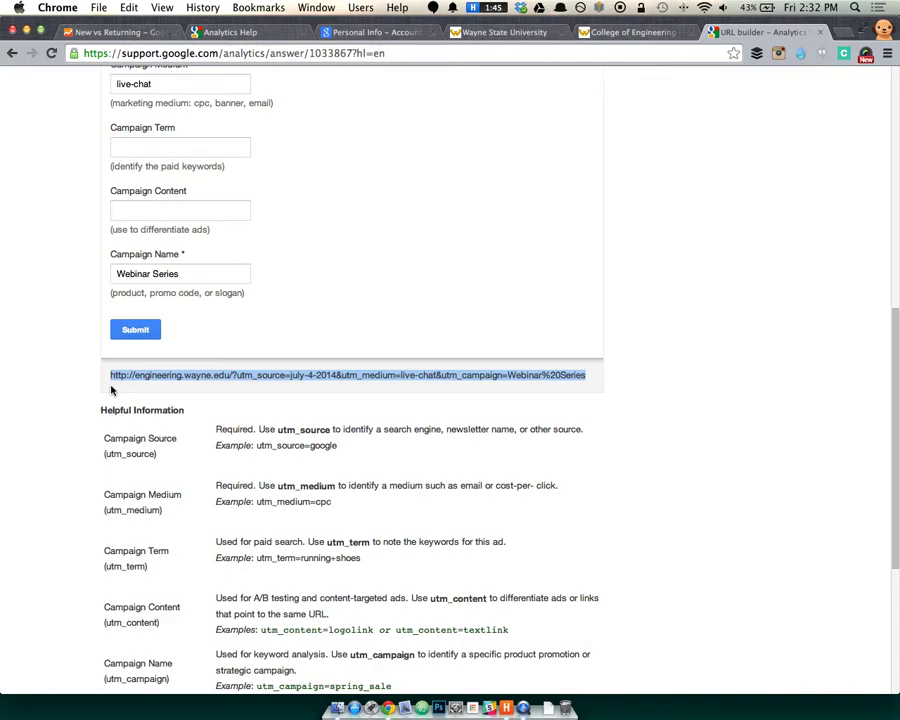
# Load bit.ly in a new tab and paste the campaign URL to shorten it.
pyautogui.press('super+t')
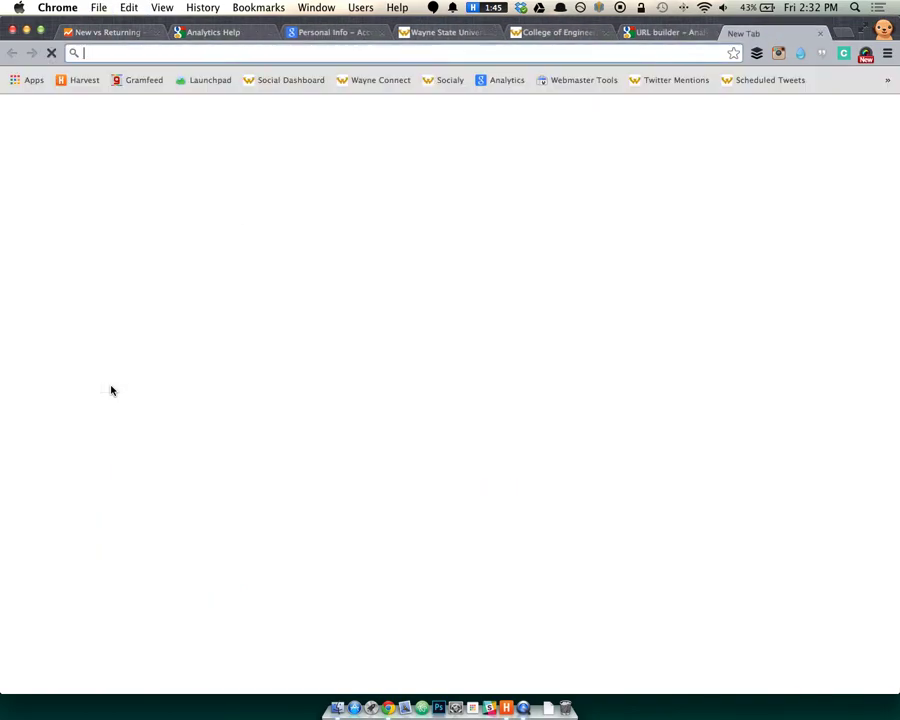
pyautogui.write('bit.klyt')
pyautogui.press('BackSpace')
pyautogui.press('BackSpace')
pyautogui.press('BackSpace')
pyautogui.press('BackSpace')
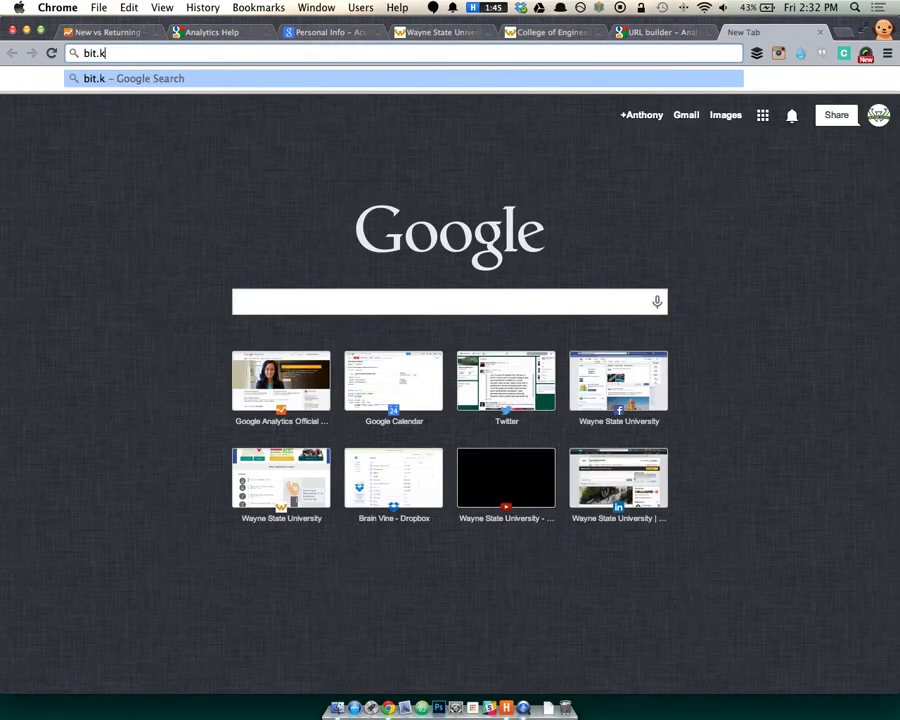
pyautogui.write('ly')
pyautogui.press('Return')
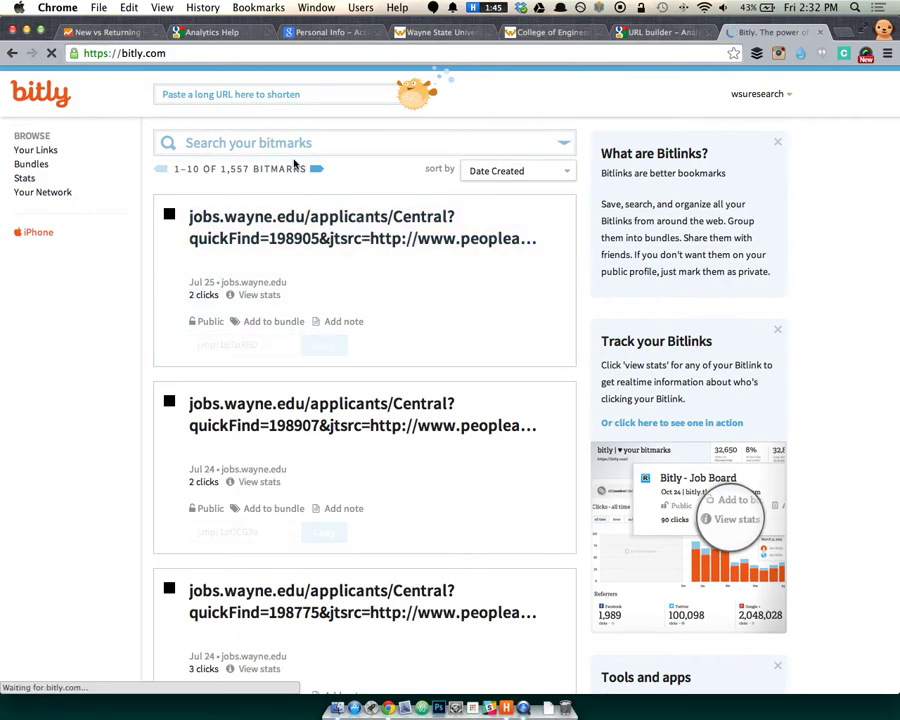
pyautogui.click(189, 95)
pyautogui.press('super+v')
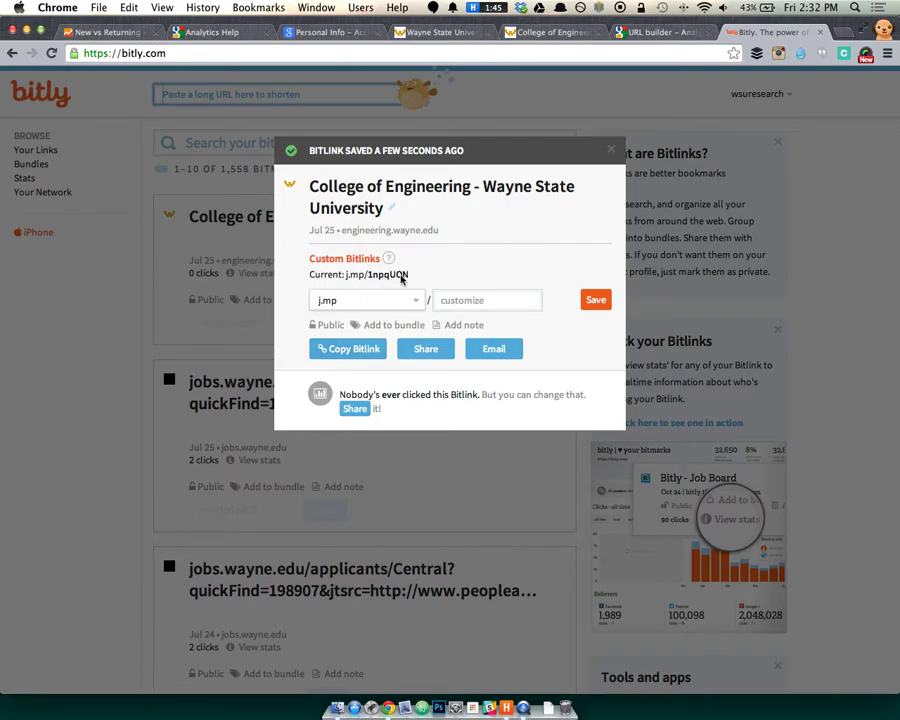
# Customize the short link to j.mp/eng-july-webinar, save it, and select it.
pyautogui.click(479, 301)
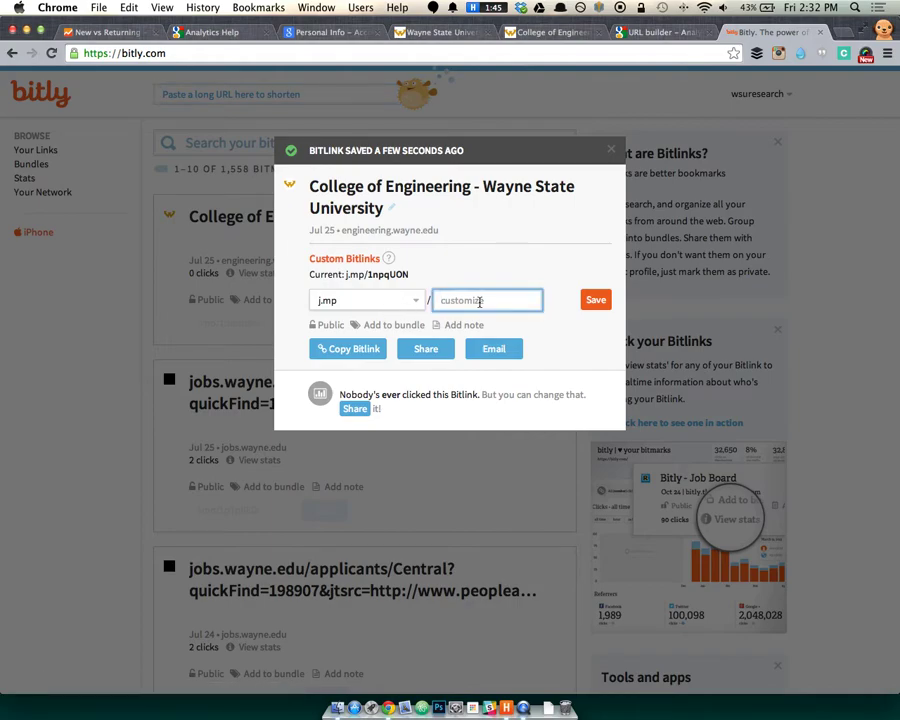
pyautogui.write('july-webinar')
pyautogui.write('eng-')
pyautogui.click(594, 301)
pyautogui.moveTo(348, 276)
pyautogui.mouseDown()
pyautogui.moveTo(441, 278)
pyautogui.moveTo(346, 276)
pyautogui.mouseUp()
pyautogui.hotkey('ctrl', 'c')
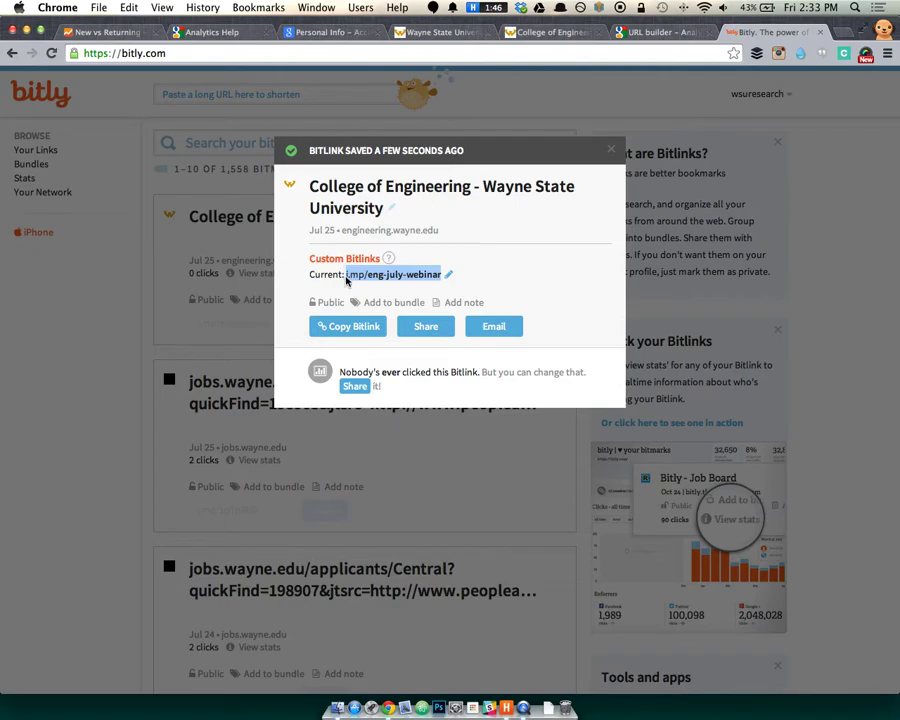
# Test j.mp/eng-july-webinar in a new tab, check its utm tags, then close Bitly's link details.
pyautogui.hotkey('ctrl', 't')
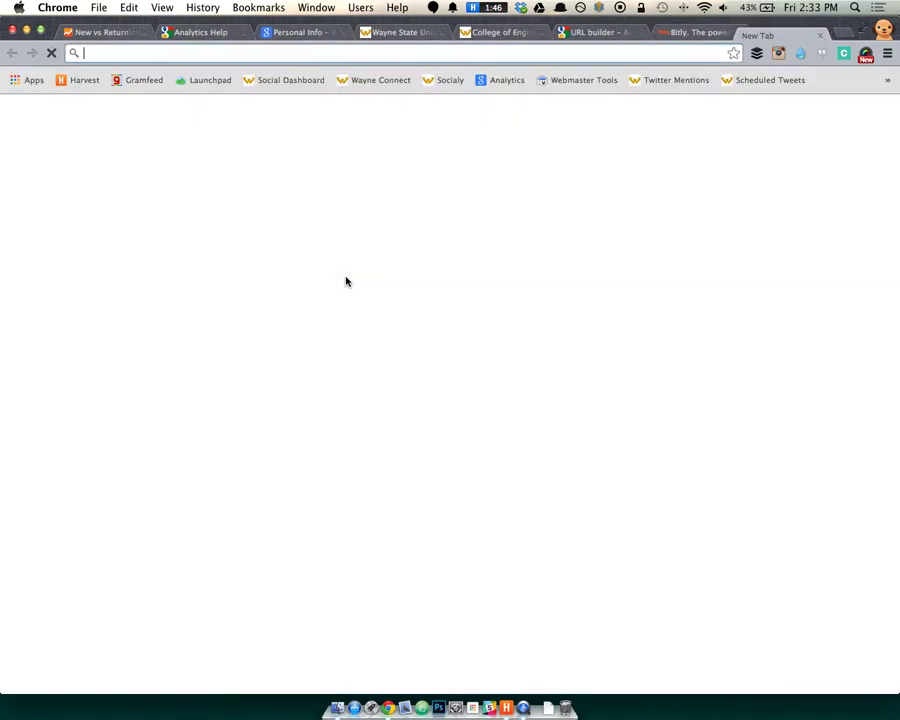
pyautogui.hotkey('ctrl', 'v')
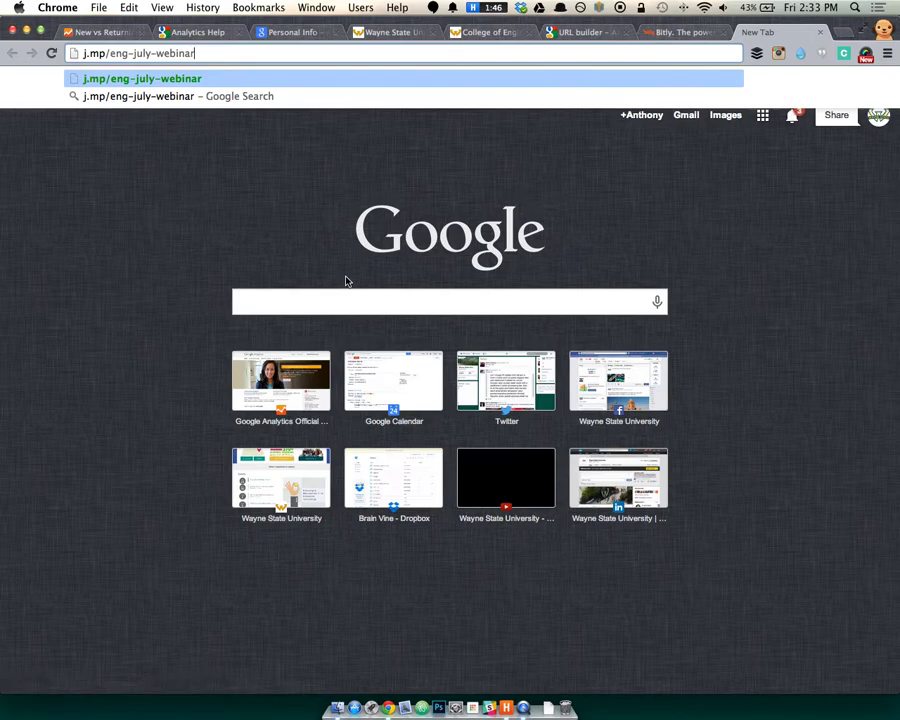
pyautogui.press('Return')
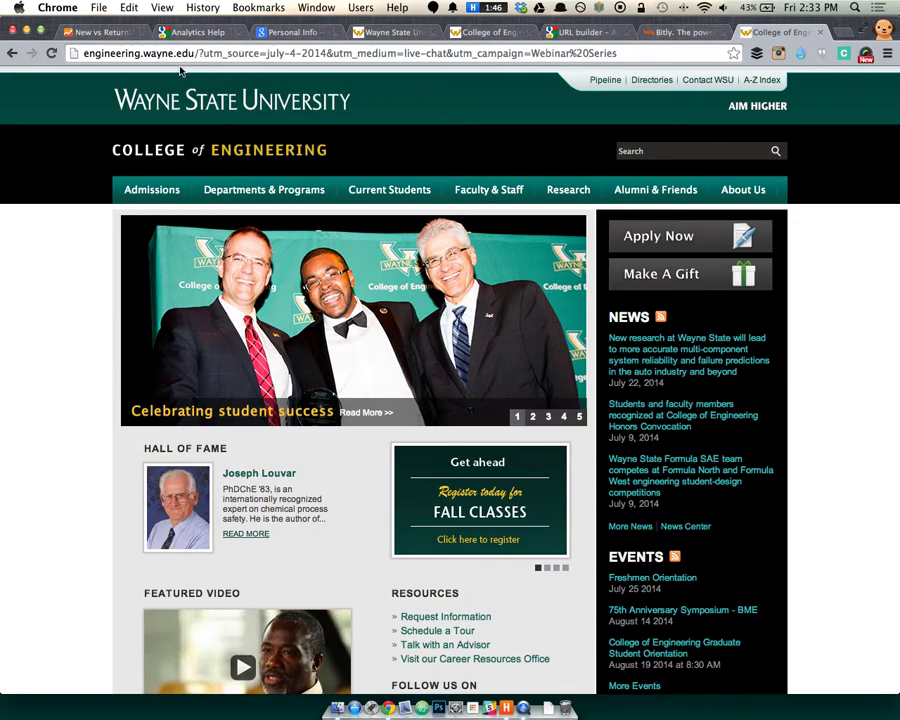
pyautogui.click(190, 53)
pyautogui.moveTo(198, 53); pyautogui.dragTo(606, 58)
pyautogui.hotkey('ctrl', 'shift', 'Tab')
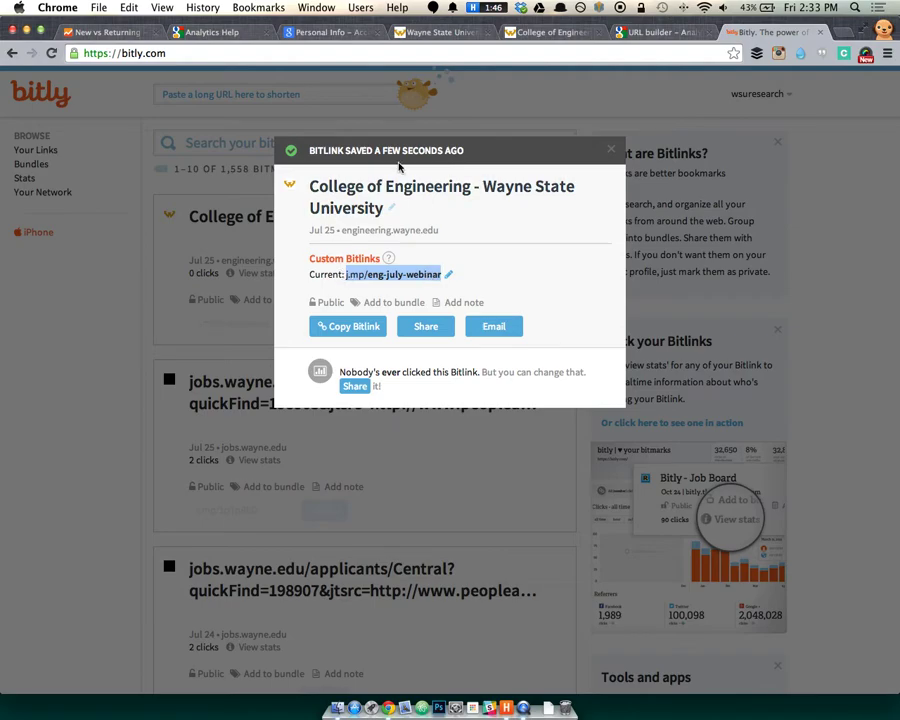
pyautogui.click(611, 149)
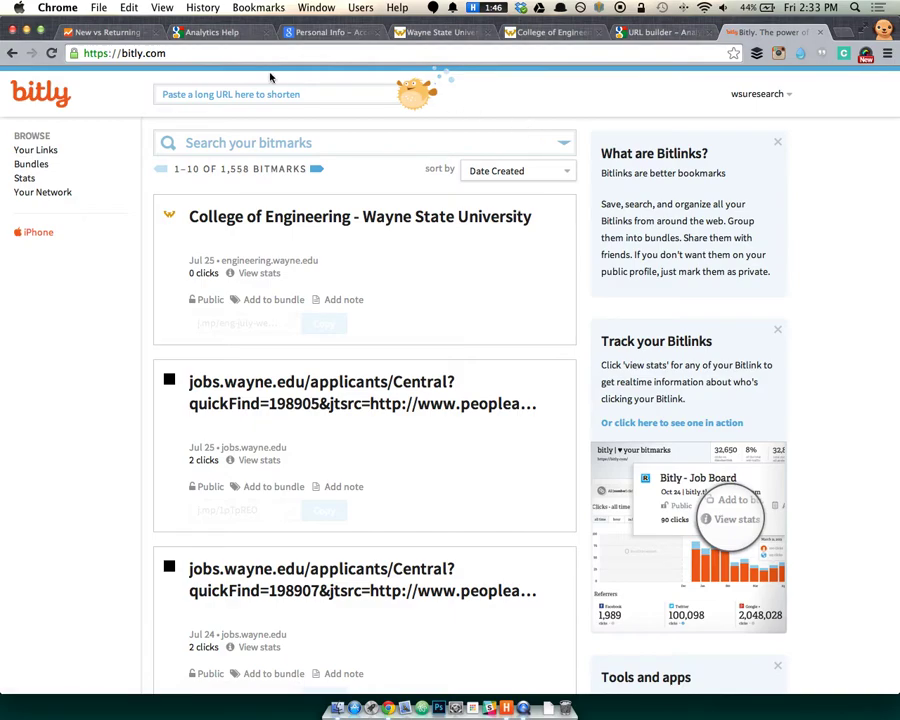
# Remove the From Helios segment from New vs Returning, then go back to the URL builder.
pyautogui.click(112, 33)
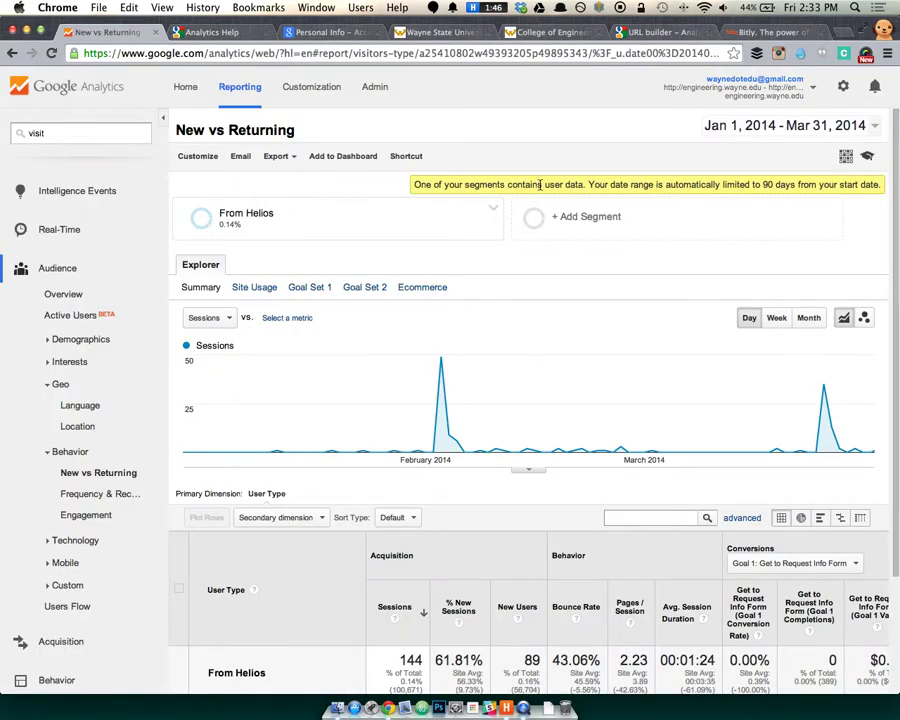
pyautogui.click(494, 207)
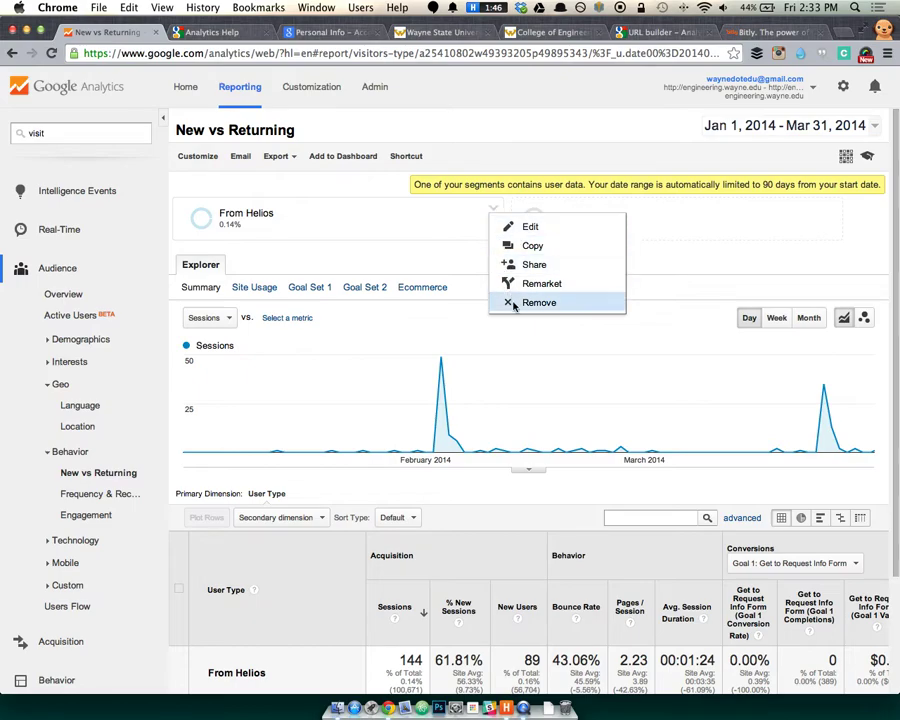
pyautogui.click(512, 302)
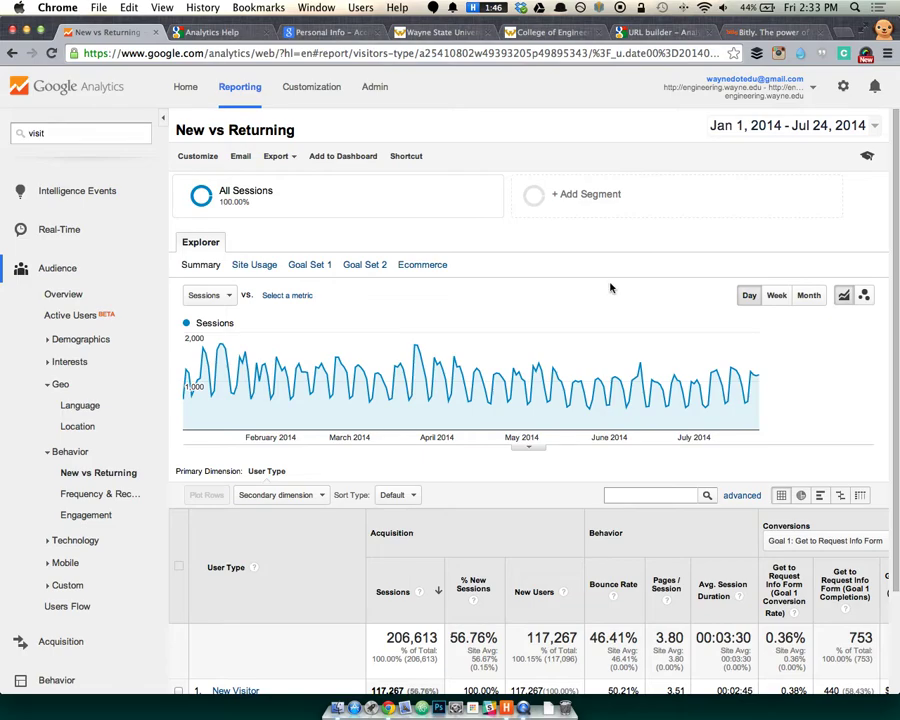
pyautogui.click(661, 31)
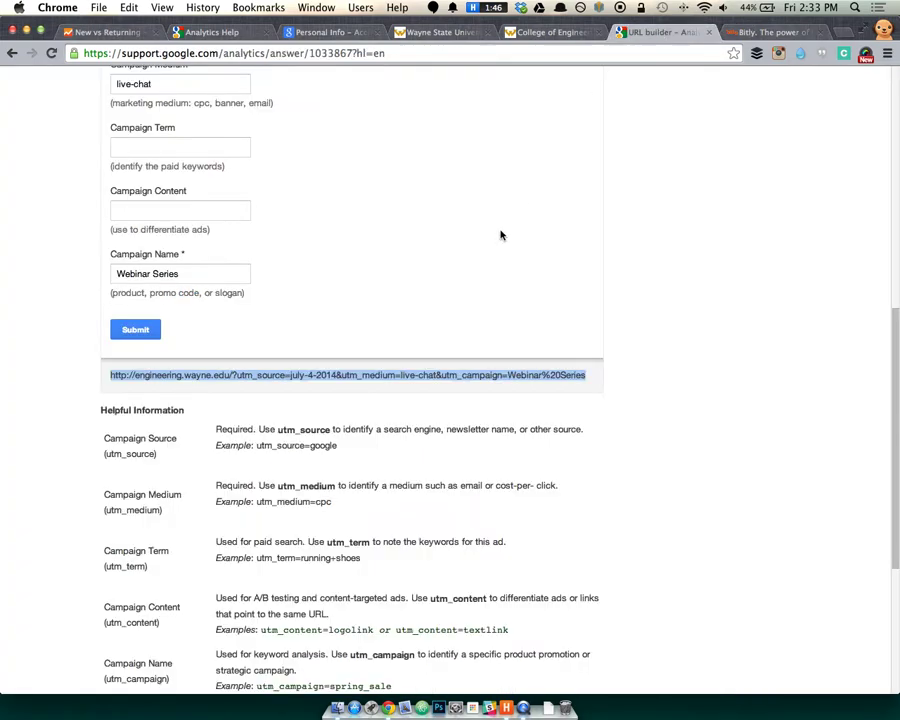
# Select the site's base address within the generated campaign URL.
pyautogui.click(320, 375)
pyautogui.click(233, 376)
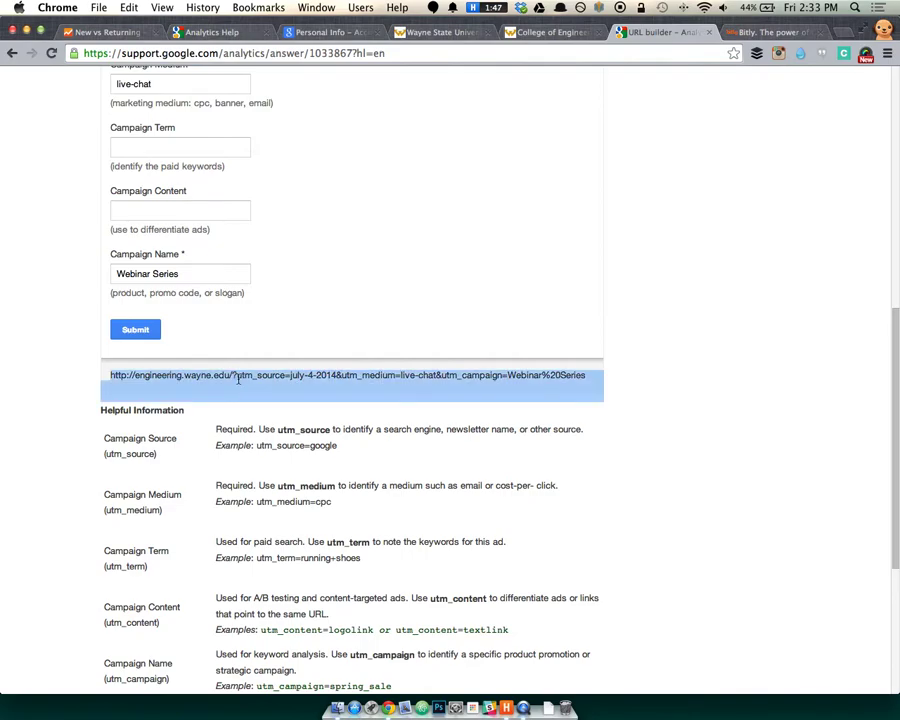
pyautogui.click(320, 376)
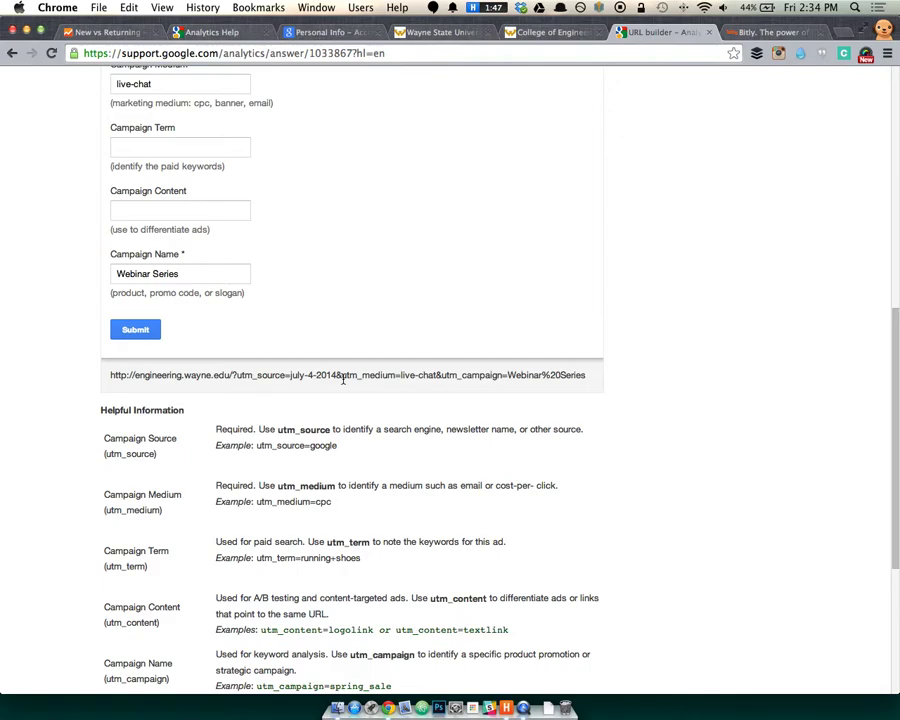
pyautogui.moveTo(232, 375); pyautogui.dragTo(107, 365)
pyautogui.press('super+c')
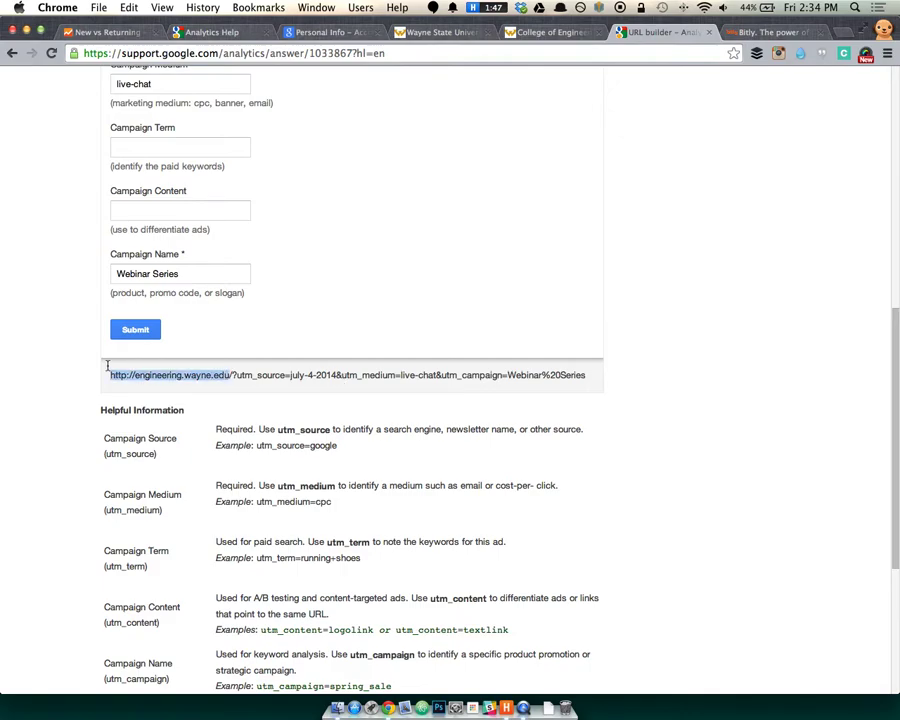
# Load the base address in a new tab, close it, and return to the New vs Returning report.
pyautogui.press('super+t')
pyautogui.press('super+v')
pyautogui.press('Return')
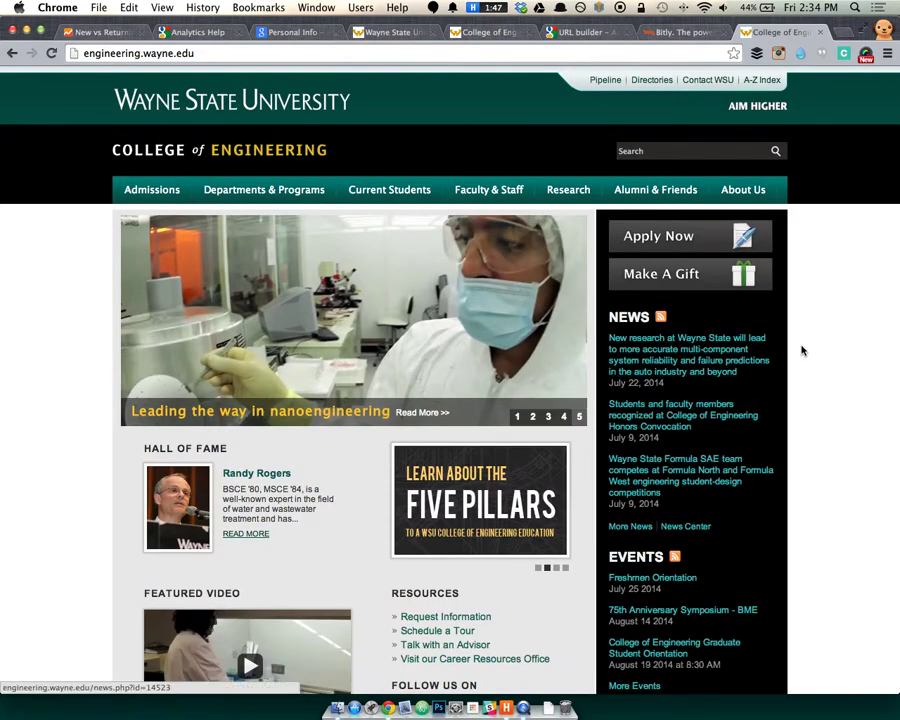
pyautogui.press('super+w')
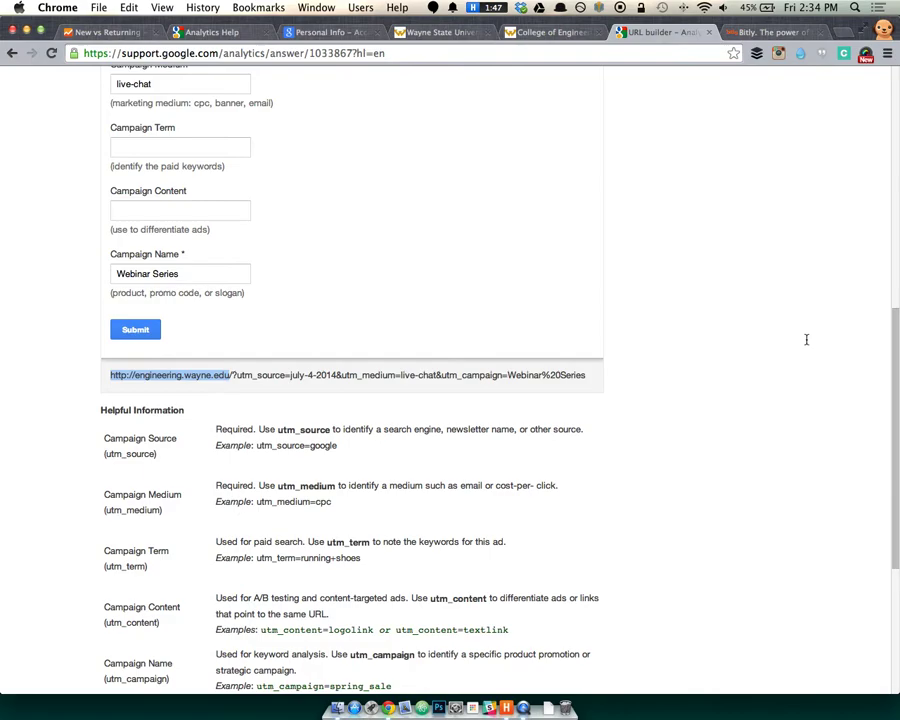
pyautogui.click(105, 32)
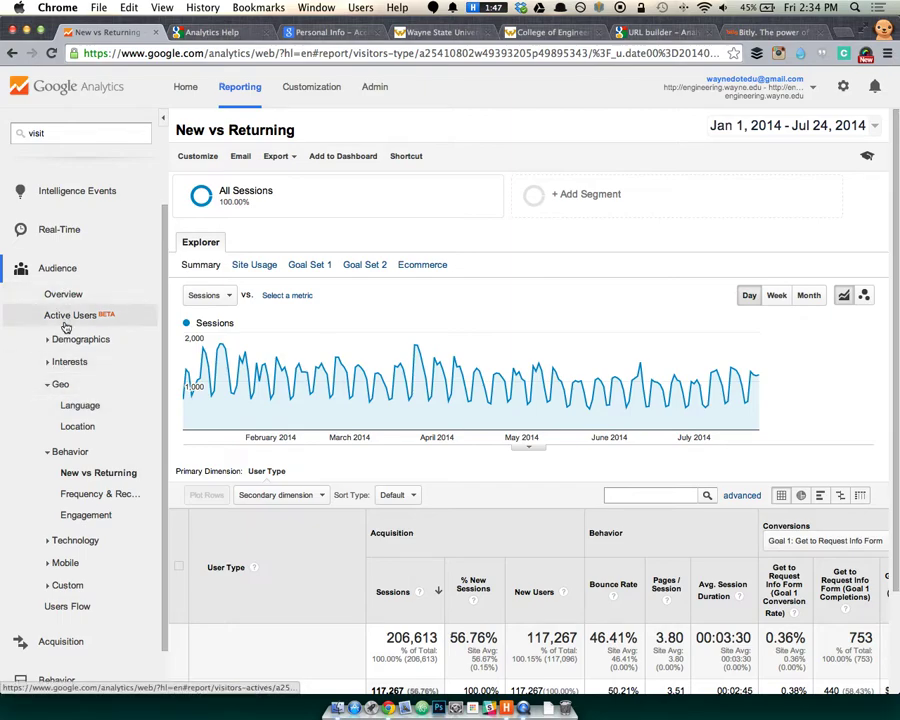
pyautogui.click(93, 409)
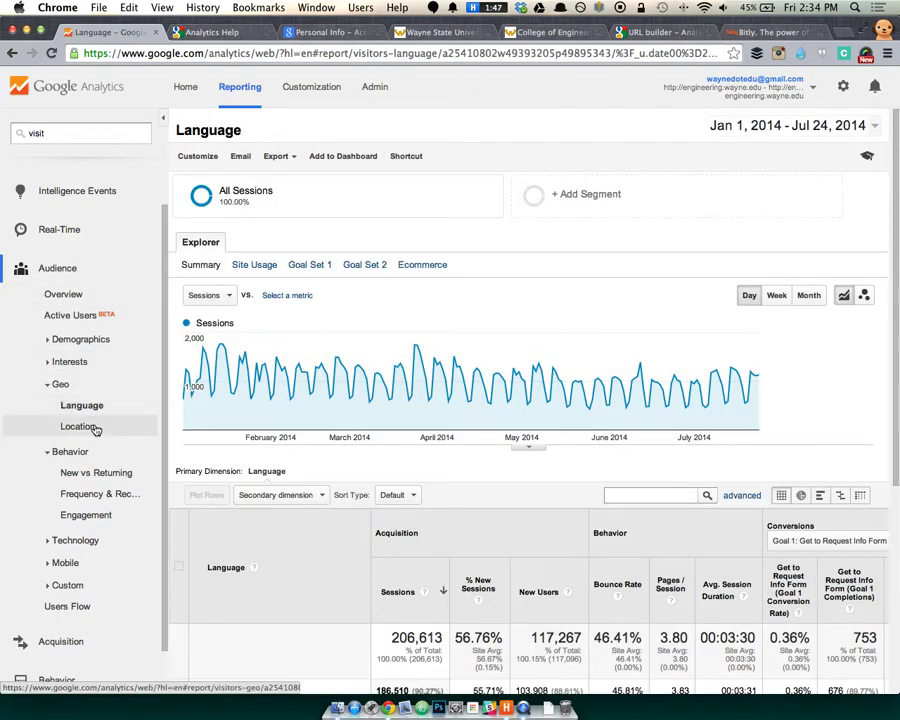
pyautogui.click(76, 425)
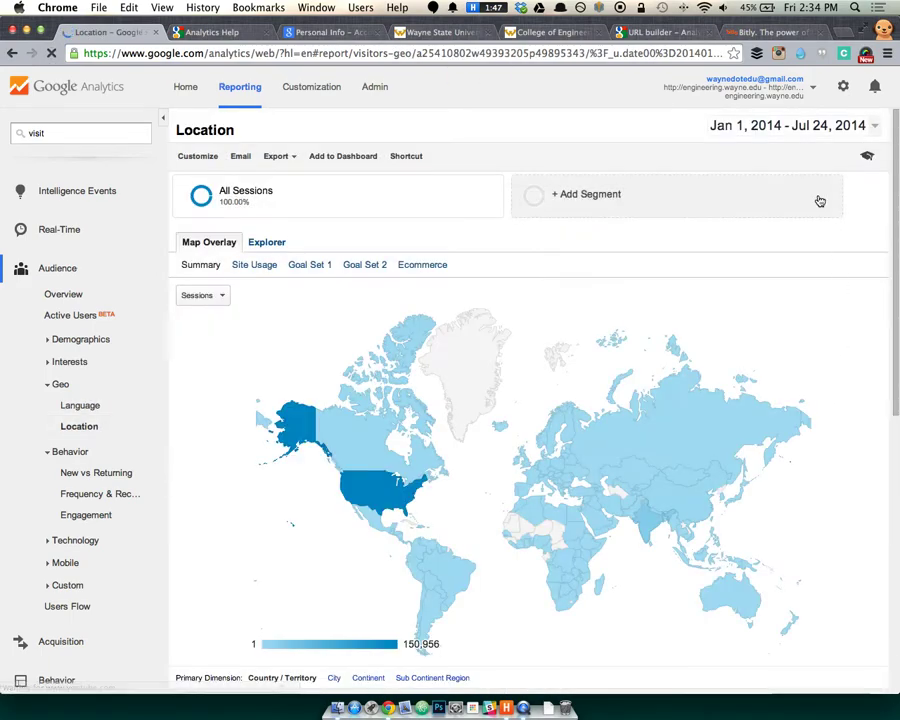
pyautogui.scroll(-5, 546, 368)
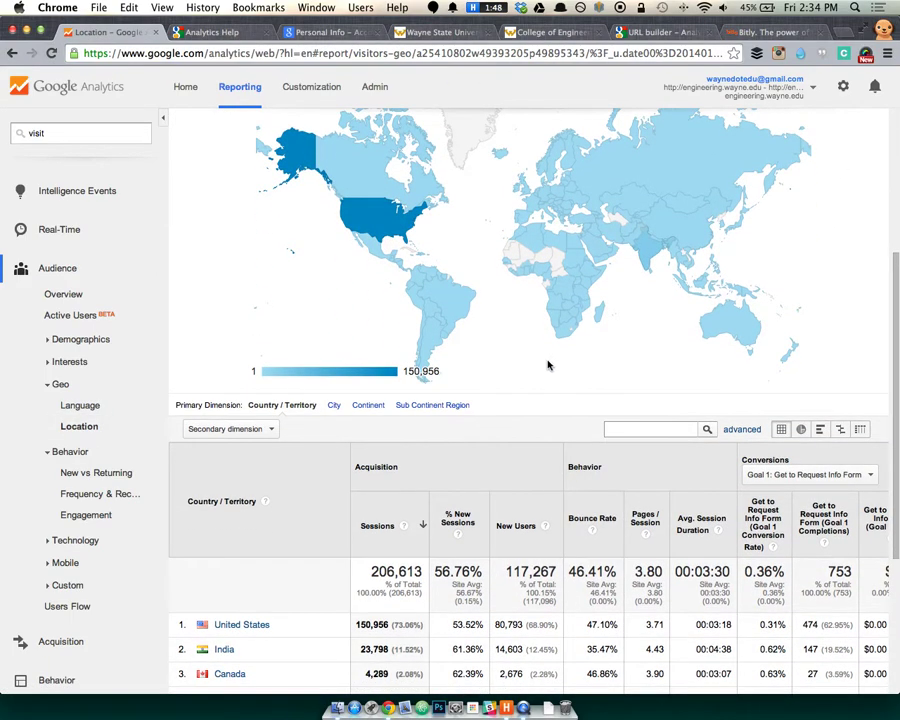
pyautogui.scroll(-5, 560, 366)
pyautogui.scroll(-2, 260, 470)
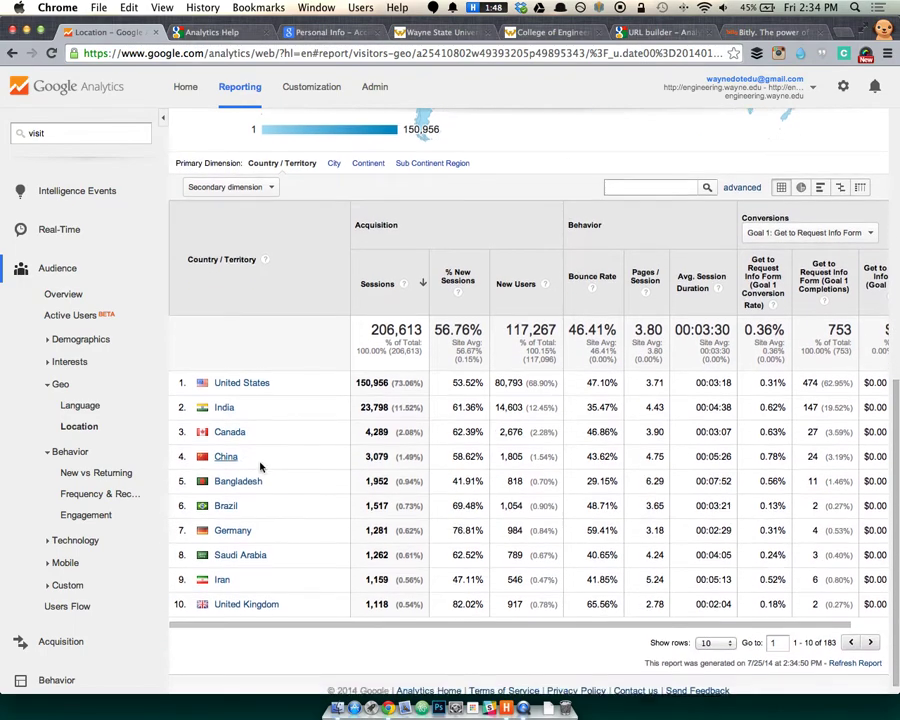
pyautogui.click(226, 396)
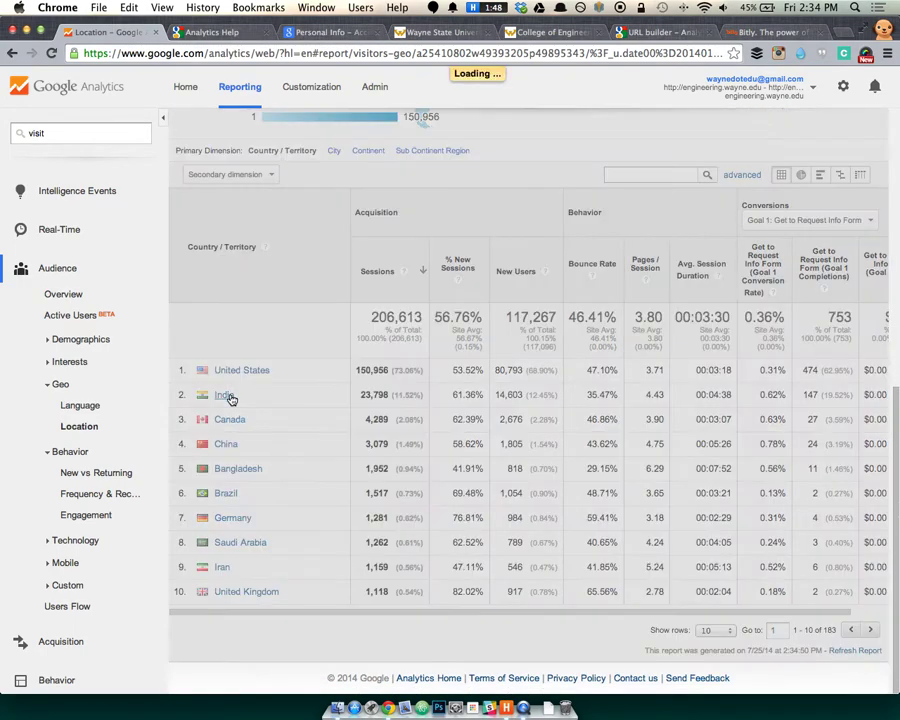
pyautogui.scroll(-10, 376, 418)
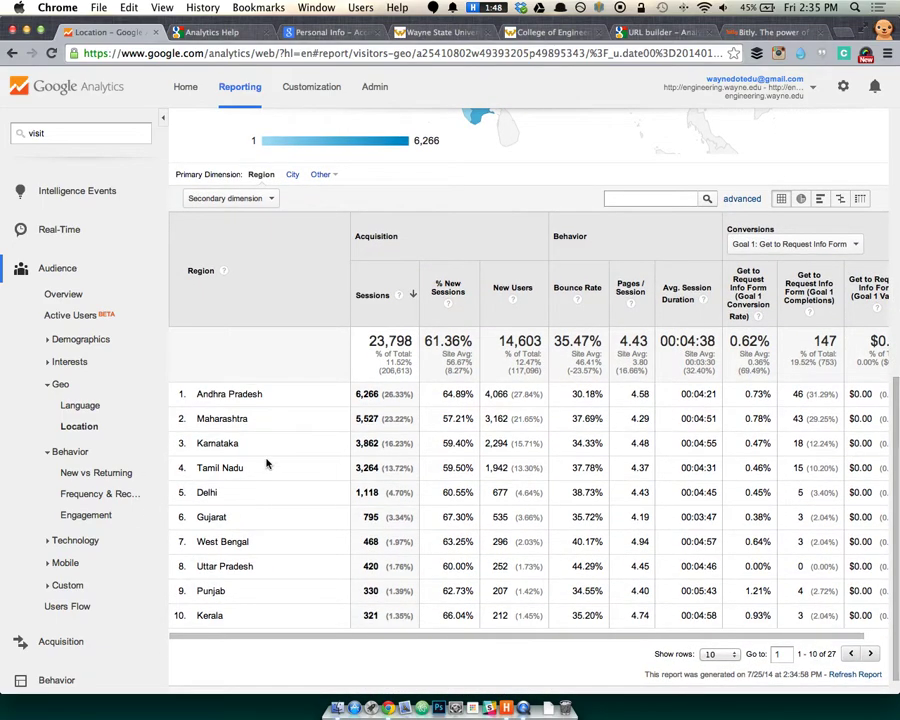
pyautogui.scroll(10, 268, 462)
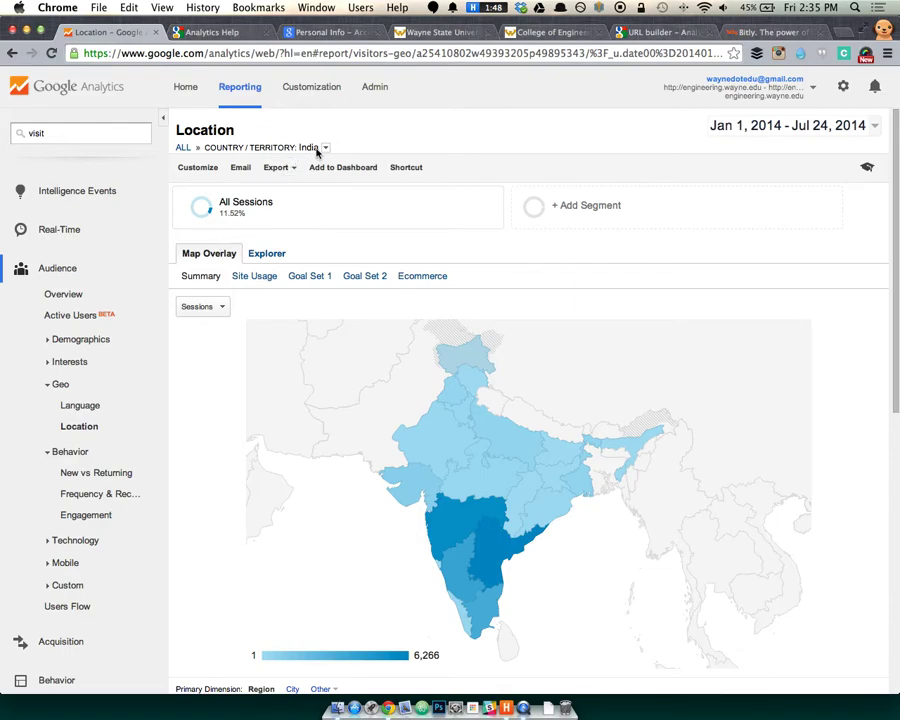
pyautogui.click(184, 148)
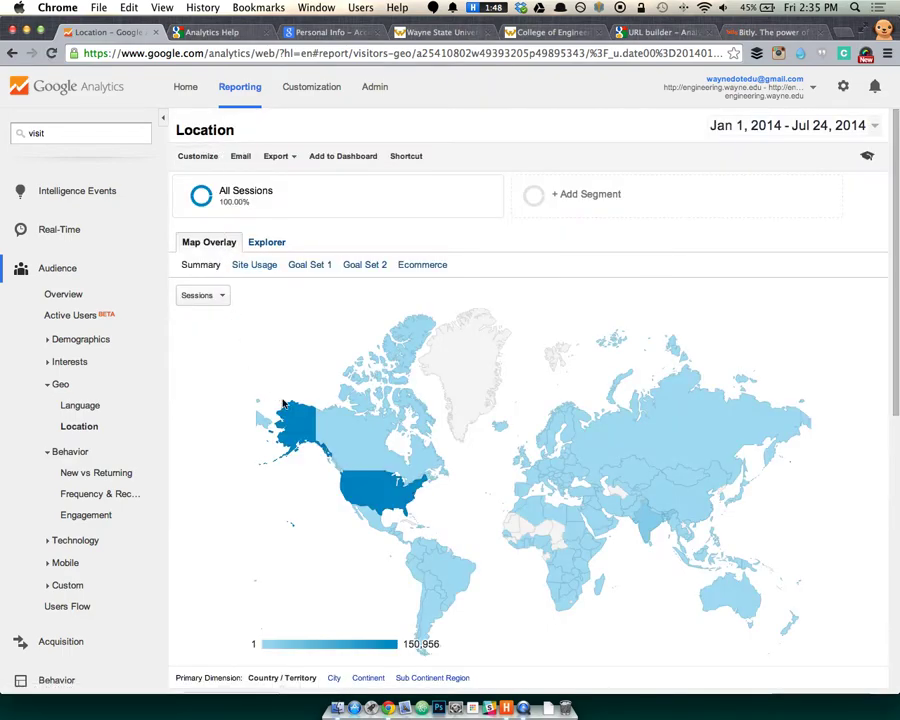
pyautogui.scroll(-10, 283, 396)
pyautogui.click(251, 368)
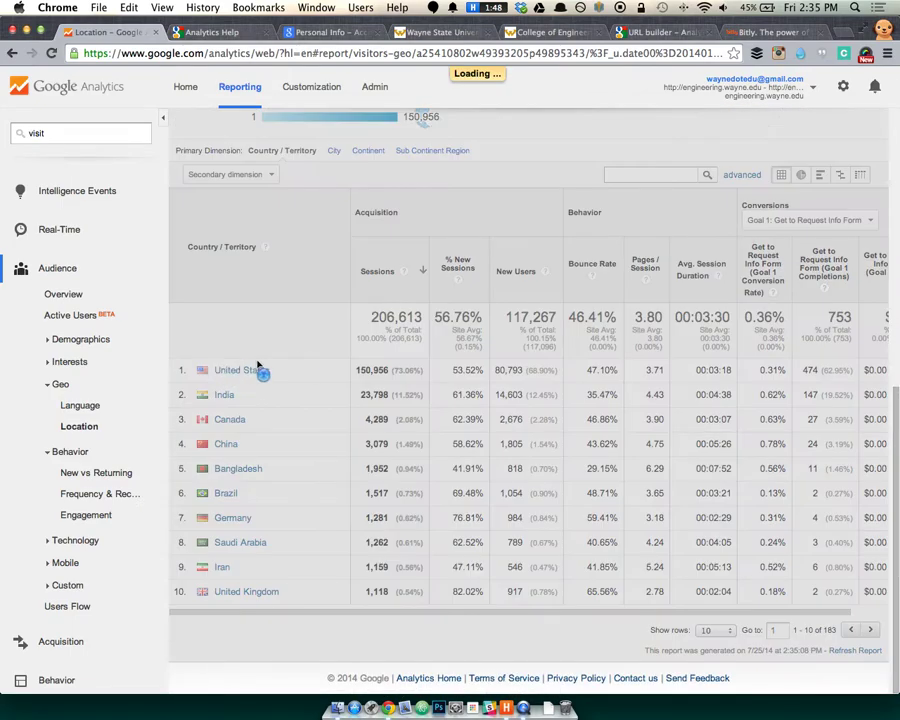
pyautogui.scroll(-3, 396, 364)
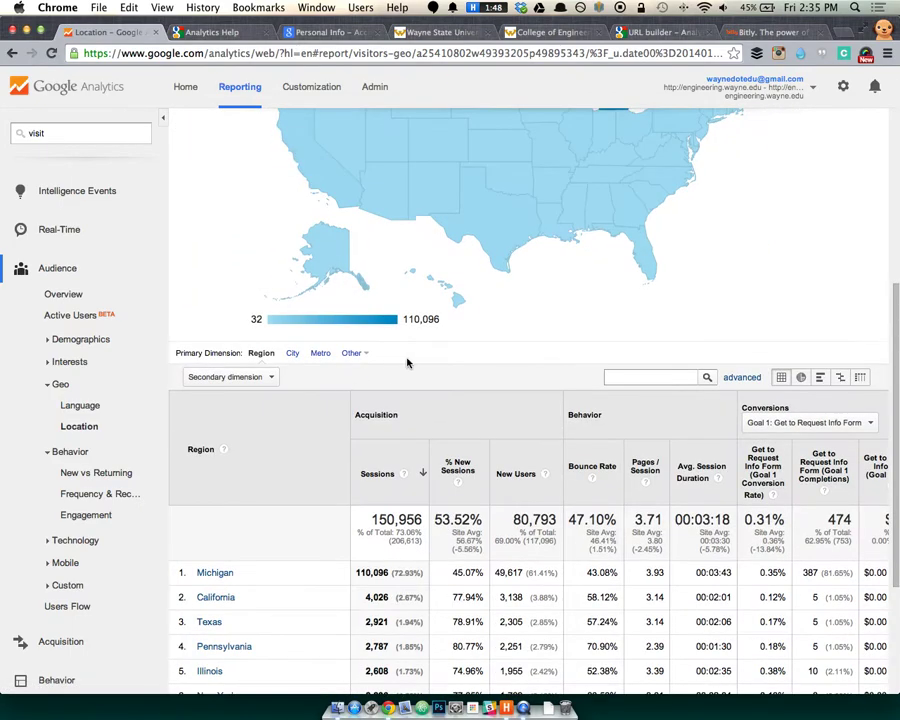
pyautogui.scroll(3, 467, 352)
pyautogui.click(618, 395)
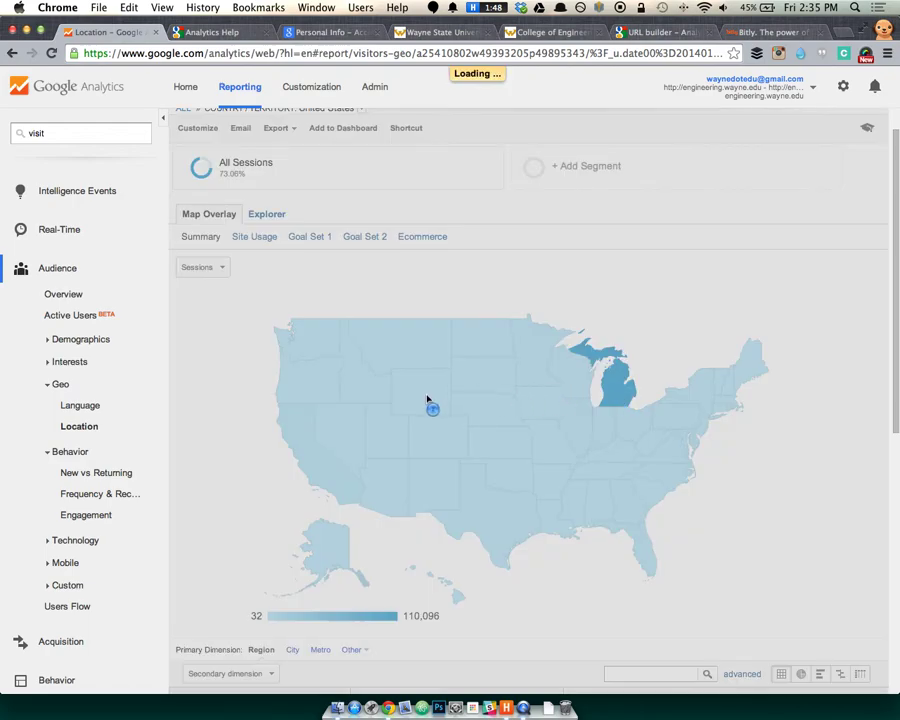
pyautogui.scroll(-5, 487, 472)
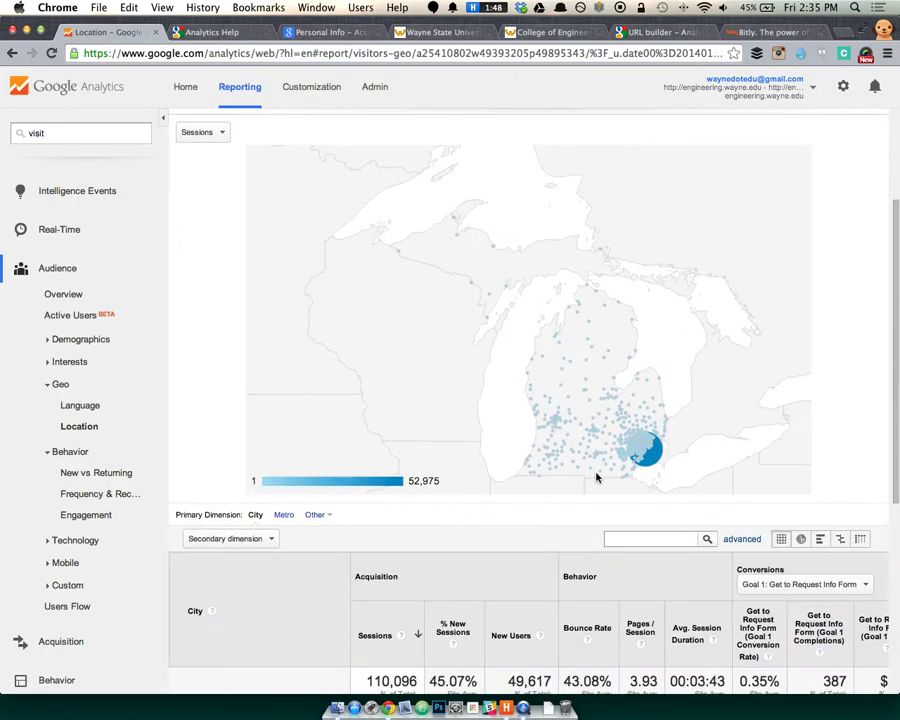
pyautogui.scroll(-3, 490, 465)
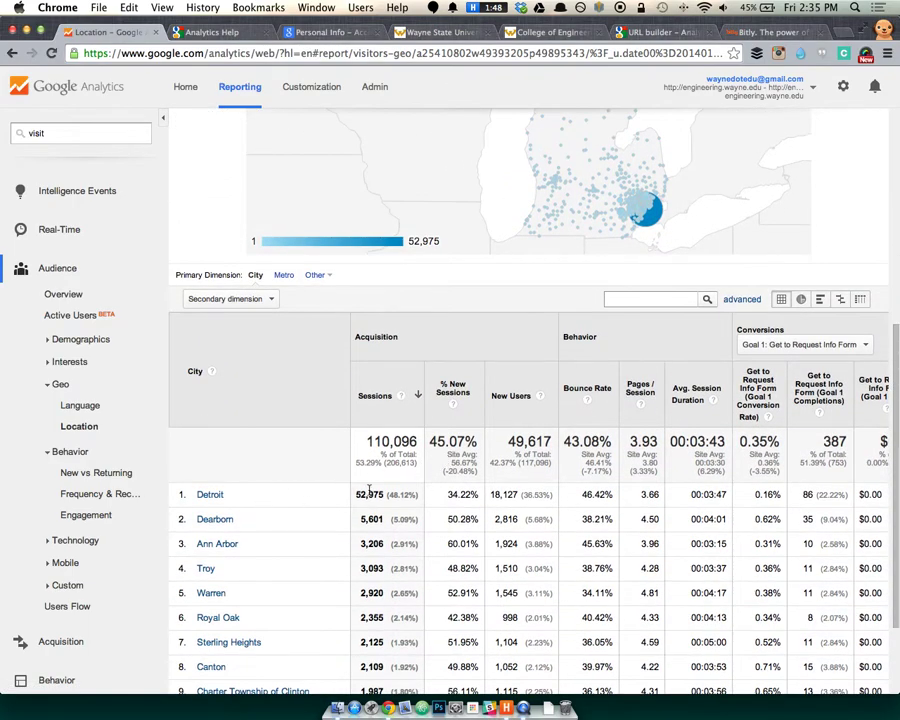
pyautogui.scroll(-3, 311, 503)
pyautogui.moveTo(330, 402); pyautogui.dragTo(363, 508)
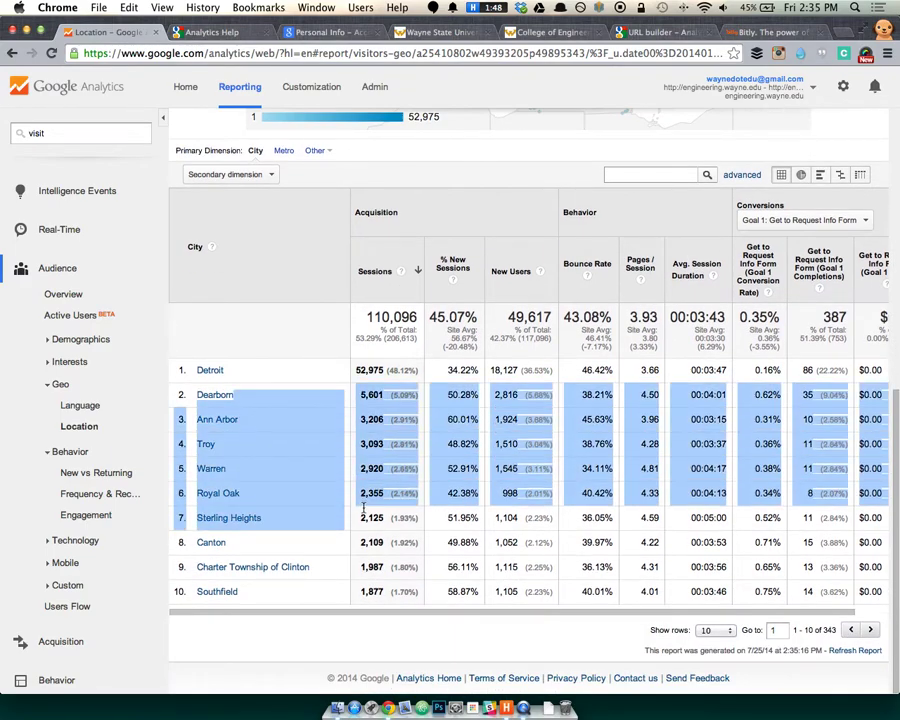
pyautogui.click(301, 294)
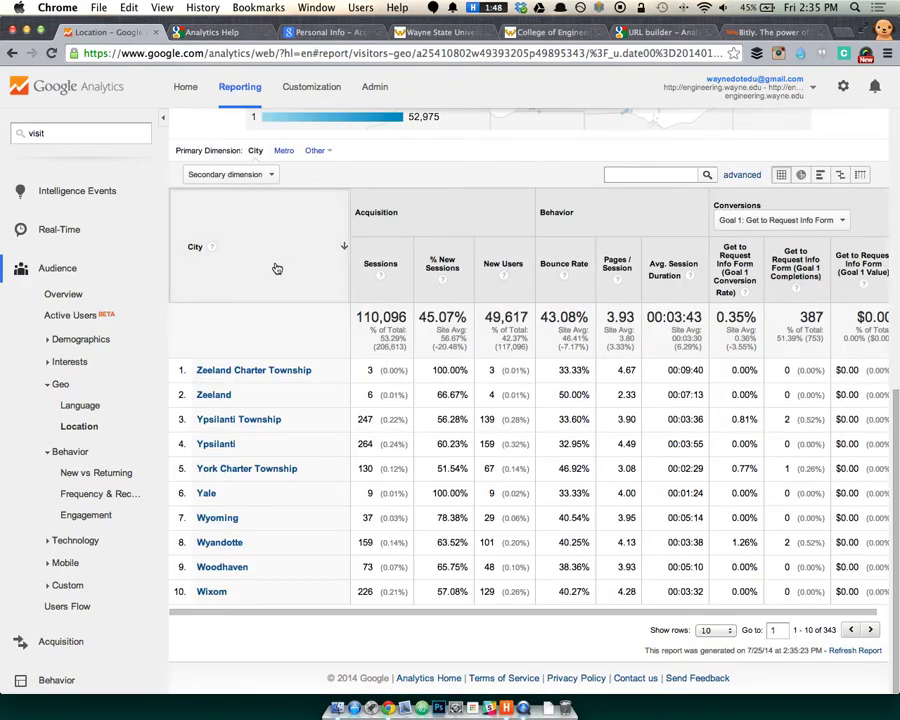
pyautogui.click(209, 345)
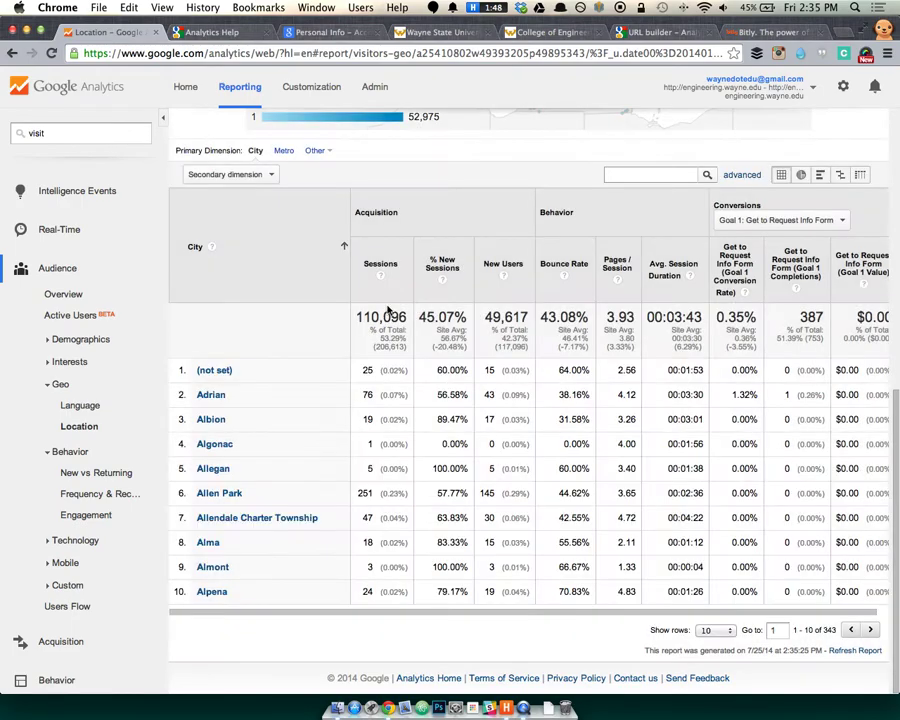
pyautogui.click(390, 278)
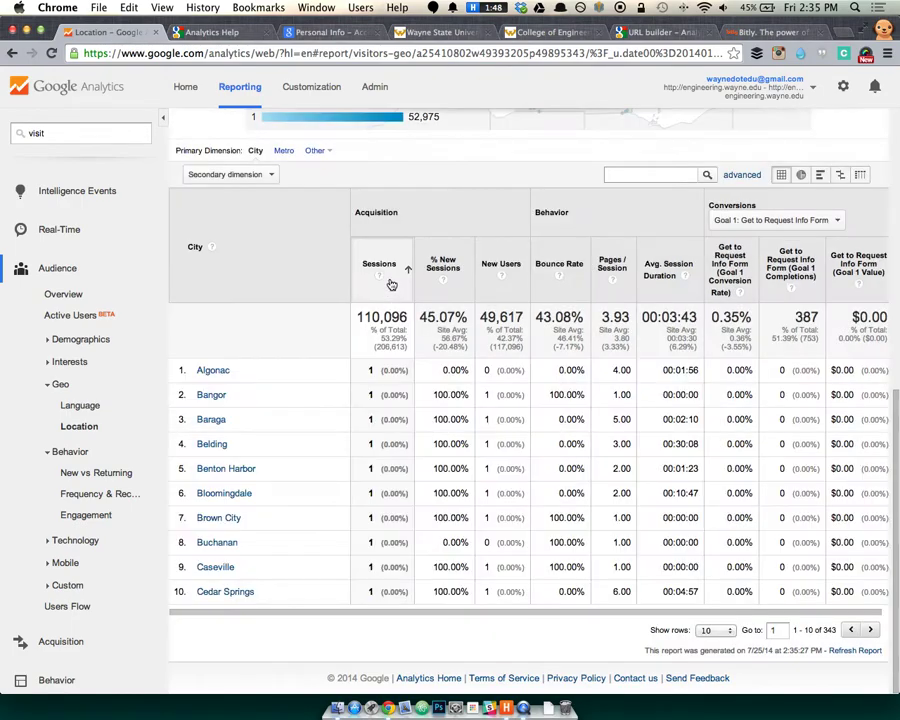
pyautogui.click(388, 283)
pyautogui.scroll(-1, 54, 297)
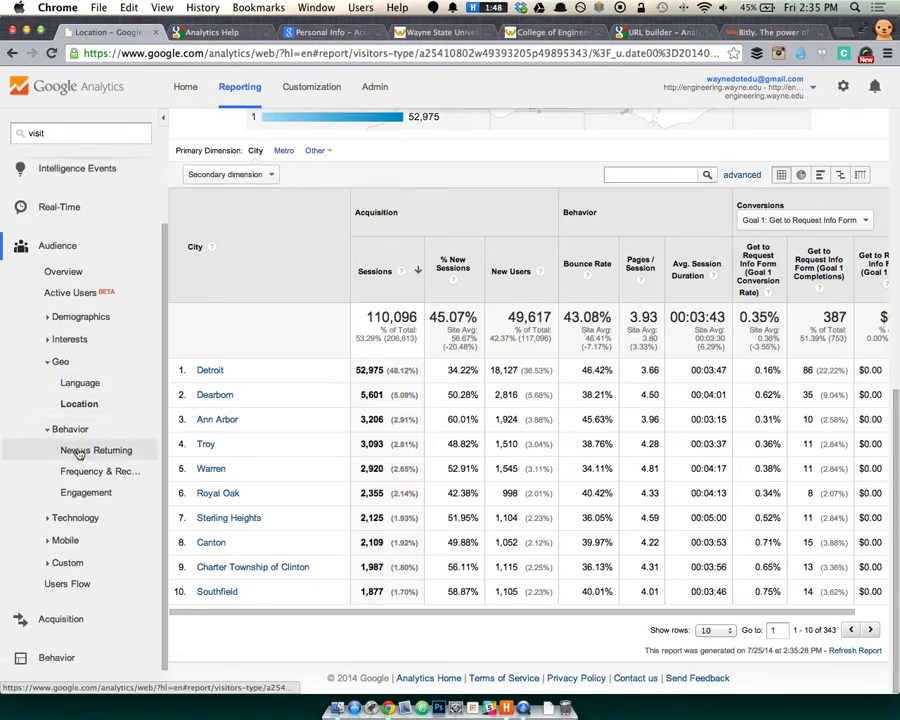
pyautogui.click(77, 451)
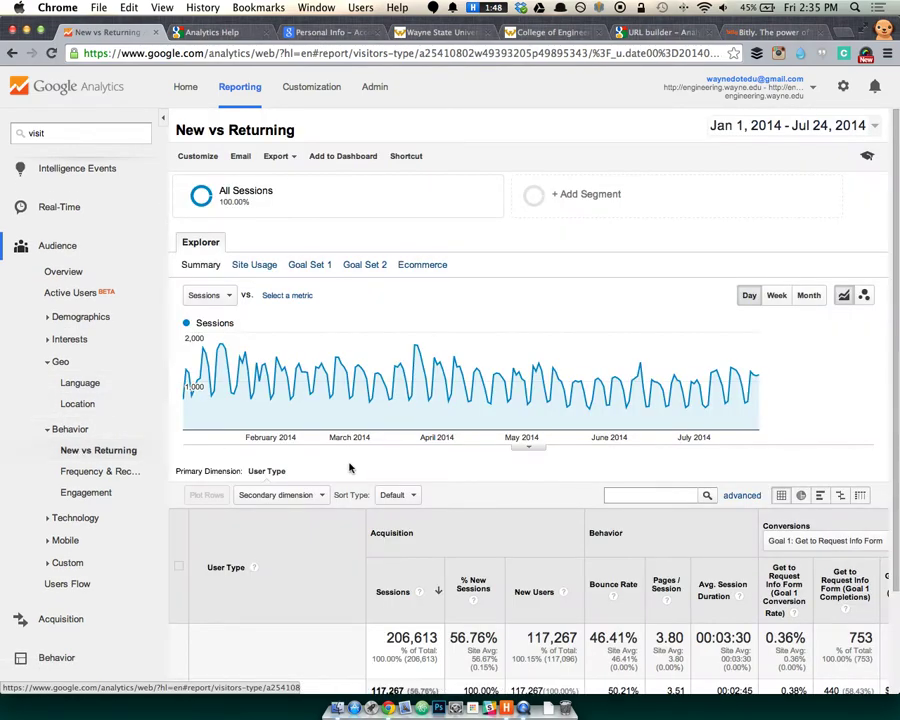
# Set the report date range to Last 30 days (Jun 25 – Jul 24, 2014).
pyautogui.click(795, 125)
pyautogui.click(780, 151)
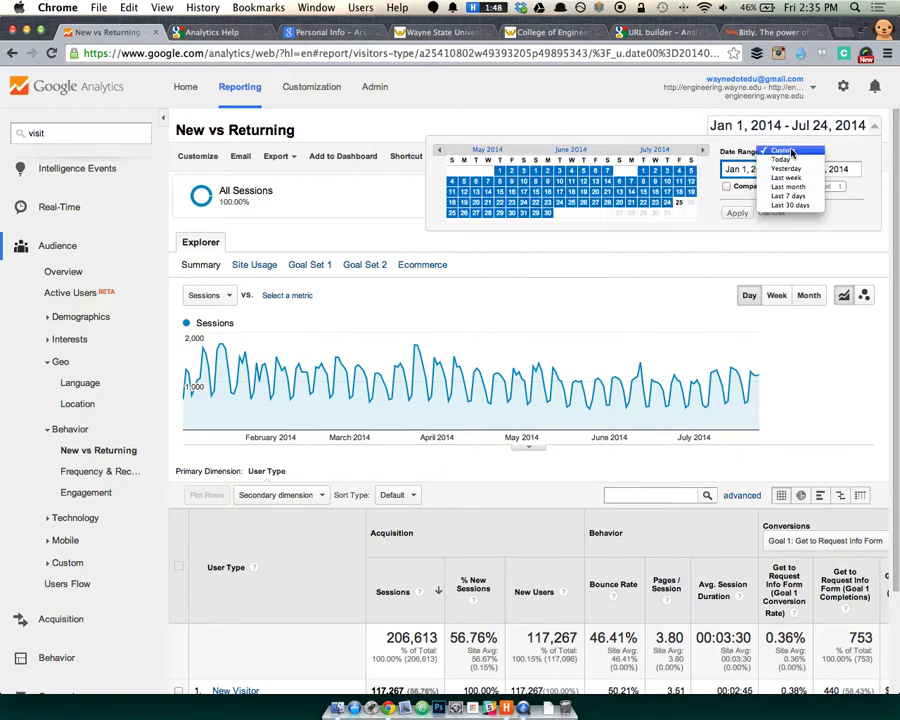
pyautogui.click(790, 205)
pyautogui.click(737, 213)
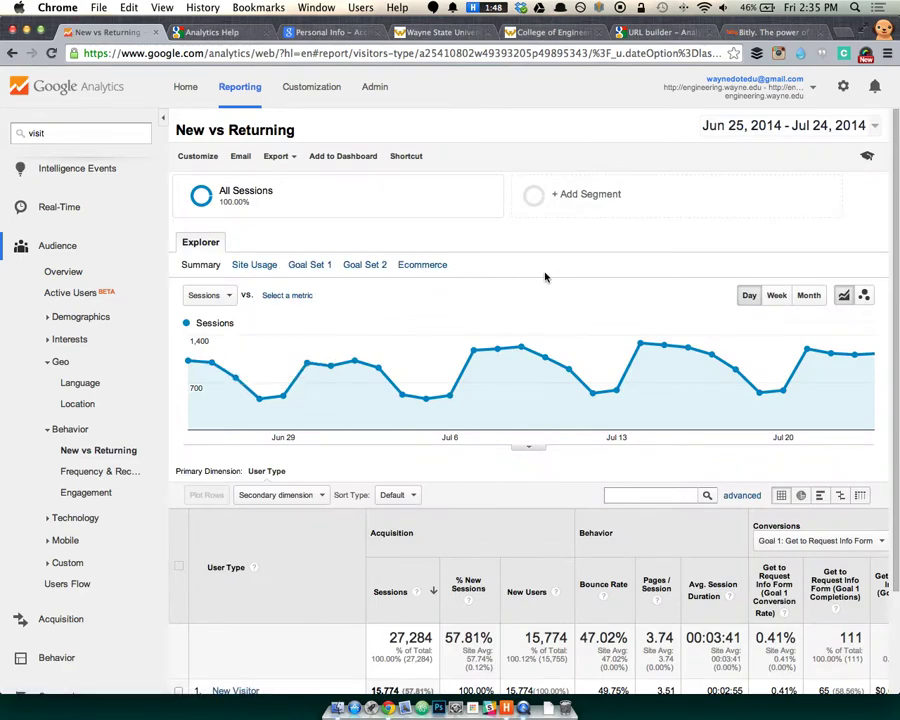
# Switch the report table from Site Usage to the Goal Set 1 columns.
pyautogui.scroll(-3, 534, 278)
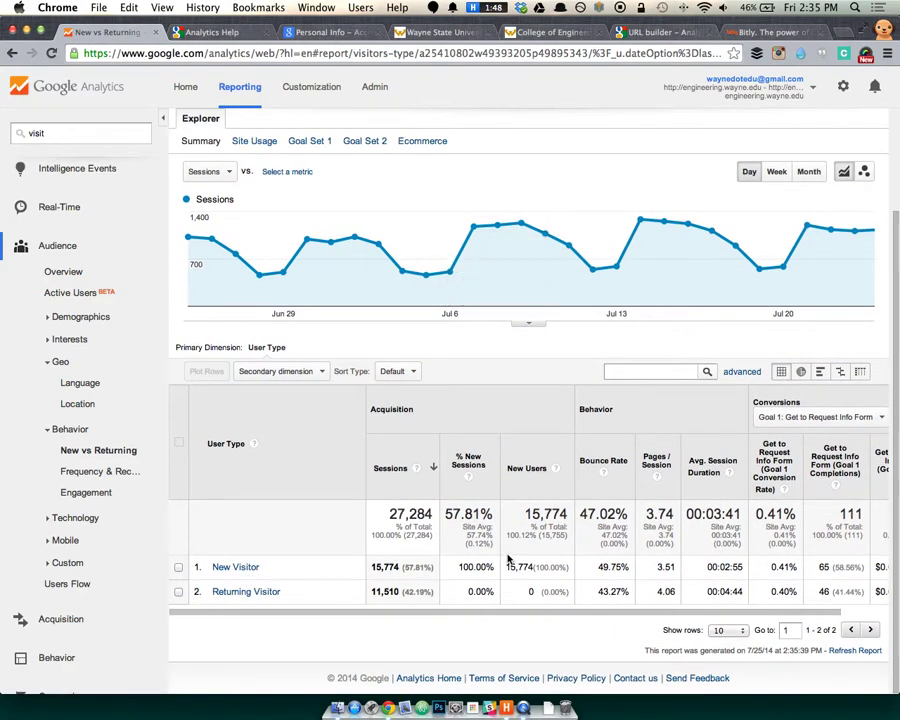
pyautogui.scroll(3, 494, 450)
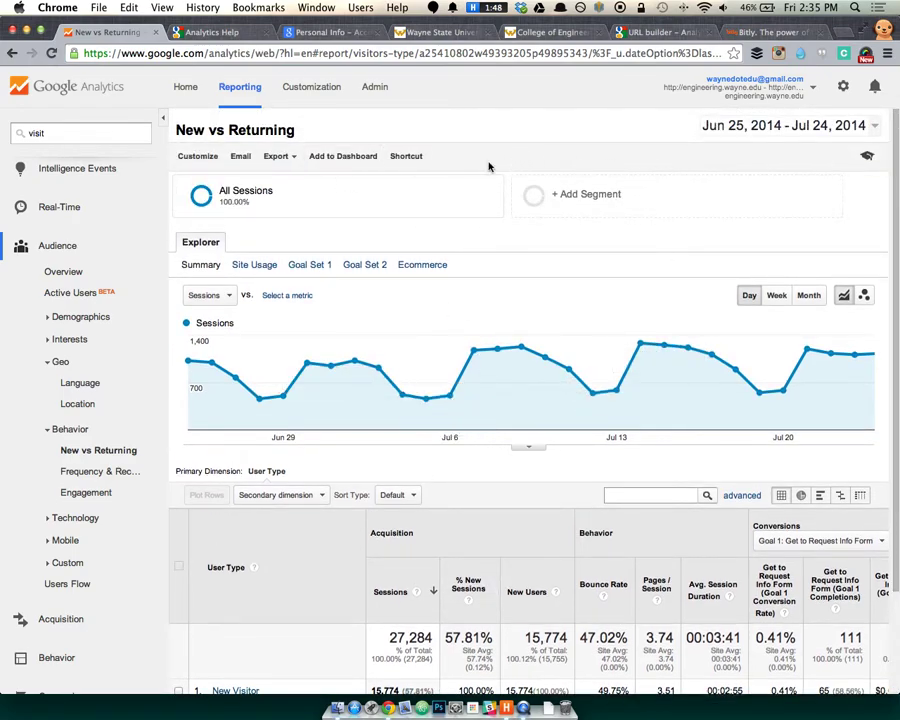
pyautogui.click(254, 266)
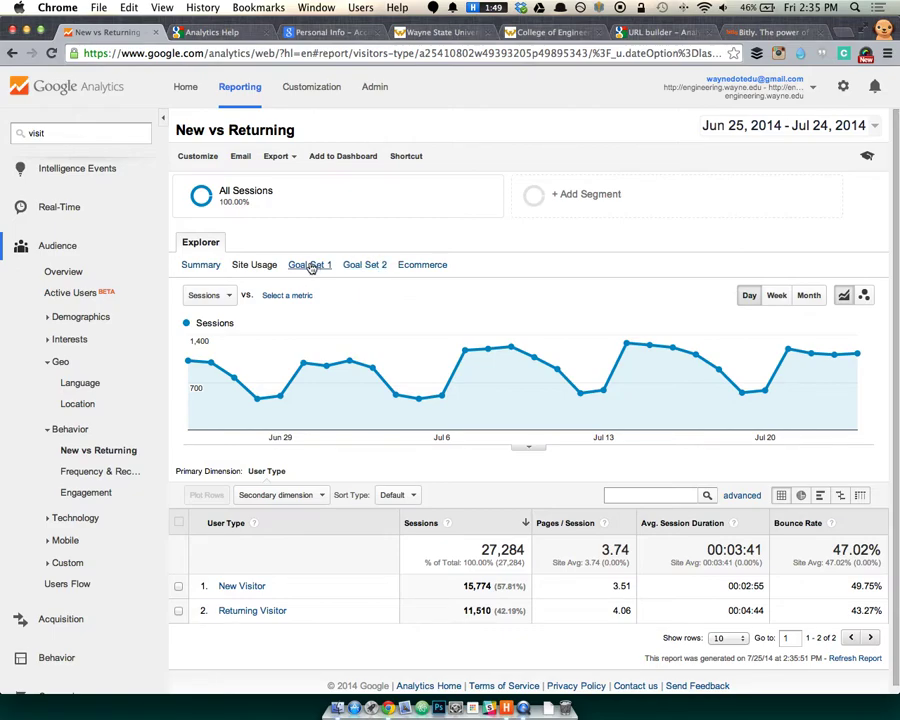
pyautogui.click(311, 268)
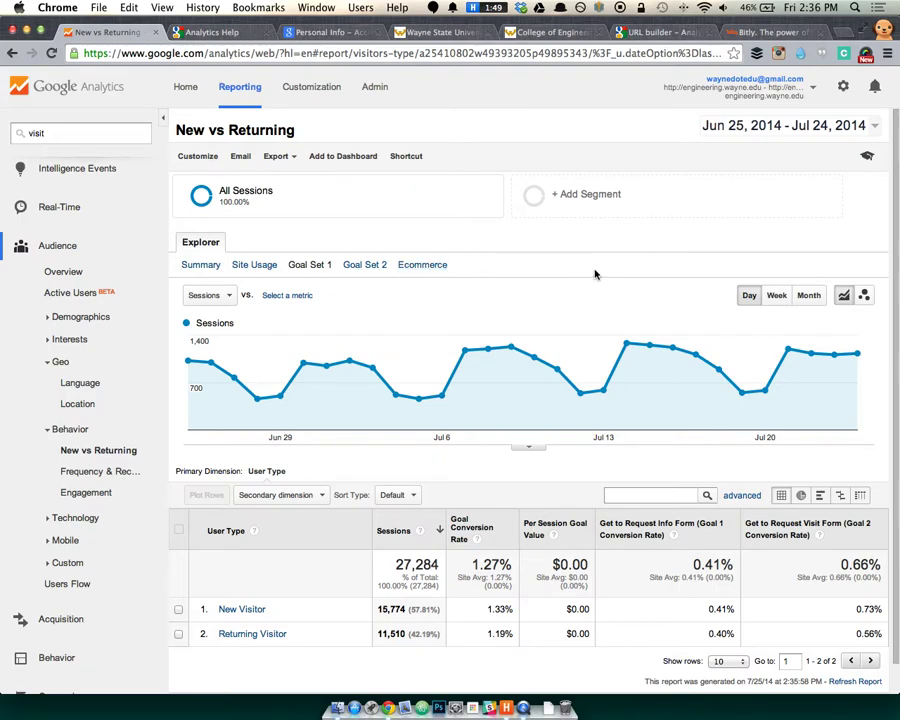
# Chart Avg. Session Duration from the Site Usage metrics instead of Sessions.
pyautogui.scroll(-2, 300, 261)
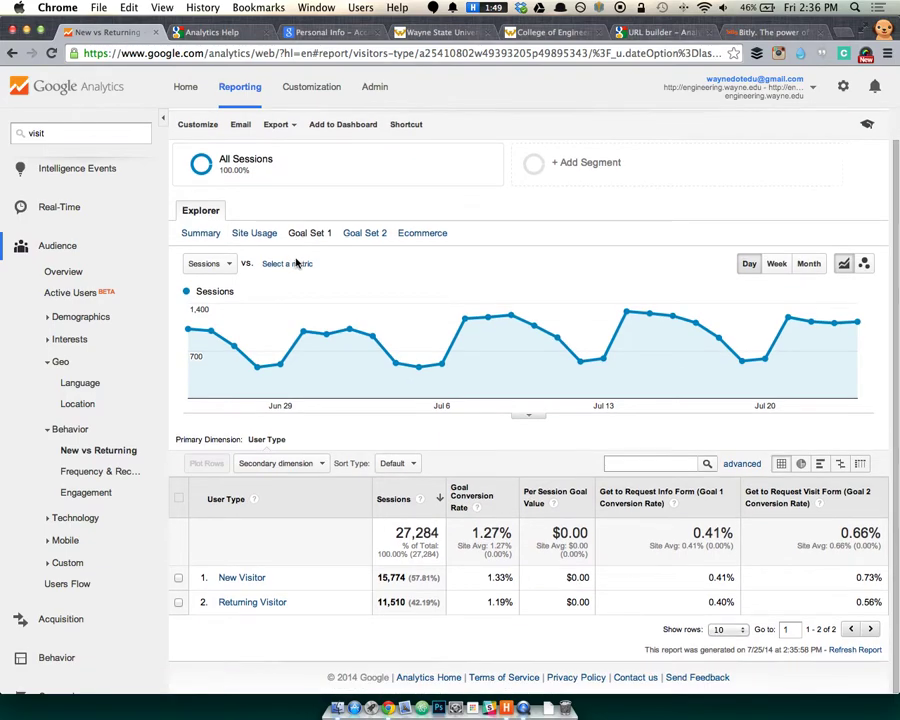
pyautogui.click(213, 266)
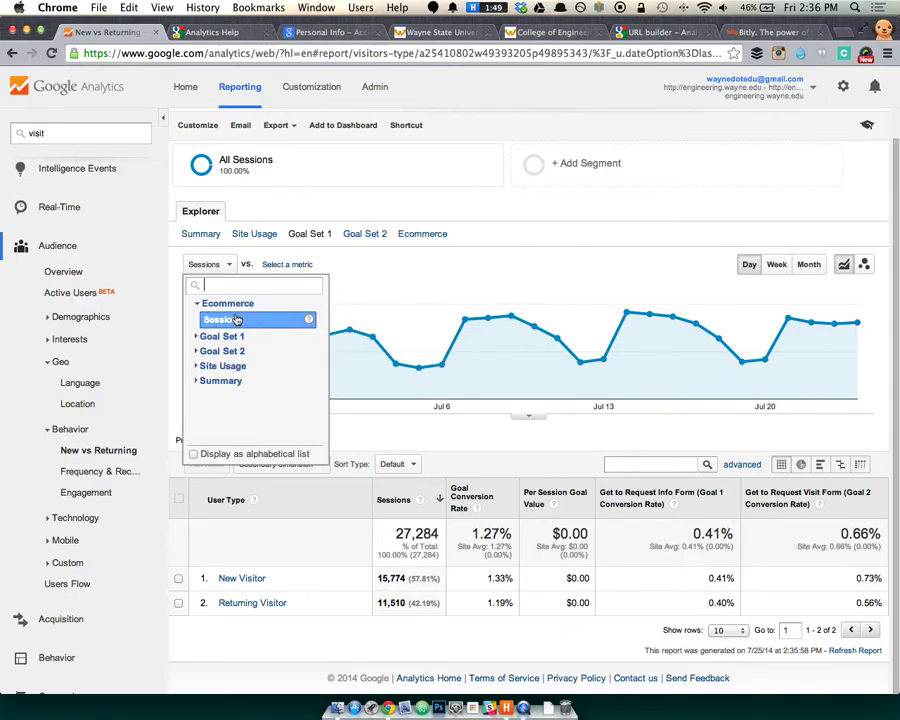
pyautogui.click(220, 366)
pyautogui.click(228, 384)
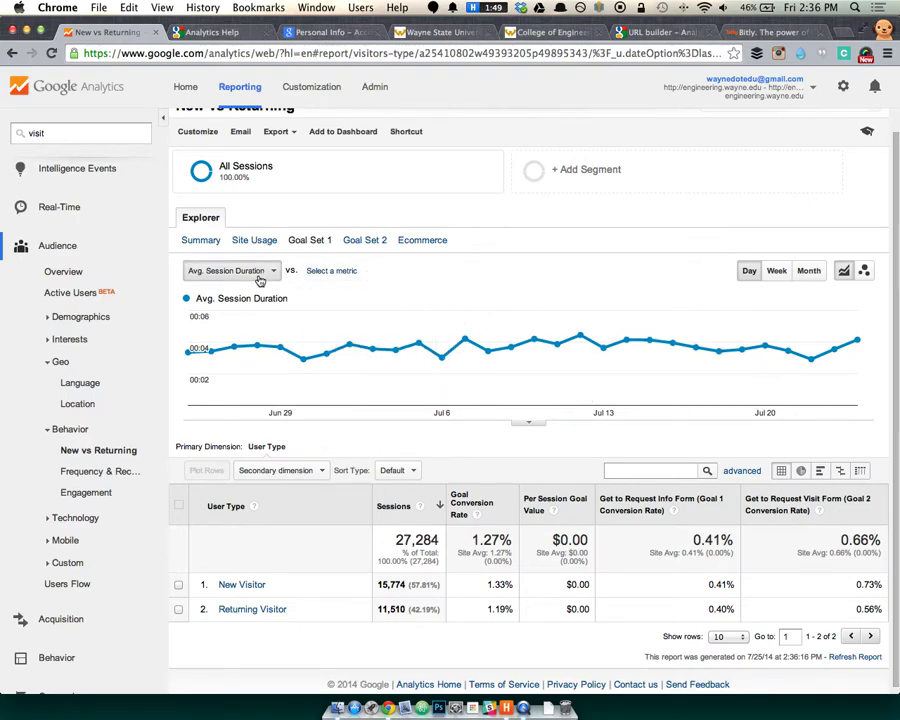
# Plot Bounce Rate on the trend chart in place of Avg. Session Duration.
pyautogui.click(210, 271)
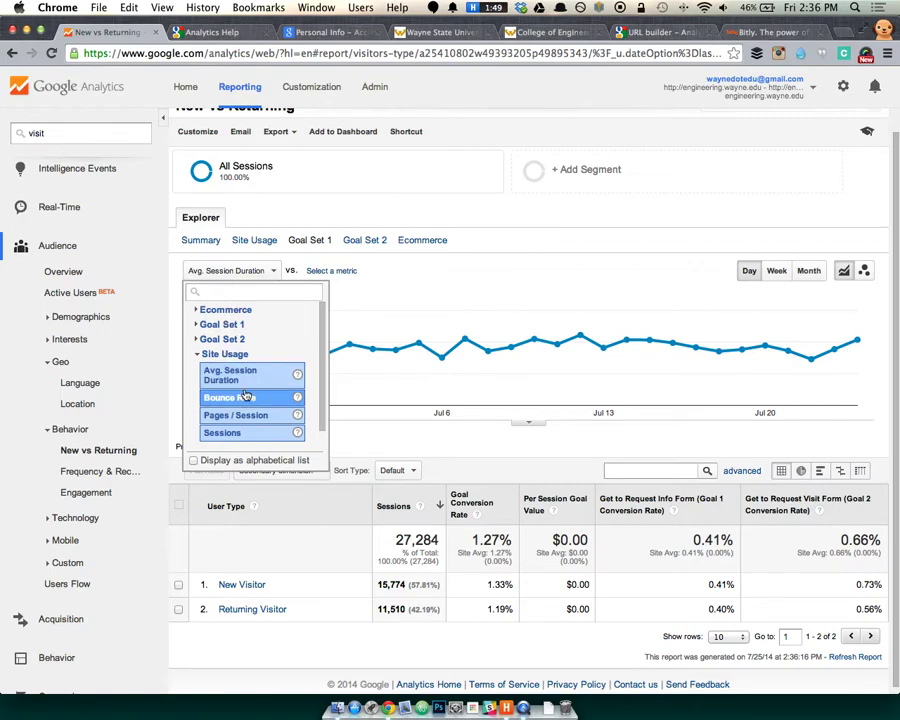
pyautogui.click(245, 395)
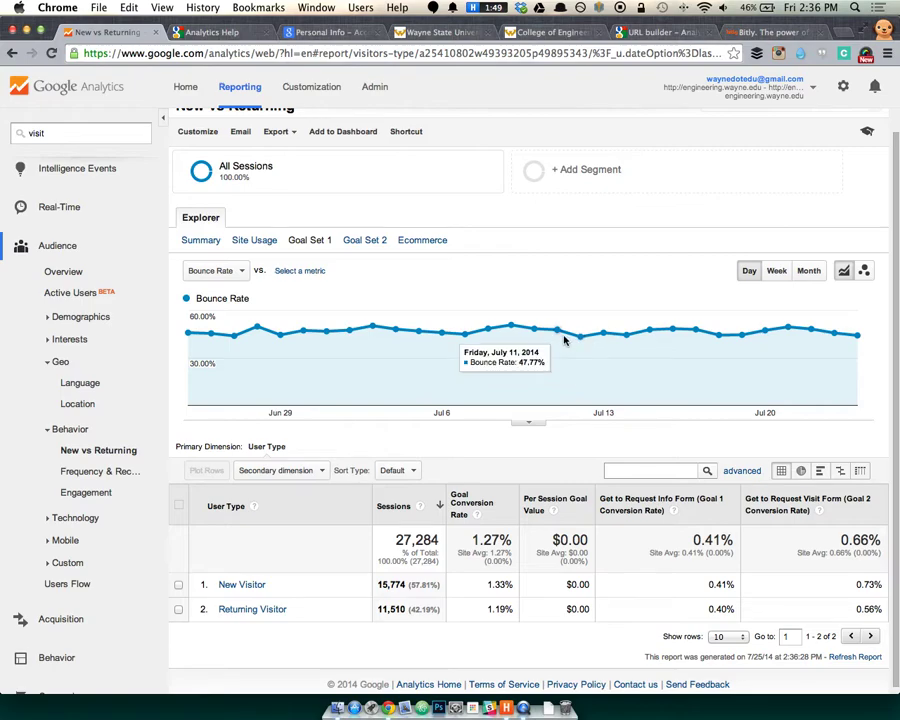
pyautogui.click(192, 272)
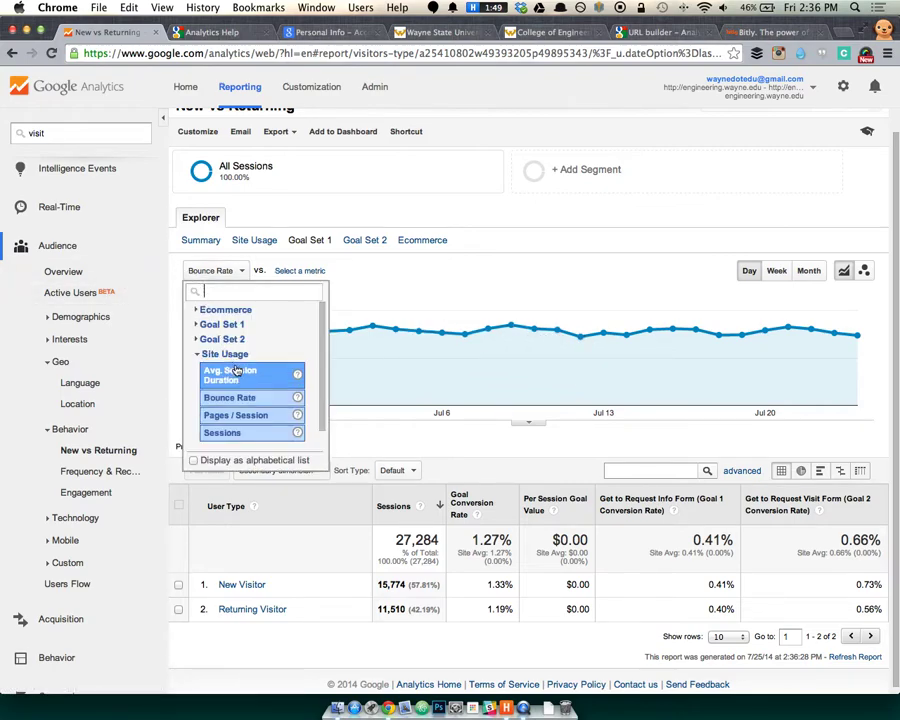
pyautogui.scroll(-2, 255, 422)
pyautogui.click(222, 429)
pyautogui.scroll(-2, 230, 415)
pyautogui.scroll(-1, 279, 370)
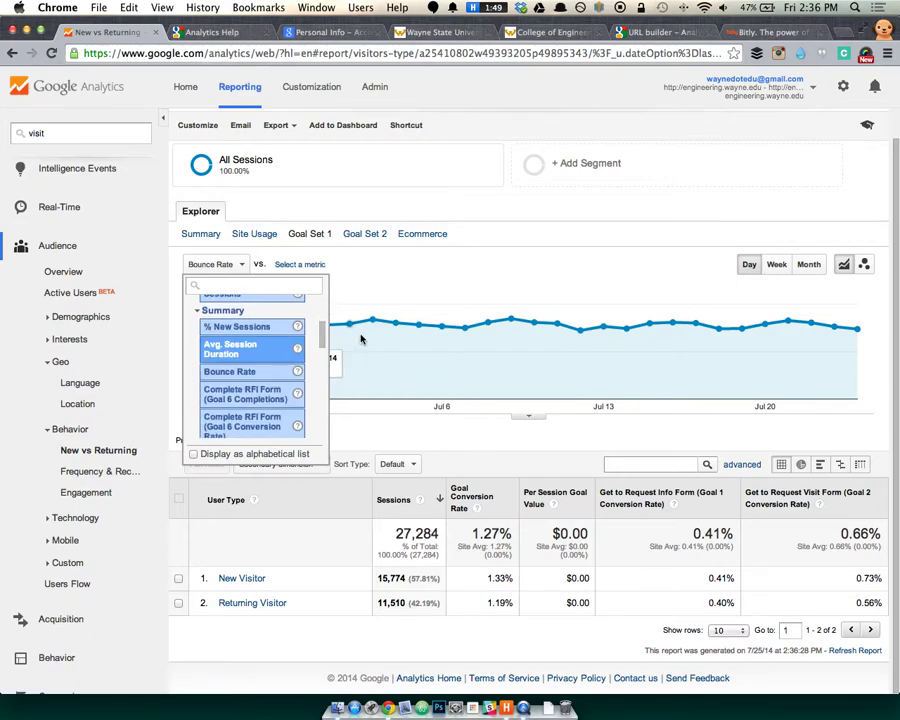
pyautogui.click(450, 210)
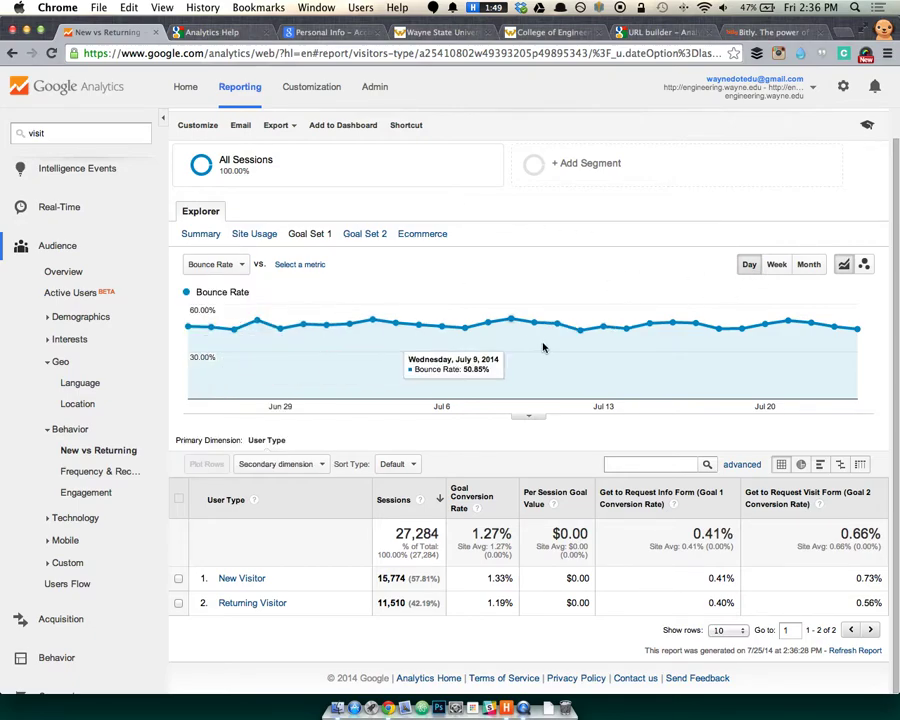
# Compare bounce rate grouped by Week and Month, then return to Day.
pyautogui.click(770, 265)
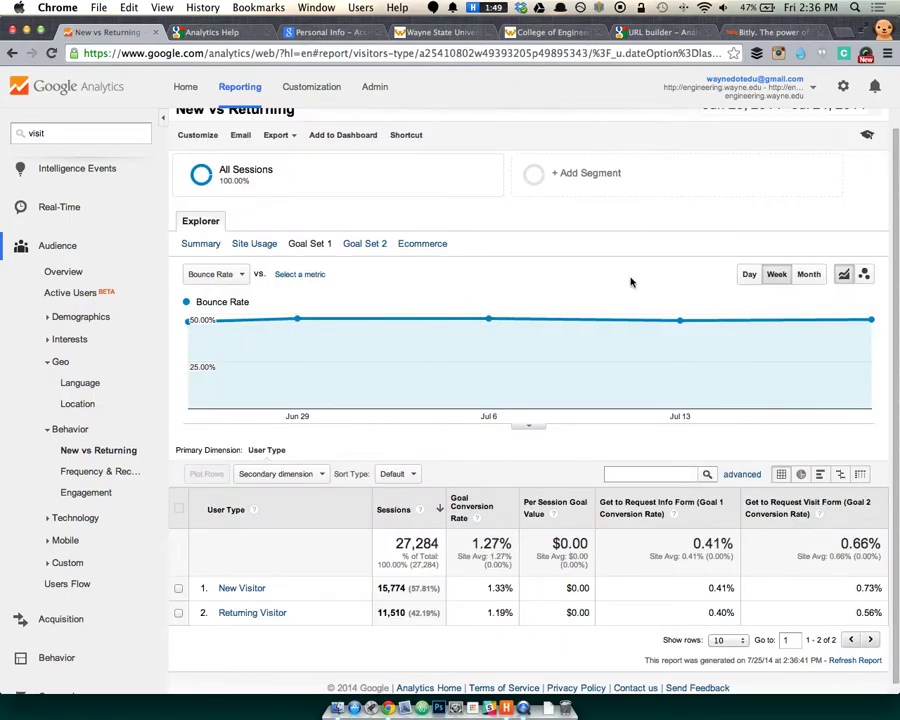
pyautogui.click(810, 273)
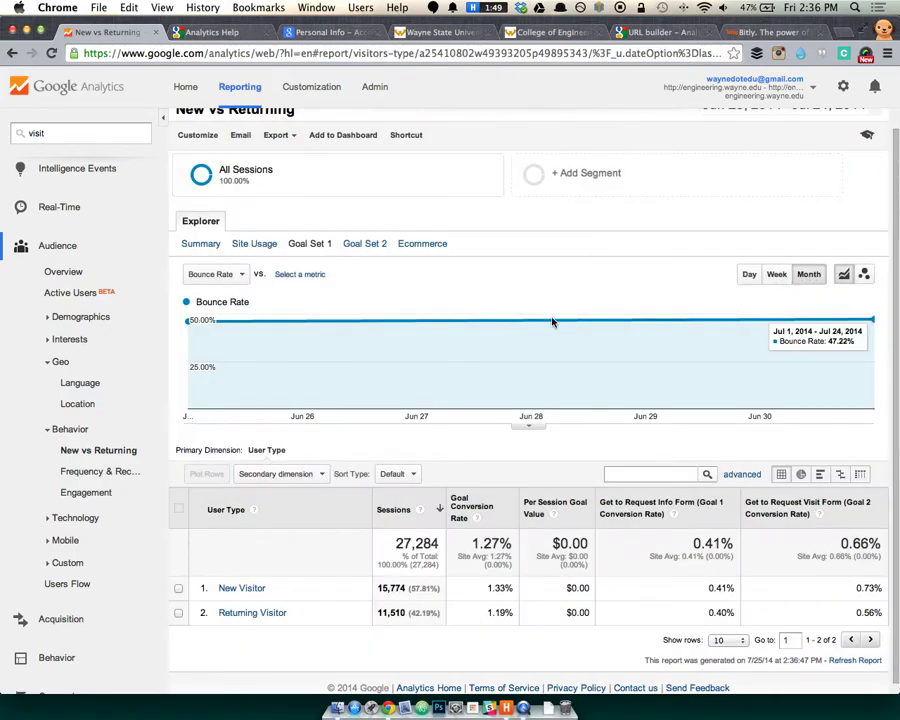
pyautogui.click(780, 276)
pyautogui.click(749, 276)
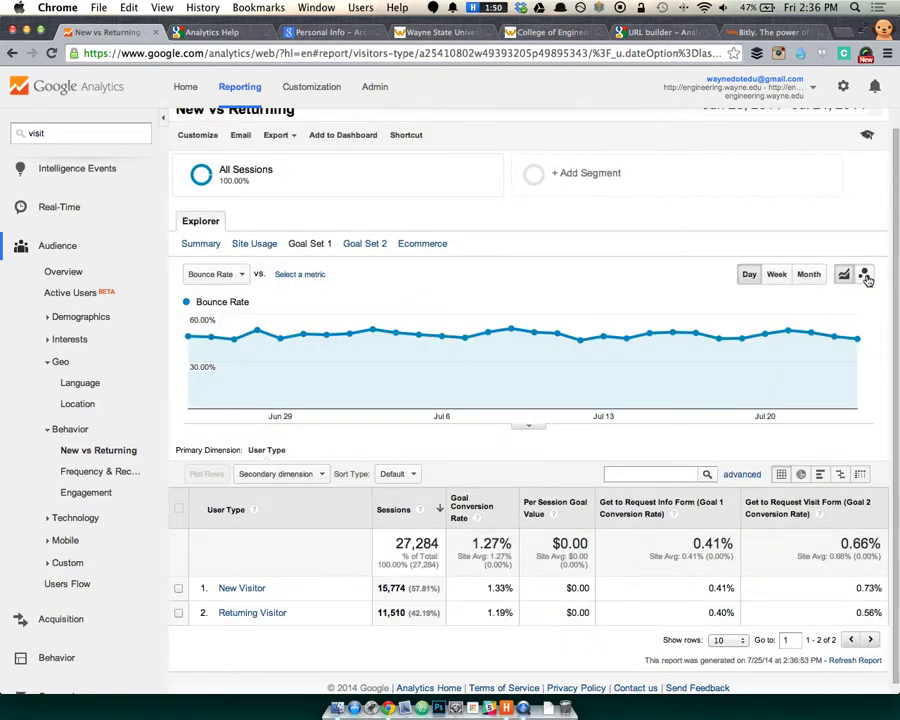
# Turn the trend into a motion chart, trying bar, line and bubble views and replaying it.
pyautogui.click(866, 276)
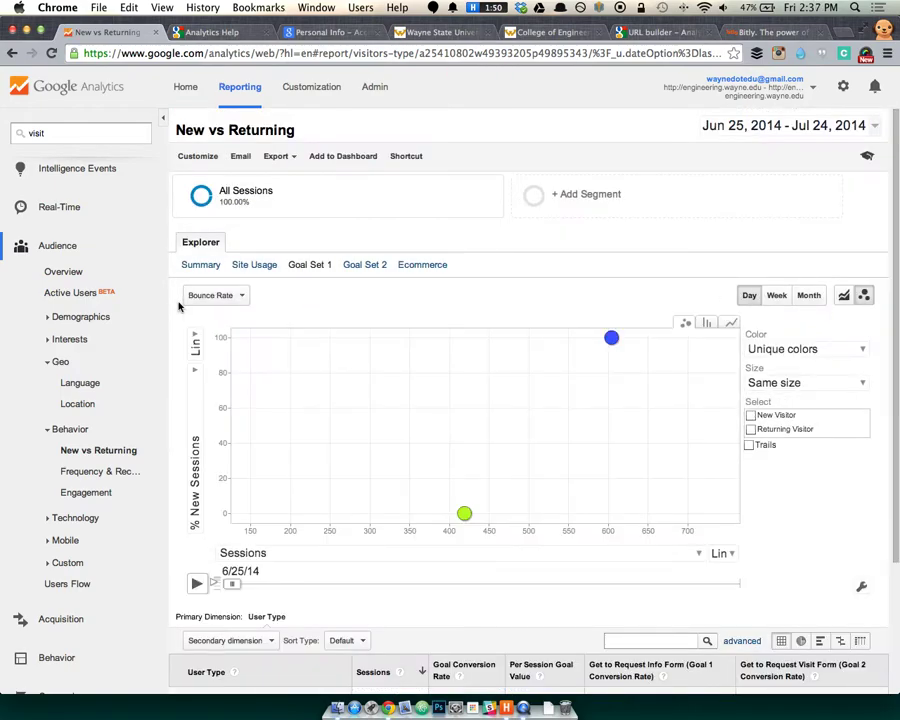
pyautogui.scroll(-3, 179, 306)
pyautogui.scroll(-1, 199, 421)
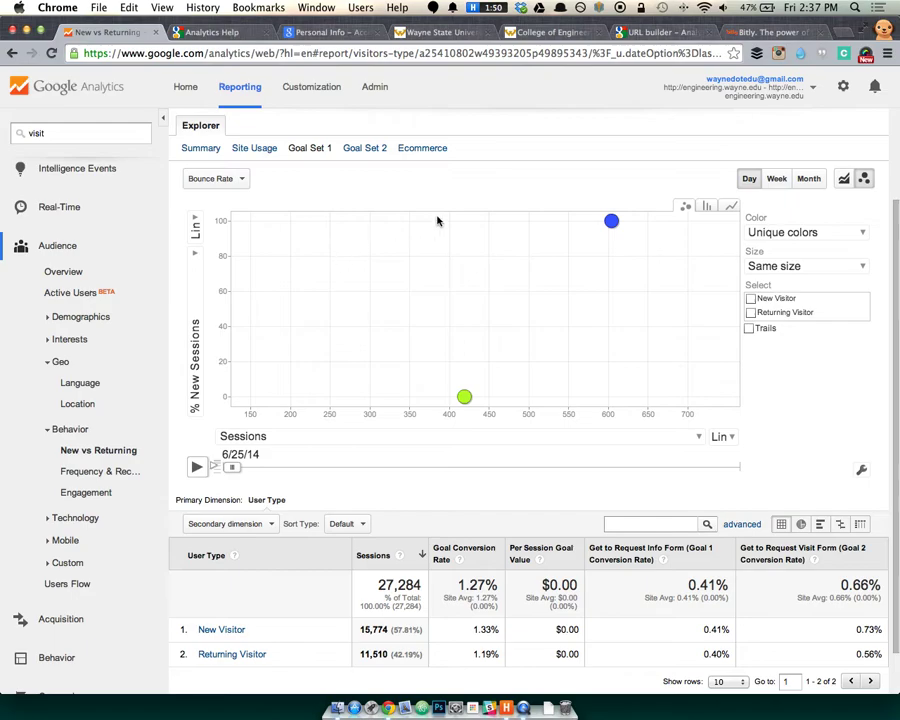
pyautogui.click(704, 208)
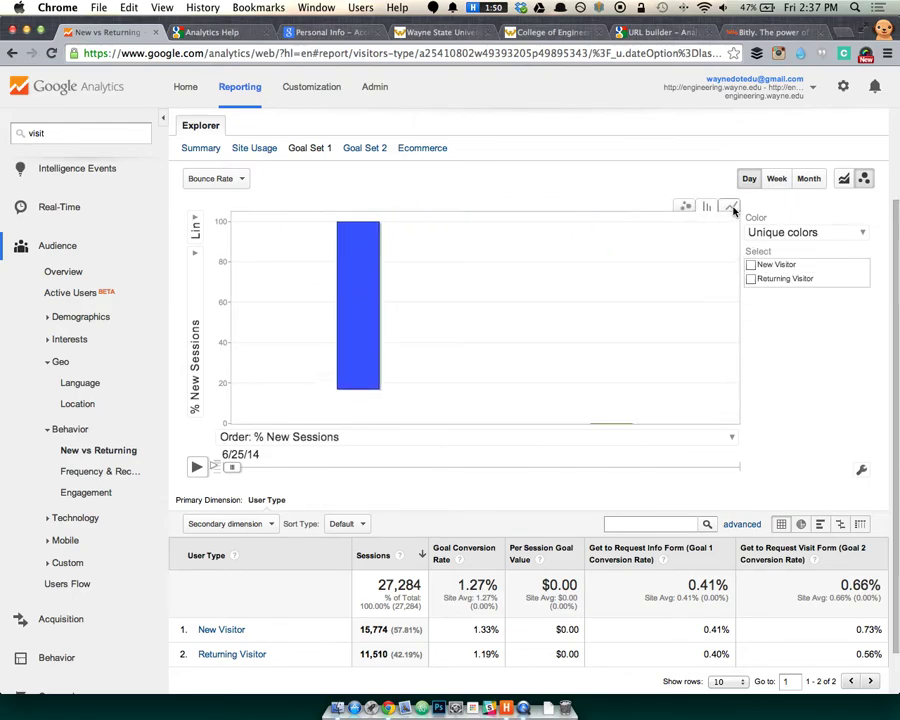
pyautogui.click(732, 208)
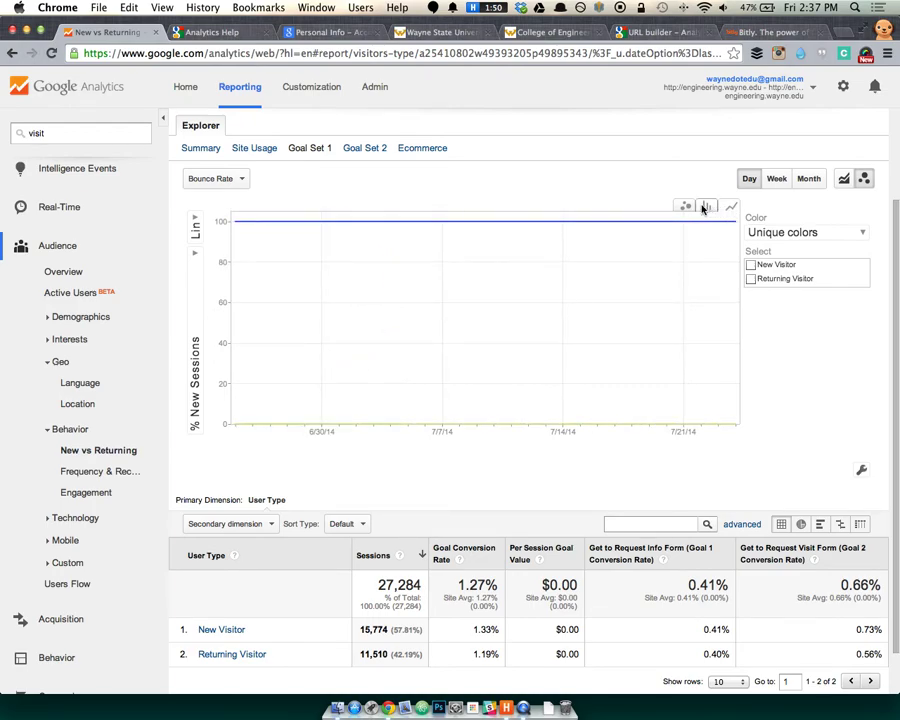
pyautogui.click(685, 206)
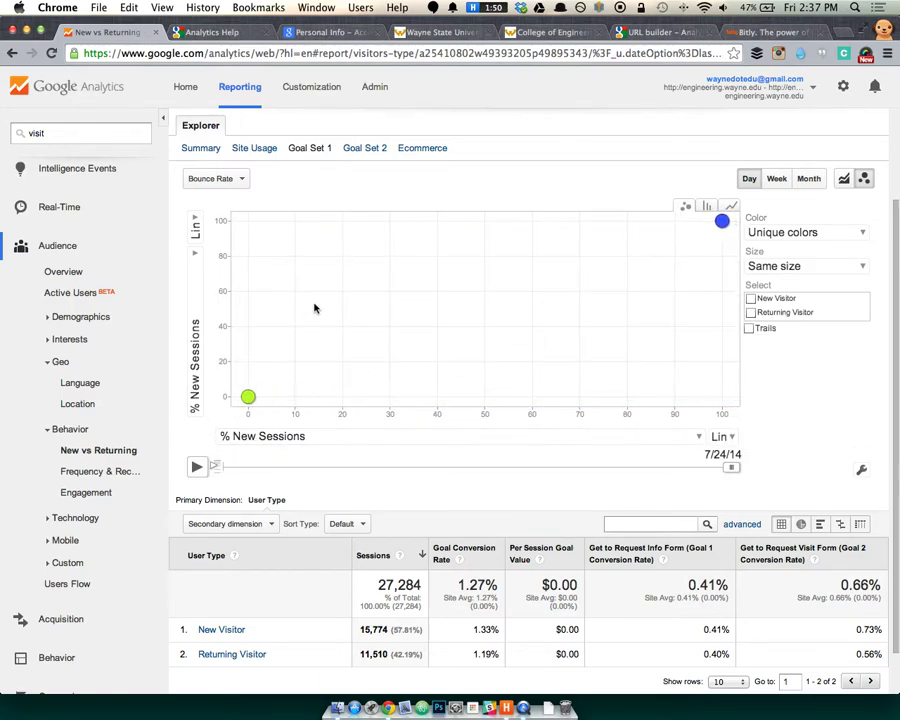
pyautogui.moveTo(249, 399)
pyautogui.moveTo(718, 224)
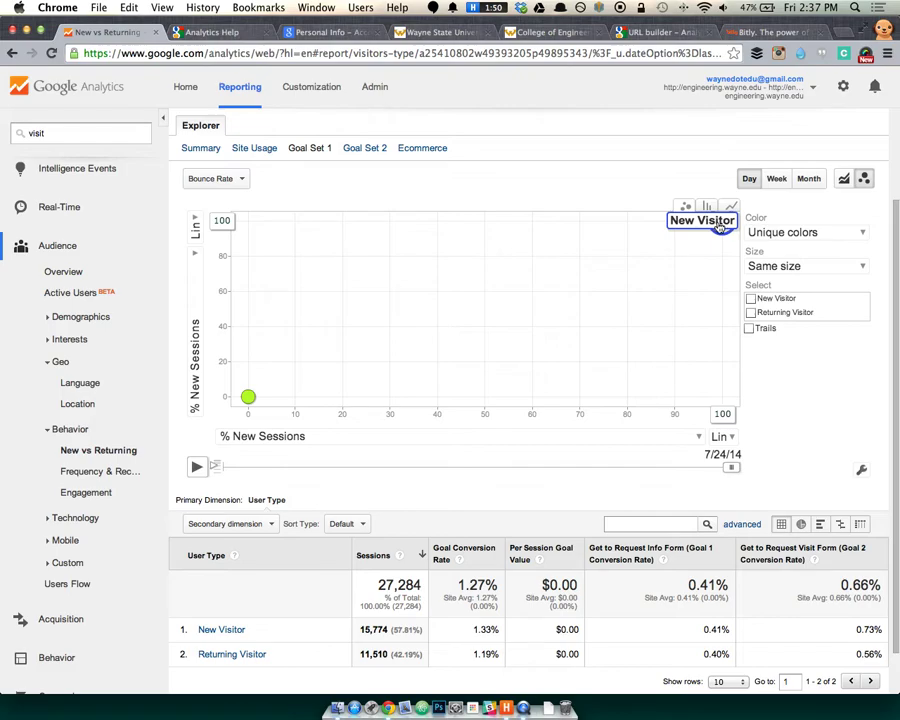
pyautogui.click(197, 467)
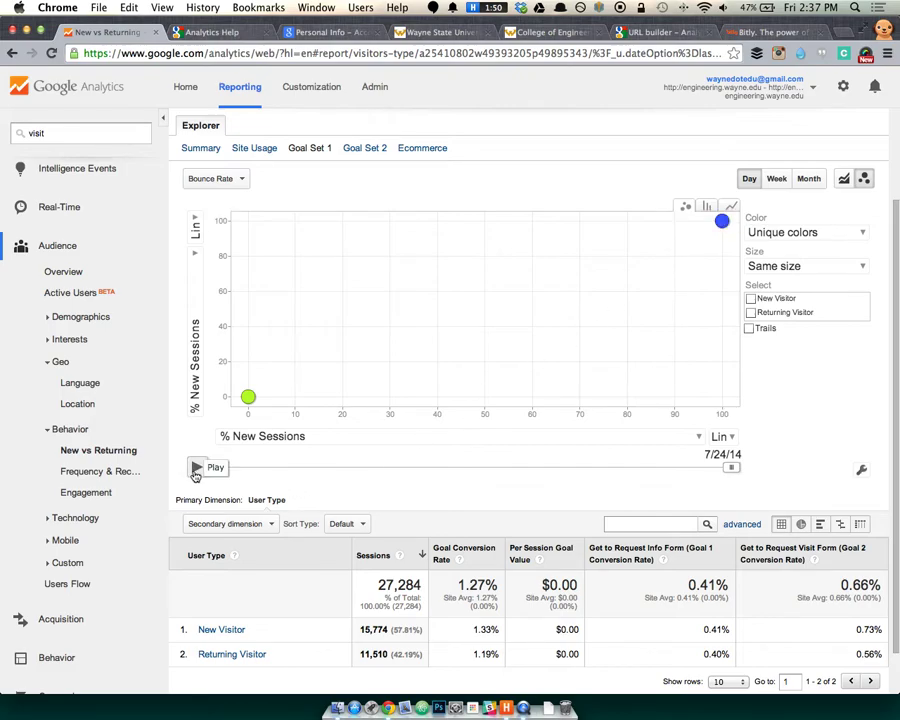
pyautogui.click(198, 467)
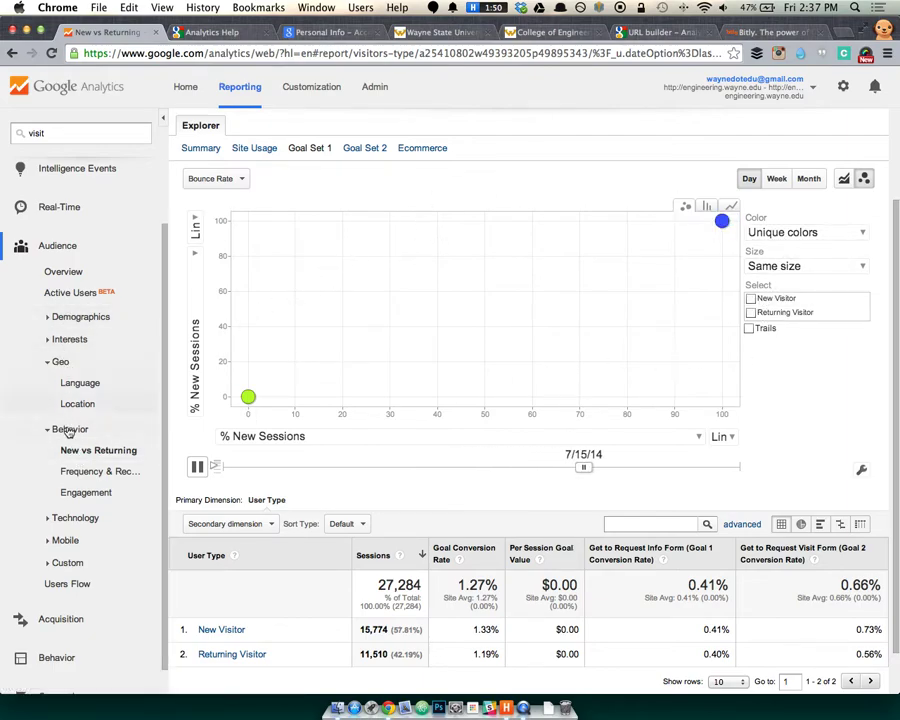
# Set the motion chart metric to Sessions, replay it, then return to the line chart.
pyautogui.click(238, 178)
pyautogui.scroll(2, 232, 232)
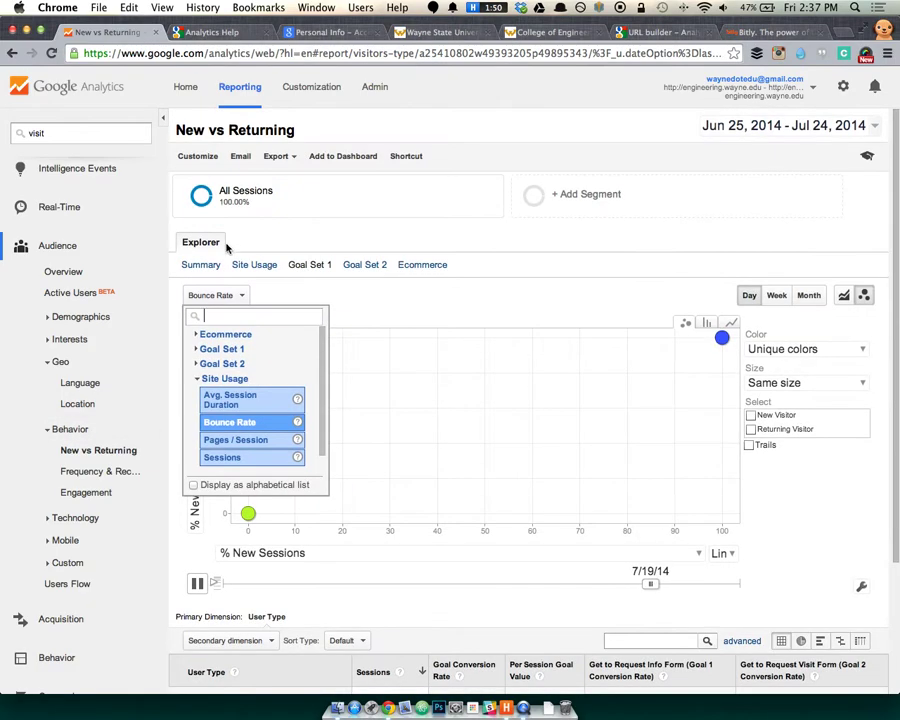
pyautogui.scroll(-1, 230, 430)
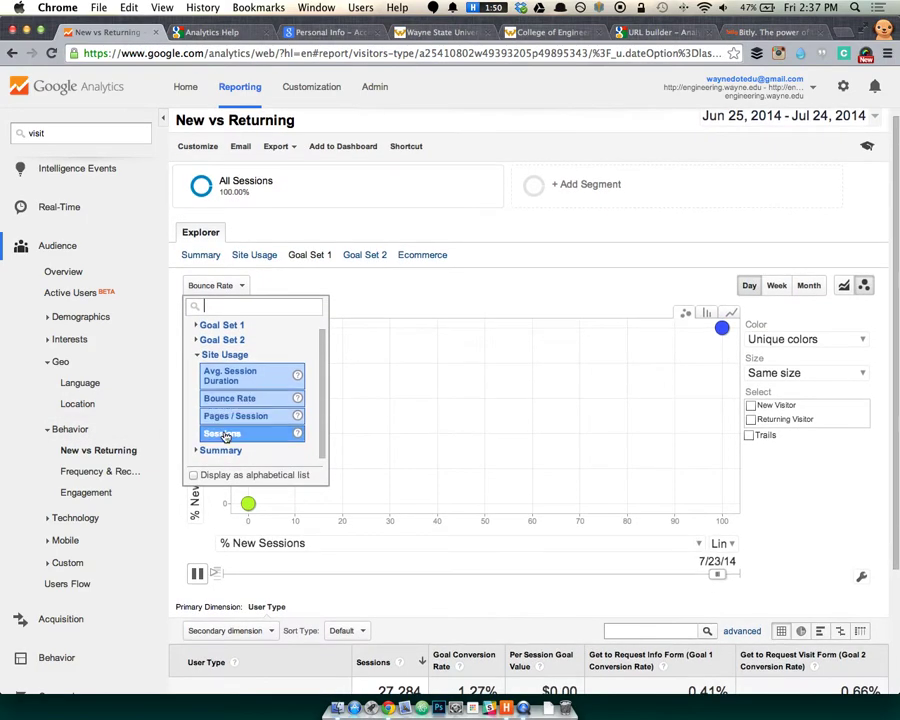
pyautogui.click(227, 436)
pyautogui.scroll(-3, 428, 287)
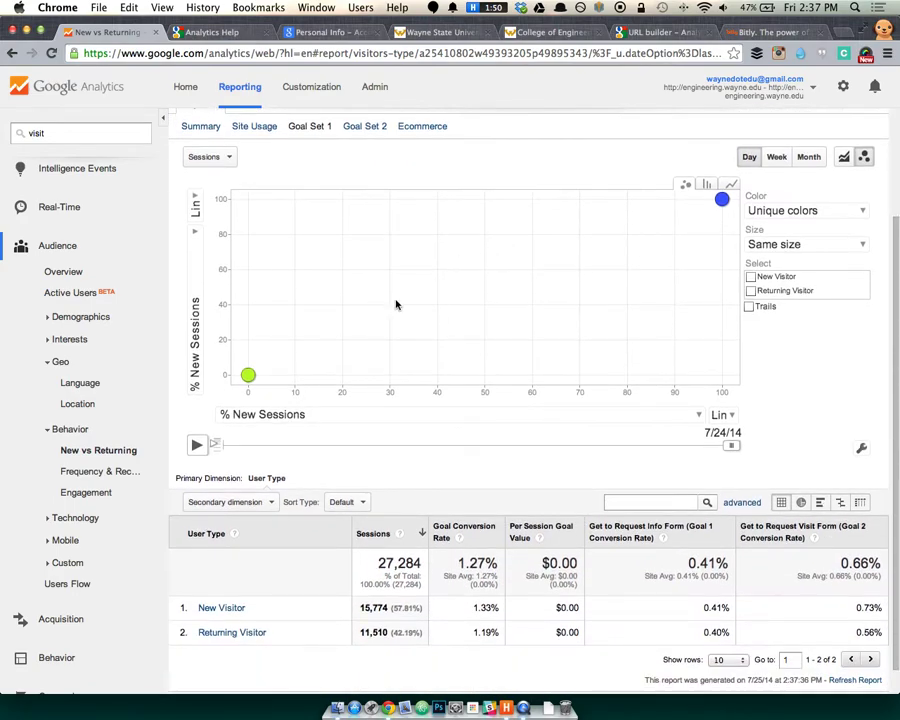
pyautogui.click(198, 446)
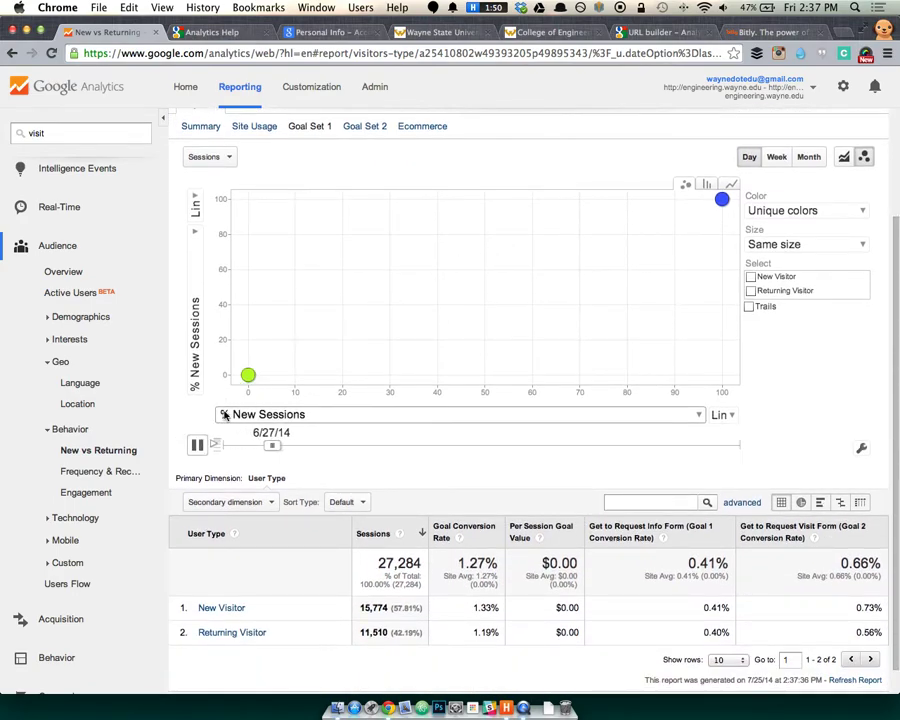
pyautogui.click(245, 417)
pyautogui.click(241, 421)
pyautogui.click(198, 447)
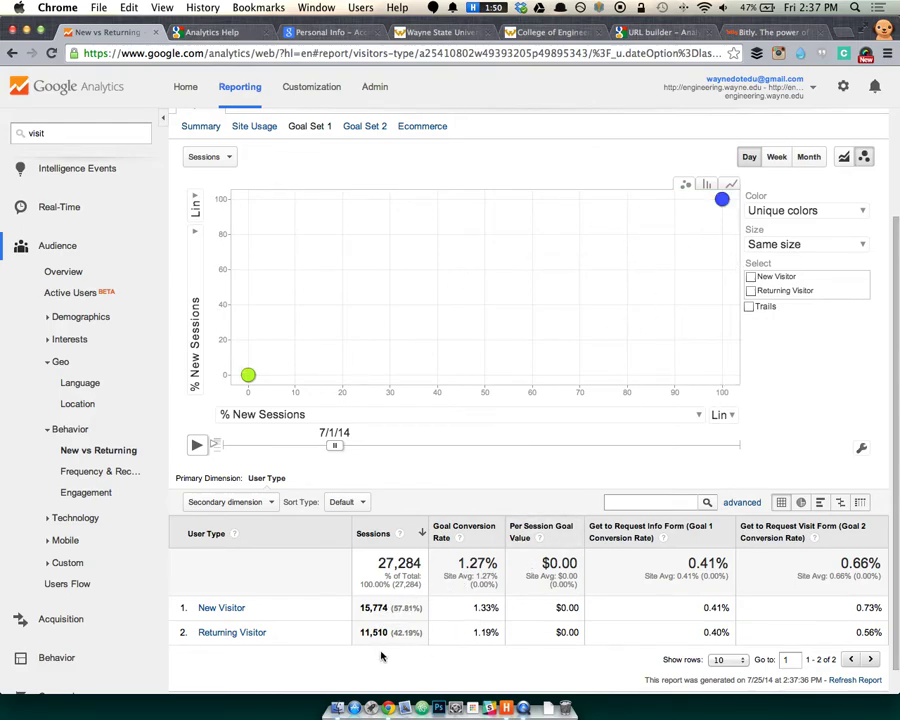
pyautogui.click(843, 158)
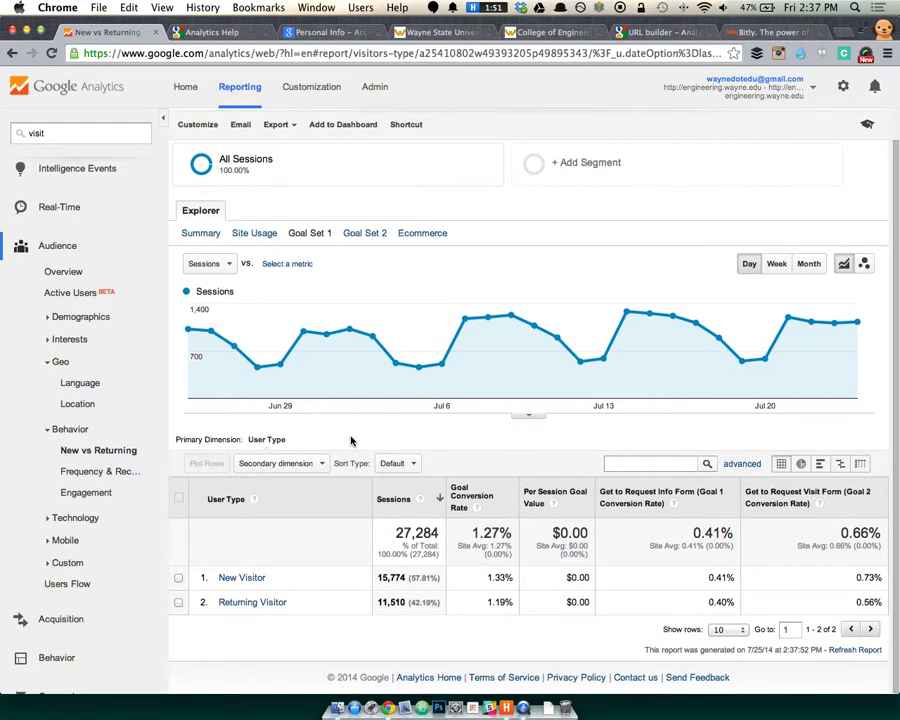
pyautogui.click(314, 238)
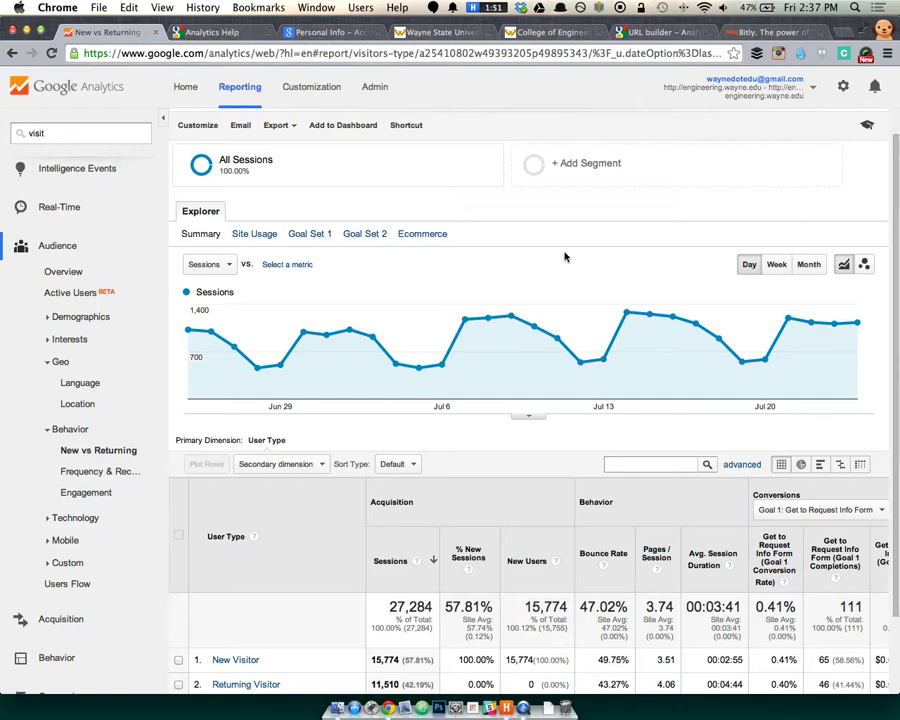
pyautogui.click(866, 266)
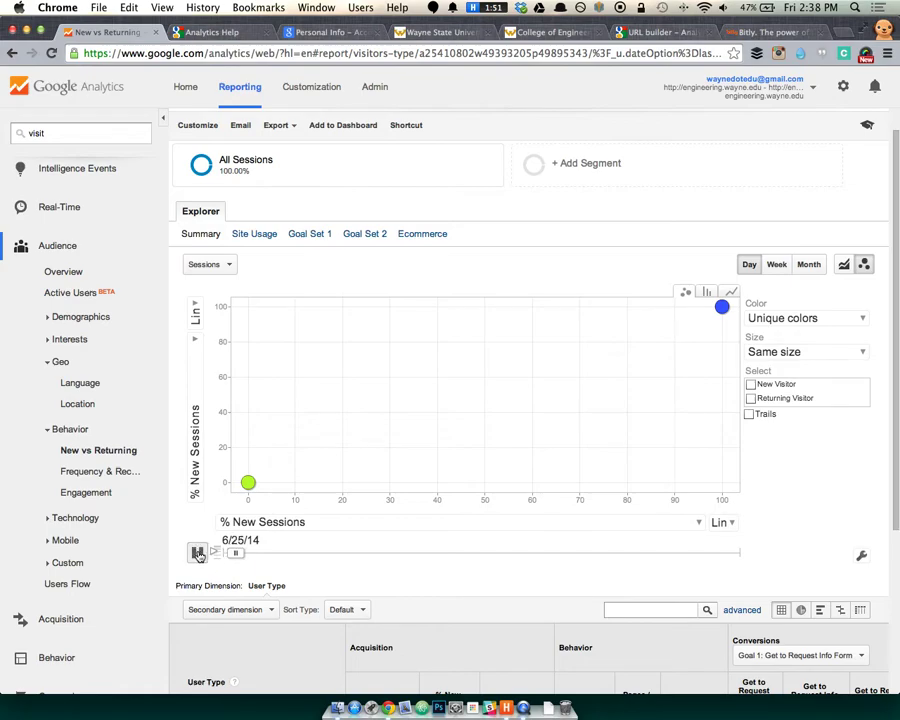
pyautogui.click(197, 553)
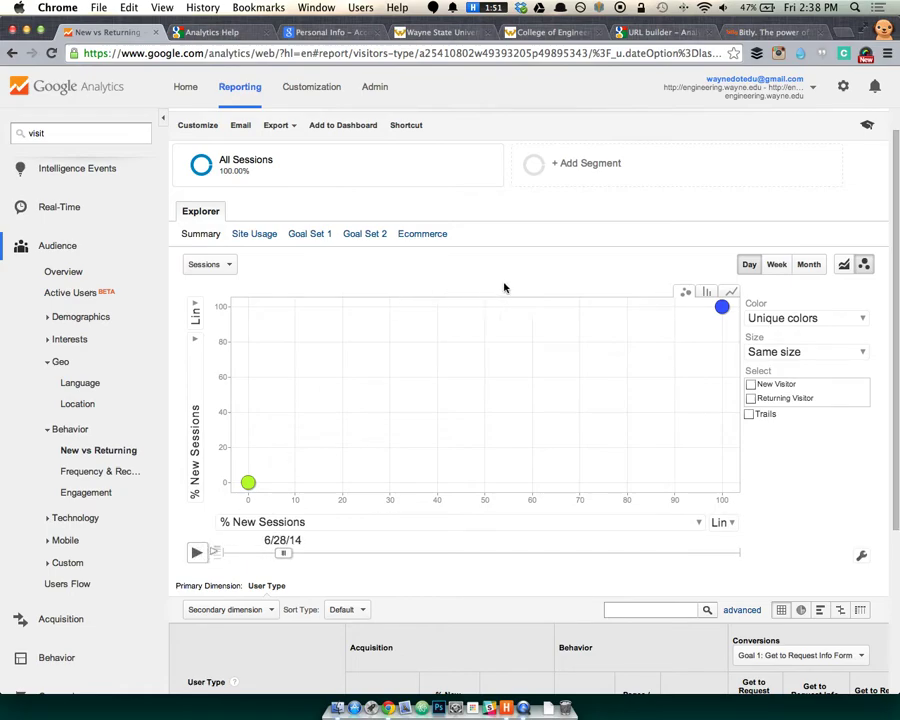
pyautogui.click(843, 265)
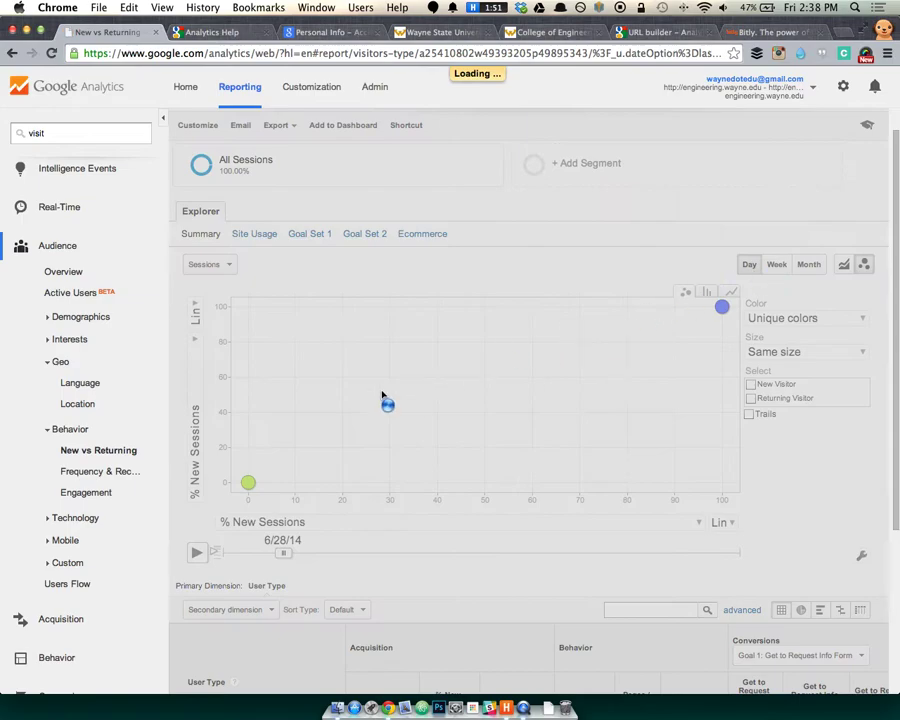
pyautogui.click(103, 472)
pyautogui.click(99, 453)
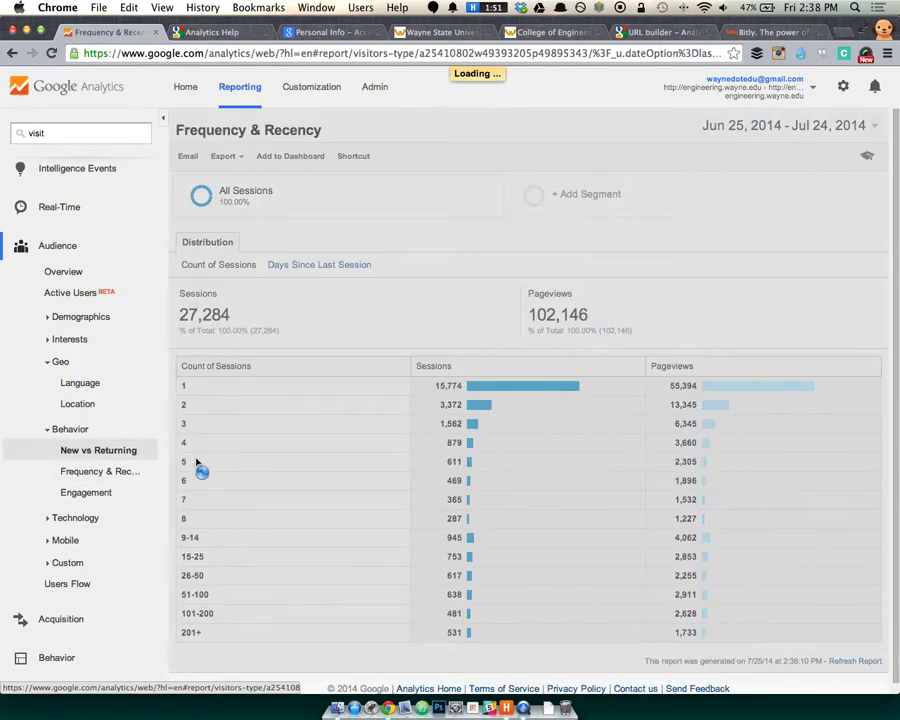
pyautogui.scroll(-3, 521, 565)
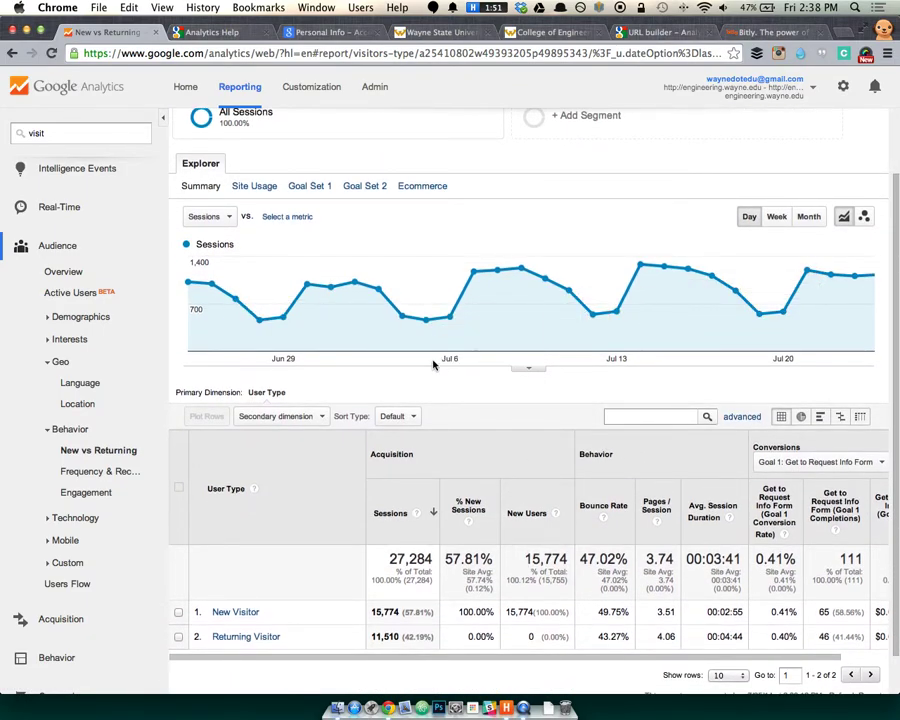
pyautogui.scroll(-2, 300, 445)
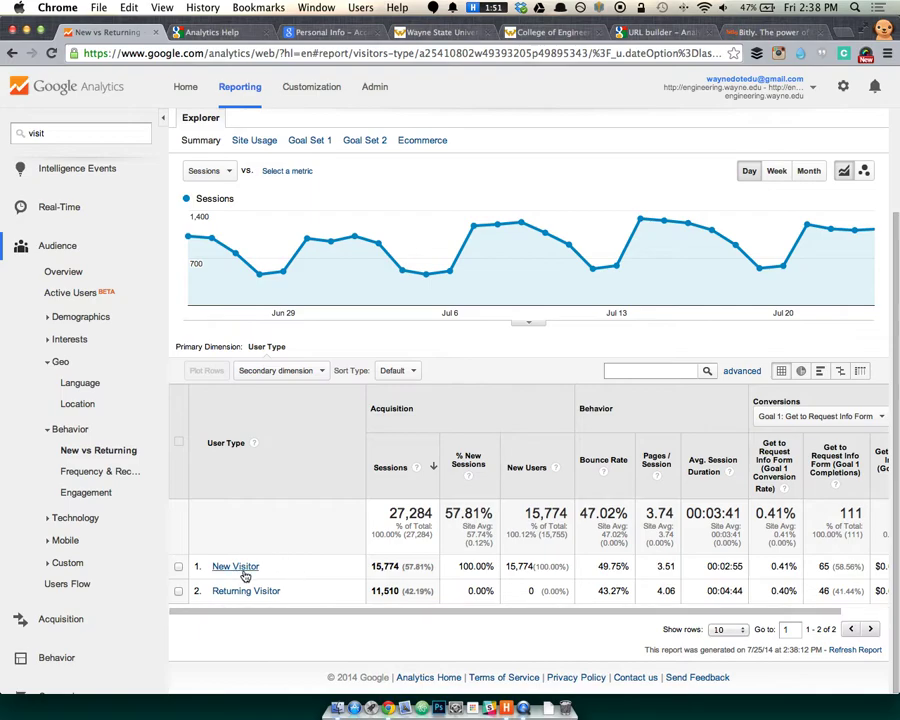
pyautogui.click(274, 371)
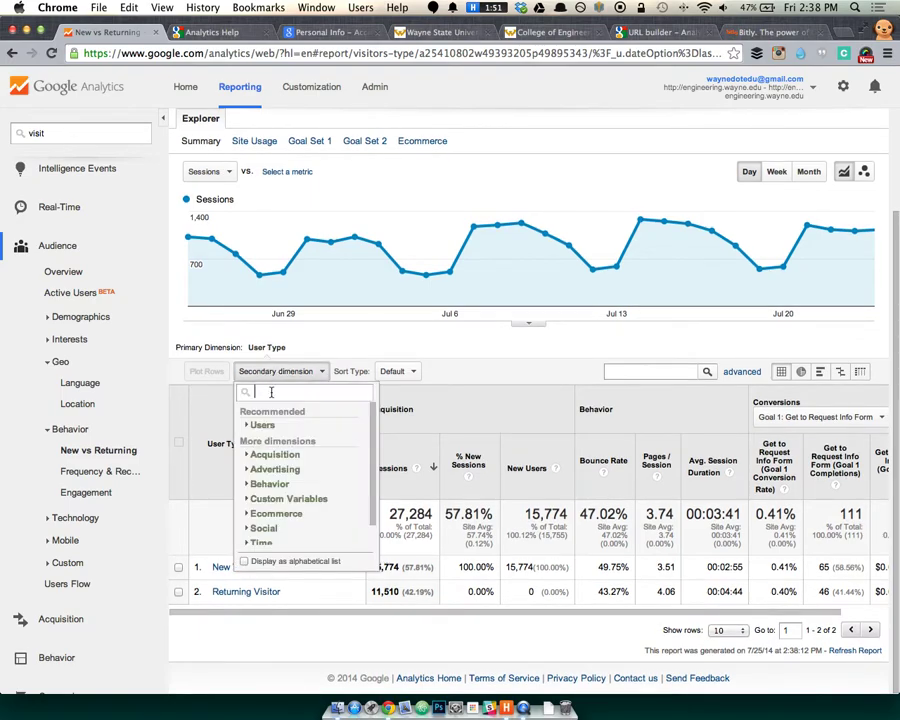
pyautogui.scroll(-1, 266, 460)
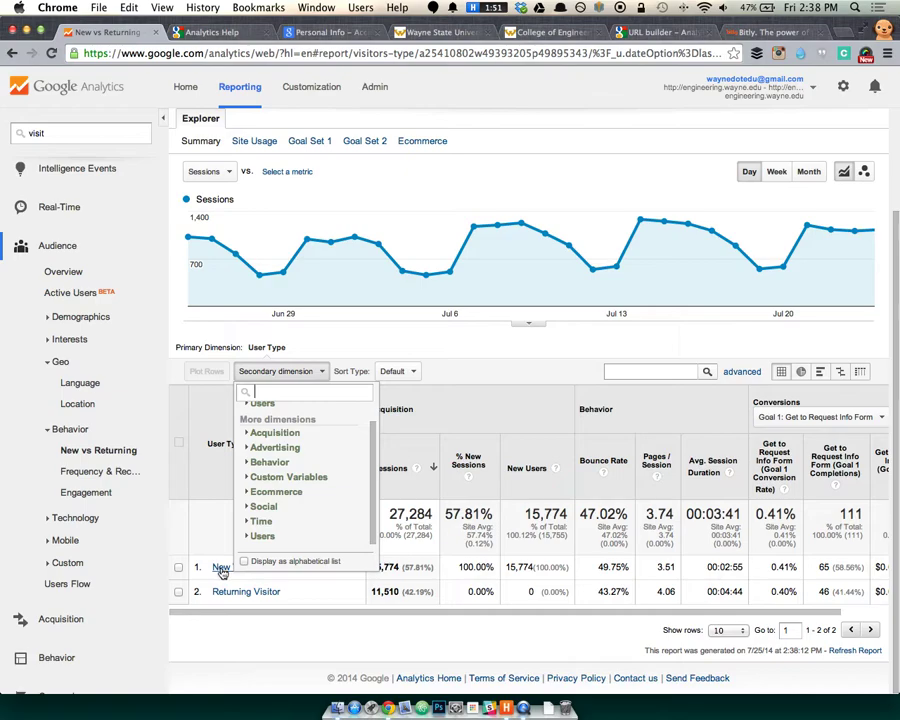
pyautogui.scroll(-3, 342, 484)
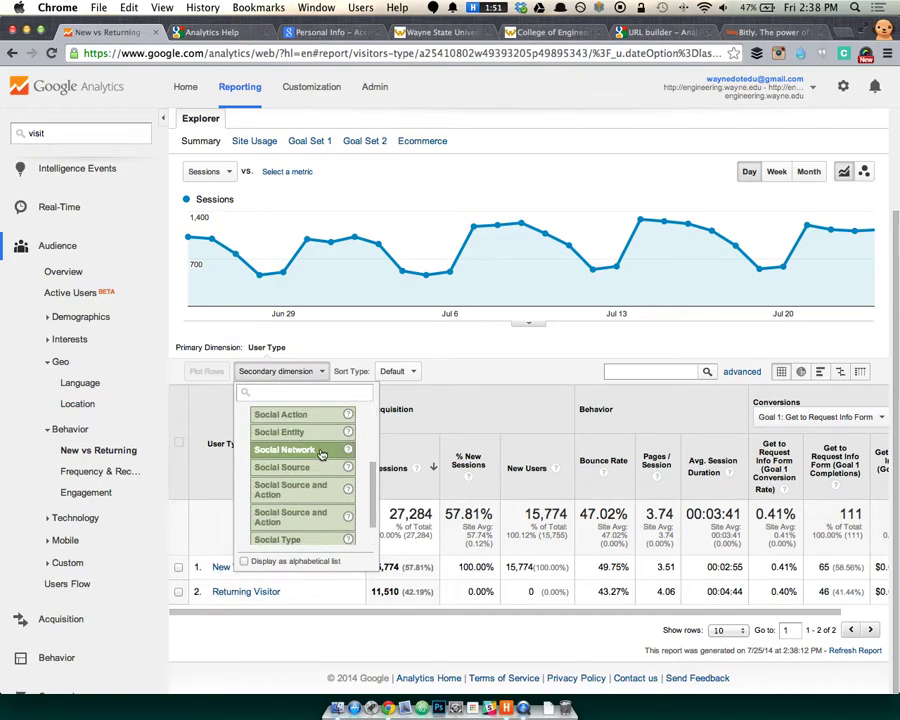
pyautogui.click(330, 467)
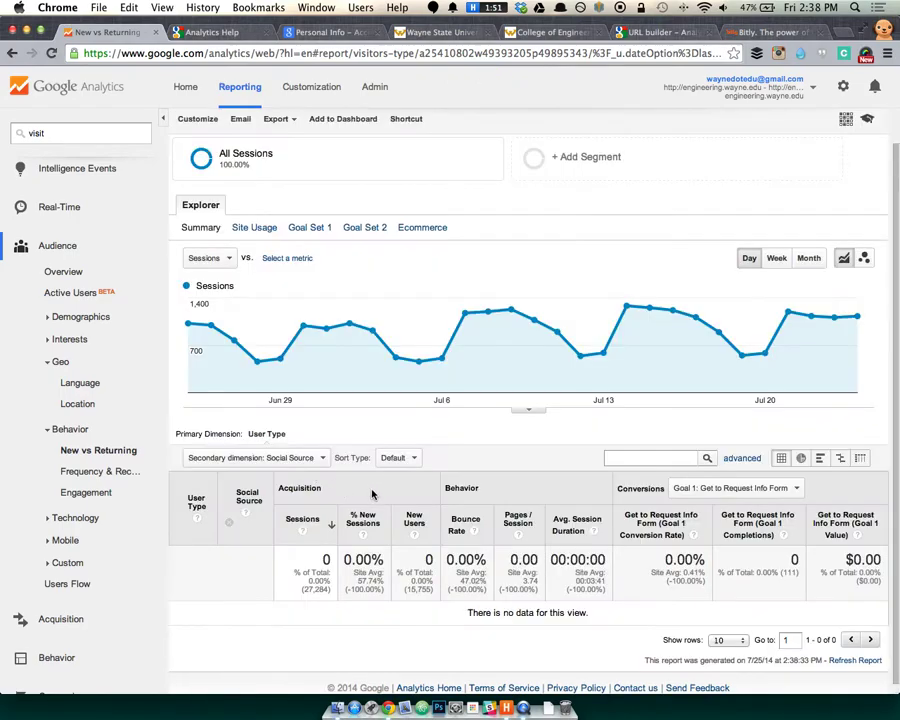
pyautogui.scroll(-1, 370, 495)
pyautogui.click(313, 454)
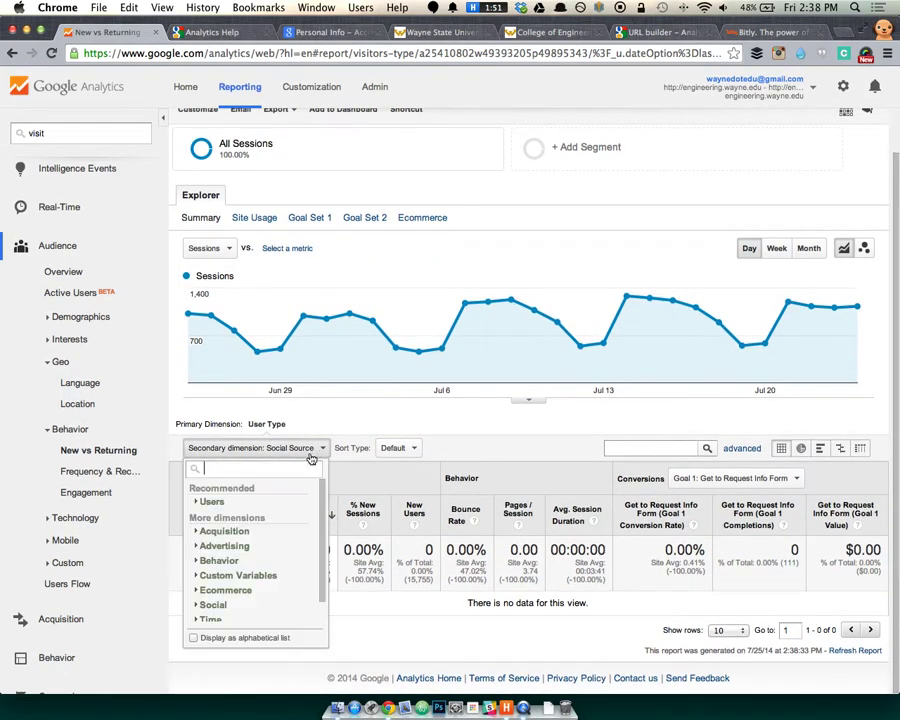
pyautogui.click(415, 422)
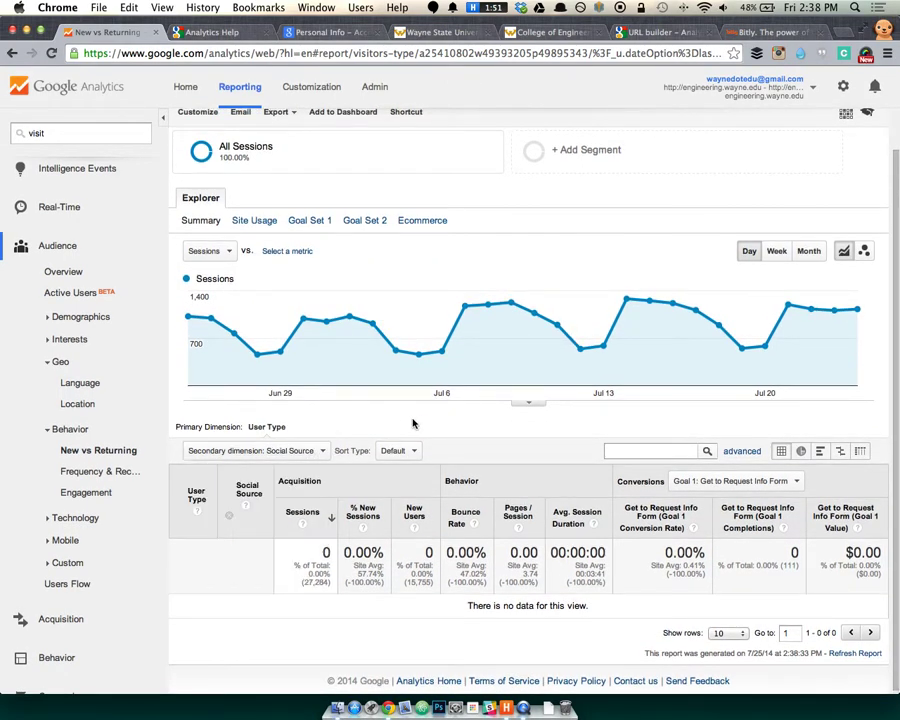
pyautogui.click(98, 450)
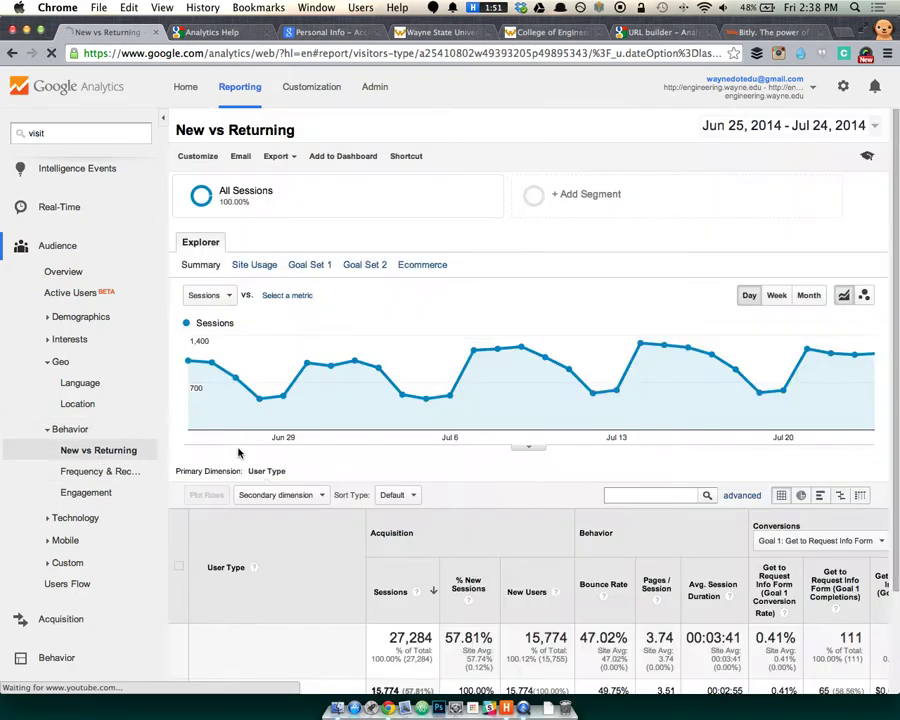
pyautogui.scroll(-1, 298, 486)
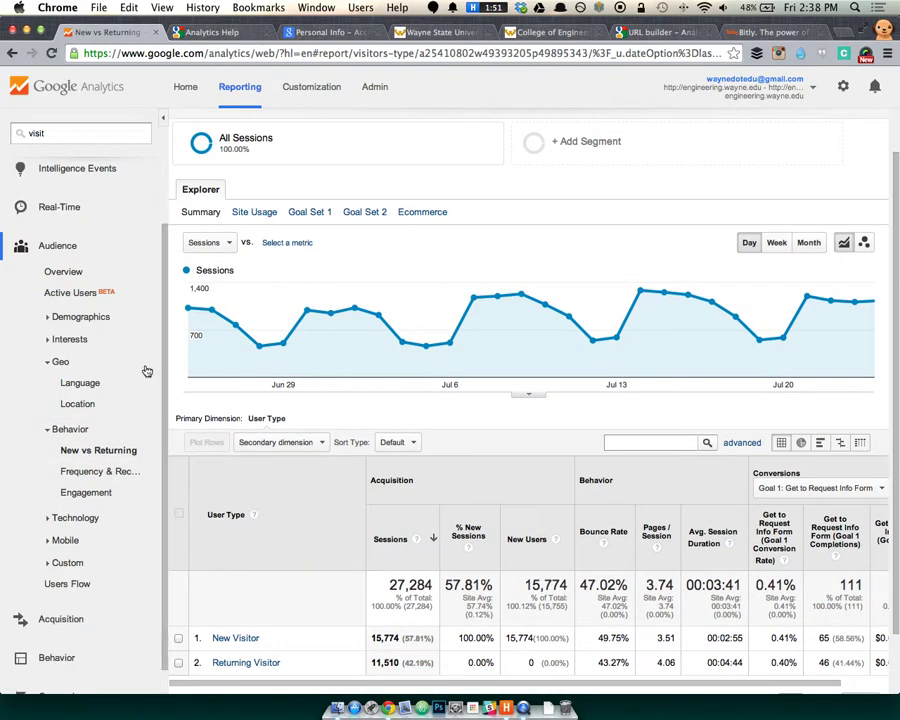
pyautogui.click(92, 276)
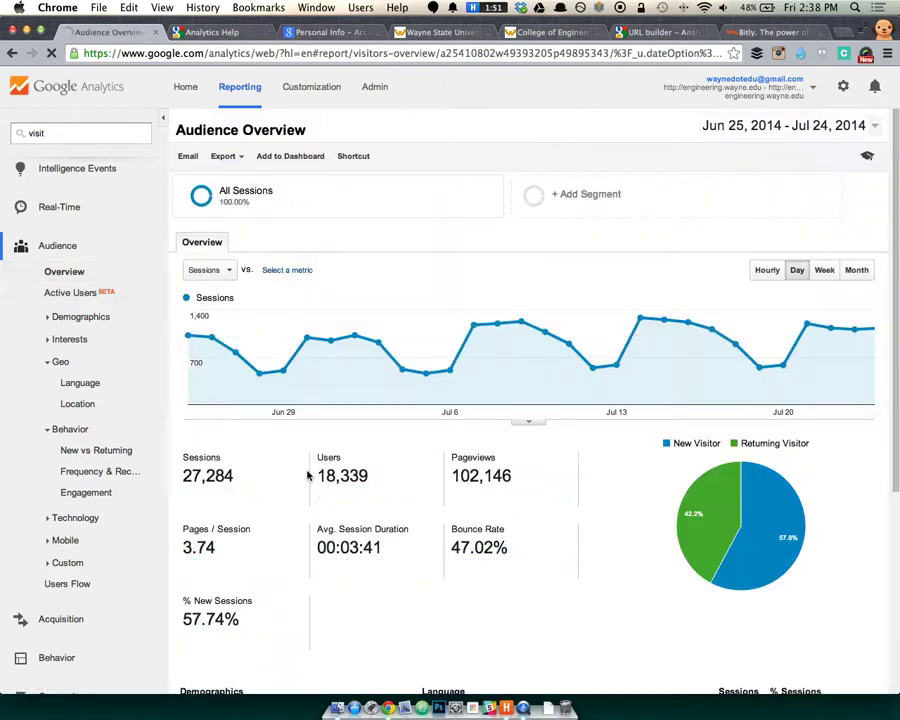
pyautogui.scroll(-5, 250, 420)
pyautogui.scroll(-1, 112, 390)
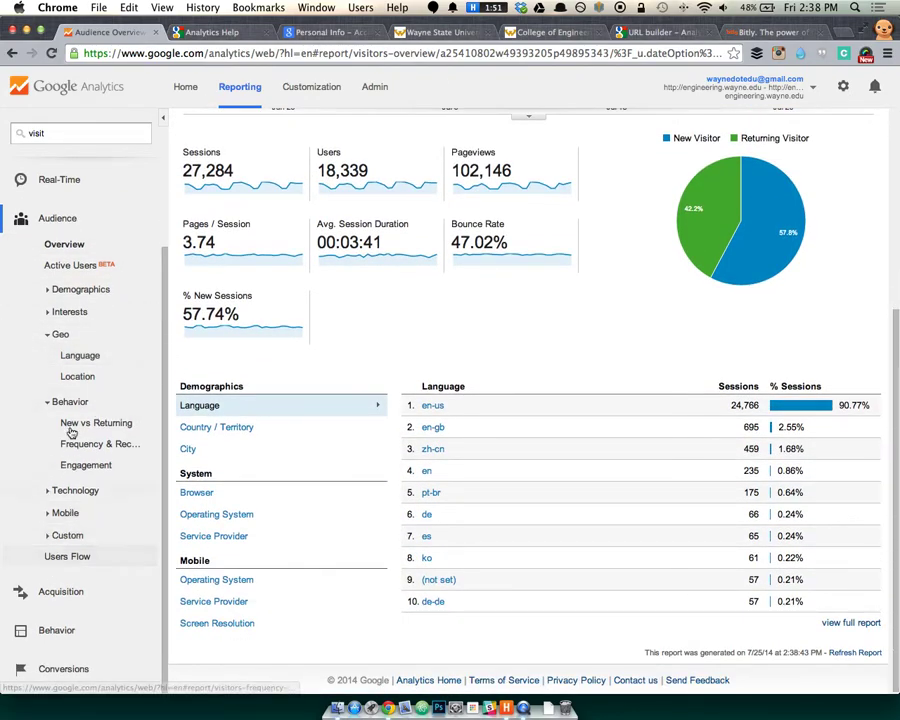
pyautogui.doubleClick(80, 289)
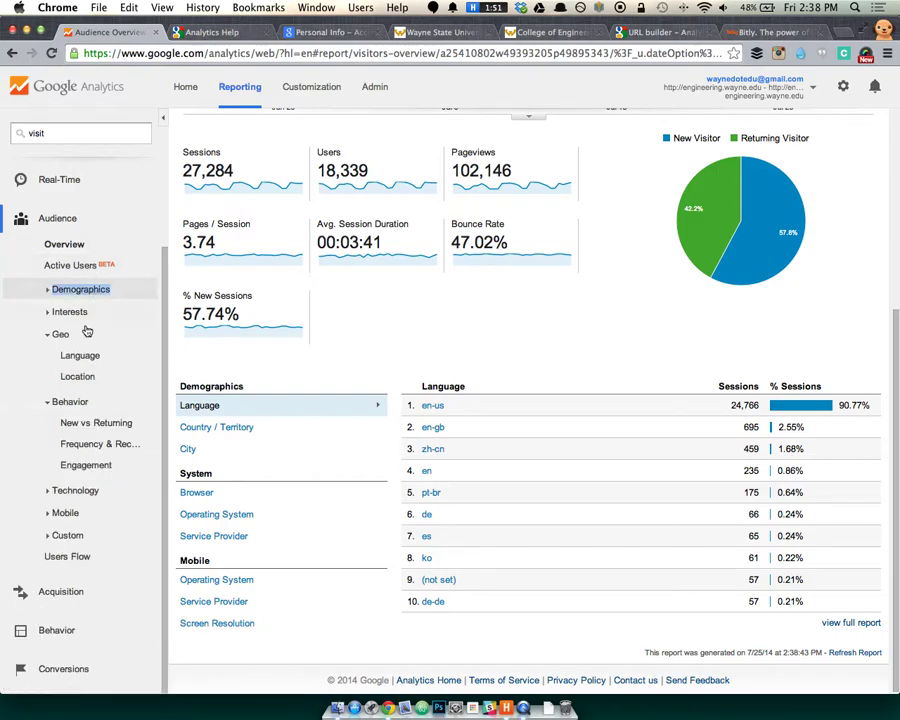
pyautogui.click(88, 424)
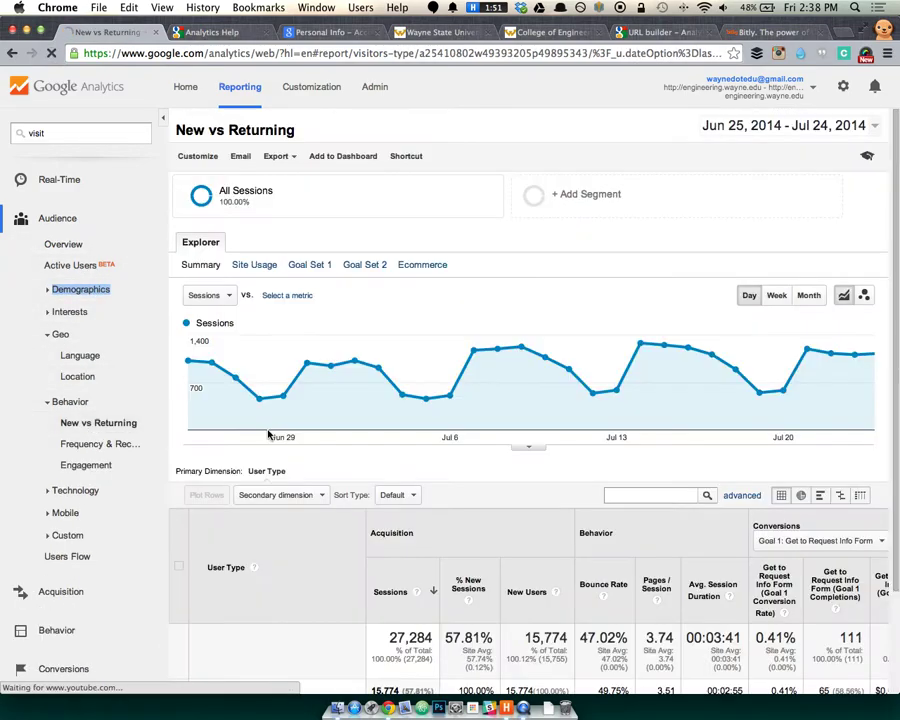
pyautogui.scroll(-3, 460, 494)
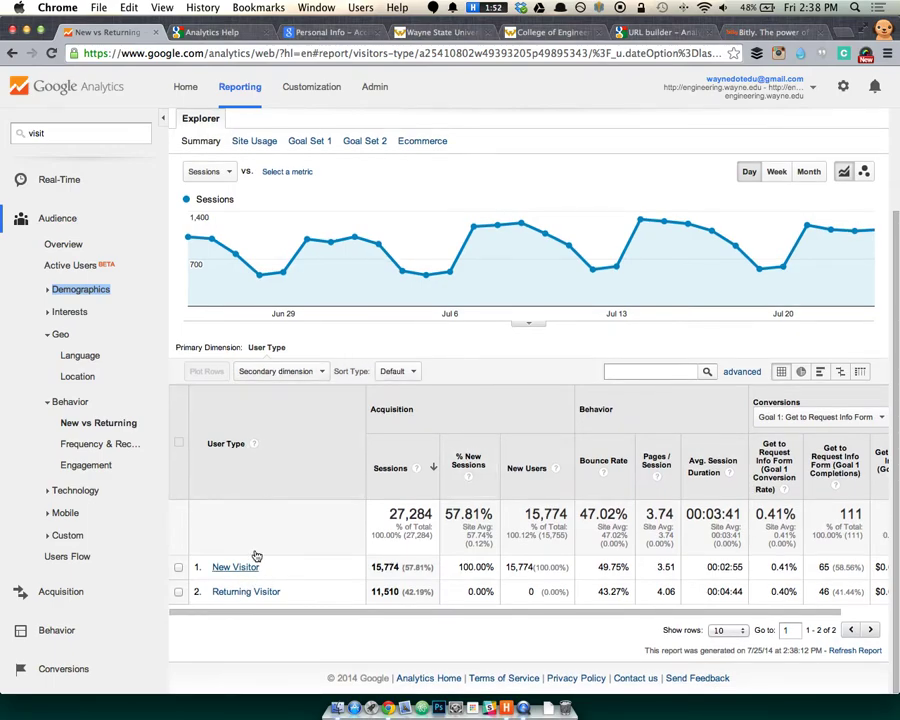
pyautogui.click(286, 372)
pyautogui.click(438, 358)
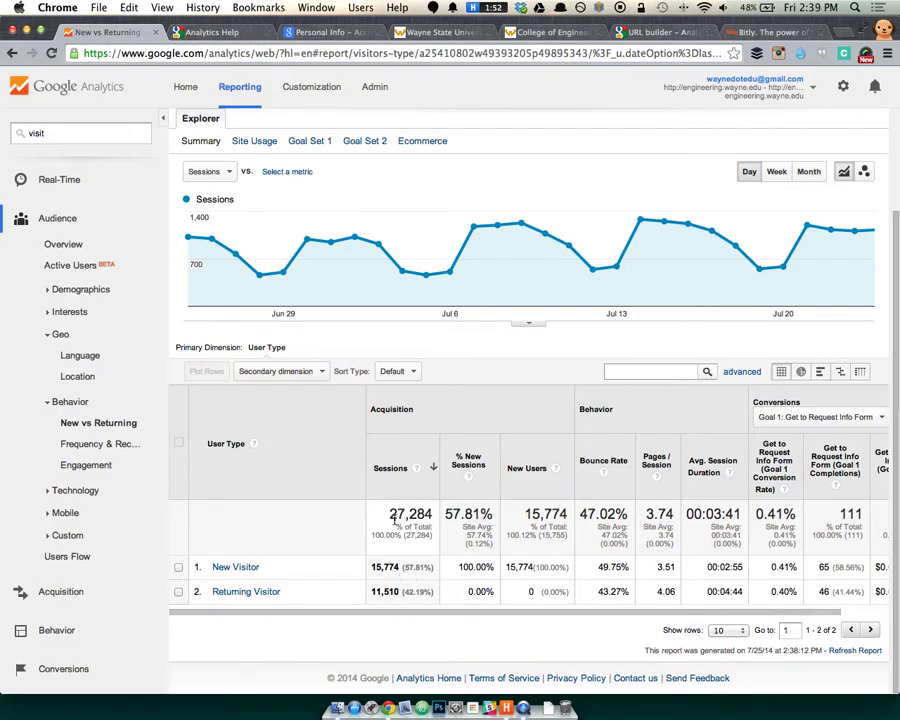
pyautogui.click(396, 371)
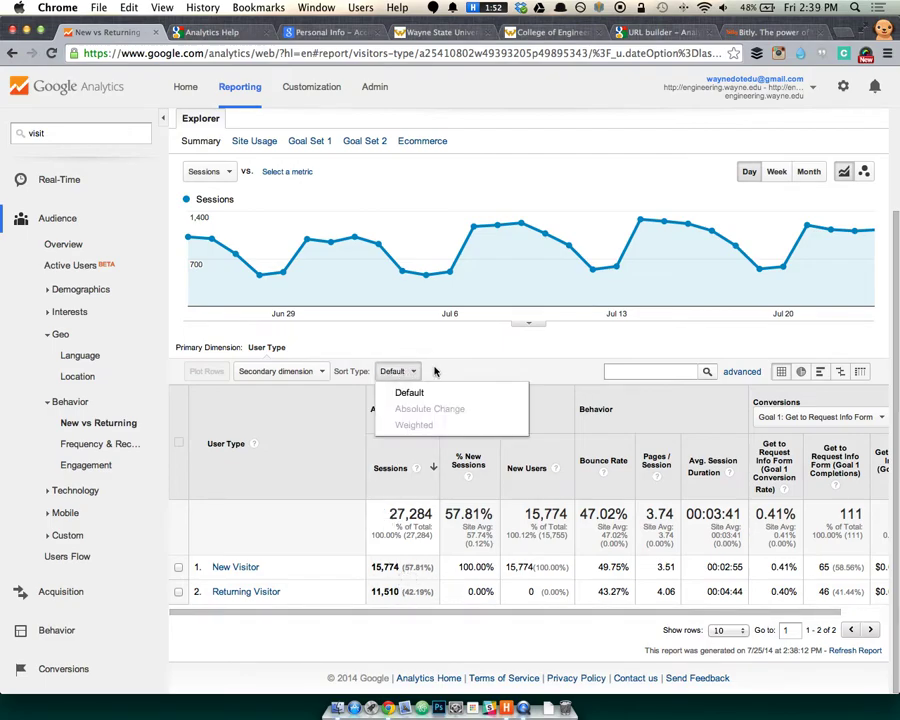
pyautogui.click(550, 358)
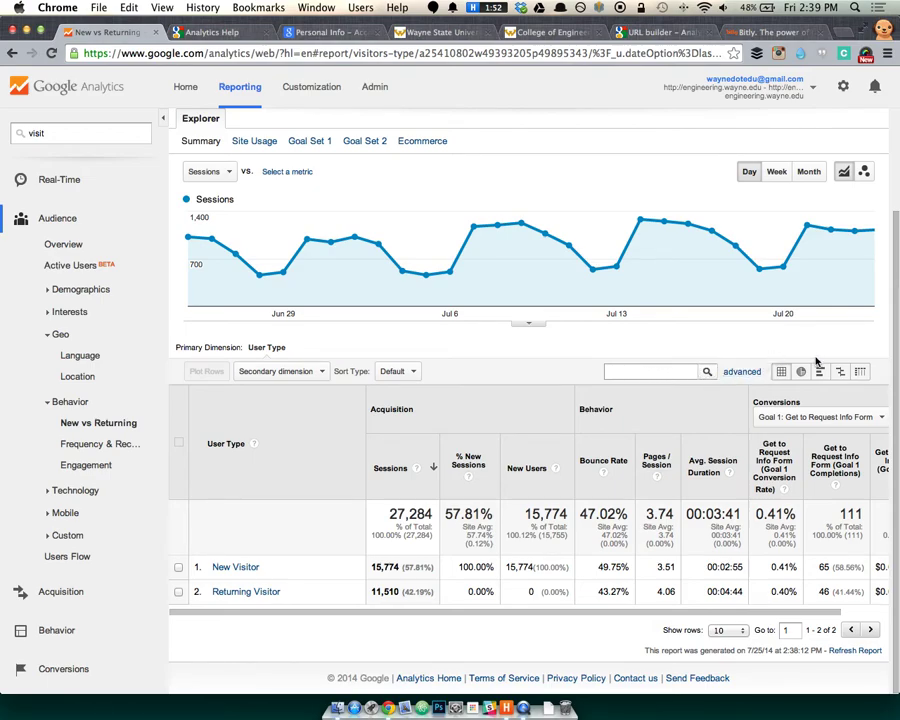
# Display New vs Returning sessions as a Percentage pie chart and inspect each slice's share.
pyautogui.hscroll(3, 515, 330)
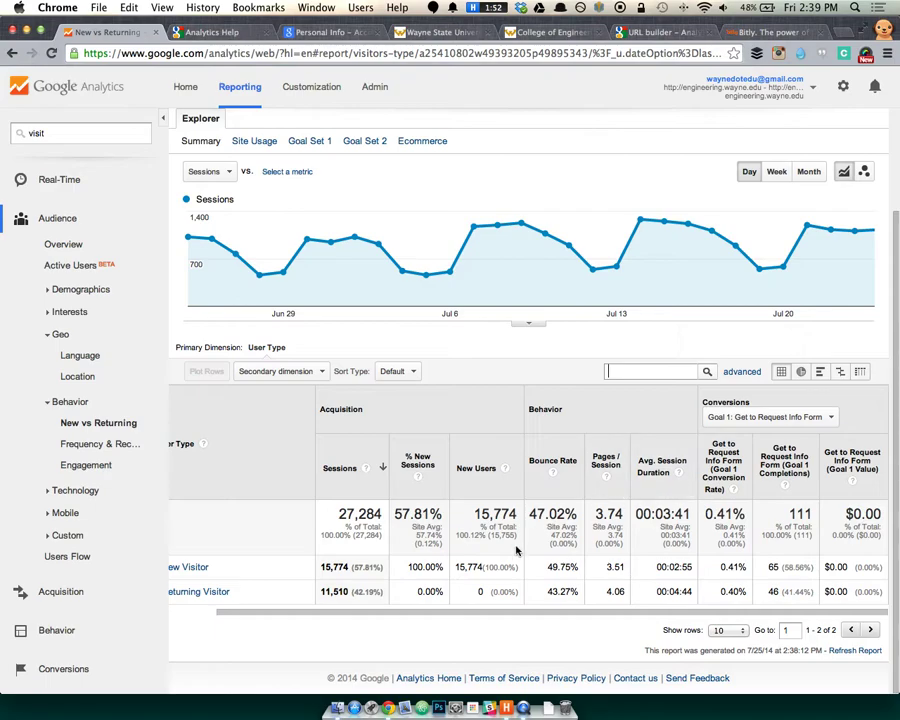
pyautogui.click(804, 372)
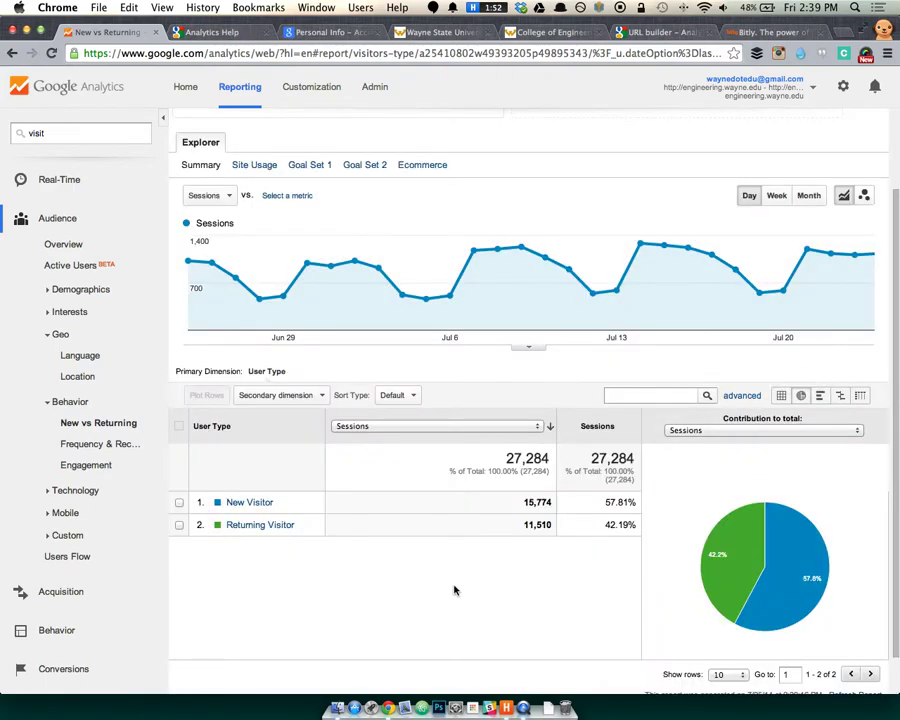
pyautogui.moveTo(742, 585)
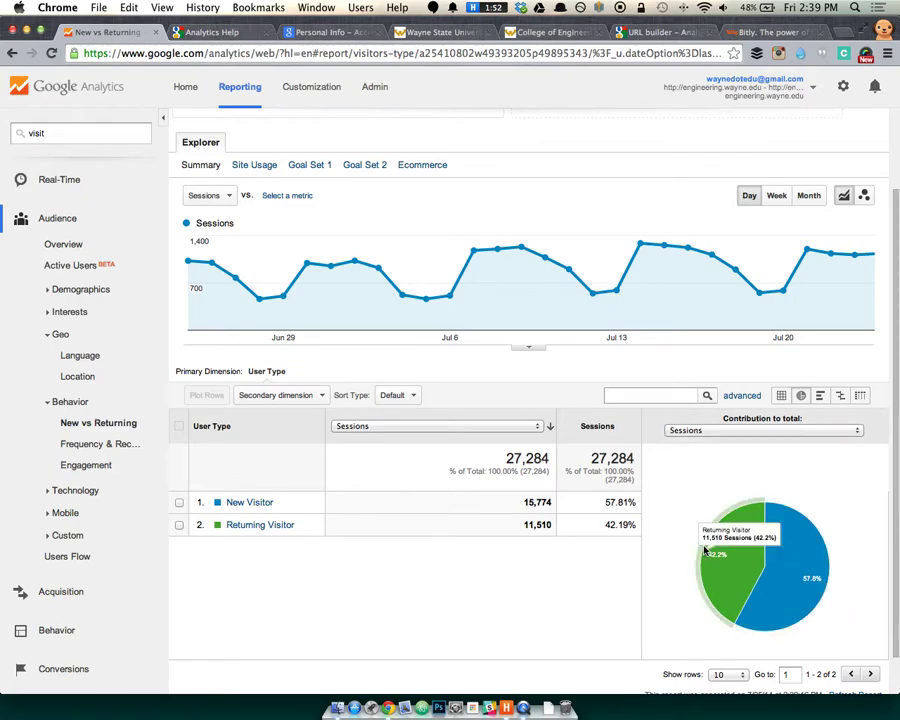
pyautogui.moveTo(768, 560)
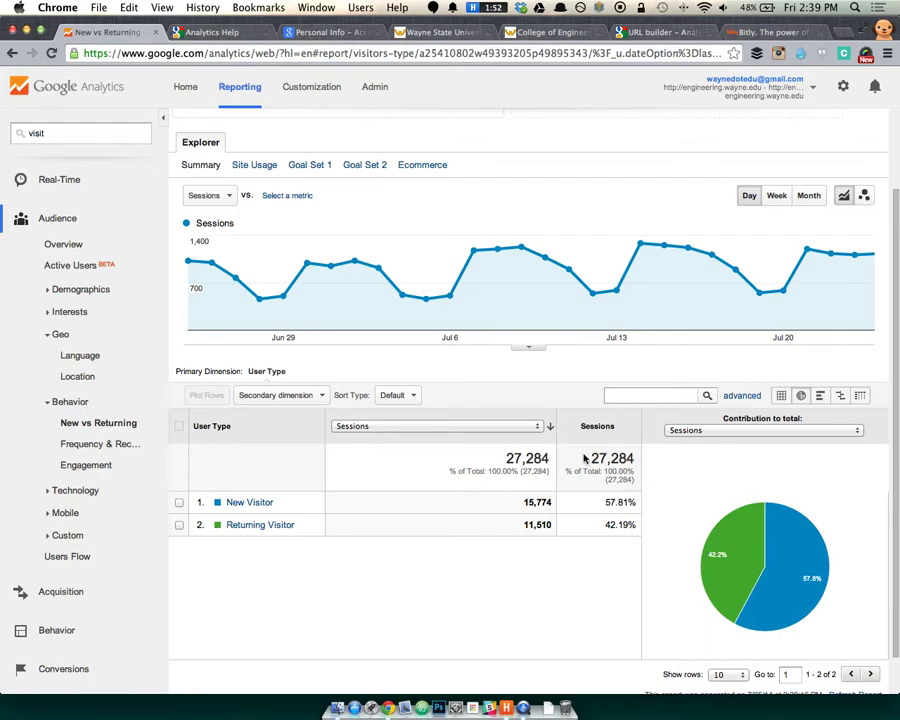
pyautogui.moveTo(798, 575)
# View Frequency & Recency by Days Since Last Session and Count of Sessions, then Engagement.
pyautogui.click(100, 447)
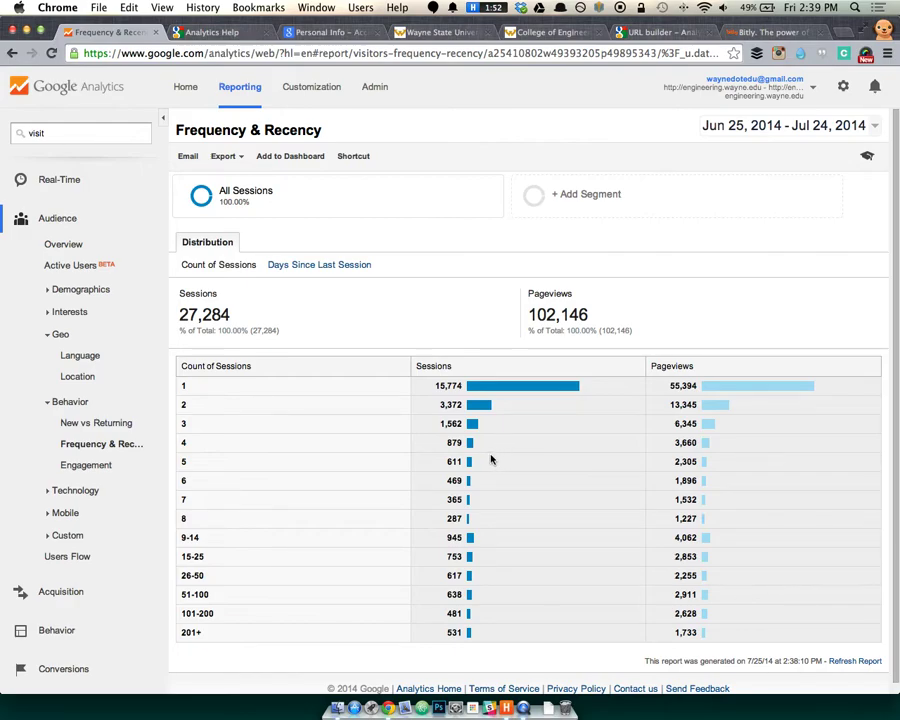
pyautogui.click(349, 274)
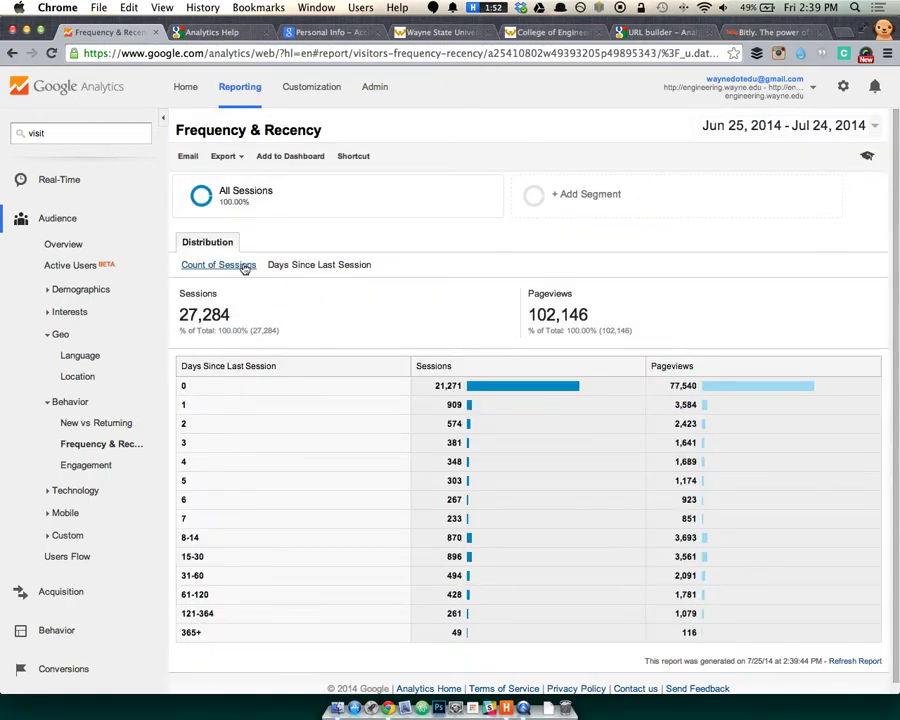
pyautogui.click(243, 265)
pyautogui.click(108, 466)
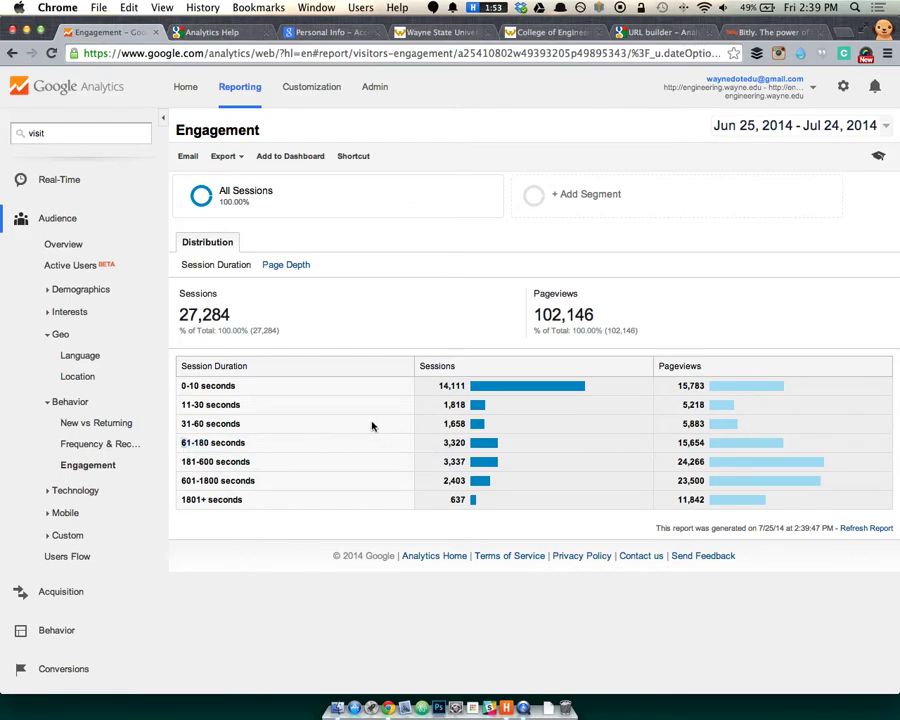
pyautogui.moveTo(178, 443); pyautogui.dragTo(280, 483)
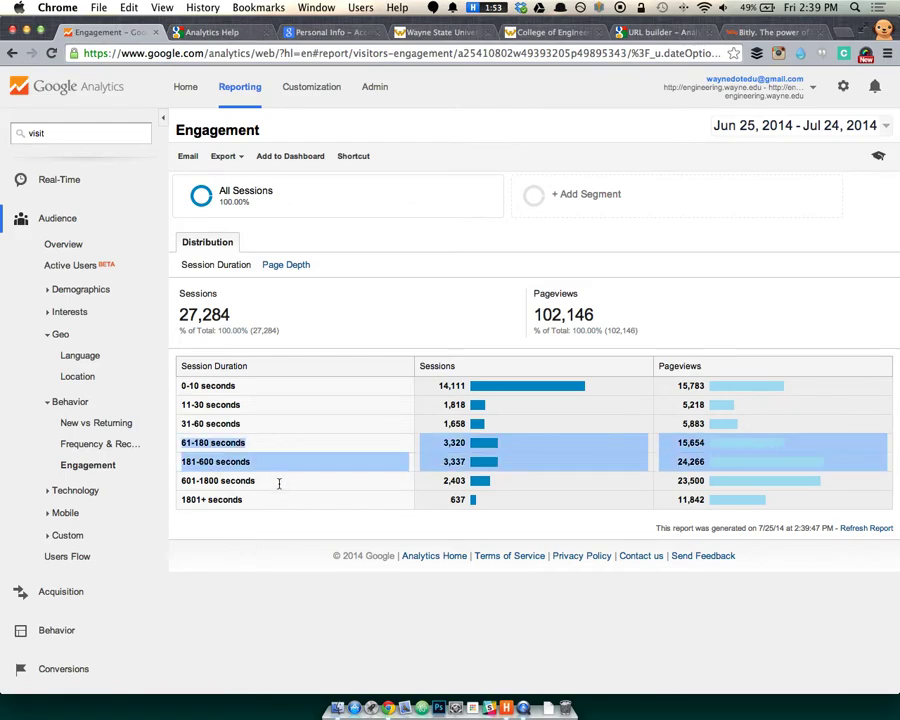
pyautogui.click(635, 448)
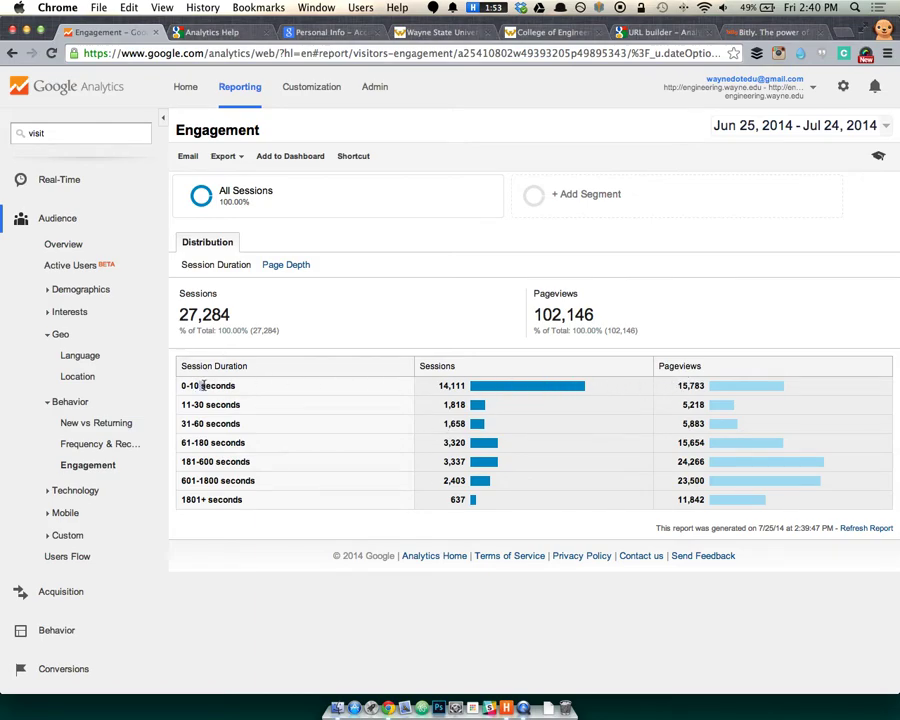
pyautogui.moveTo(236, 385); pyautogui.dragTo(196, 385)
pyautogui.moveTo(716, 389); pyautogui.dragTo(667, 383)
pyautogui.click(781, 400)
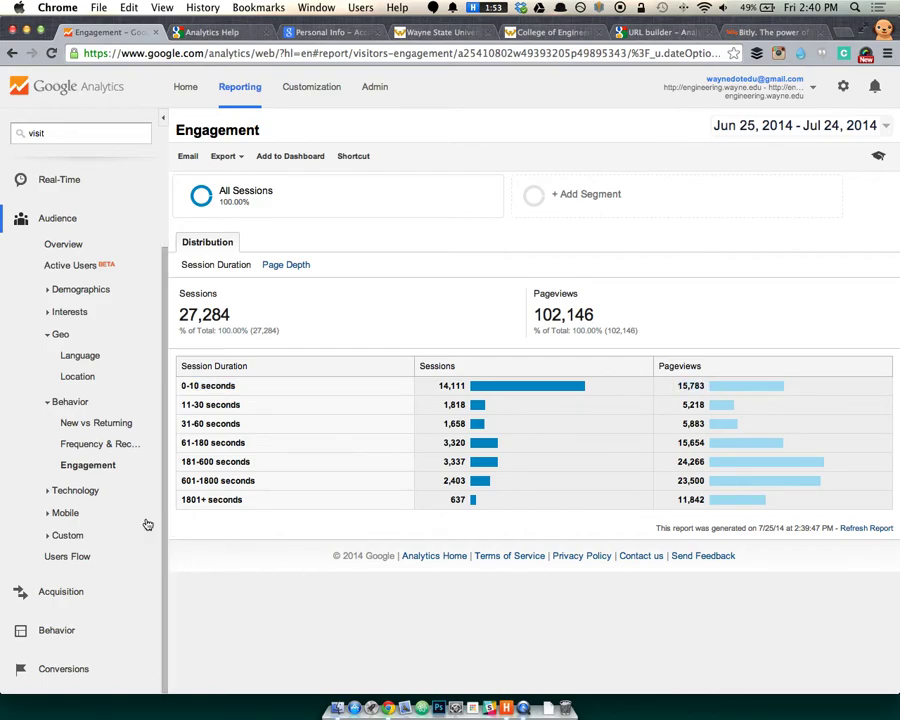
pyautogui.click(98, 490)
# Open the Browser & OS report and scroll down to its table.
pyautogui.click(92, 510)
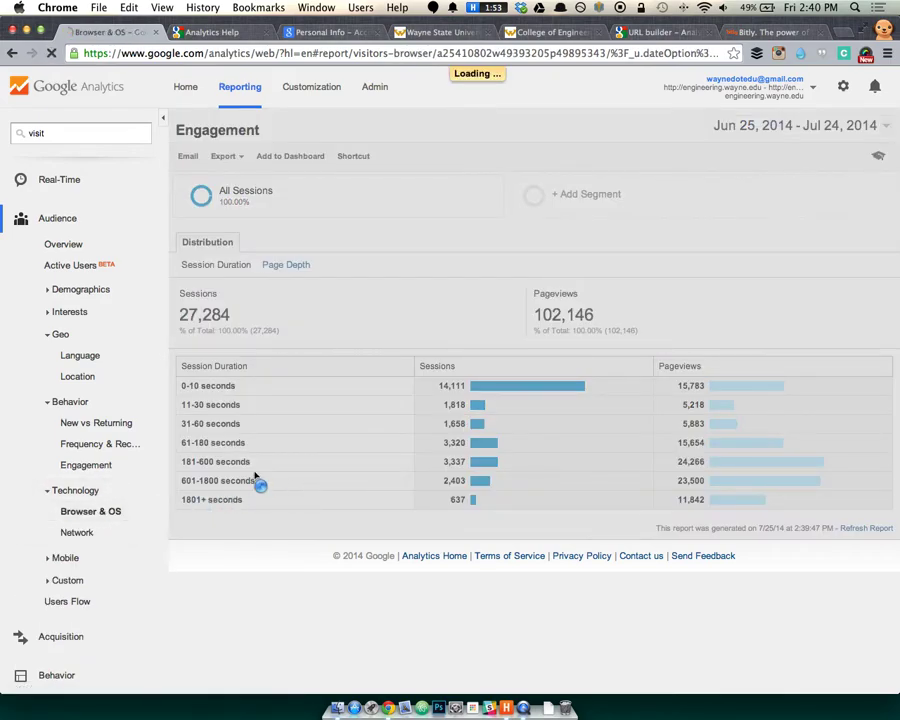
pyautogui.scroll(-5, 315, 537)
pyautogui.scroll(-2, 330, 430)
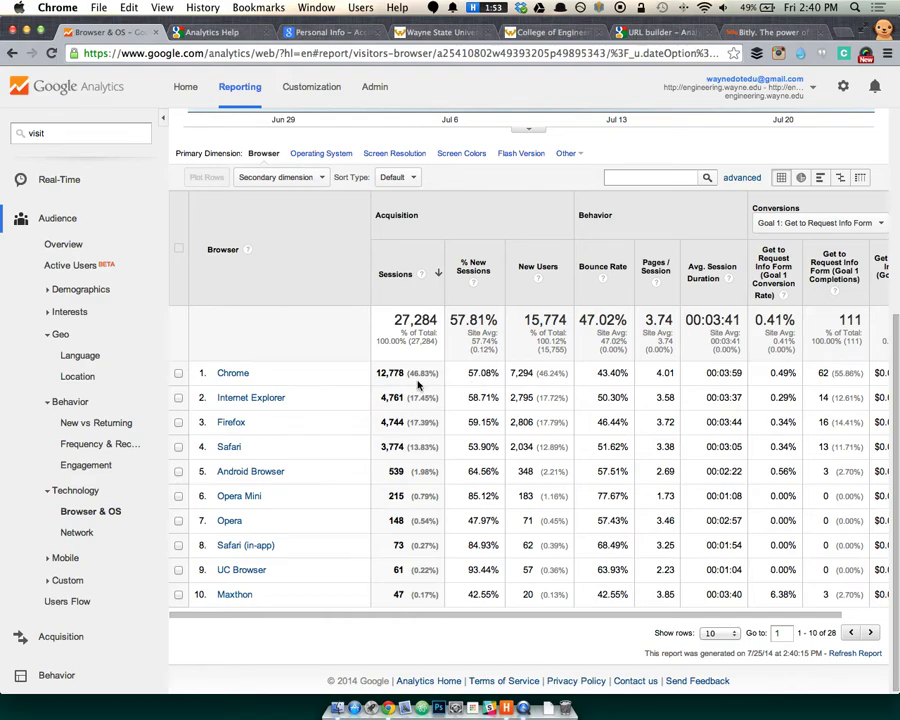
# Drill into Chrome's browser versions, then bring up the breadcrumb list of other browsers.
pyautogui.click(233, 373)
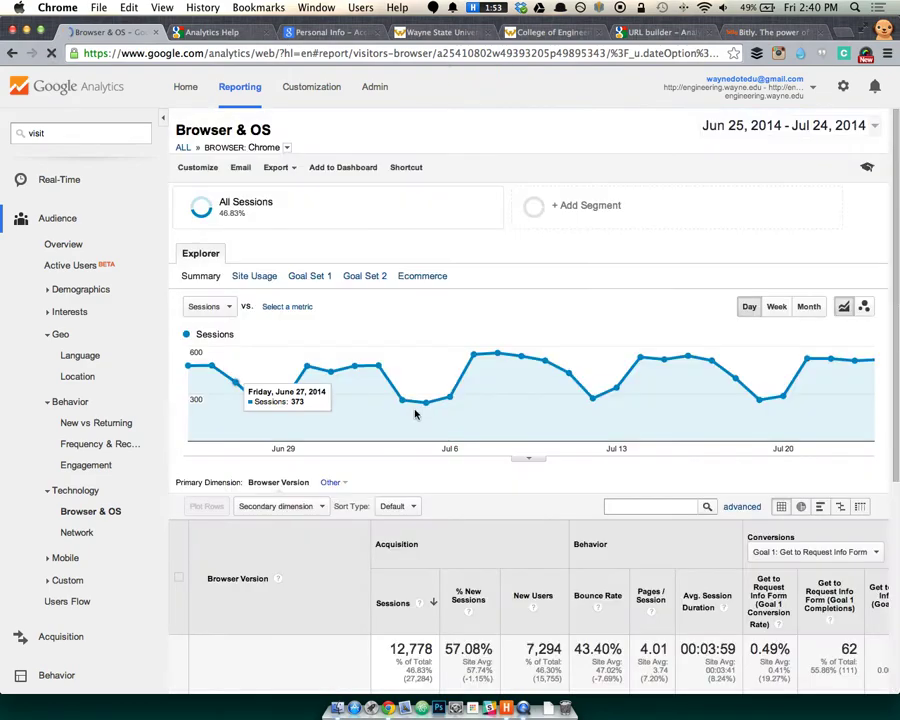
pyautogui.scroll(-4, 380, 515)
pyautogui.scroll(-3, 395, 512)
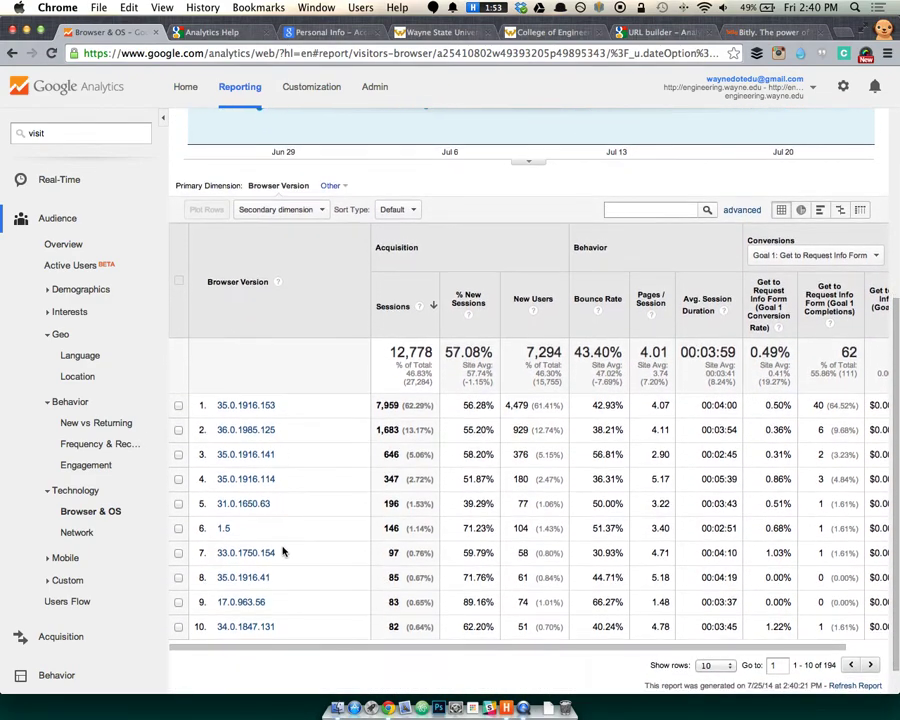
pyautogui.scroll(2, 273, 490)
pyautogui.scroll(-2, 311, 466)
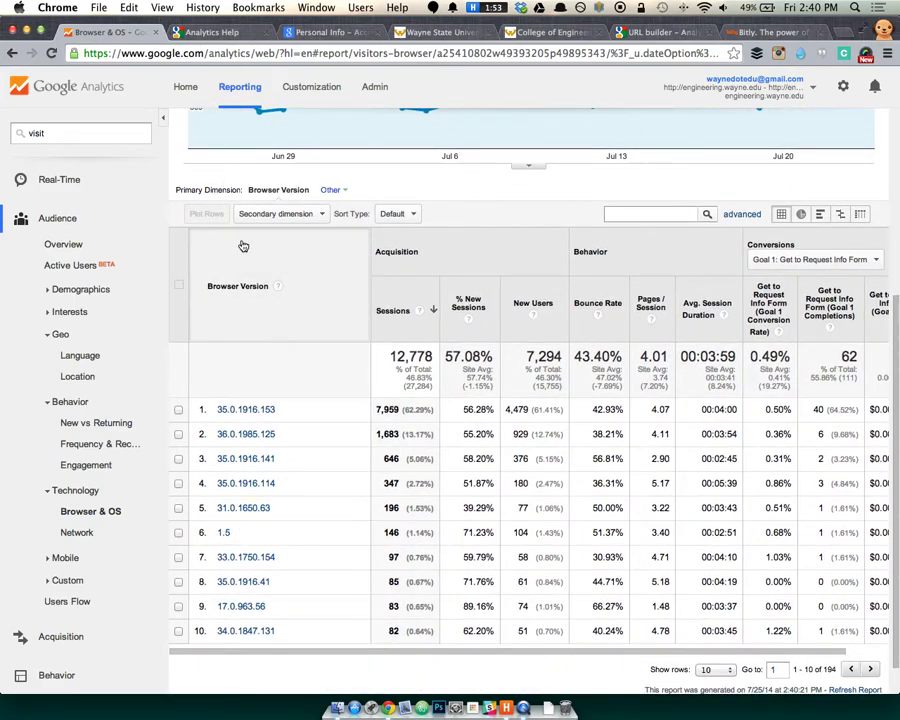
pyautogui.scroll(-2, 250, 300)
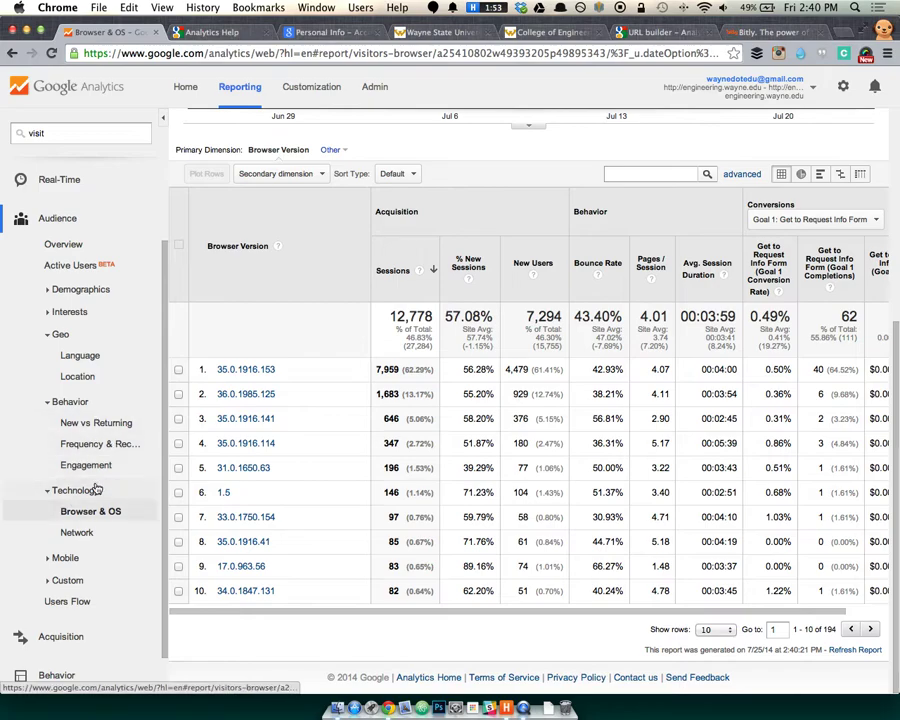
pyautogui.scroll(6, 254, 286)
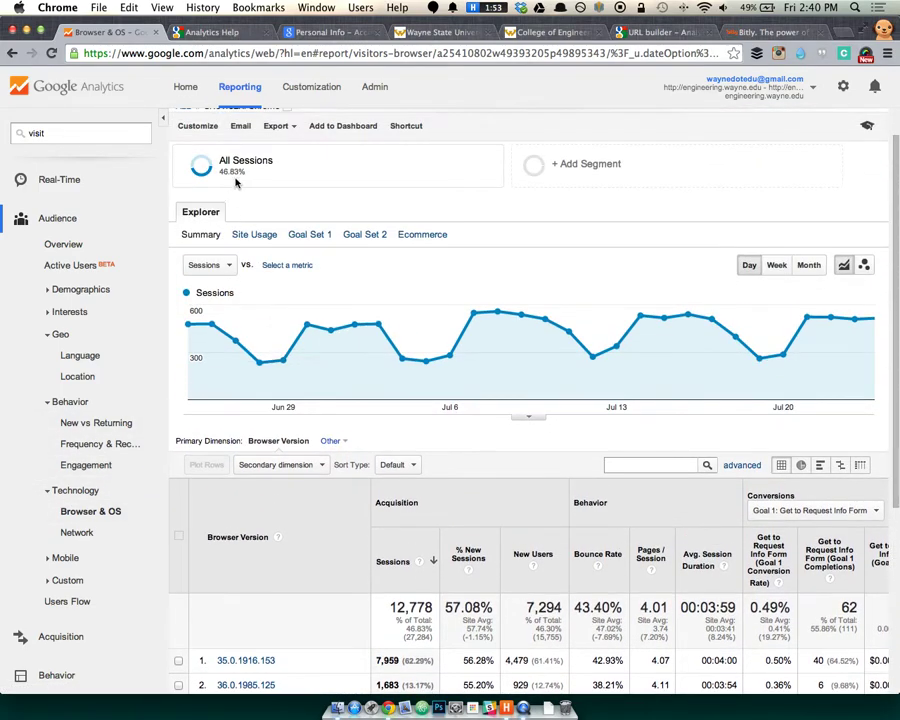
pyautogui.scroll(-5, 315, 277)
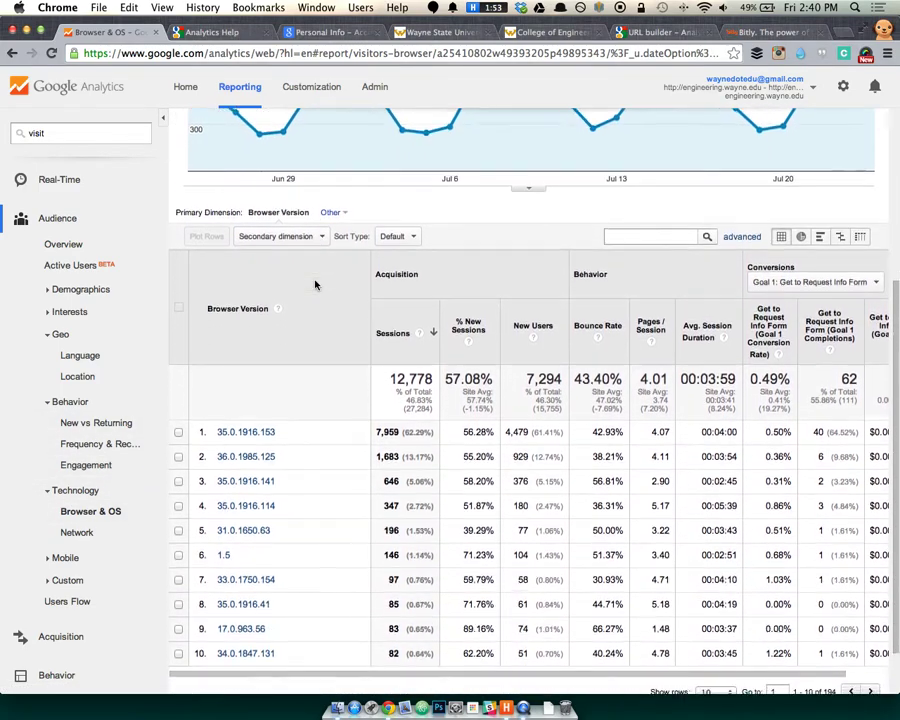
pyautogui.scroll(-2, 312, 283)
pyautogui.scroll(4, 315, 283)
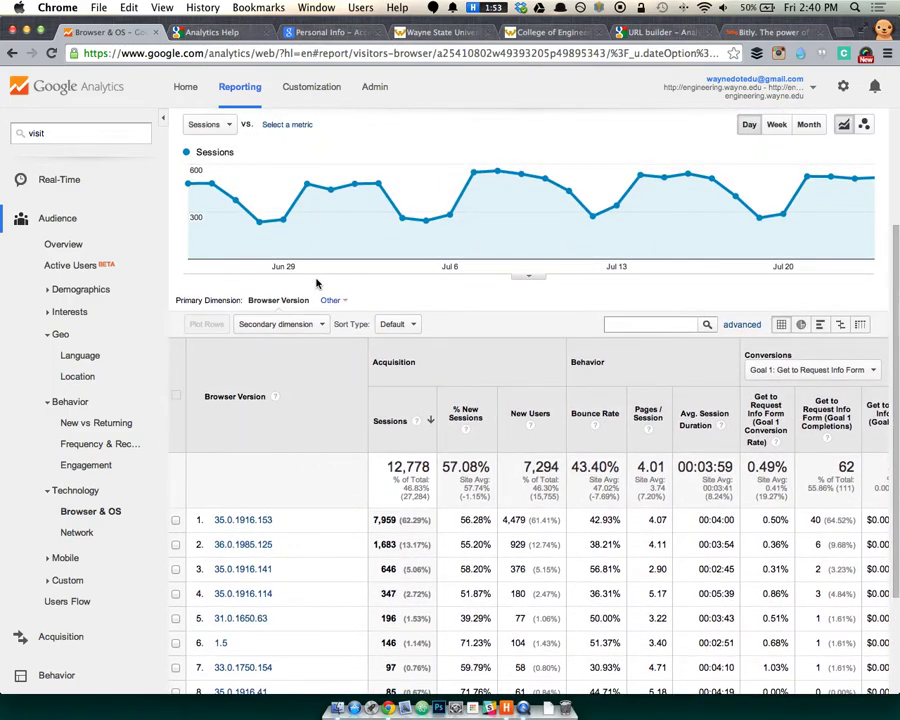
pyautogui.scroll(2, 287, 388)
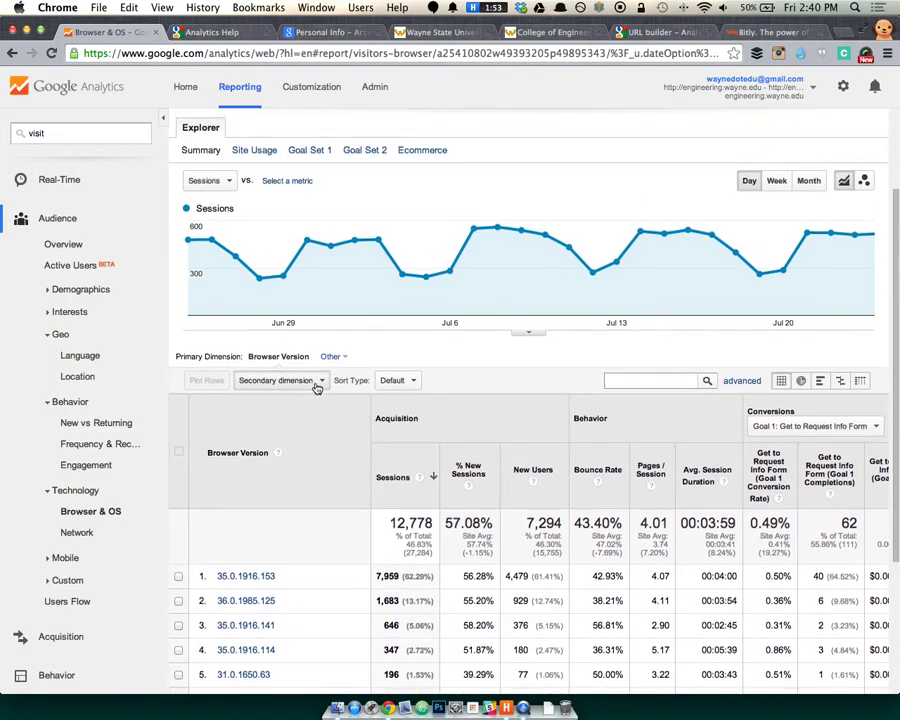
pyautogui.scroll(3, 398, 382)
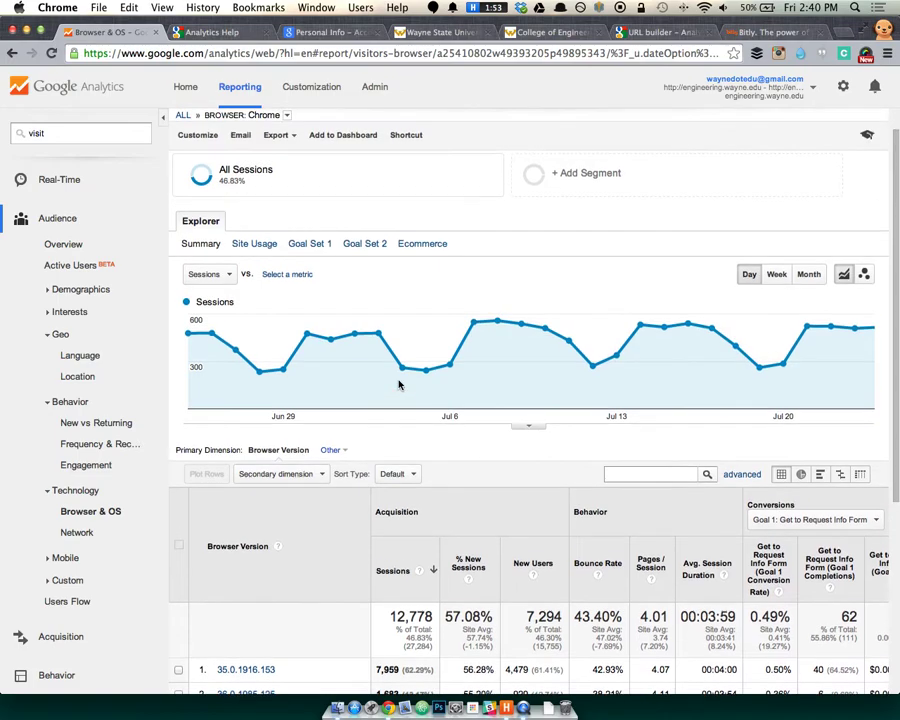
pyautogui.scroll(1, 398, 384)
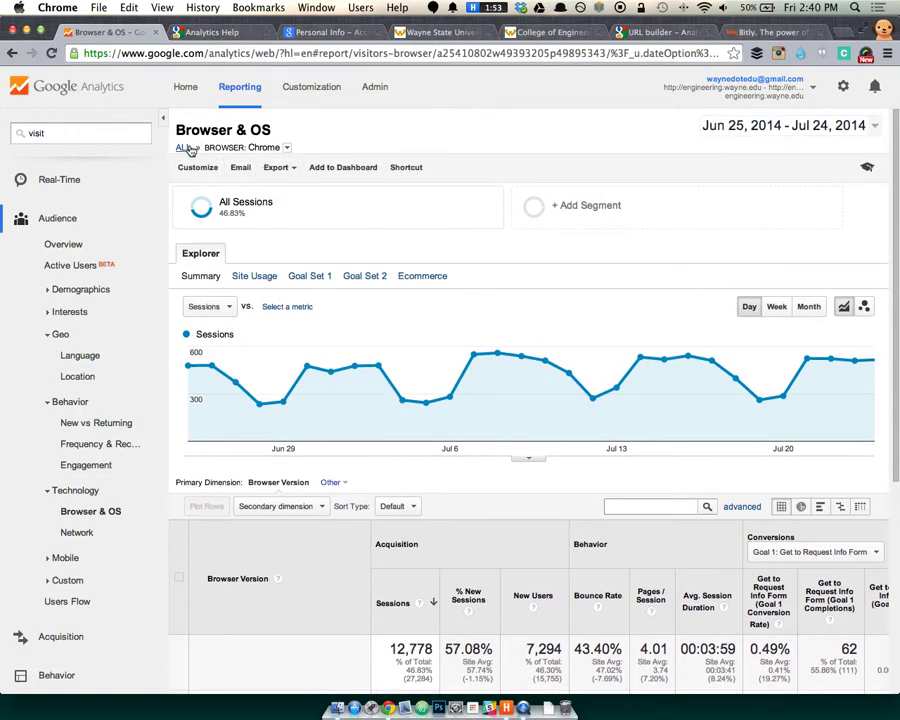
pyautogui.click(287, 148)
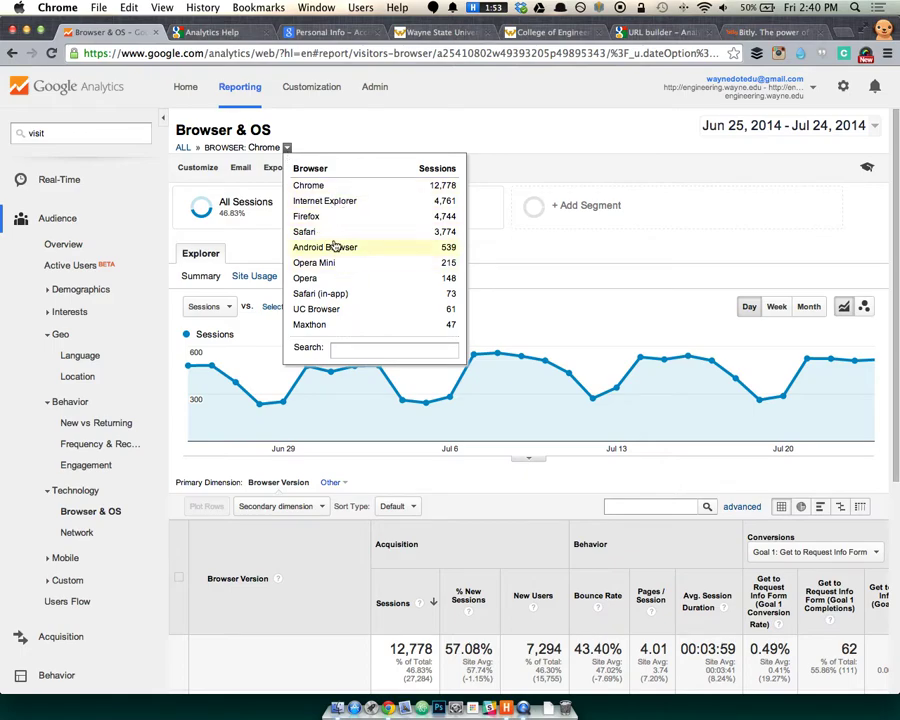
# Return to the all-browsers Browser report and scroll to its table.
pyautogui.click(182, 148)
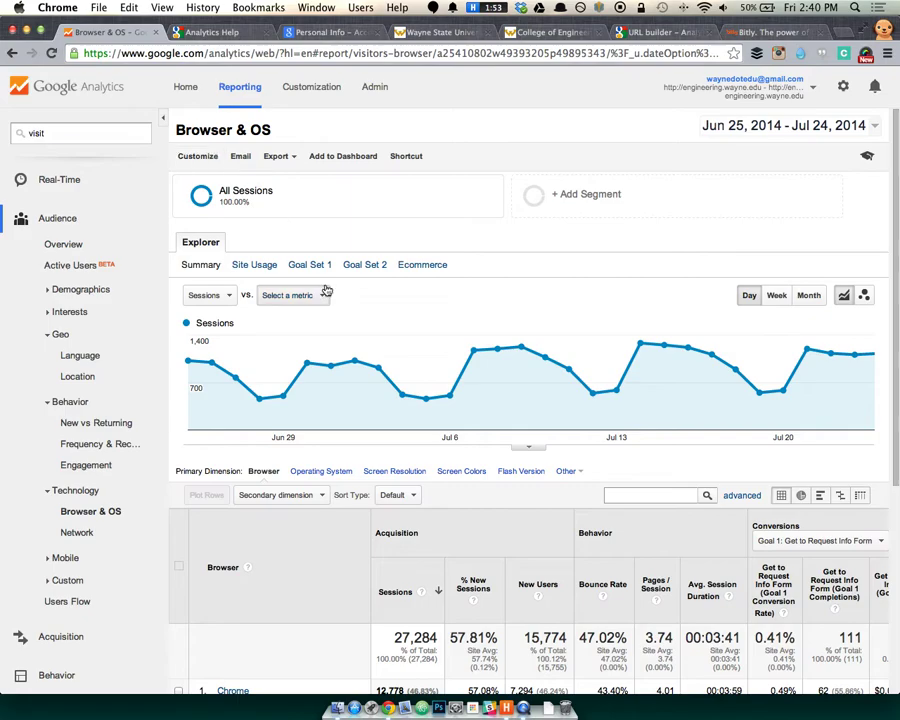
pyautogui.scroll(-5, 346, 326)
pyautogui.scroll(-2, 318, 443)
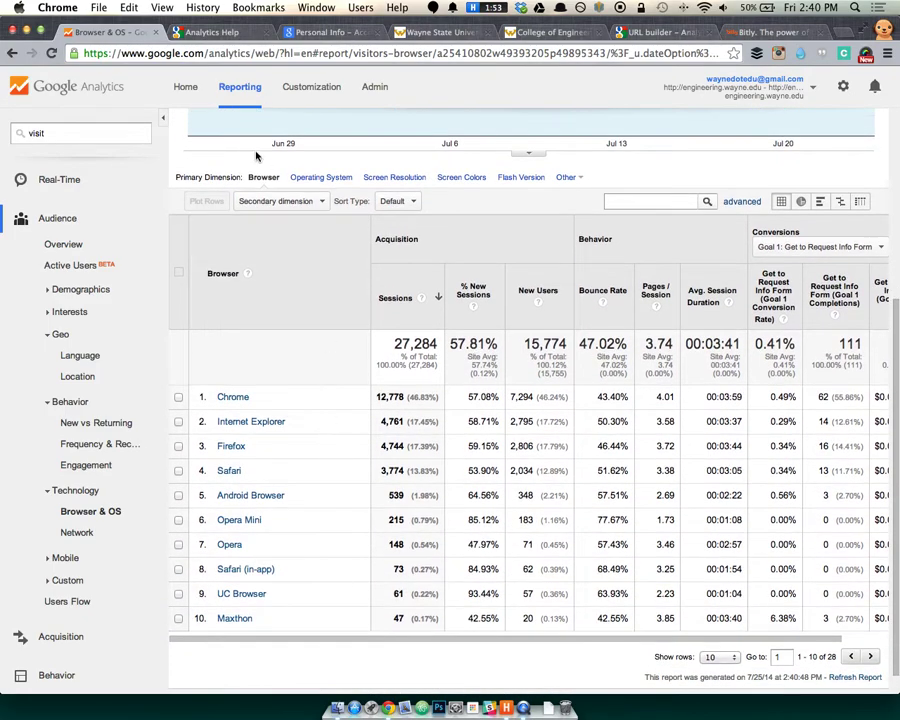
pyautogui.scroll(-1, 247, 294)
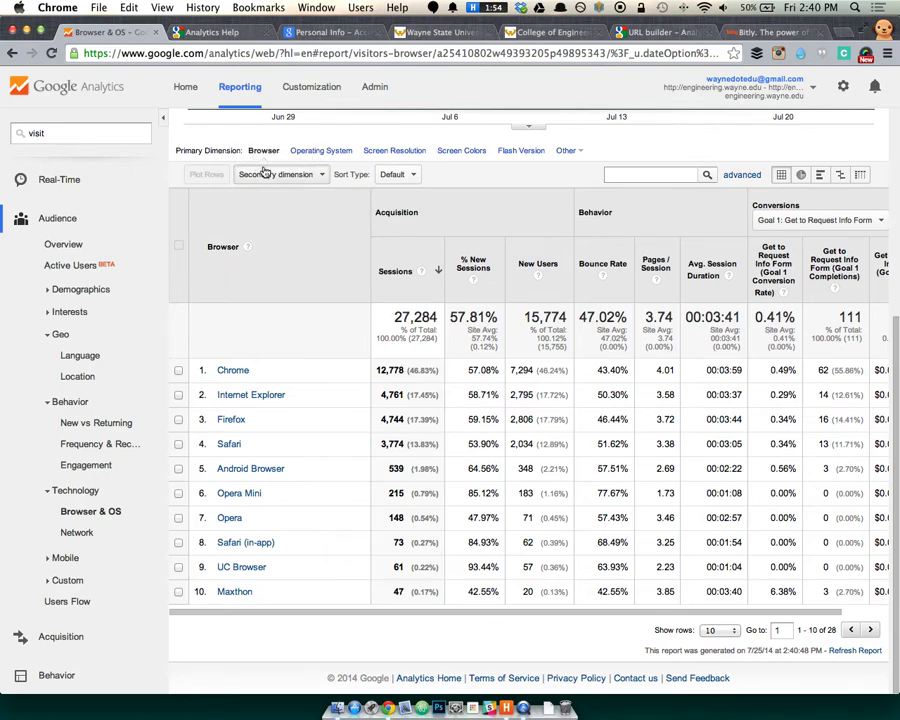
# Browse the secondary dimension list, expanding the Users and Behavior groups.
pyautogui.click(305, 176)
pyautogui.scroll(-2, 301, 245)
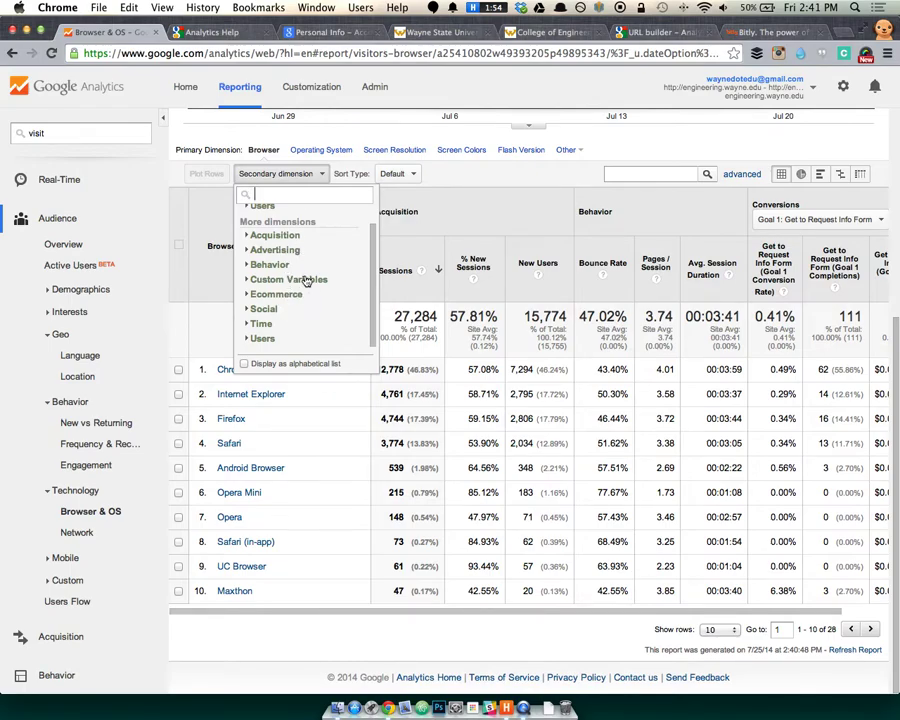
pyautogui.scroll(2, 282, 238)
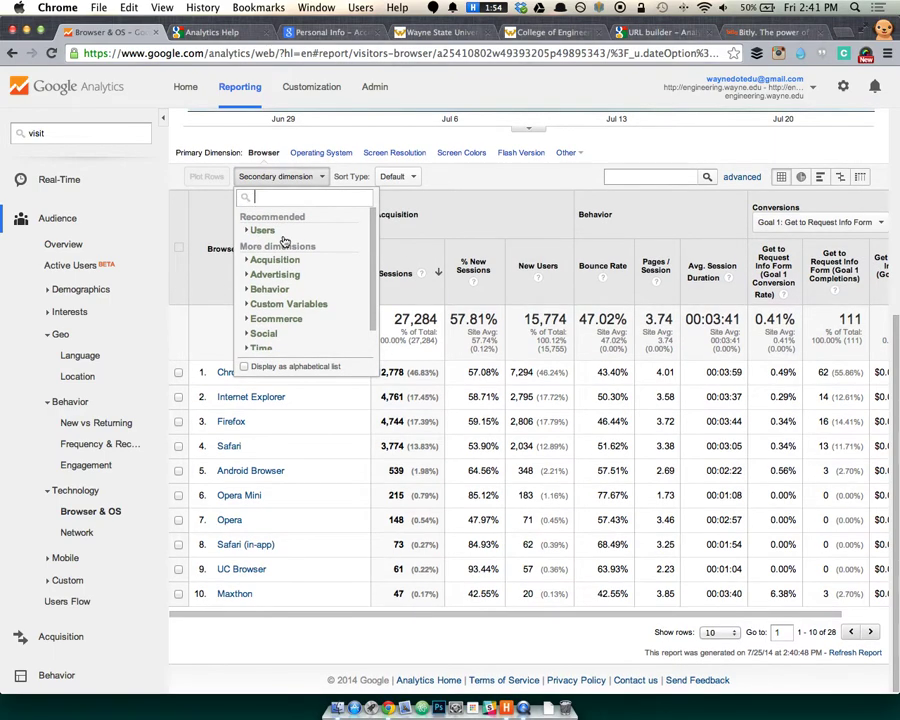
pyautogui.click(250, 229)
pyautogui.scroll(-3, 283, 275)
pyautogui.scroll(-2, 284, 269)
pyautogui.scroll(-3, 284, 267)
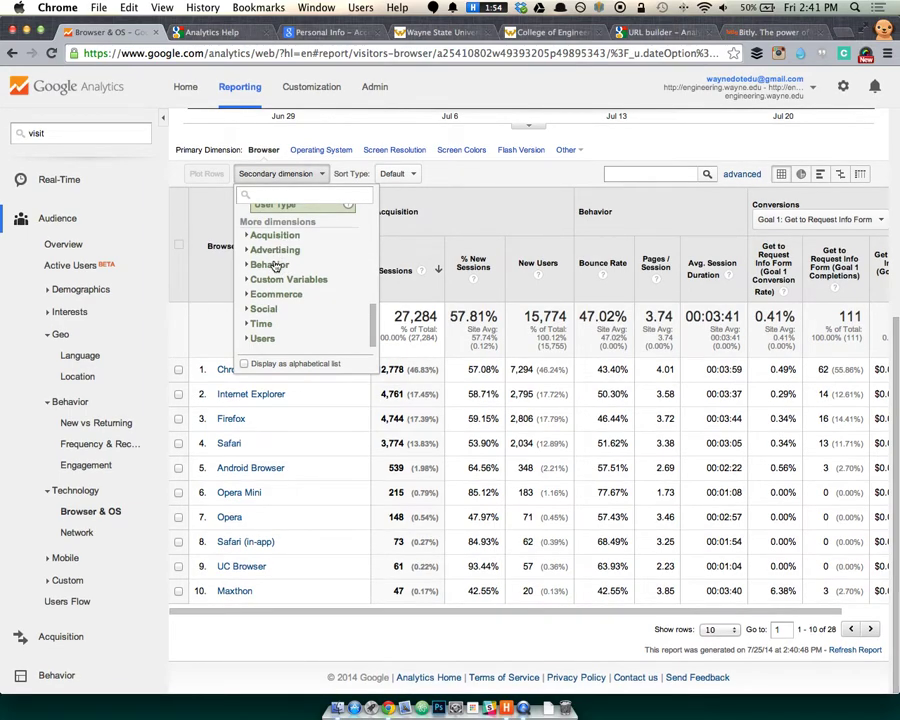
pyautogui.click(276, 265)
pyautogui.scroll(-5, 276, 266)
pyautogui.scroll(-8, 280, 265)
pyautogui.scroll(-5, 288, 266)
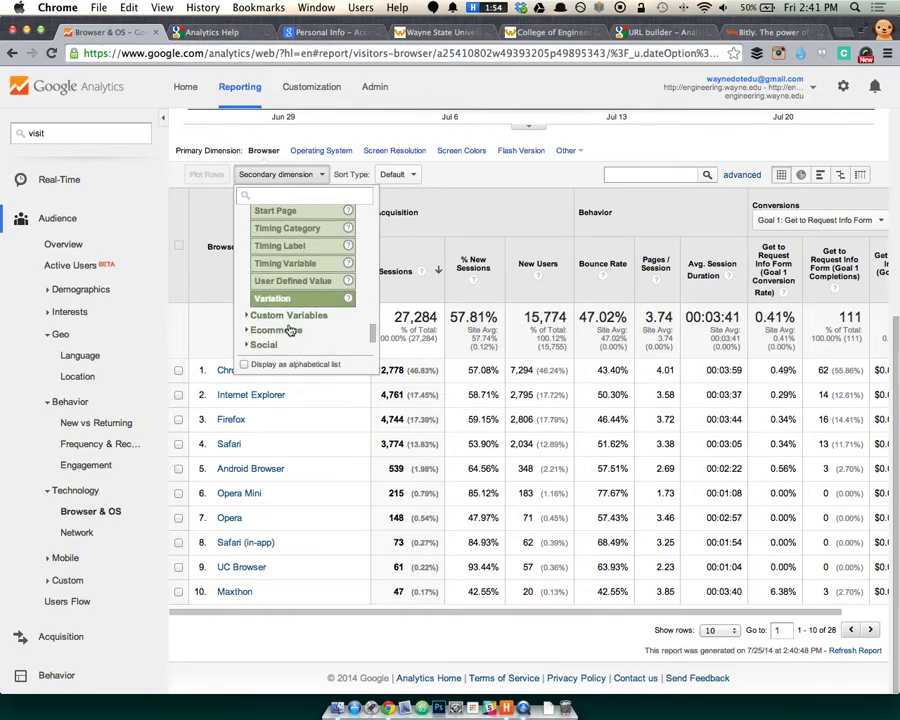
pyautogui.scroll(-2, 284, 330)
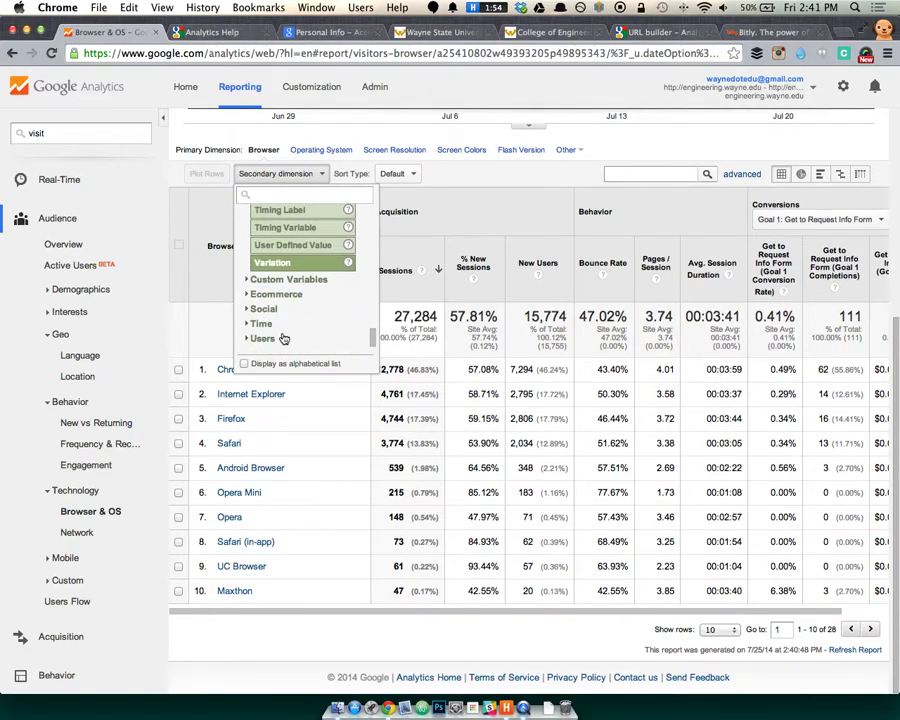
pyautogui.click(283, 340)
pyautogui.scroll(-10, 284, 340)
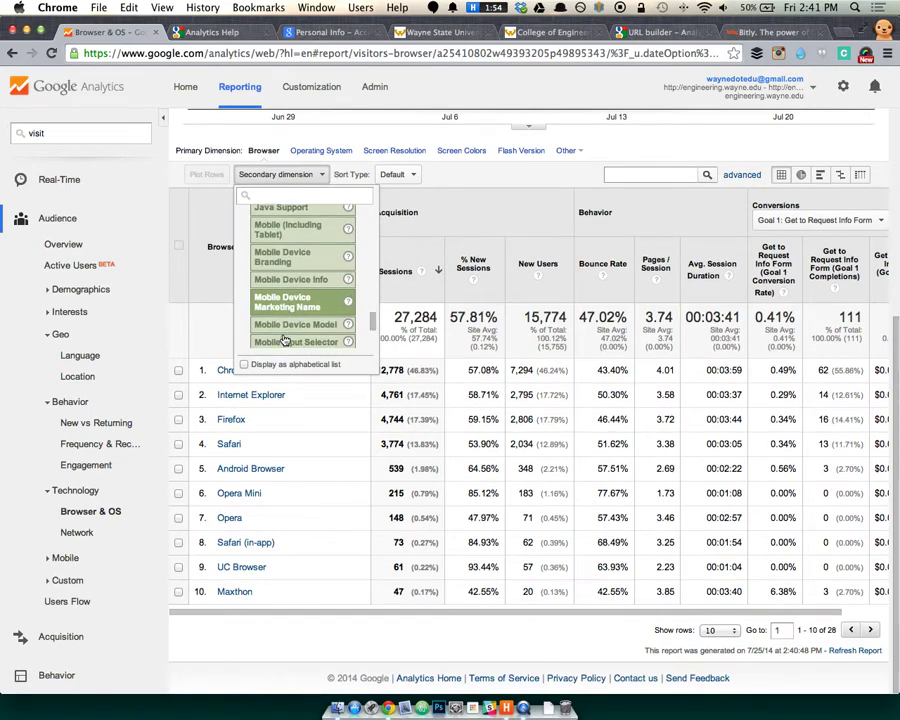
pyautogui.scroll(-3, 285, 338)
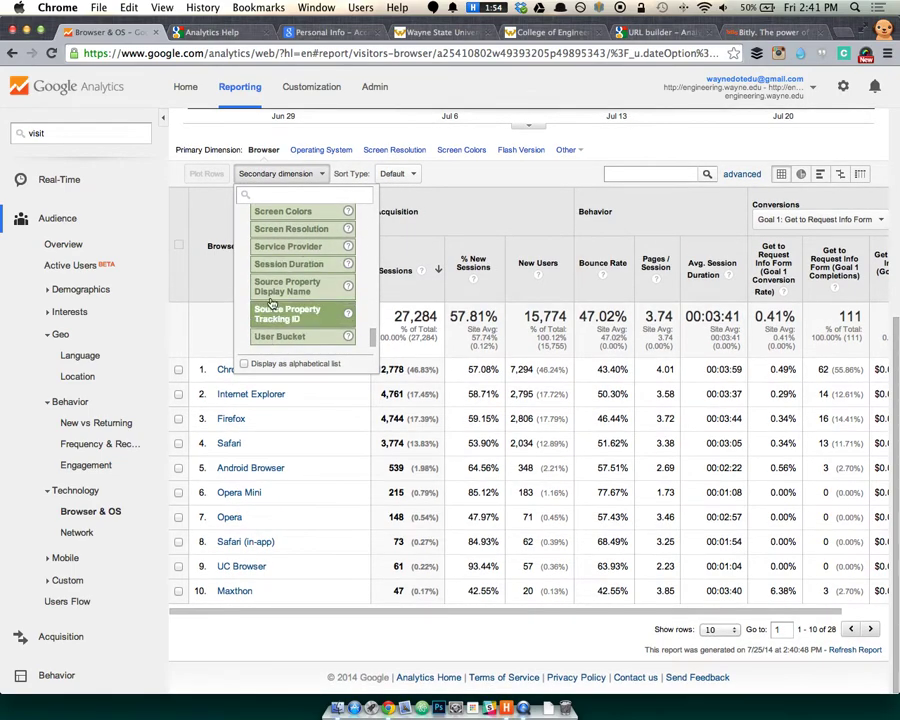
pyautogui.scroll(1, 270, 250)
# Add Screen Resolution as the Browser table's secondary dimension.
pyautogui.click(292, 256)
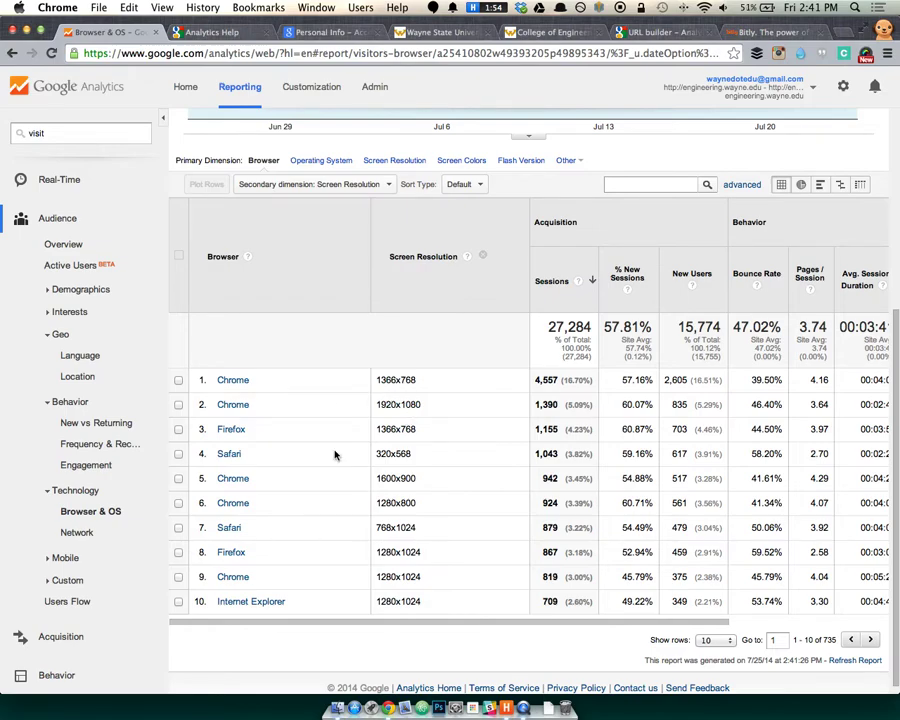
pyautogui.moveTo(375, 453); pyautogui.dragTo(383, 450)
pyautogui.scroll(-1, 381, 489)
# Highlight Safari and its 320x568 and 768x1024 resolution values in the table.
pyautogui.moveTo(257, 450); pyautogui.dragTo(219, 452)
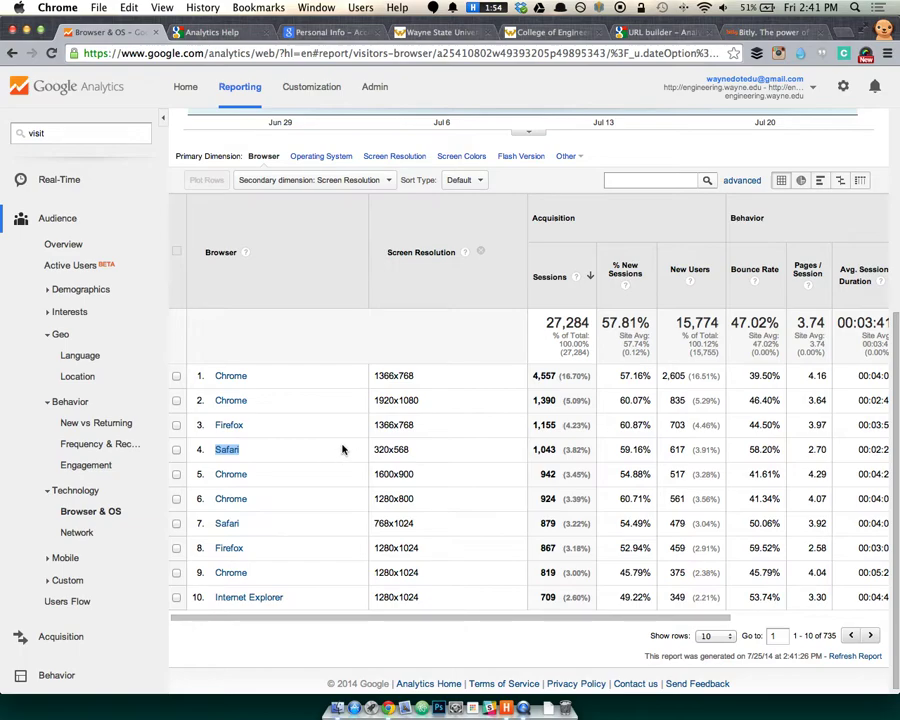
pyautogui.click(293, 457)
pyautogui.moveTo(410, 449); pyautogui.dragTo(371, 450)
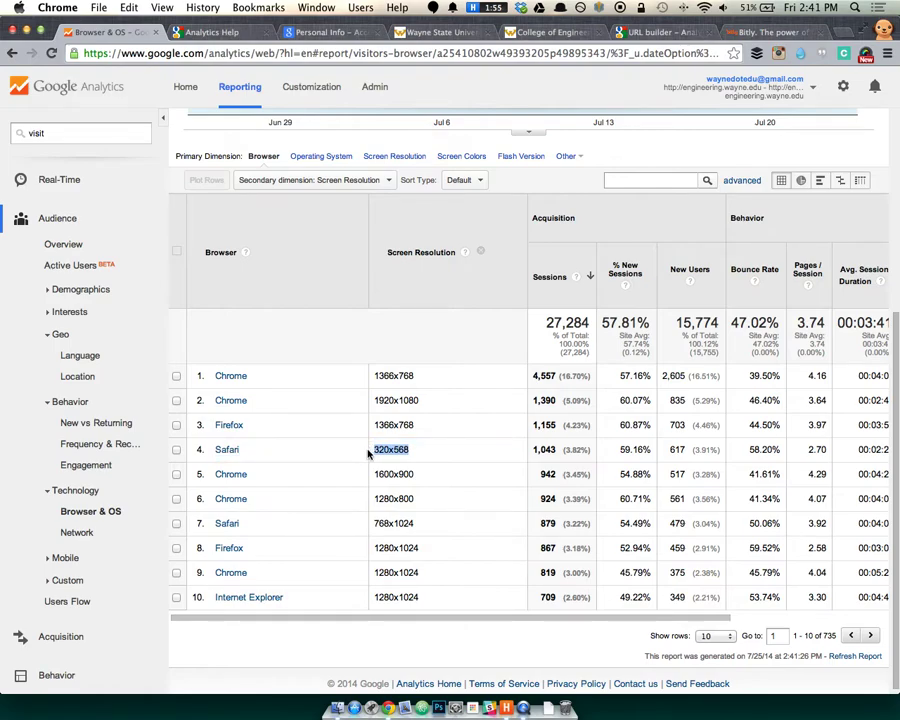
pyautogui.moveTo(414, 523); pyautogui.dragTo(372, 522)
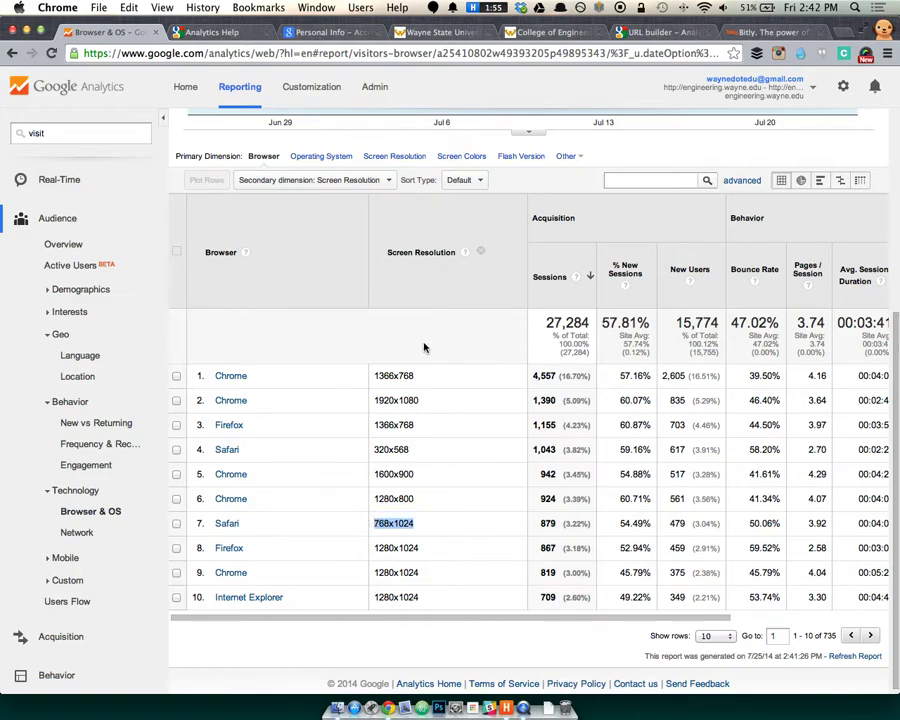
# Make Operating System the primary dimension with Screen Resolution as secondary.
pyautogui.click(315, 157)
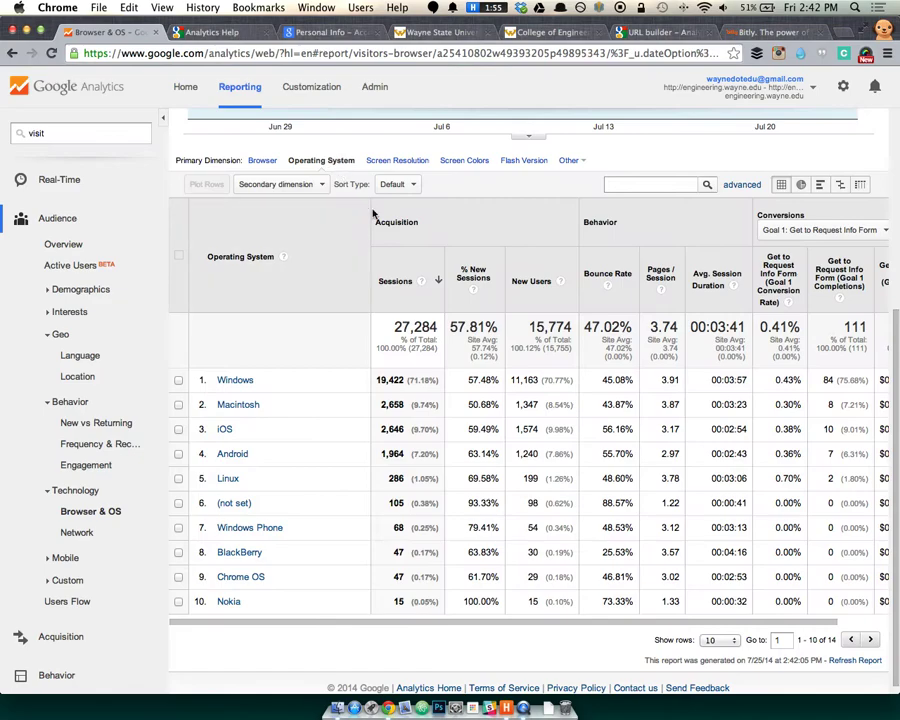
pyautogui.scroll(-1, 295, 371)
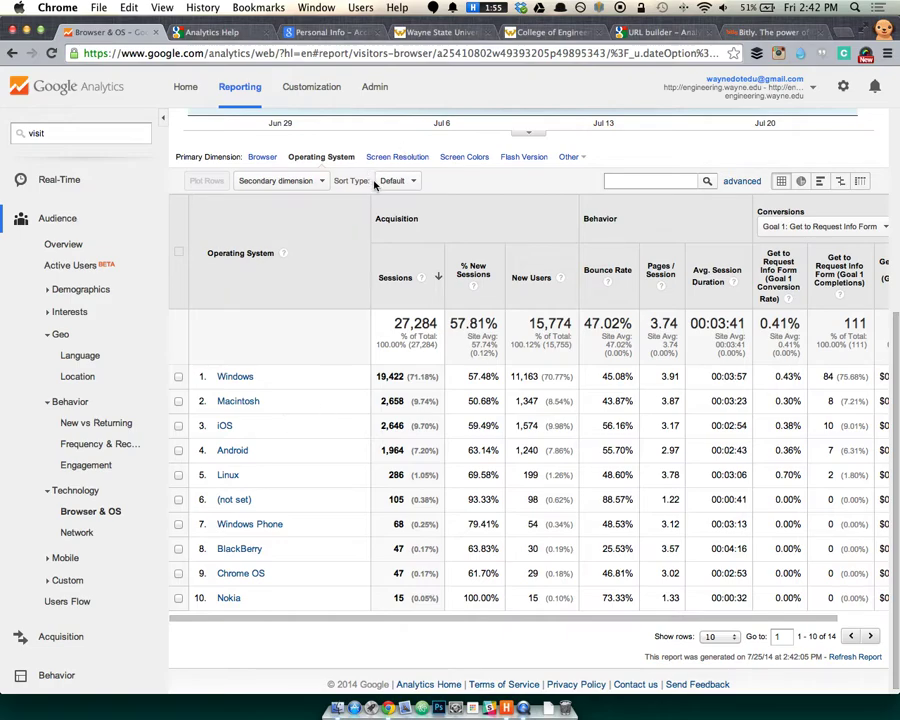
pyautogui.click(290, 181)
pyautogui.scroll(-2, 332, 273)
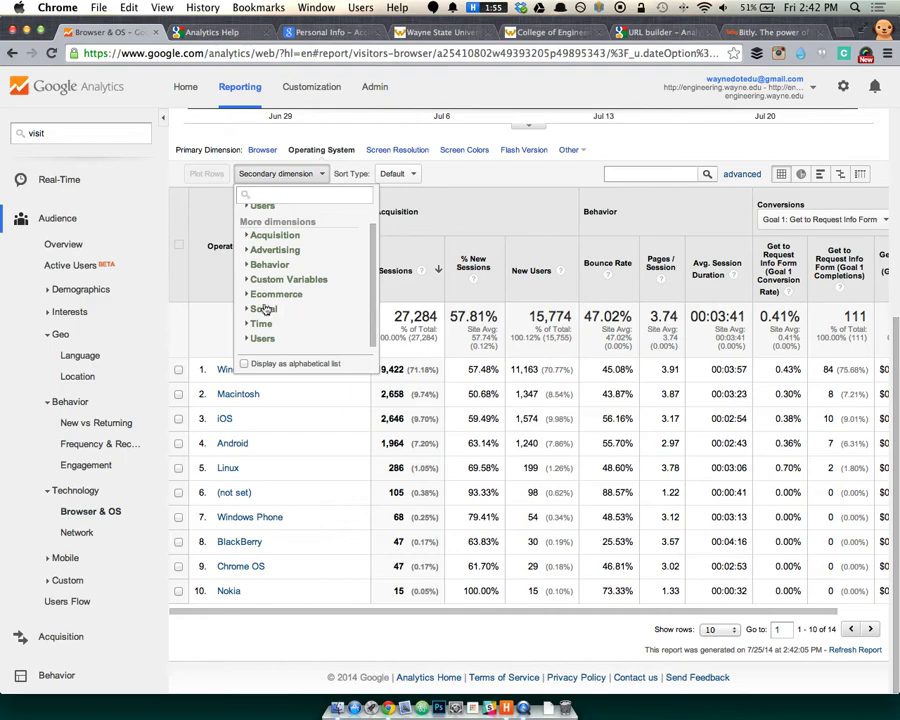
pyautogui.click(266, 340)
pyautogui.scroll(-5, 288, 330)
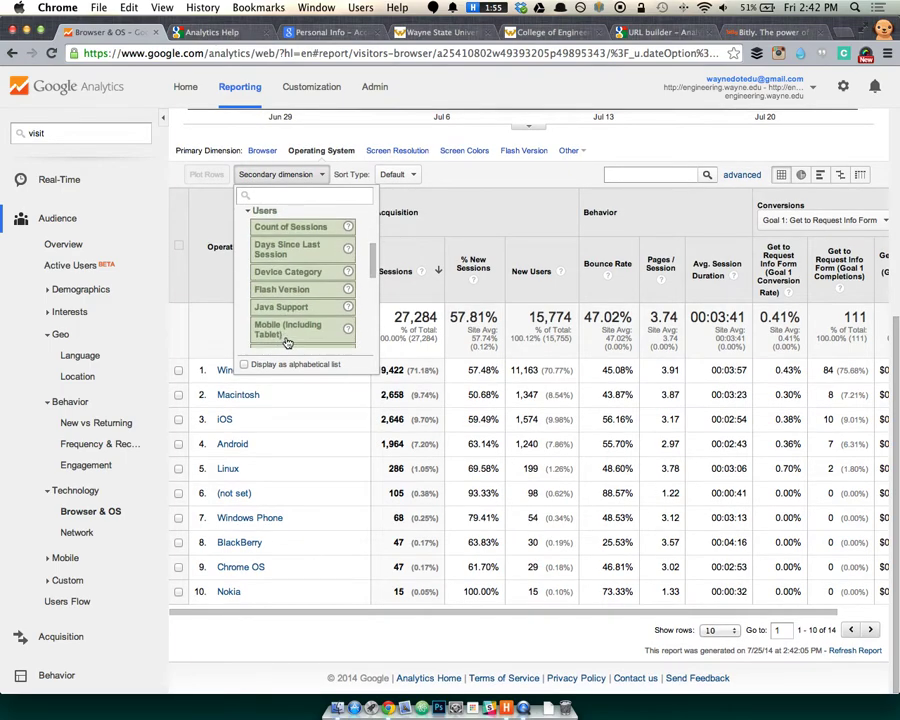
pyautogui.scroll(-1, 320, 265)
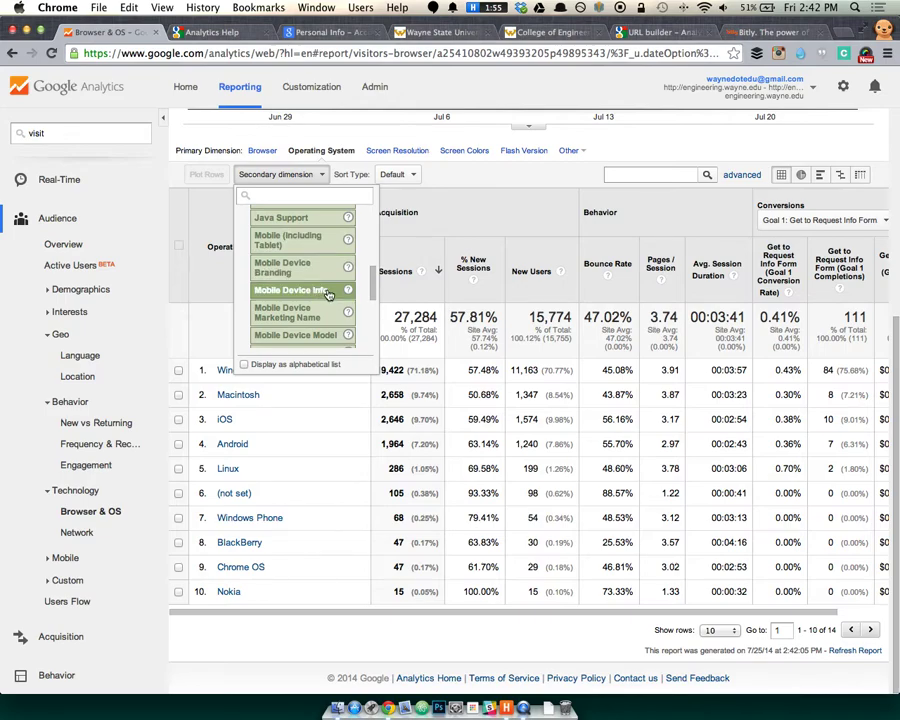
pyautogui.scroll(-3, 324, 292)
pyautogui.scroll(-2, 327, 295)
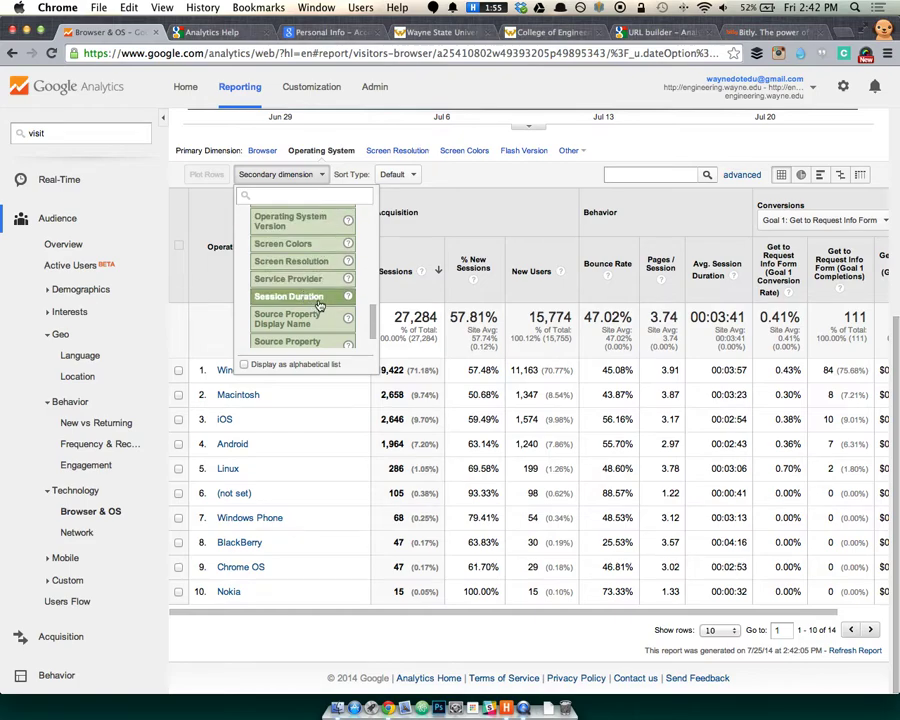
pyautogui.click(300, 261)
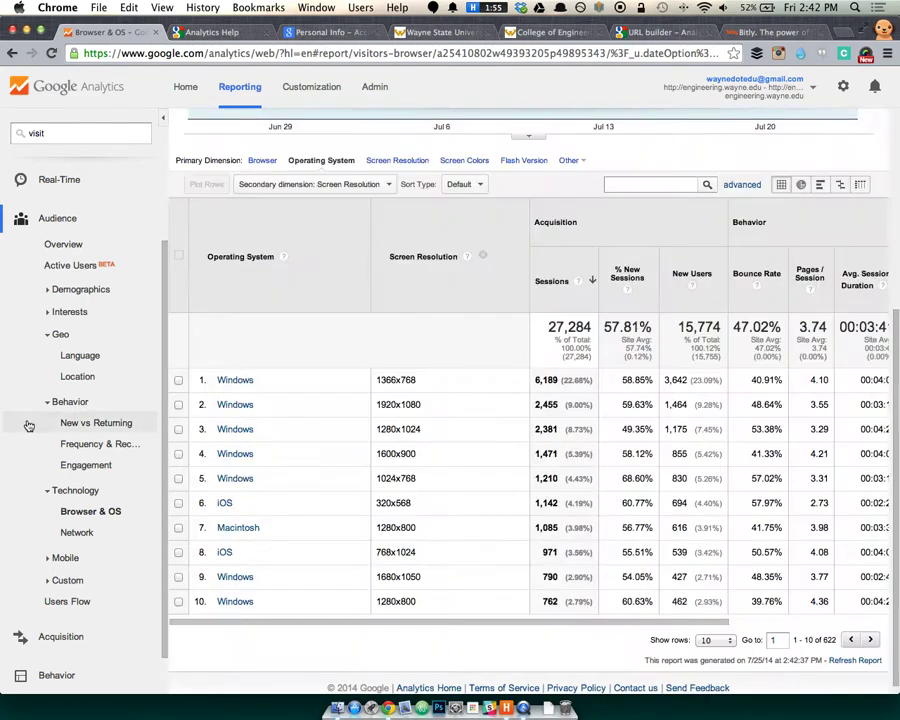
pyautogui.scroll(-1, 270, 503)
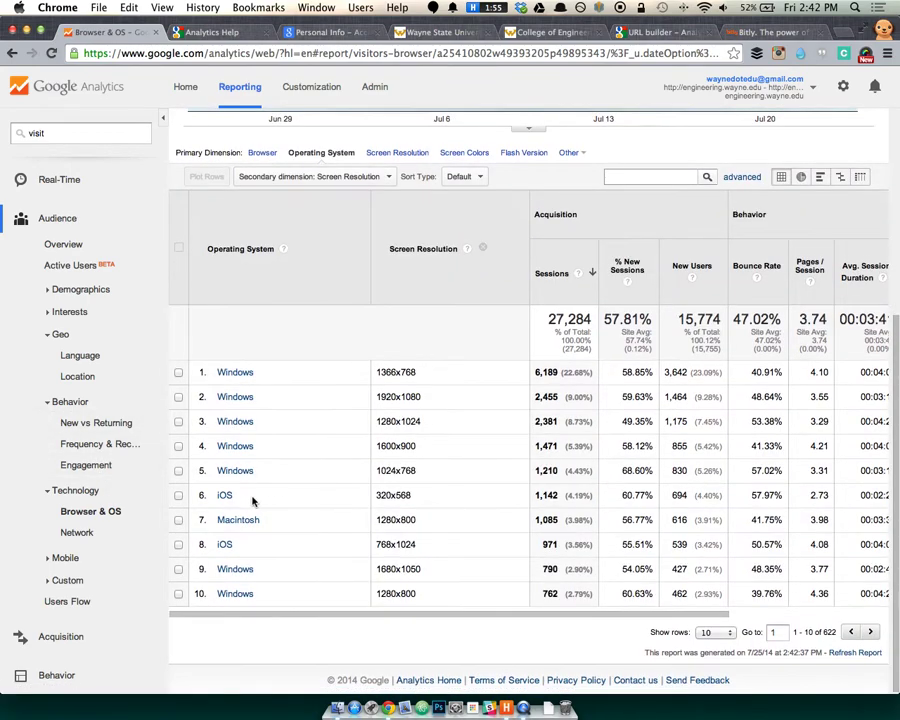
# Highlight the iOS 320x568 and 768x1024 rows, then sort the table by Screen Resolution.
pyautogui.moveTo(330, 498); pyautogui.dragTo(414, 497)
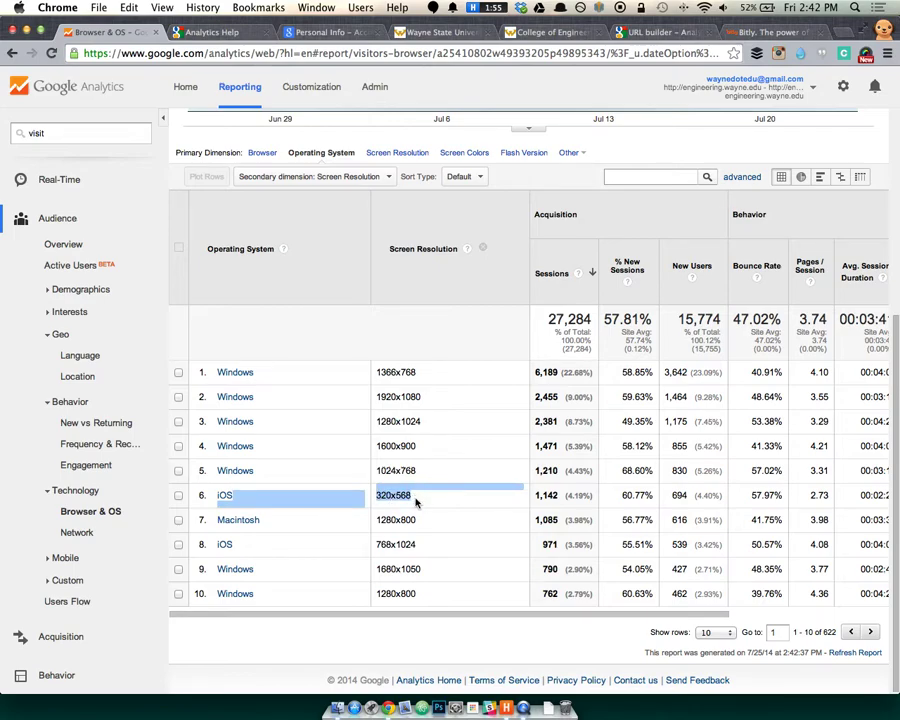
pyautogui.moveTo(404, 542); pyautogui.dragTo(272, 544)
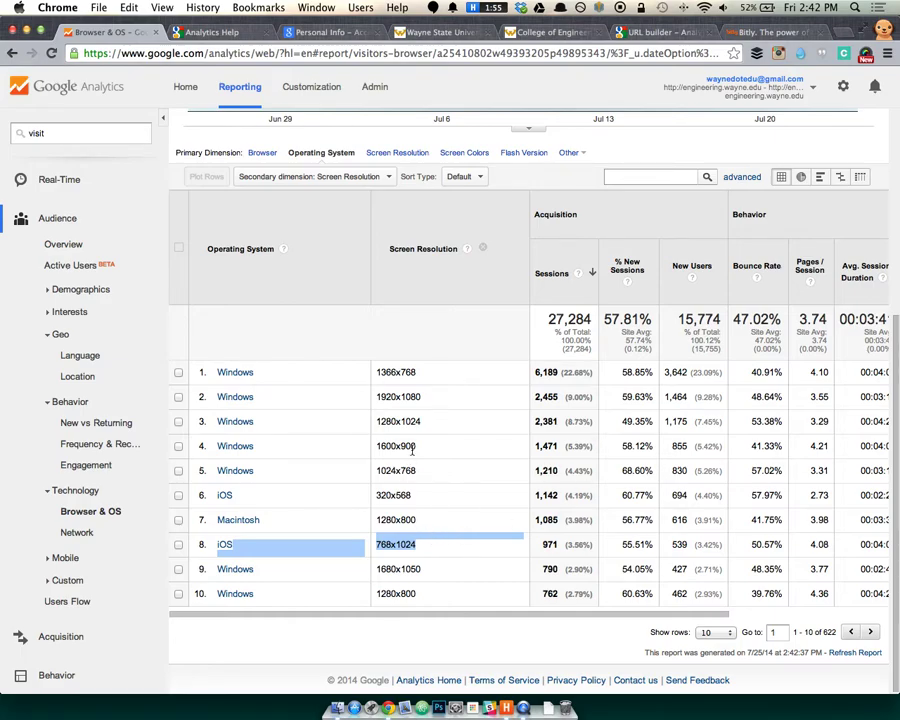
pyautogui.click(372, 176)
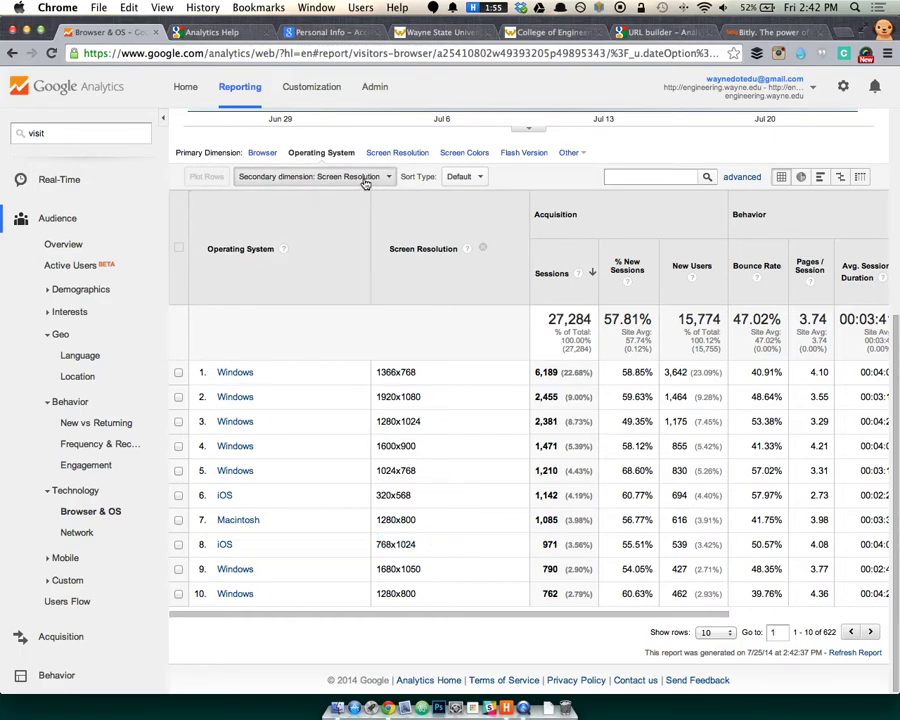
pyautogui.click(361, 181)
pyautogui.click(376, 177)
pyautogui.scroll(1, 314, 211)
pyautogui.scroll(-2, 314, 211)
pyautogui.click(428, 217)
pyautogui.click(428, 217)
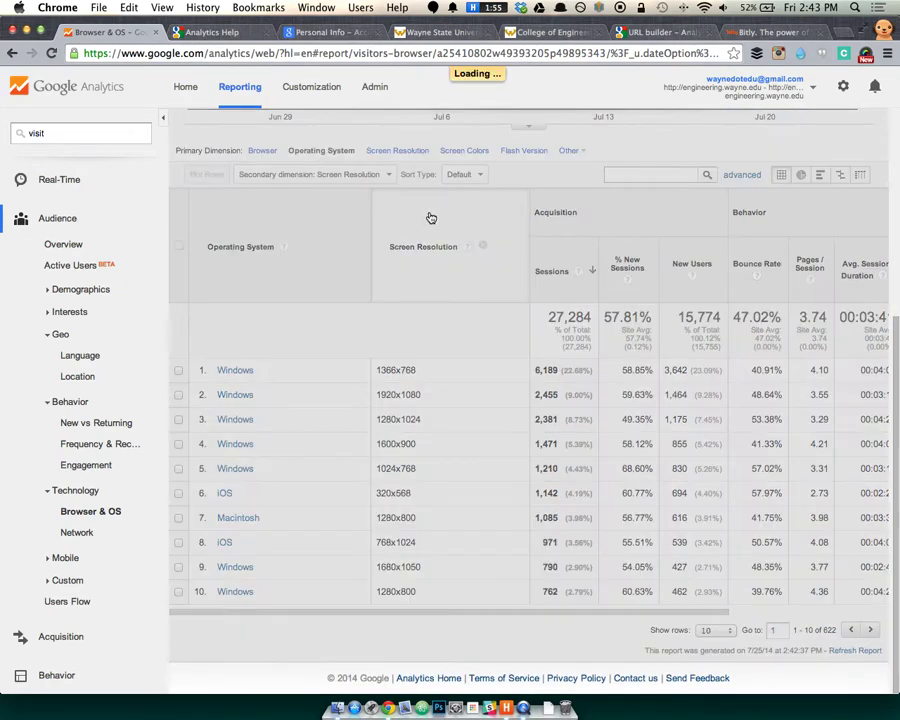
pyautogui.click(397, 241)
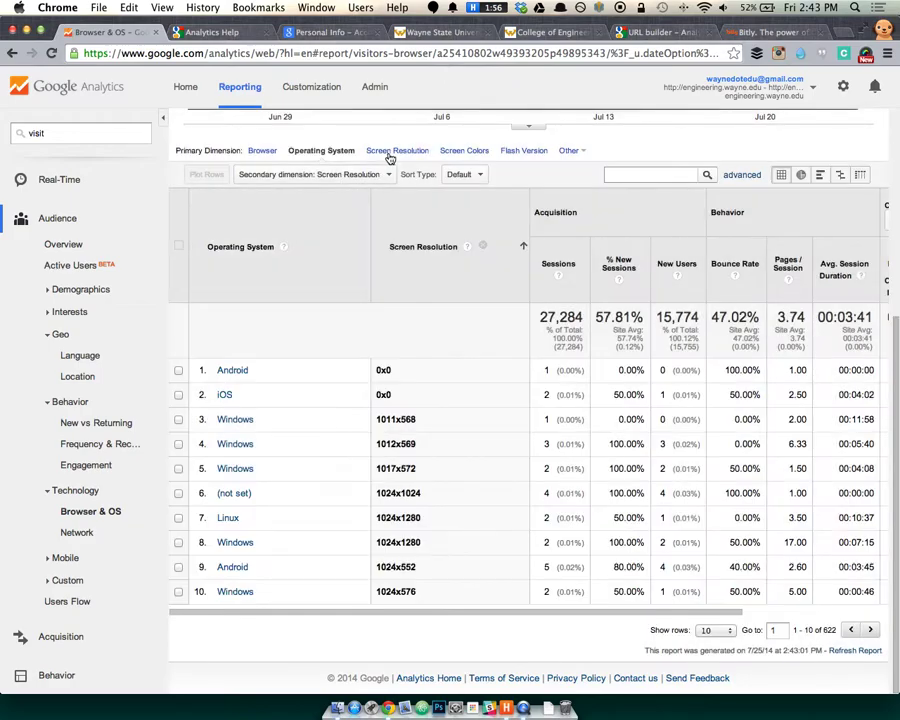
# Open the Technology > Network report listing service providers.
pyautogui.scroll(-1, 120, 336)
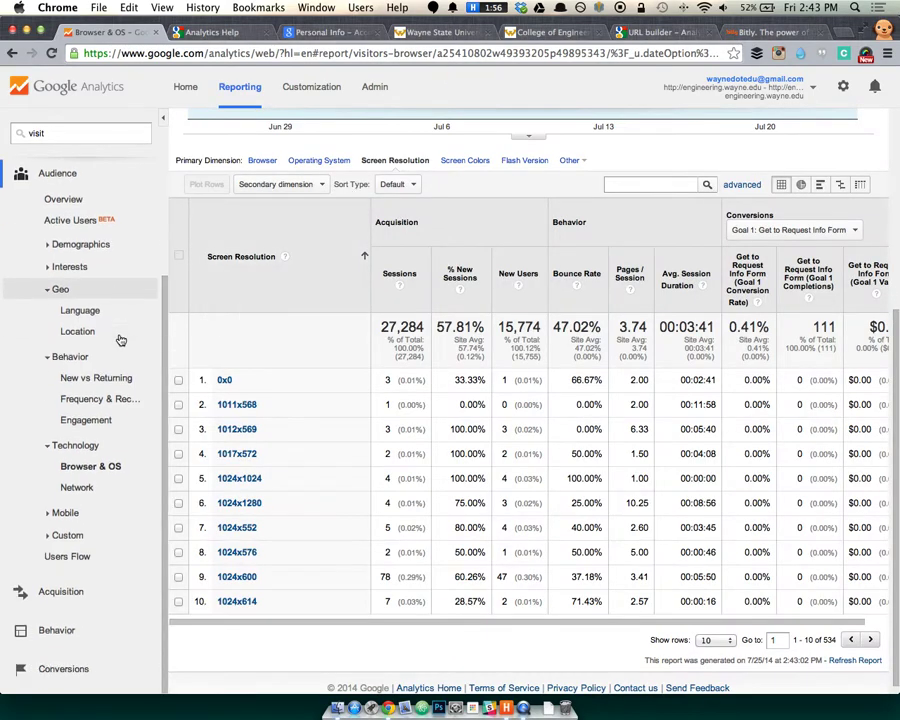
pyautogui.click(72, 487)
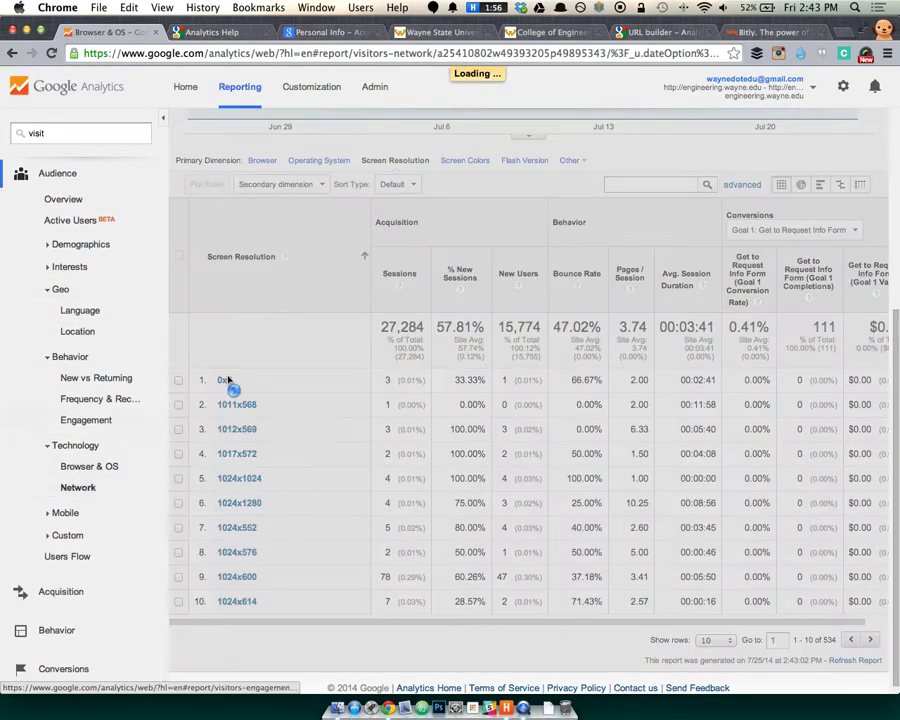
pyautogui.scroll(-5, 380, 430)
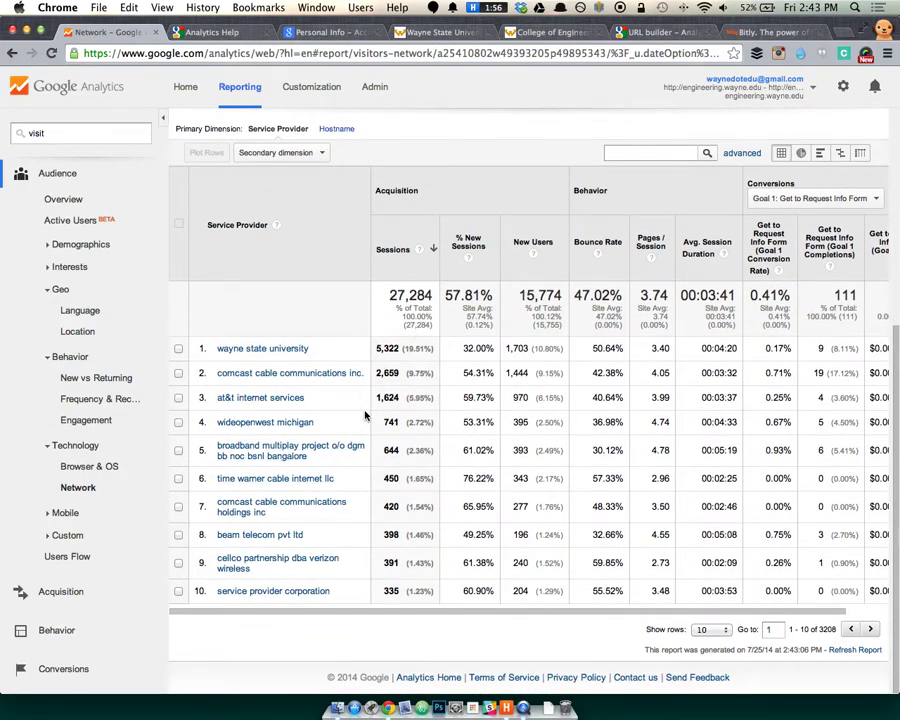
# Open the Mobile Overview report breaking the 27,284 sessions down by device category.
pyautogui.scroll(1, 255, 460)
pyautogui.scroll(5, 256, 456)
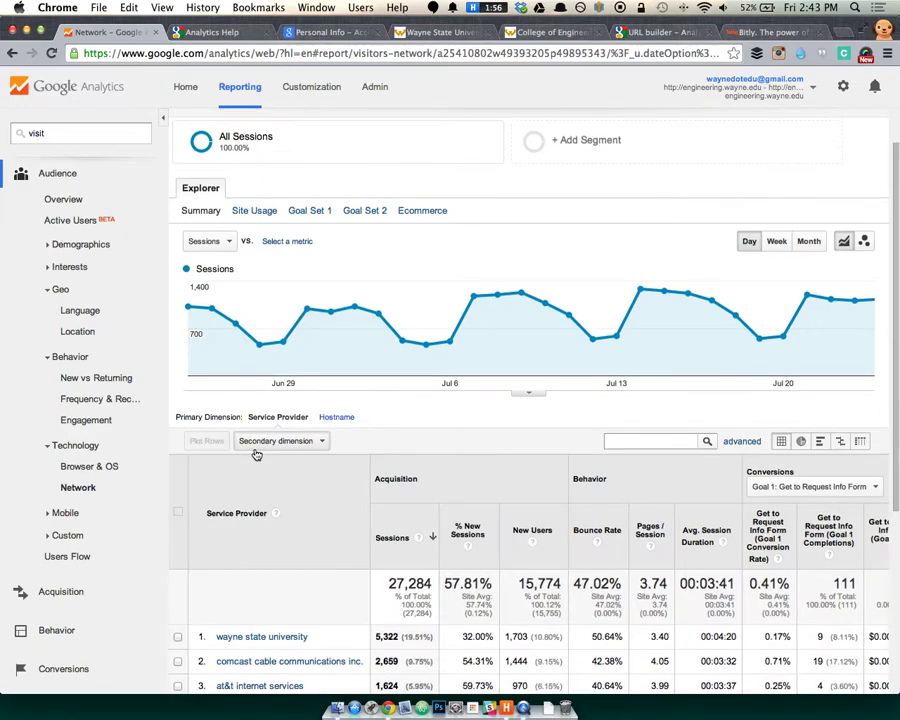
pyautogui.scroll(-5, 256, 456)
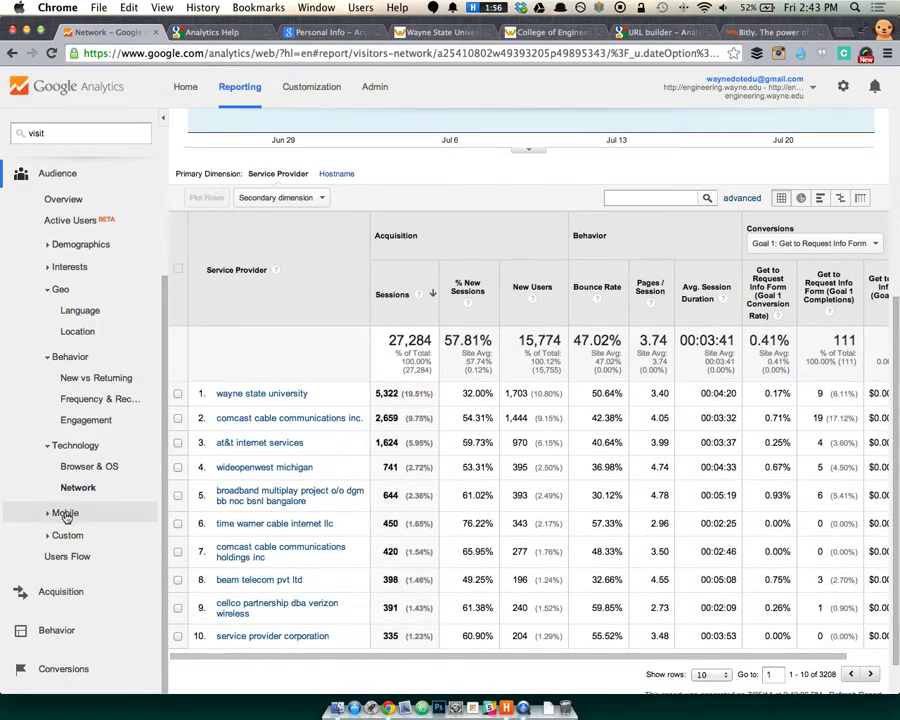
pyautogui.click(80, 511)
pyautogui.click(97, 506)
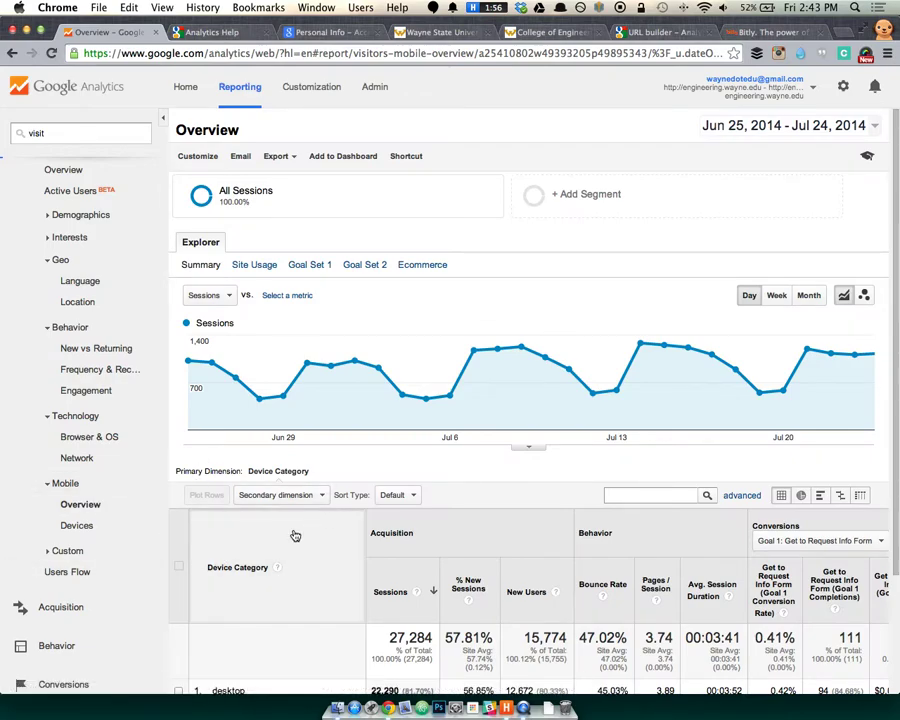
# Show desktop 22,290, mobile 3,786 and tablet 1,208 sessions as a pie chart, then open Mobile > Devices.
pyautogui.scroll(-1, 305, 525)
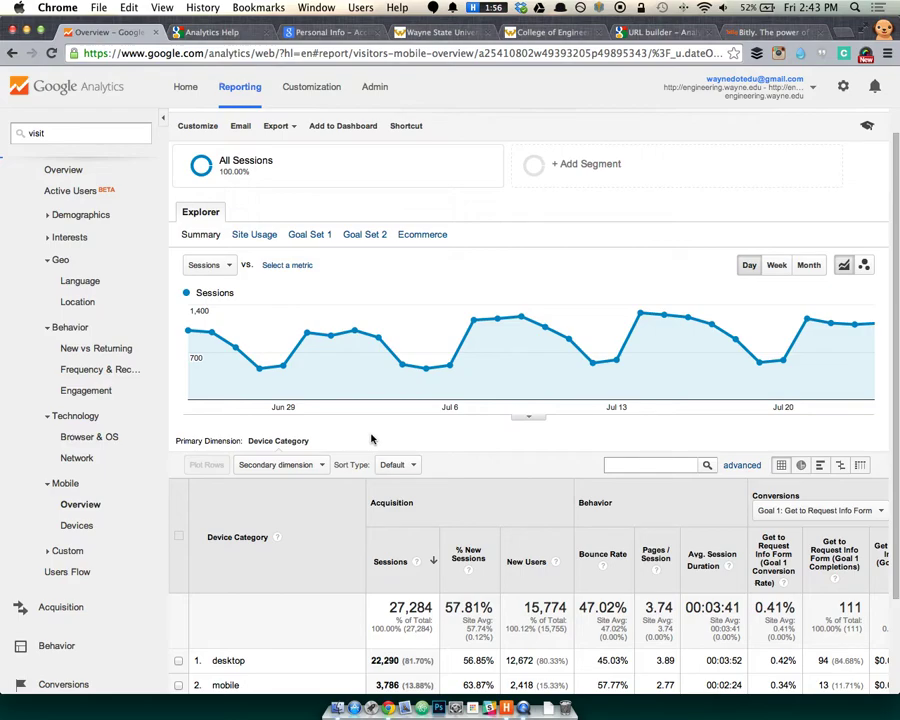
pyautogui.scroll(-5, 372, 438)
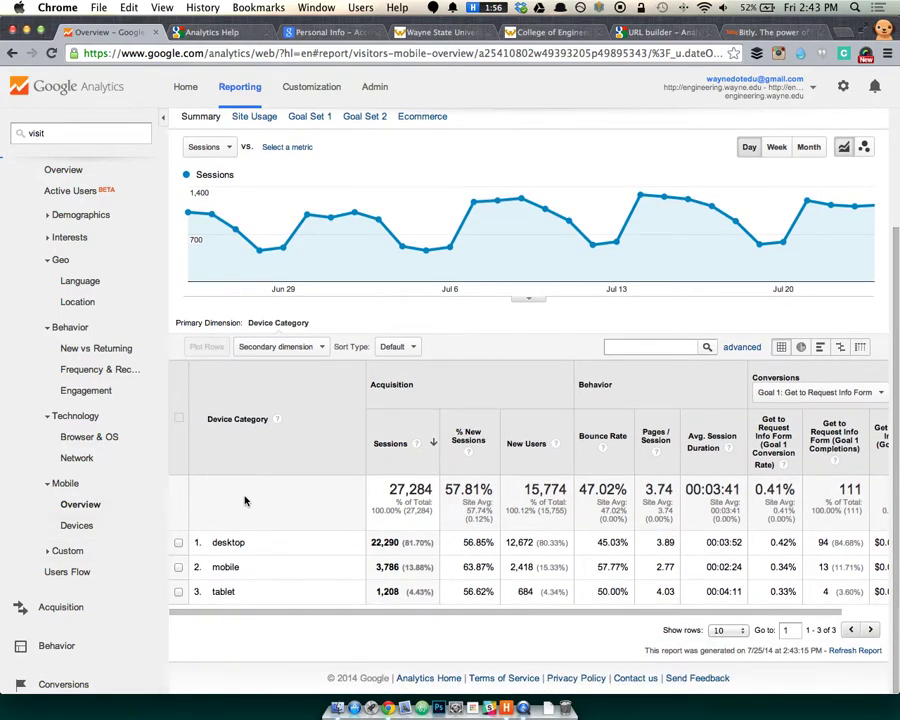
pyautogui.click(801, 347)
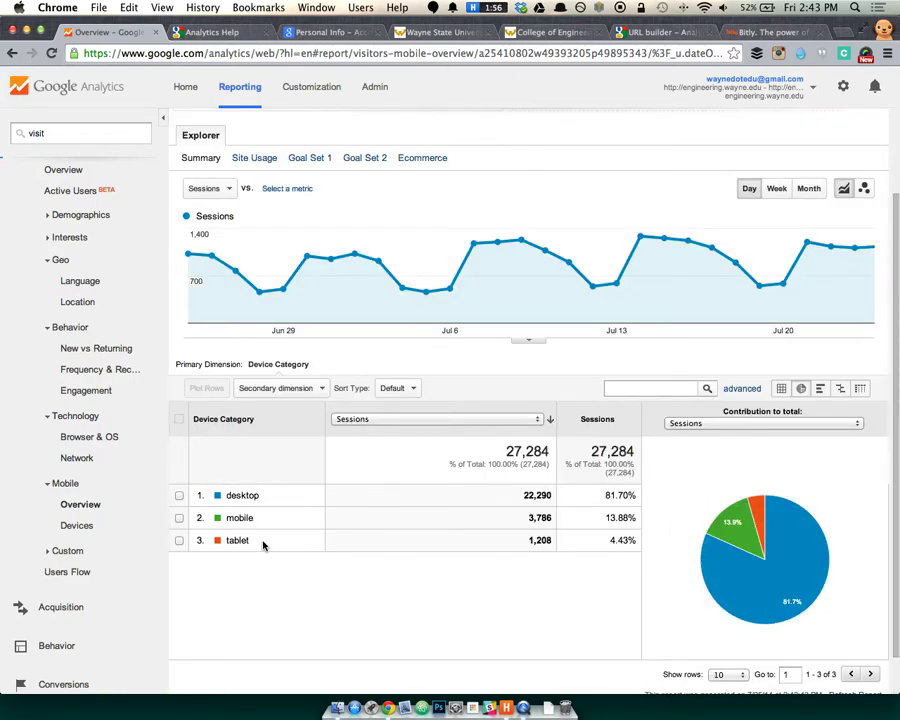
pyautogui.moveTo(739, 576)
pyautogui.click(28, 526)
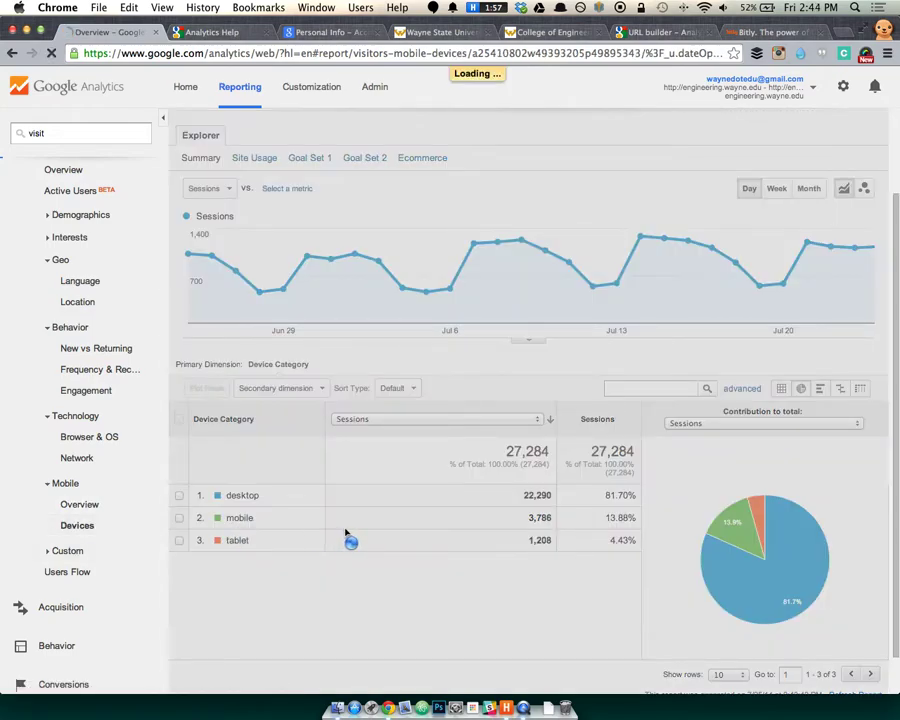
# Open Custom > Custom Variables, then User Defined, showing all 27,284 sessions as (not set).
pyautogui.scroll(-5, 327, 516)
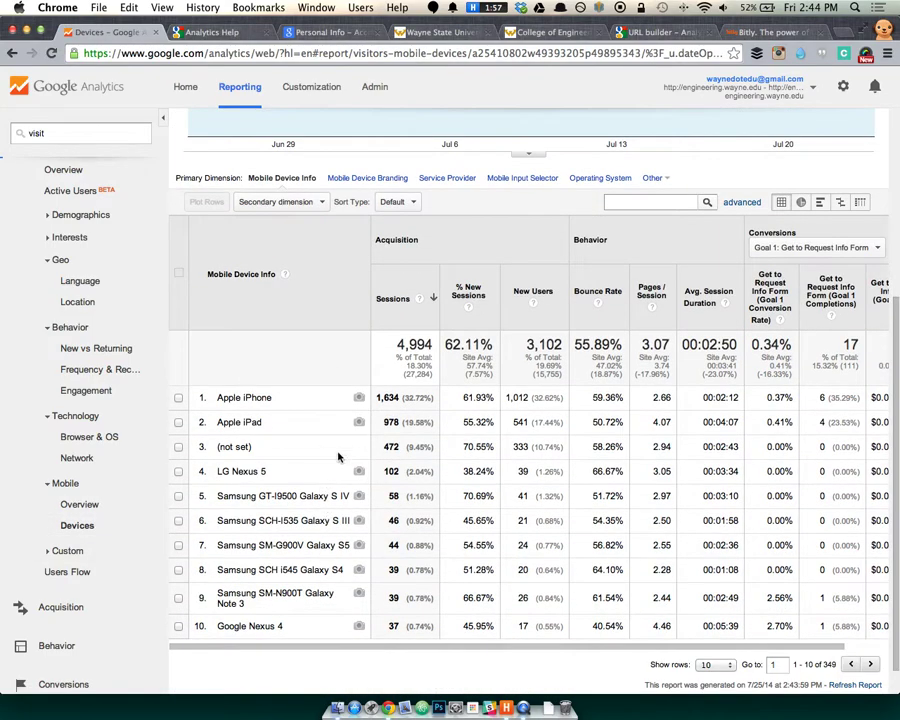
pyautogui.scroll(-2, 330, 520)
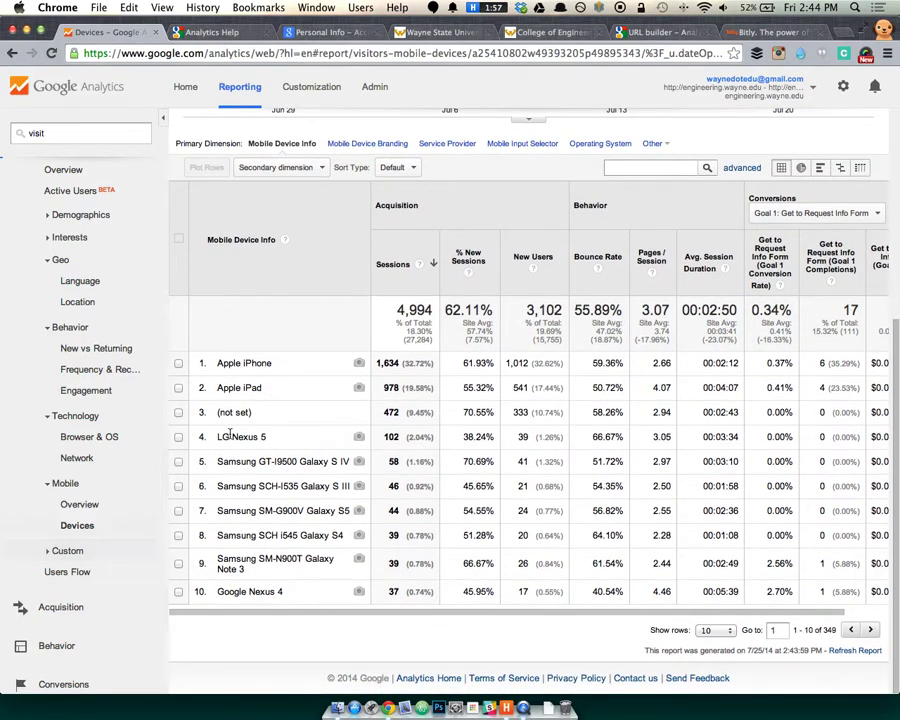
pyautogui.click(58, 551)
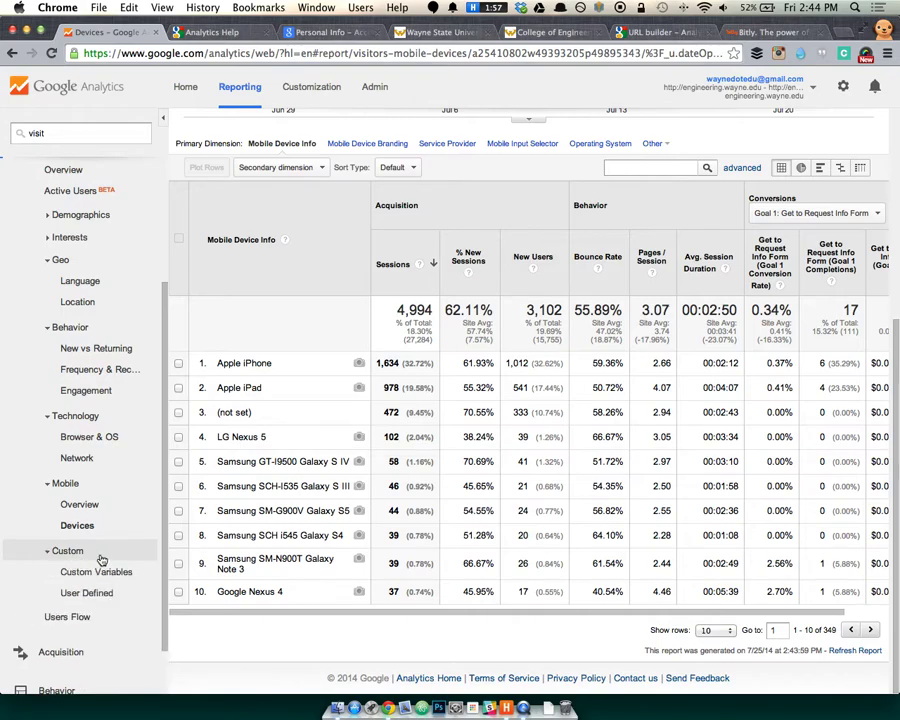
pyautogui.scroll(-2, 104, 550)
pyautogui.click(97, 507)
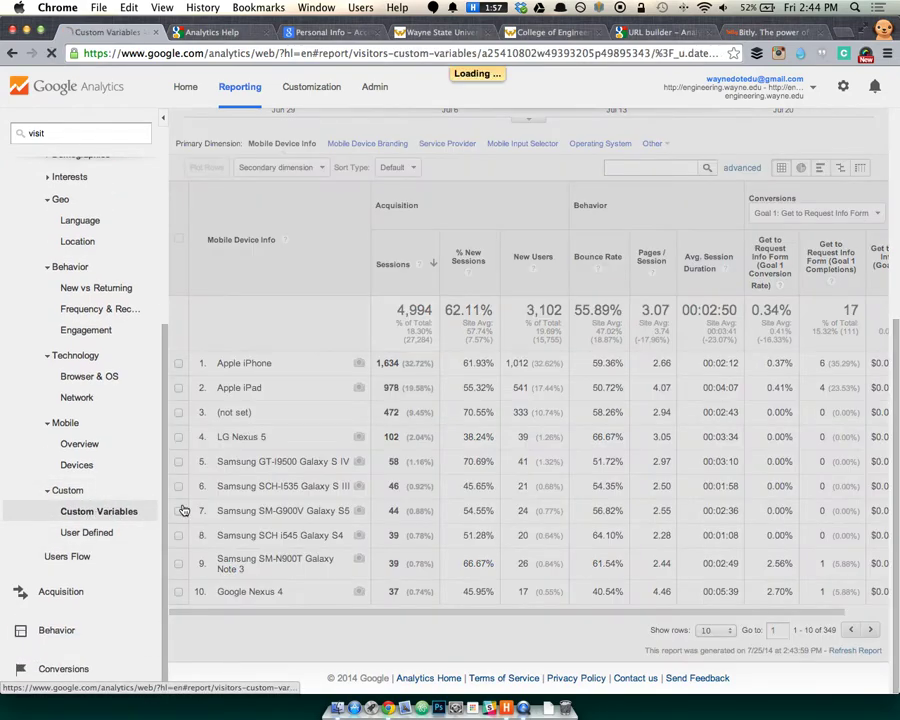
pyautogui.scroll(-2, 262, 520)
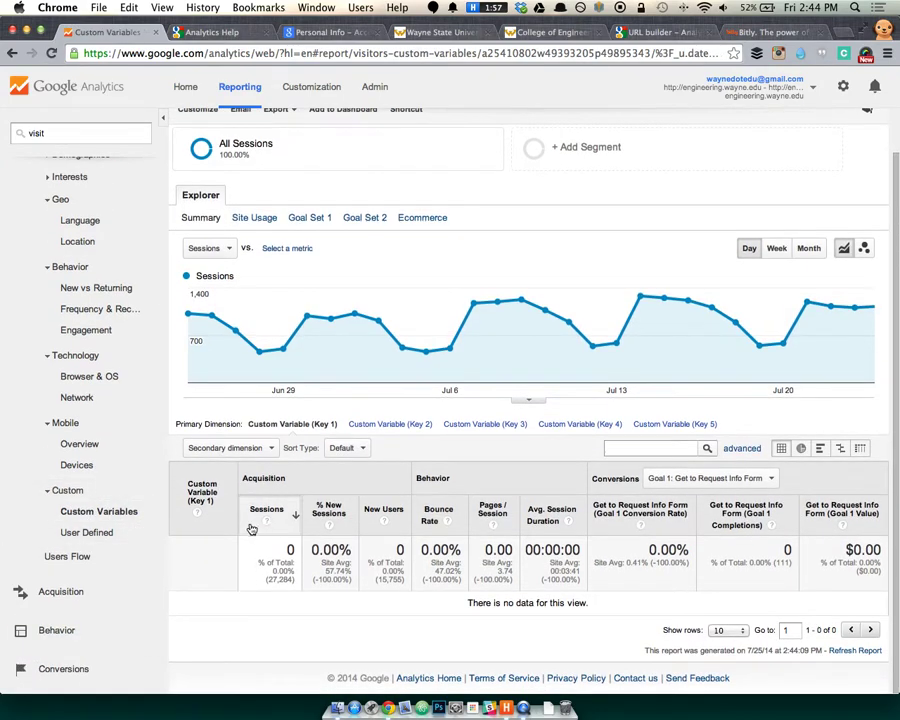
pyautogui.click(118, 534)
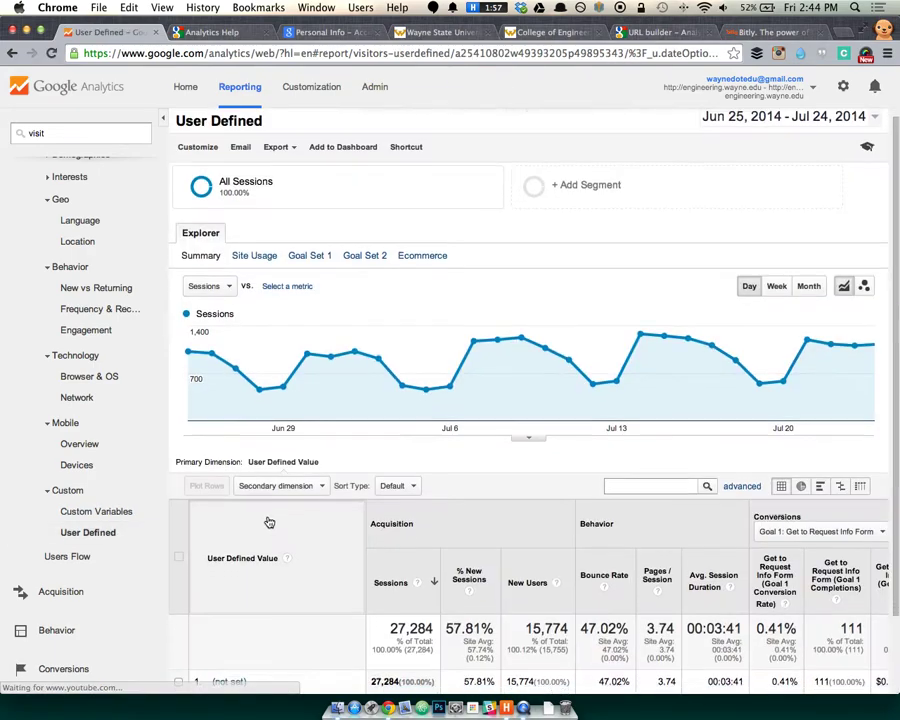
pyautogui.scroll(-2, 266, 518)
# Open the Users Flow report and browse its starting dimensions, expanding Acquisition.
pyautogui.click(84, 558)
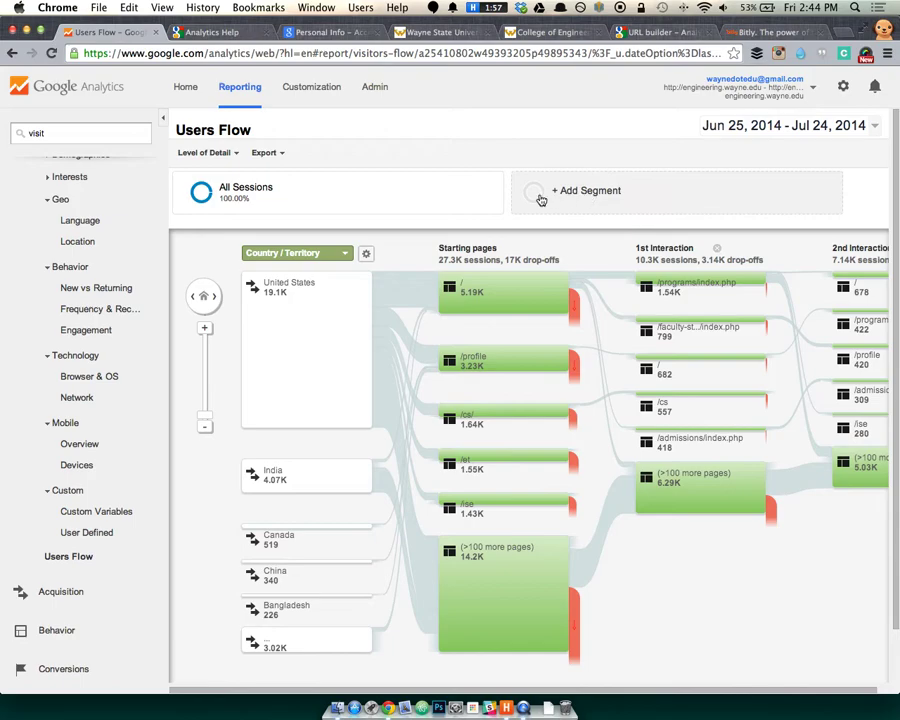
pyautogui.click(324, 256)
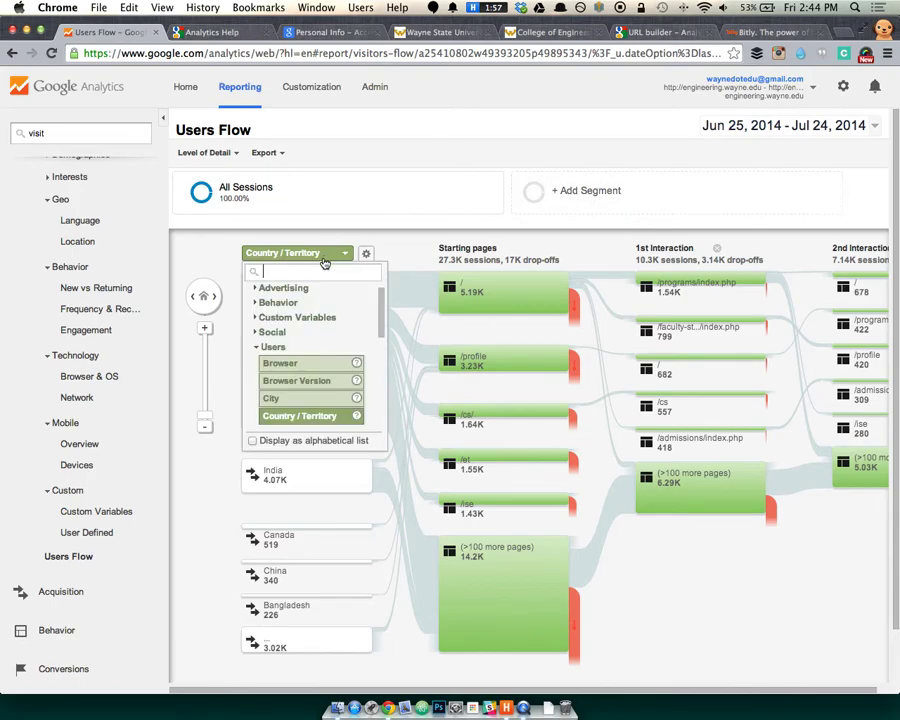
pyautogui.scroll(-1, 336, 353)
pyautogui.scroll(-6, 336, 353)
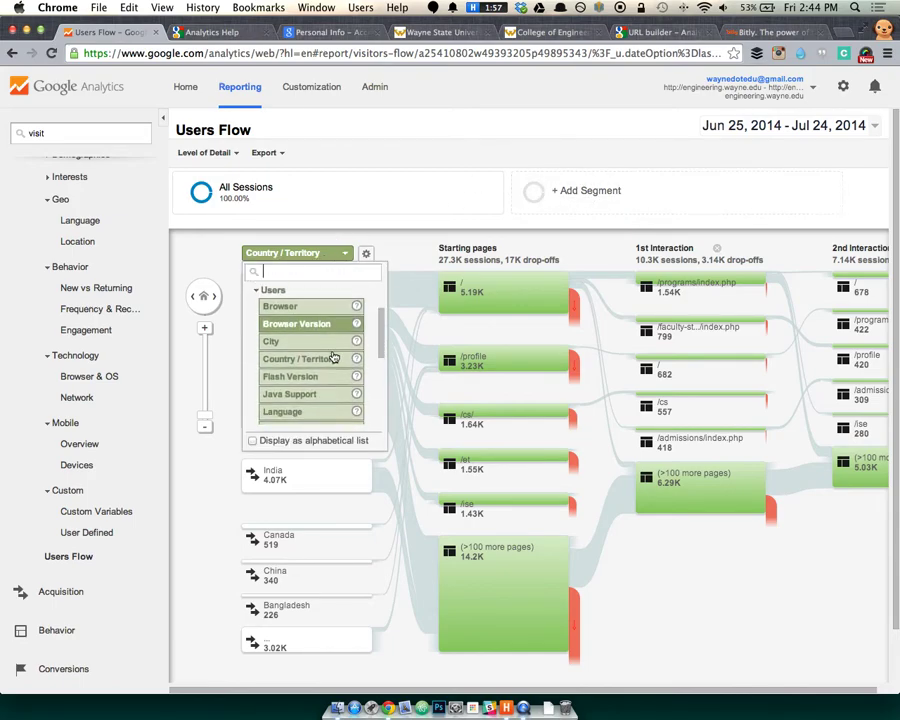
pyautogui.scroll(8, 333, 355)
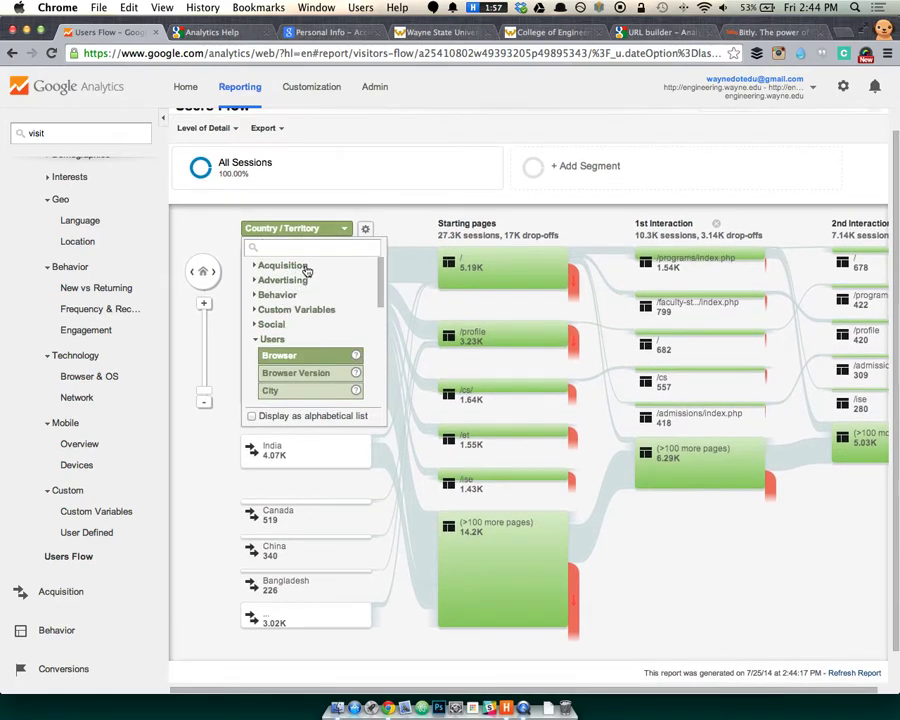
pyautogui.click(300, 266)
# Start the Users Flow by Social Network: Facebook 89, Twitter 25, Meetup 12, LinkedIn 11.
pyautogui.scroll(-1, 316, 295)
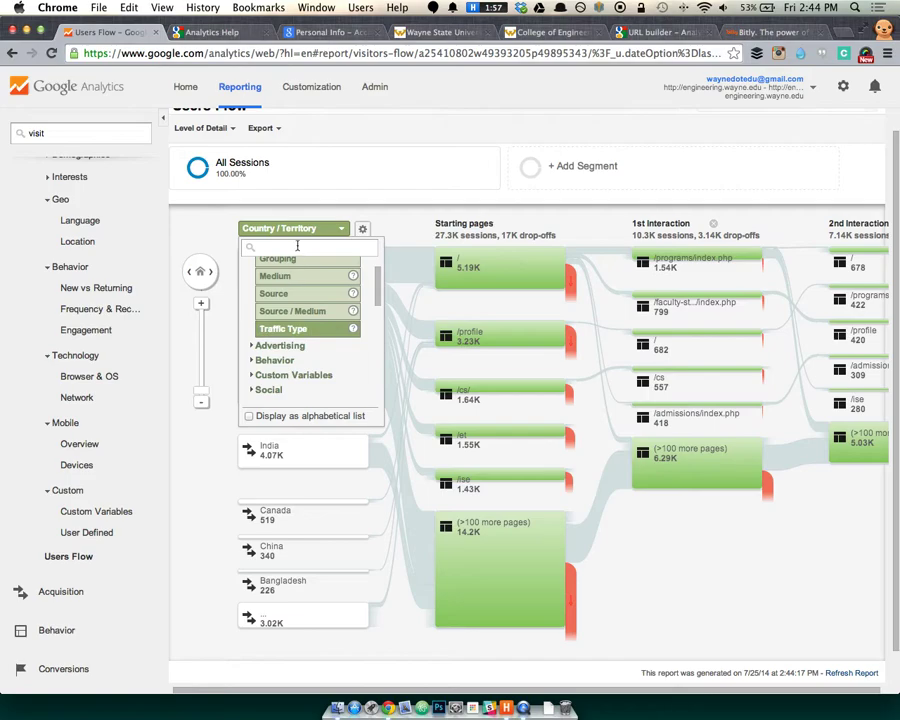
pyautogui.click(279, 346)
pyautogui.scroll(-5, 282, 350)
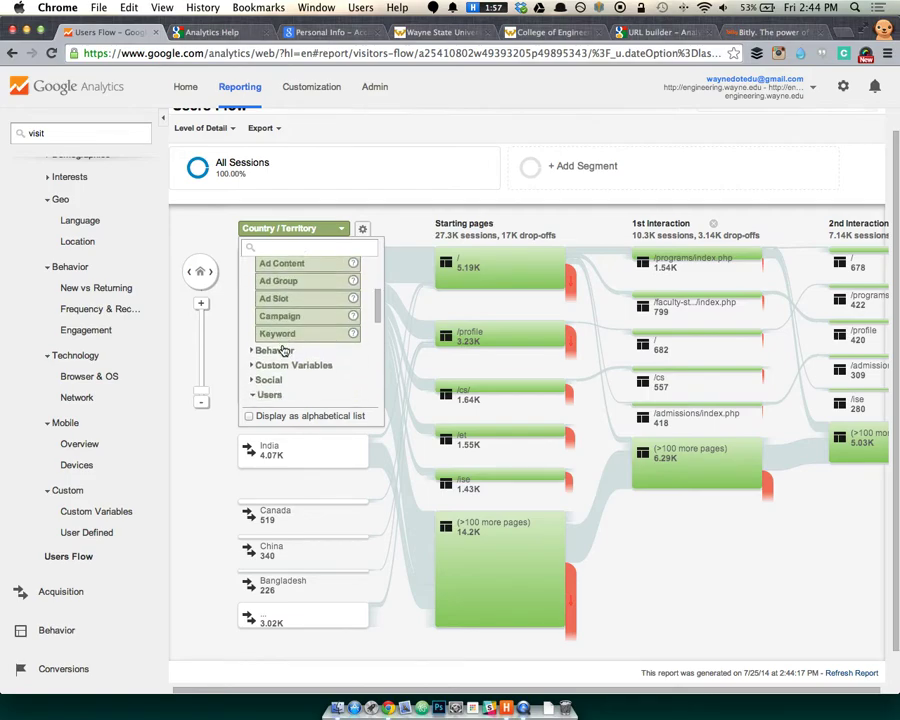
pyautogui.click(290, 286)
pyautogui.scroll(-2, 300, 288)
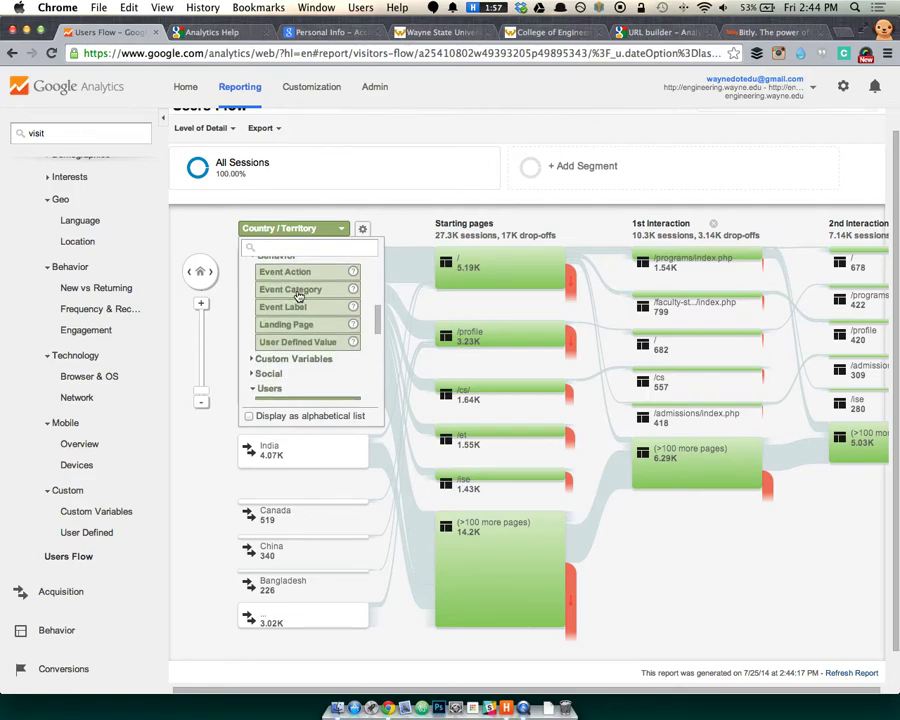
pyautogui.click(296, 346)
pyautogui.click(299, 344)
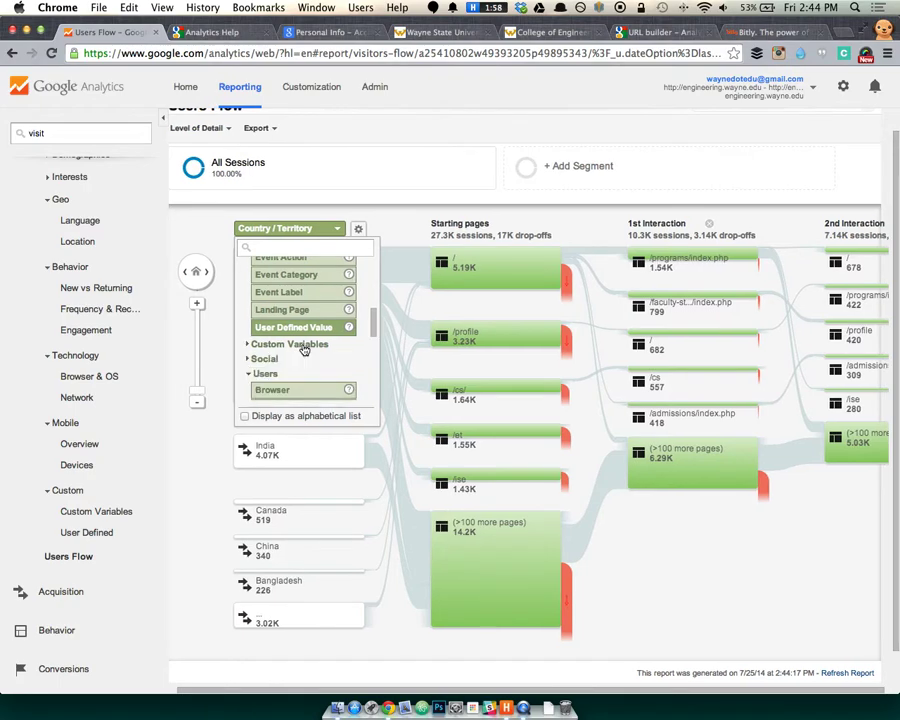
pyautogui.scroll(-2, 300, 364)
pyautogui.click(285, 289)
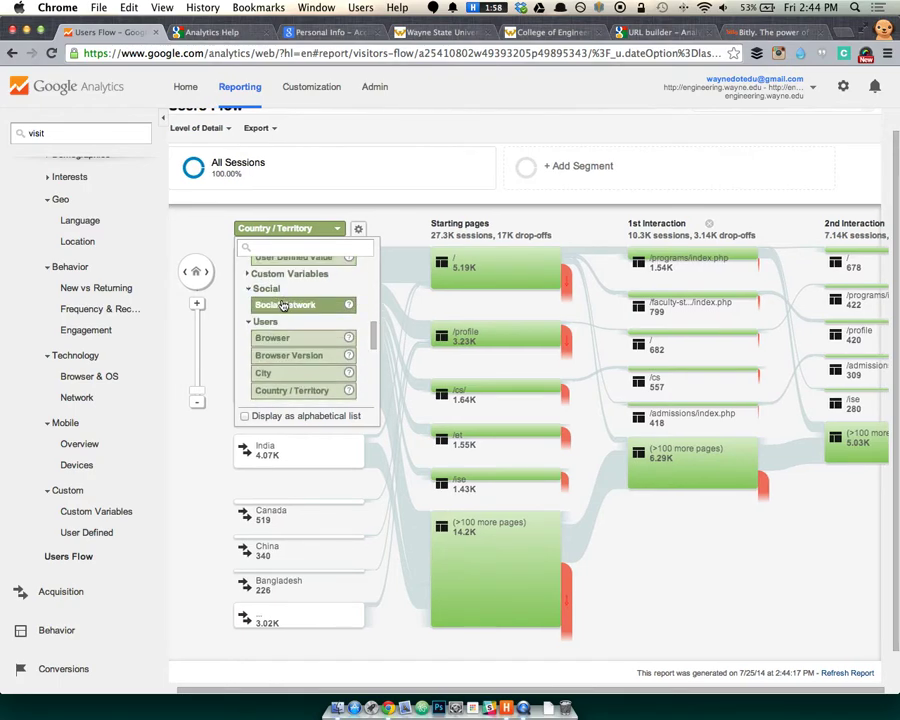
pyautogui.click(320, 307)
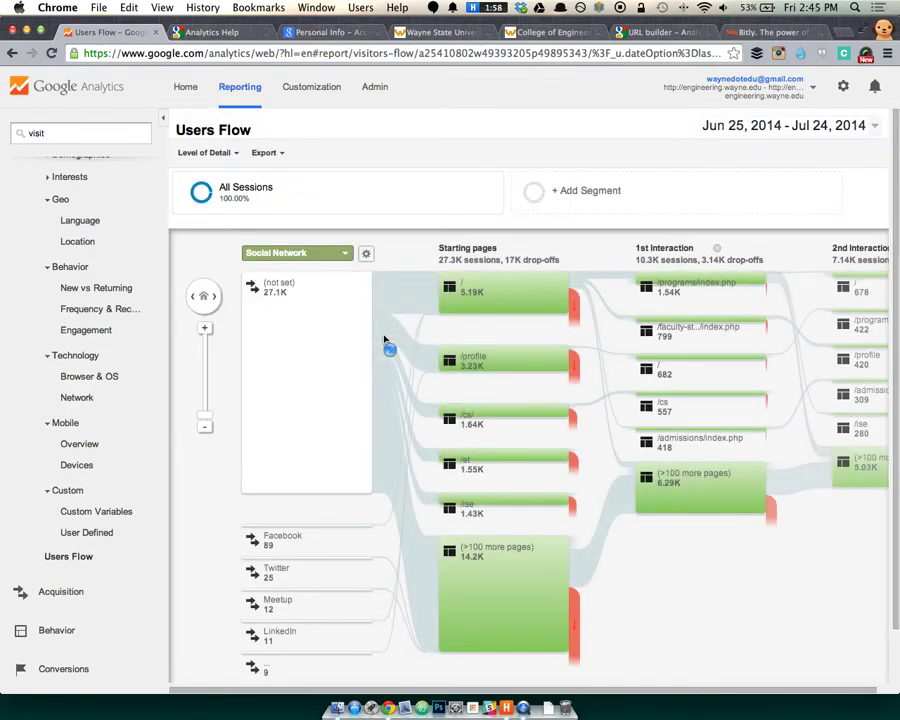
# Highlight Facebook's 89 sessions, starting on / (6), /et (4), /ise (2) and 75 other pages.
pyautogui.click(279, 538)
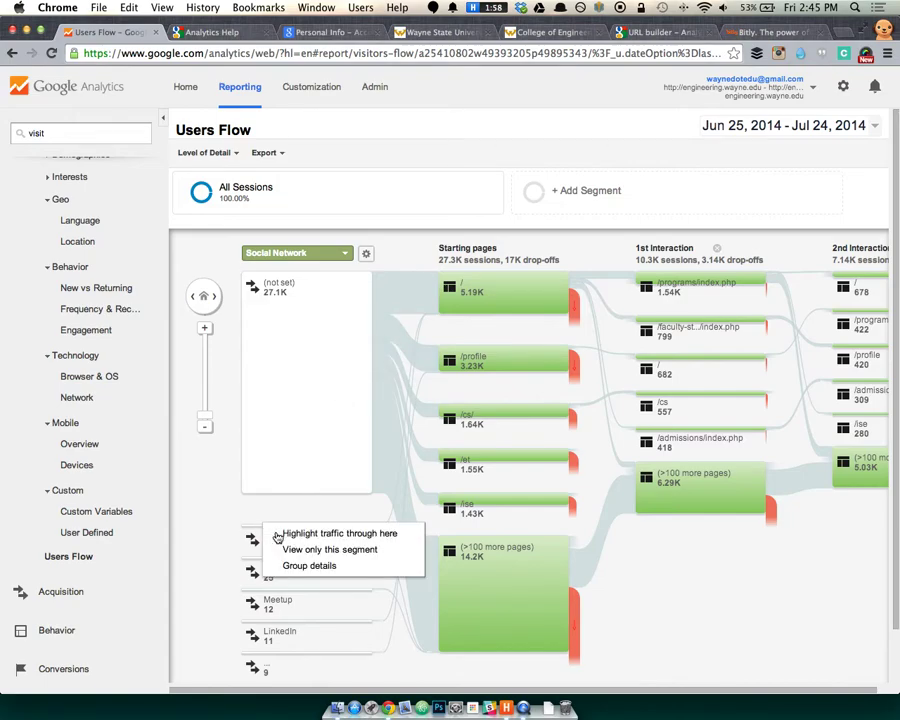
pyautogui.click(297, 534)
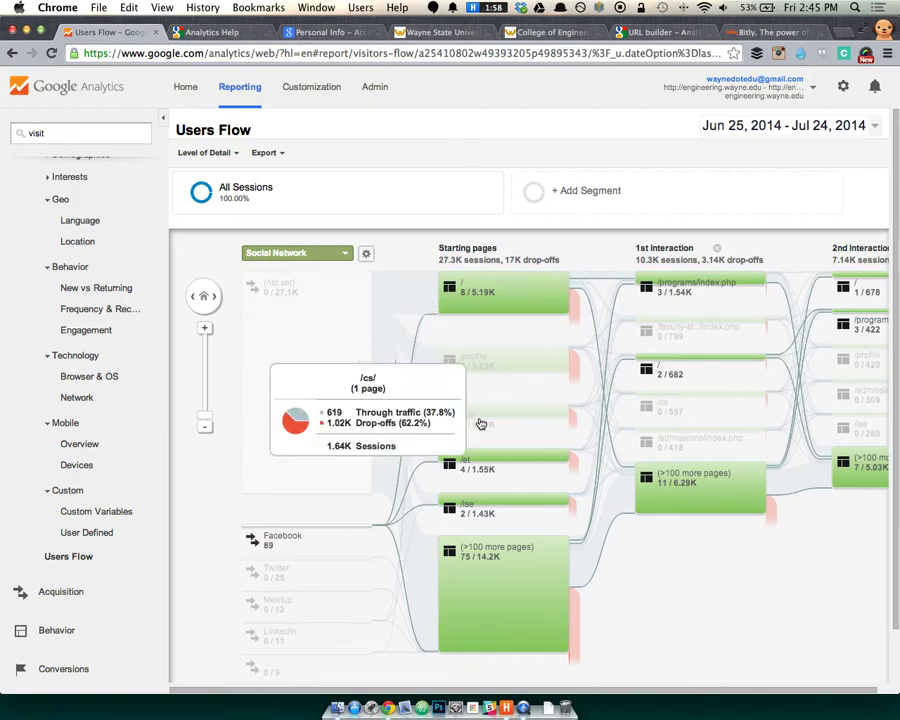
pyautogui.moveTo(508, 313)
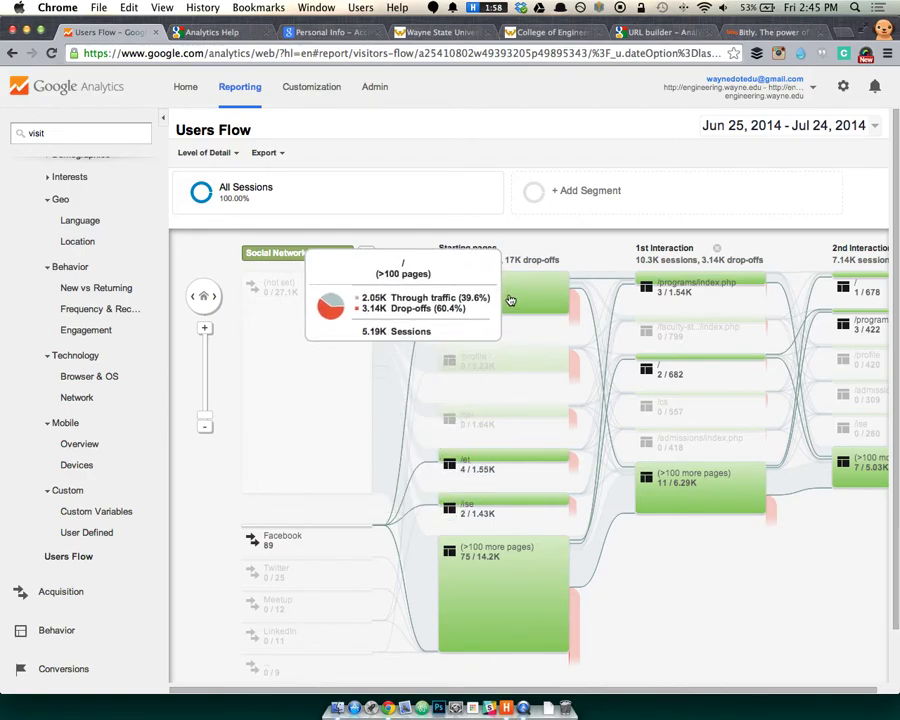
pyautogui.moveTo(460, 466)
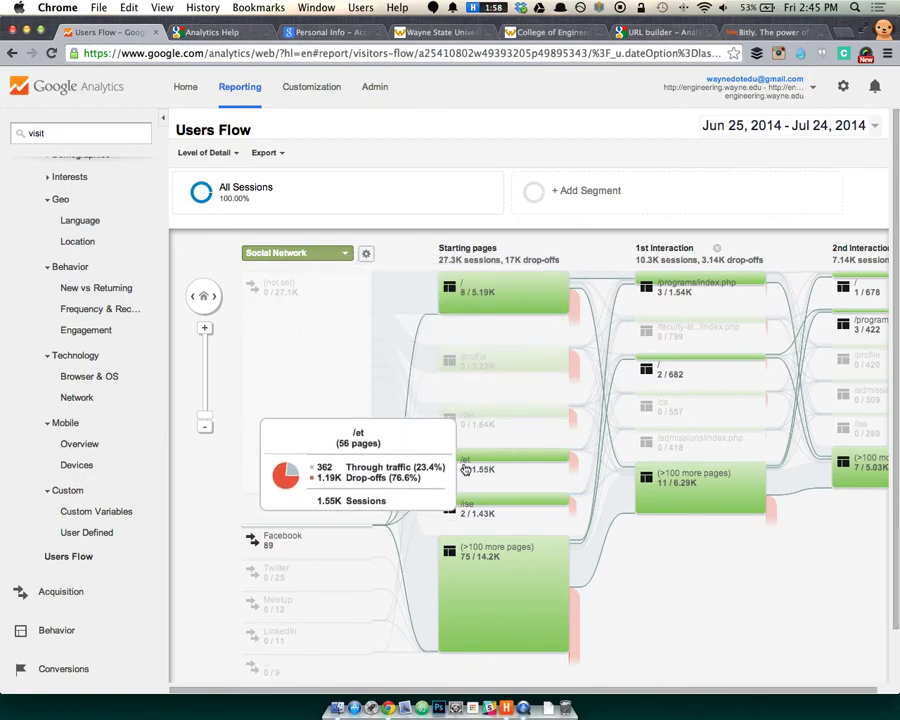
pyautogui.moveTo(472, 518)
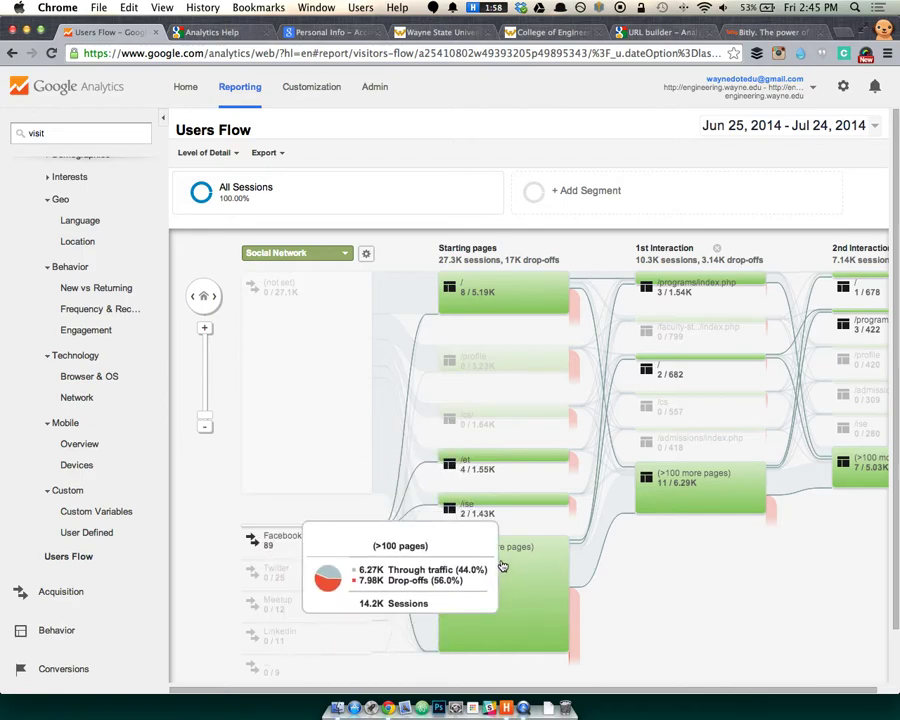
pyautogui.moveTo(543, 359)
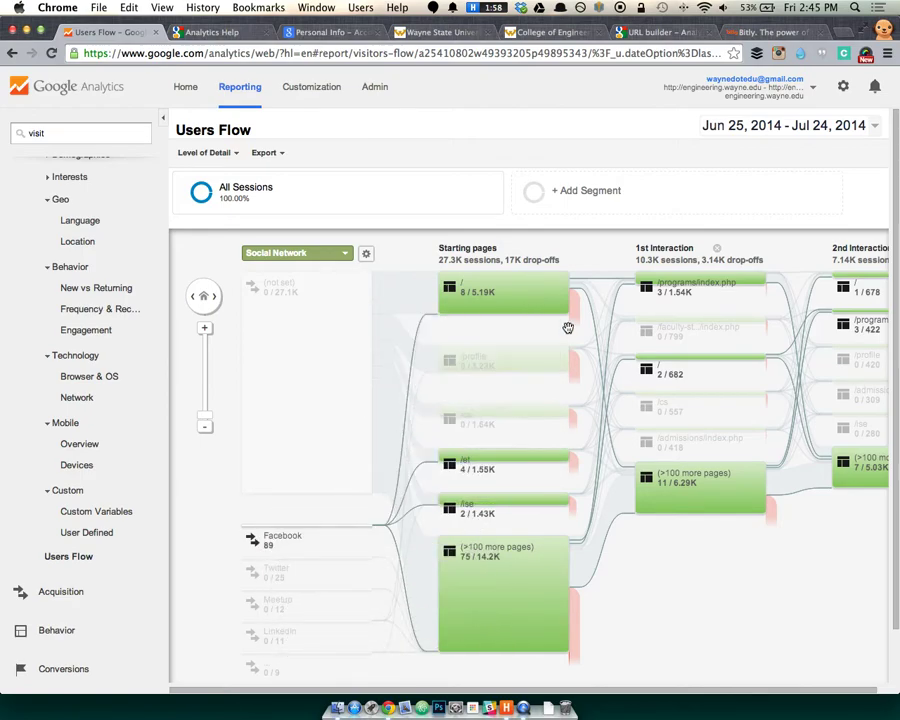
# Regroup the Users Flow starting dimension to Acquisition > Source.
pyautogui.click(310, 253)
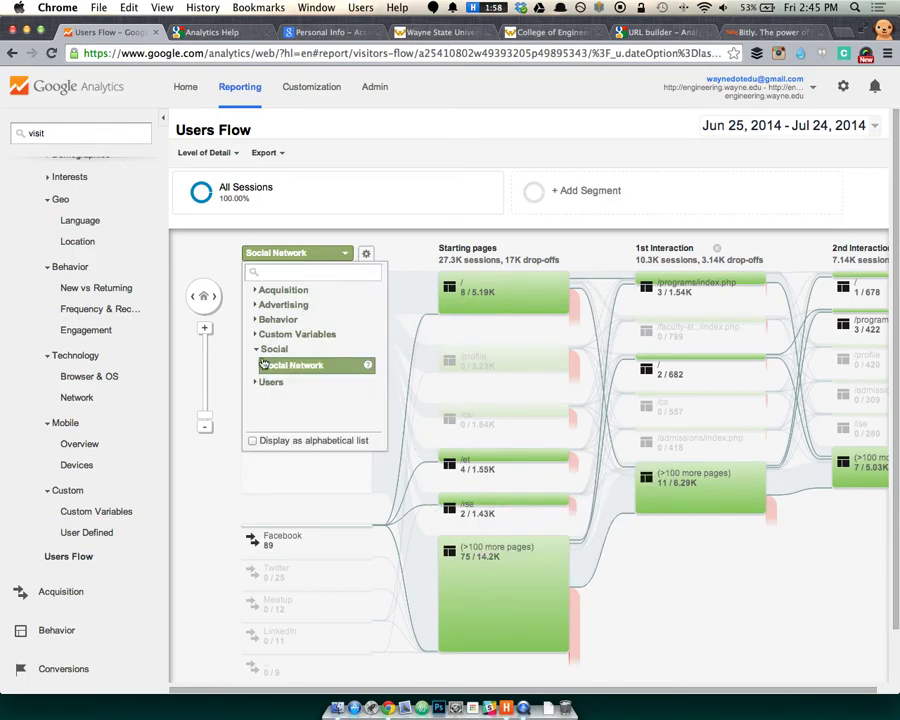
pyautogui.click(269, 381)
pyautogui.scroll(-2, 288, 390)
pyautogui.scroll(-6, 290, 392)
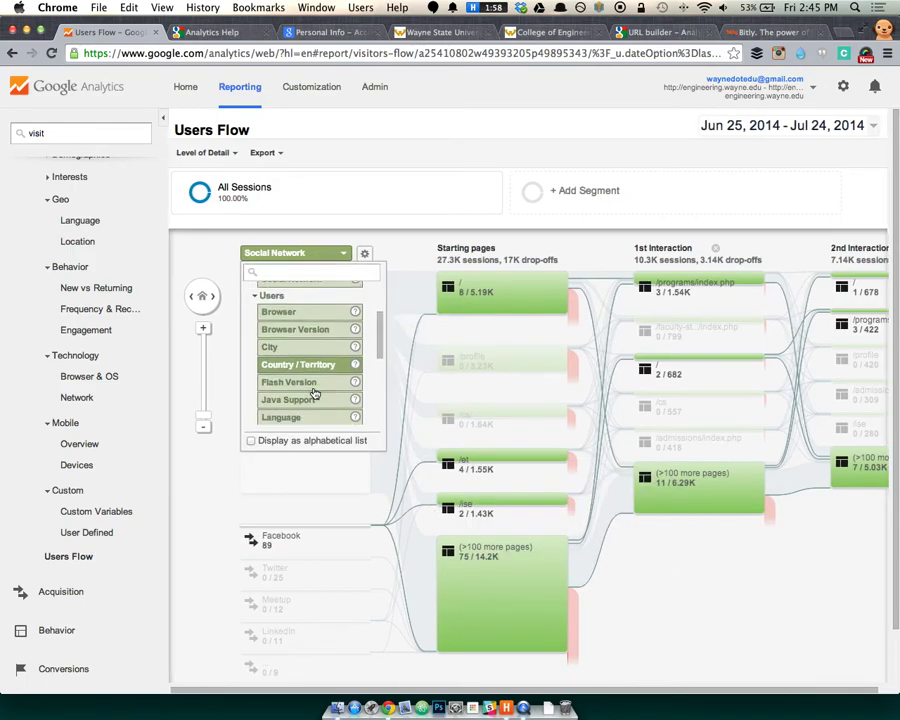
pyautogui.scroll(-3, 314, 393)
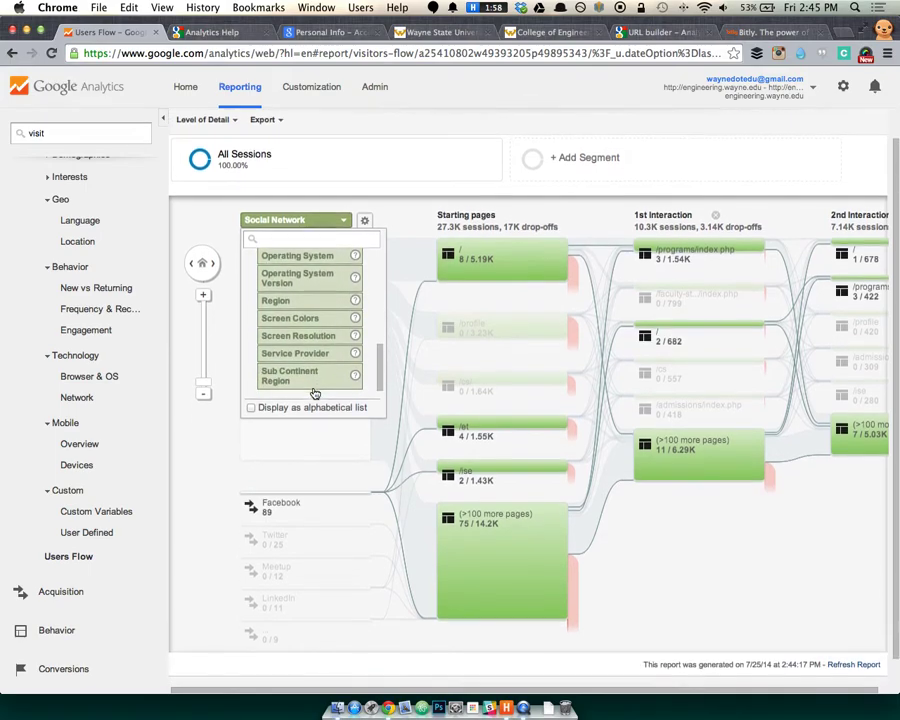
pyautogui.scroll(6, 309, 374)
pyautogui.scroll(3, 309, 374)
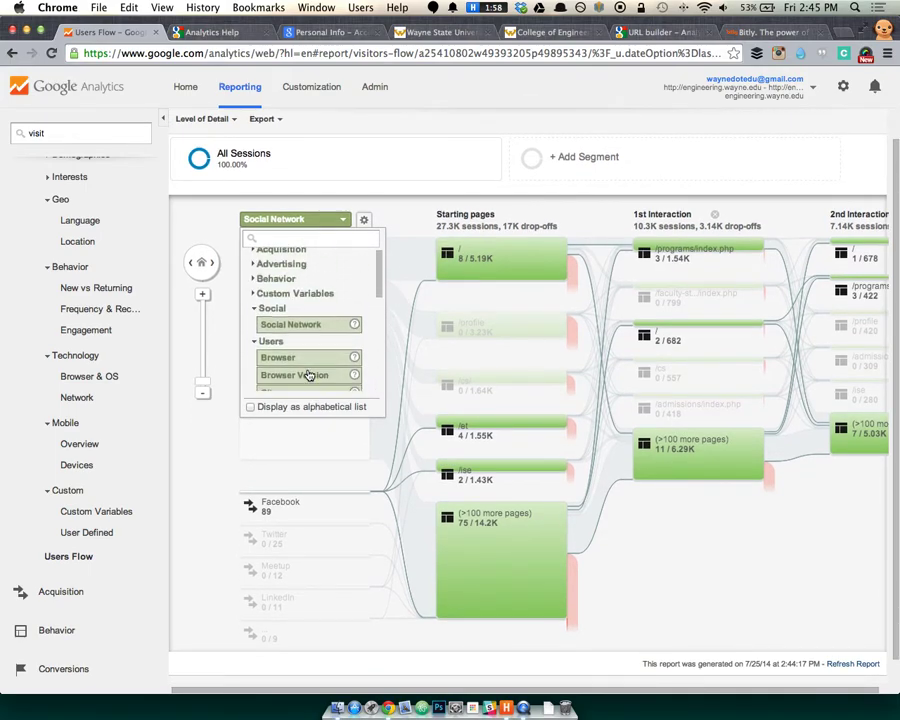
pyautogui.click(276, 281)
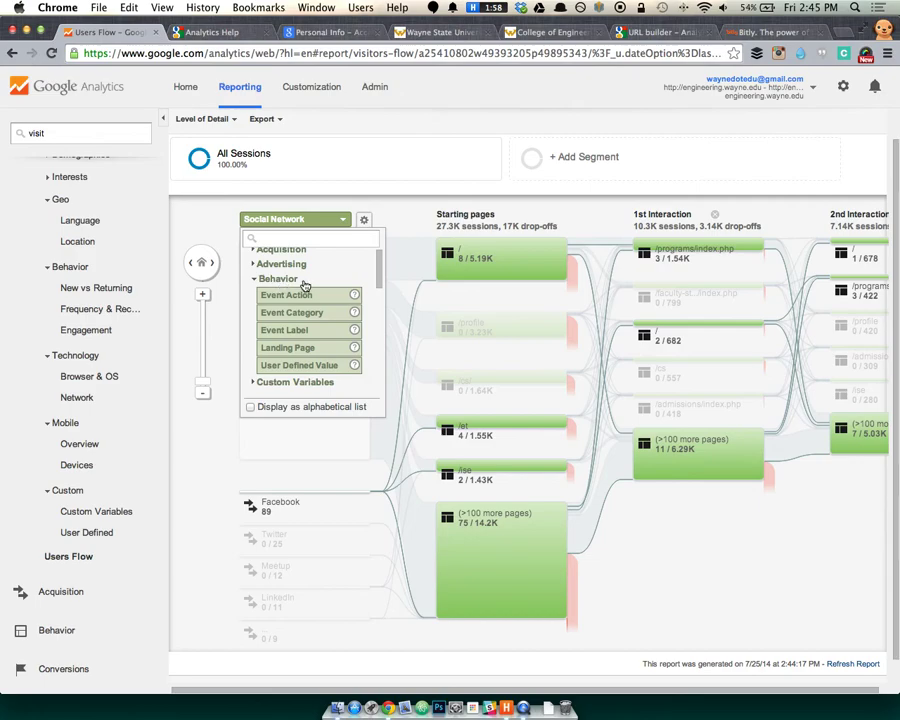
pyautogui.scroll(1, 300, 290)
pyautogui.click(290, 283)
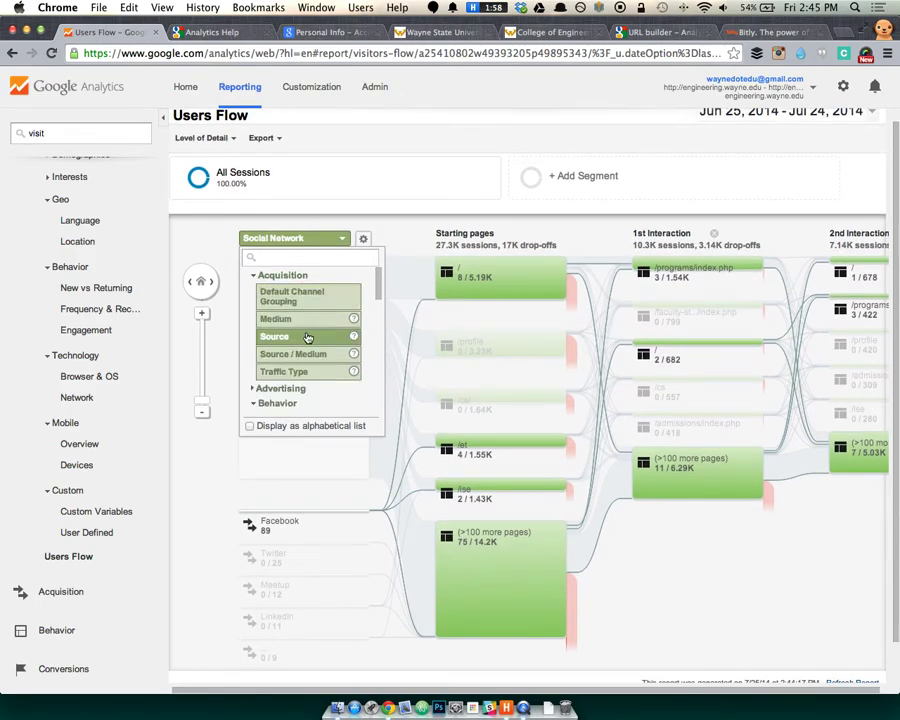
pyautogui.click(308, 337)
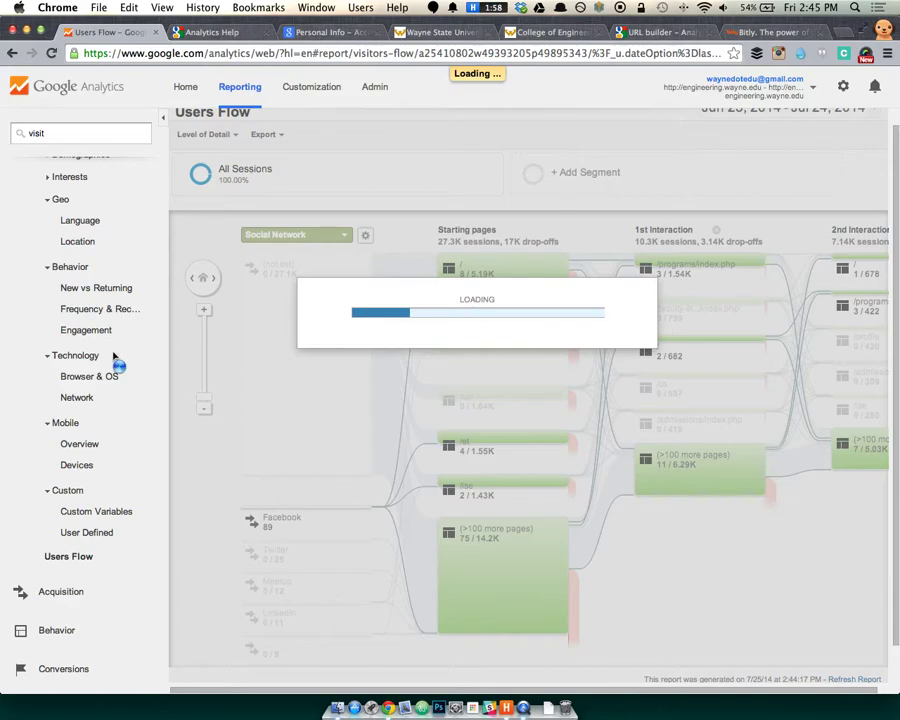
# Highlight only the traffic coming from the google source.
pyautogui.scroll(-2, 284, 460)
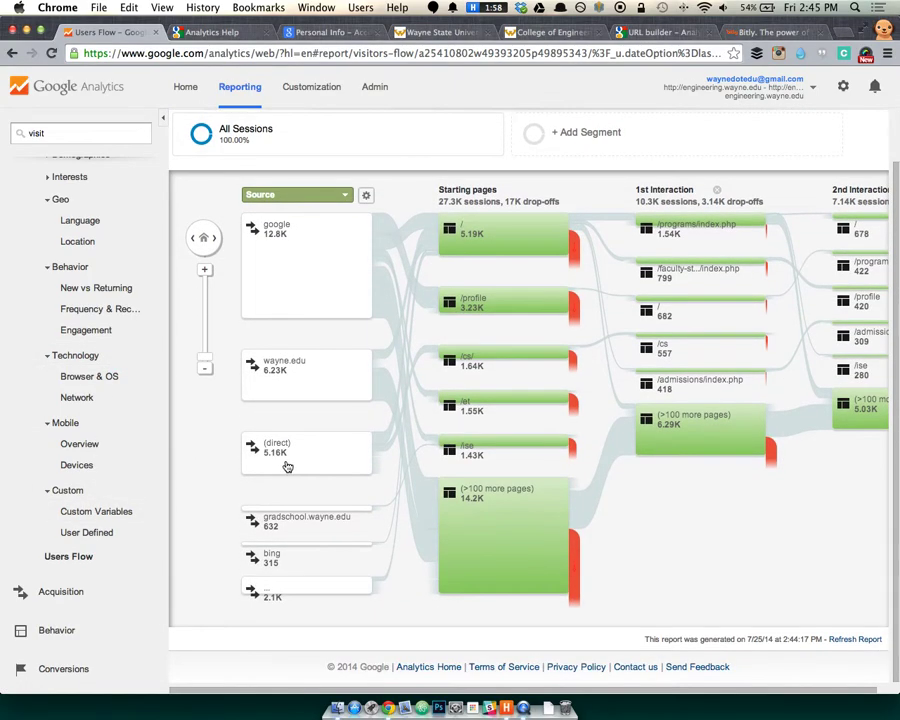
pyautogui.click(327, 250)
pyautogui.click(333, 250)
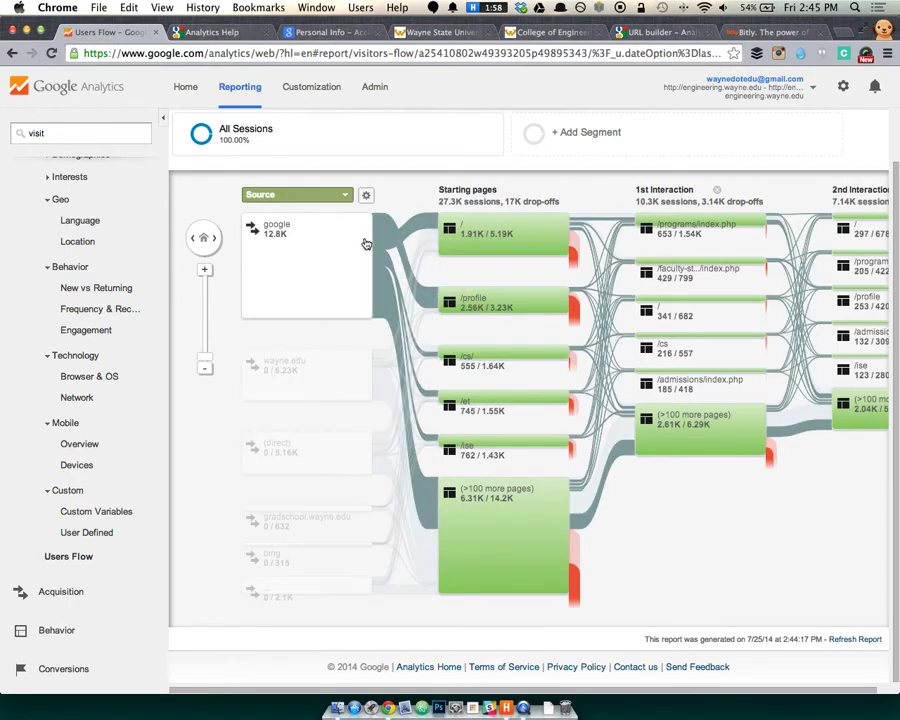
pyautogui.moveTo(440, 415)
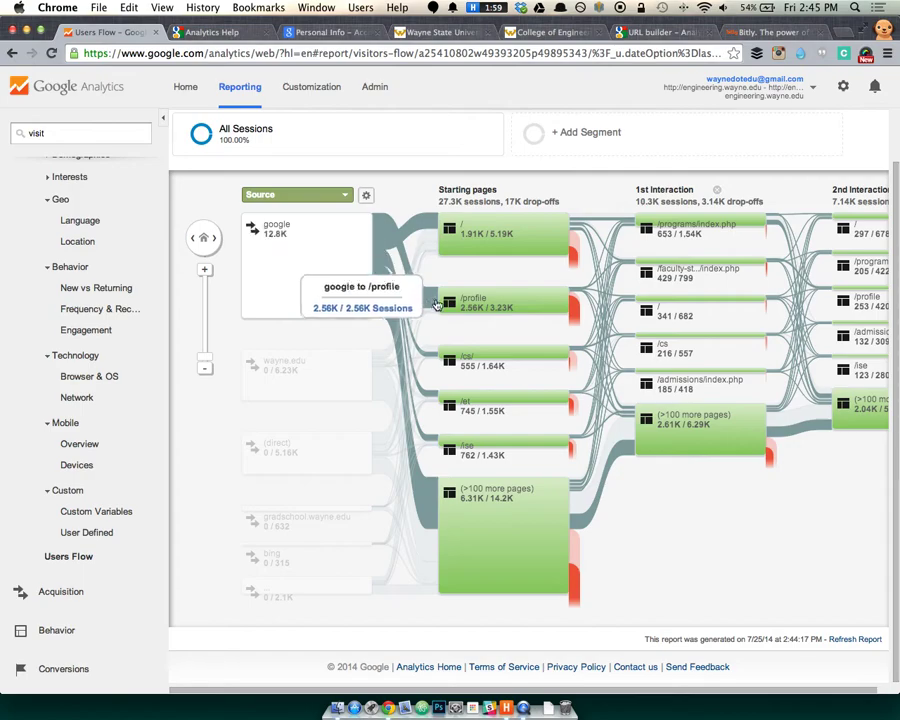
pyautogui.moveTo(476, 311)
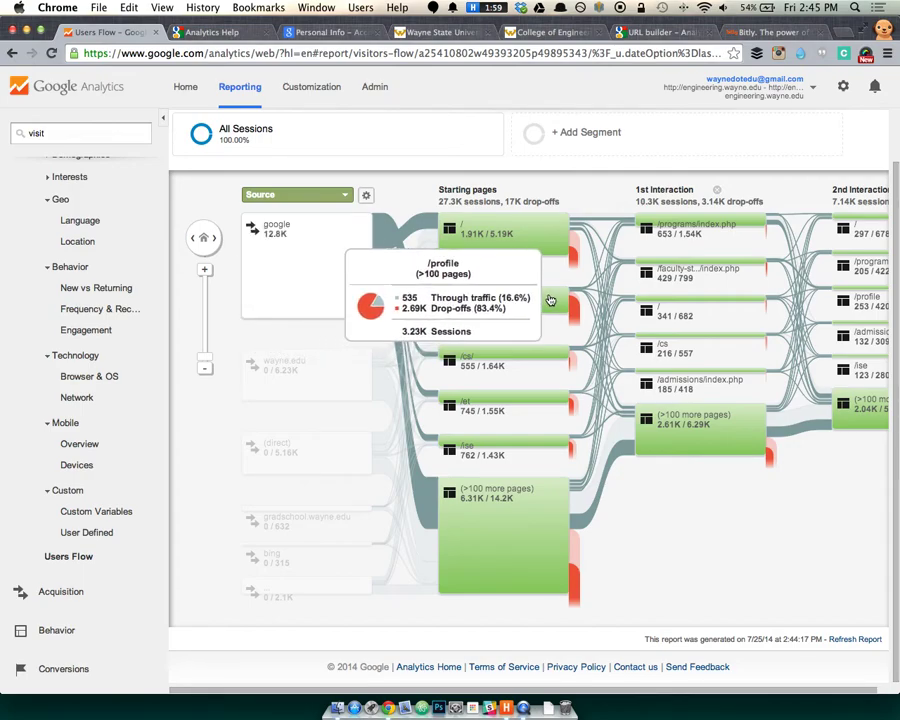
# Highlight the /profile page's 3.23K sessions: google 2.56K, wayne.edu 254, (direct) 222.
pyautogui.click(554, 300)
pyautogui.click(566, 296)
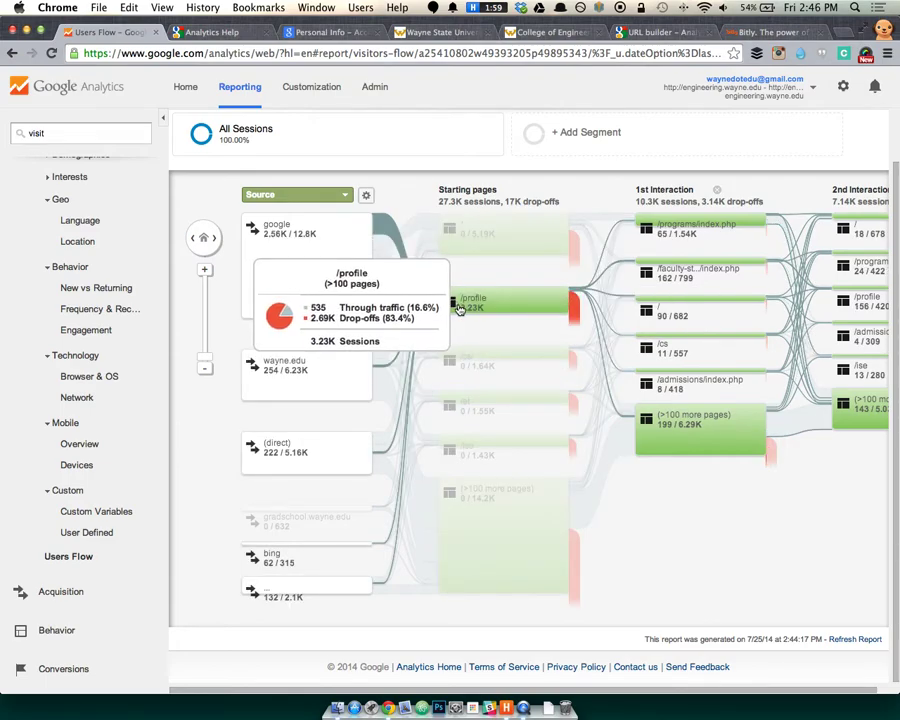
pyautogui.moveTo(721, 284)
pyautogui.moveTo(704, 232)
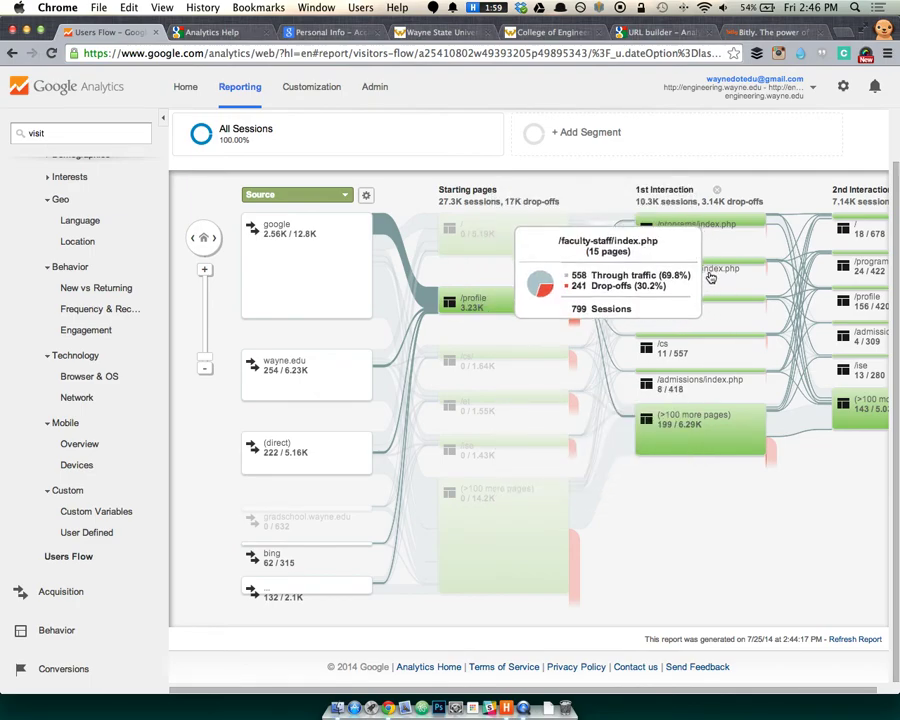
pyautogui.moveTo(705, 302)
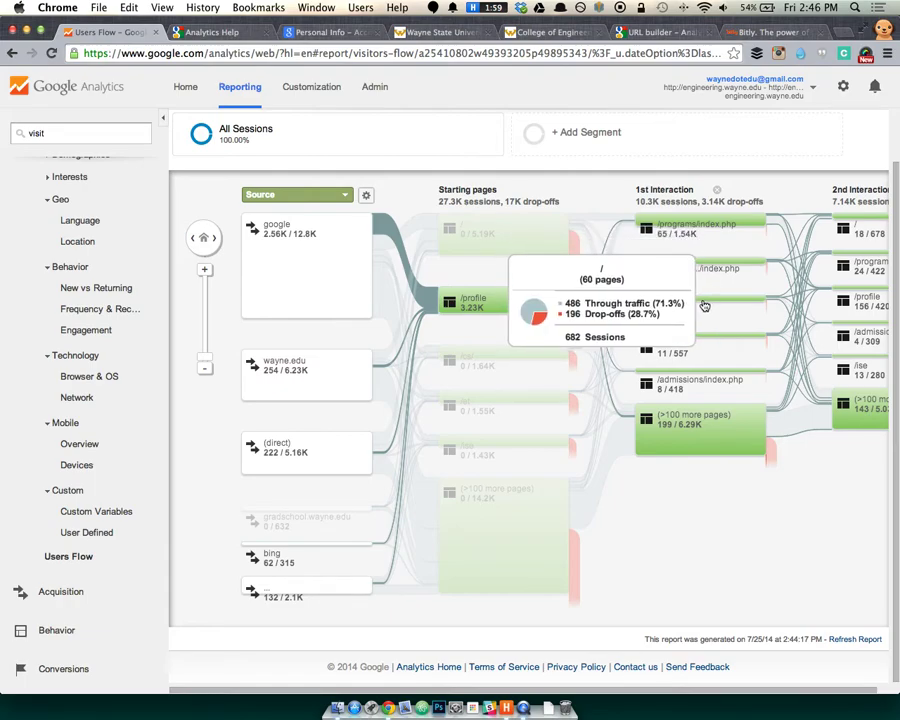
# Highlight the 6.23K sessions coming from the wayne.edu source.
pyautogui.click(338, 385)
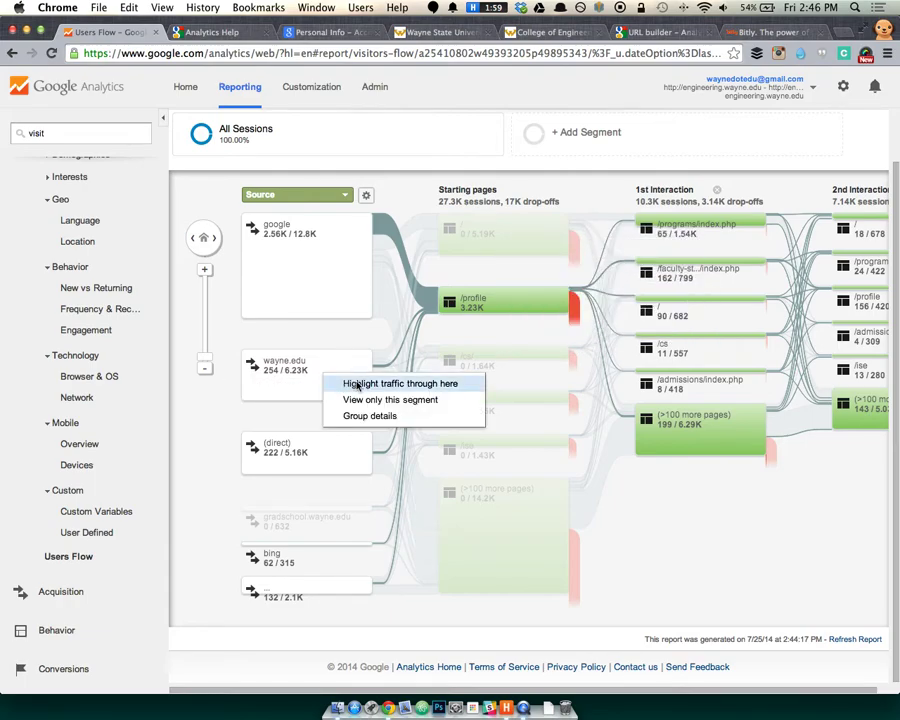
pyautogui.click(376, 386)
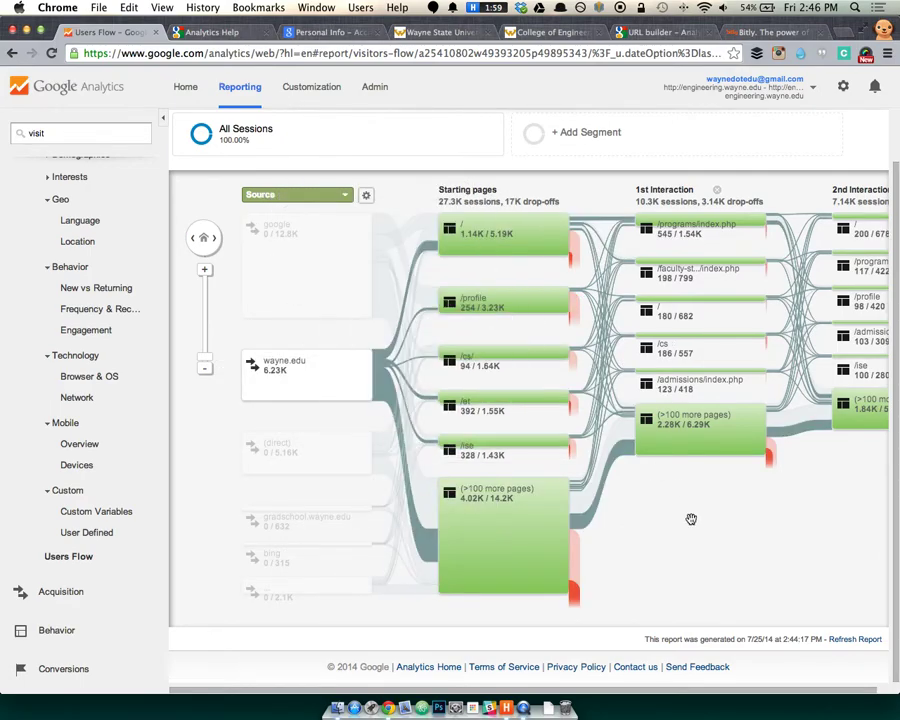
pyautogui.moveTo(372, 265)
pyautogui.moveTo(442, 513)
# Expand the Acquisition reports in the left navigation.
pyautogui.click(55, 597)
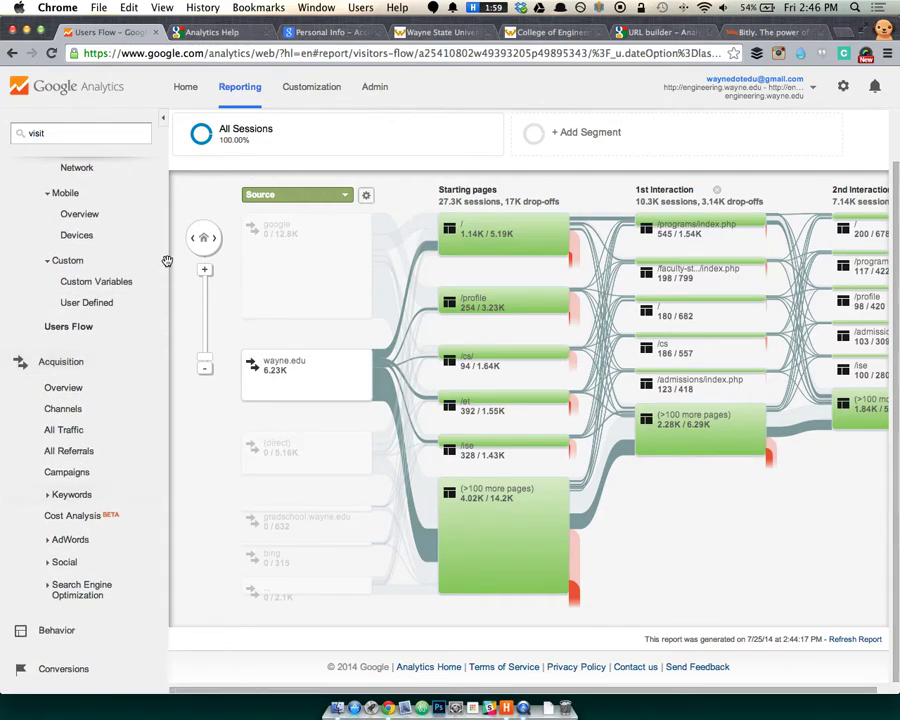
pyautogui.moveTo(438, 330)
pyautogui.moveTo(467, 307)
# Visit engineering.wayne.edu in a new tab, view a faculty profile, then return to Users Flow.
pyautogui.press('super+t')
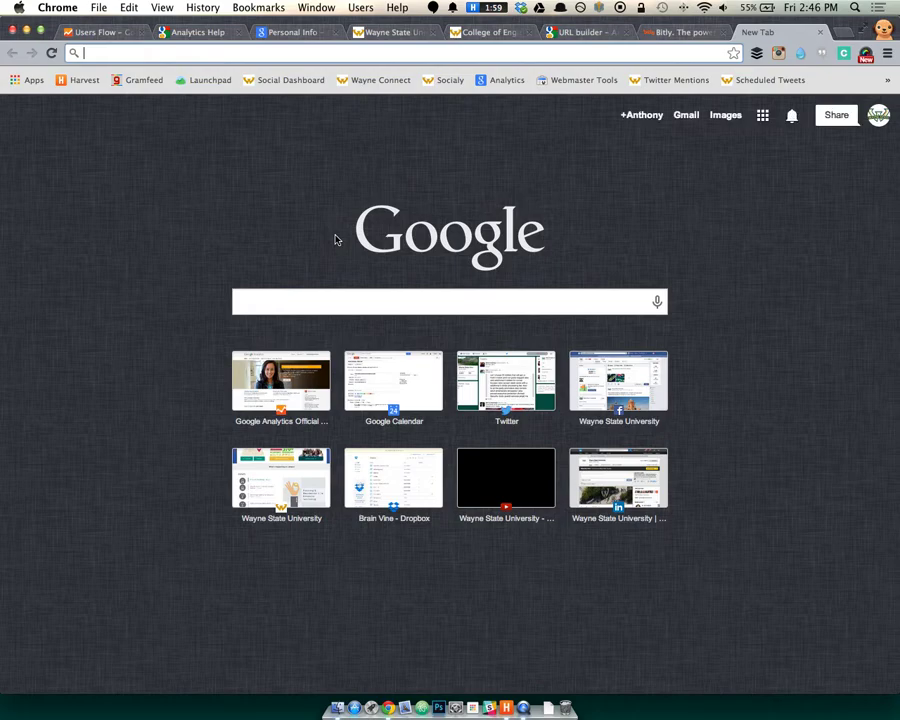
pyautogui.write('engineering.wayne.edu')
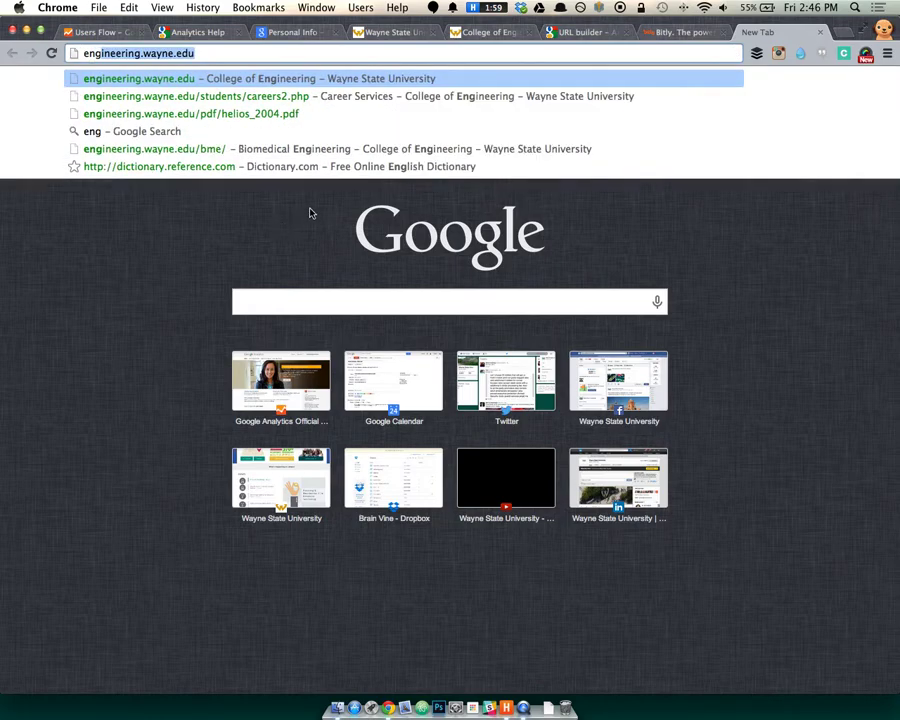
pyautogui.press('Return')
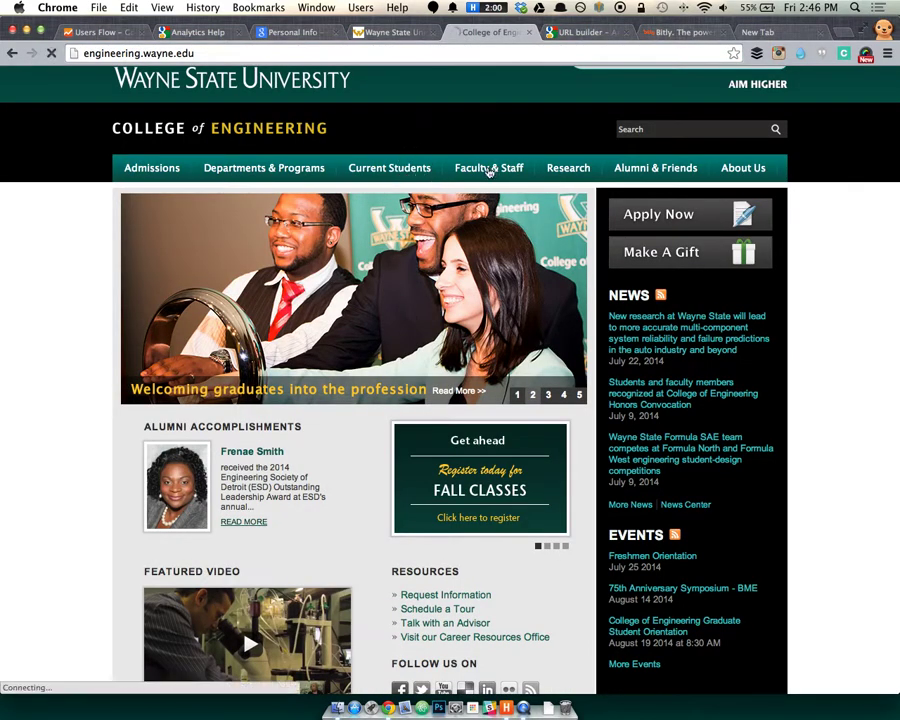
pyautogui.moveTo(149, 244)
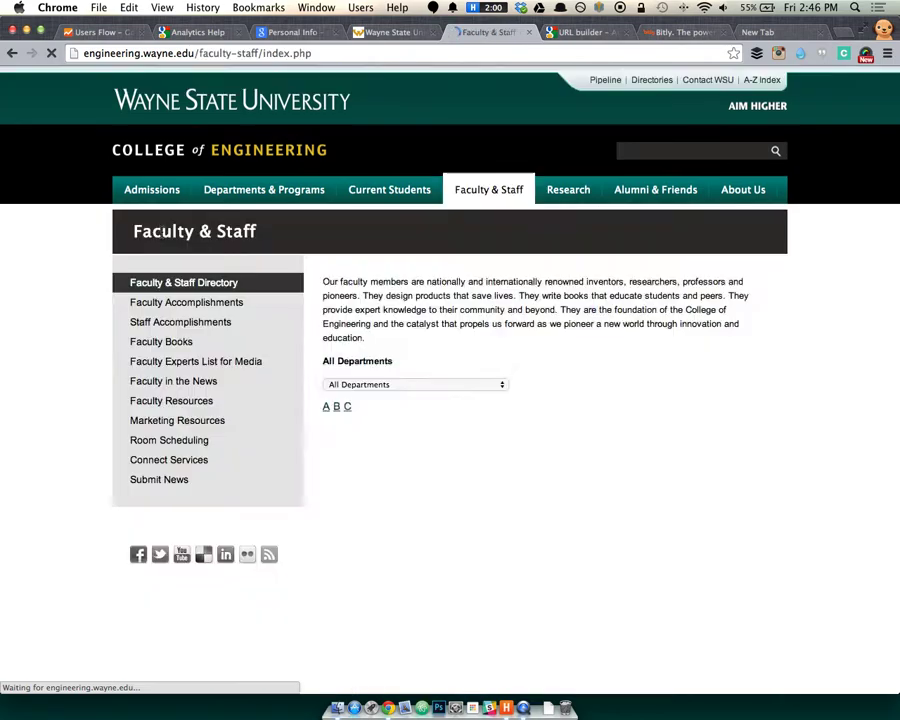
pyautogui.scroll(-1, 481, 389)
pyautogui.scroll(-2, 481, 389)
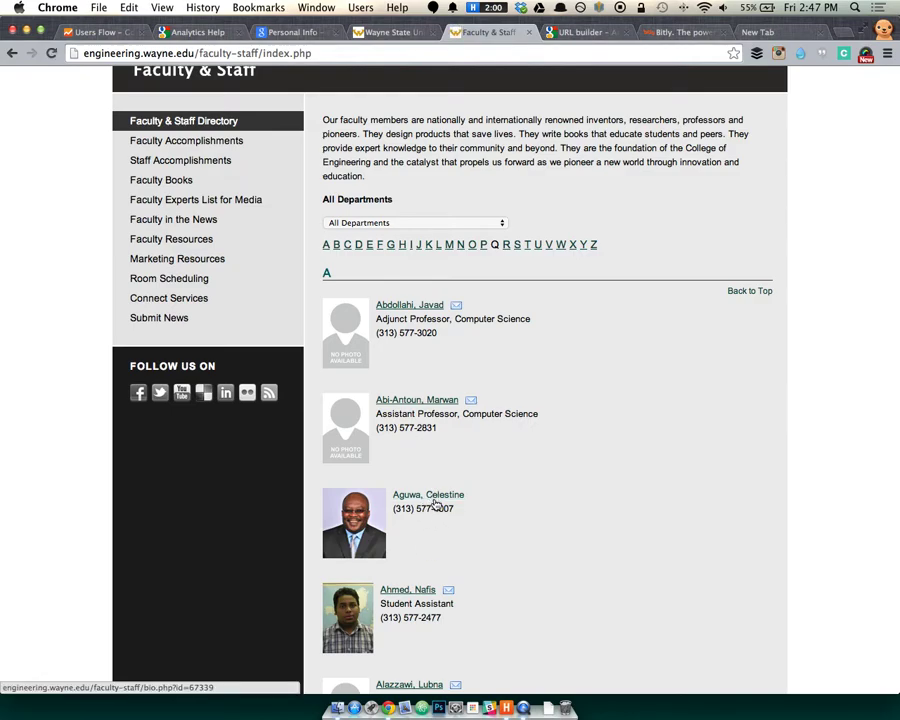
pyautogui.scroll(-5, 434, 505)
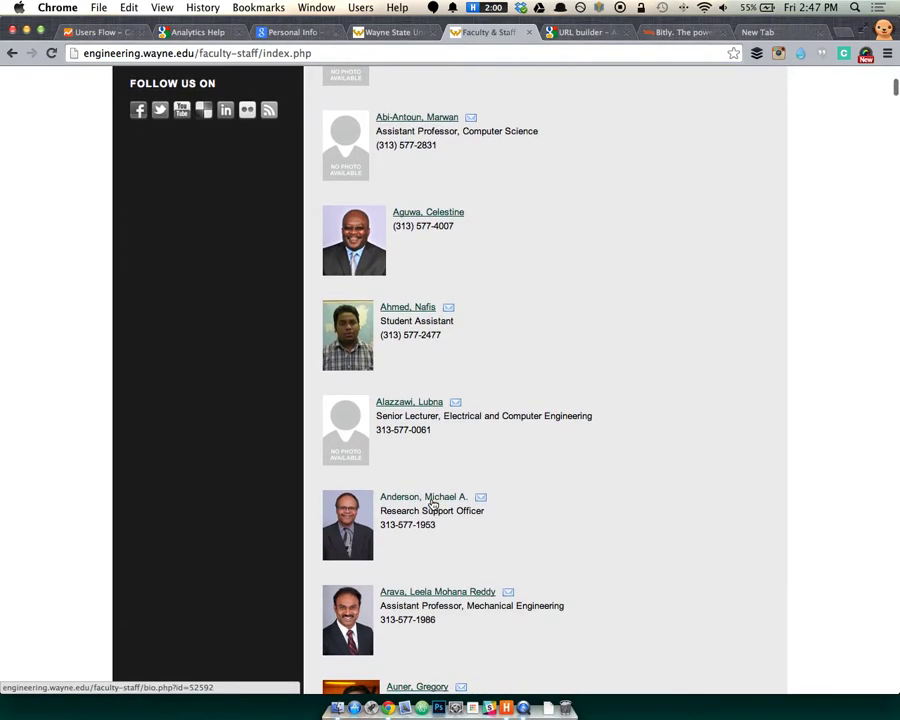
pyautogui.click(432, 499)
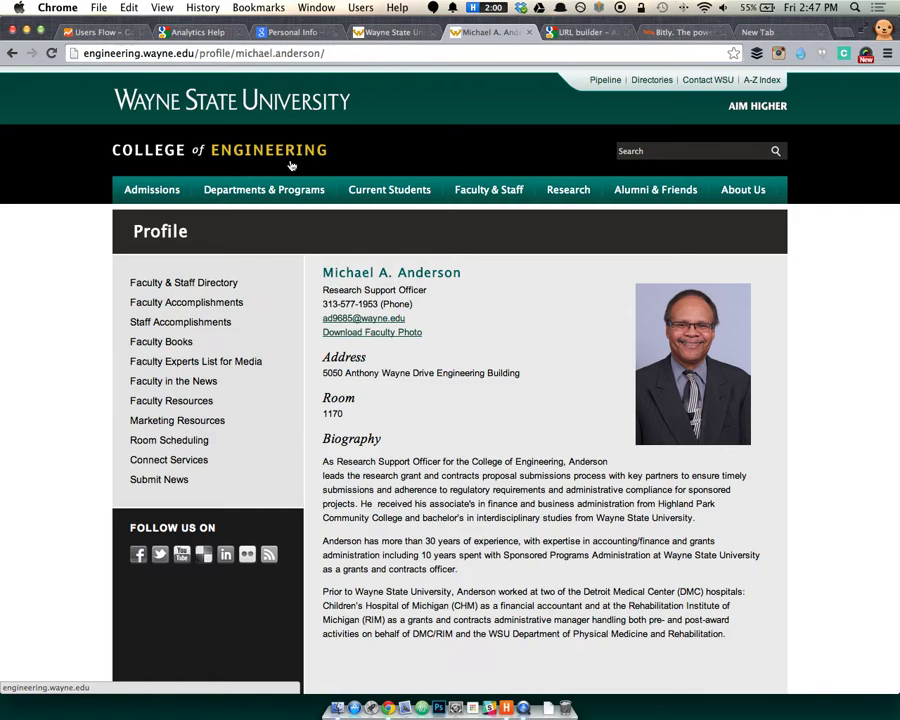
pyautogui.click(97, 32)
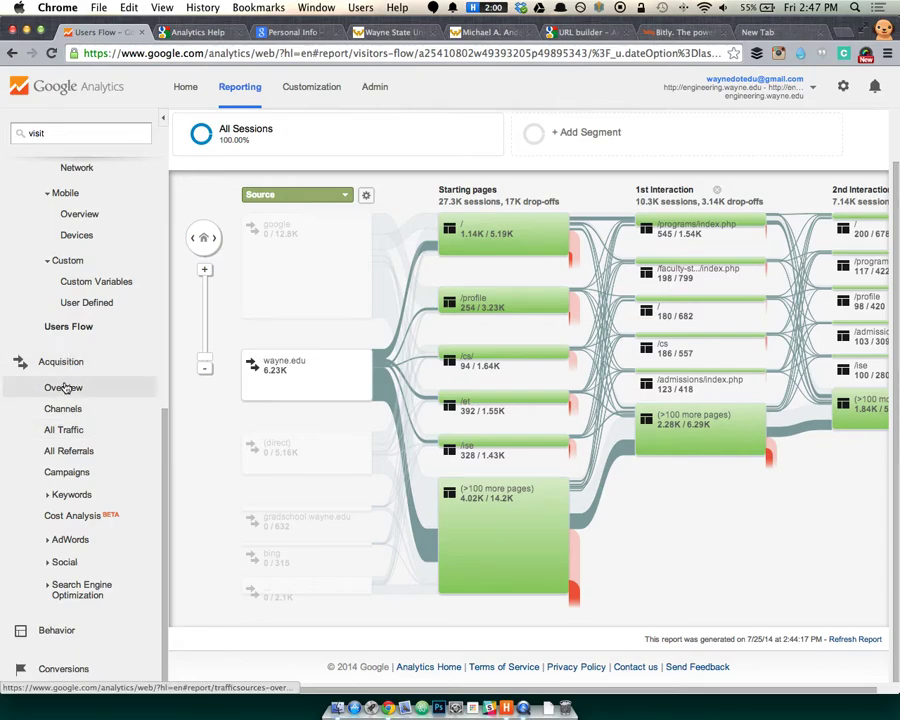
# Open Acquisition Overview channels: Organic Search 13,442, Referral 8,380, Direct 5,161 sessions.
pyautogui.click(65, 387)
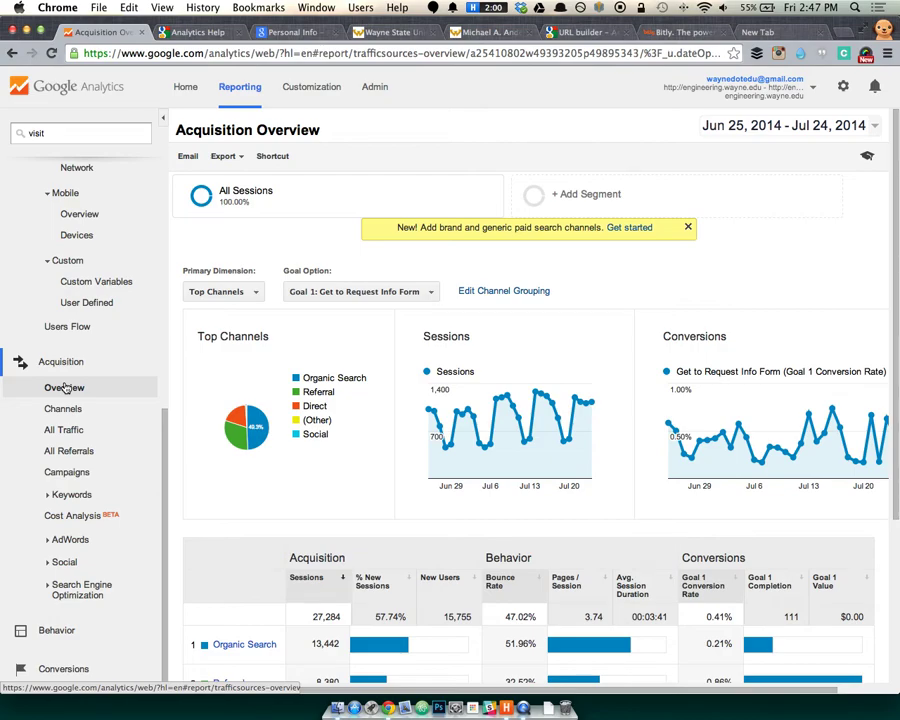
pyautogui.scroll(-2, 661, 487)
pyautogui.scroll(-2, 661, 500)
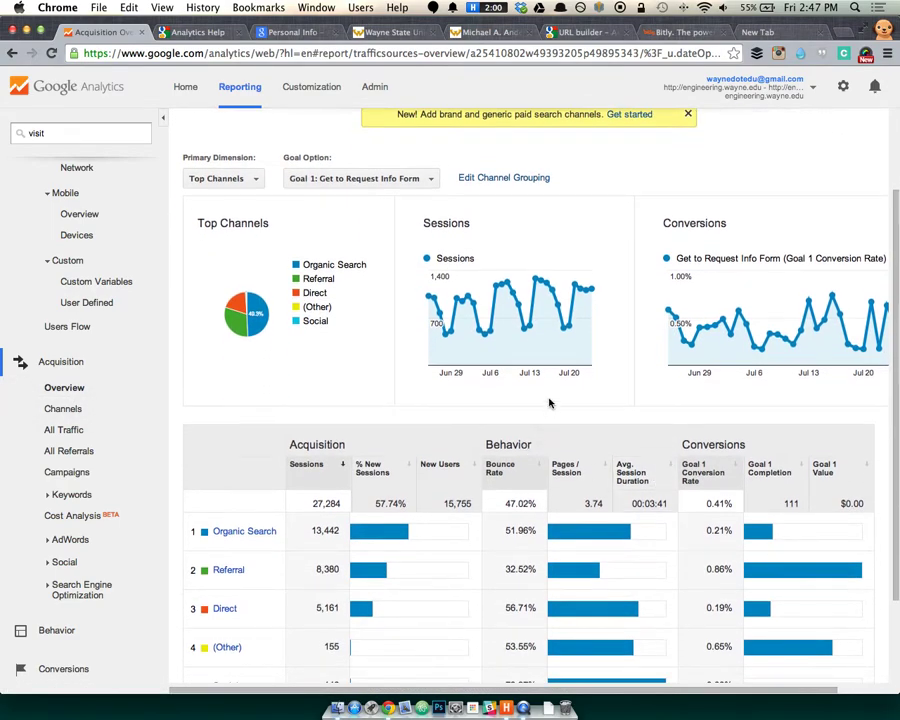
pyautogui.scroll(-2, 535, 383)
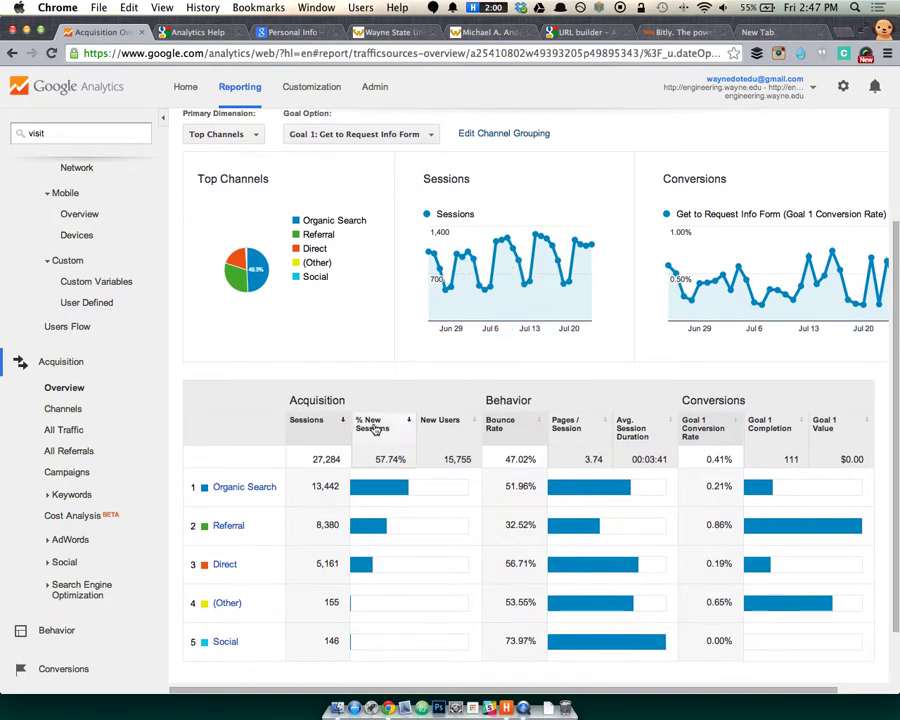
pyautogui.scroll(-1, 244, 389)
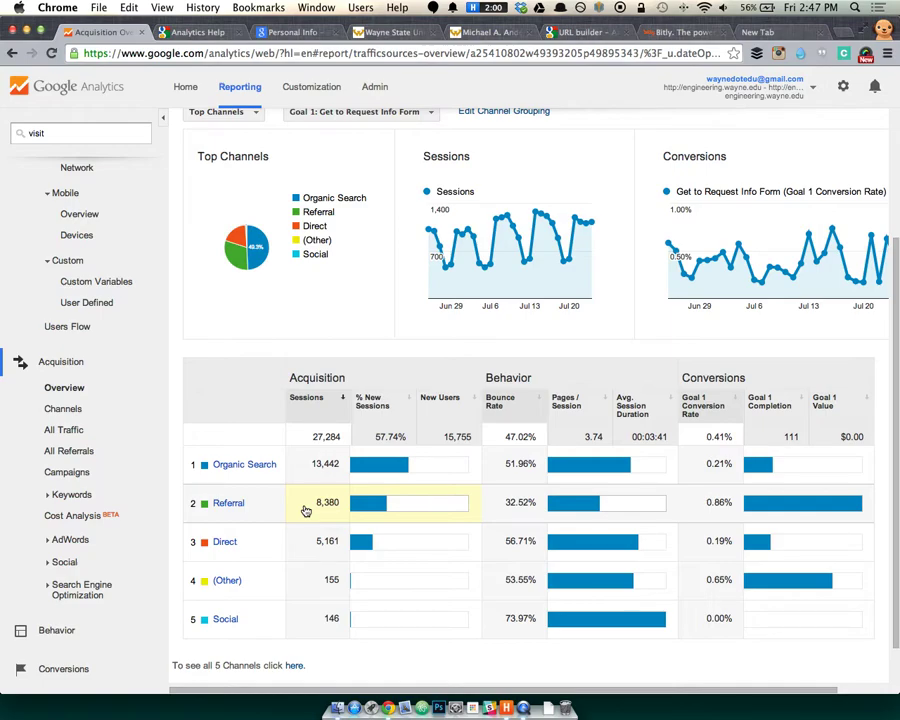
pyautogui.press('super+t')
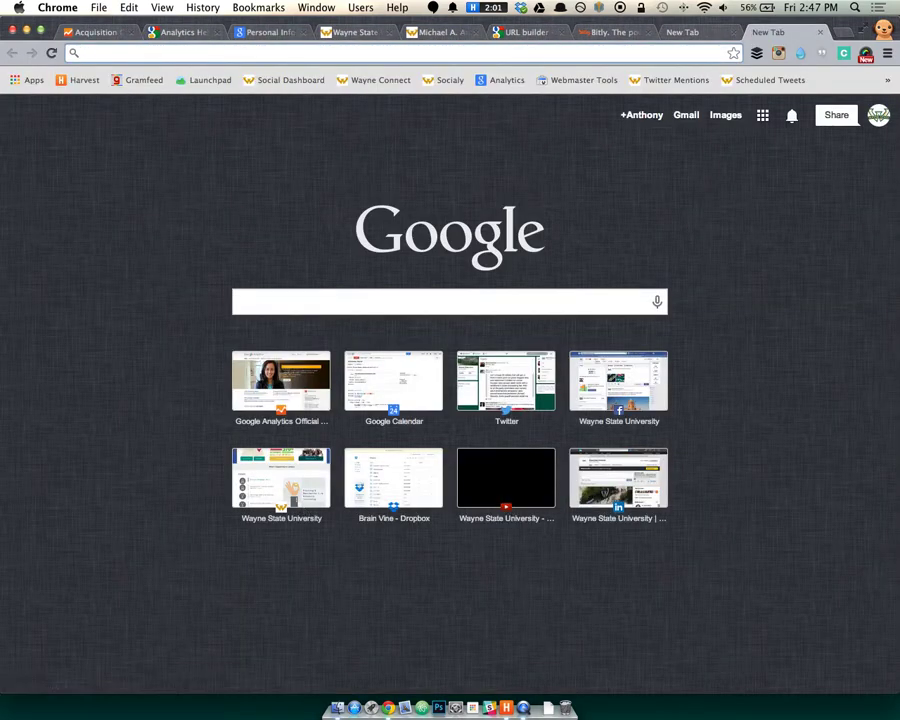
pyautogui.write('eng degree')
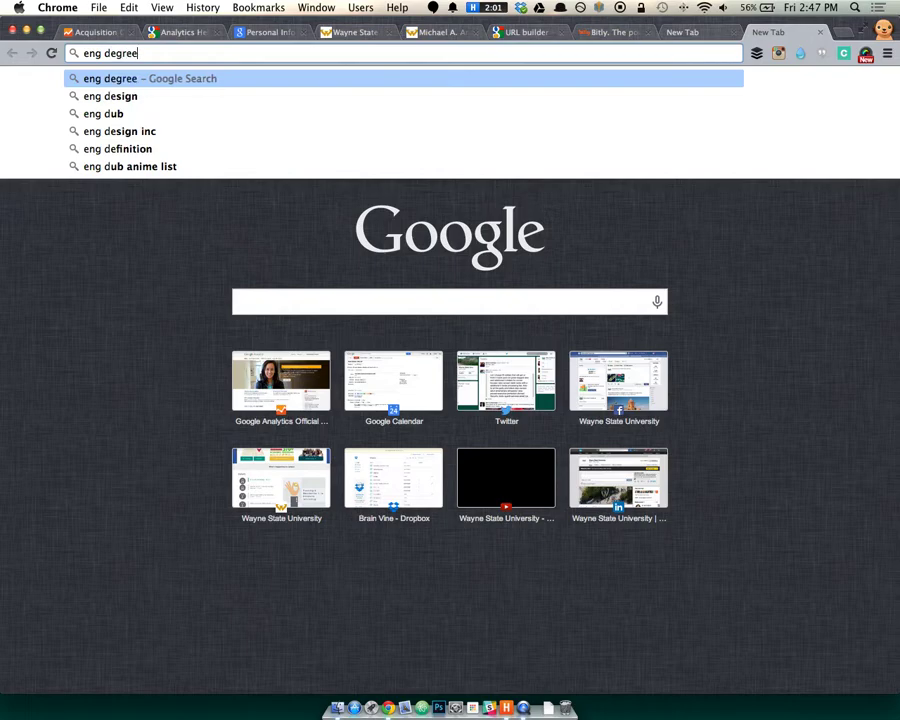
pyautogui.press('Return')
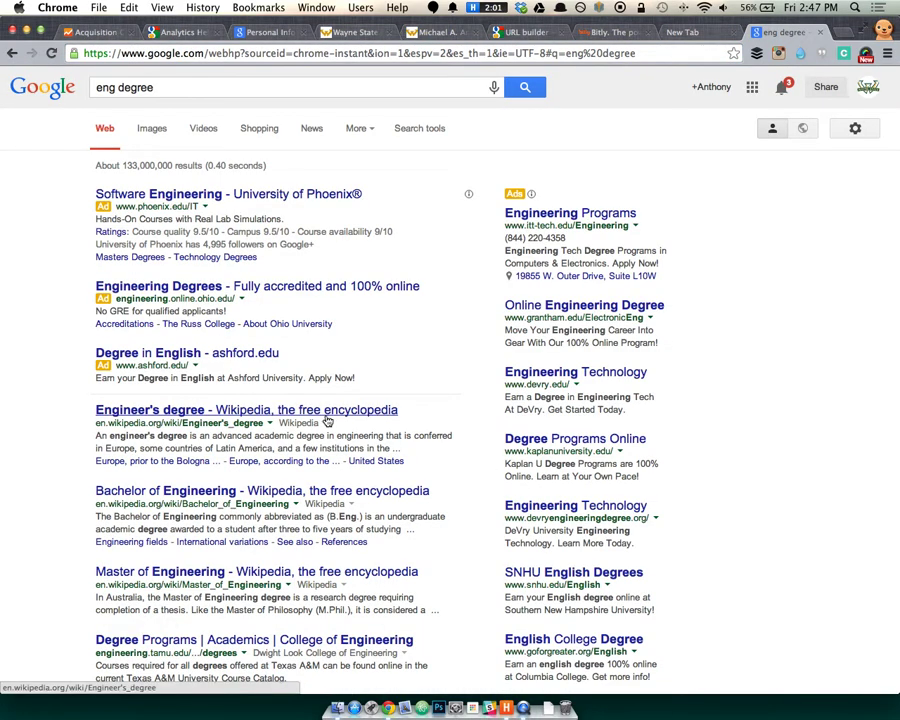
pyautogui.moveTo(66, 426); pyautogui.dragTo(108, 419)
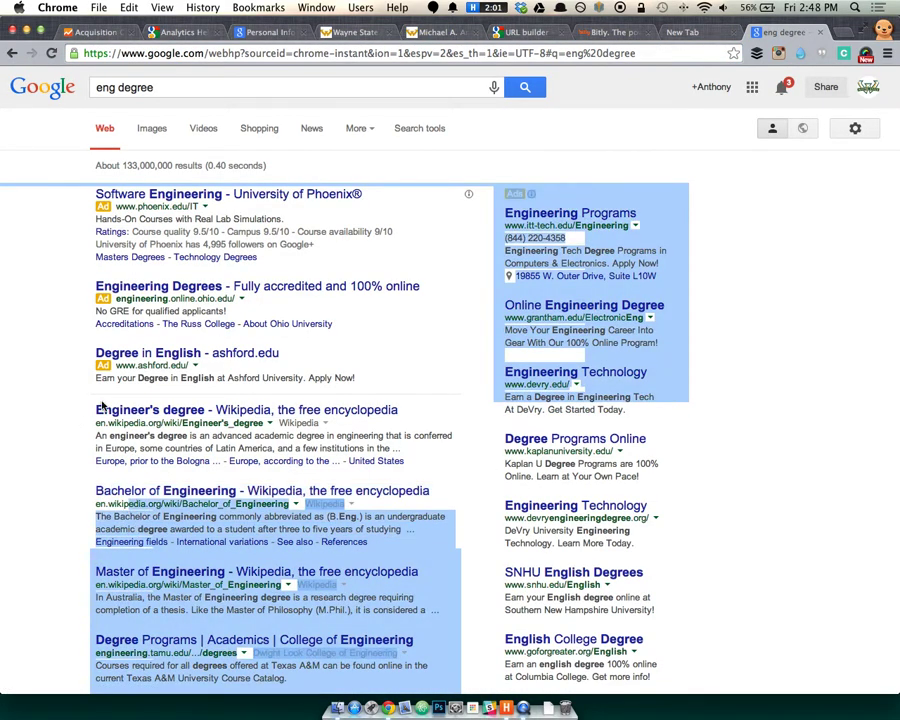
pyautogui.click(66, 518)
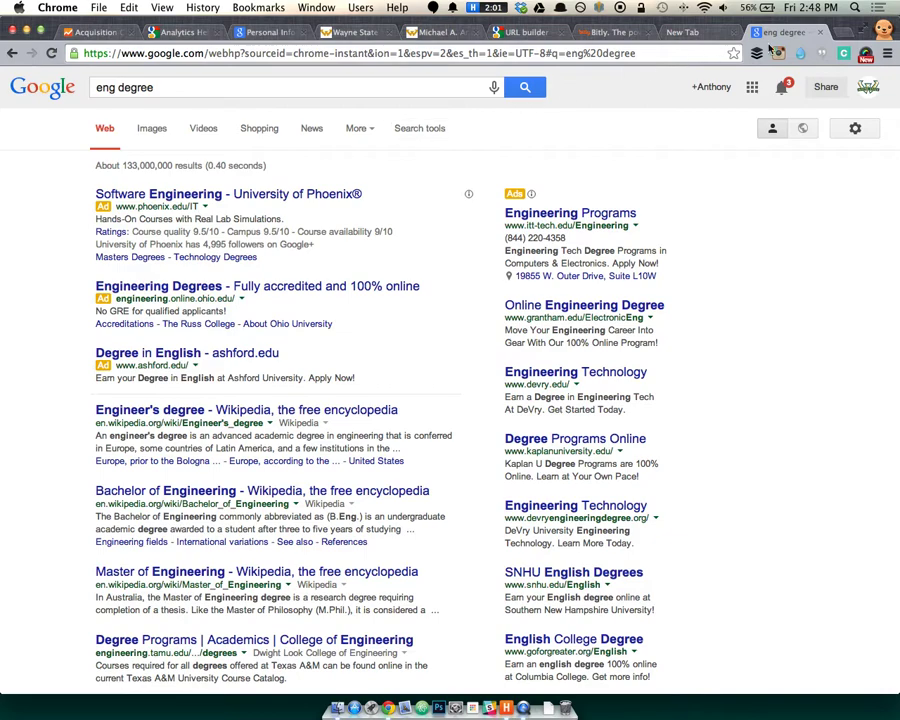
pyautogui.hotkey('ctrl', 'Tab')
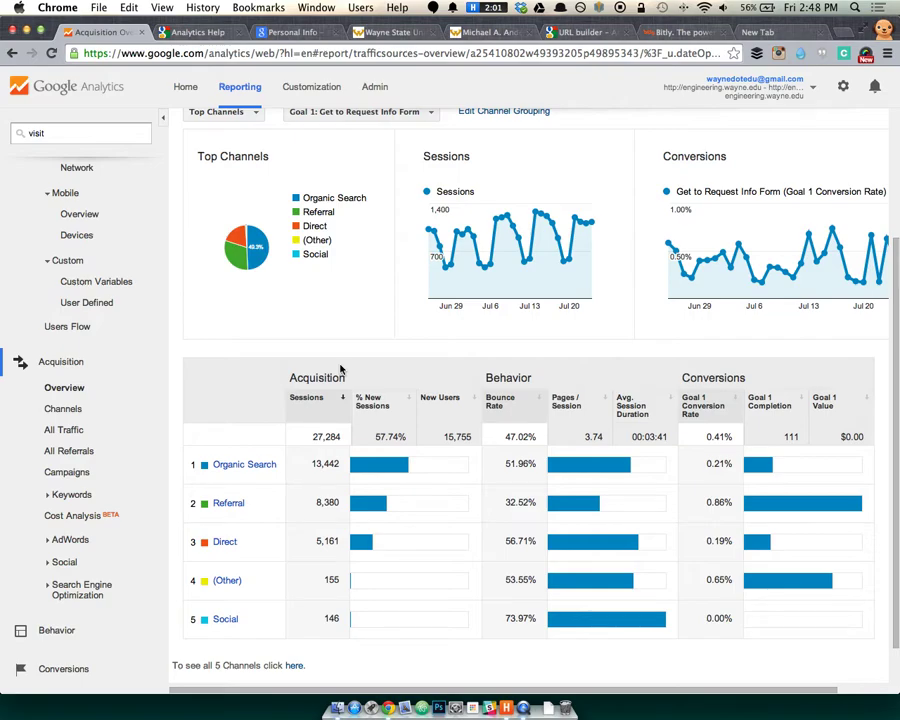
pyautogui.press('super+t')
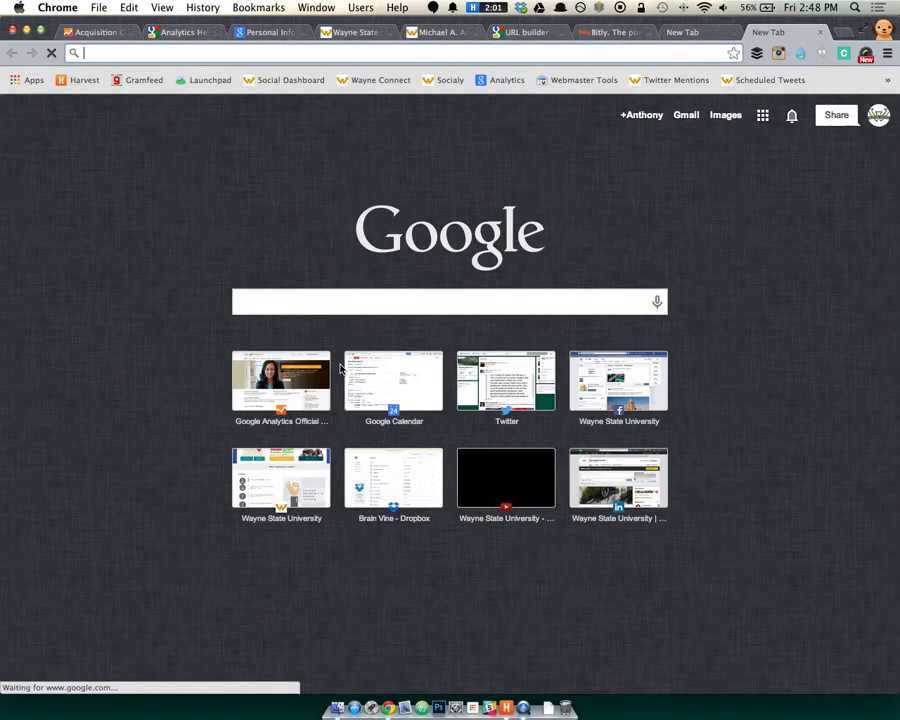
pyautogui.write('gg')
pyautogui.press('BackSpace')
pyautogui.write('oogle.com')
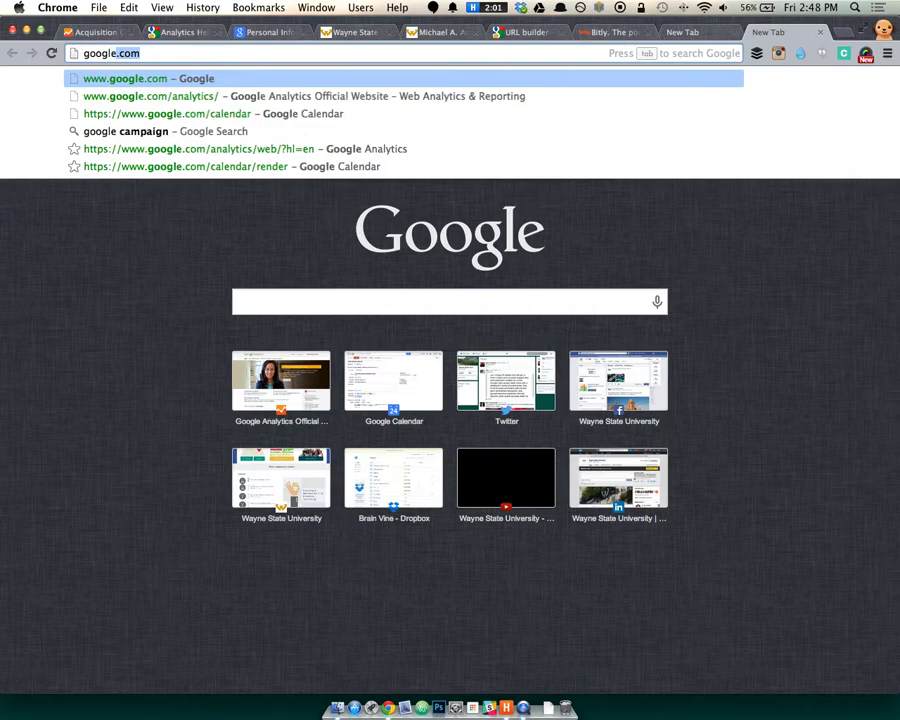
pyautogui.press('Return')
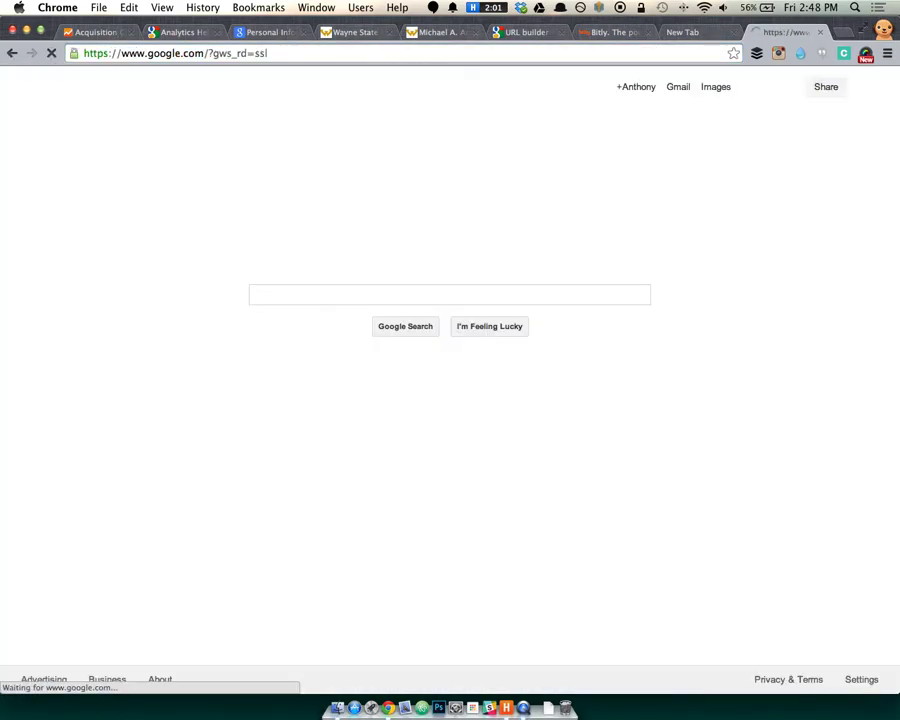
pyautogui.doubleClick(96, 53)
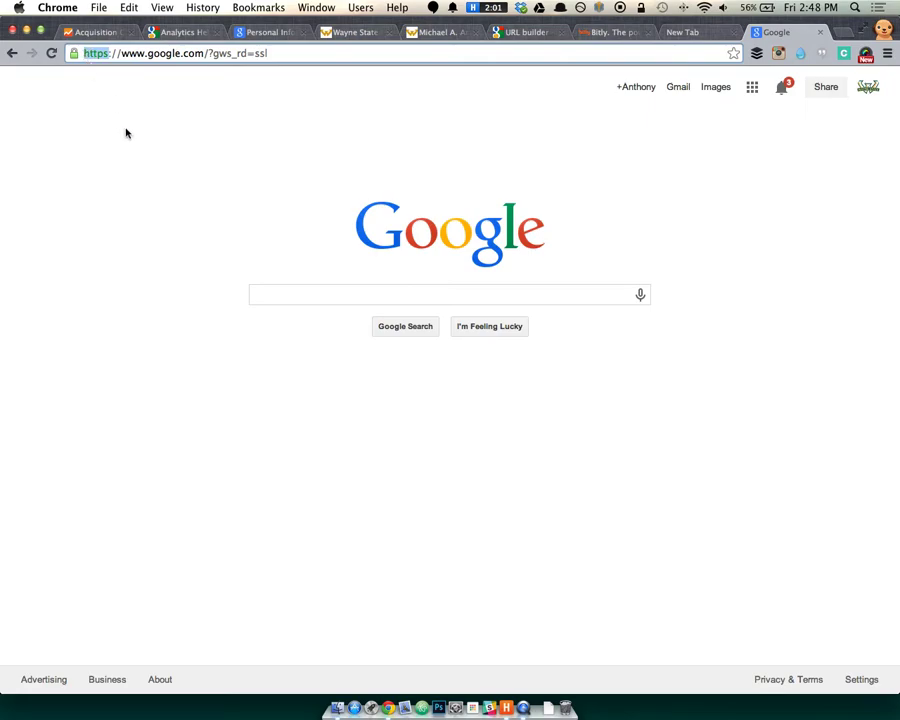
pyautogui.click(728, 209)
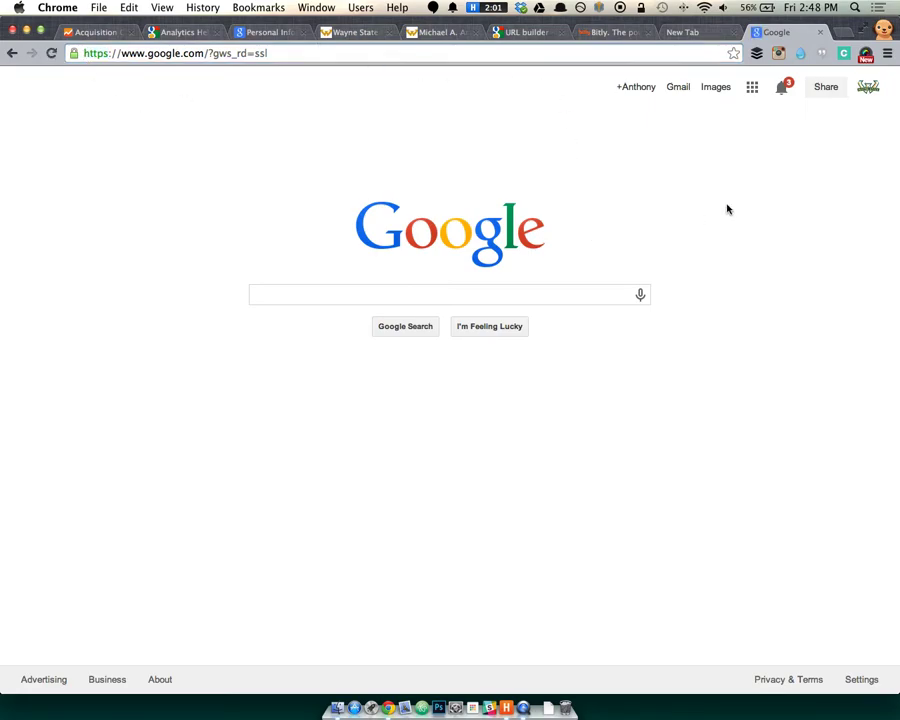
pyautogui.press('super+w')
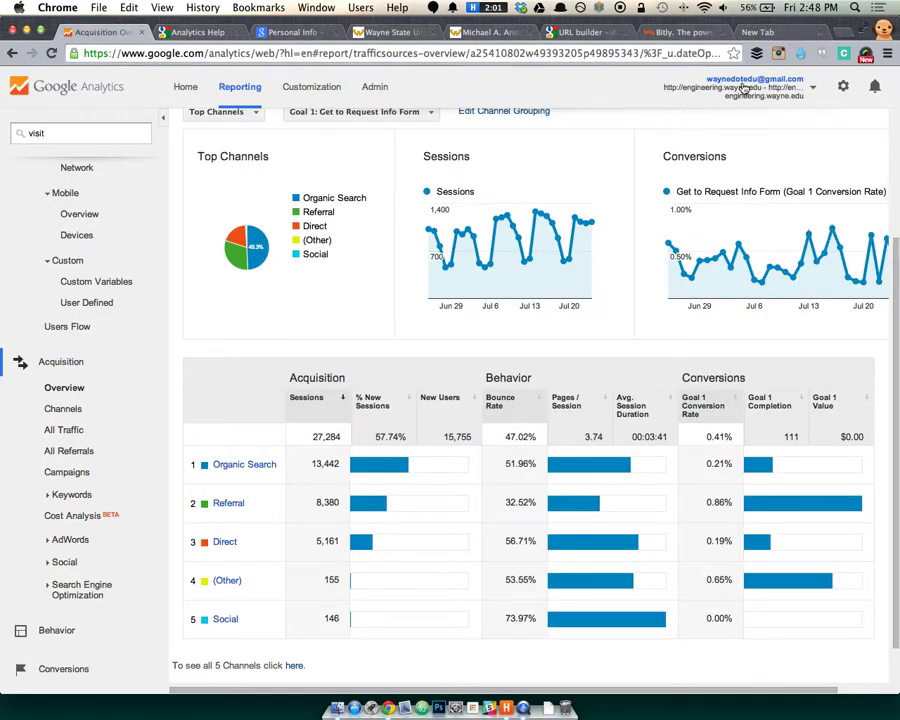
pyautogui.click(757, 32)
pyautogui.press('super+w')
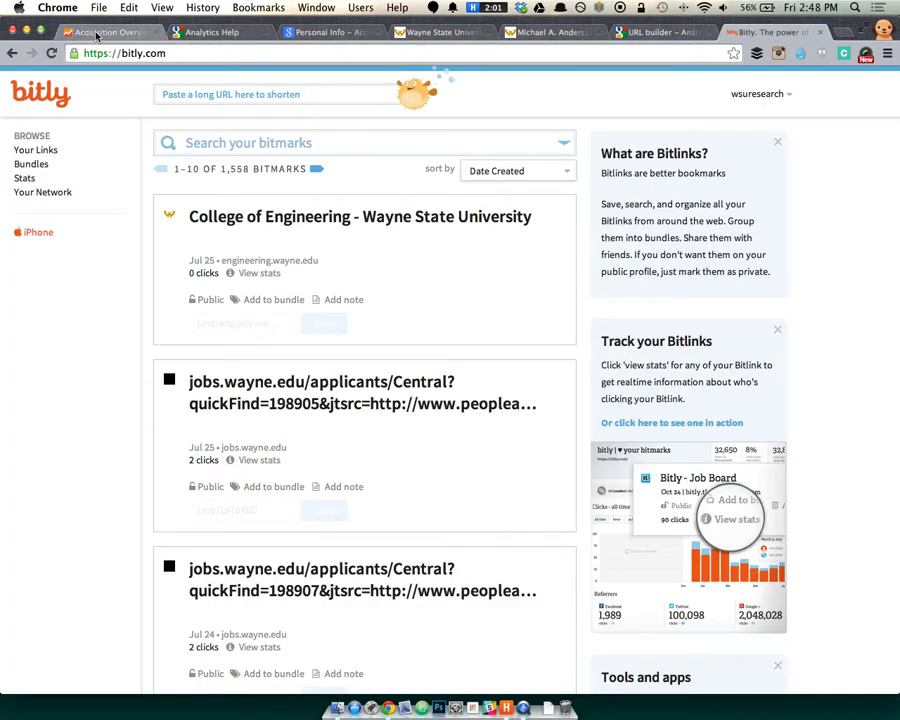
pyautogui.click(145, 33)
pyautogui.scroll(-2, 425, 464)
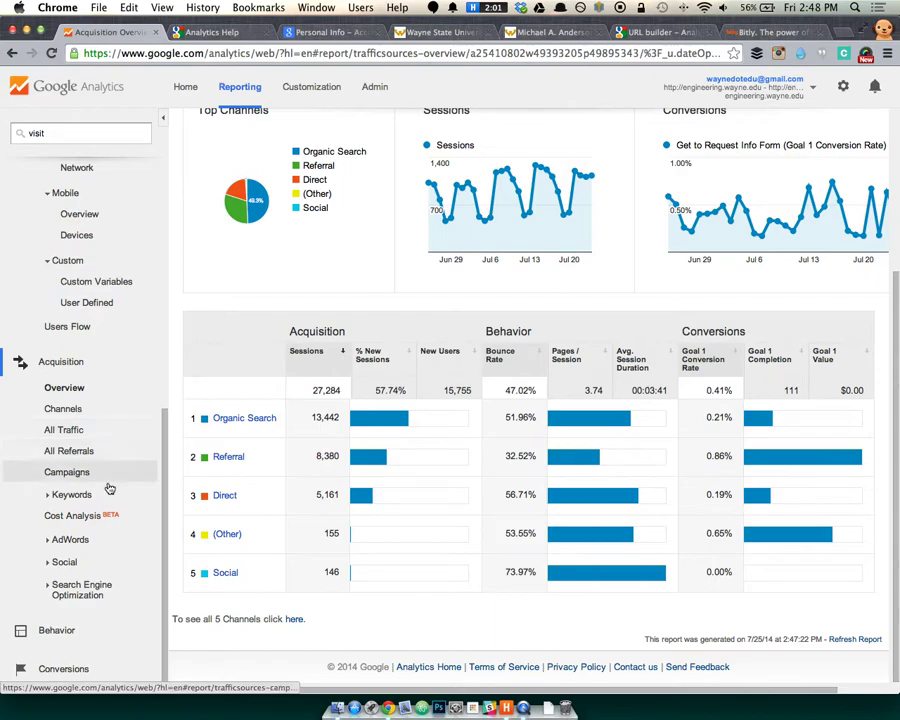
# Open Keywords > Organic and review the top 10, led by (not provided) with 12,079 sessions.
pyautogui.click(73, 497)
pyautogui.click(74, 538)
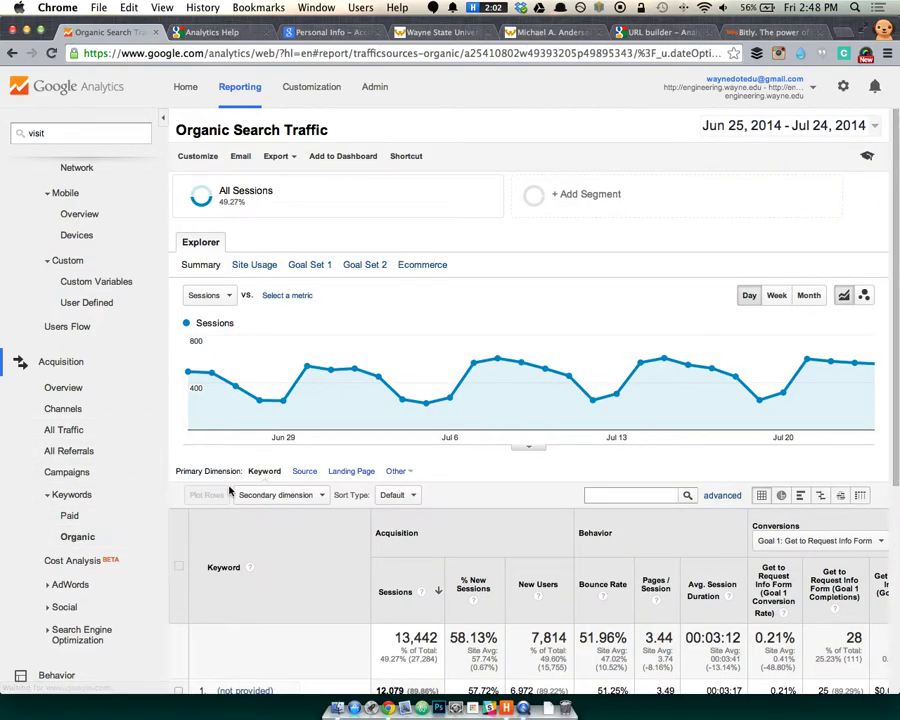
pyautogui.scroll(-2, 296, 531)
pyautogui.scroll(-2, 296, 531)
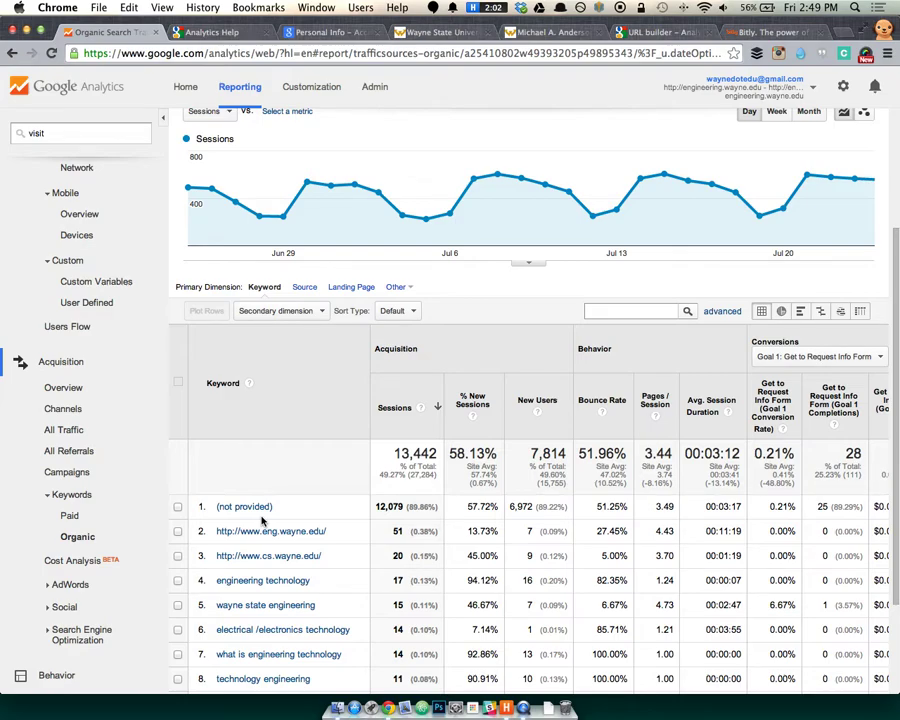
pyautogui.scroll(-3, 315, 493)
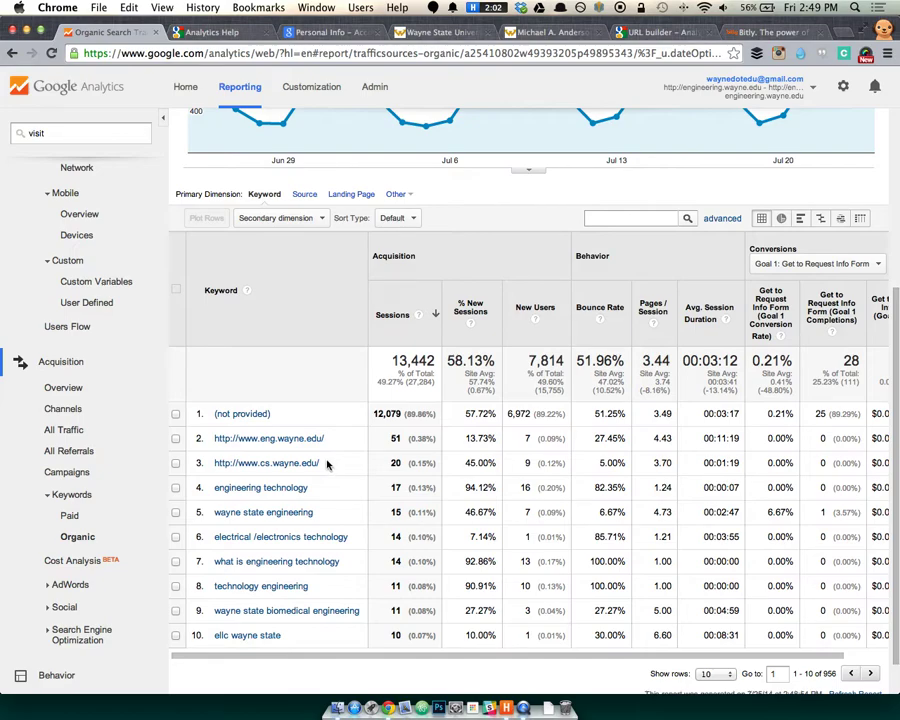
pyautogui.scroll(-2, 366, 448)
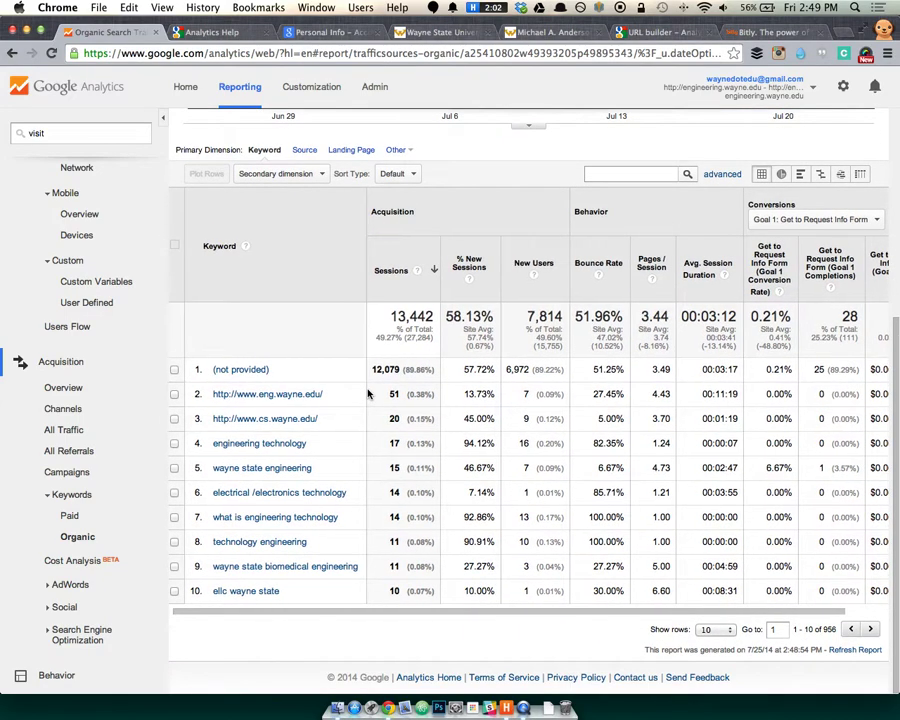
pyautogui.scroll(2, 367, 394)
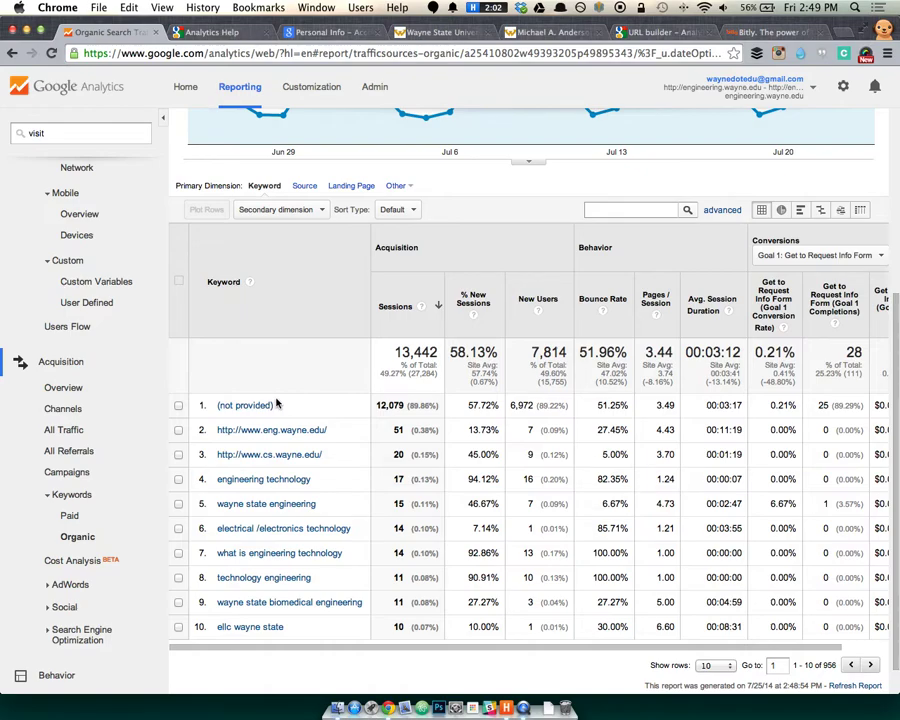
pyautogui.scroll(1, 278, 403)
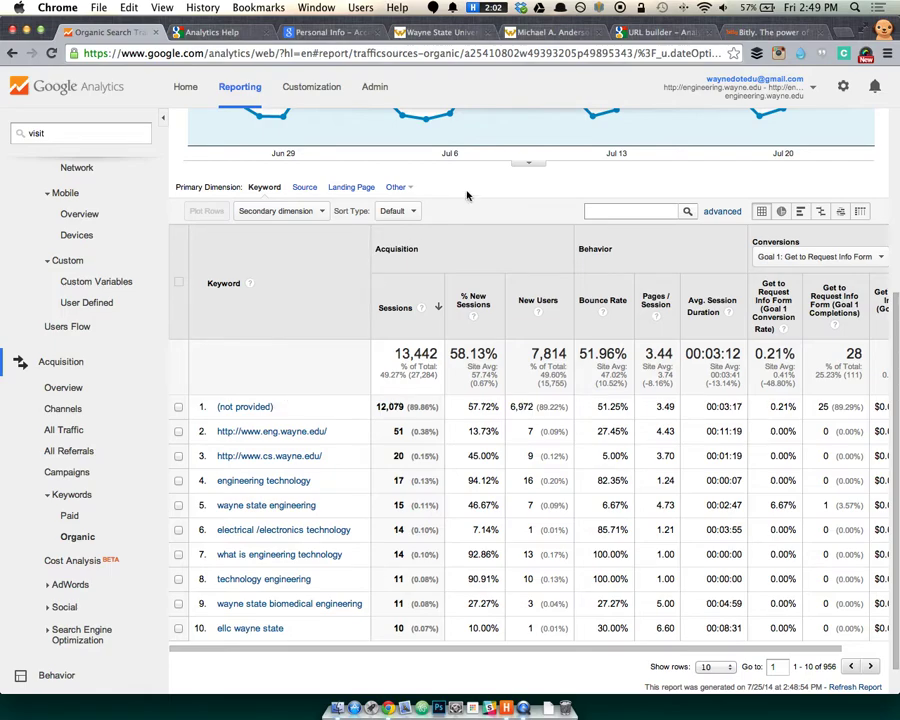
# Open the Acquisition Channels report, showing 27,284 sessions by default channel grouping.
pyautogui.click(64, 409)
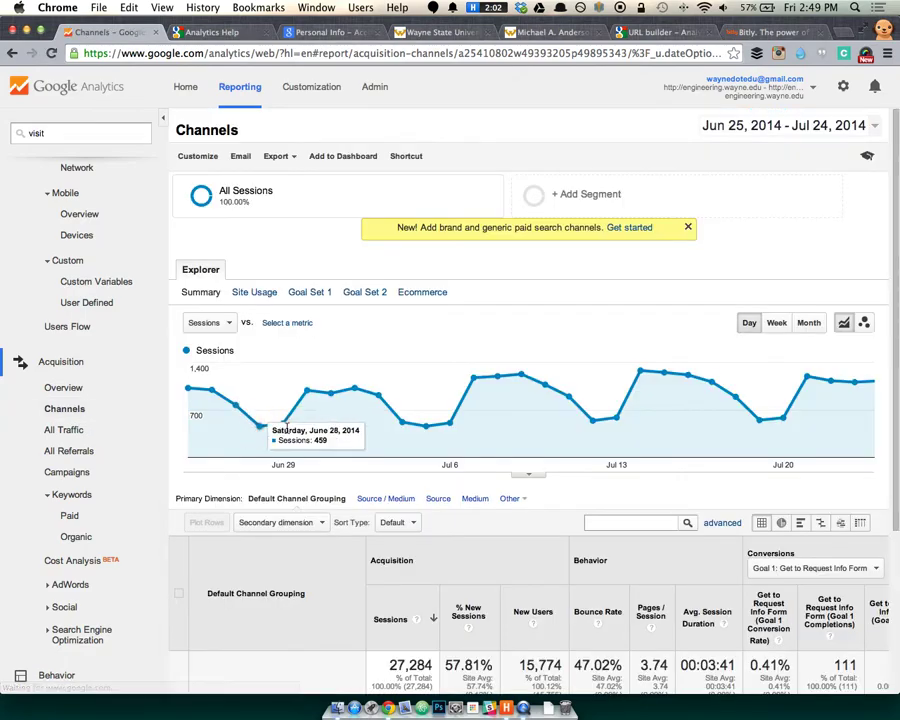
pyautogui.scroll(-4, 303, 445)
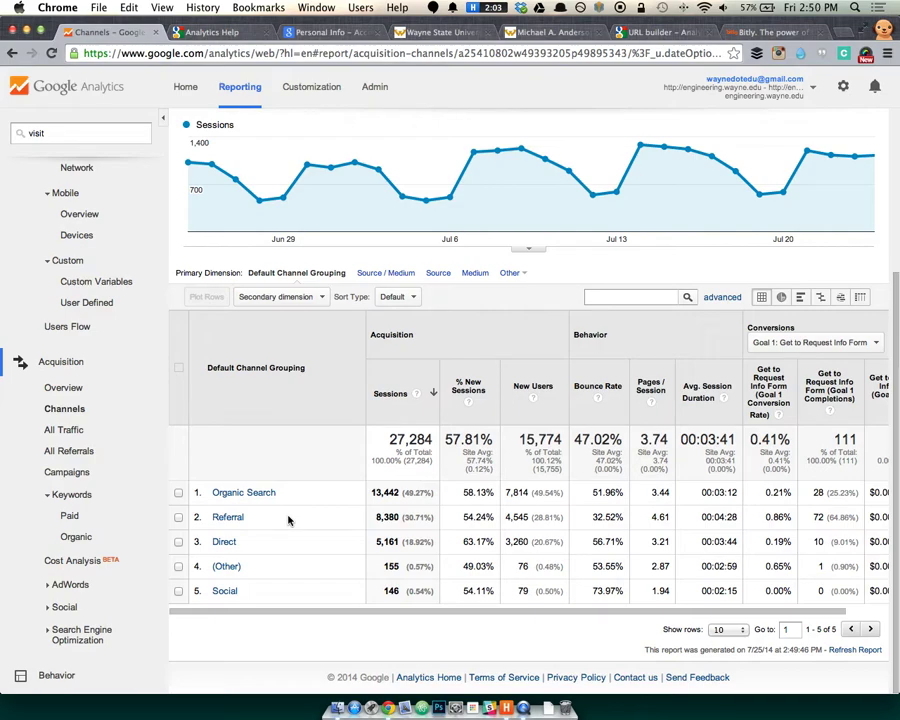
# Drill into the Referral channel's 8,380 sessions by source, led by wayne.edu and gradschool.wayne.edu.
pyautogui.click(224, 519)
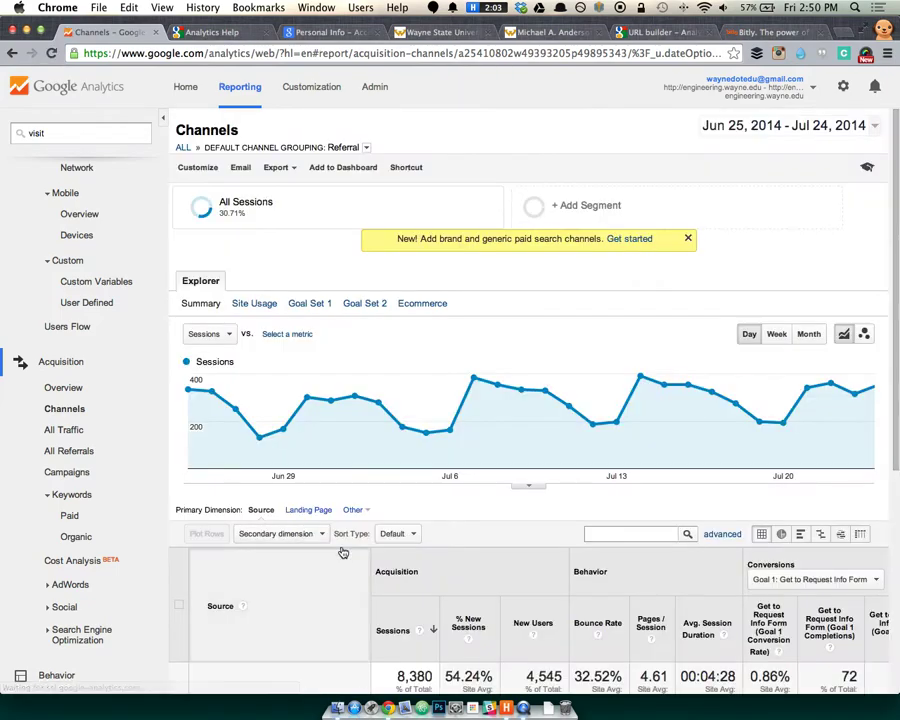
pyautogui.scroll(-4, 341, 550)
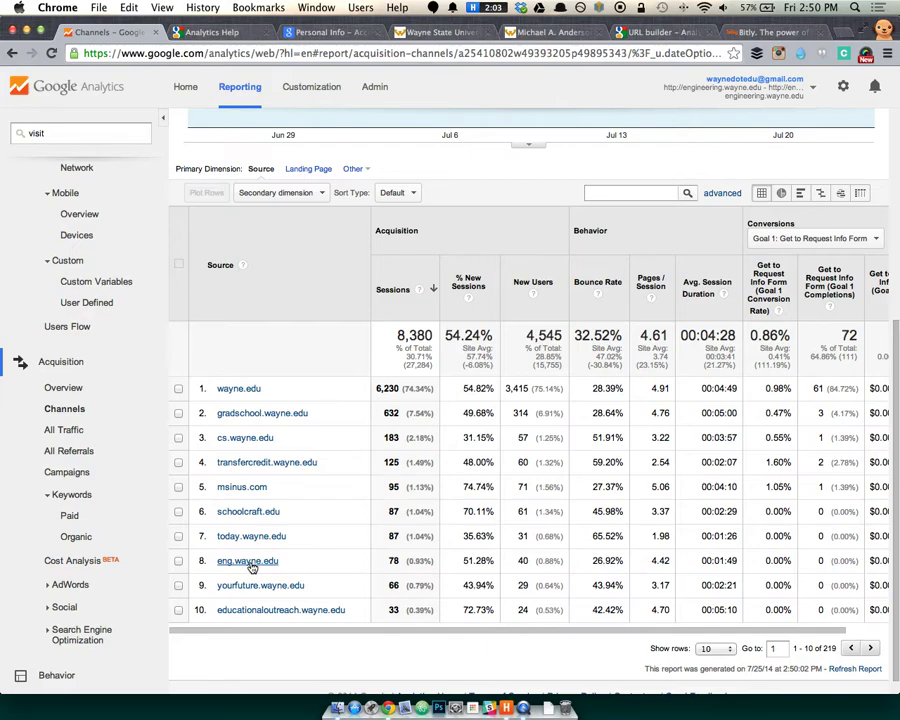
# List wayne.edu referral paths (6,230 sessions), led by /search/ with 1,904 and /programs/ with 1,521.
pyautogui.click(246, 390)
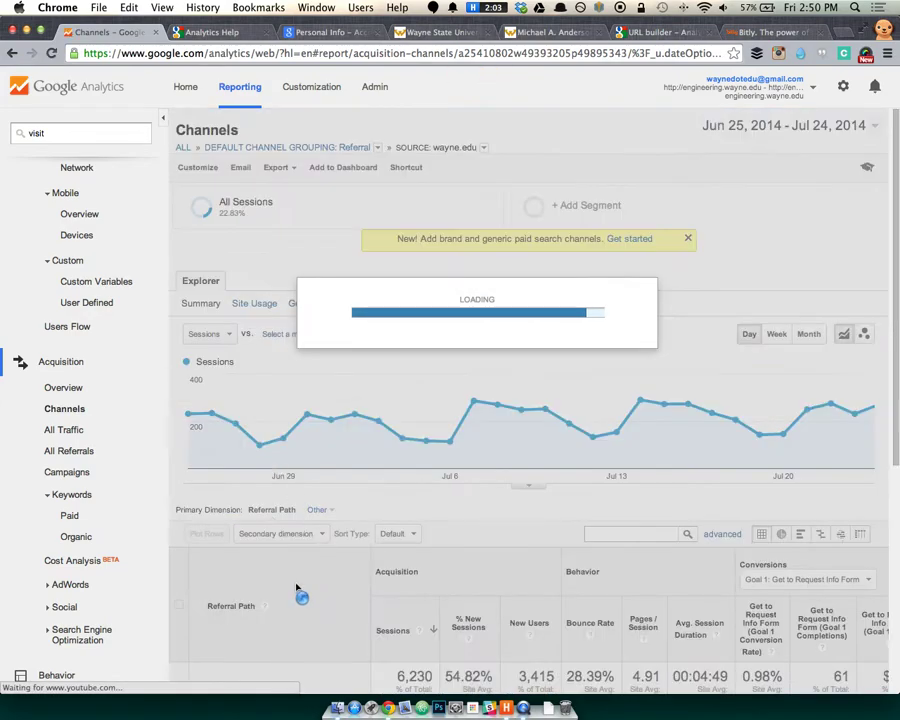
pyautogui.scroll(-5, 290, 560)
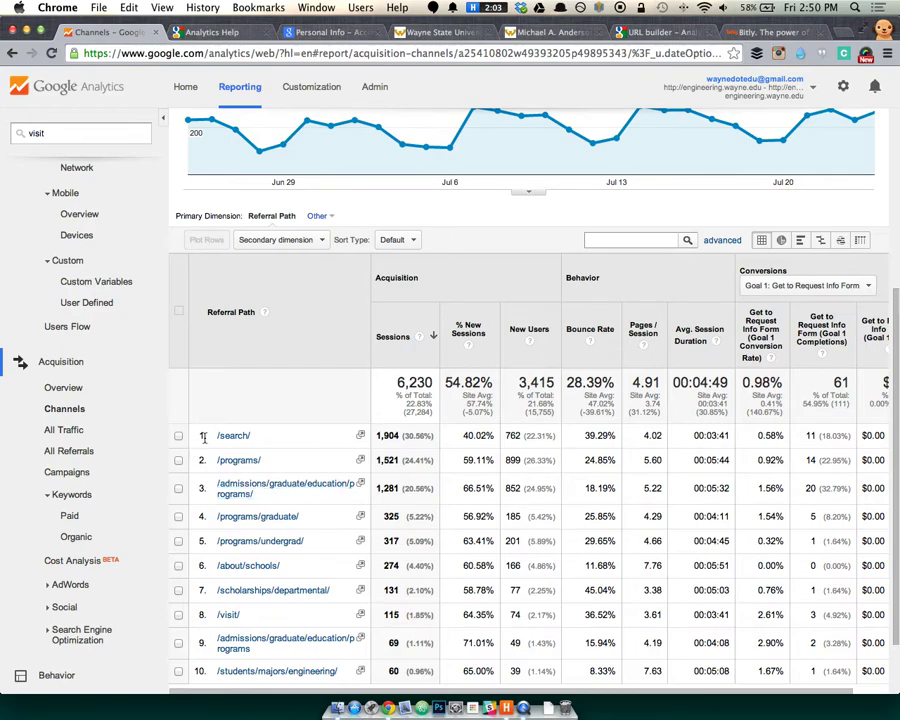
pyautogui.scroll(-1, 265, 453)
pyautogui.scroll(-1, 265, 453)
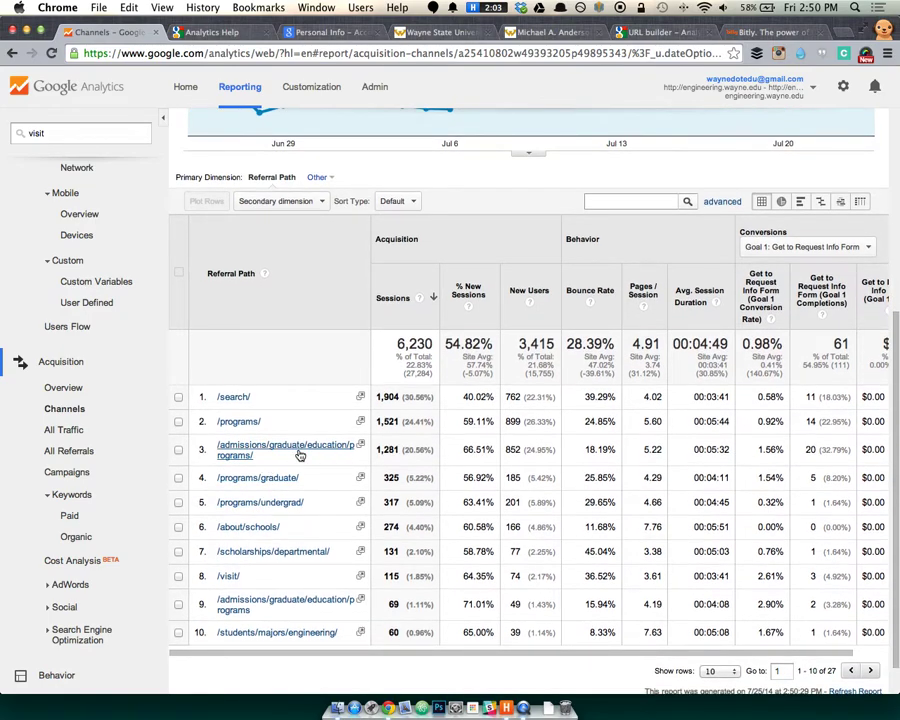
pyautogui.rightClick(366, 445)
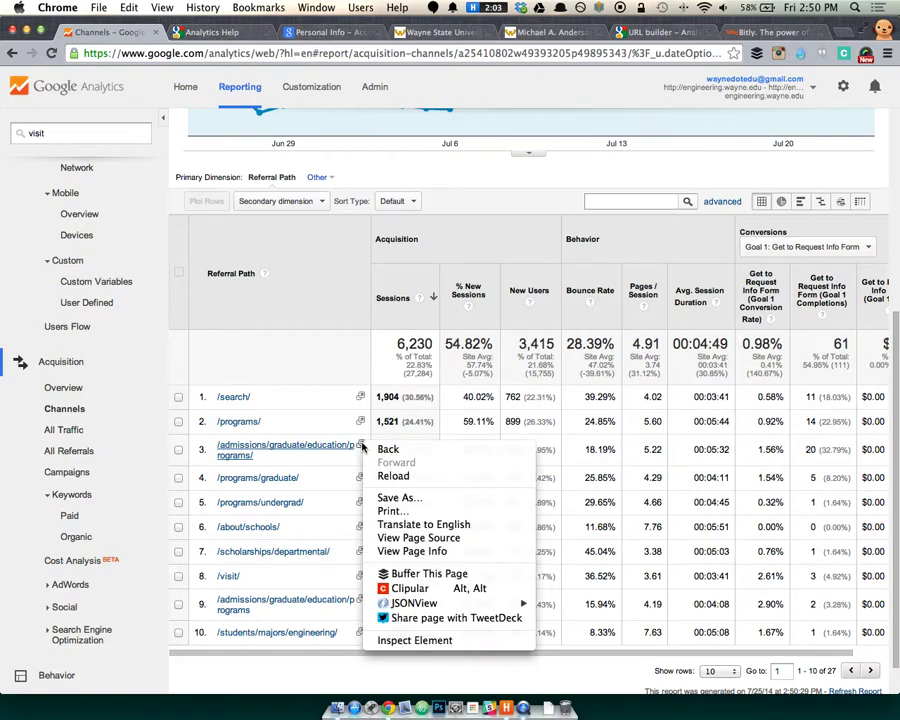
pyautogui.click(347, 434)
pyautogui.click(361, 444)
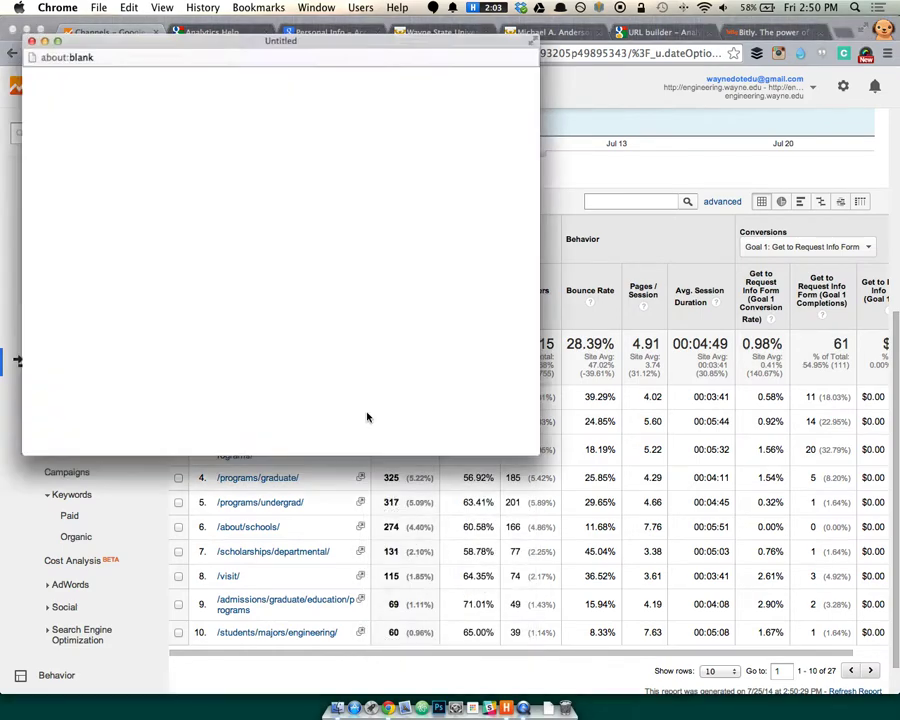
pyautogui.moveTo(561, 471); pyautogui.dragTo(716, 574)
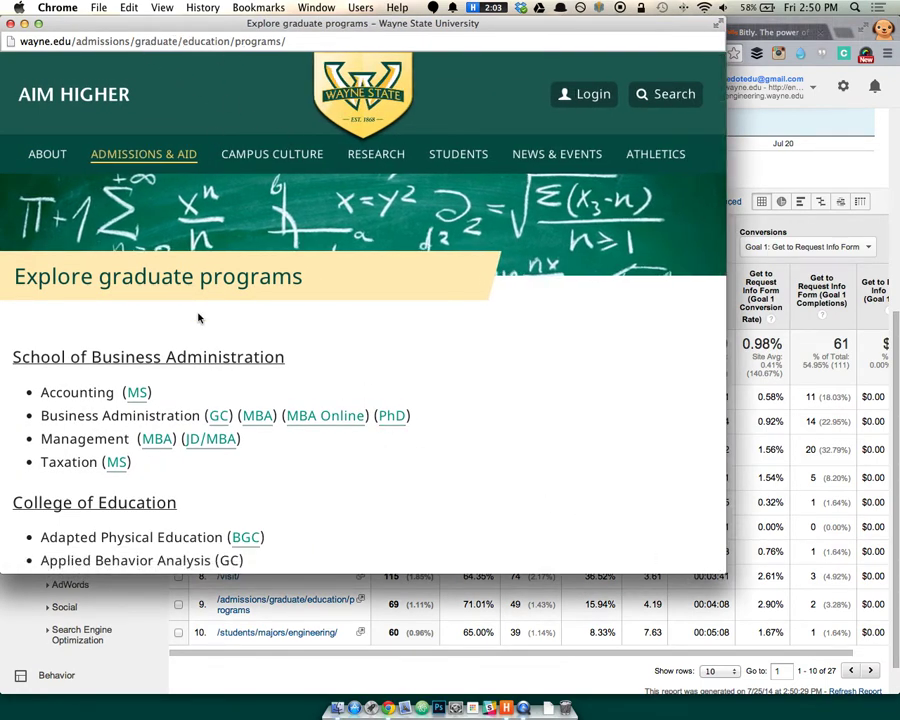
pyautogui.scroll(-15, 197, 315)
pyautogui.scroll(20, 200, 316)
pyautogui.doubleClick(119, 41)
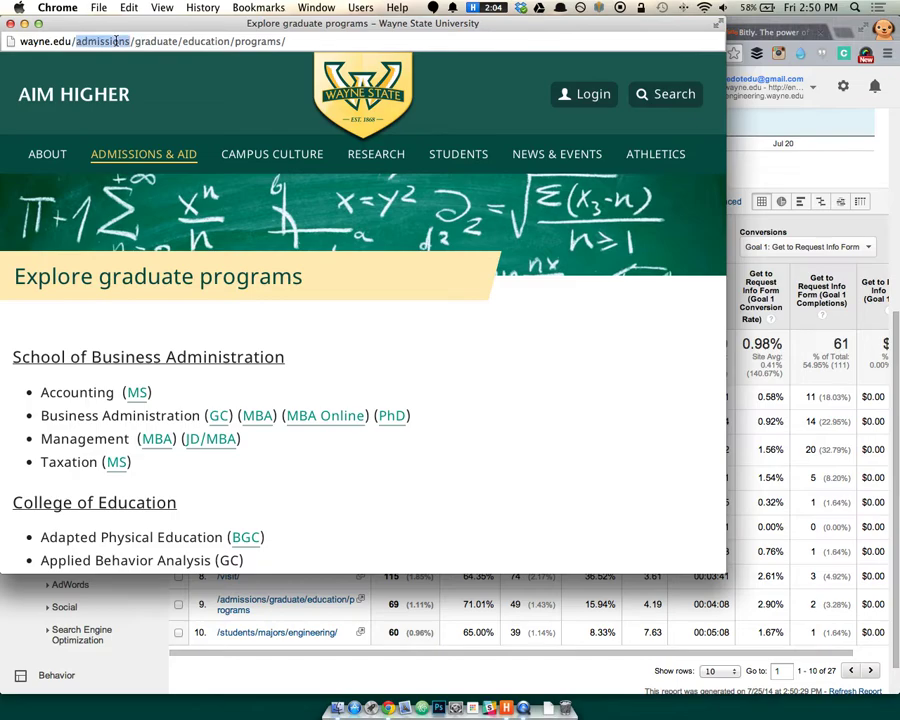
pyautogui.click(10, 23)
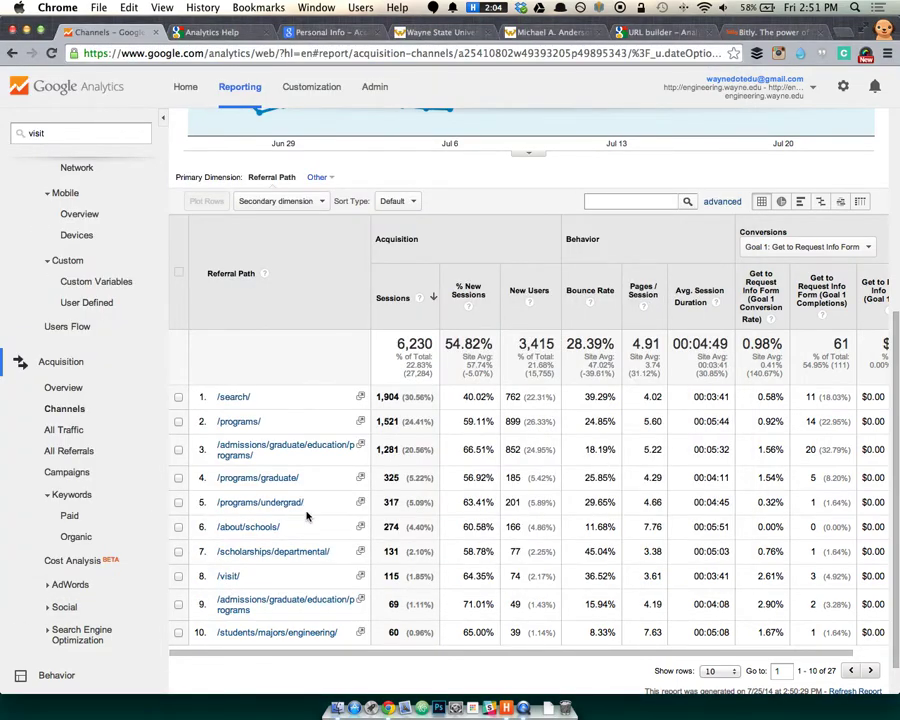
# Highlight the /programs/graduate/ referral path text, then clear the highlight.
pyautogui.moveTo(311, 484); pyautogui.dragTo(257, 482)
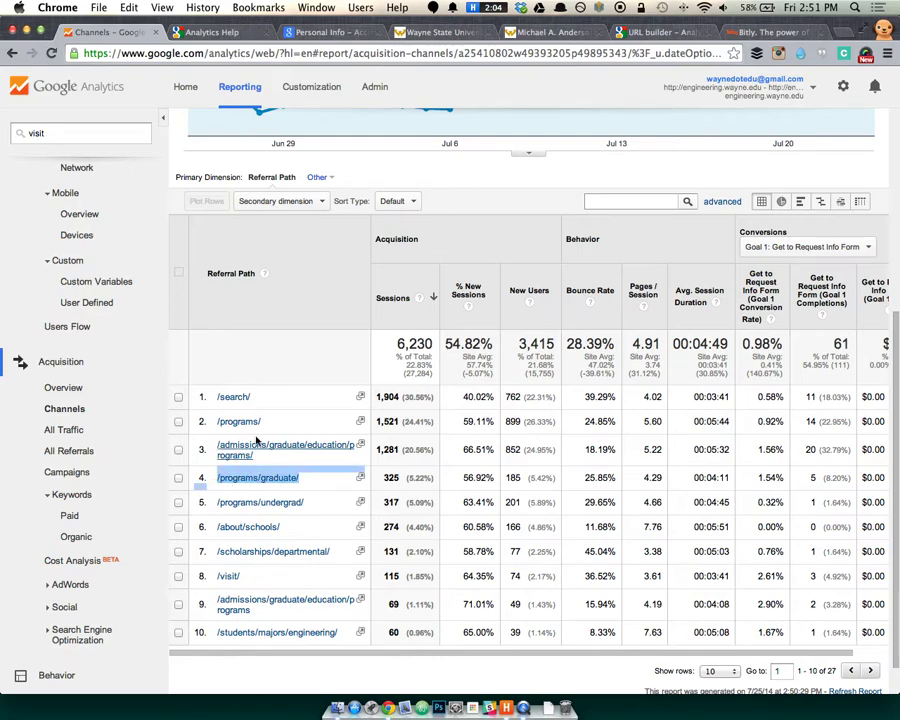
pyautogui.click(402, 169)
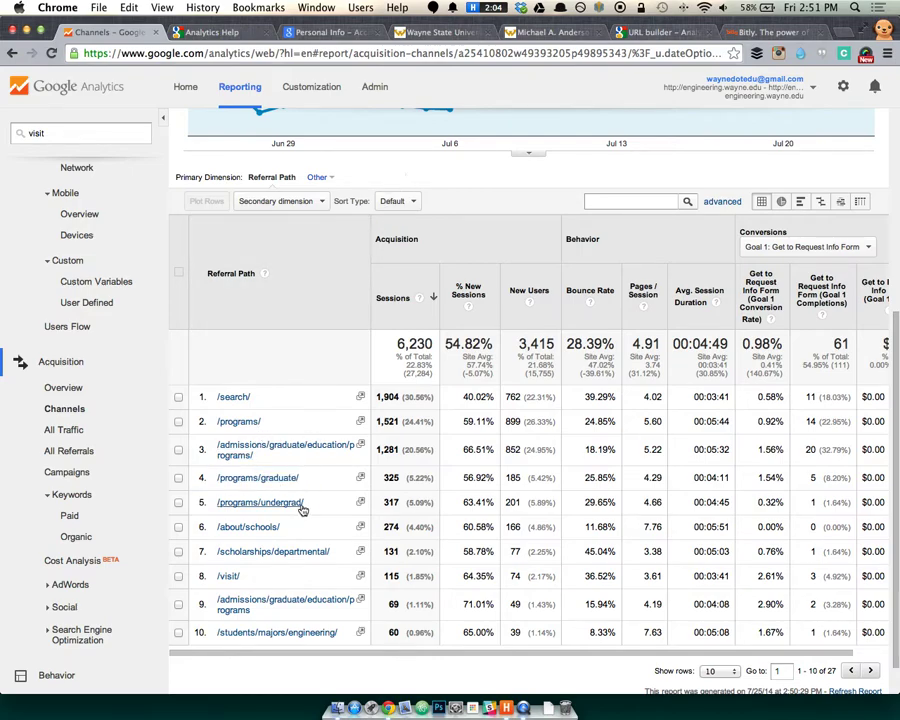
pyautogui.scroll(-2, 305, 505)
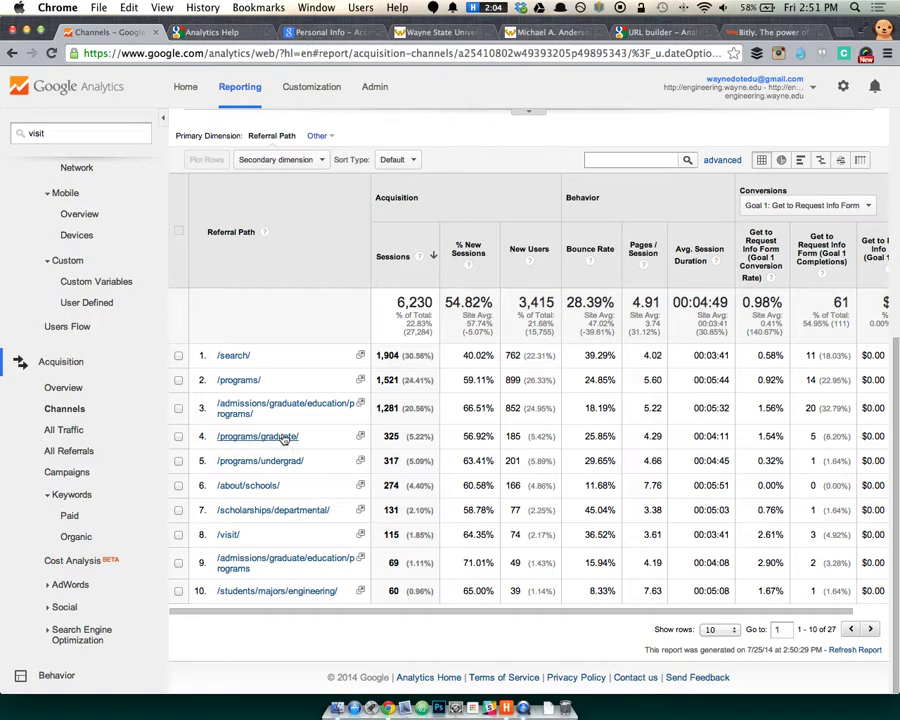
pyautogui.scroll(5, 310, 268)
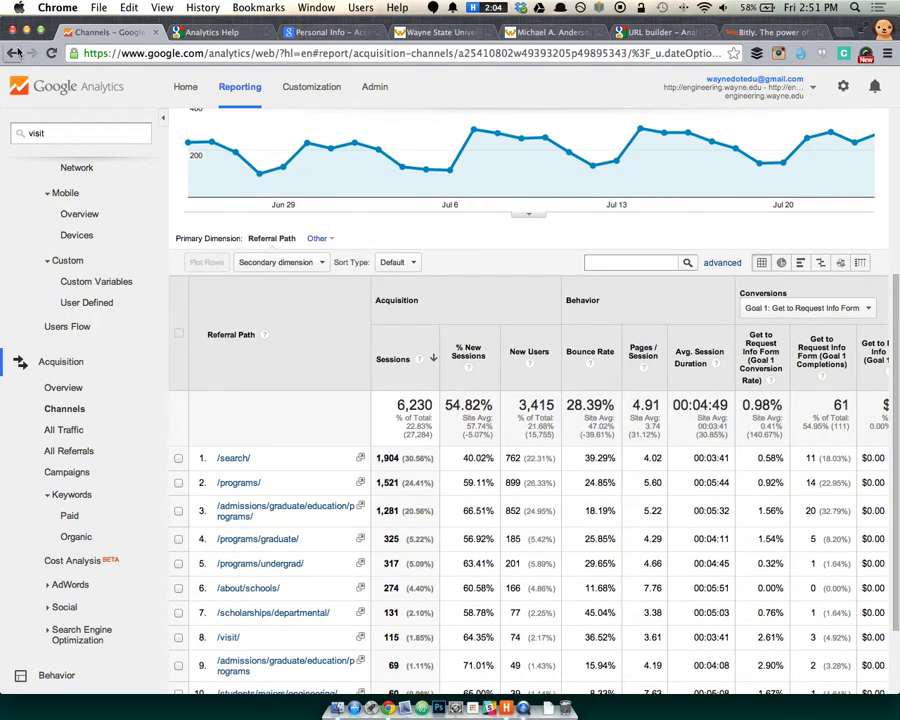
# Return to the Referral sources and open msinus.com's referral paths, 95 sessions.
pyautogui.click(15, 53)
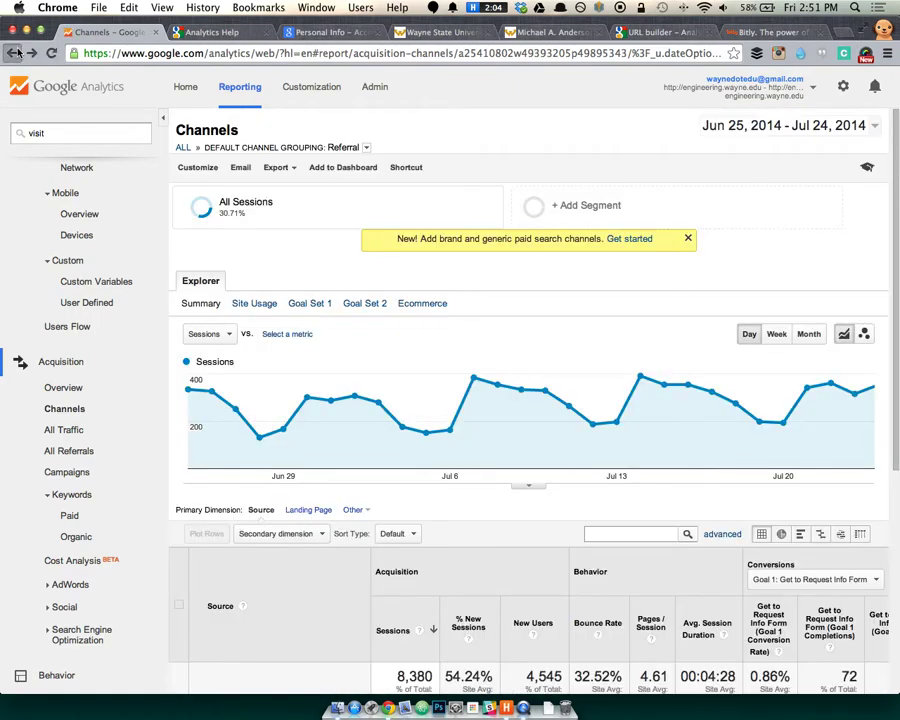
pyautogui.click(15, 53)
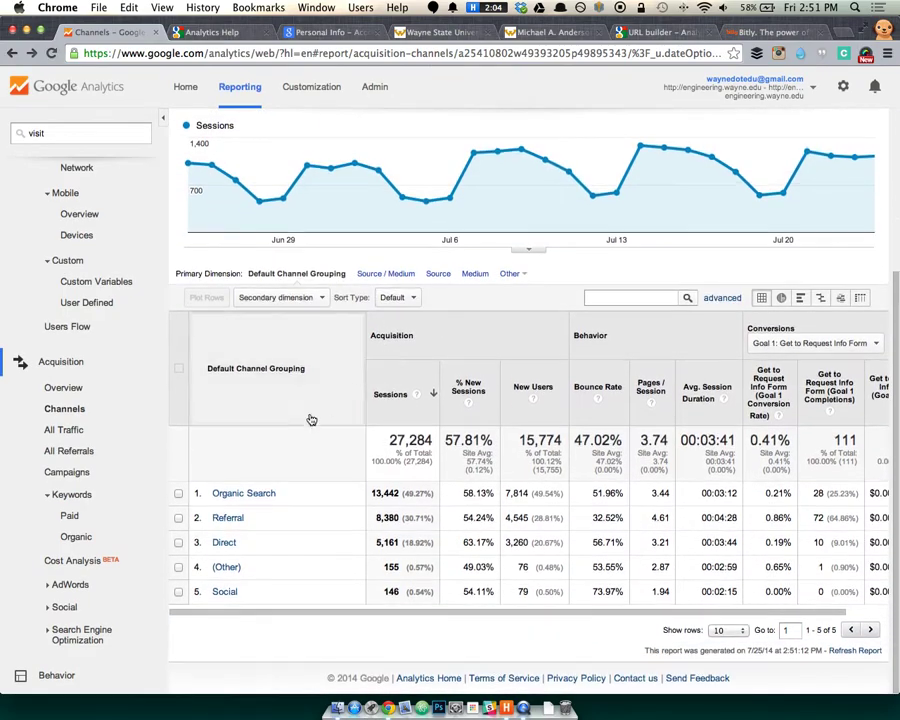
pyautogui.click(228, 518)
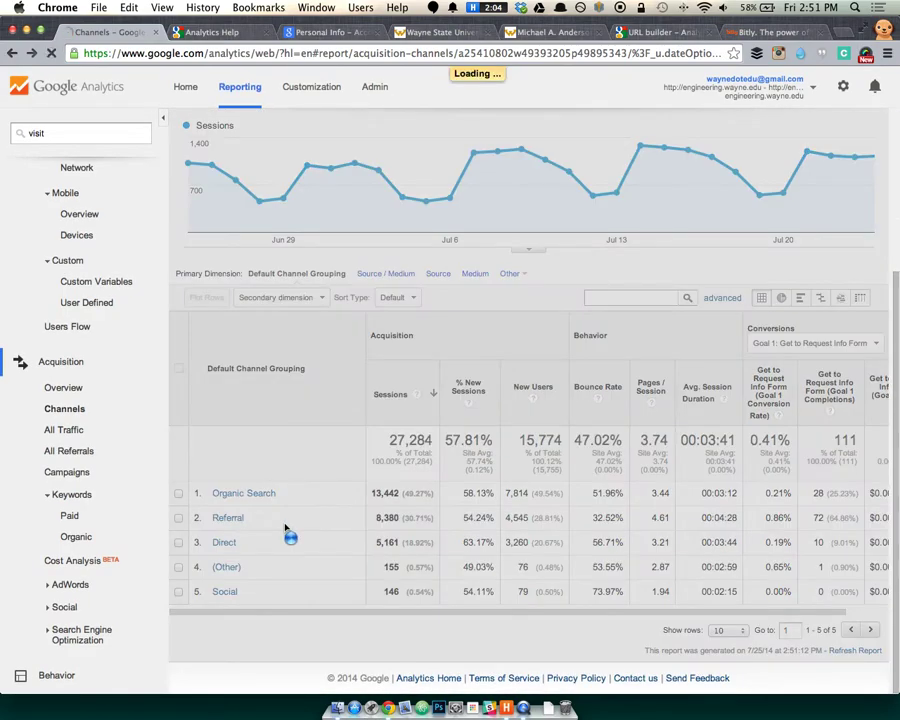
pyautogui.scroll(-5, 287, 526)
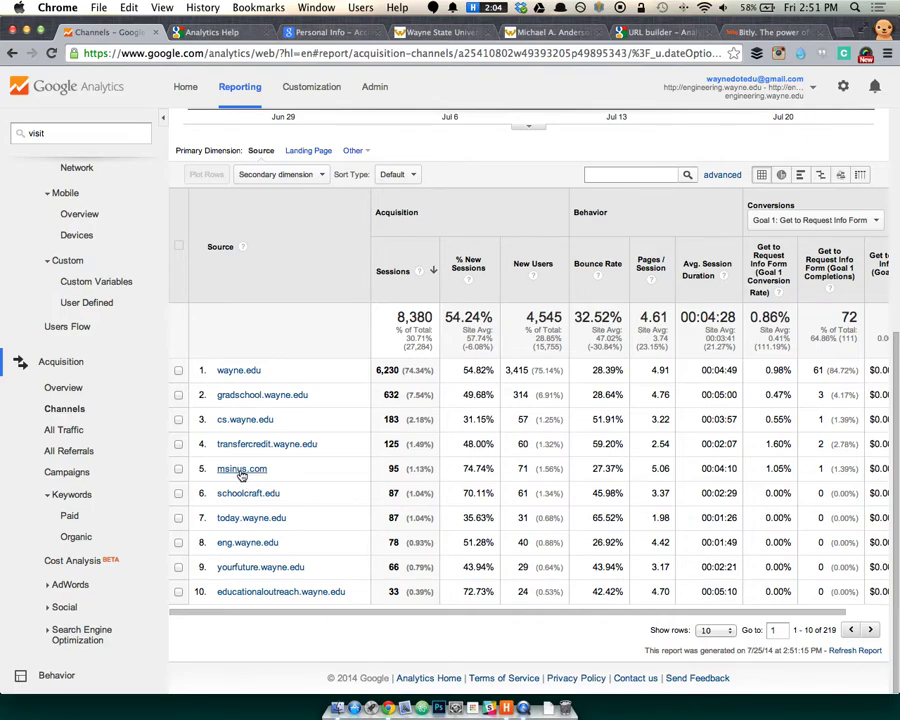
pyautogui.click(251, 472)
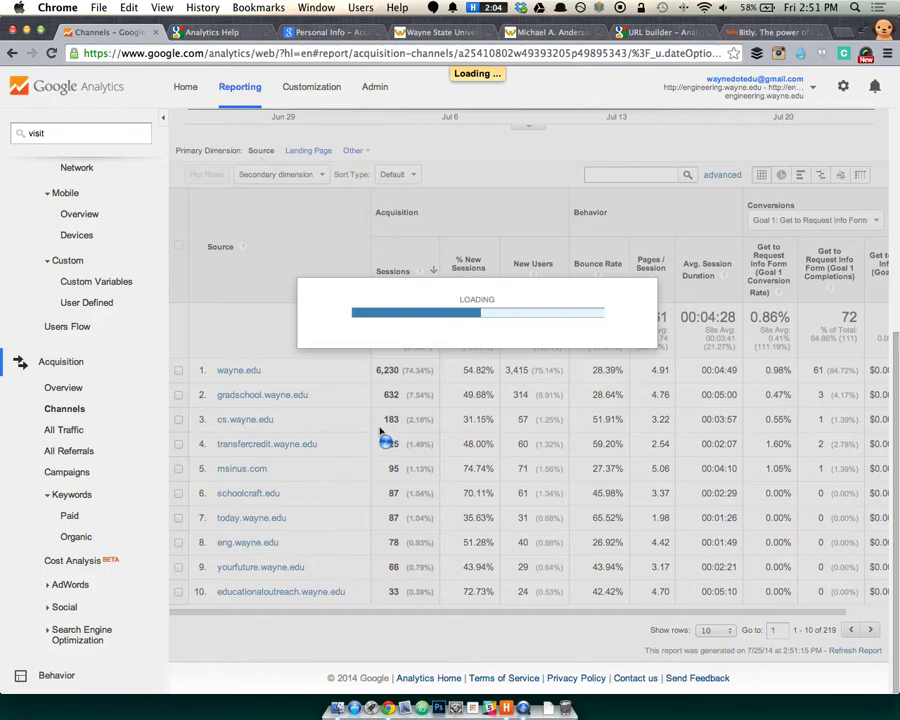
pyautogui.scroll(-5, 290, 472)
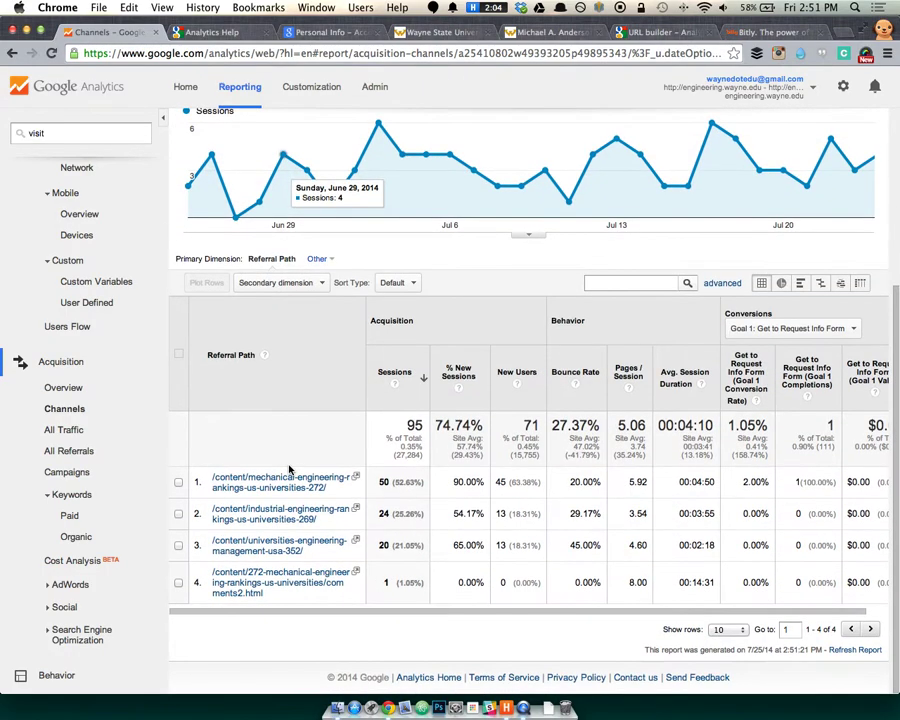
# Open msinus.com's top referring page in an enlarged popup and dismiss its overlay.
pyautogui.click(356, 480)
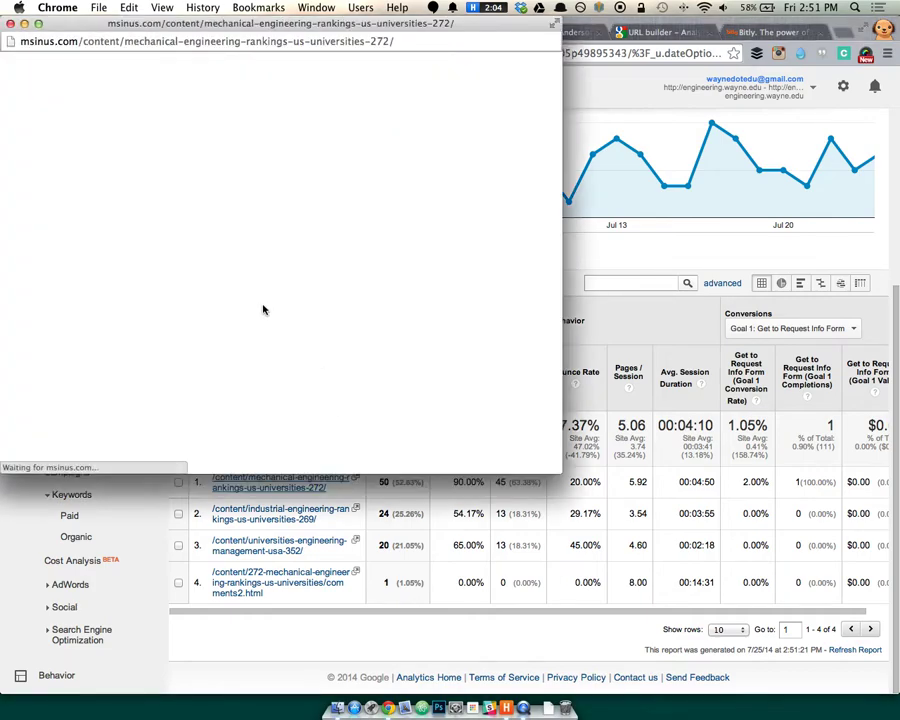
pyautogui.moveTo(556, 466); pyautogui.dragTo(876, 597)
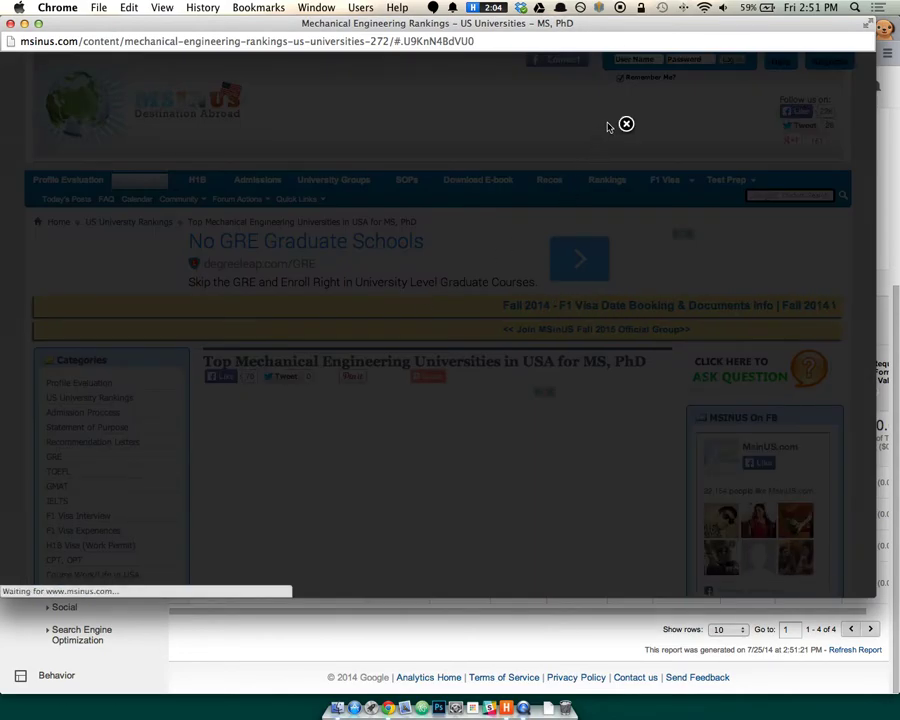
pyautogui.click(626, 124)
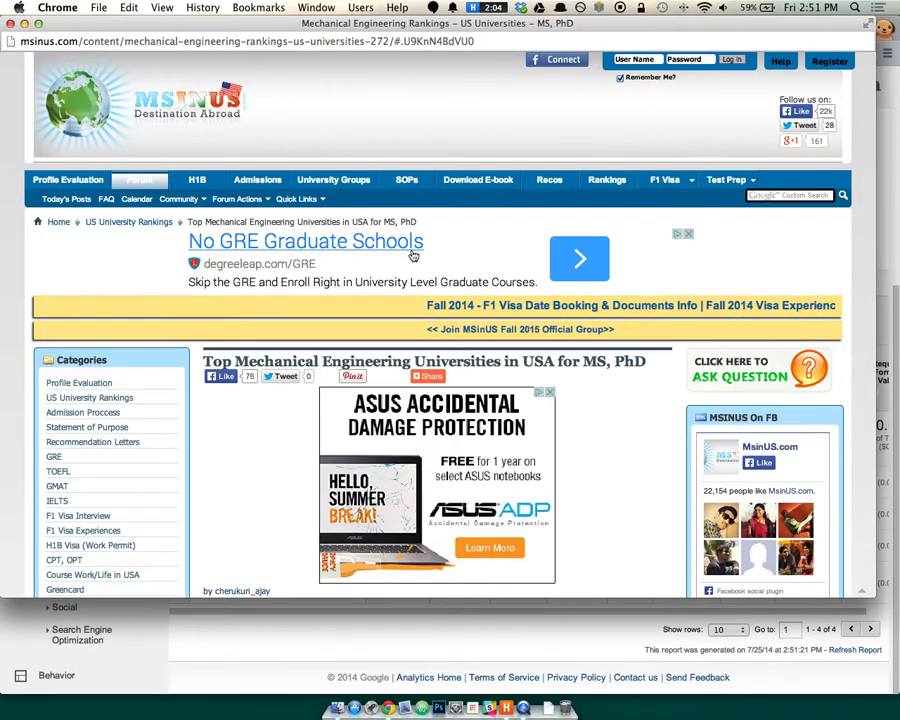
# Read through the Top Mechanical Engineering Universities in USA rankings table.
pyautogui.scroll(-10, 418, 254)
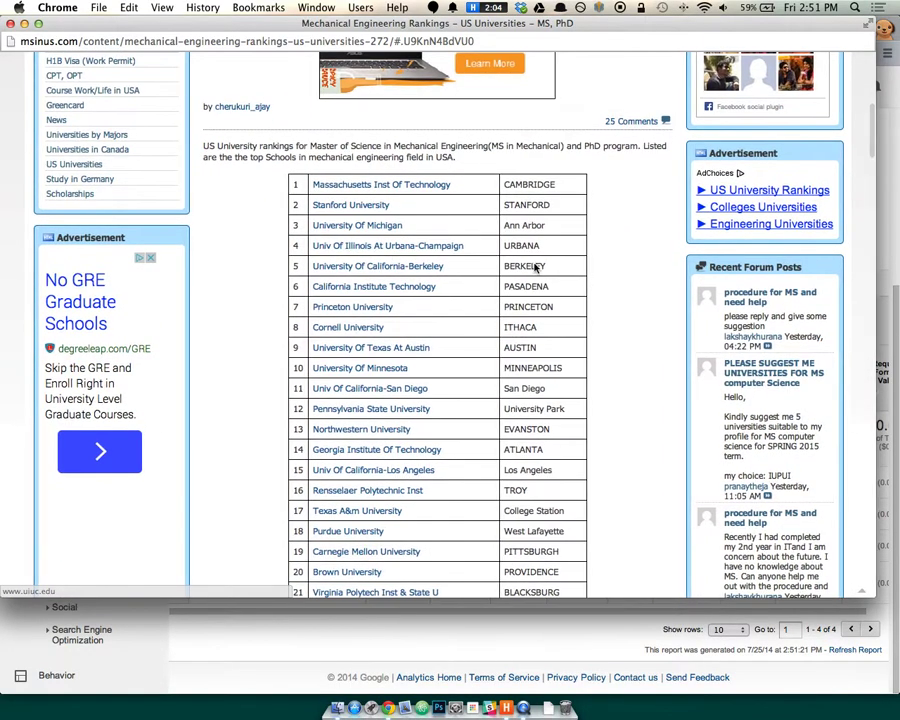
pyautogui.scroll(-10, 530, 267)
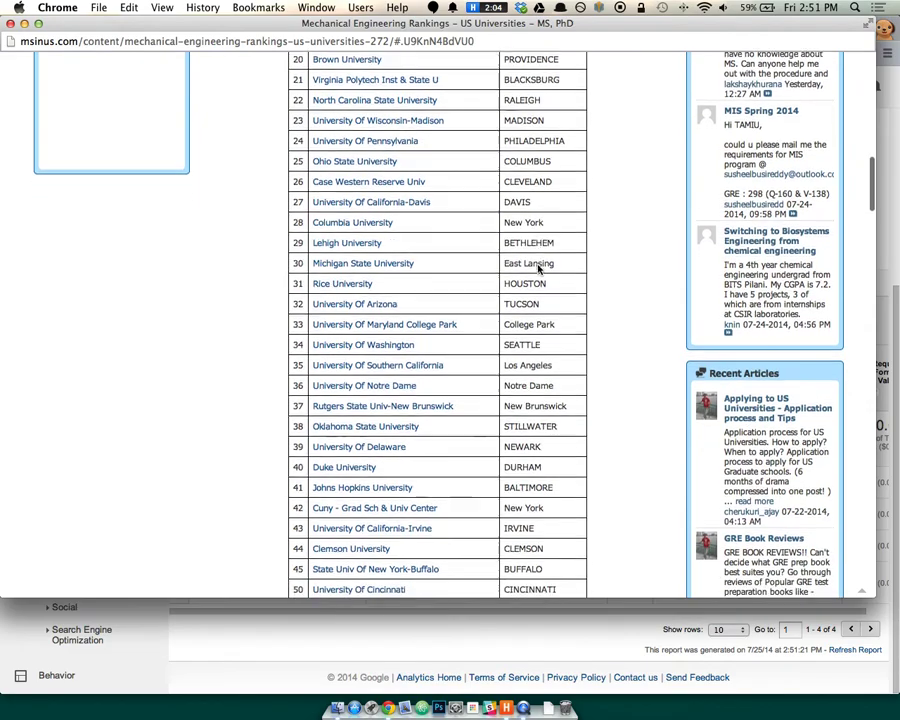
pyautogui.scroll(-3, 538, 268)
pyautogui.scroll(-2, 536, 268)
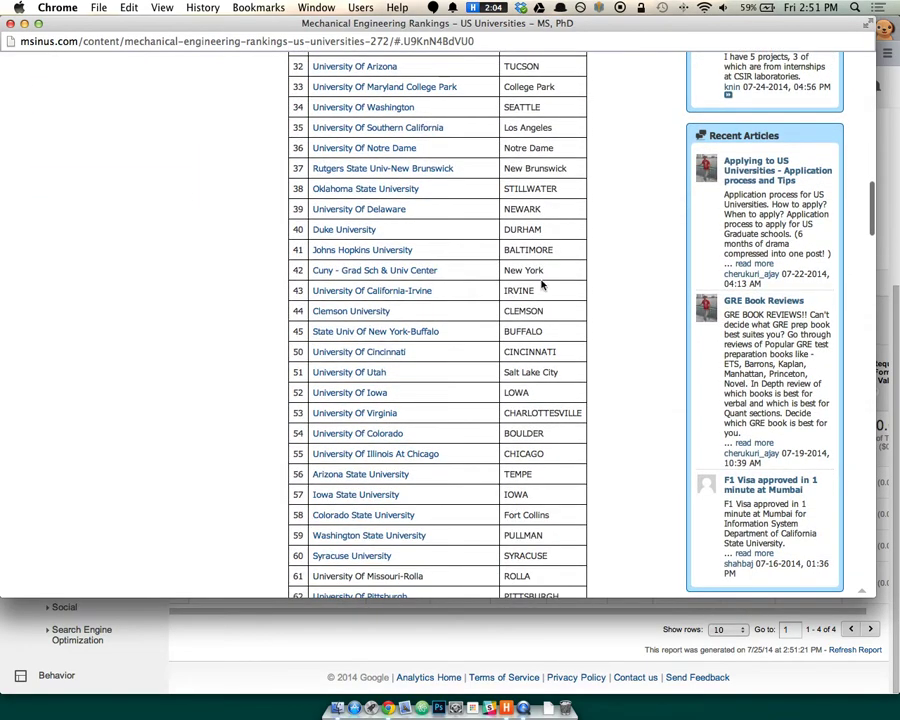
pyautogui.scroll(-1, 538, 287)
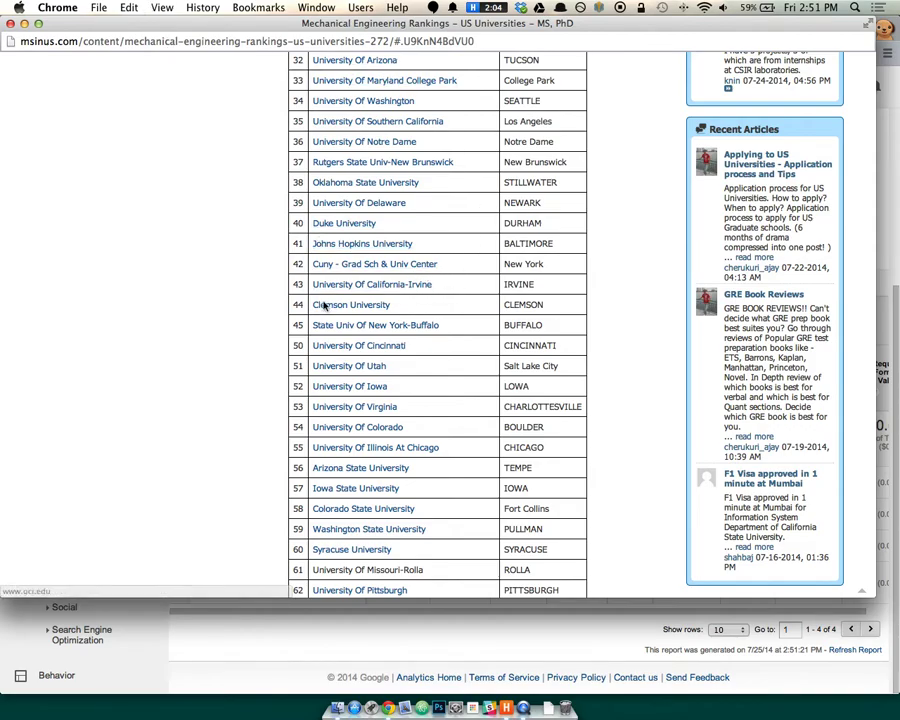
pyautogui.scroll(10, 279, 282)
pyautogui.scroll(3, 278, 281)
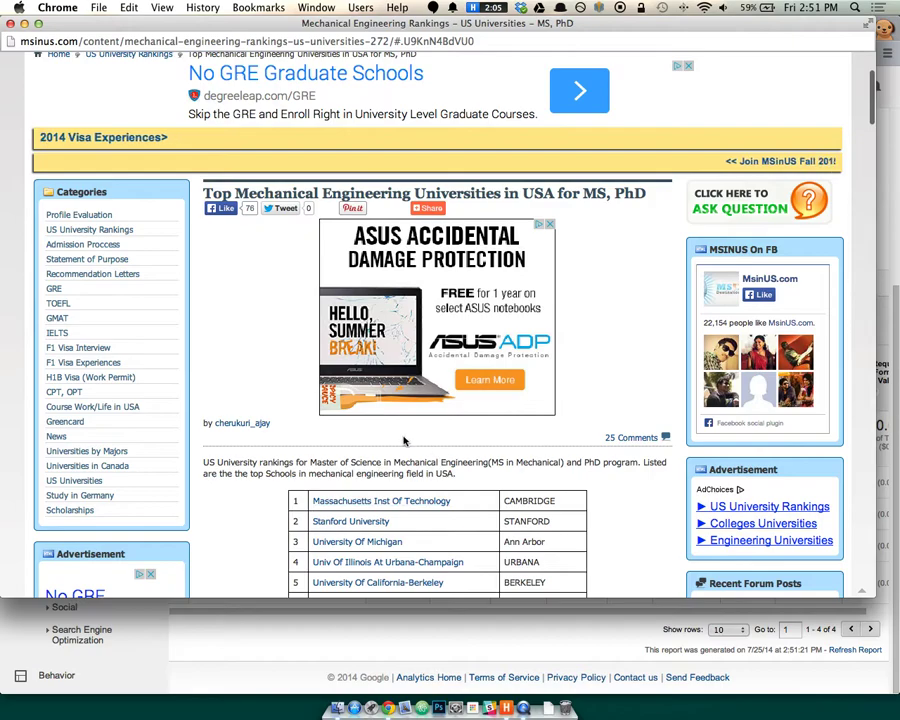
pyautogui.scroll(3, 283, 274)
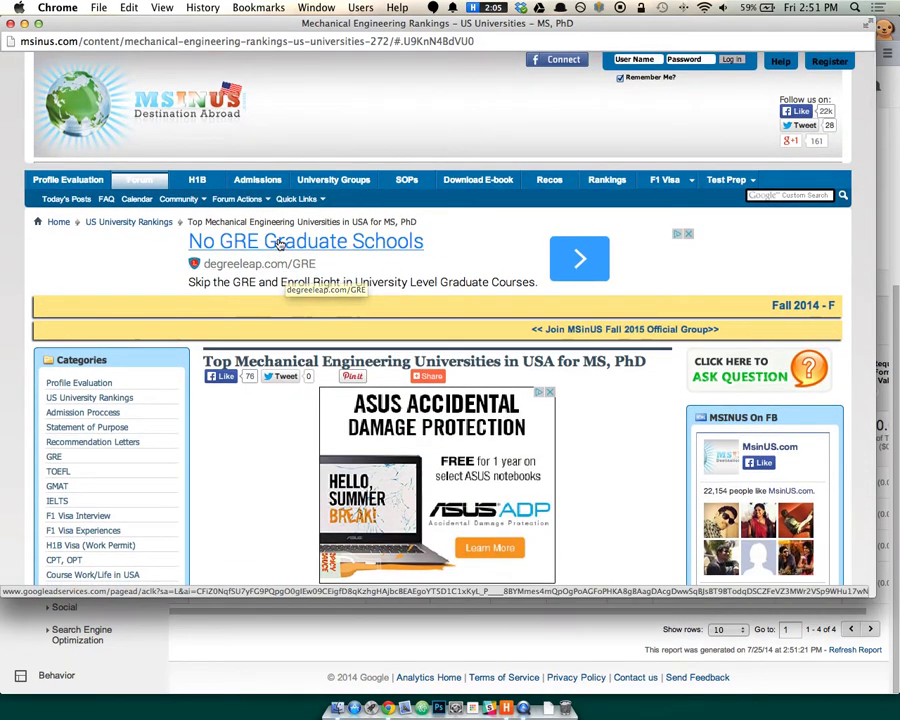
pyautogui.scroll(-4, 301, 132)
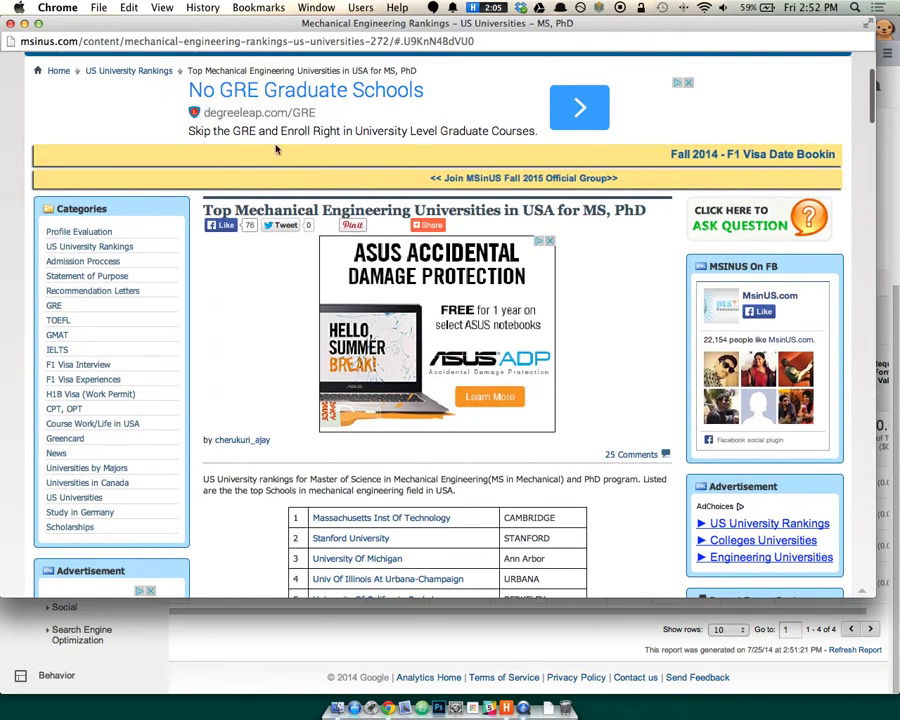
pyautogui.scroll(-1, 225, 266)
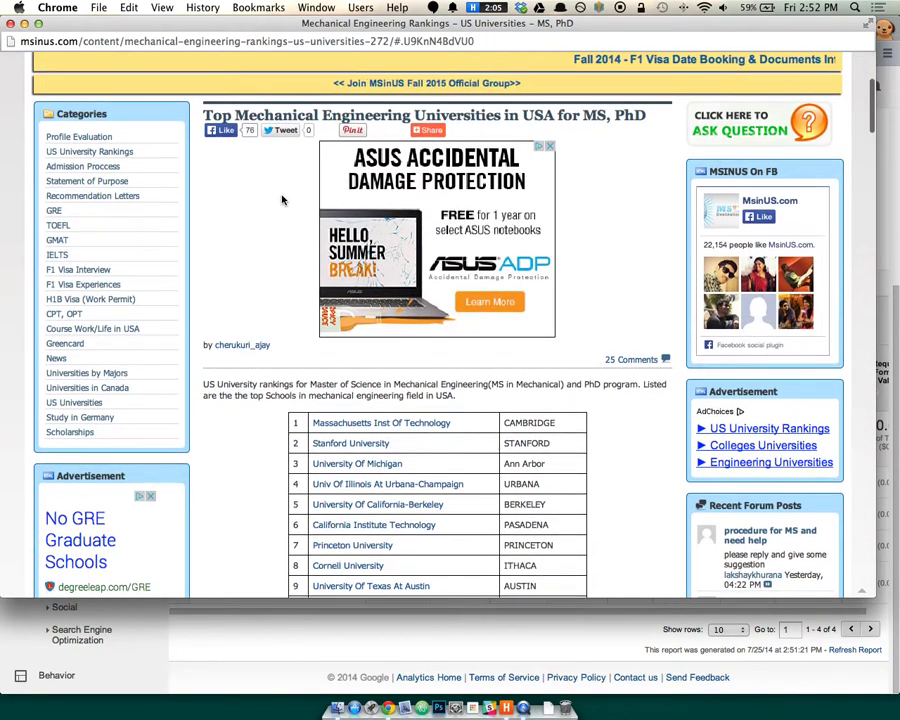
# Close the MSinUS window to return to msinus.com's four referral paths (95 sessions).
pyautogui.press('super+w')
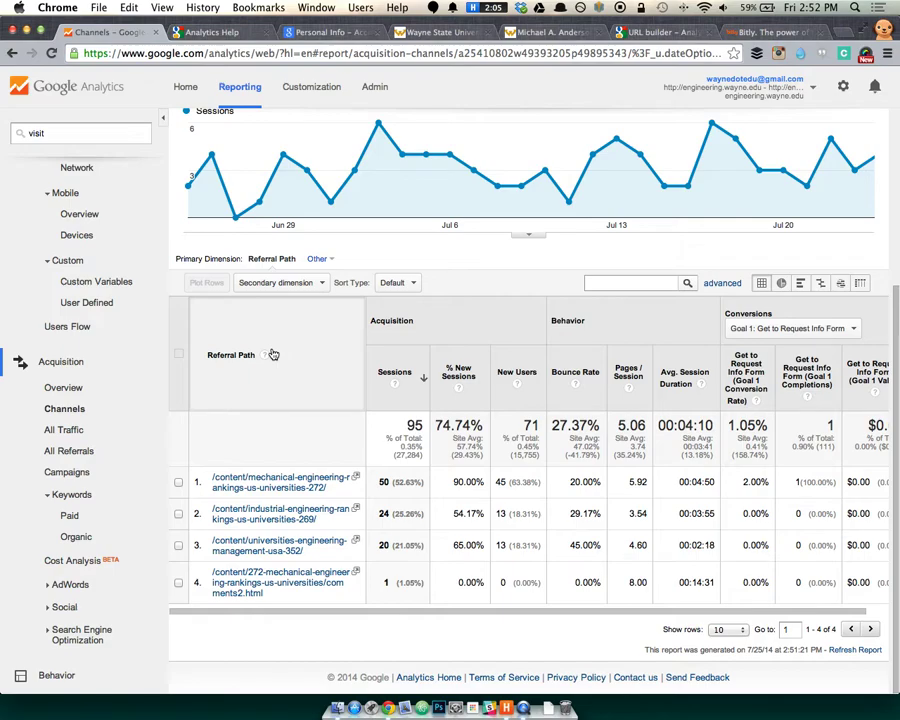
# Open All Traffic by Source / Medium, led by google / organic with 12,843 sessions.
pyautogui.click(75, 430)
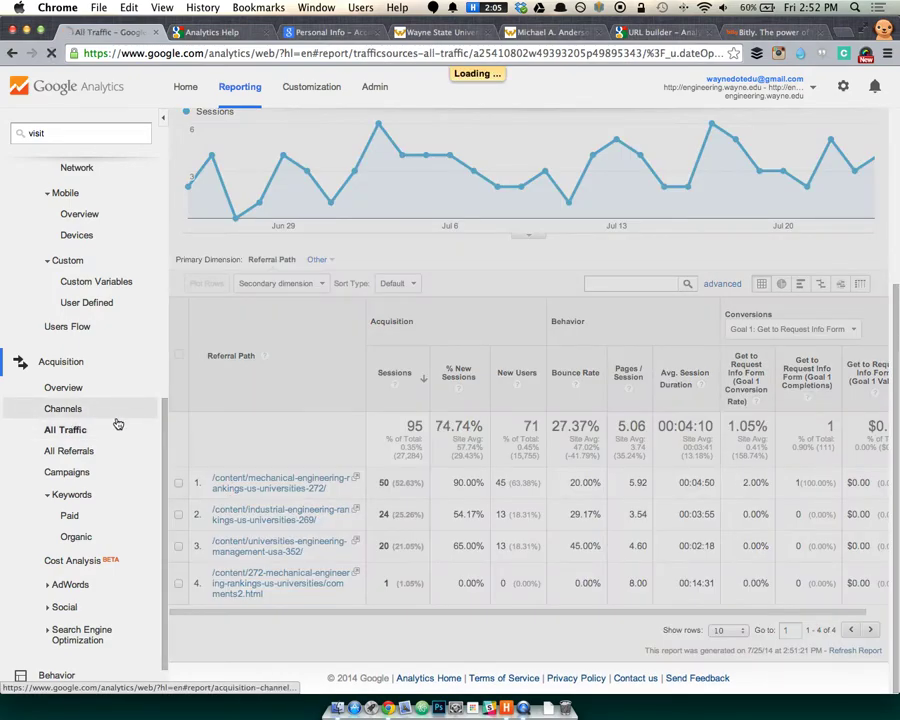
pyautogui.scroll(-5, 337, 432)
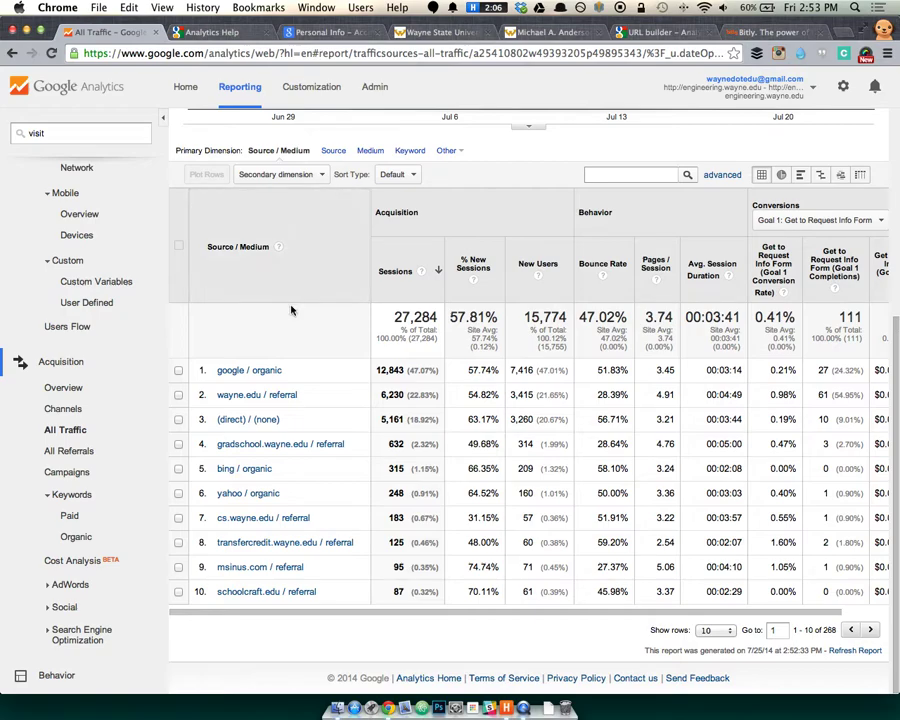
# Browse the Referral traffic and organic keyword reports, then go back to All Traffic.
pyautogui.click(86, 451)
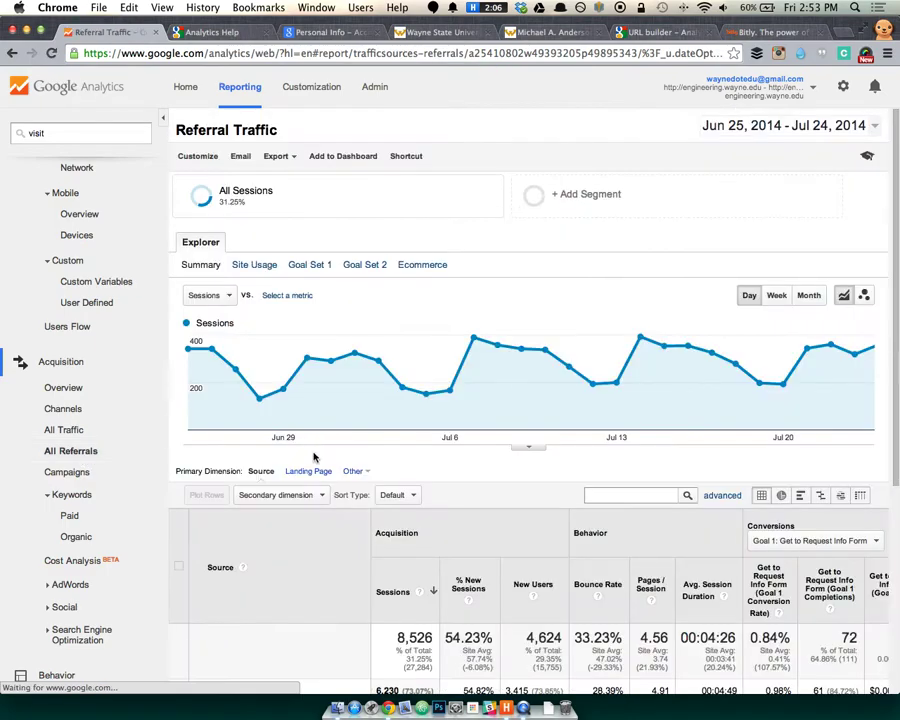
pyautogui.scroll(-5, 314, 456)
pyautogui.scroll(-1, 316, 457)
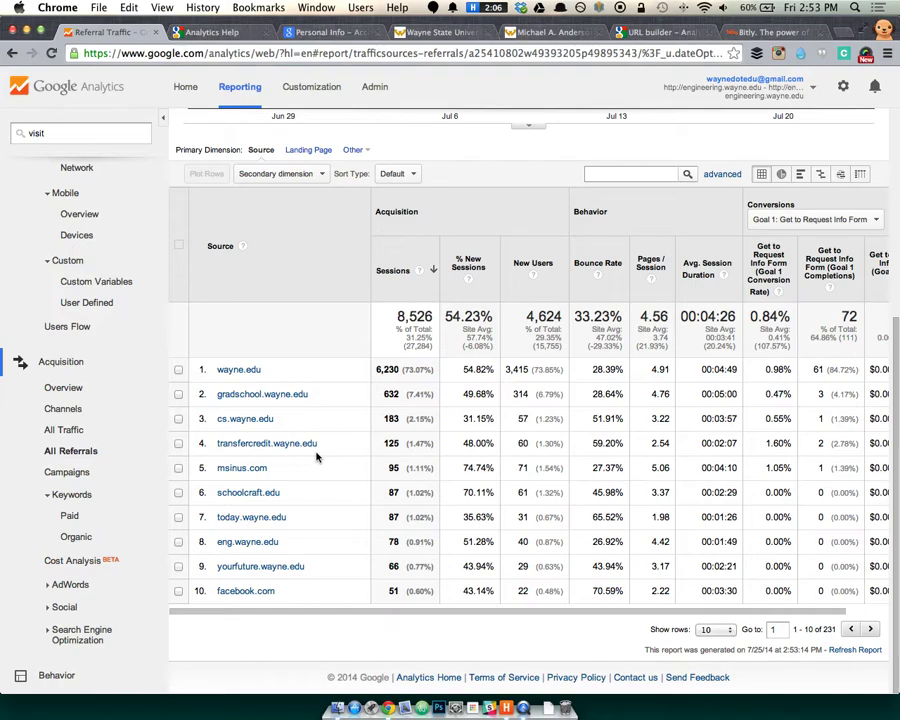
pyautogui.scroll(3, 316, 457)
pyautogui.scroll(-3, 316, 456)
pyautogui.click(77, 536)
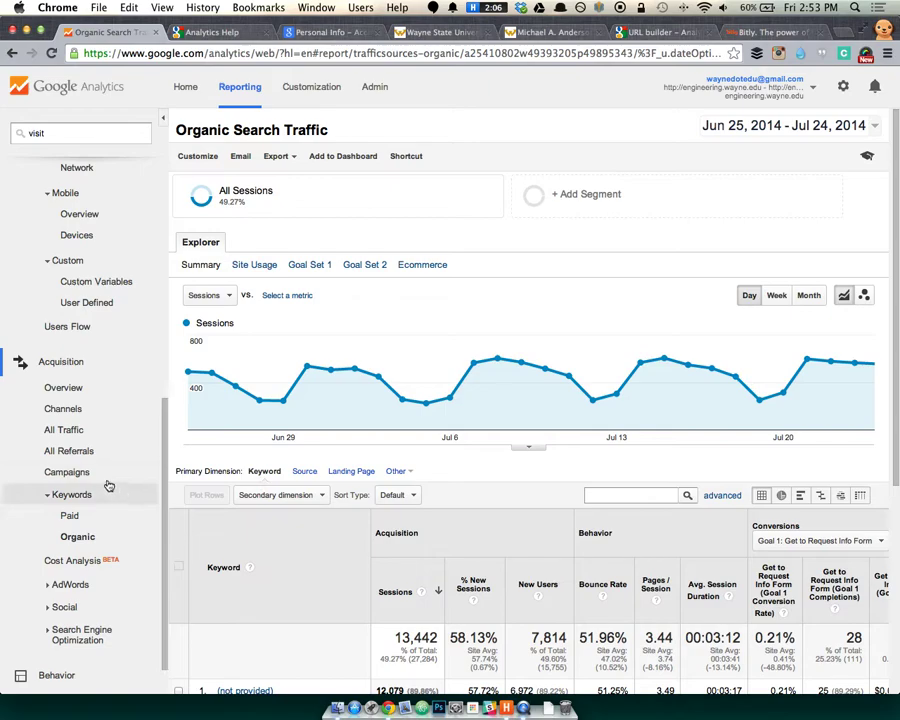
pyautogui.click(81, 429)
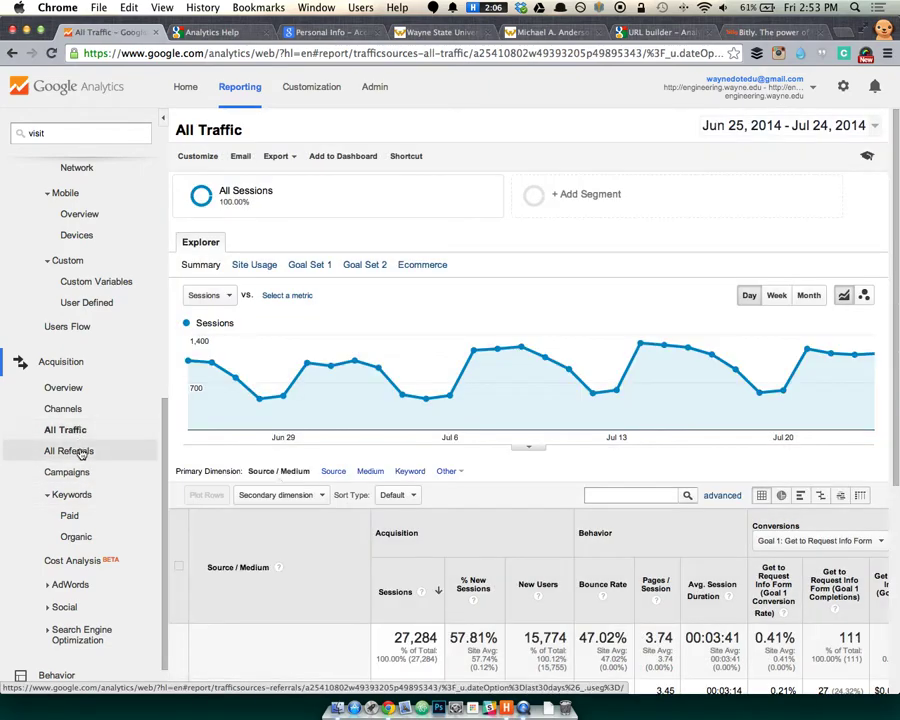
# Search referral sources for 'masters', then 'master', find no matches, and clear the filter.
pyautogui.click(90, 451)
pyautogui.click(620, 487)
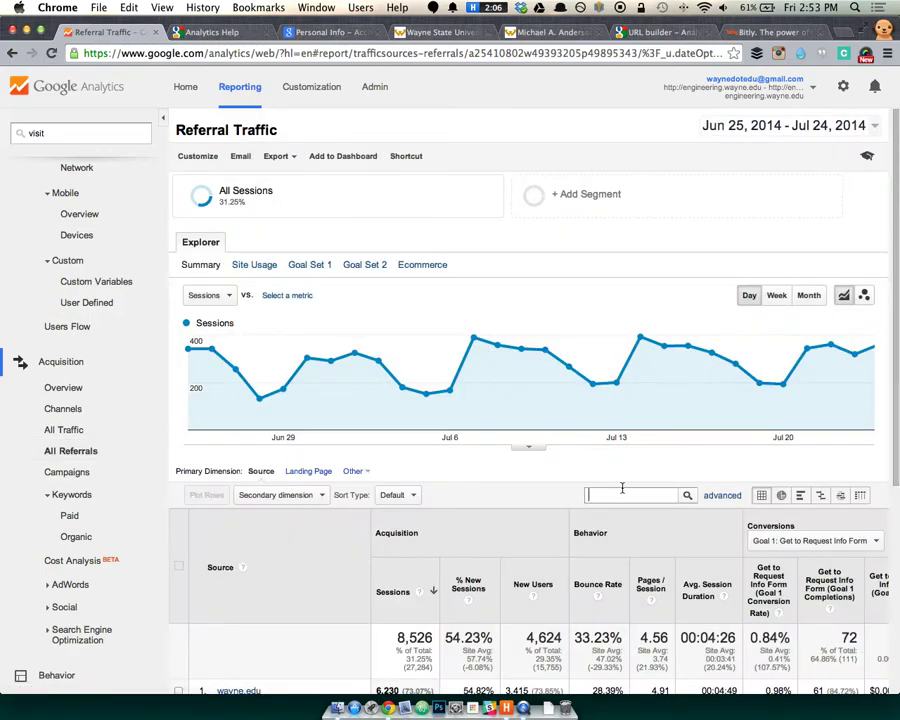
pyautogui.write('masters')
pyautogui.press('Return')
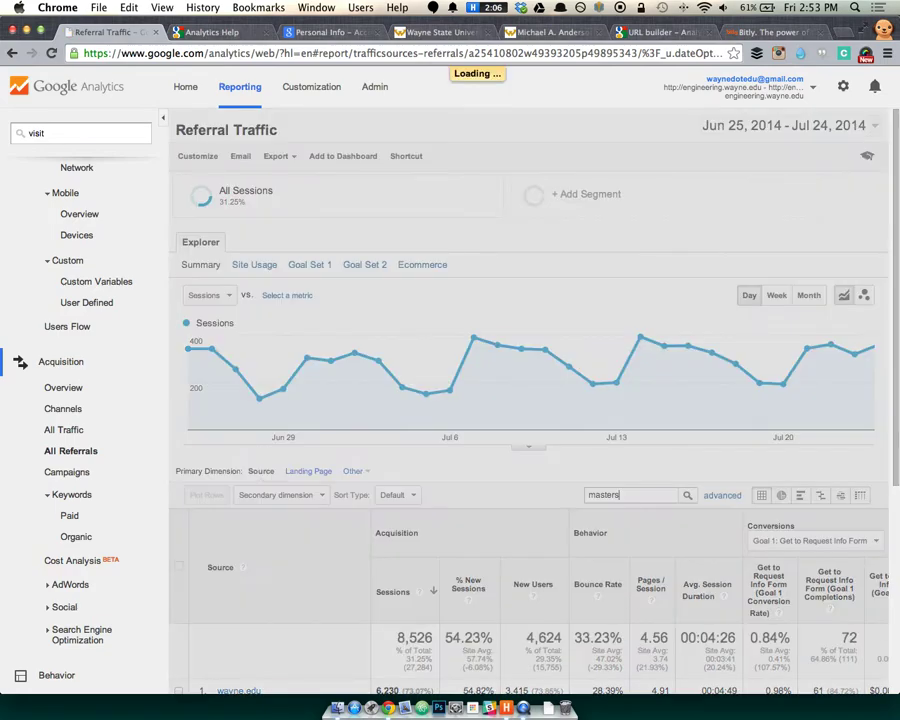
pyautogui.scroll(-1, 430, 600)
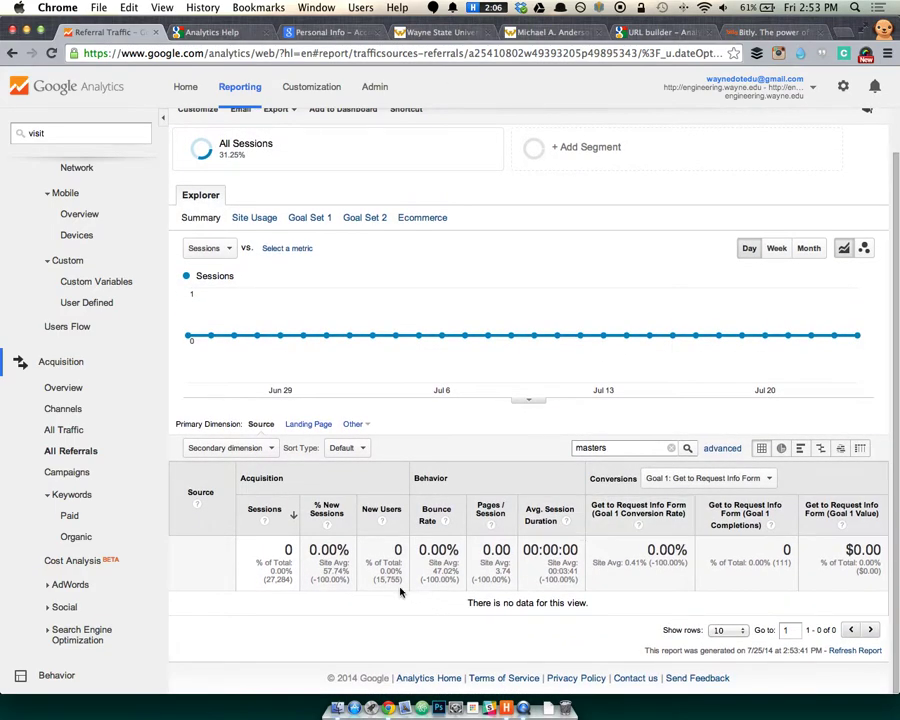
pyautogui.doubleClick(646, 450)
pyautogui.click(660, 449)
pyautogui.press('BackSpace')
pyautogui.press('Return')
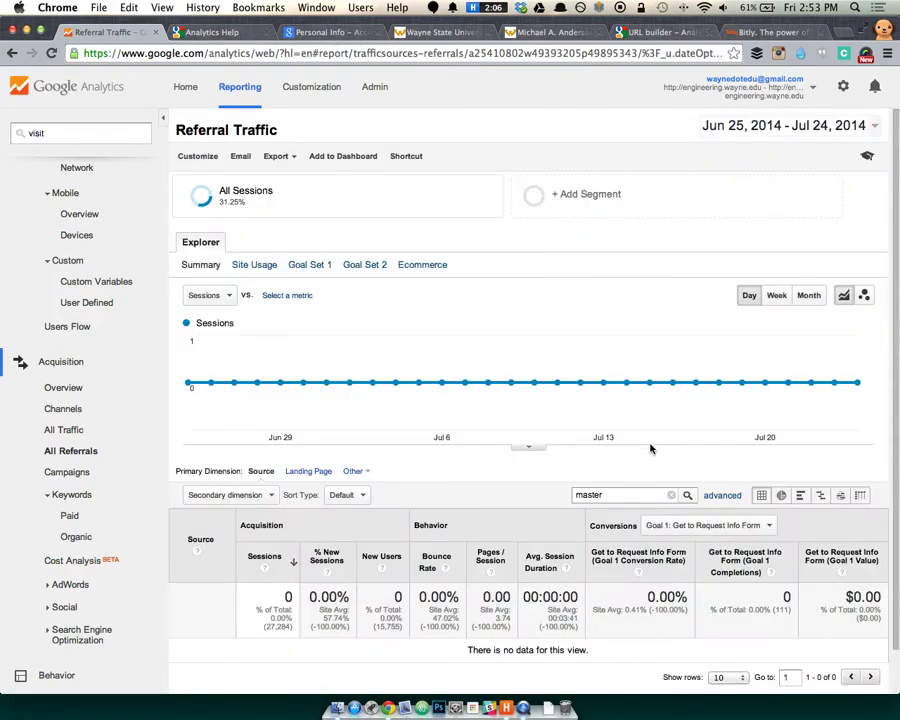
pyautogui.click(670, 495)
# Show 250 referral sources per page and scroll through the full list, led by wayne.edu.
pyautogui.scroll(-5, 528, 572)
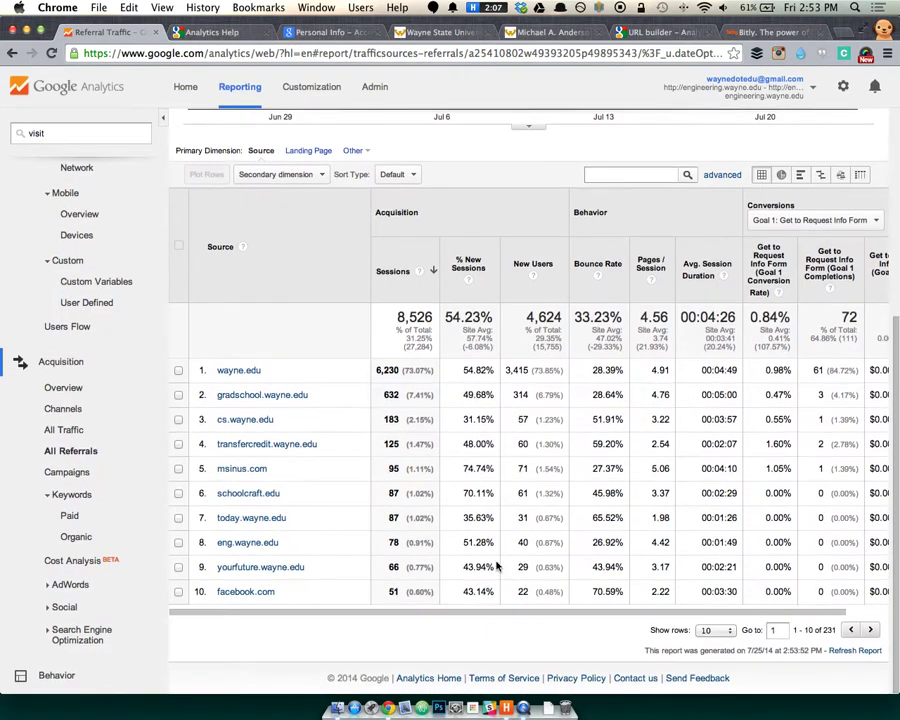
pyautogui.click(731, 633)
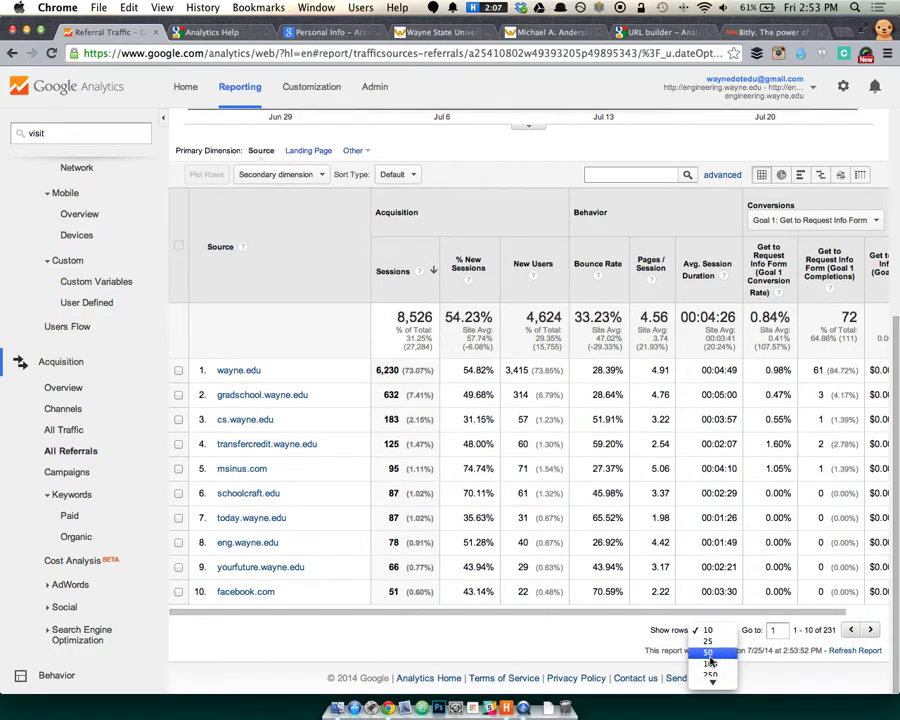
pyautogui.click(711, 678)
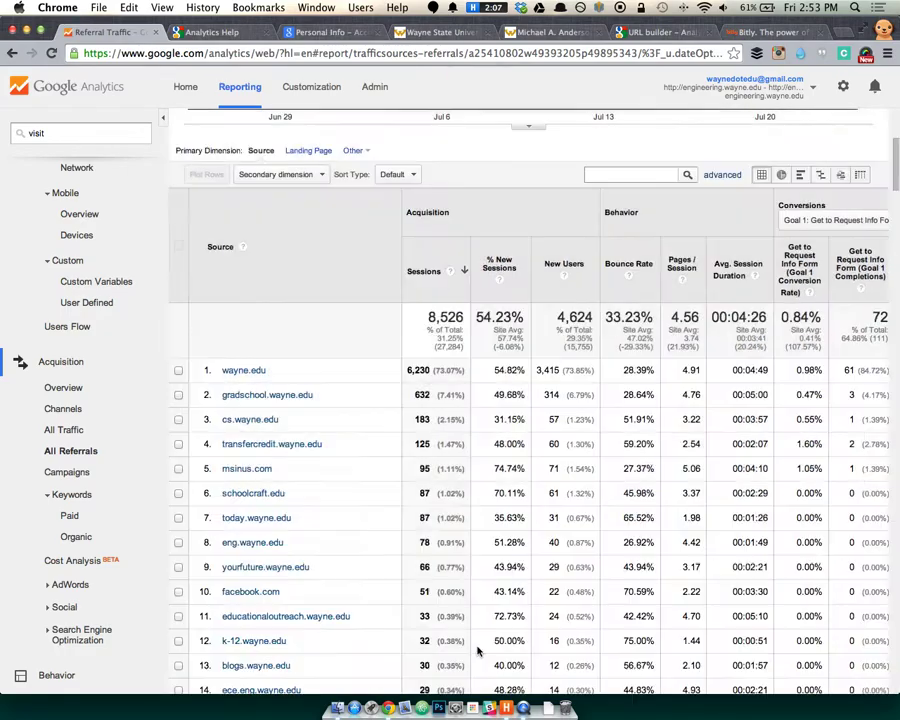
pyautogui.scroll(-5, 370, 636)
pyautogui.scroll(-7, 330, 630)
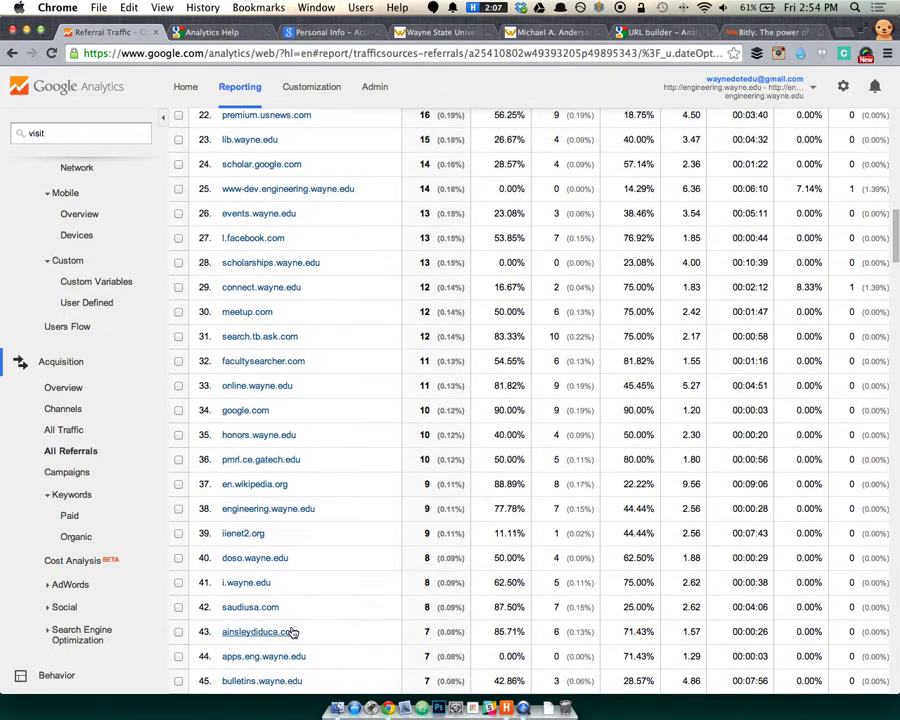
pyautogui.scroll(-4, 290, 628)
pyautogui.scroll(-4, 293, 630)
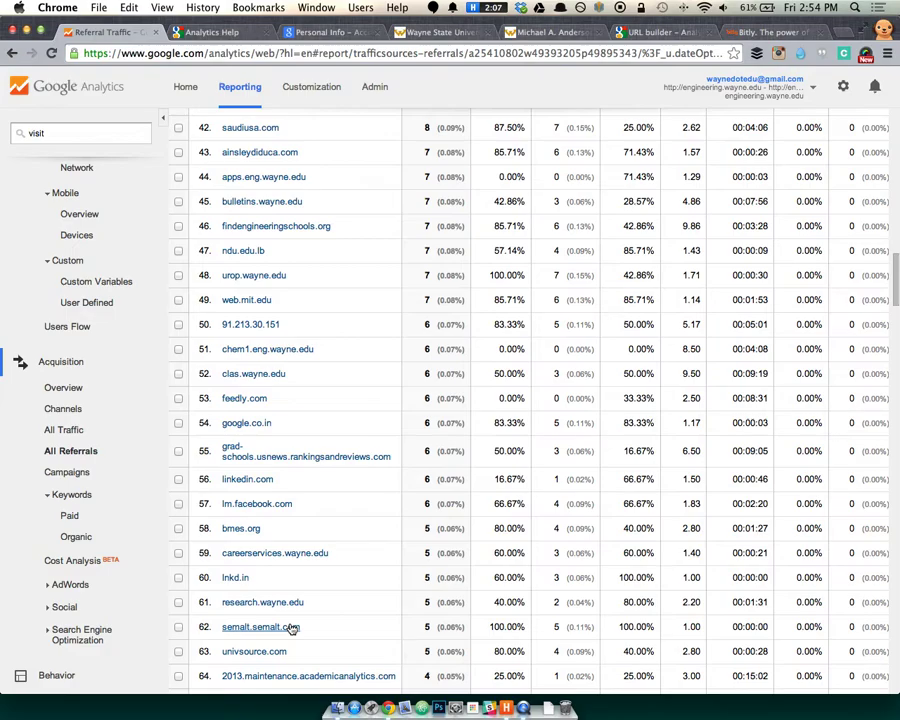
pyautogui.scroll(20, 340, 597)
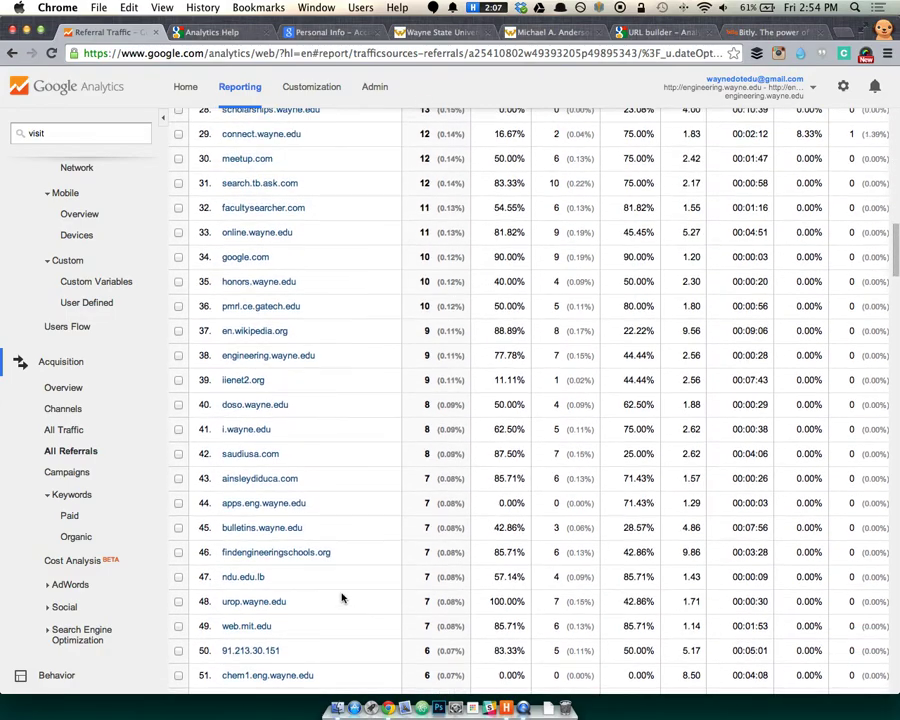
pyautogui.scroll(-3, 340, 597)
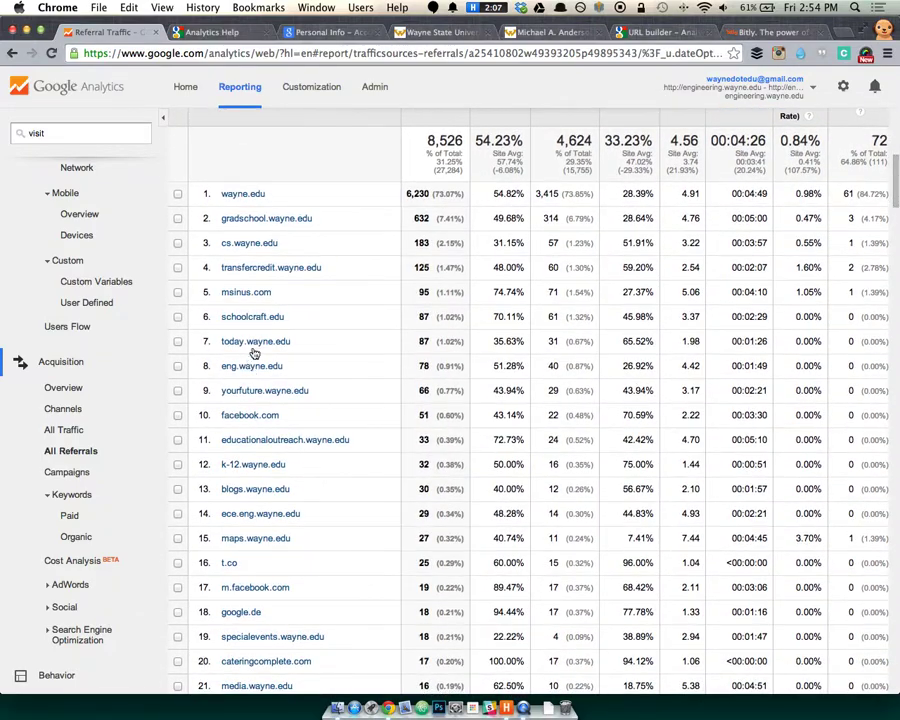
pyautogui.scroll(-4, 366, 507)
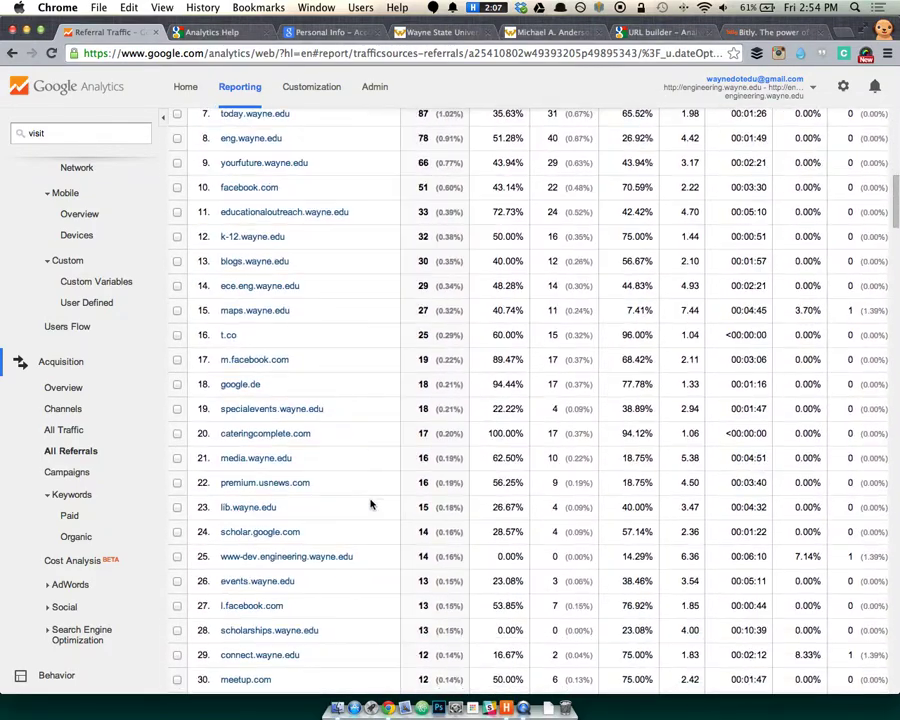
pyautogui.scroll(-2, 370, 505)
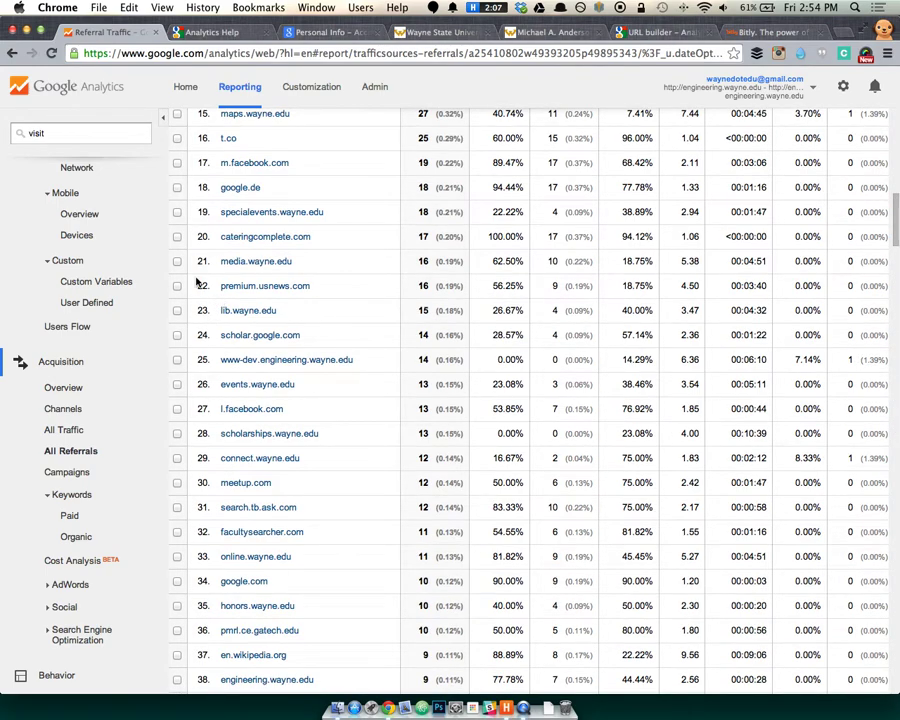
pyautogui.scroll(6, 230, 300)
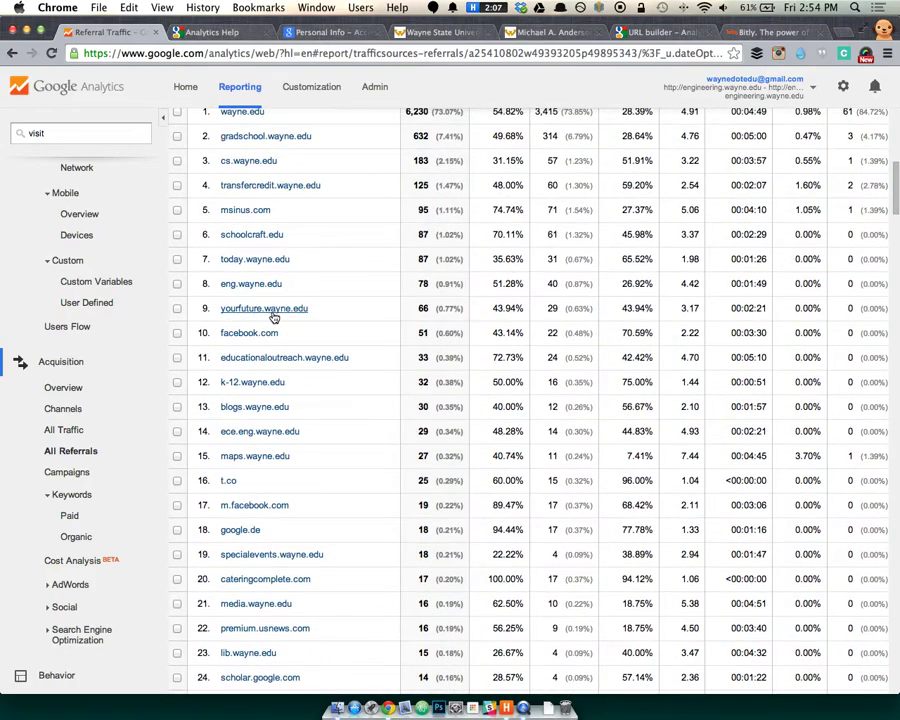
# Check the referral paths coming from yourfuture.wayne.edu.
pyautogui.click(268, 310)
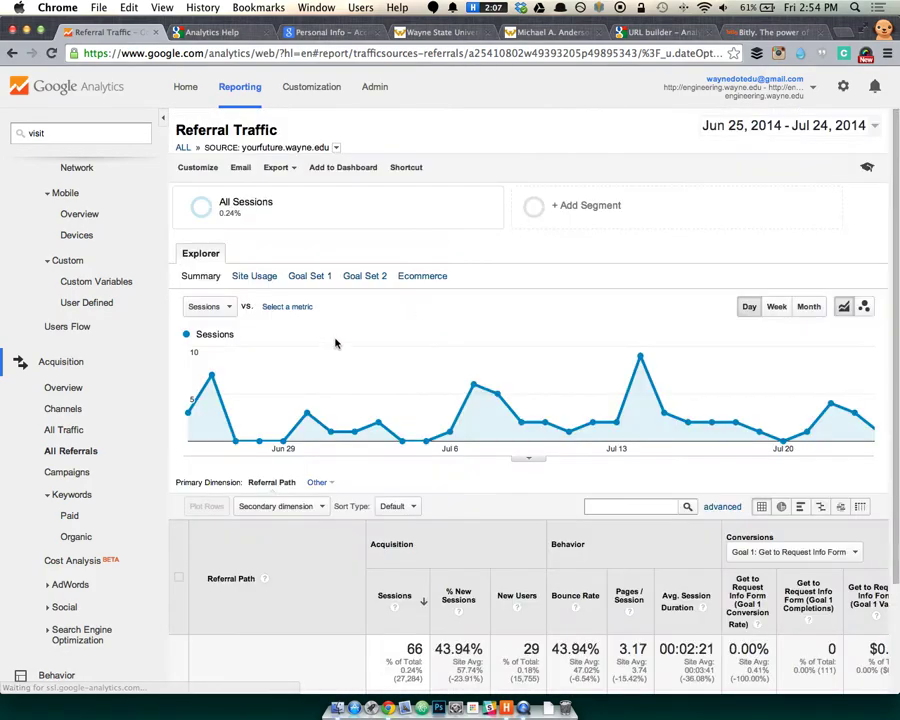
pyautogui.scroll(-3, 340, 340)
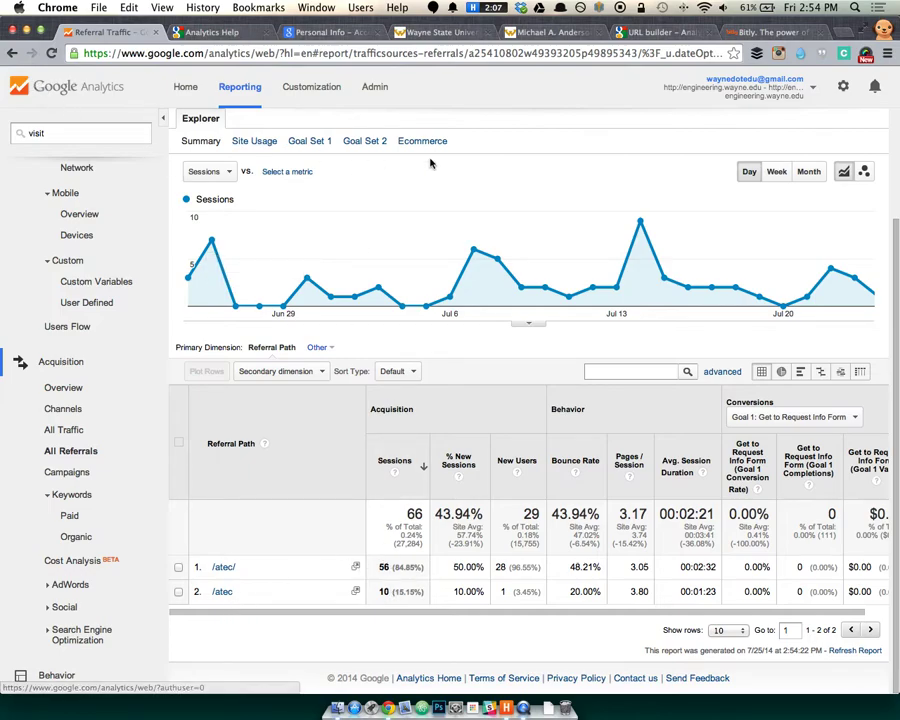
pyautogui.scroll(3, 292, 142)
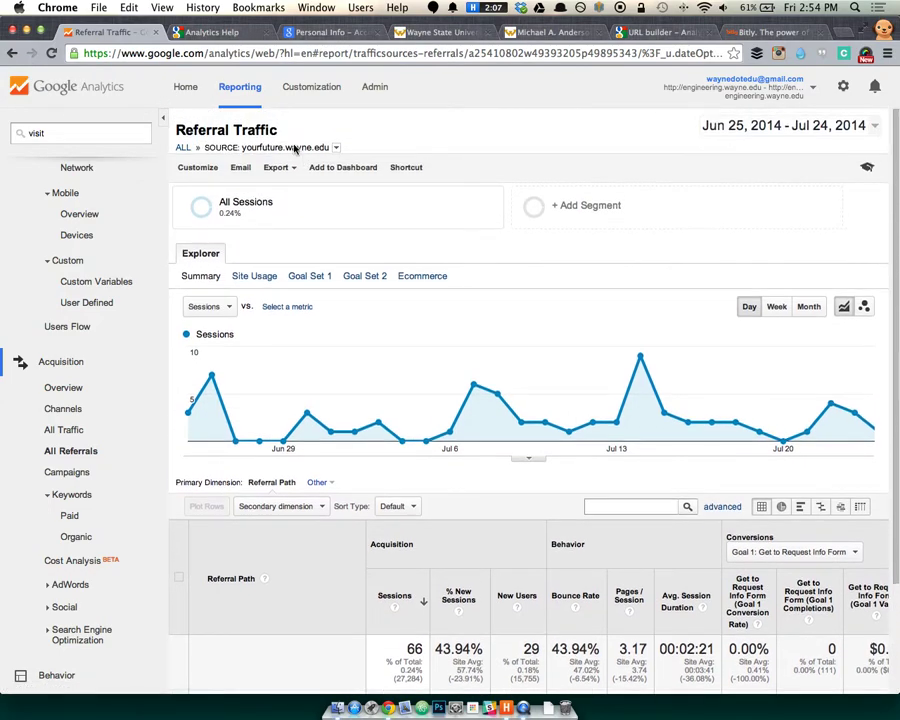
# Return to all referral sources and list them 500 rows per page.
pyautogui.click(184, 147)
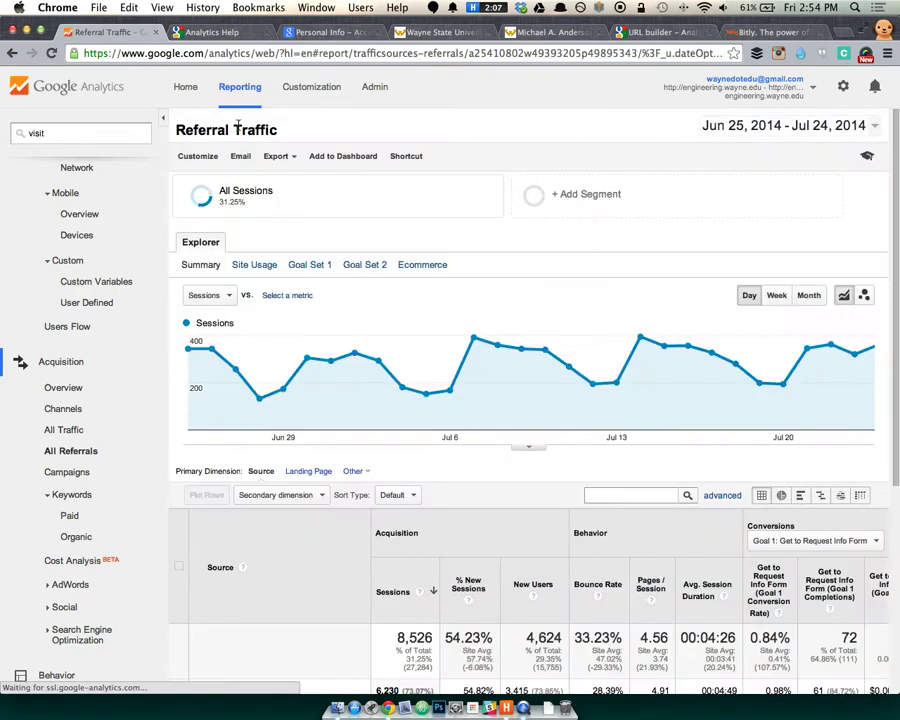
pyautogui.scroll(-5, 378, 201)
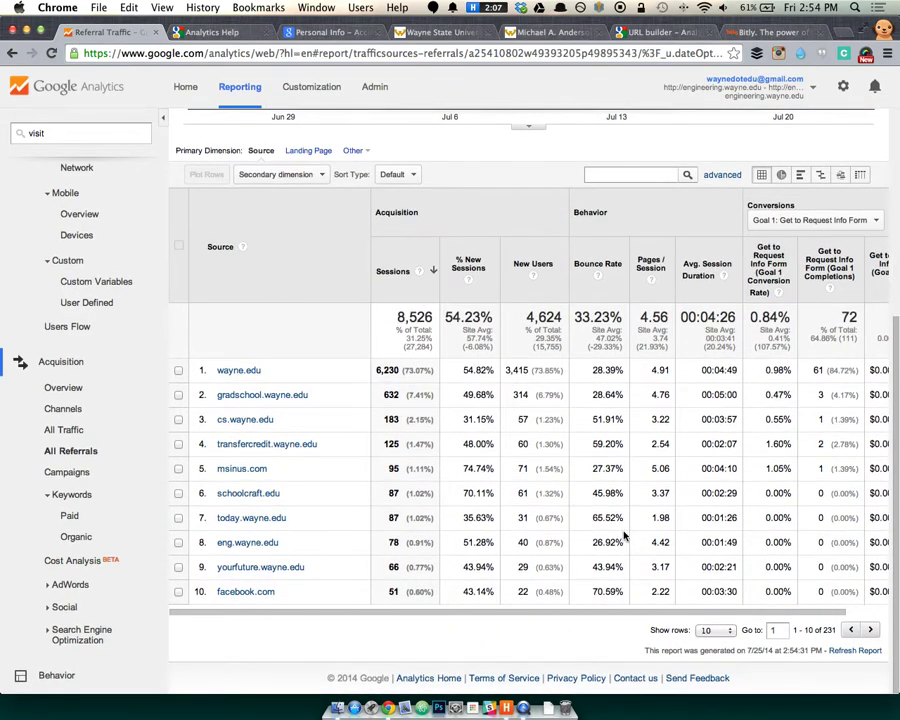
pyautogui.click(714, 630)
pyautogui.scroll(-3, 712, 653)
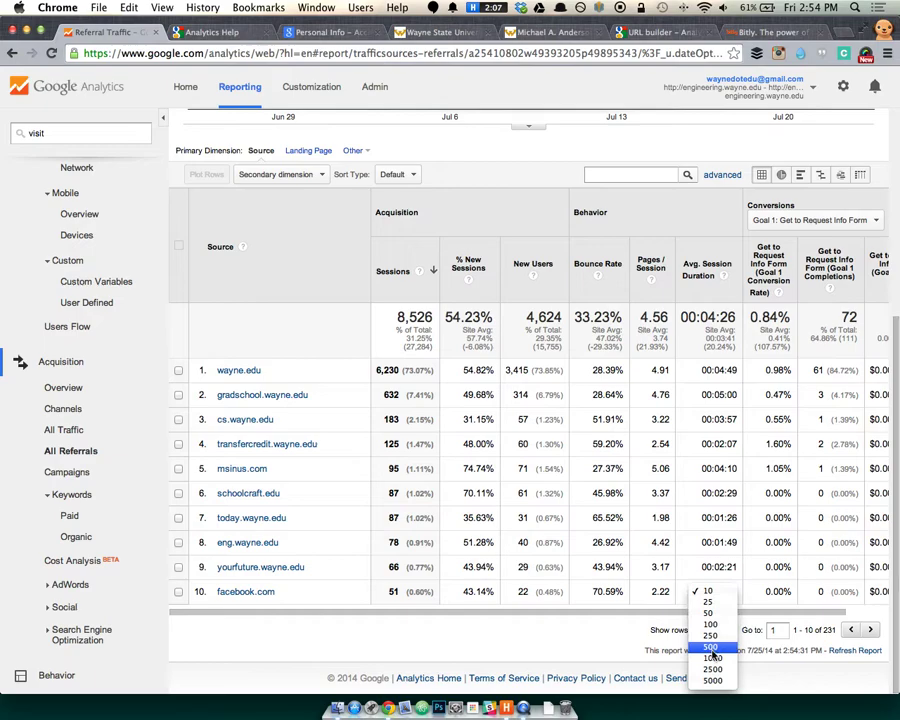
pyautogui.click(711, 648)
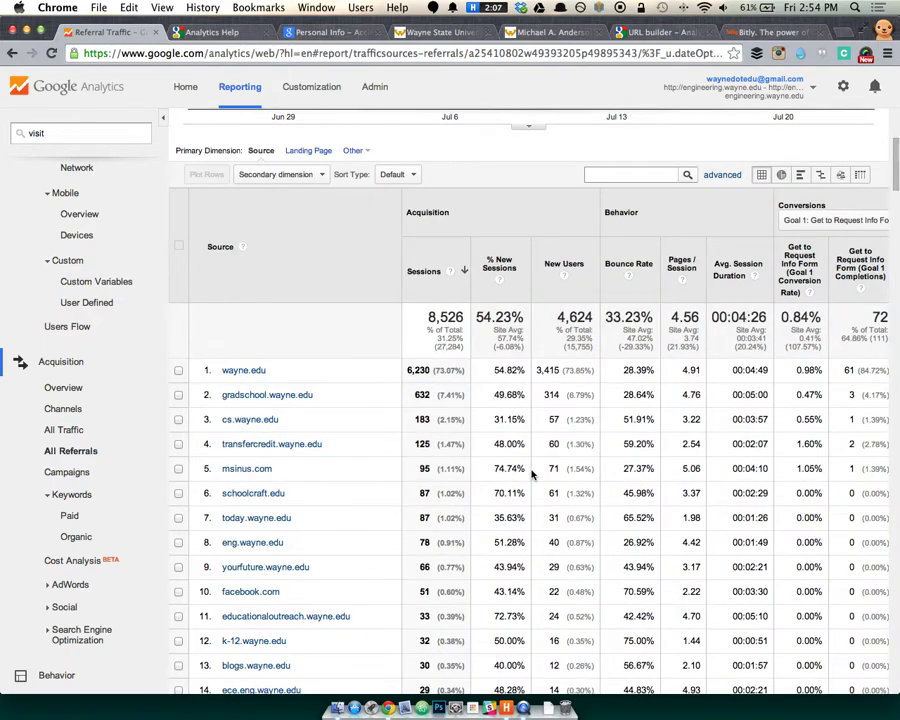
# In a new tab, try loading the misspelled address mastersstudies.com.
pyautogui.press('super+t')
pyautogui.write('masters')
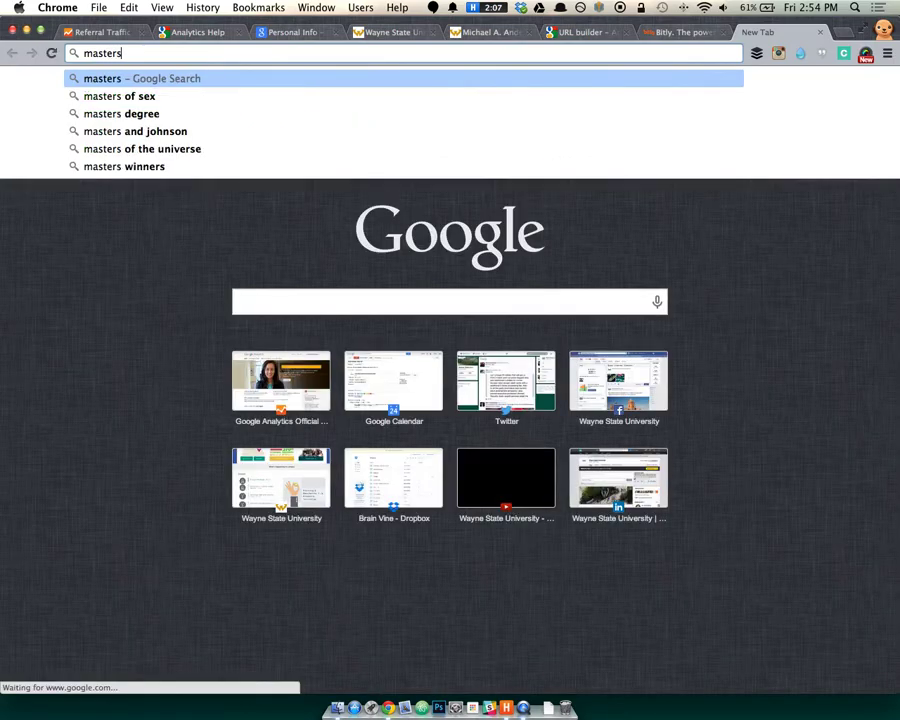
pyautogui.write('studies')
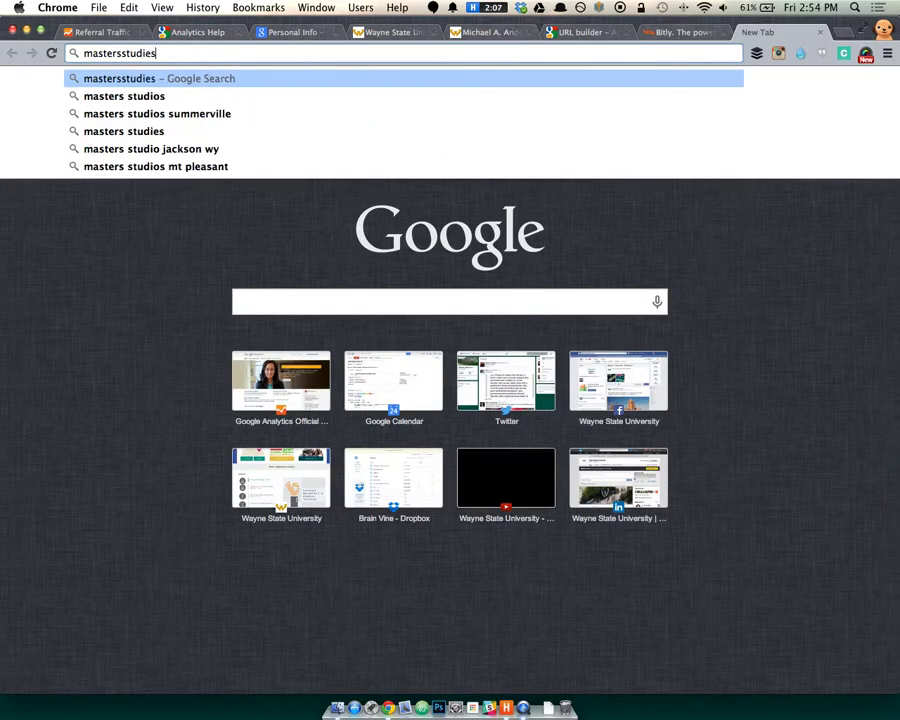
pyautogui.write('.com')
pyautogui.press('Return')
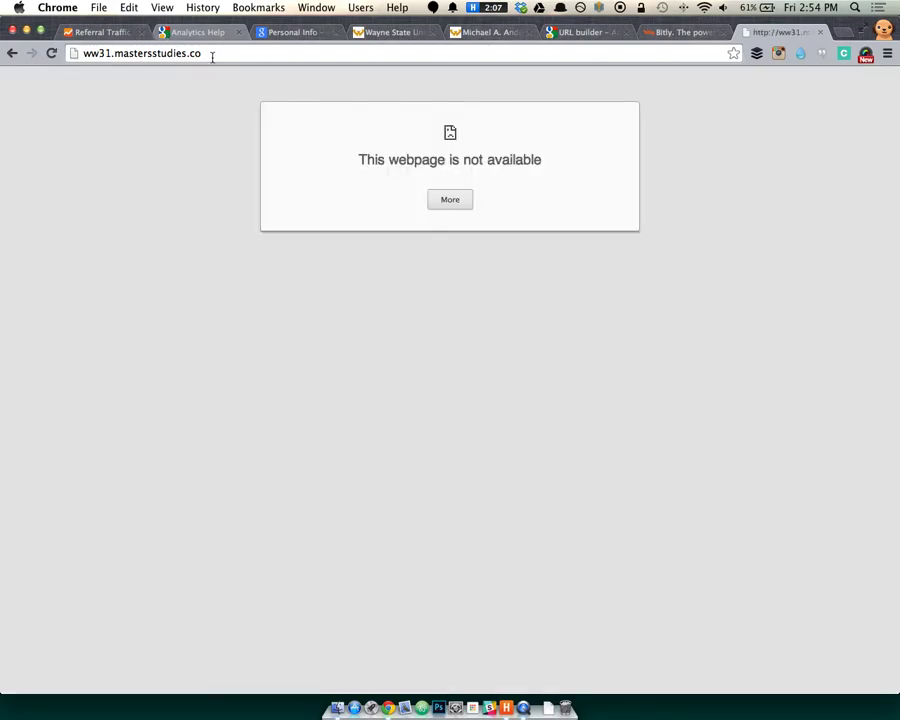
# Replace the failed address with masterstudies.com to load the MasterStudies.com home page.
pyautogui.click(143, 53)
pyautogui.doubleClick(143, 53)
pyautogui.click(143, 53)
pyautogui.write('master')
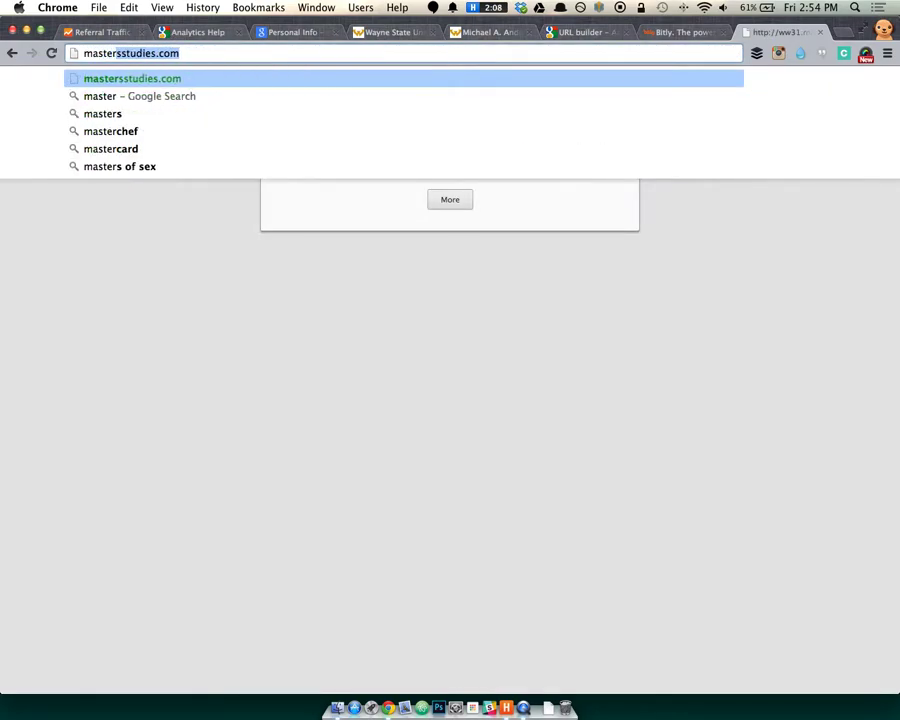
pyautogui.write('studies.com')
pyautogui.press('Return')
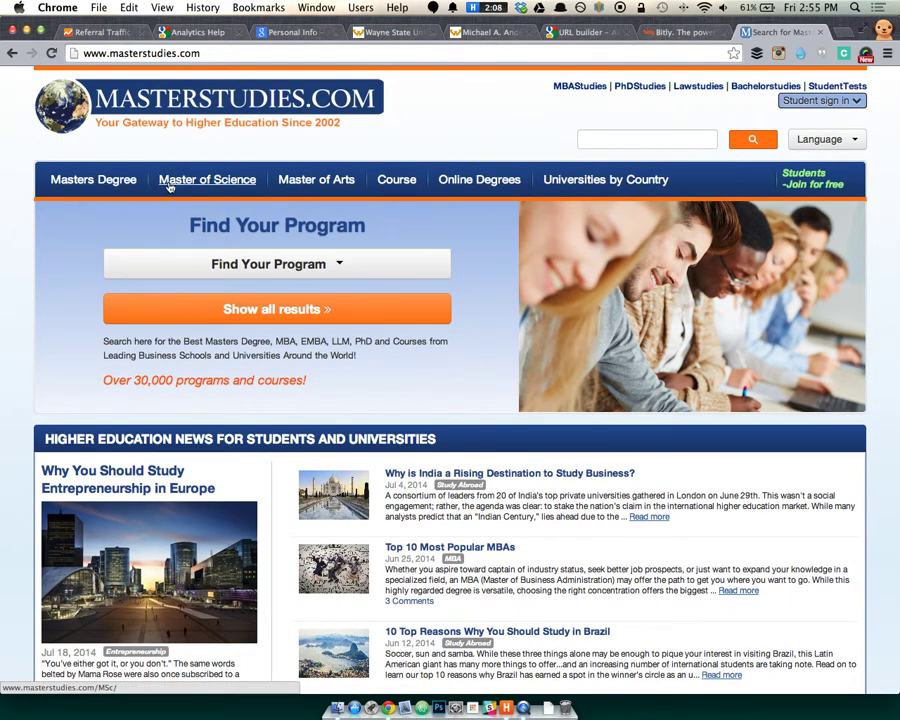
# List master's programs on MasterStudies.com filtered to North America.
pyautogui.click(293, 264)
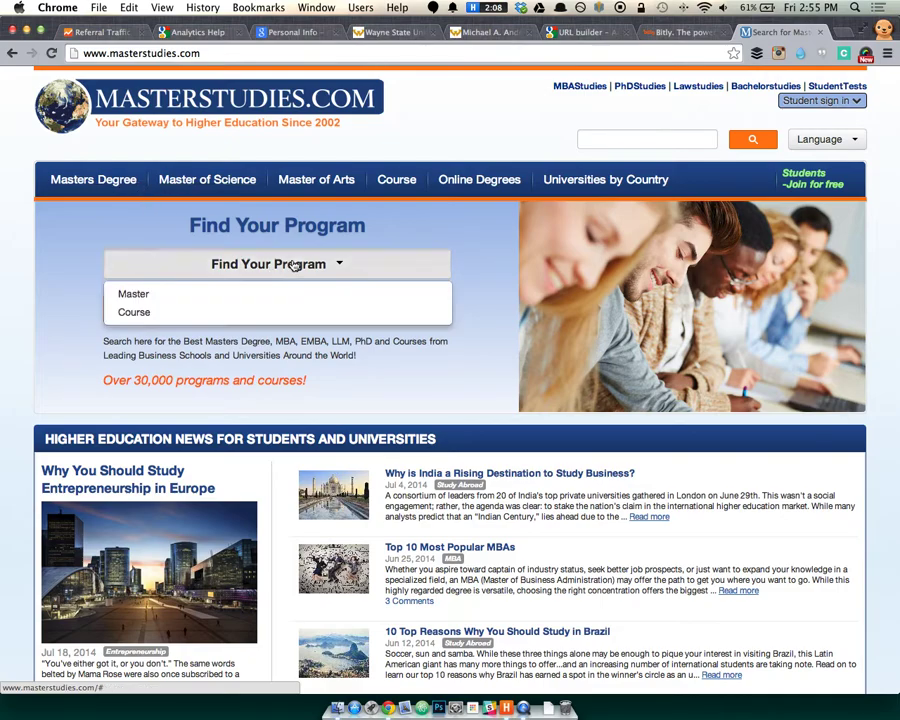
pyautogui.click(276, 304)
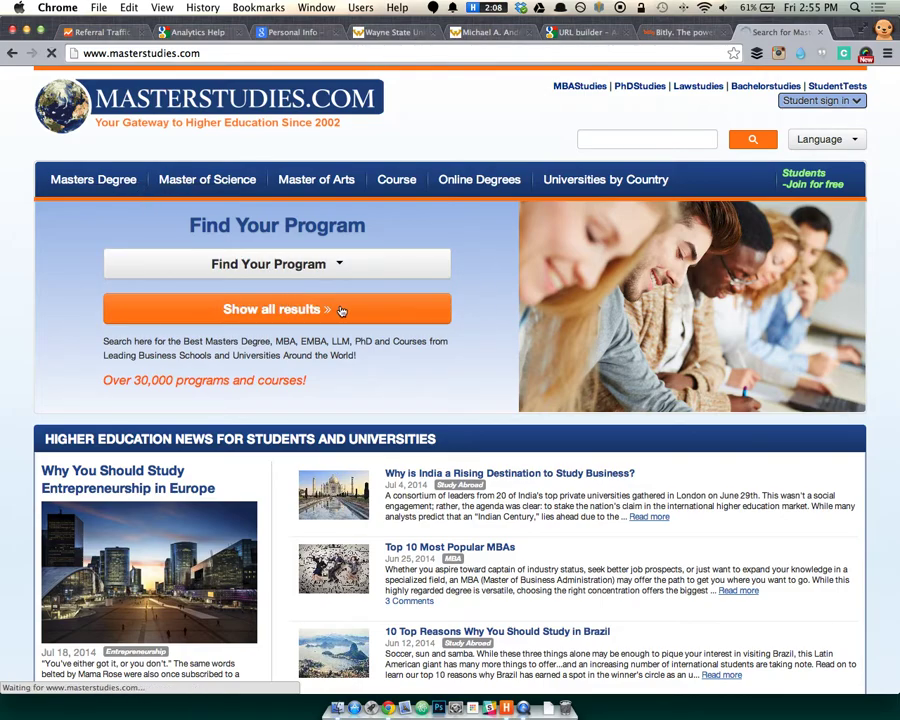
pyautogui.scroll(-5, 311, 327)
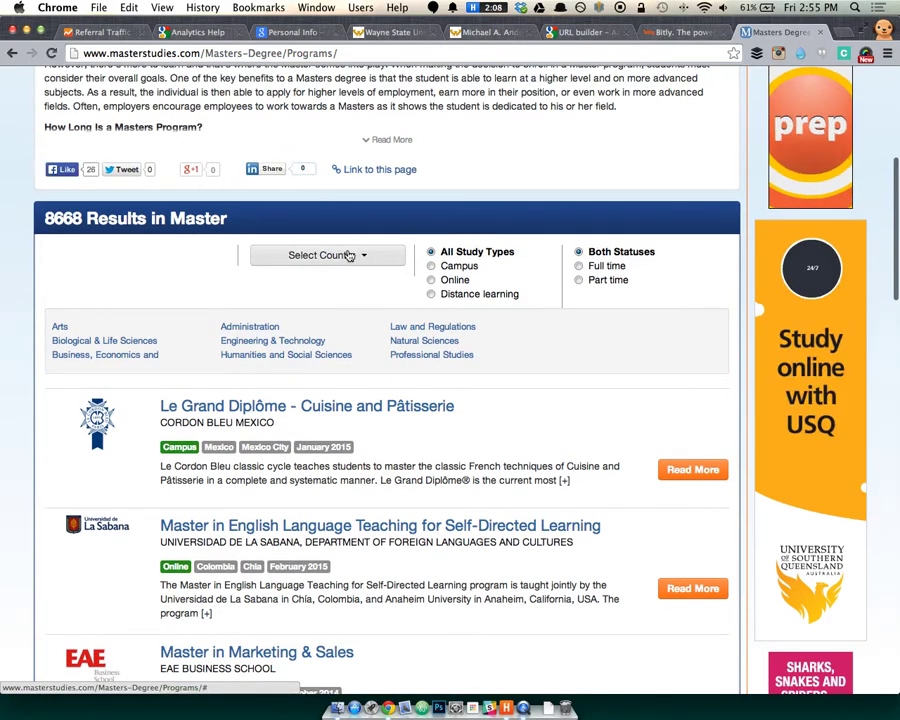
pyautogui.click(349, 256)
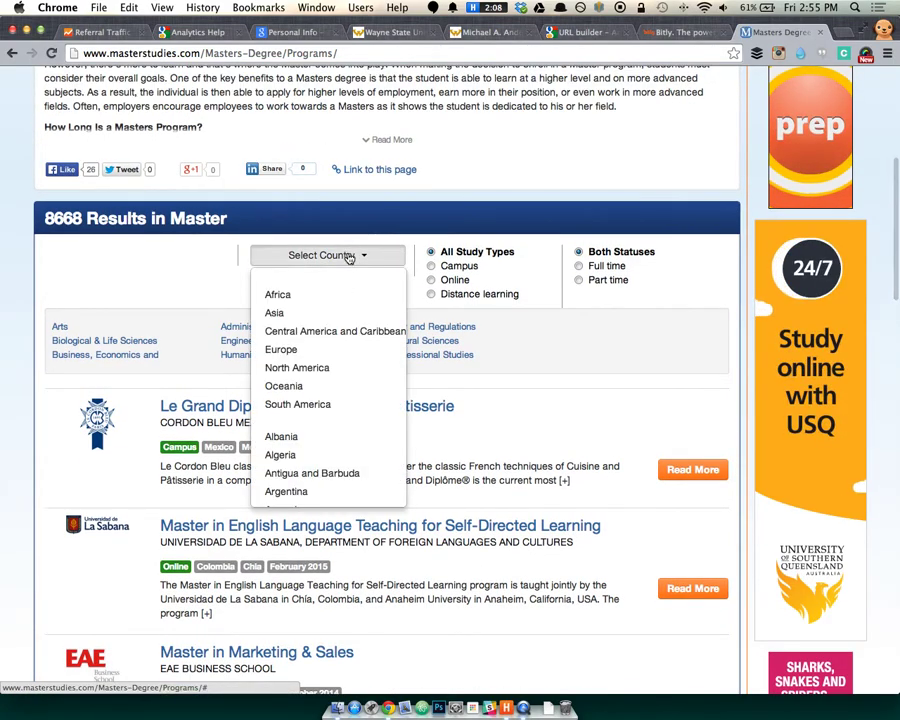
pyautogui.scroll(-10, 311, 400)
pyautogui.scroll(15, 317, 415)
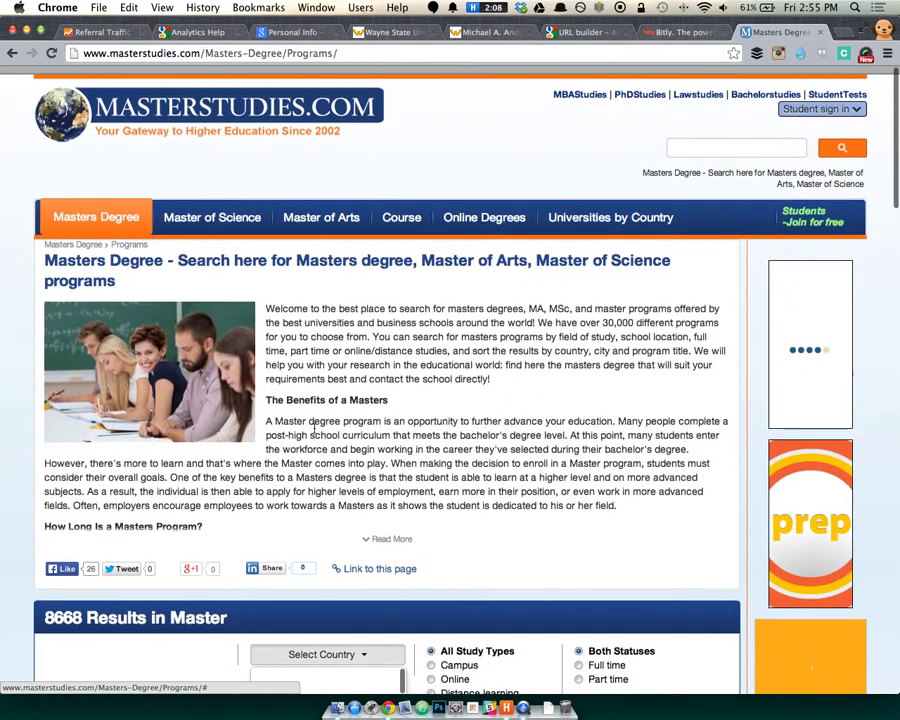
pyautogui.scroll(-6, 317, 415)
pyautogui.click(325, 486)
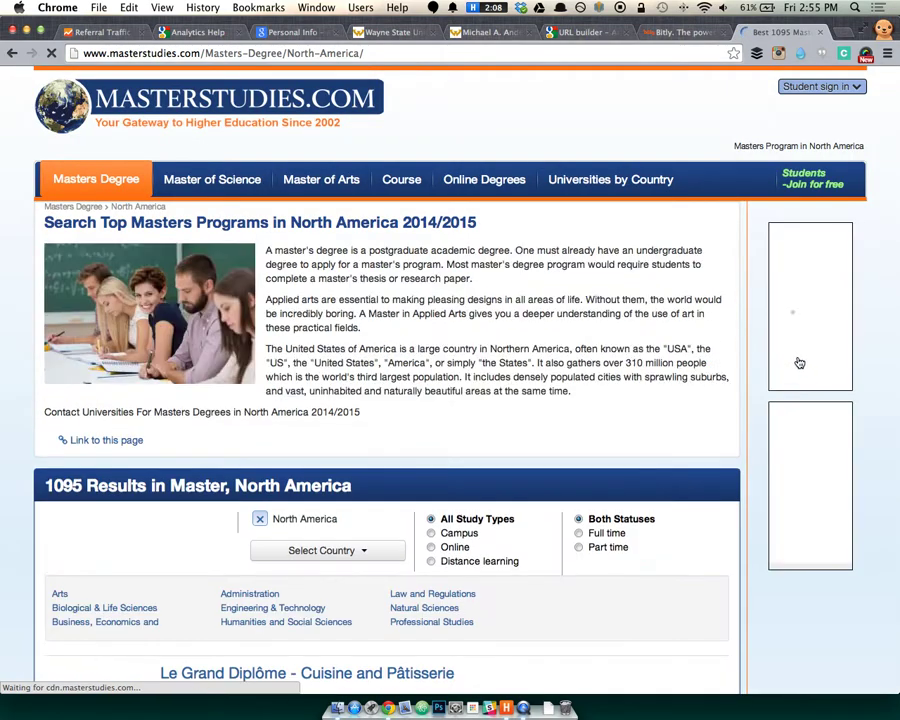
# Inspect the page code behind the Roosevelt University sidebar ad.
pyautogui.rightClick(737, 346)
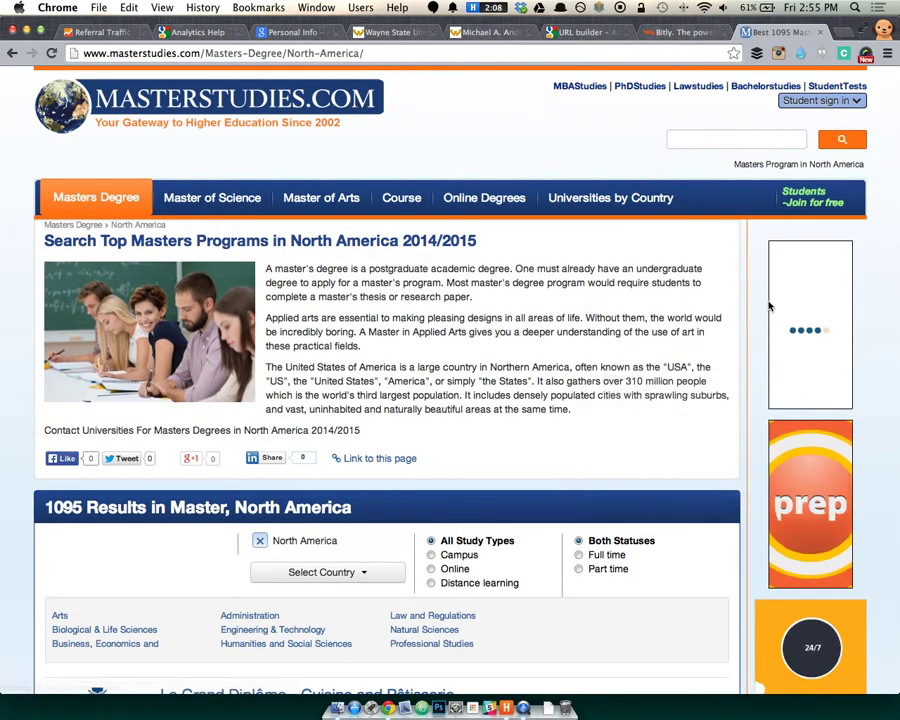
pyautogui.rightClick(780, 432)
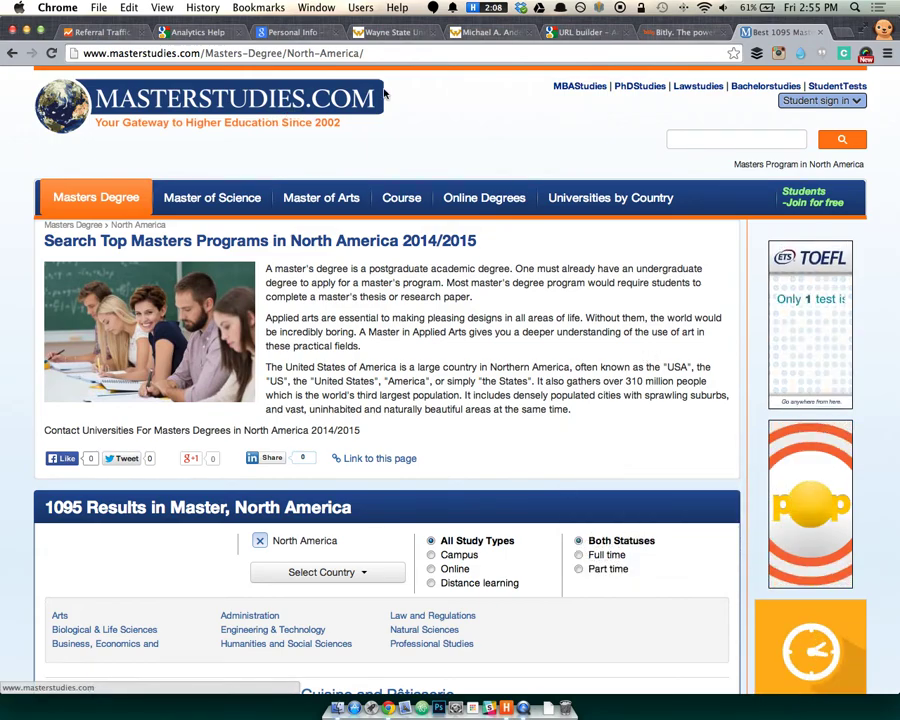
pyautogui.scroll(-6, 815, 393)
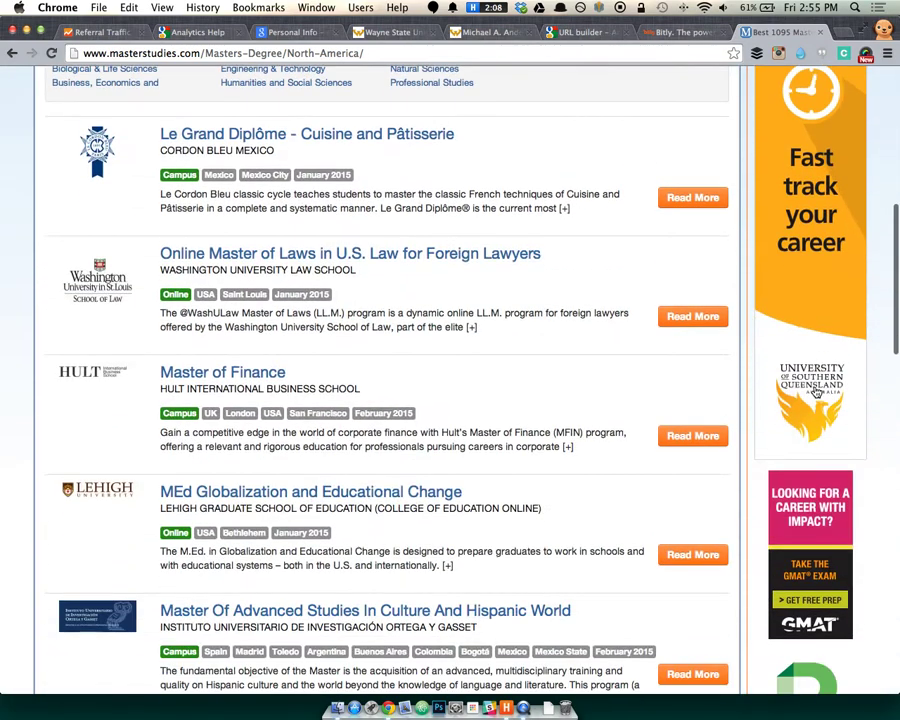
pyautogui.scroll(-5, 815, 393)
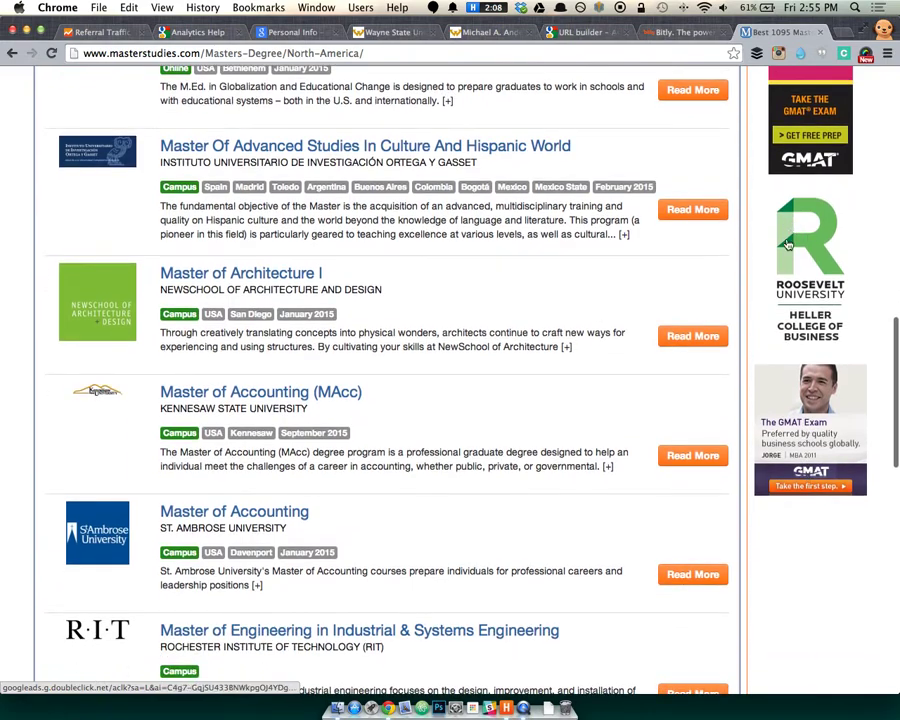
pyautogui.rightClick(793, 285)
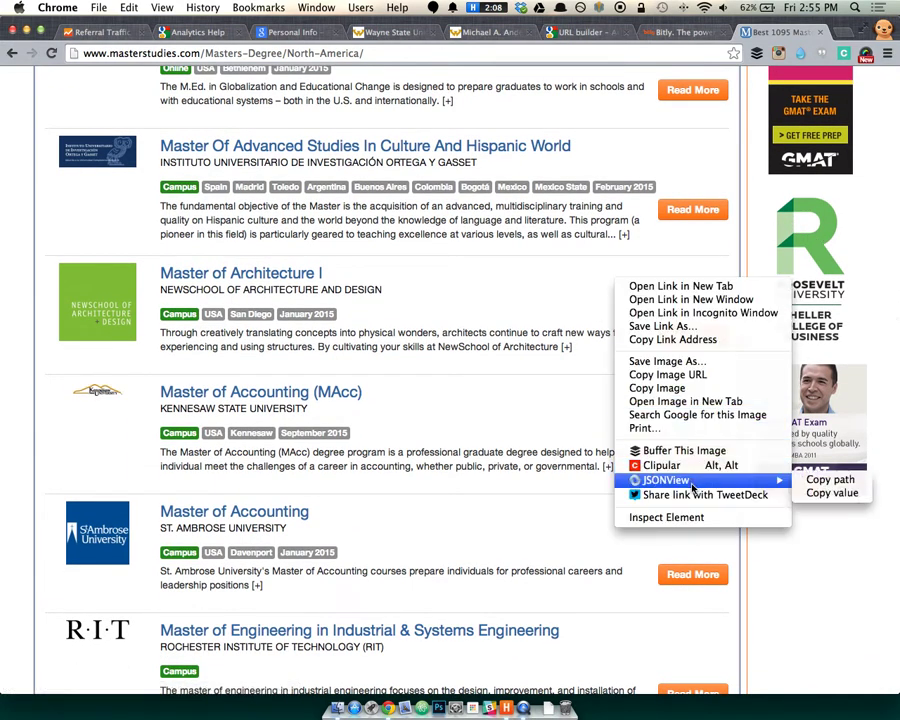
pyautogui.click(668, 518)
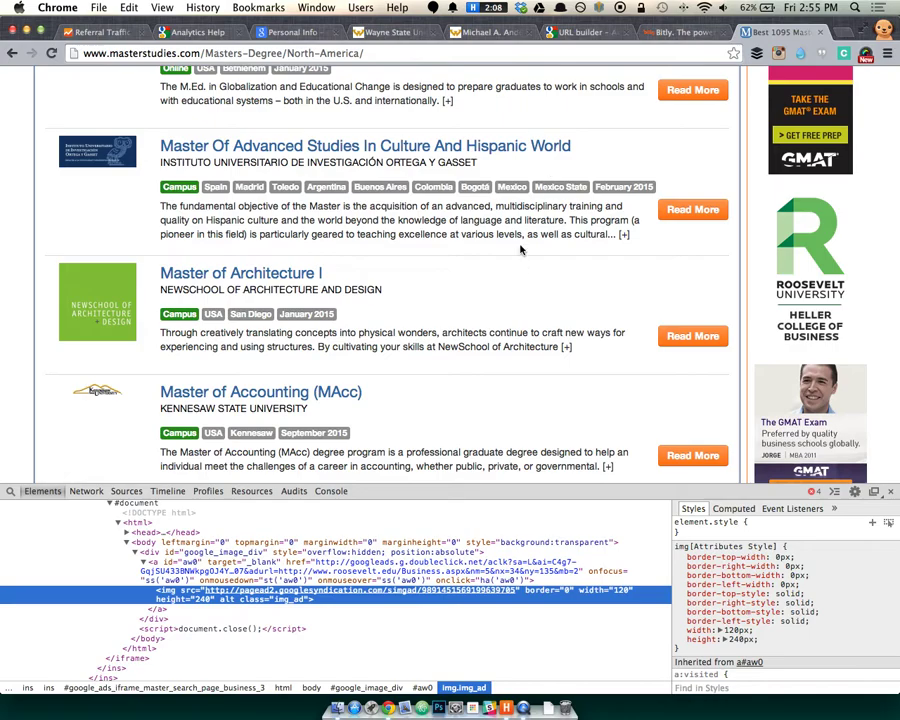
pyautogui.scroll(15, 577, 231)
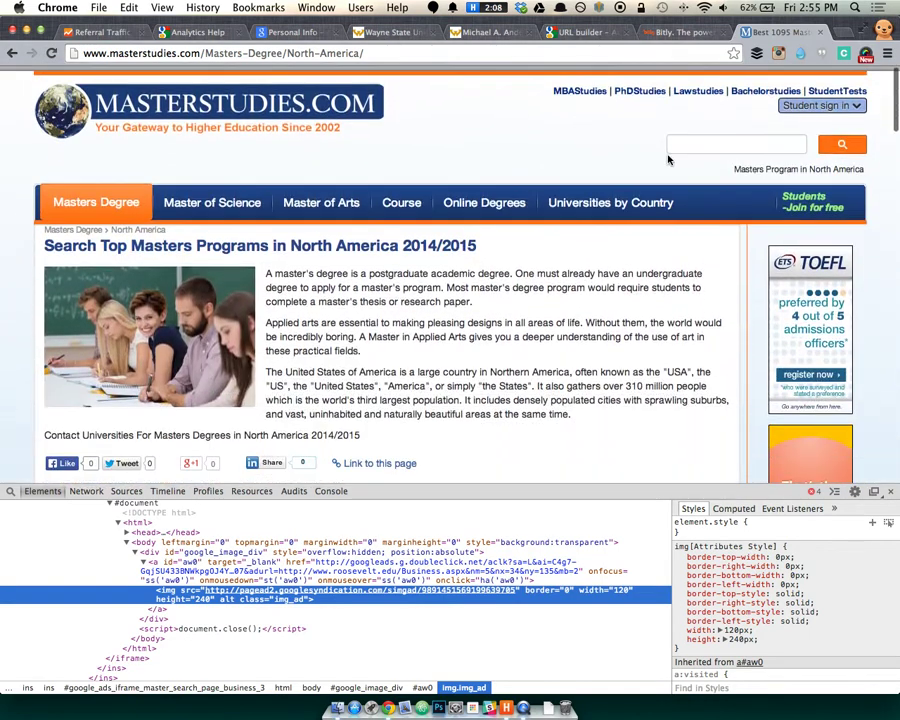
# Search MasterStudies.com for 'wayne state'.
pyautogui.click(696, 140)
pyautogui.write('wayne state')
pyautogui.press('Return')
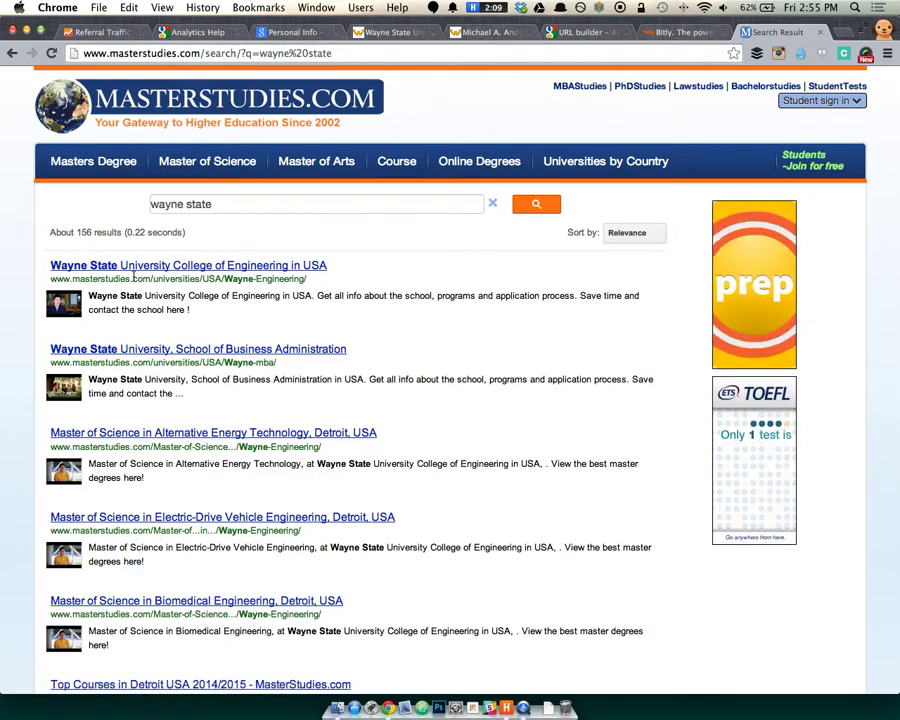
# Open the Wayne State College of Engineering result and jump to its MSc program list.
pyautogui.click(224, 268)
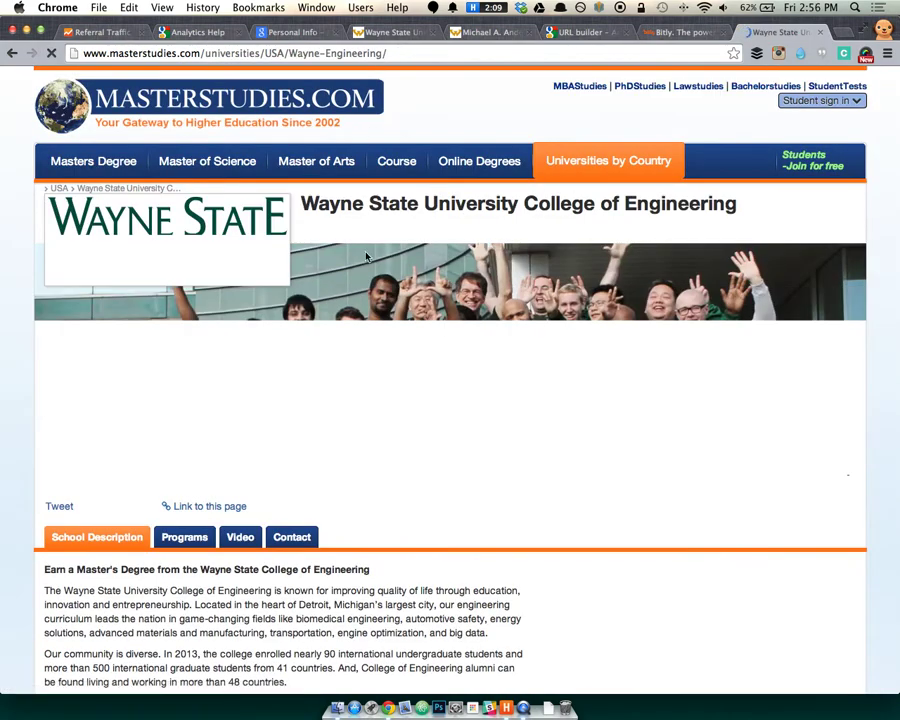
pyautogui.scroll(-1, 365, 320)
pyautogui.scroll(-4, 375, 330)
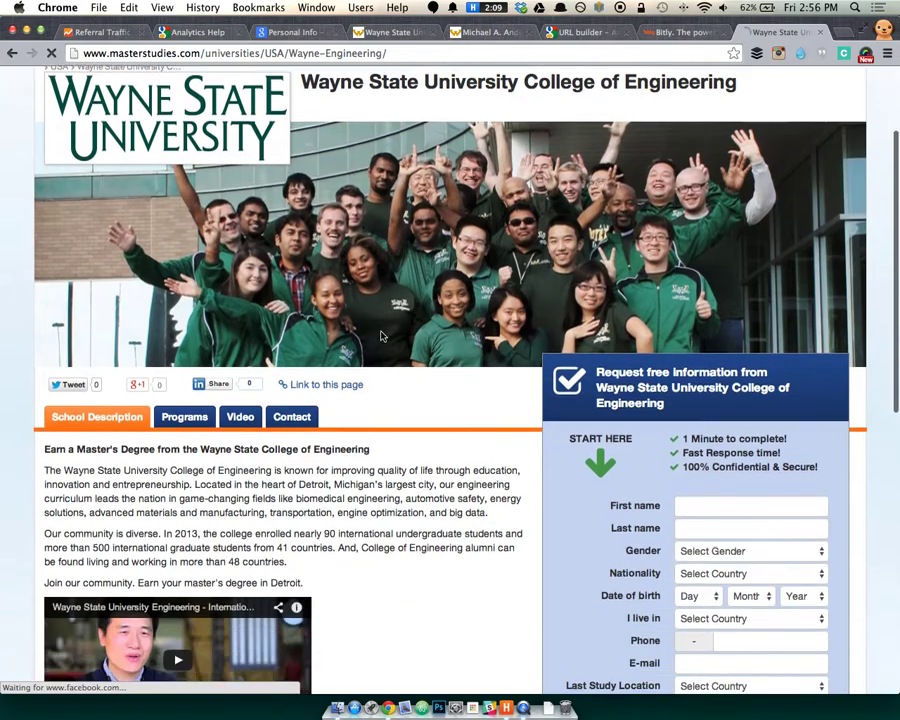
pyautogui.scroll(-2, 381, 337)
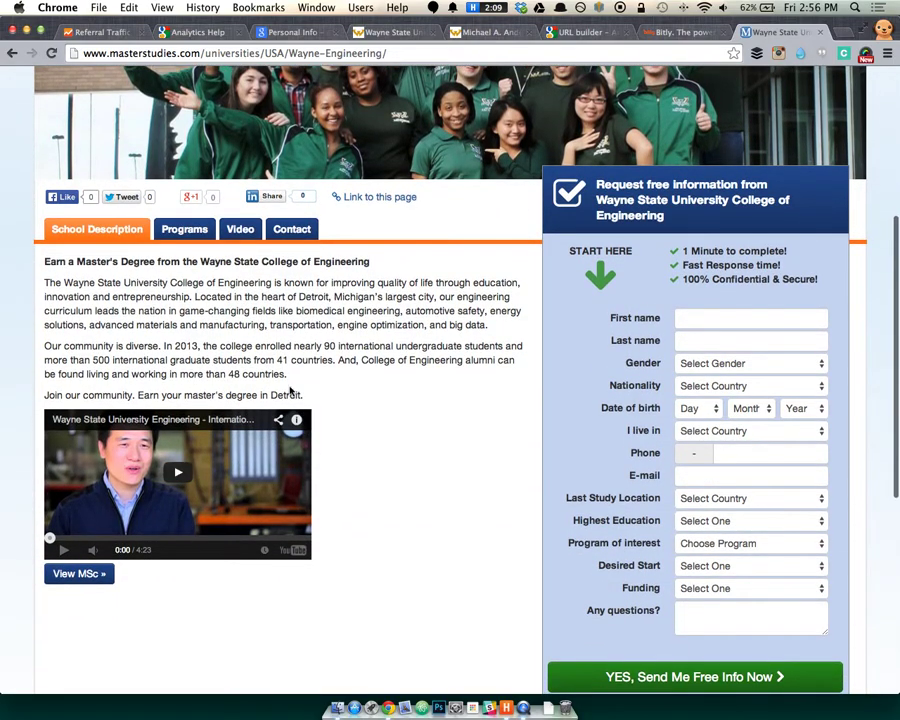
pyautogui.scroll(-2, 260, 320)
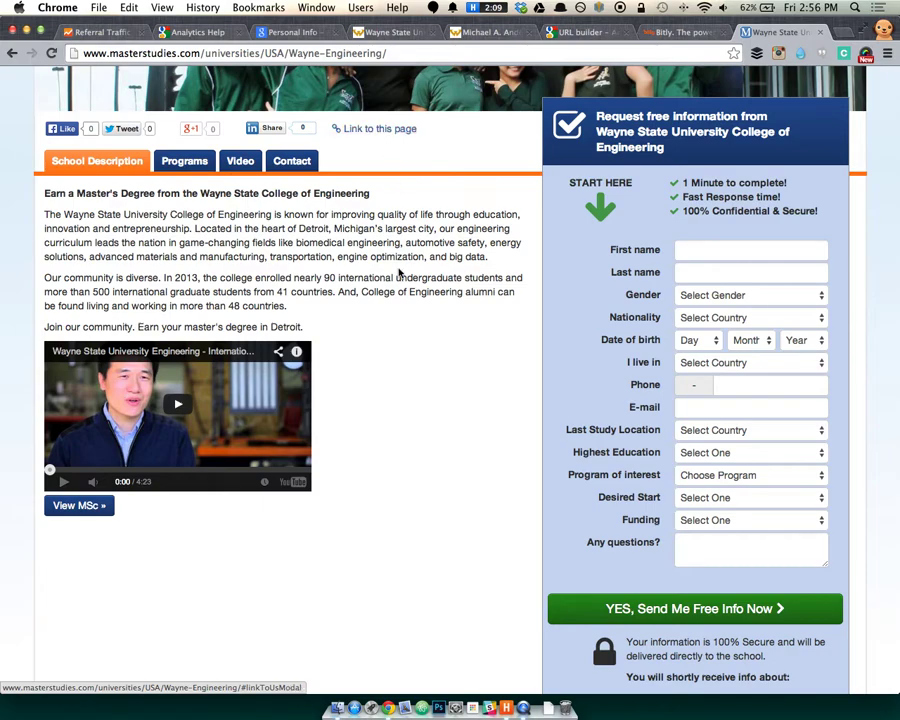
pyautogui.scroll(-3, 400, 330)
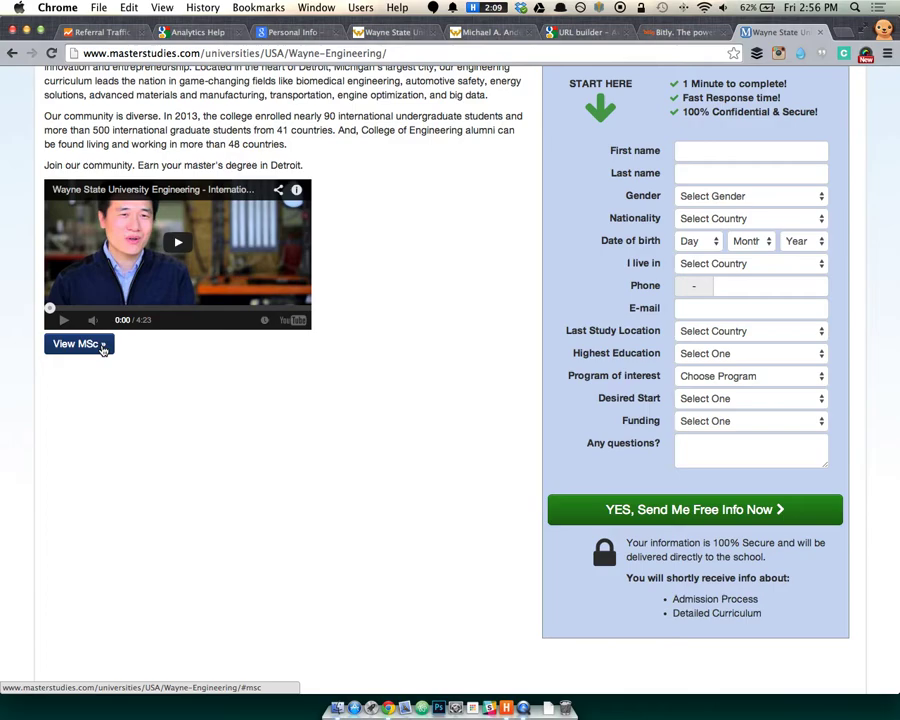
pyautogui.click(102, 346)
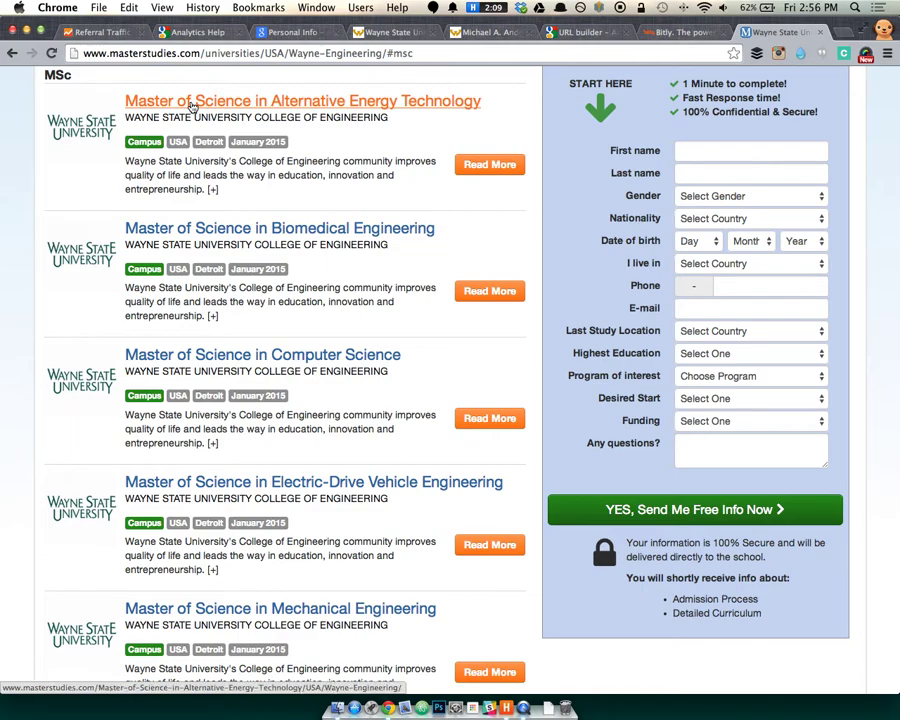
pyautogui.click(190, 107)
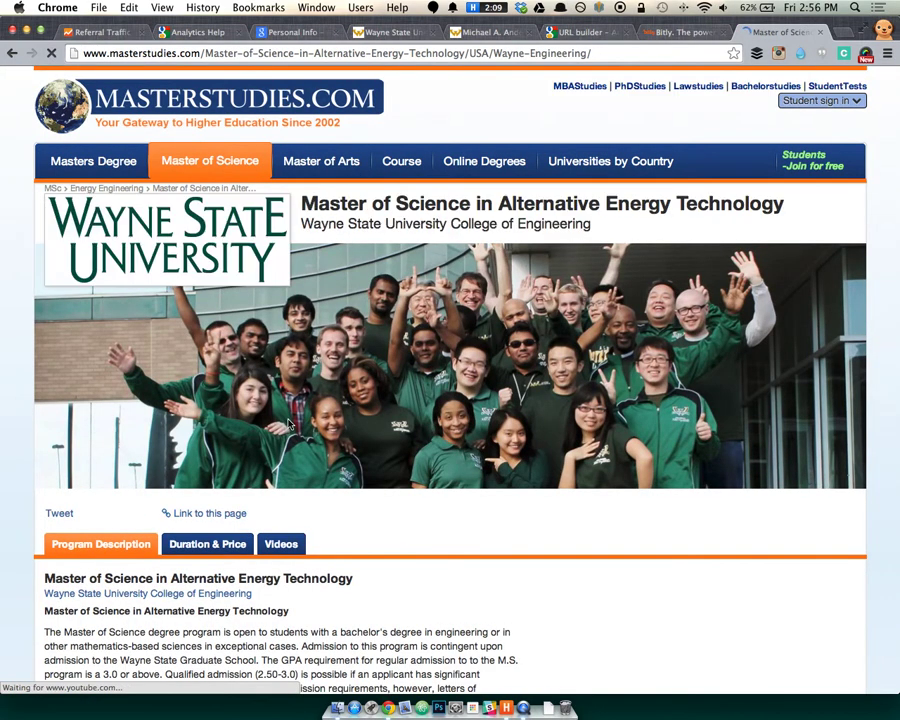
pyautogui.scroll(-10, 288, 423)
pyautogui.scroll(-10, 490, 466)
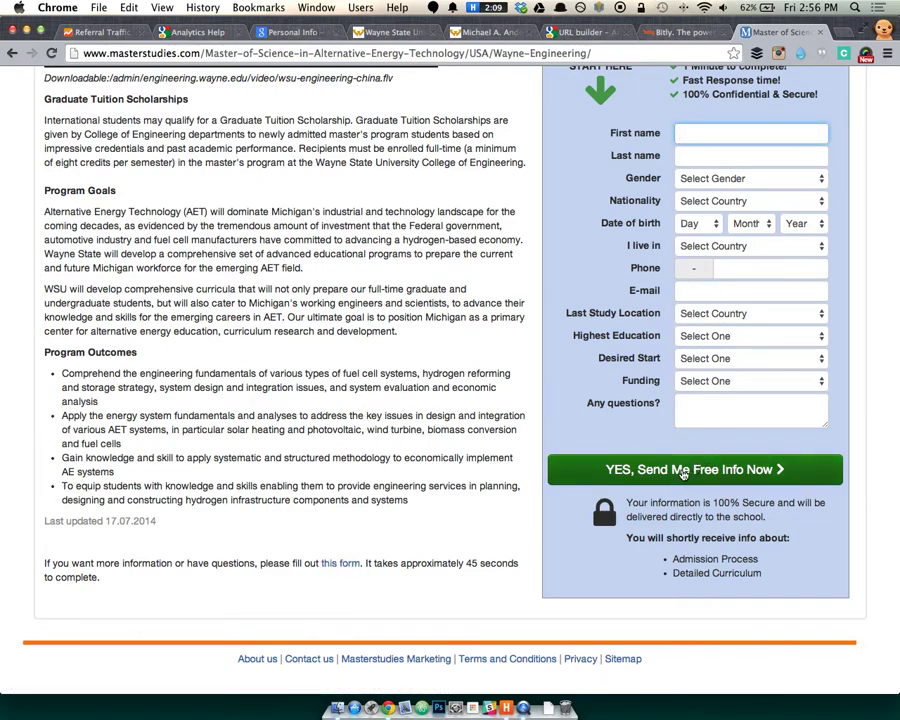
pyautogui.scroll(-2, 404, 430)
pyautogui.scroll(5, 163, 587)
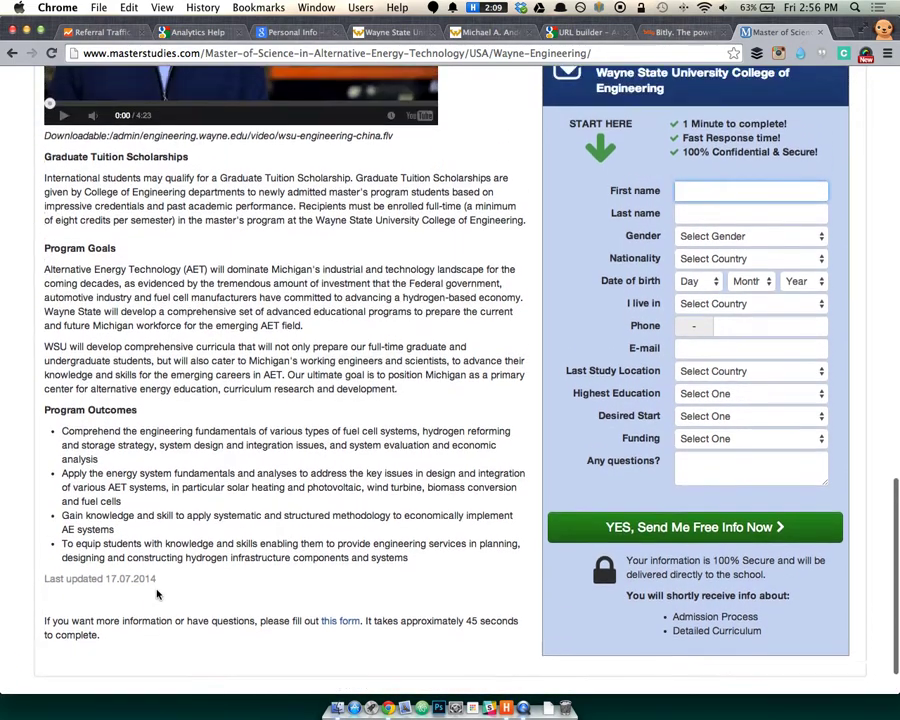
pyautogui.scroll(4, 163, 587)
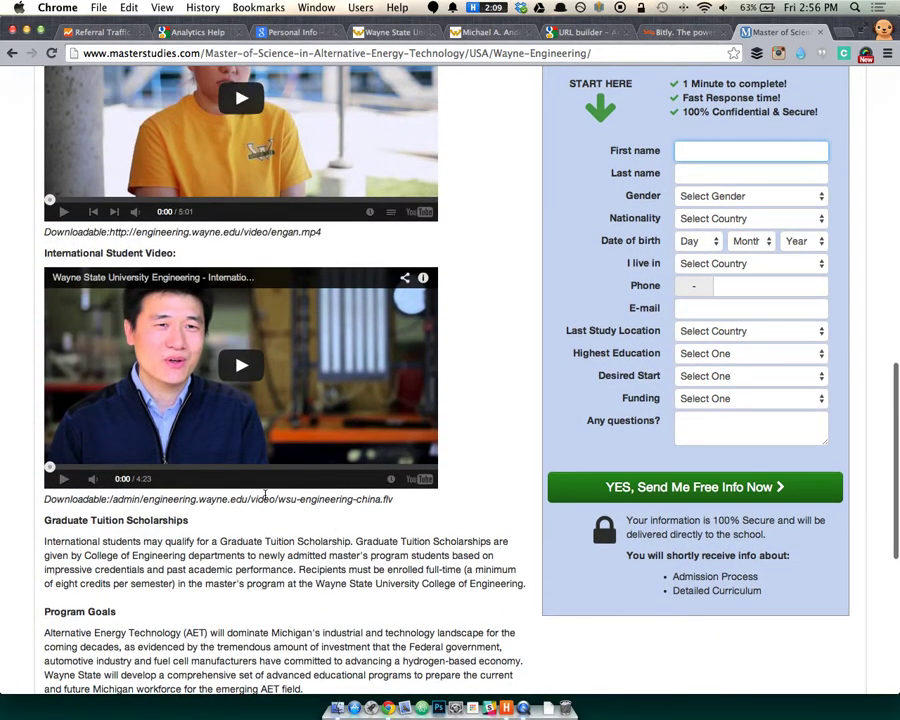
pyautogui.scroll(6, 484, 519)
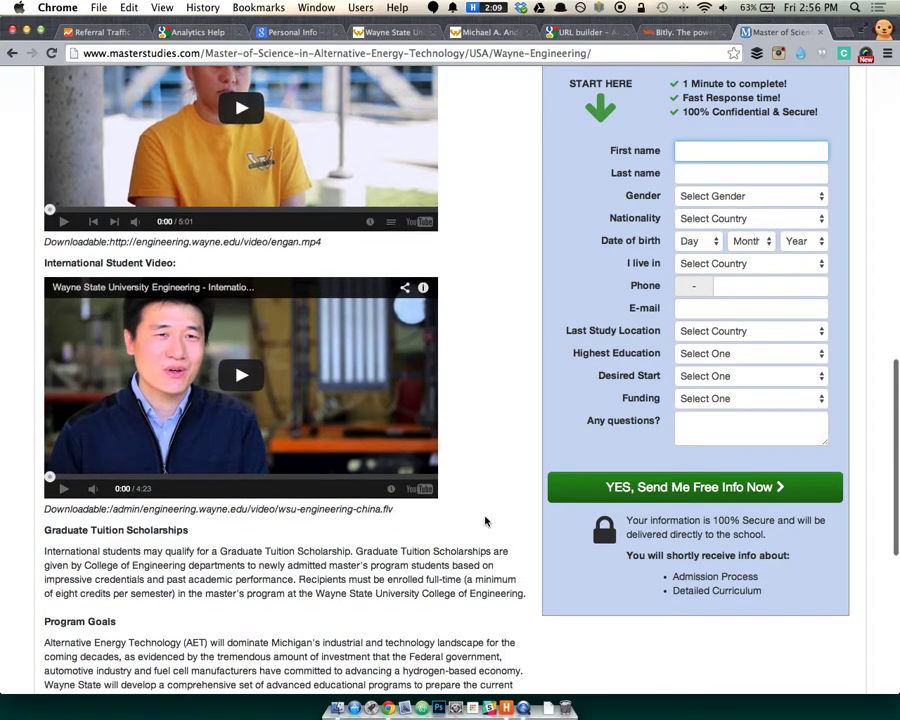
pyautogui.scroll(6, 486, 515)
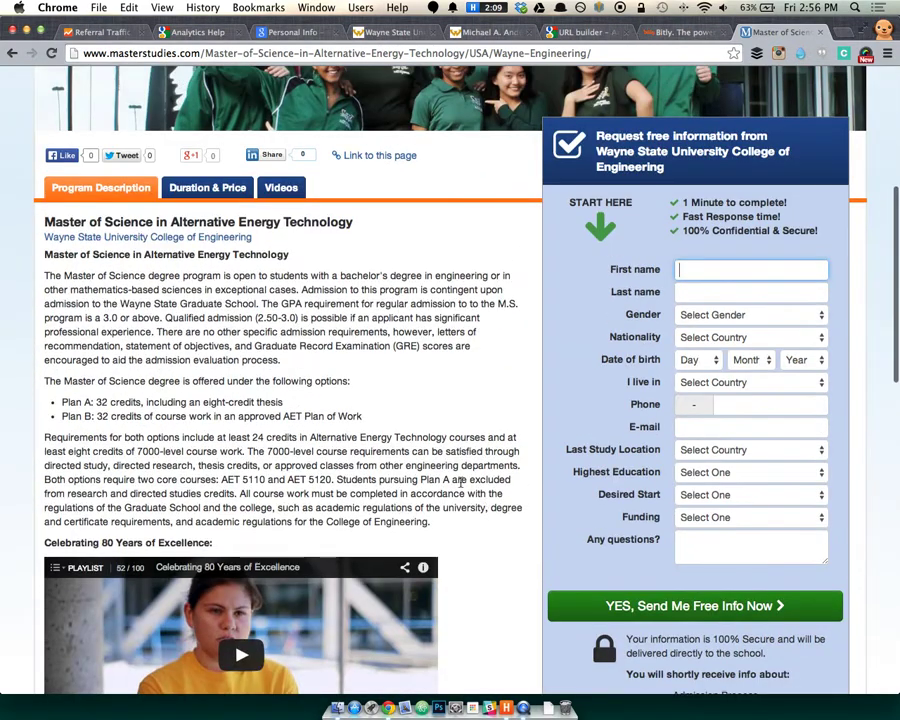
pyautogui.click(207, 187)
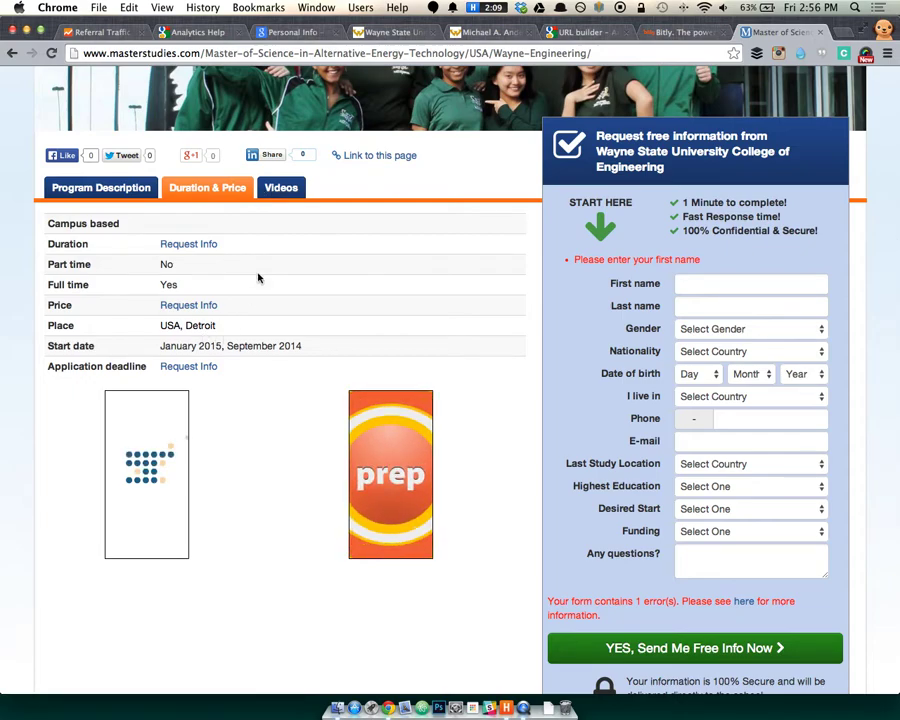
pyautogui.click(281, 187)
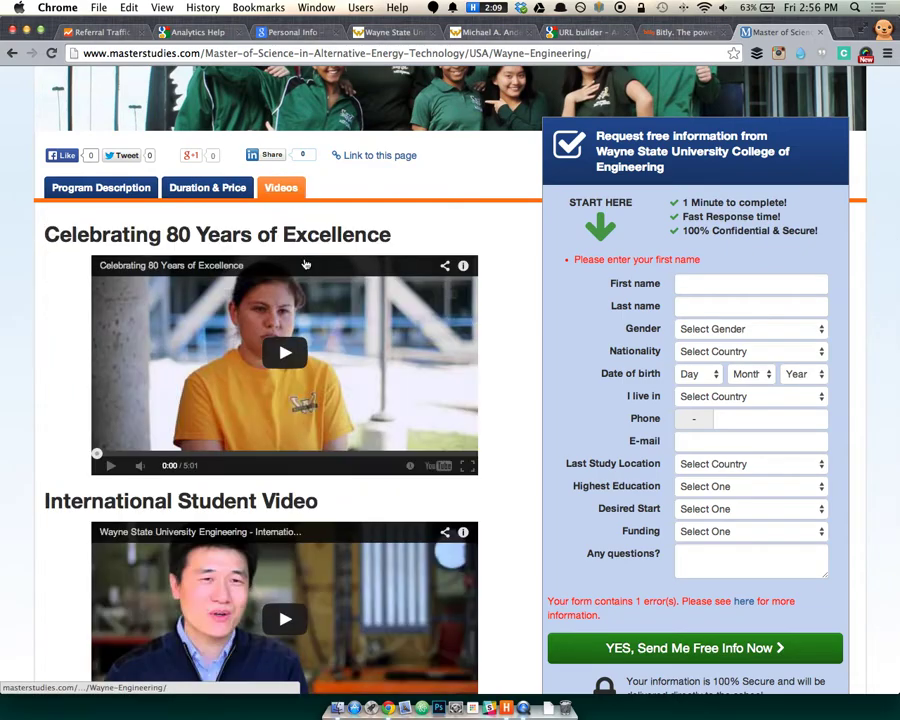
pyautogui.scroll(-5, 157, 426)
pyautogui.scroll(-3, 157, 426)
pyautogui.scroll(15, 132, 452)
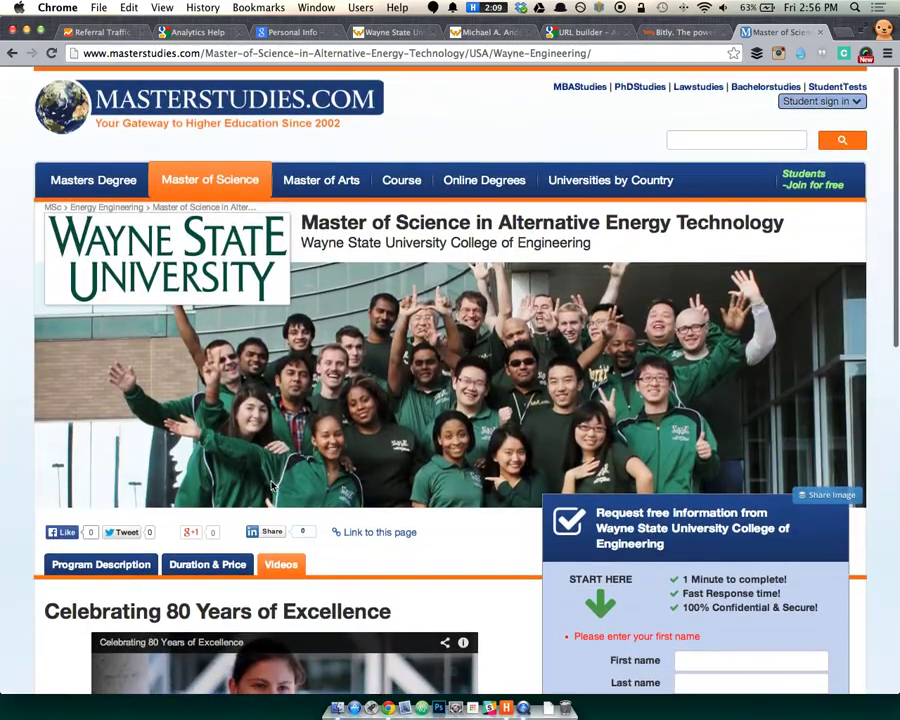
pyautogui.scroll(-10, 370, 467)
pyautogui.scroll(1, 688, 400)
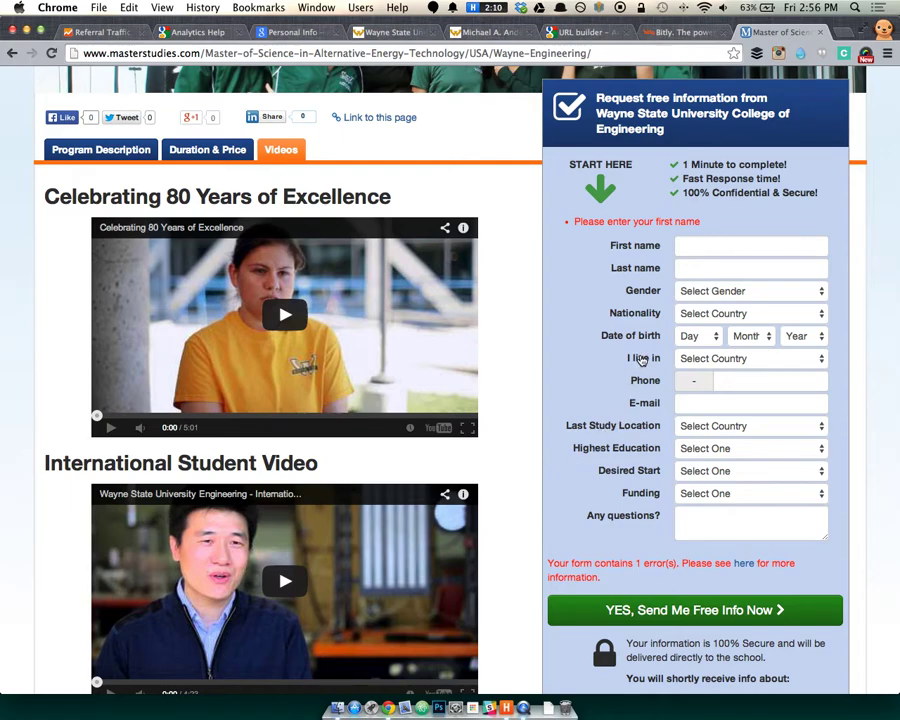
pyautogui.scroll(-3, 665, 553)
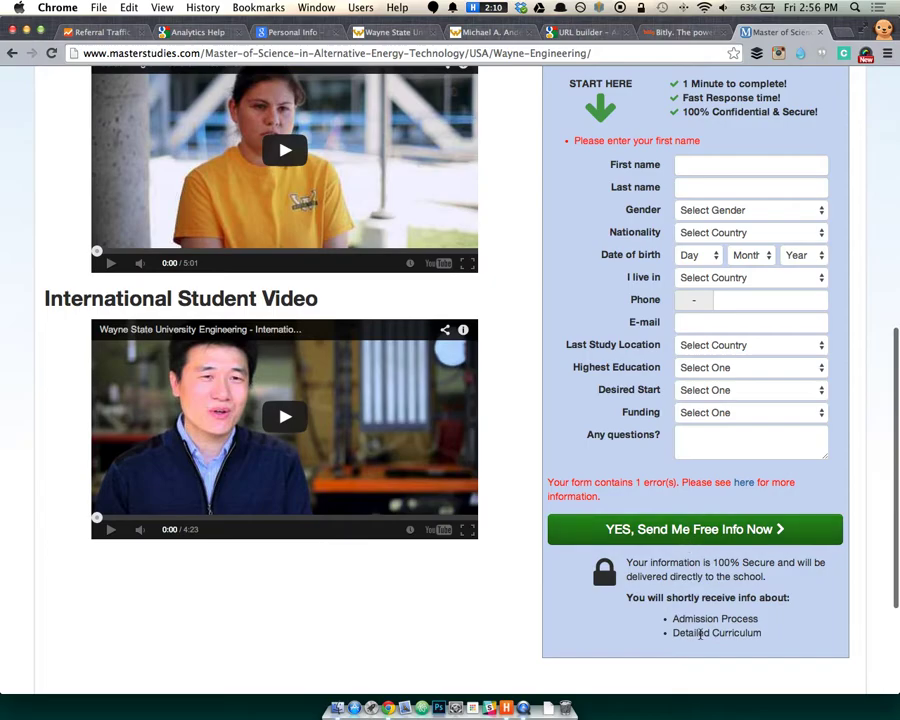
pyautogui.scroll(1, 760, 530)
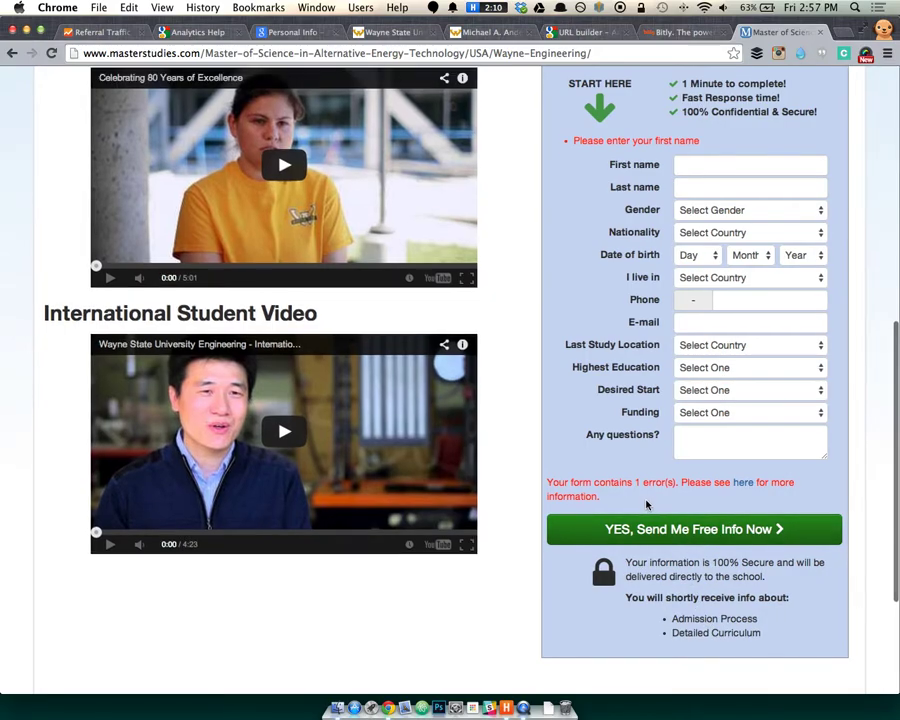
pyautogui.scroll(7, 603, 483)
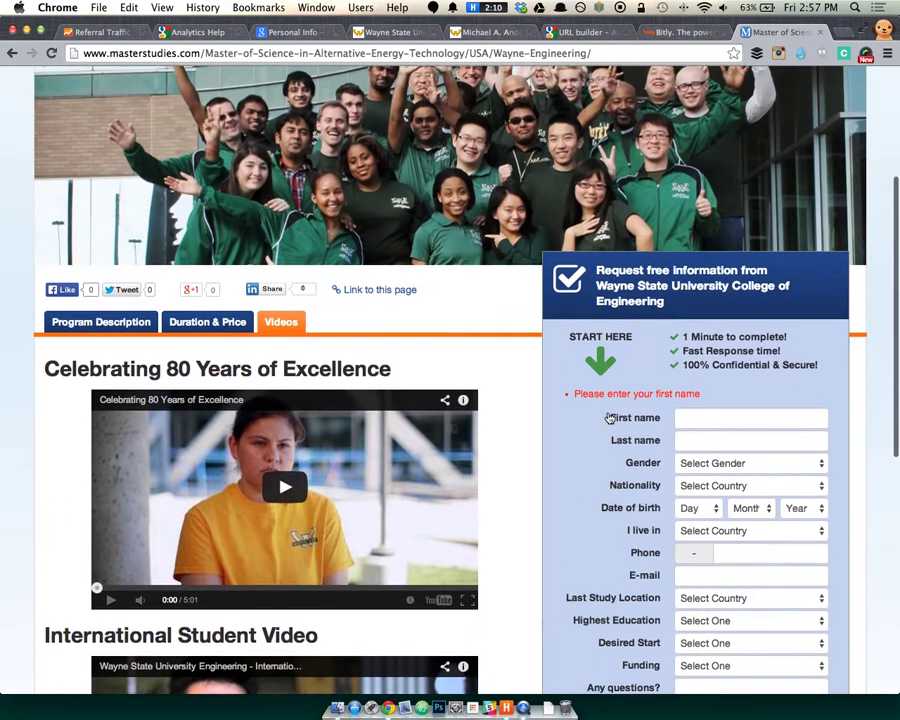
pyautogui.scroll(4, 224, 205)
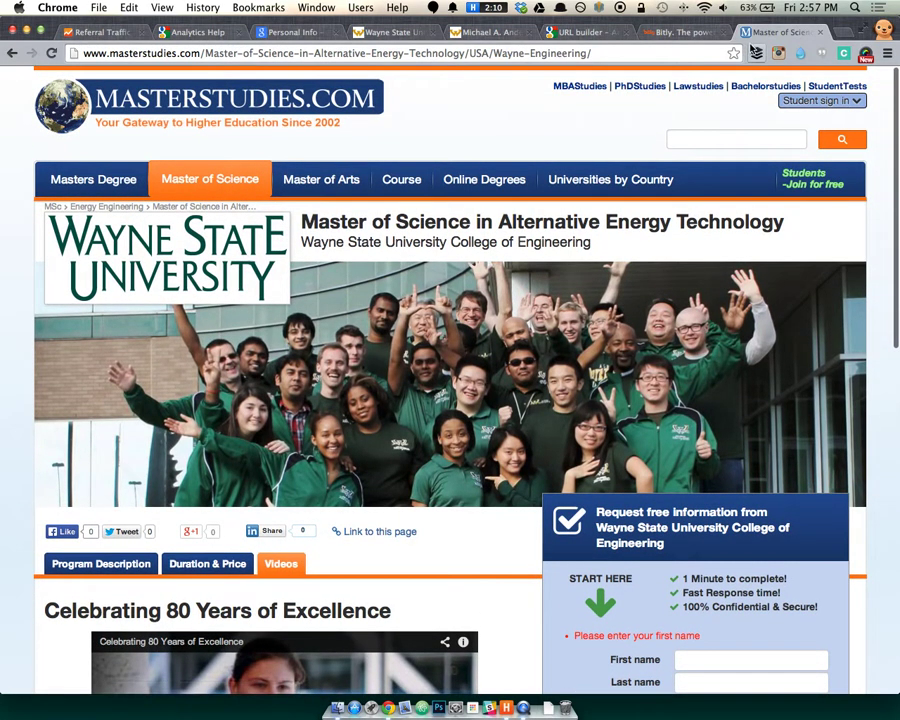
# Back in Analytics, open the Acquisition Campaigns report and scroll through it.
pyautogui.click(124, 33)
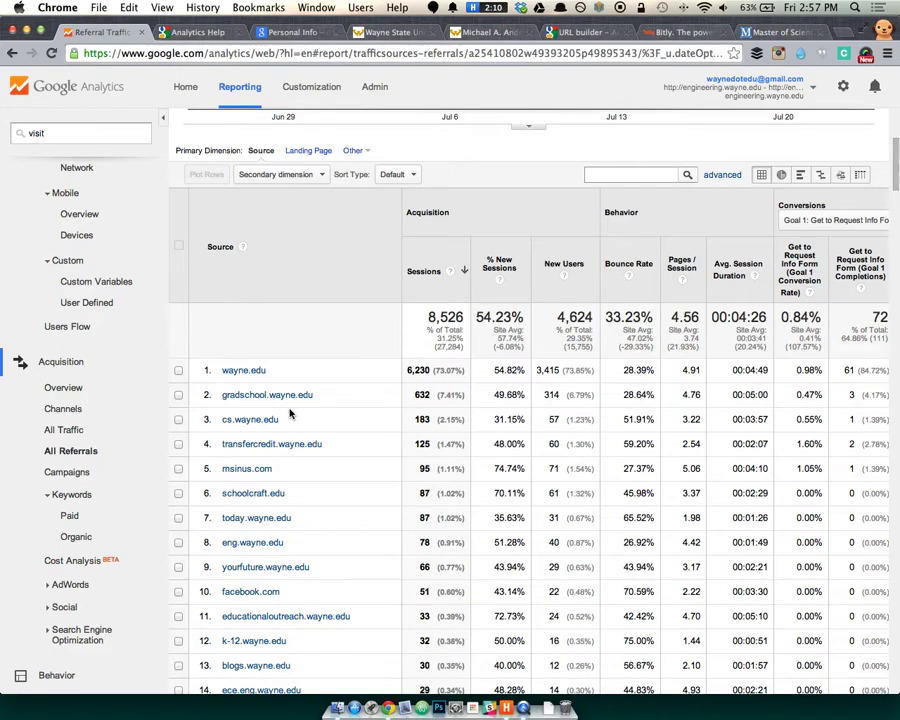
pyautogui.click(68, 472)
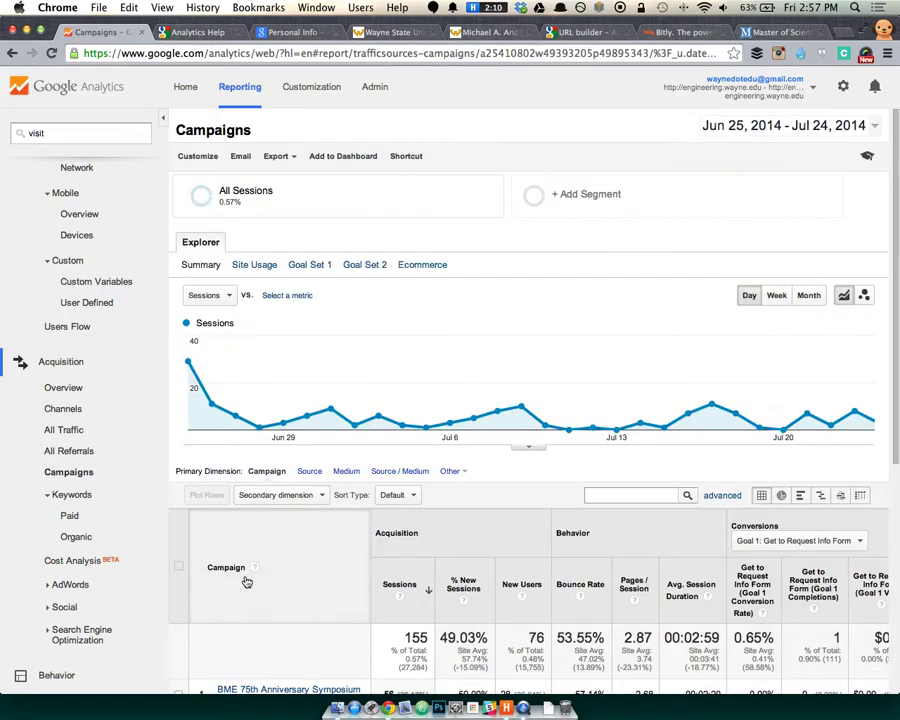
pyautogui.scroll(-3, 241, 567)
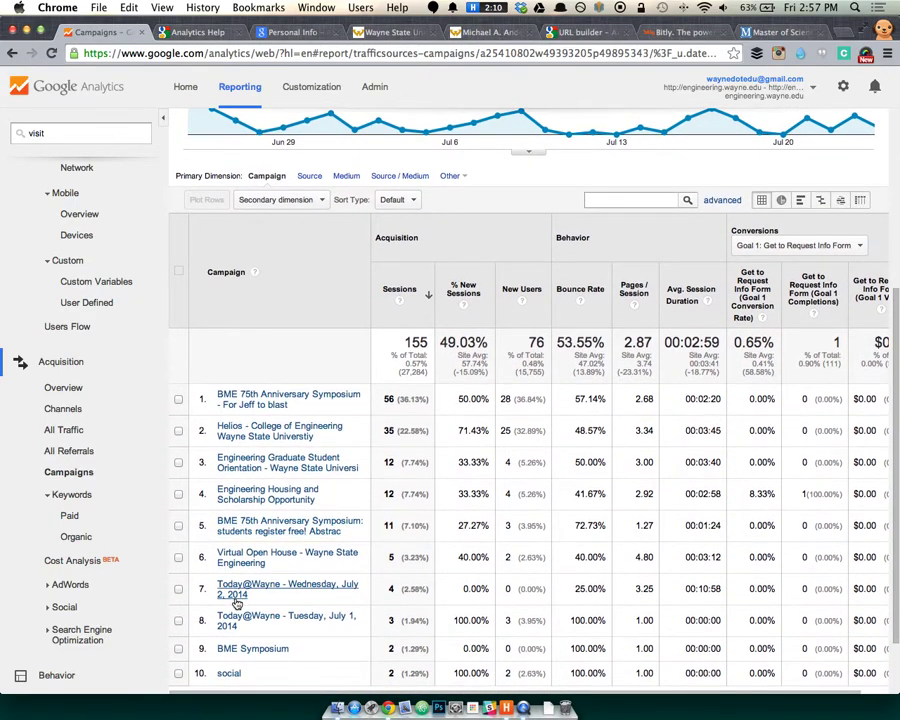
pyautogui.scroll(-2, 322, 601)
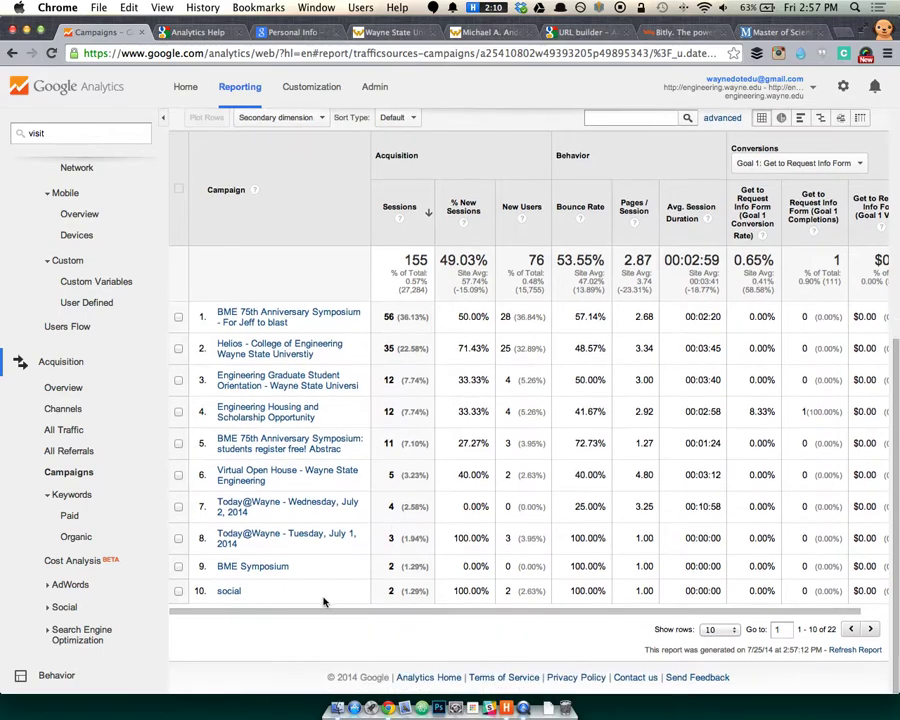
# Review the BME 75th Anniversary Symposium campaign, return to the Campaigns list, and open a new tab.
pyautogui.click(272, 321)
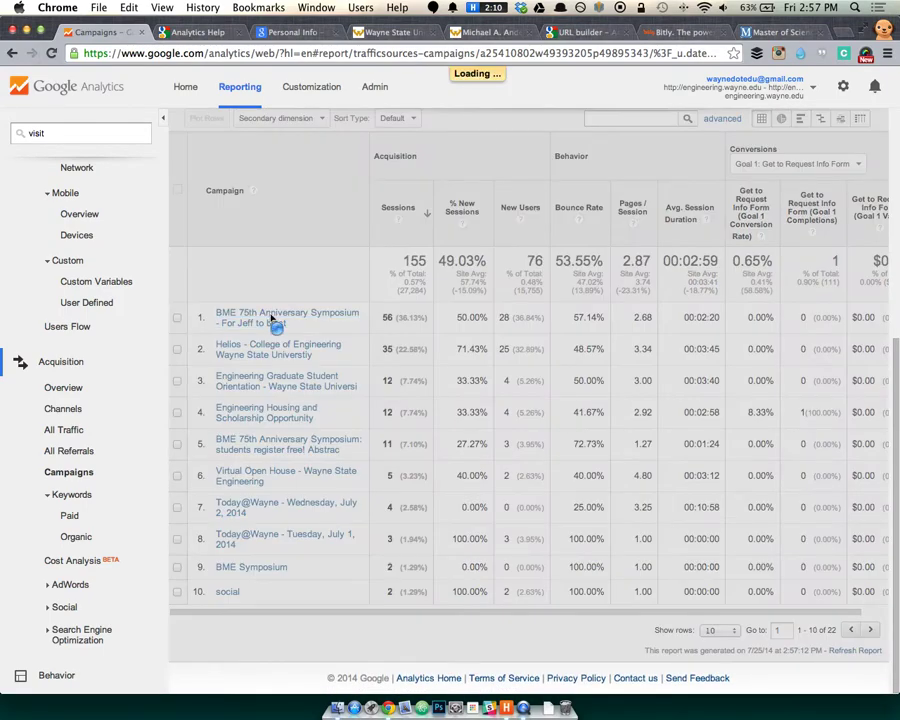
pyautogui.scroll(-3, 449, 537)
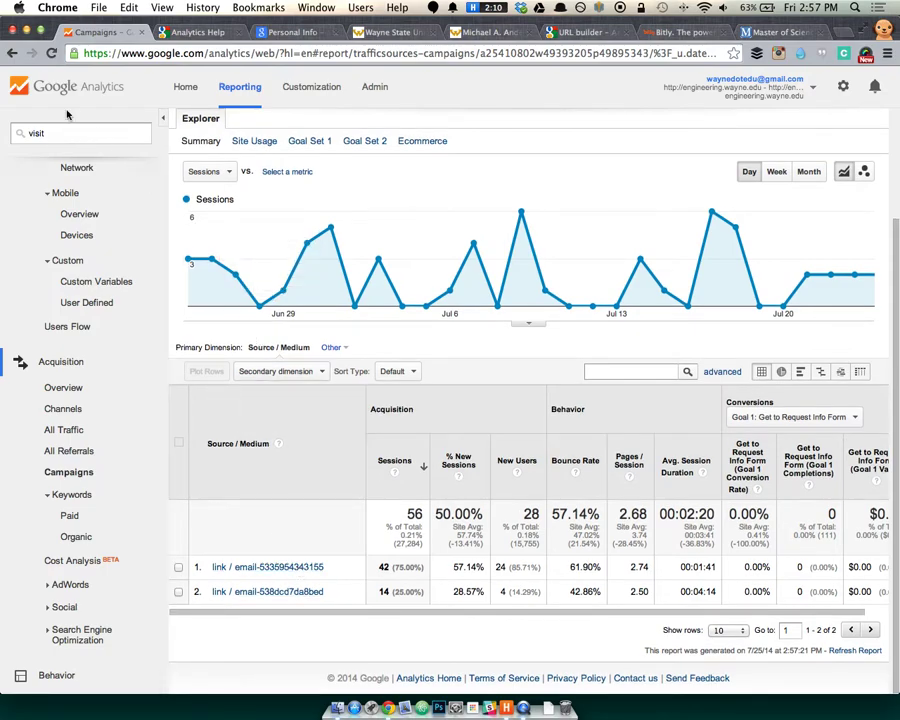
pyautogui.click(12, 50)
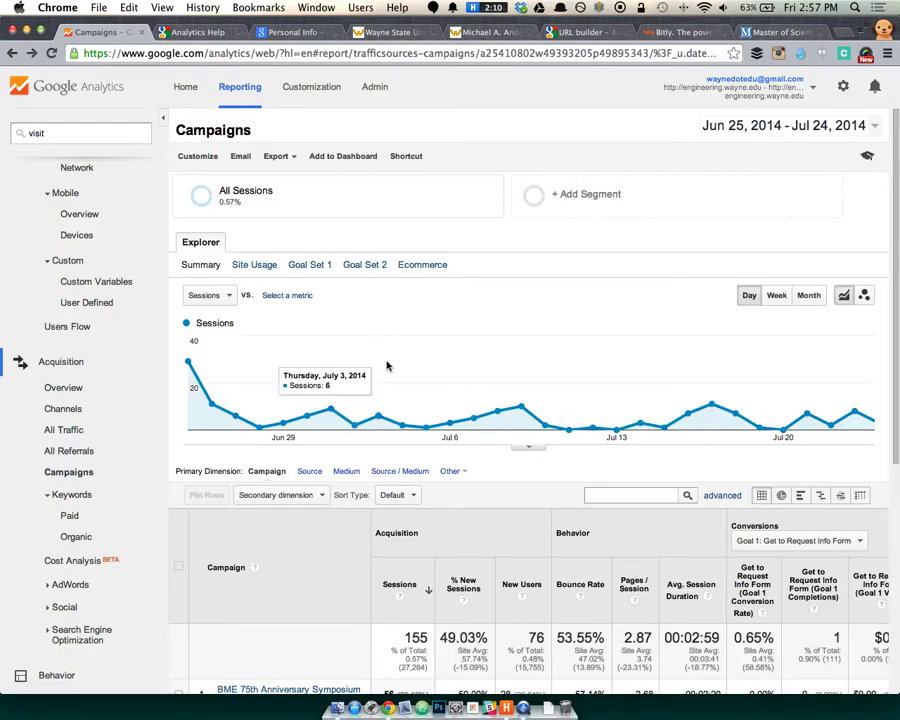
pyautogui.scroll(-5, 387, 366)
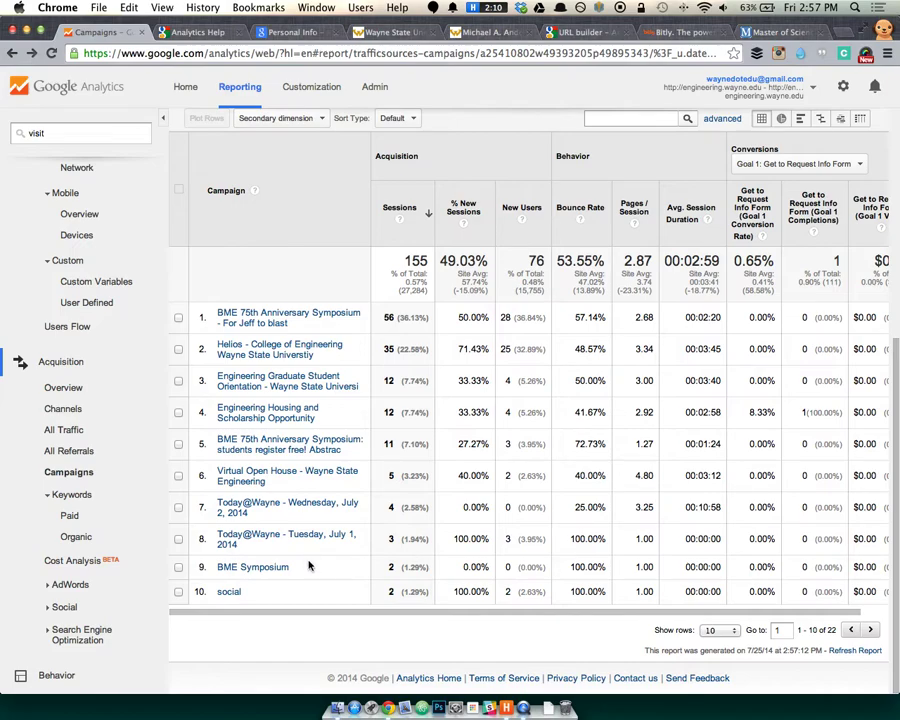
pyautogui.press('super+t')
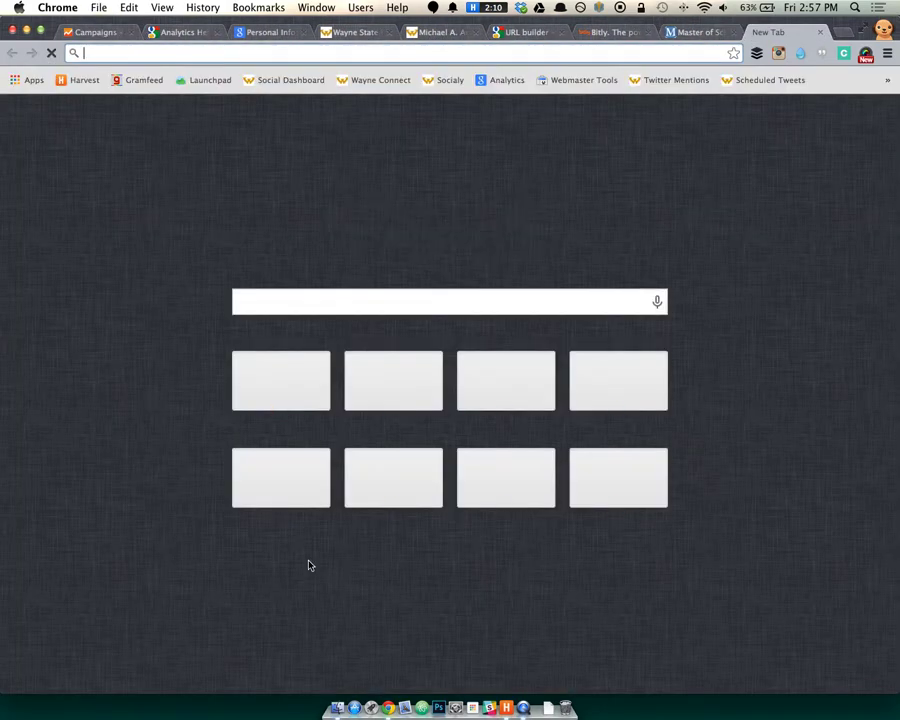
# Load go.wayne.edu, then close that tab.
pyautogui.write('go.wayne.edu')
pyautogui.press('Return')
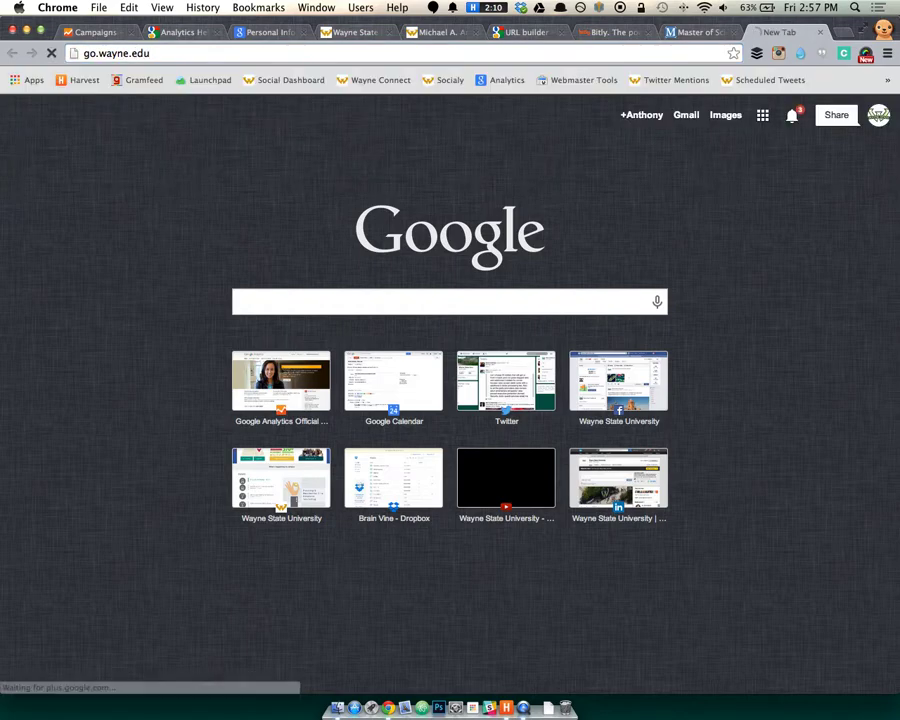
pyautogui.press('super+w')
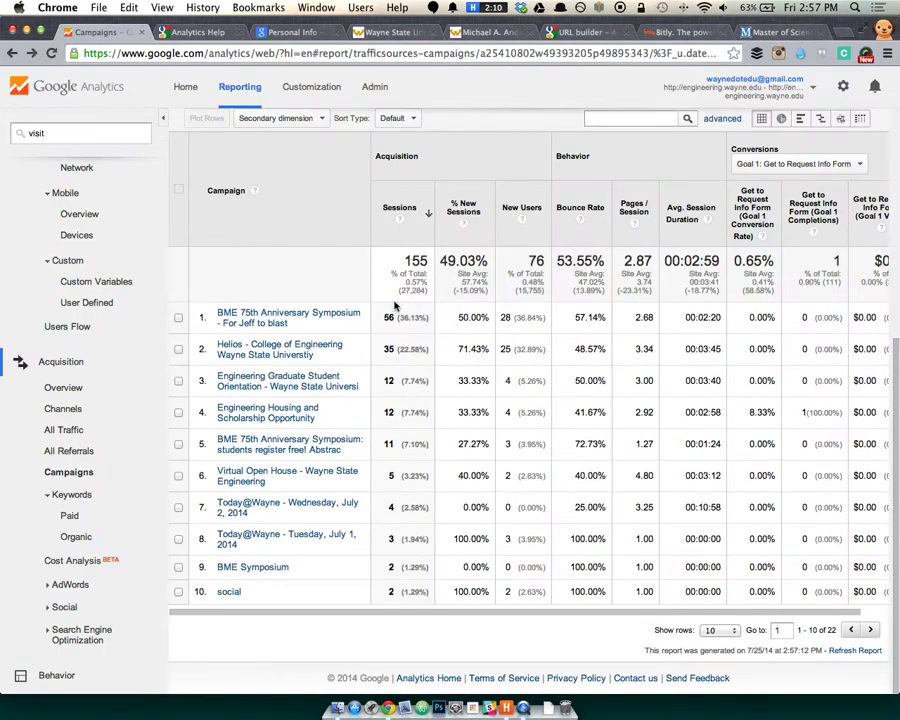
# Log in to cms.wayne.edu, view the Short URL form's Medium and Campaign fields, then return to Analytics.
pyautogui.press('super+t')
pyautogui.write('cms')
pyautogui.press('Return')
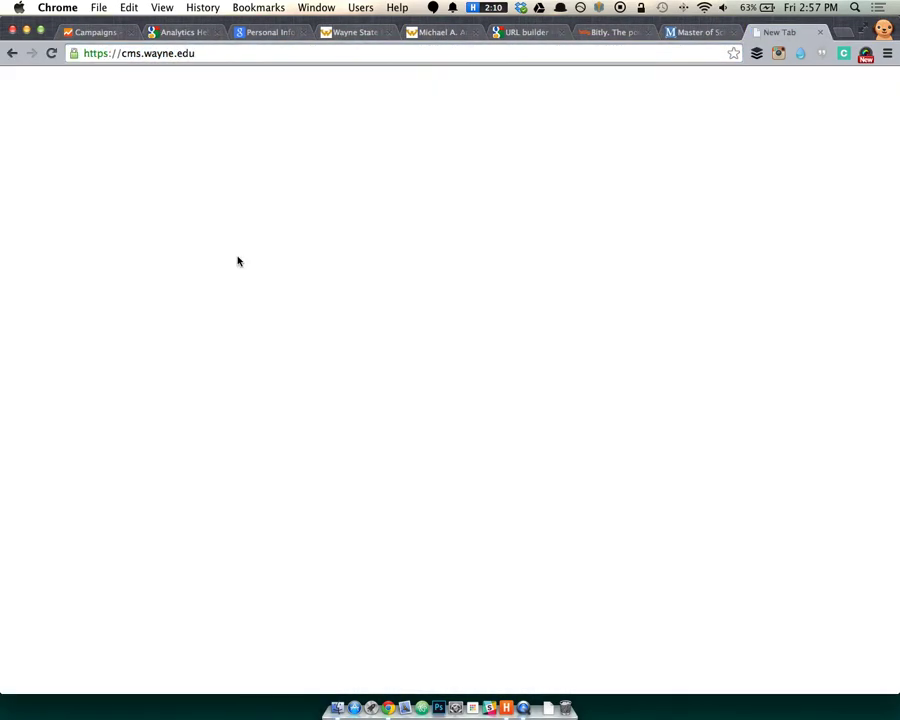
pyautogui.write('ak')
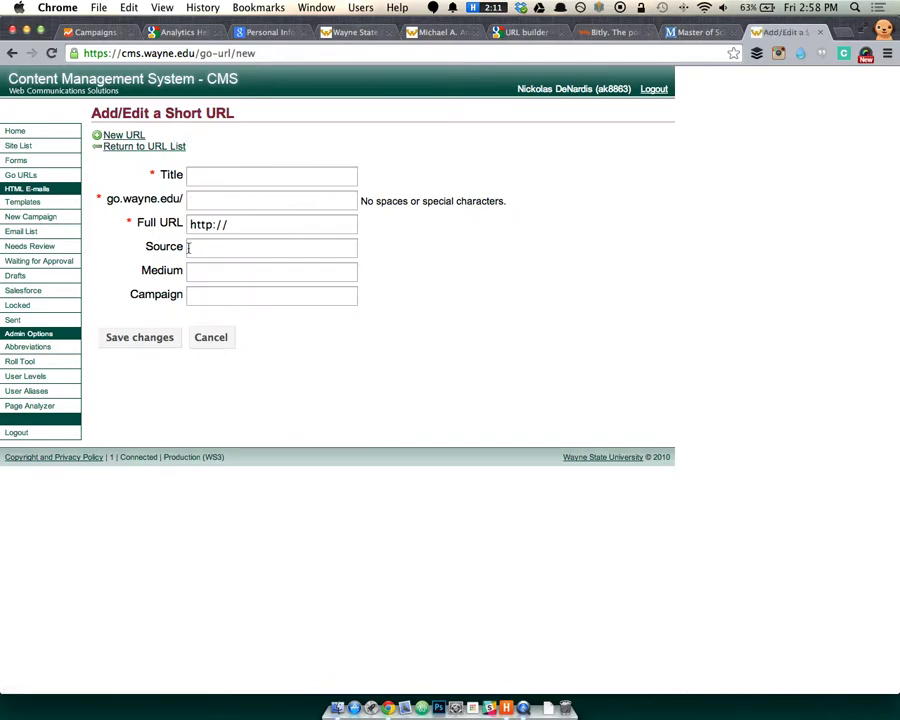
pyautogui.click(217, 270)
pyautogui.click(230, 295)
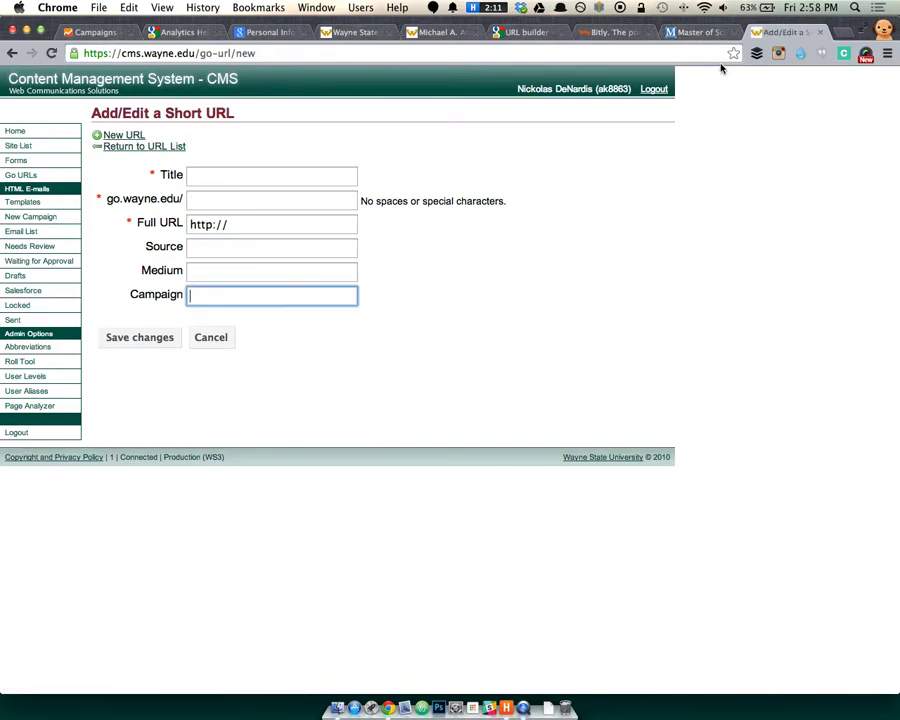
pyautogui.click(93, 32)
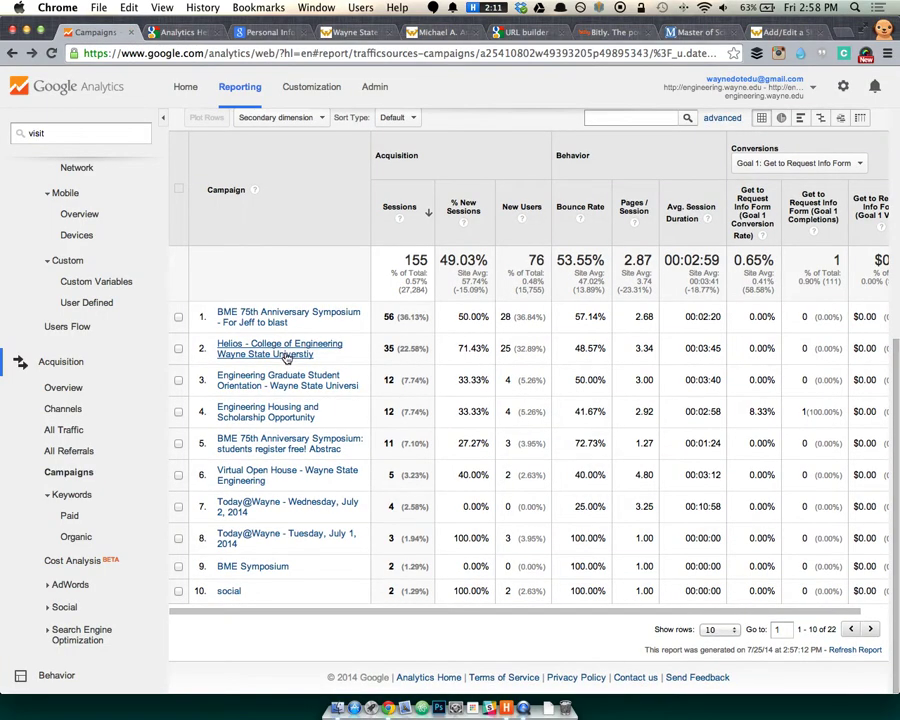
# Set the Campaigns table to 50 rows so all 22 campaigns show on one page.
pyautogui.click(712, 630)
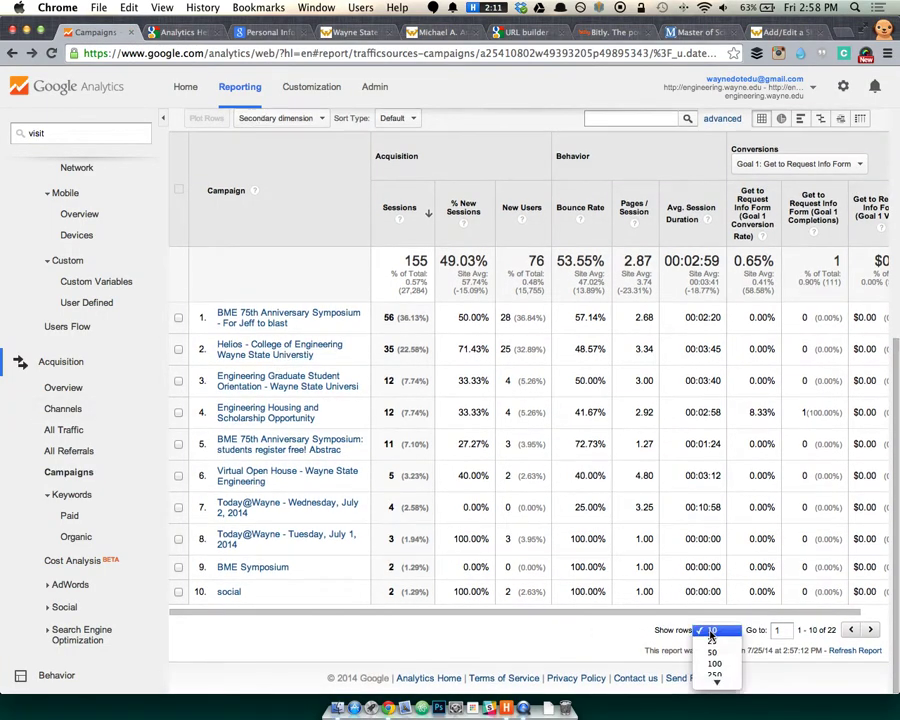
pyautogui.click(712, 654)
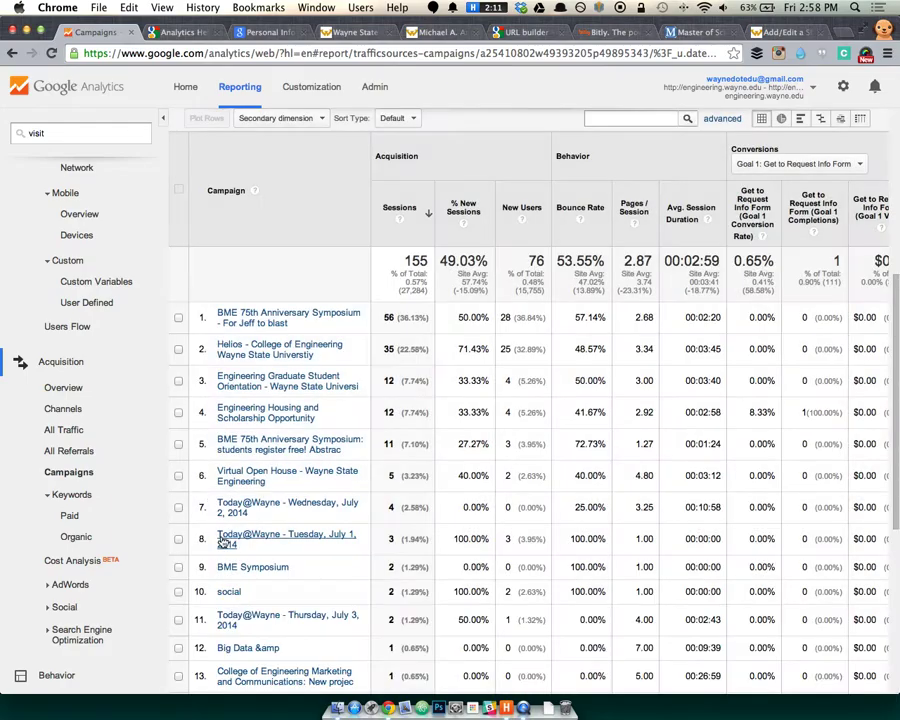
pyautogui.scroll(-5, 222, 560)
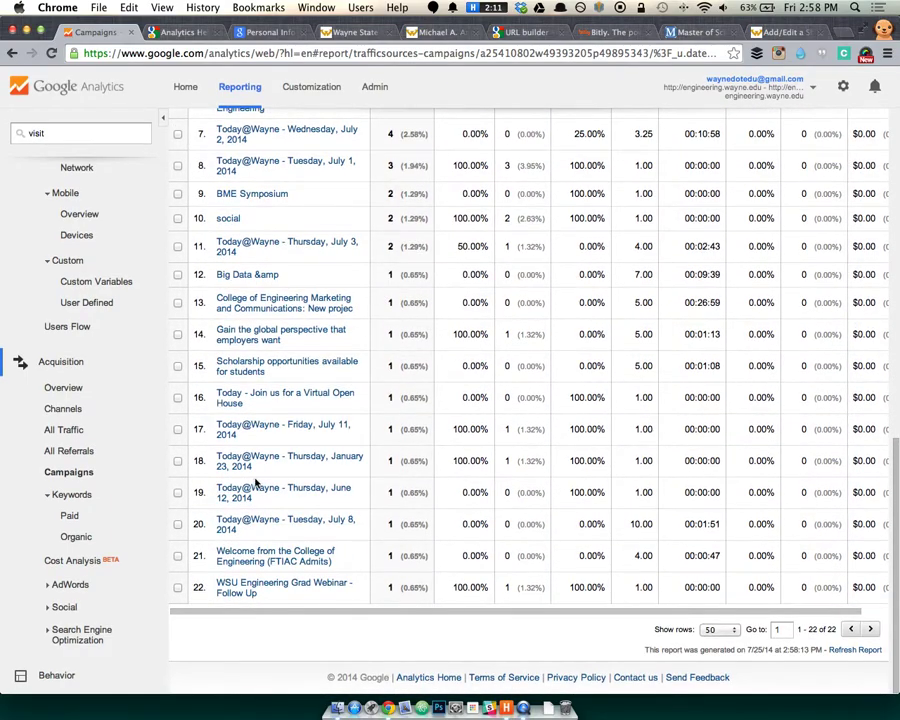
pyautogui.scroll(3, 255, 485)
pyautogui.scroll(5, 318, 488)
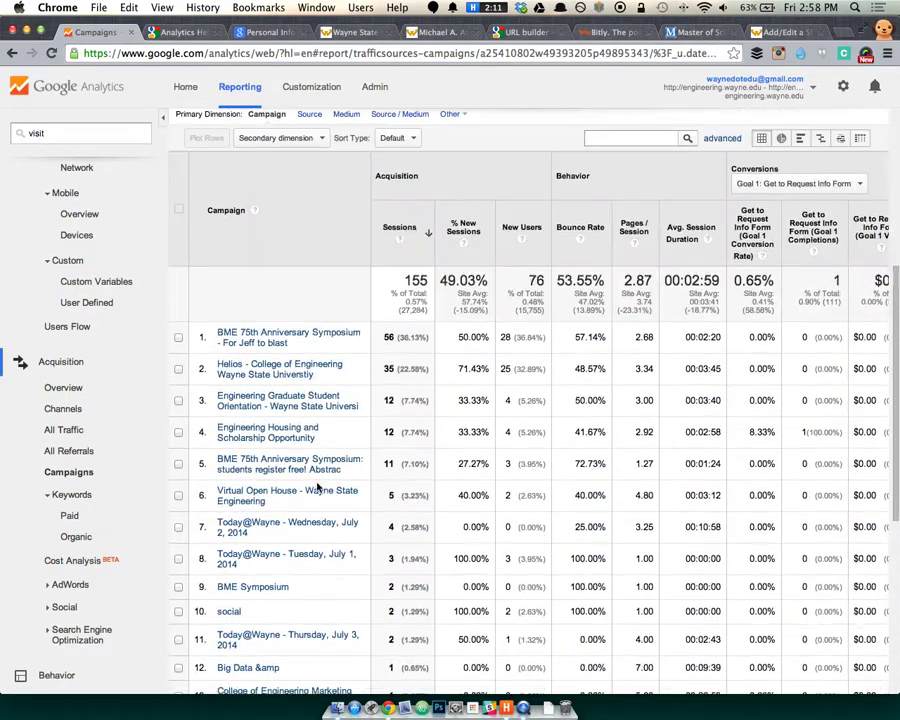
# In the CMS, return to the Go URL list and browse its source, medium and campaign tags.
pyautogui.click(800, 33)
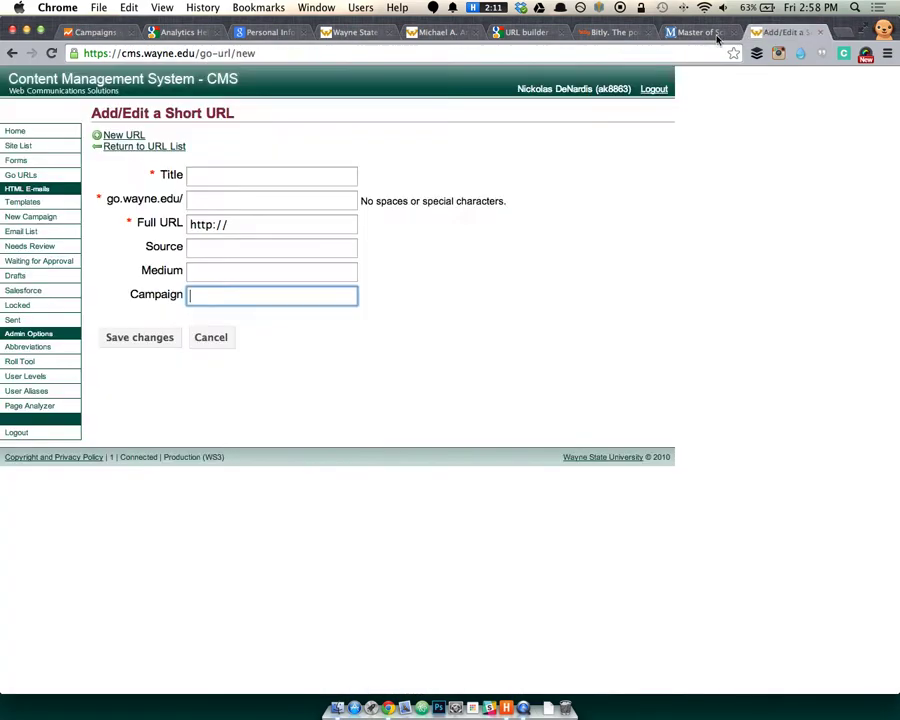
pyautogui.click(178, 147)
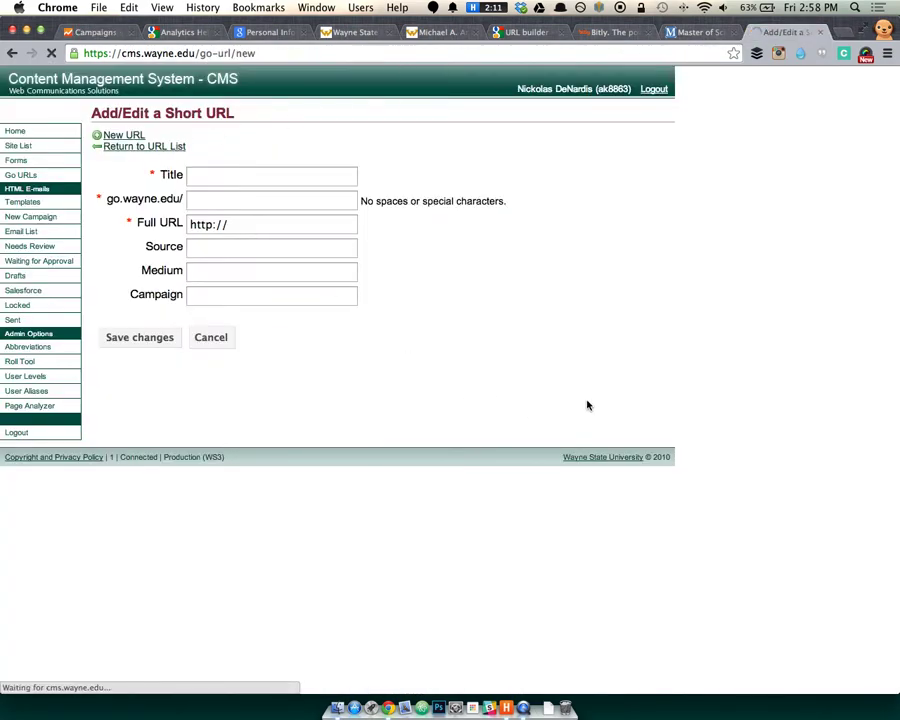
pyautogui.moveTo(486, 197); pyautogui.dragTo(590, 200)
pyautogui.click(592, 227)
pyautogui.scroll(-10, 592, 227)
pyautogui.scroll(-10, 597, 240)
pyautogui.scroll(20, 520, 285)
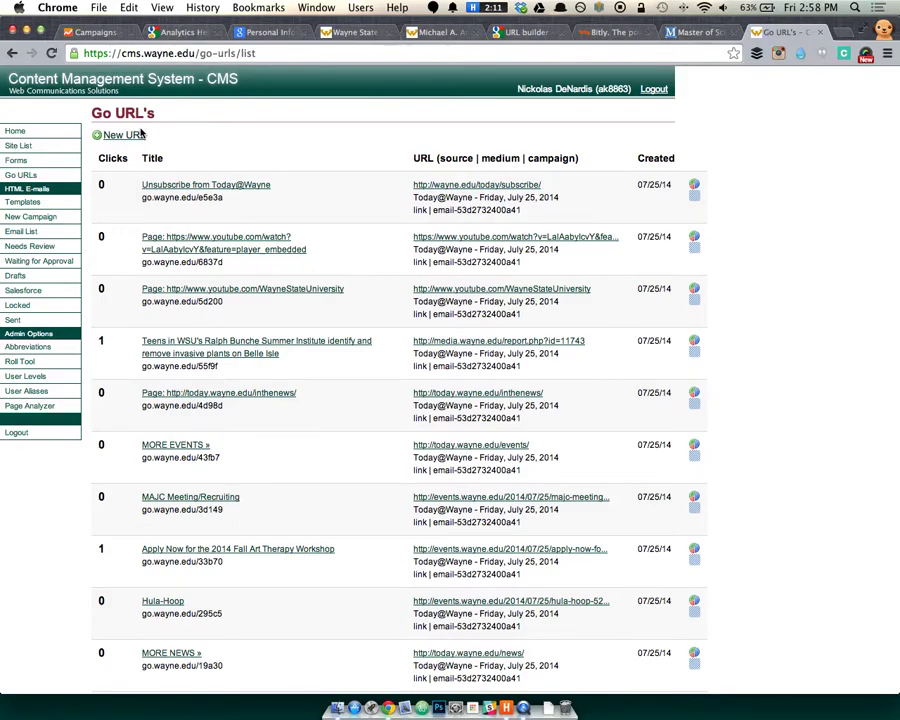
# Look at the New URL form, go back to the Go URL list, and close the CMS tab.
pyautogui.click(140, 135)
pyautogui.click(229, 172)
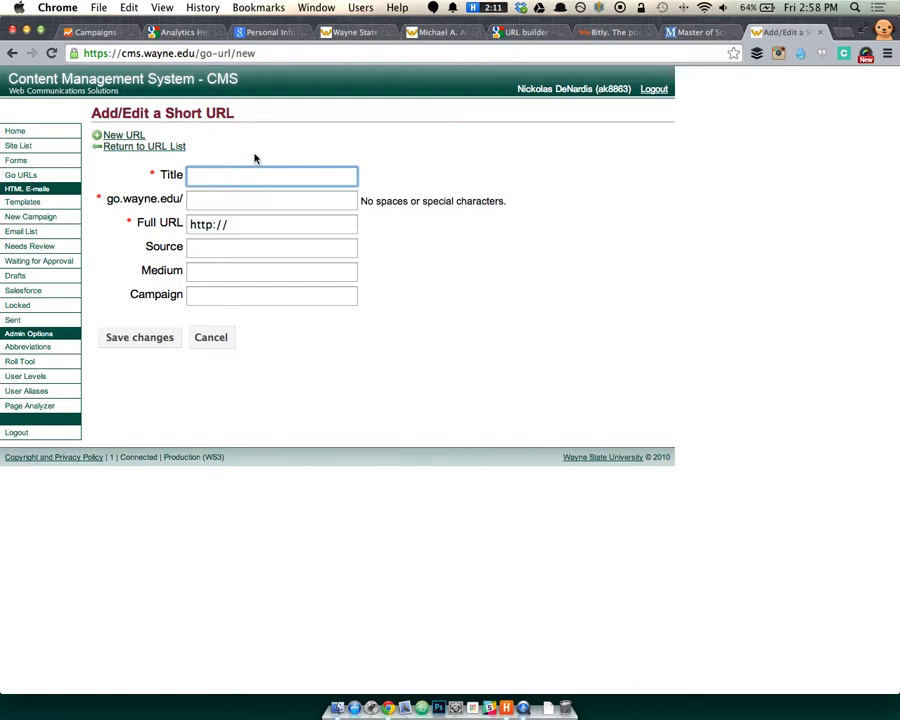
pyautogui.click(118, 139)
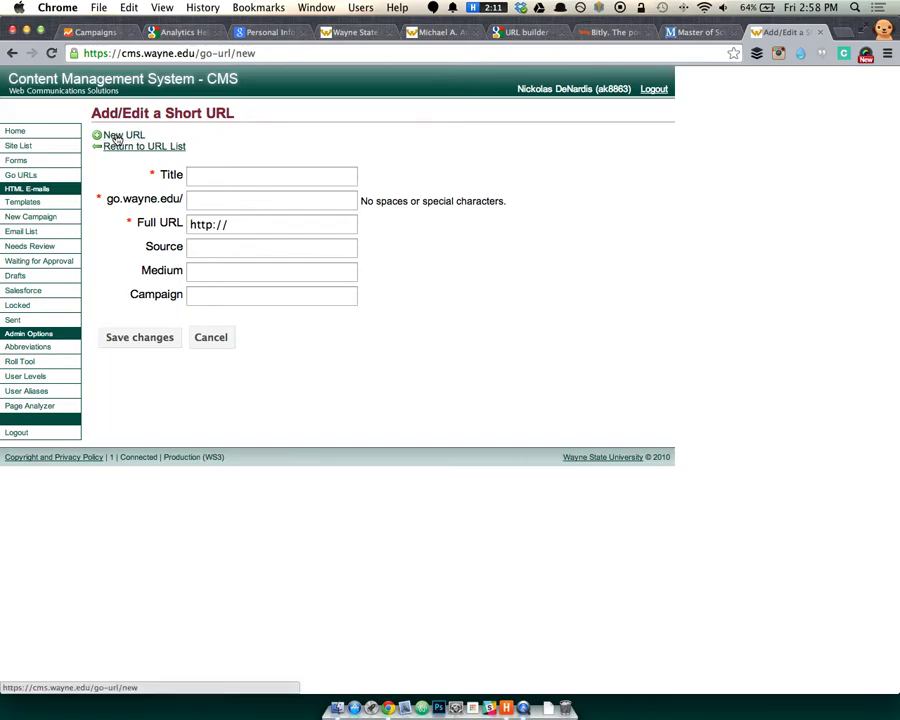
pyautogui.click(128, 146)
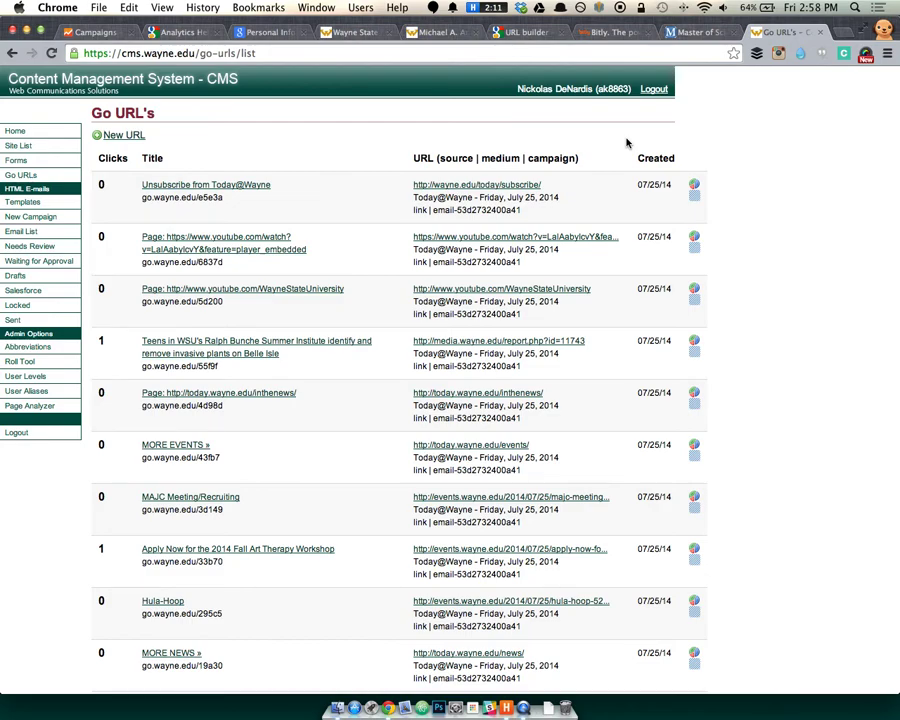
pyautogui.press('super+w')
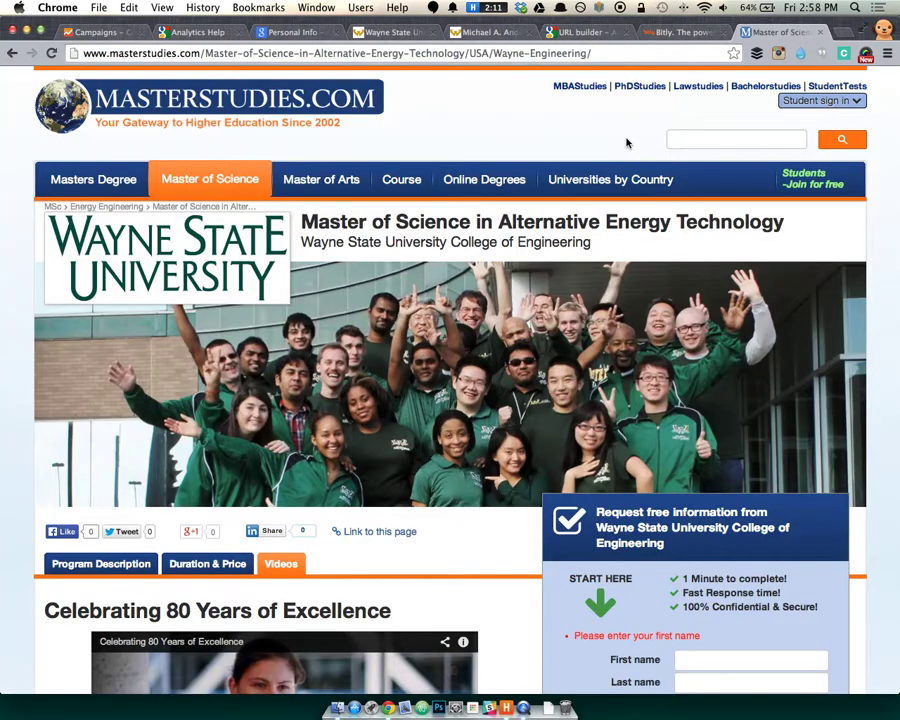
# Search the Analytics account selector for 'you' to reveal the Your Future views.
pyautogui.click(112, 33)
pyautogui.scroll(5, 530, 145)
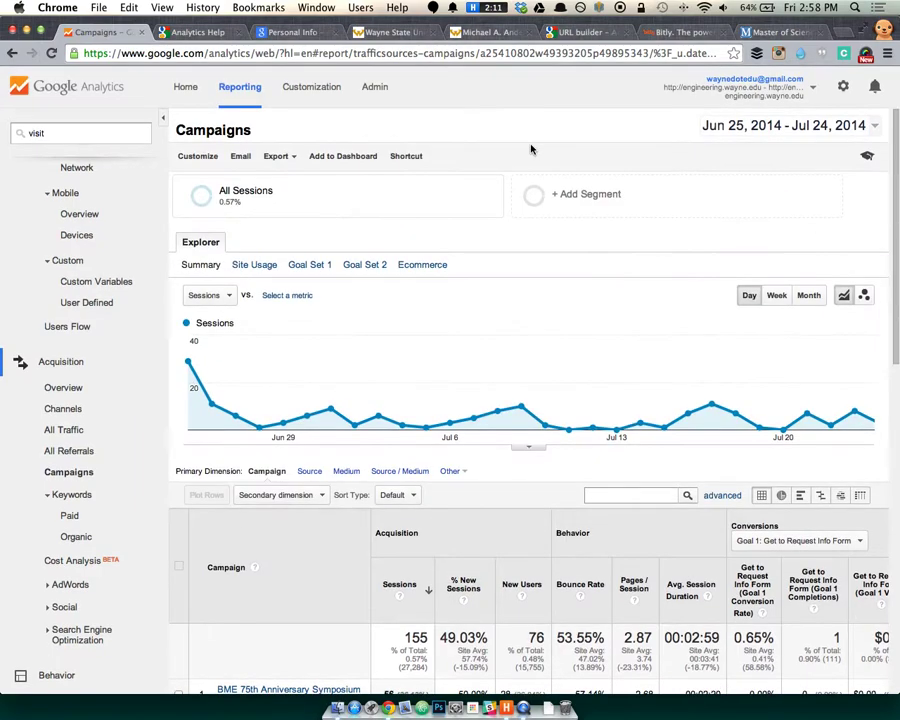
pyautogui.click(736, 91)
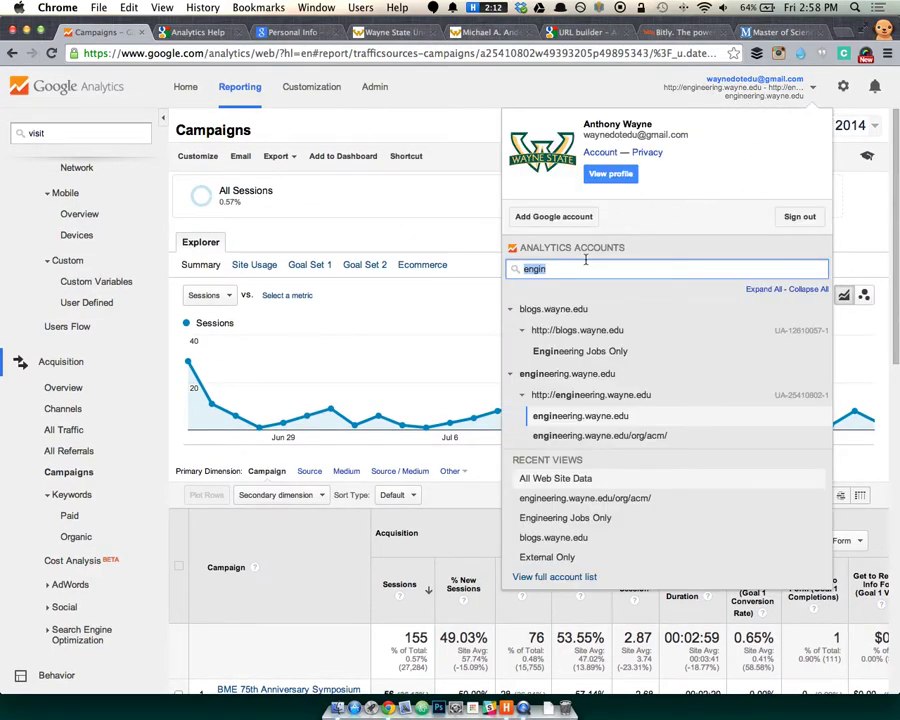
pyautogui.press('BackSpace')
pyautogui.write('you')
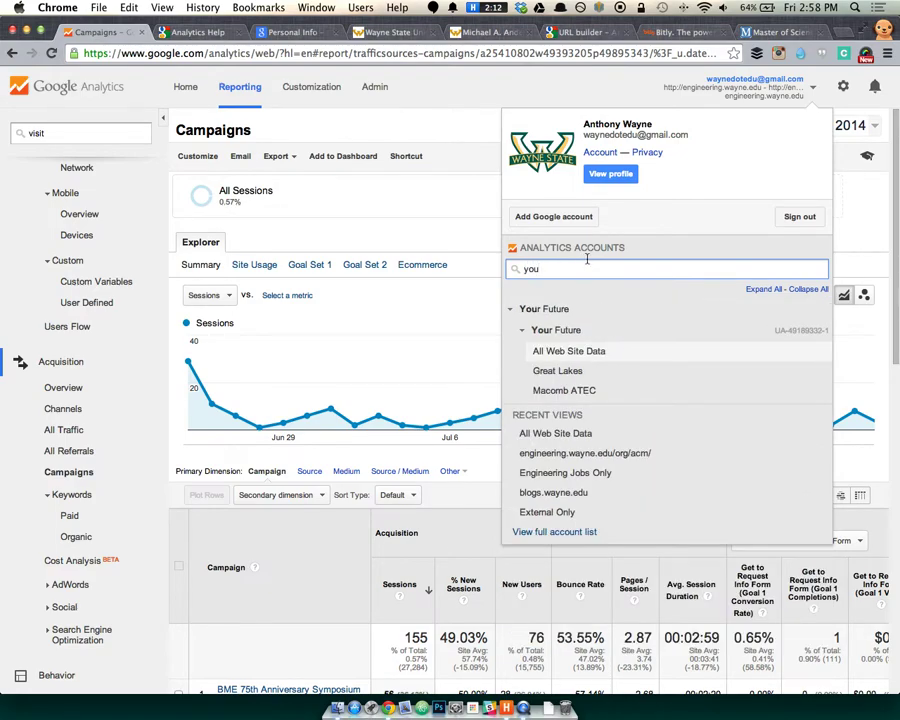
# Open Your Future's All Web Site Data Campaigns table and pick Macomb ATEC (3,422 sessions).
pyautogui.click(408, 352)
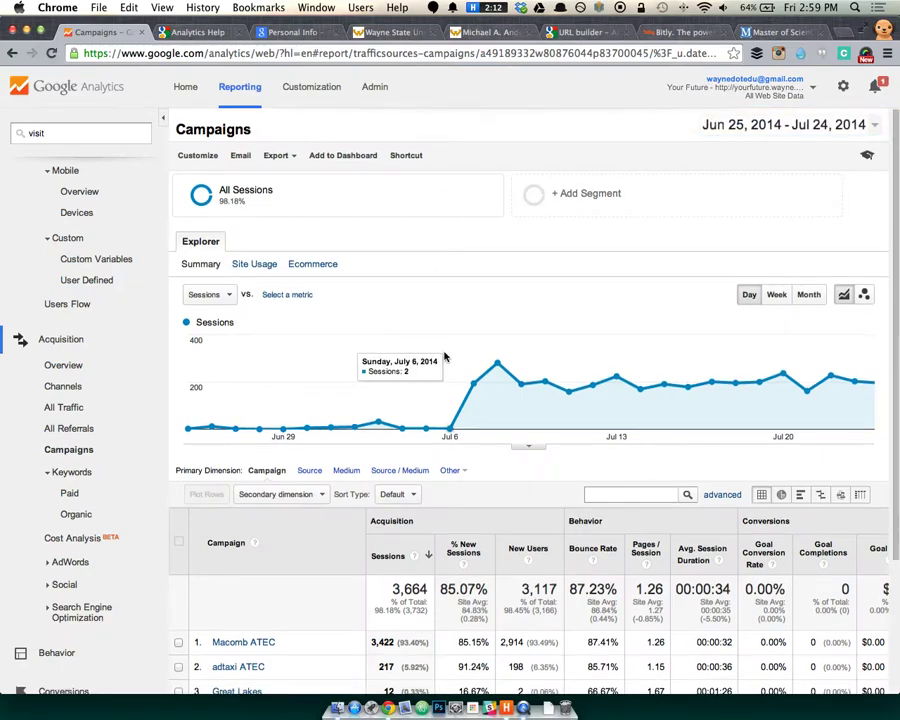
pyautogui.scroll(-4, 445, 357)
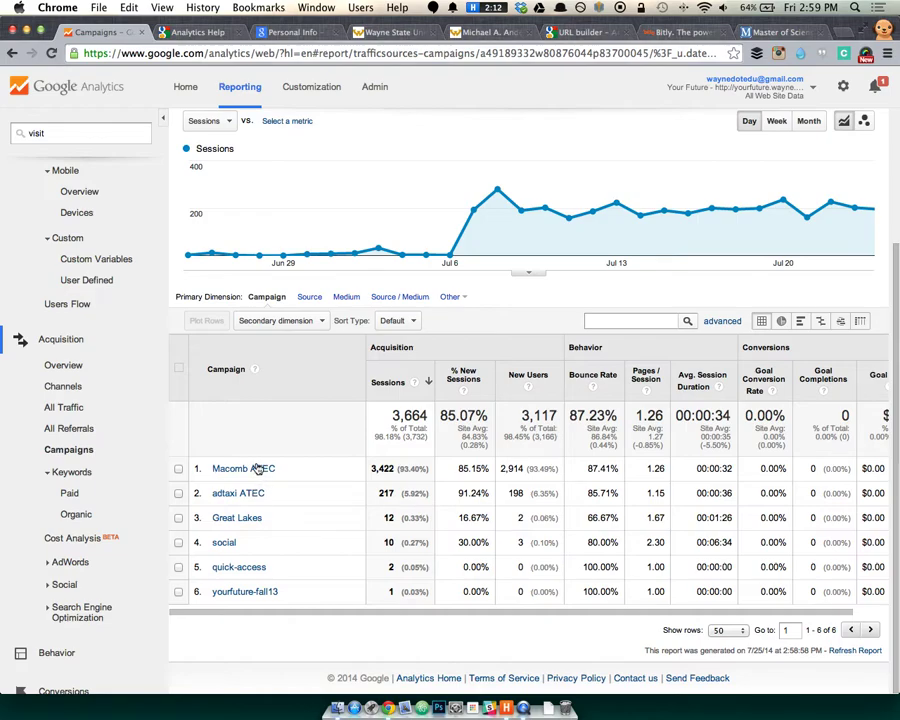
pyautogui.click(253, 470)
# Scroll Macomb ATEC's source/medium breakdown: go-url / billboard 3,112 and go-url / ad 310.
pyautogui.scroll(-3, 257, 480)
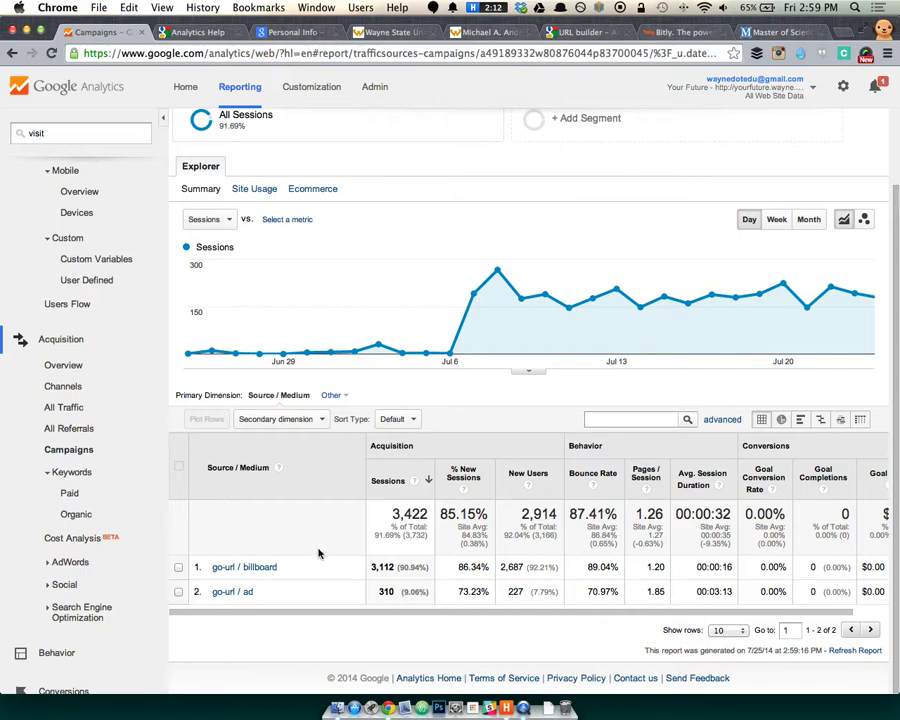
pyautogui.scroll(-1, 71, 478)
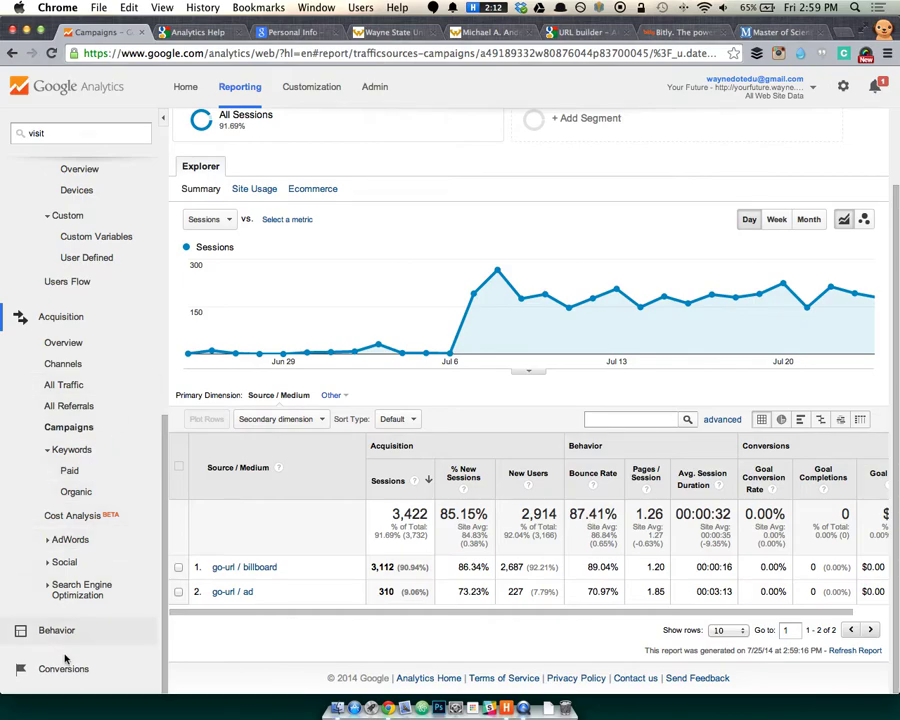
# Open the Social Overview report under Acquisition > Social.
pyautogui.click(66, 562)
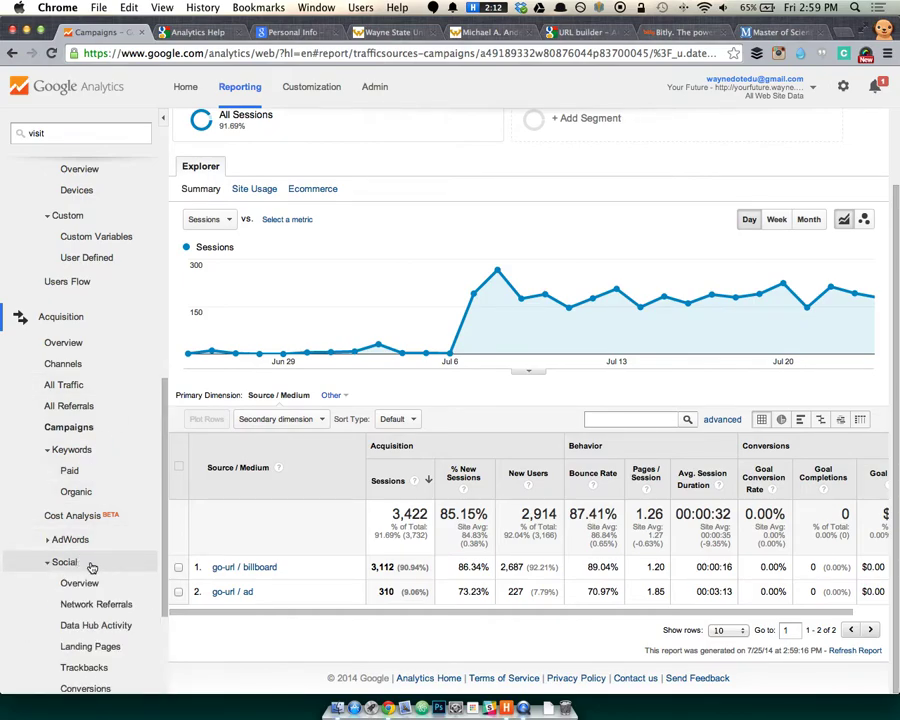
pyautogui.click(92, 590)
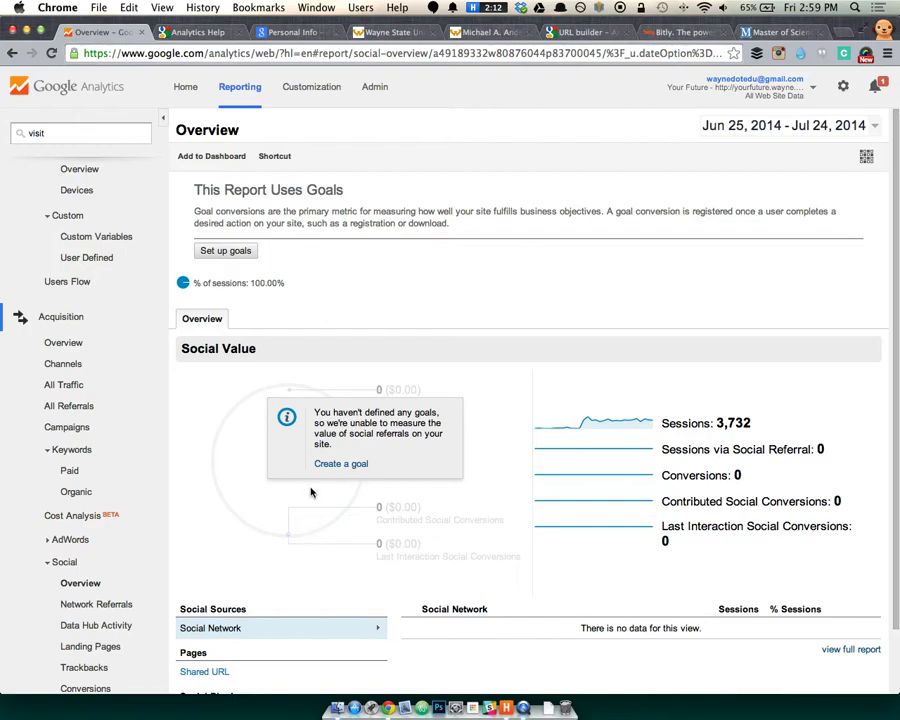
pyautogui.scroll(-1, 310, 492)
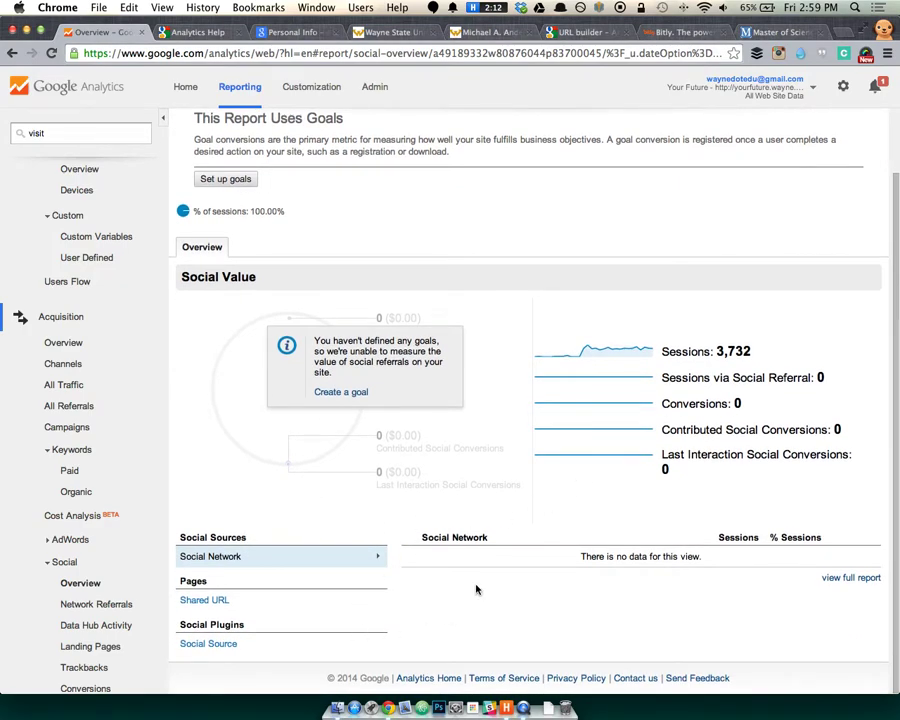
pyautogui.scroll(2, 558, 394)
pyautogui.click(745, 87)
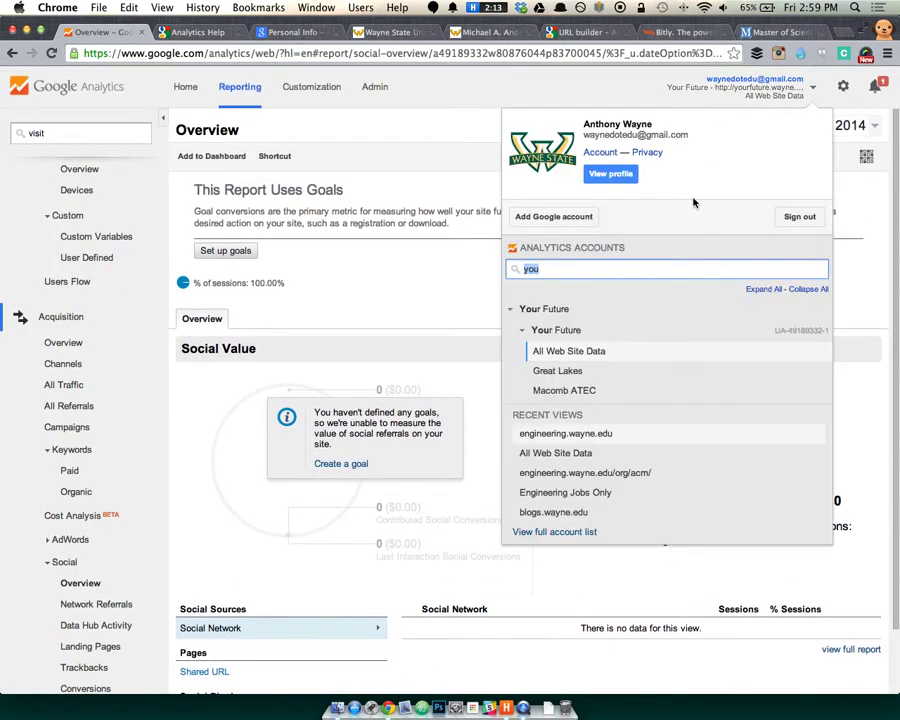
pyautogui.press('BackSpace')
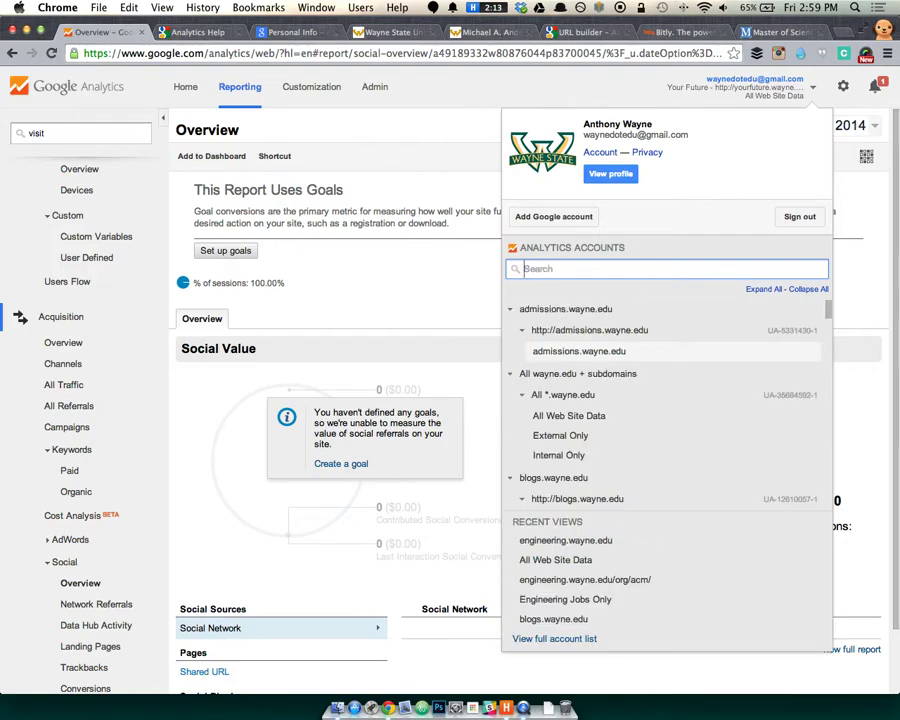
pyautogui.write('cfpca')
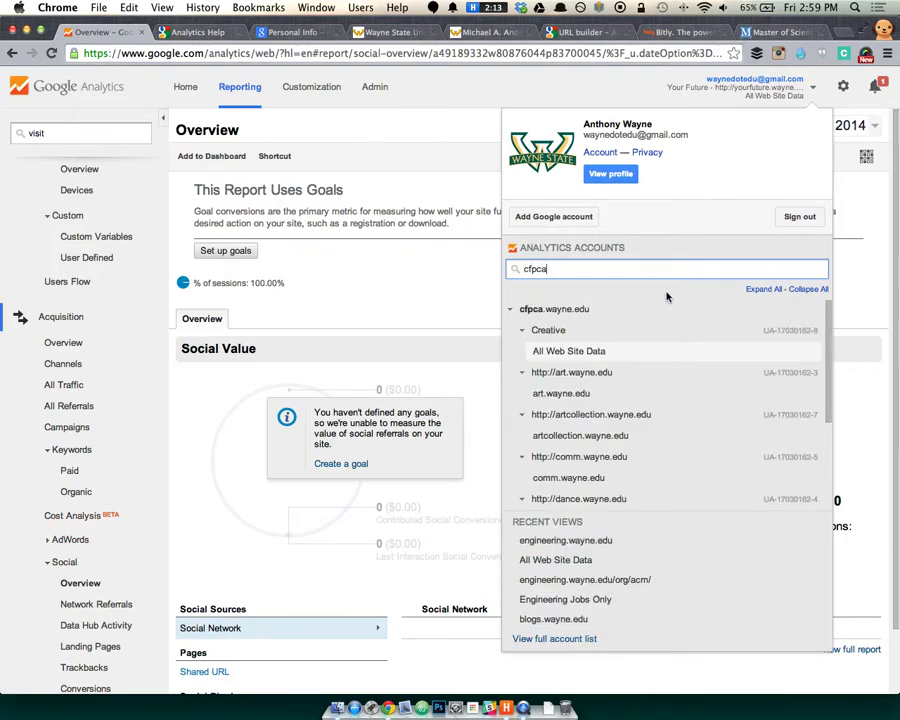
pyautogui.scroll(-3, 635, 392)
pyautogui.scroll(-2, 635, 400)
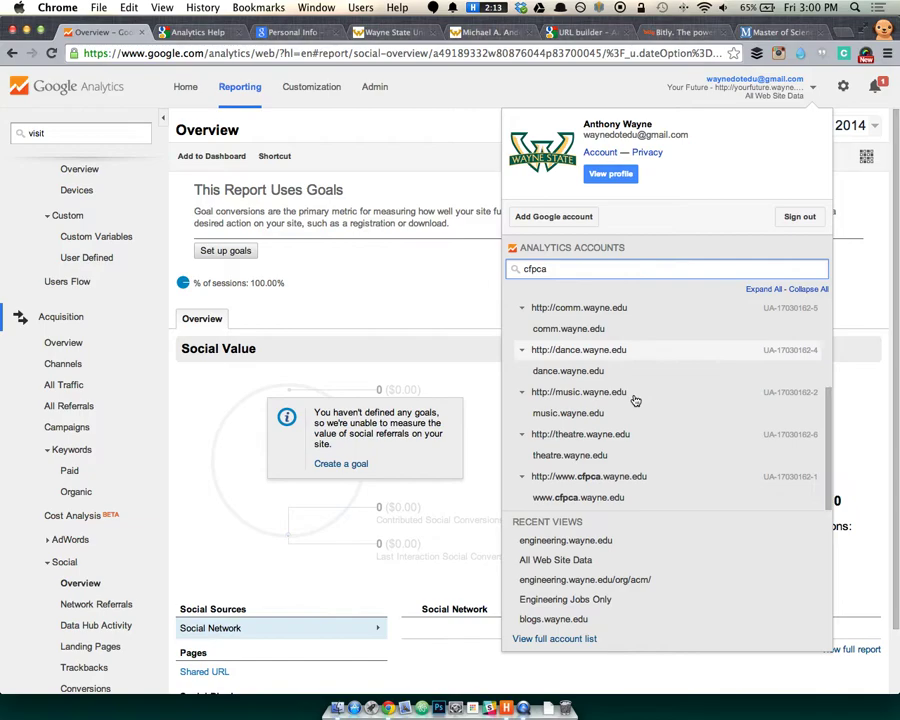
pyautogui.click(595, 498)
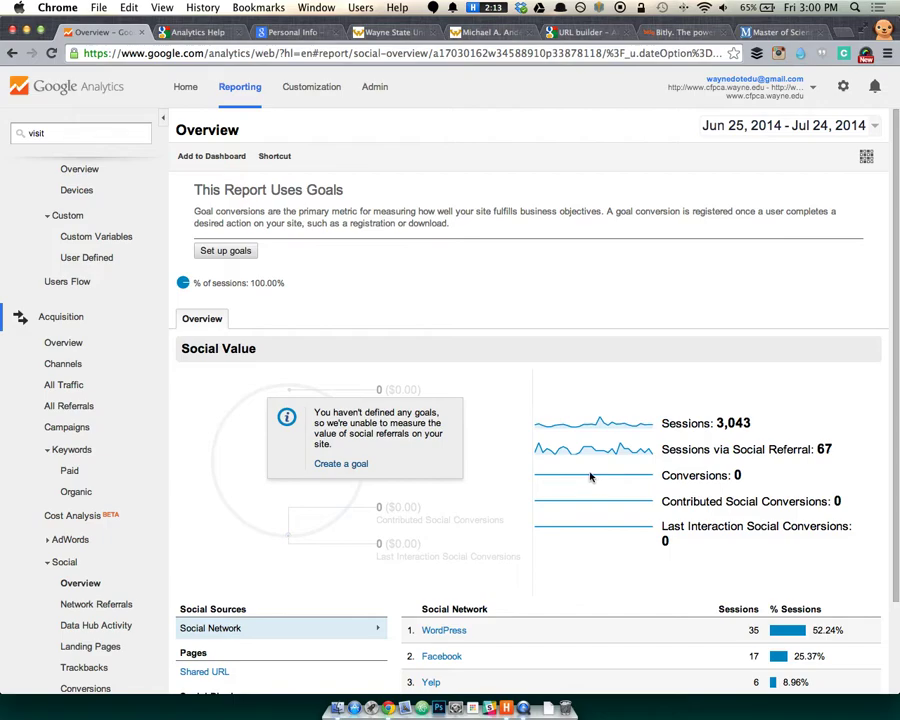
pyautogui.scroll(-3, 472, 395)
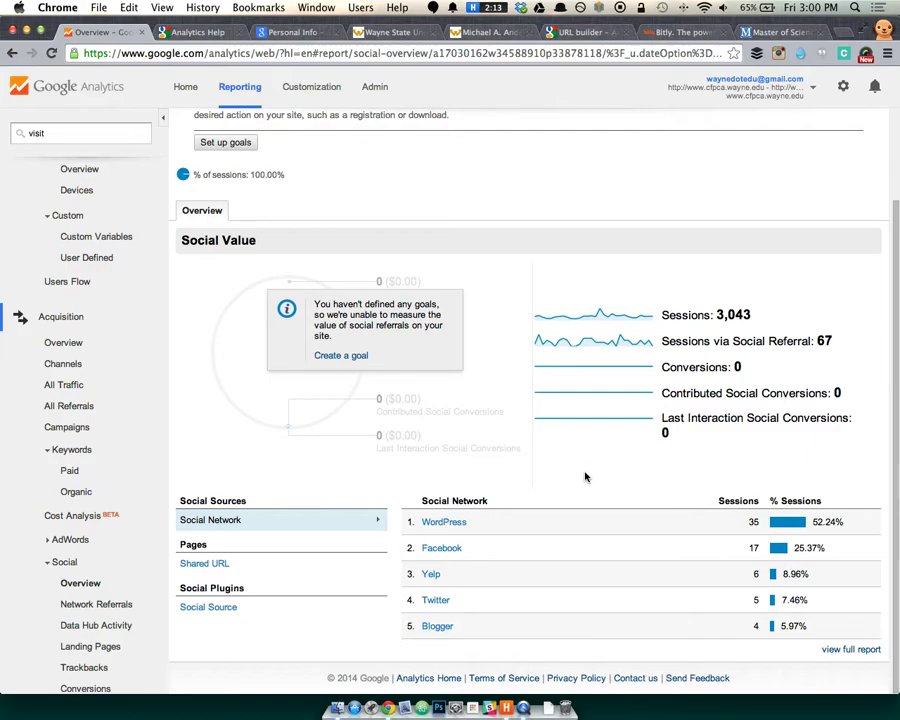
pyautogui.scroll(1, 771, 276)
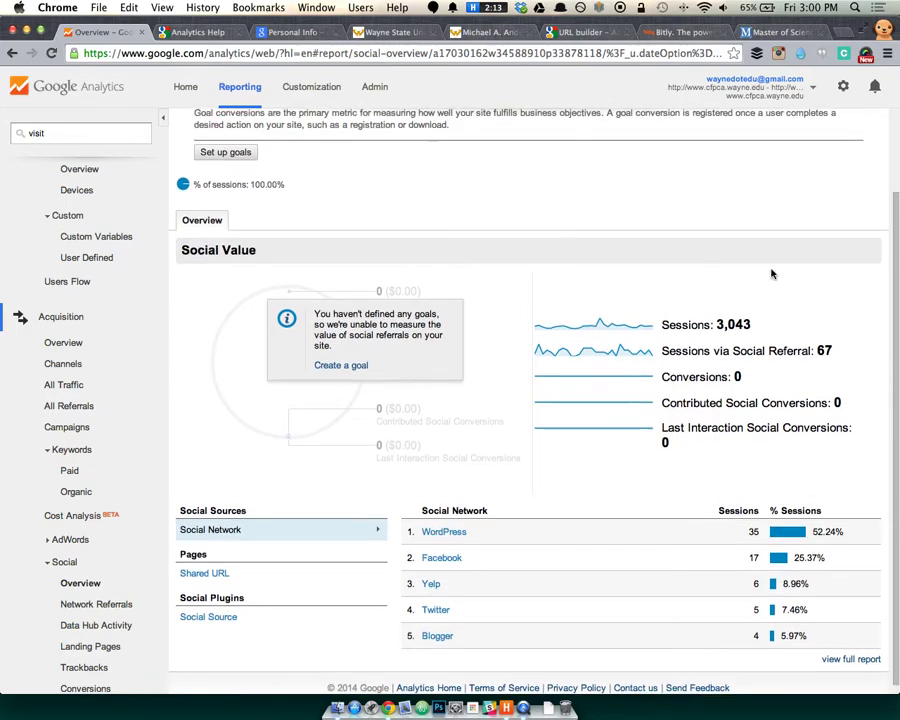
# Switch to the art.wayne.edu view, showing Facebook 4, LinkedIn 2 and Twitter 2 sessions.
pyautogui.click(760, 87)
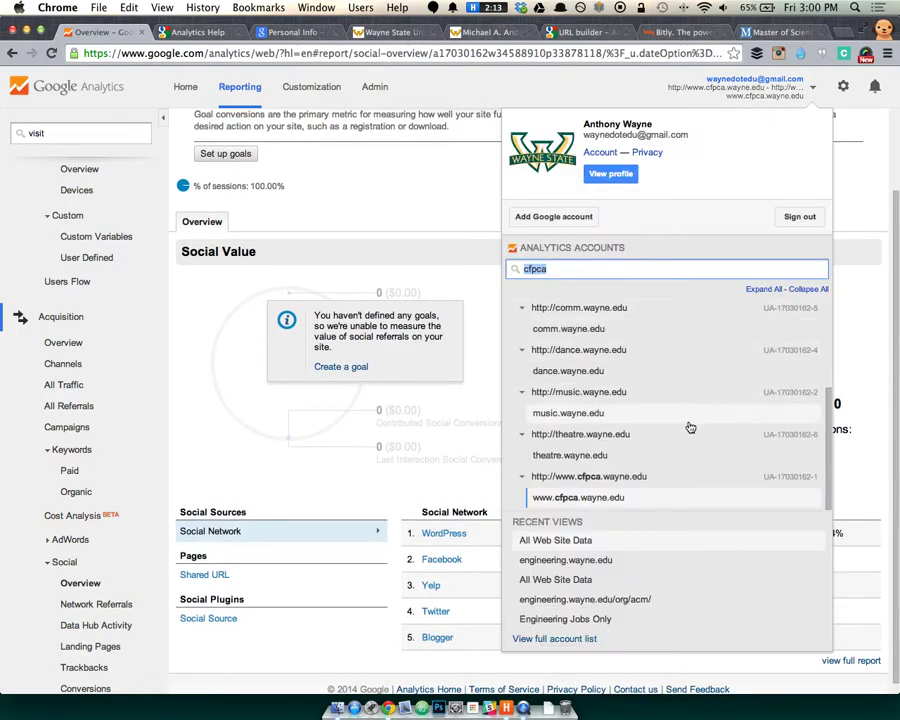
pyautogui.scroll(3, 705, 432)
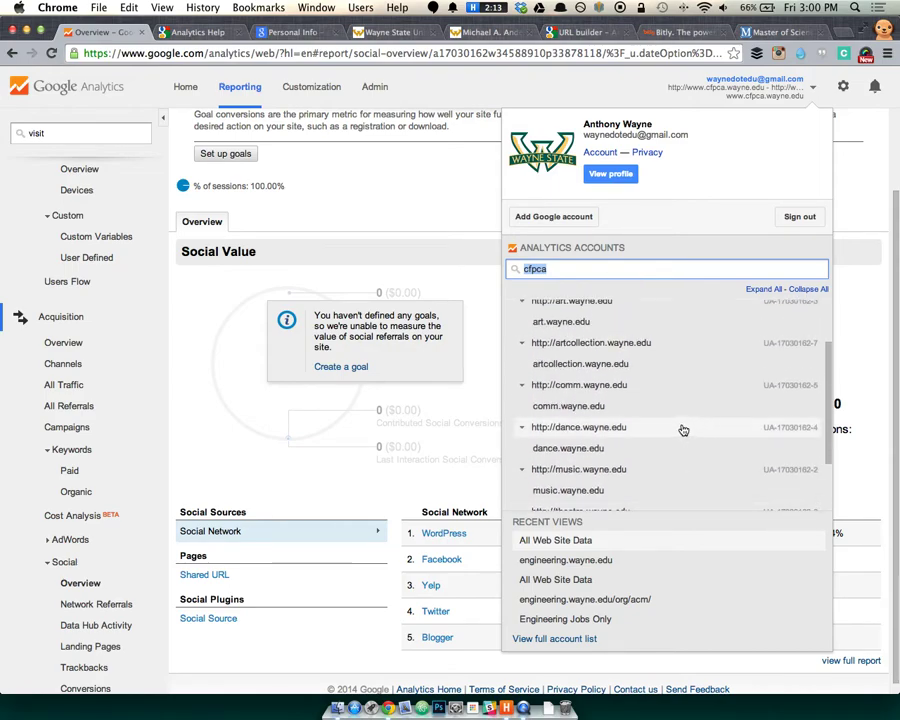
pyautogui.click(588, 322)
pyautogui.scroll(-2, 575, 320)
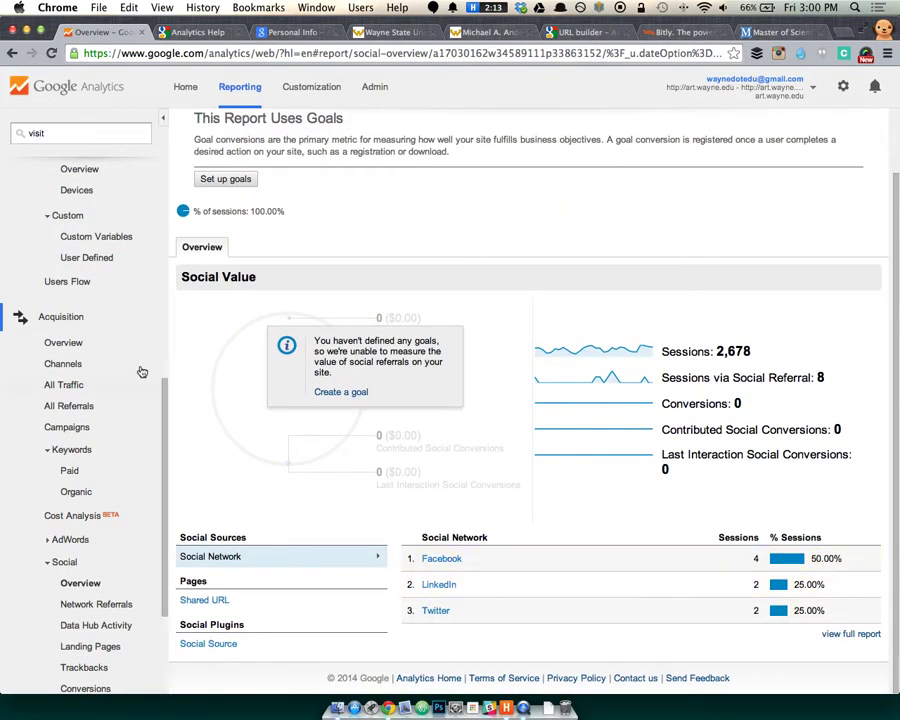
pyautogui.scroll(-4, 142, 374)
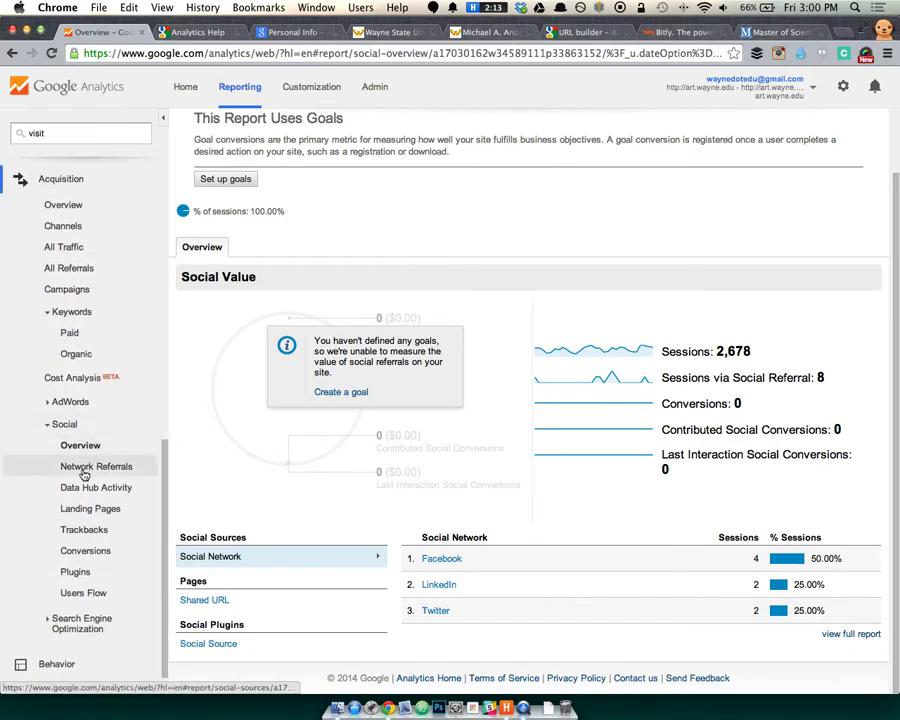
# Review Network Referrals for art.wayne.edu: Facebook 4 sessions (8 pageviews), LinkedIn 2, Twitter 2.
pyautogui.click(68, 468)
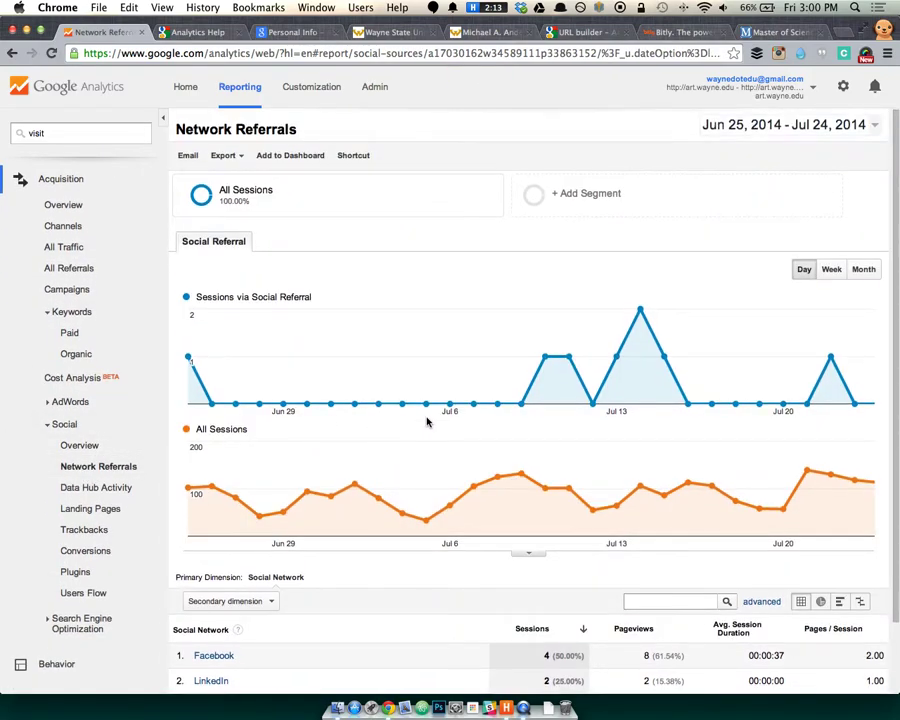
pyautogui.scroll(-2, 407, 423)
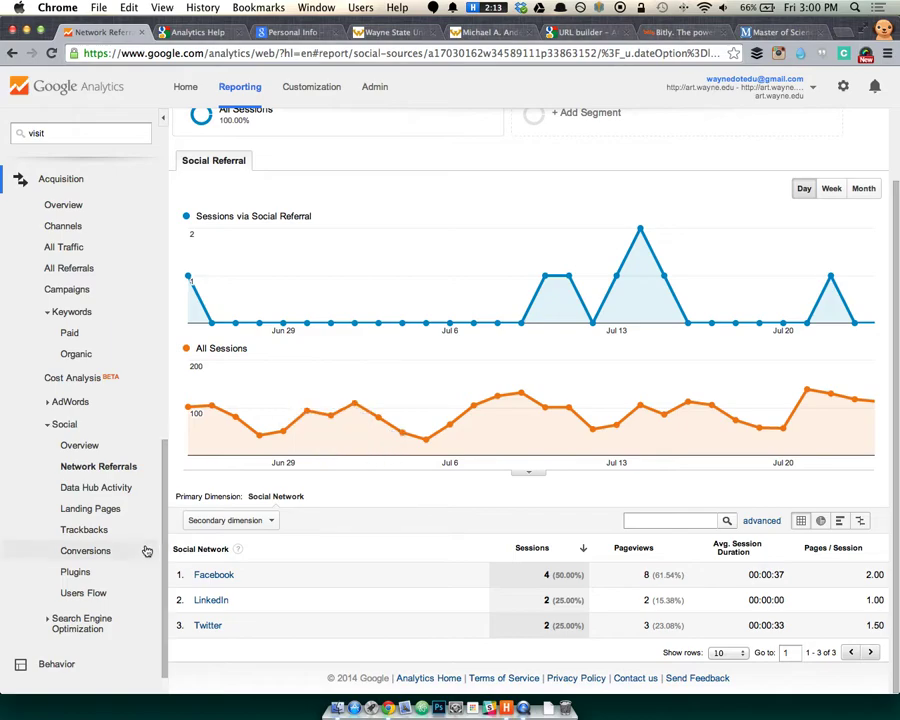
pyautogui.moveTo(228, 598)
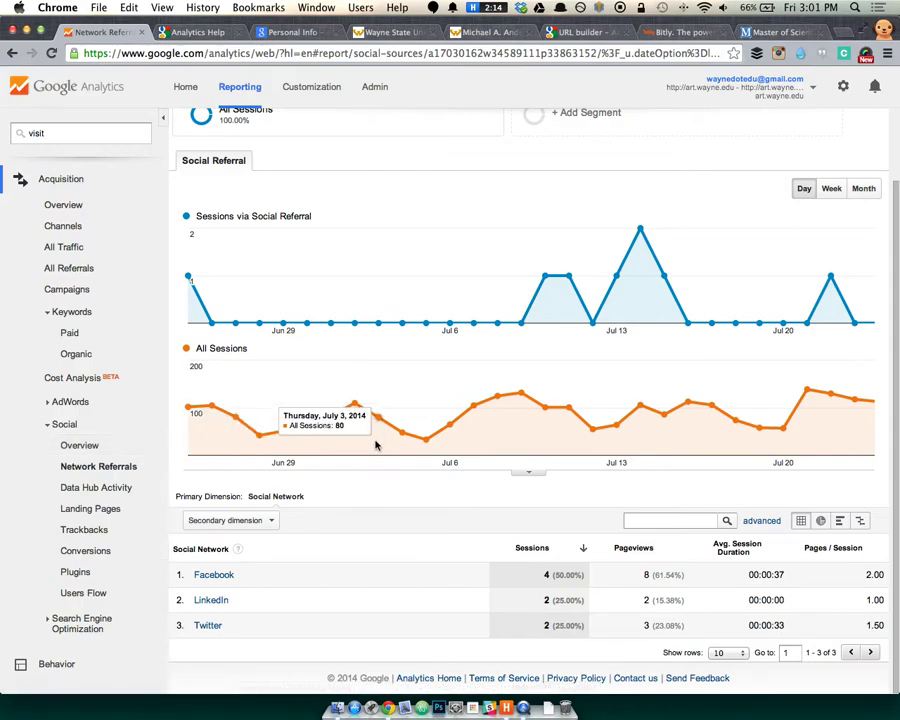
pyautogui.scroll(2, 450, 460)
# Set the date range to Jun 30 – Jul 25, 2014 and review the updated referrals.
pyautogui.click(795, 127)
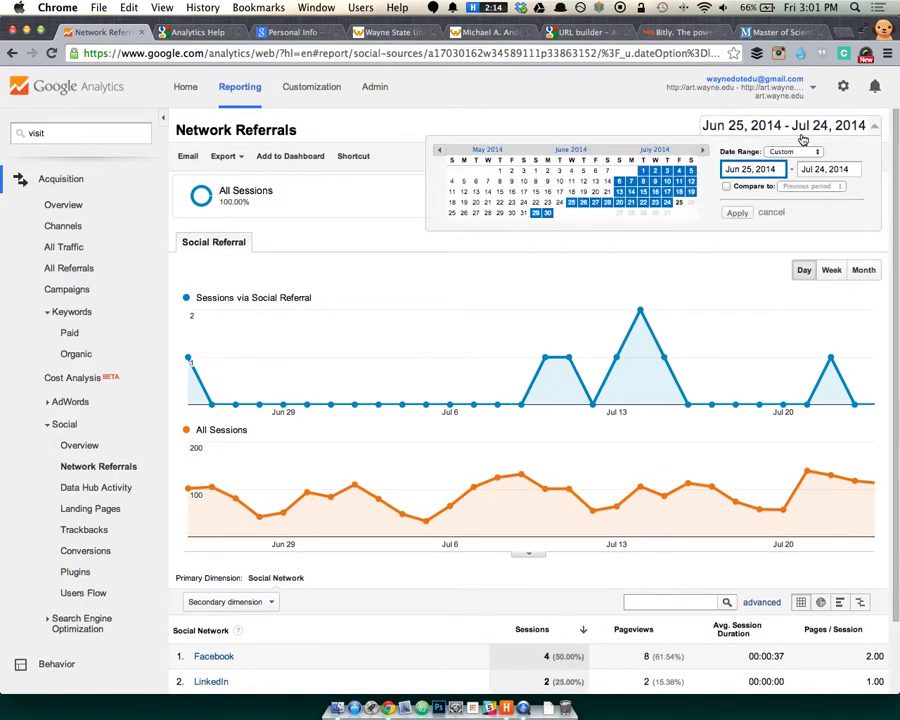
pyautogui.click(547, 213)
pyautogui.click(679, 203)
pyautogui.click(771, 213)
pyautogui.click(547, 213)
pyautogui.click(679, 203)
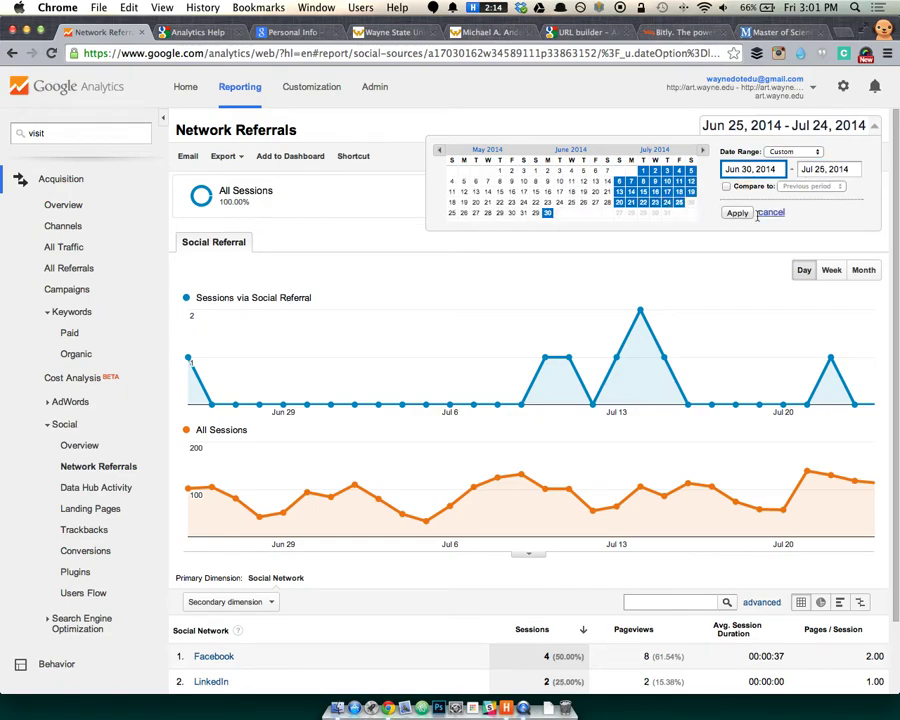
pyautogui.click(737, 213)
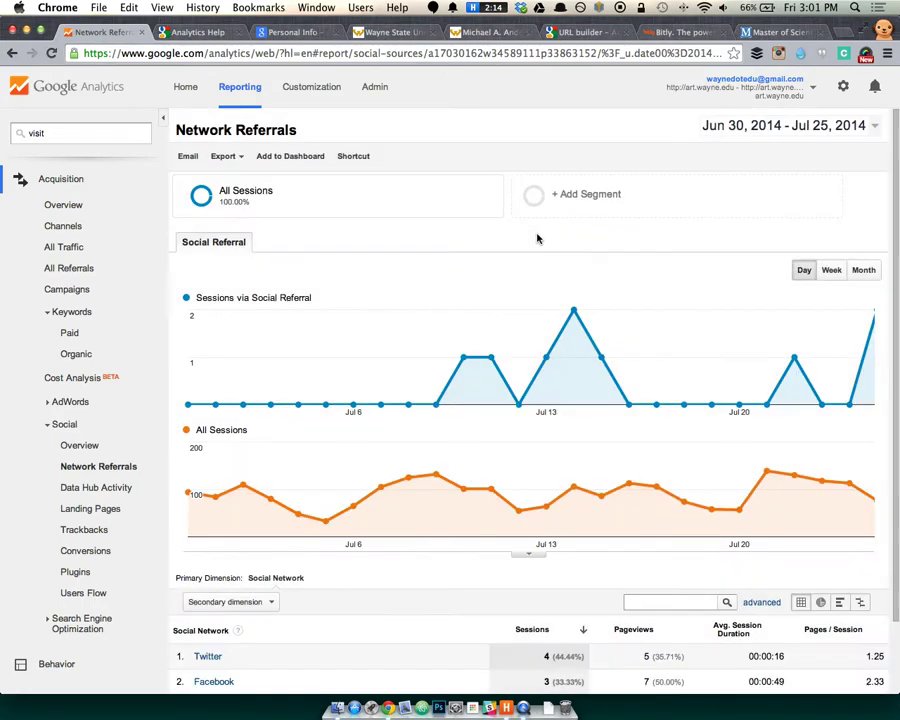
pyautogui.scroll(-3, 866, 290)
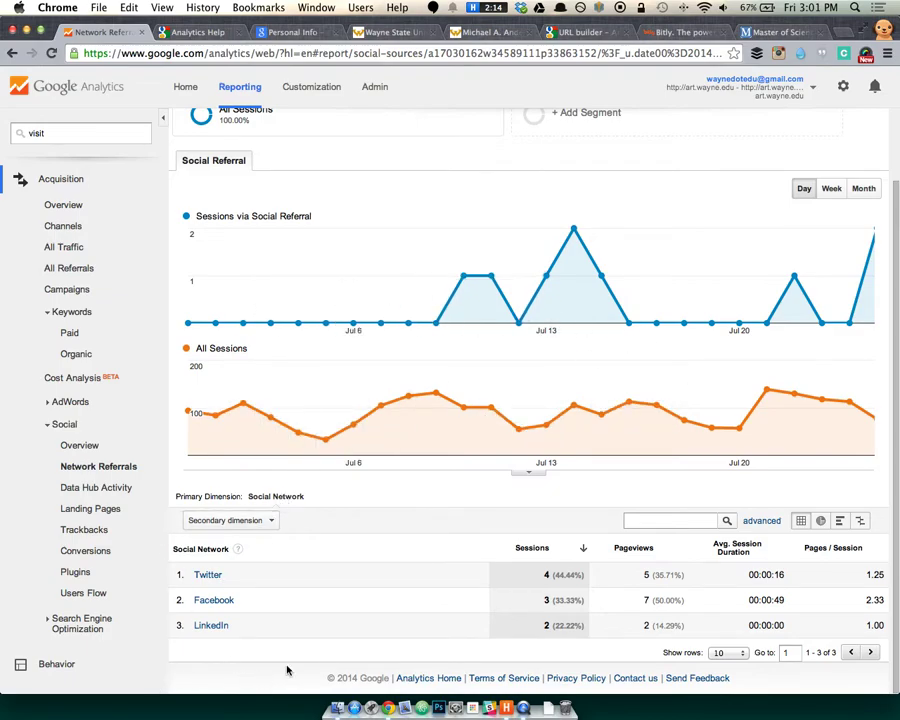
pyautogui.scroll(-2, 140, 500)
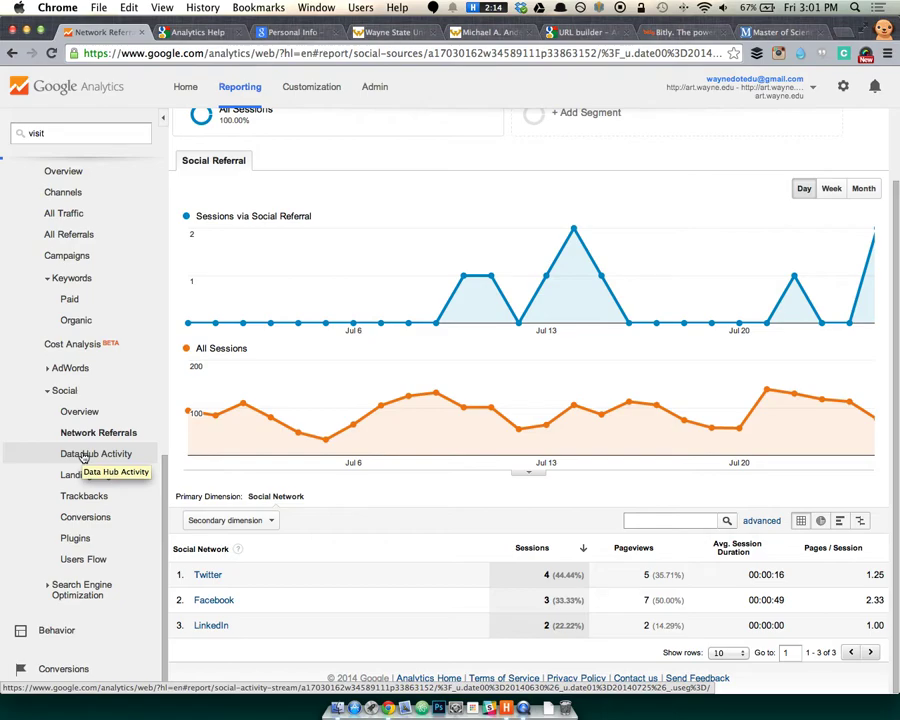
# Look through the social Data Hub Activity and Landing Pages reports.
pyautogui.click(84, 456)
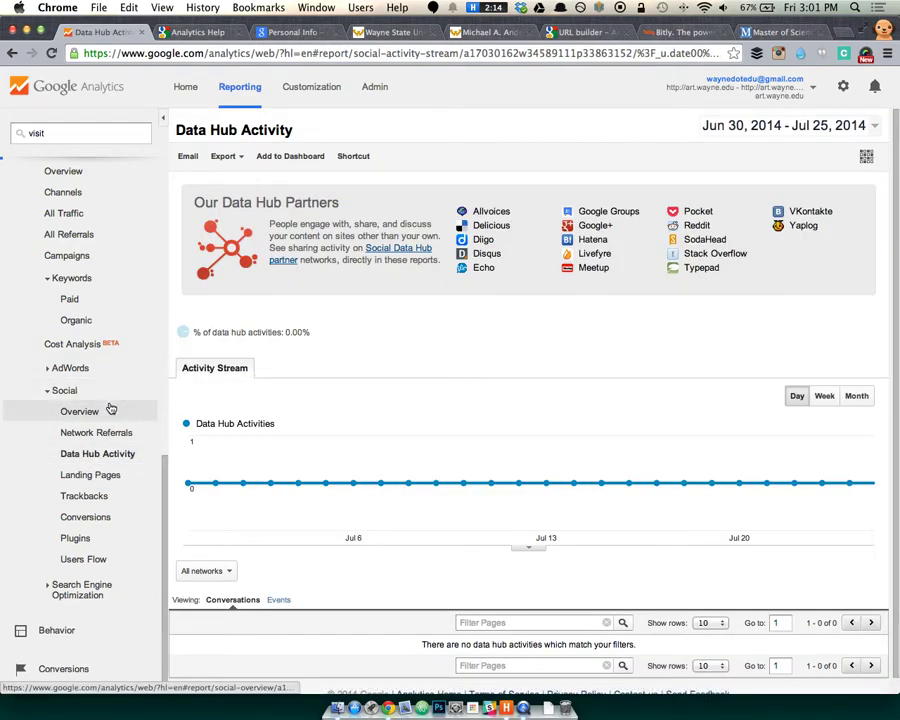
pyautogui.click(100, 474)
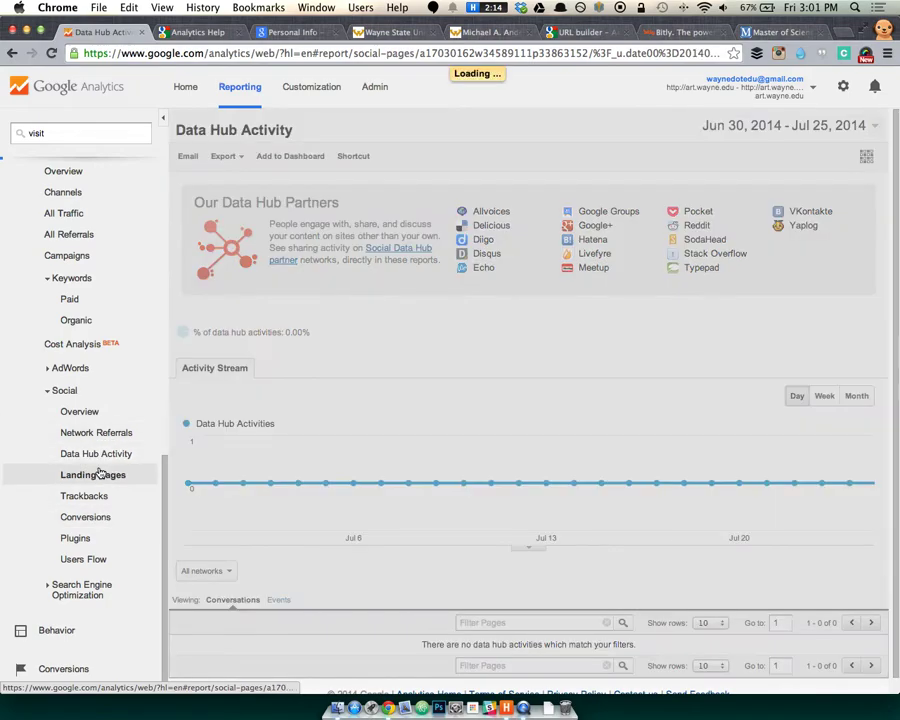
pyautogui.scroll(-2, 550, 490)
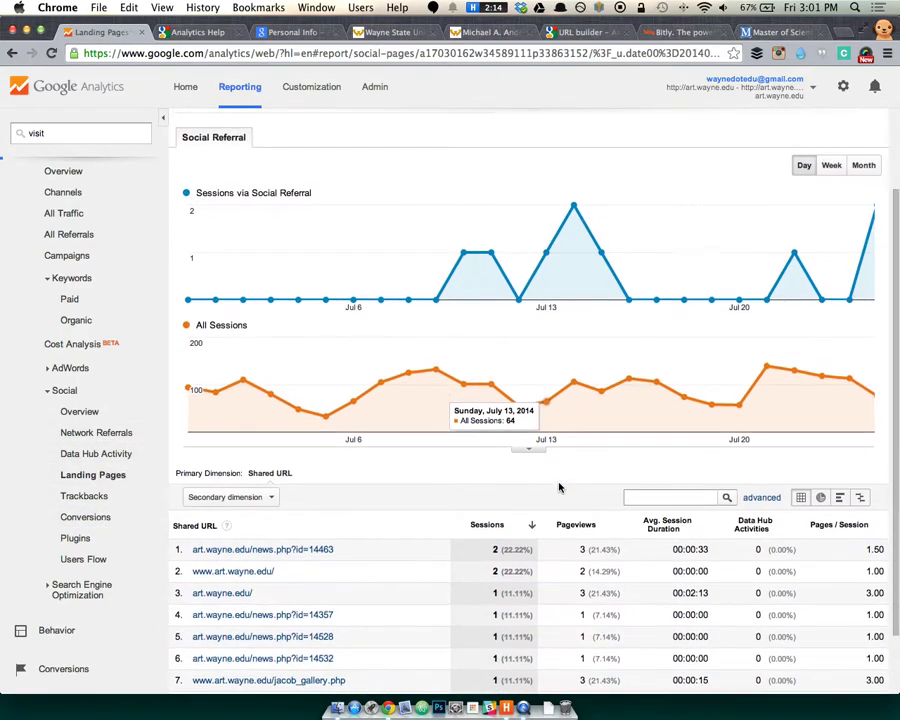
pyautogui.scroll(-2, 360, 448)
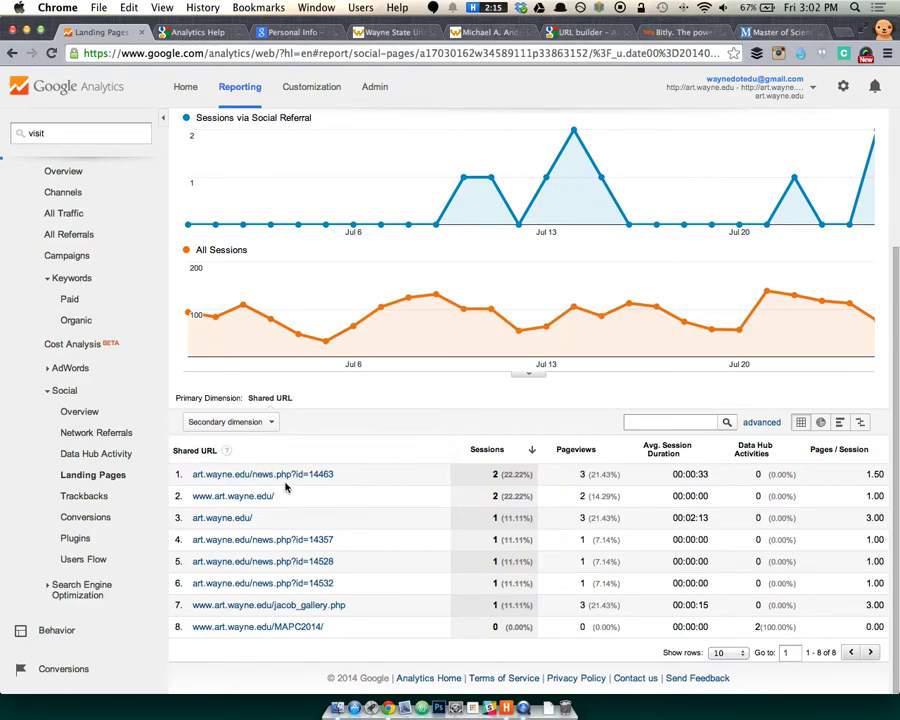
# View the top shared URL's news page in a new tab, close it, then show Trackbacks.
pyautogui.moveTo(333, 474); pyautogui.dragTo(189, 472)
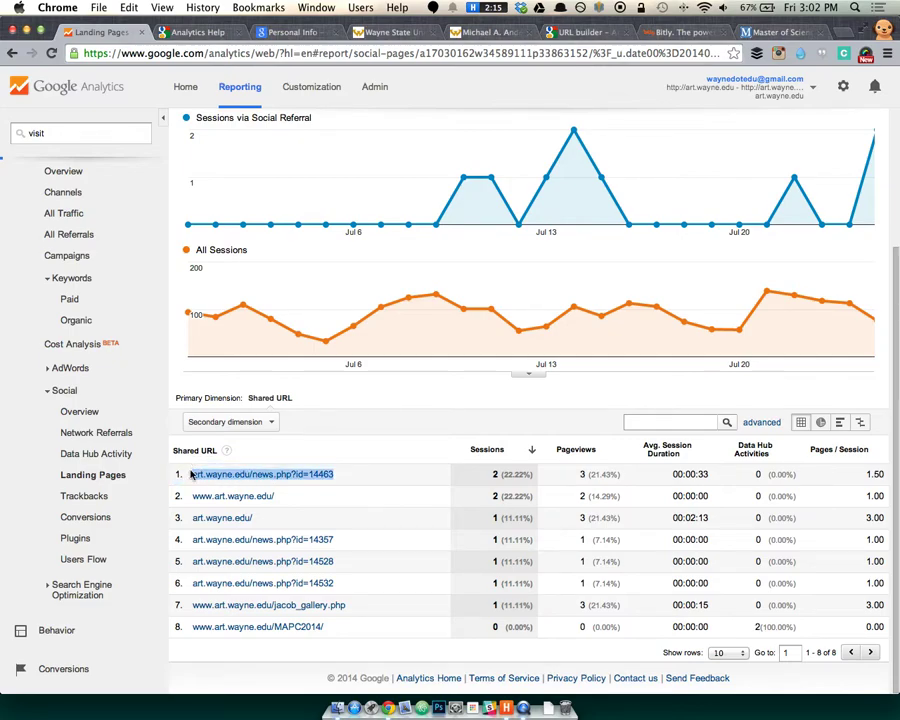
pyautogui.hotkey('ctrl', 'c')
pyautogui.hotkey('ctrl', 't')
pyautogui.hotkey('ctrl', 'v')
pyautogui.press('Return')
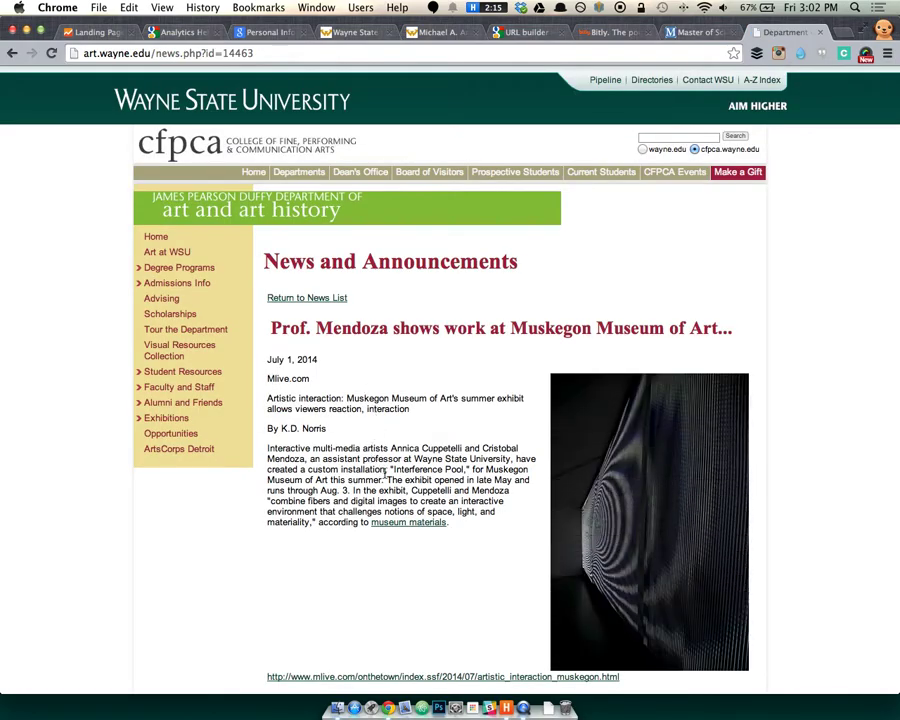
pyautogui.scroll(-3, 385, 478)
pyautogui.hotkey('ctrl', 'w')
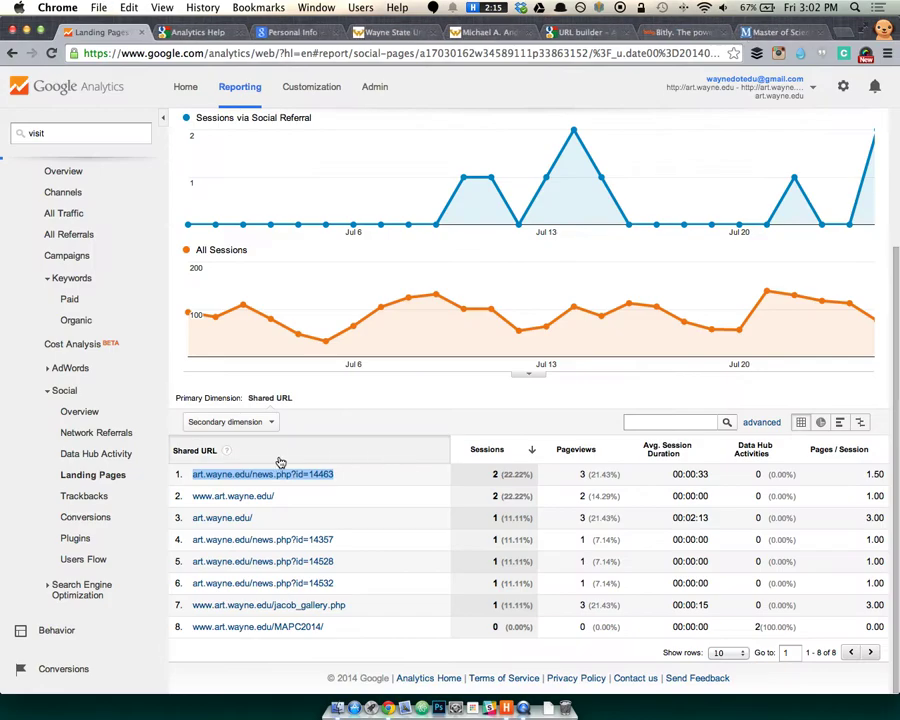
pyautogui.click(95, 496)
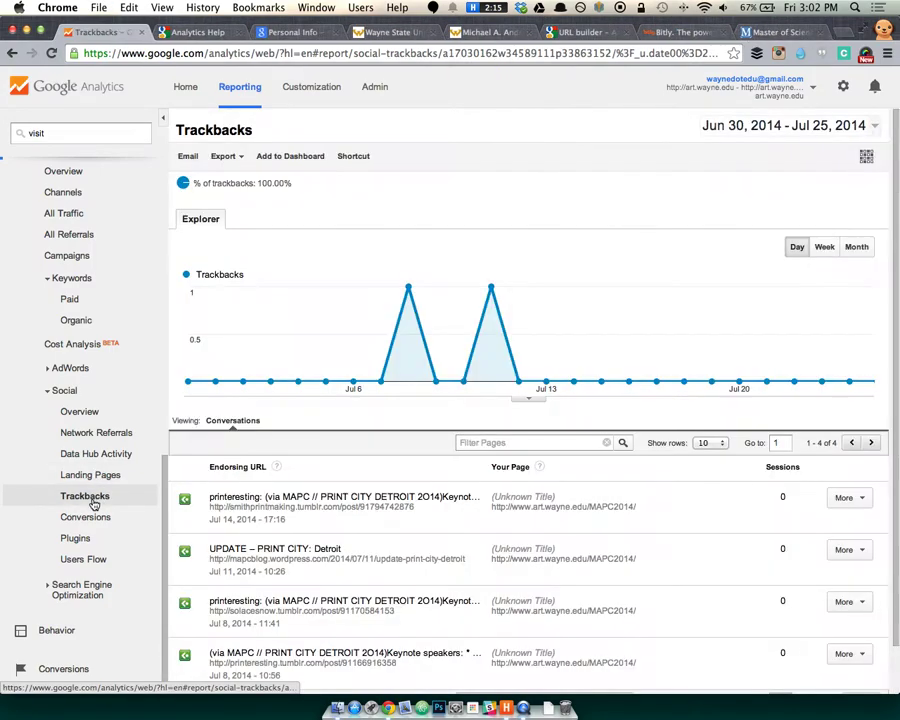
# Copy the first trackback's tumblr URL and load that post in a new tab.
pyautogui.scroll(-1, 355, 498)
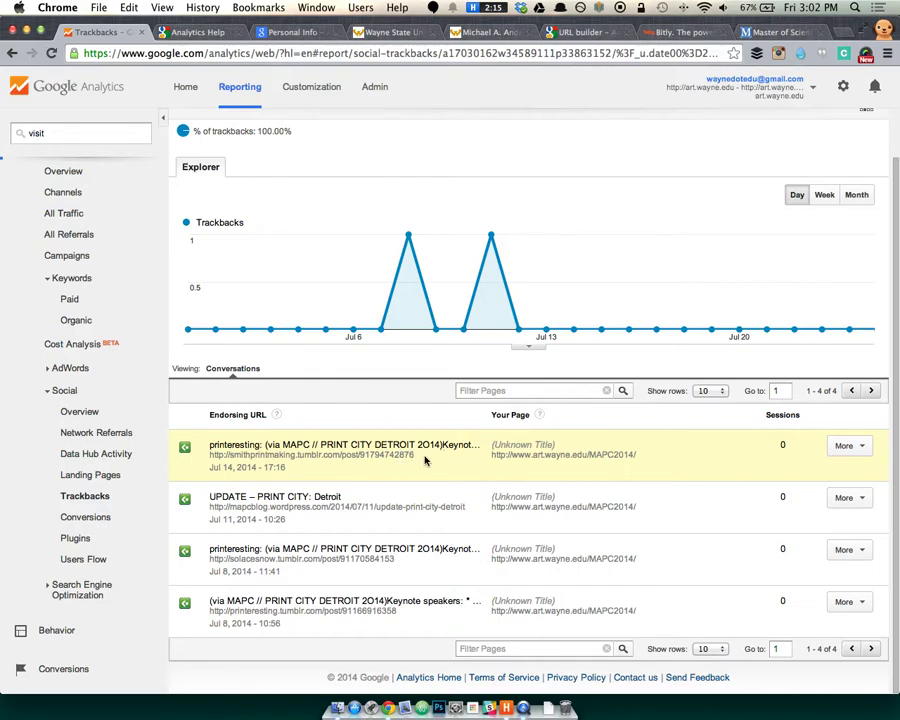
pyautogui.moveTo(416, 457); pyautogui.dragTo(210, 456)
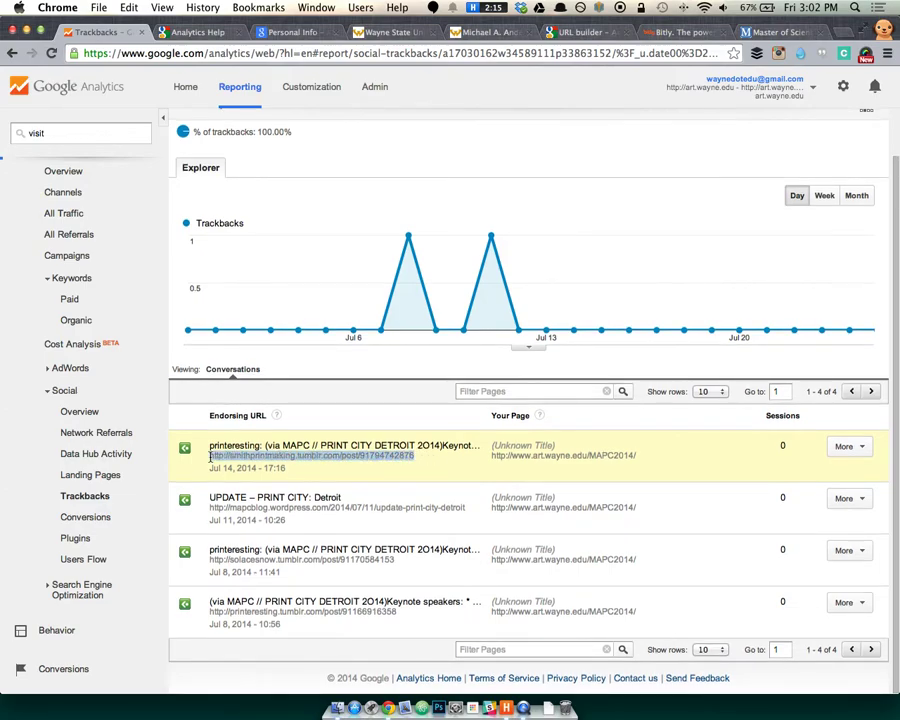
pyautogui.hotkey('ctrl', 'c')
pyautogui.hotkey('ctrl', 't')
pyautogui.hotkey('ctrl', 'v')
pyautogui.press('Return')
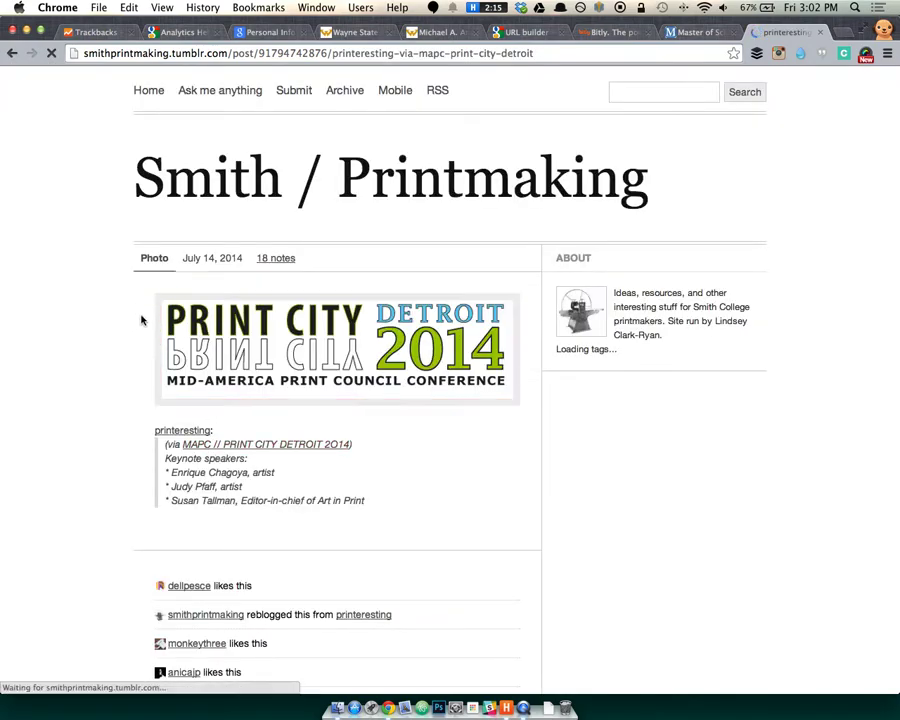
pyautogui.rightClick(220, 356)
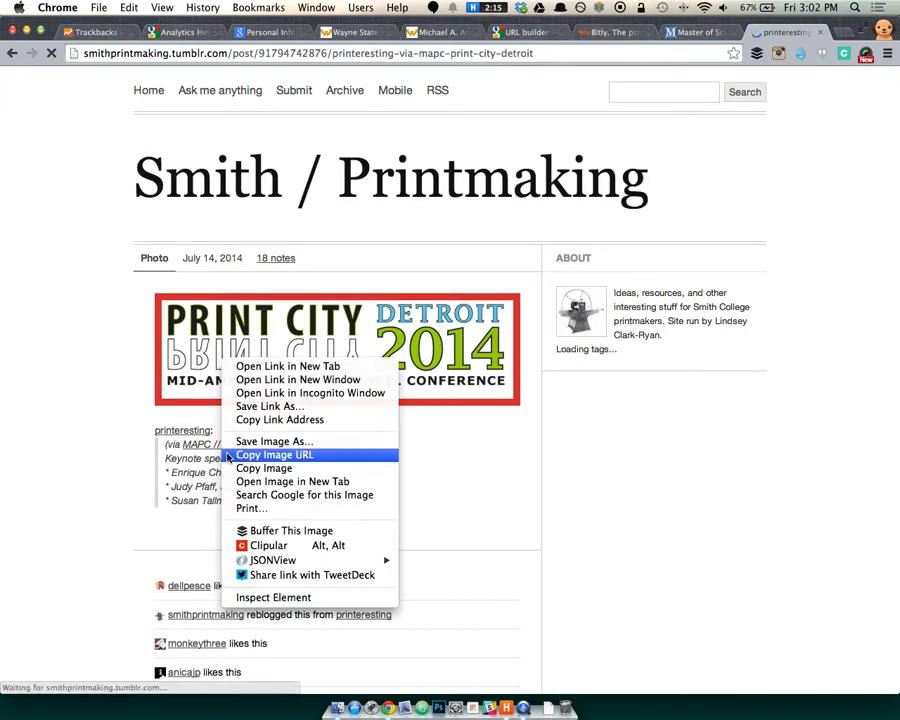
pyautogui.click(274, 600)
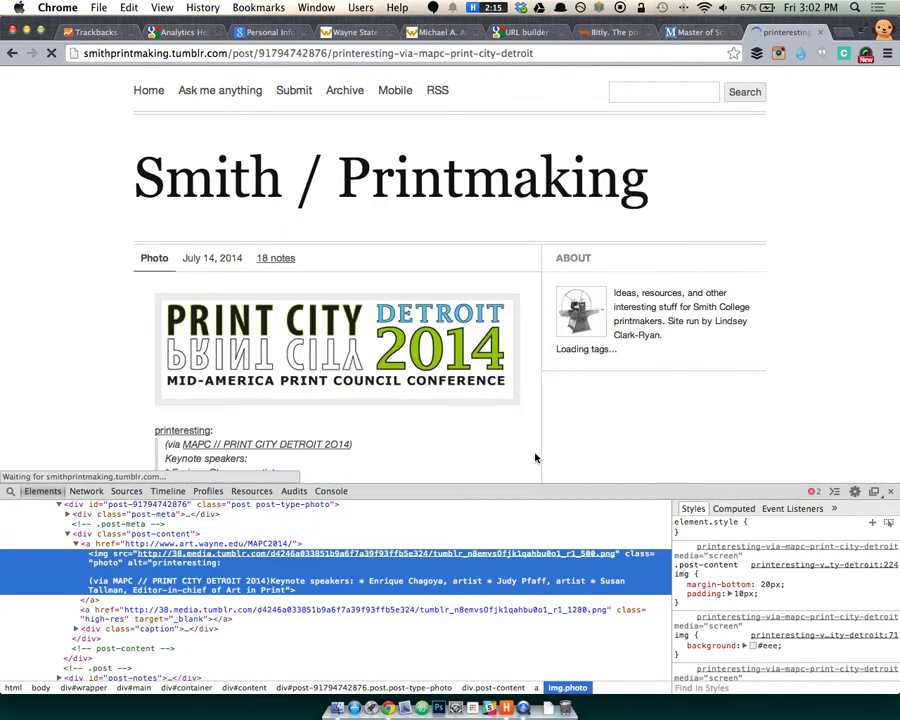
pyautogui.click(891, 491)
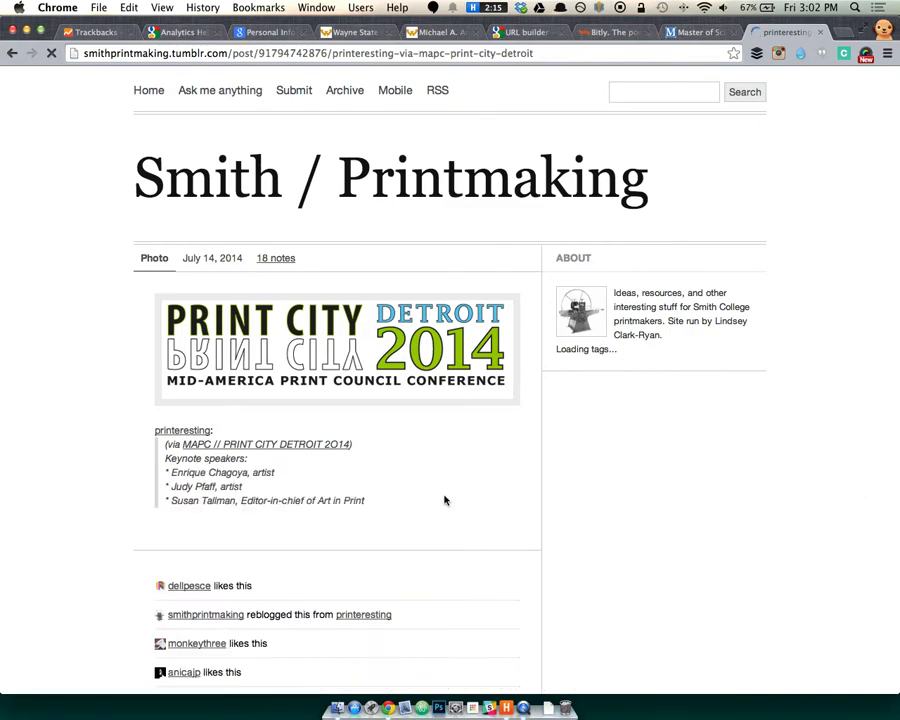
pyautogui.scroll(-3, 440, 490)
pyautogui.scroll(-7, 360, 438)
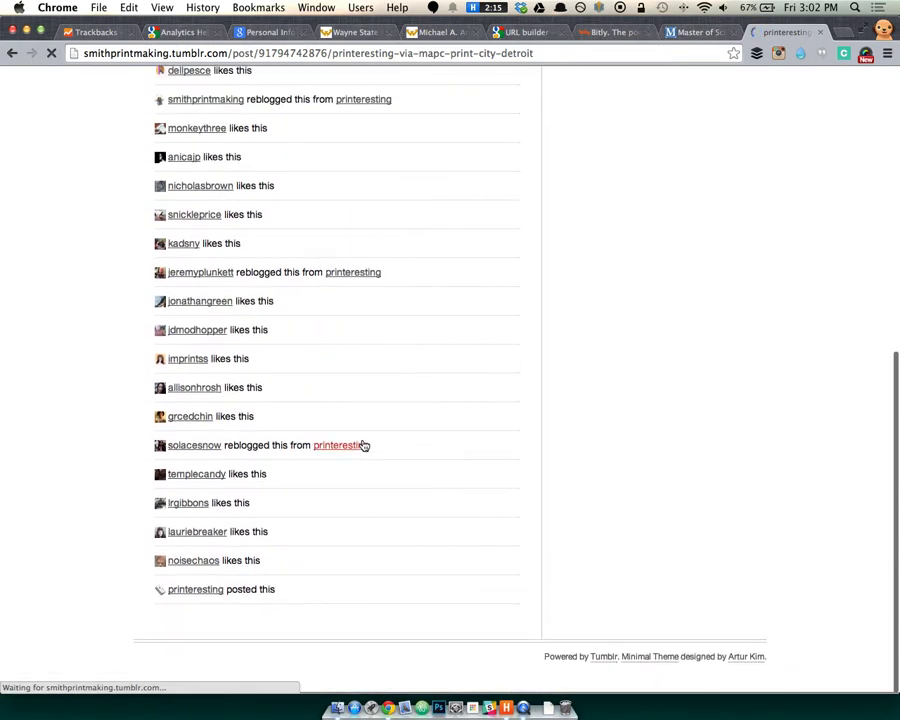
pyautogui.scroll(10, 320, 445)
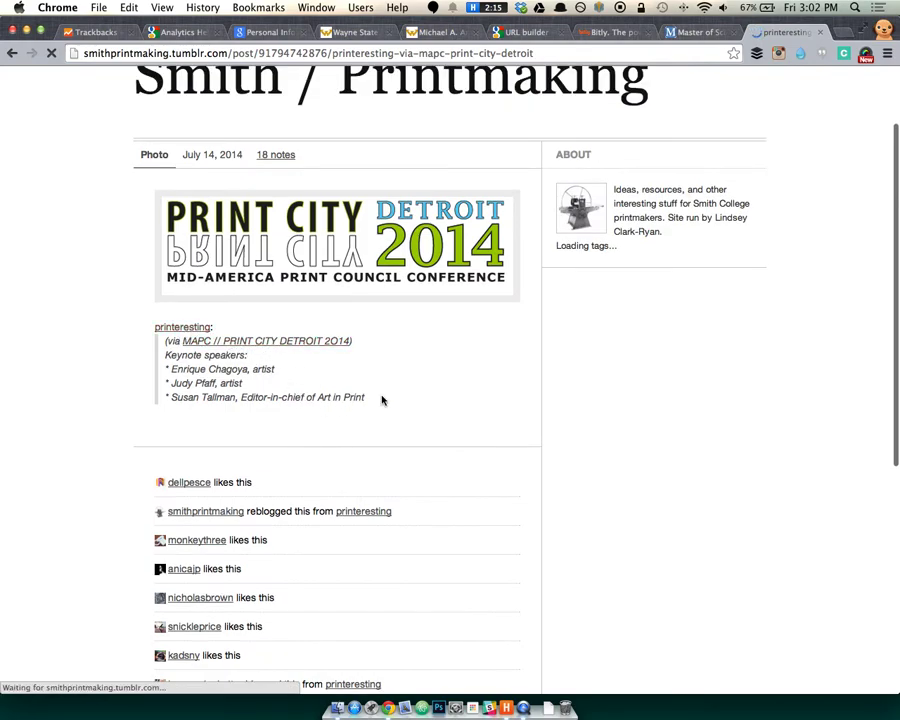
pyautogui.scroll(2, 381, 400)
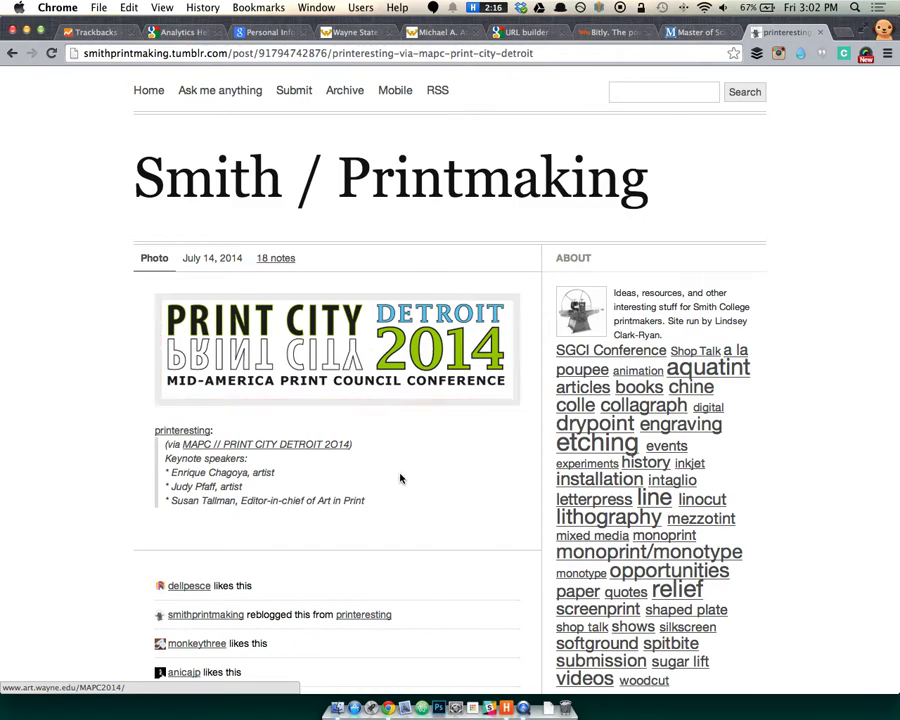
pyautogui.scroll(-1, 410, 485)
pyautogui.scroll(-1, 410, 485)
pyautogui.scroll(2, 578, 146)
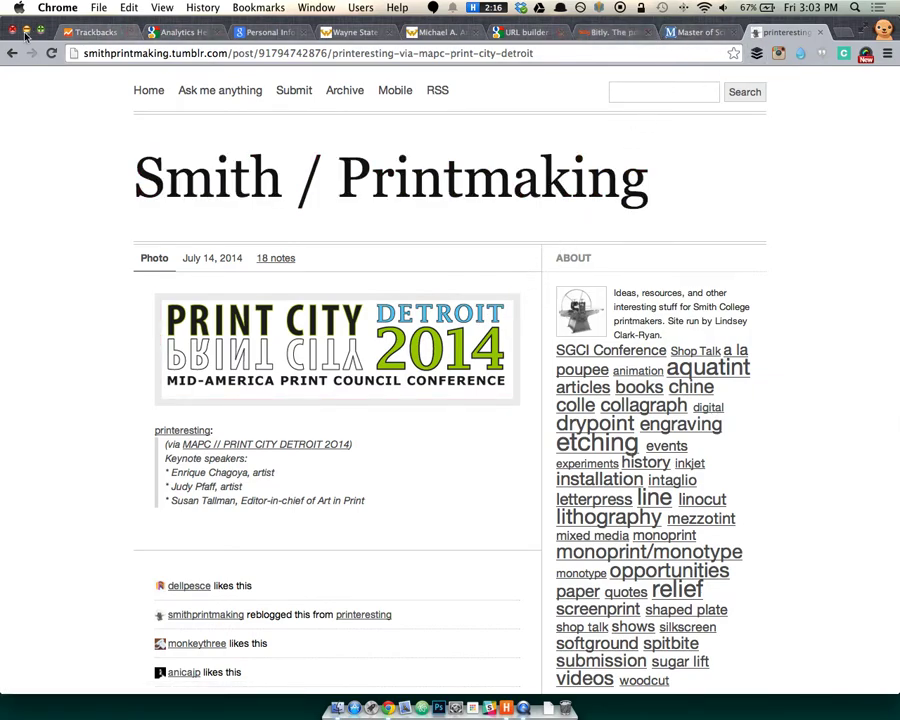
# Return to the Trackbacks report and view the social Conversions report.
pyautogui.click(80, 32)
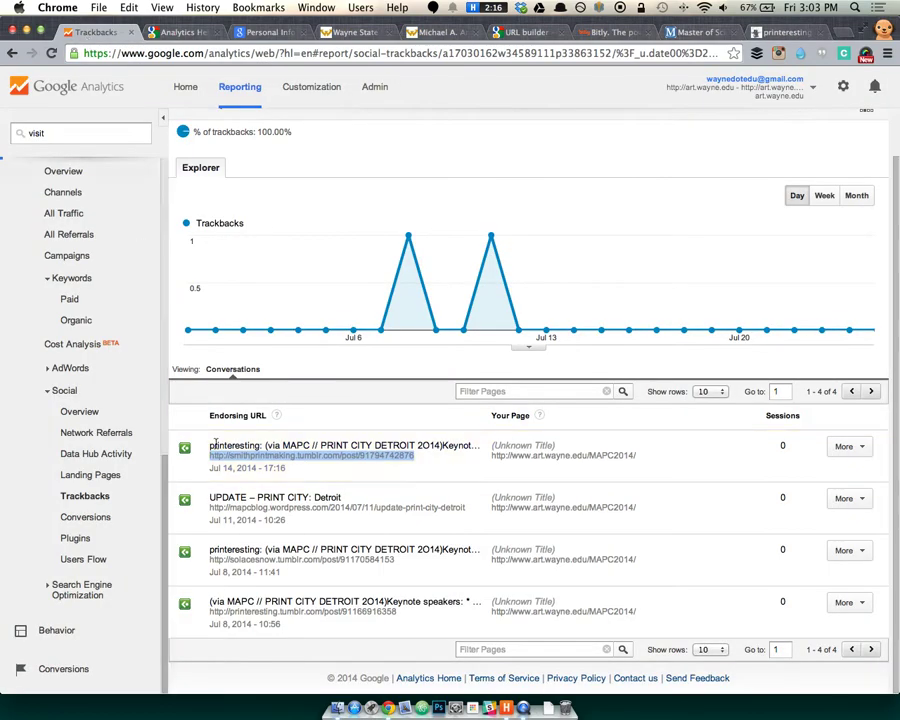
pyautogui.click(517, 157)
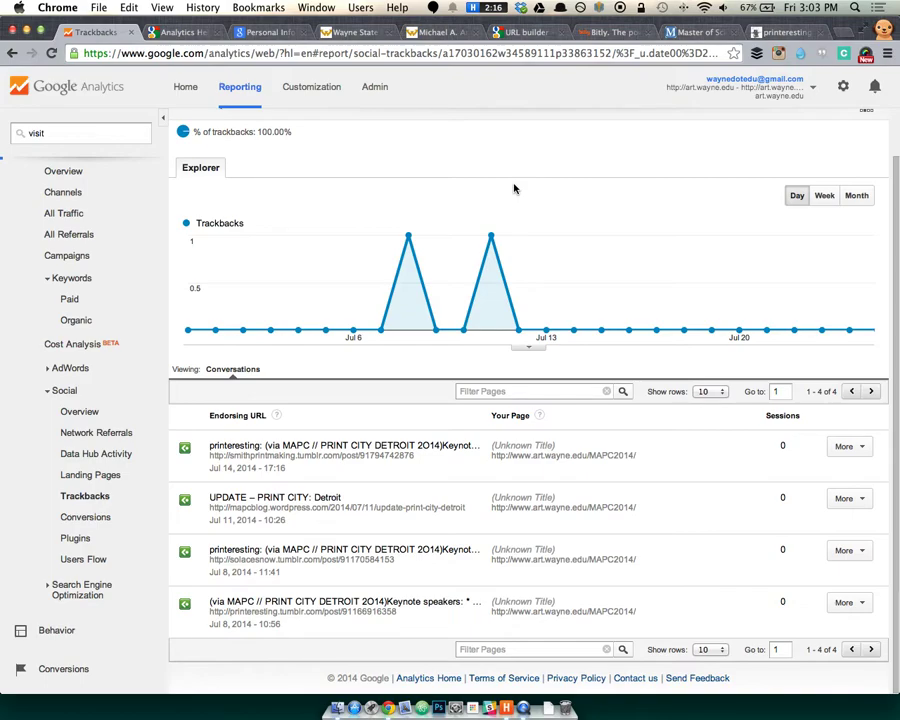
pyautogui.click(110, 518)
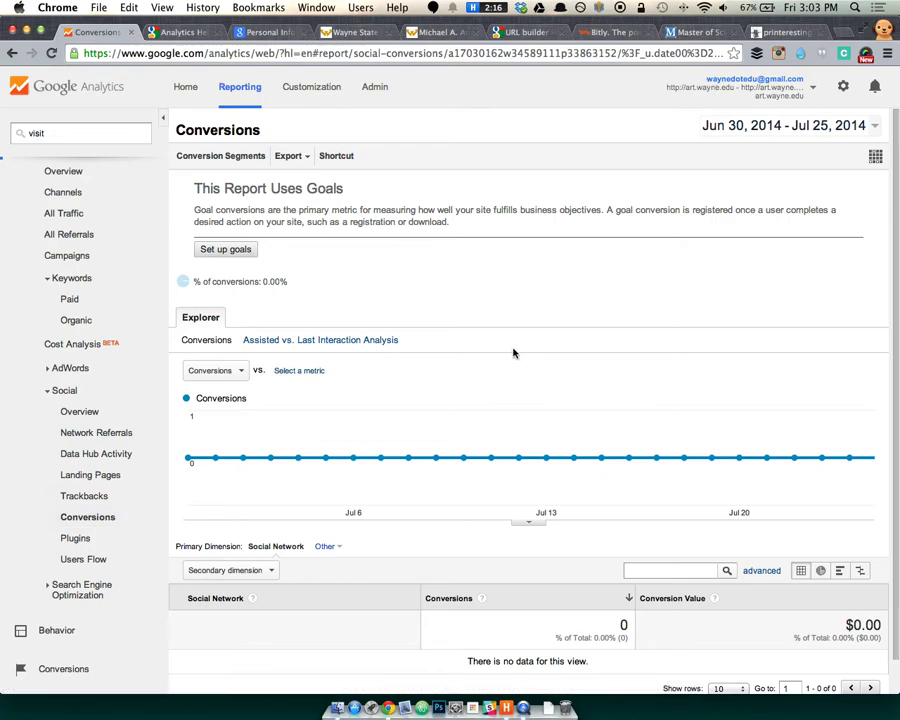
pyautogui.scroll(-1, 480, 358)
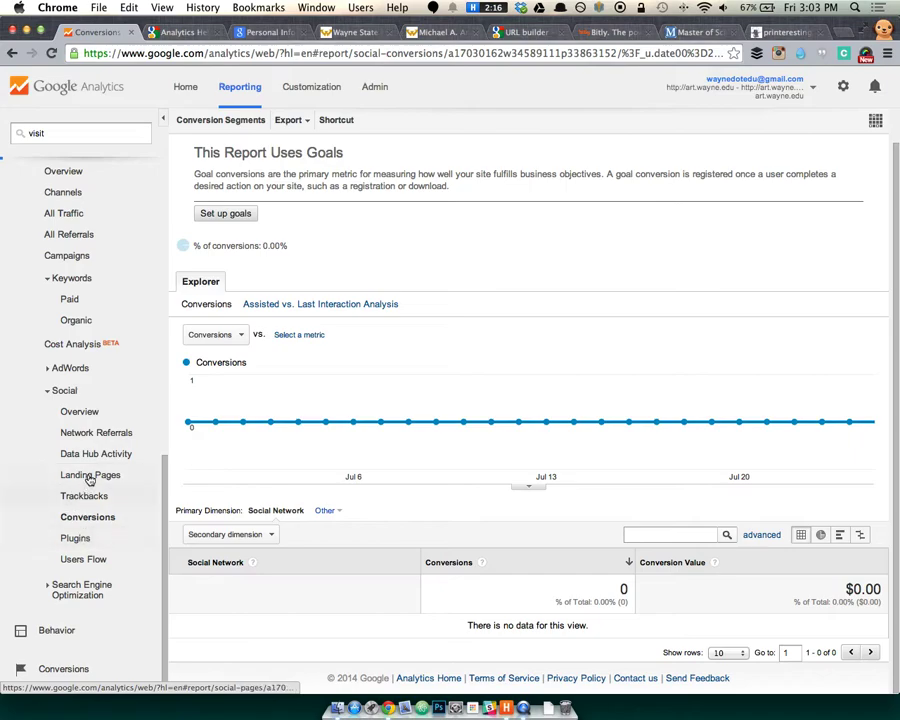
# Review the Social Users Flow, then open Search Engine Optimization > Queries.
pyautogui.click(100, 560)
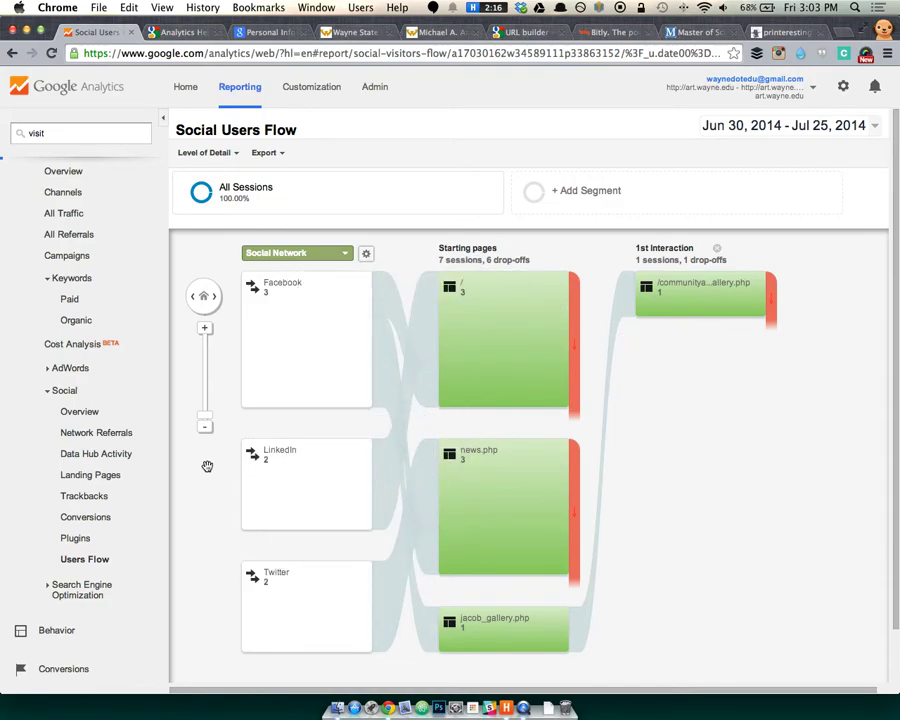
pyautogui.click(46, 391)
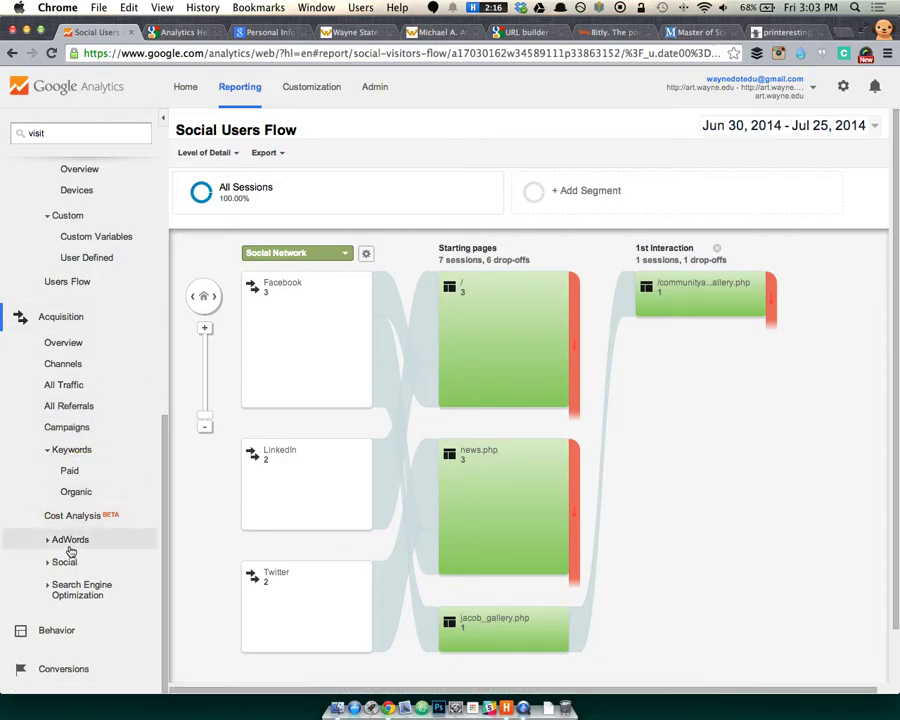
pyautogui.click(56, 590)
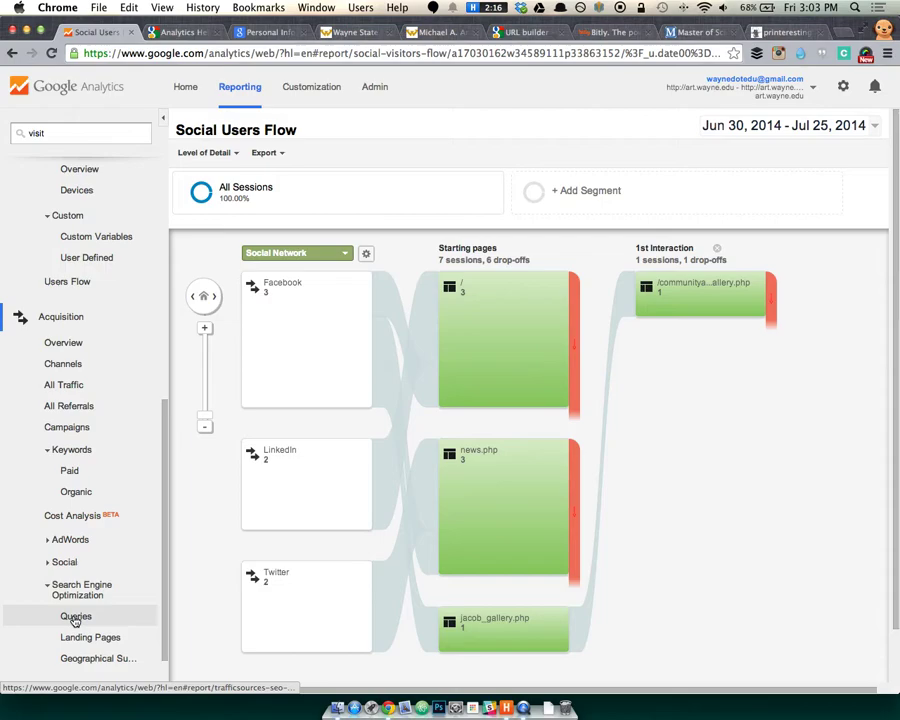
pyautogui.click(72, 615)
# Glance at the SEO Landing Pages and Geographical Summary reports, then return to Queries.
pyautogui.scroll(-3, 120, 416)
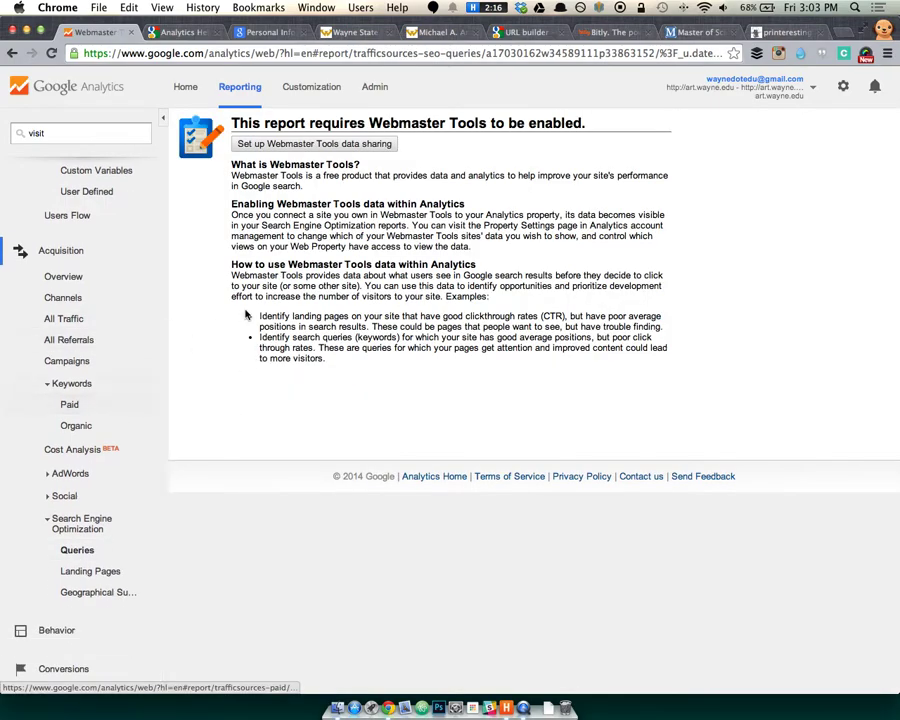
pyautogui.click(80, 574)
pyautogui.click(66, 592)
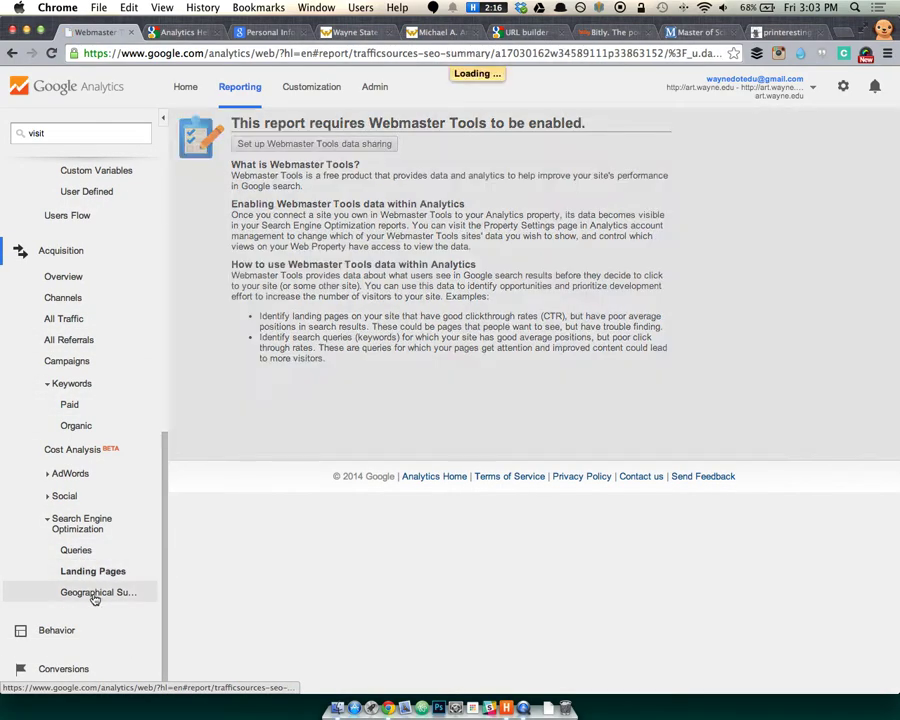
pyautogui.click(80, 553)
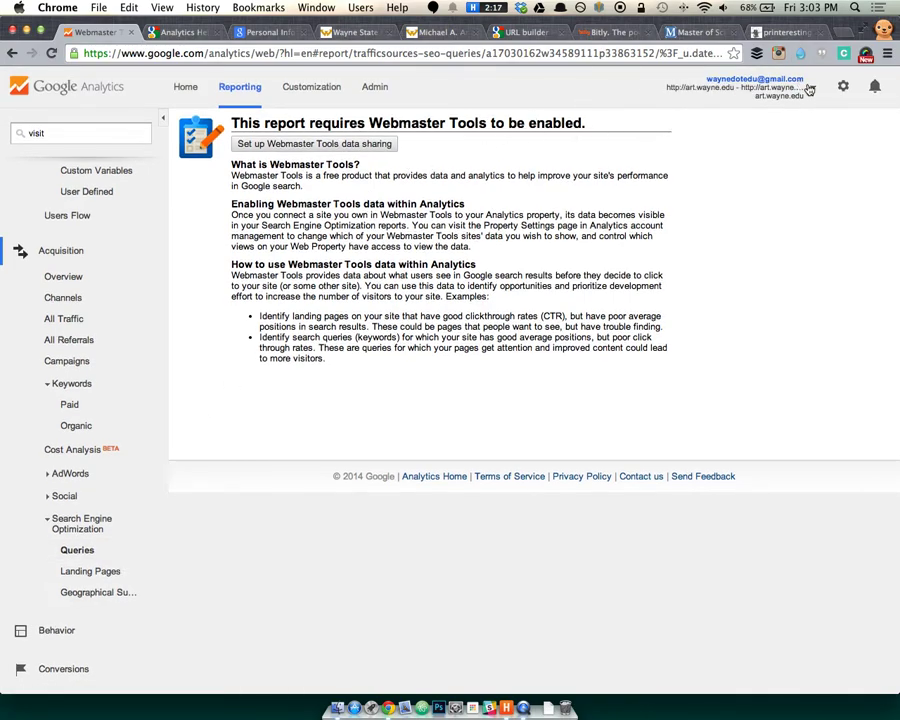
# Switch to the engineering.wayne.edu property by searching 'eng' in the account list.
pyautogui.click(750, 87)
pyautogui.scroll(2, 600, 330)
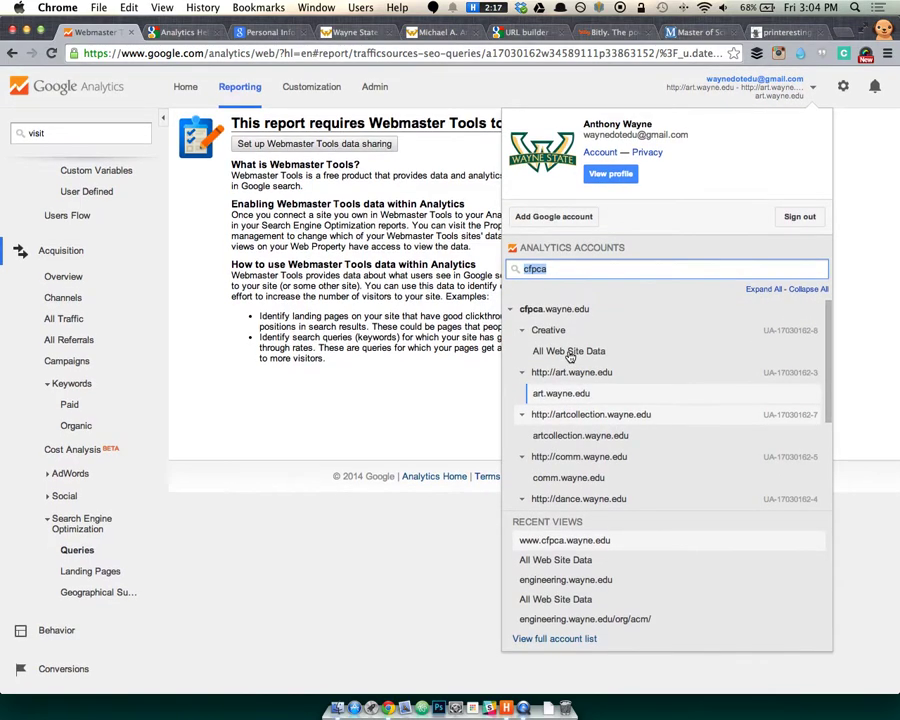
pyautogui.press('BackSpace')
pyautogui.write('eng')
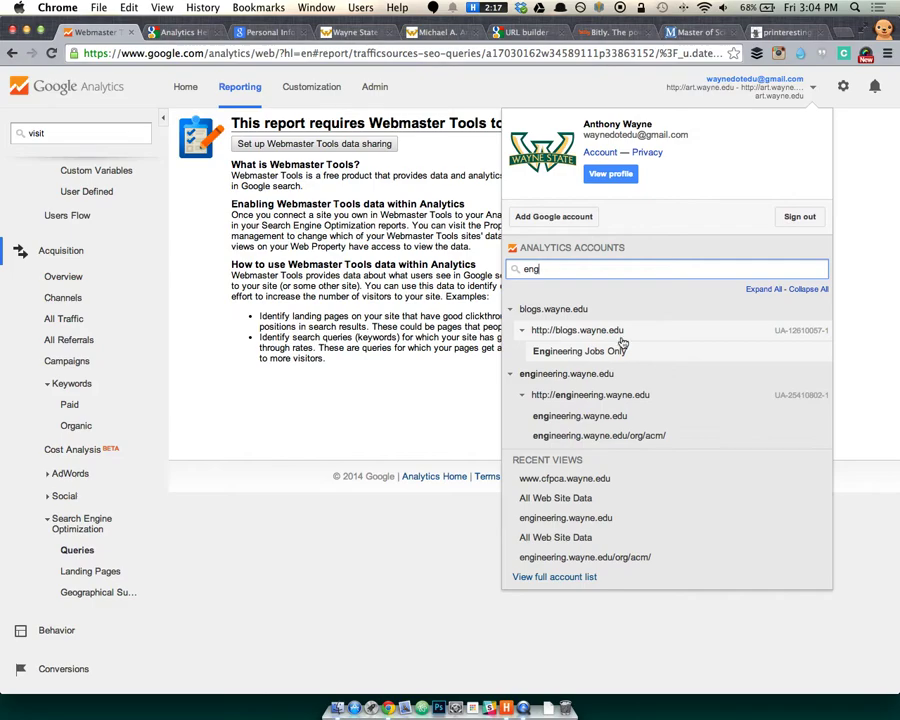
pyautogui.click(580, 415)
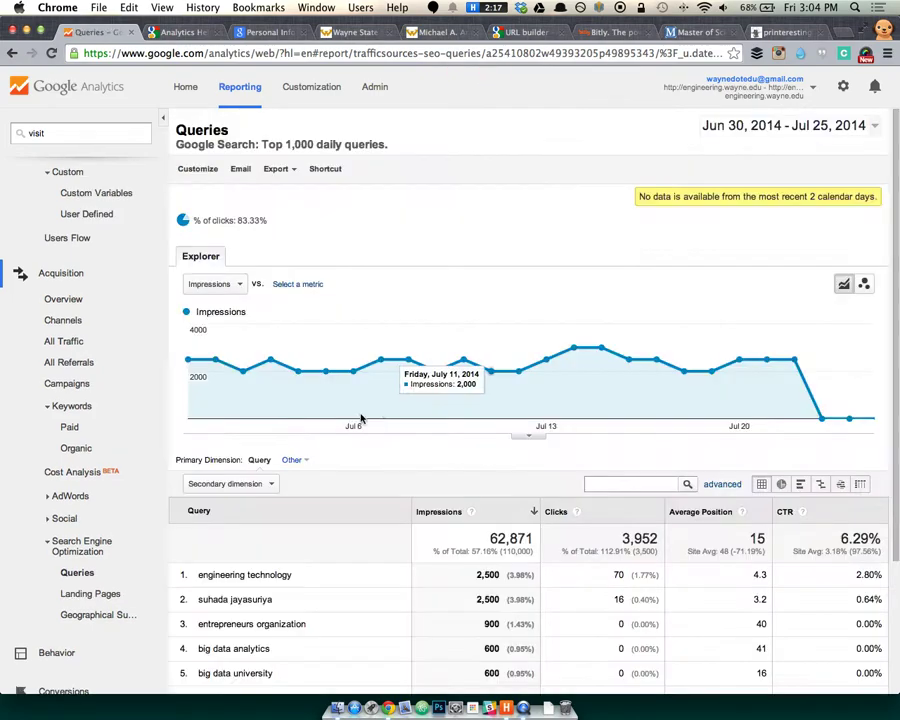
# Inspect the top query's impressions, 70 clicks and 4.3 average position in the Queries table.
pyautogui.scroll(-3, 328, 471)
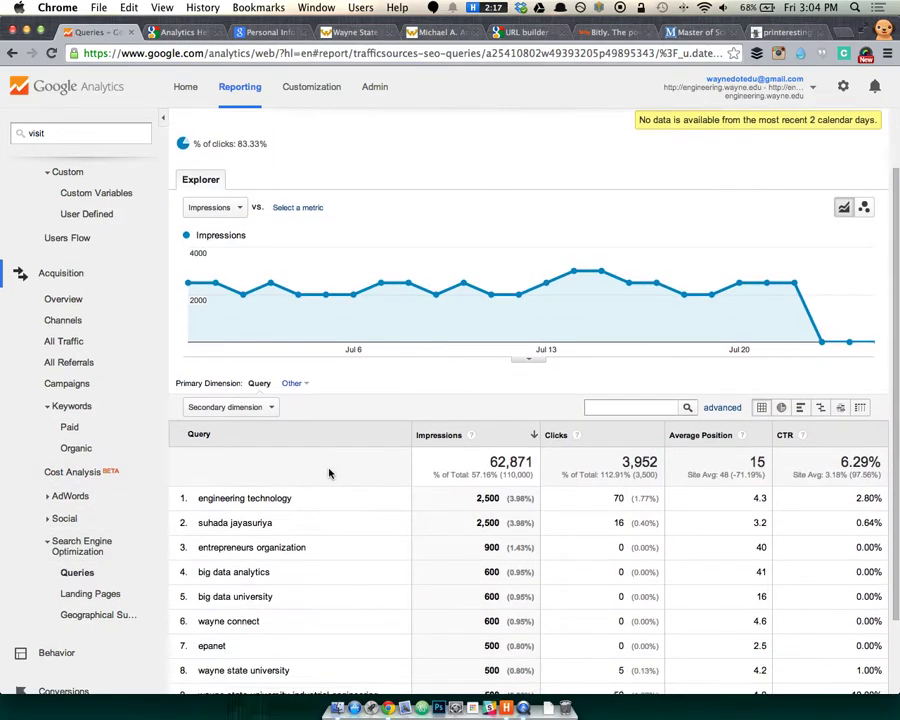
pyautogui.scroll(-2, 324, 540)
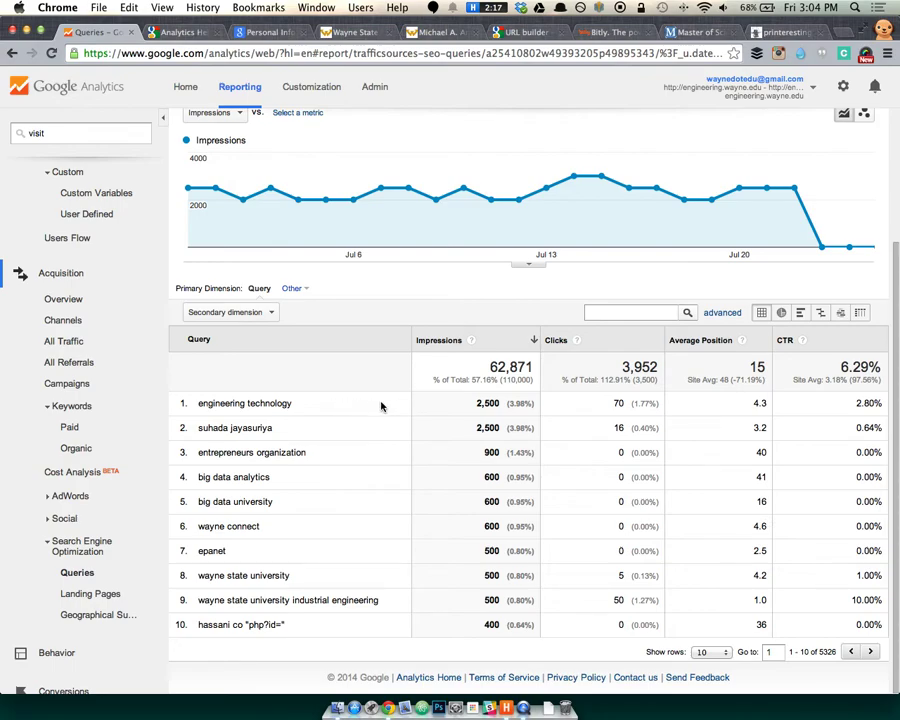
pyautogui.moveTo(527, 403); pyautogui.dragTo(490, 402)
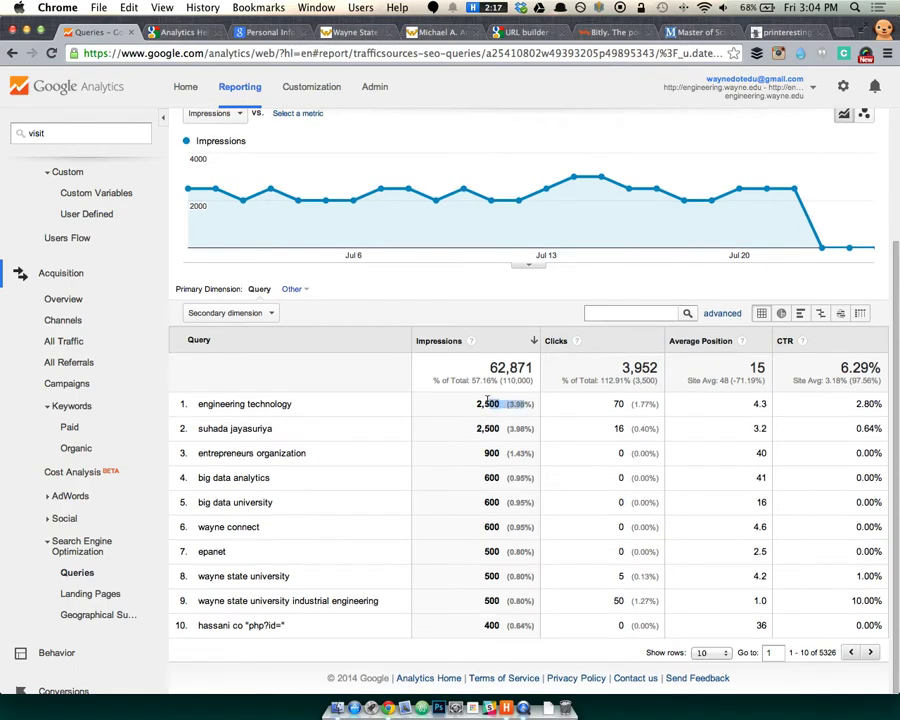
pyautogui.click(464, 404)
pyautogui.moveTo(609, 404); pyautogui.dragTo(636, 405)
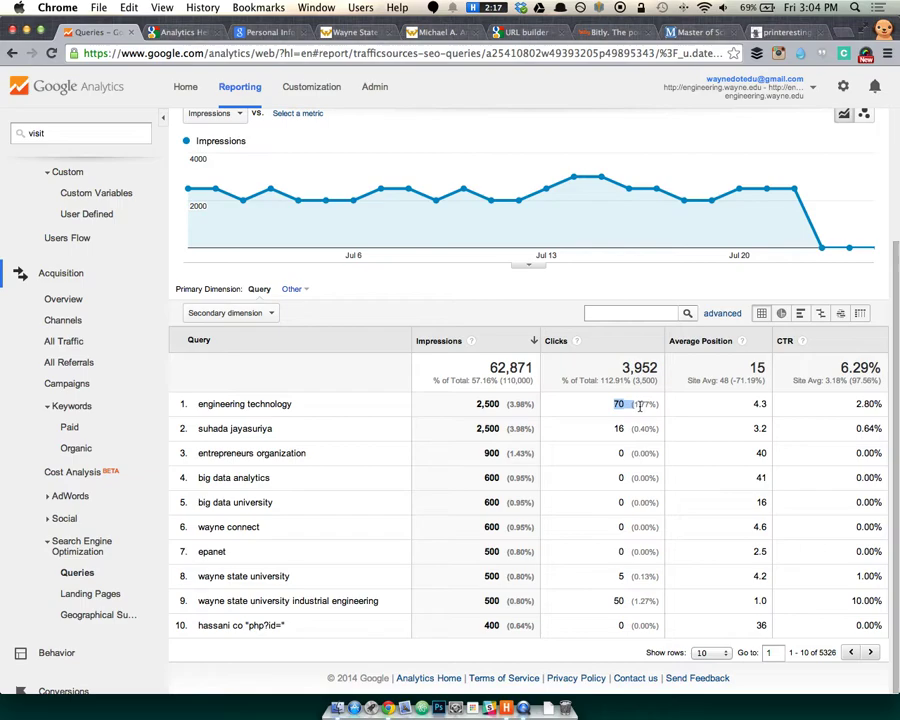
pyautogui.click(757, 405)
pyautogui.click(739, 435)
pyautogui.moveTo(744, 562); pyautogui.dragTo(773, 557)
pyautogui.click(601, 557)
# Select the query 'epanet' in row 7 and search the web for it.
pyautogui.doubleClick(222, 554)
pyautogui.click(263, 561)
pyautogui.doubleClick(214, 553)
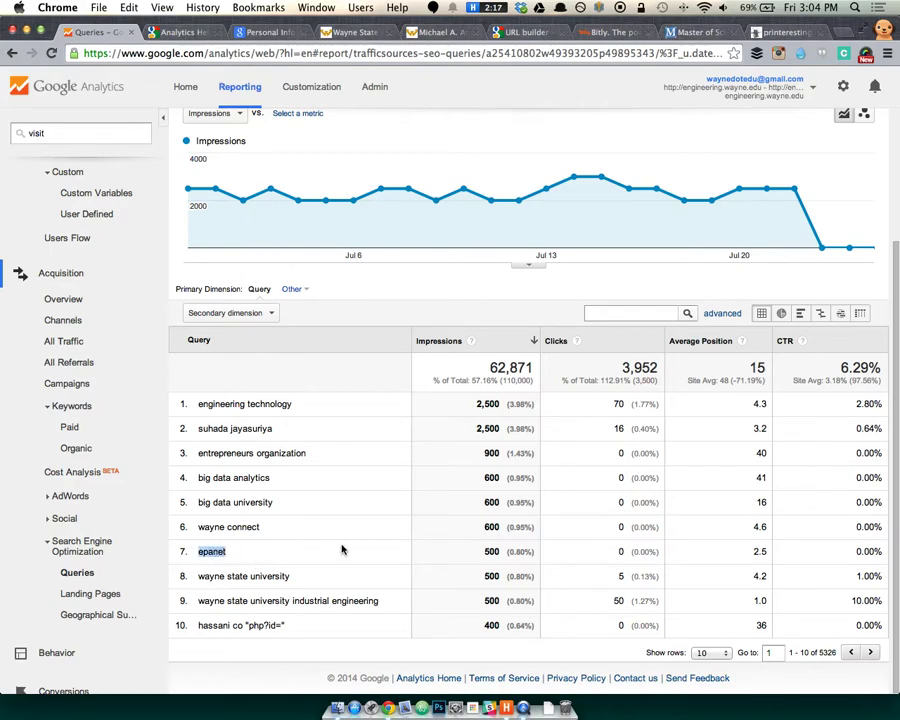
pyautogui.press('super+shift+l')
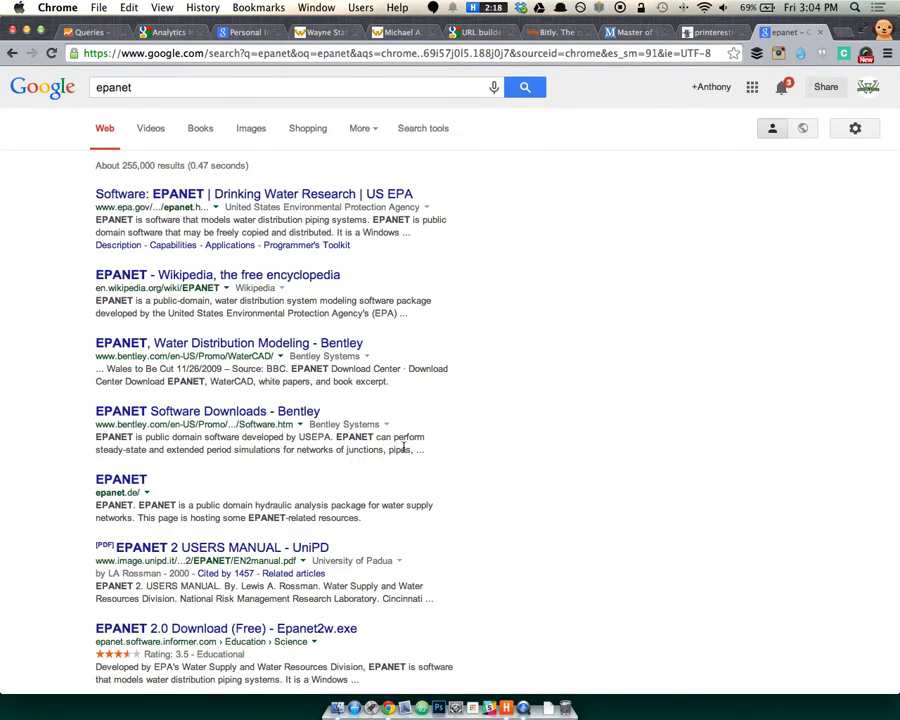
# Back in the Queries report, check the epanet row and its 2.5 average position.
pyautogui.scroll(-10, 434, 446)
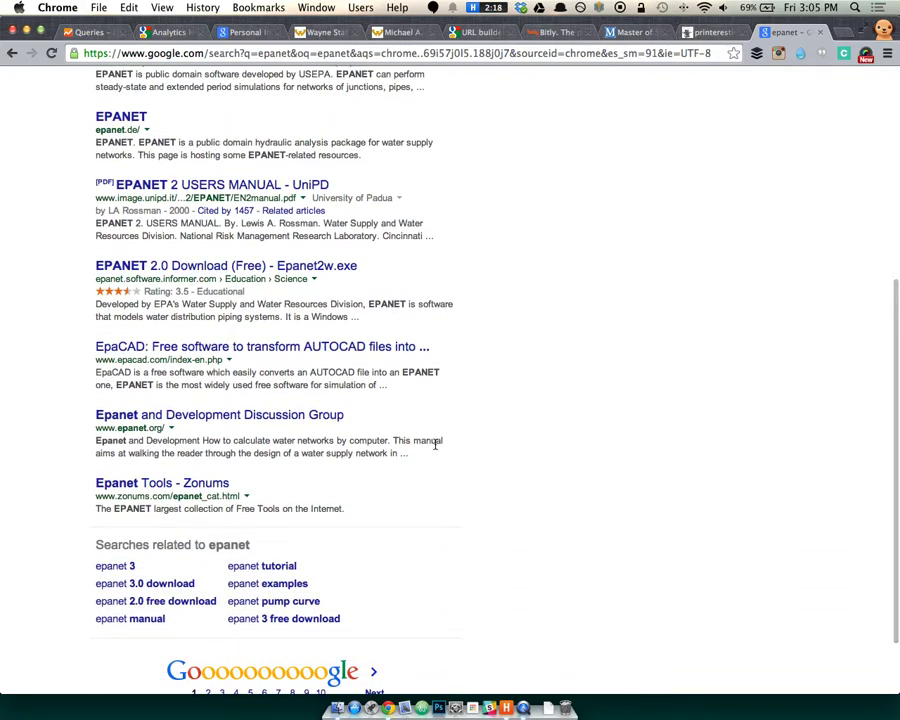
pyautogui.scroll(1, 436, 444)
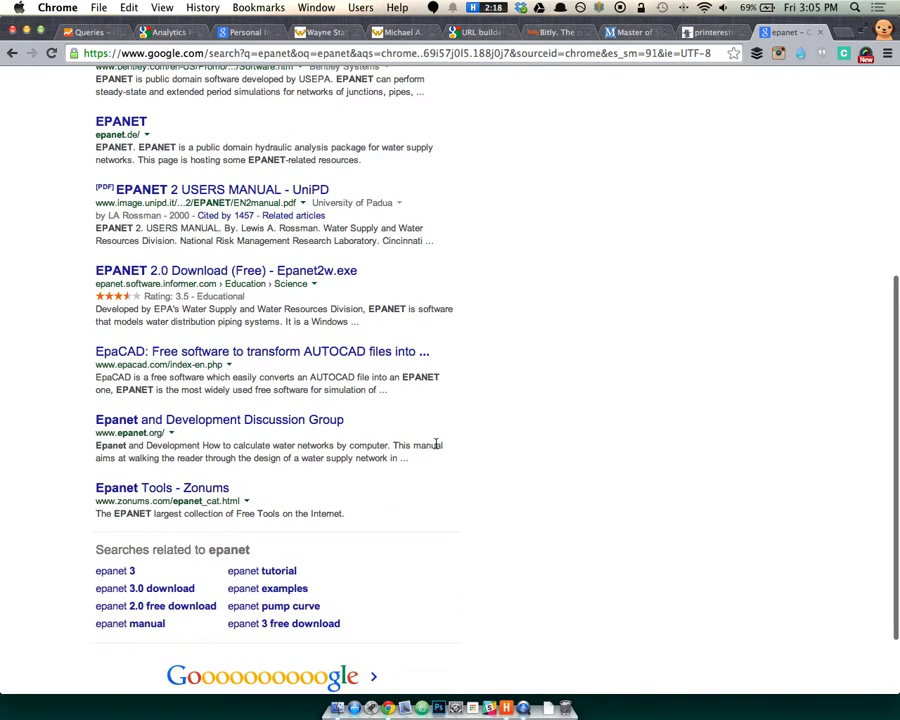
pyautogui.scroll(10, 436, 444)
pyautogui.press('super+1')
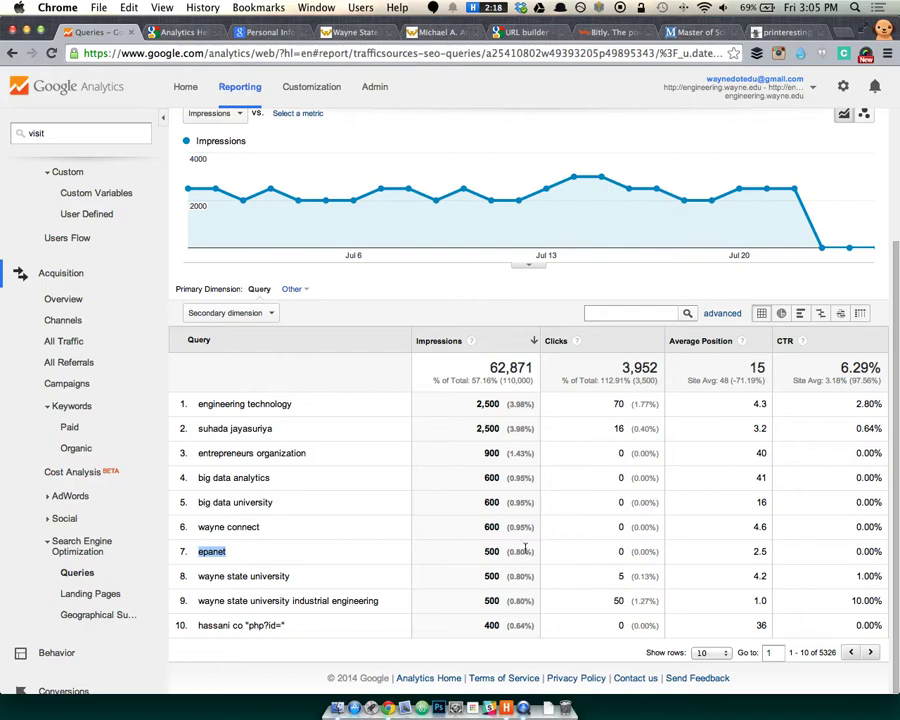
pyautogui.click(455, 555)
pyautogui.click(735, 553)
pyautogui.doubleClick(218, 551)
pyautogui.moveTo(752, 551); pyautogui.dragTo(766, 547)
pyautogui.click(732, 548)
# Search 'epanet' in a private window, then close it and hide the browser.
pyautogui.doubleClick(202, 550)
pyautogui.press('super+c')
pyautogui.press('super+shift+n')
pyautogui.press('super+v')
pyautogui.press('Return')
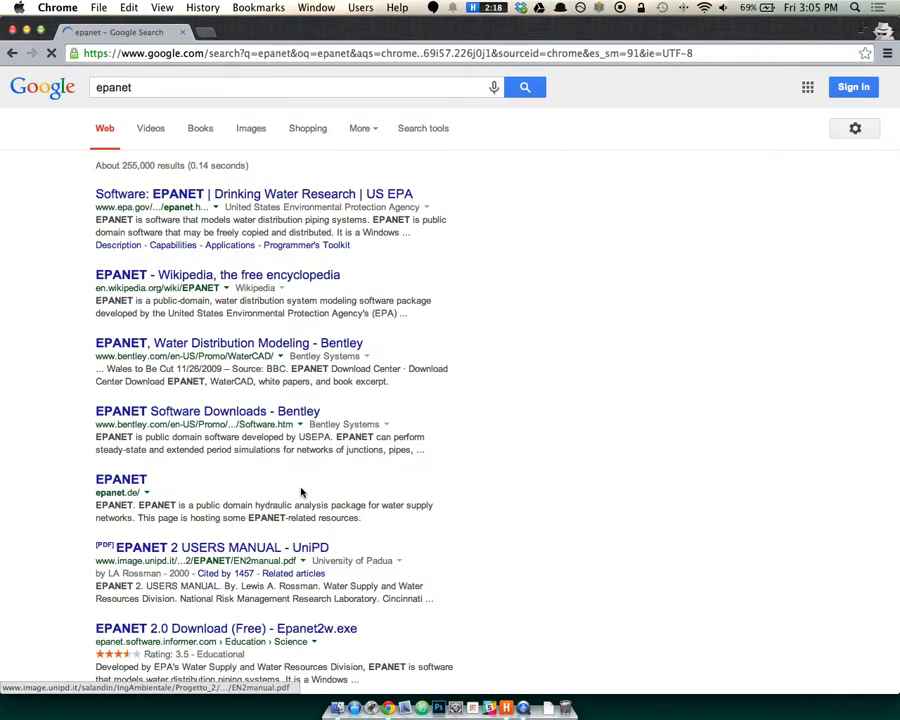
pyautogui.scroll(-1, 450, 456)
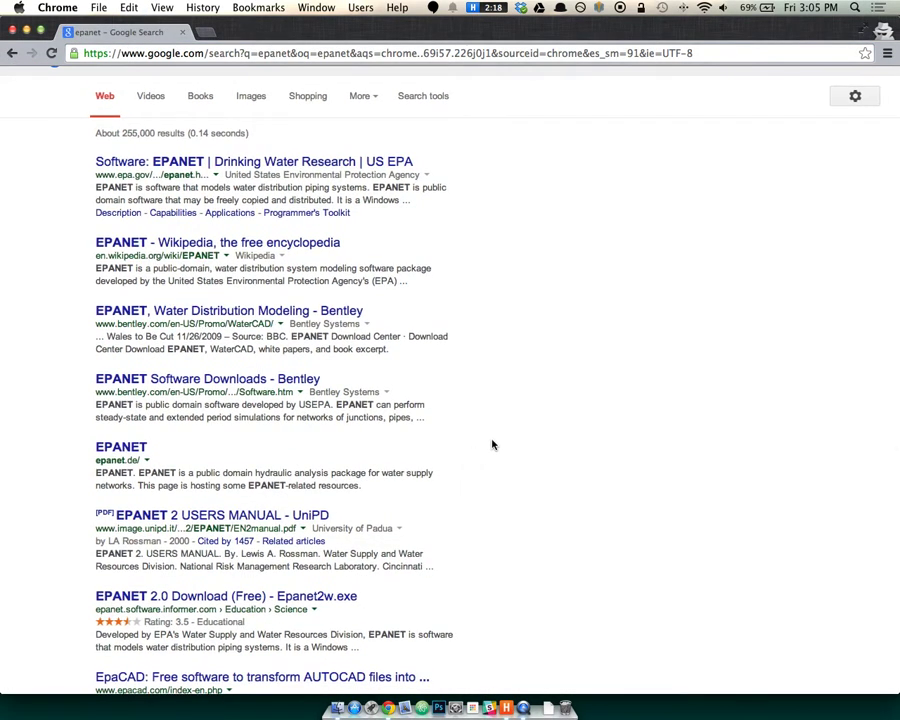
pyautogui.scroll(1, 490, 442)
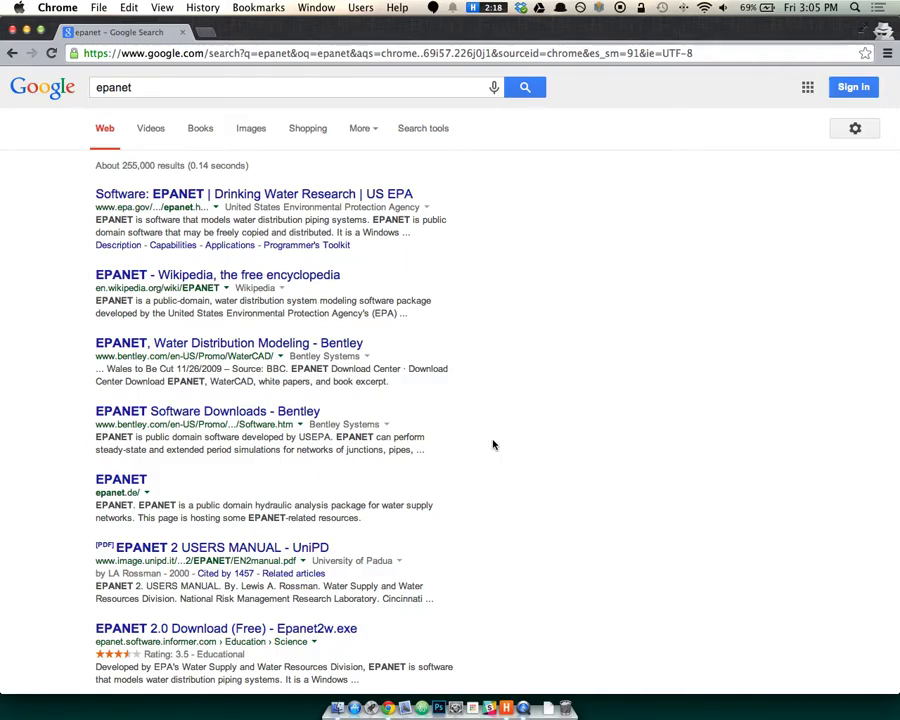
pyautogui.press('super+w')
pyautogui.press('super+h')
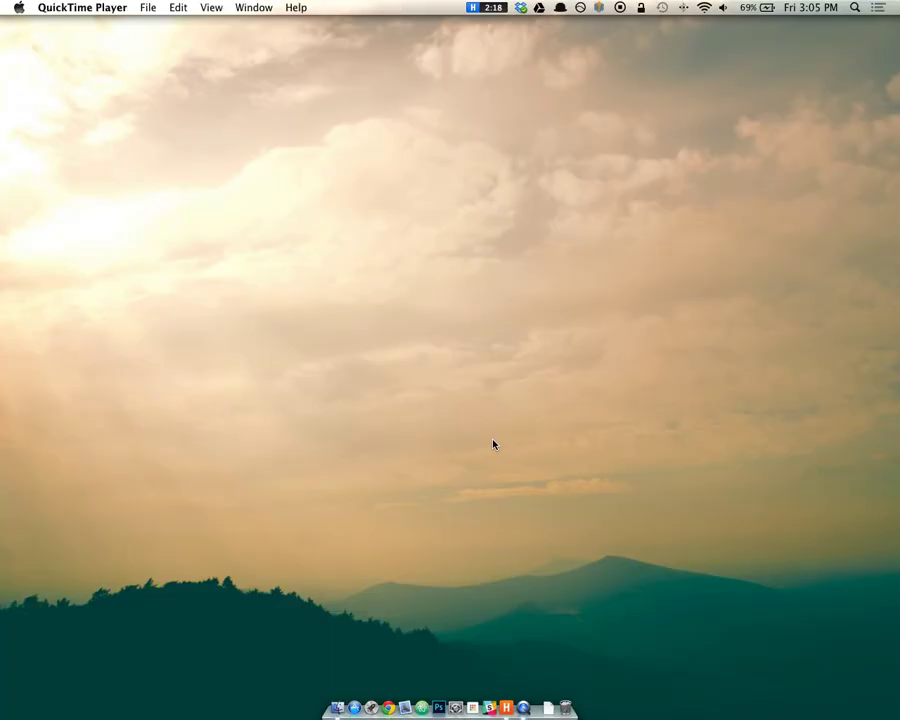
# Bring Chrome back from the Dock to show the Analytics Queries report.
pyautogui.click(388, 708)
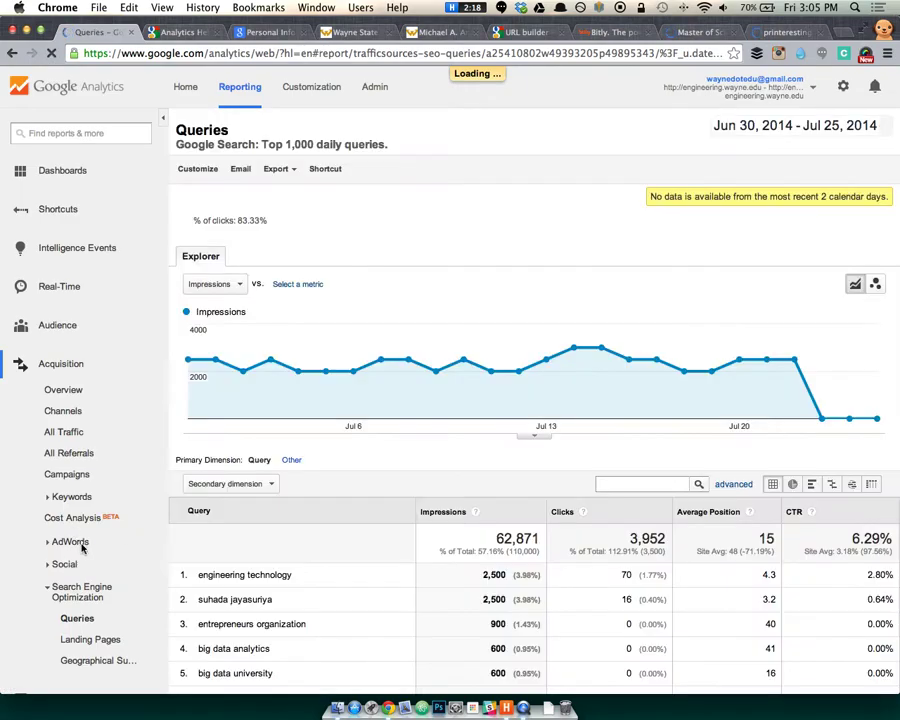
# Review the search engine Landing Pages report, selecting the top landing page's address.
pyautogui.click(88, 640)
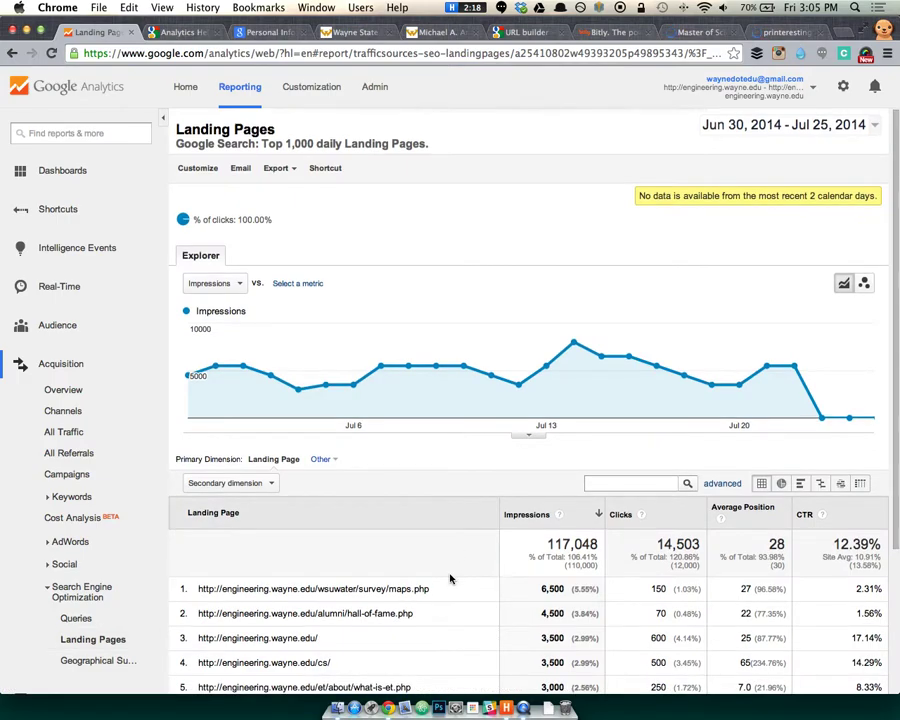
pyautogui.scroll(-5, 448, 576)
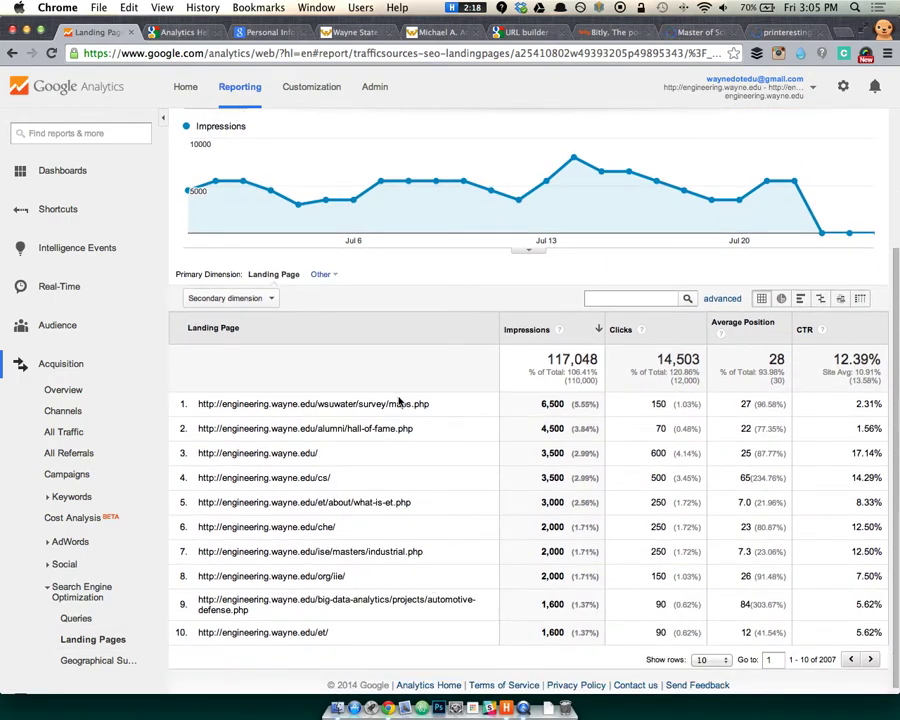
pyautogui.moveTo(436, 407); pyautogui.dragTo(287, 405)
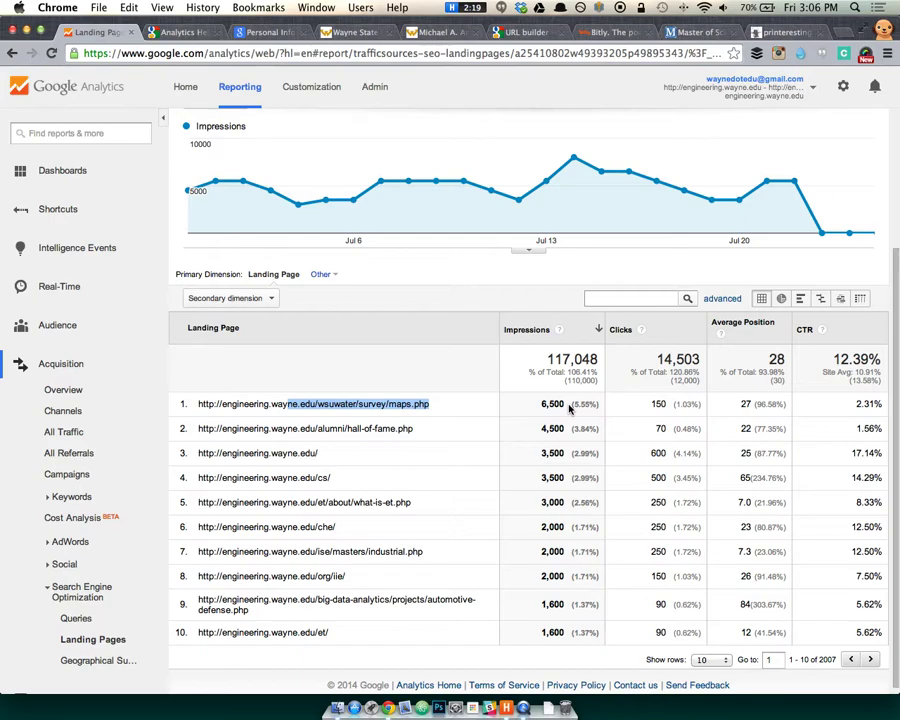
pyautogui.scroll(-1, 455, 527)
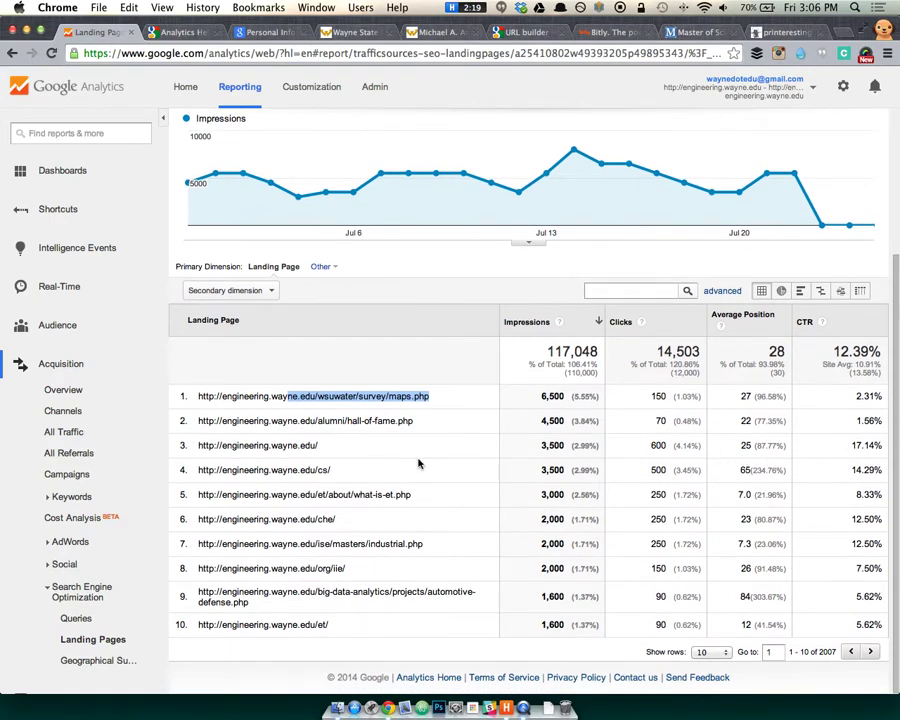
pyautogui.click(408, 464)
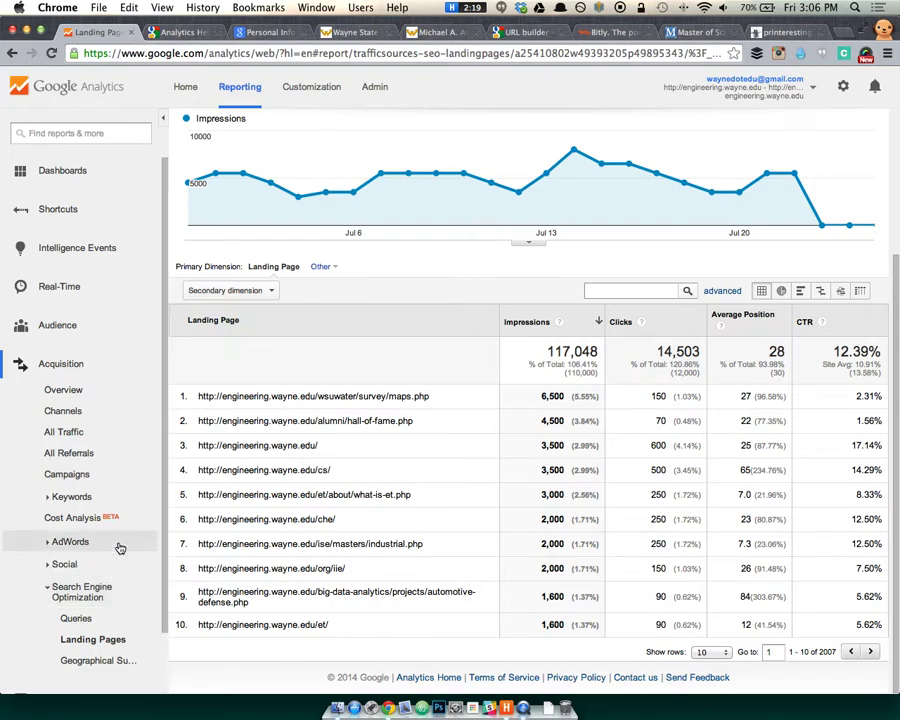
pyautogui.scroll(-3, 108, 514)
# Check the search Geographical Summary, then open Behavior Overview showing 89,946 pageviews.
pyautogui.click(120, 594)
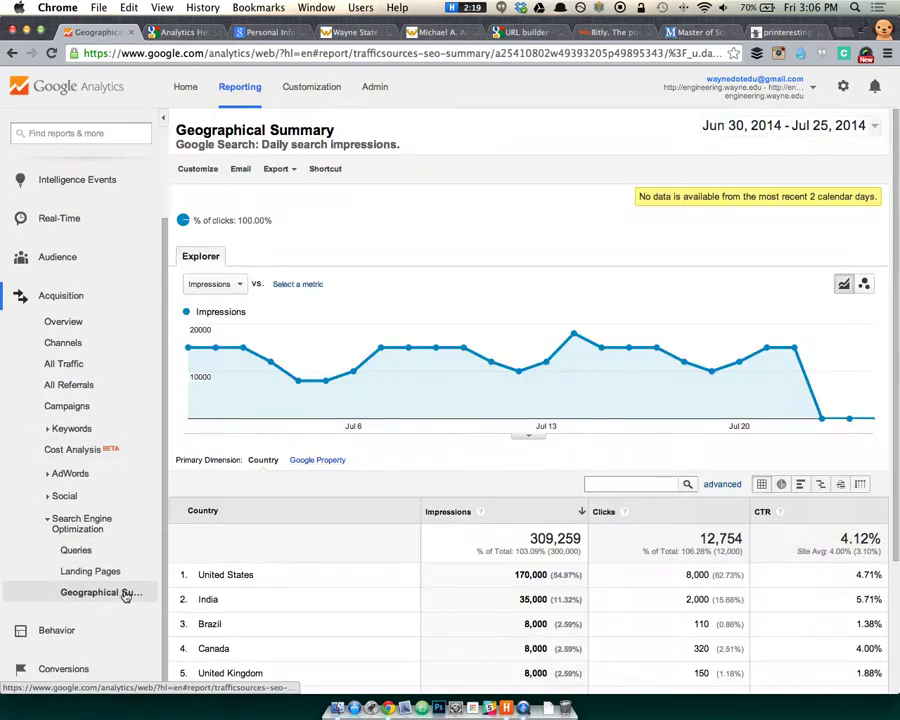
pyautogui.scroll(-3, 327, 493)
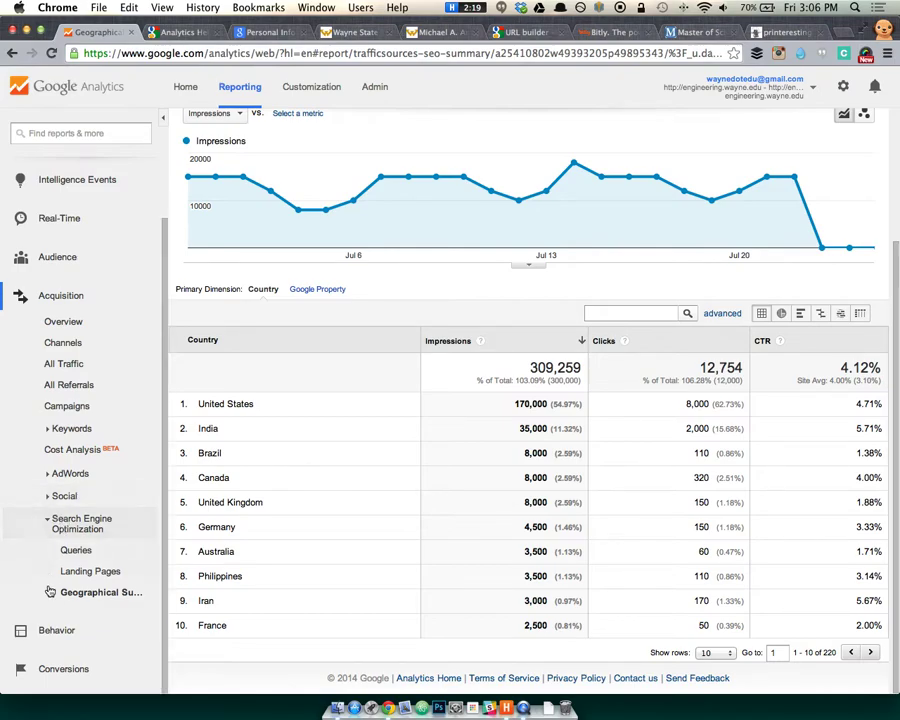
pyautogui.click(45, 628)
pyautogui.scroll(-3, 65, 570)
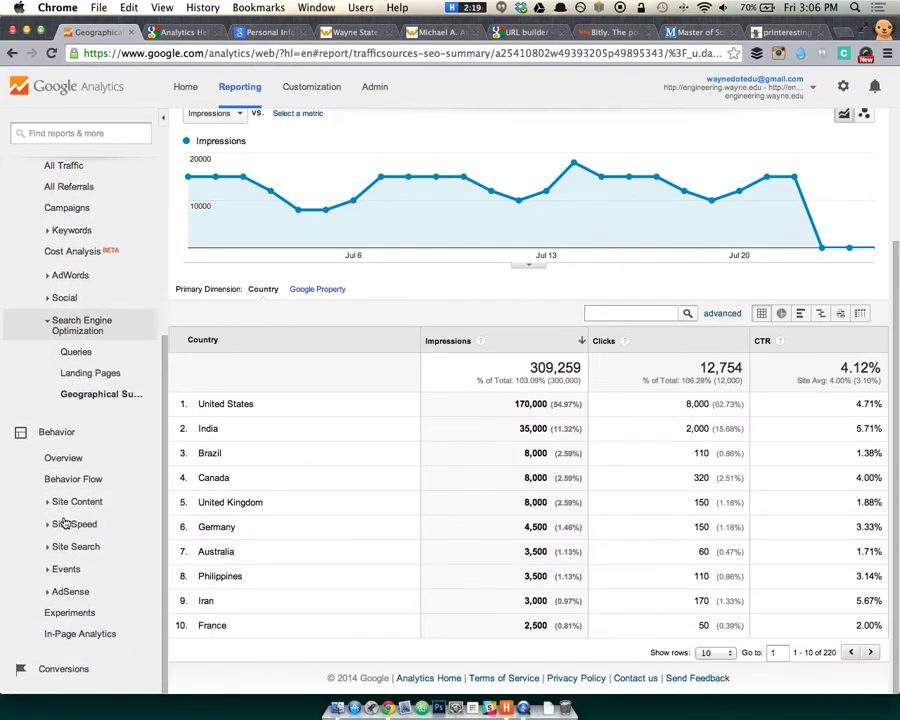
pyautogui.click(64, 459)
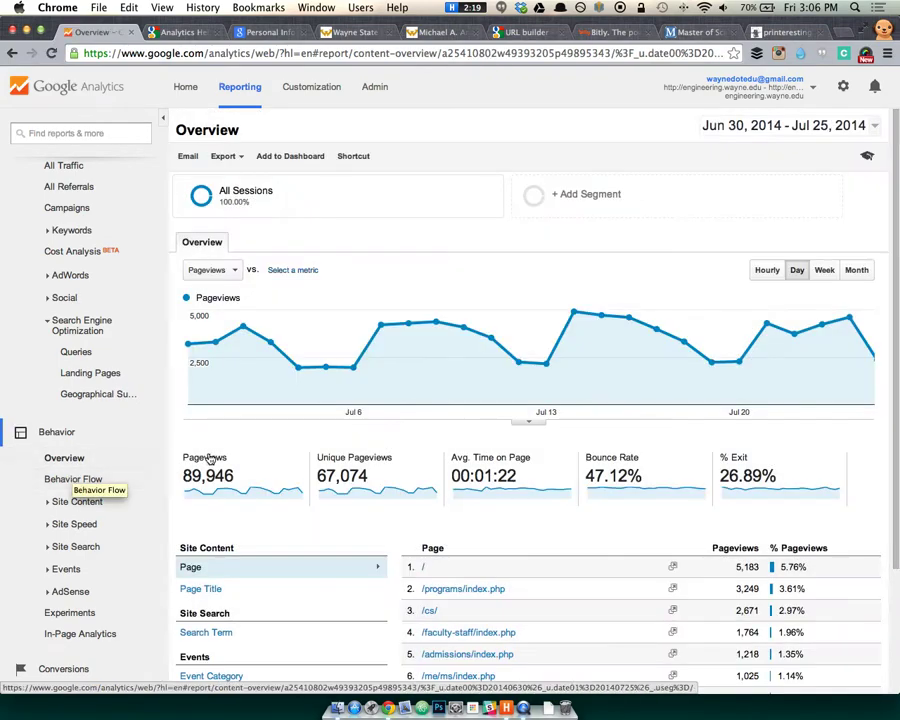
# Switch the reporting view to the coe.wayne.edu account from the account menu.
pyautogui.scroll(-3, 211, 516)
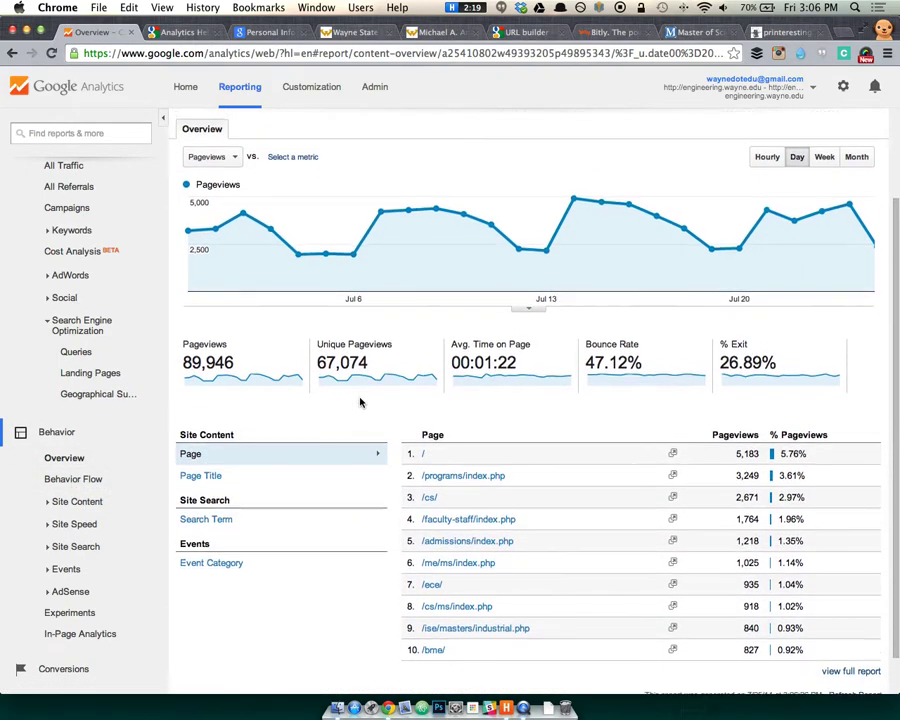
pyautogui.scroll(2, 362, 400)
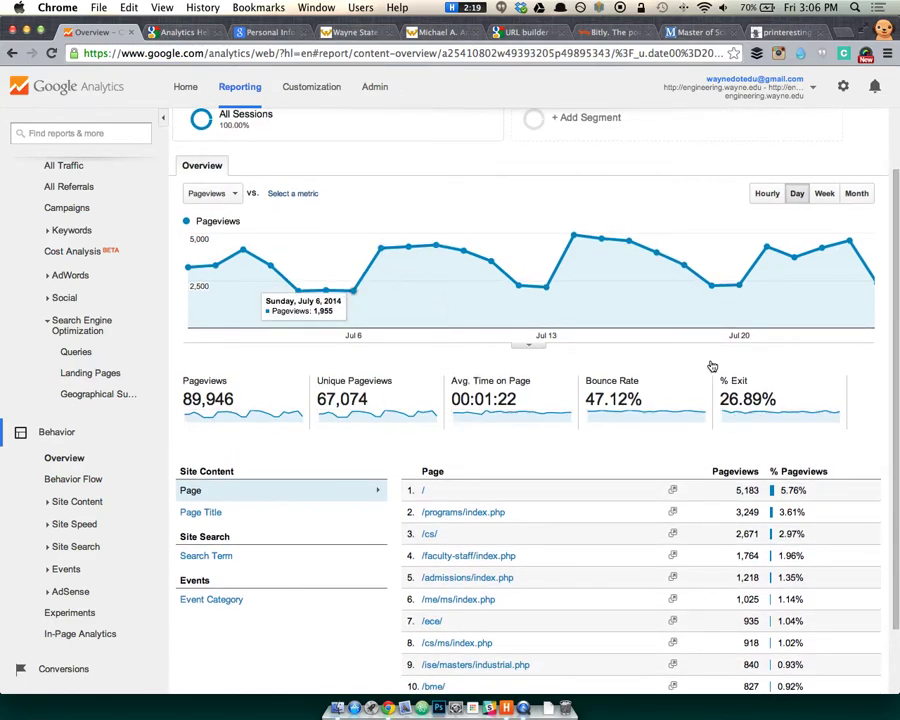
pyautogui.click(786, 87)
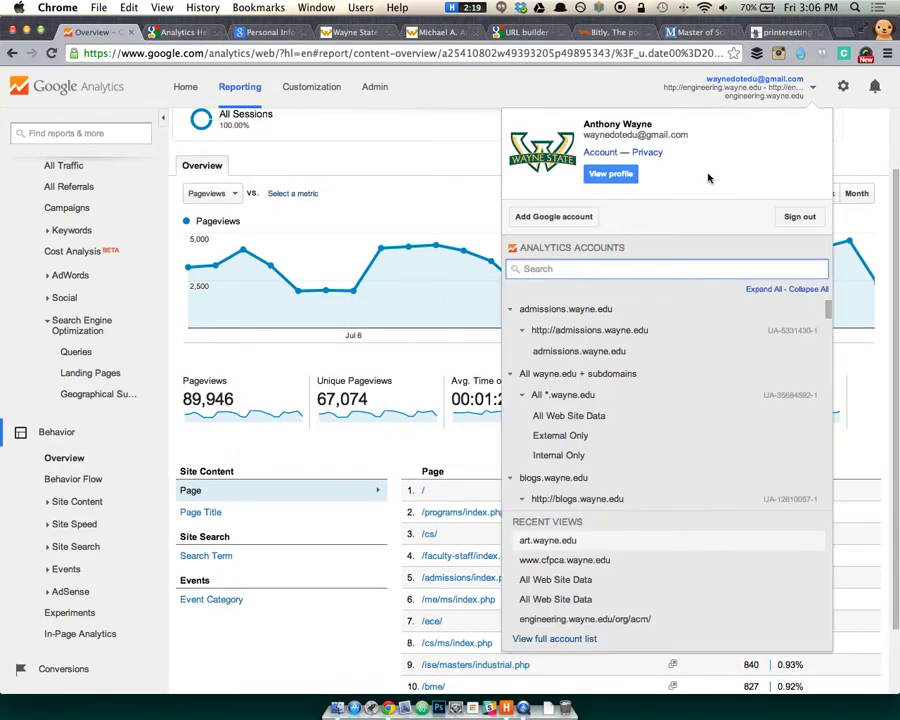
pyautogui.scroll(-10, 716, 384)
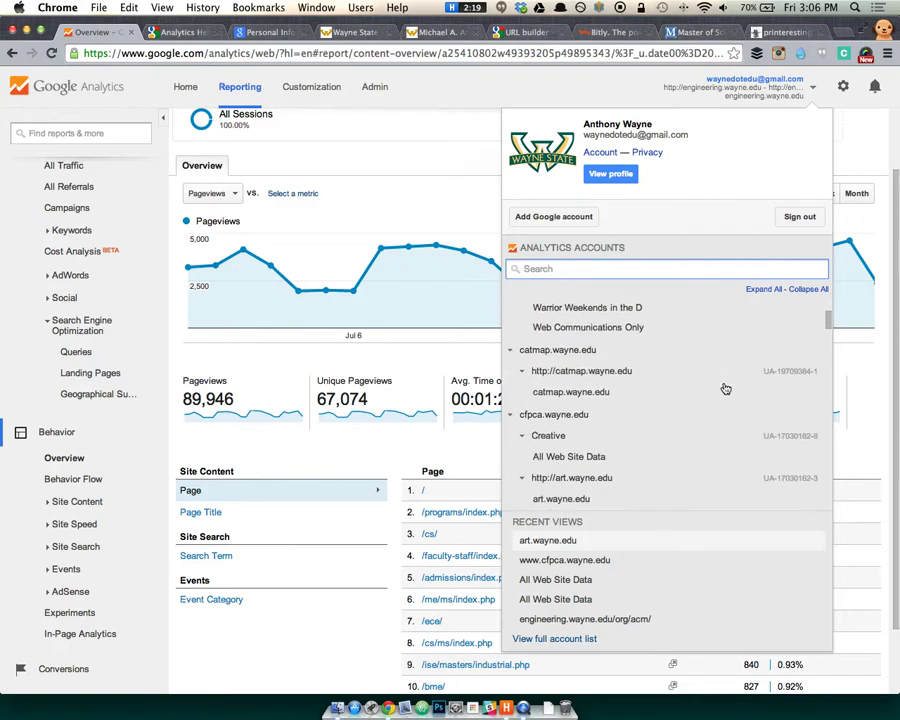
pyautogui.scroll(-5, 690, 378)
pyautogui.scroll(3, 670, 400)
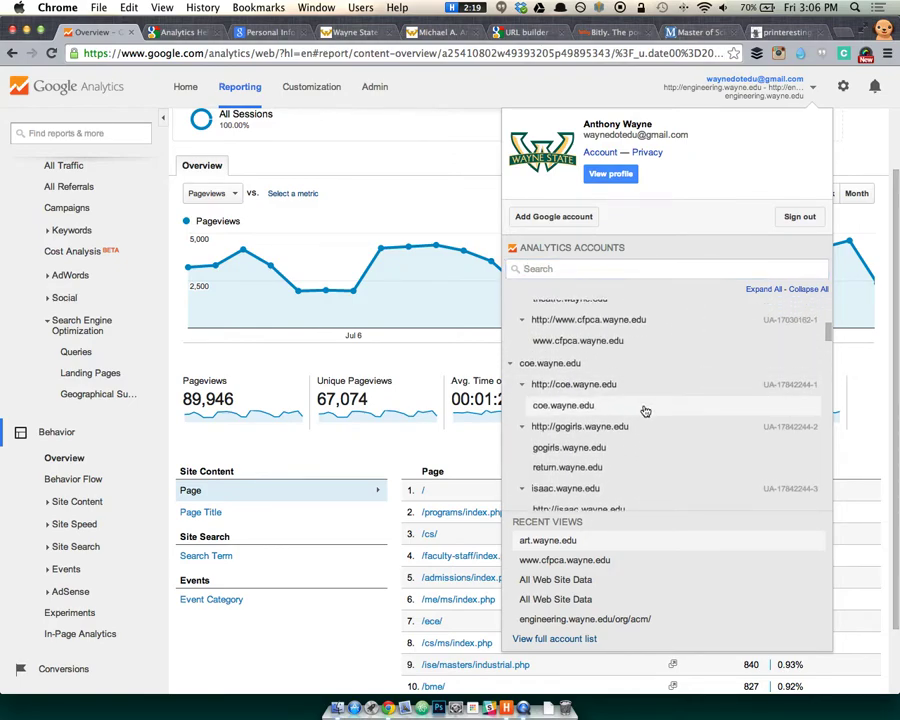
pyautogui.click(644, 406)
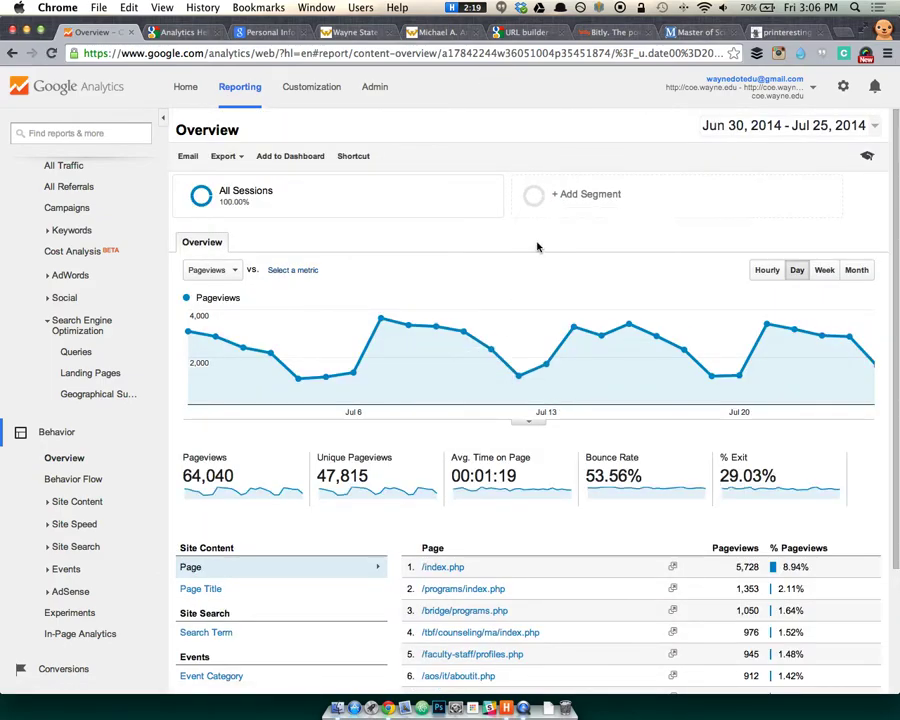
# Scroll the coe.wayne.edu Behavior Overview and open the Behavior Flow report.
pyautogui.scroll(-3, 536, 246)
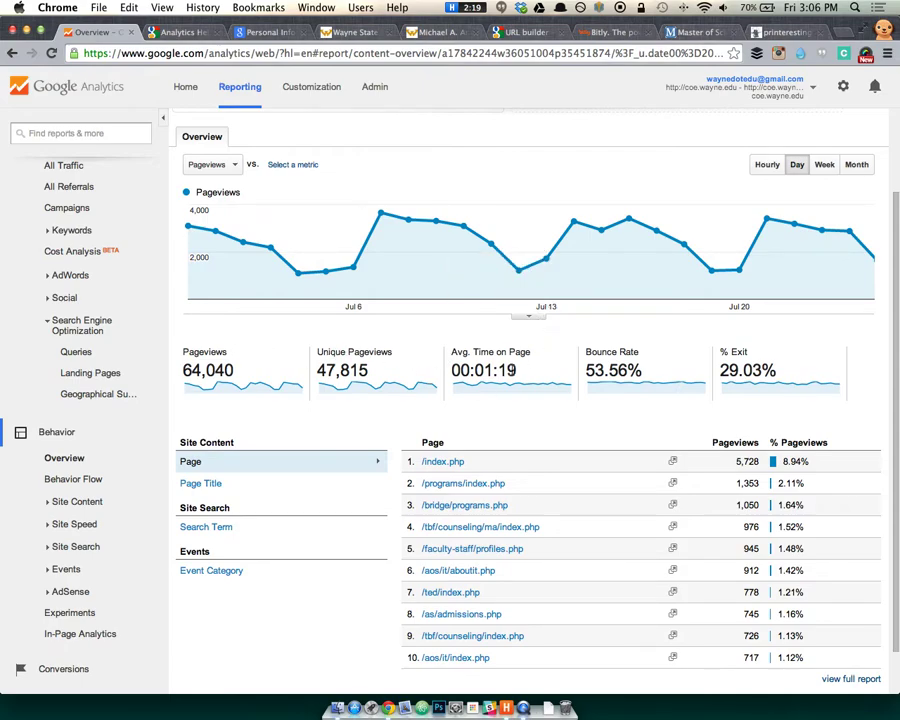
pyautogui.scroll(3, 263, 122)
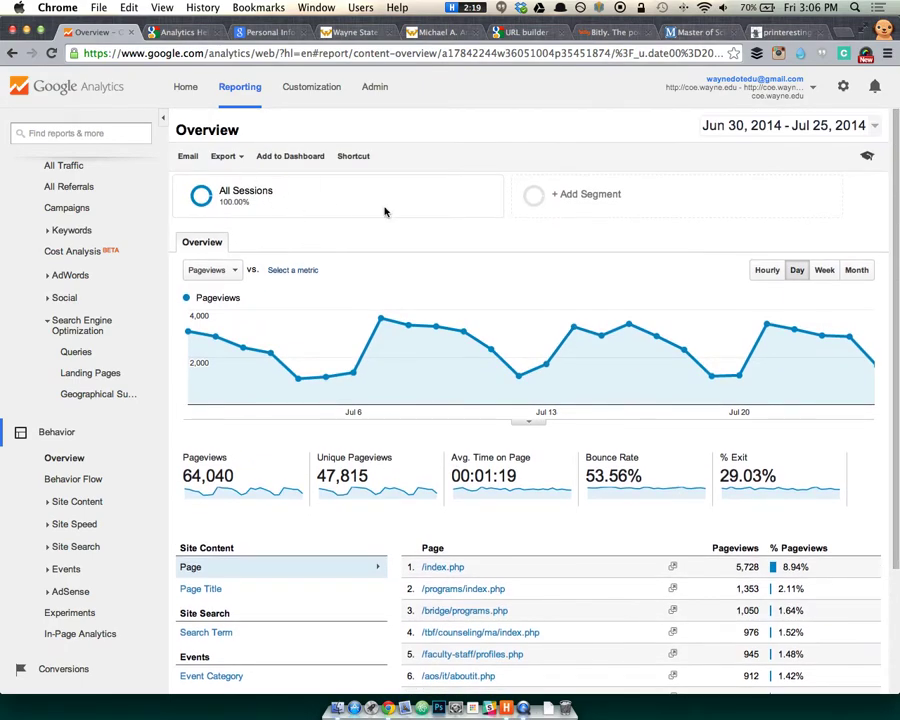
pyautogui.scroll(-3, 484, 267)
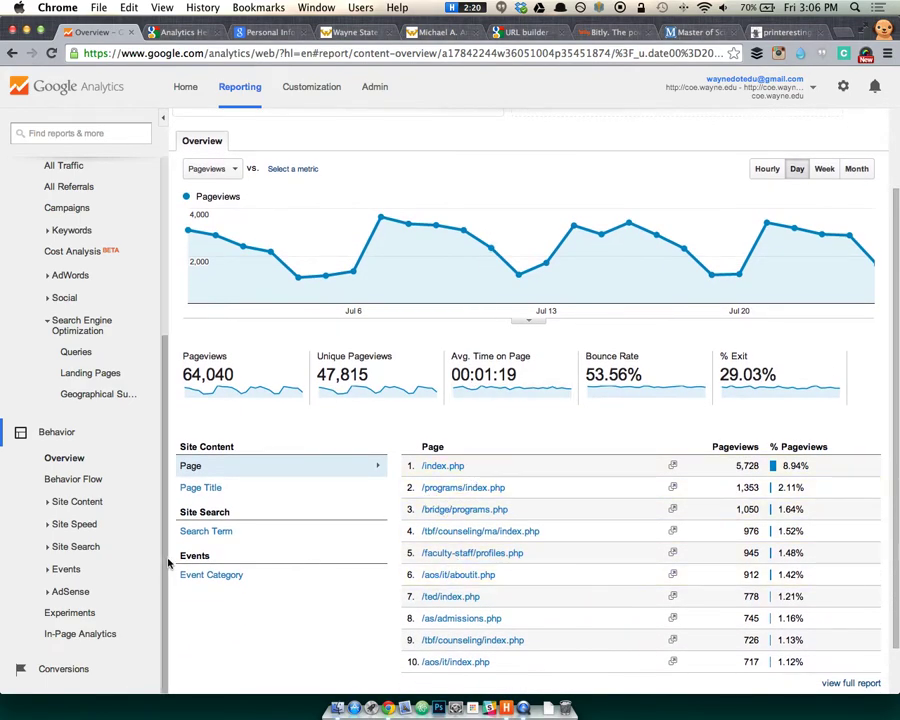
pyautogui.click(70, 478)
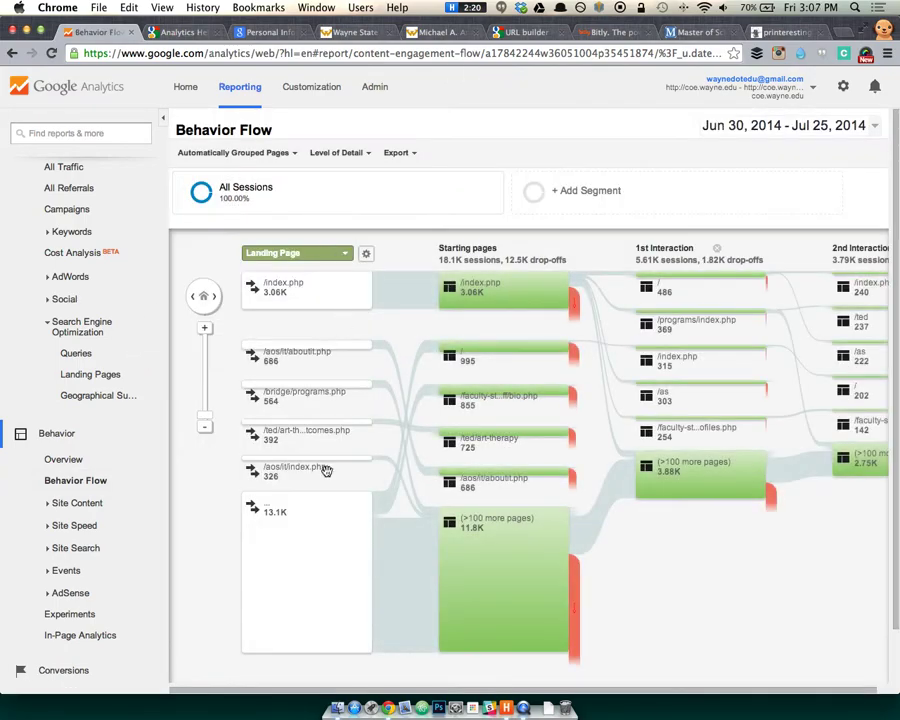
# Highlight traffic through the /index.php and /aos/it/aboutit.php nodes in Behavior Flow.
pyautogui.moveTo(511, 385)
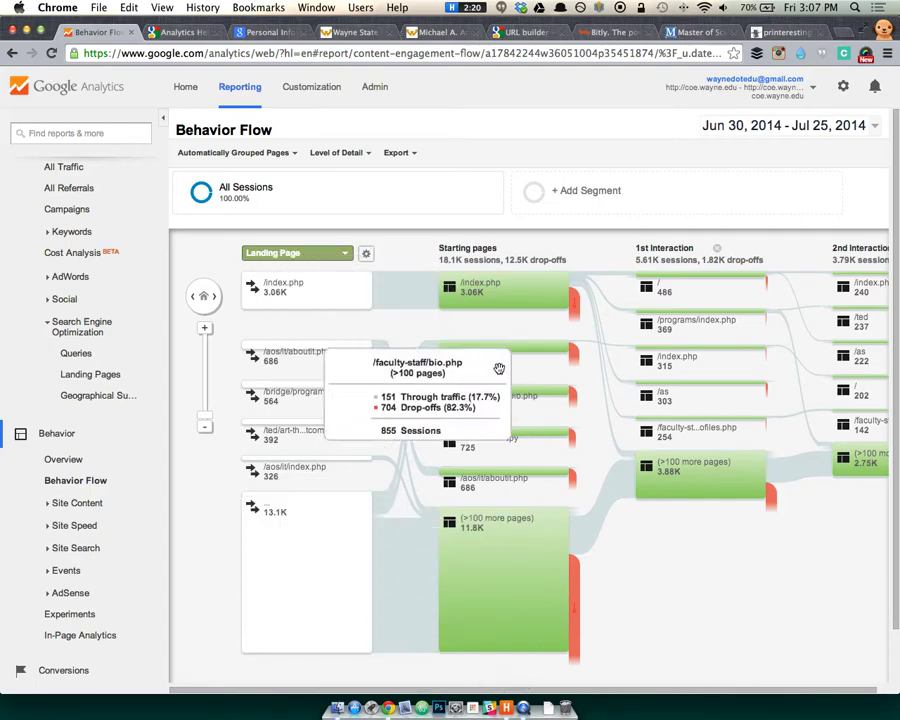
pyautogui.click(330, 290)
pyautogui.click(341, 289)
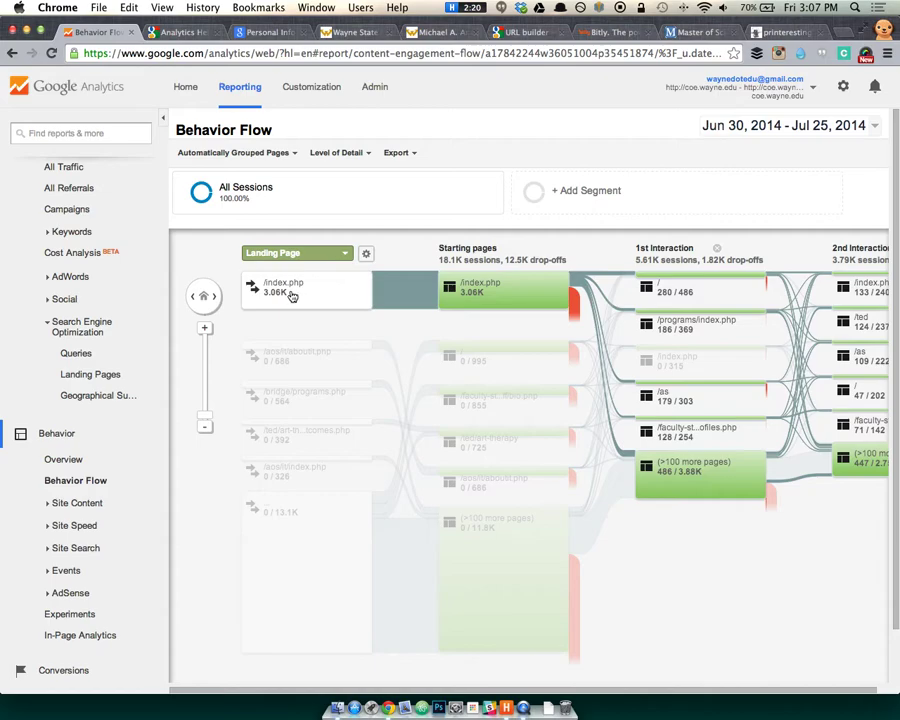
pyautogui.click(332, 350)
pyautogui.click(345, 346)
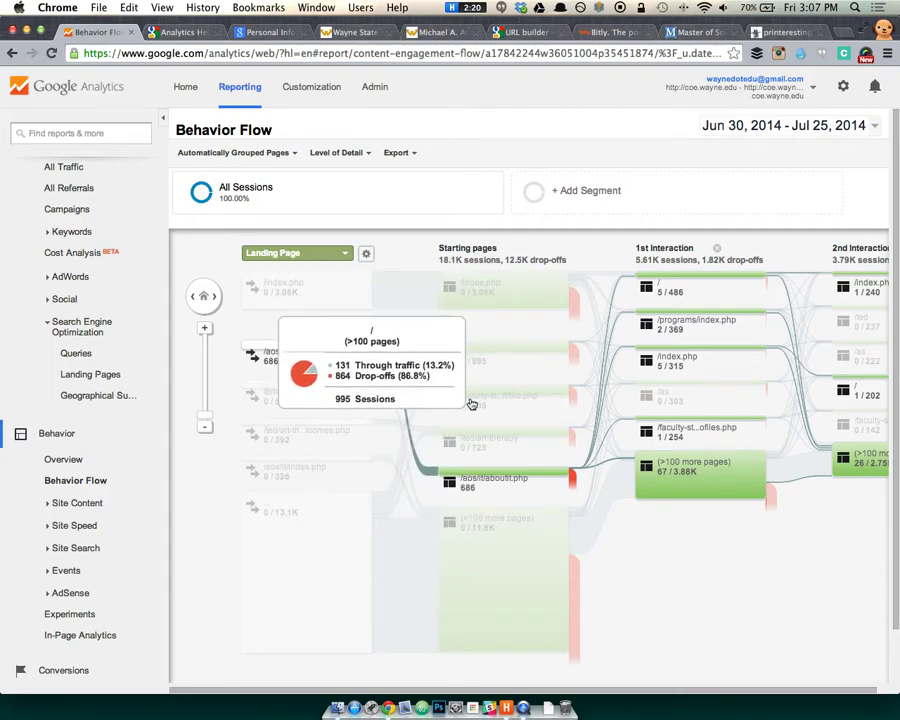
# Highlight traffic through the /index.php starting page, showing 5.61K sessions at the 1st interaction.
pyautogui.click(291, 291)
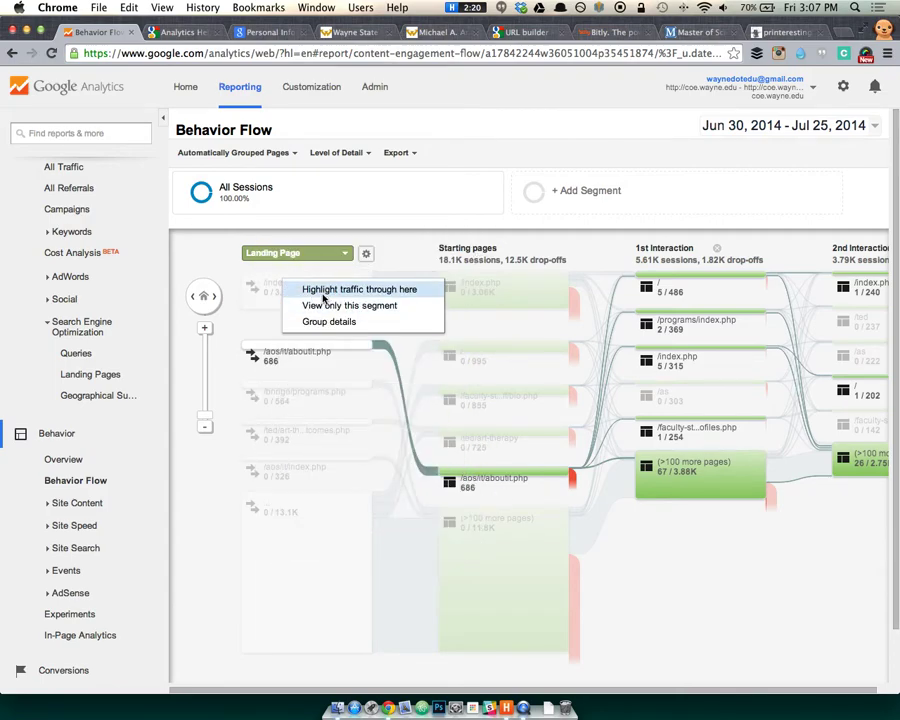
pyautogui.click(312, 345)
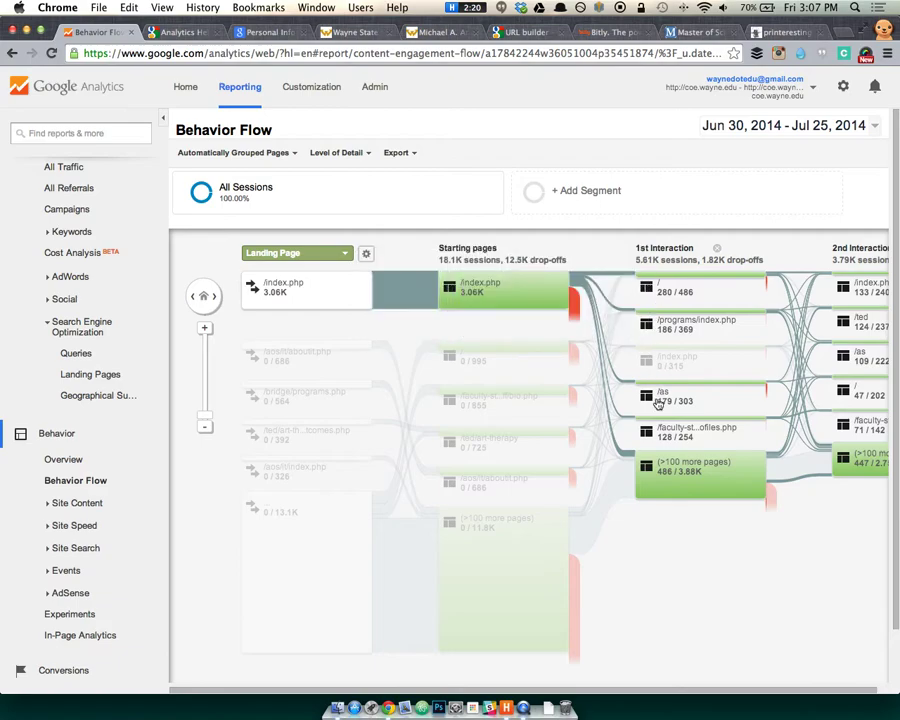
pyautogui.click(541, 294)
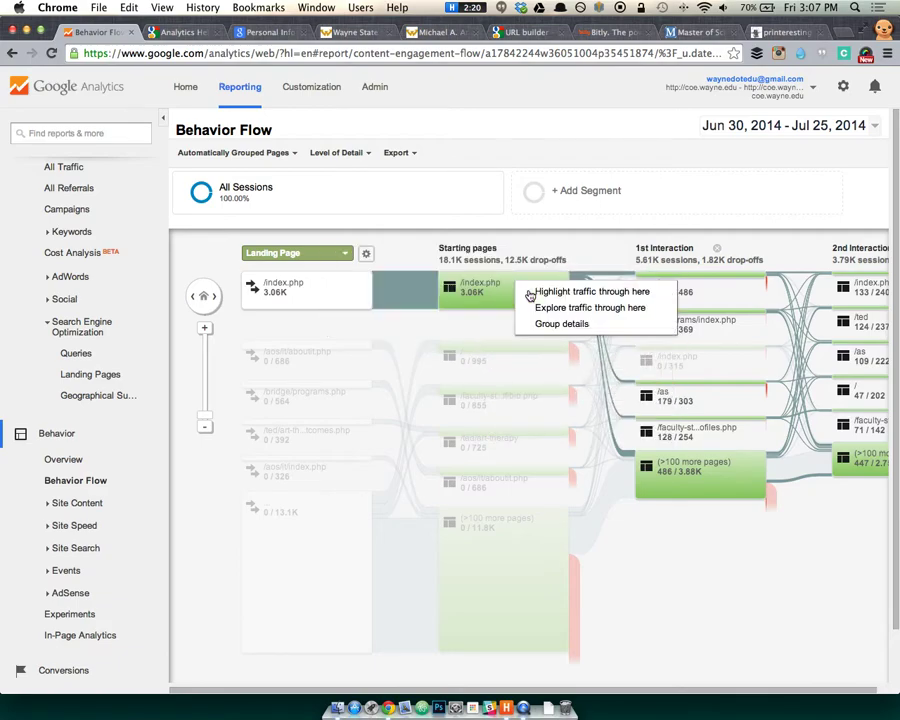
pyautogui.click(548, 291)
pyautogui.moveTo(654, 281)
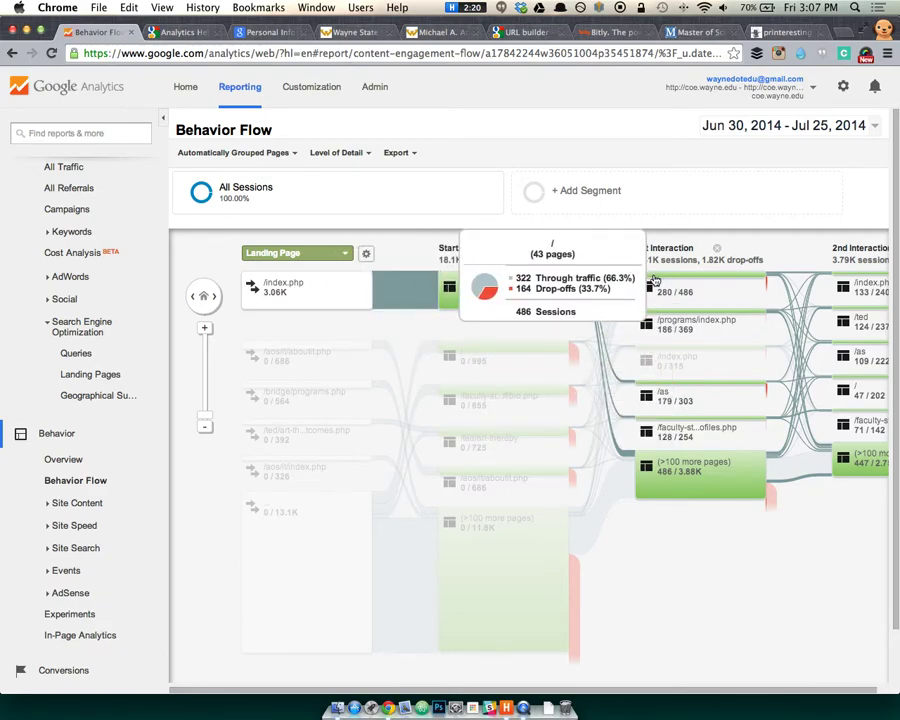
pyautogui.moveTo(656, 317)
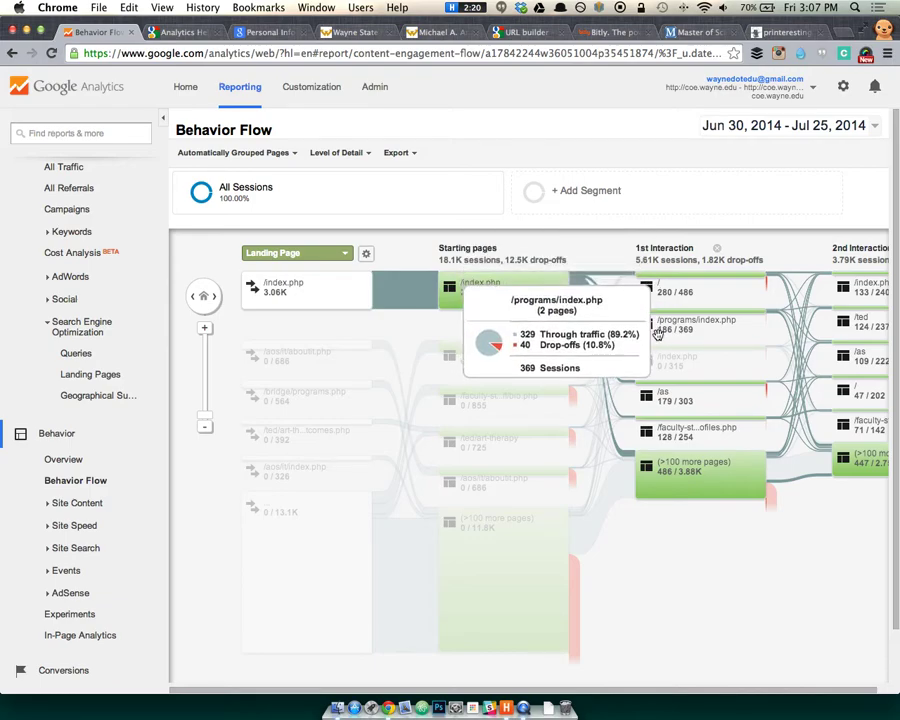
pyautogui.moveTo(660, 393)
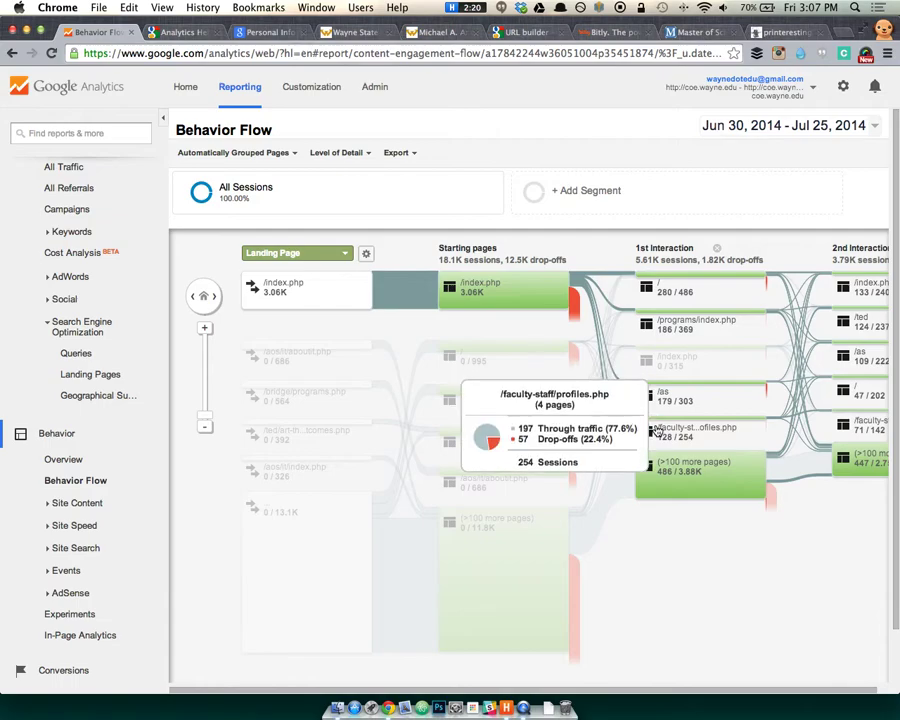
pyautogui.moveTo(658, 430)
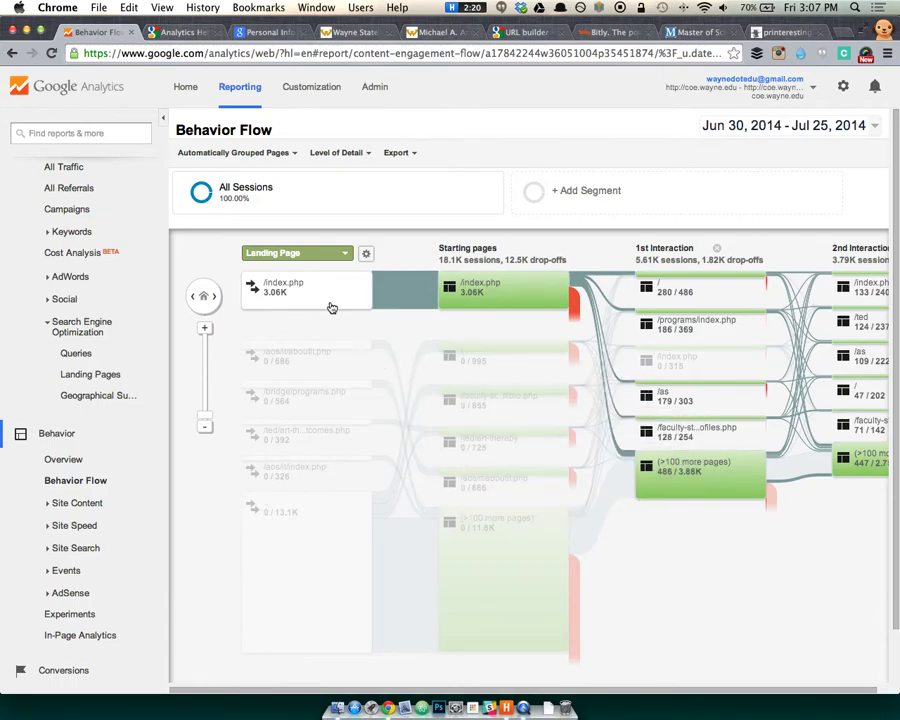
# Open Site Content > All Pages and scroll to the page table.
pyautogui.click(64, 503)
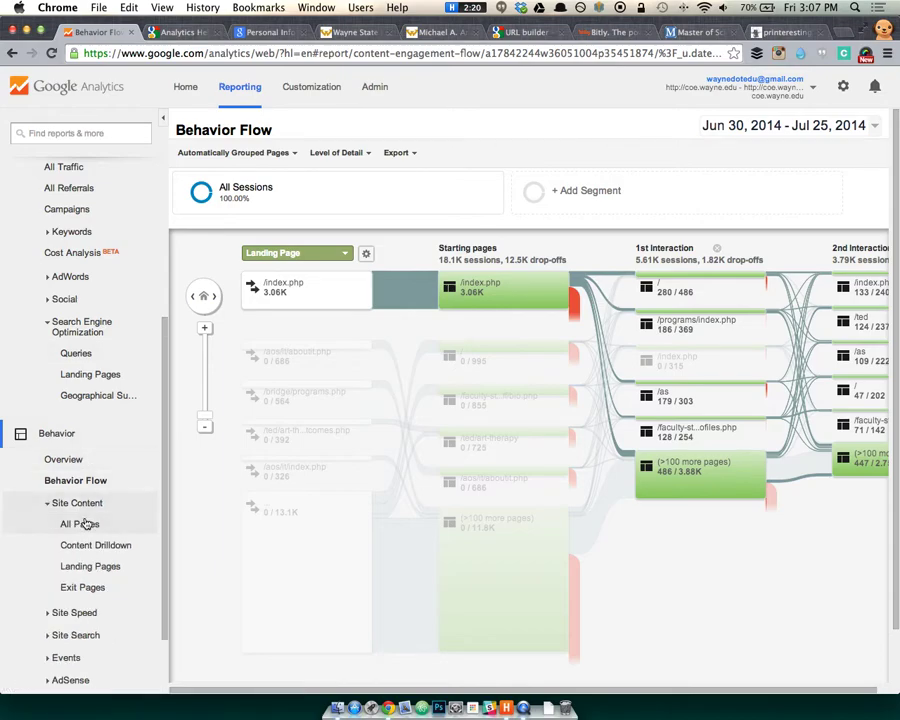
pyautogui.click(86, 524)
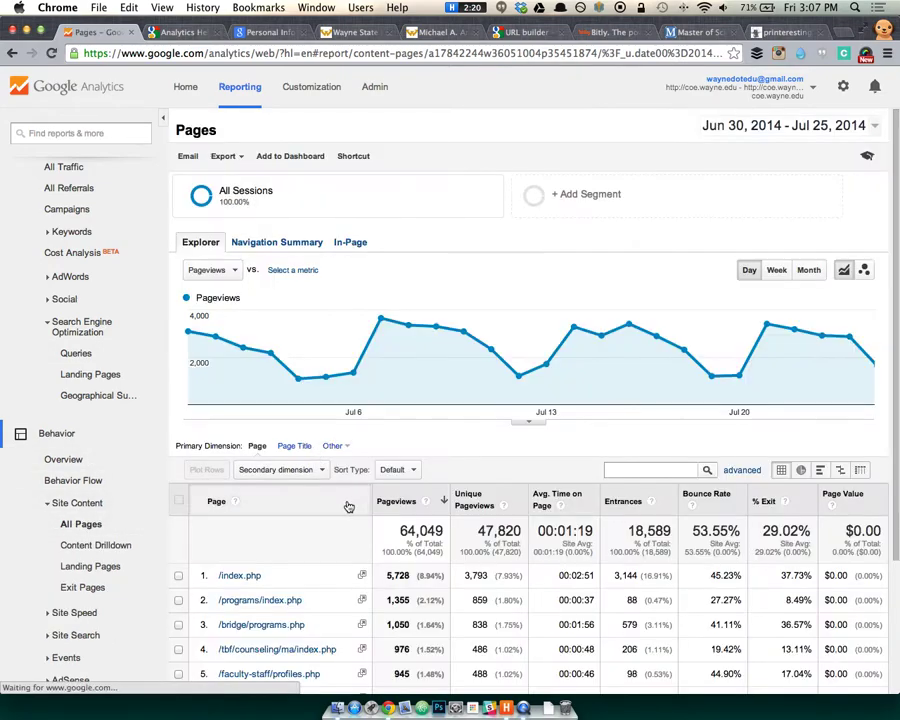
pyautogui.scroll(-3, 360, 500)
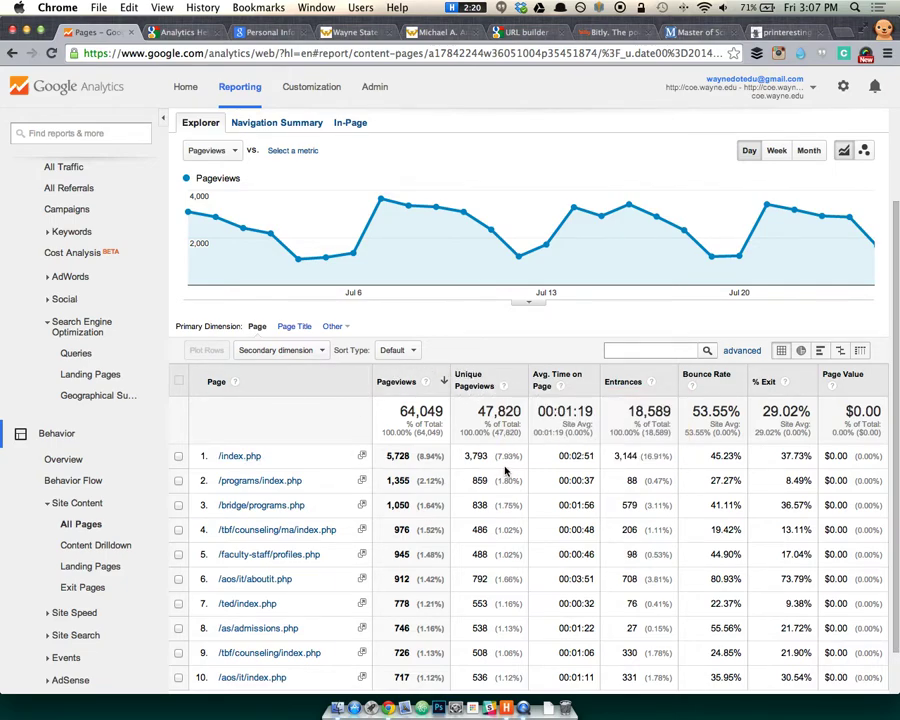
pyautogui.scroll(-1, 506, 468)
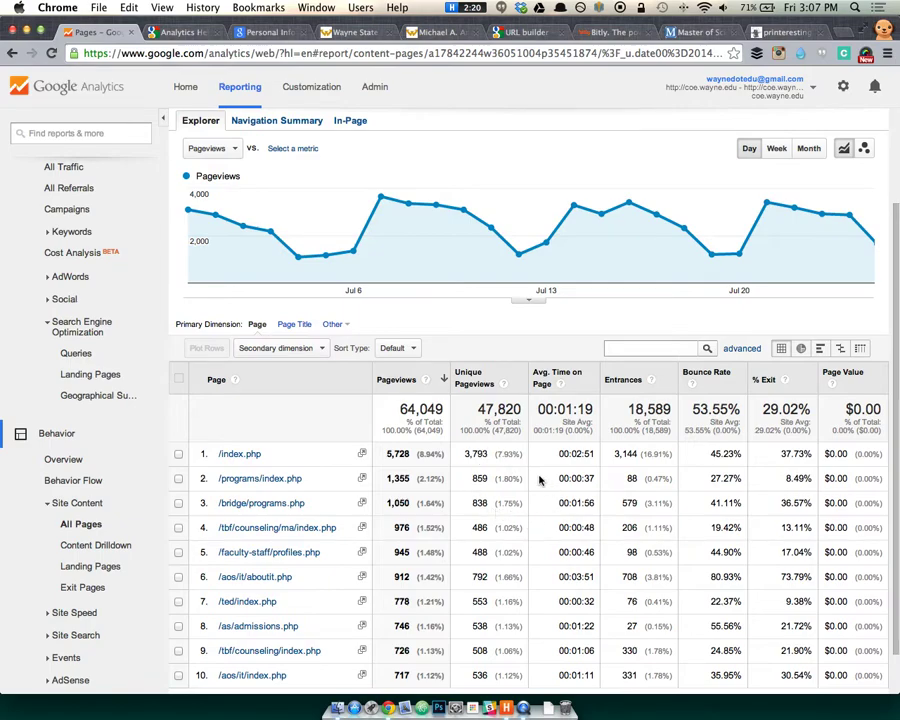
pyautogui.scroll(-2, 379, 463)
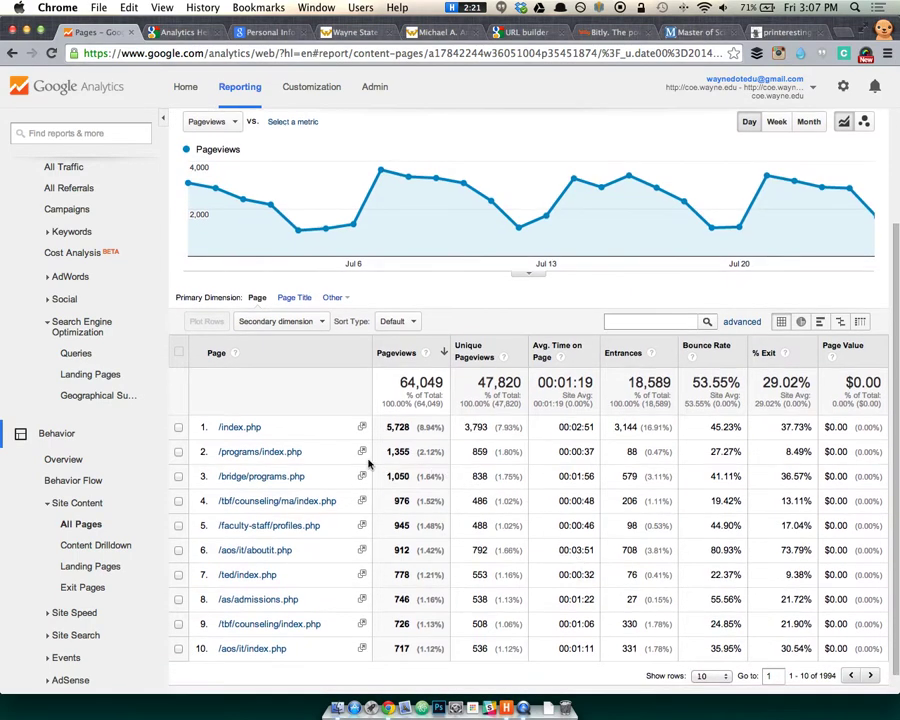
# Inspect average time on page and figures for rows 2, 5 and 6, including /aos/it/aboutit.php.
pyautogui.moveTo(558, 452); pyautogui.dragTo(580, 452)
pyautogui.click(565, 459)
pyautogui.moveTo(725, 548); pyautogui.dragTo(383, 535)
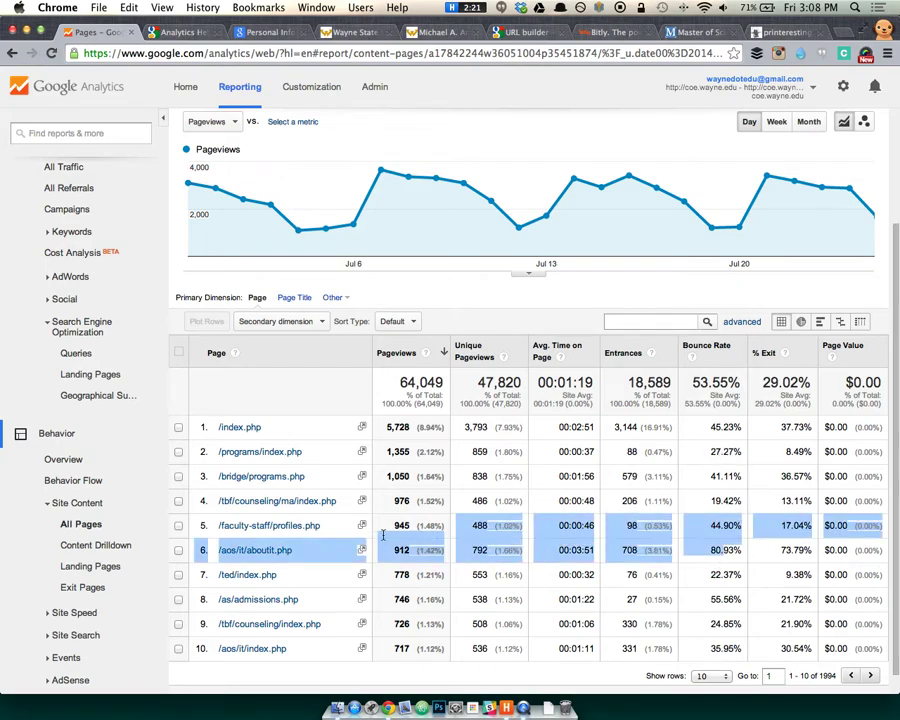
pyautogui.click(723, 550)
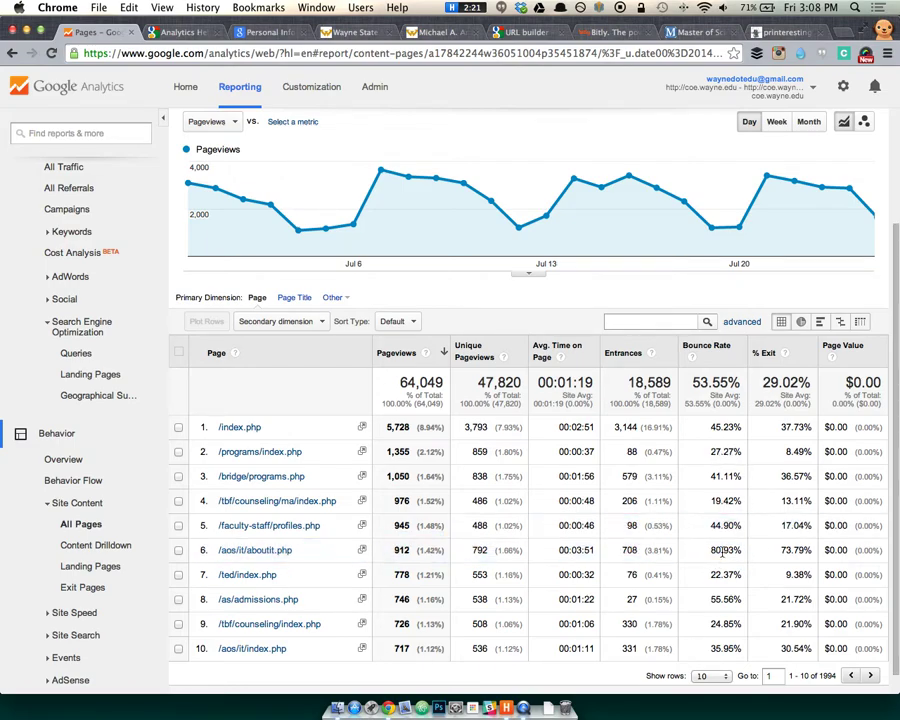
pyautogui.rightClick(268, 549)
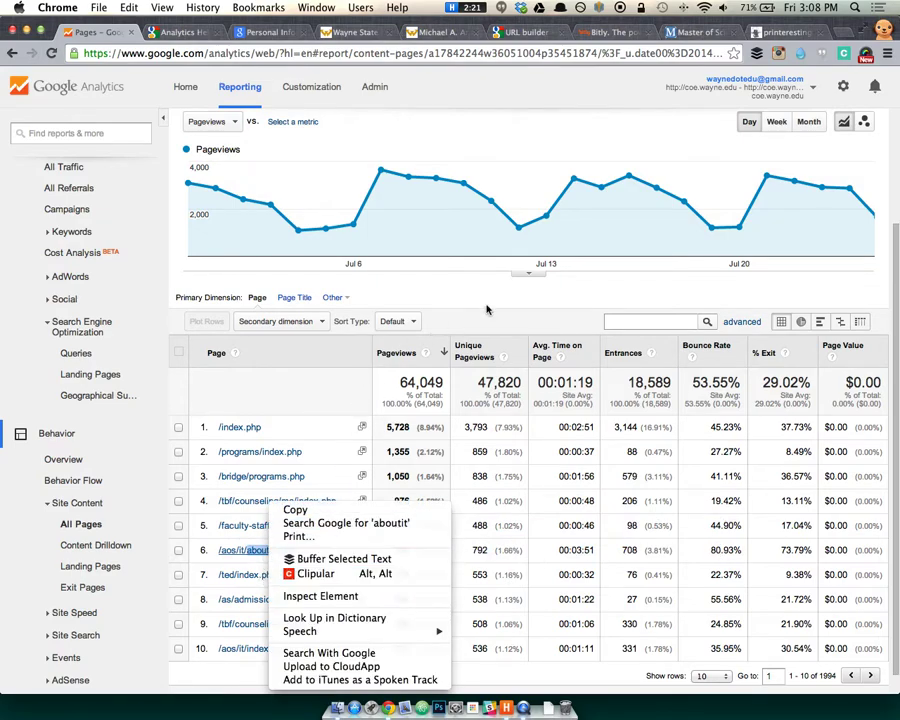
pyautogui.press('Escape')
# View the /aos/it/aboutit.php page in an enlarged window, then return to the All Pages report.
pyautogui.click(362, 551)
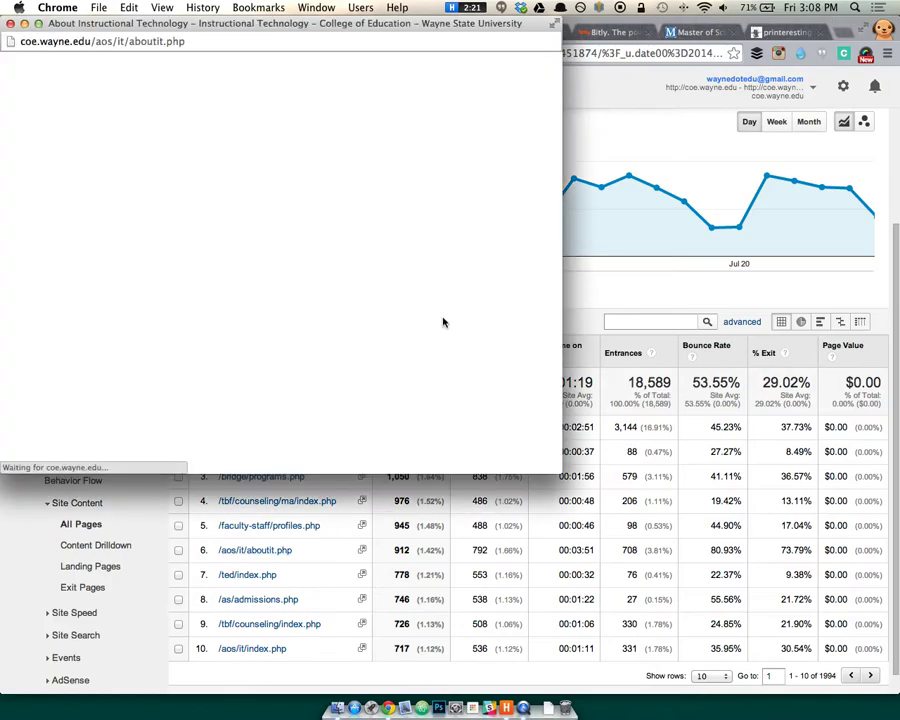
pyautogui.moveTo(560, 470); pyautogui.dragTo(736, 606)
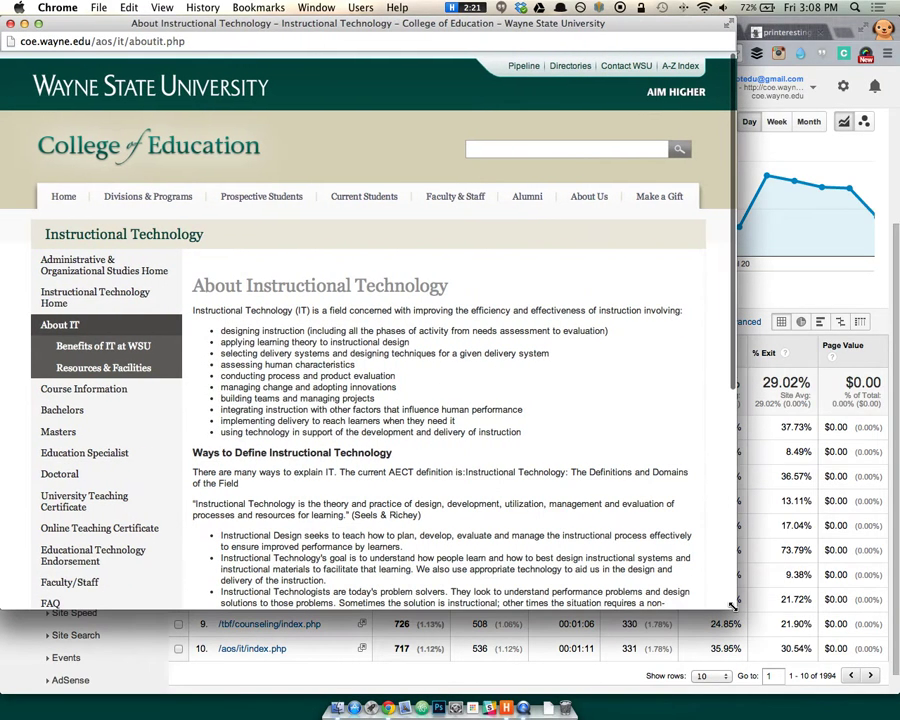
pyautogui.scroll(-5, 573, 507)
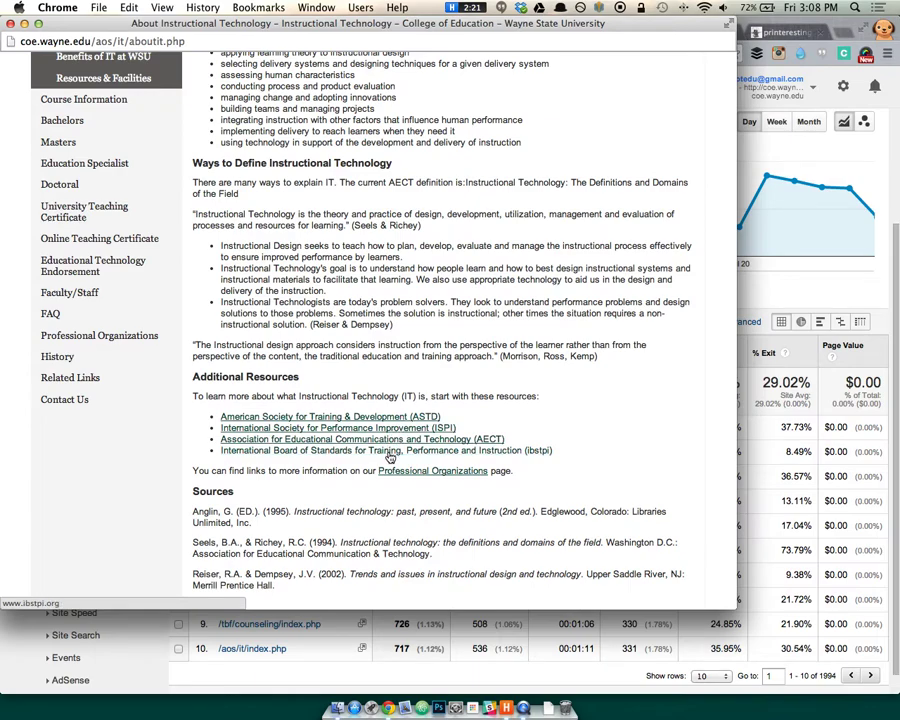
pyautogui.scroll(-2, 354, 297)
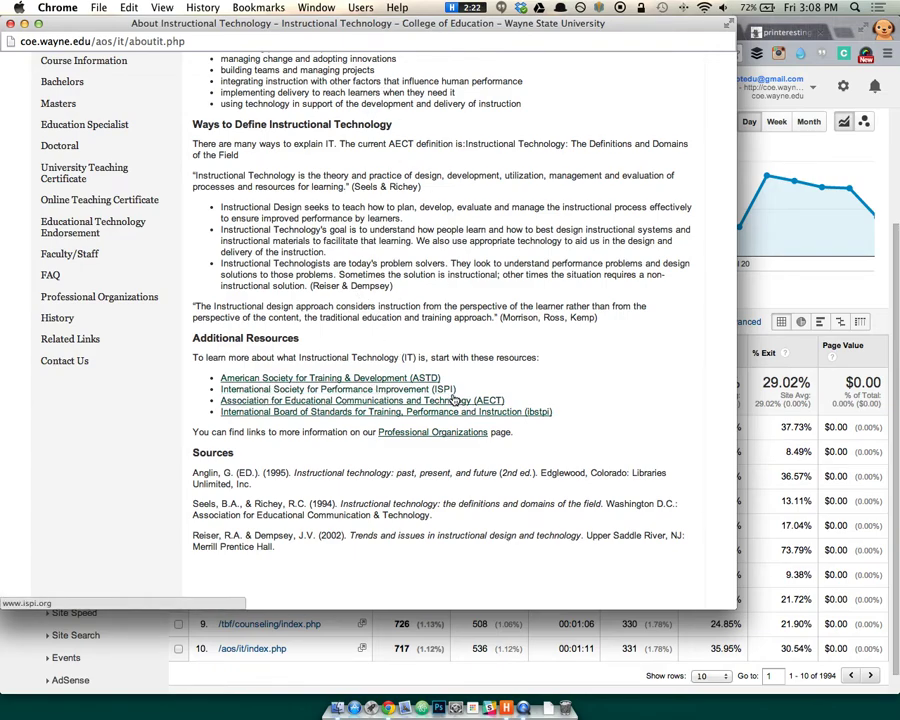
pyautogui.scroll(10, 115, 378)
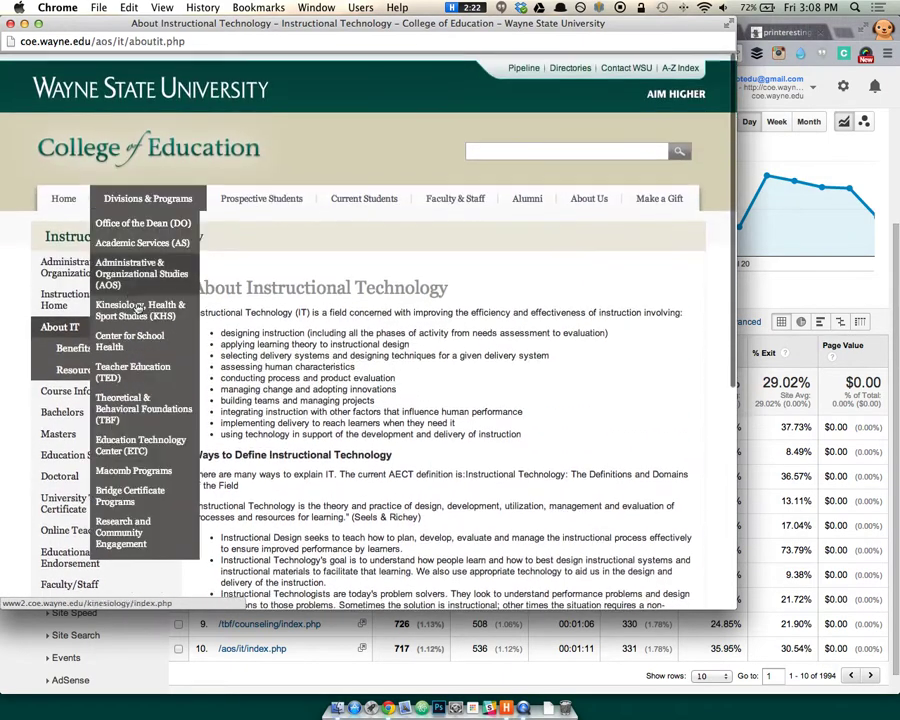
pyautogui.press('super+grave')
pyautogui.scroll(-1, 430, 308)
pyautogui.scroll(-1, 430, 308)
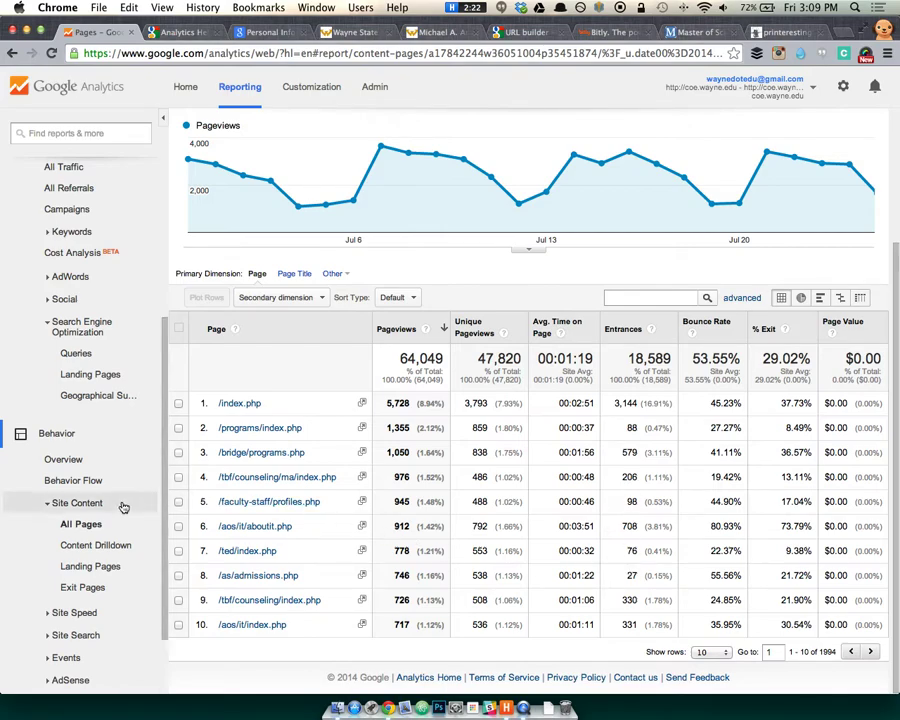
# Drill into the /ted/ folder in Content Drilldown, then return to the top-level folder list.
pyautogui.click(115, 544)
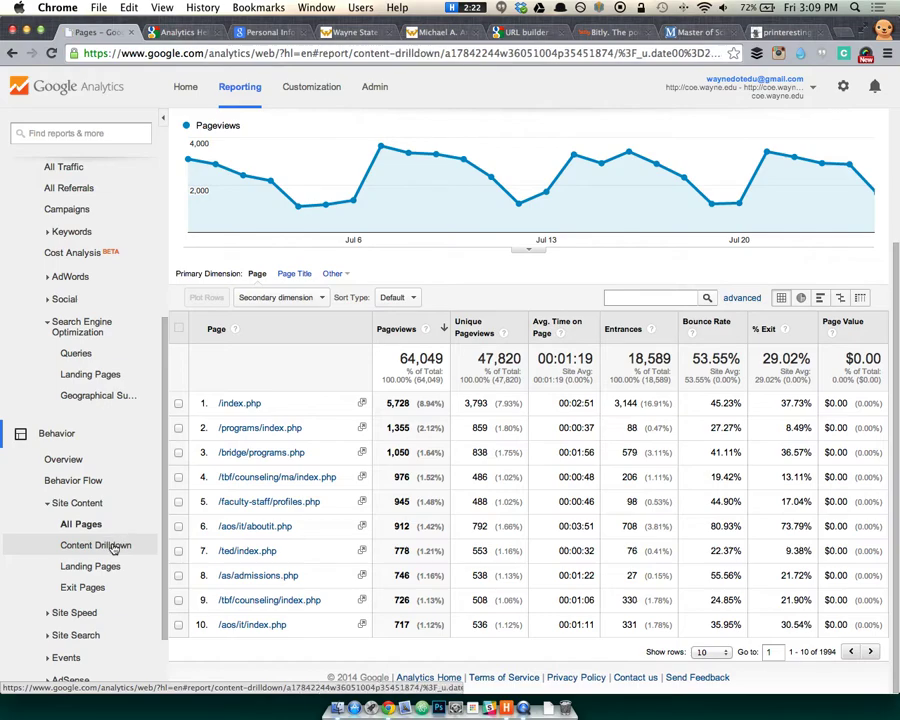
pyautogui.scroll(-3, 288, 520)
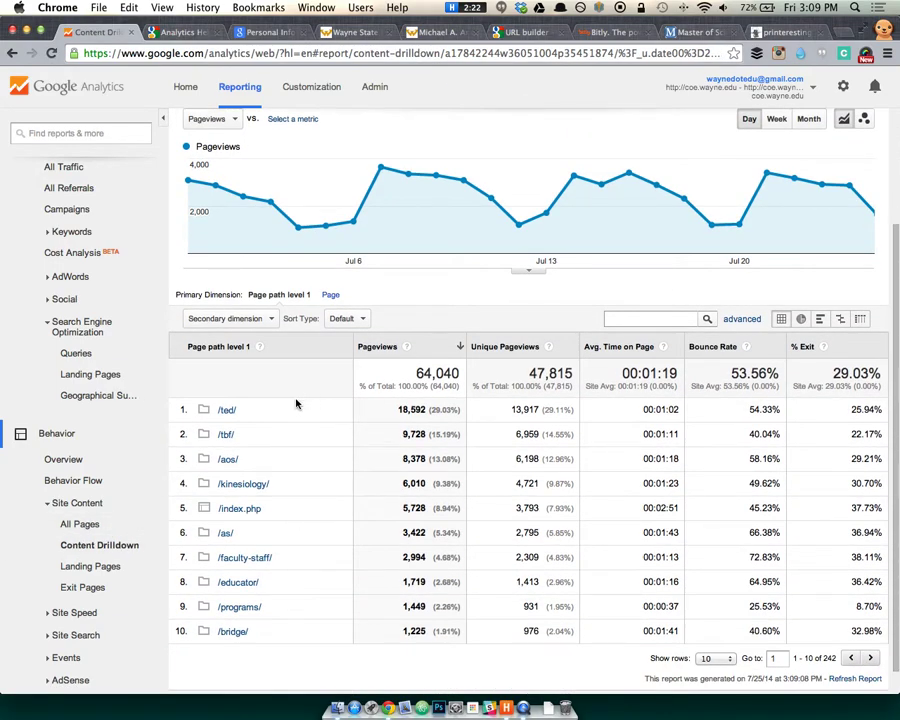
pyautogui.click(225, 410)
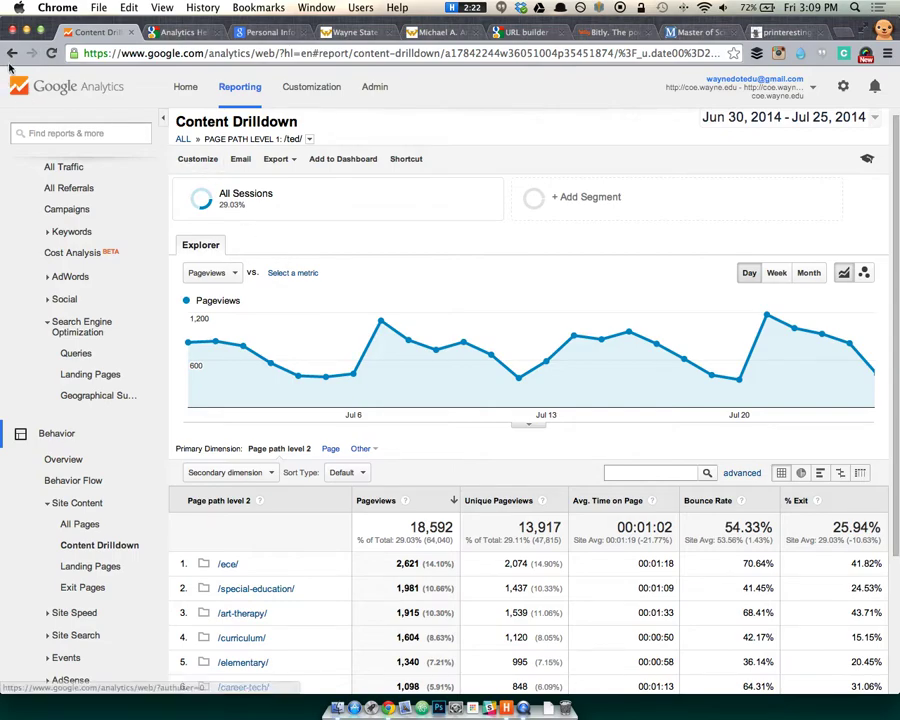
pyautogui.click(183, 139)
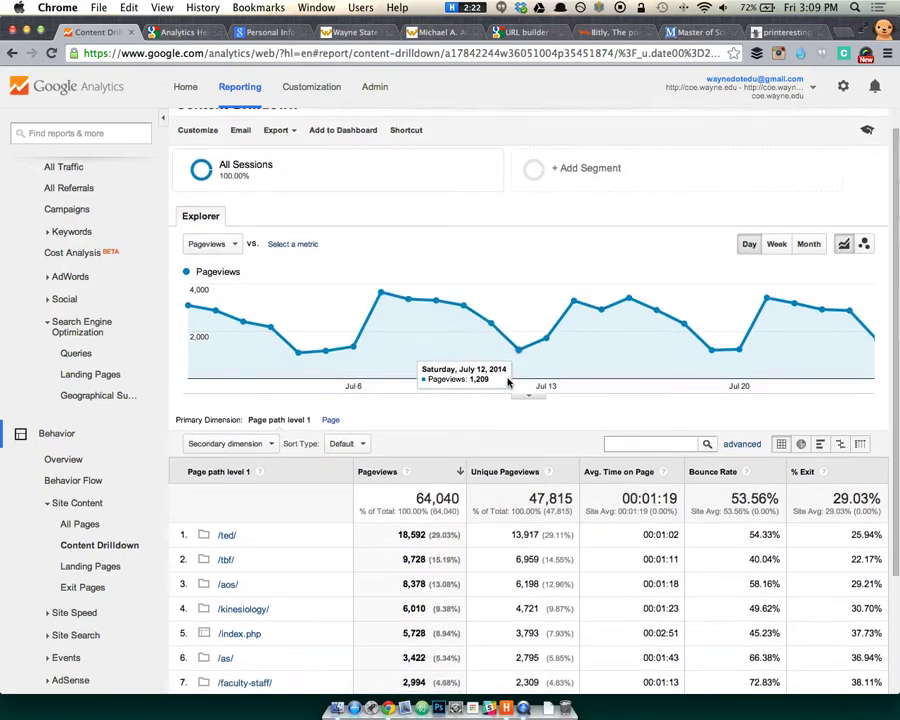
pyautogui.scroll(-3, 510, 380)
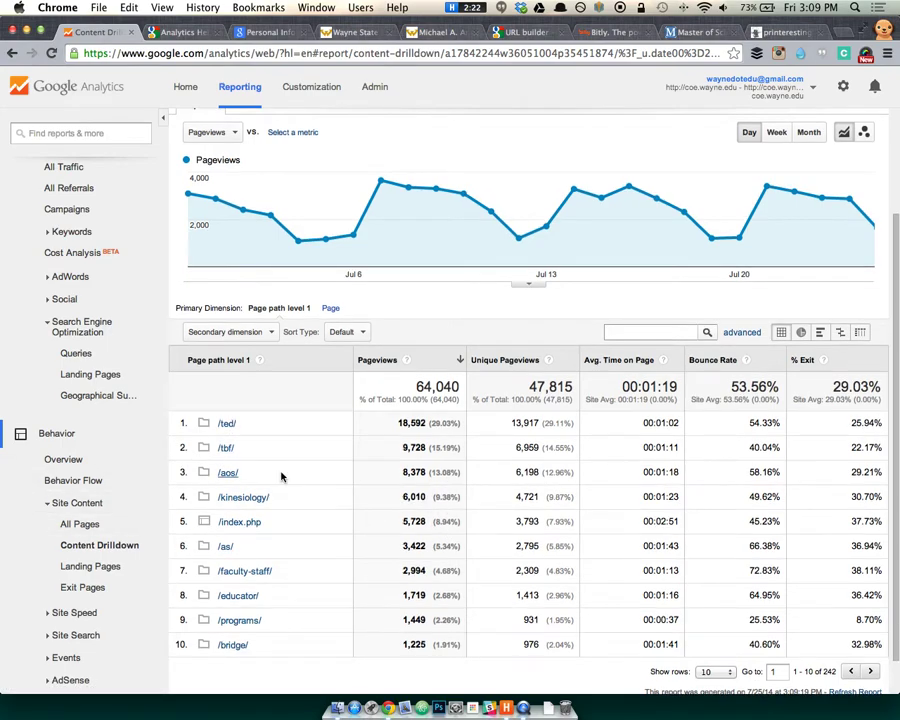
pyautogui.scroll(3, 282, 476)
pyautogui.scroll(-2, 282, 476)
pyautogui.scroll(-3, 282, 476)
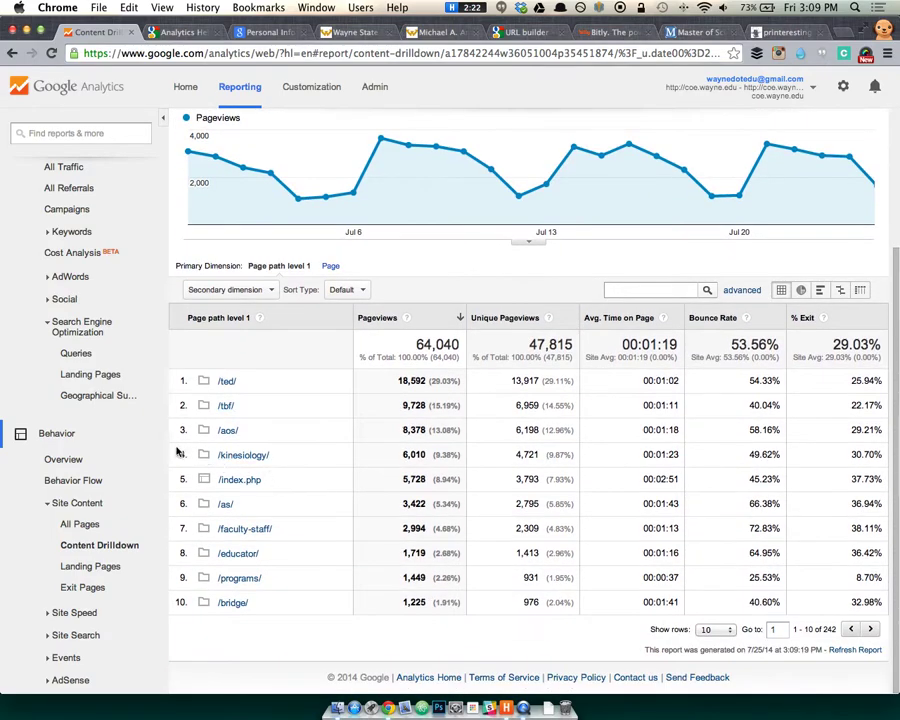
# Show Landing Pages sessions as a percentage pie chart, led by /index.php with 3,145.
pyautogui.click(104, 567)
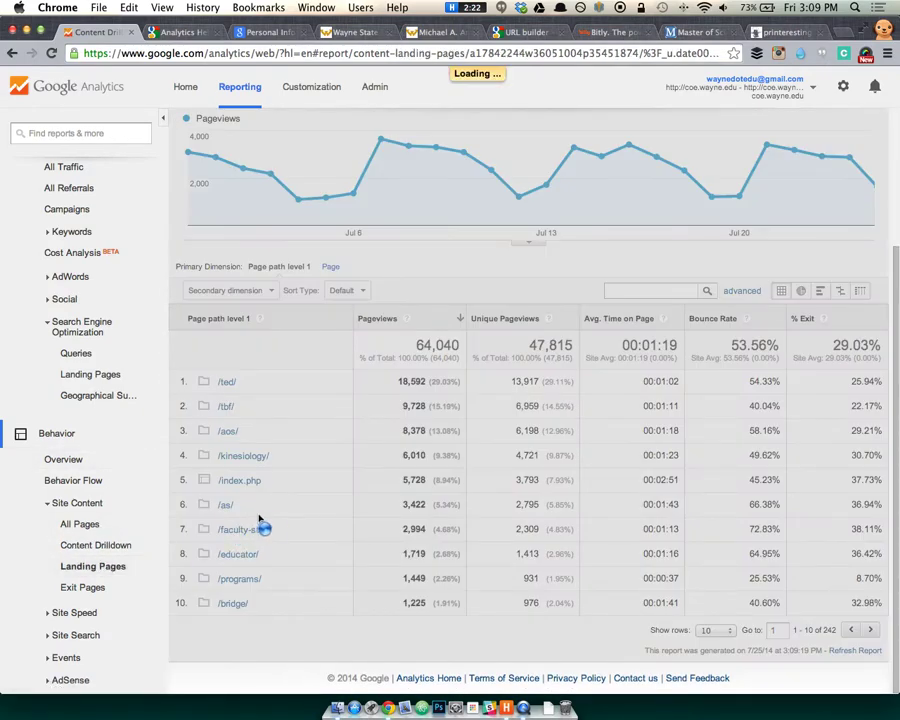
pyautogui.scroll(-5, 275, 512)
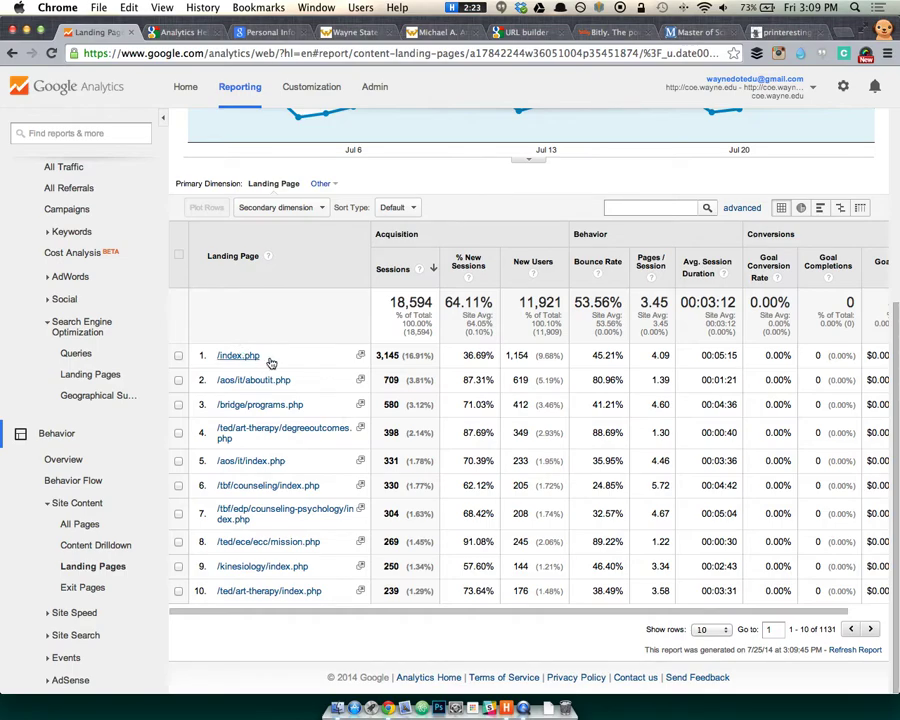
pyautogui.click(800, 208)
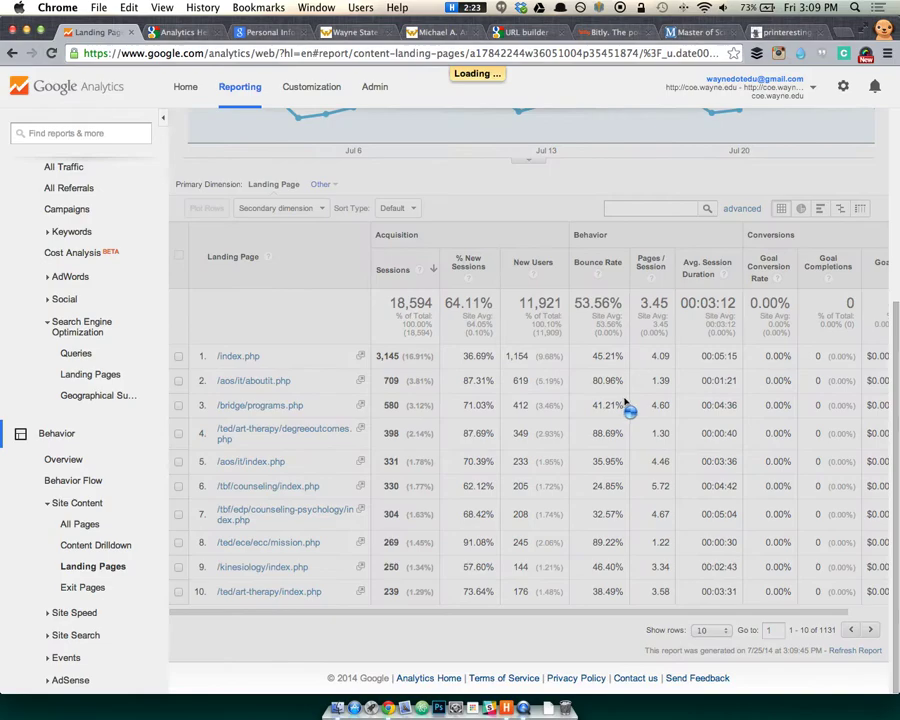
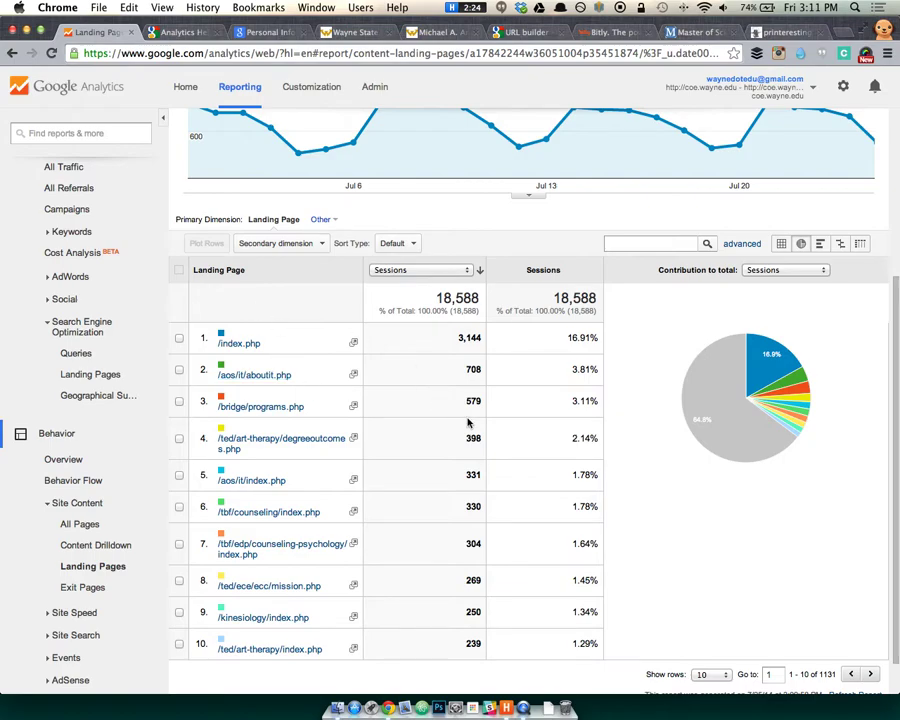
# Open /bridge/programs.php in its own window and scroll through the Bridge Certificate Programs.
pyautogui.scroll(-2, 467, 424)
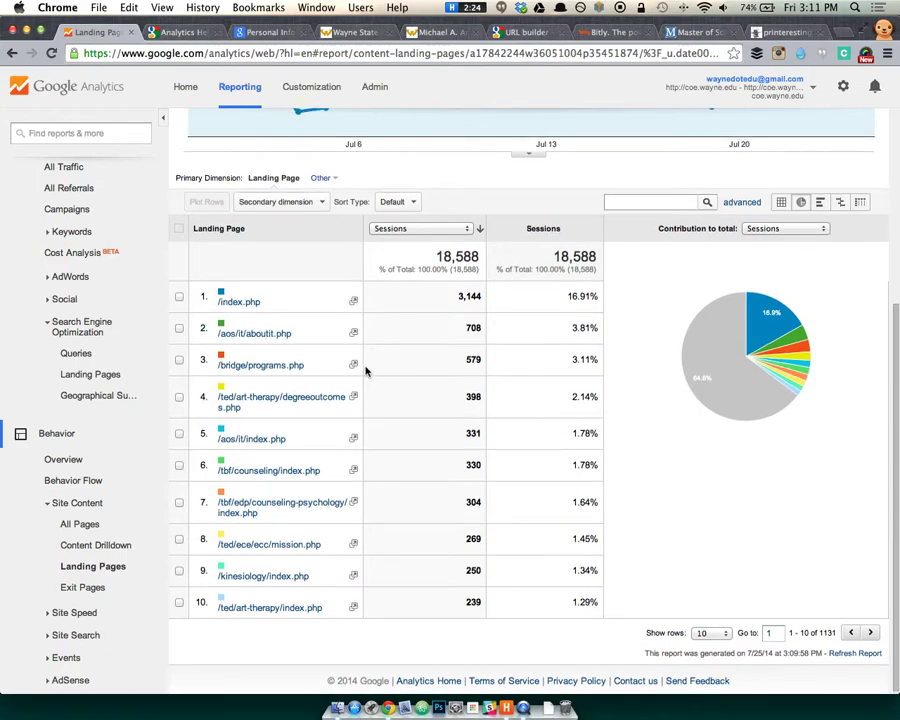
pyautogui.click(353, 362)
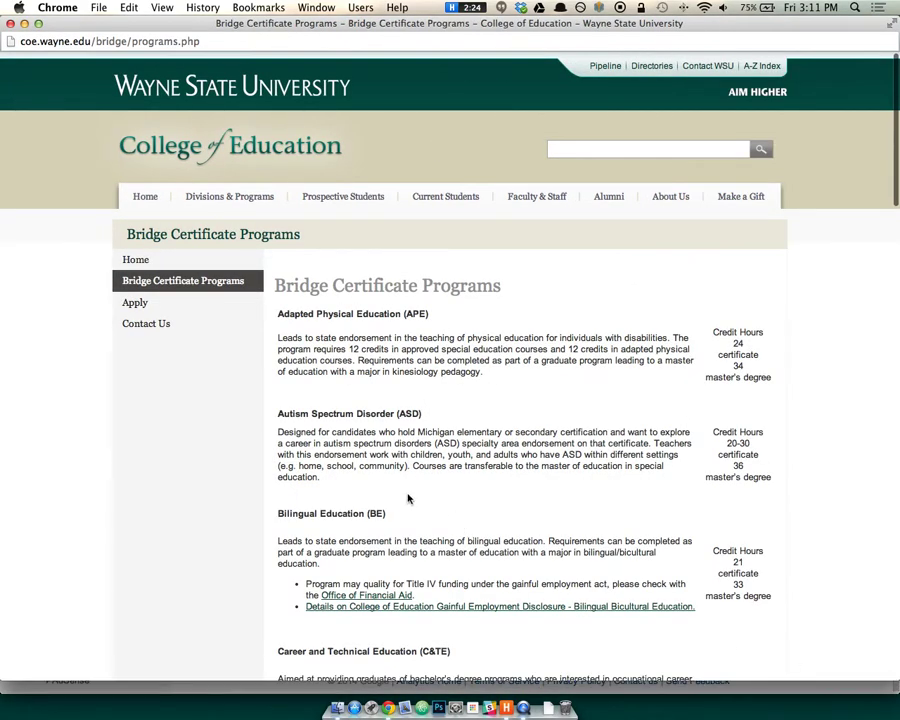
pyautogui.scroll(-5, 390, 496)
pyautogui.scroll(-20, 390, 490)
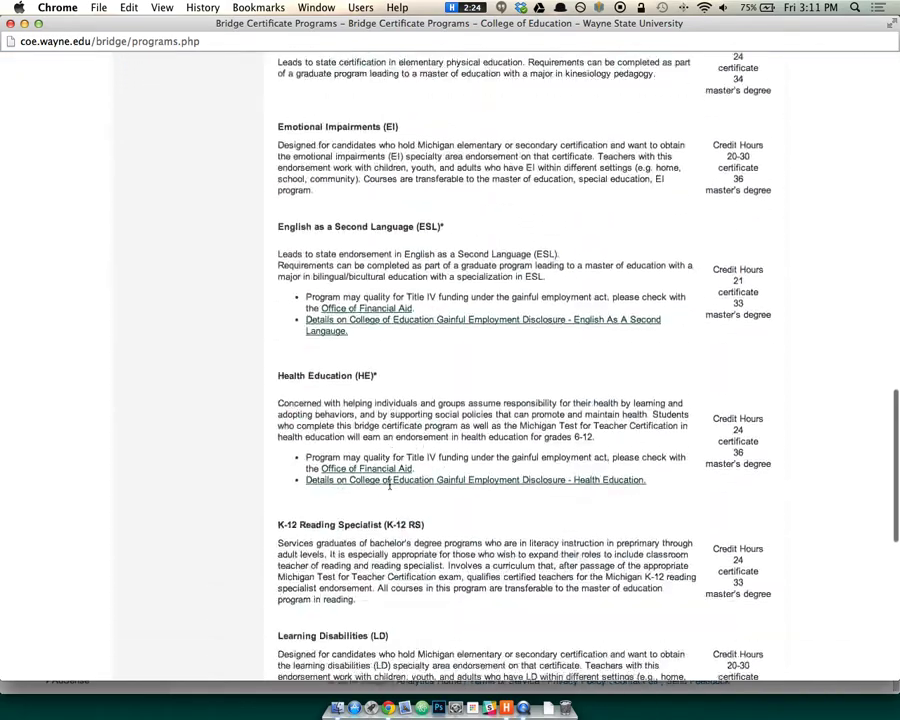
pyautogui.scroll(20, 386, 494)
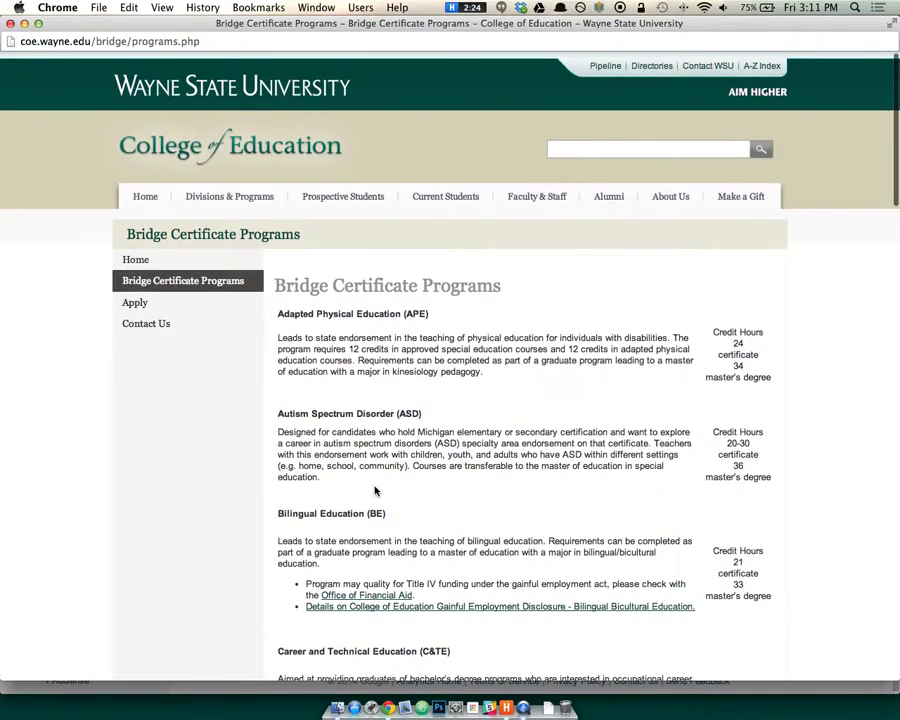
pyautogui.scroll(-14, 466, 492)
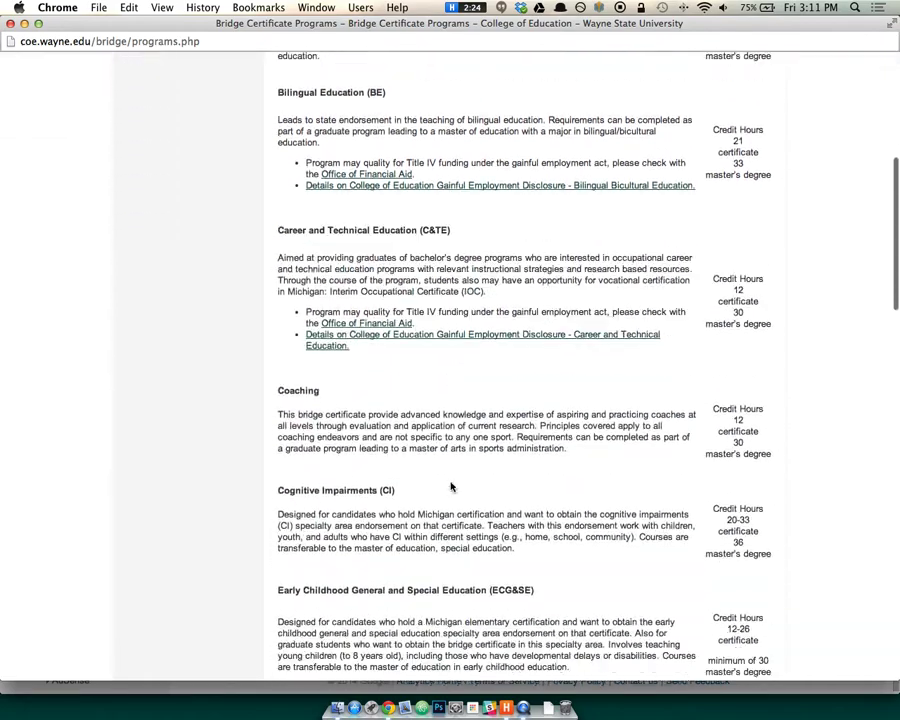
pyautogui.scroll(-20, 618, 478)
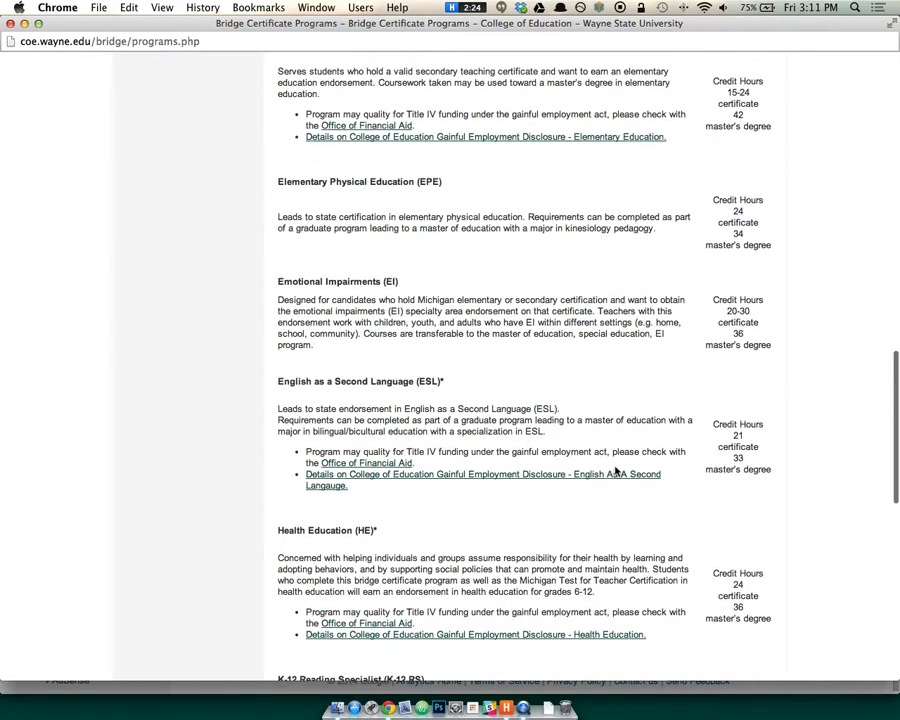
pyautogui.scroll(-2, 587, 475)
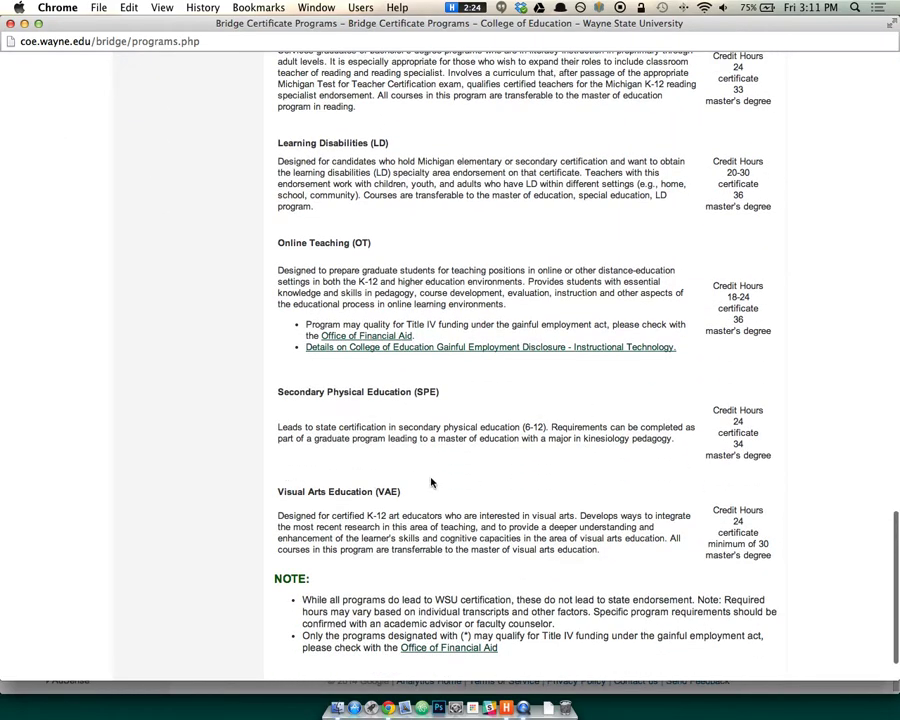
# Select parts of the Secondary Physical Education heading and its SPE abbreviation.
pyautogui.moveTo(278, 392); pyautogui.dragTo(344, 392)
pyautogui.click(416, 392)
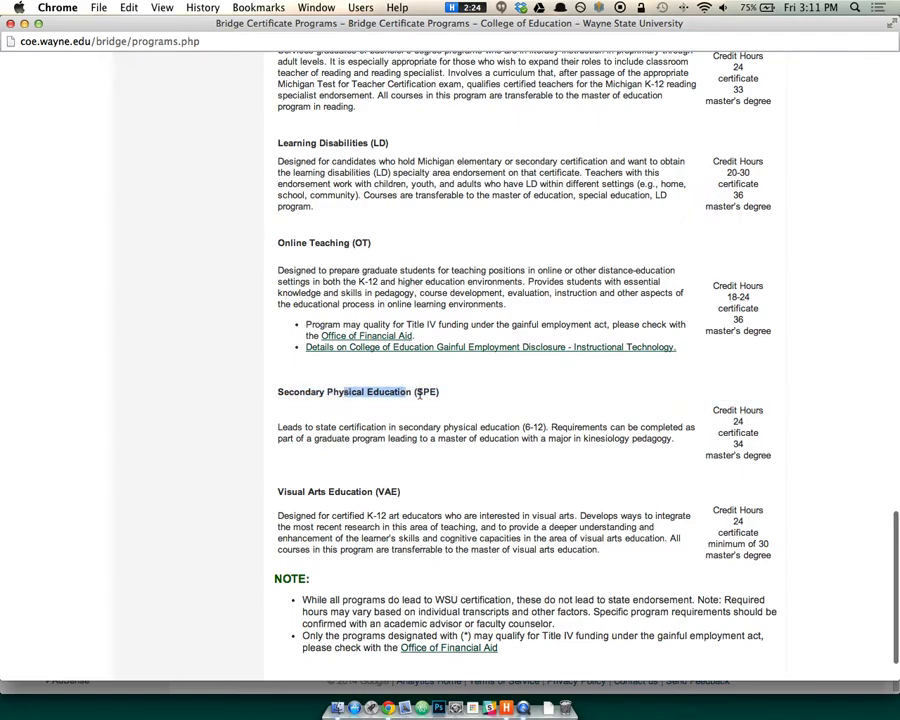
pyautogui.moveTo(299, 392); pyautogui.dragTo(382, 387)
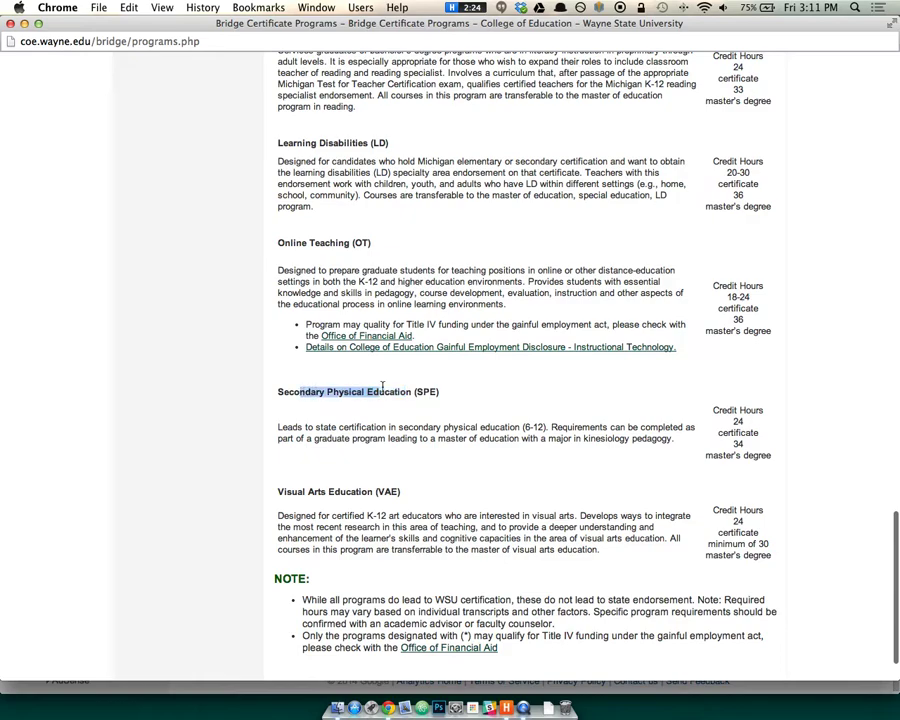
pyautogui.doubleClick(432, 393)
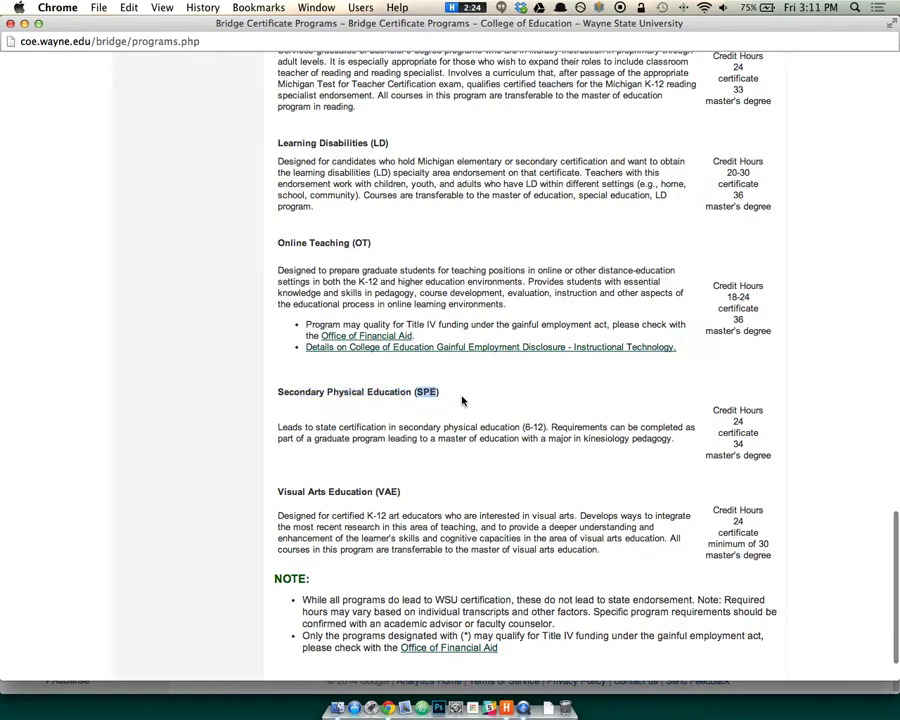
pyautogui.scroll(1, 432, 411)
pyautogui.scroll(15, 432, 411)
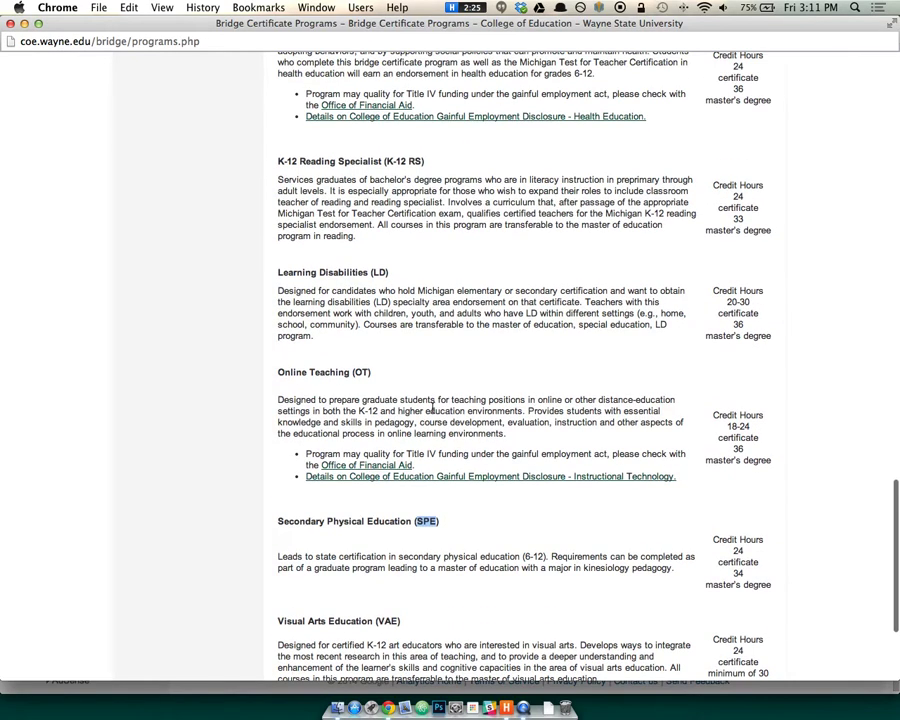
pyautogui.scroll(10, 432, 405)
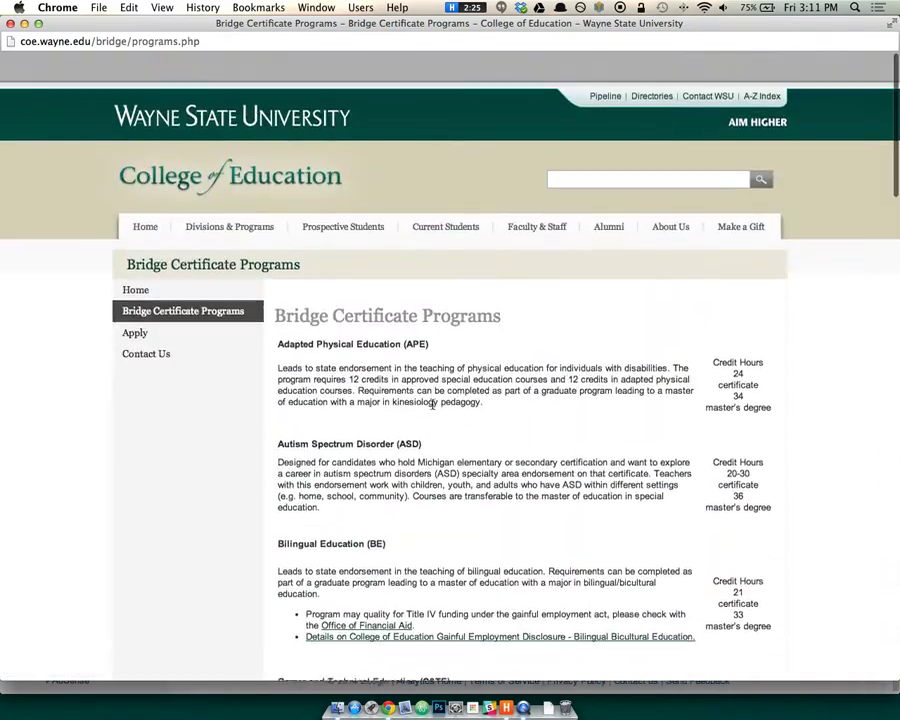
# Inspect the HTML of the Adapted Physical Education (APE) heading in Developer Tools.
pyautogui.rightClick(372, 313)
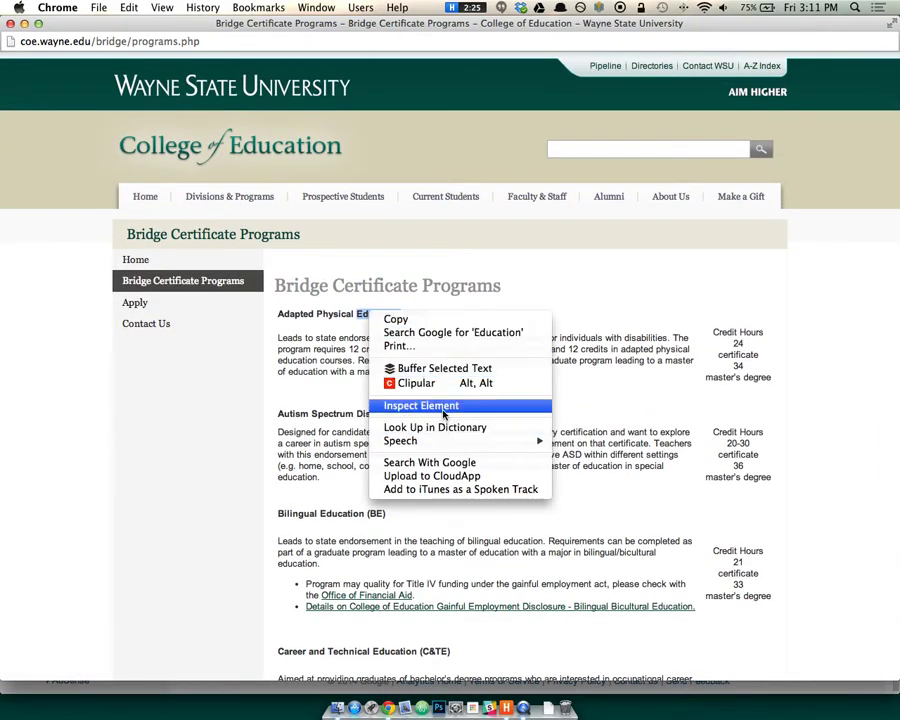
pyautogui.click(444, 406)
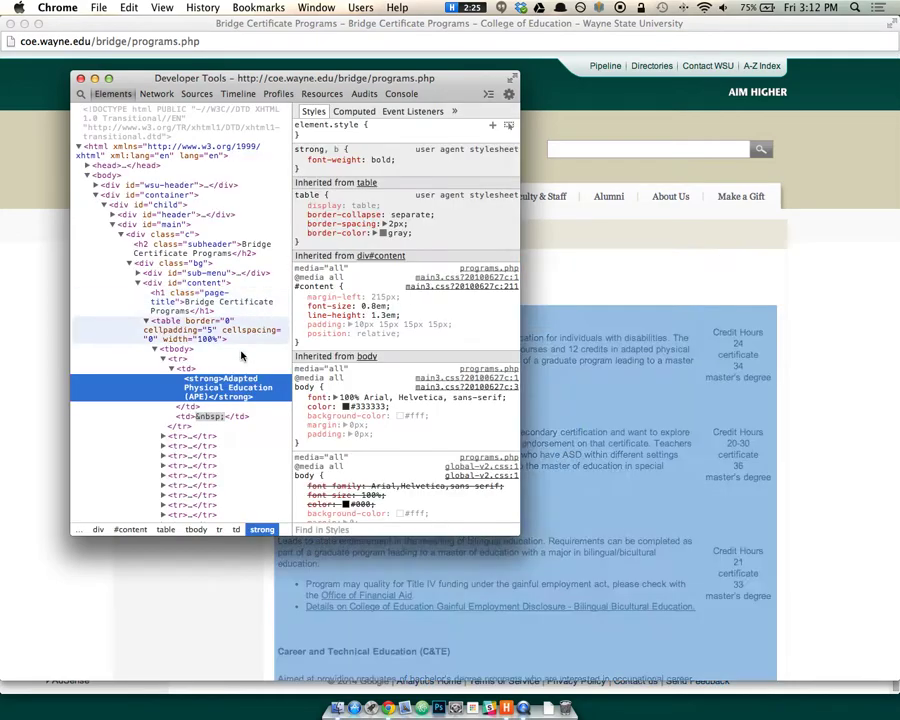
pyautogui.click(81, 78)
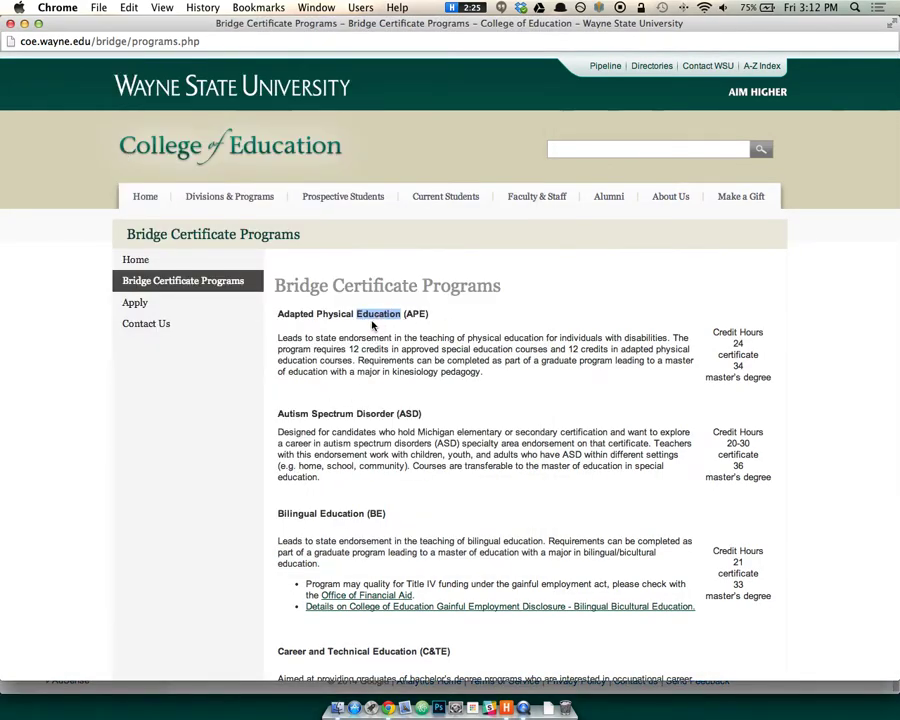
pyautogui.moveTo(295, 313); pyautogui.dragTo(411, 318)
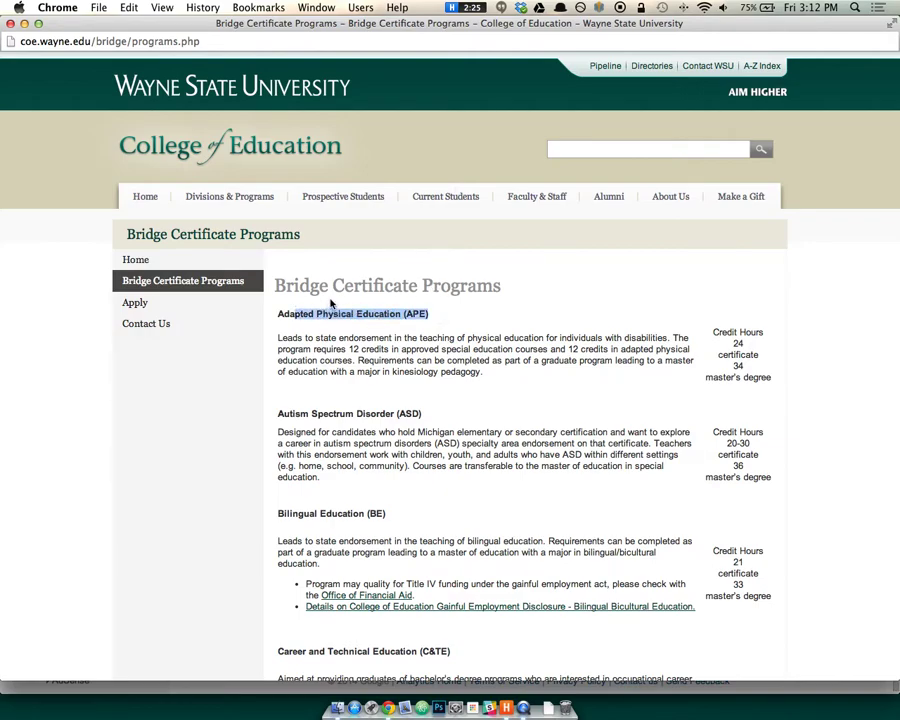
# Inspect the Bridge page title markup, then close the page window back to Analytics.
pyautogui.rightClick(301, 286)
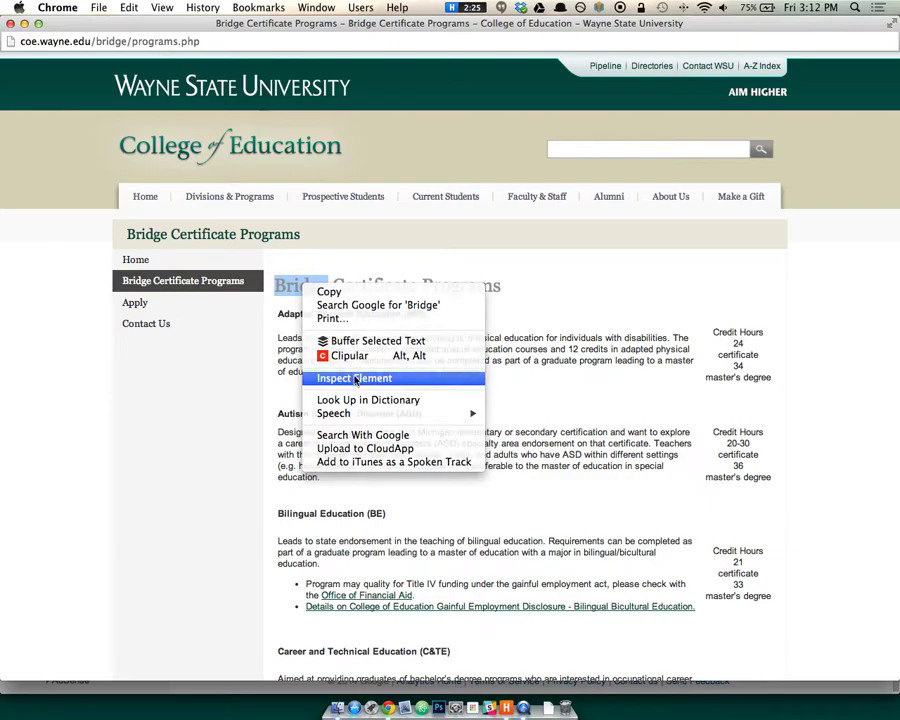
pyautogui.click(352, 374)
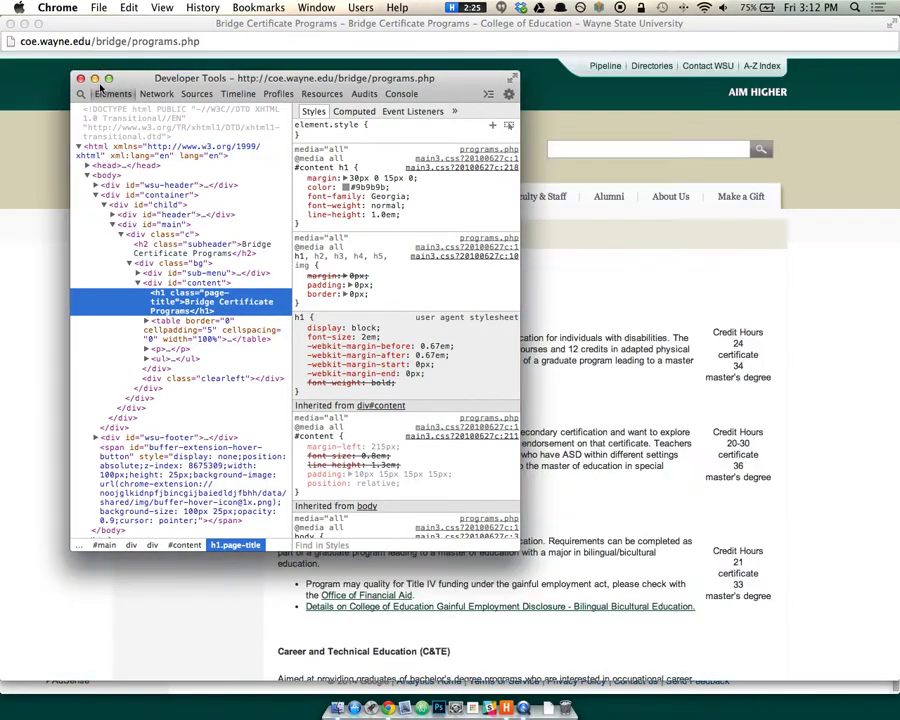
pyautogui.click(80, 78)
pyautogui.moveTo(370, 314); pyautogui.dragTo(292, 314)
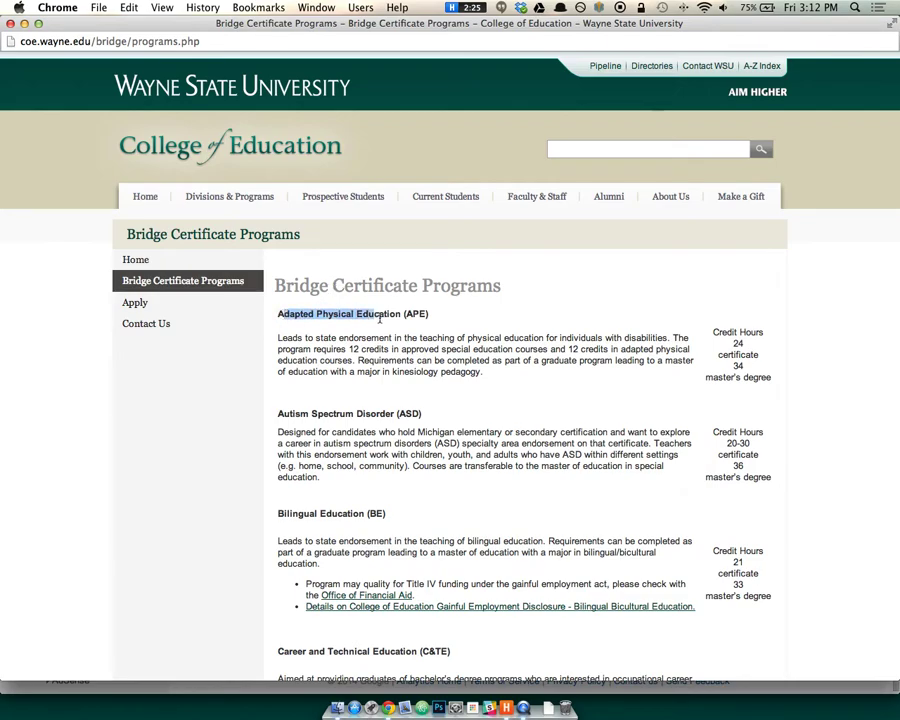
pyautogui.moveTo(504, 287); pyautogui.dragTo(347, 280)
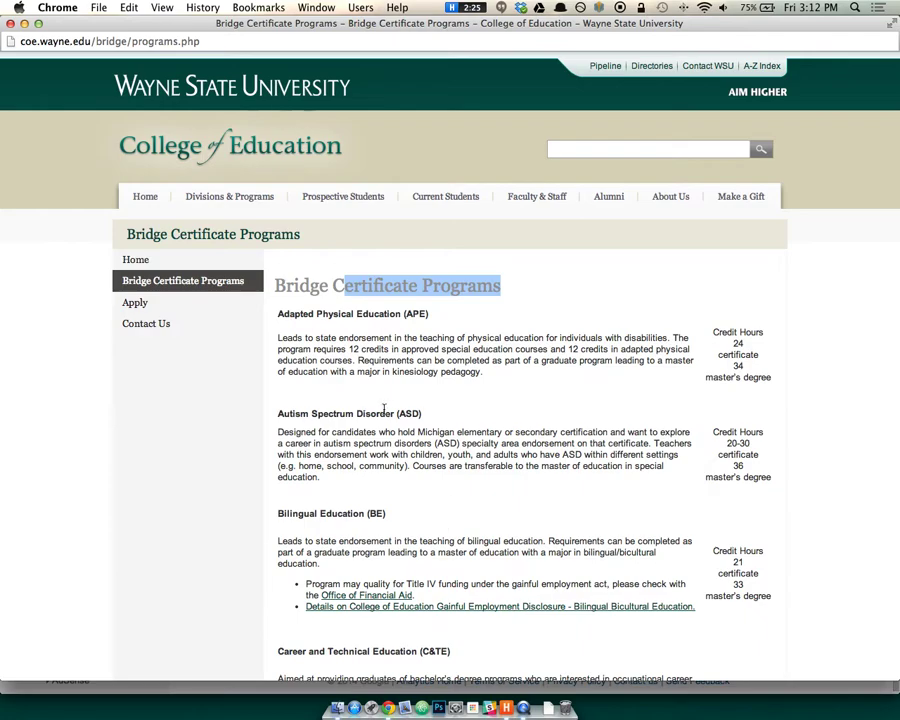
pyautogui.click(9, 25)
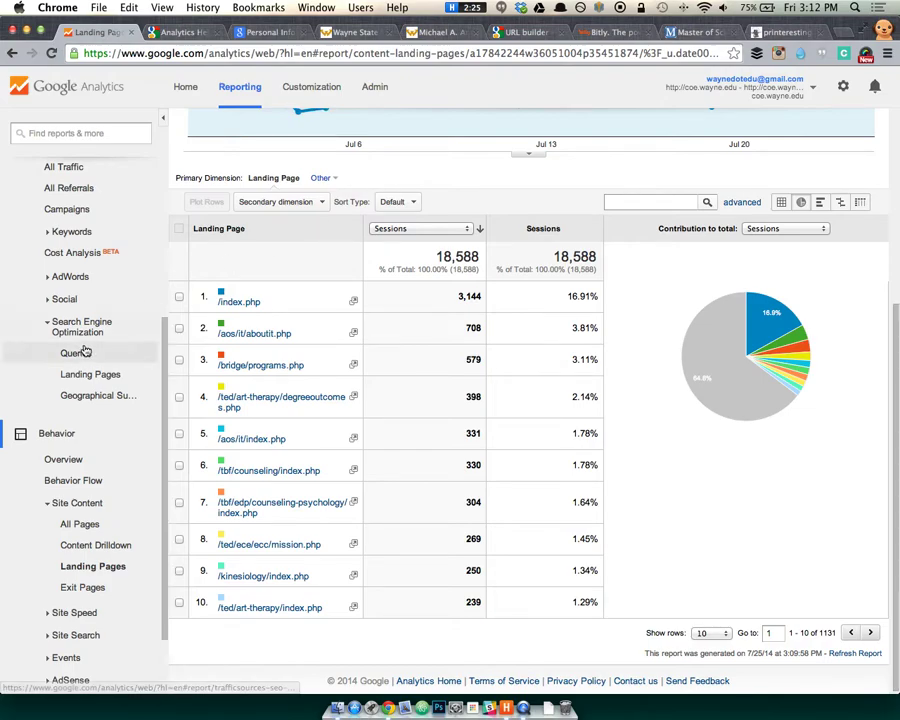
# Show the Exit Pages report, led by /index.php with 2,162 exits (29.02%).
pyautogui.scroll(-2, 90, 355)
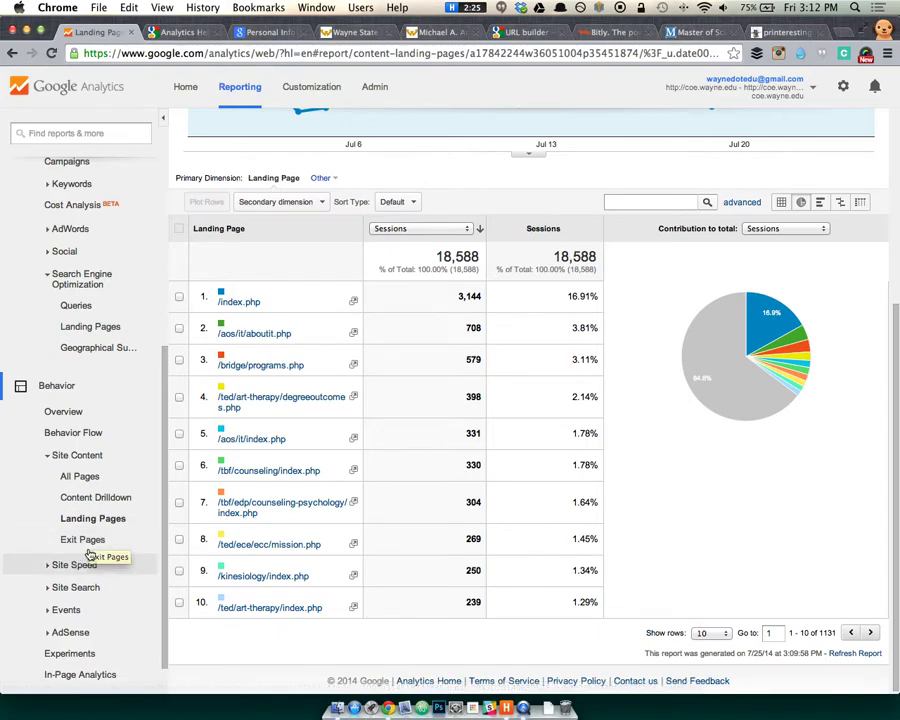
pyautogui.click(82, 540)
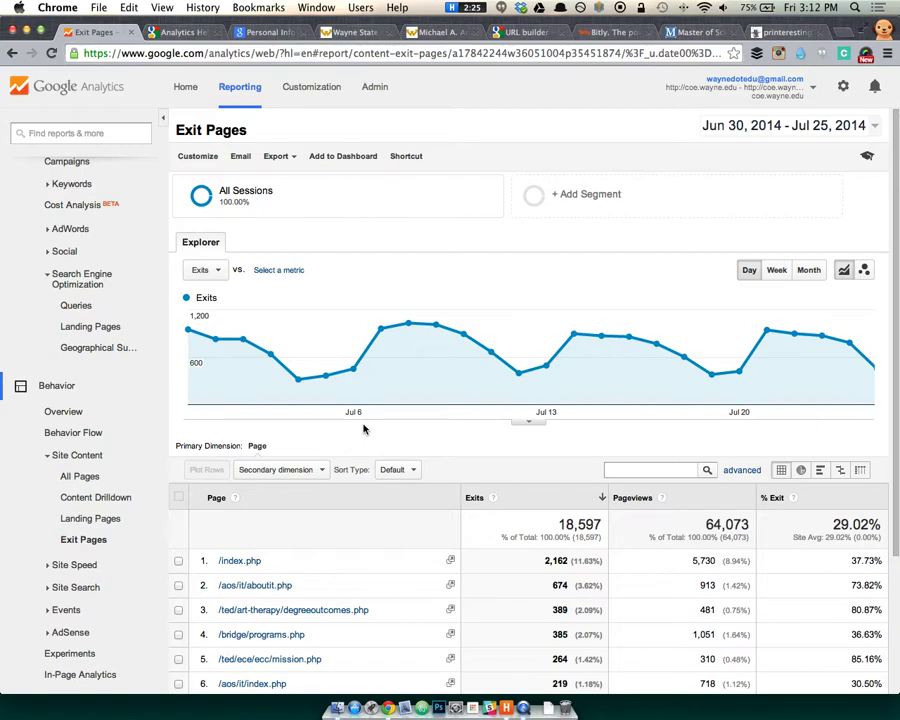
pyautogui.scroll(-4, 370, 426)
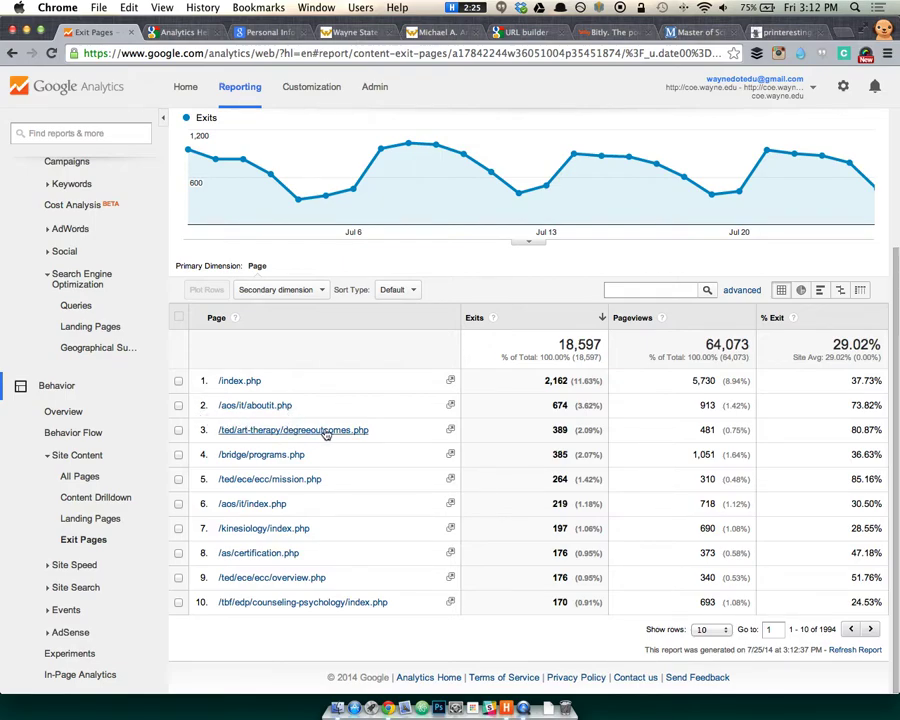
pyautogui.click(451, 431)
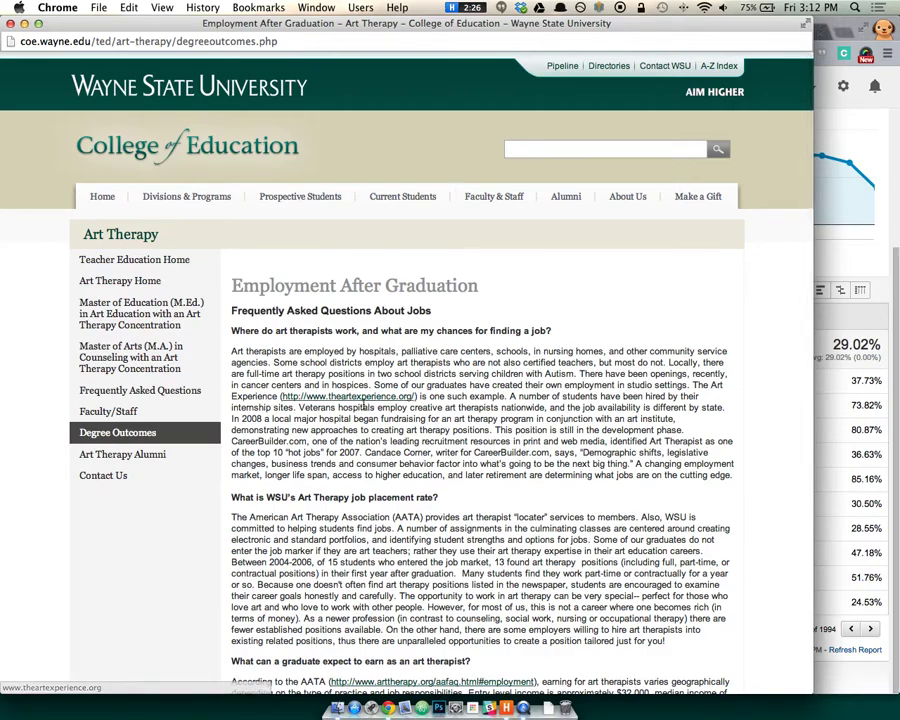
pyautogui.scroll(-8, 371, 403)
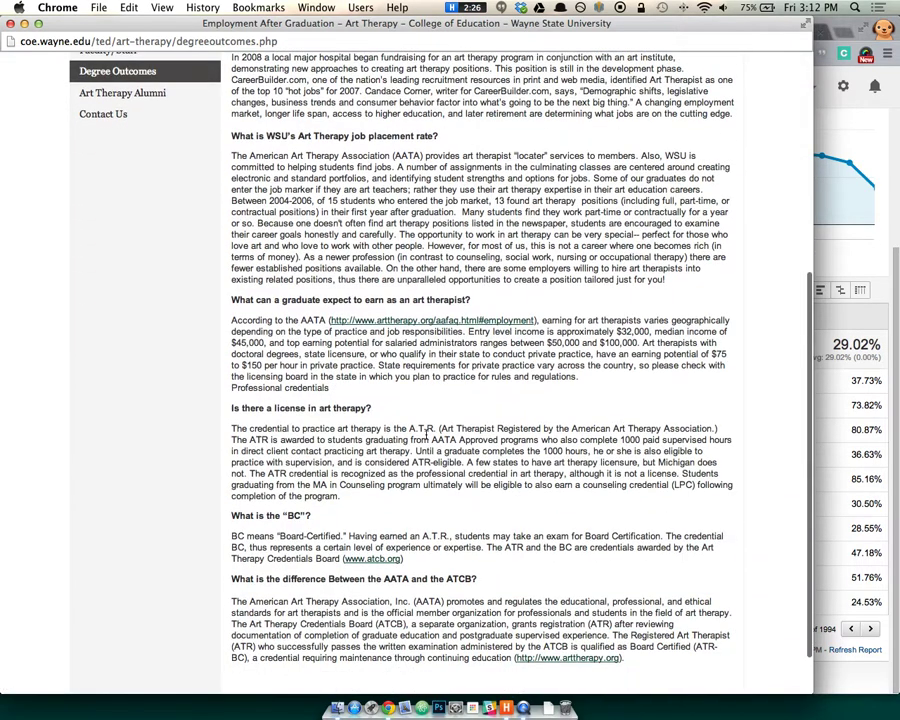
pyautogui.scroll(-3, 400, 460)
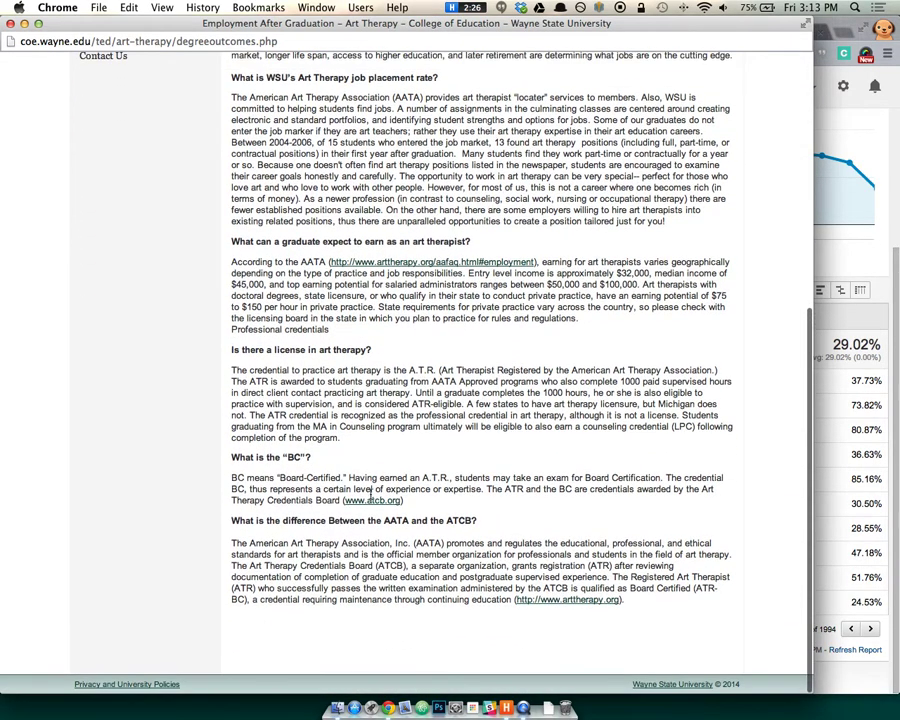
pyautogui.scroll(9, 390, 437)
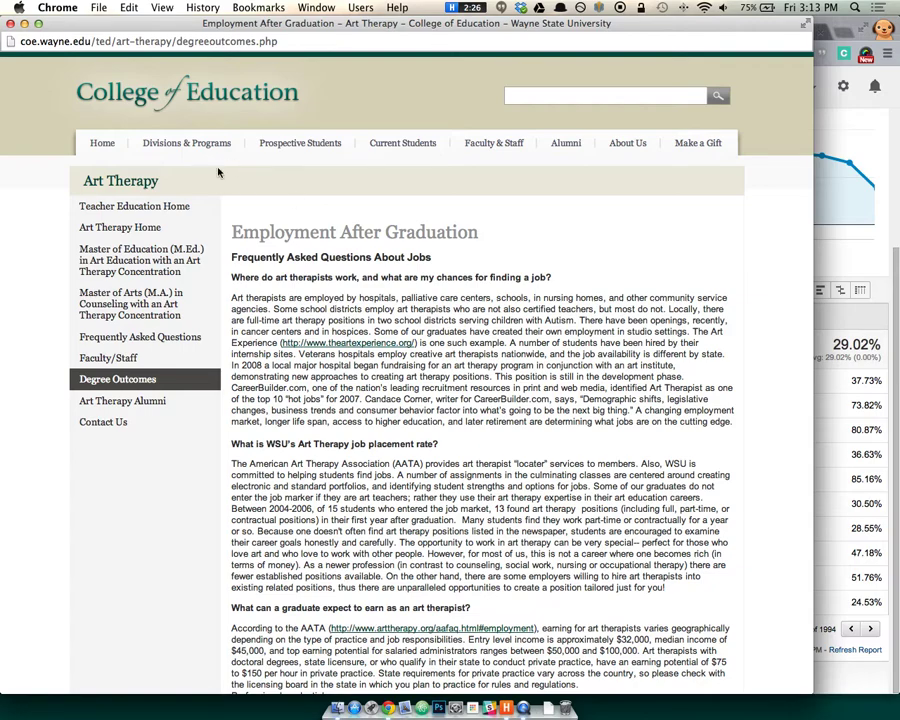
pyautogui.click(10, 23)
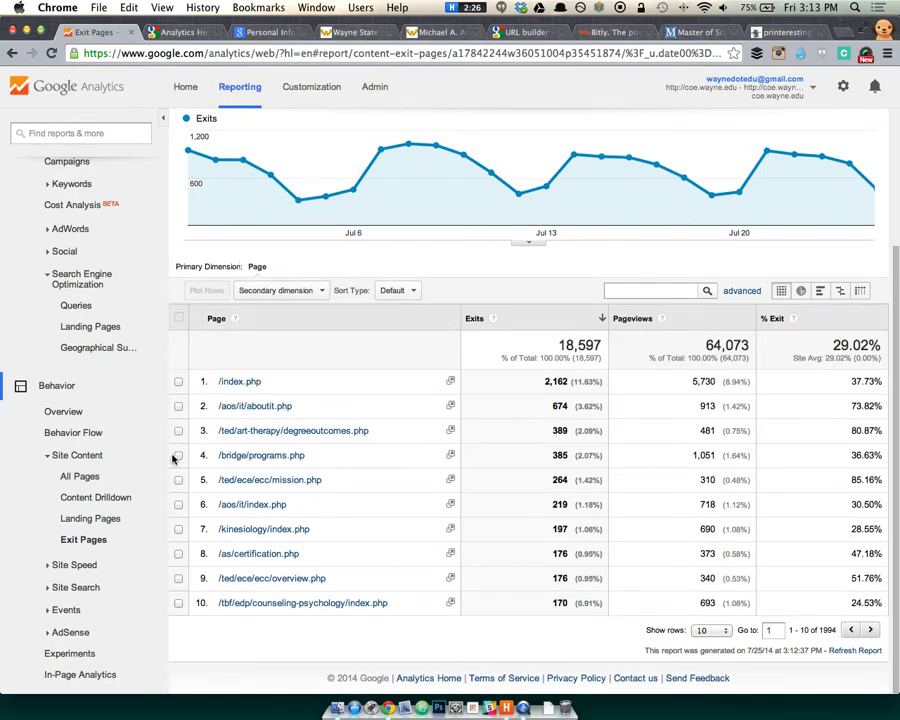
# Show the Site Speed Overview with its 1.75 s average page load time.
pyautogui.scroll(-2, 100, 516)
pyautogui.click(54, 524)
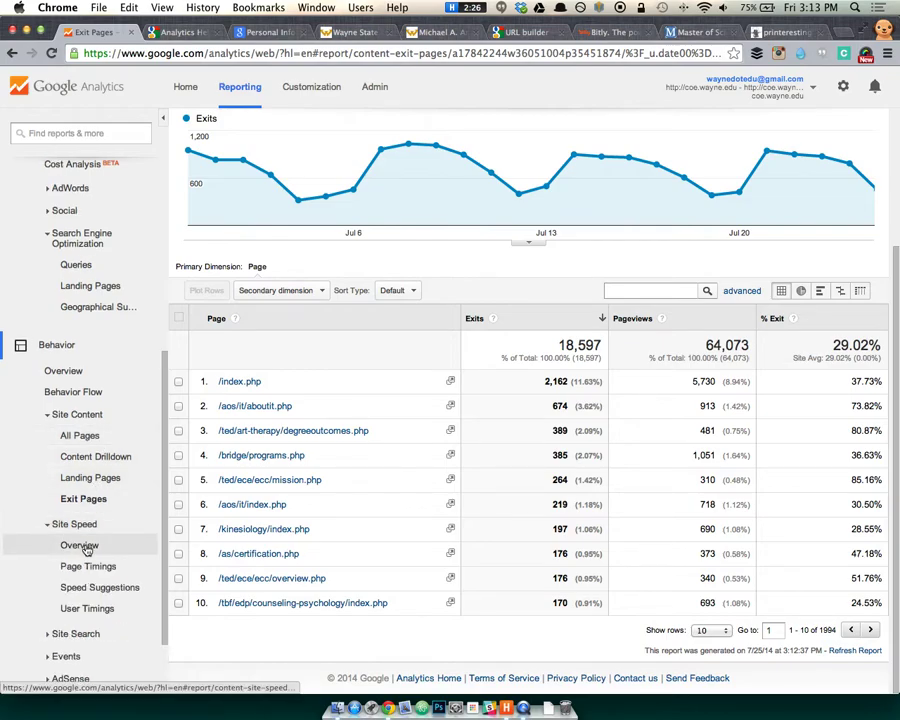
pyautogui.click(80, 545)
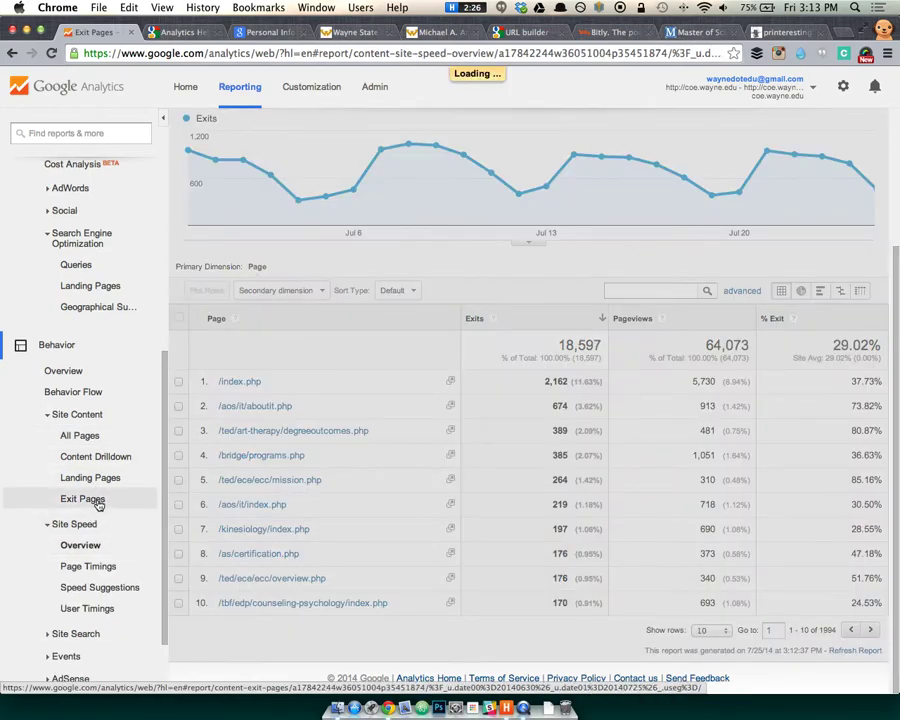
pyautogui.scroll(-2, 110, 510)
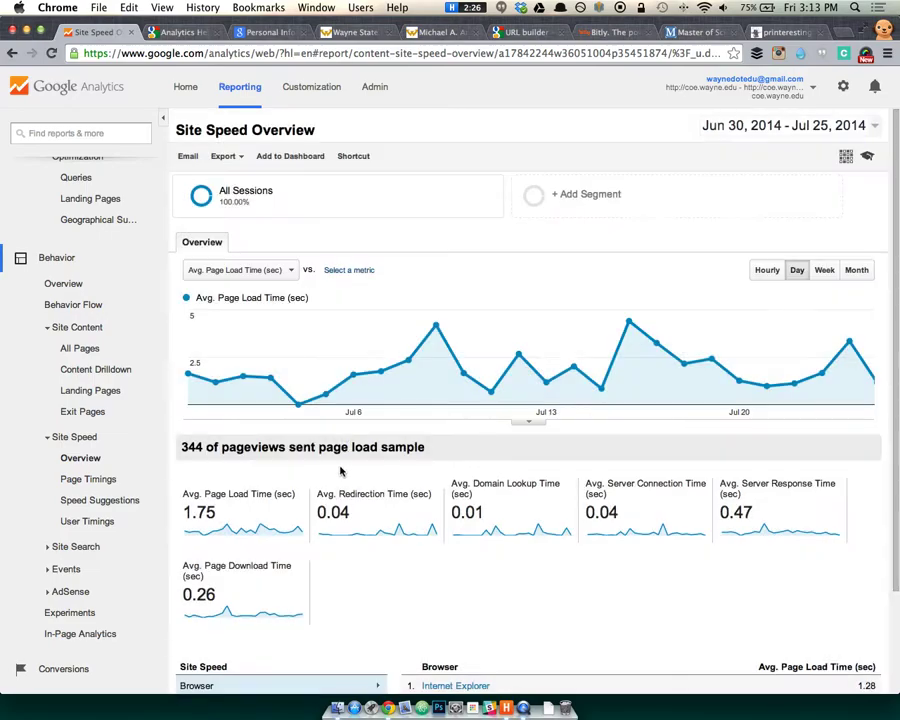
pyautogui.scroll(-3, 345, 464)
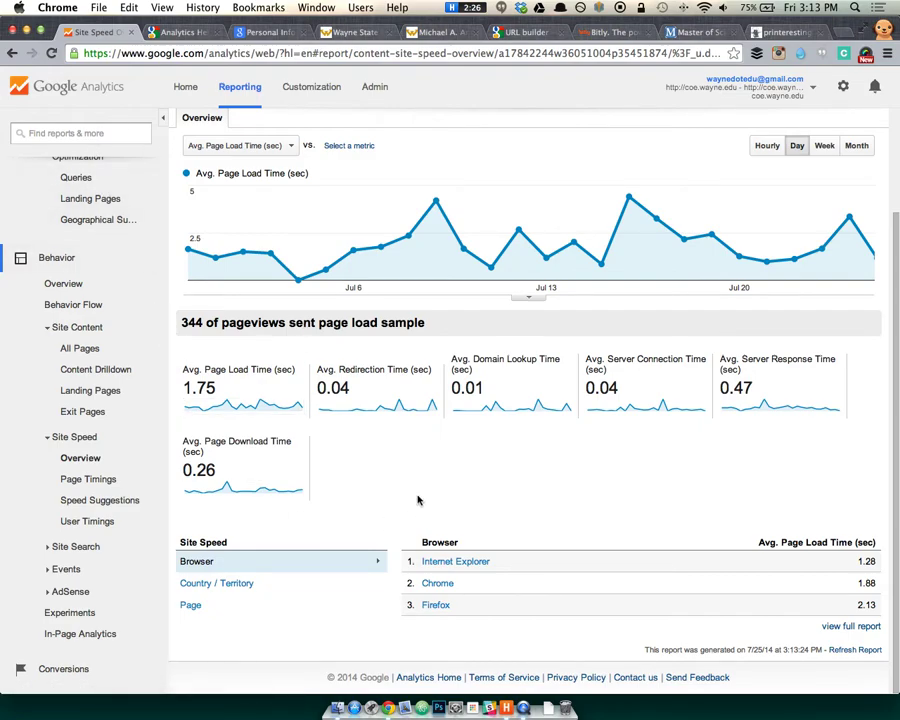
pyautogui.scroll(1, 417, 493)
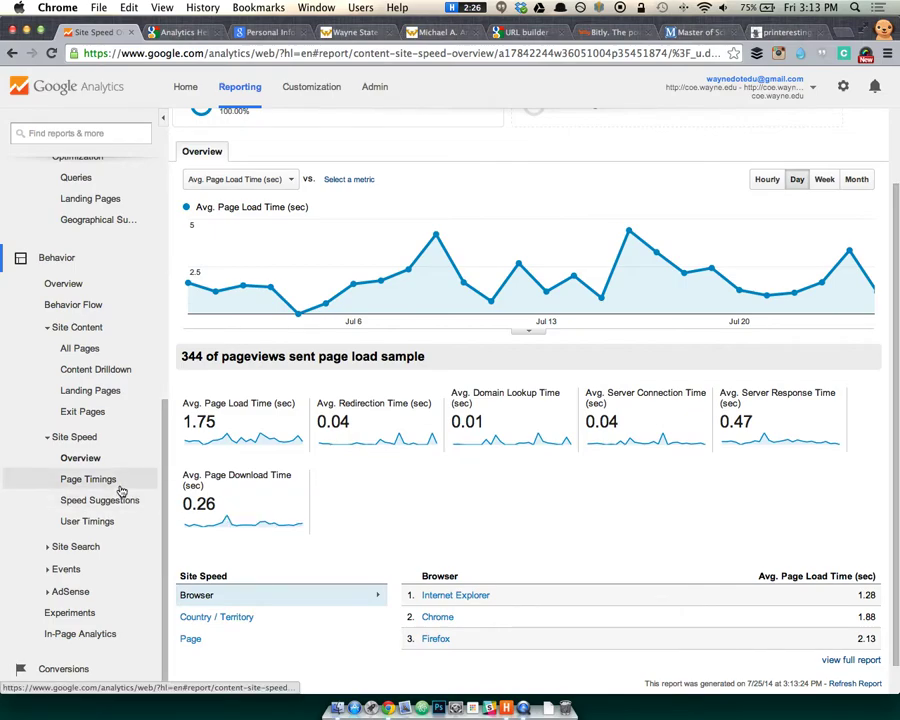
# Show Page Timings, where /aos/it/index.php loads 321.93% slower than the 1.75 s average.
pyautogui.click(118, 482)
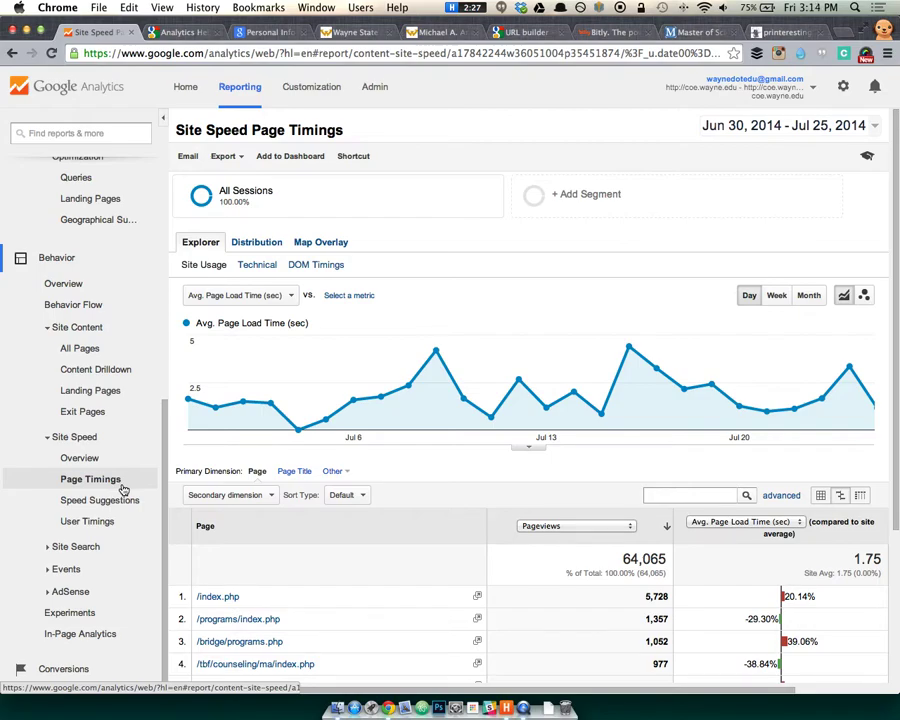
pyautogui.scroll(-3, 326, 520)
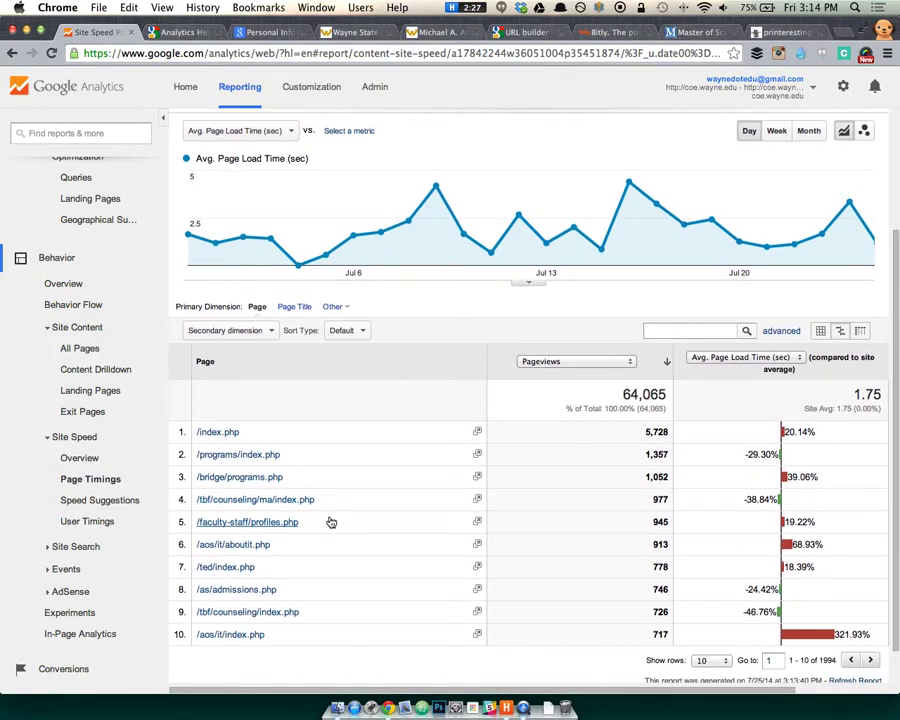
pyautogui.scroll(-1, 376, 424)
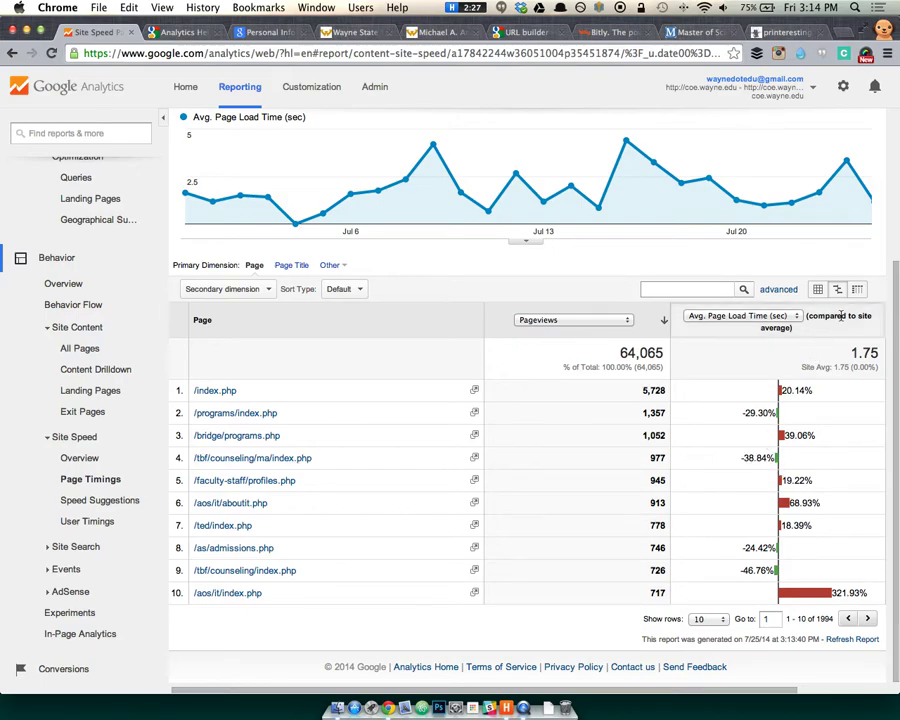
pyautogui.click(474, 593)
pyautogui.moveTo(555, 468); pyautogui.dragTo(842, 652)
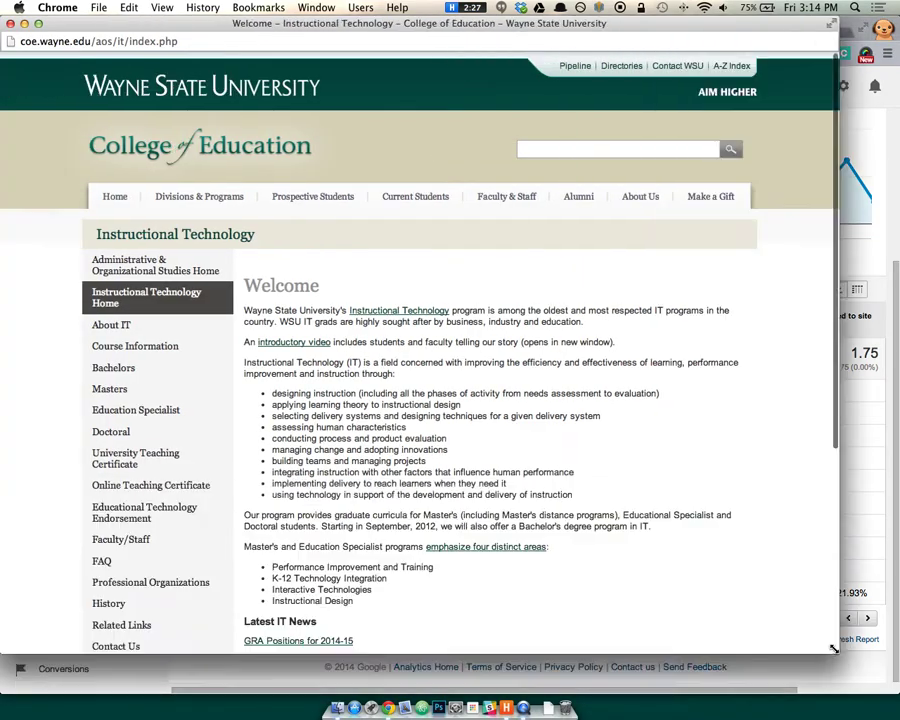
pyautogui.scroll(-5, 639, 557)
pyautogui.scroll(5, 639, 557)
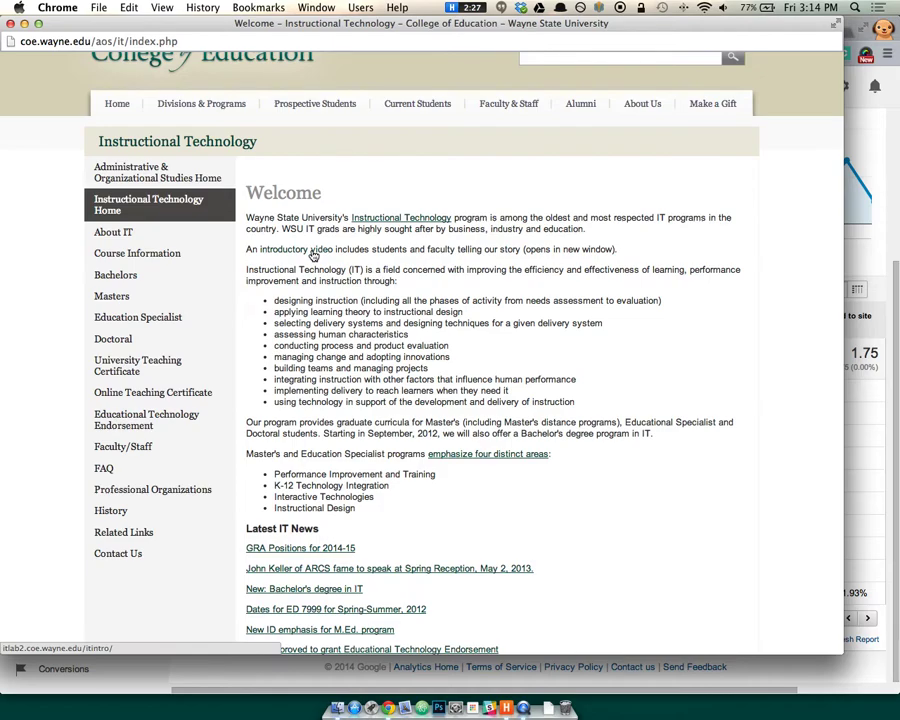
pyautogui.click(11, 24)
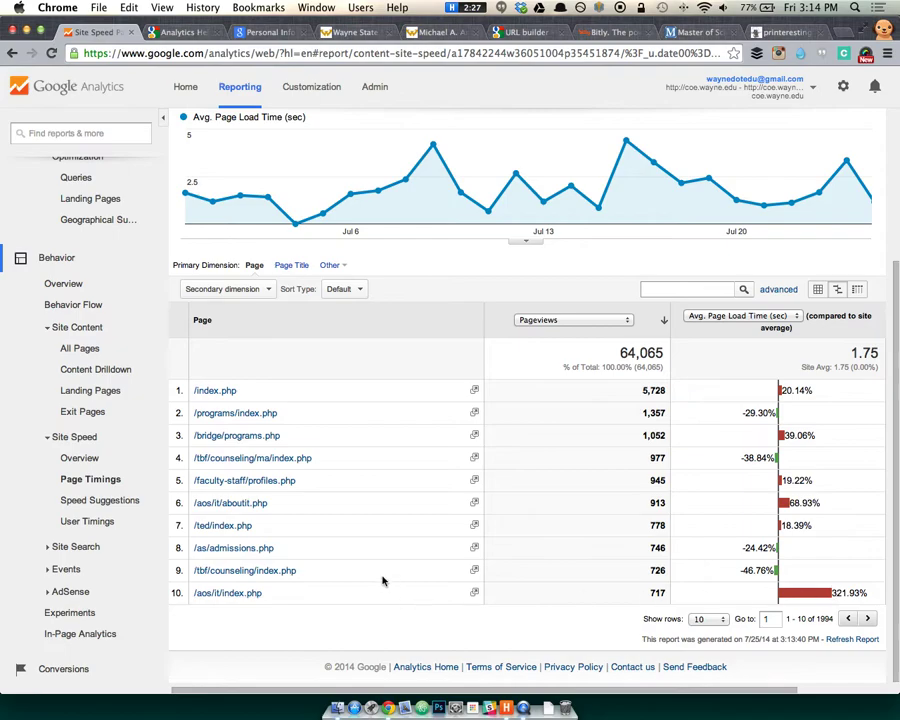
# Look through the Speed Suggestions and User Timings reports.
pyautogui.click(108, 501)
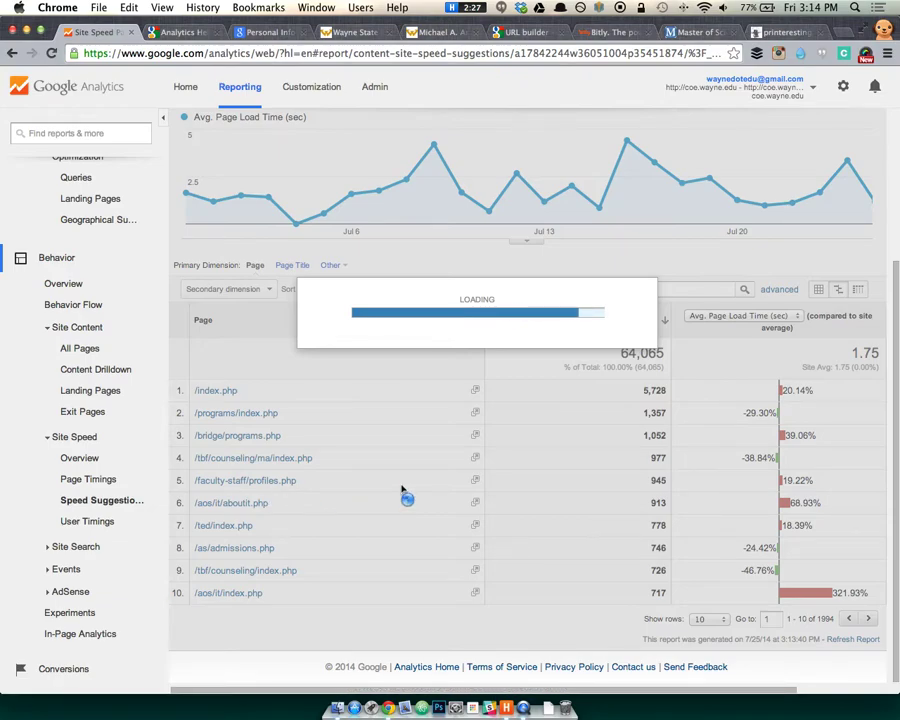
pyautogui.scroll(-2, 445, 437)
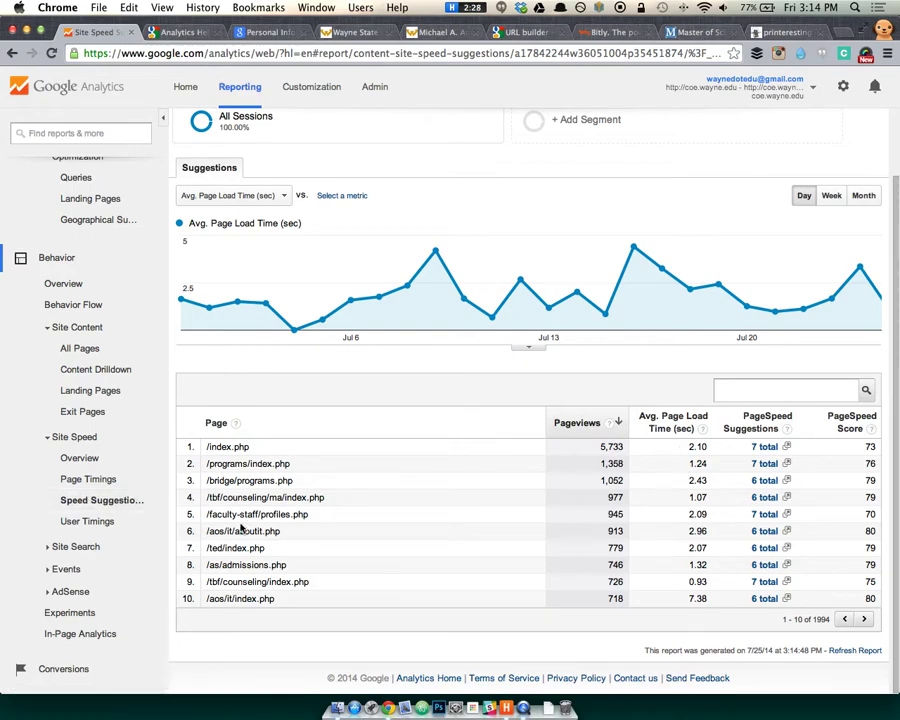
pyautogui.click(97, 523)
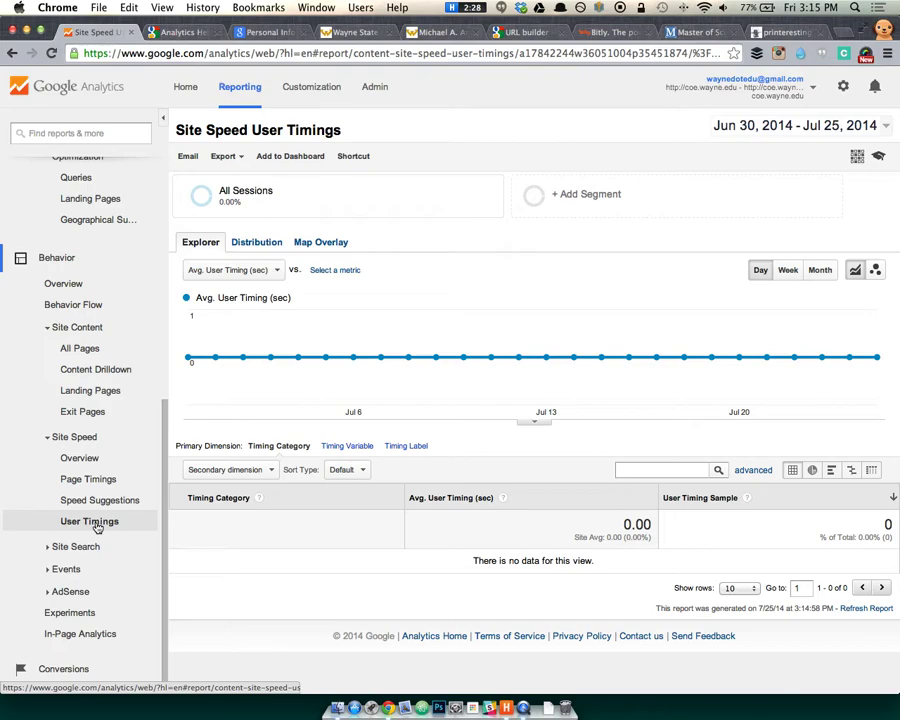
# View Site Search Overview and Usage, showing all 18,597 sessions without site search.
pyautogui.click(68, 550)
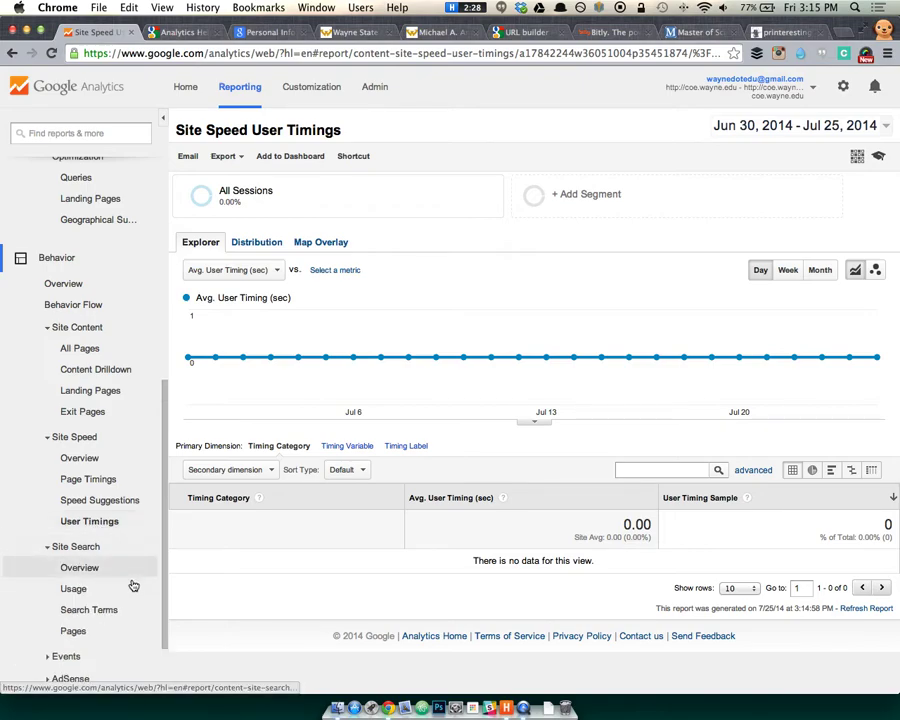
pyautogui.click(127, 572)
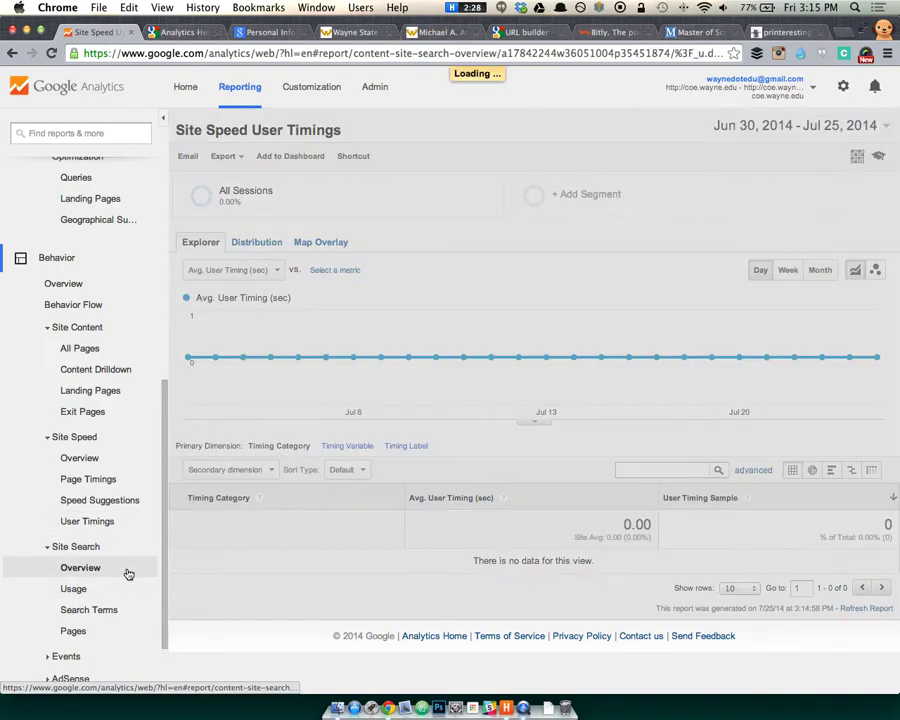
pyautogui.scroll(-4, 133, 572)
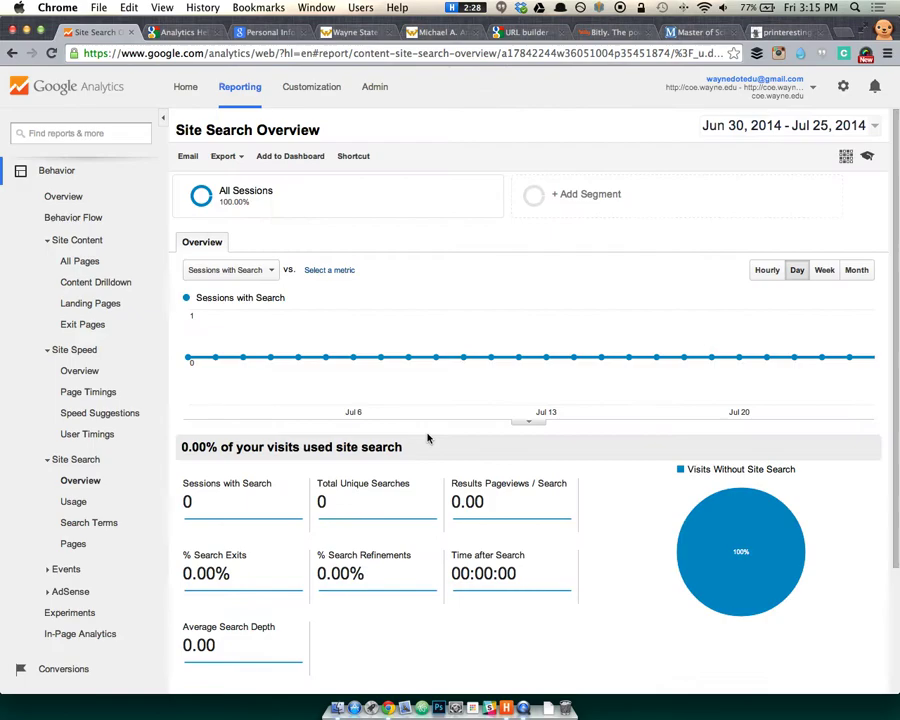
pyautogui.scroll(-2, 456, 441)
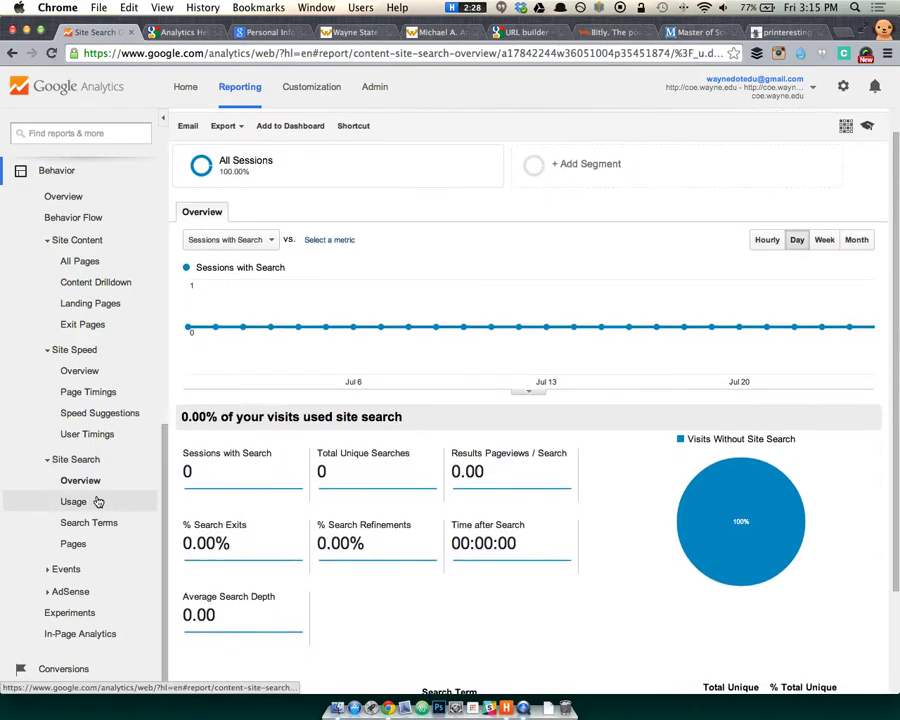
pyautogui.click(98, 501)
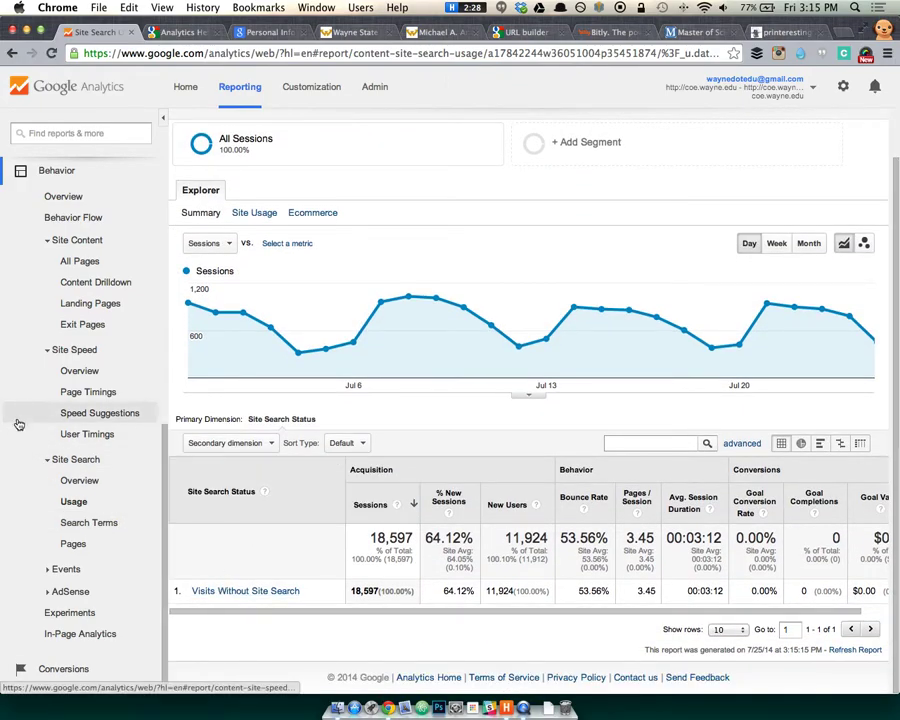
pyautogui.click(44, 459)
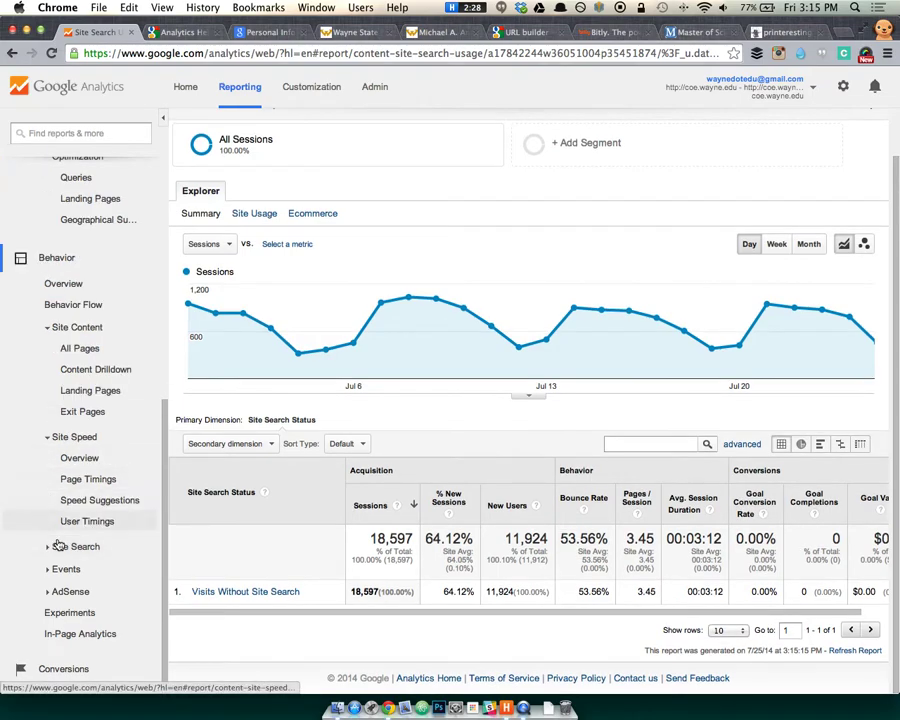
pyautogui.click(66, 569)
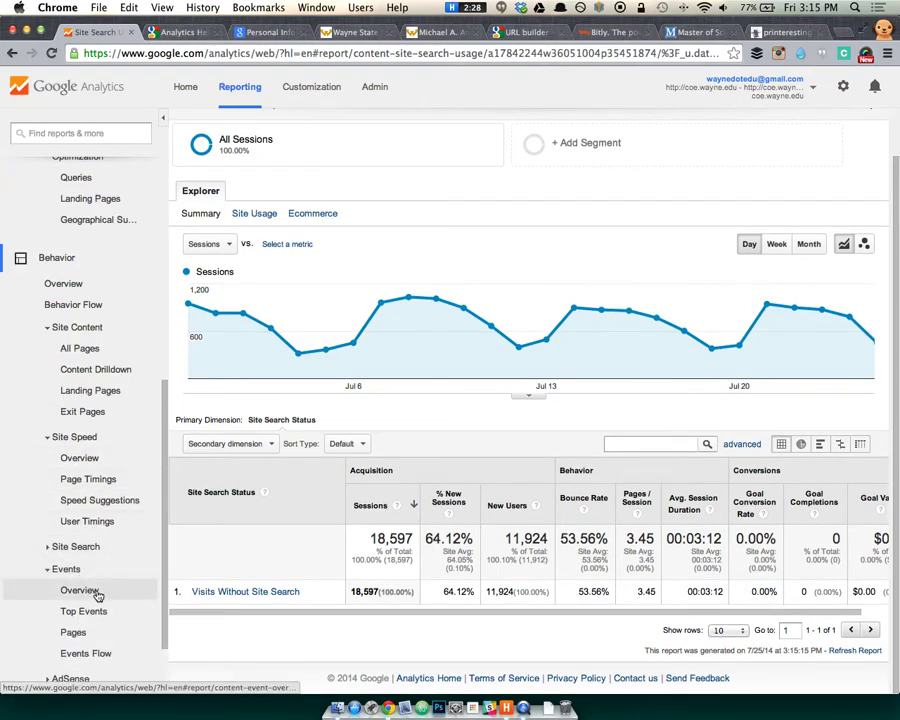
# Break down Events Overview top events by Action, Label and Category, then open In-Page Analytics.
pyautogui.click(97, 595)
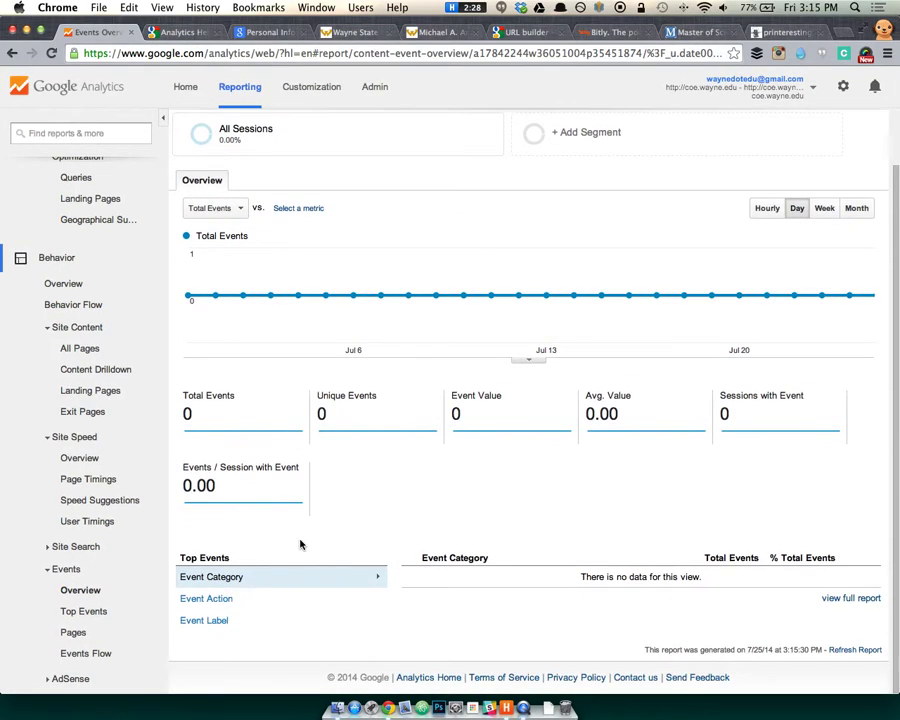
pyautogui.click(265, 601)
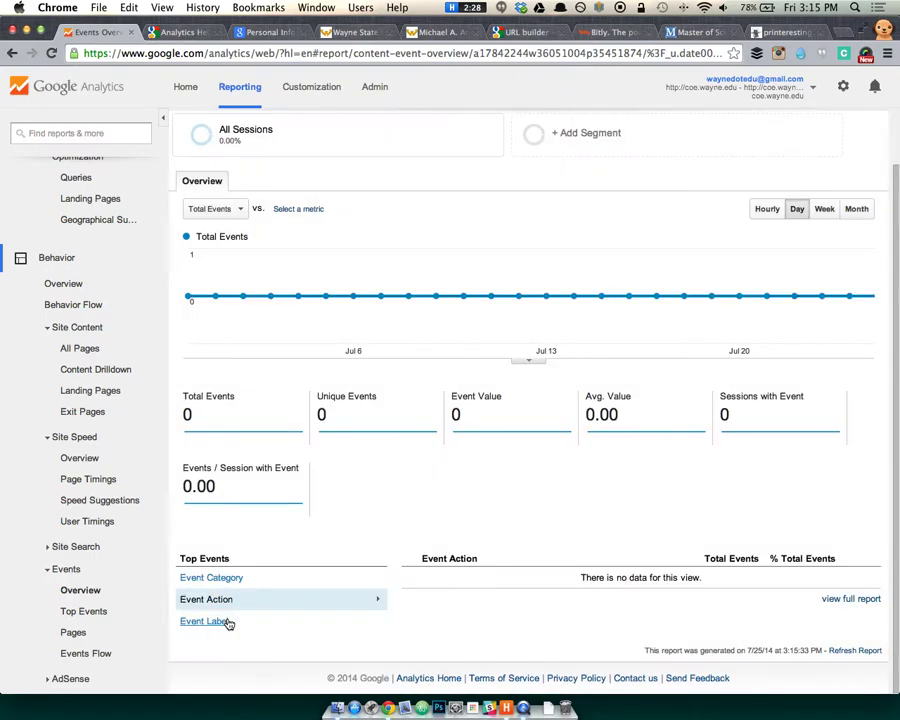
pyautogui.click(230, 624)
pyautogui.click(247, 589)
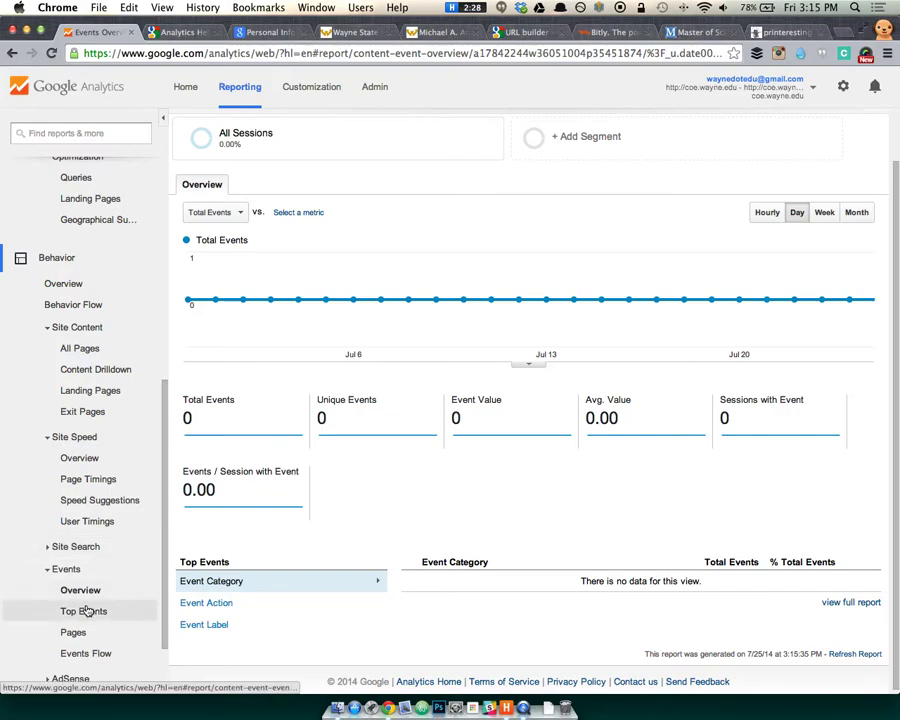
pyautogui.scroll(-3, 80, 636)
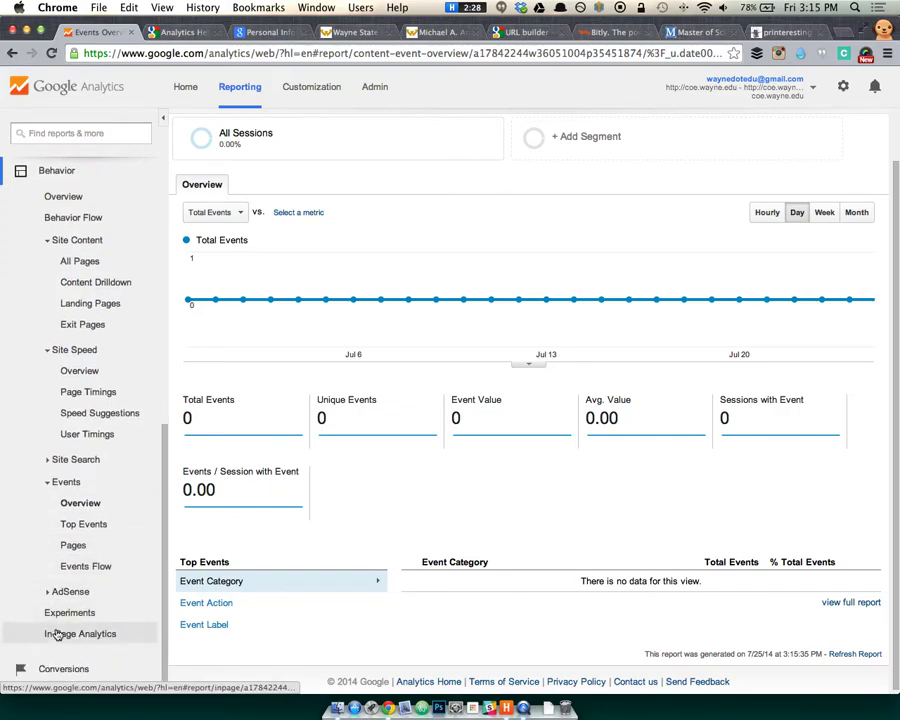
pyautogui.click(58, 635)
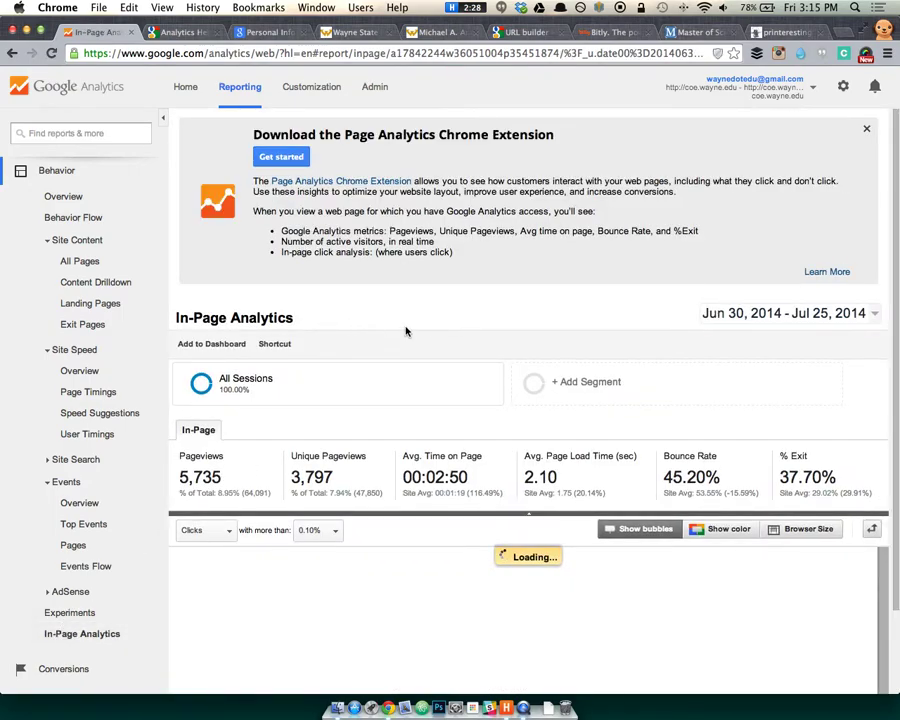
# Dismiss the Page Analytics extension banner and load In-Page Analytics in full view.
pyautogui.click(868, 134)
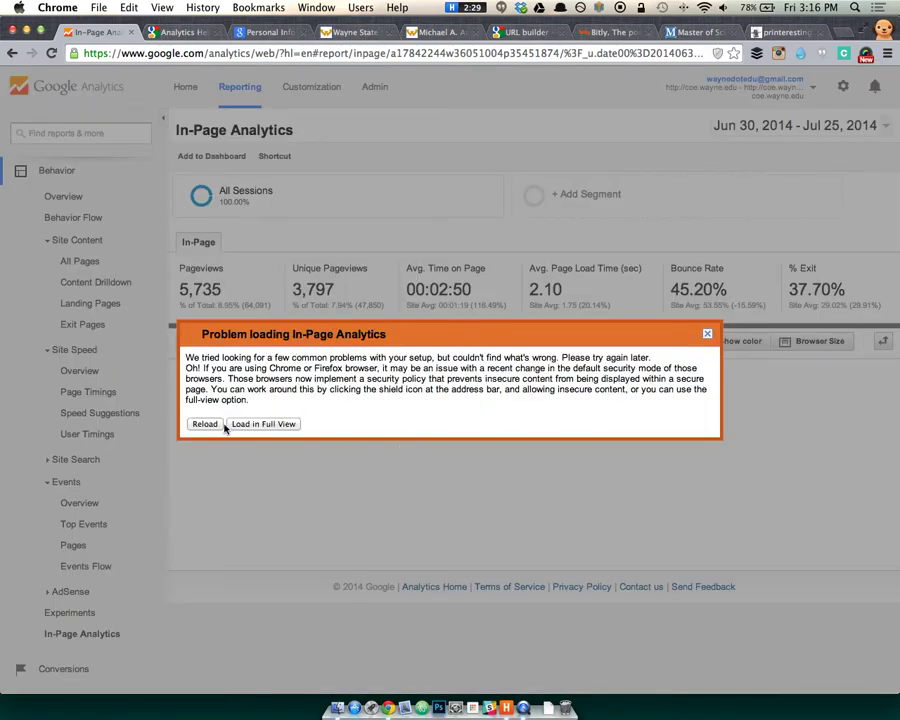
pyautogui.click(238, 426)
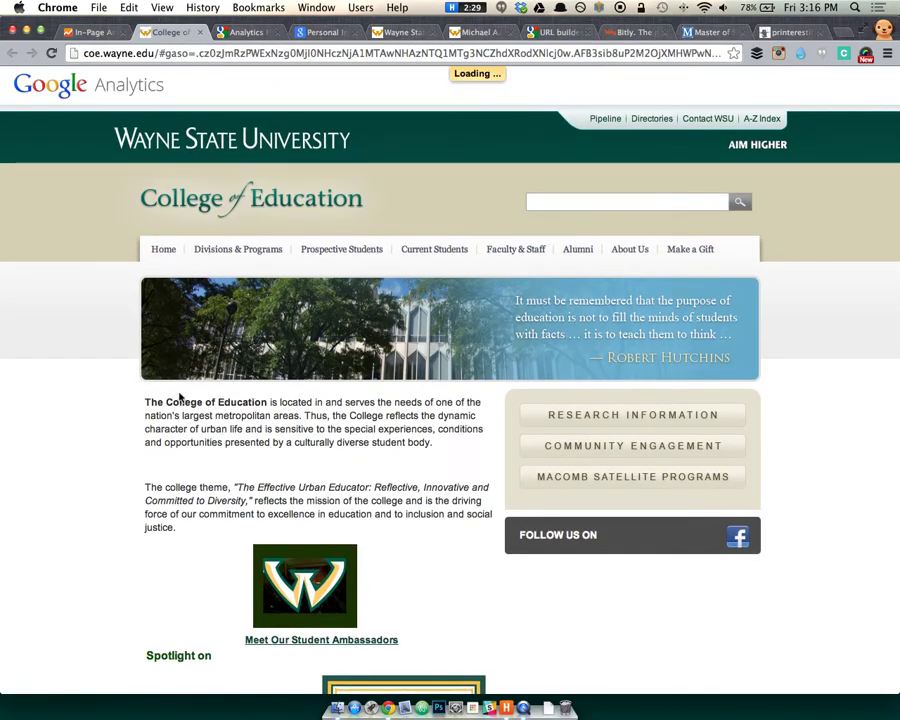
# Scroll the College of Education home page overlay, briefly checking the In-Page Analytics tab.
pyautogui.scroll(-10, 220, 400)
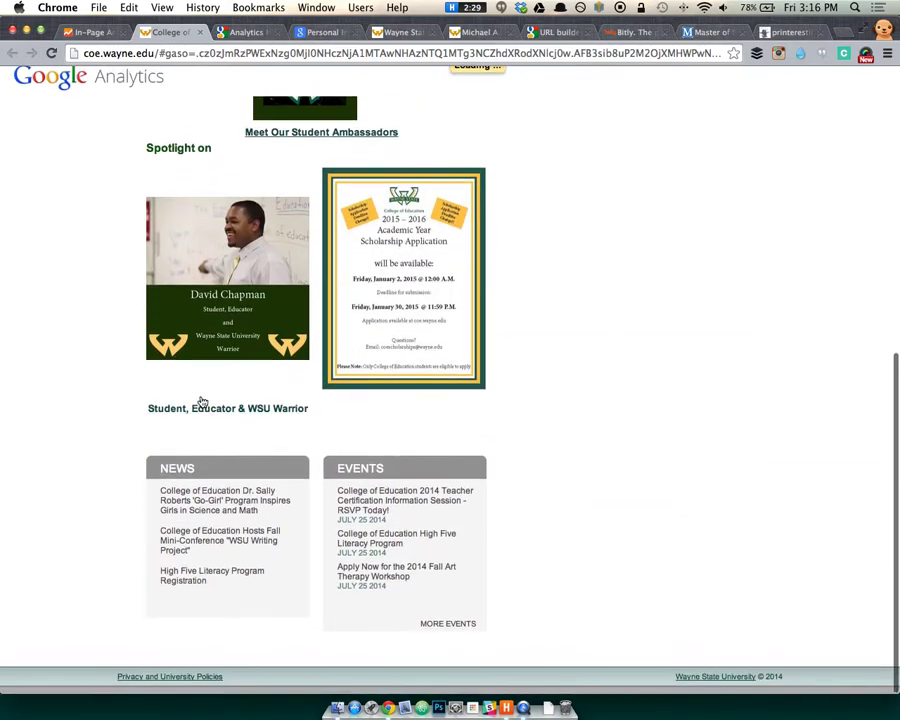
pyautogui.scroll(8, 201, 400)
pyautogui.scroll(2, 201, 400)
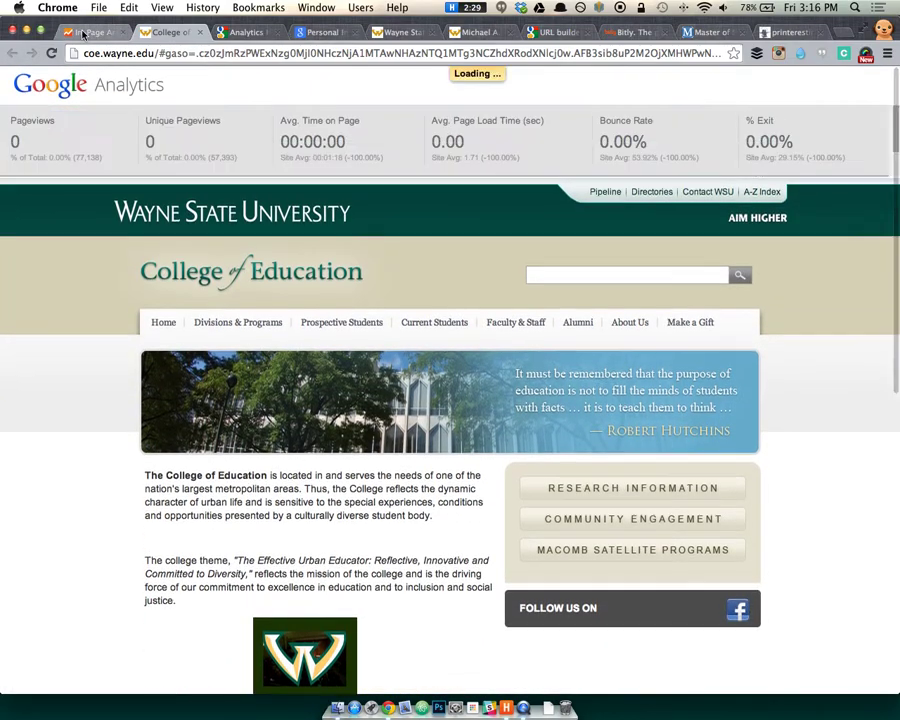
pyautogui.click(65, 30)
pyautogui.click(148, 32)
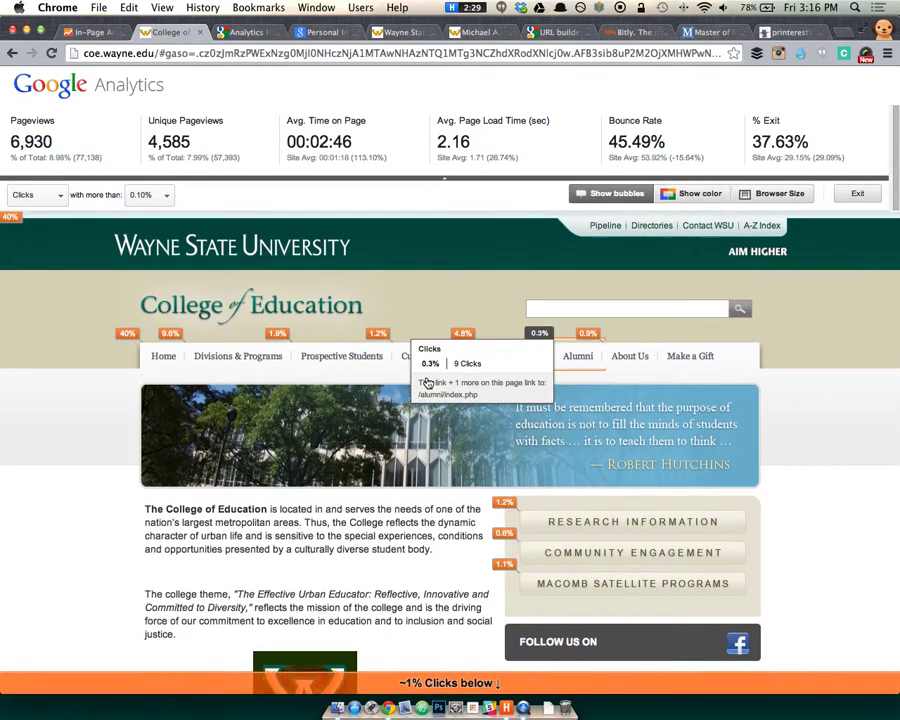
pyautogui.scroll(-3, 366, 473)
pyautogui.scroll(3, 364, 475)
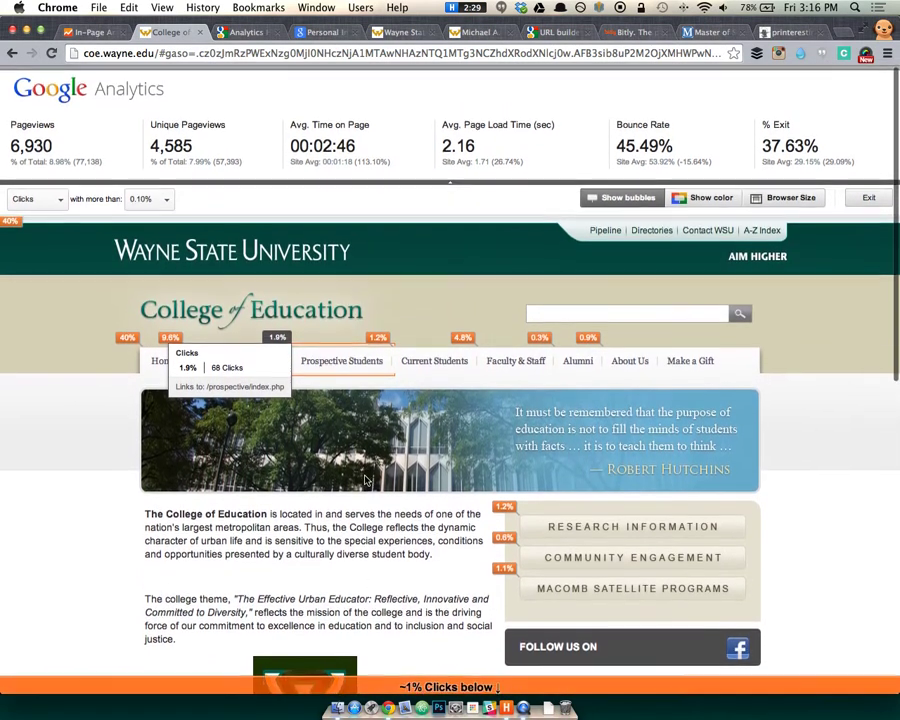
pyautogui.scroll(-1, 366, 481)
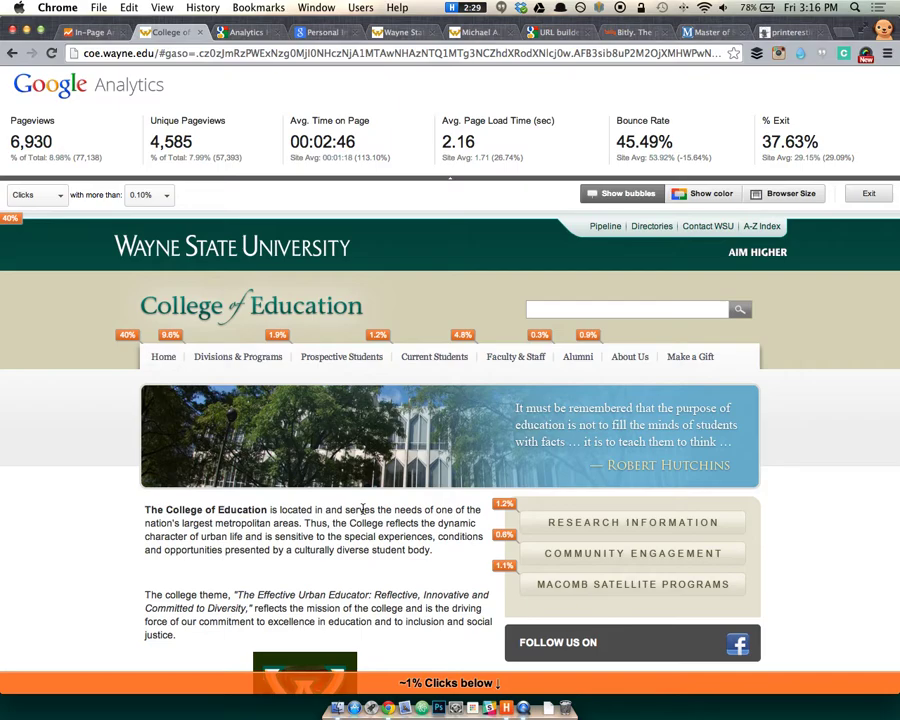
pyautogui.scroll(-10, 645, 508)
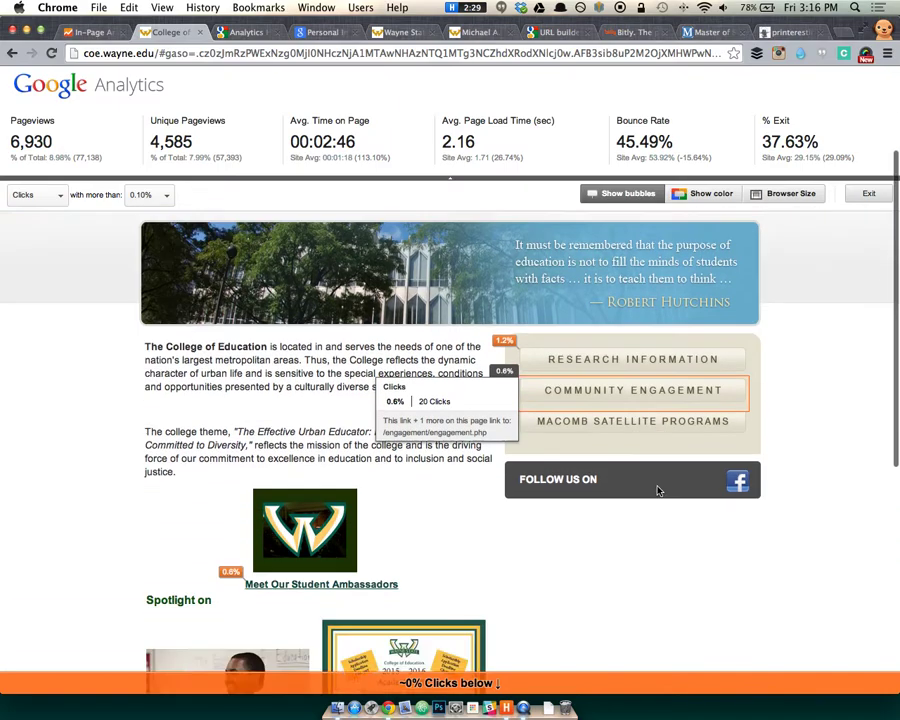
pyautogui.scroll(10, 316, 591)
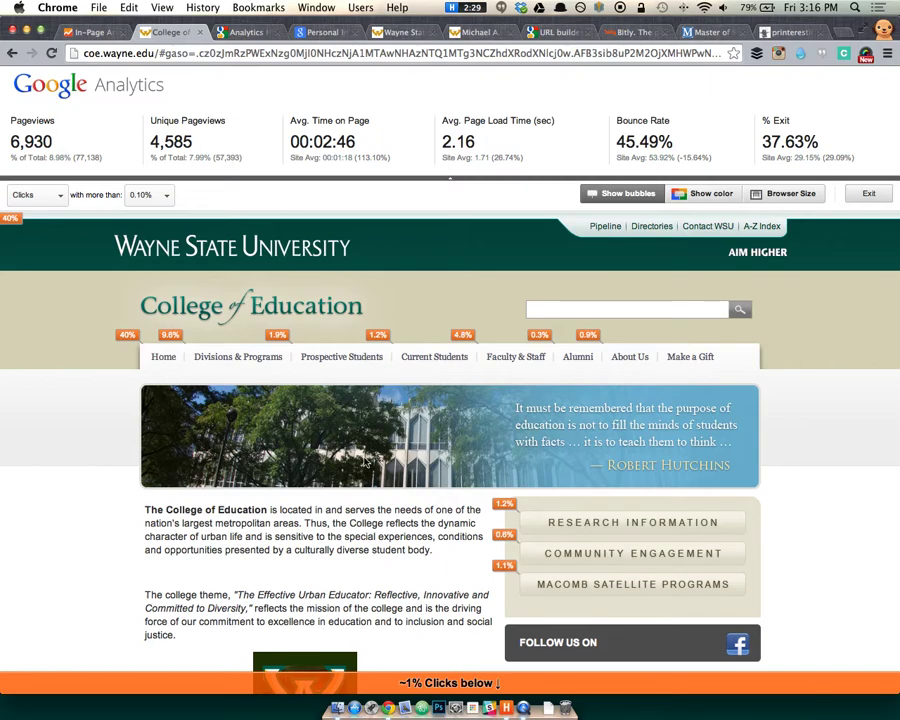
# View Divisions & Programs click data as coloured bars, then return to the report tab.
pyautogui.click(235, 368)
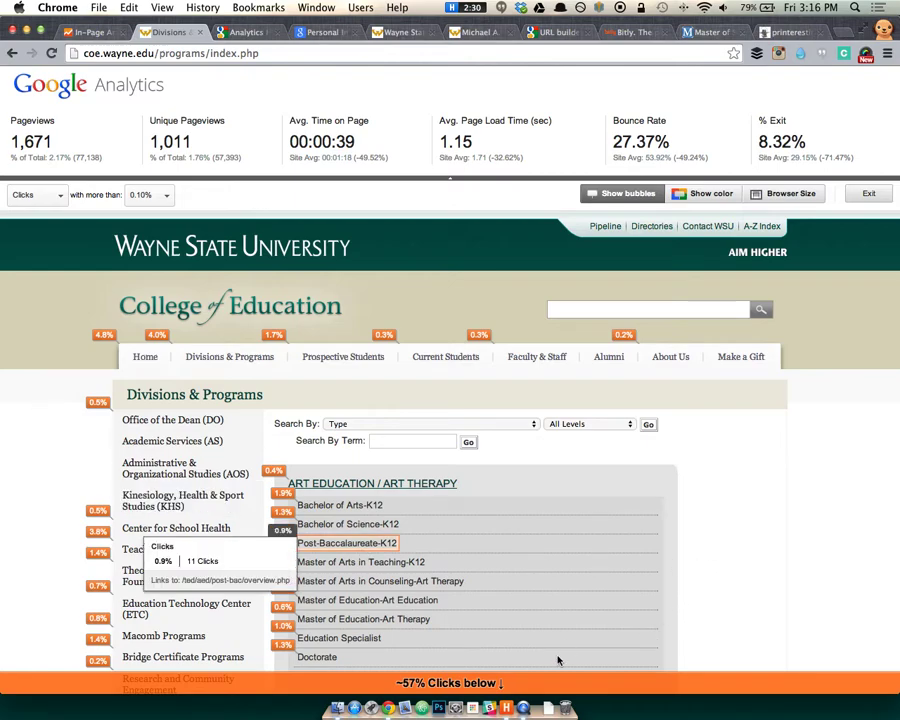
pyautogui.scroll(-10, 368, 538)
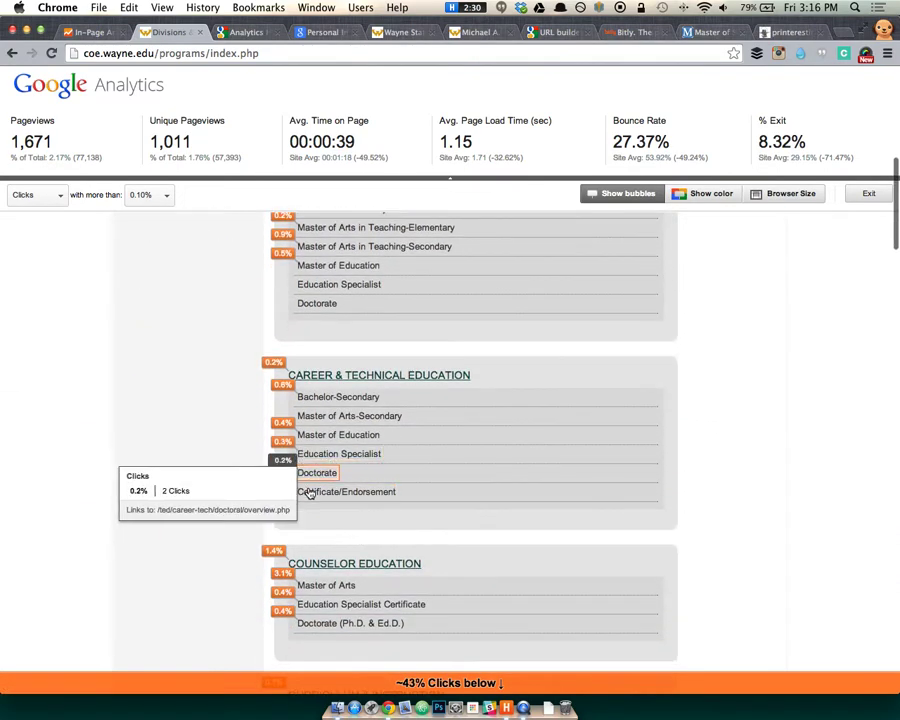
pyautogui.scroll(-5, 188, 490)
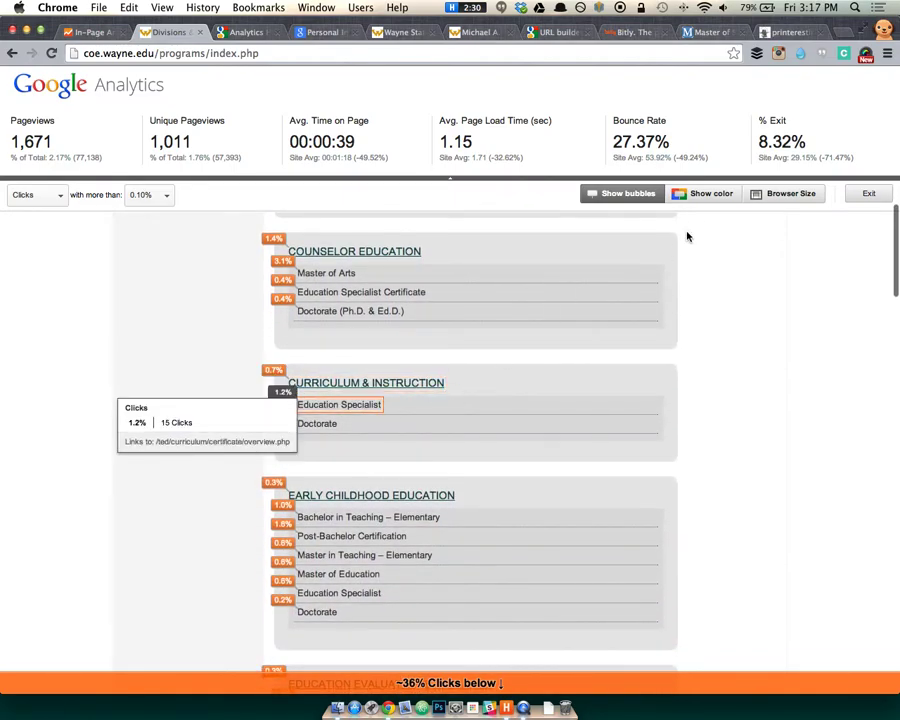
pyautogui.click(688, 193)
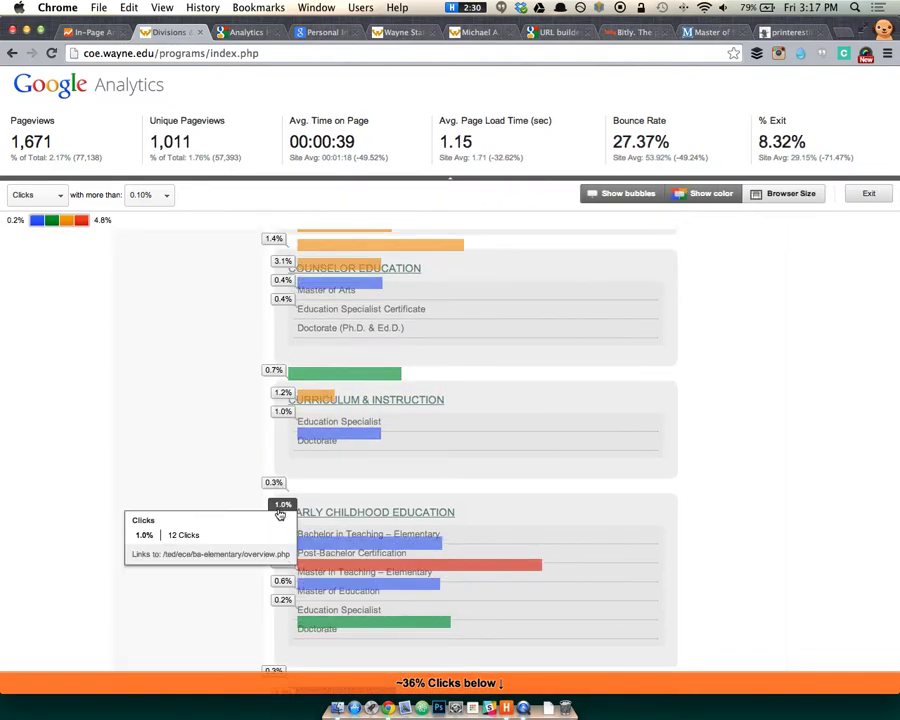
pyautogui.scroll(-10, 241, 514)
pyautogui.scroll(20, 241, 510)
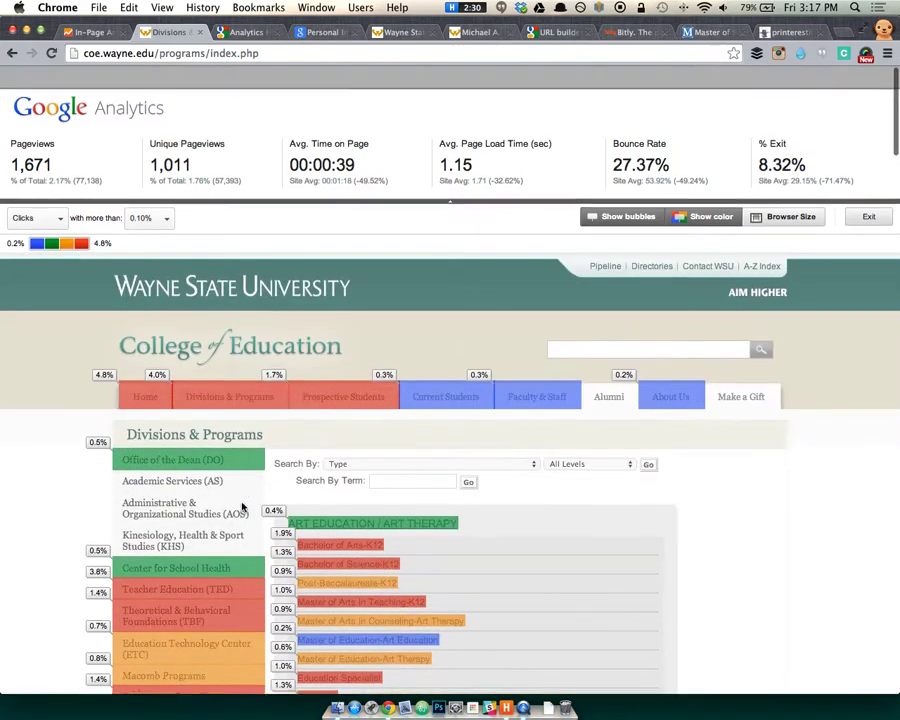
pyautogui.scroll(-1, 241, 507)
pyautogui.moveTo(681, 352)
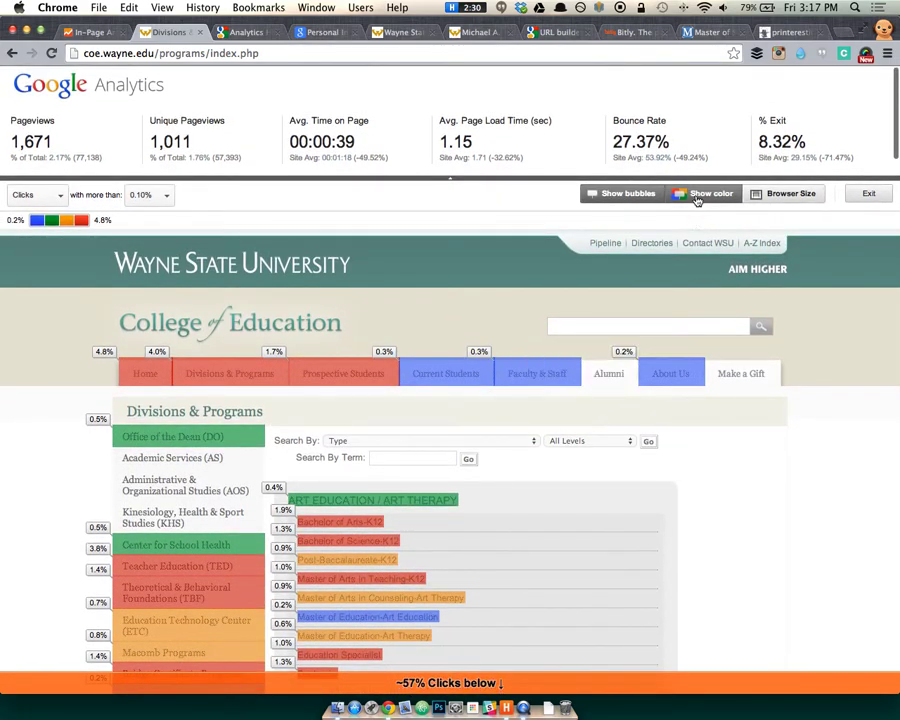
pyautogui.scroll(-5, 630, 515)
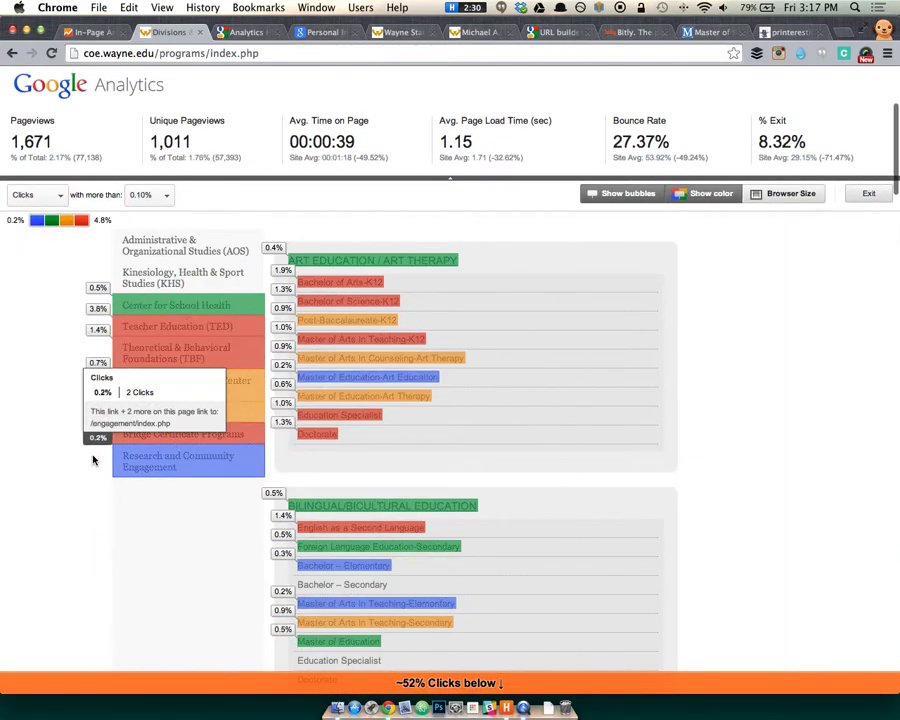
pyautogui.scroll(4, 92, 457)
pyautogui.click(95, 32)
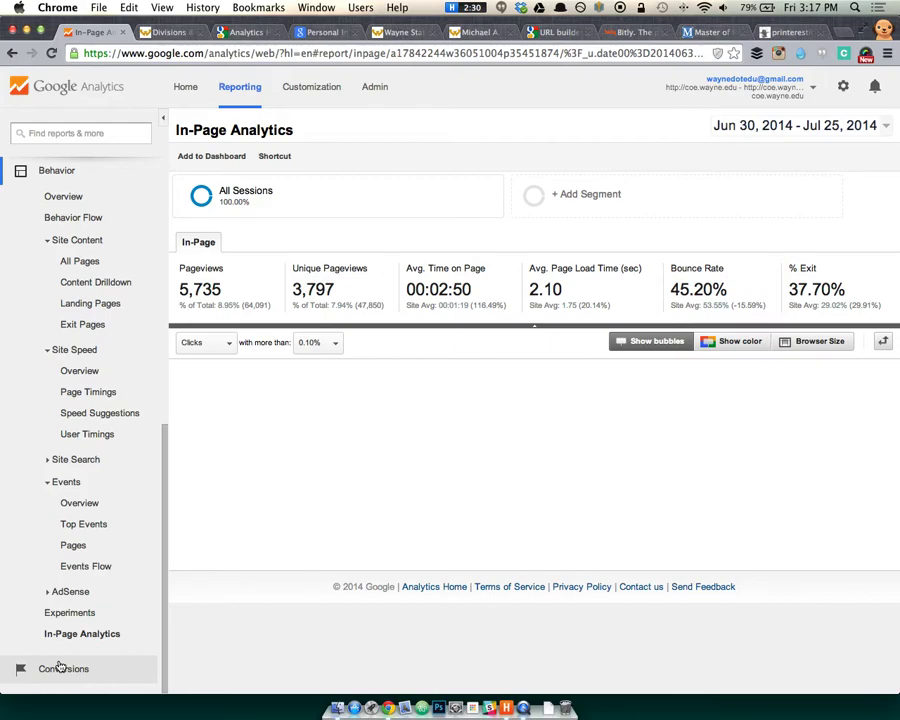
# Switch to the All *.wayne.edu > All Web Site Data view and show Events Overview (10,889 events).
pyautogui.click(59, 668)
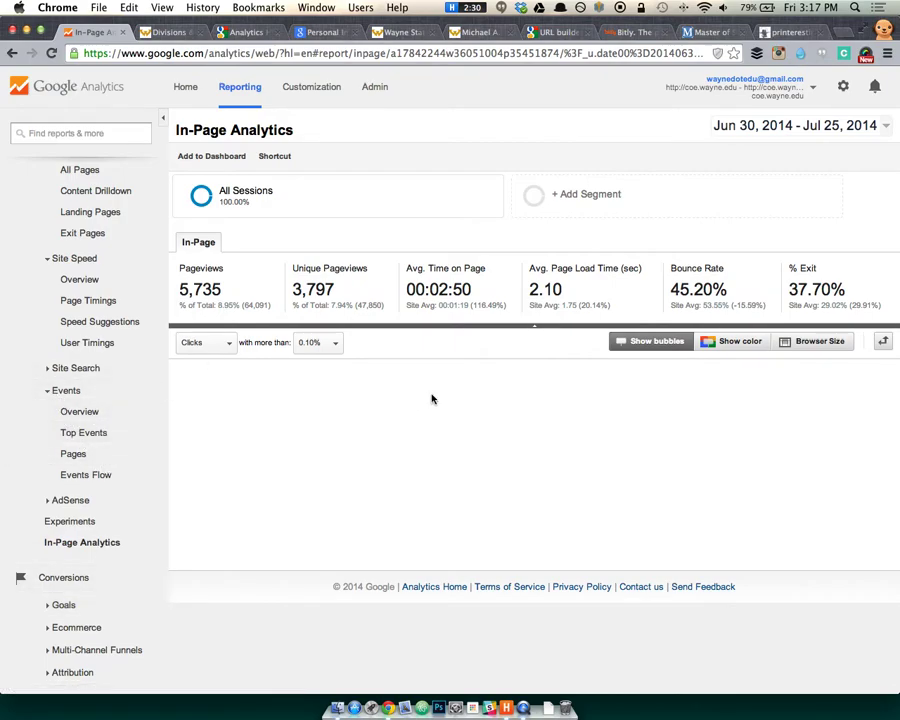
pyautogui.click(740, 90)
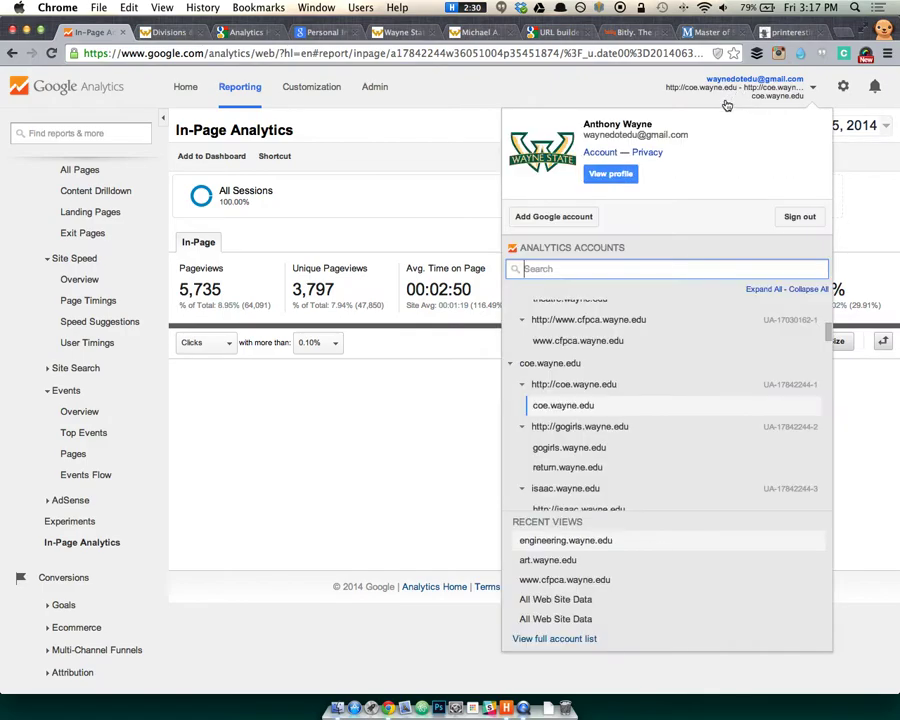
pyautogui.scroll(5, 566, 350)
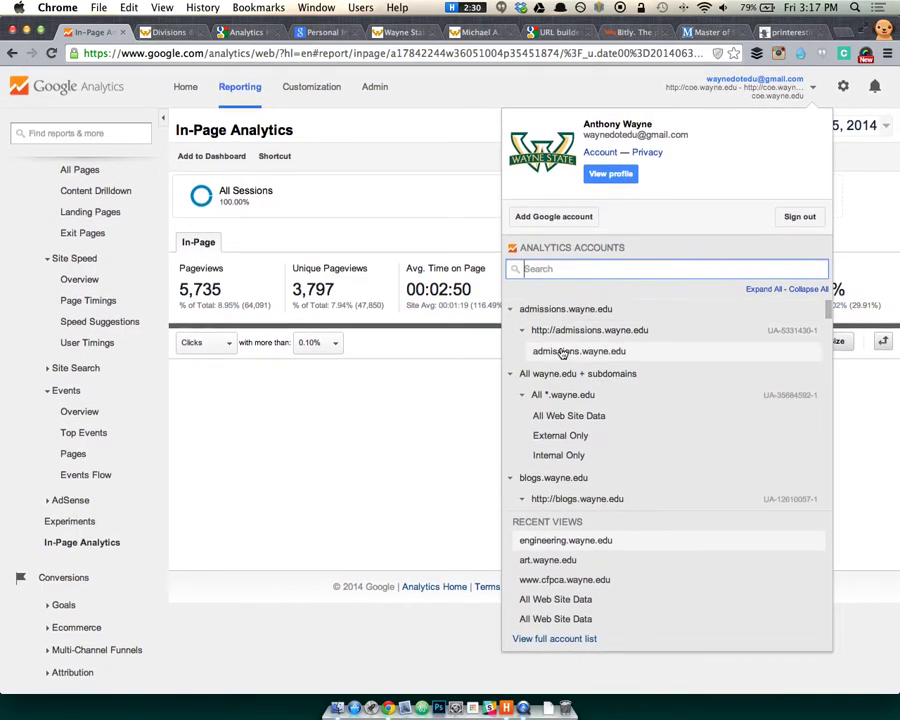
pyautogui.click(576, 396)
pyautogui.click(577, 396)
pyautogui.click(578, 415)
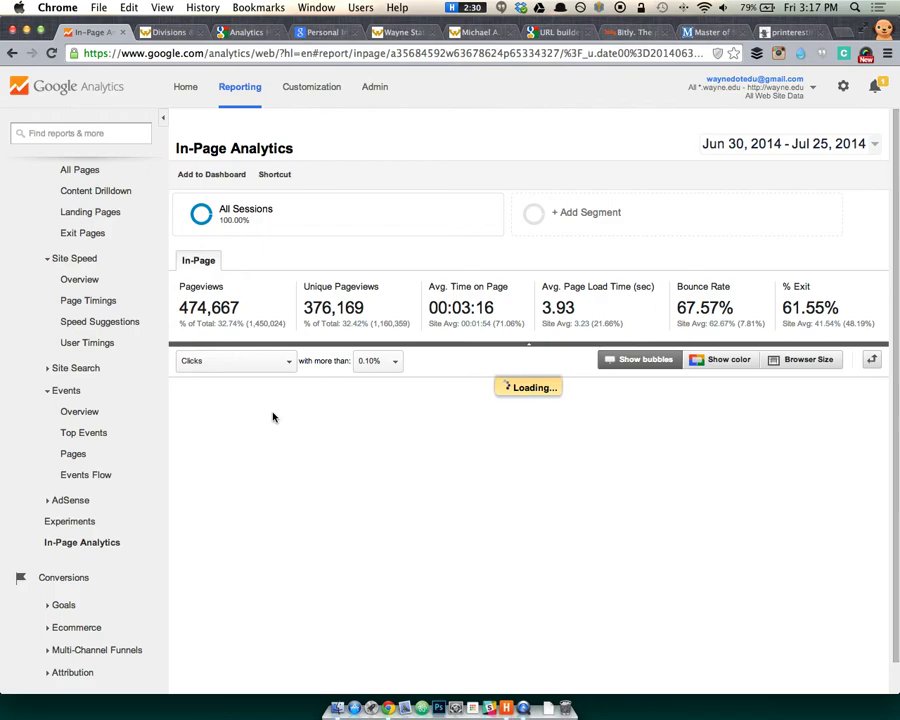
pyautogui.click(78, 412)
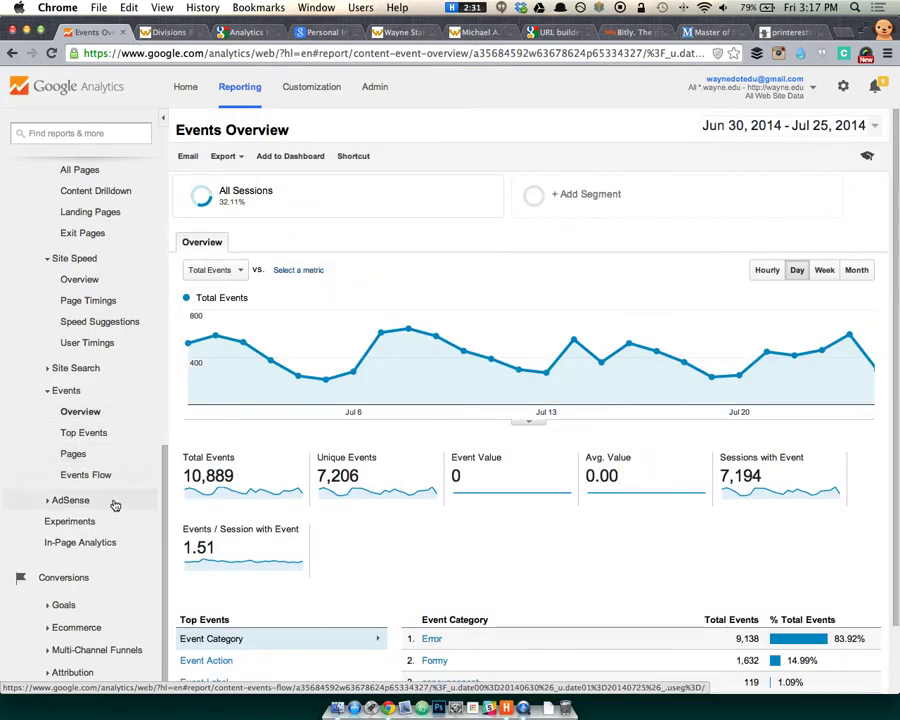
# Open the Conversions > Goals > Overview report.
pyautogui.click(64, 605)
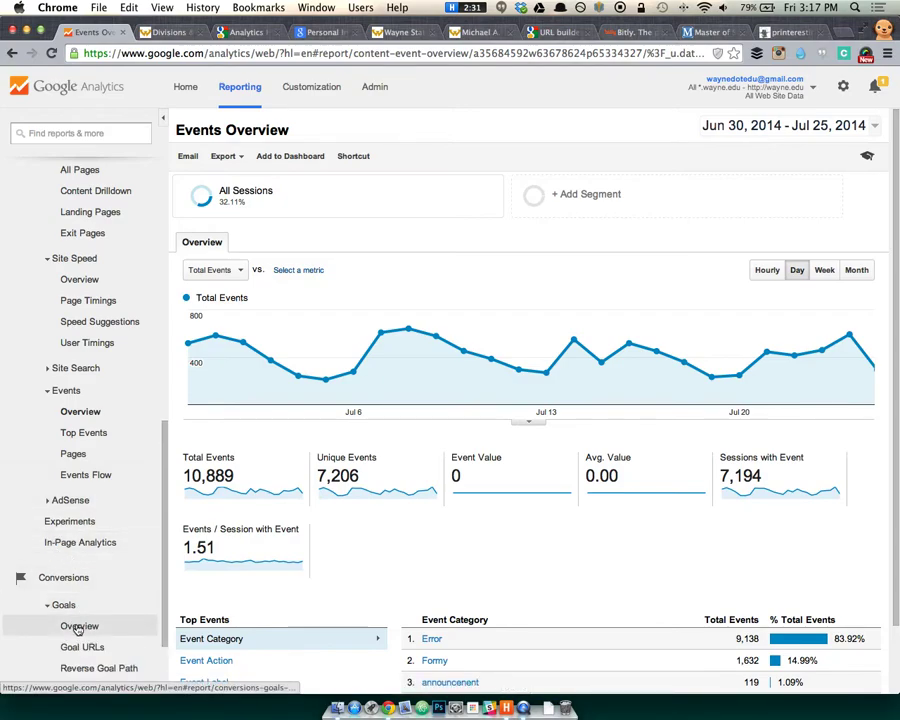
pyautogui.click(77, 635)
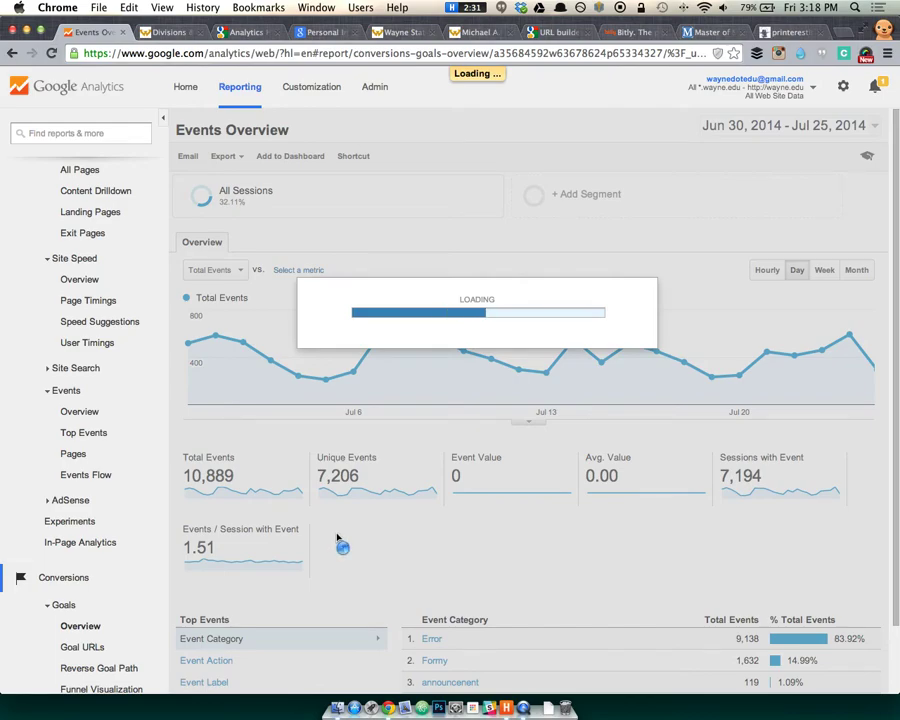
pyautogui.scroll(-5, 368, 494)
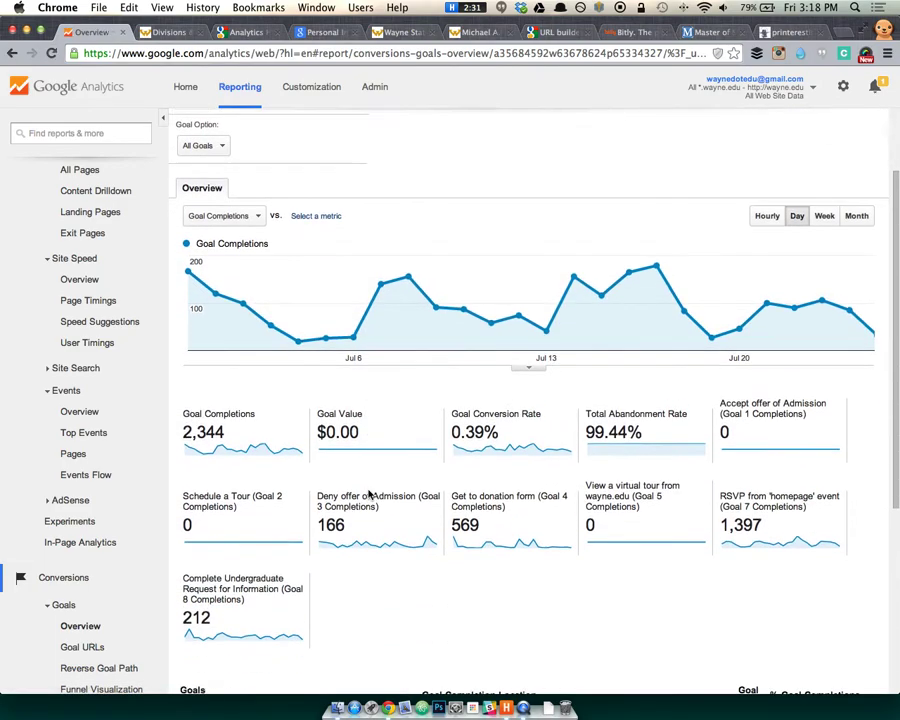
pyautogui.scroll(5, 372, 488)
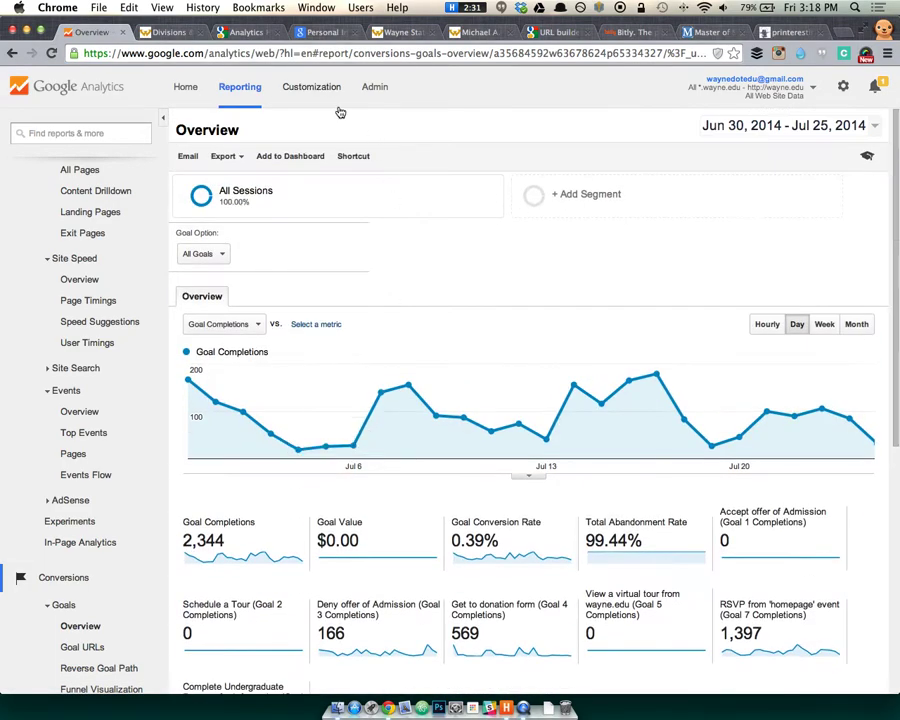
pyautogui.click(226, 324)
pyautogui.click(390, 293)
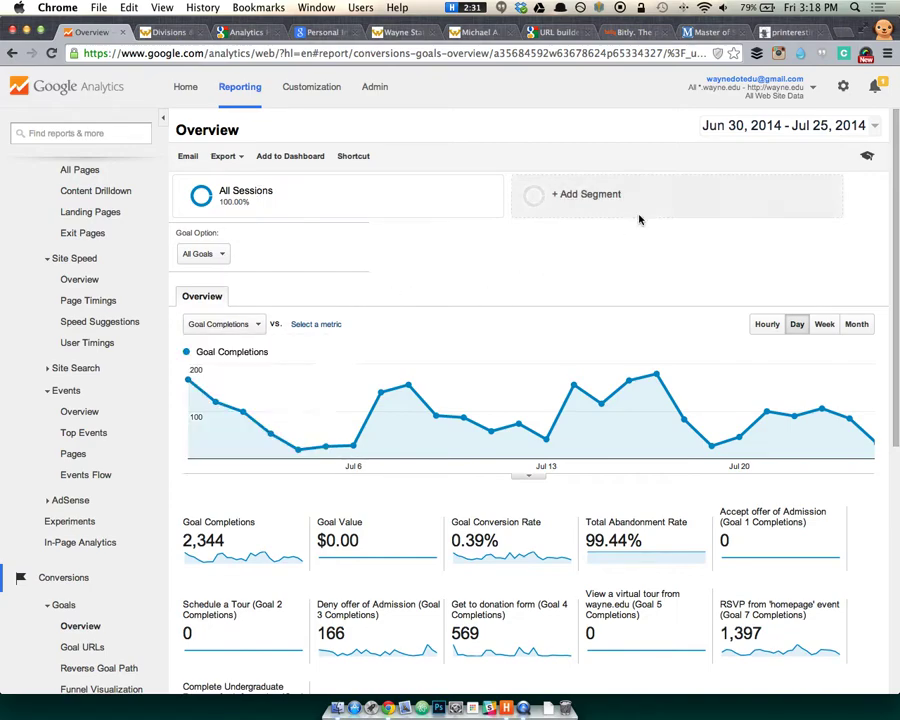
# Switch to the engineering.wayne.edu view by searching the account list for 'eng'.
pyautogui.click(737, 99)
pyautogui.write('eng')
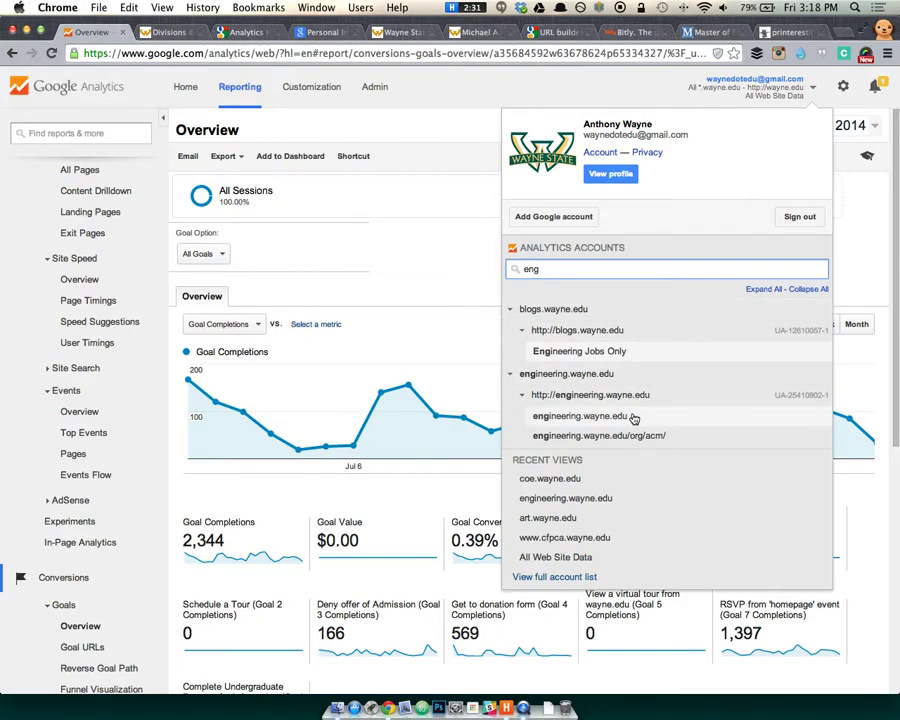
pyautogui.click(634, 417)
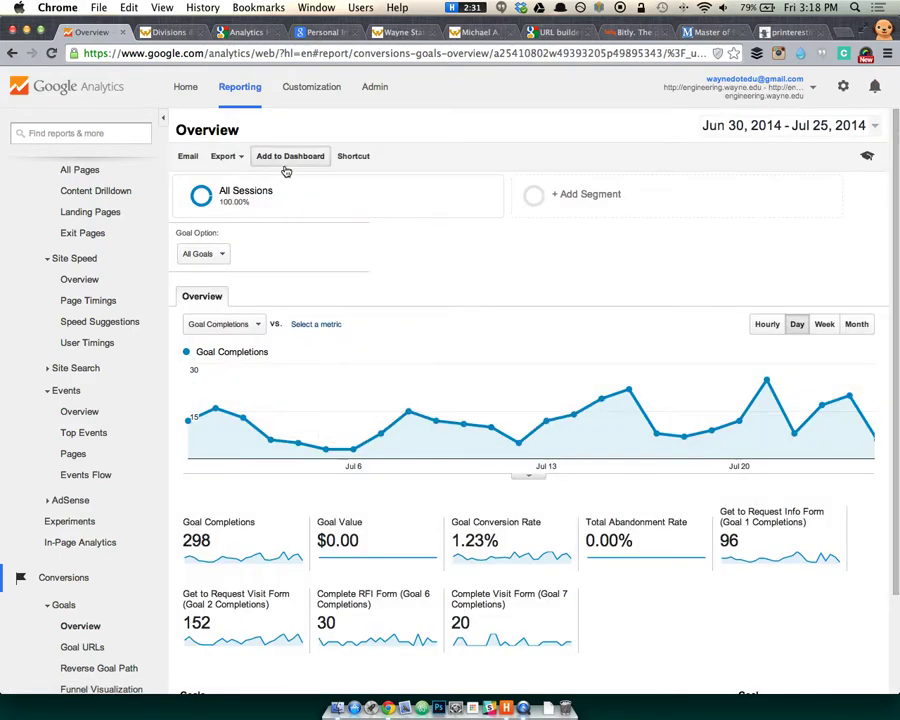
# Filter the Goals Overview to Goal 6: Complete RFI Form, showing 30 completions.
pyautogui.click(214, 254)
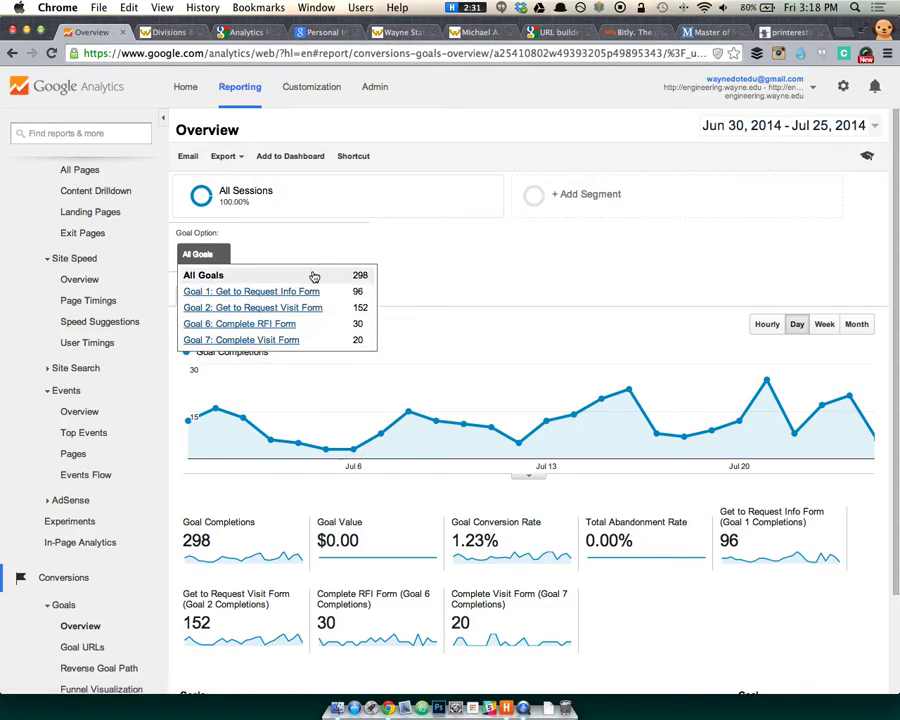
pyautogui.click(233, 326)
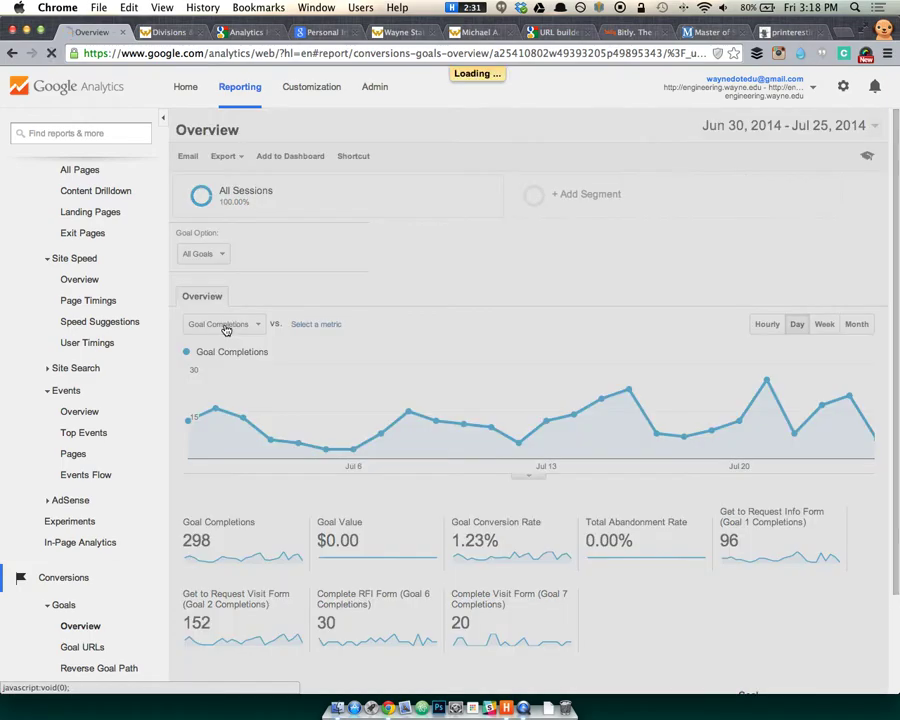
pyautogui.scroll(-1, 526, 377)
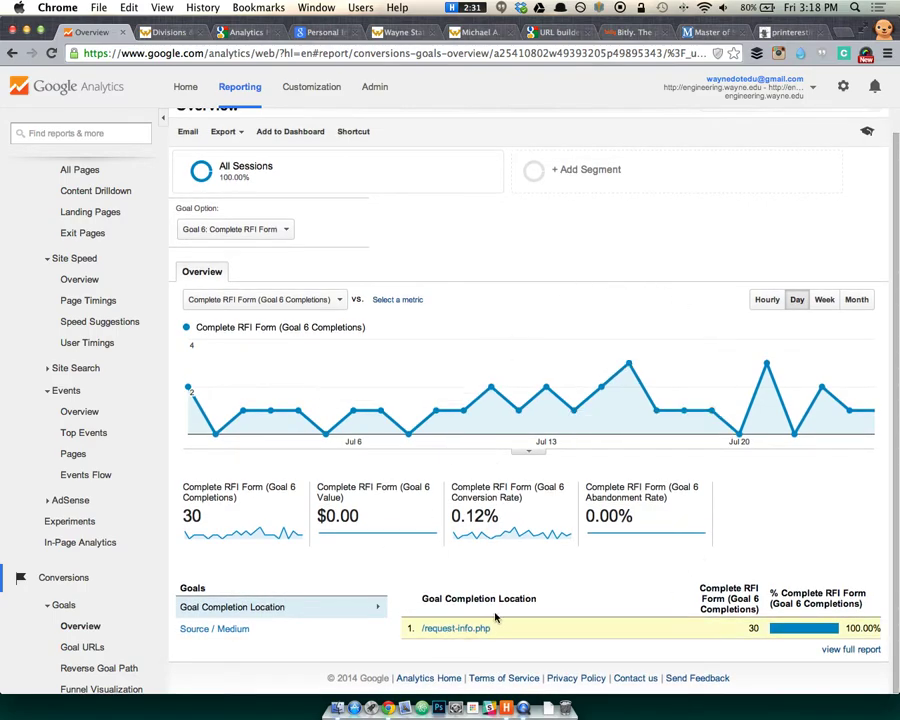
pyautogui.scroll(2, 468, 216)
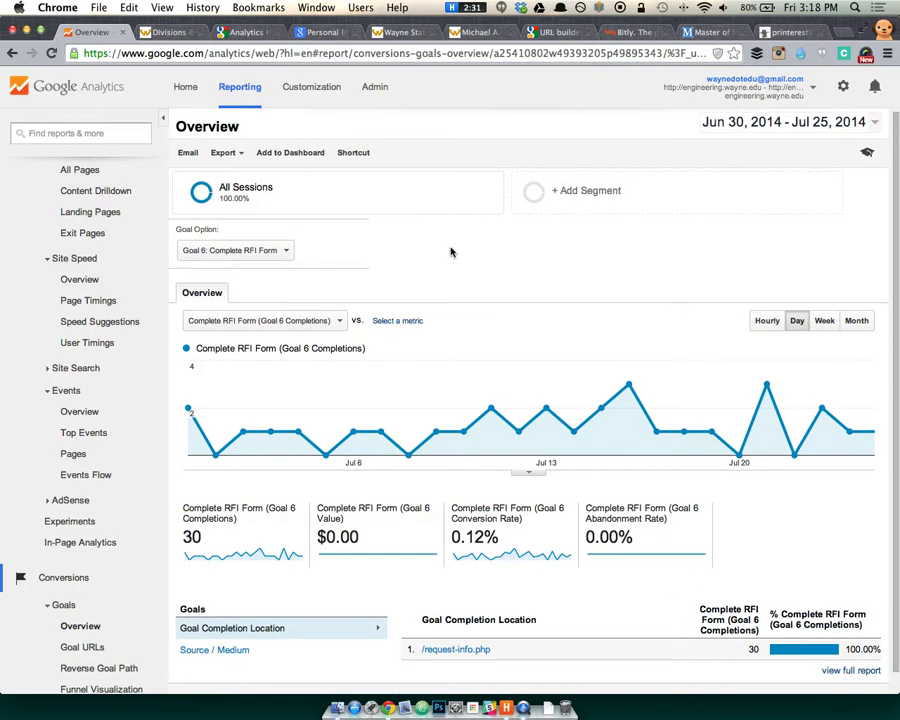
pyautogui.scroll(-2, 455, 254)
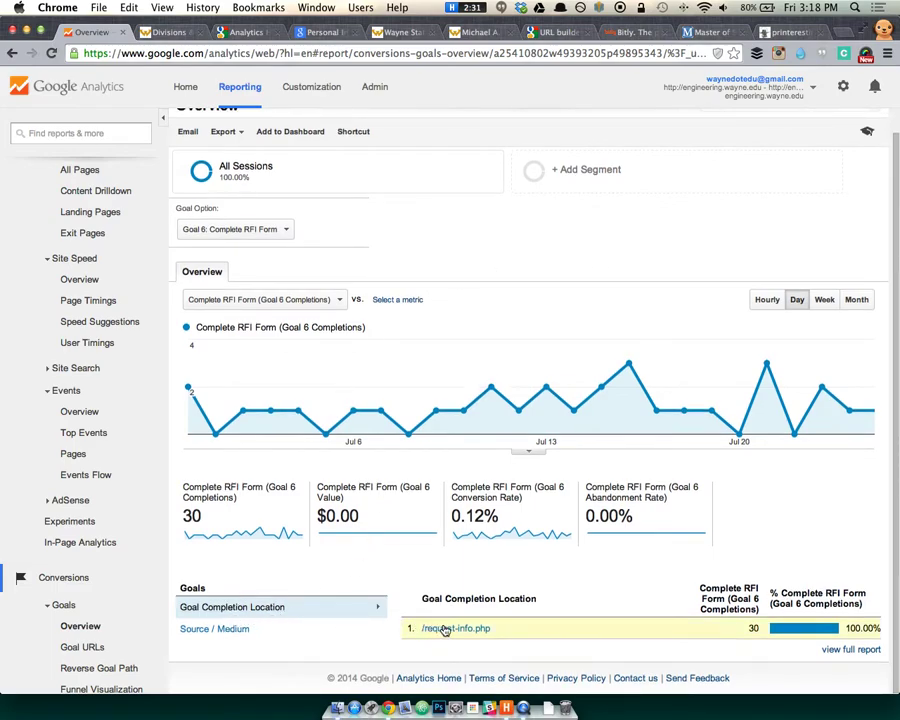
# Break down goal completions by Source / Medium, showing 20 from wayne.edu referrals.
pyautogui.click(267, 630)
pyautogui.scroll(-3, 290, 615)
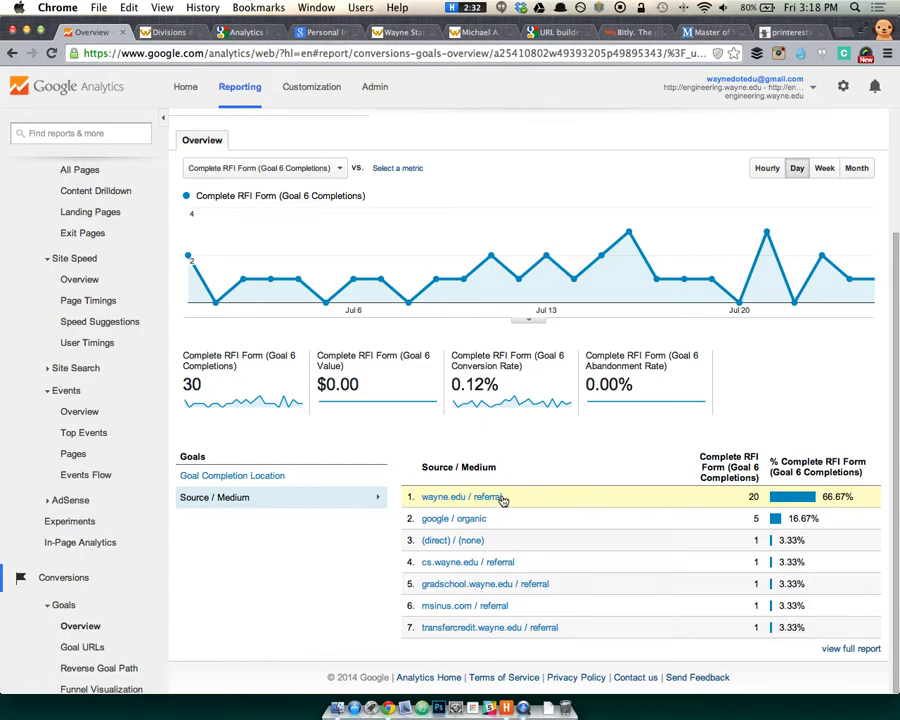
pyautogui.scroll(3, 335, 532)
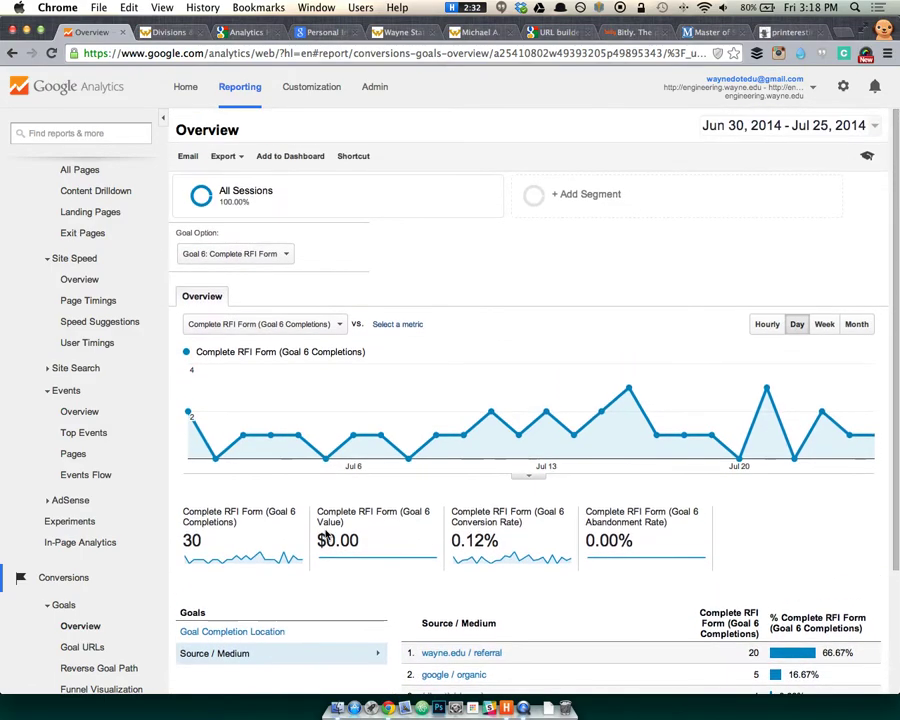
pyautogui.scroll(-3, 329, 533)
pyautogui.scroll(-3, 80, 638)
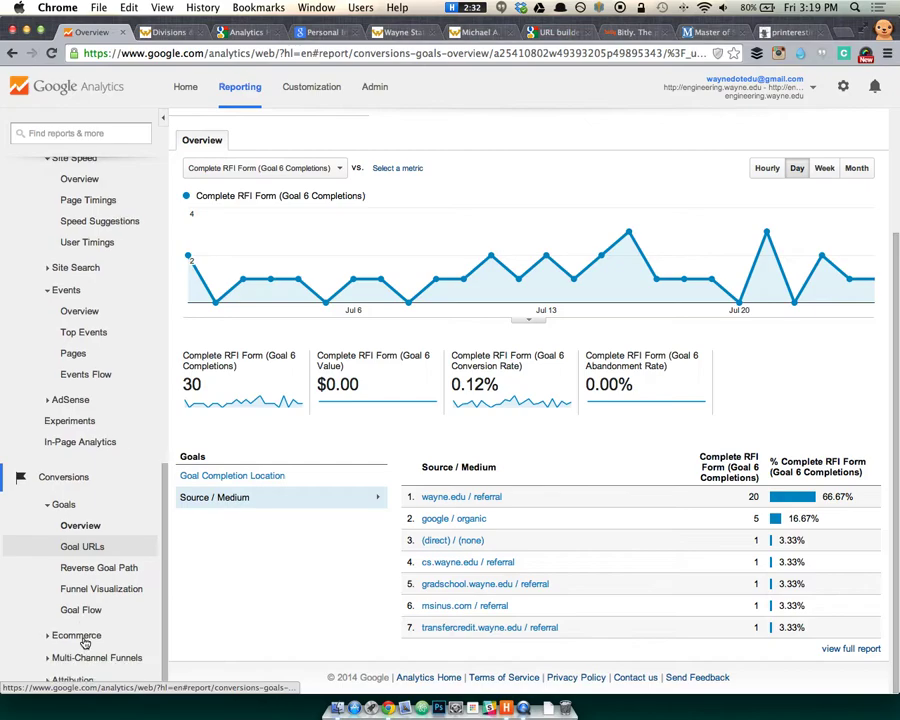
# Open the Reverse Goal Path report and highlight the page paths in rows 2 and 3.
pyautogui.click(99, 562)
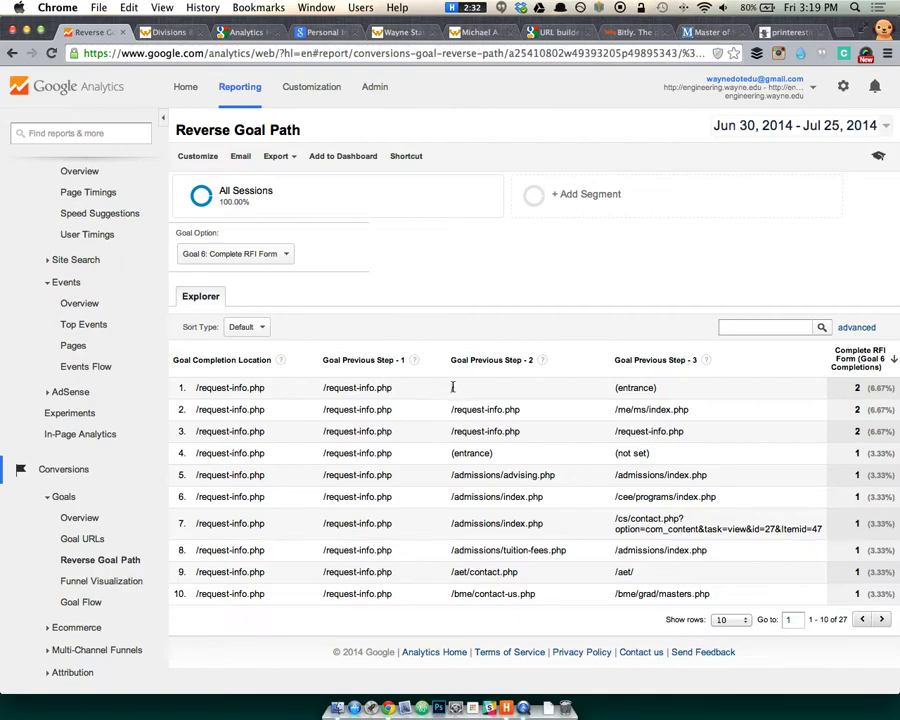
pyautogui.moveTo(522, 410); pyautogui.dragTo(345, 412)
pyautogui.click(398, 412)
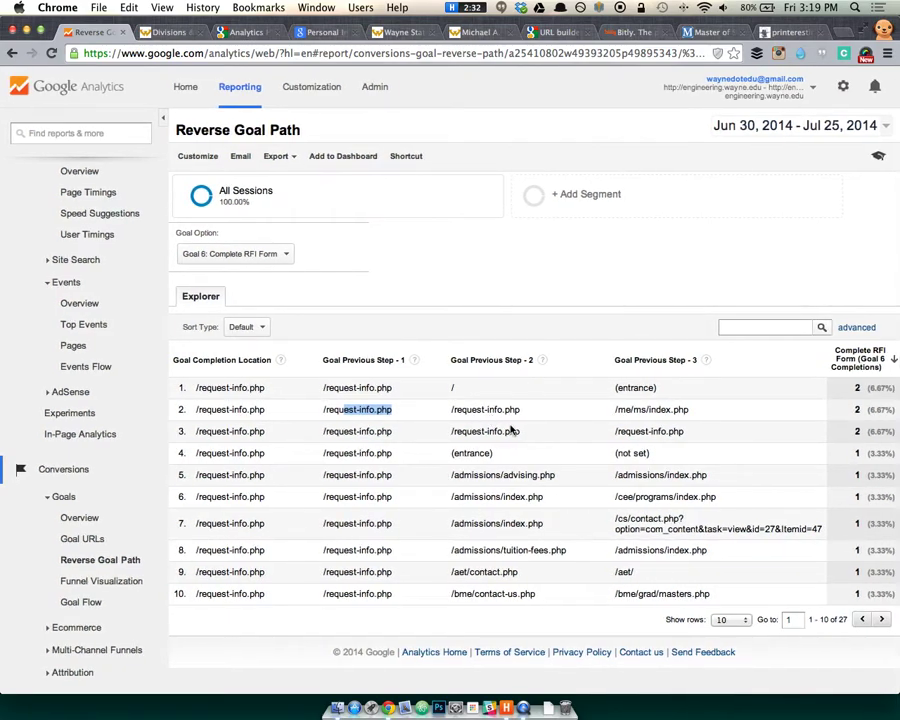
pyautogui.moveTo(687, 431); pyautogui.dragTo(617, 429)
pyautogui.click(546, 426)
pyautogui.moveTo(546, 426); pyautogui.dragTo(458, 428)
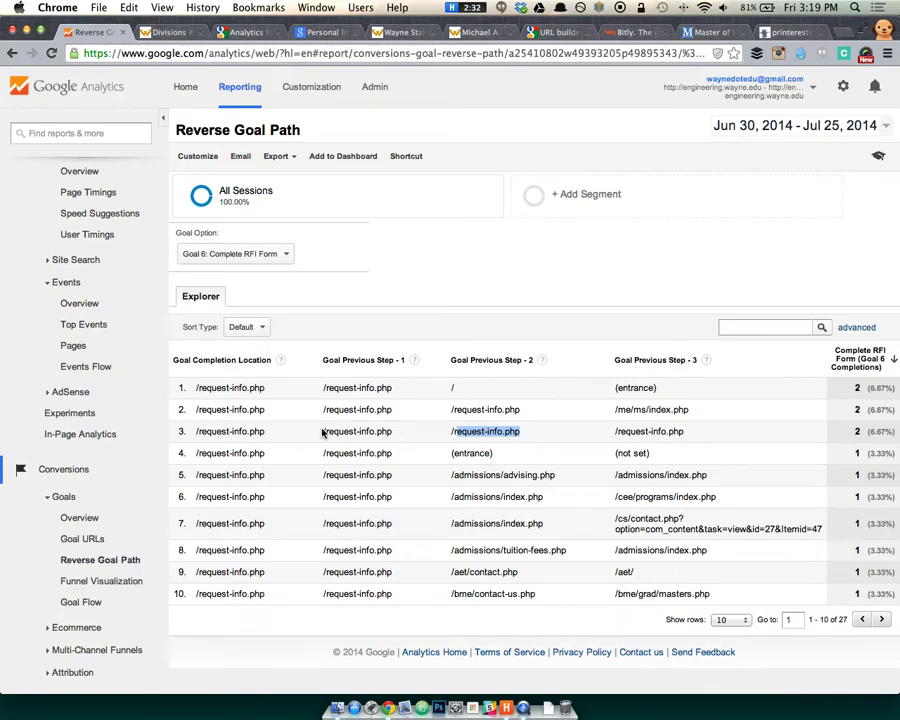
pyautogui.tripleClick(468, 430)
pyautogui.click(468, 430)
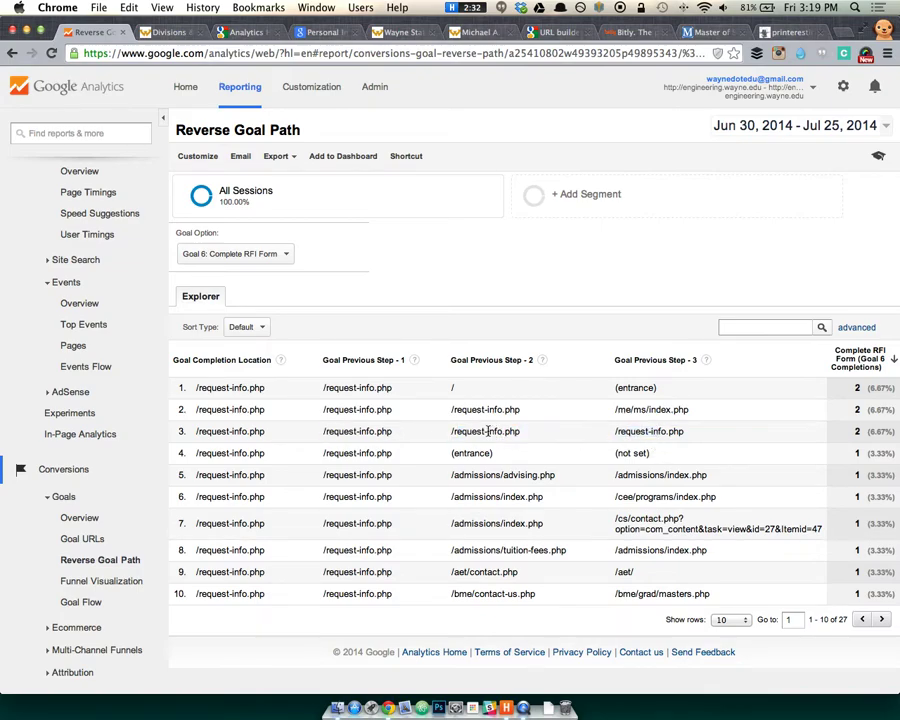
pyautogui.moveTo(377, 428); pyautogui.dragTo(325, 430)
pyautogui.moveTo(245, 430); pyautogui.dragTo(199, 428)
# Highlight the step page paths and completion locations in rows 4 and 5.
pyautogui.moveTo(394, 452); pyautogui.dragTo(328, 453)
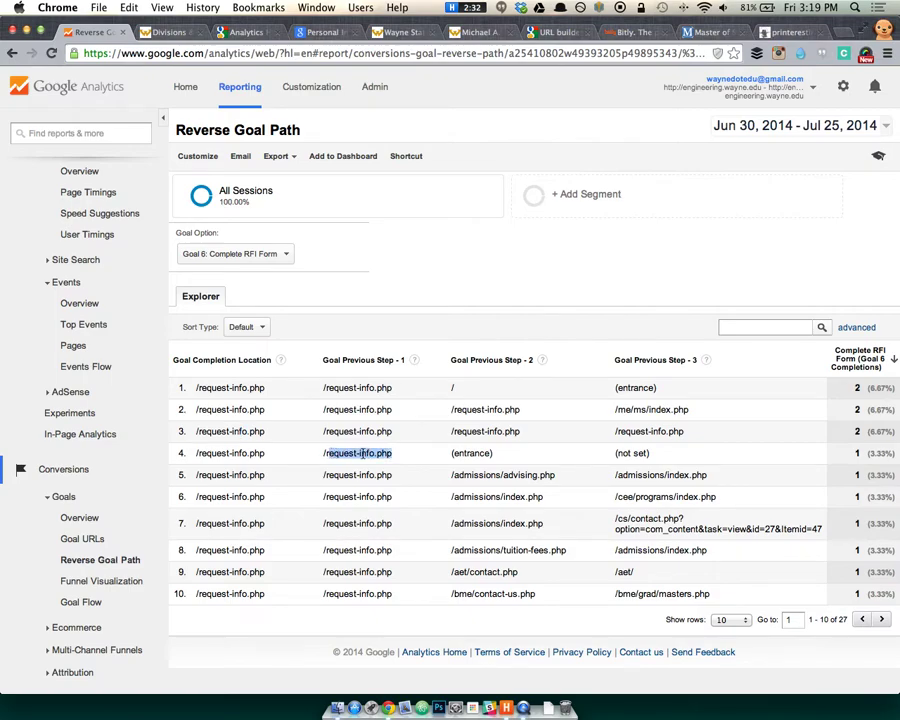
pyautogui.click(363, 453)
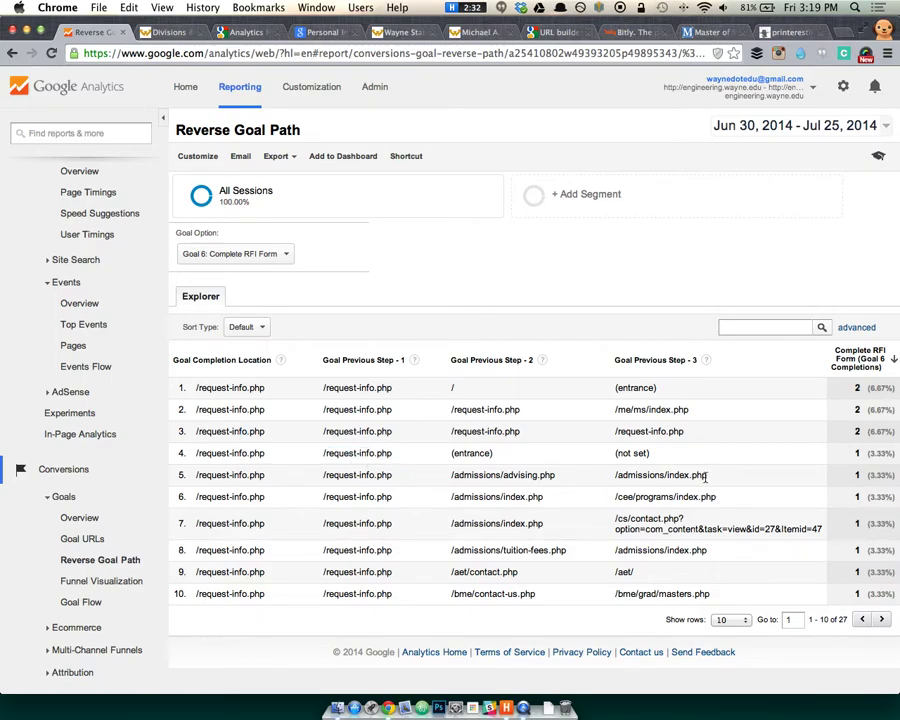
pyautogui.moveTo(710, 477); pyautogui.dragTo(677, 479)
pyautogui.moveTo(535, 476); pyautogui.dragTo(452, 476)
pyautogui.moveTo(377, 475); pyautogui.dragTo(325, 474)
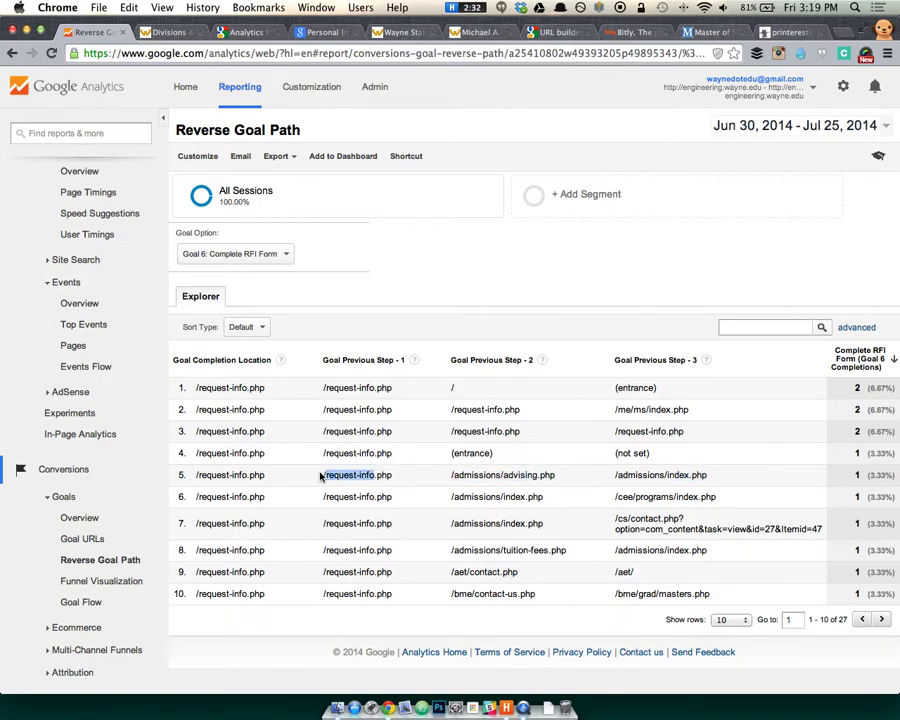
pyautogui.moveTo(265, 476); pyautogui.dragTo(213, 476)
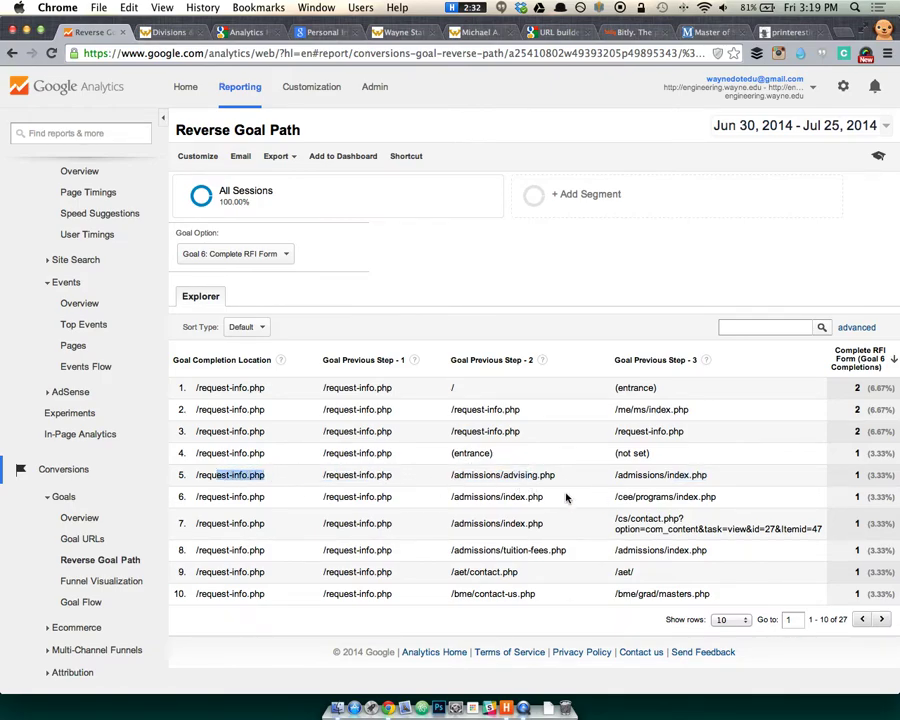
# Show the Funnel Visualization for Complete RFI Form, with 30 completions and 11 entering from /request-info.php.
pyautogui.click(65, 582)
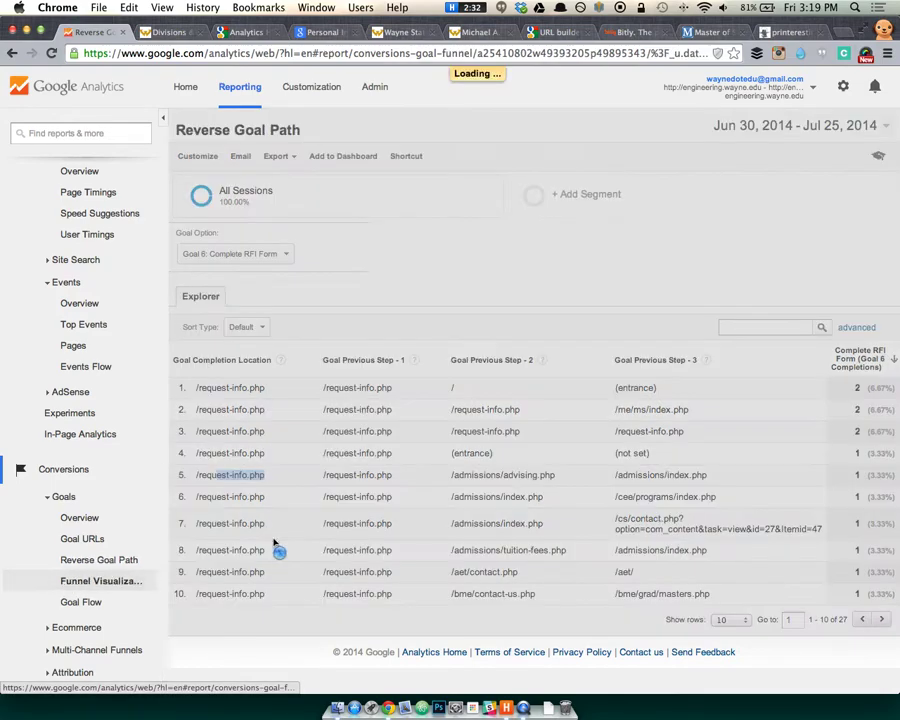
pyautogui.scroll(-2, 322, 562)
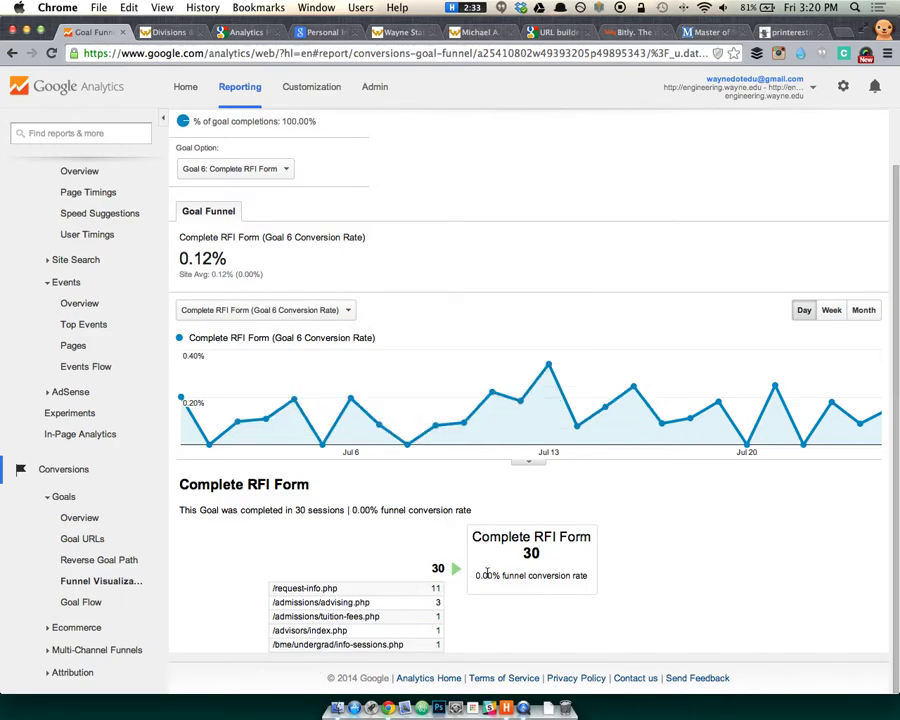
# Open the Goal Flow report for the Get to Request Info Form goal.
pyautogui.click(110, 604)
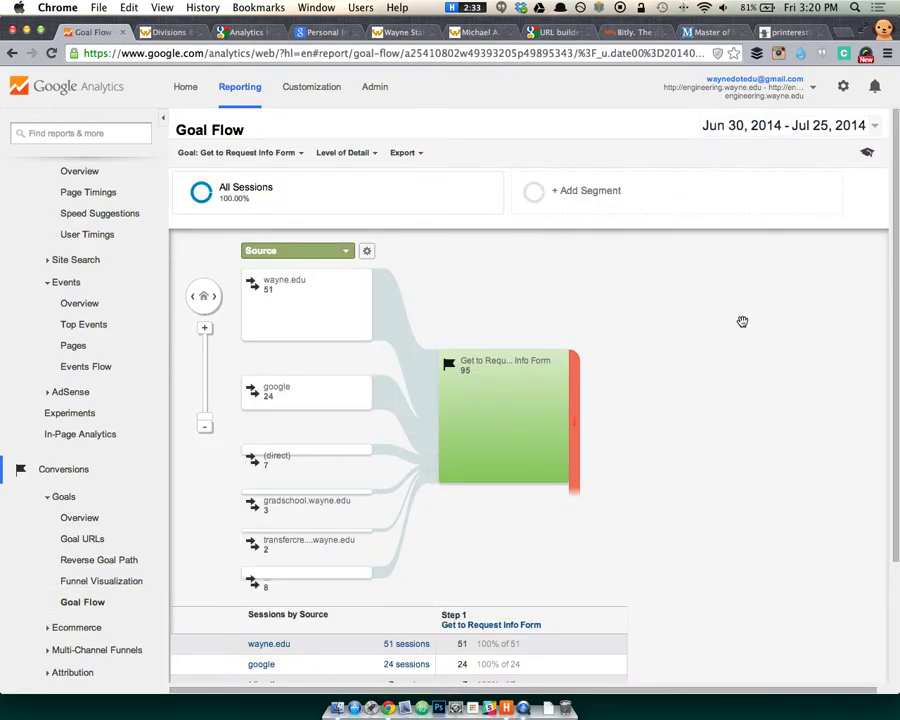
pyautogui.scroll(-3, 226, 524)
pyautogui.scroll(3, 226, 524)
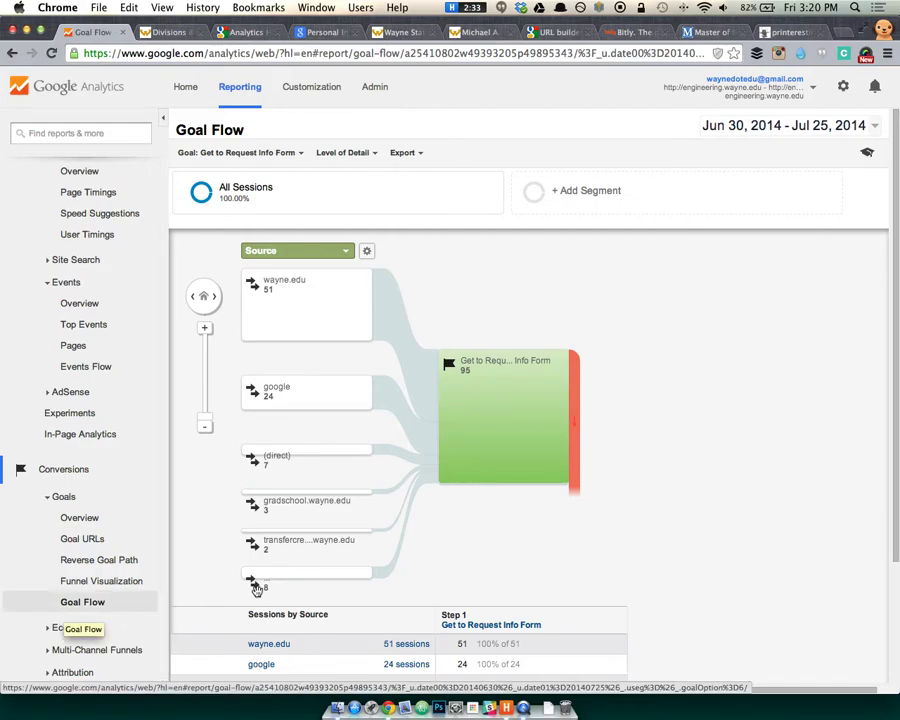
# Close the printmaking and Master of Science browser tabs.
pyautogui.click(790, 32)
pyautogui.click(820, 32)
pyautogui.click(820, 32)
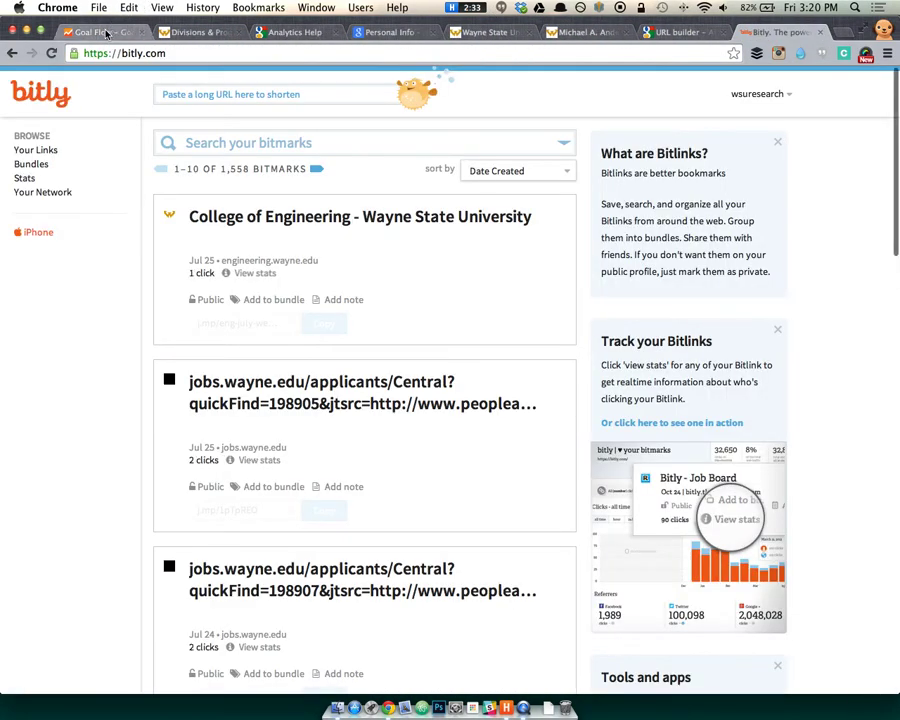
pyautogui.click(100, 32)
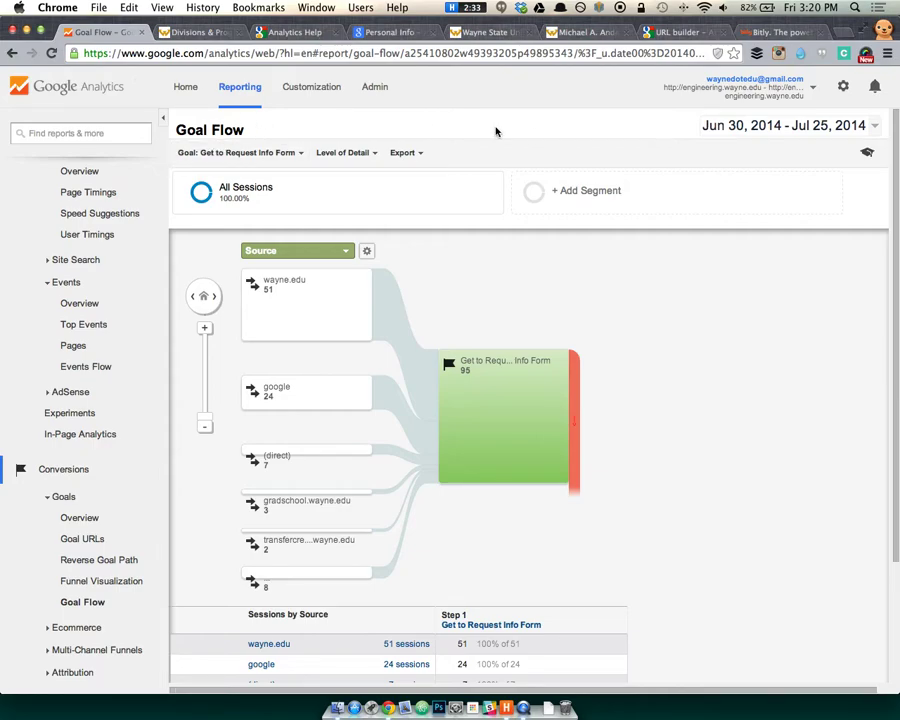
# Switch to the Creative site's All Web Site Data view via 'cre' and open its empty Goals settings.
pyautogui.click(790, 92)
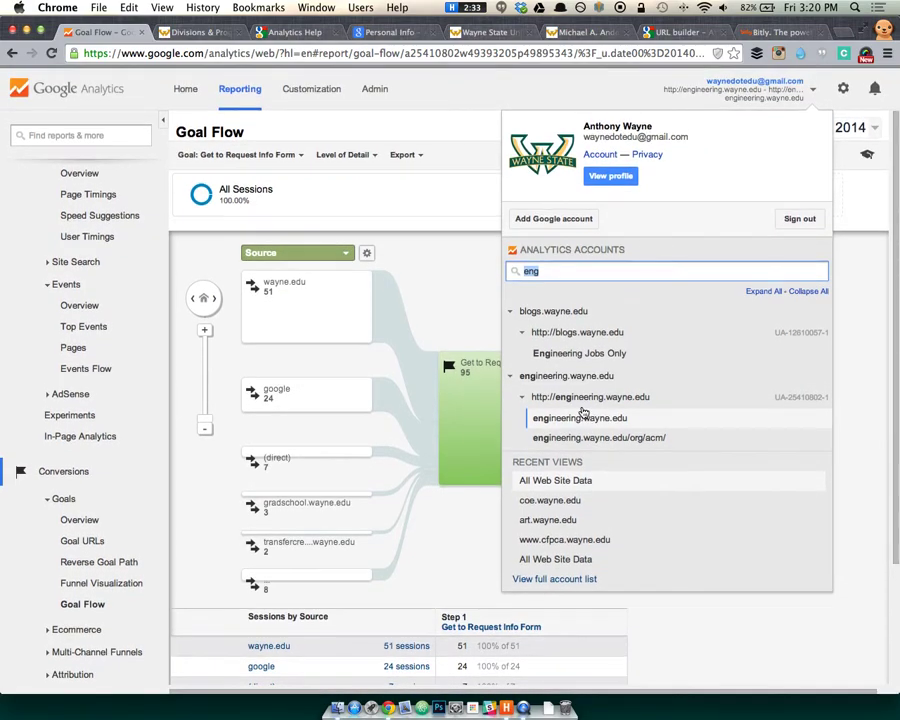
pyautogui.write('cre')
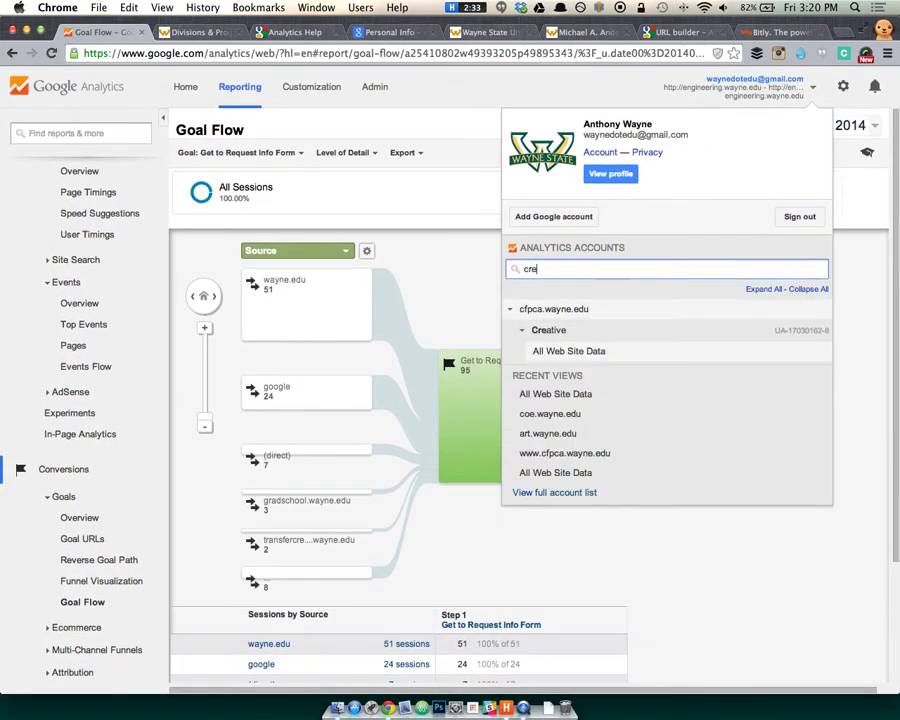
pyautogui.click(580, 352)
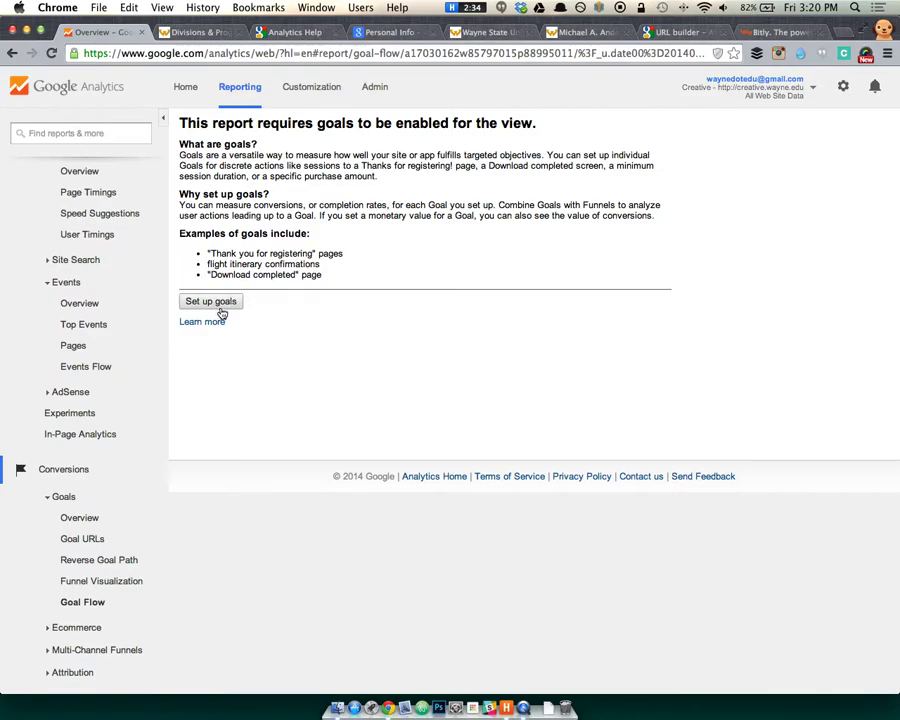
pyautogui.click(224, 306)
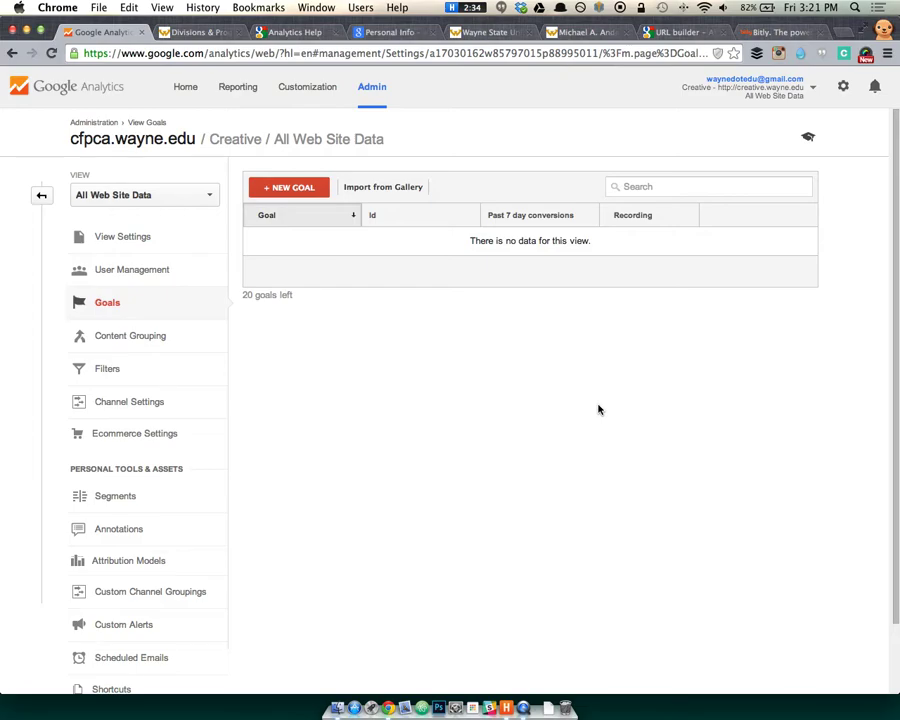
# Start a new goal based on the Submission template.
pyautogui.click(296, 190)
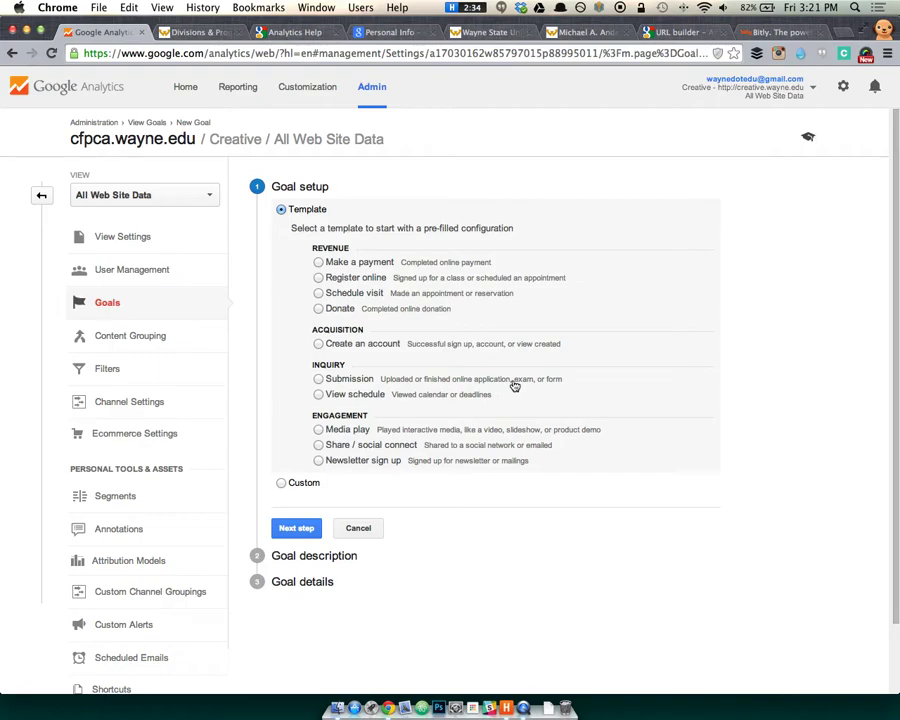
pyautogui.click(327, 488)
pyautogui.click(369, 383)
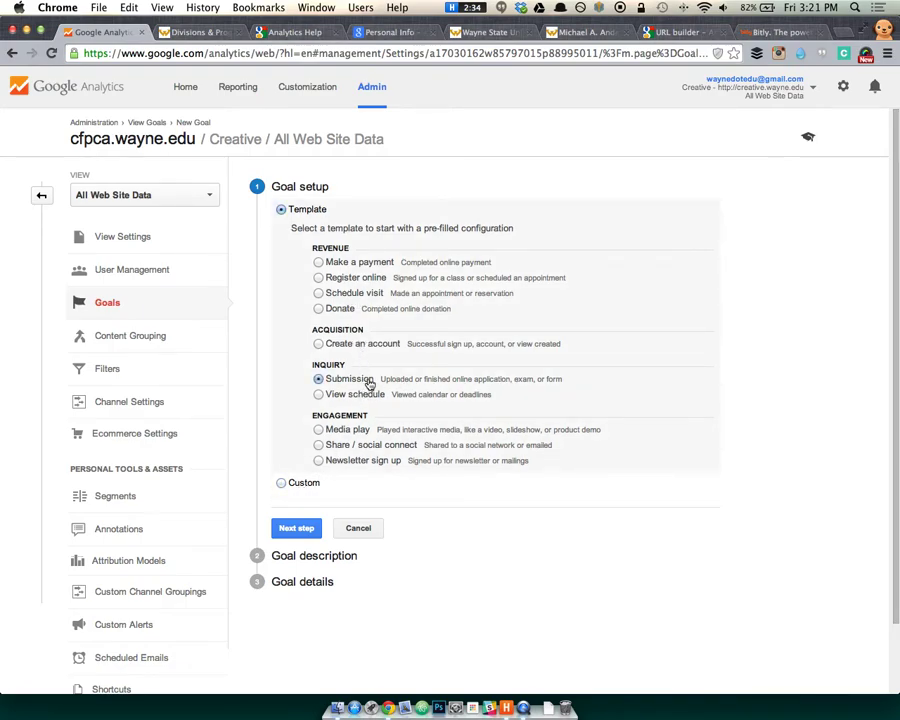
pyautogui.click(298, 530)
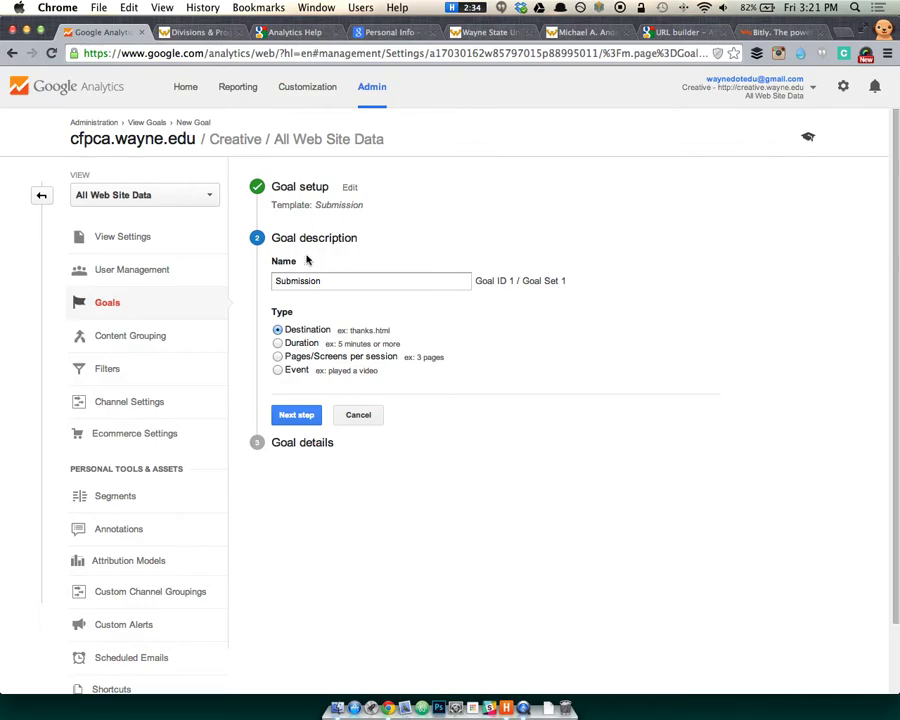
# Rename the goal to 'Completed Request for Information', make it an Event goal, and reach event conditions.
pyautogui.moveTo(276, 280); pyautogui.dragTo(311, 279)
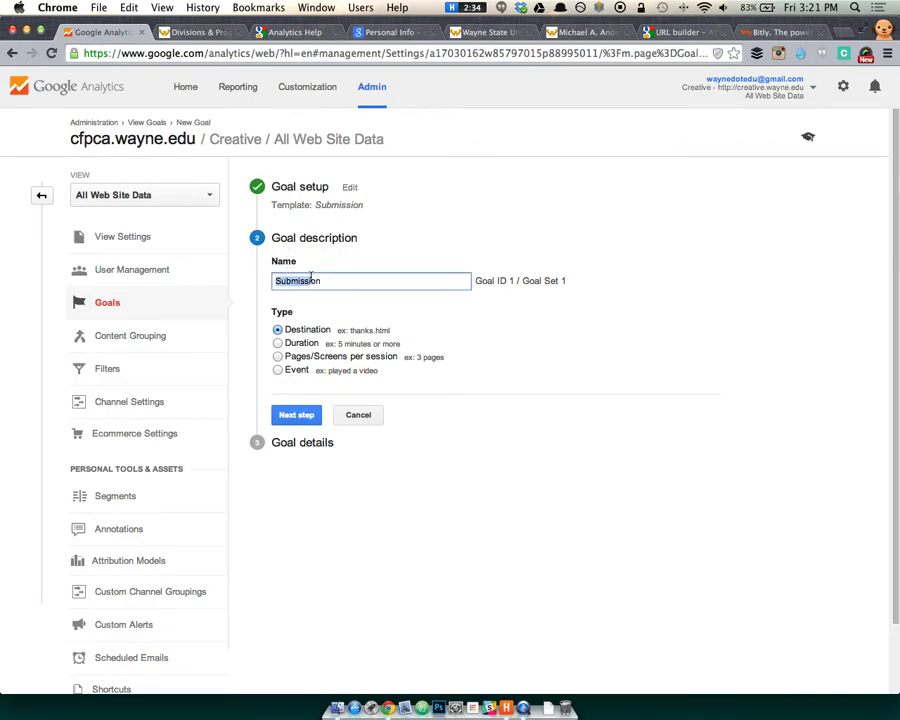
pyautogui.press('BackSpace')
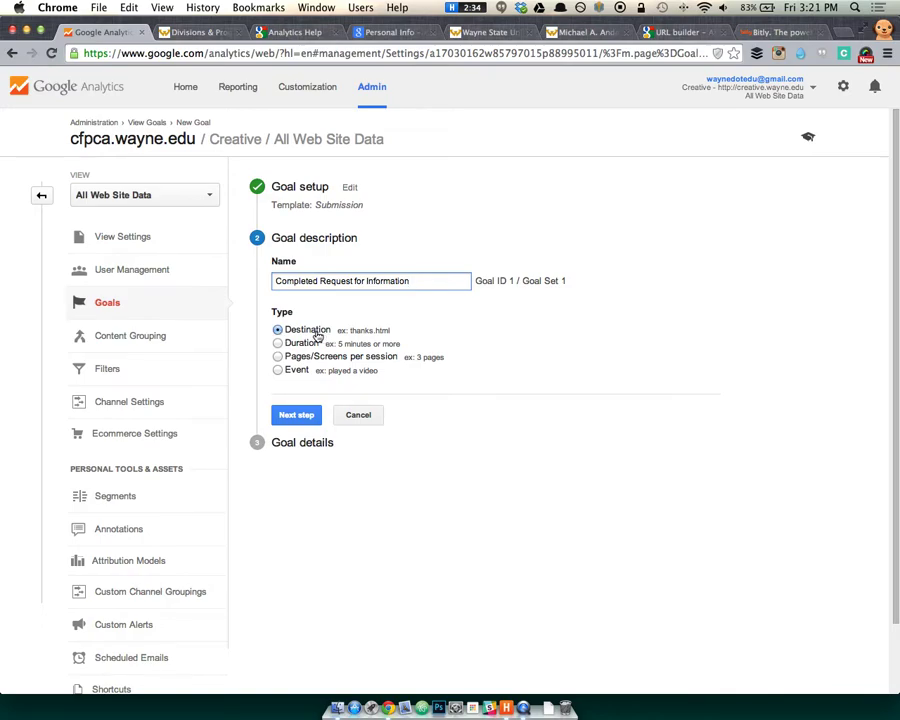
pyautogui.press('super+equal')
pyautogui.press('super+equal')
pyautogui.press('super+equal')
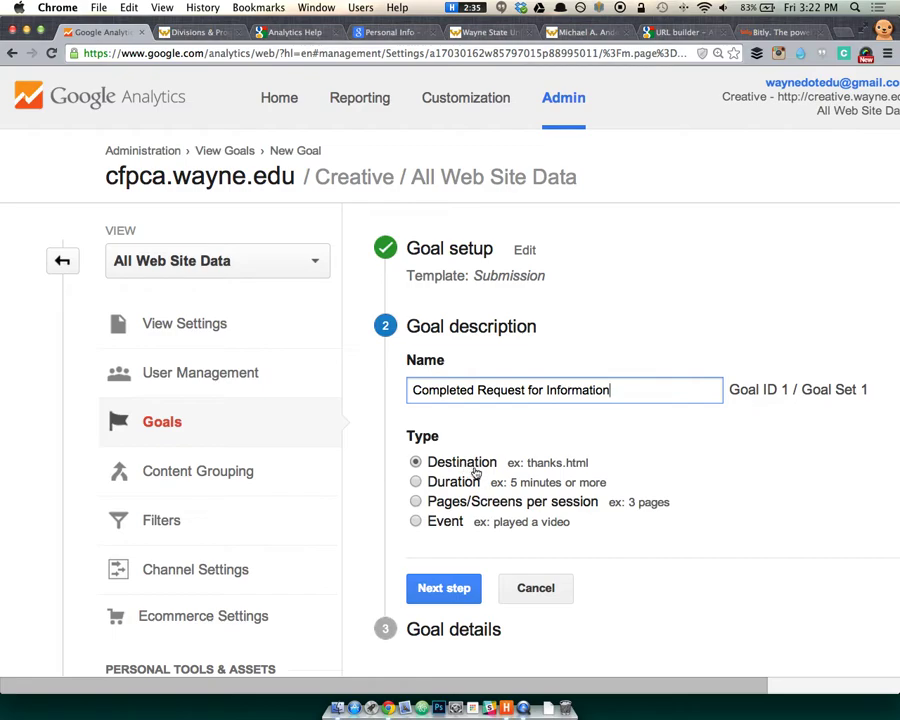
pyautogui.click(459, 526)
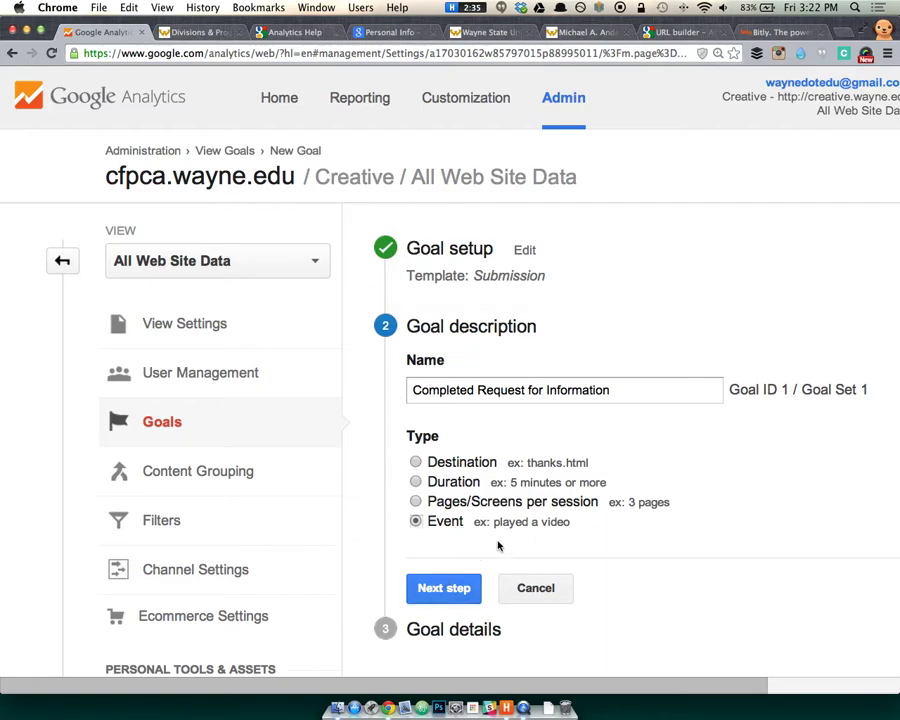
pyautogui.click(447, 590)
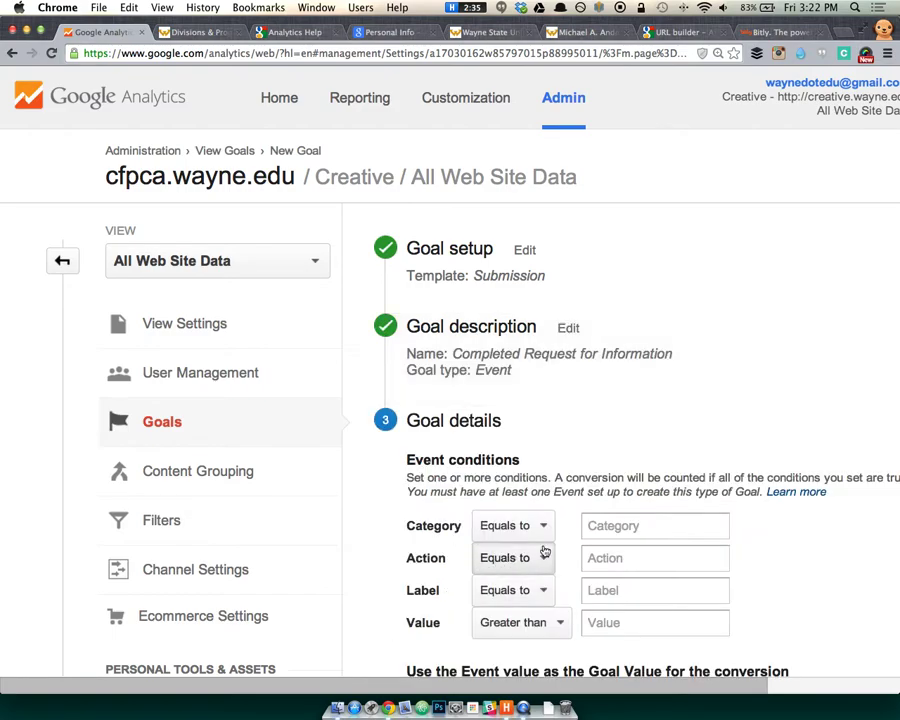
pyautogui.click(653, 525)
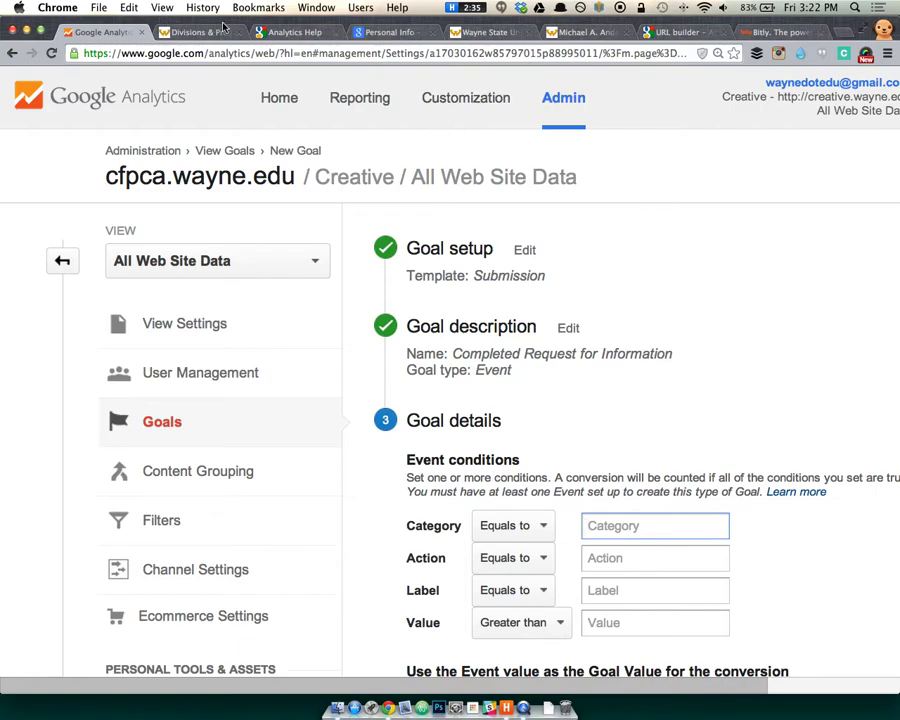
# Load the Google Analytics website in a new browser tab.
pyautogui.hotkey('ctrl', 't')
pyautogui.write('go')
pyautogui.press('BackSpace')
pyautogui.press('BackSpace')
pyautogui.write('goog')
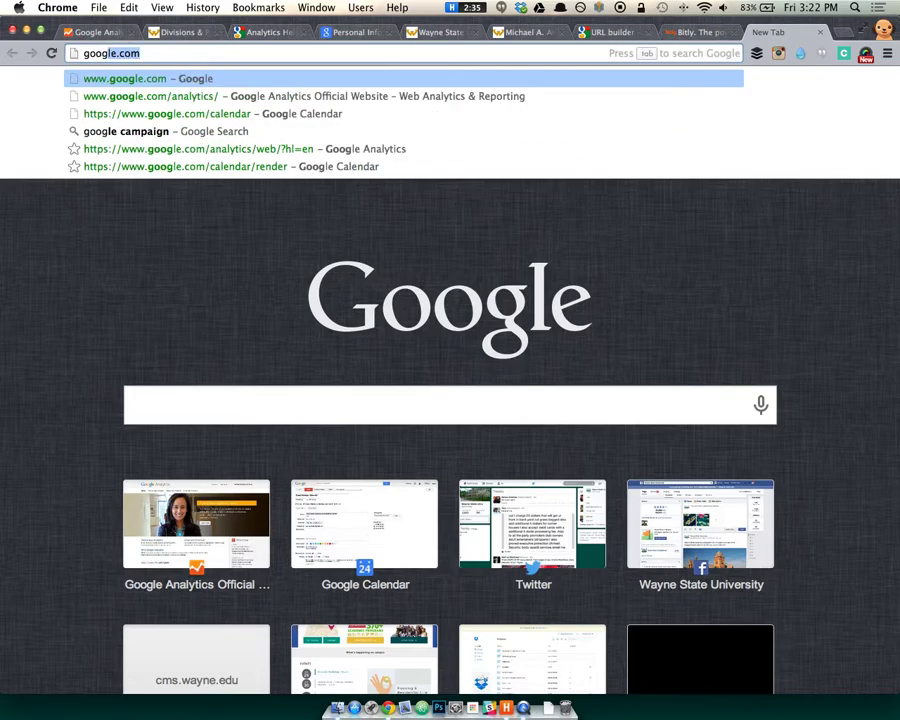
pyautogui.press('Down')
pyautogui.press('Return')
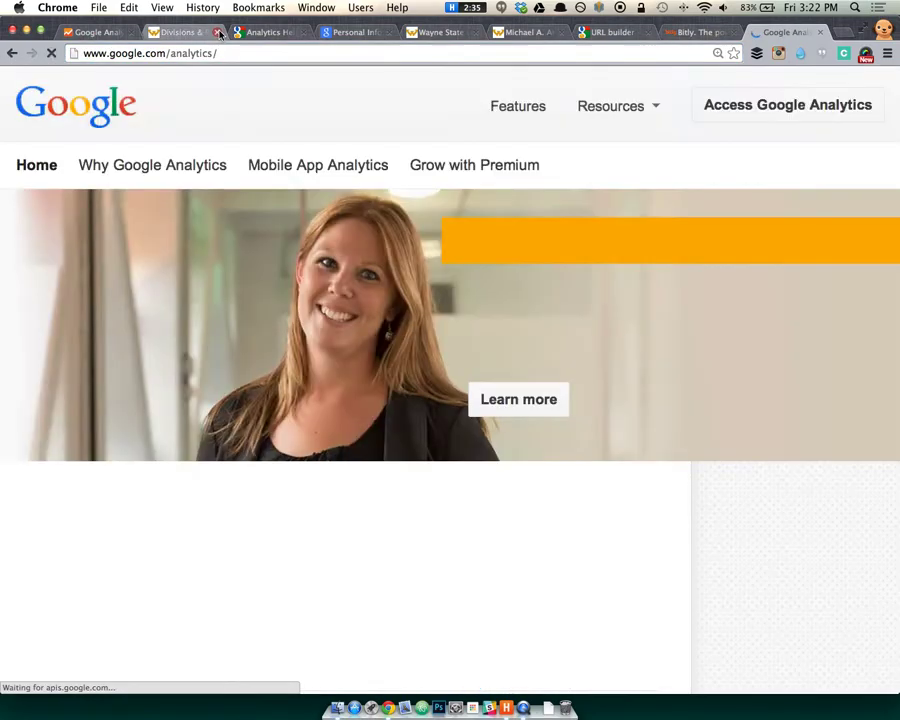
# Filter the accounts table for 'forms' and open the forms.wayne.edu view's Audience Overview.
pyautogui.click(775, 113)
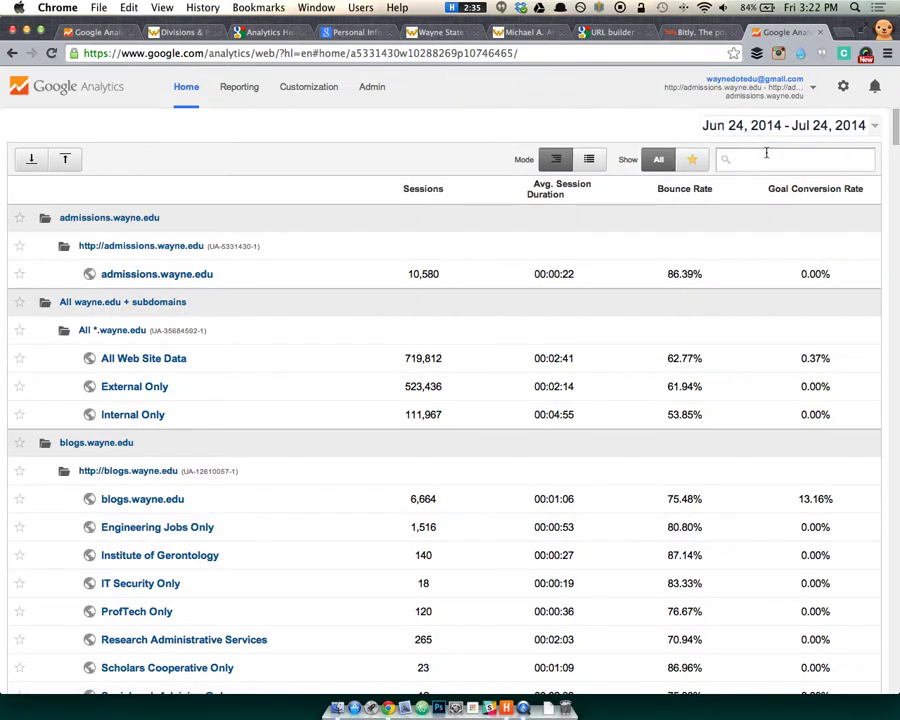
pyautogui.click(766, 152)
pyautogui.write('formy')
pyautogui.press('BackSpace')
pyautogui.write('s')
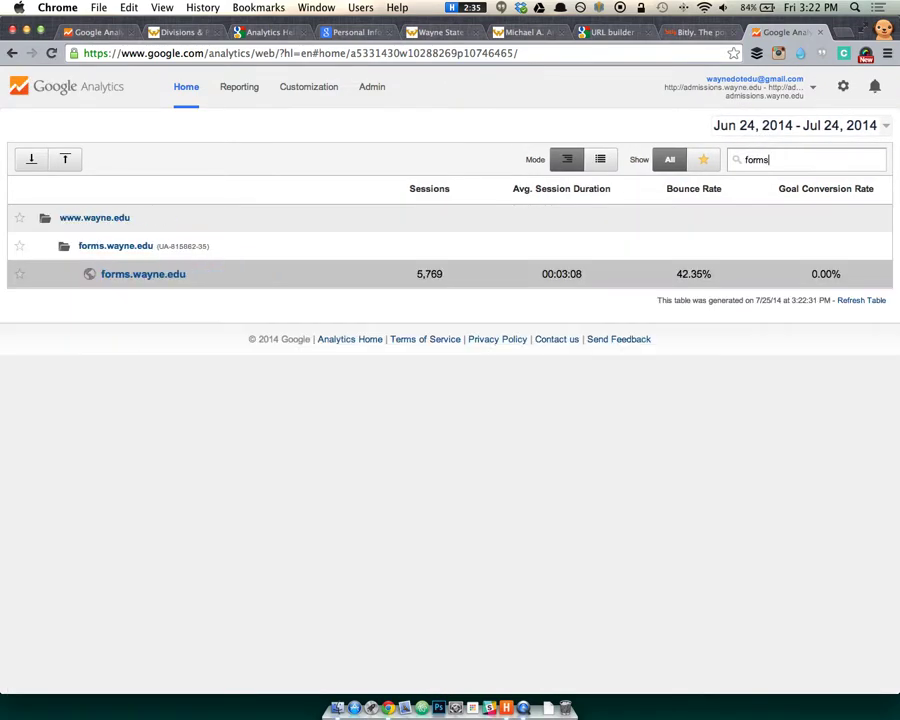
pyautogui.click(167, 279)
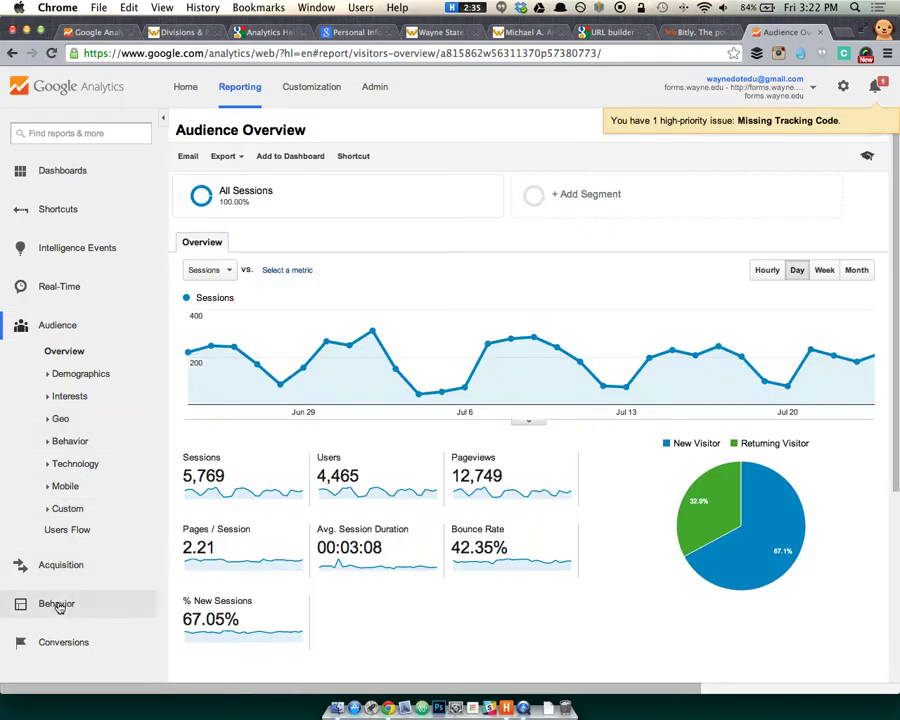
# Review the Events Overview and Top Events reports by event action and label.
pyautogui.click(20, 608)
pyautogui.click(80, 612)
pyautogui.click(80, 594)
pyautogui.click(78, 614)
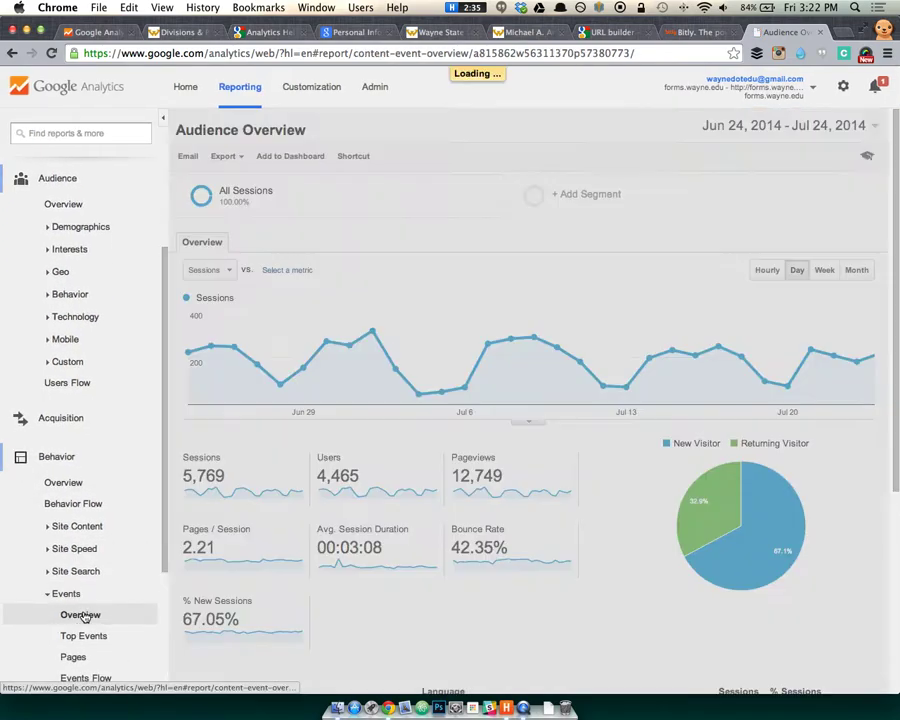
pyautogui.scroll(-1, 311, 591)
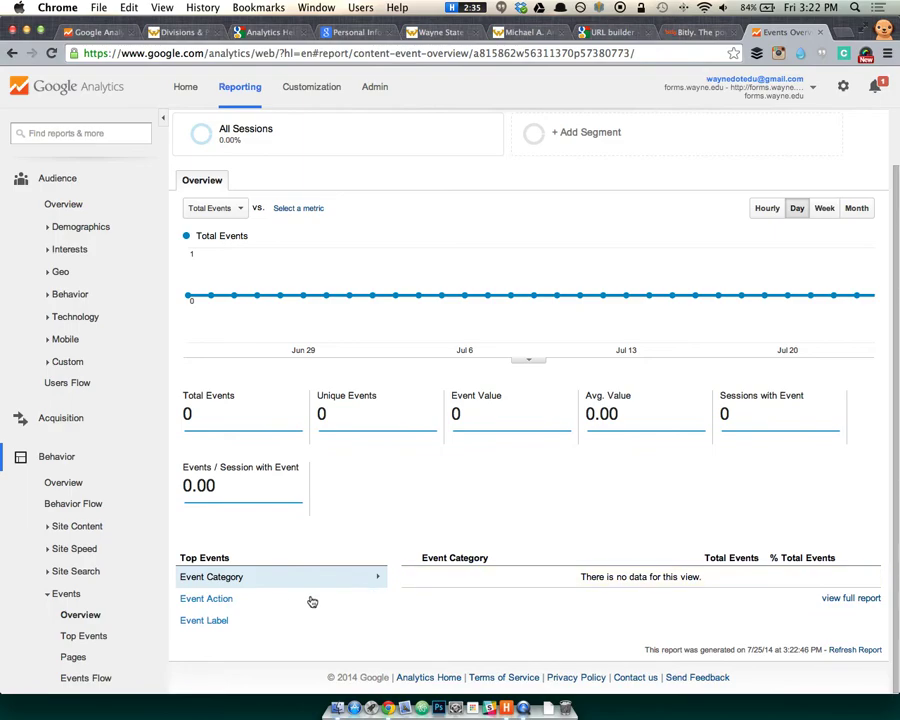
pyautogui.click(262, 599)
pyautogui.click(249, 621)
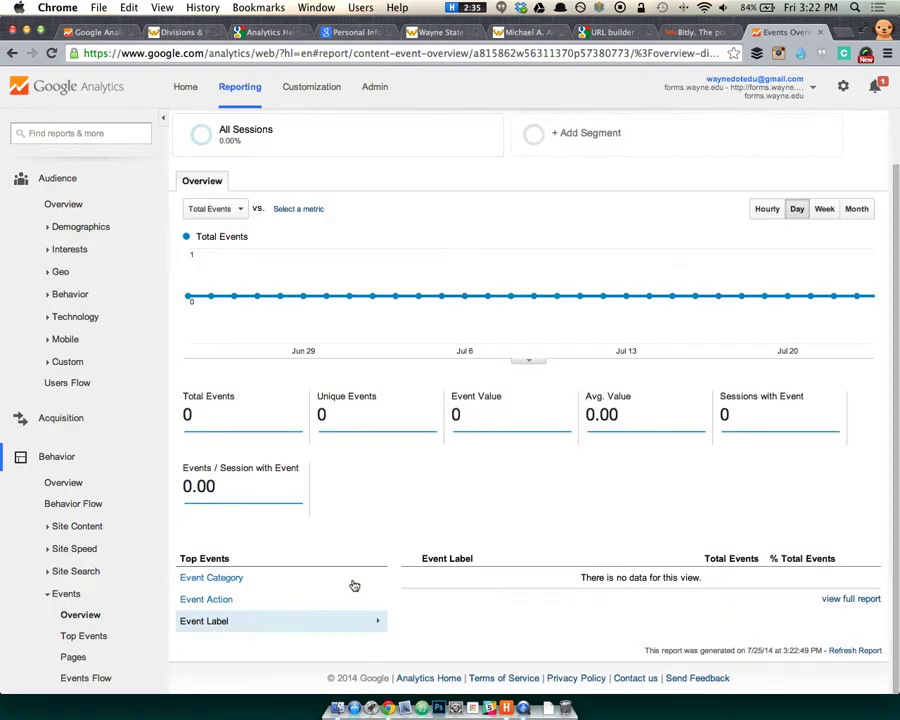
pyautogui.click(90, 636)
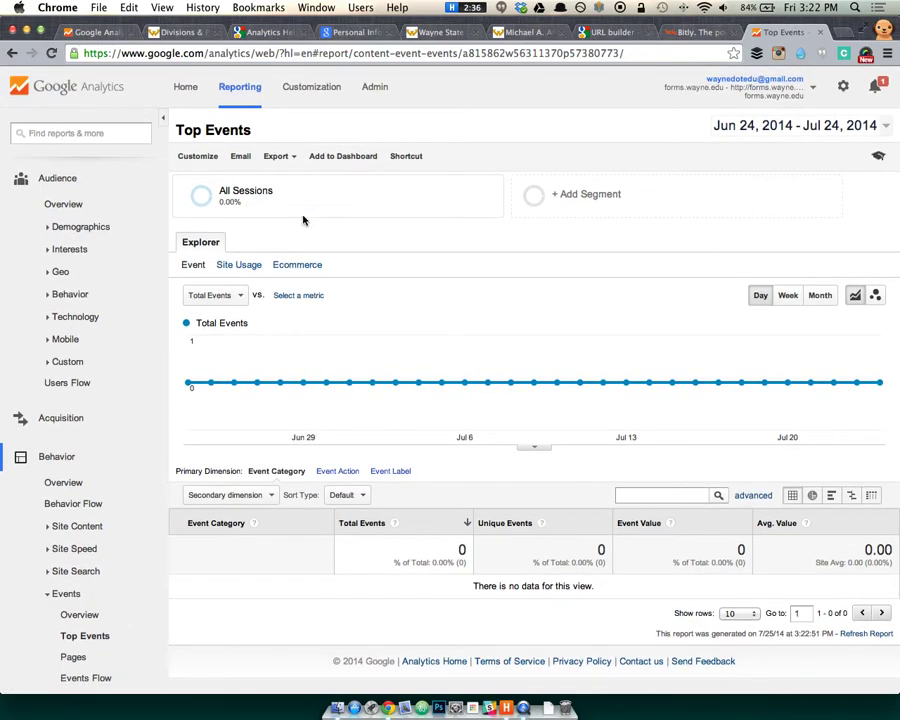
pyautogui.scroll(3, 80, 212)
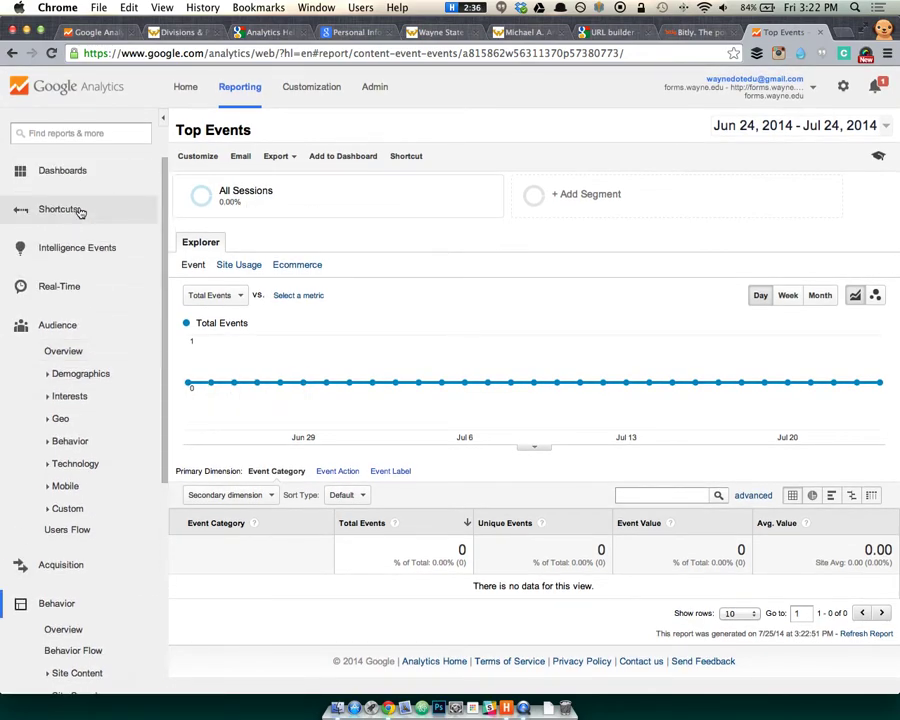
pyautogui.scroll(-3, 87, 512)
# Check the Behavior Overview report and its date range.
pyautogui.click(85, 524)
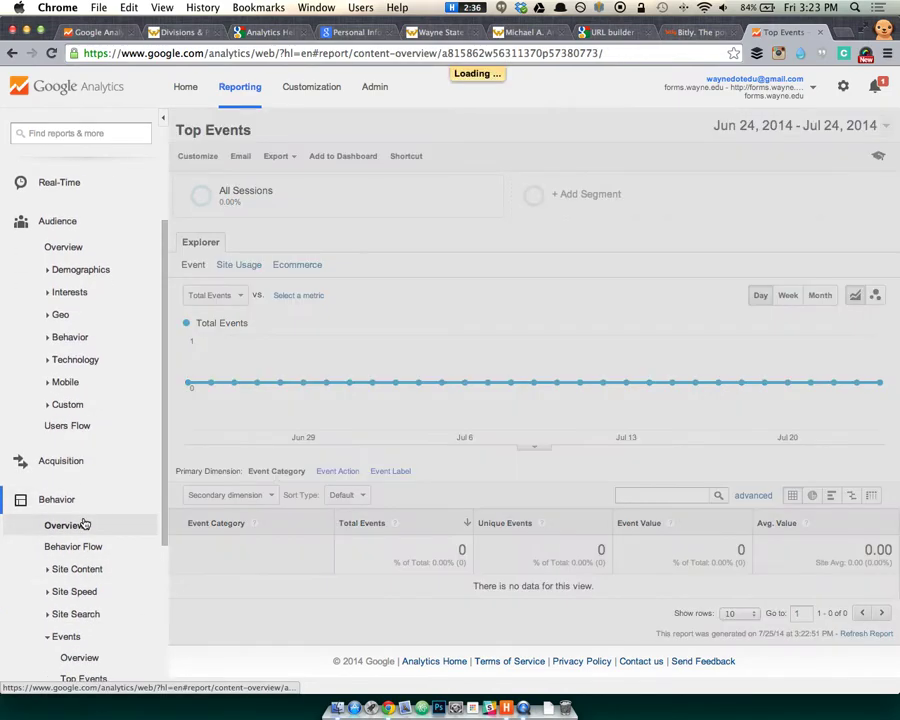
pyautogui.scroll(-3, 356, 503)
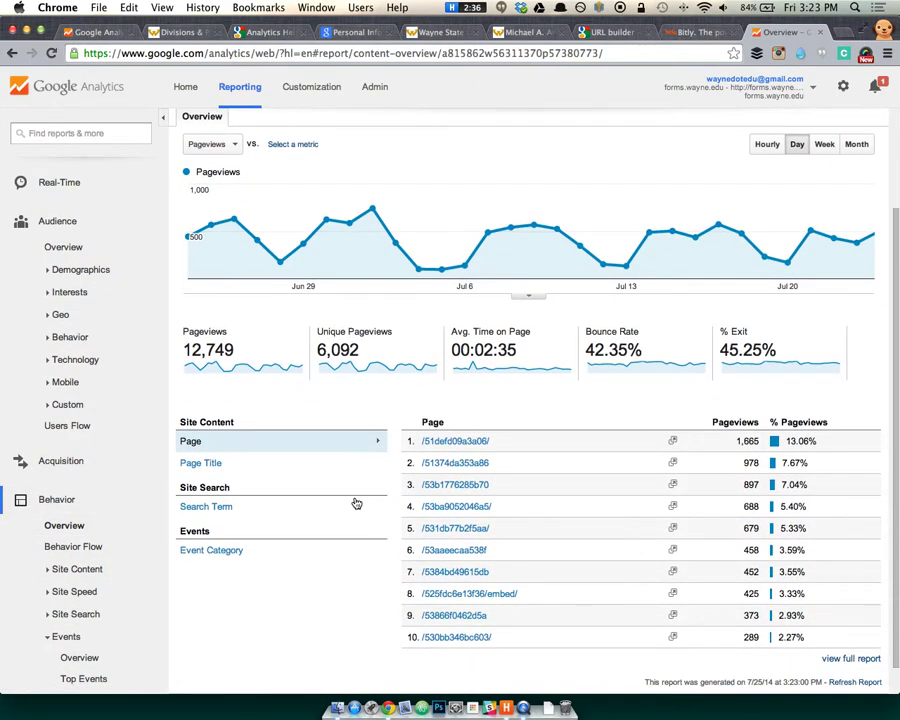
pyautogui.scroll(3, 357, 502)
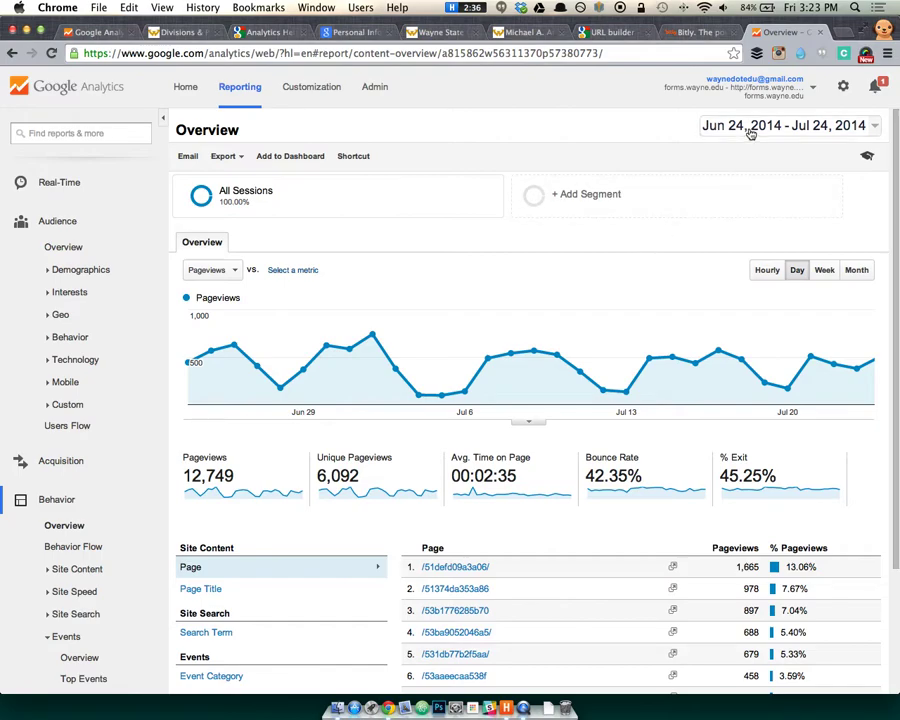
pyautogui.click(750, 130)
pyautogui.click(748, 128)
# In the wayne.edu All Web Site Data view, break the Formy event category down by action.
pyautogui.click(745, 80)
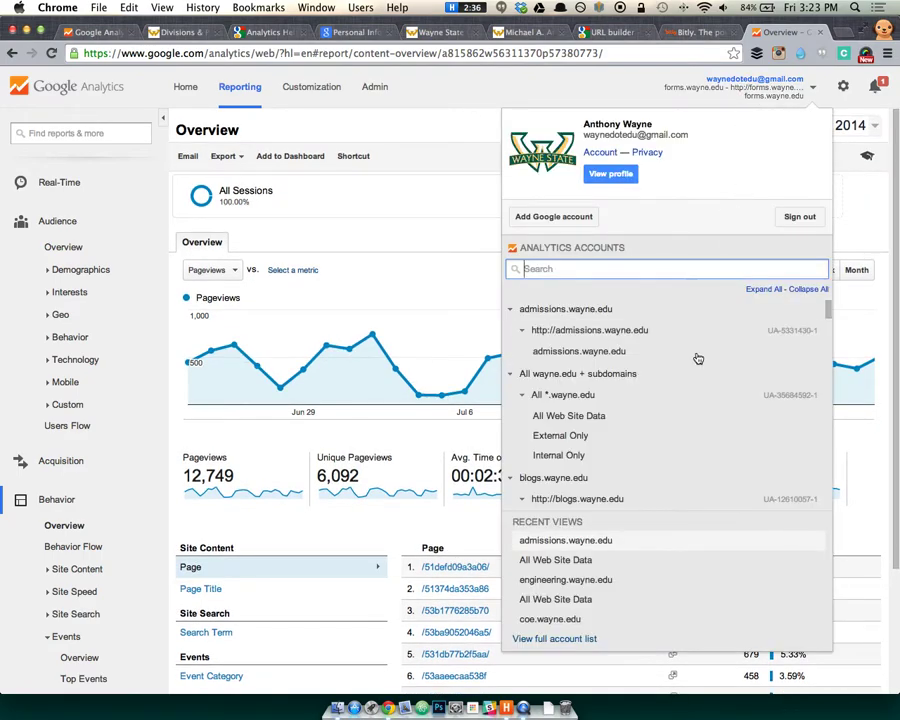
pyautogui.click(627, 415)
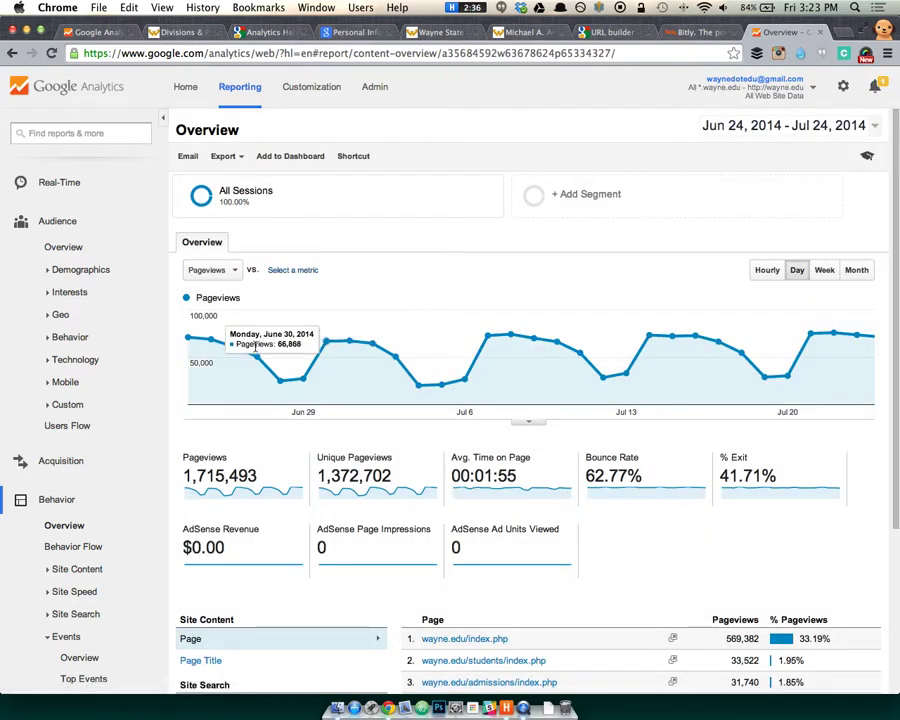
pyautogui.scroll(-5, 40, 518)
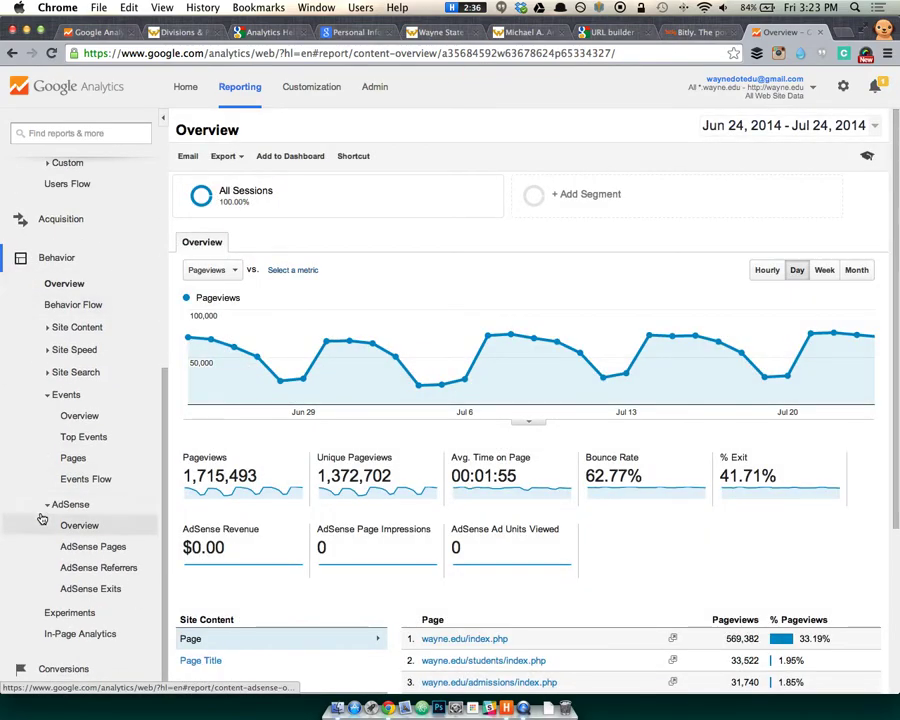
pyautogui.click(80, 415)
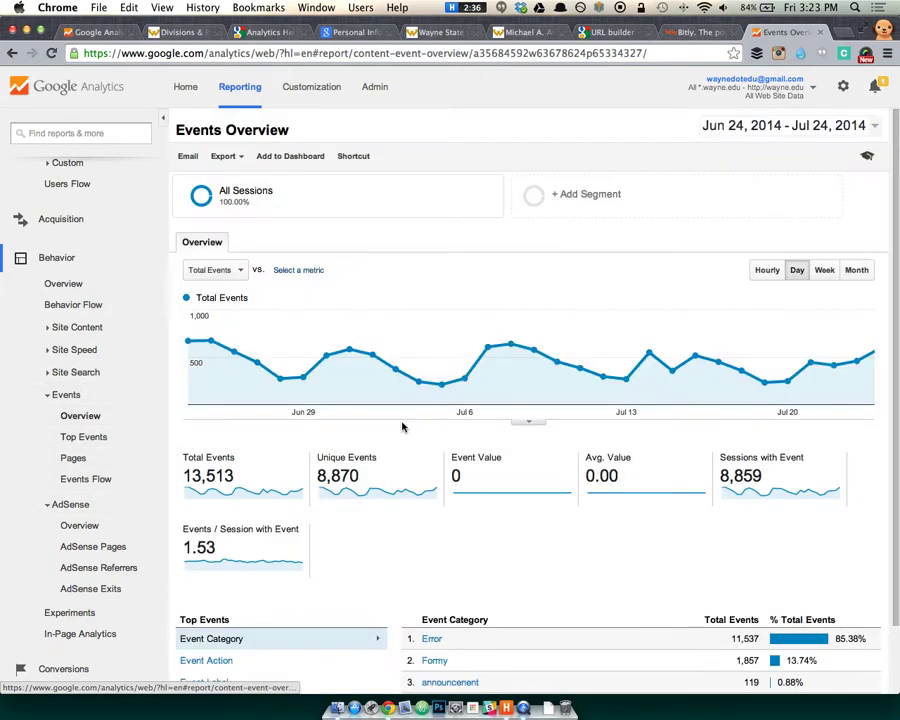
pyautogui.scroll(-2, 470, 500)
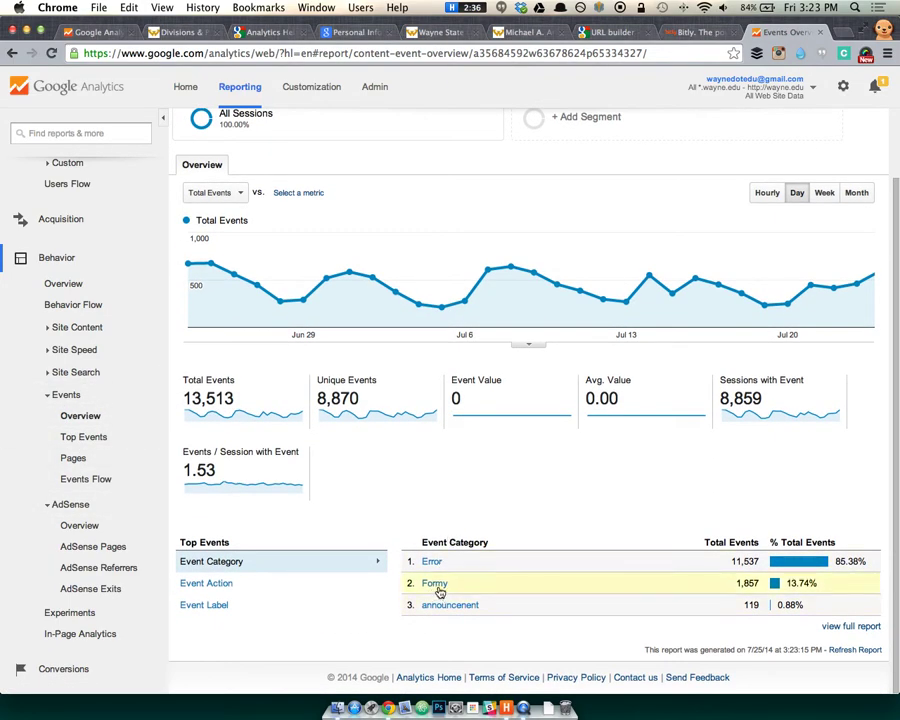
pyautogui.click(437, 585)
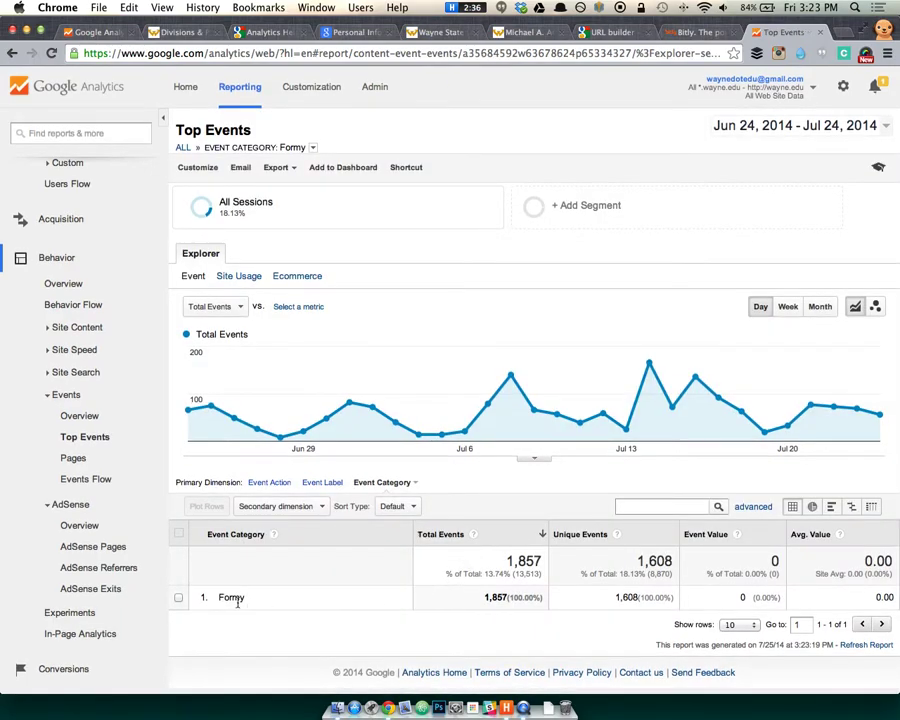
pyautogui.click(268, 483)
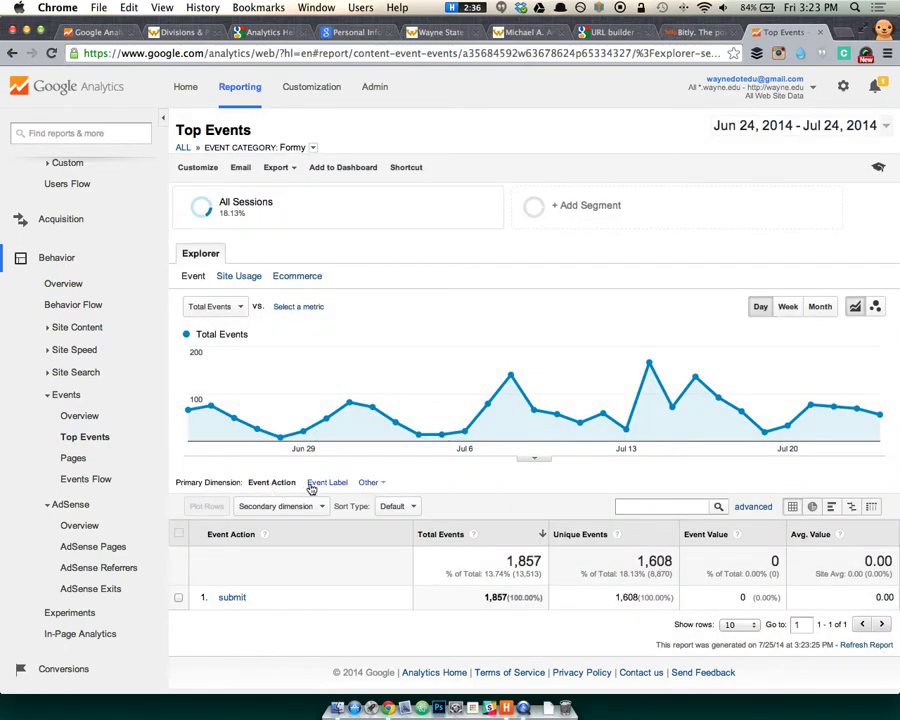
# Enter event Category 'Formy' and Action 'submit' in the new goal's conditions.
pyautogui.click(95, 32)
pyautogui.write('Formy')
pyautogui.press('Tab')
pyautogui.write('submit')
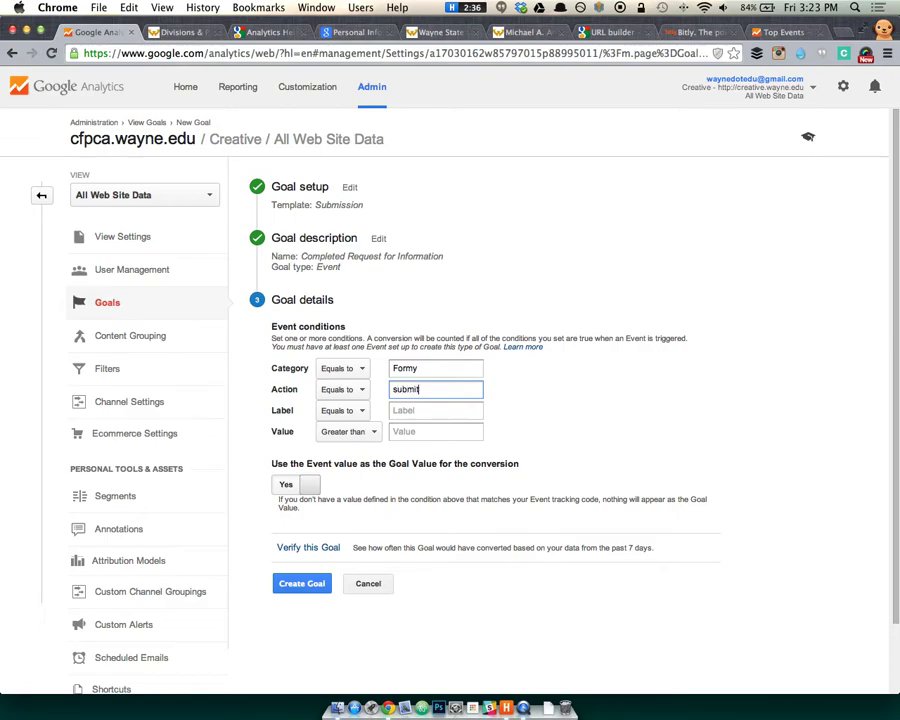
pyautogui.press('Tab')
# Start the event Label with 'form-' and open the forms.wayne.edu forms list in a new tab.
pyautogui.write('form-')
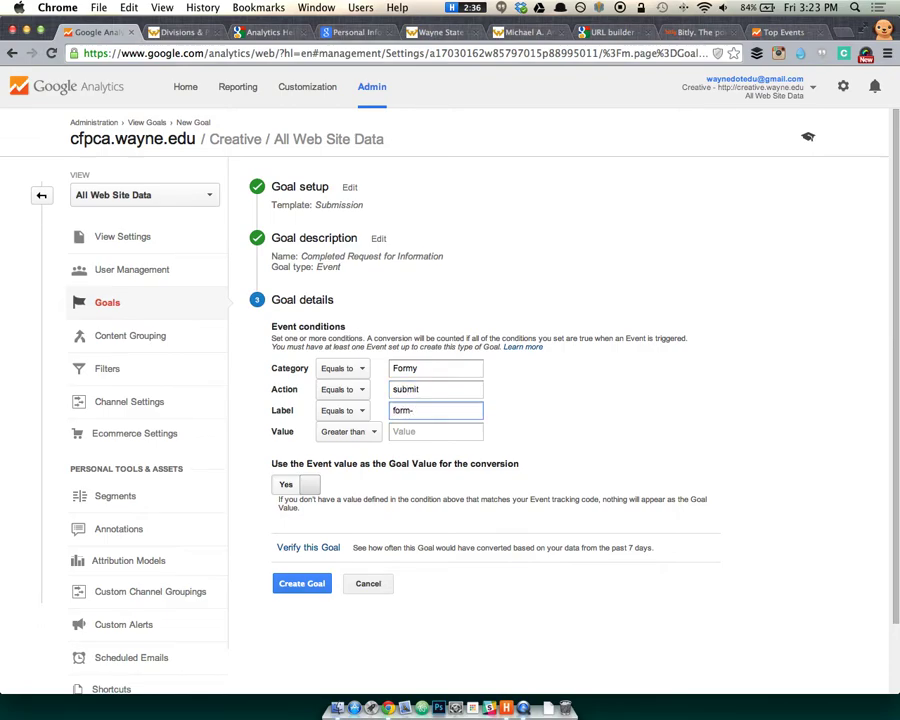
pyautogui.press('super+t')
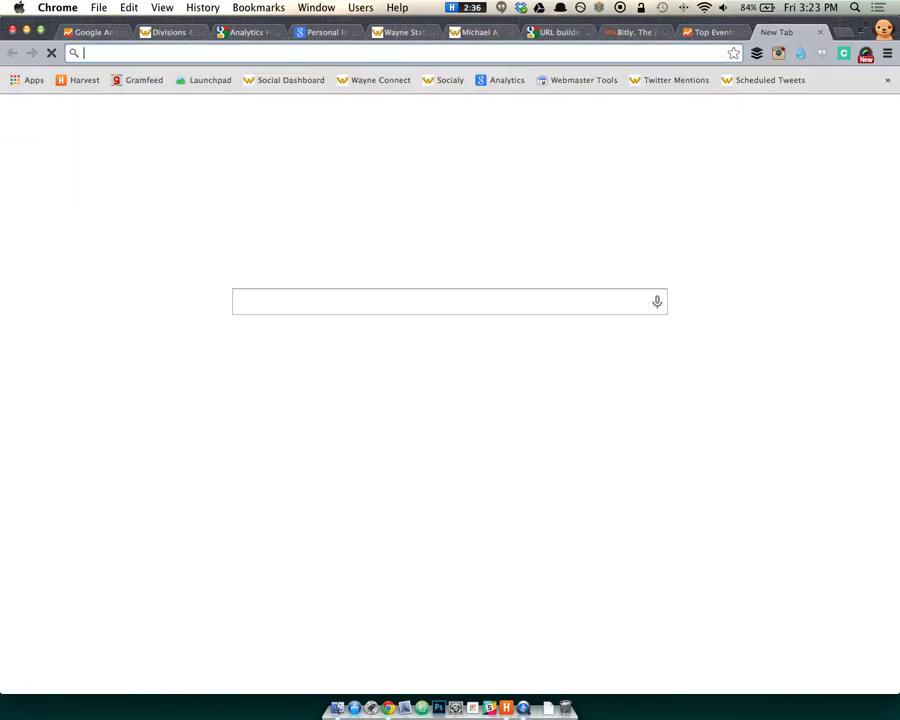
pyautogui.write('for')
pyautogui.press('Return')
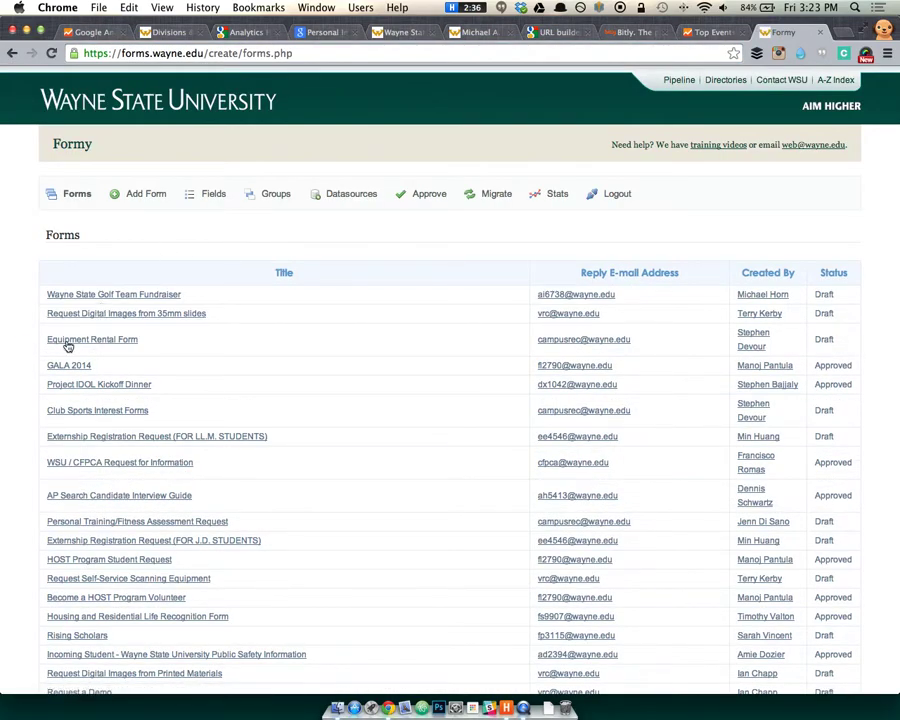
pyautogui.scroll(-3, 51, 359)
pyautogui.scroll(-3, 90, 382)
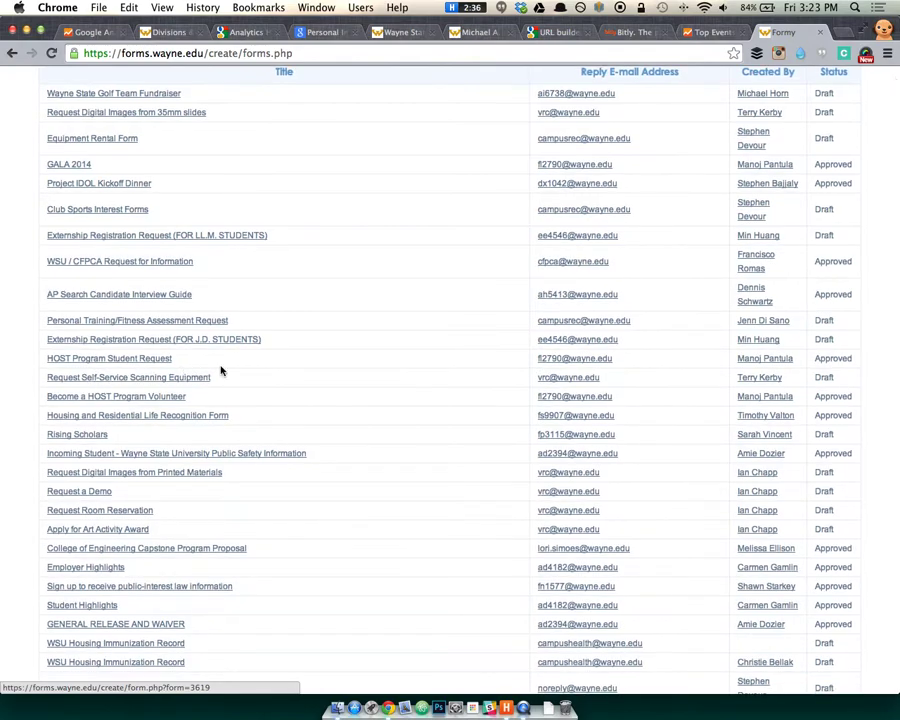
# Copy form number 3628 from the WSU / CFPCA Request for Information form's URL.
pyautogui.click(88, 233)
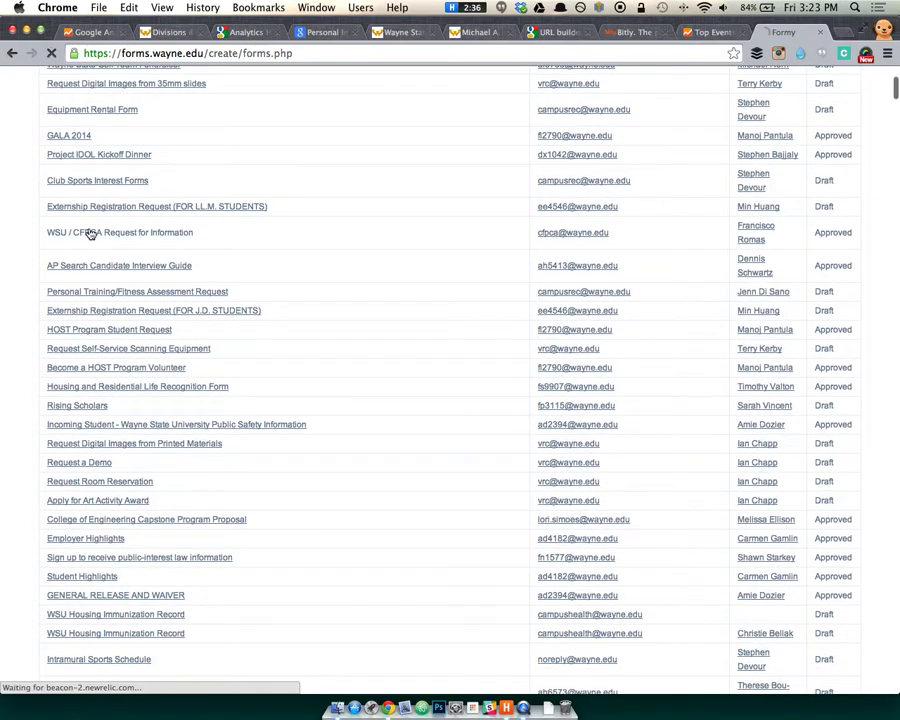
pyautogui.doubleClick(332, 52)
pyautogui.press('super+c')
# Paste form-3628 as the event Label and keep the event value as the goal value.
pyautogui.press('super+w')
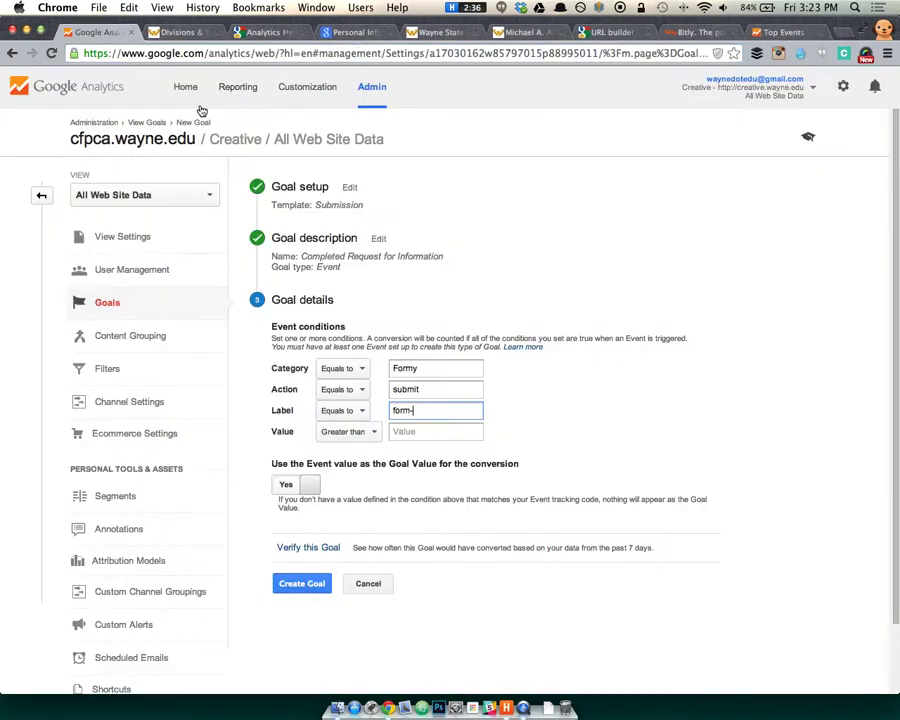
pyautogui.press('super+v')
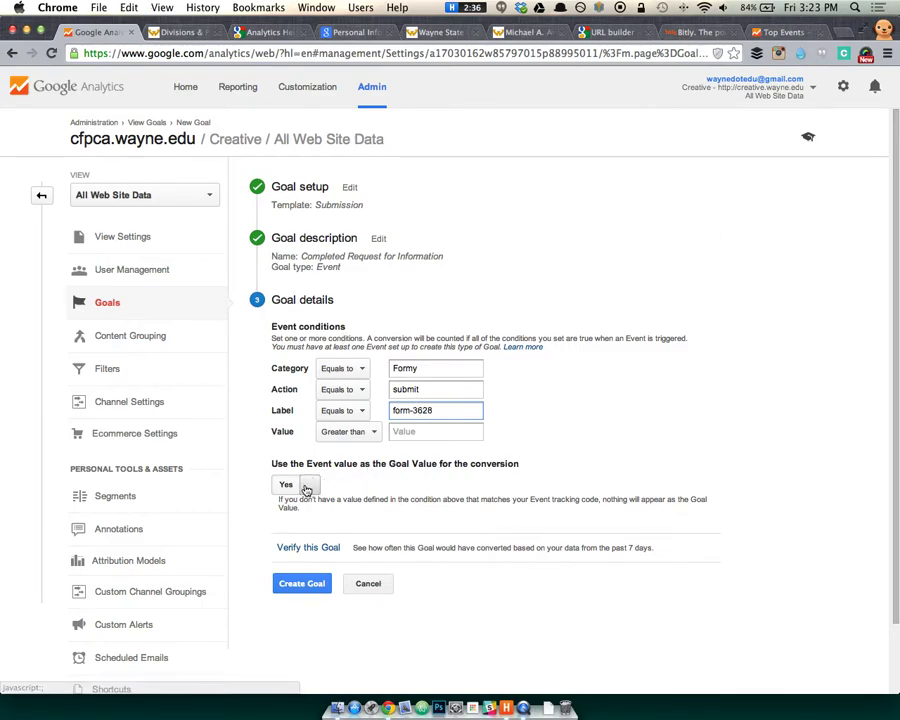
pyautogui.click(305, 484)
pyautogui.click(295, 482)
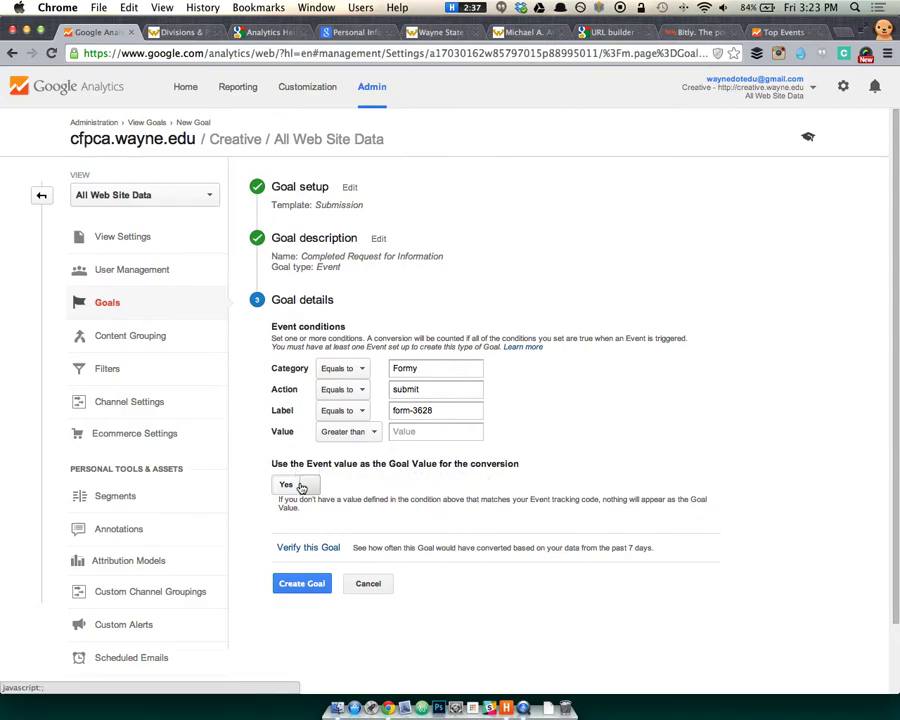
pyautogui.click(301, 483)
pyautogui.click(355, 486)
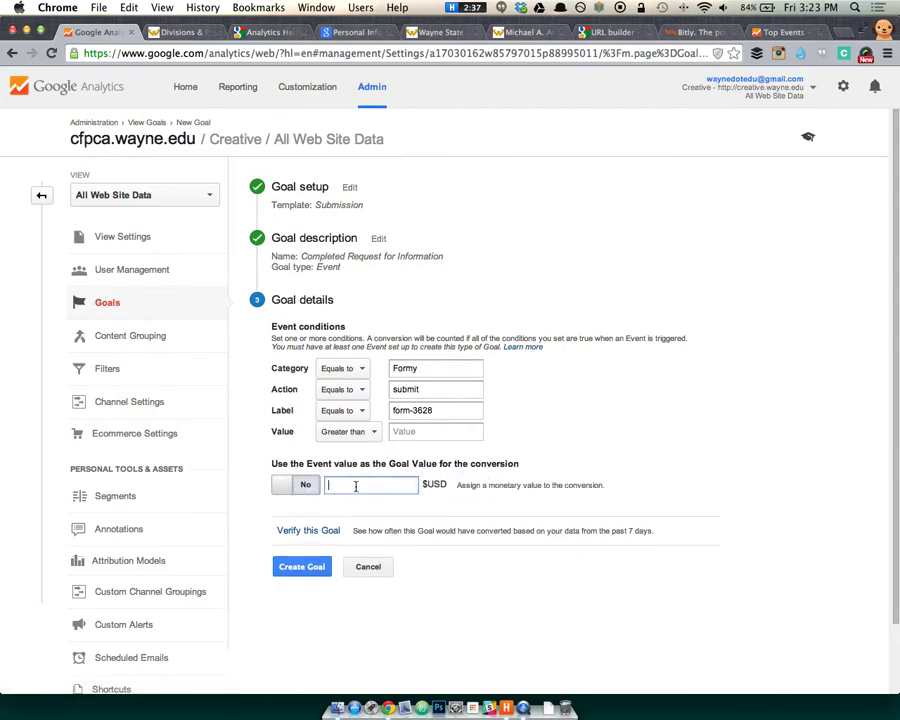
pyautogui.click(298, 484)
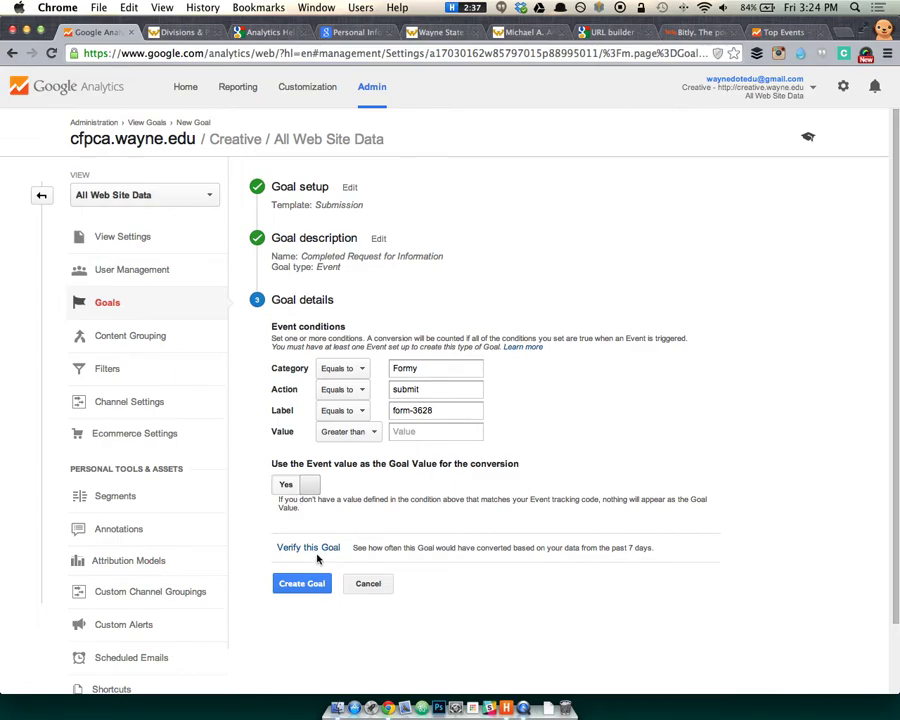
# Create the 'Completed Request for Information' event goal, saved as Goal ID 1 with recording on.
pyautogui.click(301, 584)
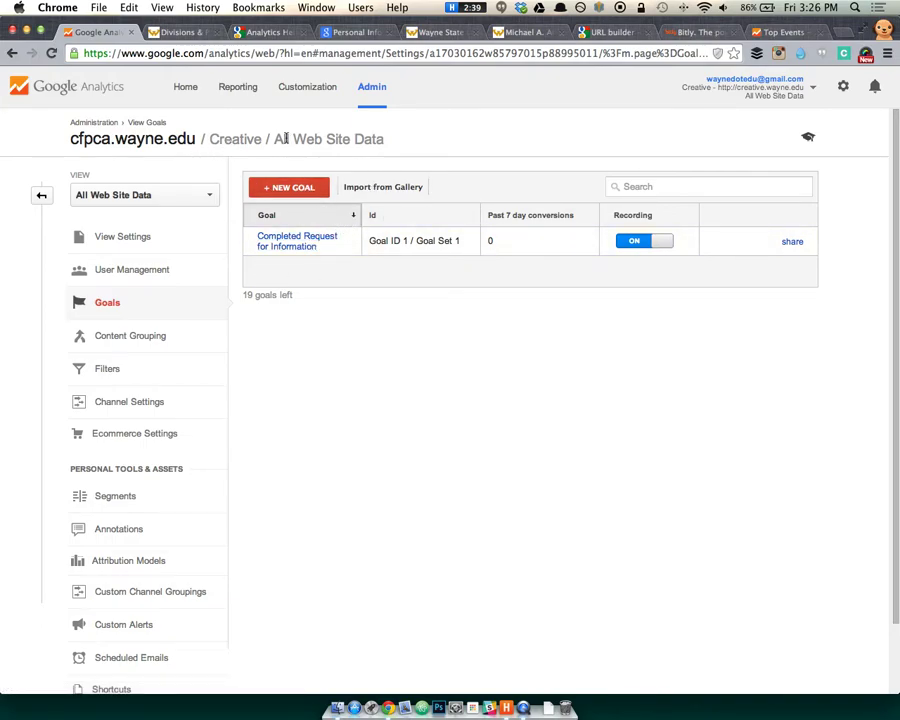
# Check the Goals Overview report showing 0 completions, then go back to the Admin page.
pyautogui.click(250, 90)
pyautogui.click(78, 566)
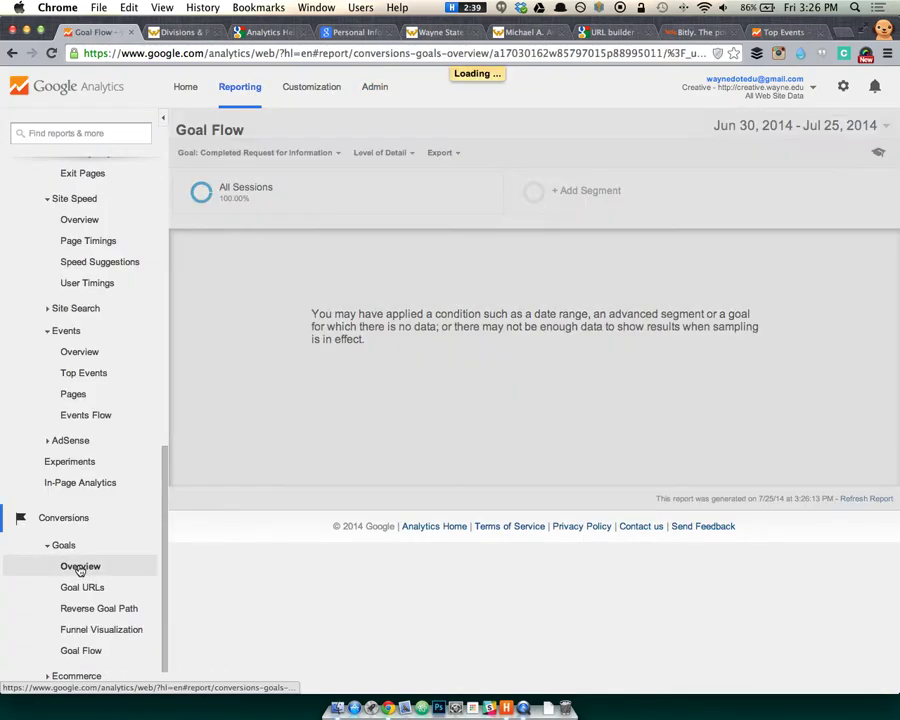
pyautogui.scroll(-1, 356, 430)
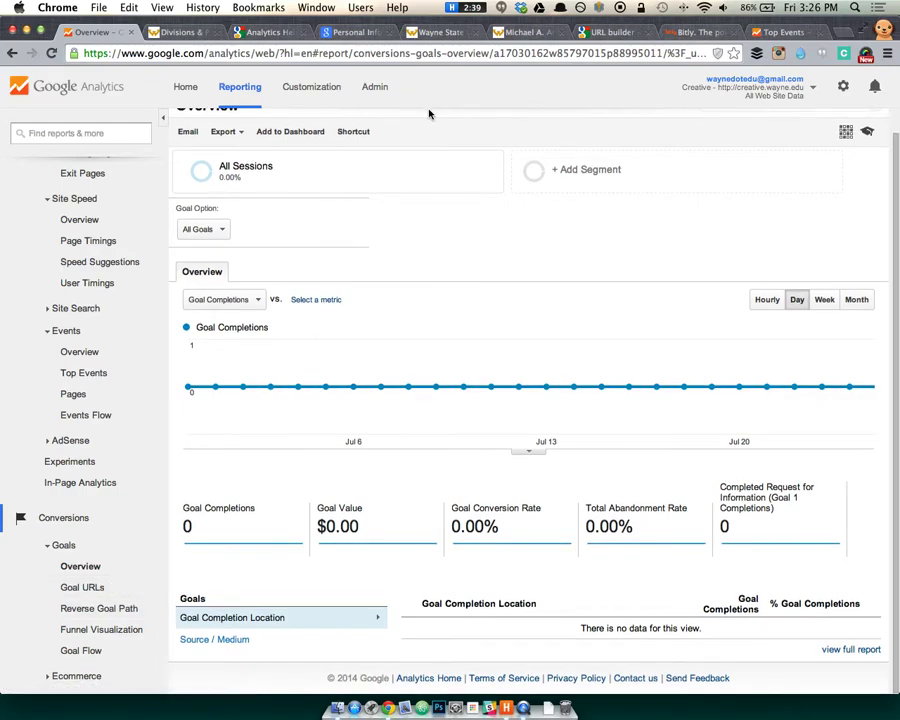
pyautogui.click(378, 90)
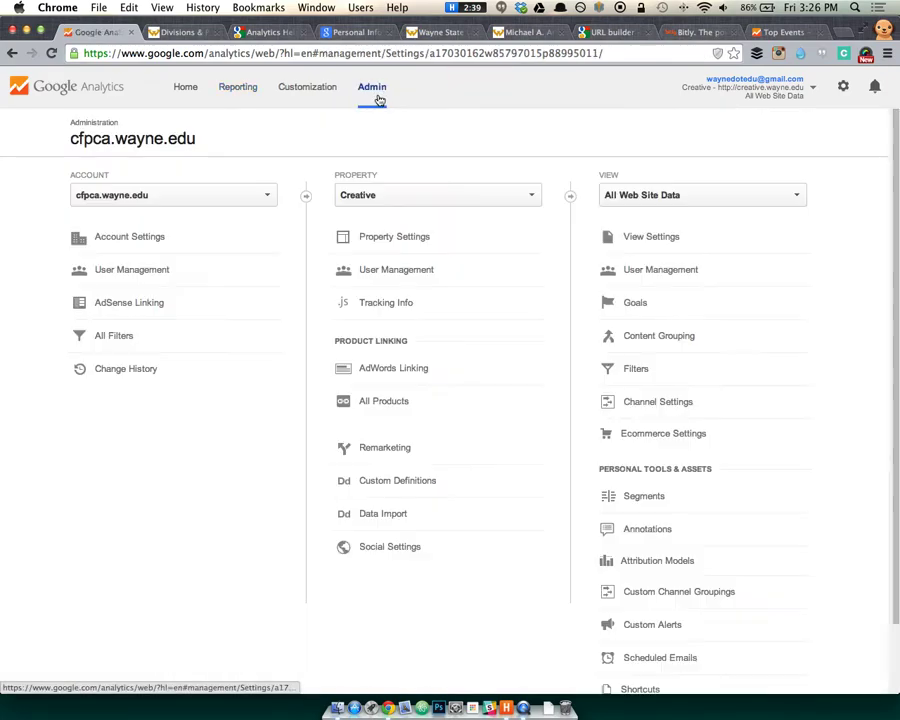
# Inspect the 'Completed Request for Information' goal settings without changes, then view Goals Overview.
pyautogui.click(673, 310)
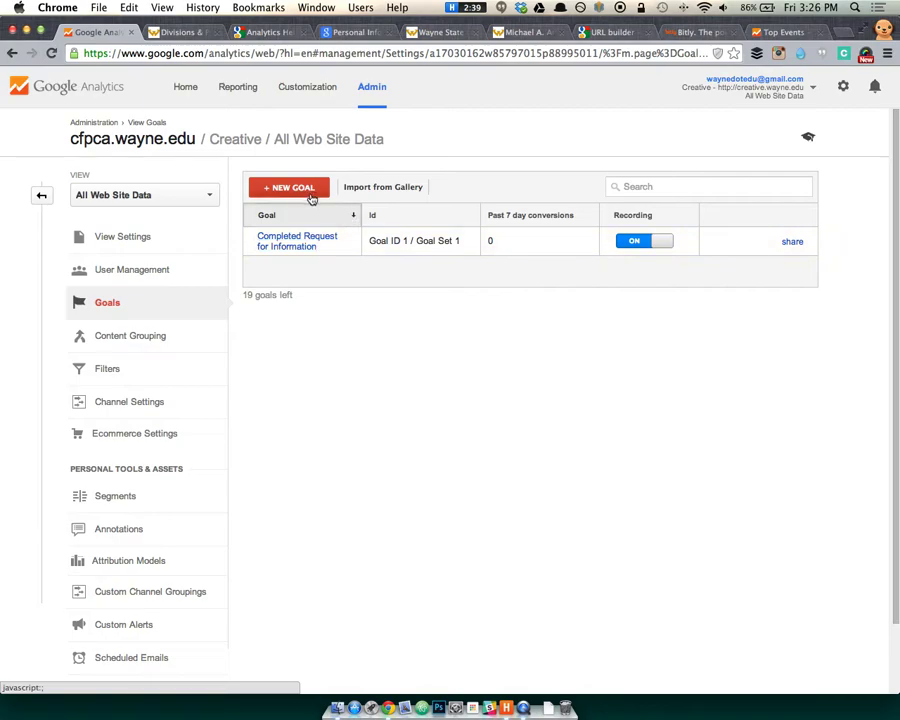
pyautogui.click(312, 187)
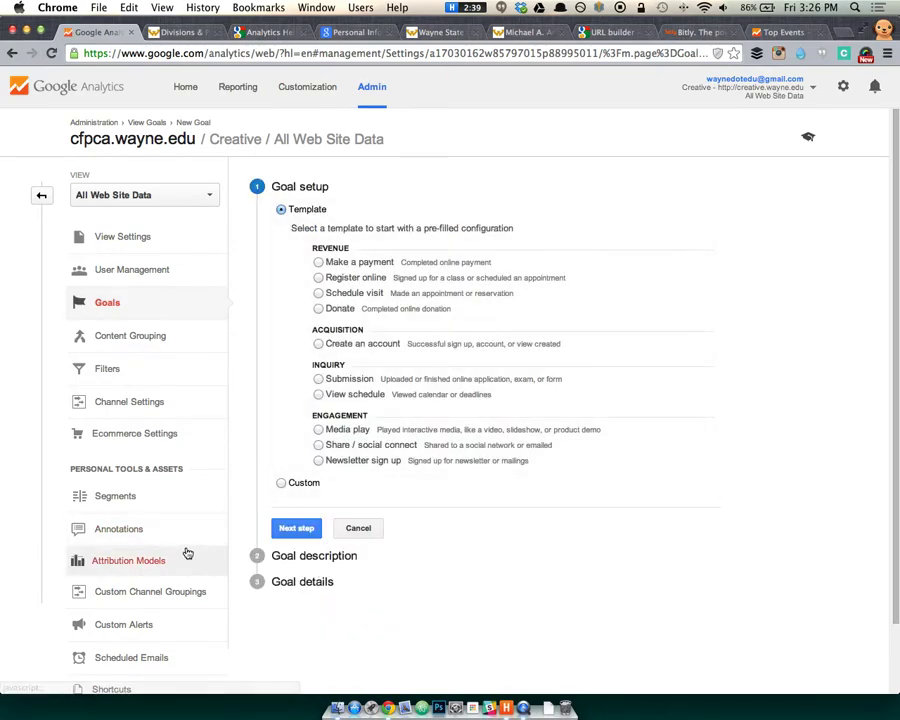
pyautogui.click(130, 301)
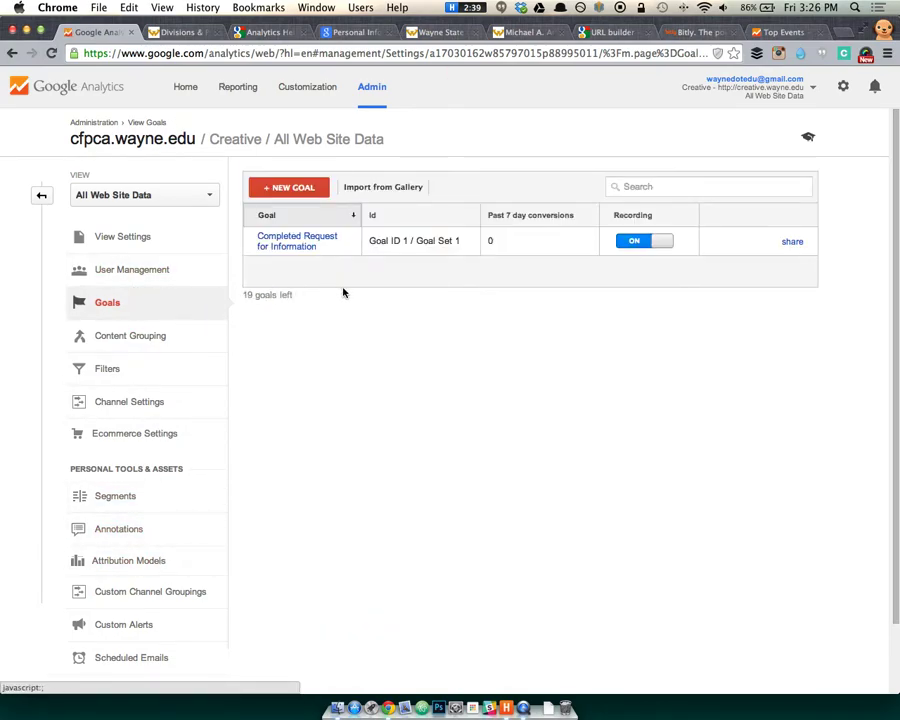
pyautogui.click(388, 241)
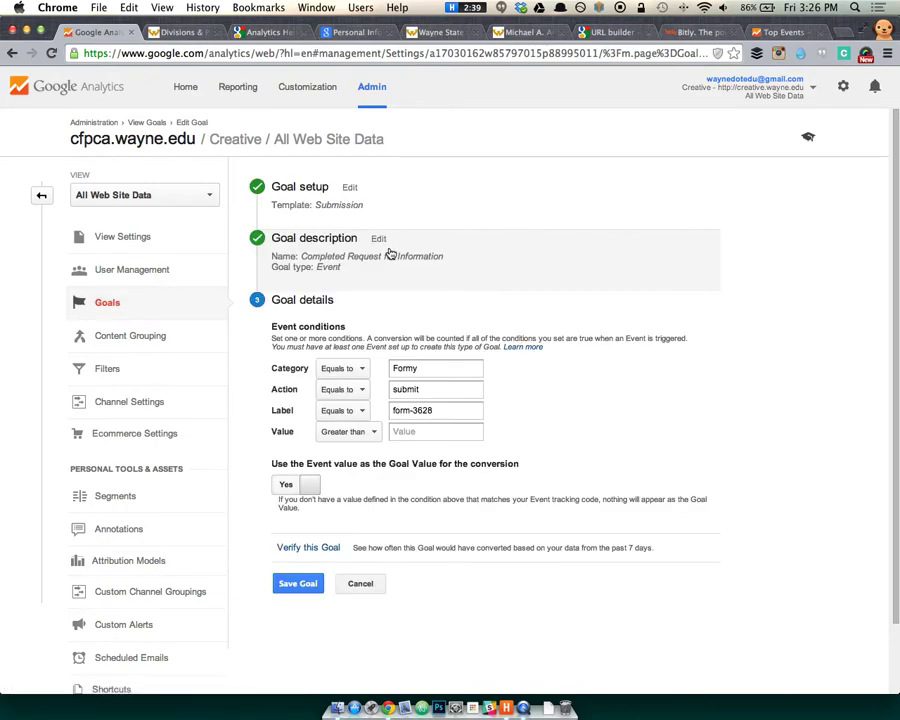
pyautogui.click(365, 586)
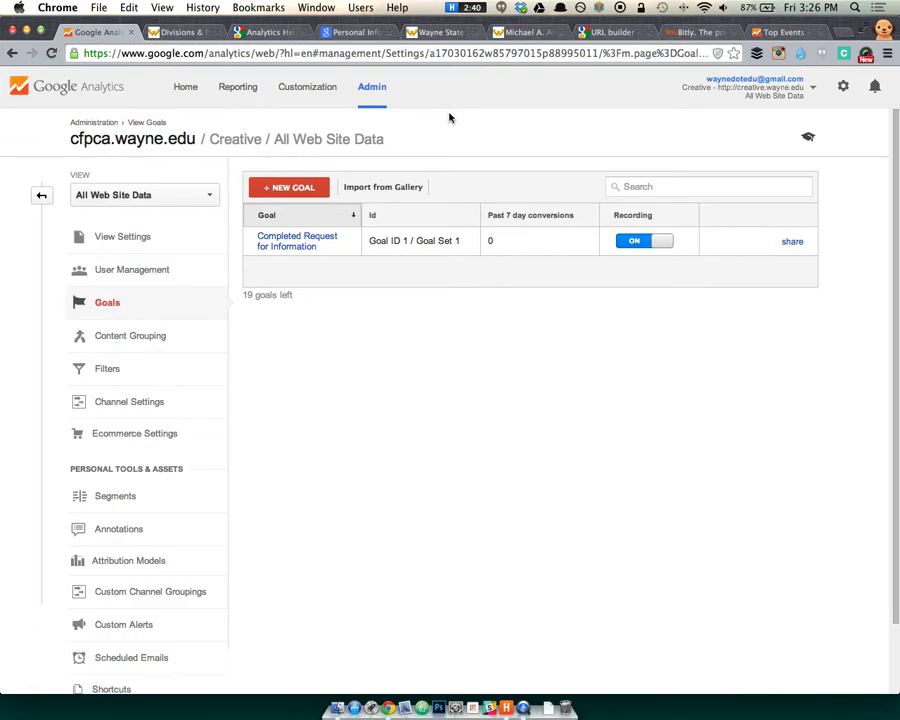
pyautogui.click(237, 87)
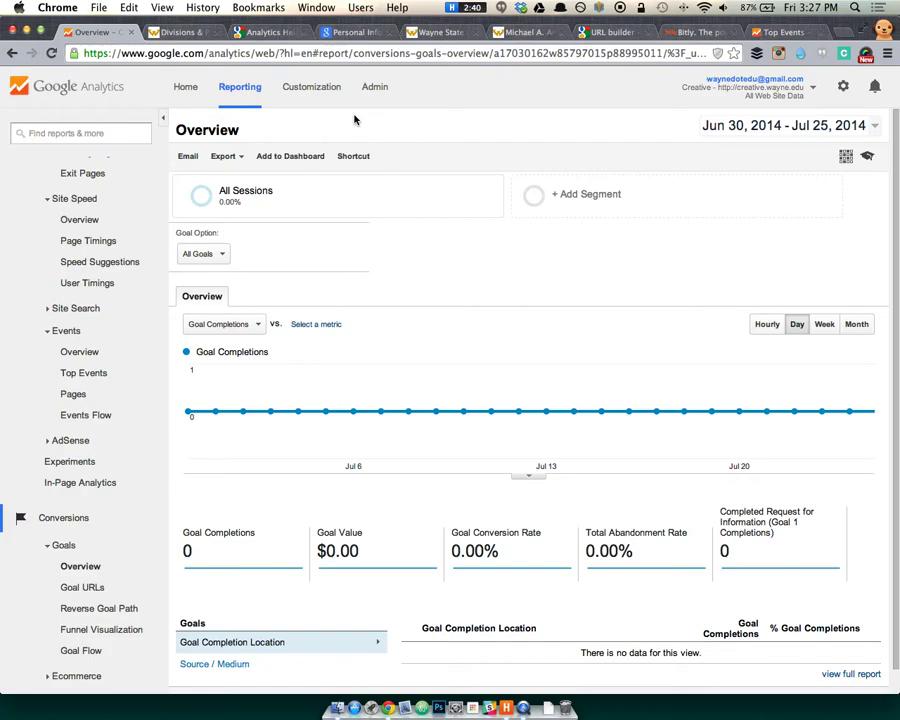
pyautogui.hotkey('ctrl', 't')
# Sign in to Webmaster Tools via google.com/webmasters and open the business.wayne.edu site dashboard.
pyautogui.write('google.com/')
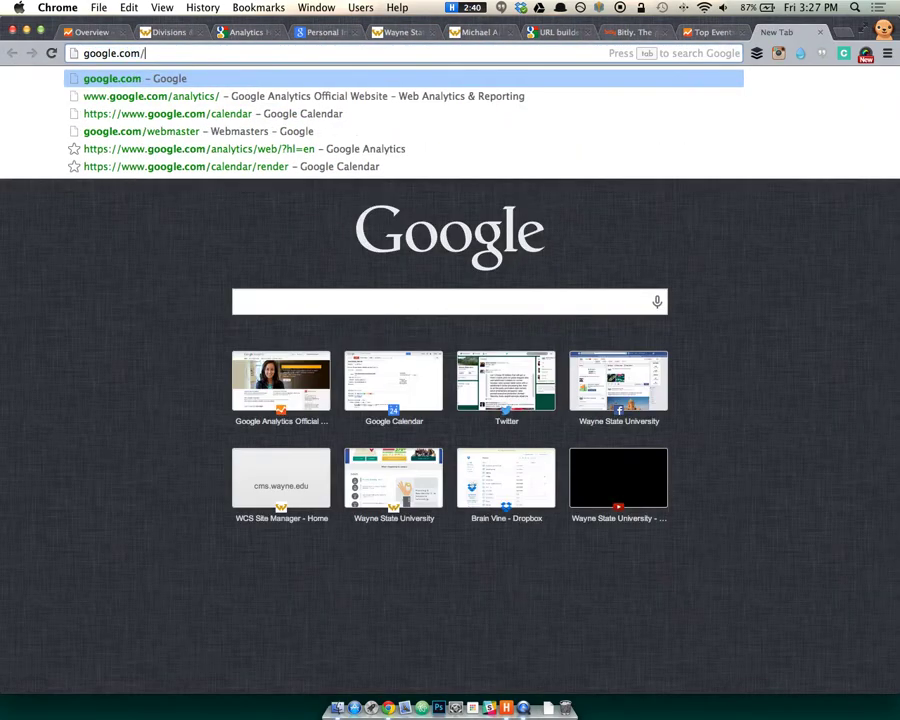
pyautogui.write('we')
pyautogui.press('Return')
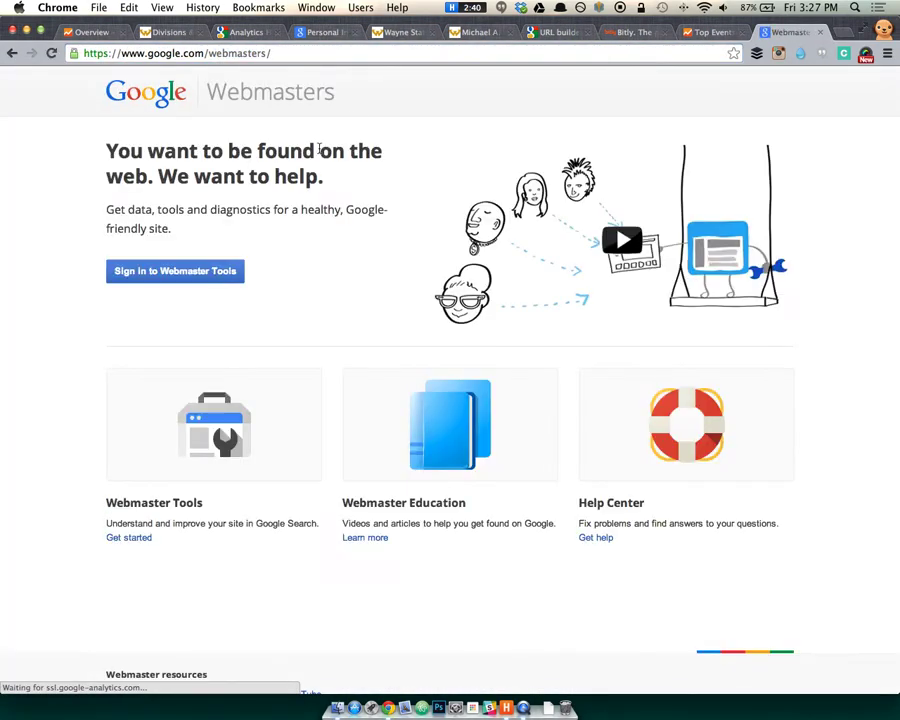
pyautogui.click(171, 279)
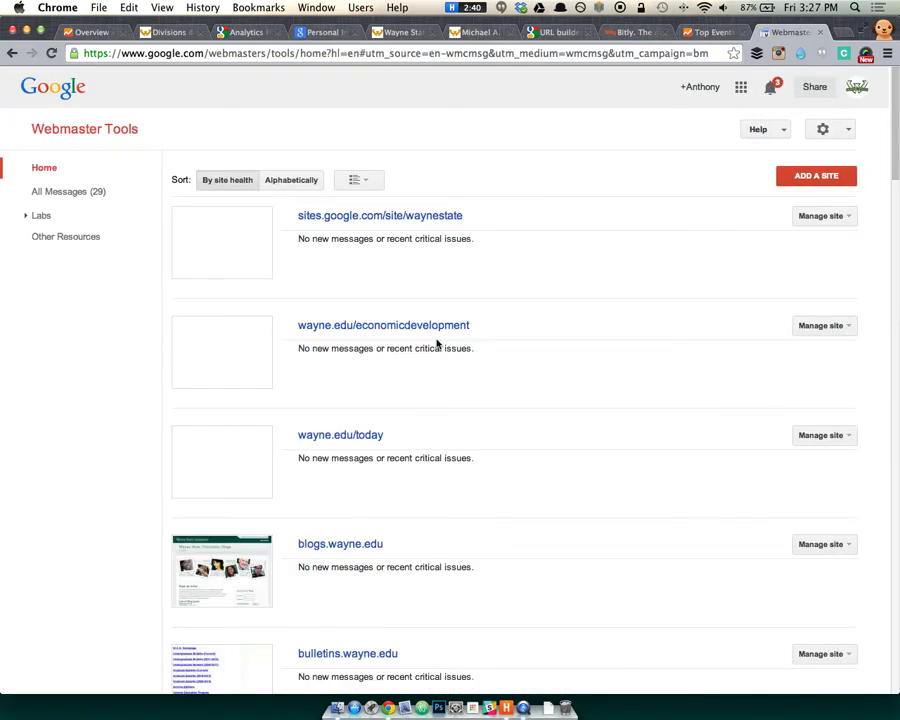
pyautogui.scroll(-10, 437, 344)
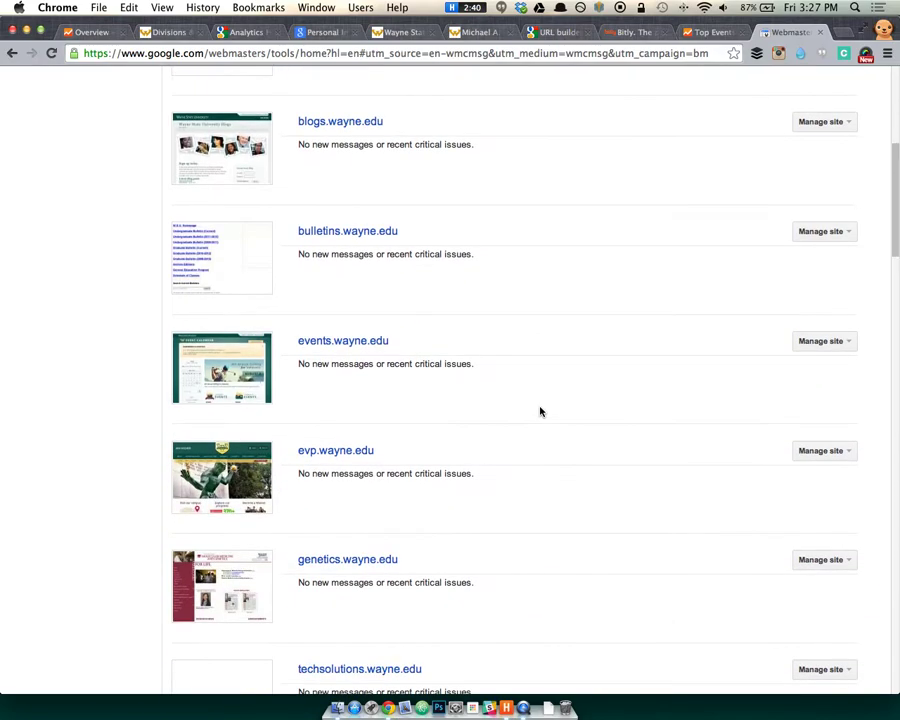
pyautogui.scroll(-3, 538, 410)
pyautogui.scroll(-8, 499, 409)
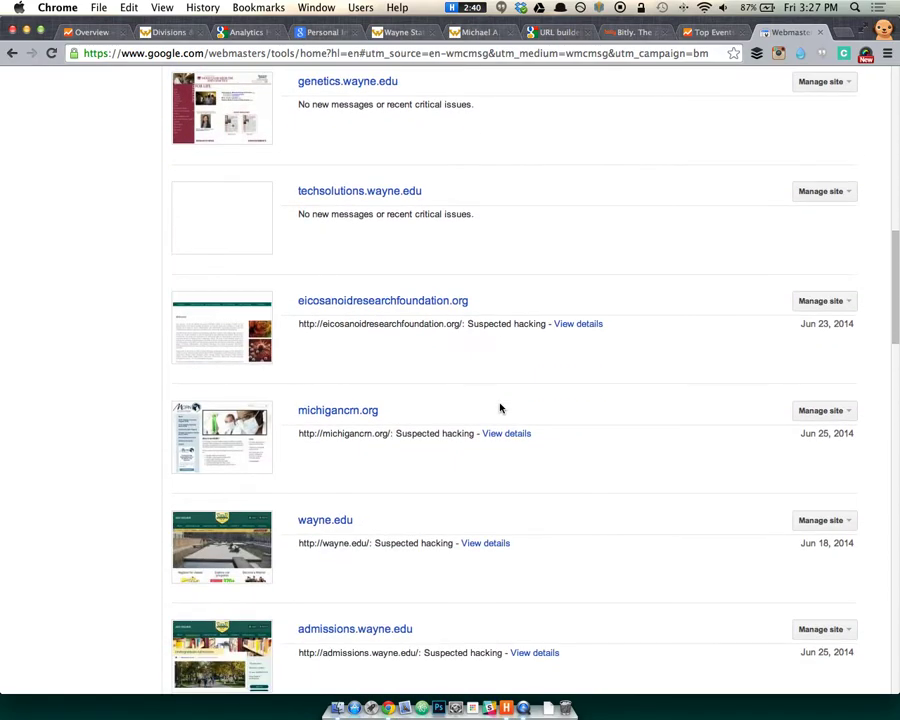
pyautogui.scroll(-8, 564, 396)
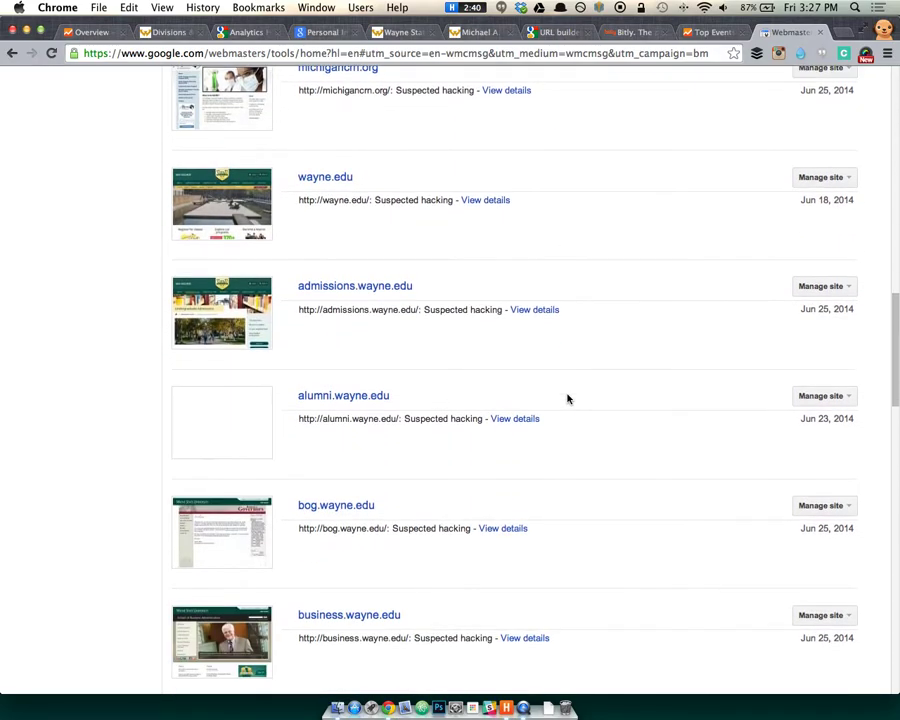
pyautogui.scroll(-5, 608, 404)
pyautogui.scroll(-1, 592, 399)
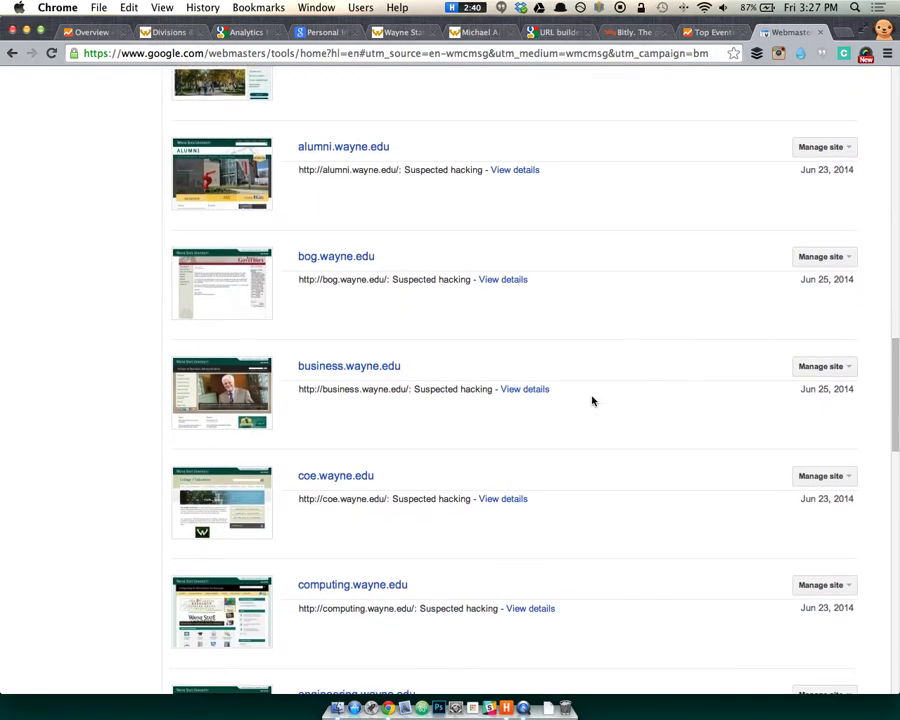
pyautogui.click(372, 366)
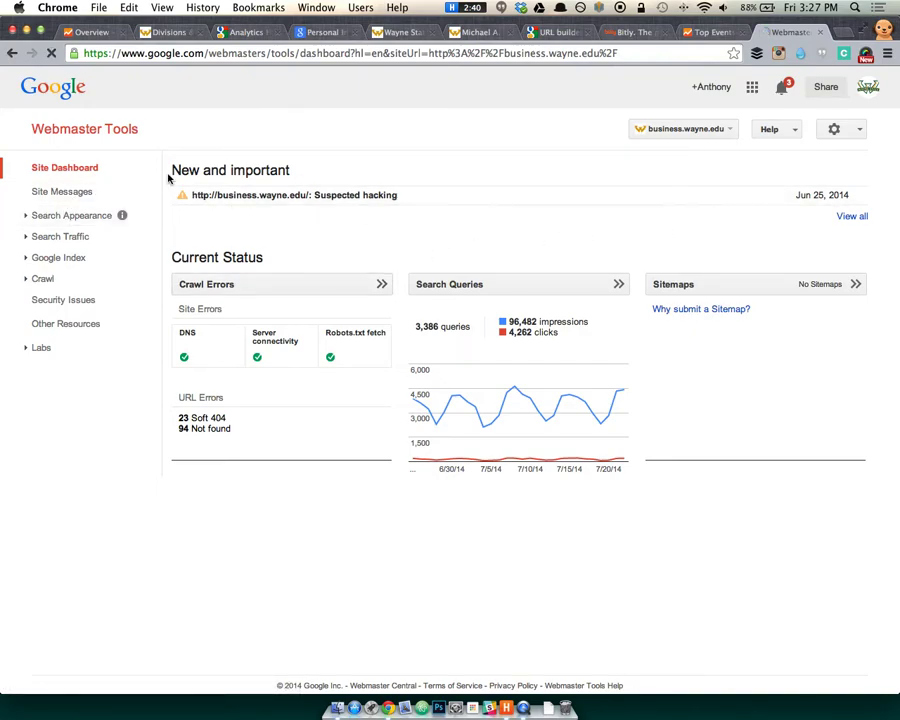
# Read the suspected-hacking notice, then delete that message from Site Messages.
pyautogui.moveTo(366, 195); pyautogui.dragTo(272, 193)
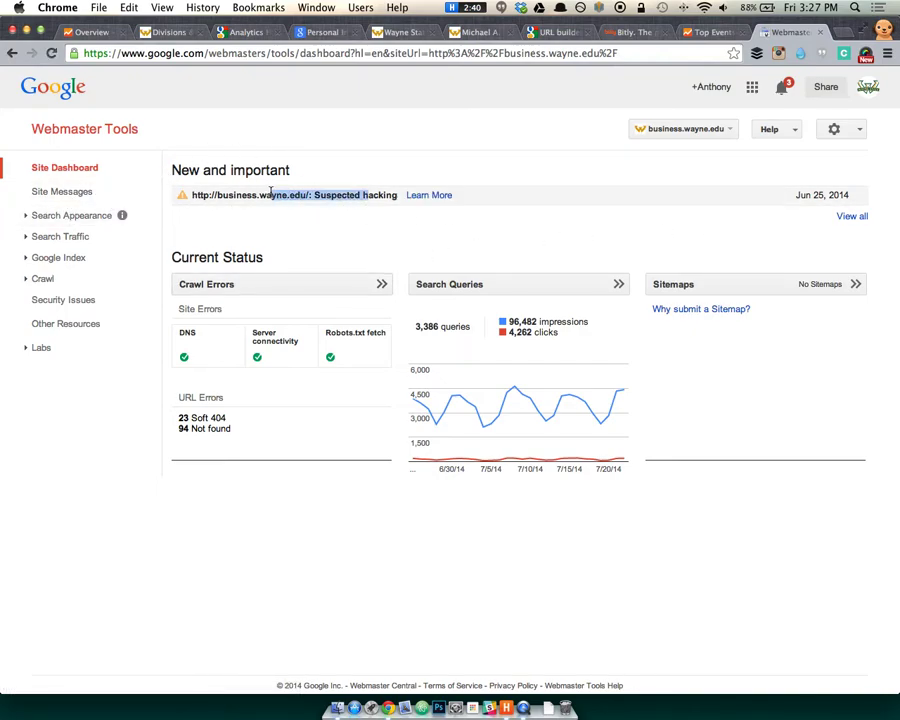
pyautogui.click(272, 193)
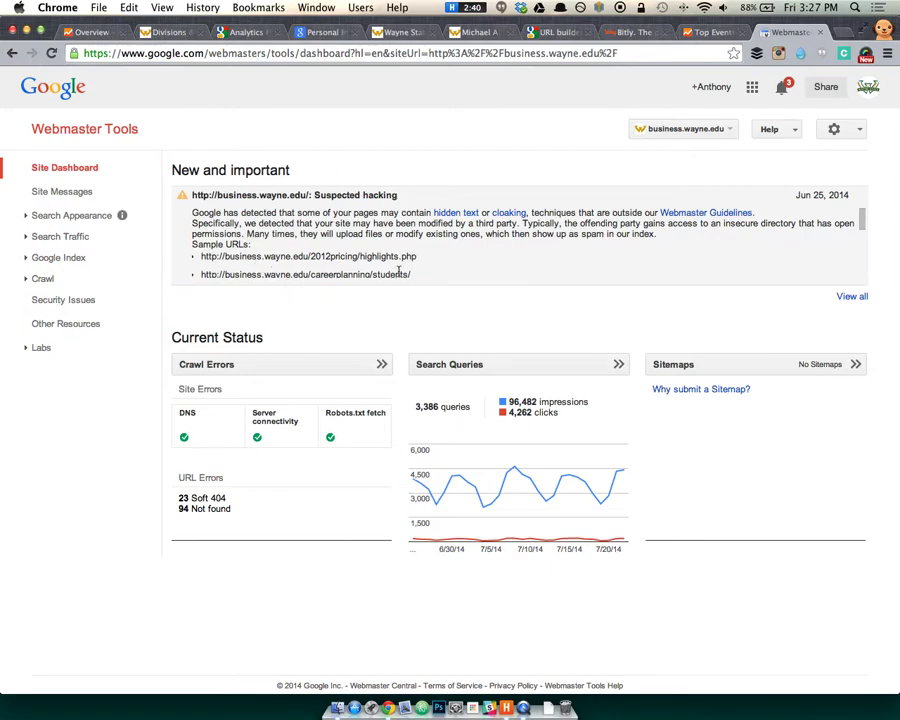
pyautogui.click(265, 195)
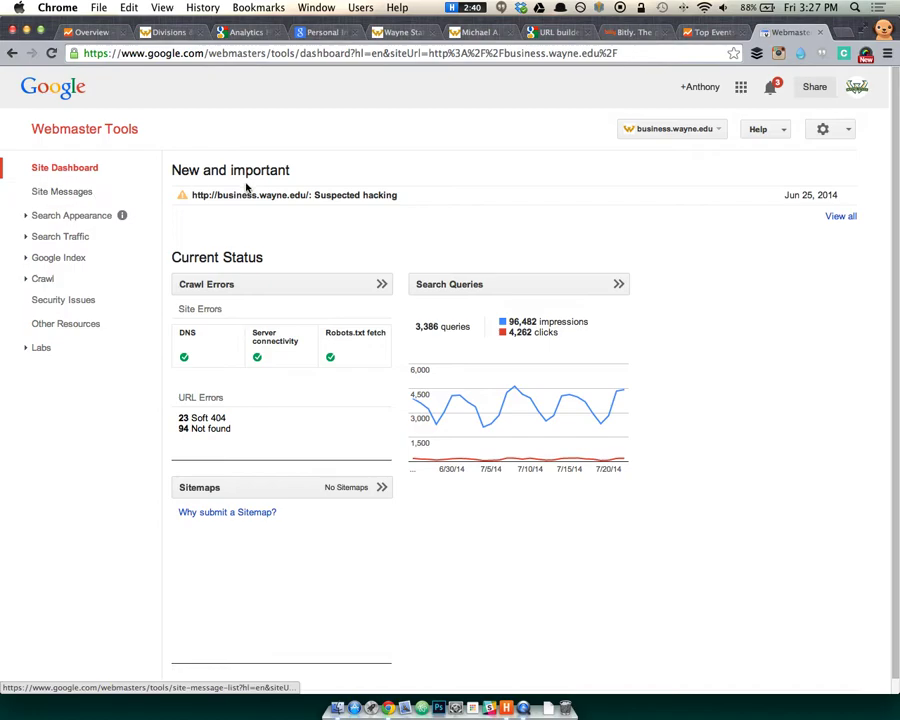
pyautogui.click(78, 193)
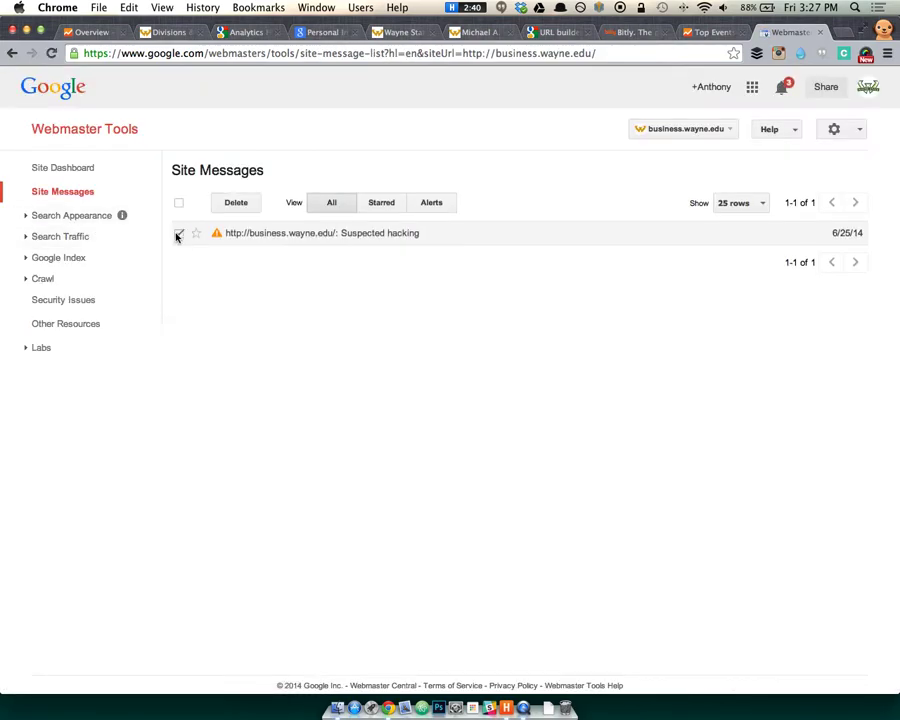
pyautogui.click(236, 203)
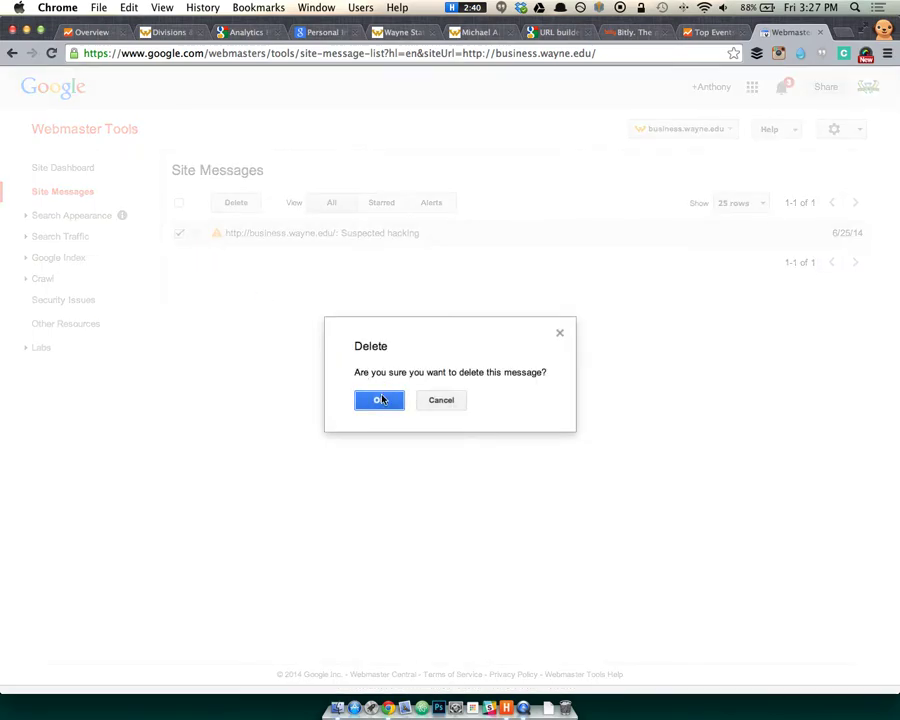
pyautogui.click(381, 400)
# Open the Structured Data report showing 1,020 hcard items on 510 pages with 0 errors.
pyautogui.click(28, 217)
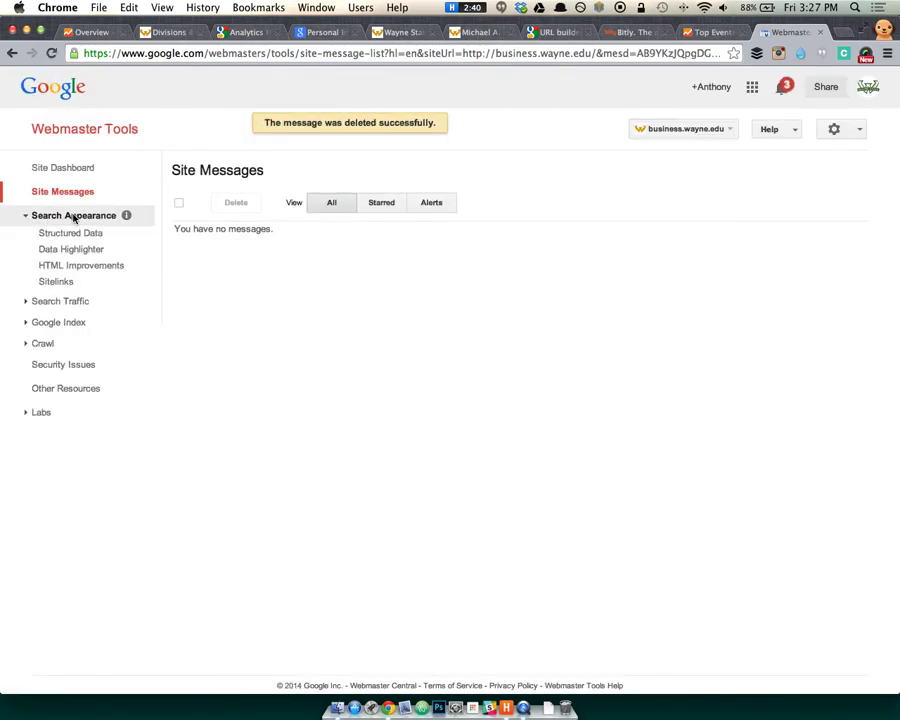
pyautogui.click(55, 233)
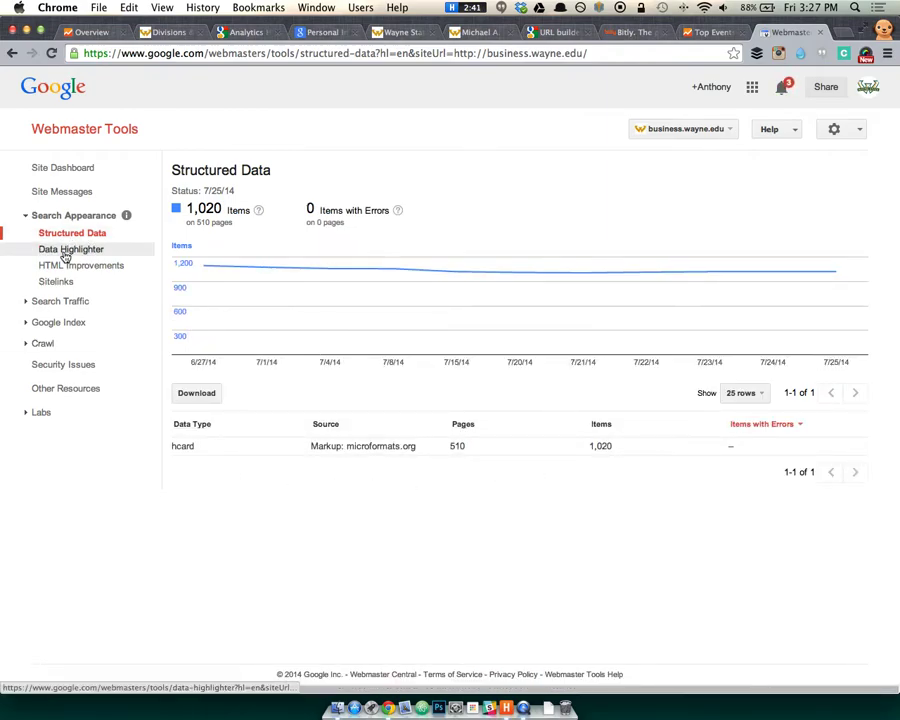
pyautogui.click(55, 302)
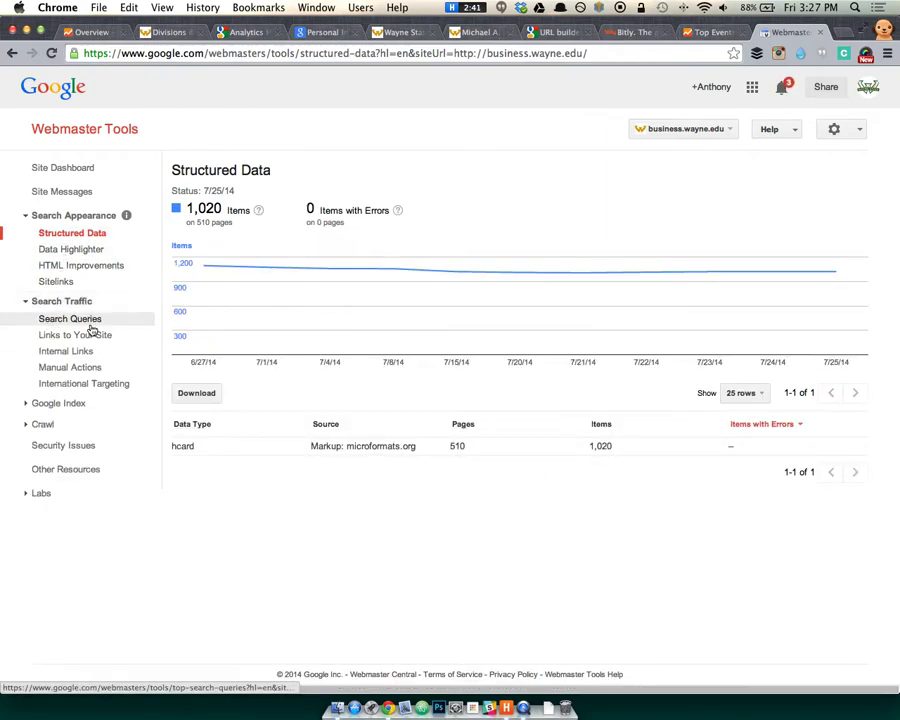
# Open the Search Queries report for business.wayne.edu and scroll through the top queries.
pyautogui.click(90, 326)
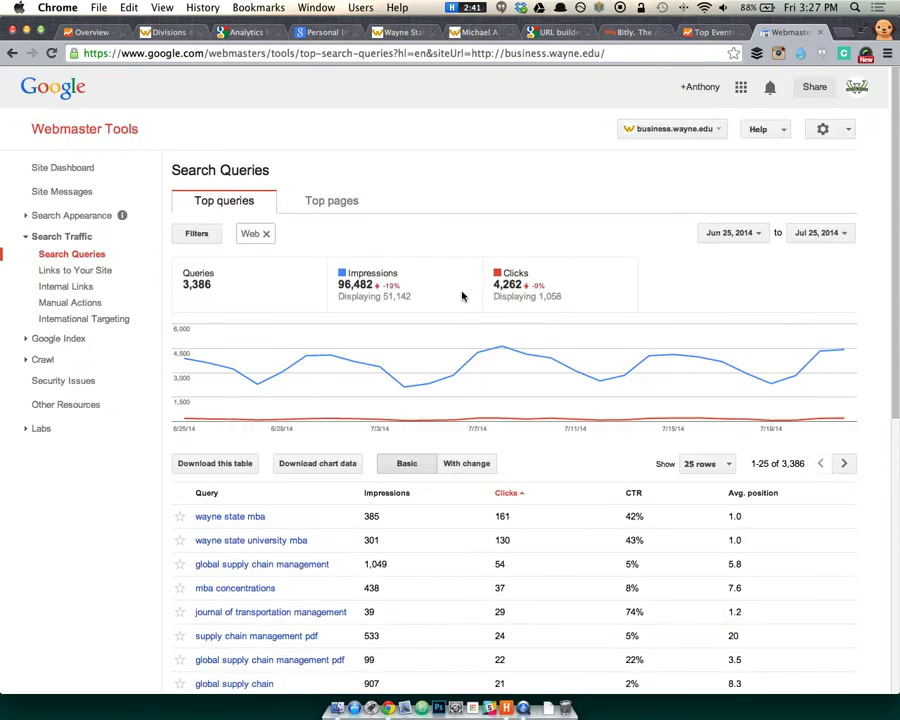
pyautogui.scroll(-5, 462, 296)
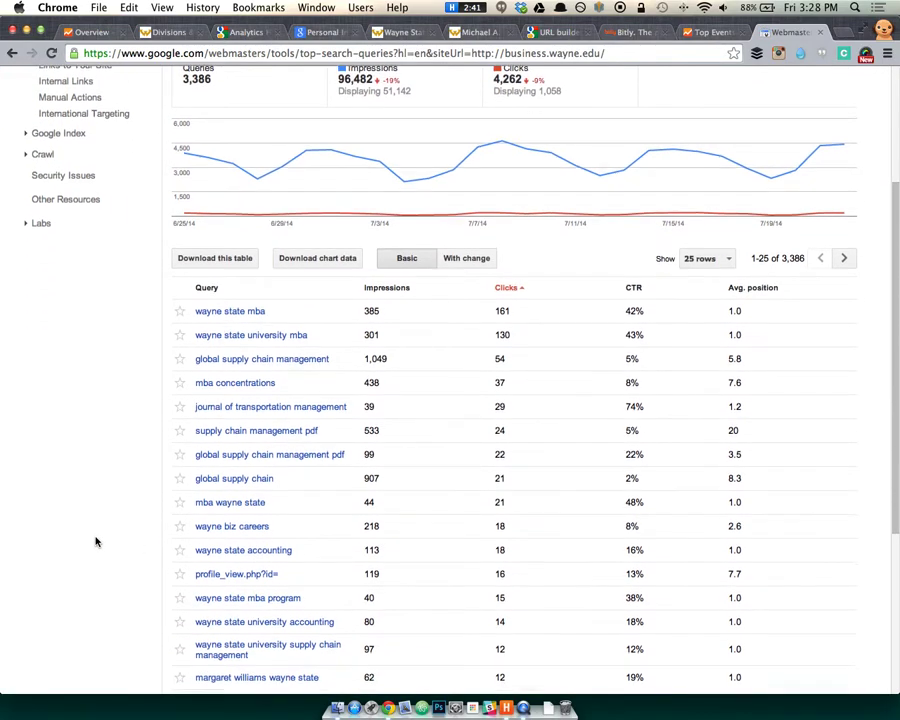
pyautogui.scroll(-2, 96, 541)
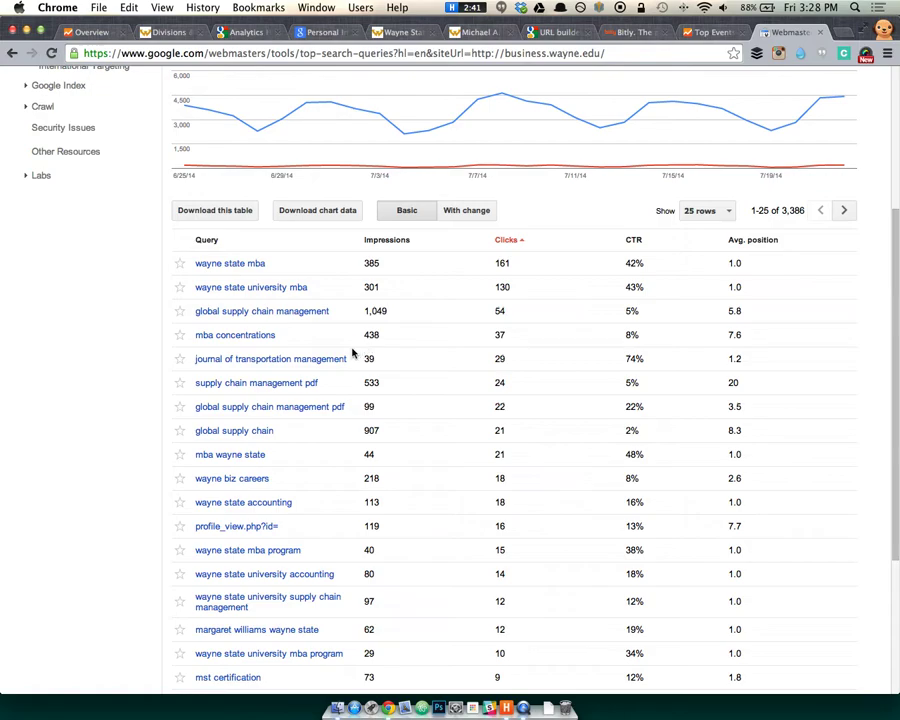
pyautogui.scroll(2, 130, 292)
pyautogui.scroll(5, 130, 292)
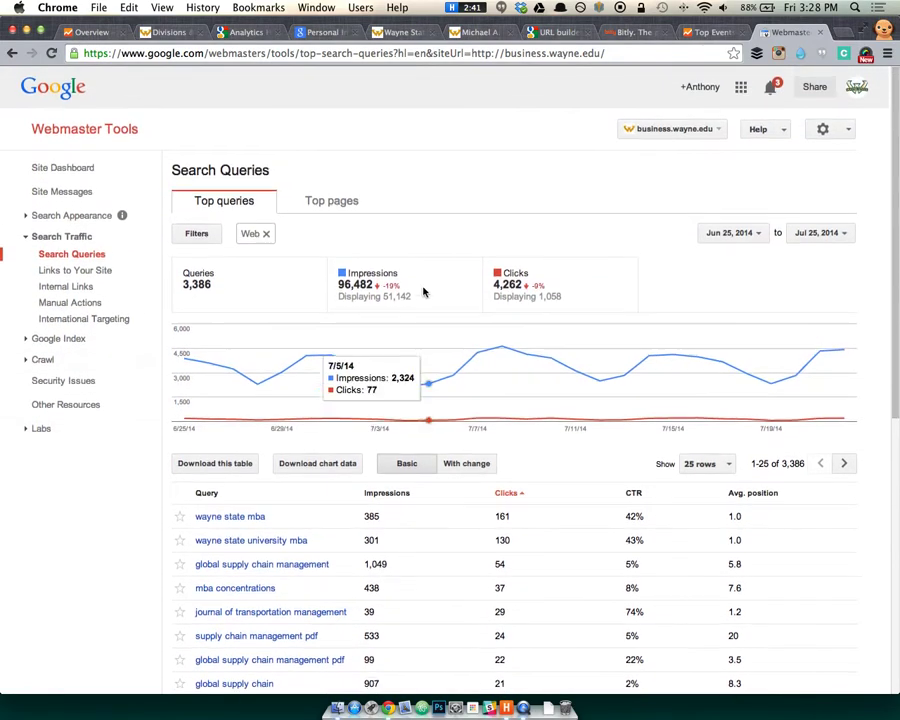
# Switch Search Queries to Top pages, listing 617 pages led by /mba/.
pyautogui.click(27, 361)
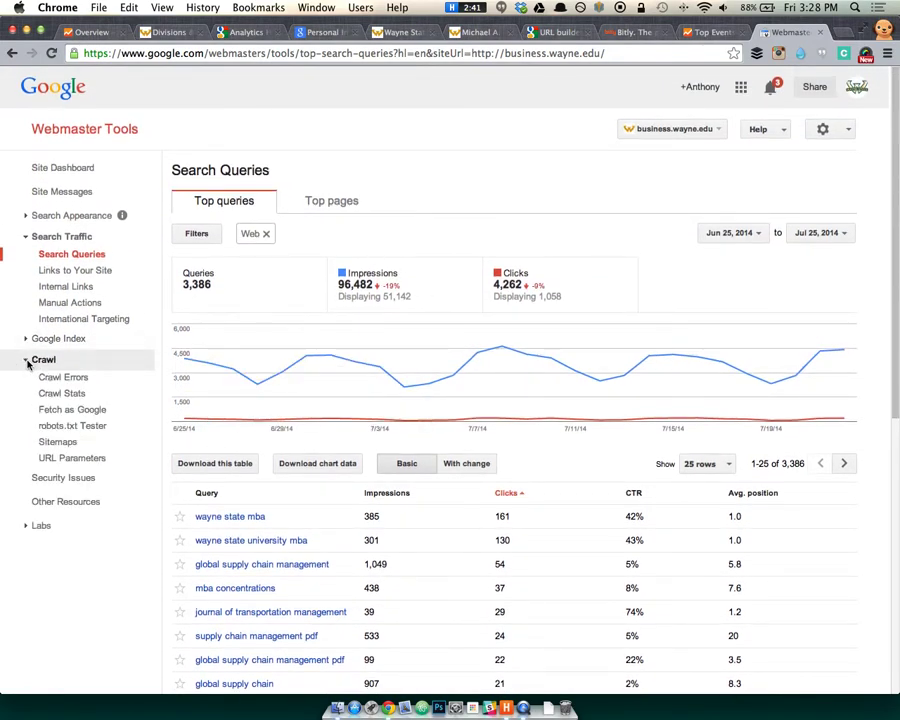
pyautogui.click(341, 201)
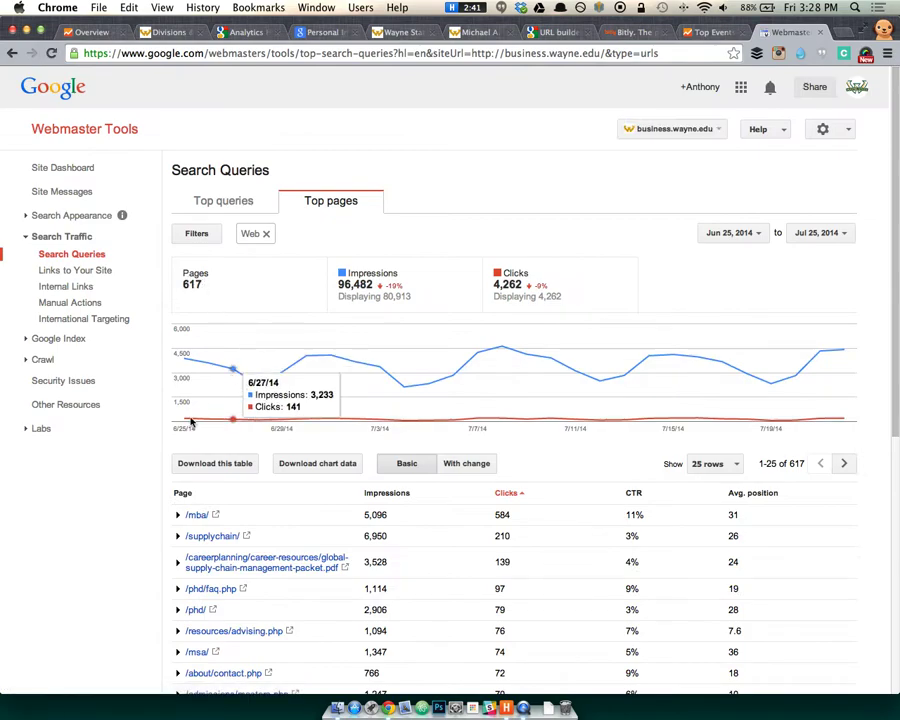
pyautogui.scroll(-1, 88, 510)
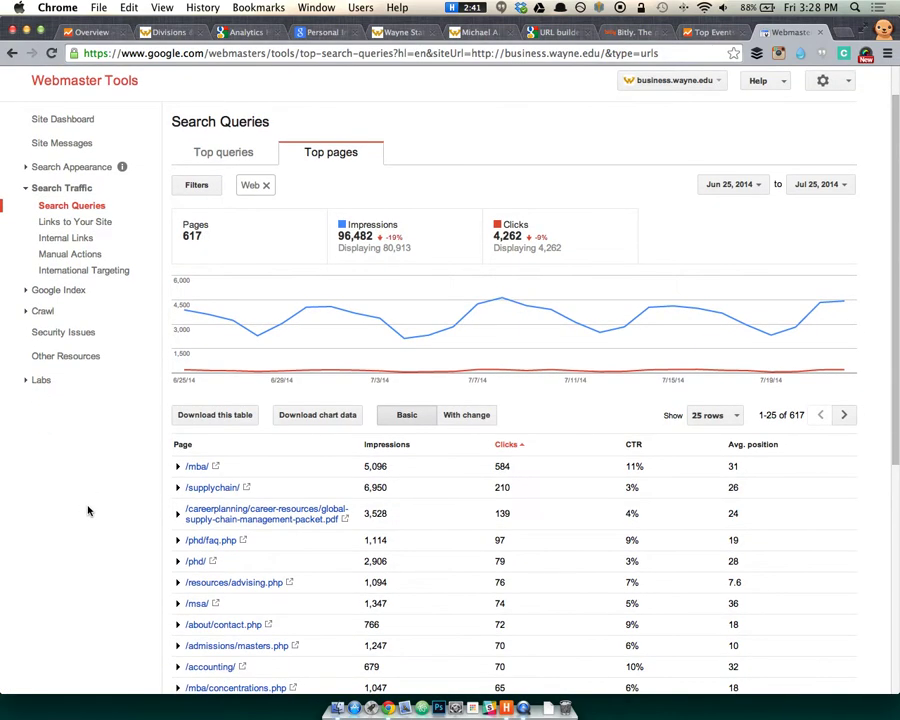
pyautogui.scroll(-1, 117, 494)
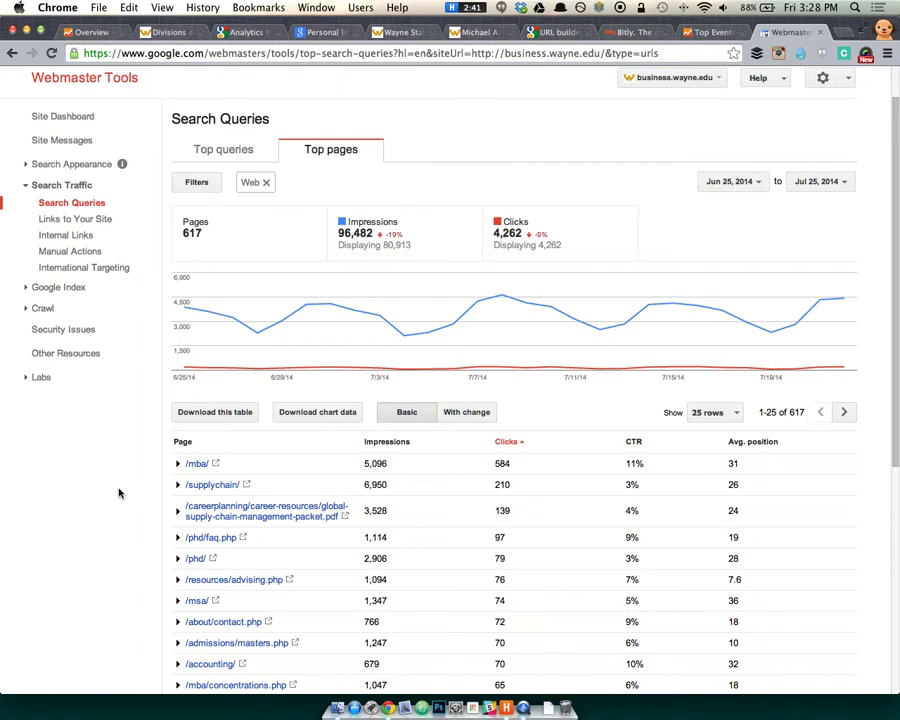
pyautogui.press('super+t')
# Search the wayne.edu site for MBA, returning about 3,470 results.
pyautogui.write('wayne.e')
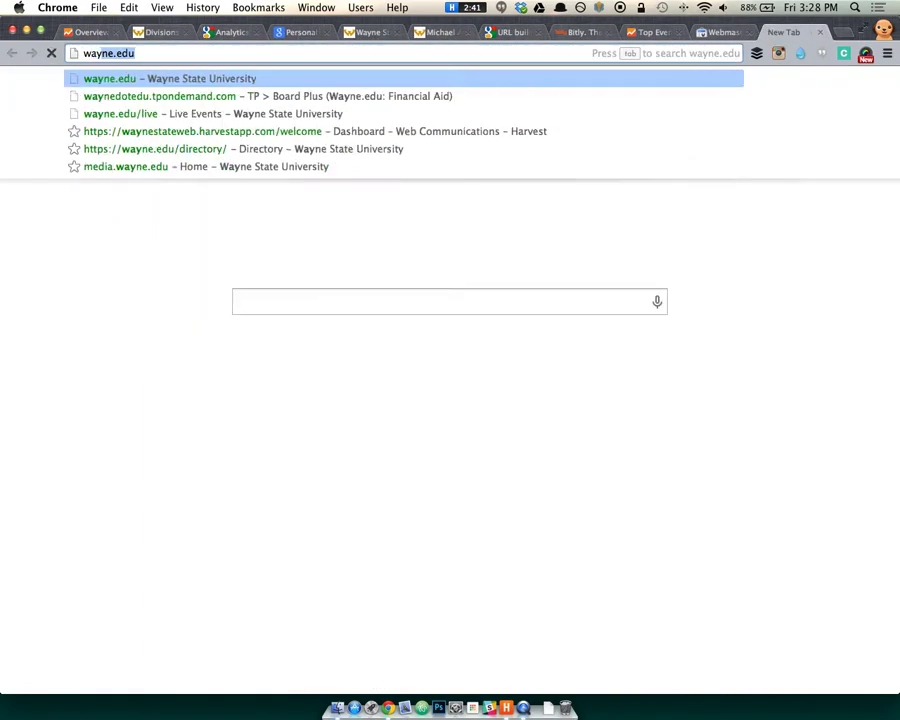
pyautogui.write('du')
pyautogui.press('Return')
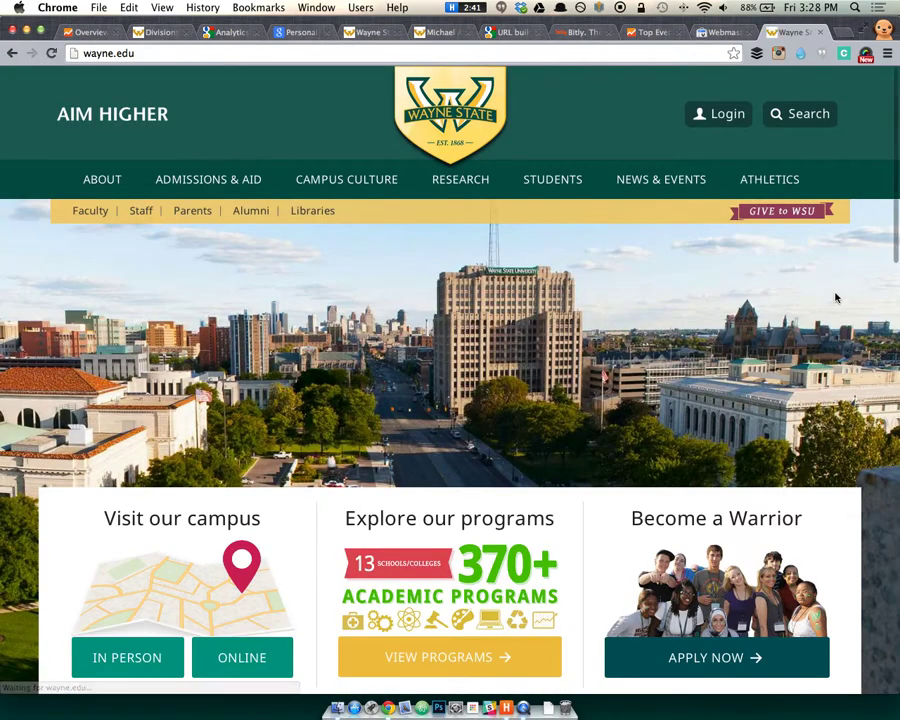
pyautogui.click(800, 120)
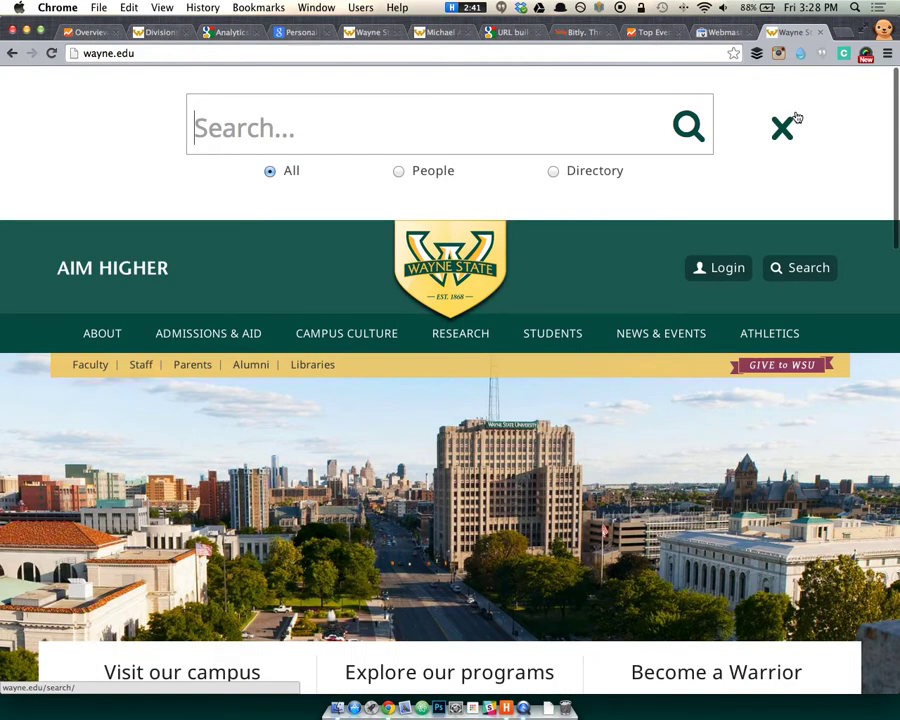
pyautogui.click(428, 128)
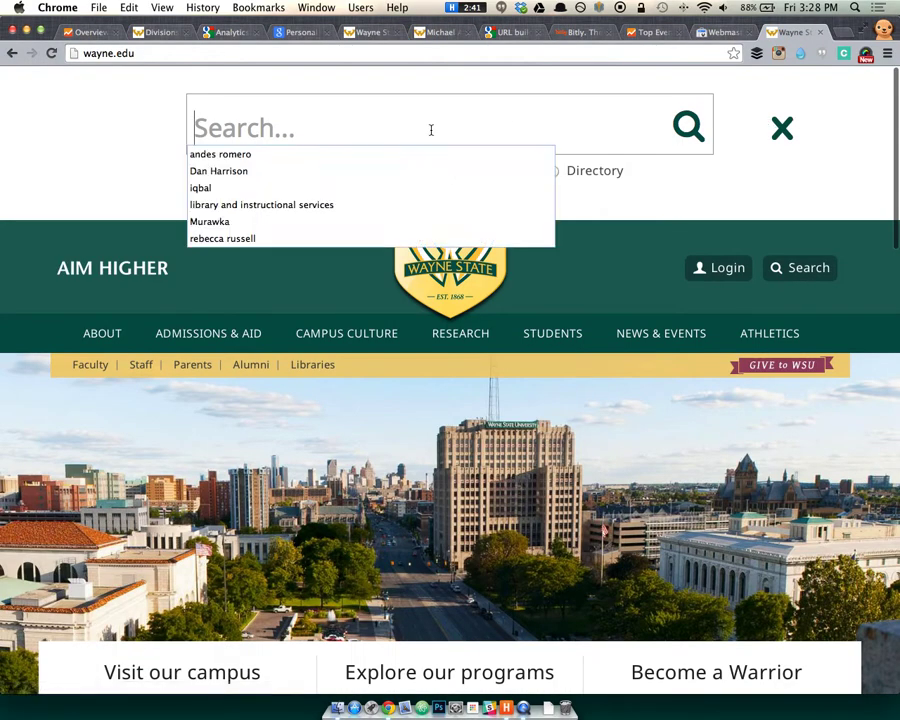
pyautogui.click(119, 136)
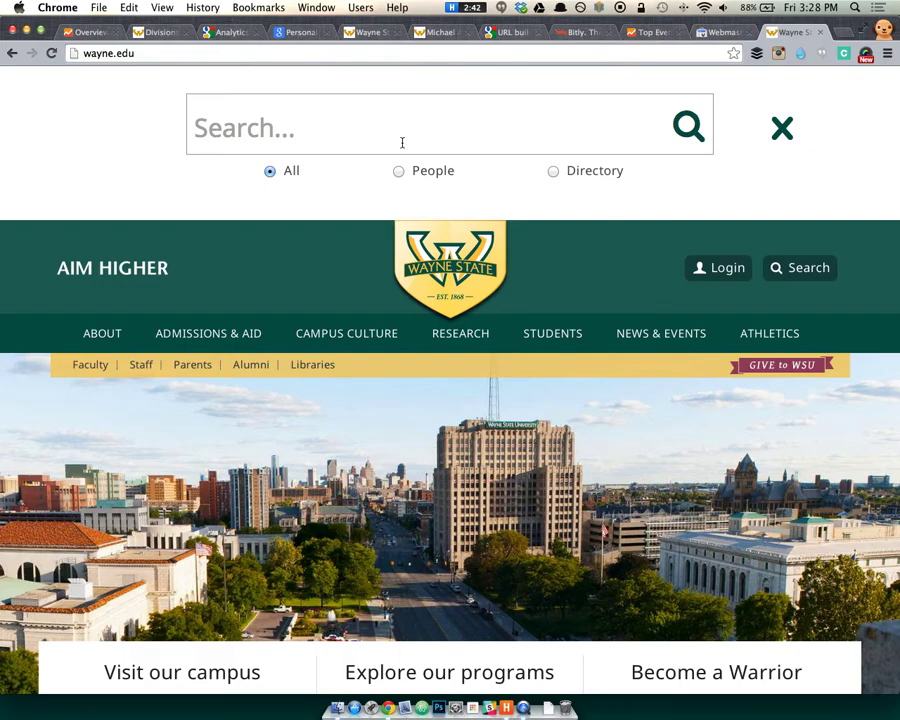
pyautogui.write('MBA')
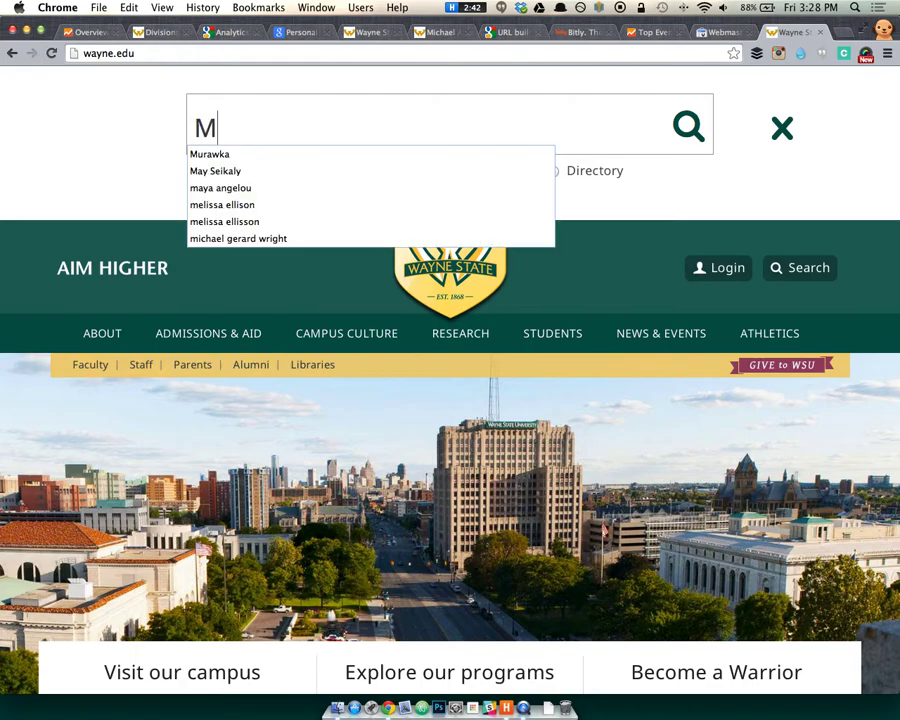
pyautogui.press('Return')
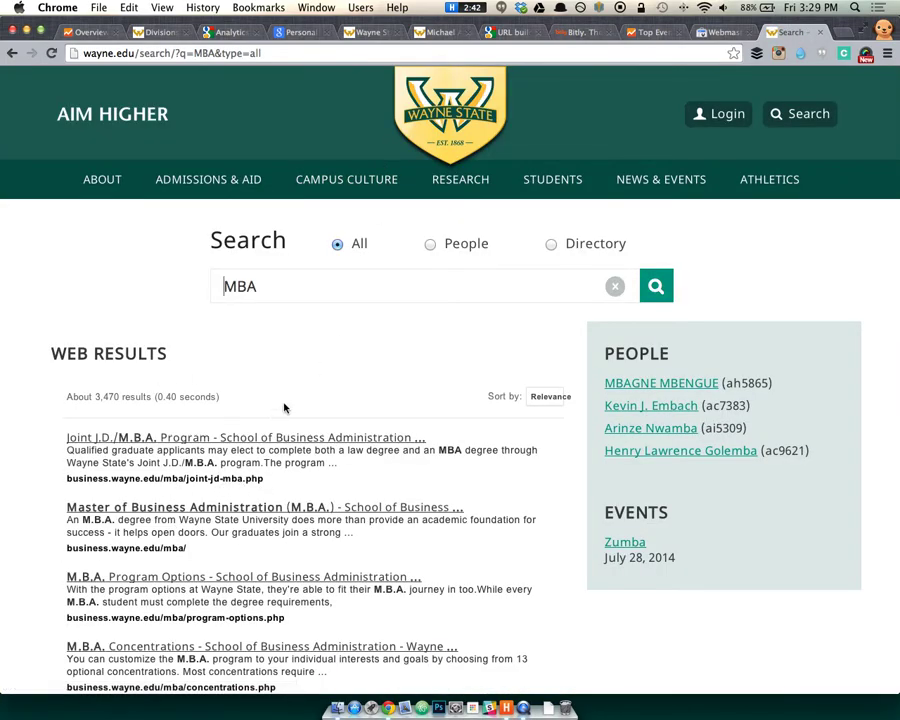
# Inspect the code behind the results count, then close DevTools and return to Webmaster Tools.
pyautogui.rightClick(289, 400)
pyautogui.click(338, 597)
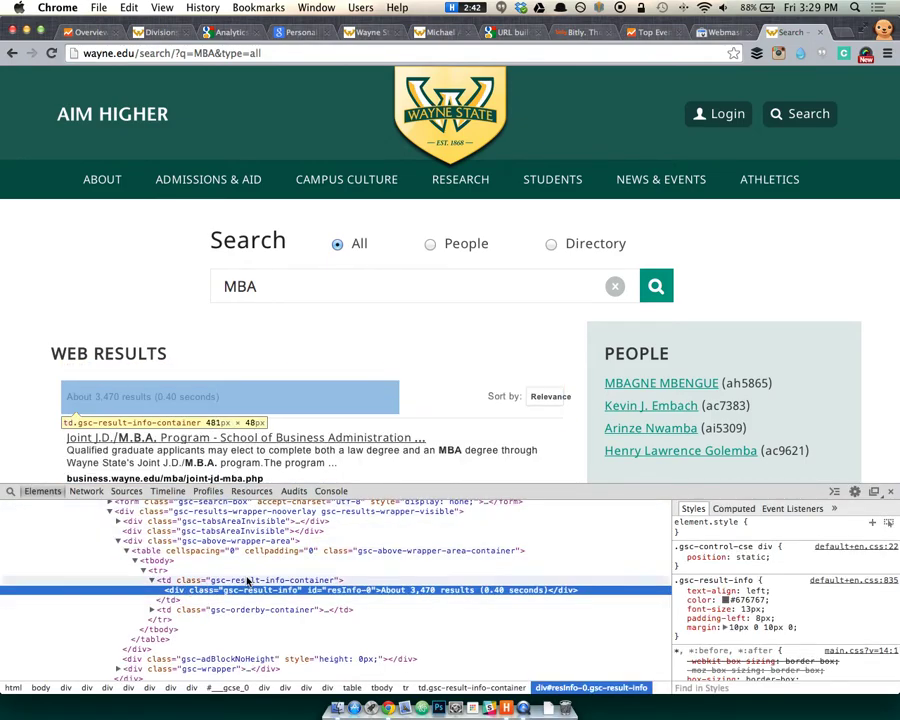
pyautogui.scroll(3, 342, 552)
pyautogui.scroll(5, 175, 537)
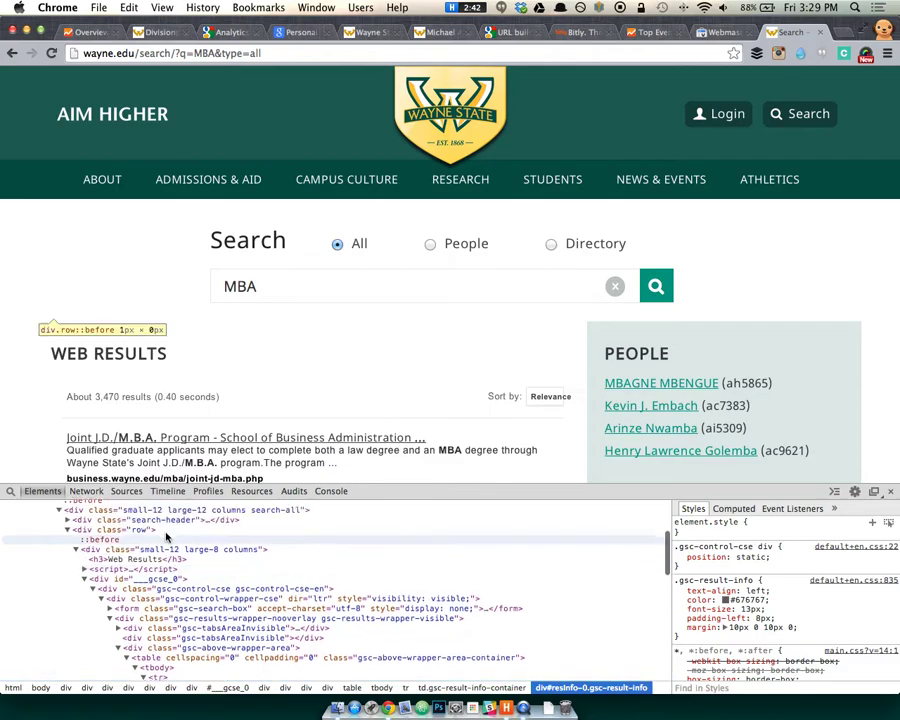
pyautogui.scroll(2, 118, 562)
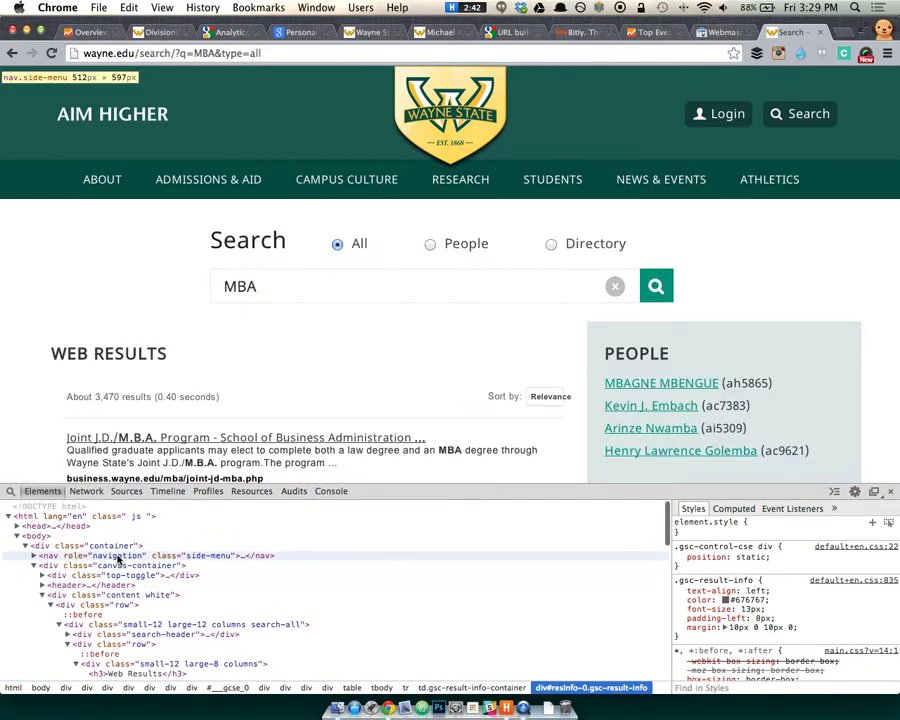
pyautogui.scroll(-10, 430, 553)
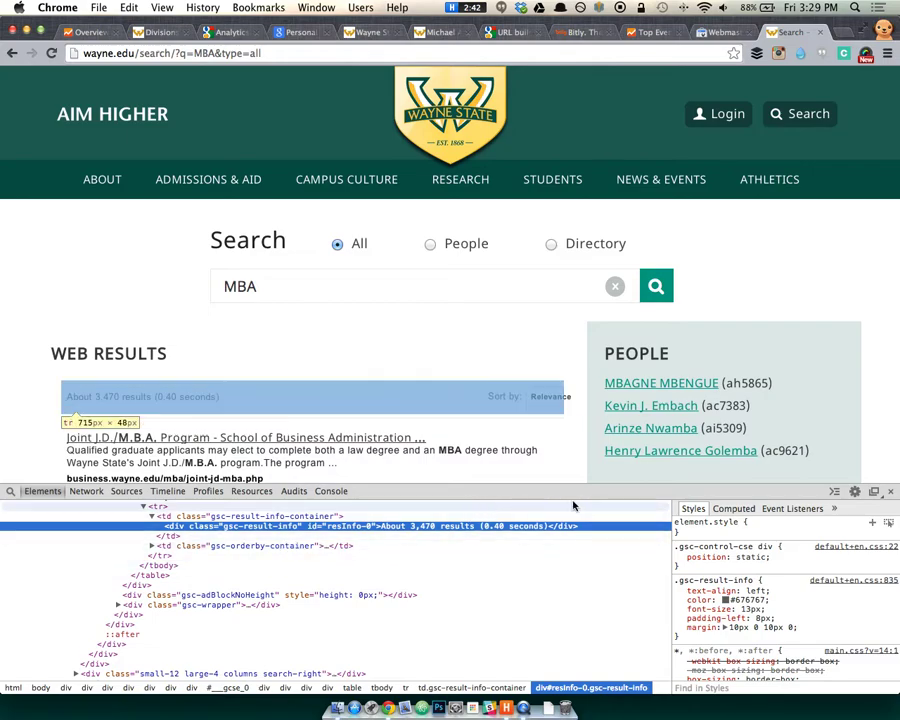
pyautogui.click(891, 492)
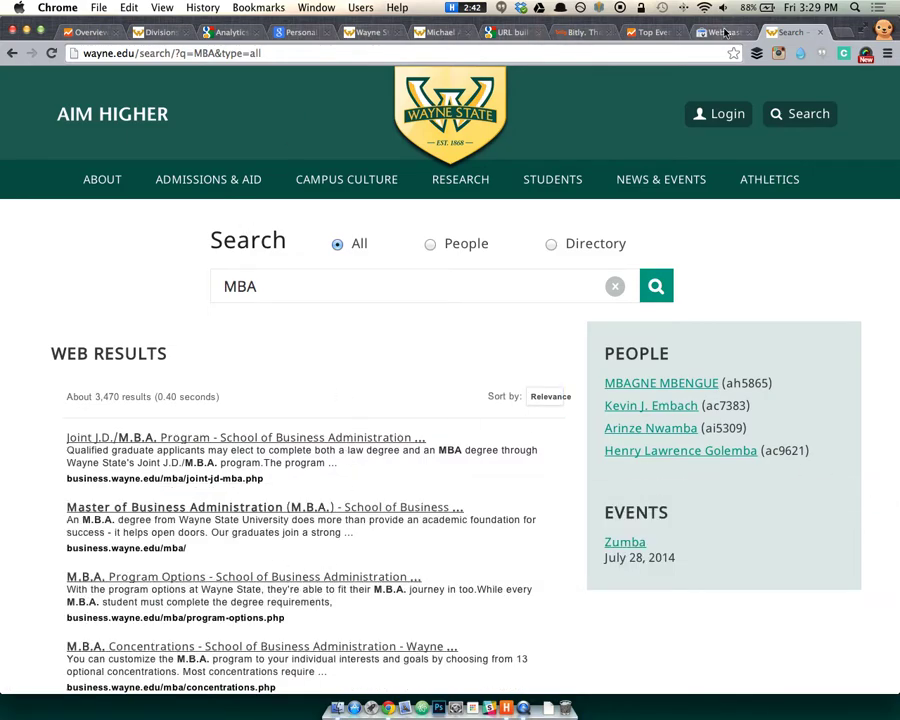
pyautogui.press('super+alt+Left')
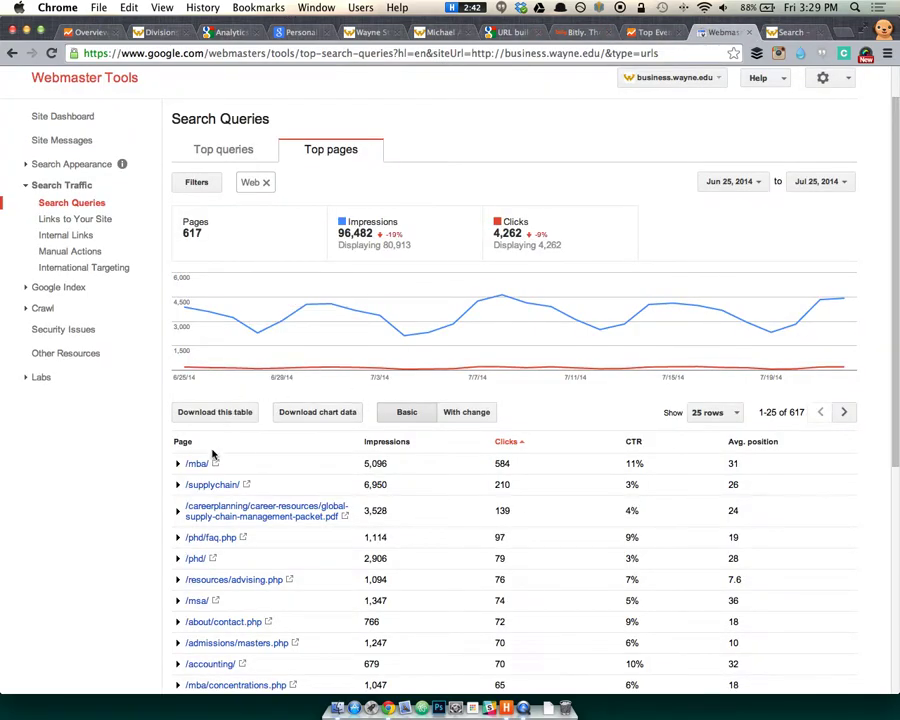
# Review the Links to Your Site and Internal Links reports for business.wayne.edu.
pyautogui.click(92, 221)
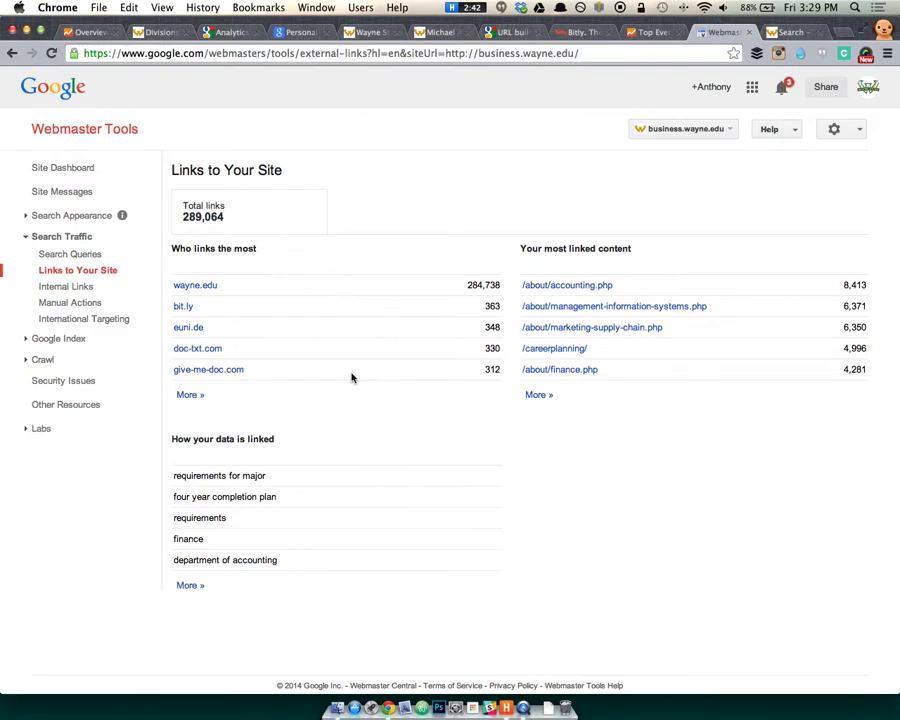
pyautogui.click(82, 287)
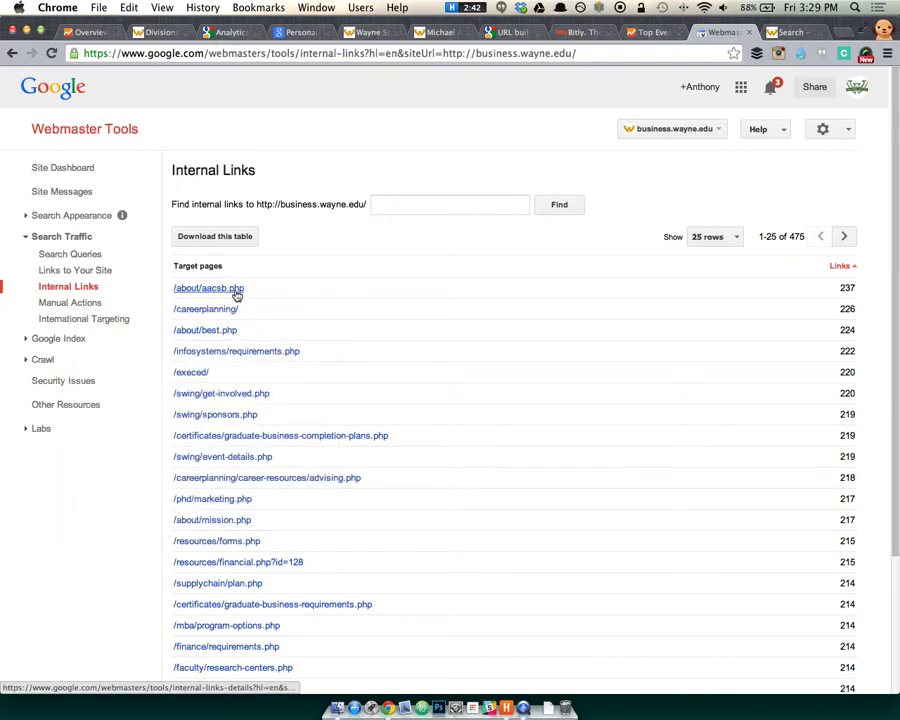
pyautogui.moveTo(846, 288); pyautogui.dragTo(858, 290)
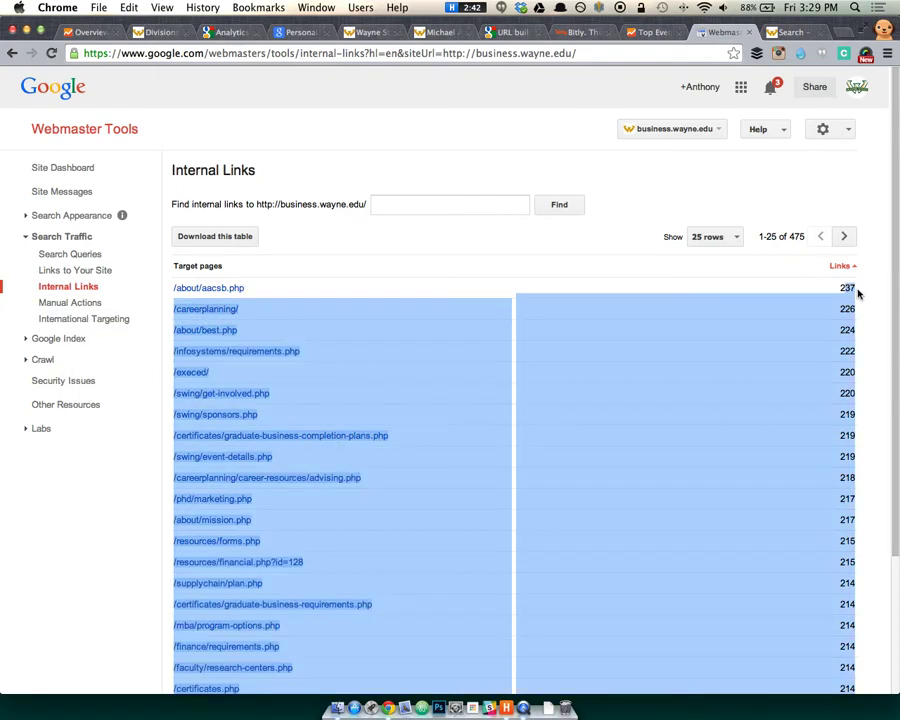
pyautogui.click(860, 291)
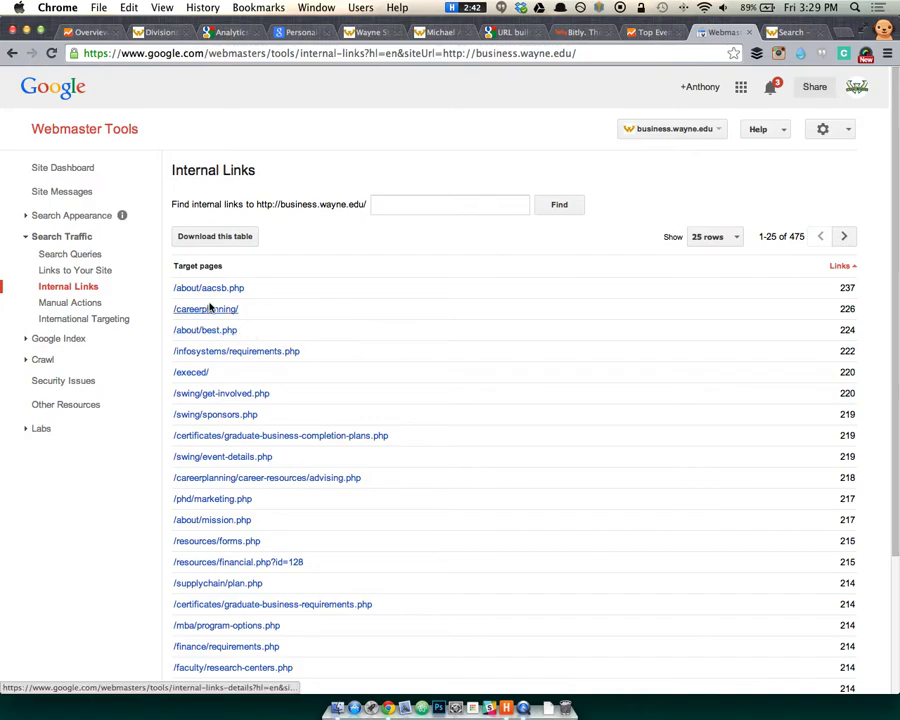
# Check Manual Actions and International Targeting, then view Index Status with 2,018 pages indexed.
pyautogui.click(99, 306)
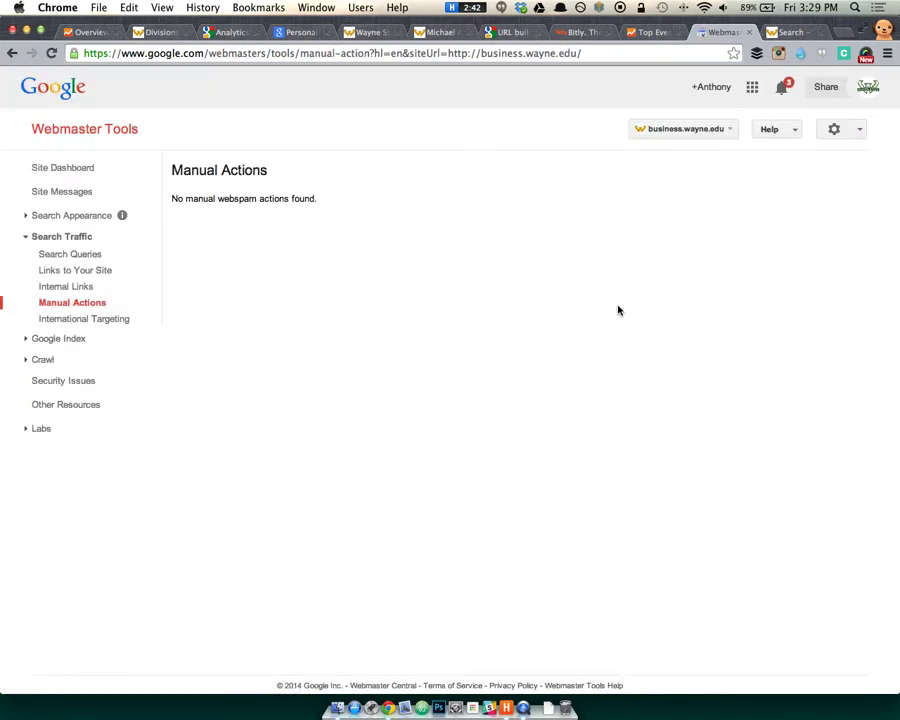
pyautogui.click(80, 320)
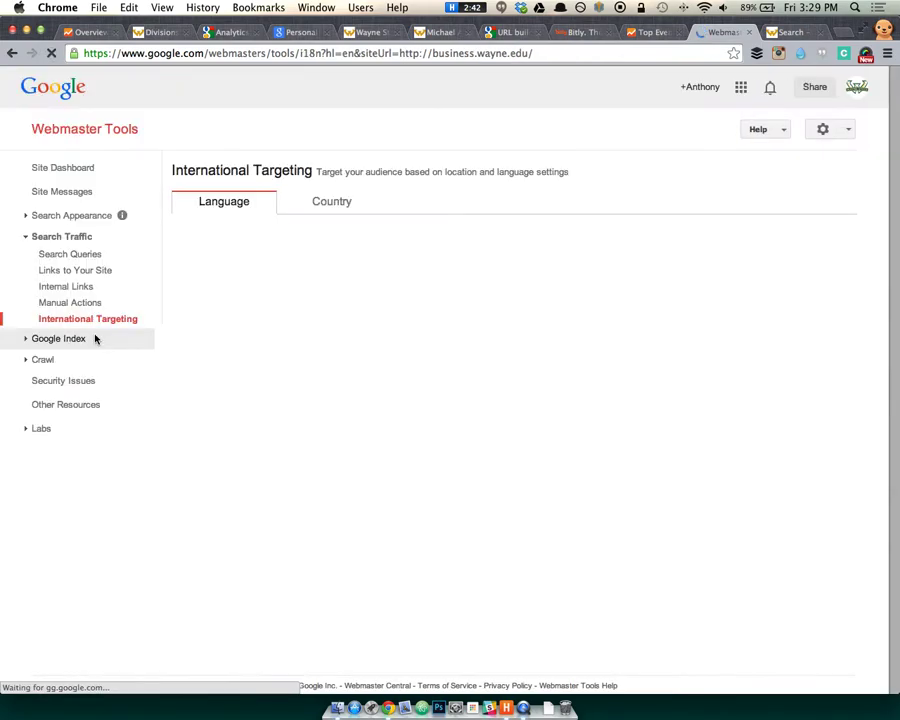
pyautogui.click(94, 339)
pyautogui.click(125, 356)
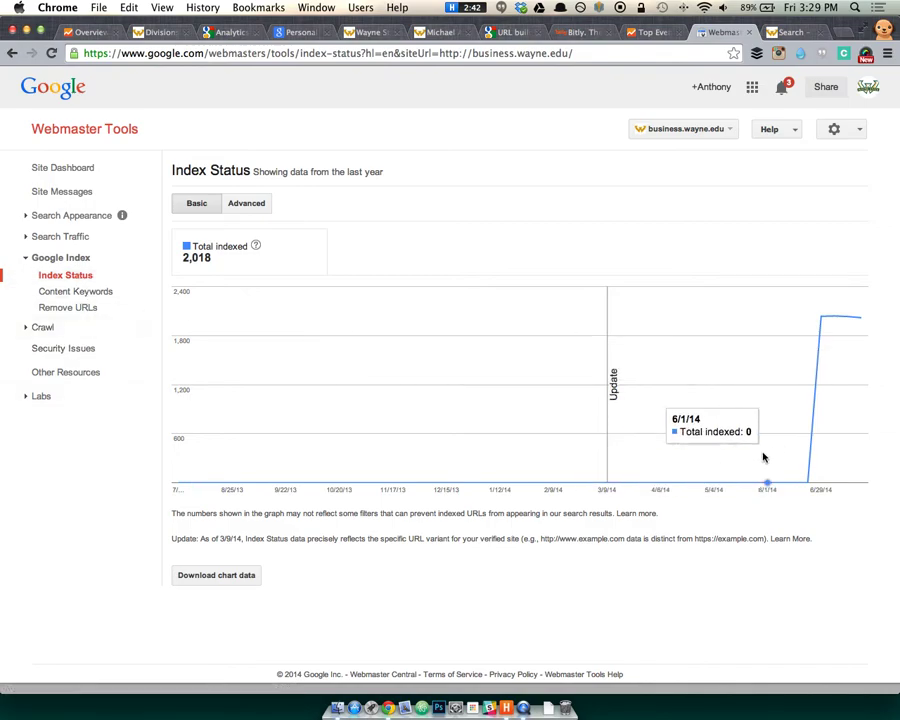
# Look over the Content Keywords and Crawl Stats reports.
pyautogui.click(70, 293)
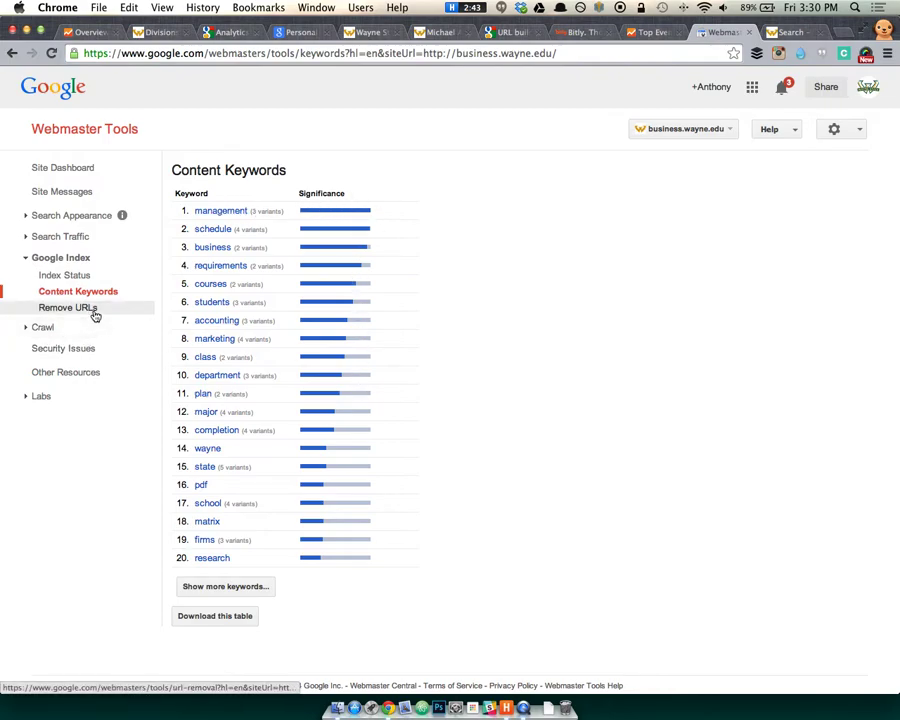
pyautogui.click(66, 328)
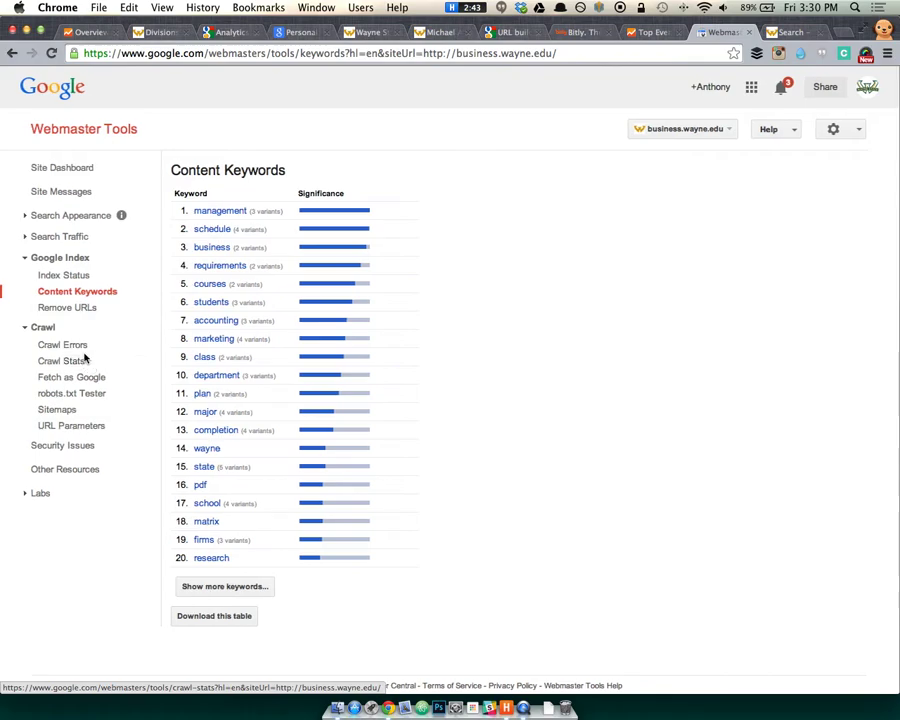
pyautogui.click(85, 359)
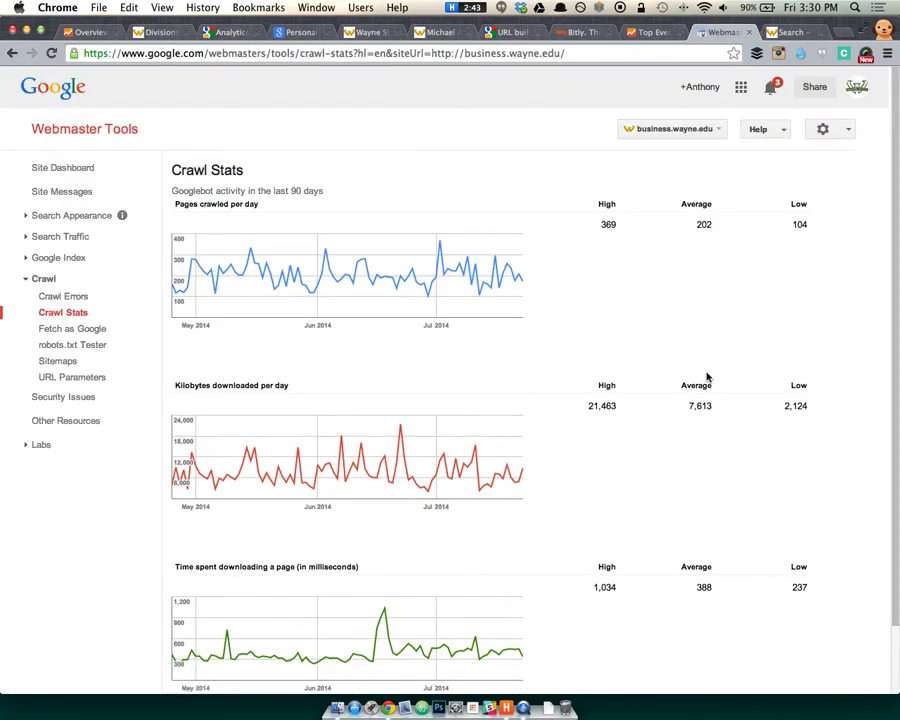
pyautogui.scroll(-2, 672, 394)
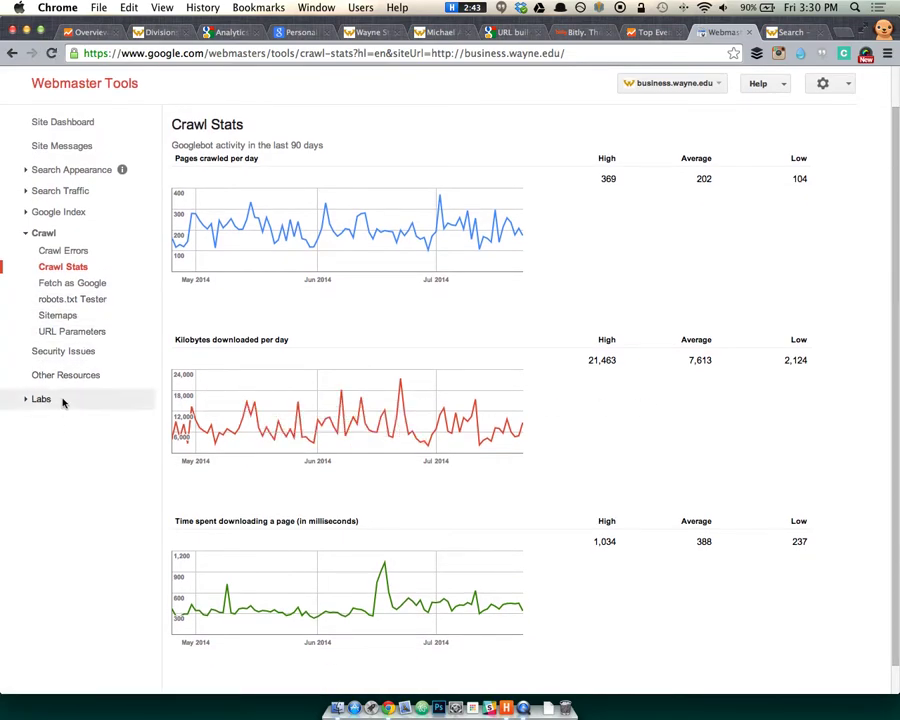
pyautogui.scroll(-1, 86, 367)
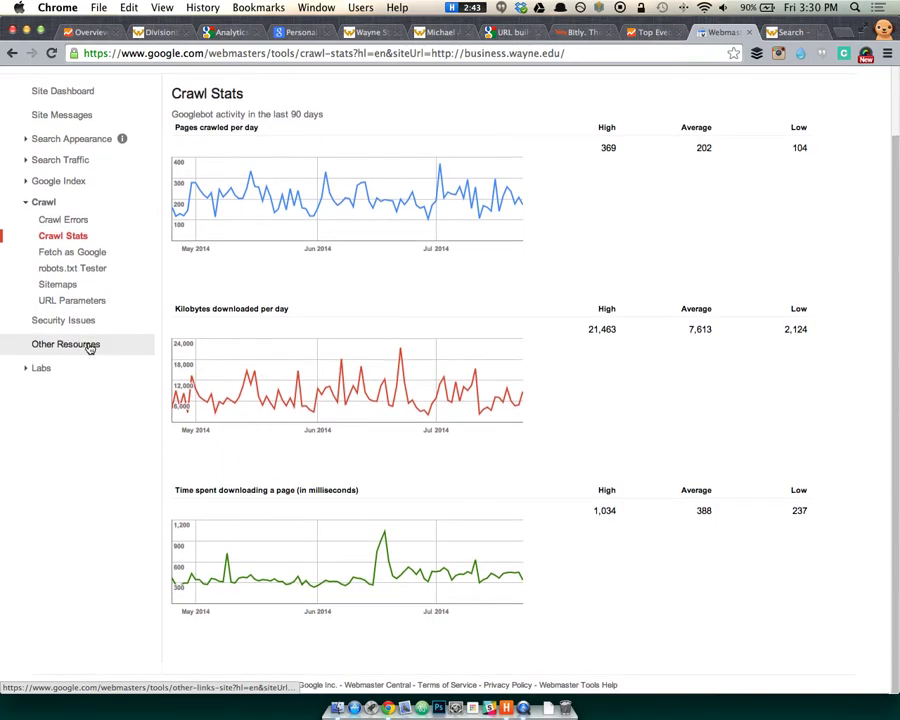
# Open the Search Appearance Sitelinks settings, with no sitelink URL entered for demotion.
pyautogui.click(70, 370)
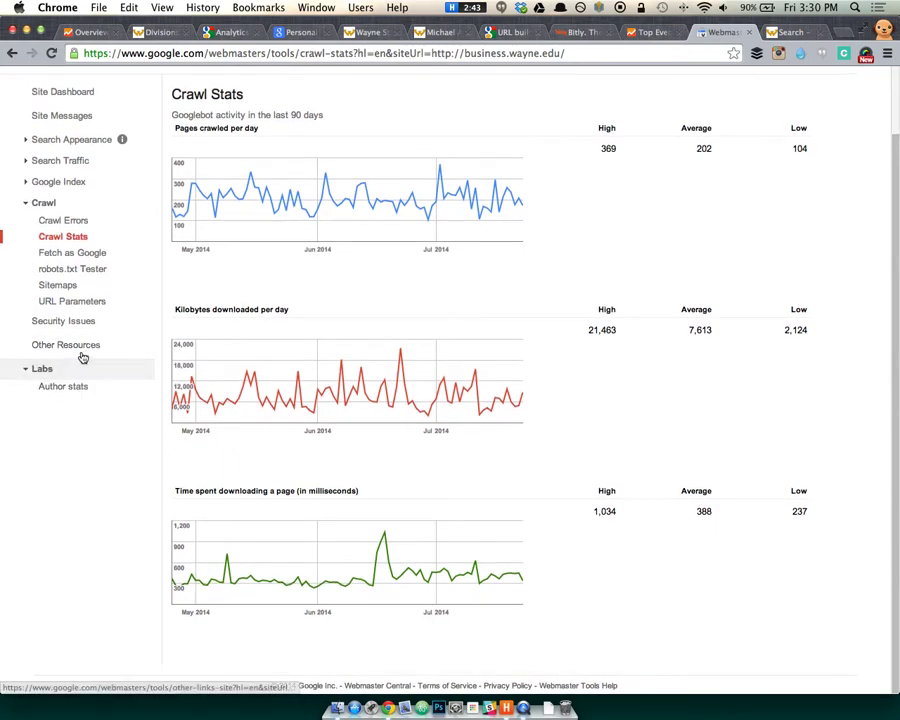
pyautogui.scroll(1, 86, 313)
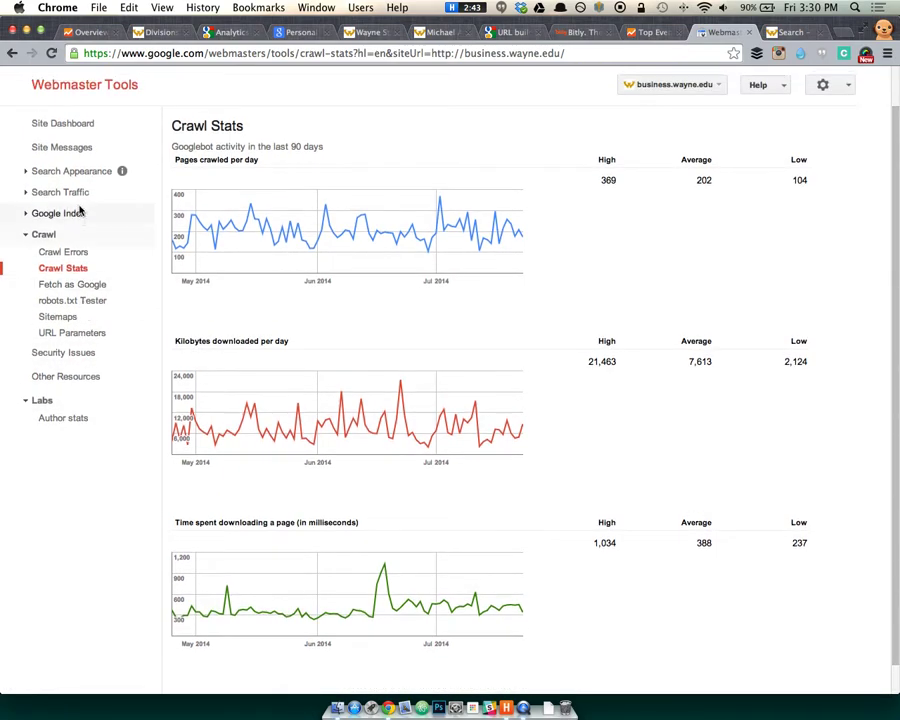
pyautogui.click(76, 172)
pyautogui.click(80, 237)
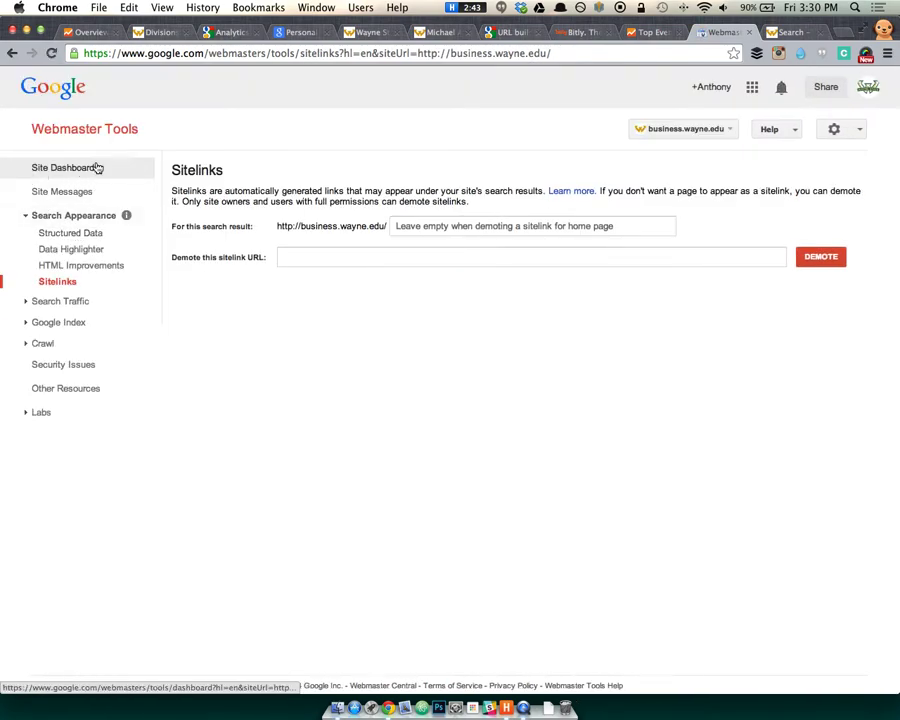
# In a new tab, search Google for 'Wayne State Business' to see business.wayne.edu's six sitelinks.
pyautogui.click(438, 228)
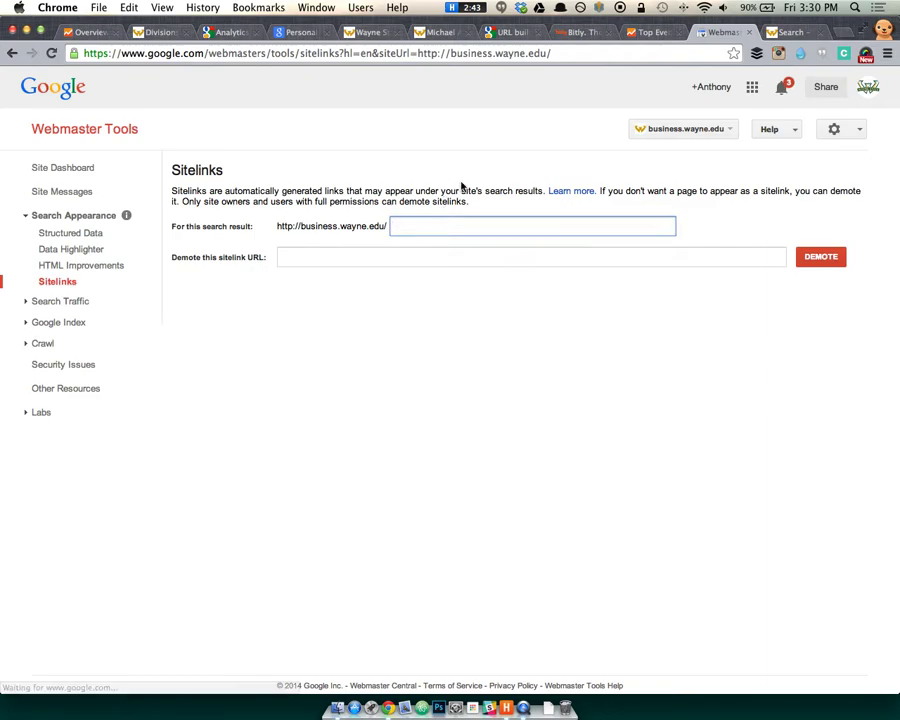
pyautogui.hotkey('ctrl', 't')
pyautogui.write('google')
pyautogui.press('Return')
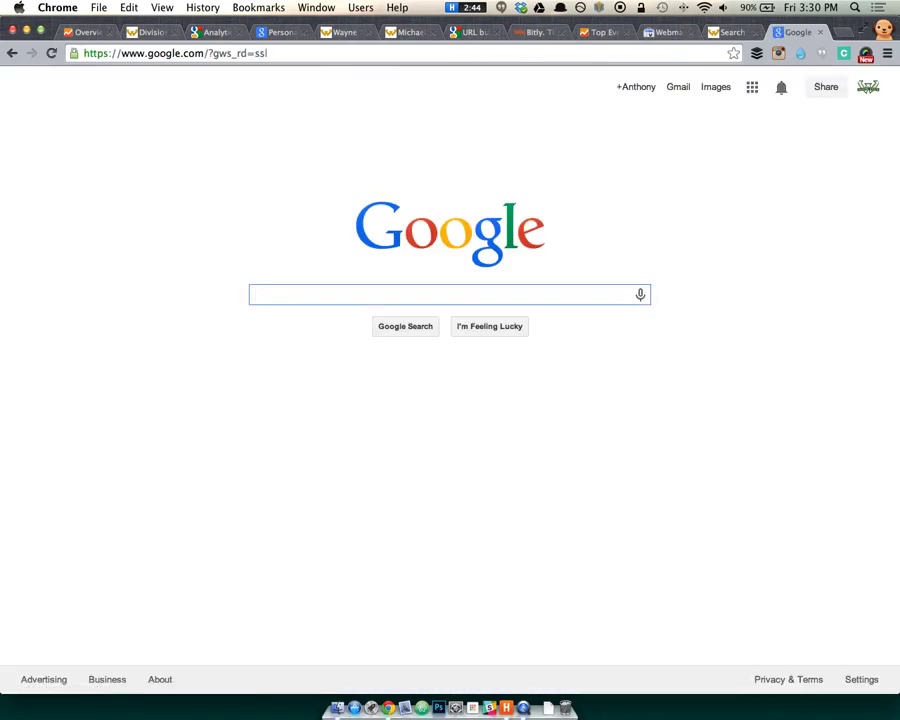
pyautogui.write('Wayne St')
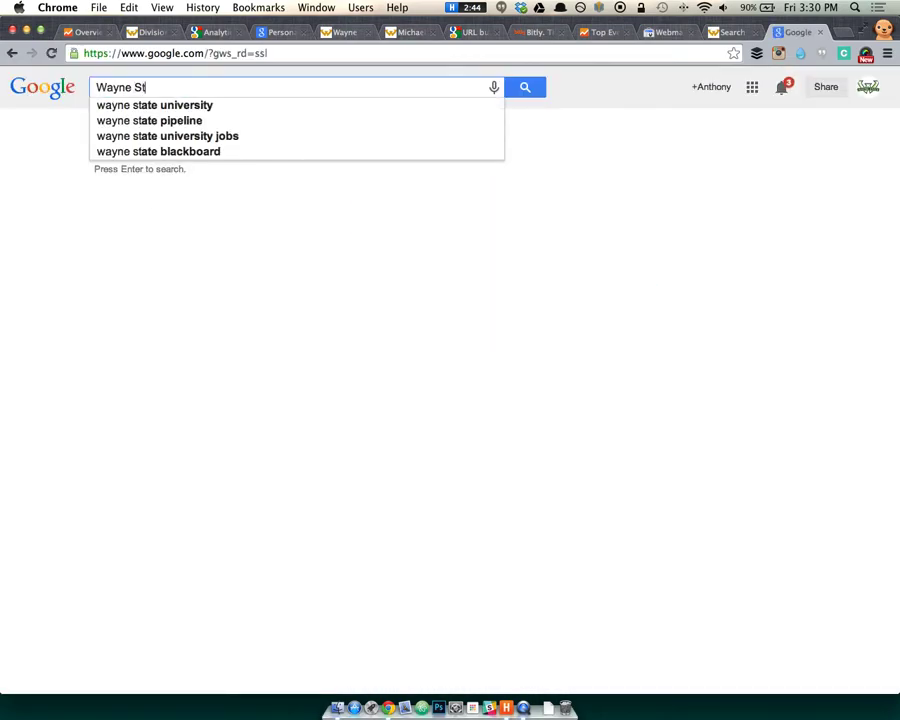
pyautogui.write('ate Business')
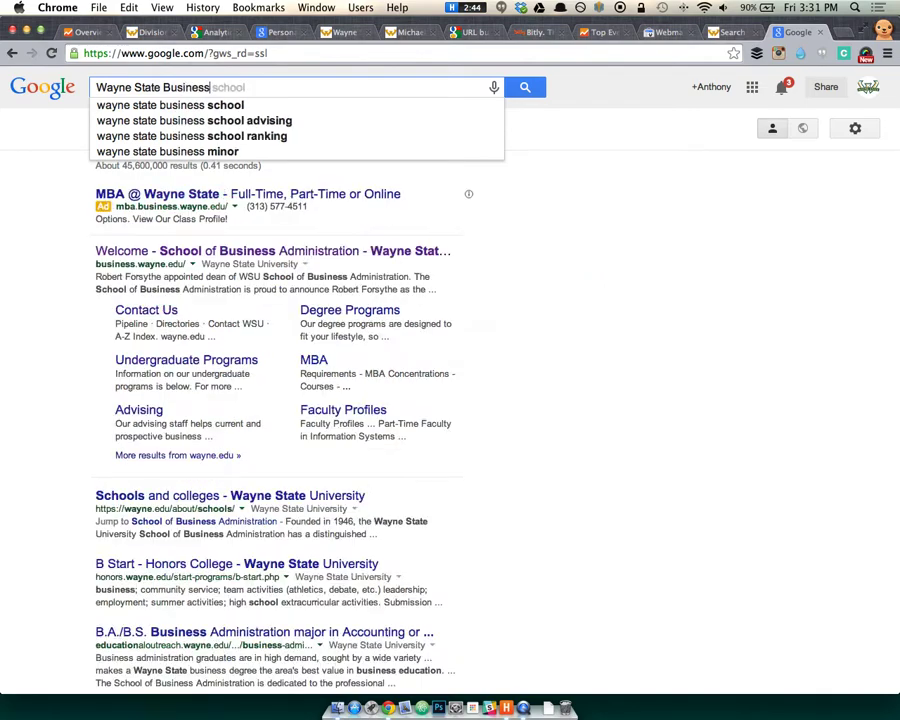
pyautogui.press('Return')
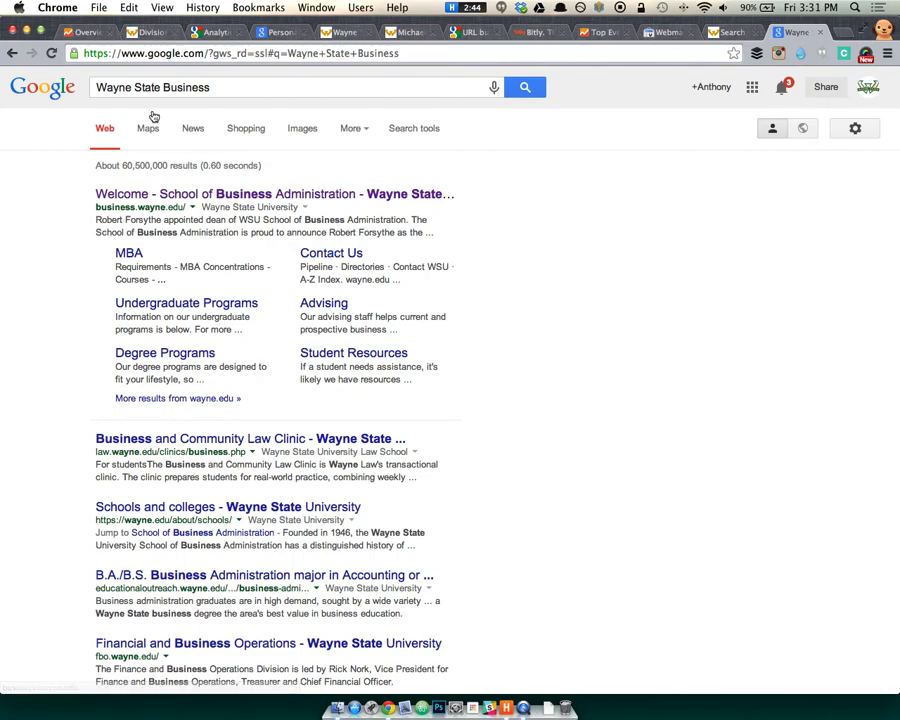
# Back in the Sitelinks settings, try submitting a sitelink demotion for the search result.
pyautogui.click(642, 31)
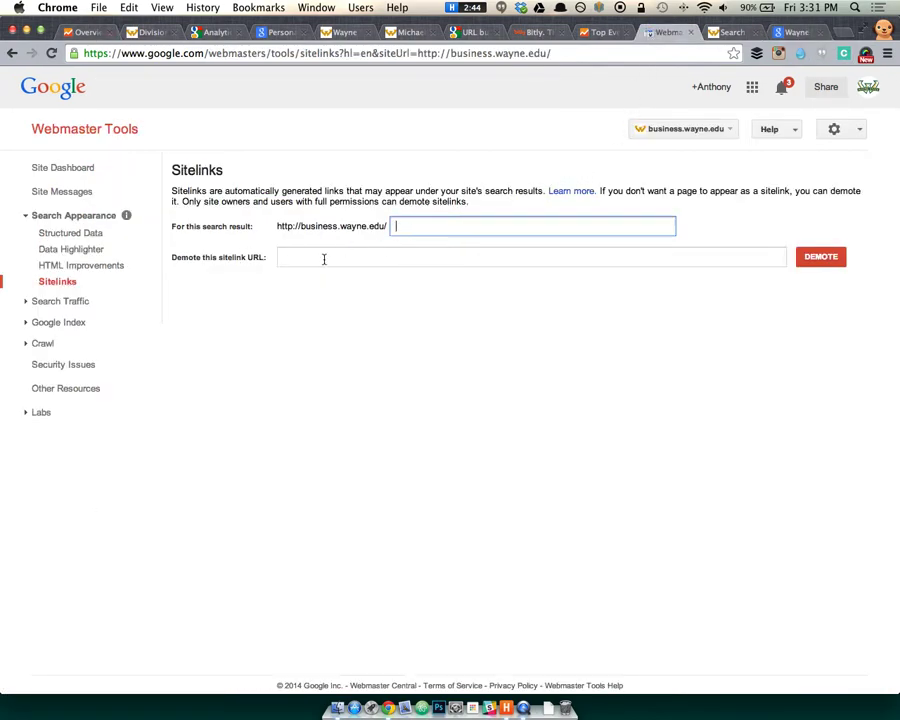
pyautogui.click(417, 229)
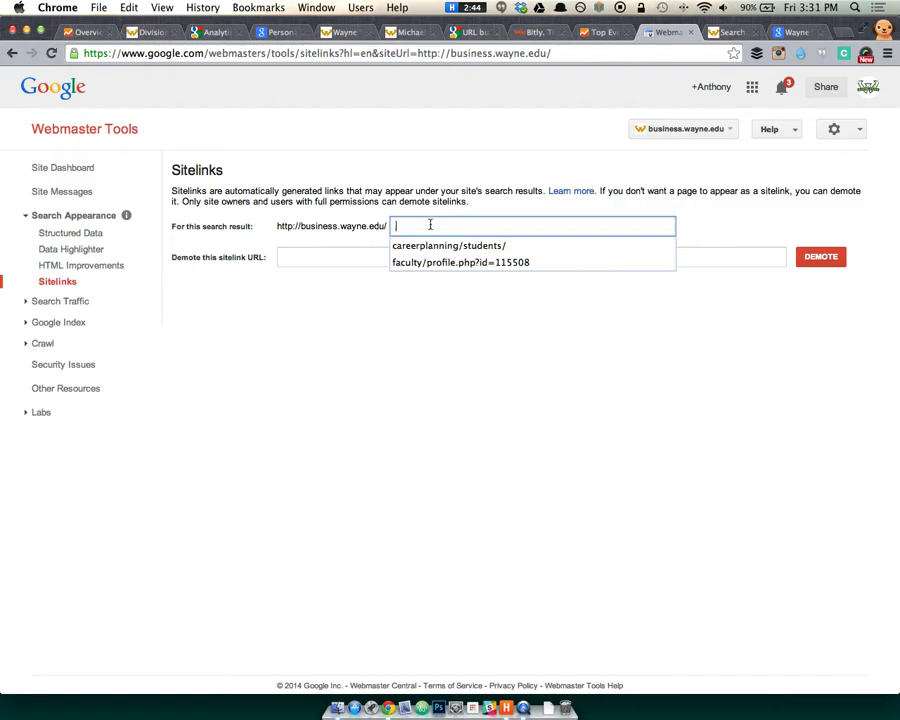
pyautogui.press('Return')
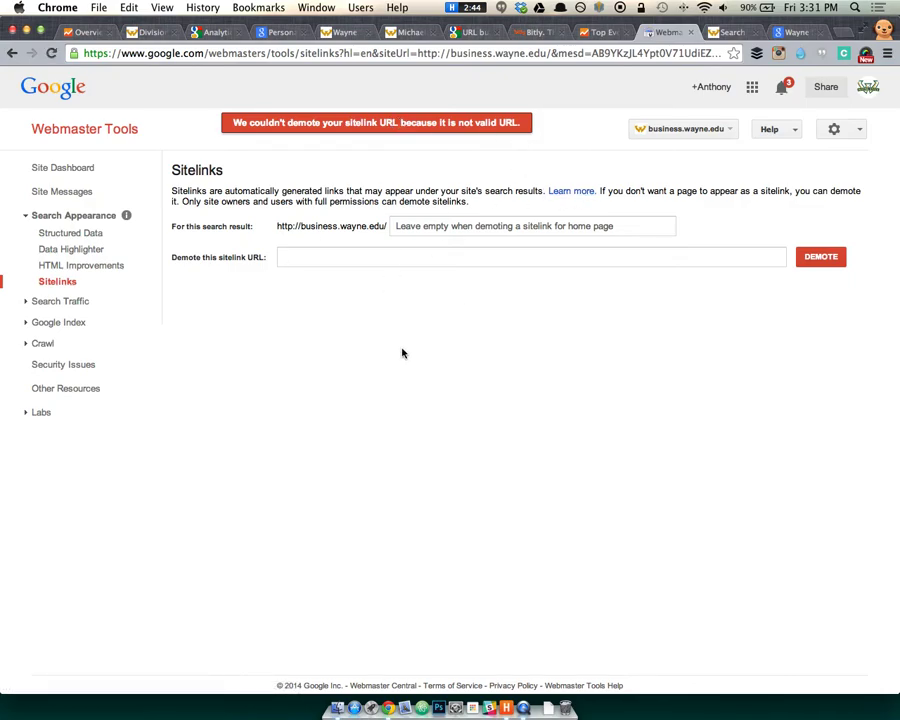
# Expand Search Traffic and Google Index, then view HTML Improvements: 284 duplicate meta descriptions, 275 duplicate titles.
pyautogui.click(86, 302)
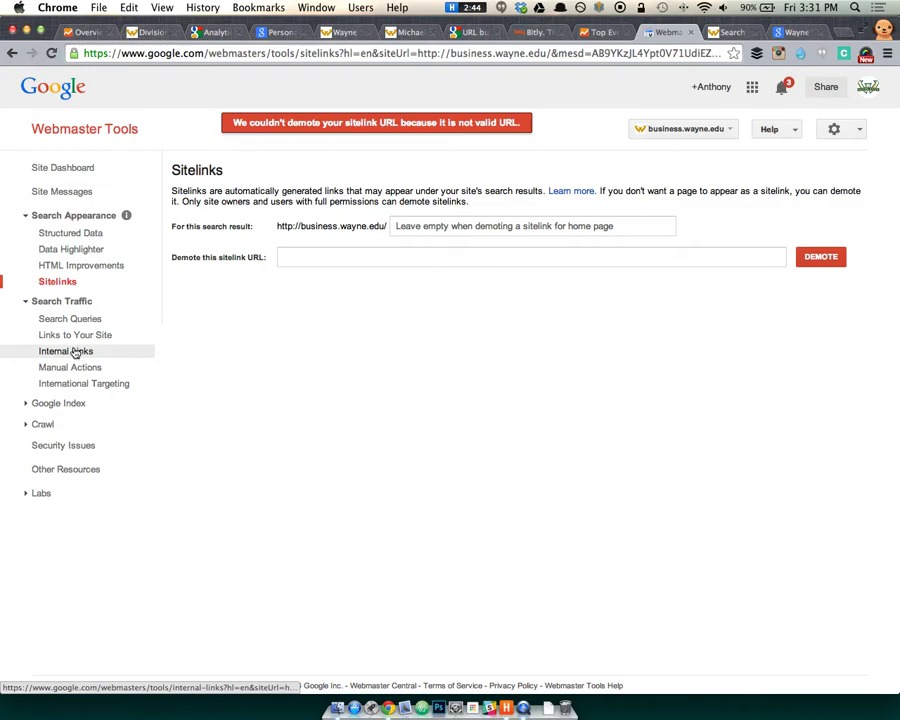
pyautogui.click(94, 402)
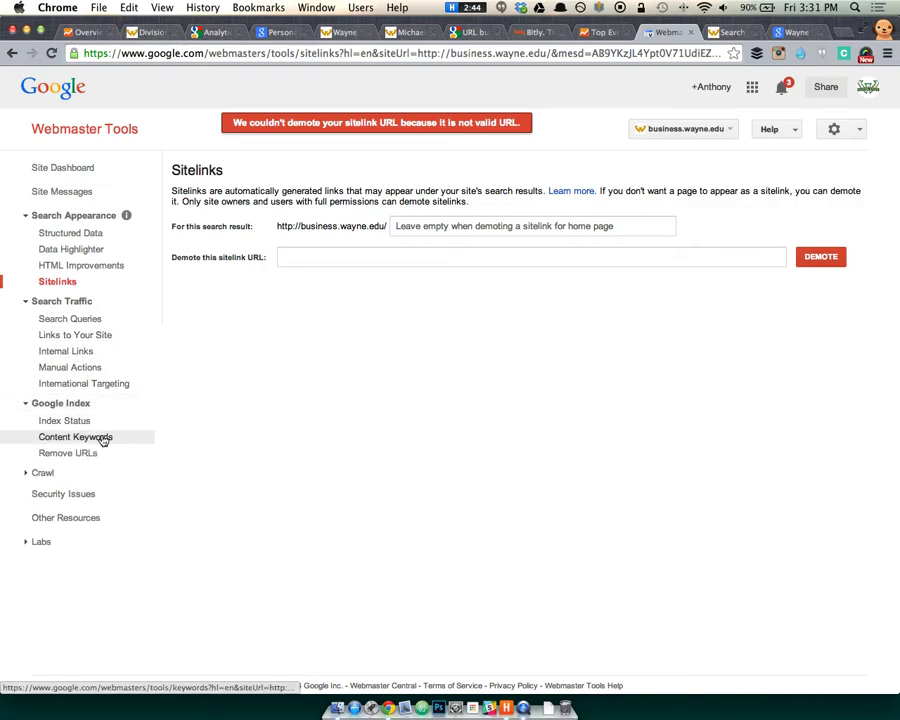
pyautogui.click(104, 249)
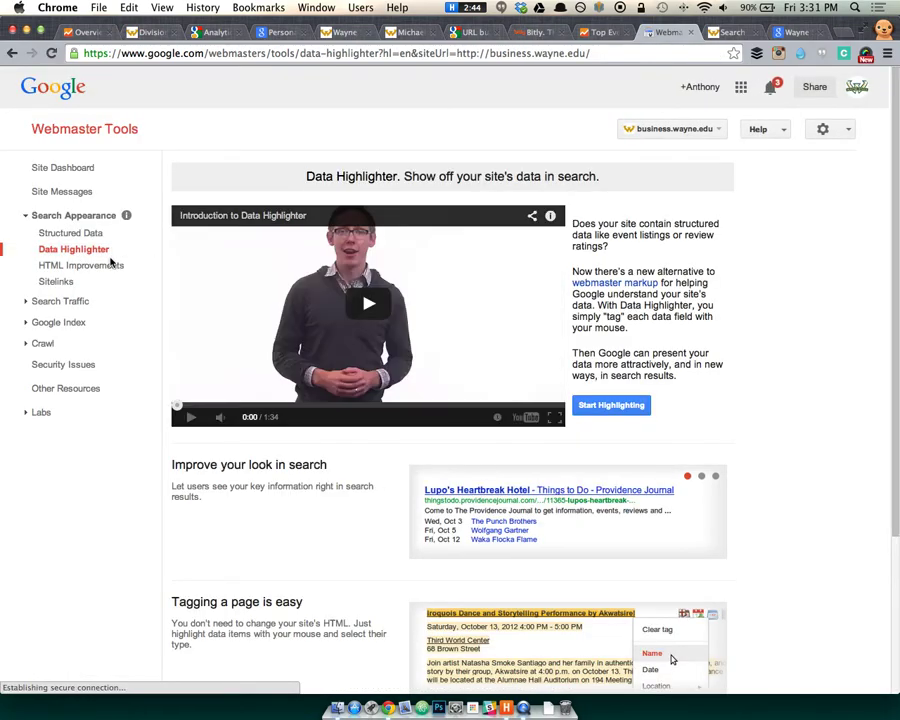
pyautogui.click(88, 266)
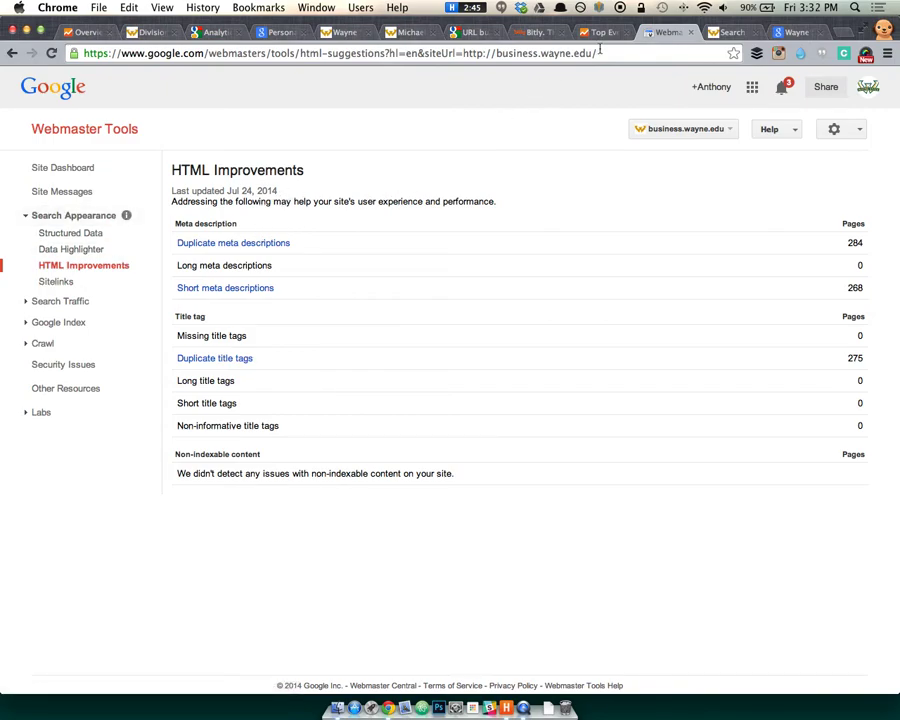
pyautogui.click(723, 33)
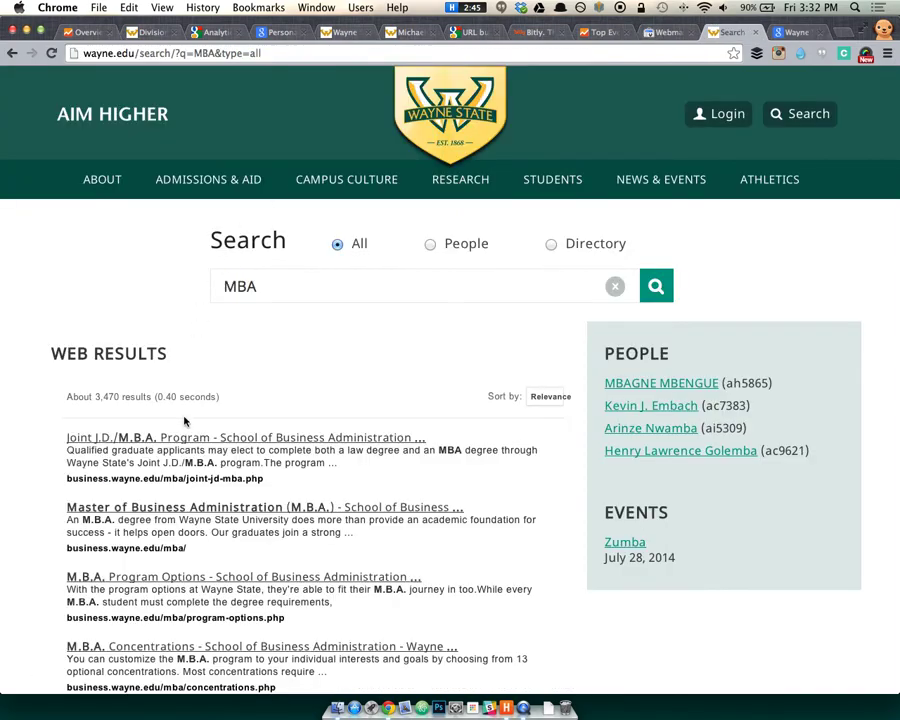
# Change the Google query to 'Wayne State university' to review wayne.edu's sitelinks and info panel.
pyautogui.click(772, 35)
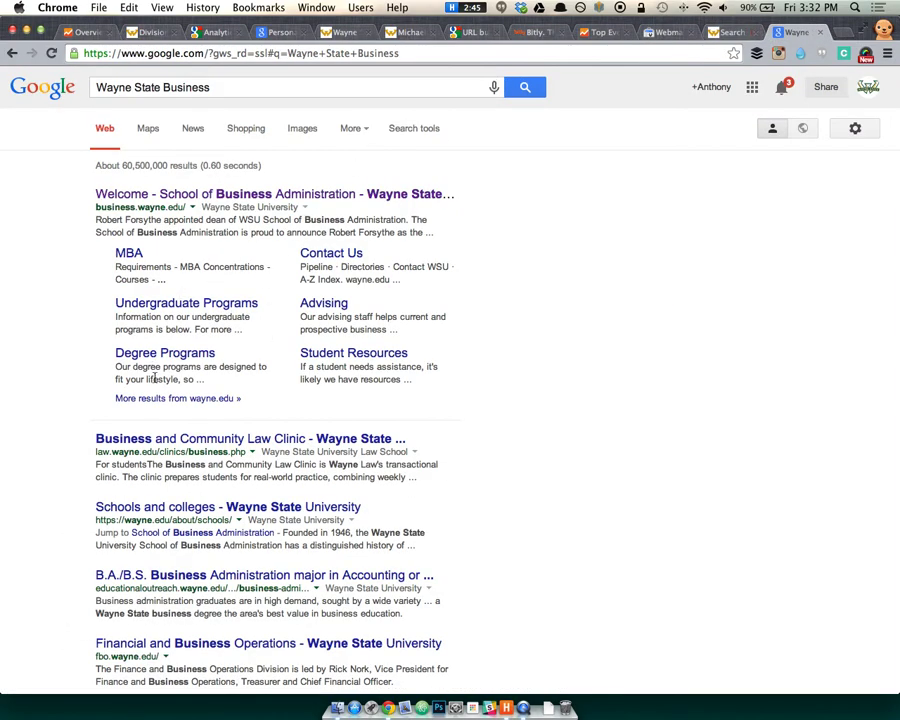
pyautogui.doubleClick(175, 87)
pyautogui.write('university')
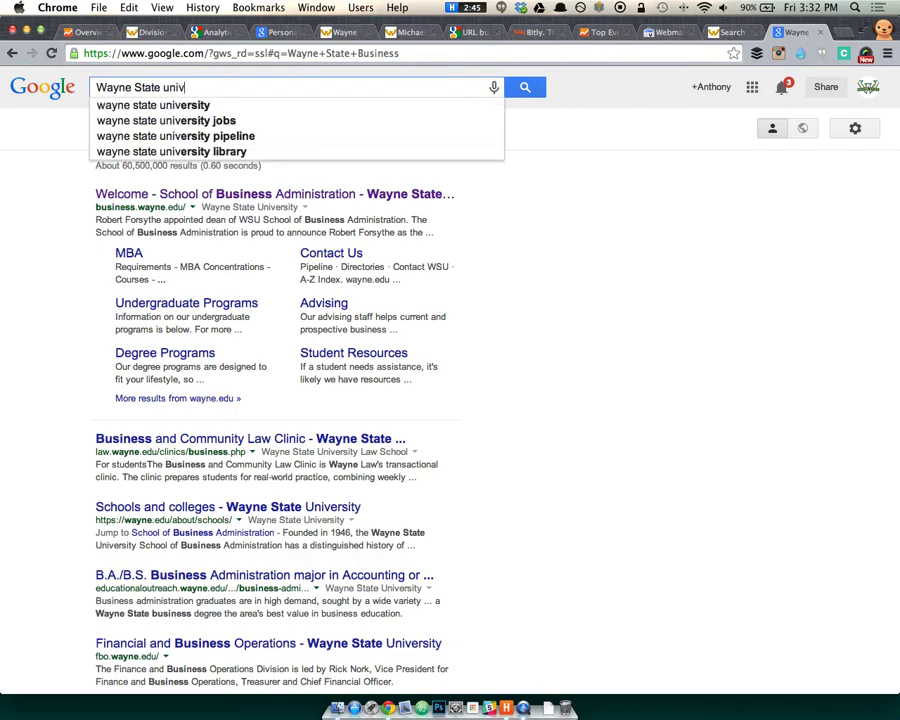
pyautogui.press('Return')
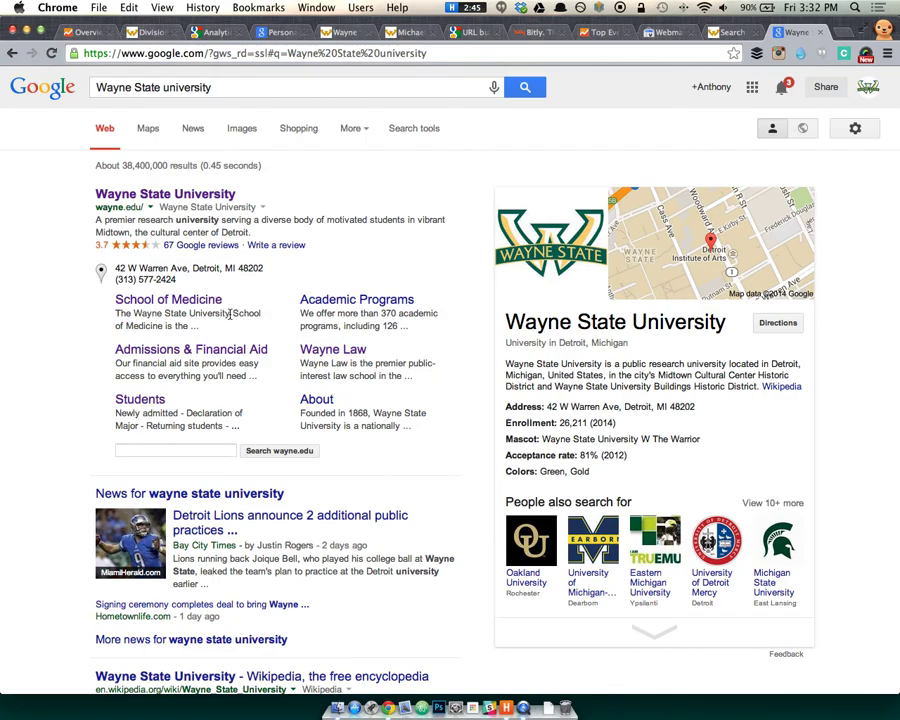
pyautogui.scroll(-2, 238, 316)
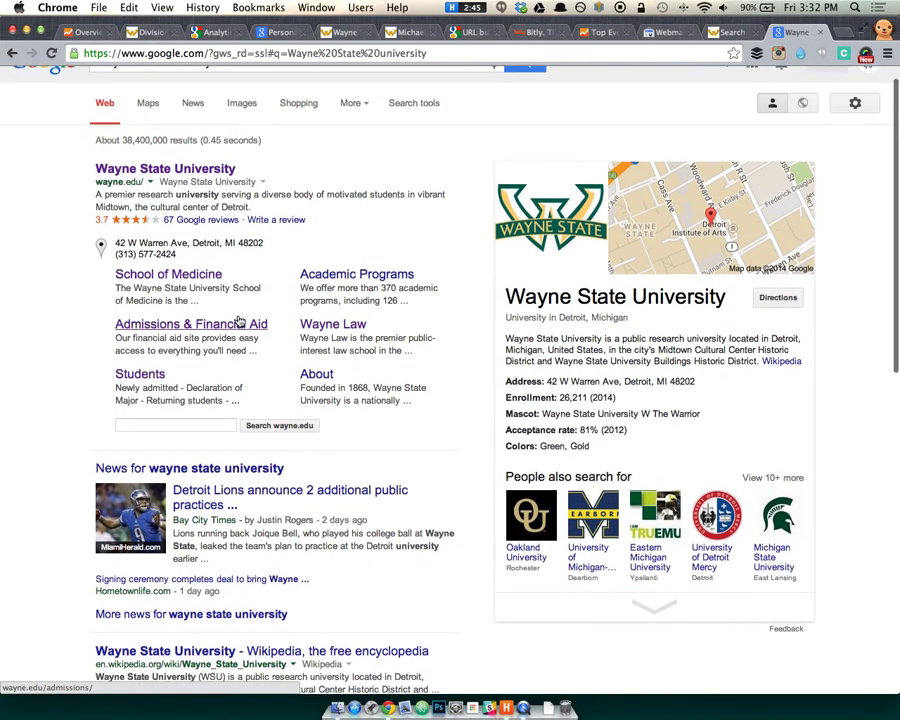
pyautogui.scroll(2, 238, 316)
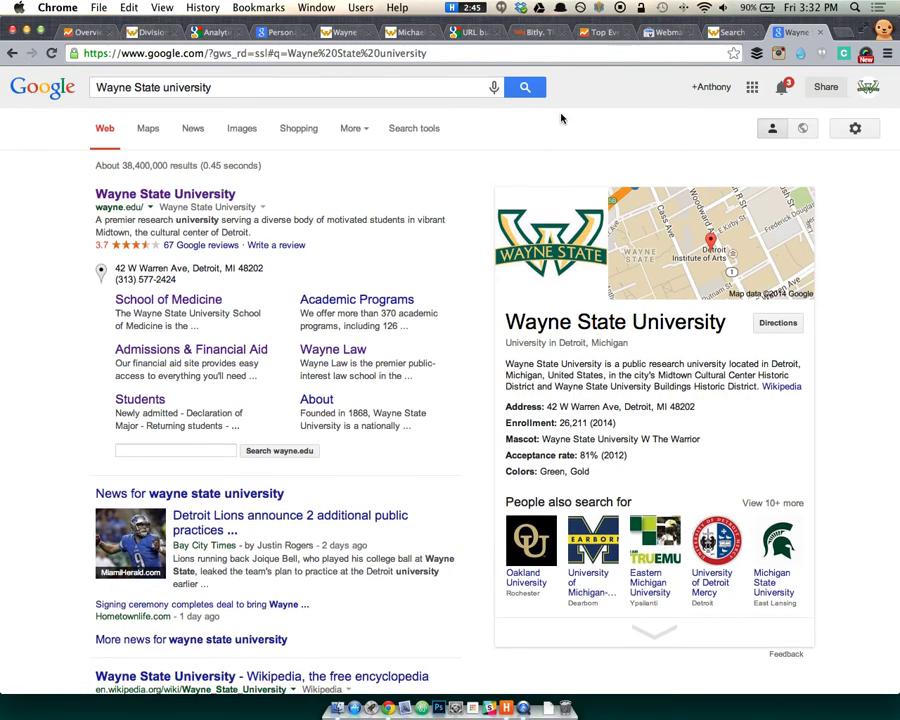
pyautogui.click(668, 33)
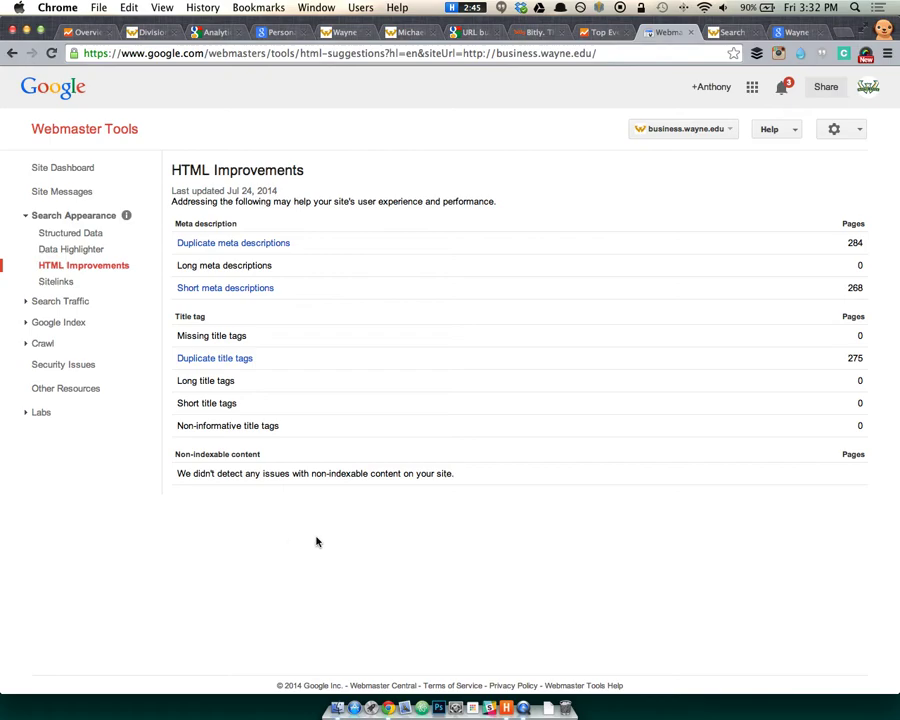
# Return to Google Analytics' Goals Overview, showing 0 goal completions and $0.00 goal value.
pyautogui.click(88, 33)
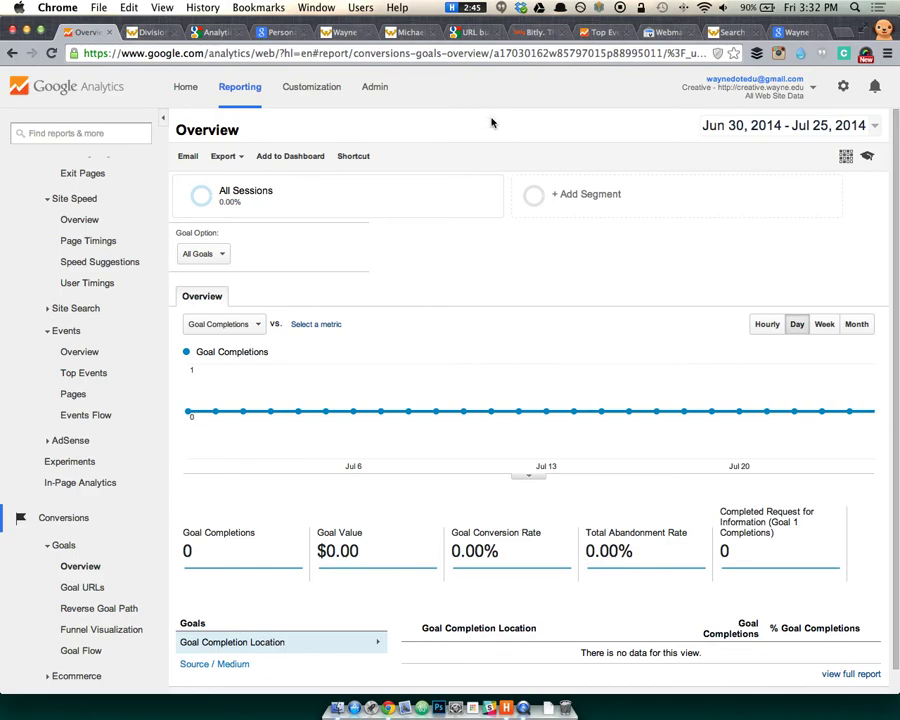
pyautogui.scroll(10, 135, 247)
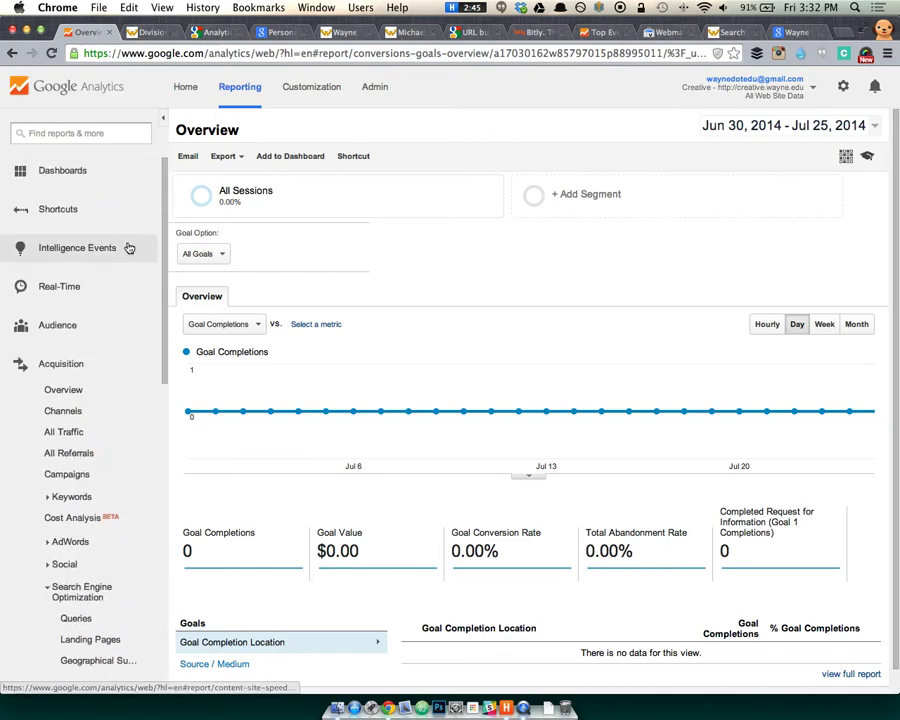